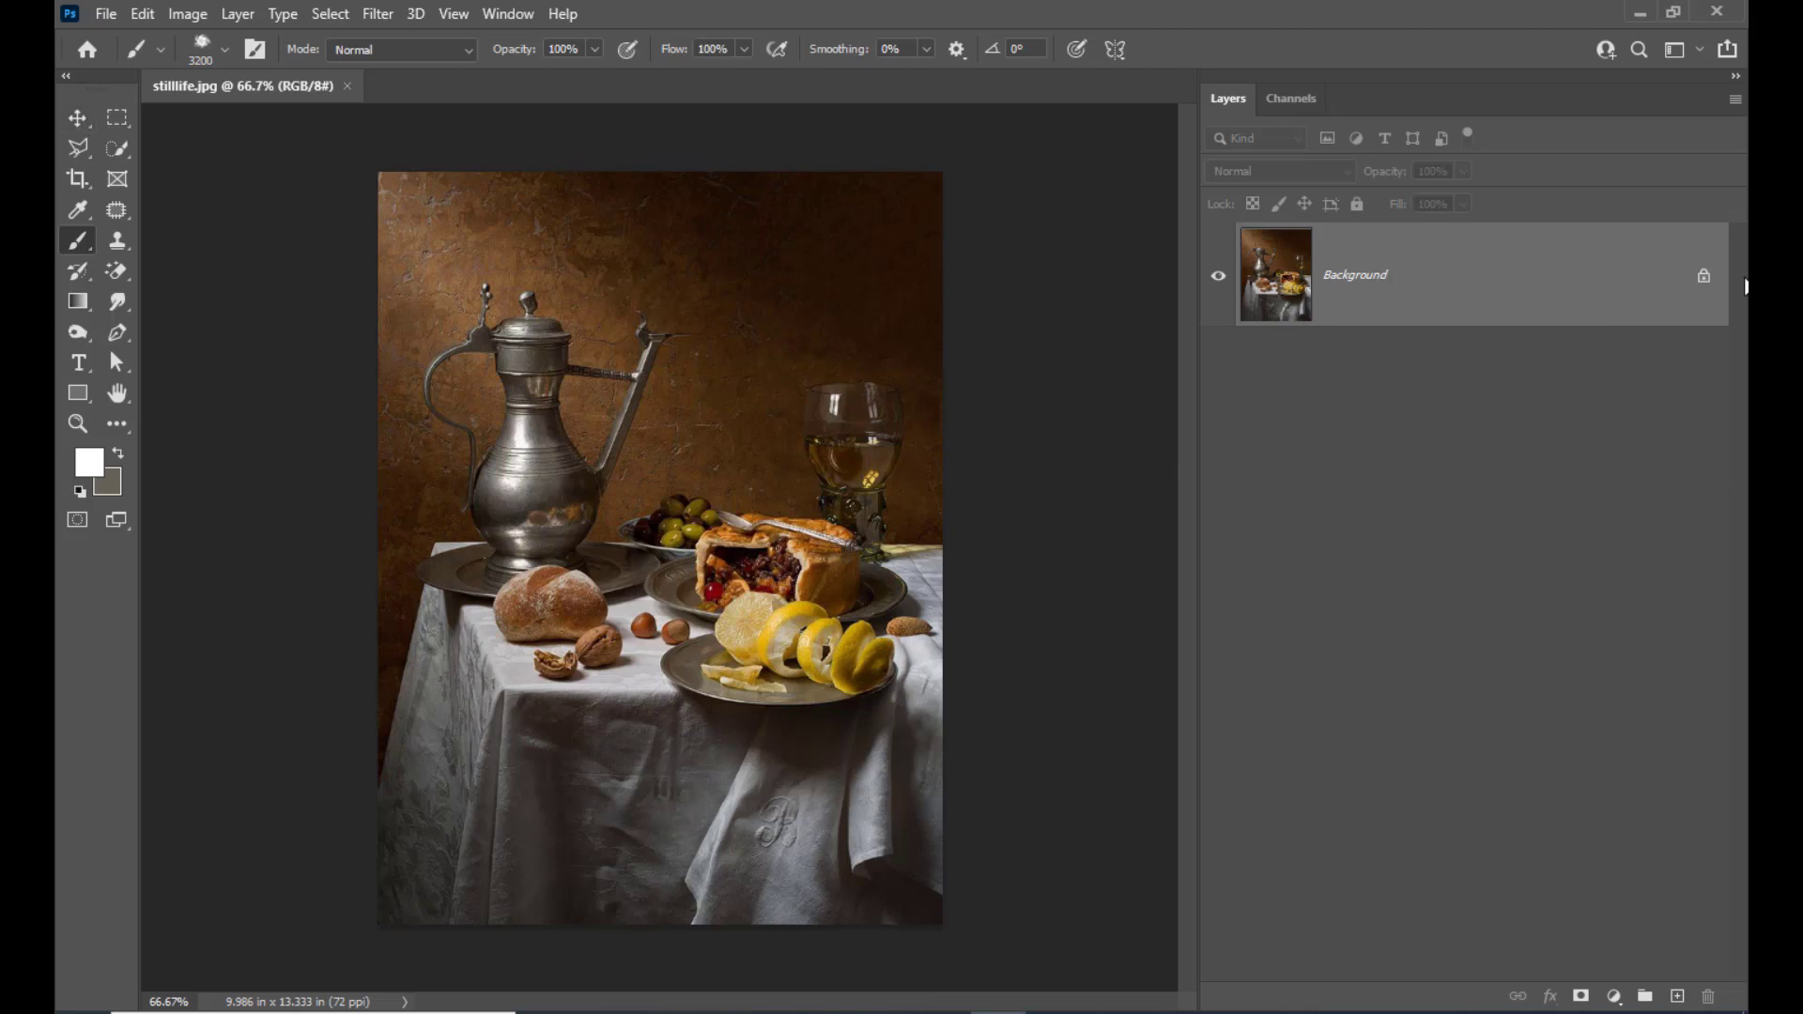
Unlock the Background layer, duplicate it, and hide the original layer beneath the copy
left_click(1702, 277)
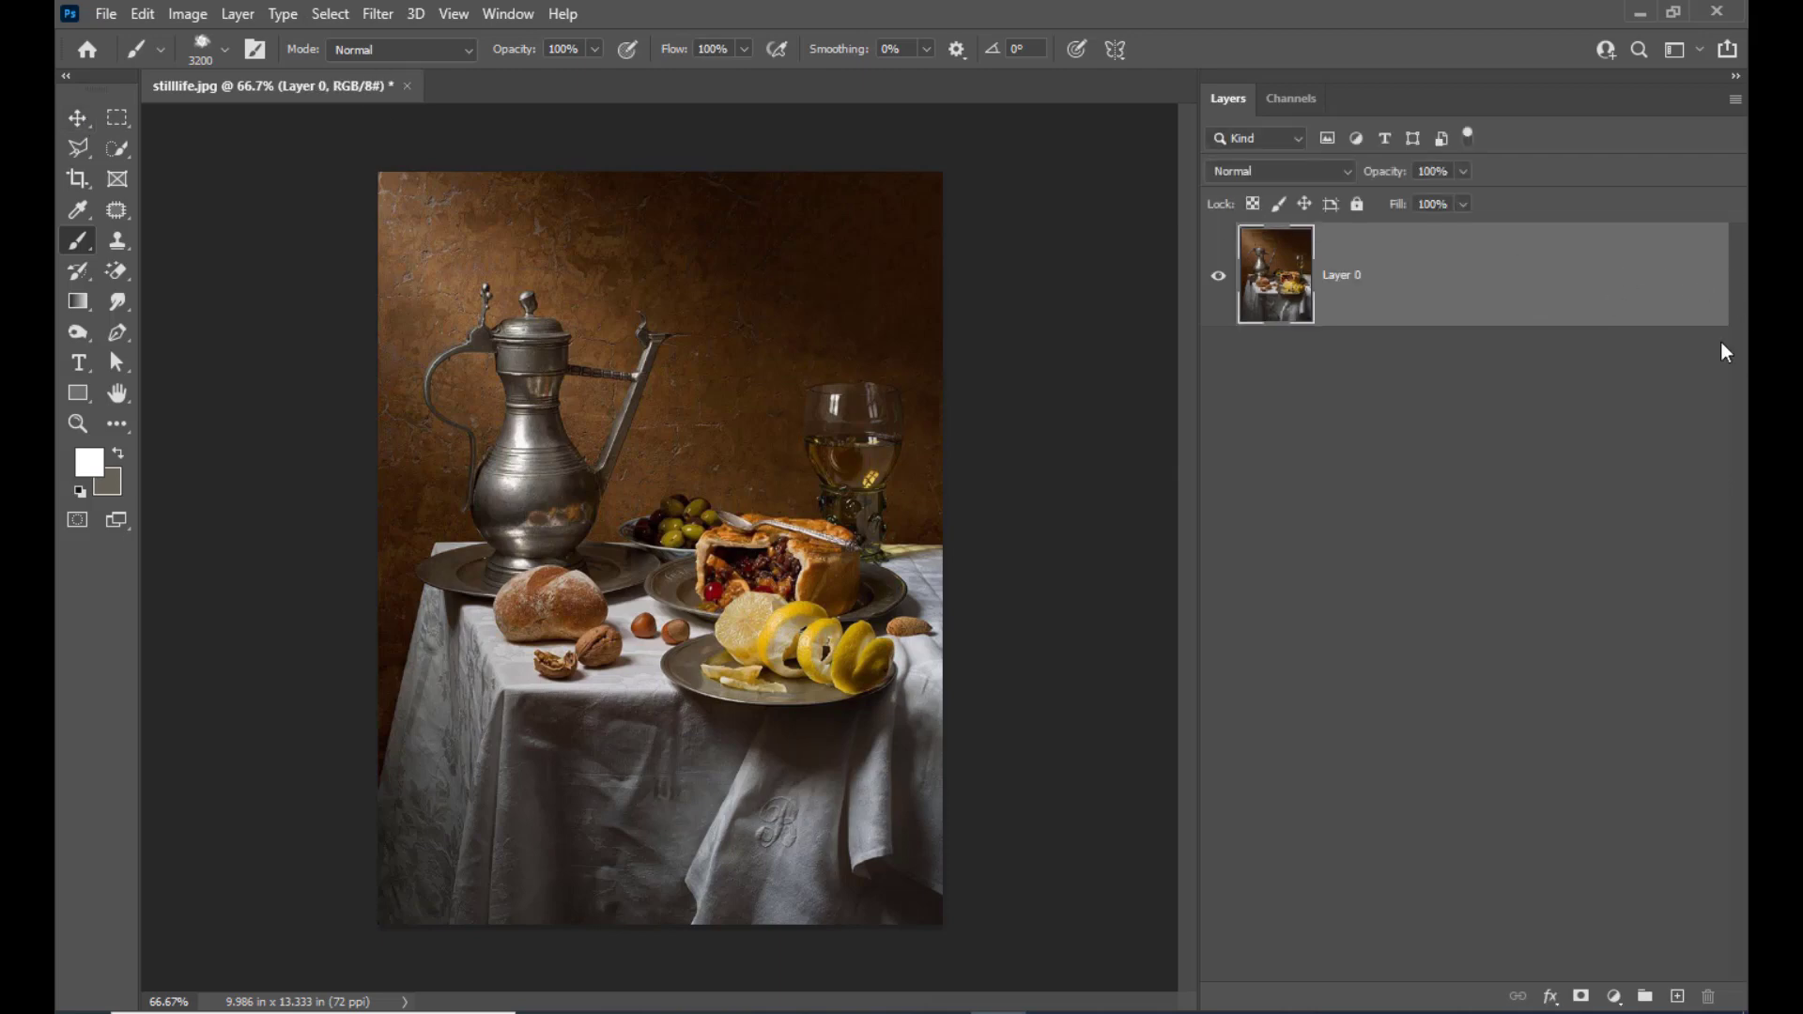
key("ctrl+j")
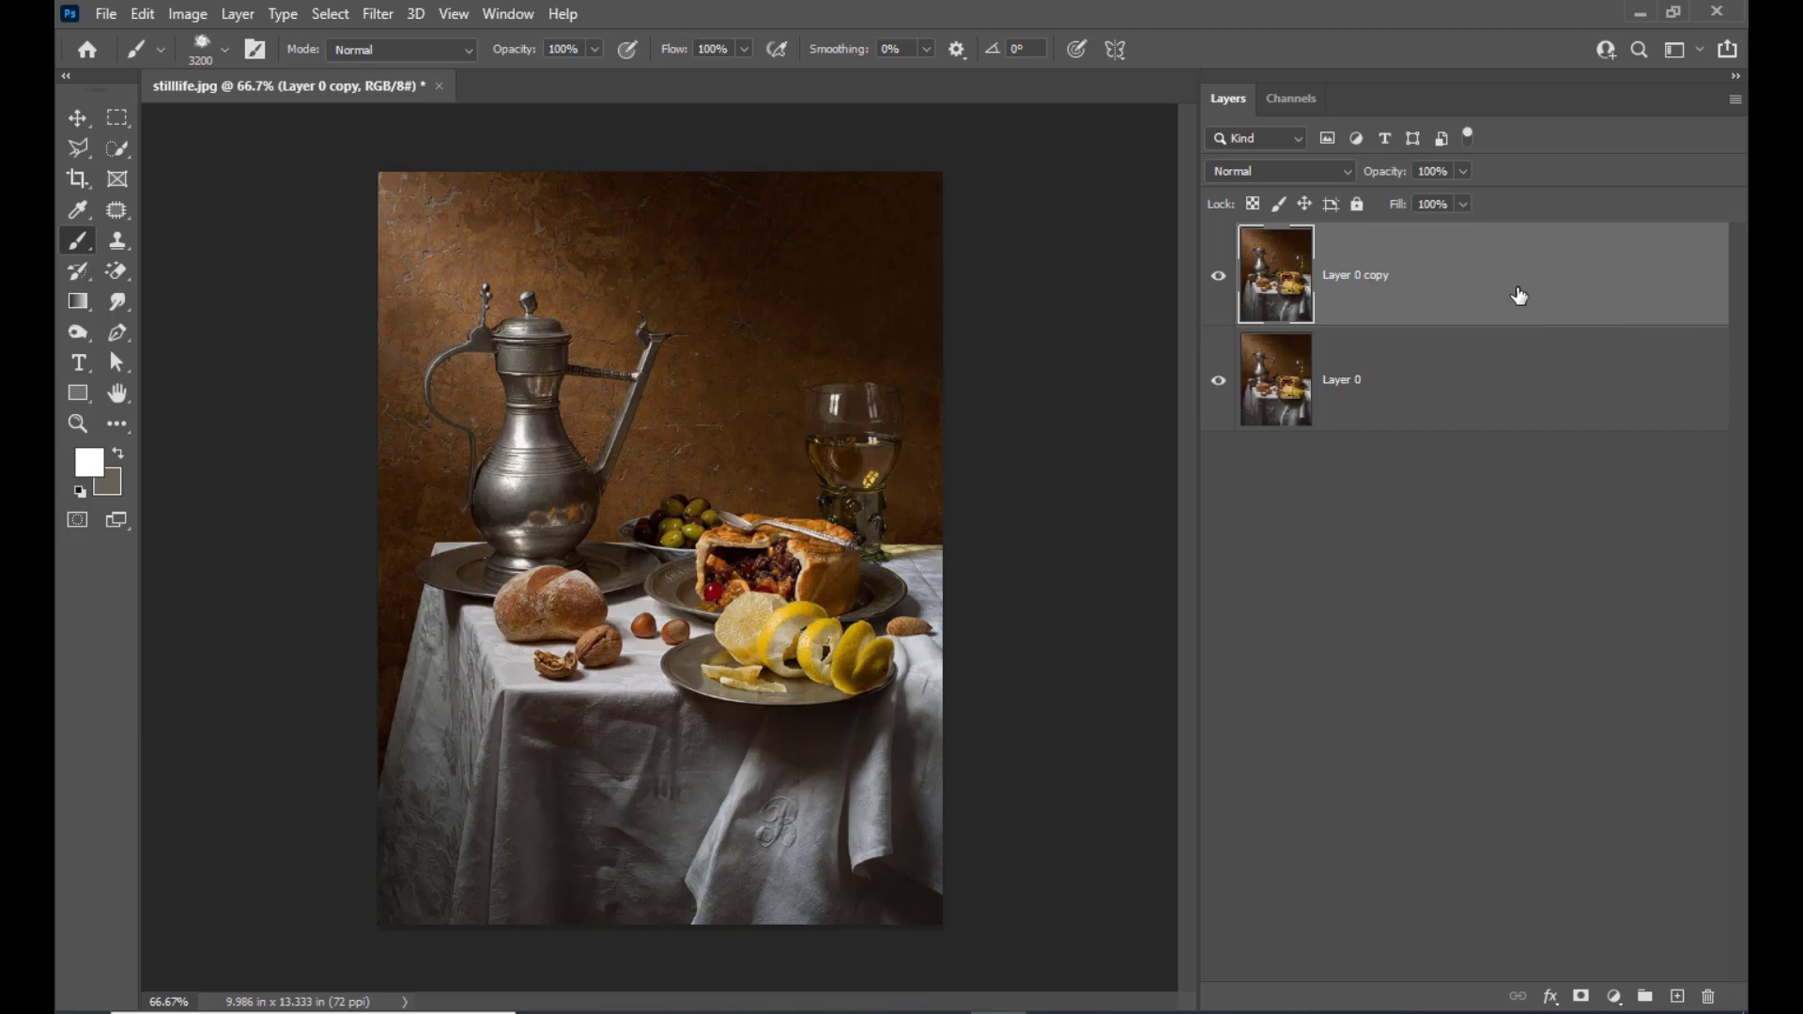
left_click(1218, 380)
Select the upper part of the pewter jug with the Rectangular Marquee and fill it with Content-Aware at 100% opacity
key("ctrl+1")
scroll(882, 519, "up", 5)
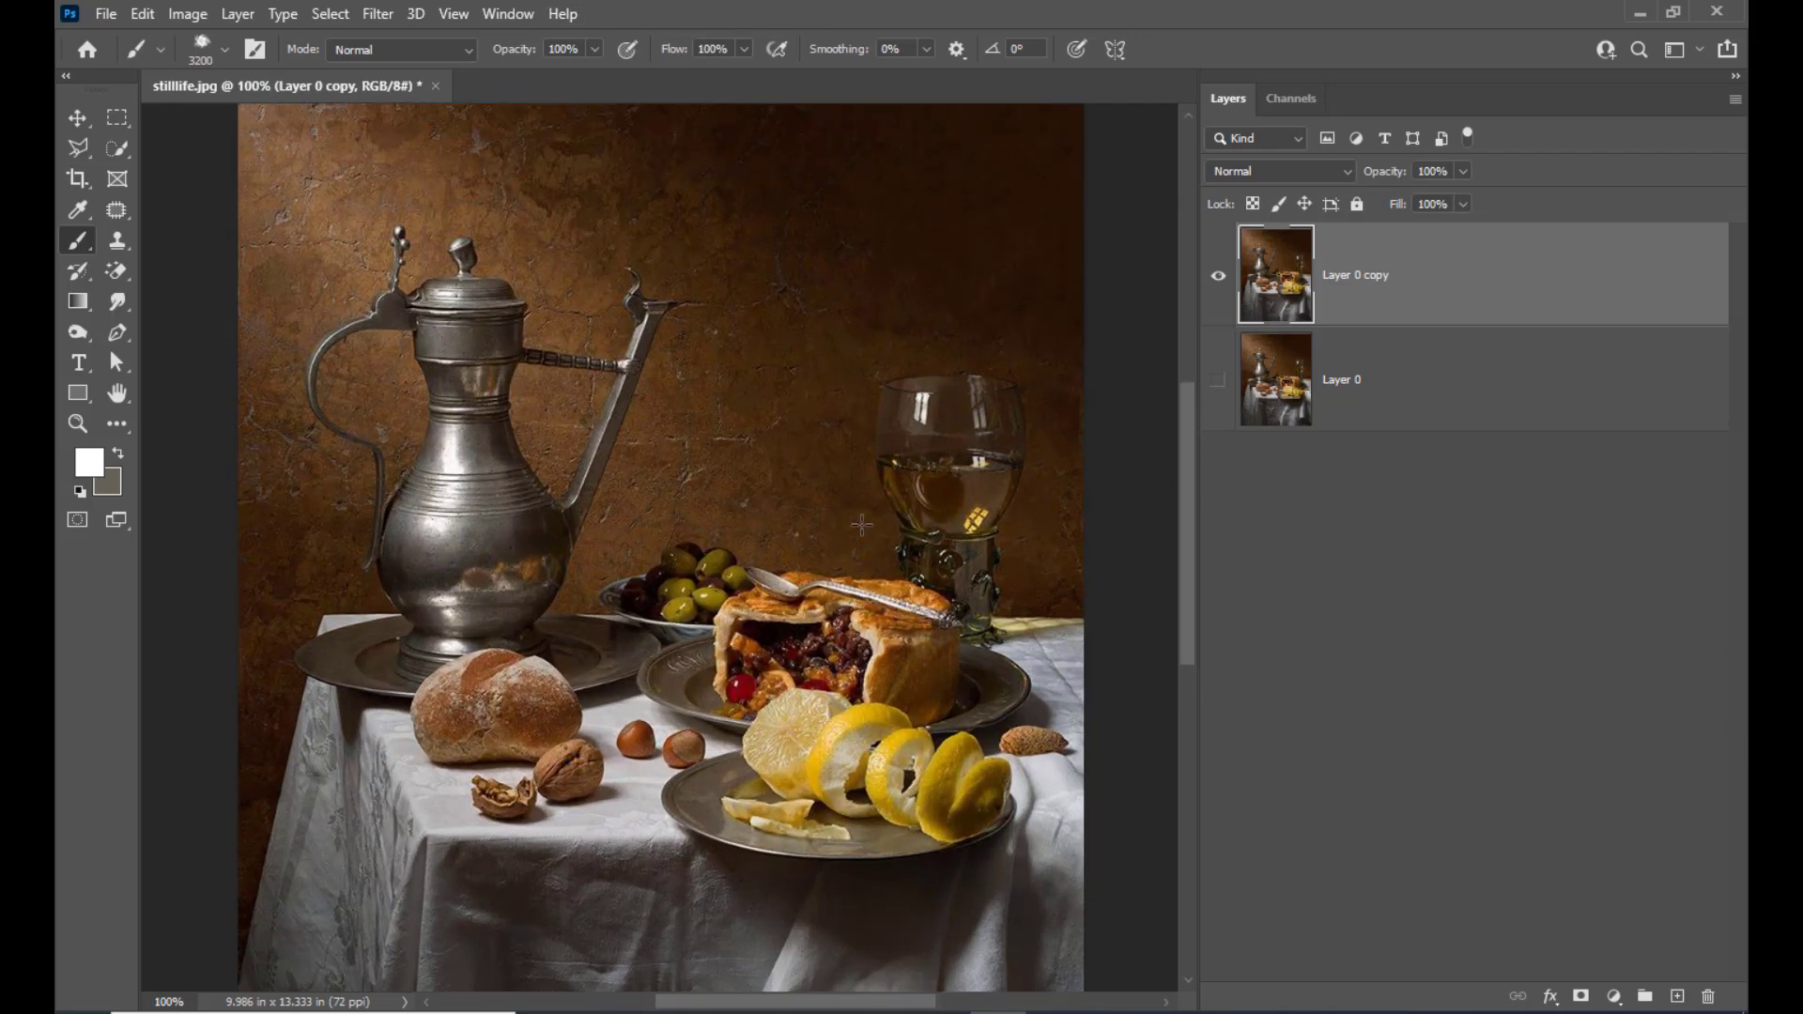
scroll(881, 518, "down", 4)
scroll(881, 519, "up", 3)
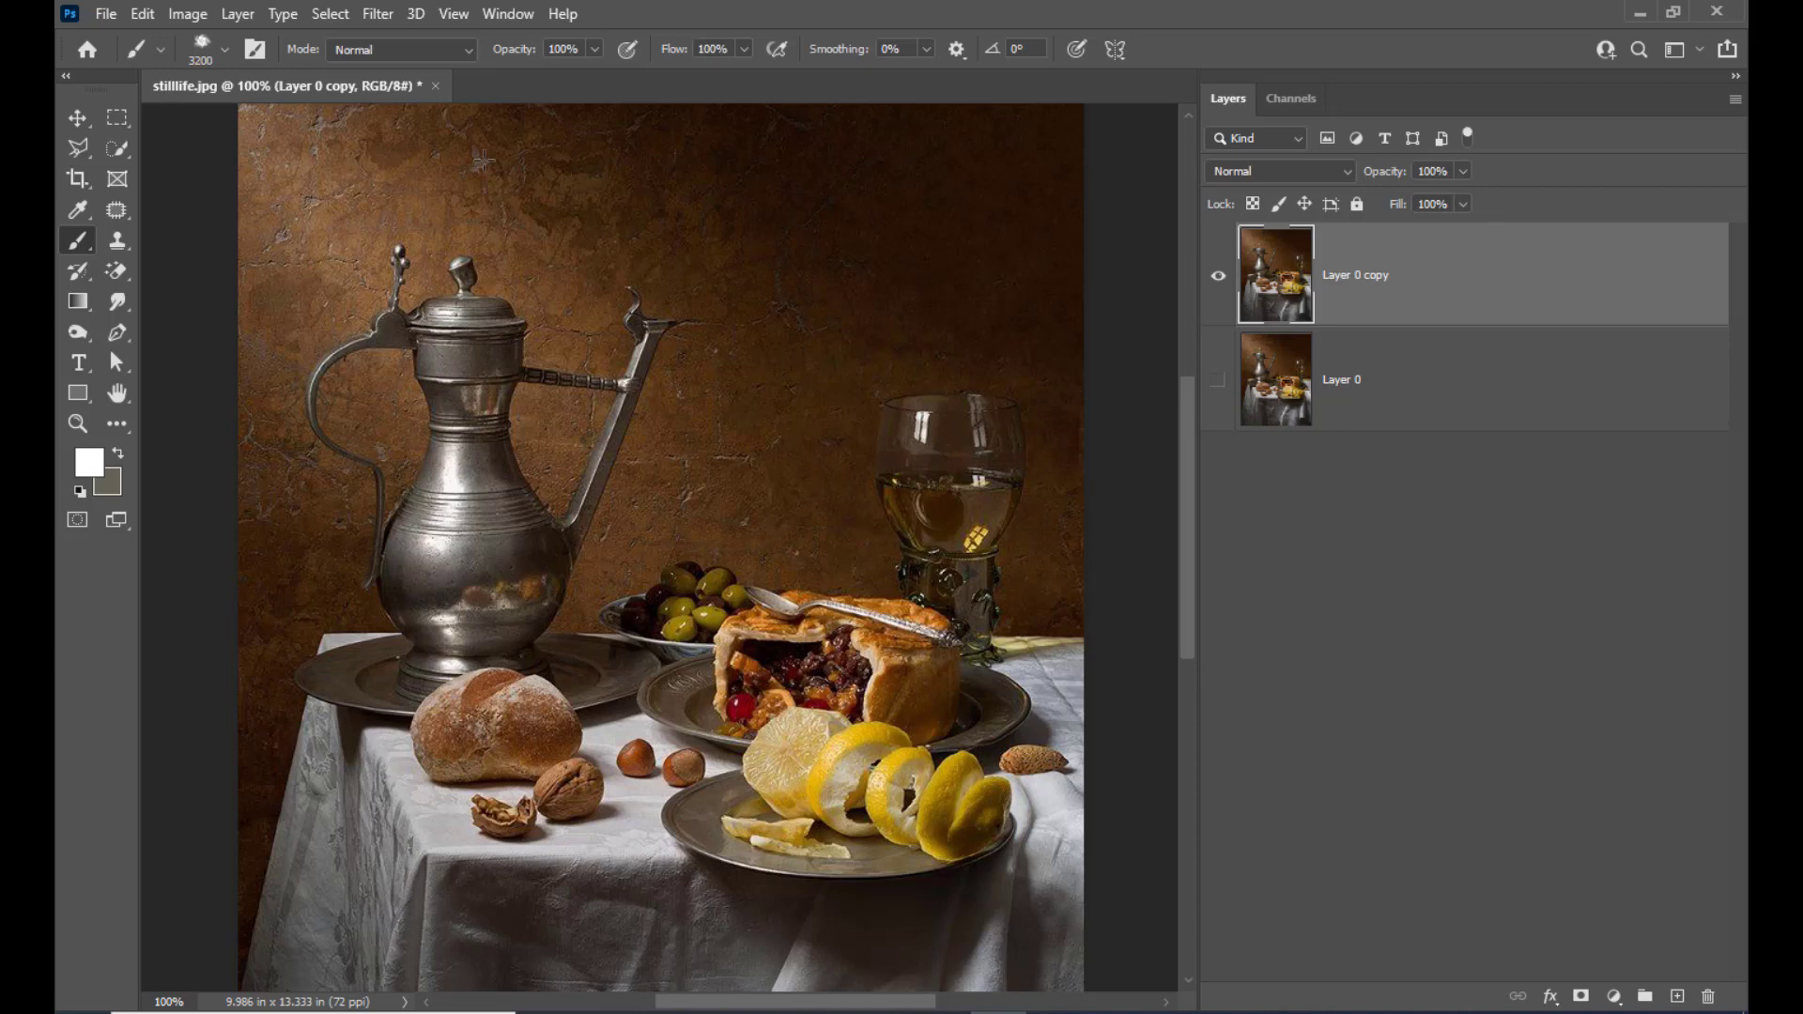
scroll(220, 94, "up", 2)
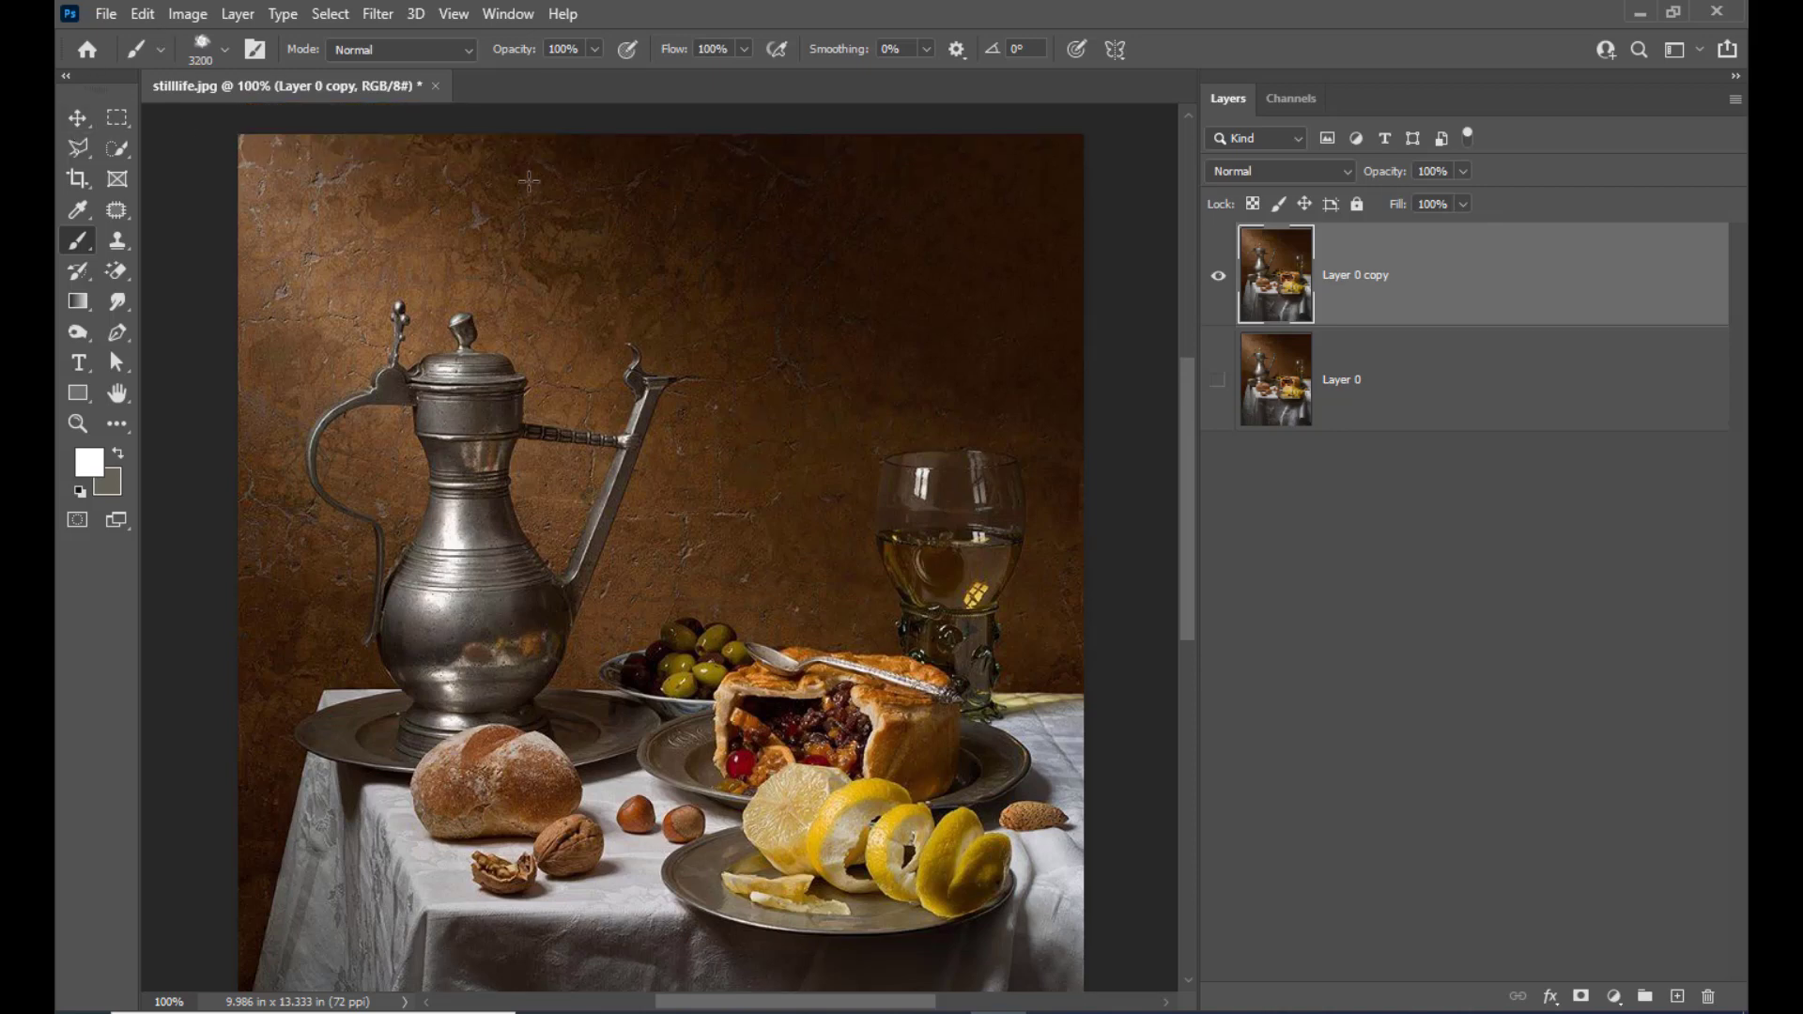
left_click_drag(117, 129, 166, 118)
left_click_drag(284, 286, 700, 595)
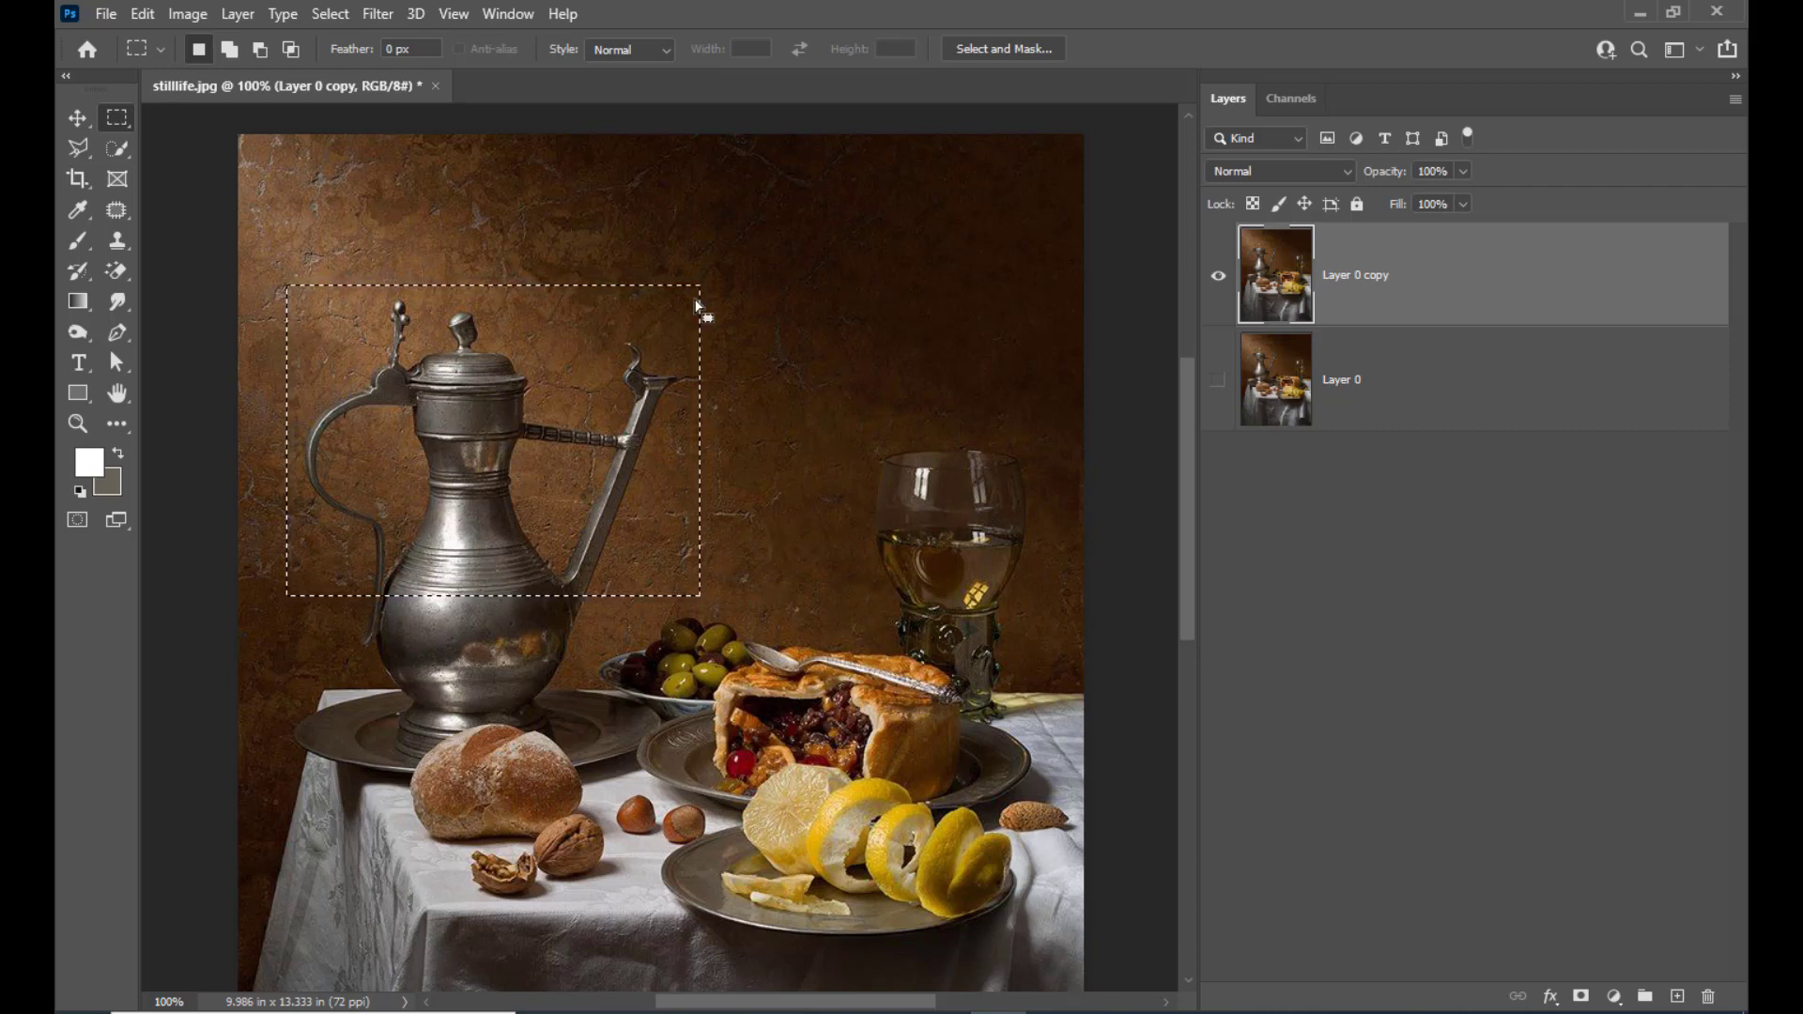
right_click(491, 386)
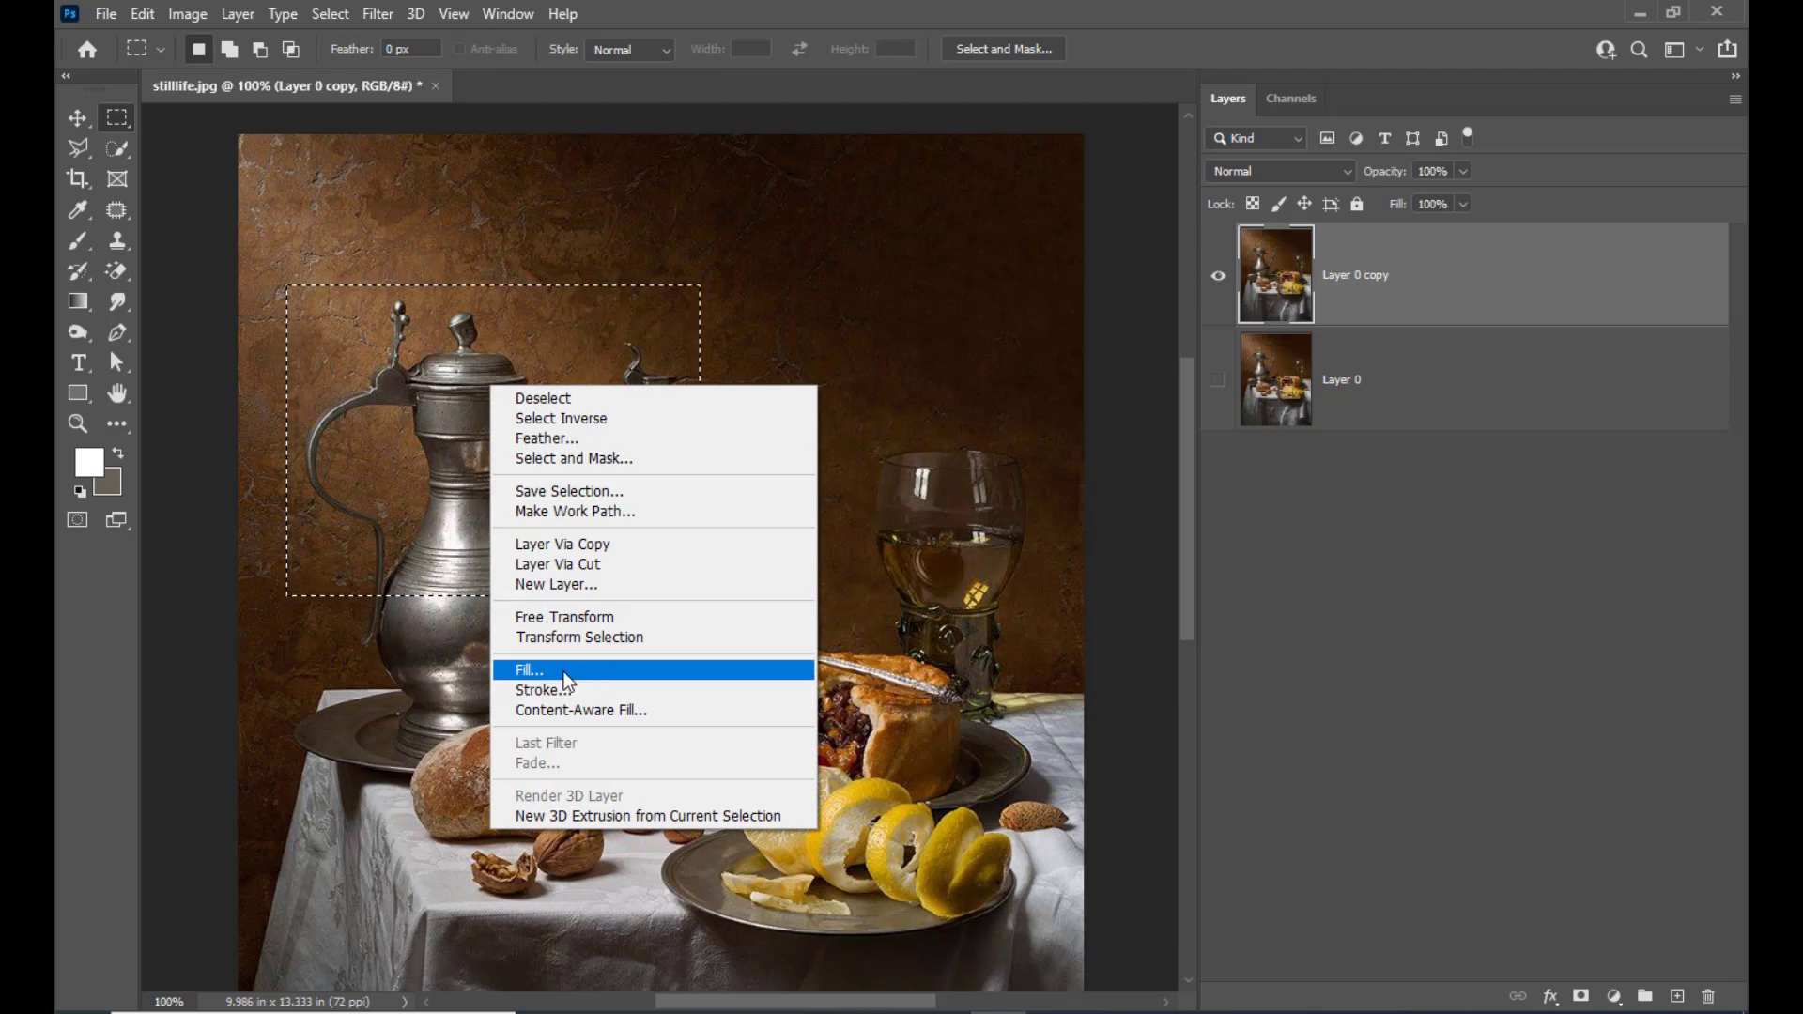
left_click(593, 672)
left_click_drag(1041, 178, 1007, 188)
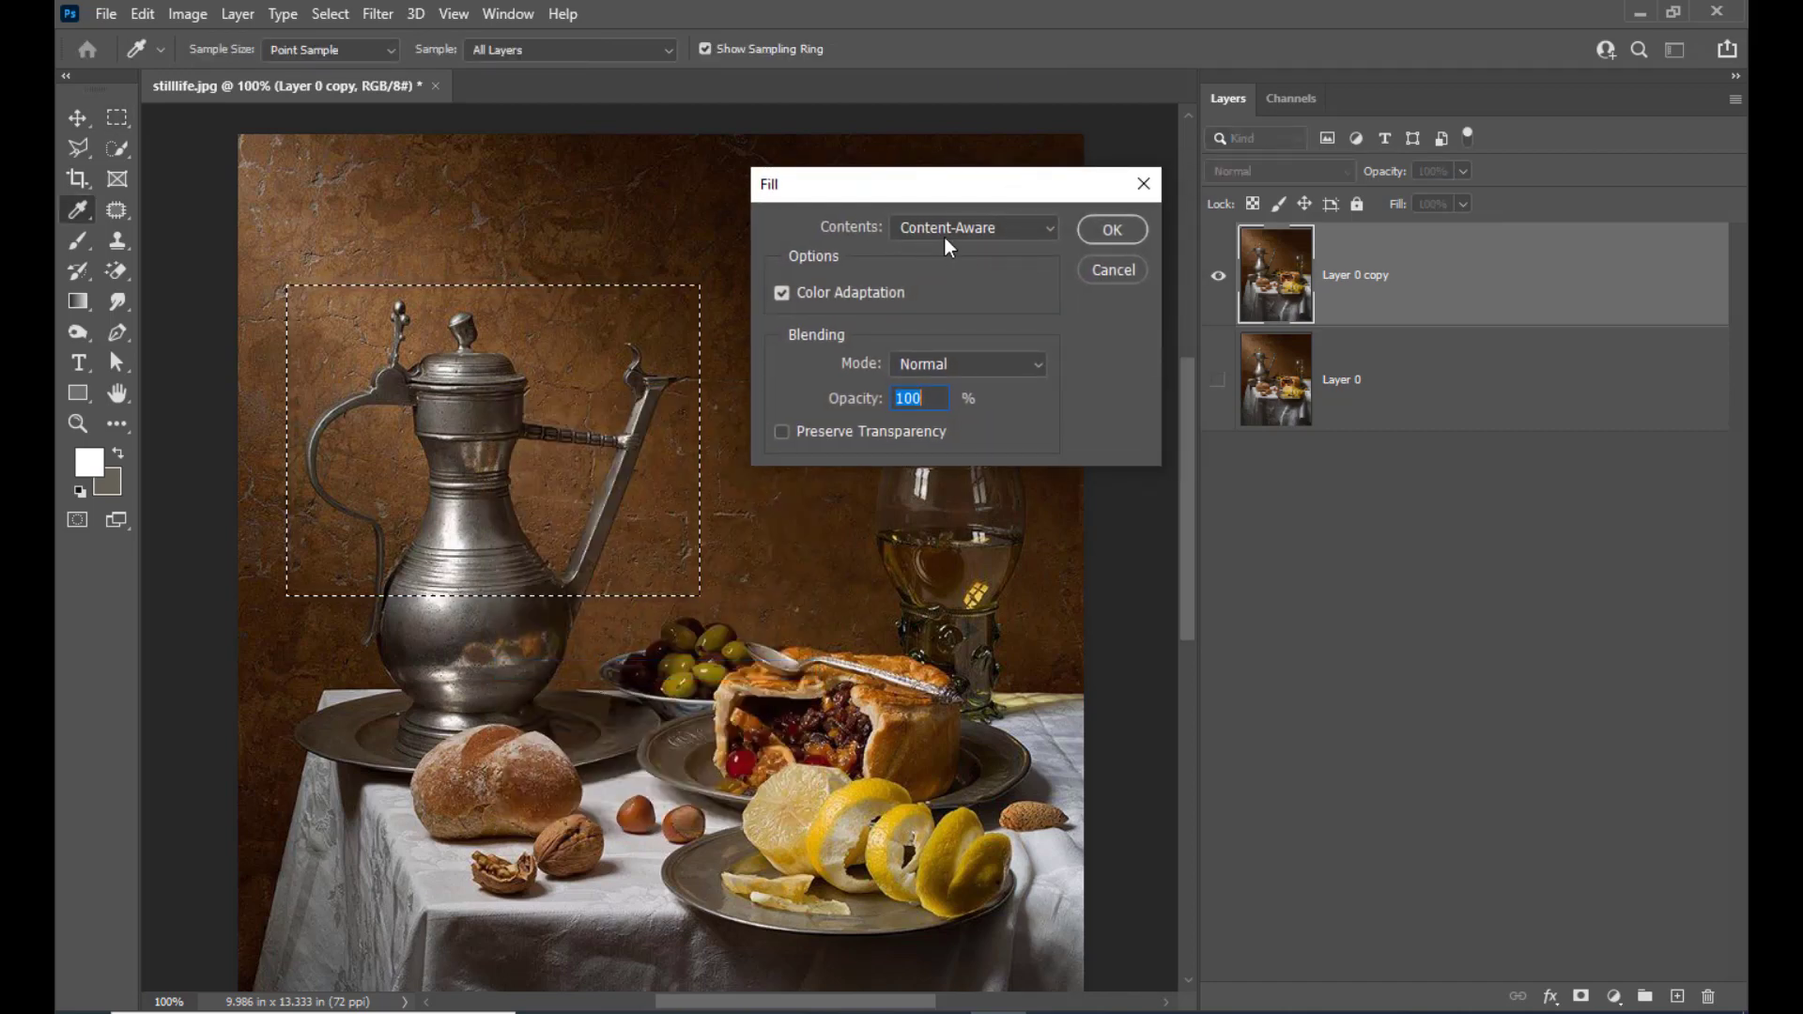
left_click(960, 225)
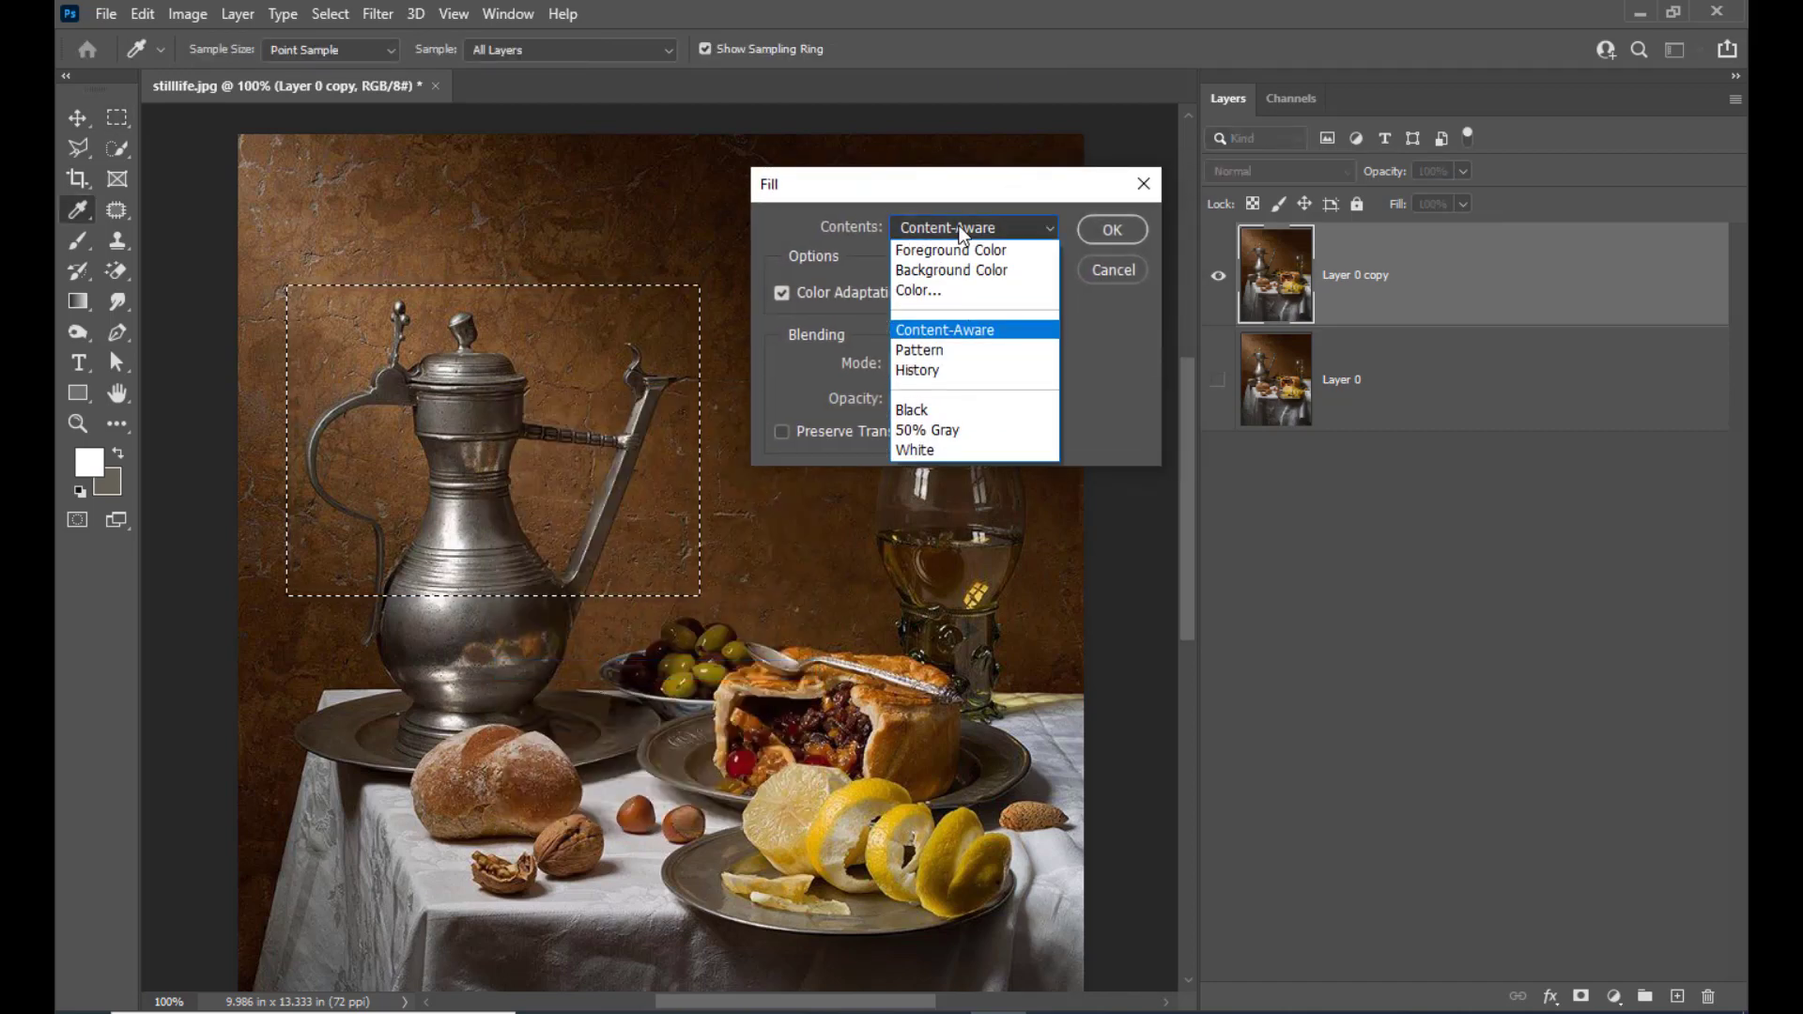
left_click(951, 328)
left_click_drag(1024, 193, 967, 182)
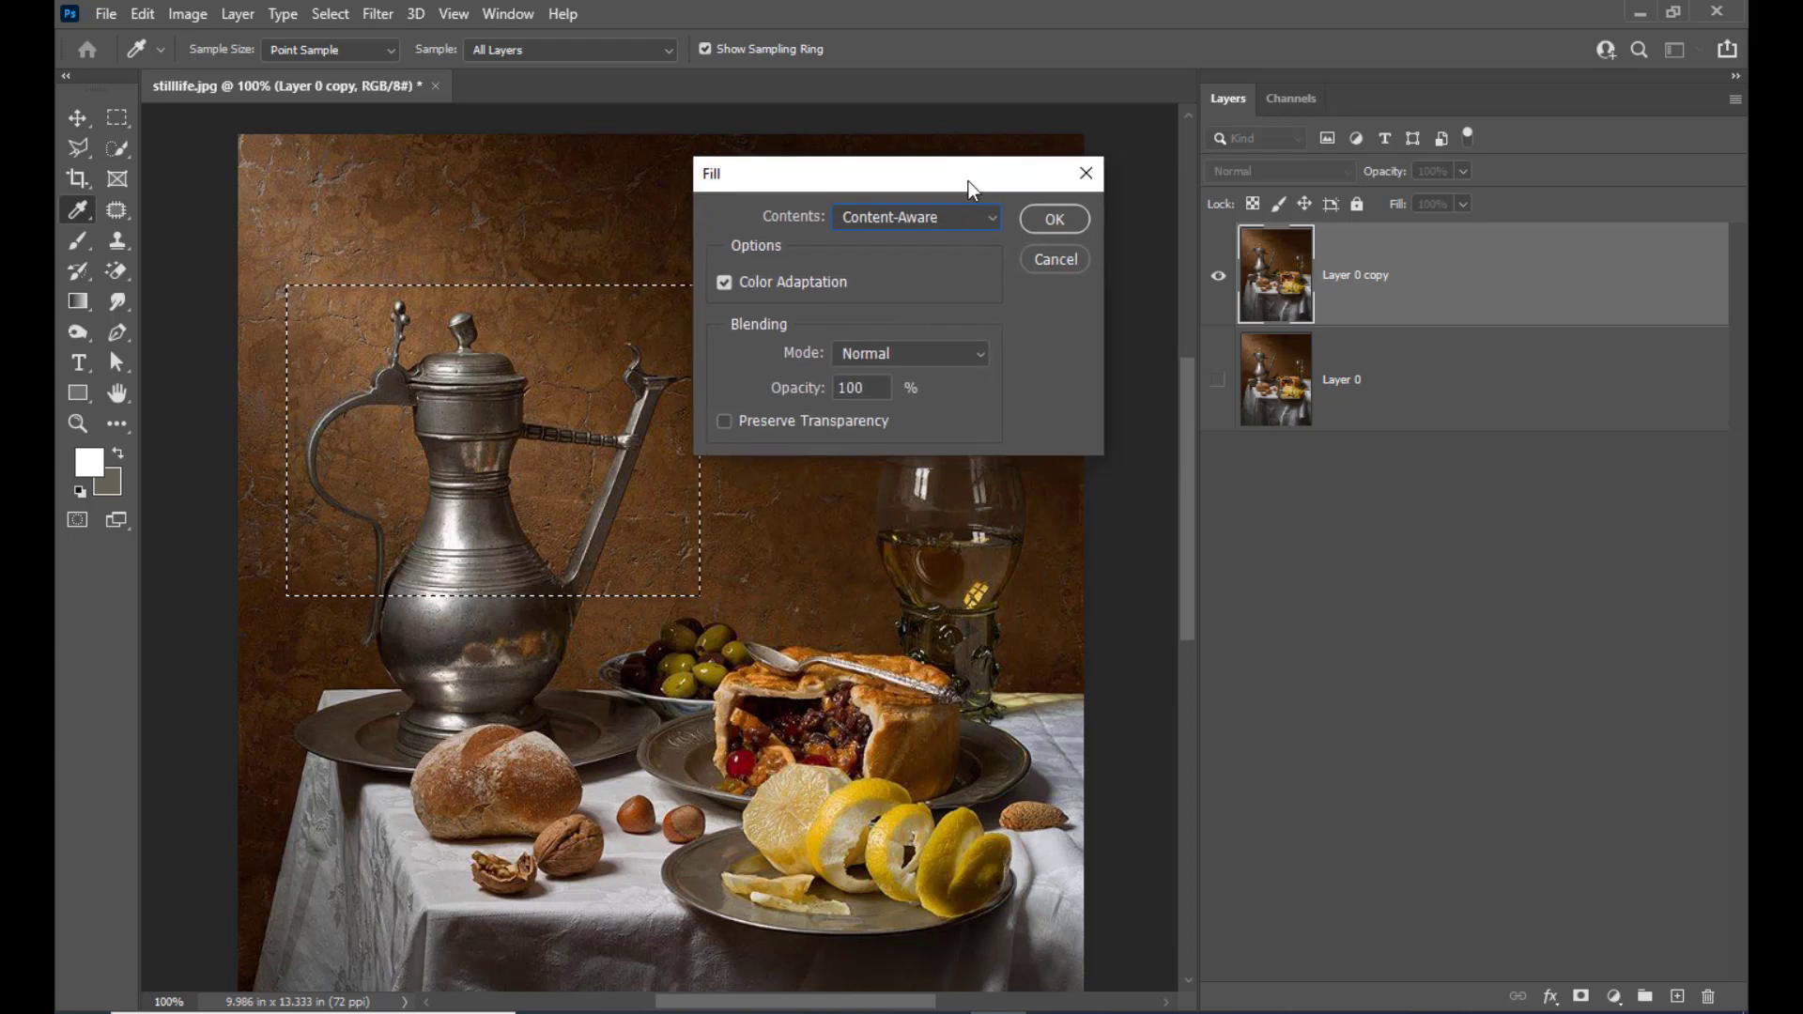
left_click(1055, 225)
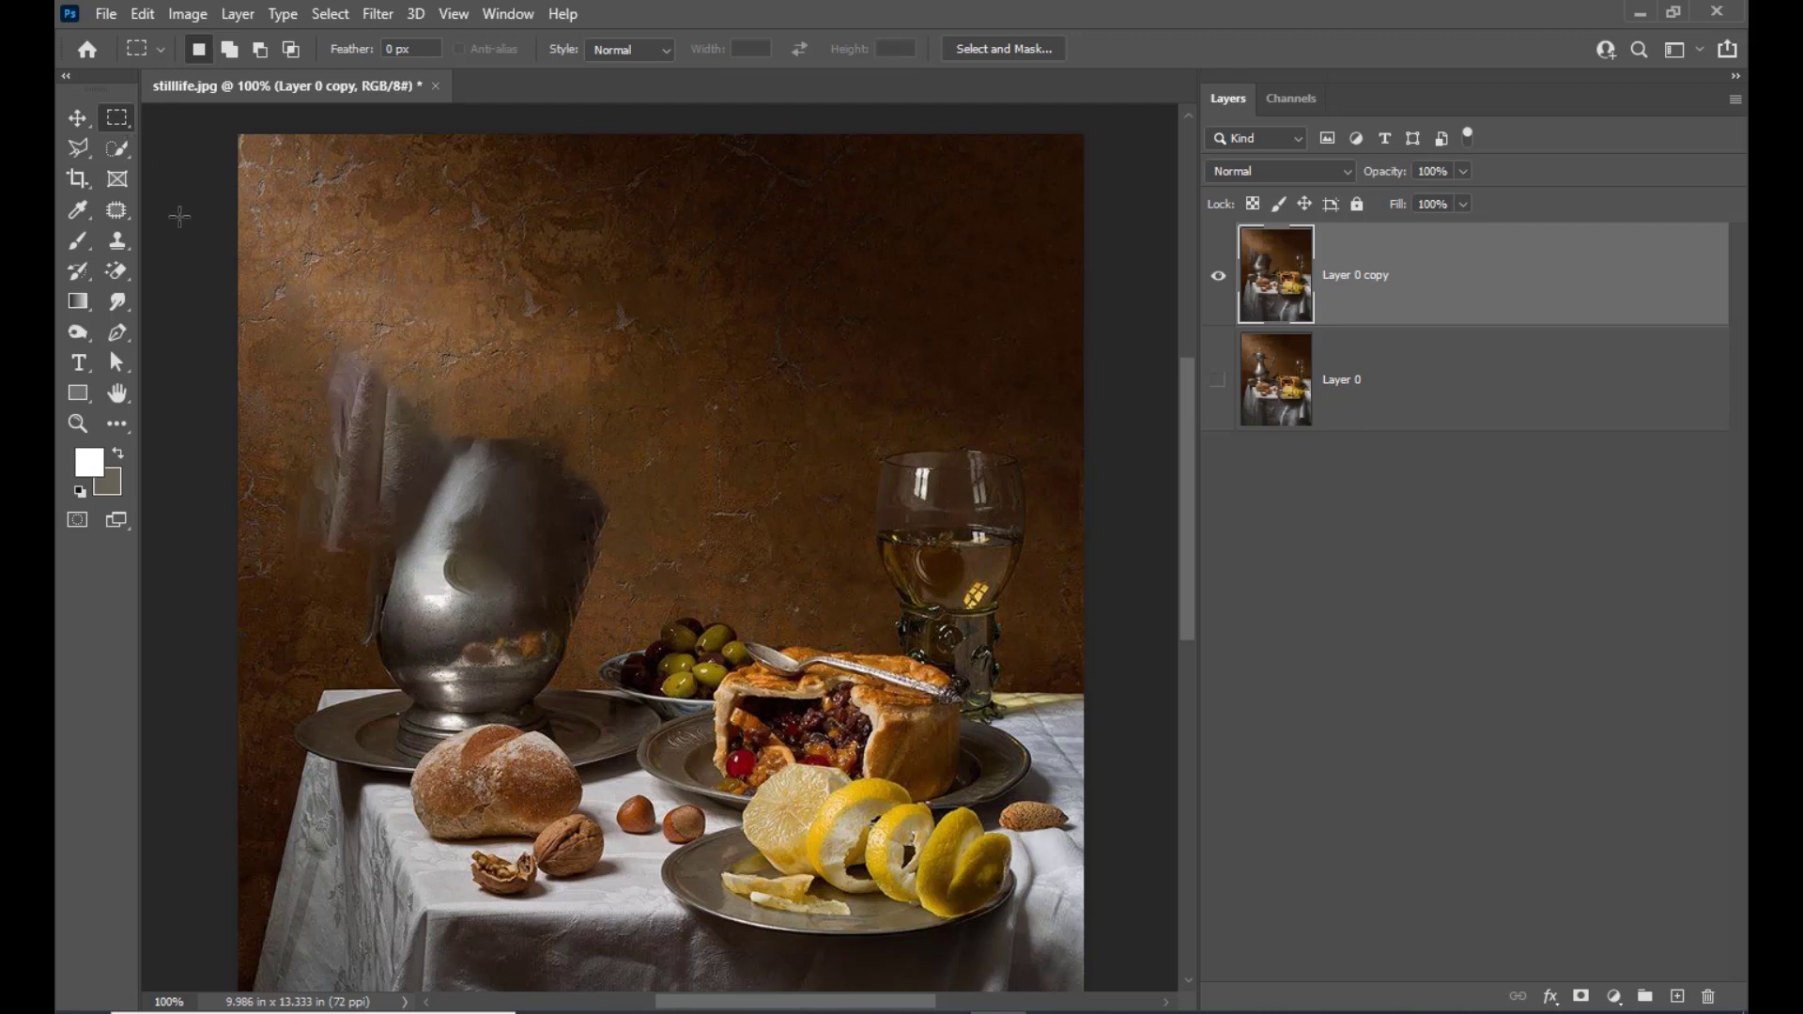
Marquee the smeared remains around the jug's upper body, move the selection slightly up, apply a Content-Aware fill, and deselect
right_click(118, 123)
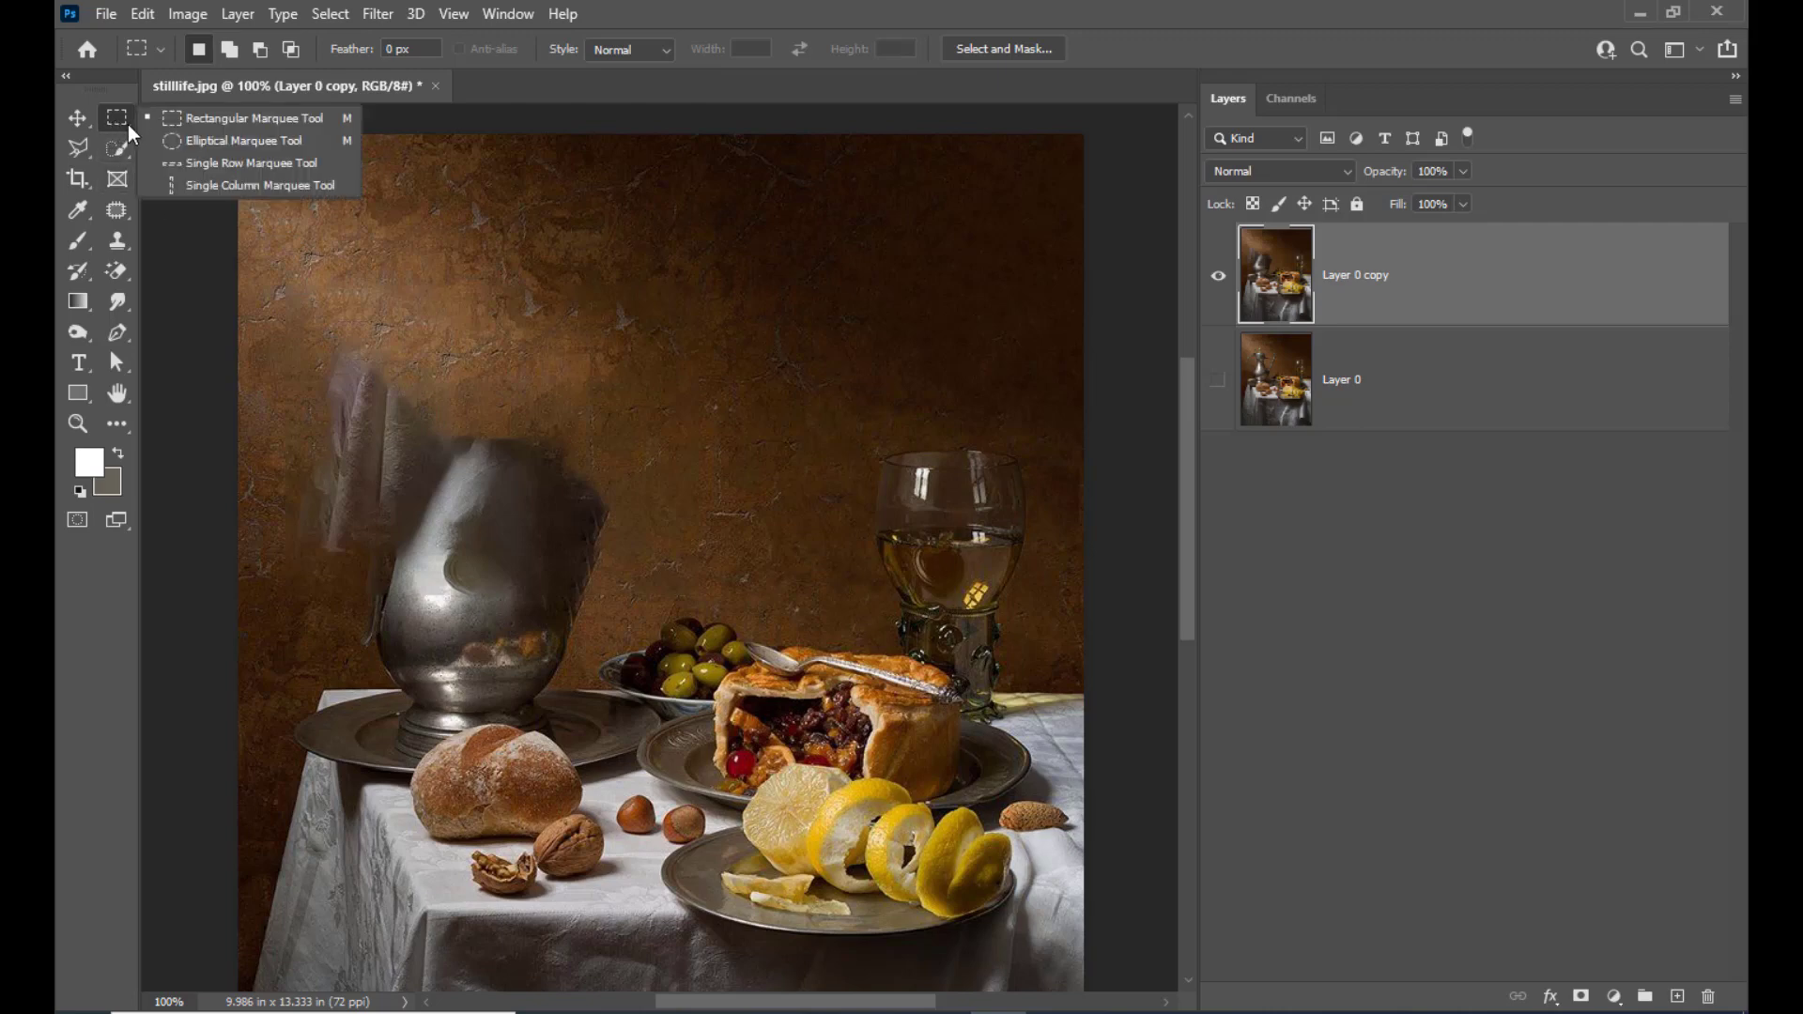
left_click(192, 119)
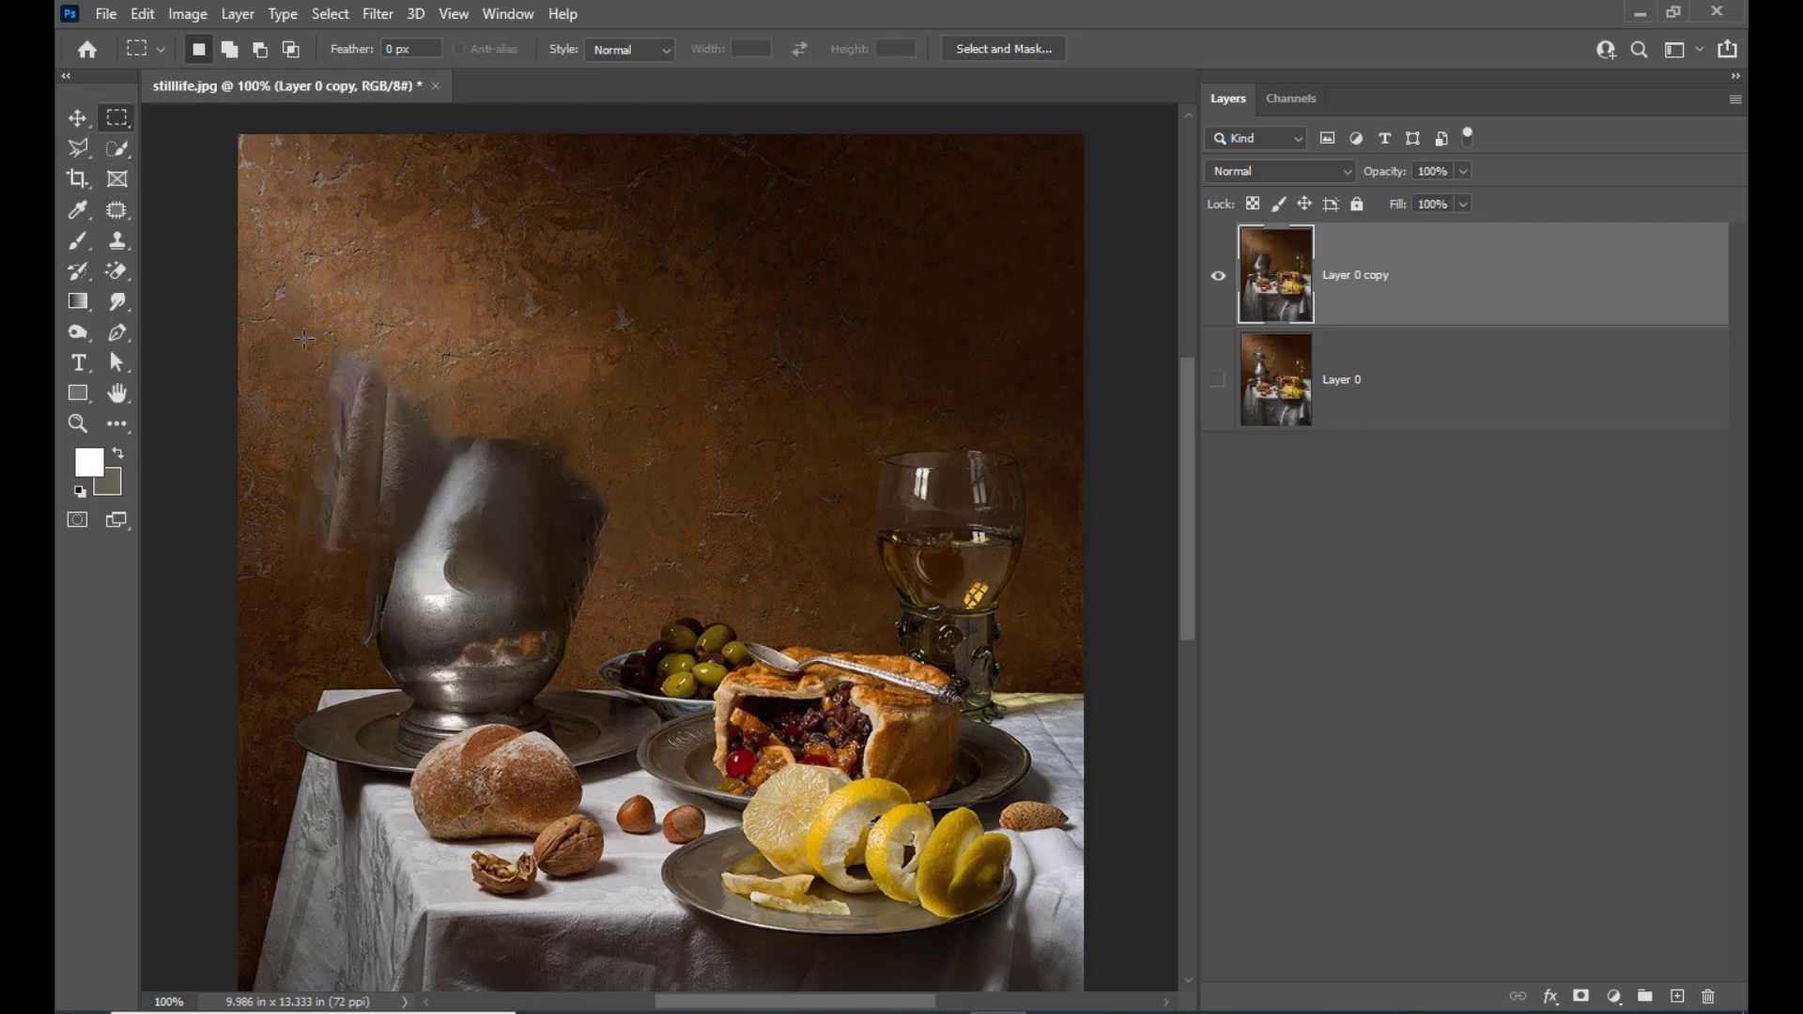
left_click_drag(302, 332, 617, 626)
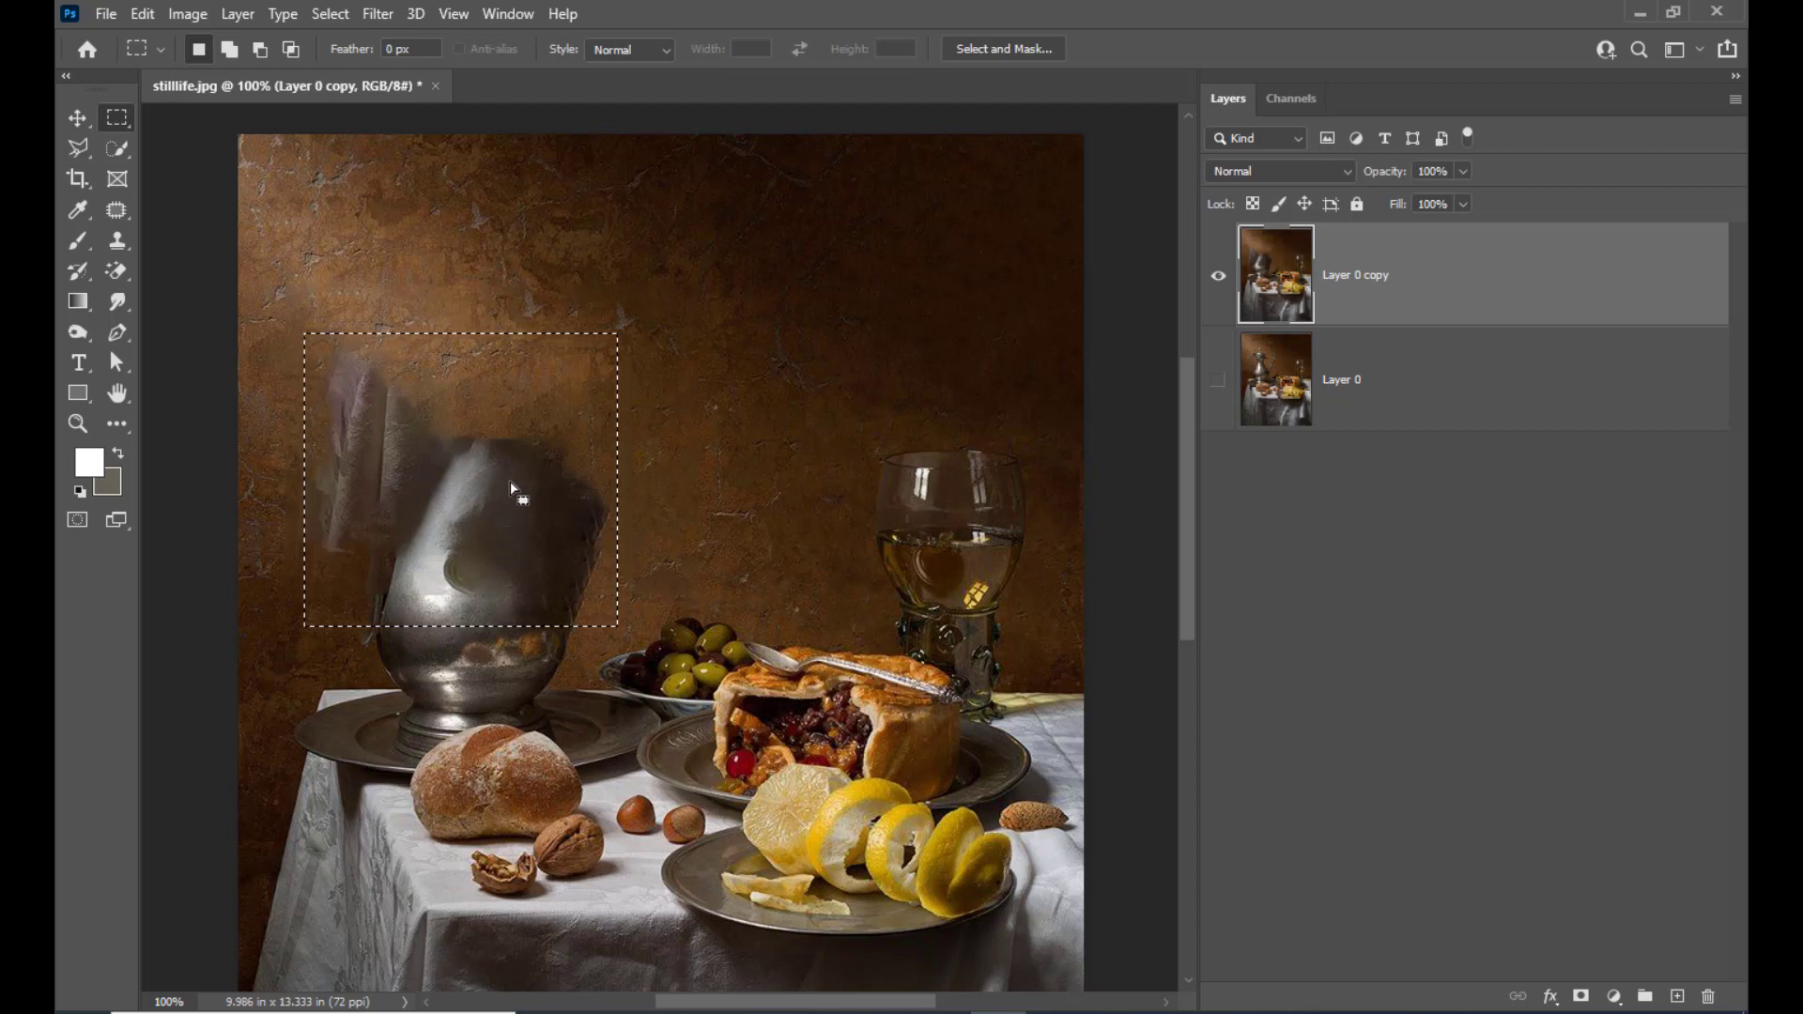
left_click_drag(516, 480, 522, 437)
right_click(523, 441)
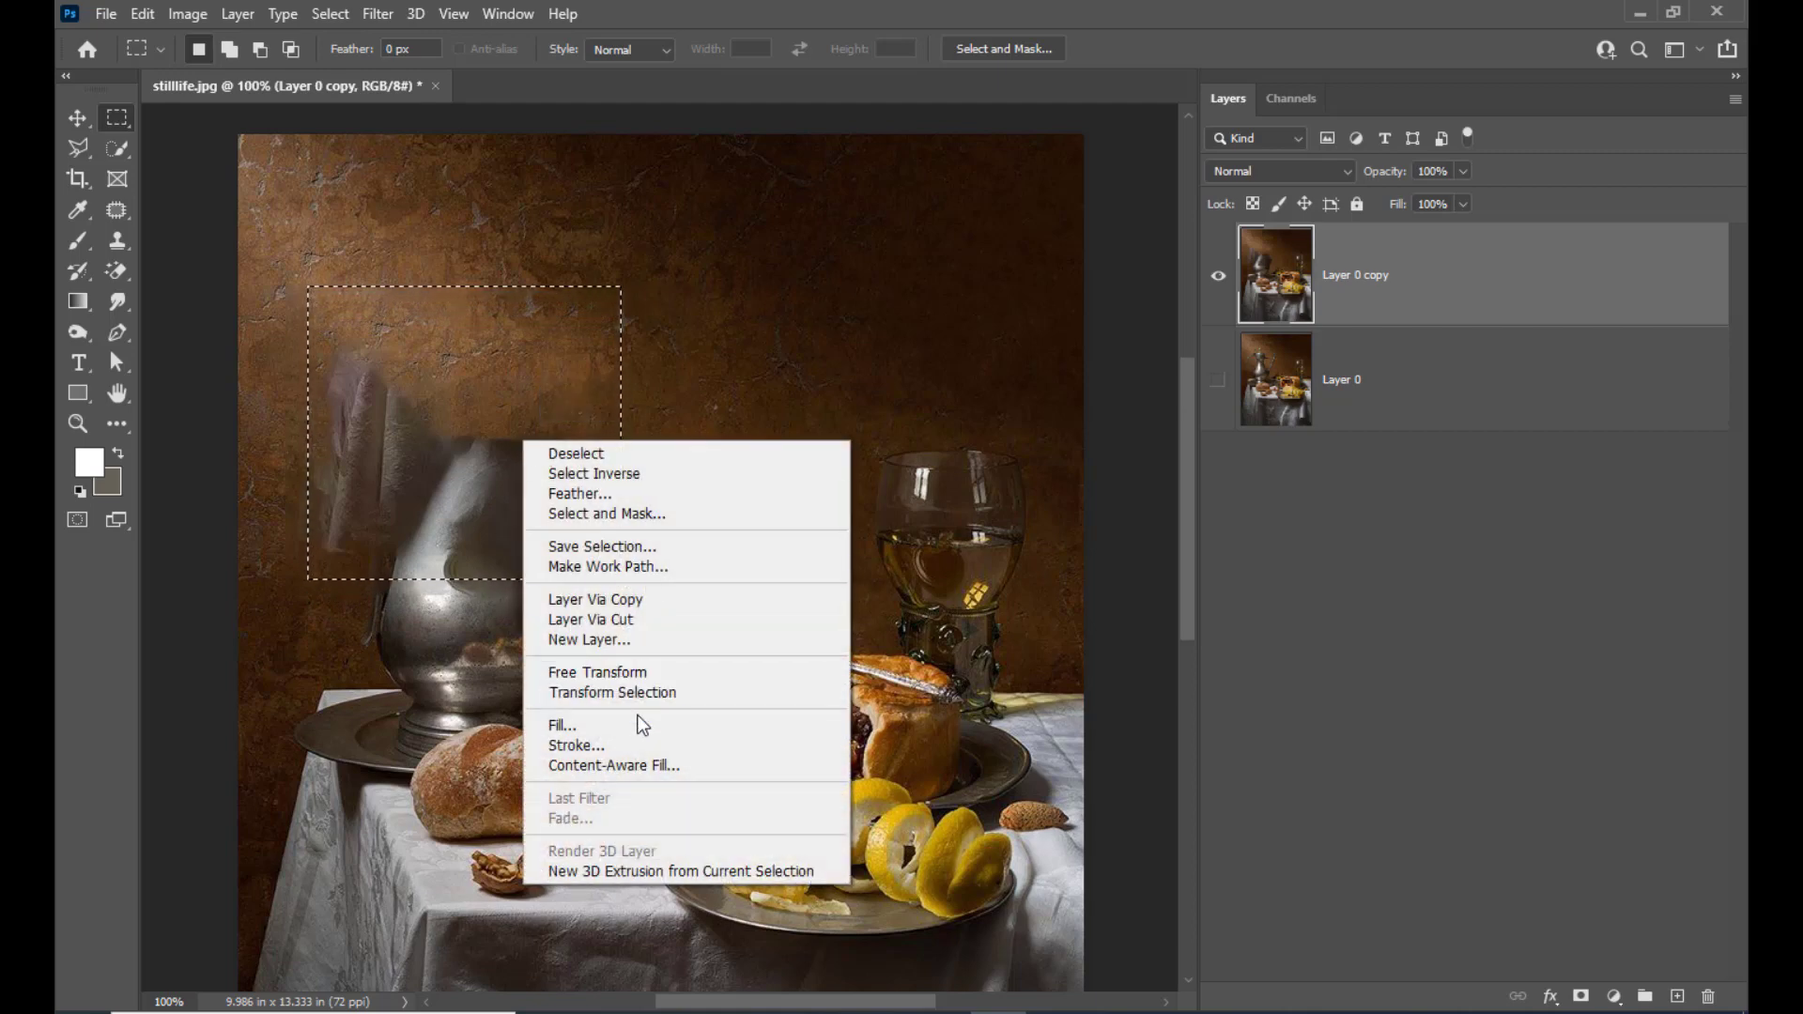
left_click(637, 728)
left_click(1048, 222)
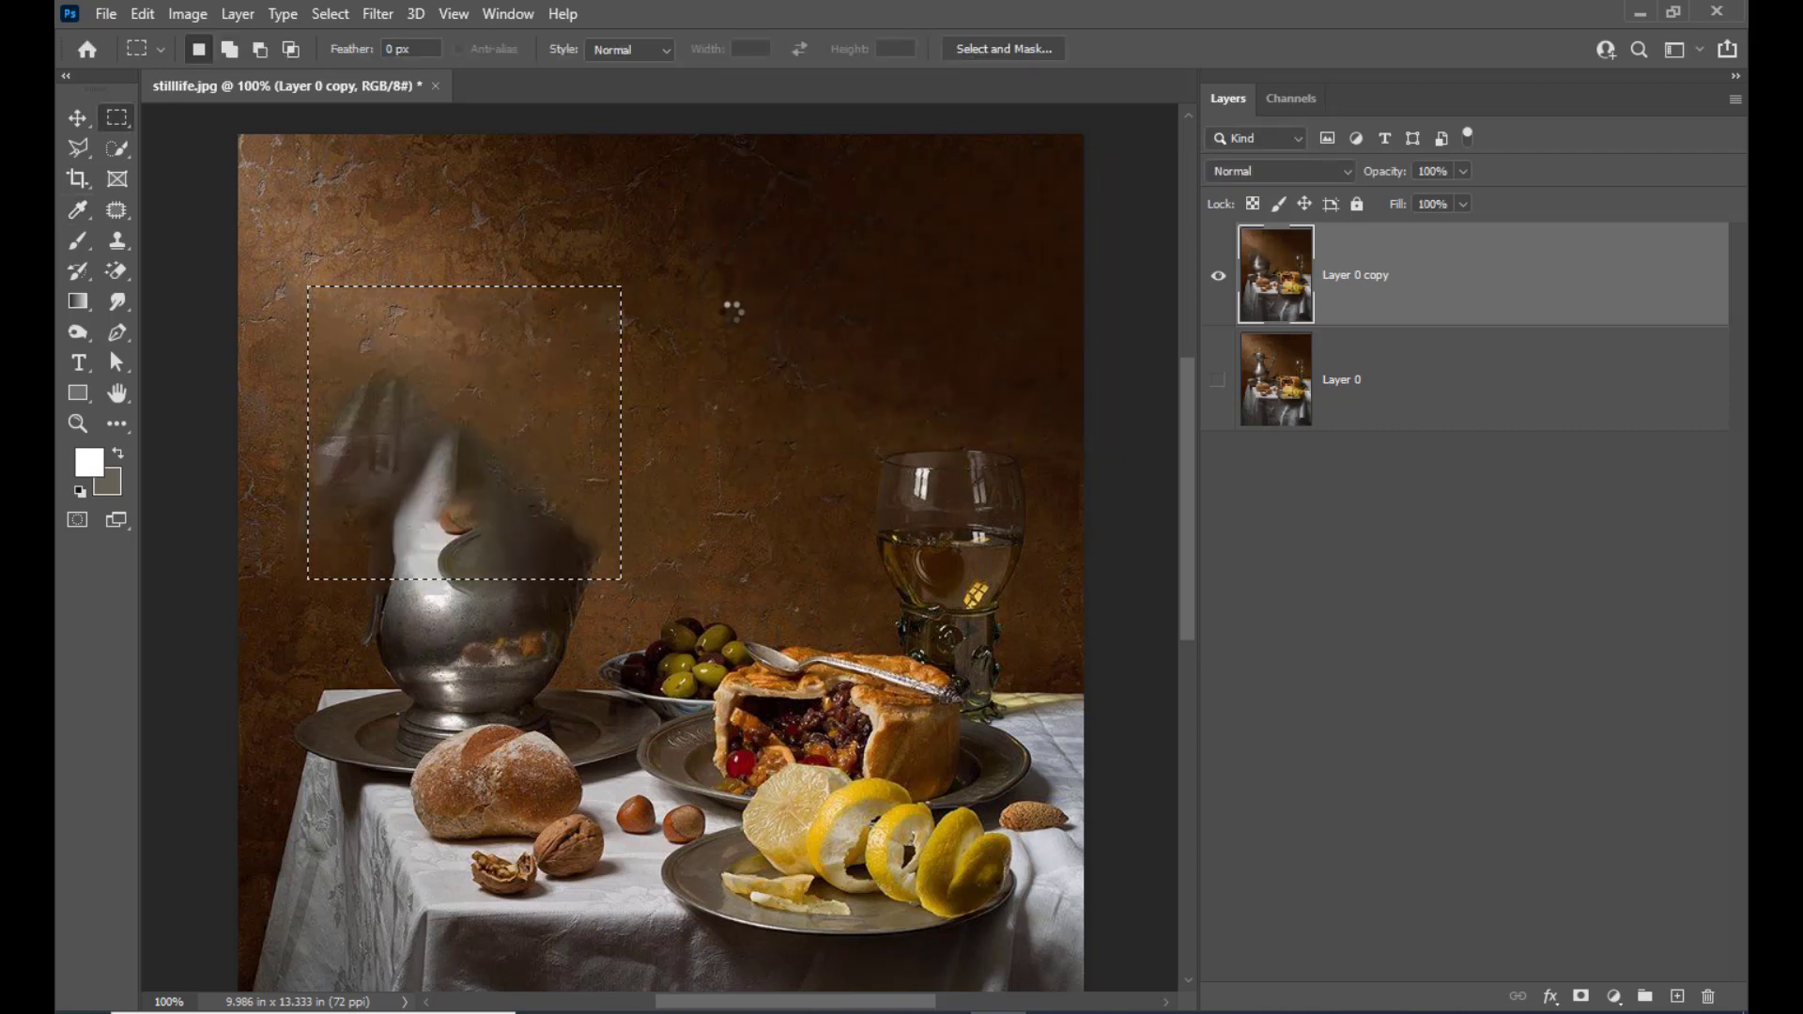
key("ctrl+d")
Use the Patch Tool to replace the smeared area above the jug's body with wall texture from beside it, and deselect
left_click(117, 209)
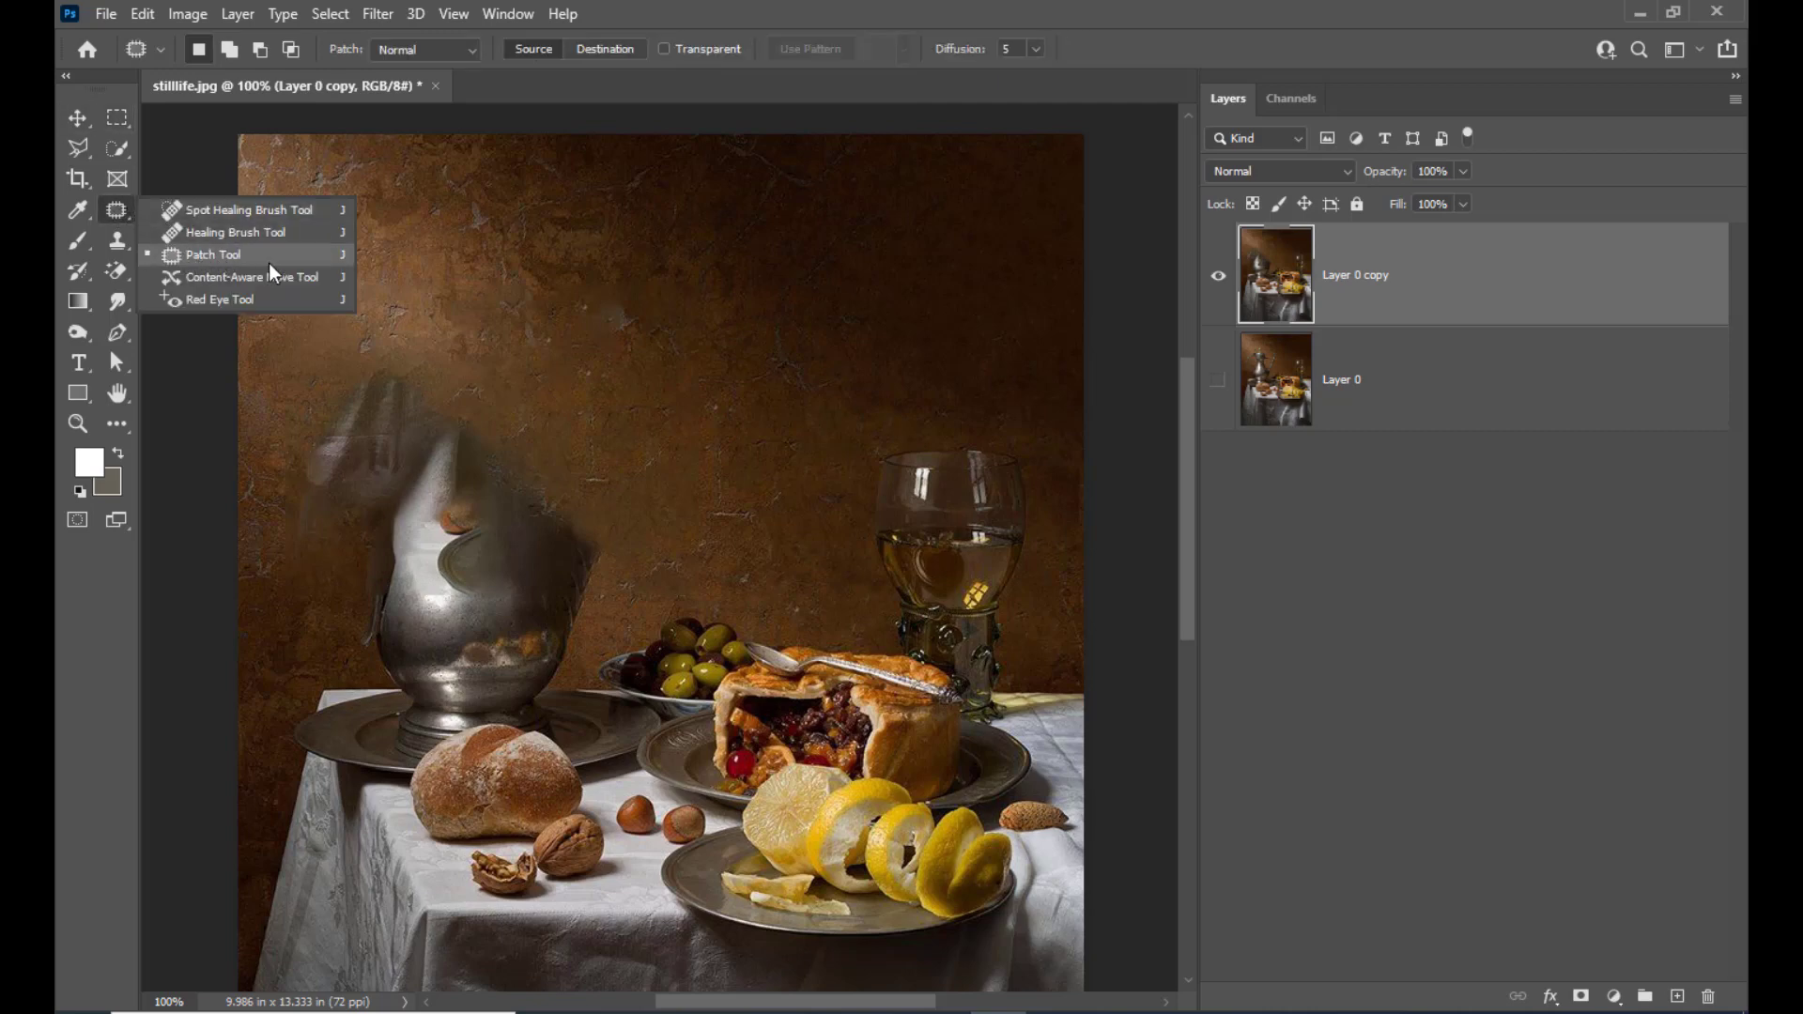
left_click(251, 256)
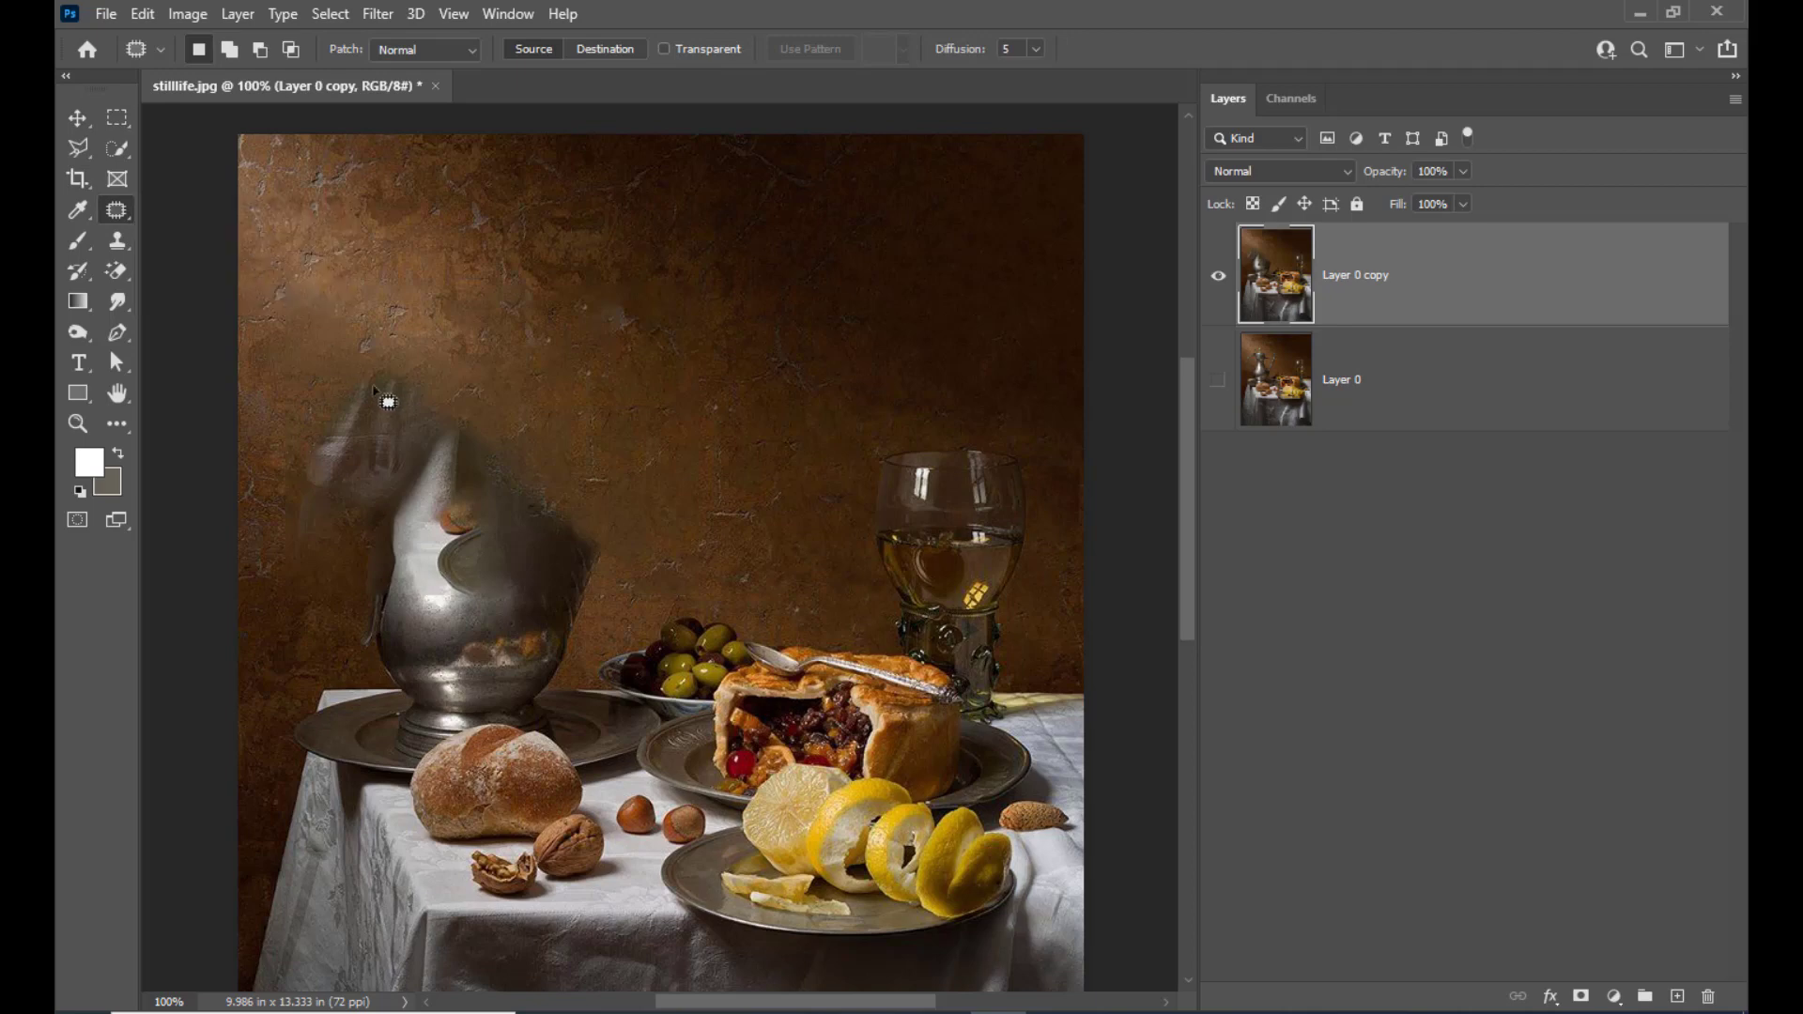
mouse_move(390, 345)
left_mouse_down()
mouse_move(314, 475)
mouse_move(378, 528)
mouse_move(503, 545)
mouse_move(568, 489)
mouse_move(493, 384)
mouse_move(484, 399)
mouse_move(531, 322)
mouse_move(595, 272)
mouse_move(629, 272)
mouse_move(648, 301)
left_mouse_up()
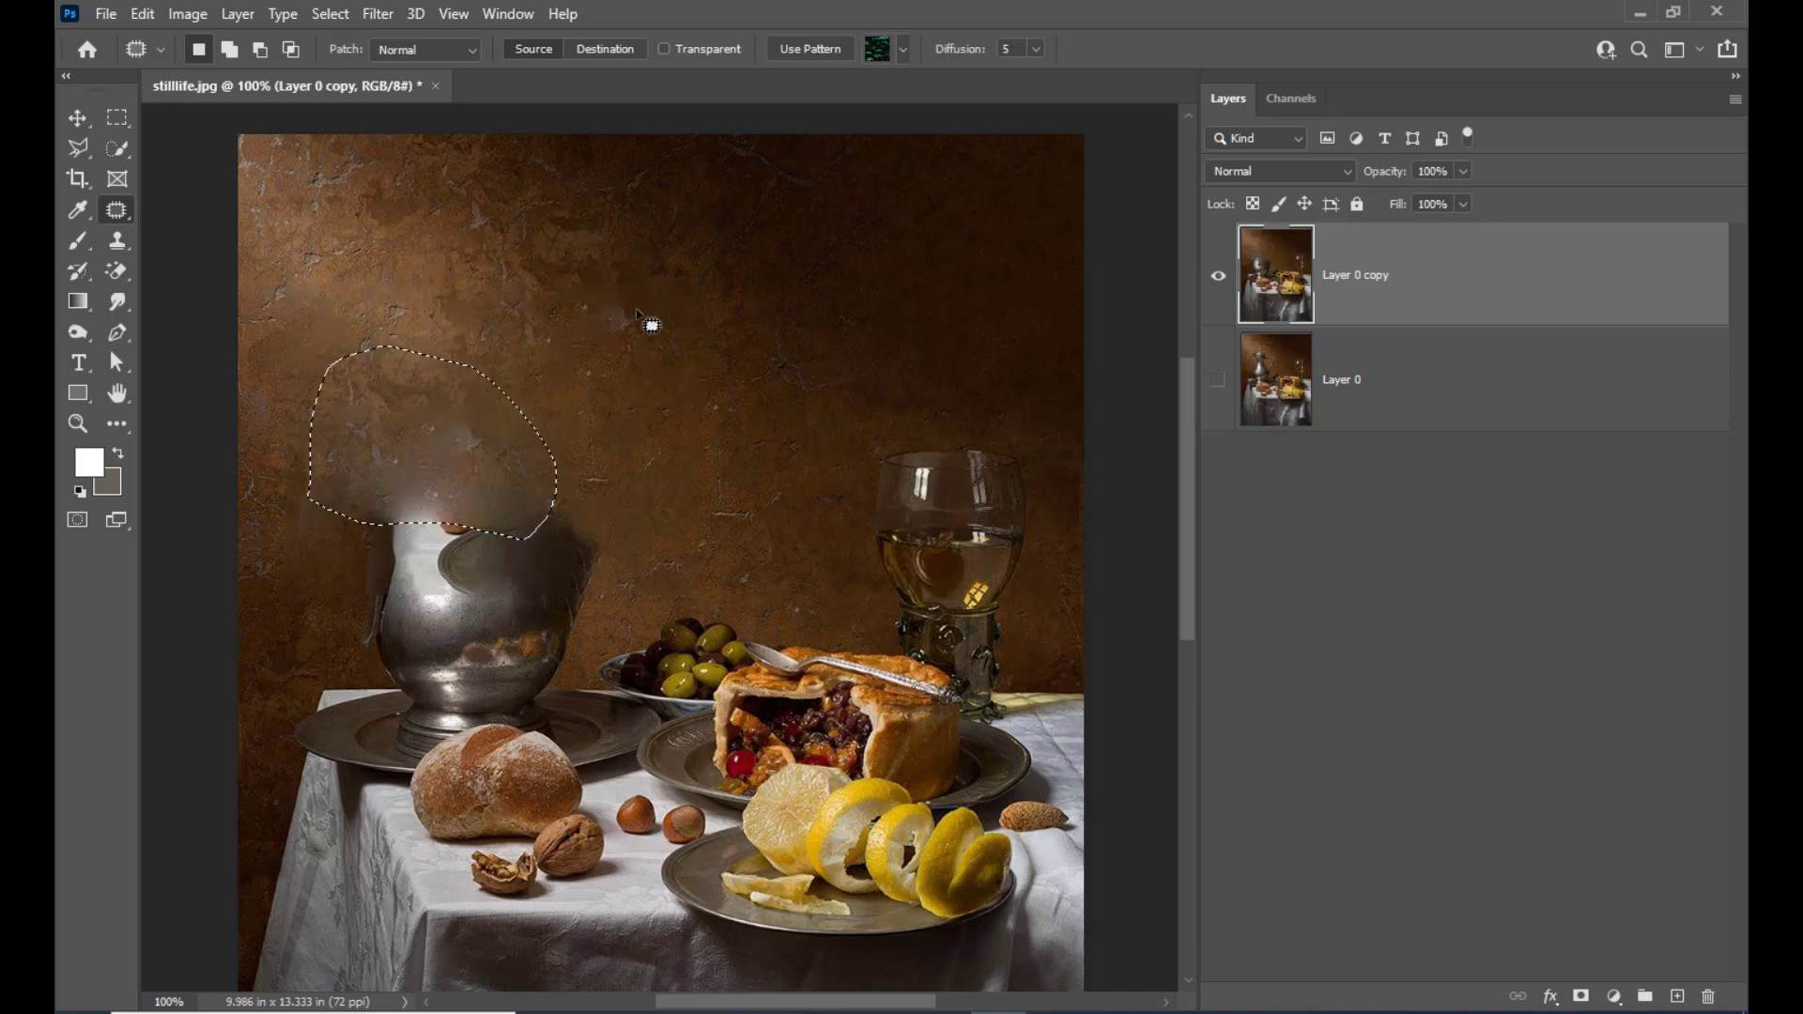
key("ctrl+d")
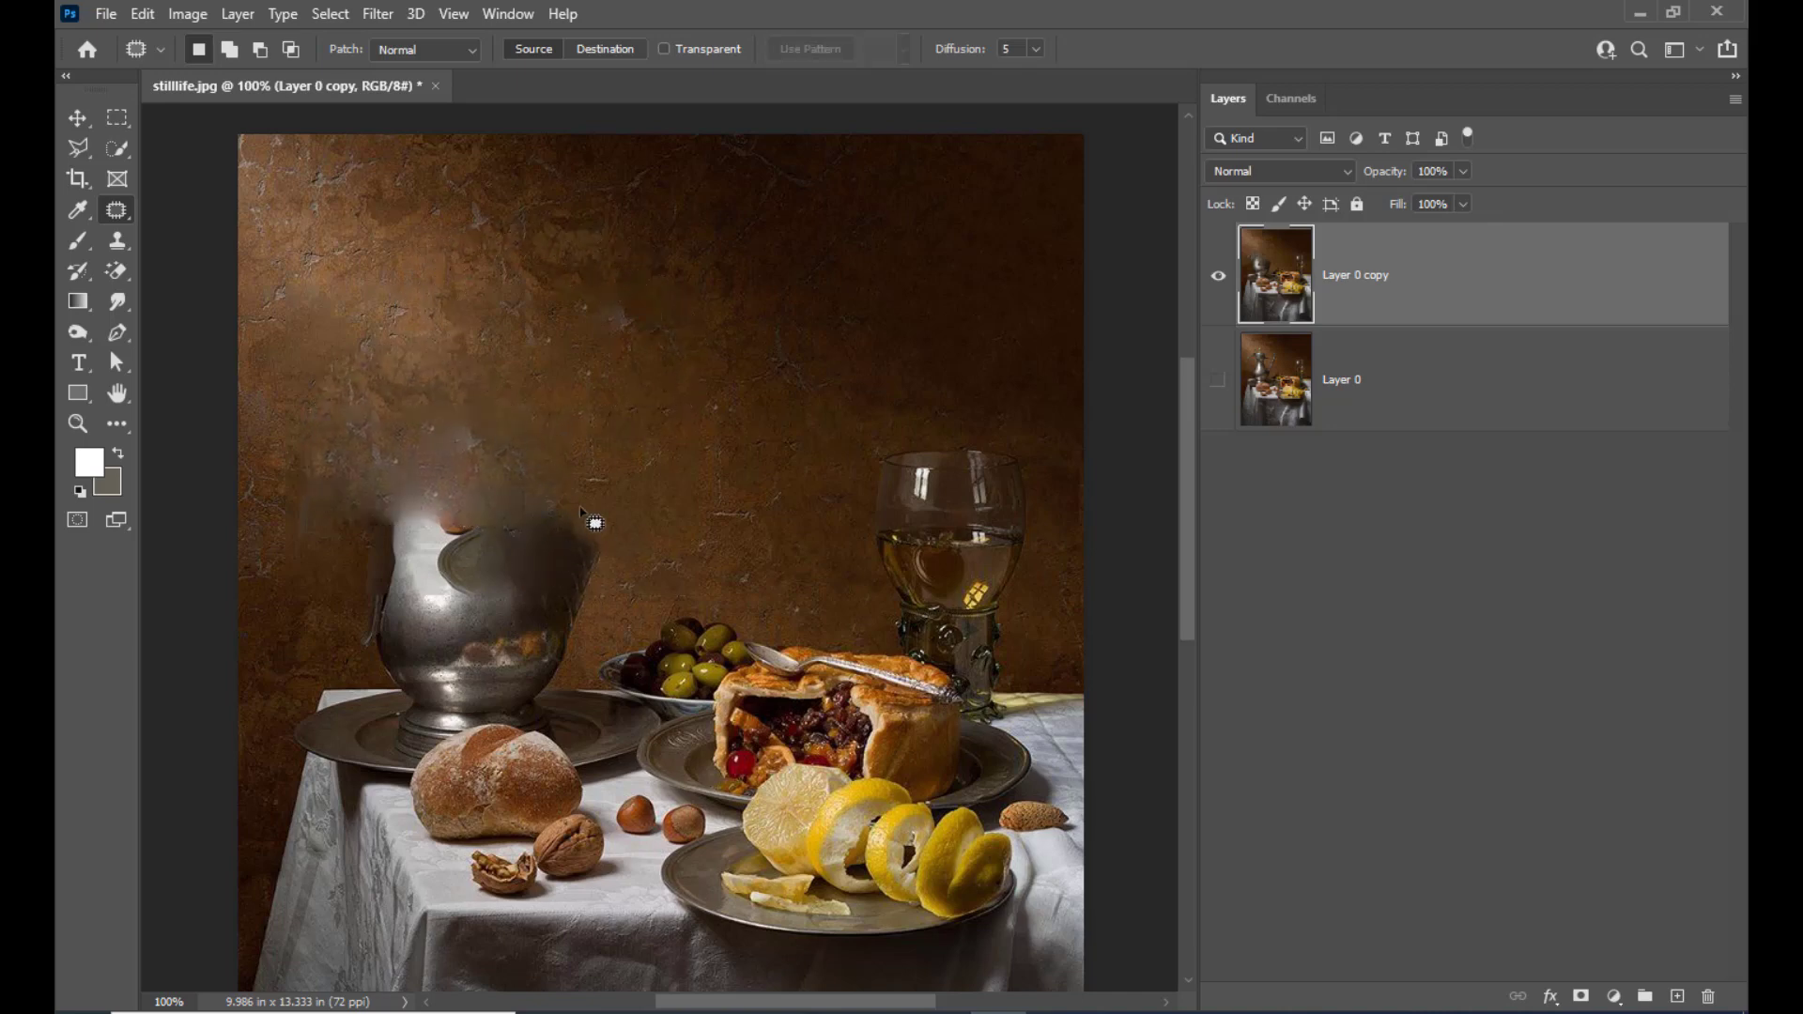
Patch over the jug's remaining rounded body down to its base with clean wall texture, and deselect
mouse_move(578, 504)
left_mouse_down()
mouse_move(617, 559)
mouse_move(568, 667)
mouse_move(408, 688)
mouse_move(329, 601)
mouse_move(331, 507)
mouse_move(406, 461)
left_mouse_up()
left_click_drag(536, 556, 687, 370)
key("ctrl+d")
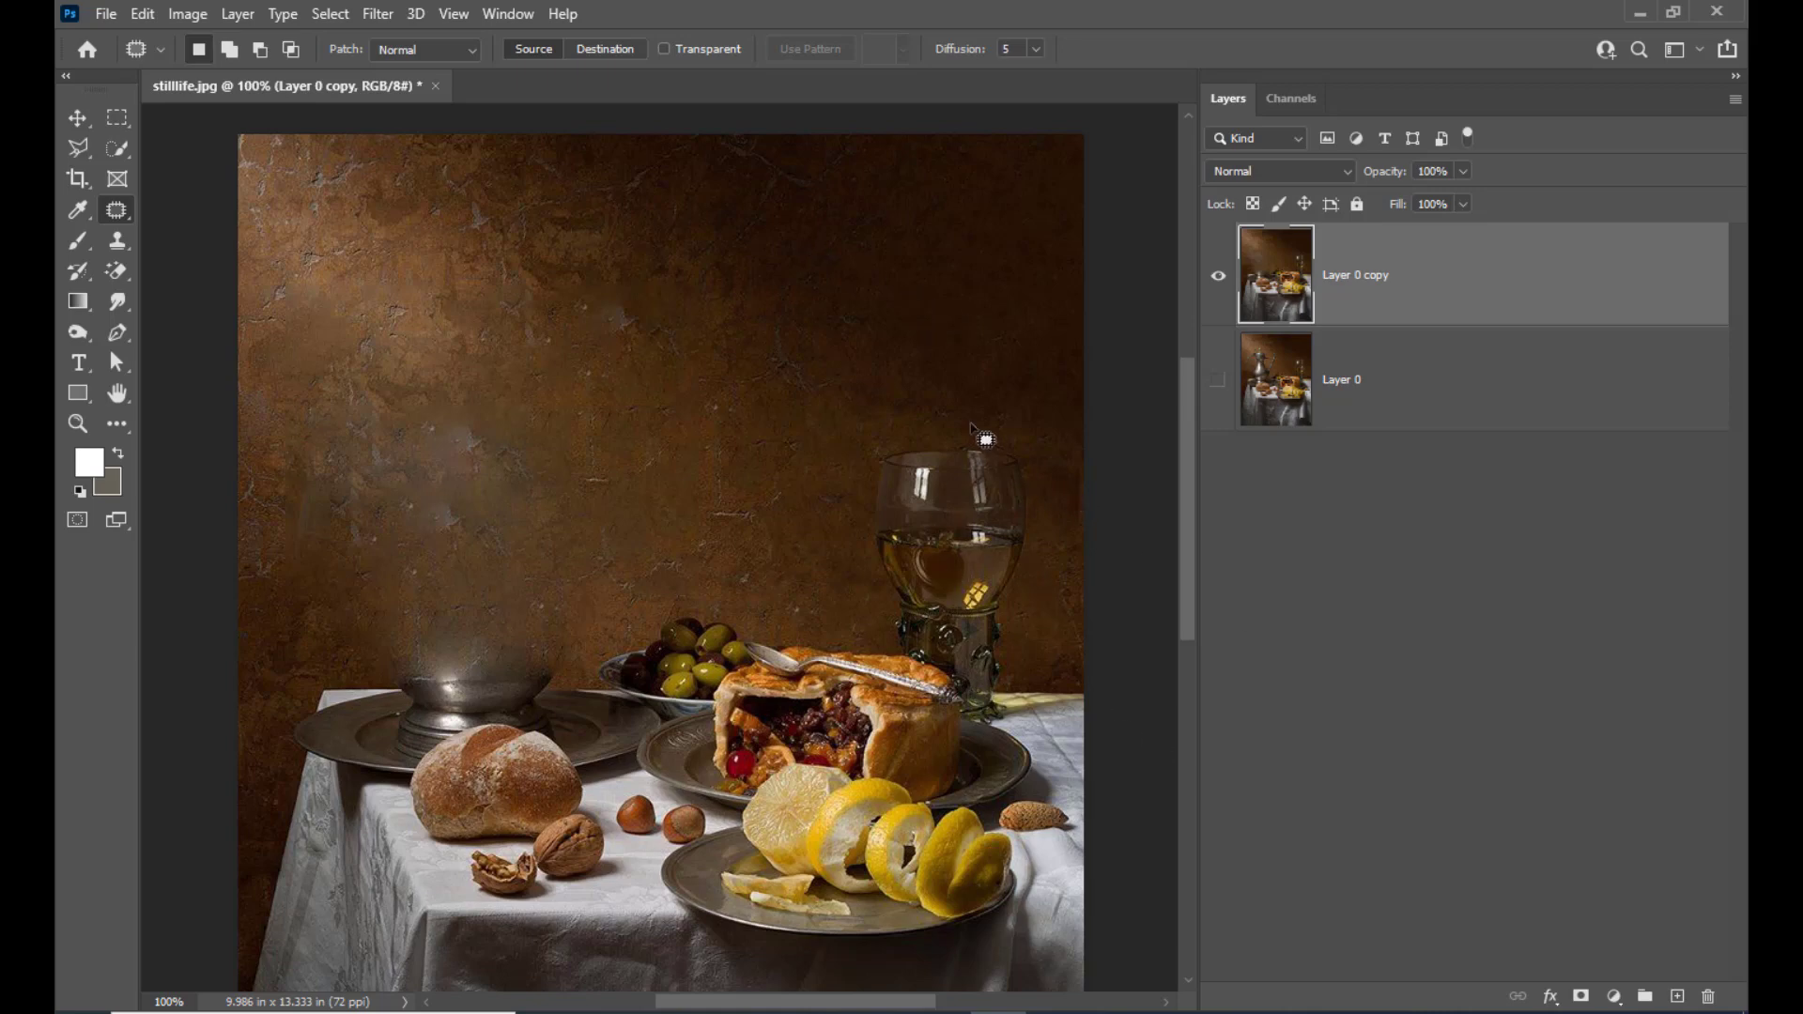
Select the wine glass above its stem with the Rectangular Marquee, remove it with a Content-Aware fill, and deselect
left_click(117, 116)
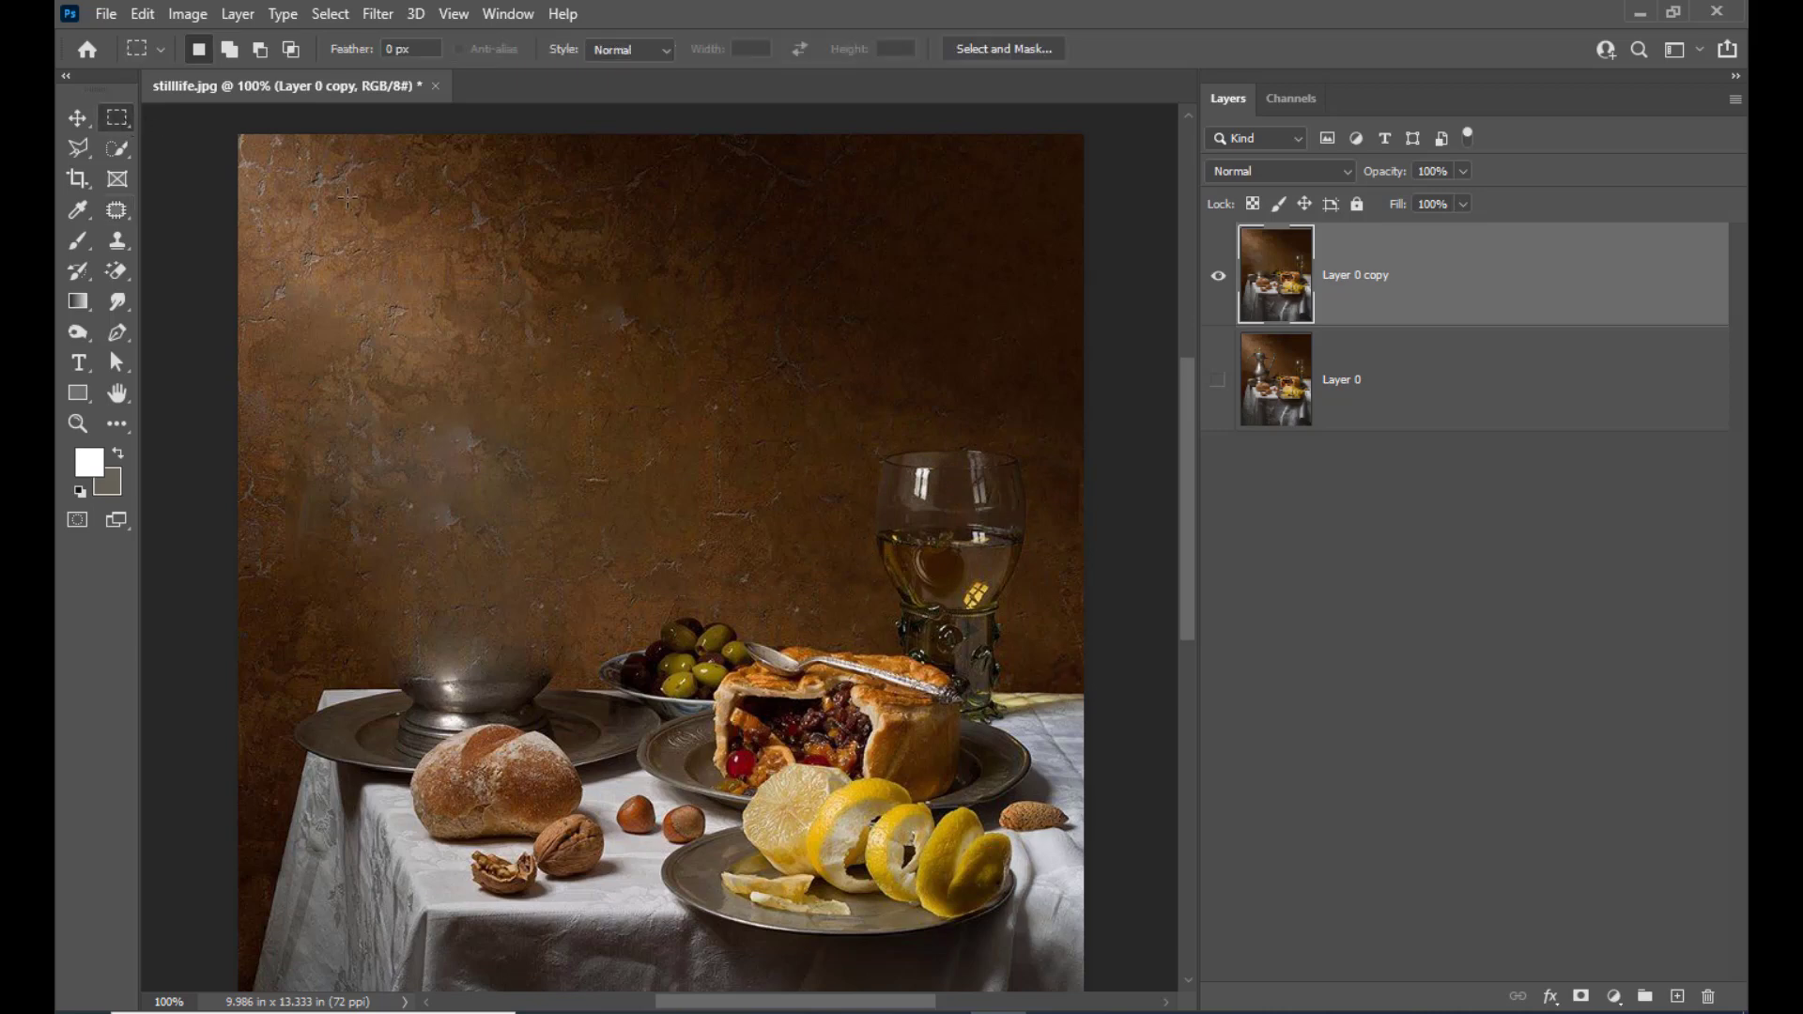
left_click_drag(848, 397, 1045, 642)
right_click(975, 537)
left_click(1067, 817)
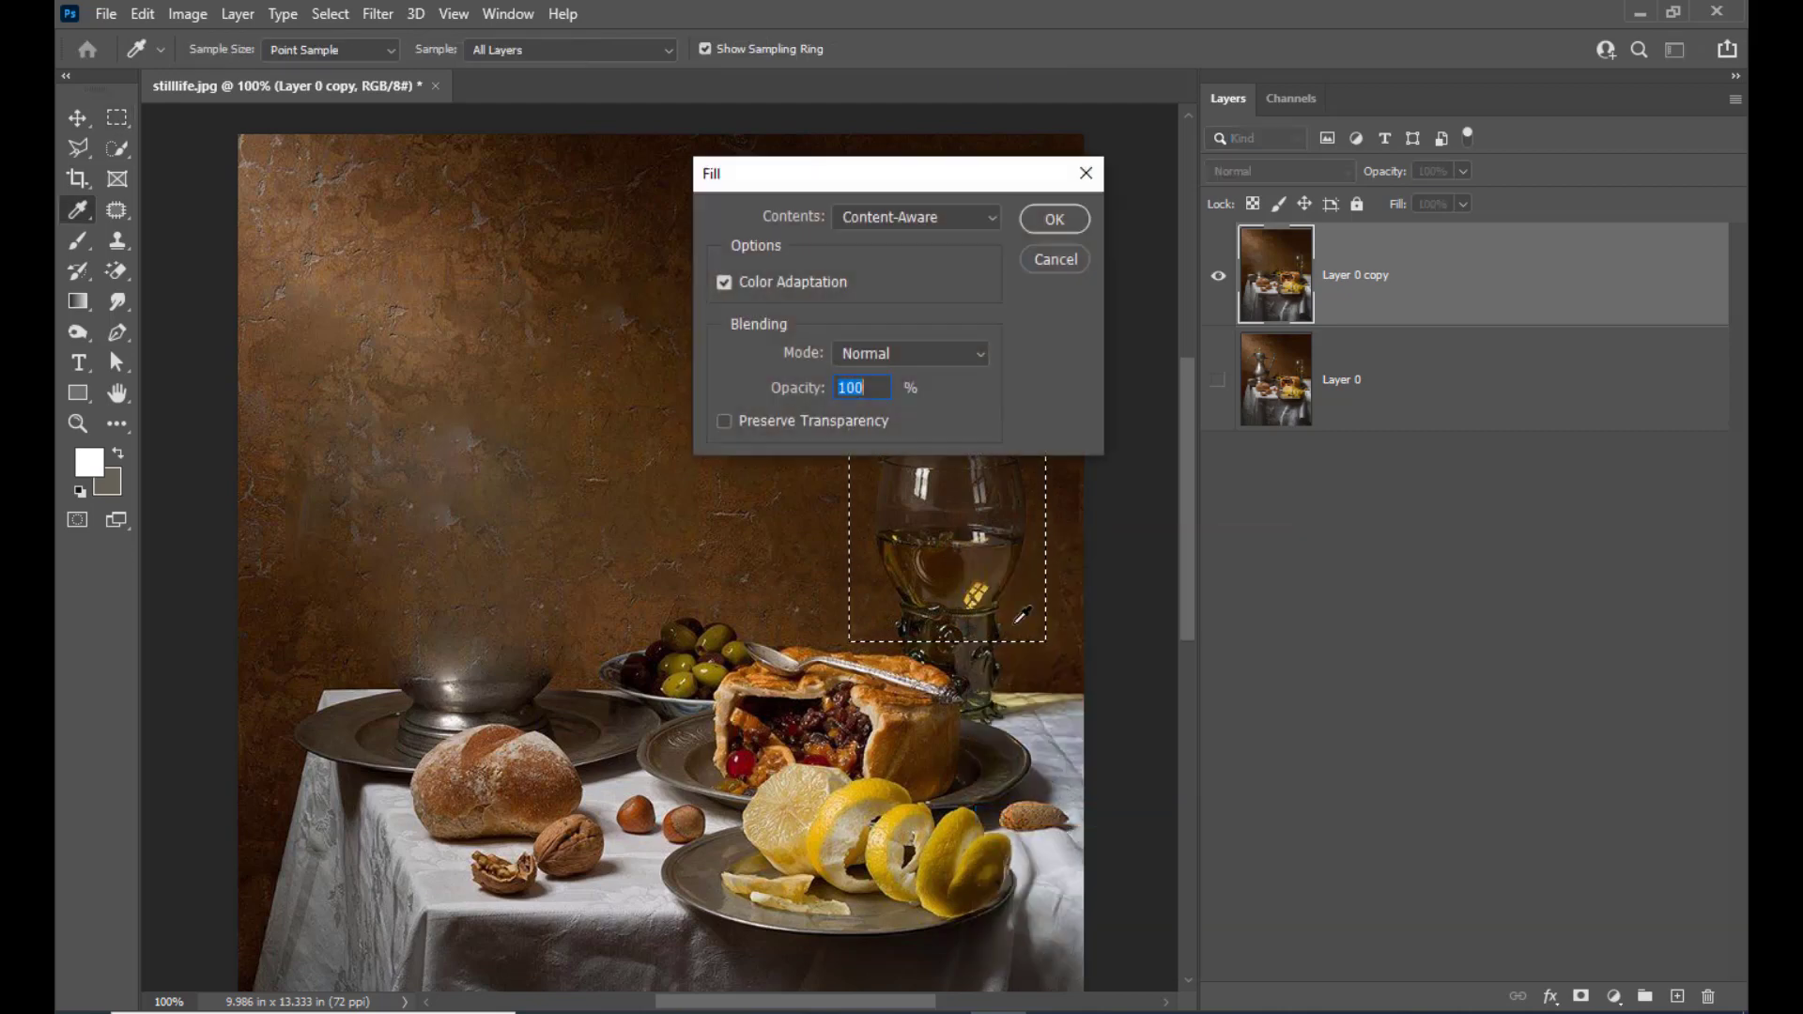
left_click(1049, 221)
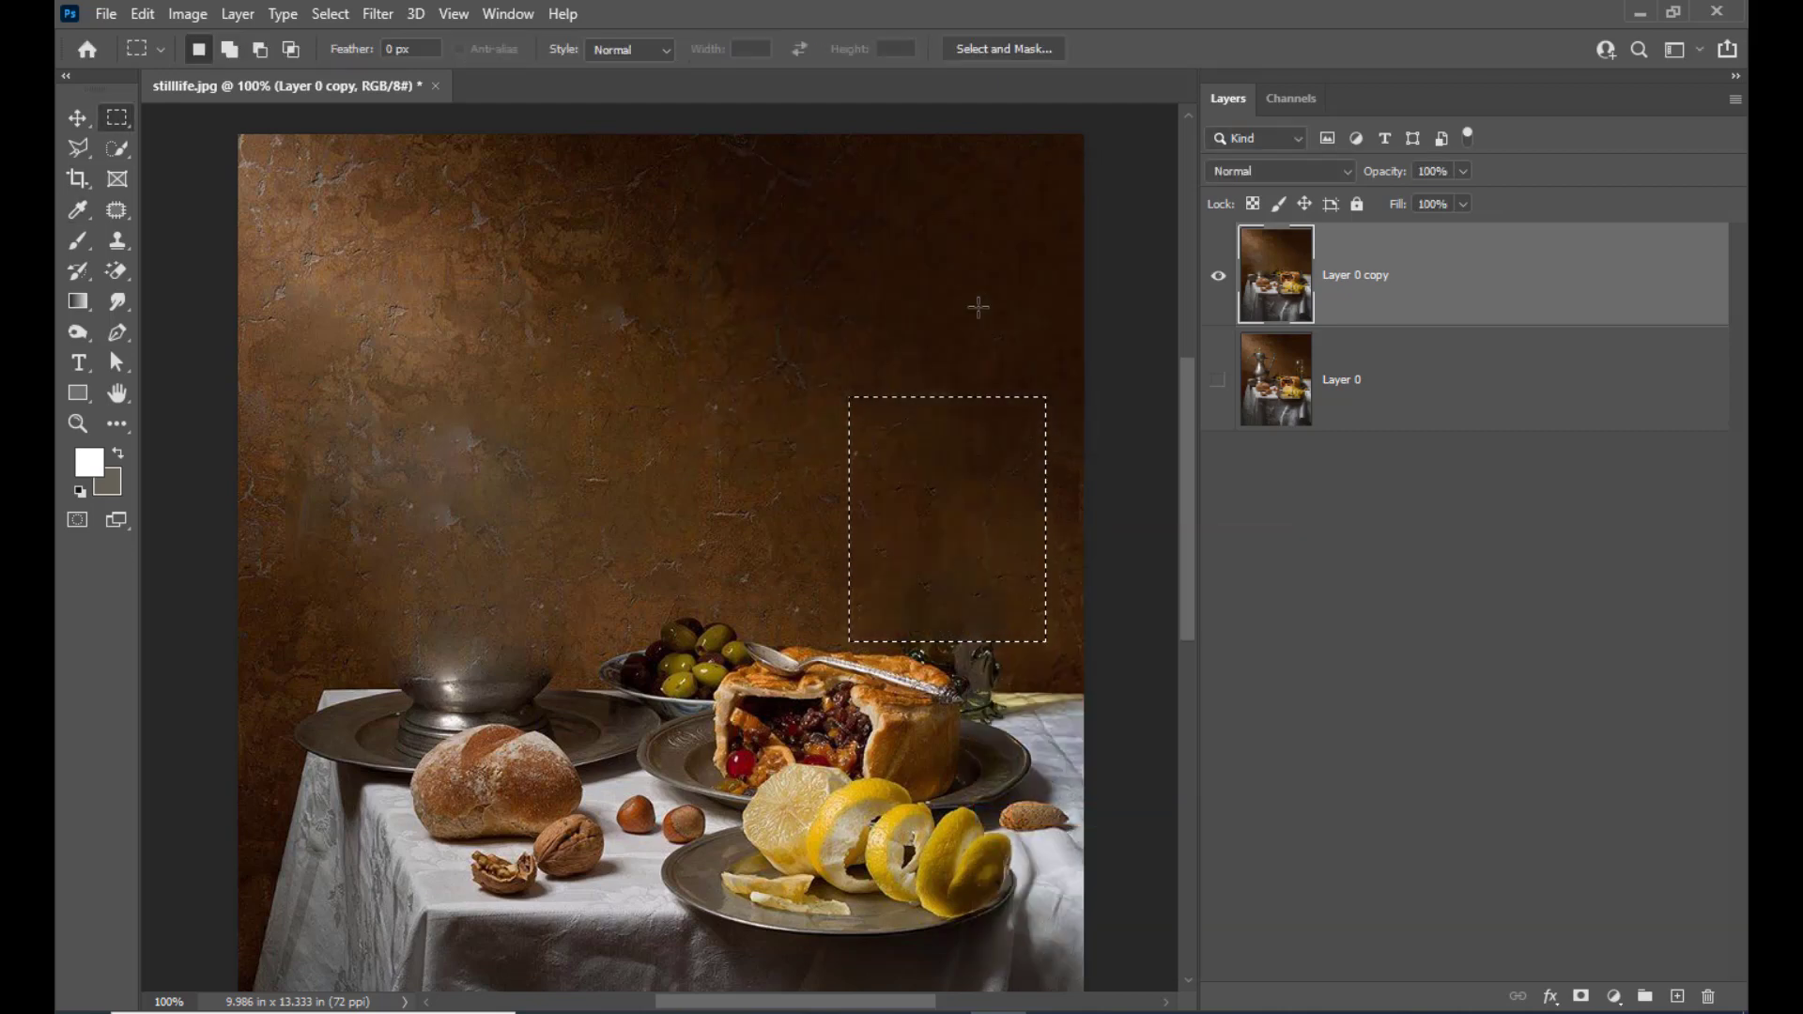
key("ctrl+d")
Outline the repeated marks on the upper wall with the Lasso Tool, apply a Content-Aware fill, and deselect
left_click(85, 152)
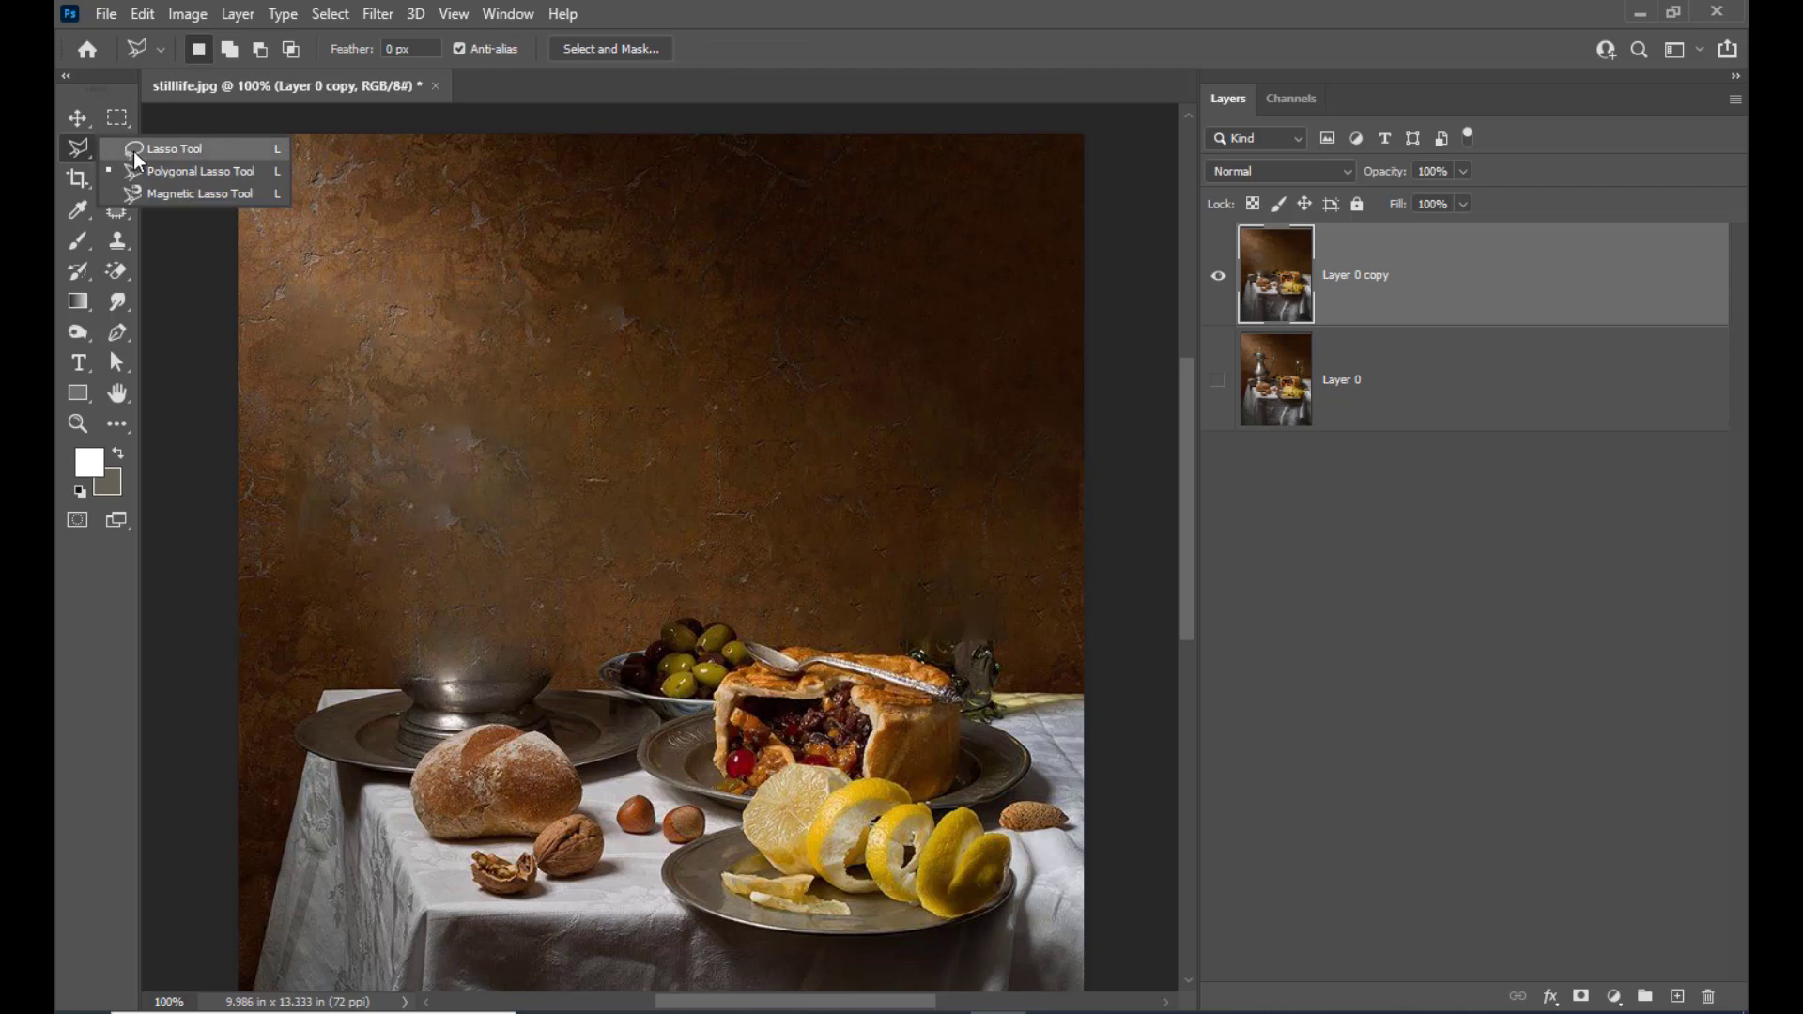
left_click(132, 153)
mouse_move(664, 326)
left_mouse_down()
mouse_move(606, 279)
mouse_move(515, 259)
mouse_move(487, 329)
mouse_move(618, 355)
mouse_move(657, 353)
mouse_move(663, 328)
left_mouse_up()
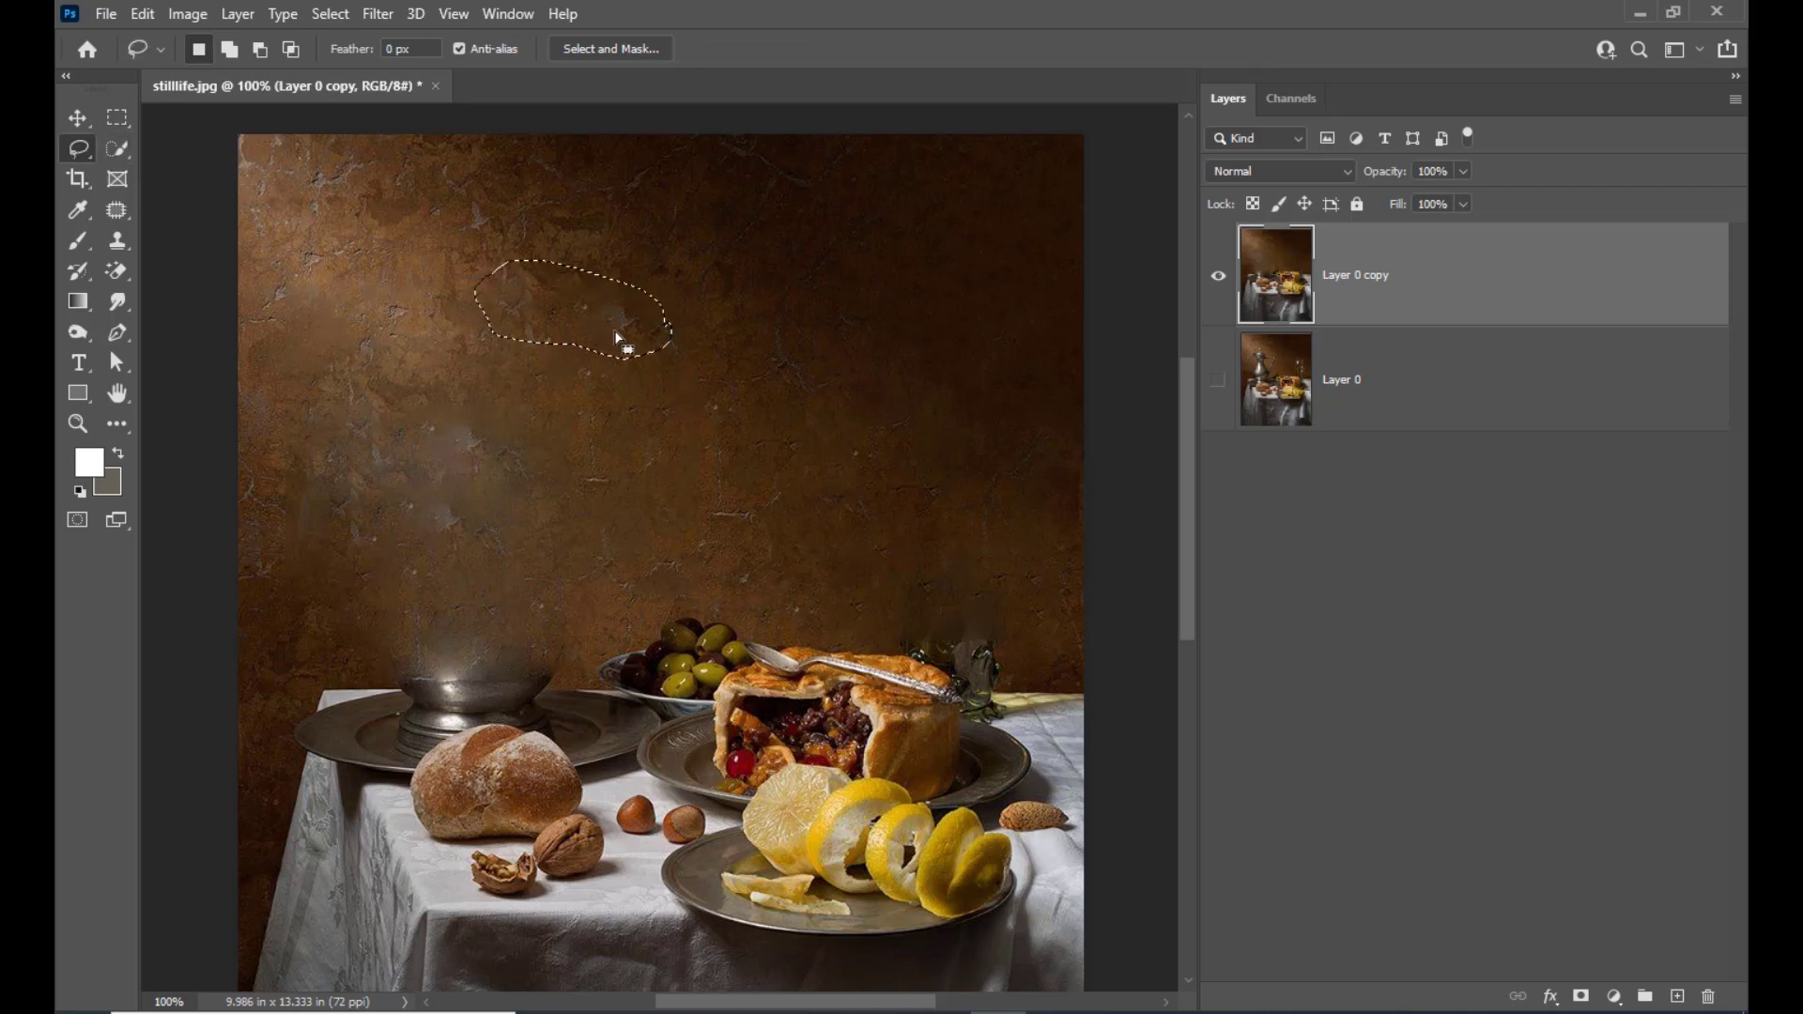
right_click(606, 322)
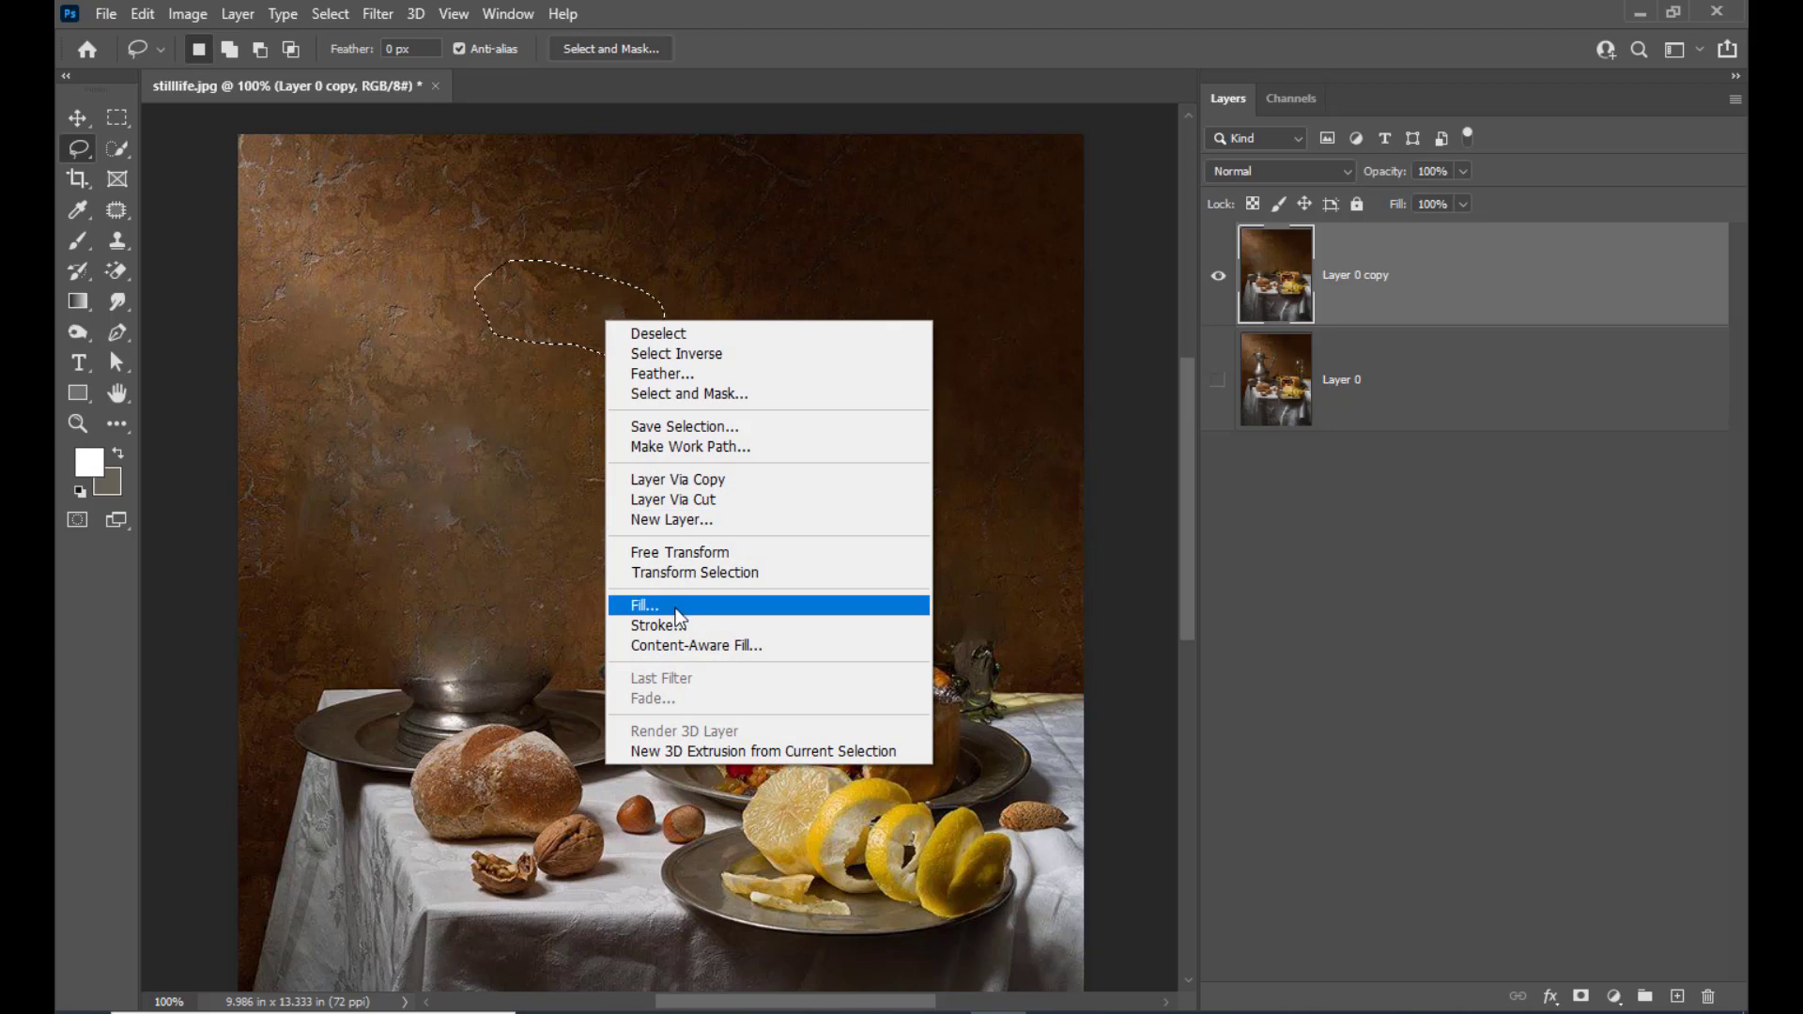
left_click(674, 607)
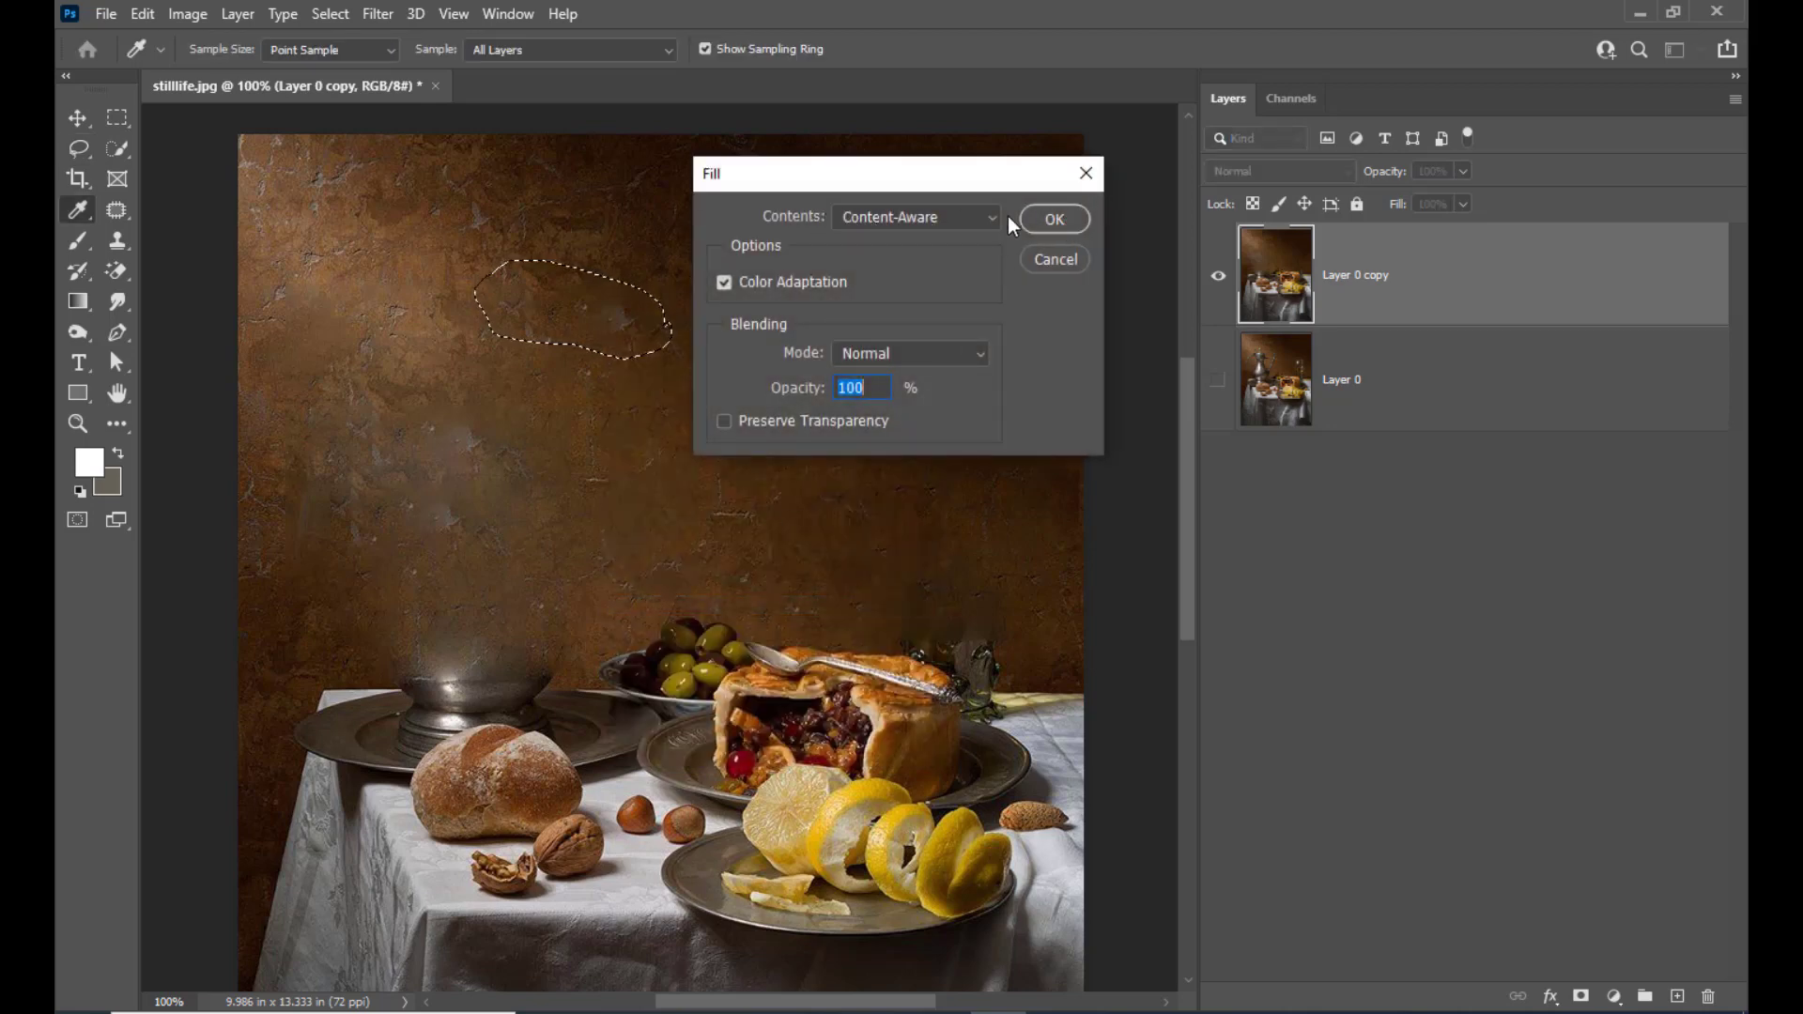
left_click(1053, 219)
key("ctrl+d")
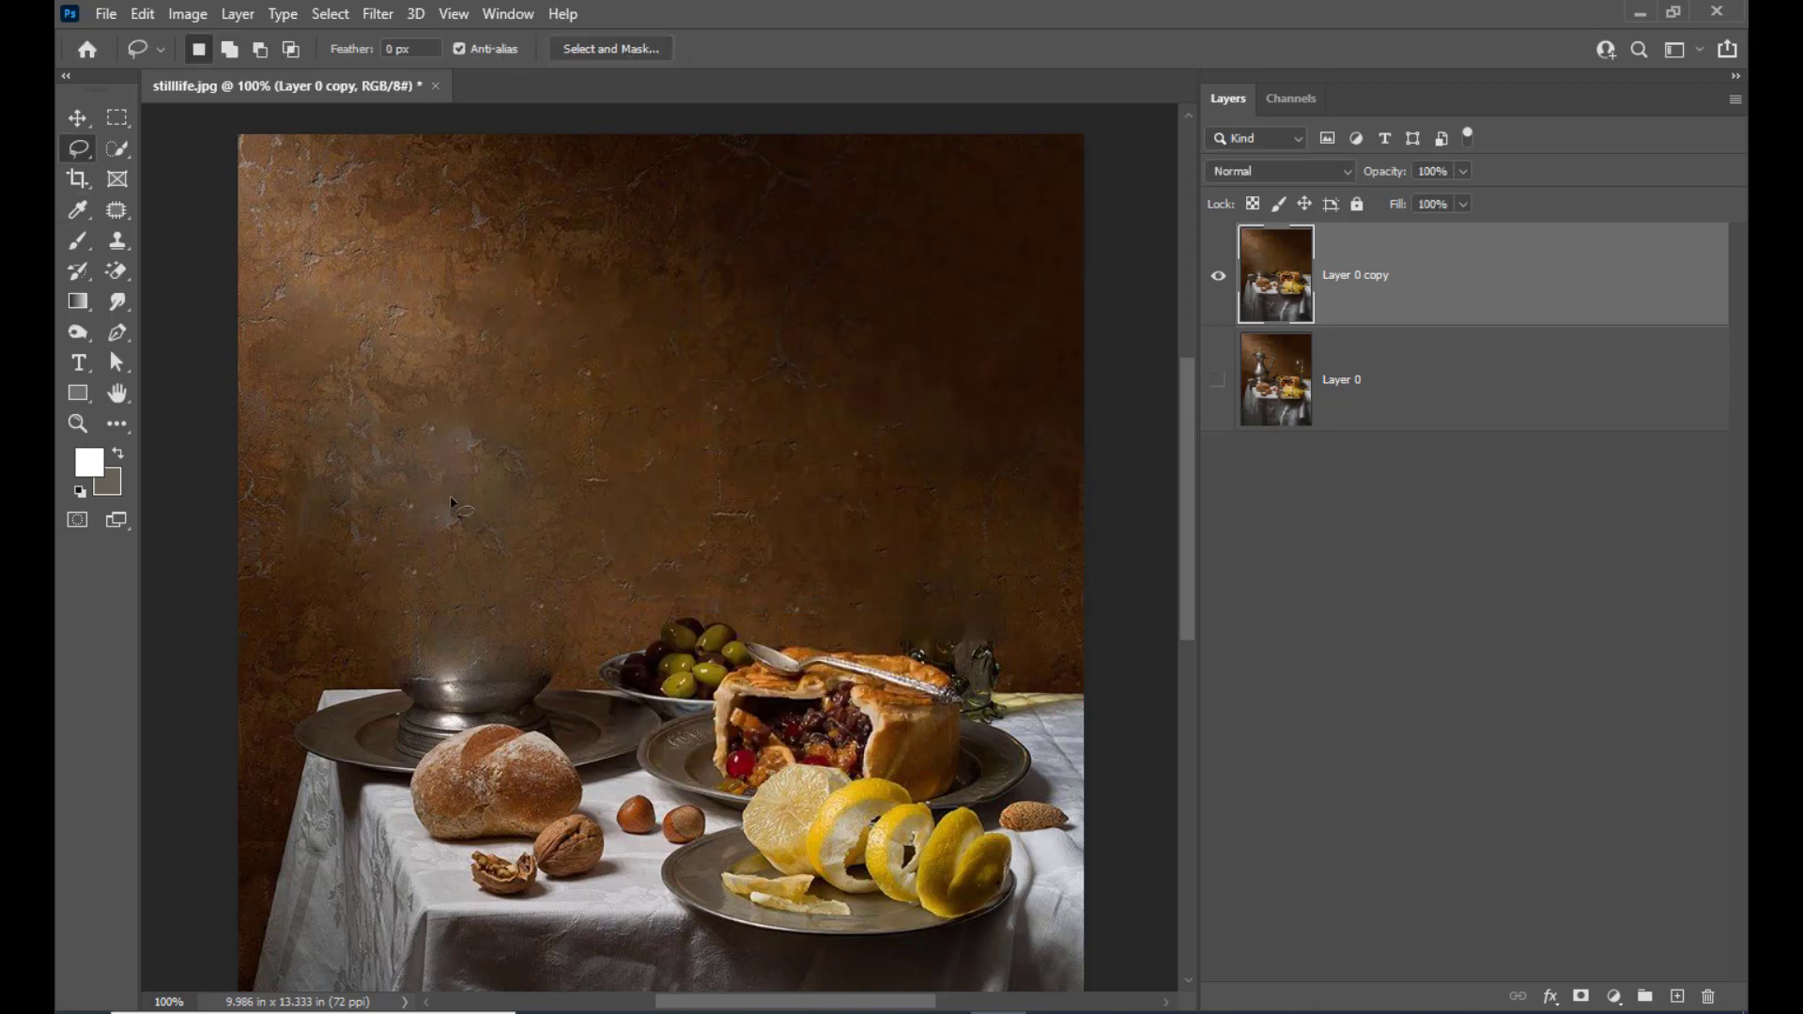
Lasso the pale blotch on the wall above the jug's remains and replace it with a Content-Aware fill
mouse_move(361, 402)
left_mouse_down()
mouse_move(480, 401)
mouse_move(496, 419)
mouse_move(483, 516)
mouse_move(443, 548)
mouse_move(374, 537)
mouse_move(340, 504)
mouse_move(361, 397)
left_mouse_up()
right_click(472, 442)
left_click(540, 724)
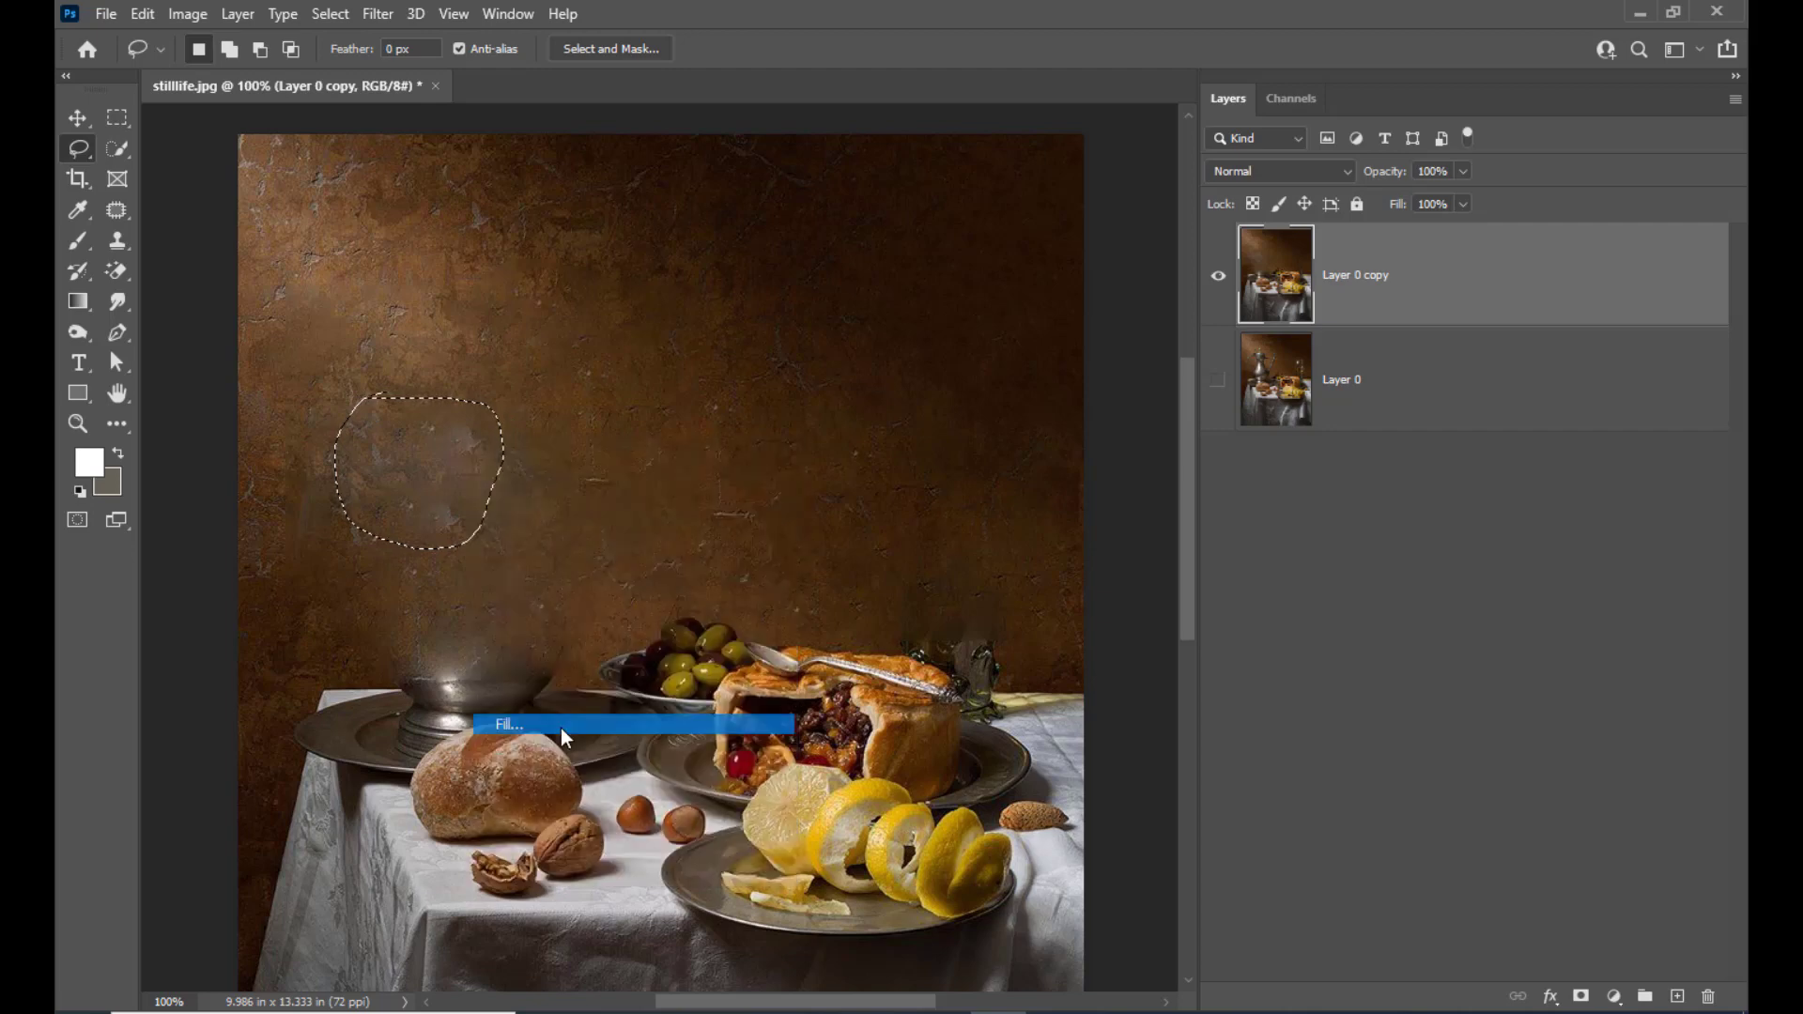
left_click(1033, 217)
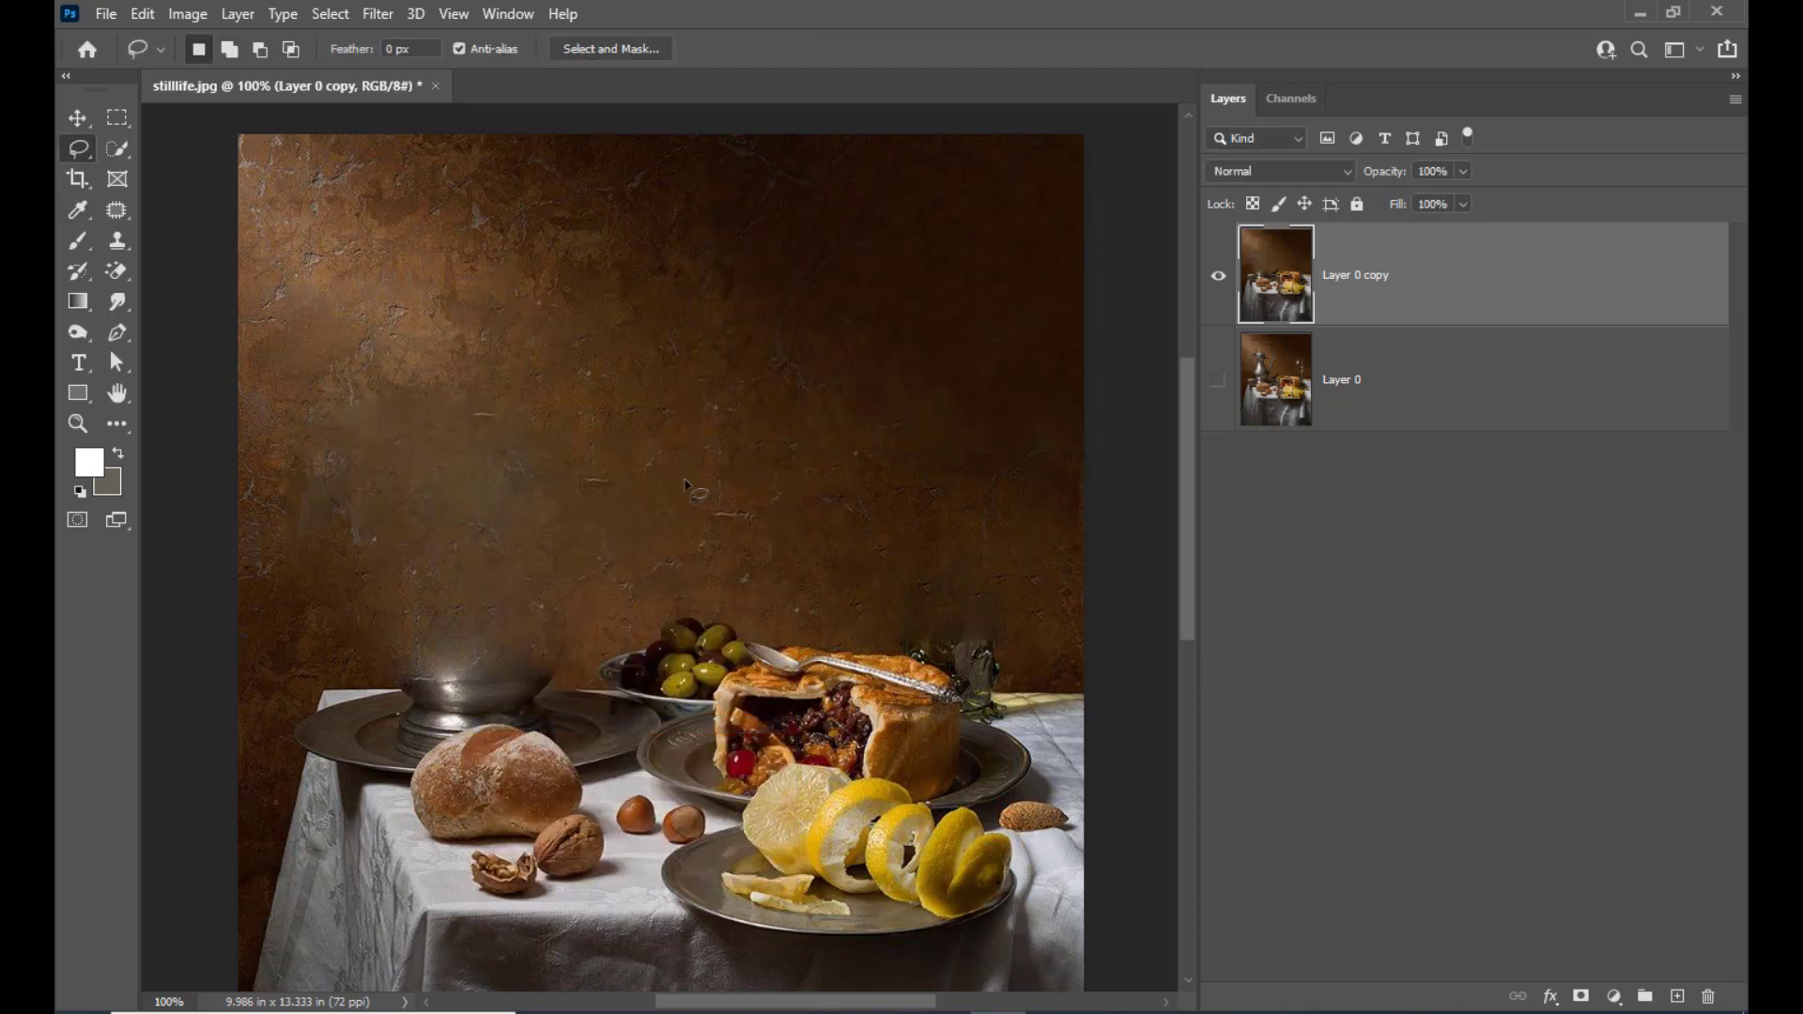
Lasso the dark smudge near the wall's left edge, apply a Content-Aware fill, and deselect
mouse_move(374, 481)
left_mouse_down()
mouse_move(316, 469)
mouse_move(283, 494)
mouse_move(309, 555)
mouse_move(398, 558)
mouse_move(409, 507)
left_mouse_up()
right_click(355, 520)
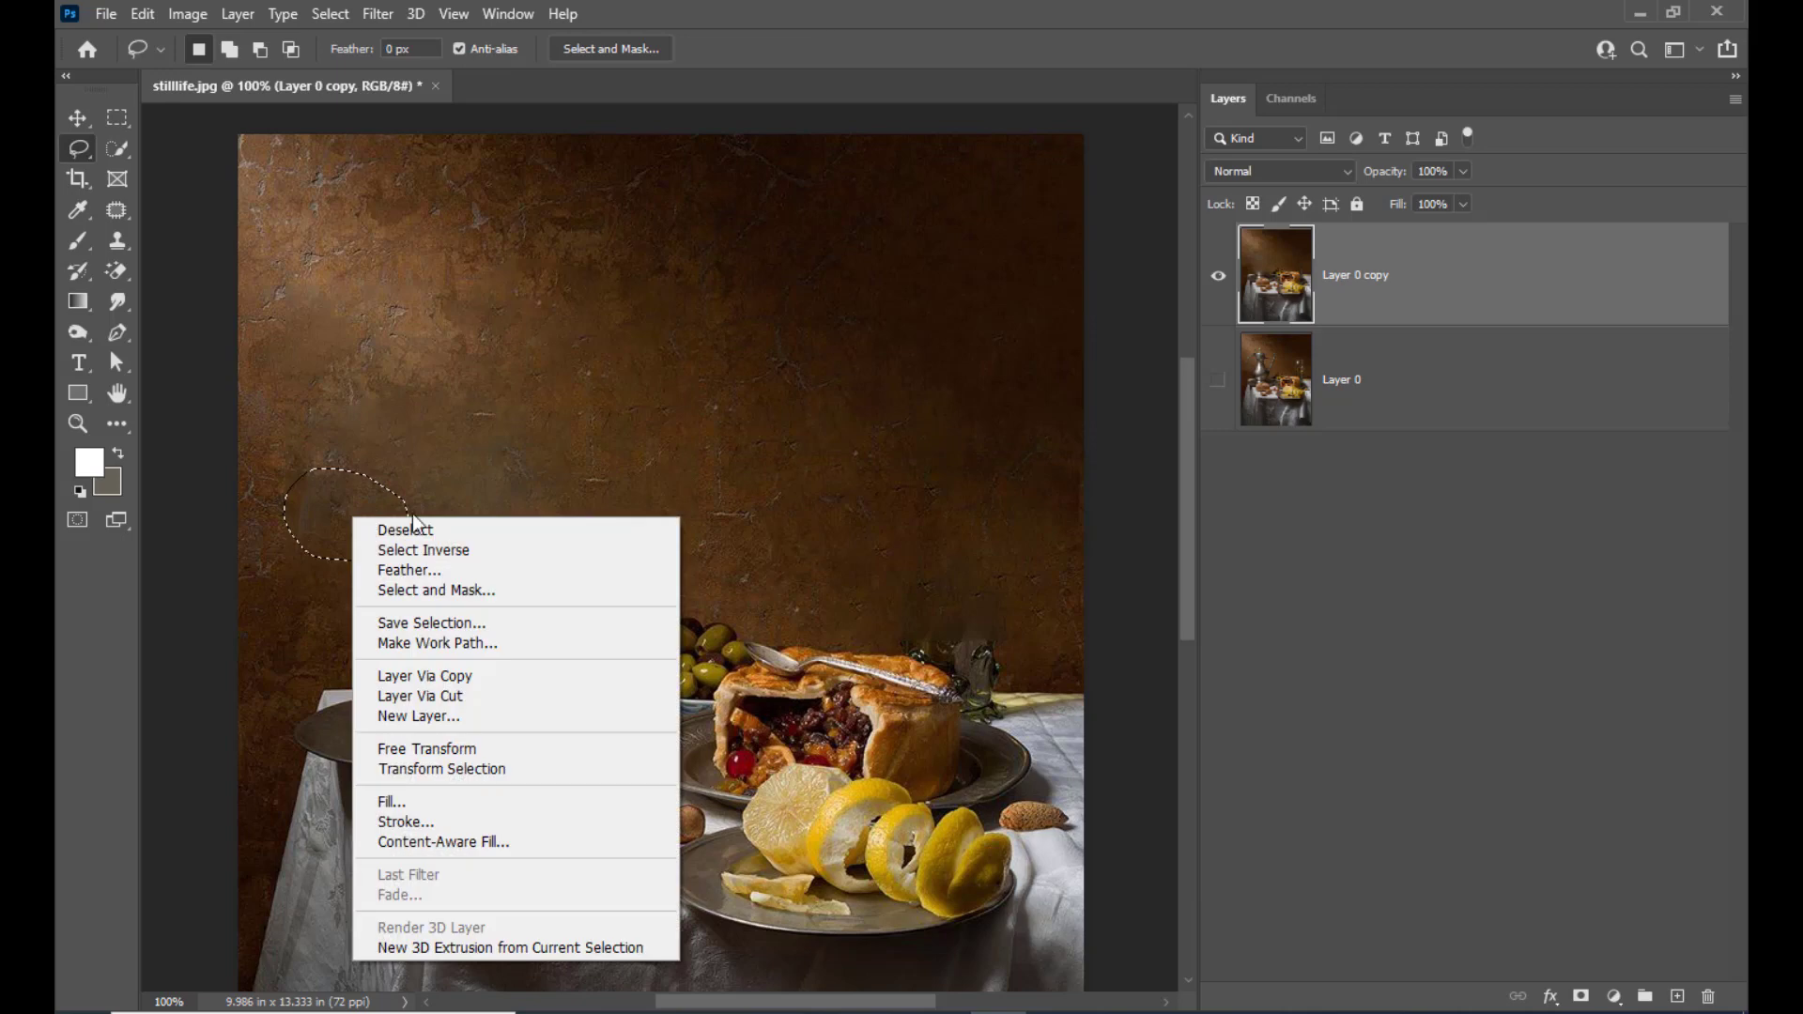
left_click(455, 801)
left_click(1033, 217)
key("ctrl+d")
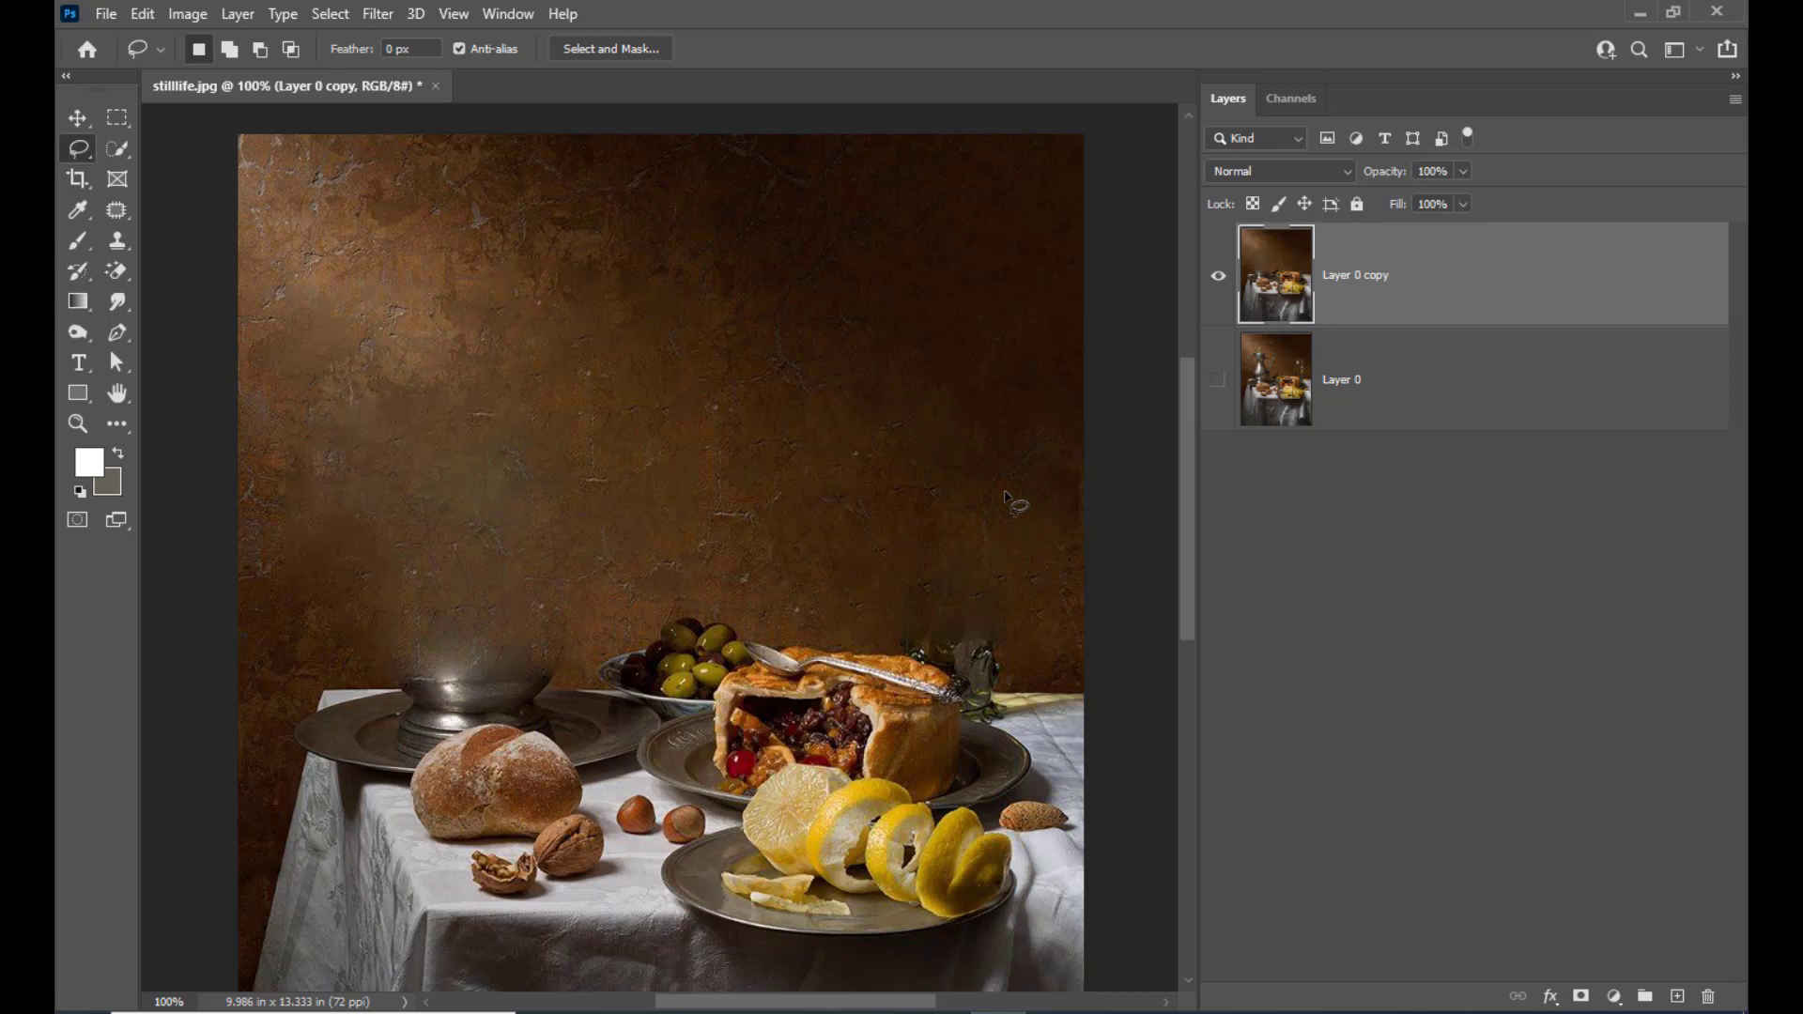
scroll(977, 484, "down", 3)
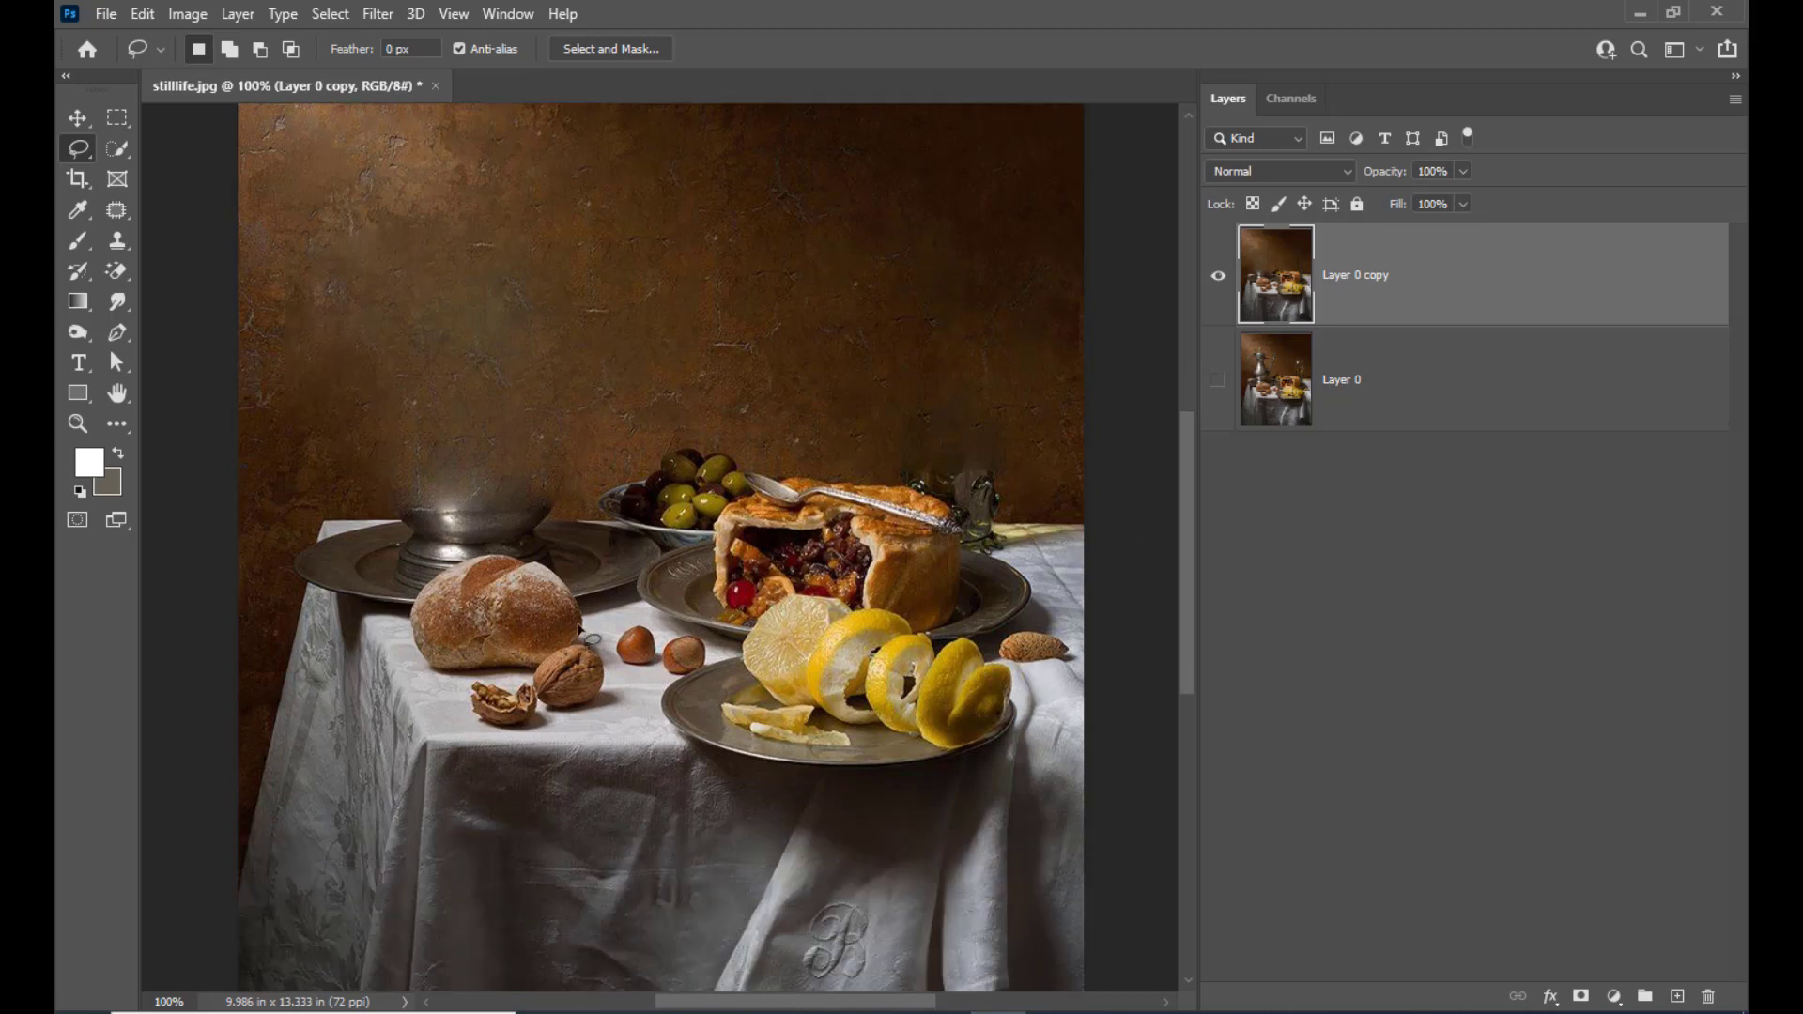
scroll(751, 460, "down", 2)
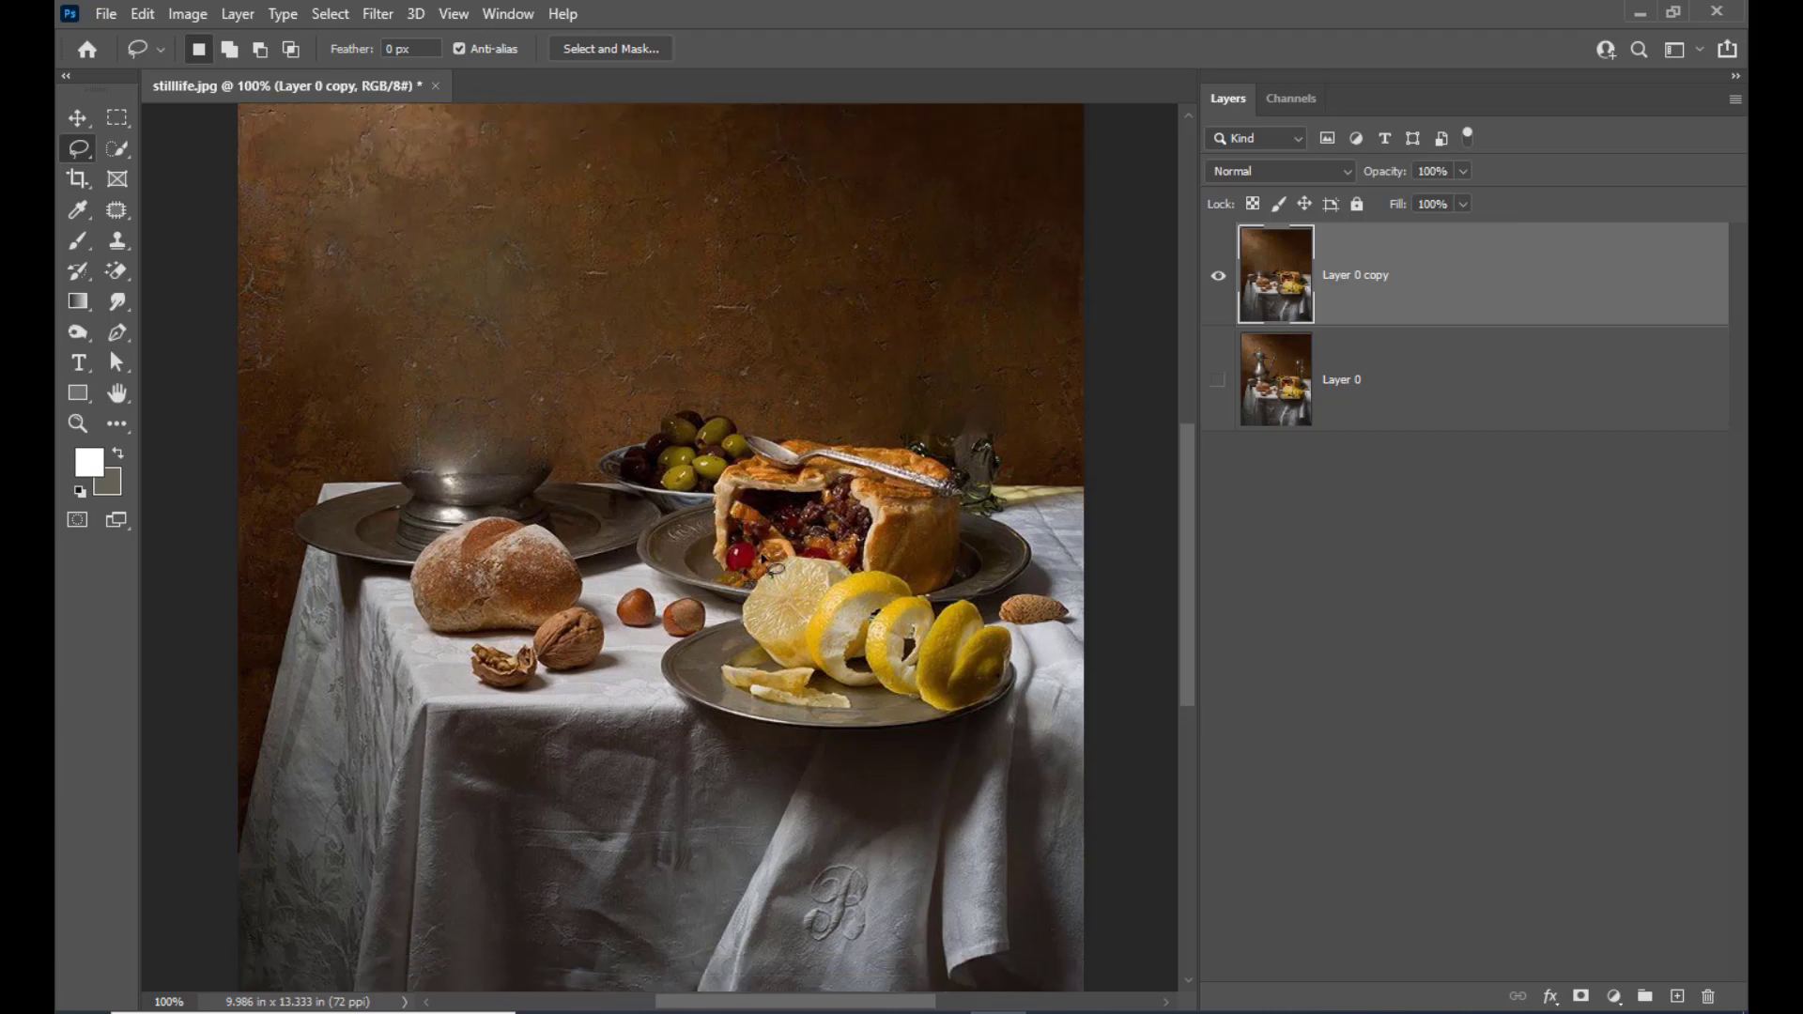
Lasso the left hazelnut on the tablecloth, remove it with a Content-Aware fill, and deselect
scroll(826, 530, "down", 2)
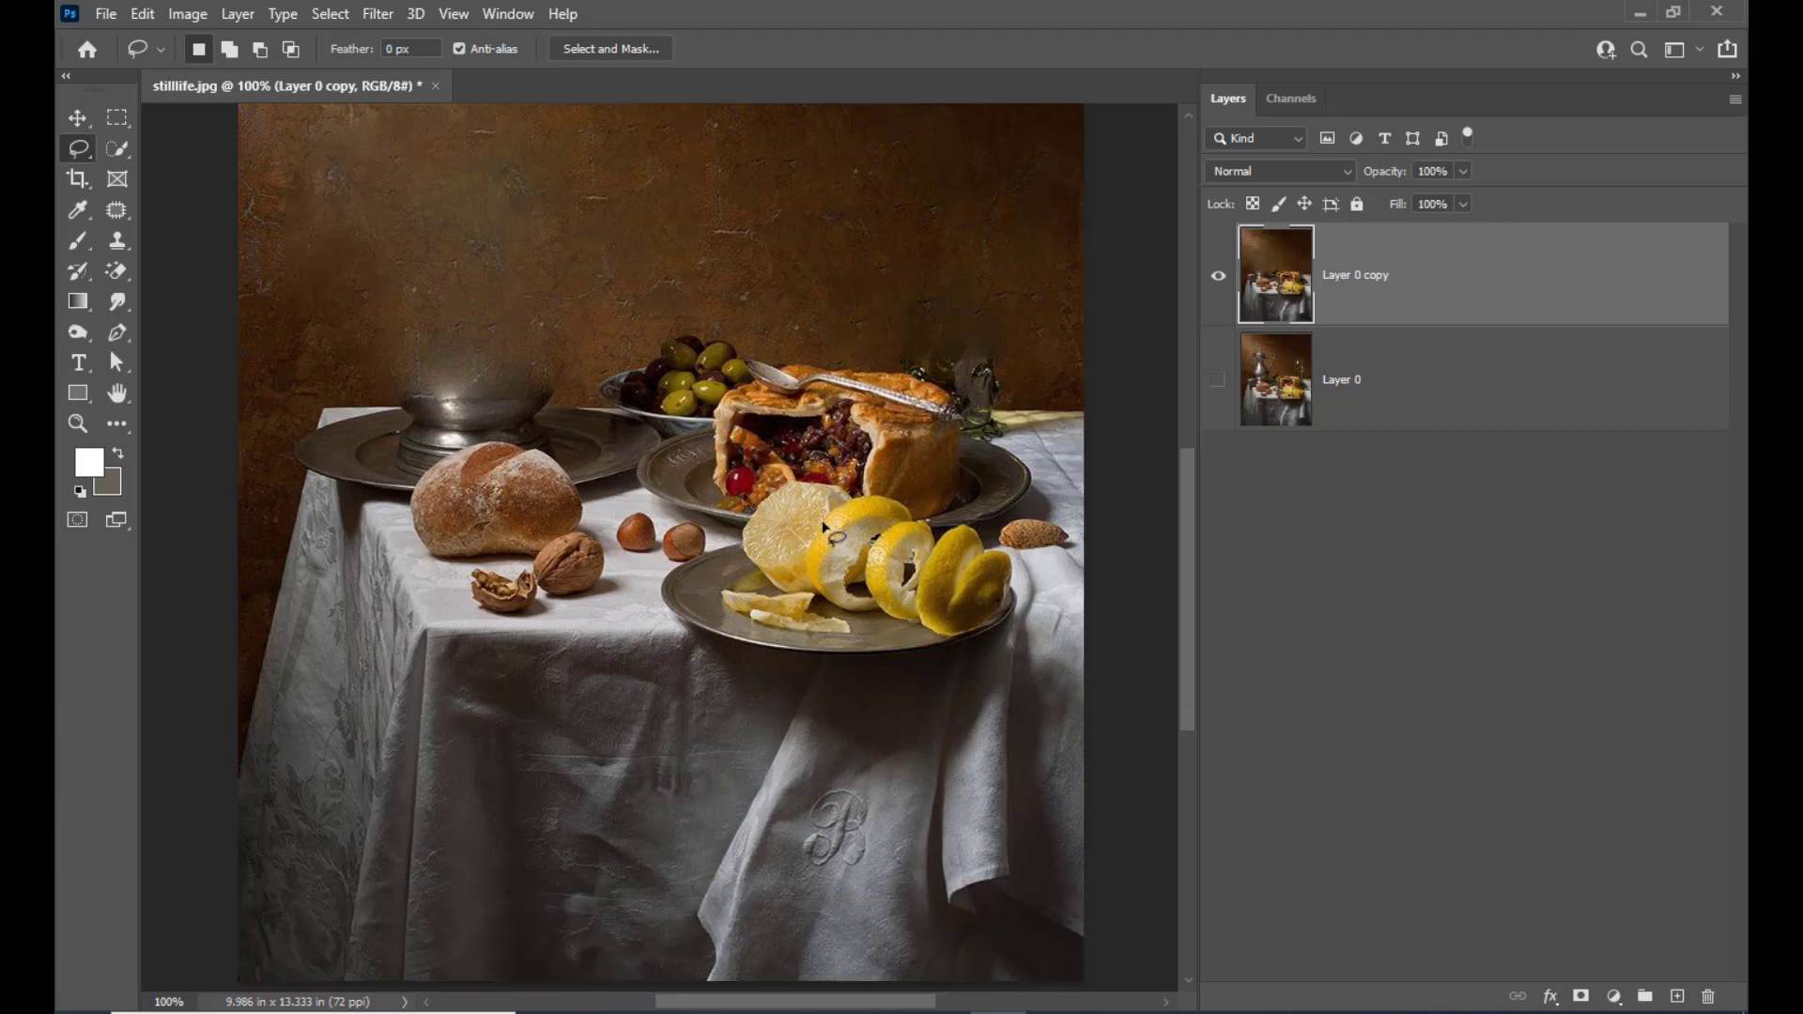
key("ctrl+plus")
key("ctrl+plus")
key("ctrl+plus")
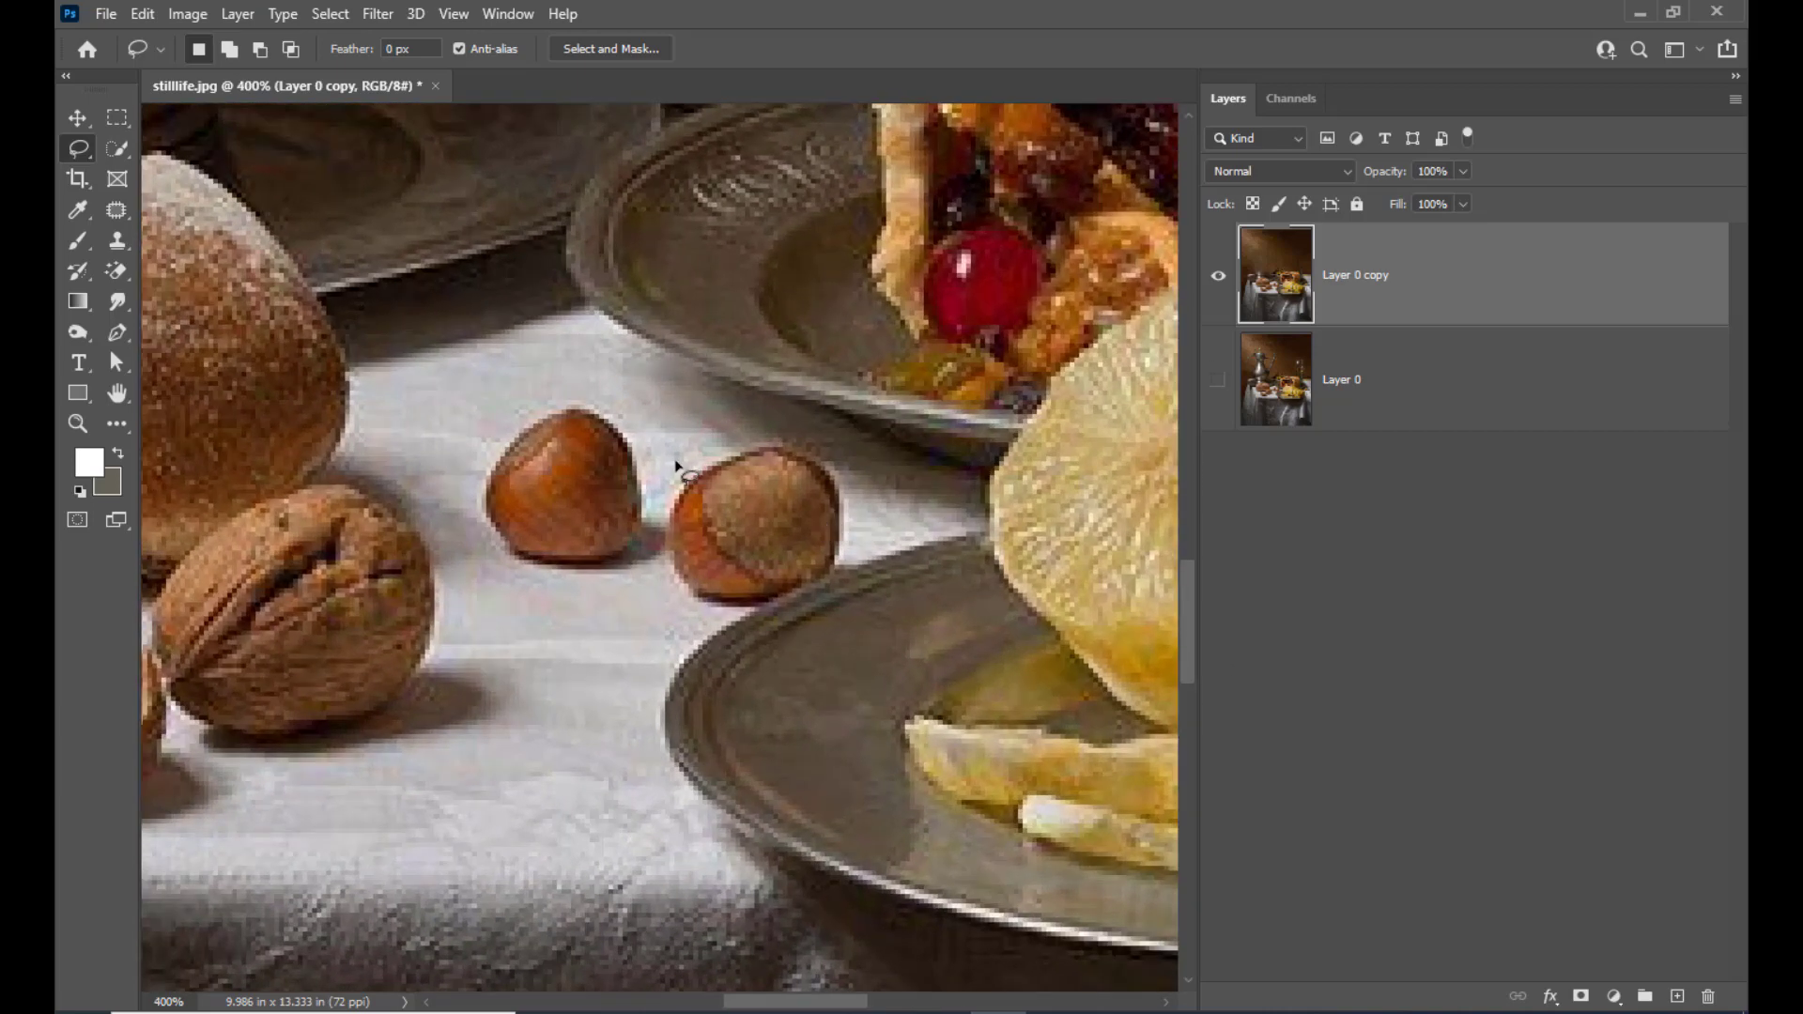
scroll(658, 500, "up", 2)
key("ctrl+minus")
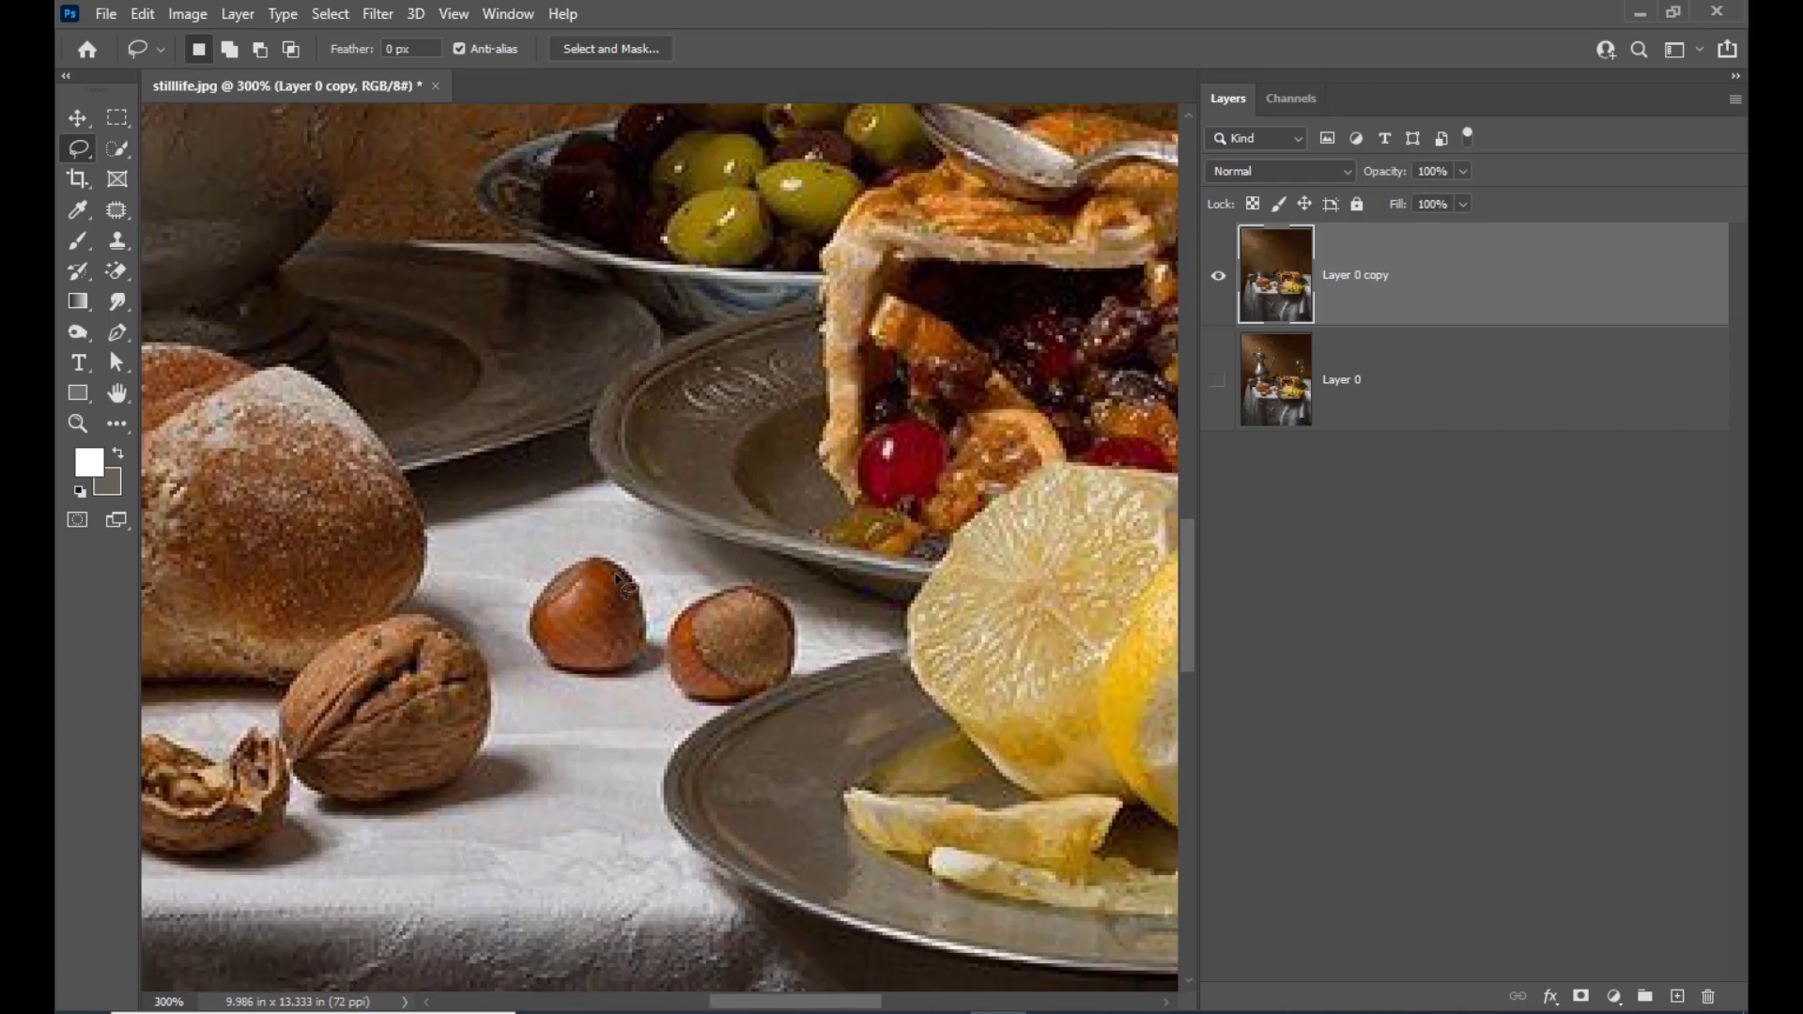
mouse_move(586, 542)
left_mouse_down()
mouse_move(653, 573)
mouse_move(651, 684)
mouse_move(600, 699)
mouse_move(535, 685)
mouse_move(517, 620)
left_mouse_up()
left_click_drag(598, 545, 590, 543)
right_click(592, 599)
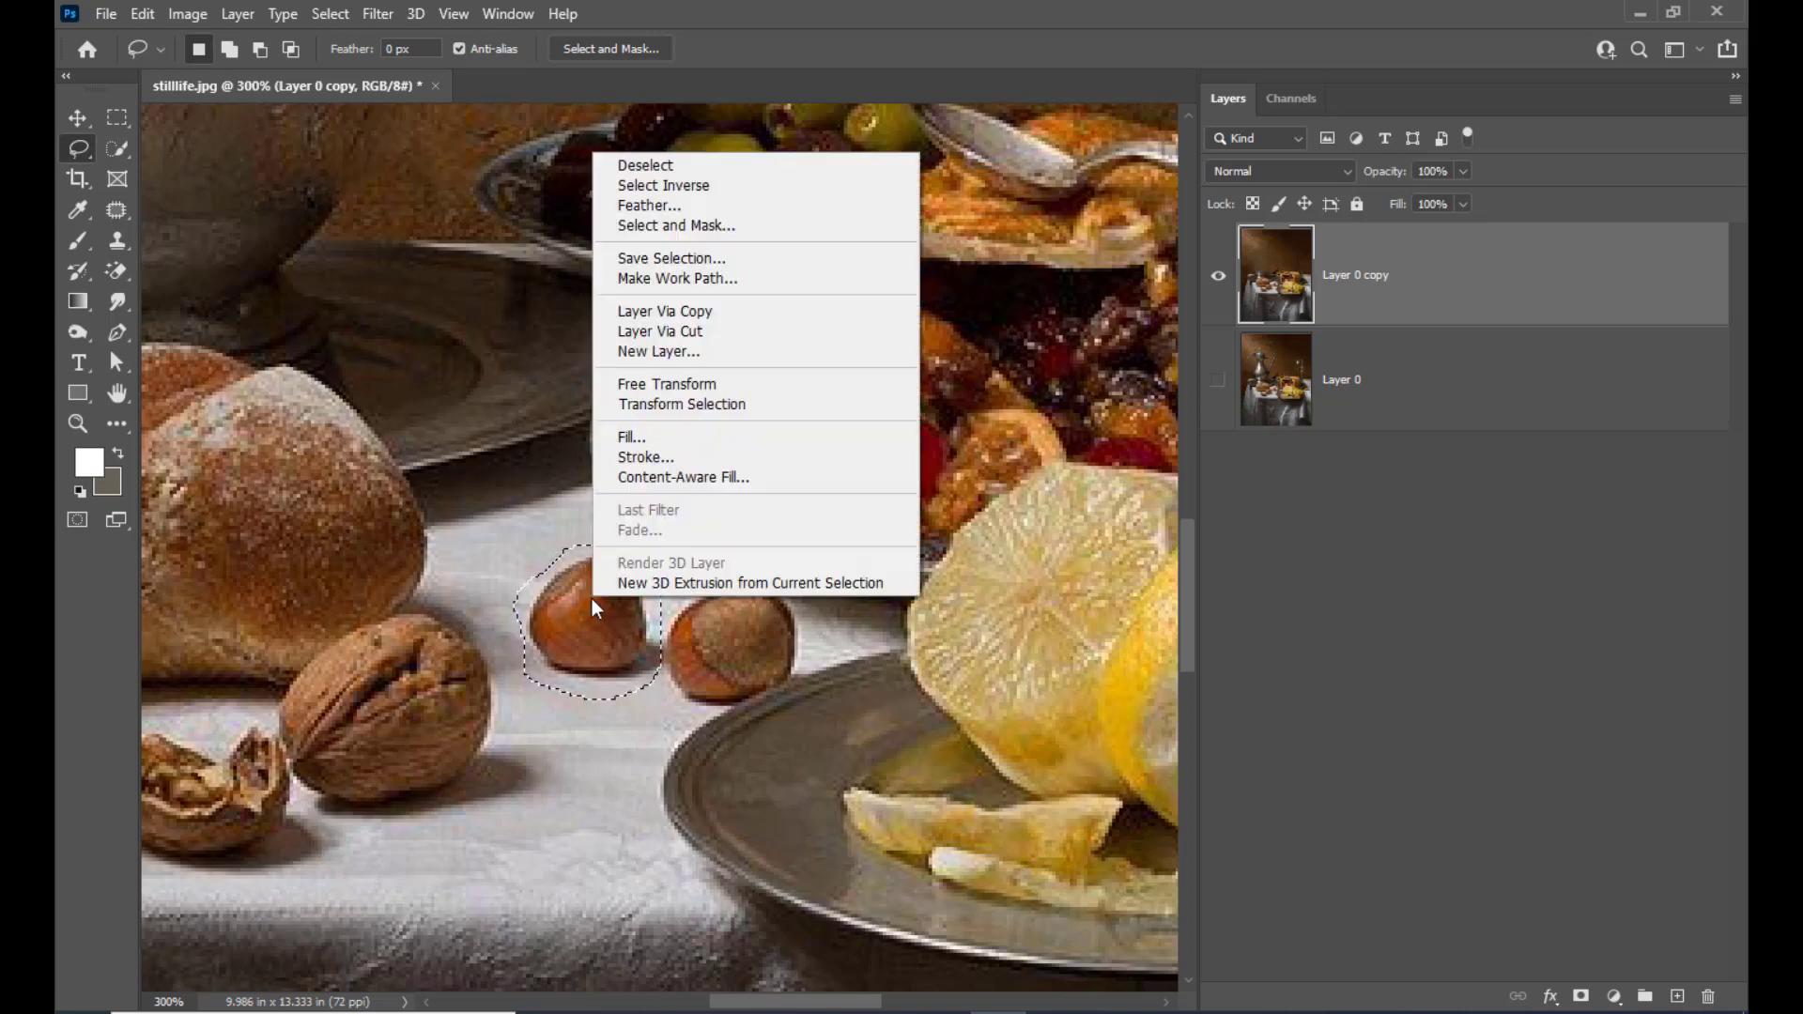
left_click(674, 437)
left_click(1053, 219)
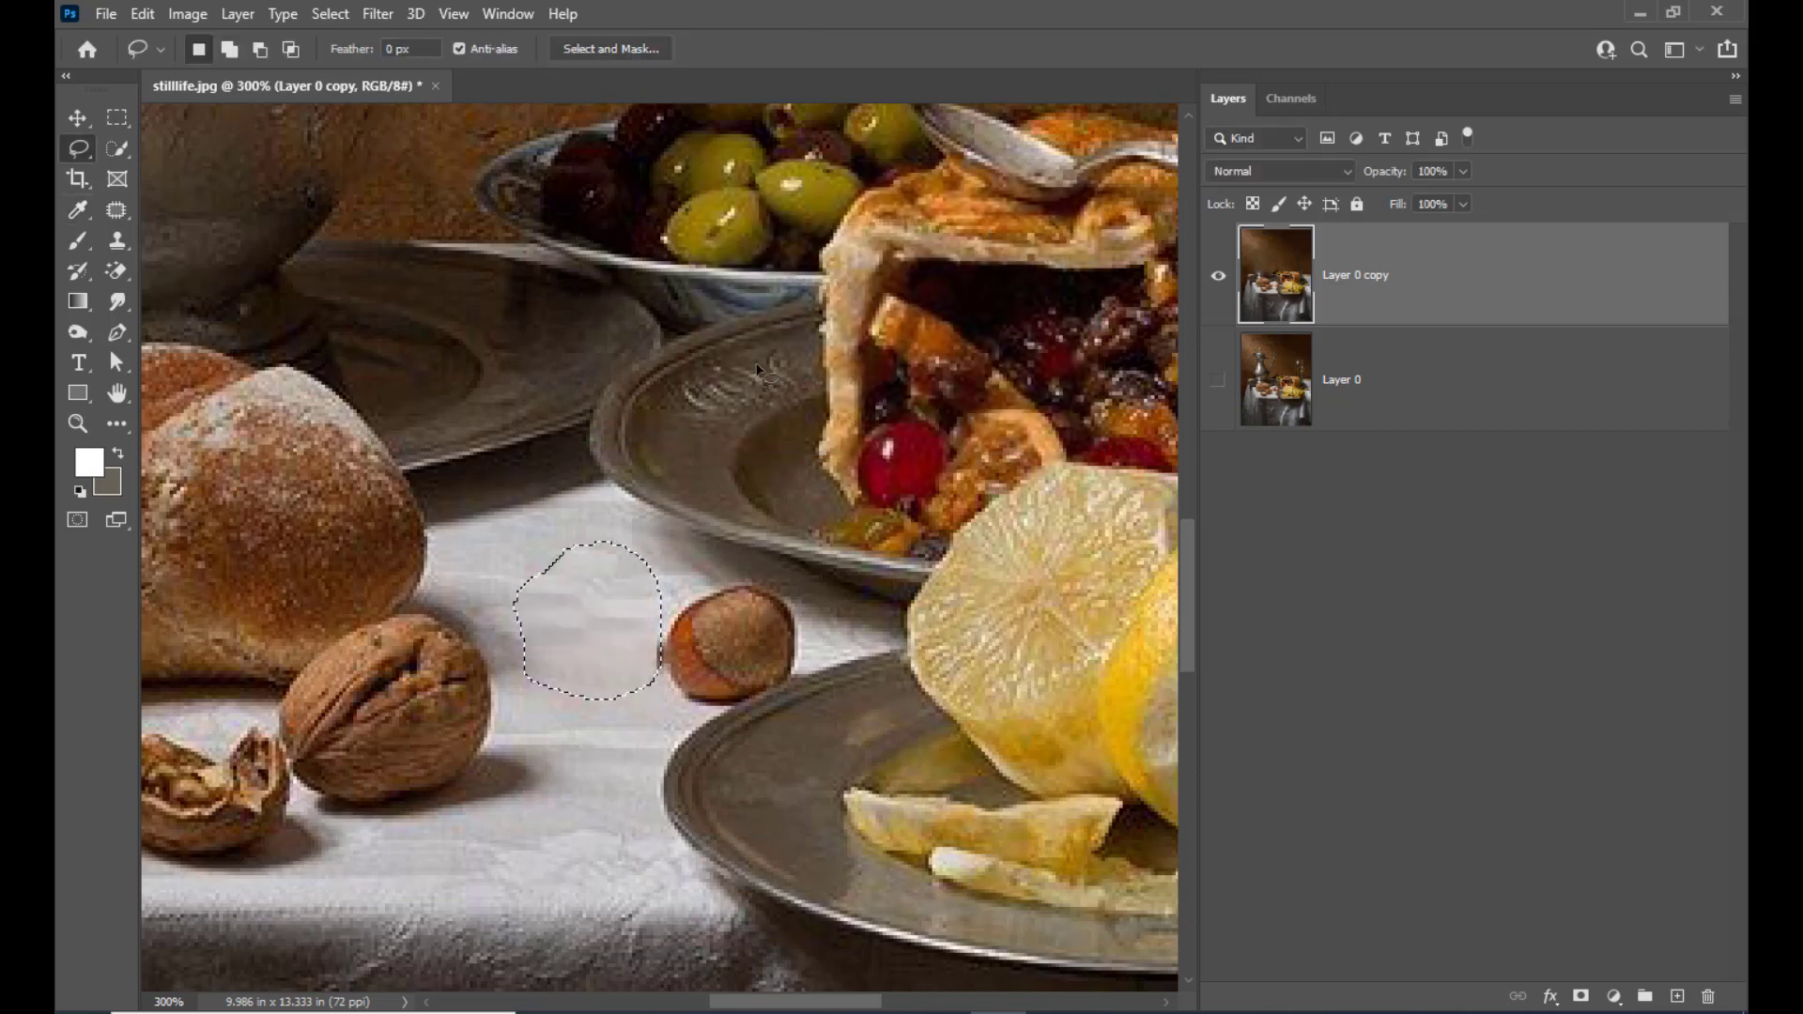
key("ctrl+d")
Outline the remaining hazelnut beside the lemon plate with the Lasso Tool and apply a Content-Aware fill
key("l")
mouse_move(723, 714)
left_mouse_down()
mouse_move(639, 679)
mouse_move(641, 640)
mouse_move(728, 578)
left_mouse_up()
right_click(763, 620)
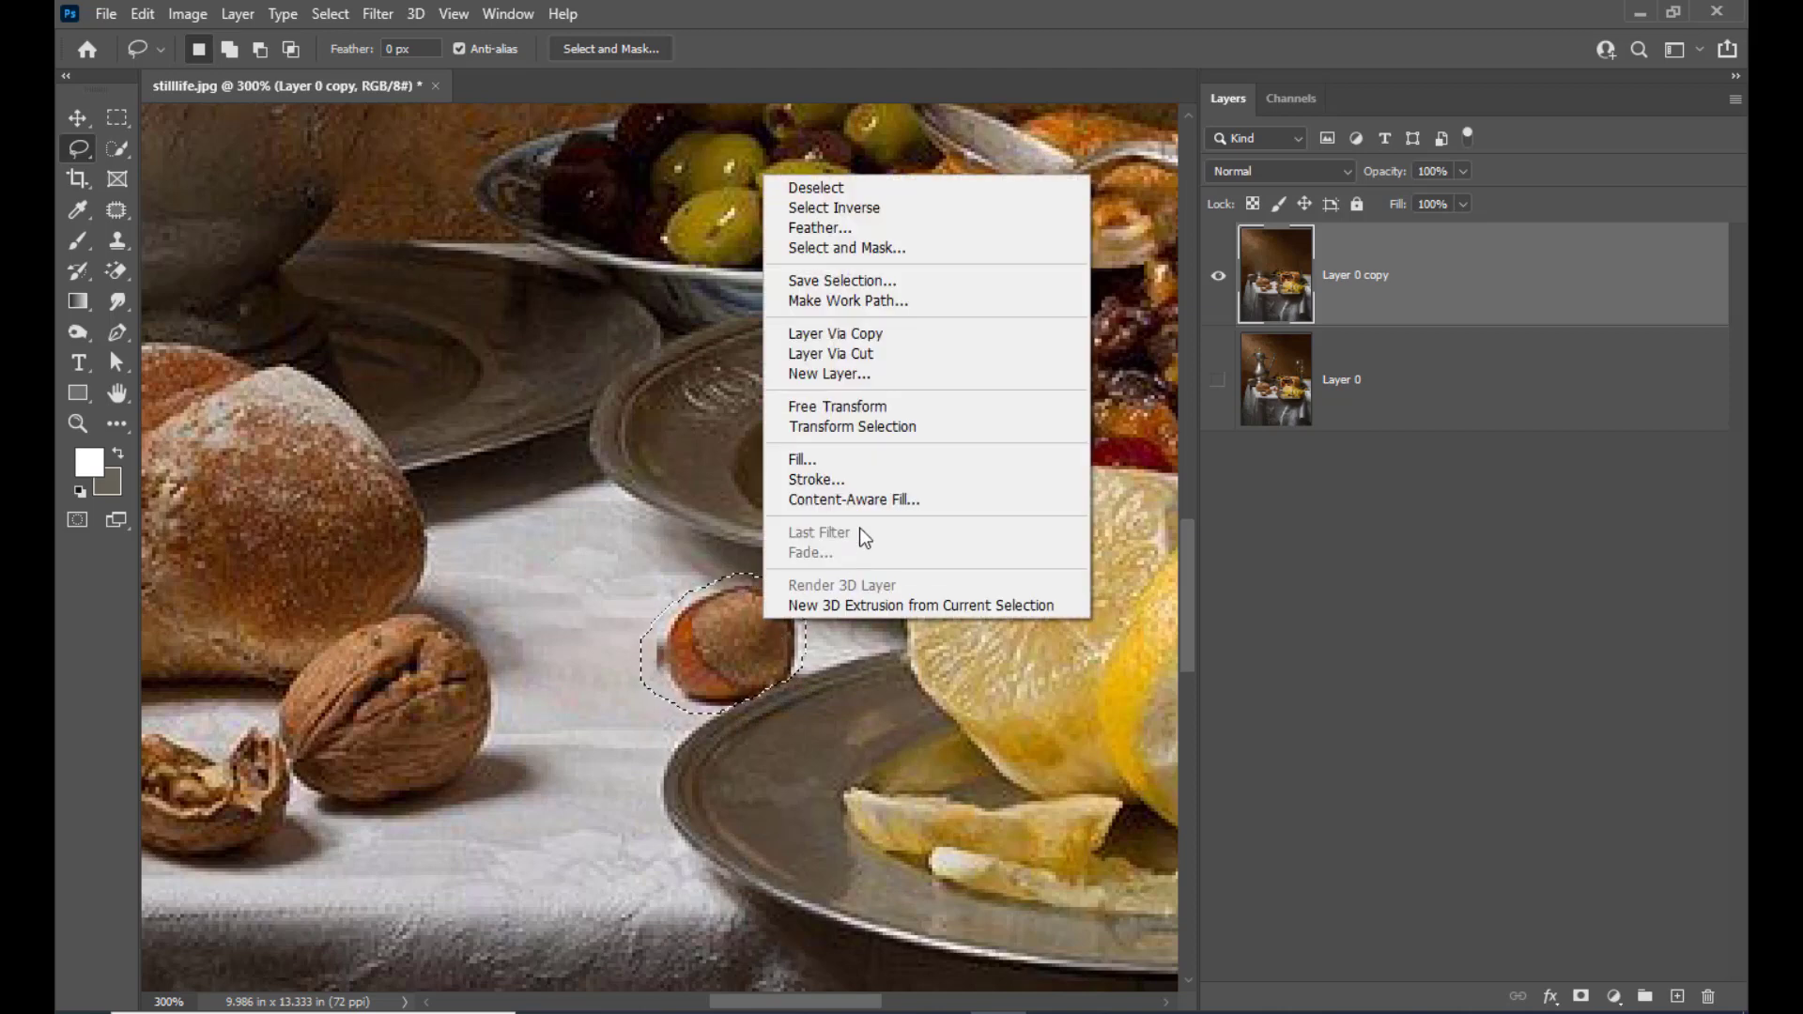
left_click(864, 455)
left_click(1053, 225)
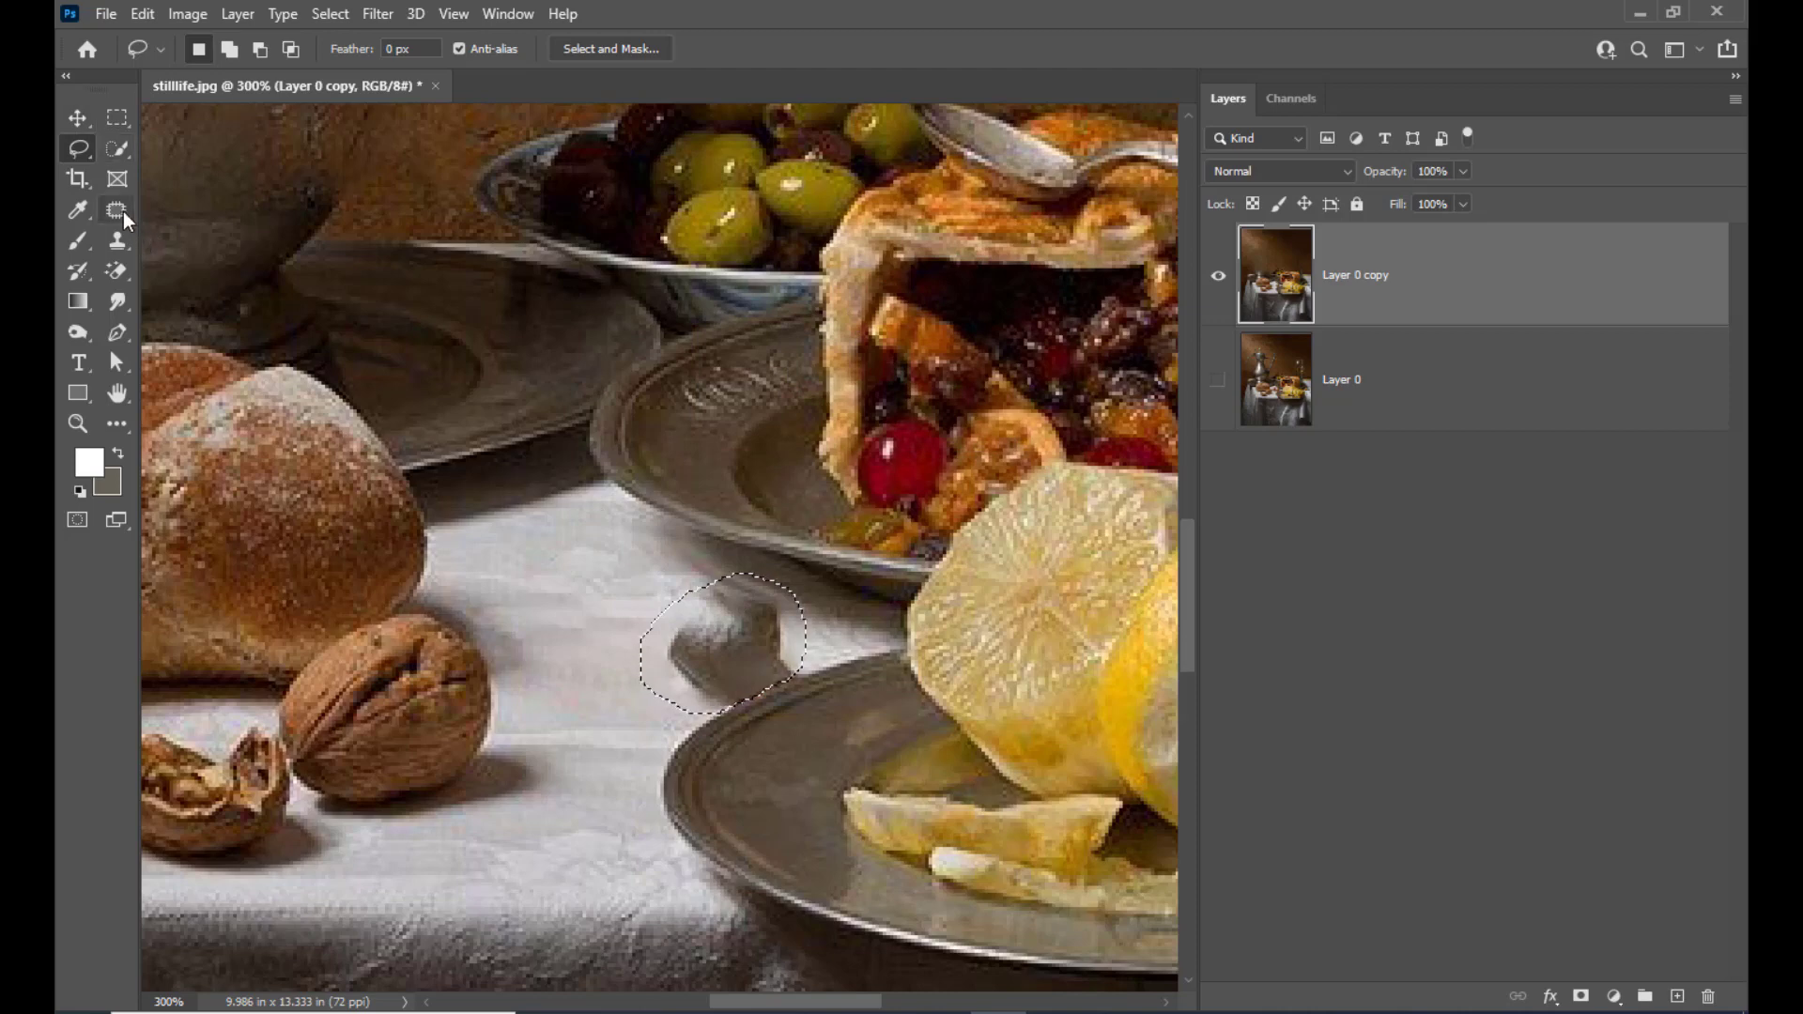
Patch the selected grey remnant beside the lemon plate with clean tablecloth to its left using the Patch Tool, and deselect
left_click_drag(118, 211, 176, 254)
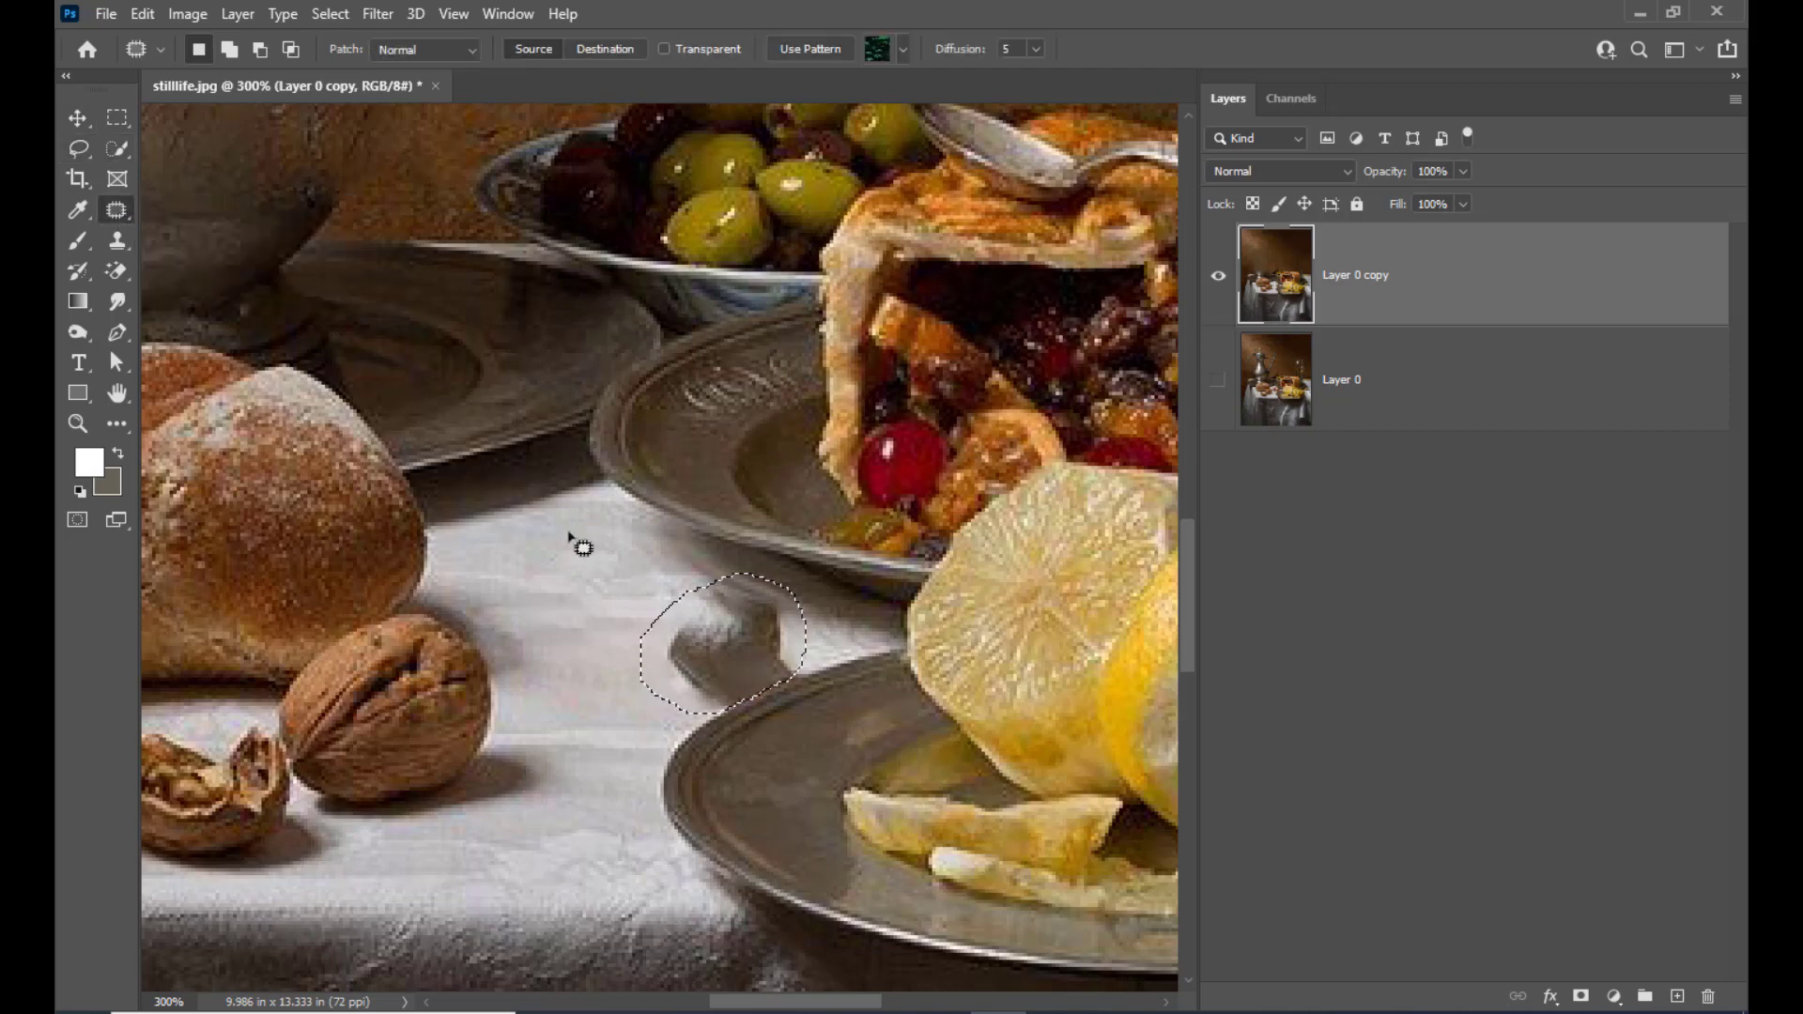
left_click_drag(715, 622, 595, 592)
key("ctrl+d")
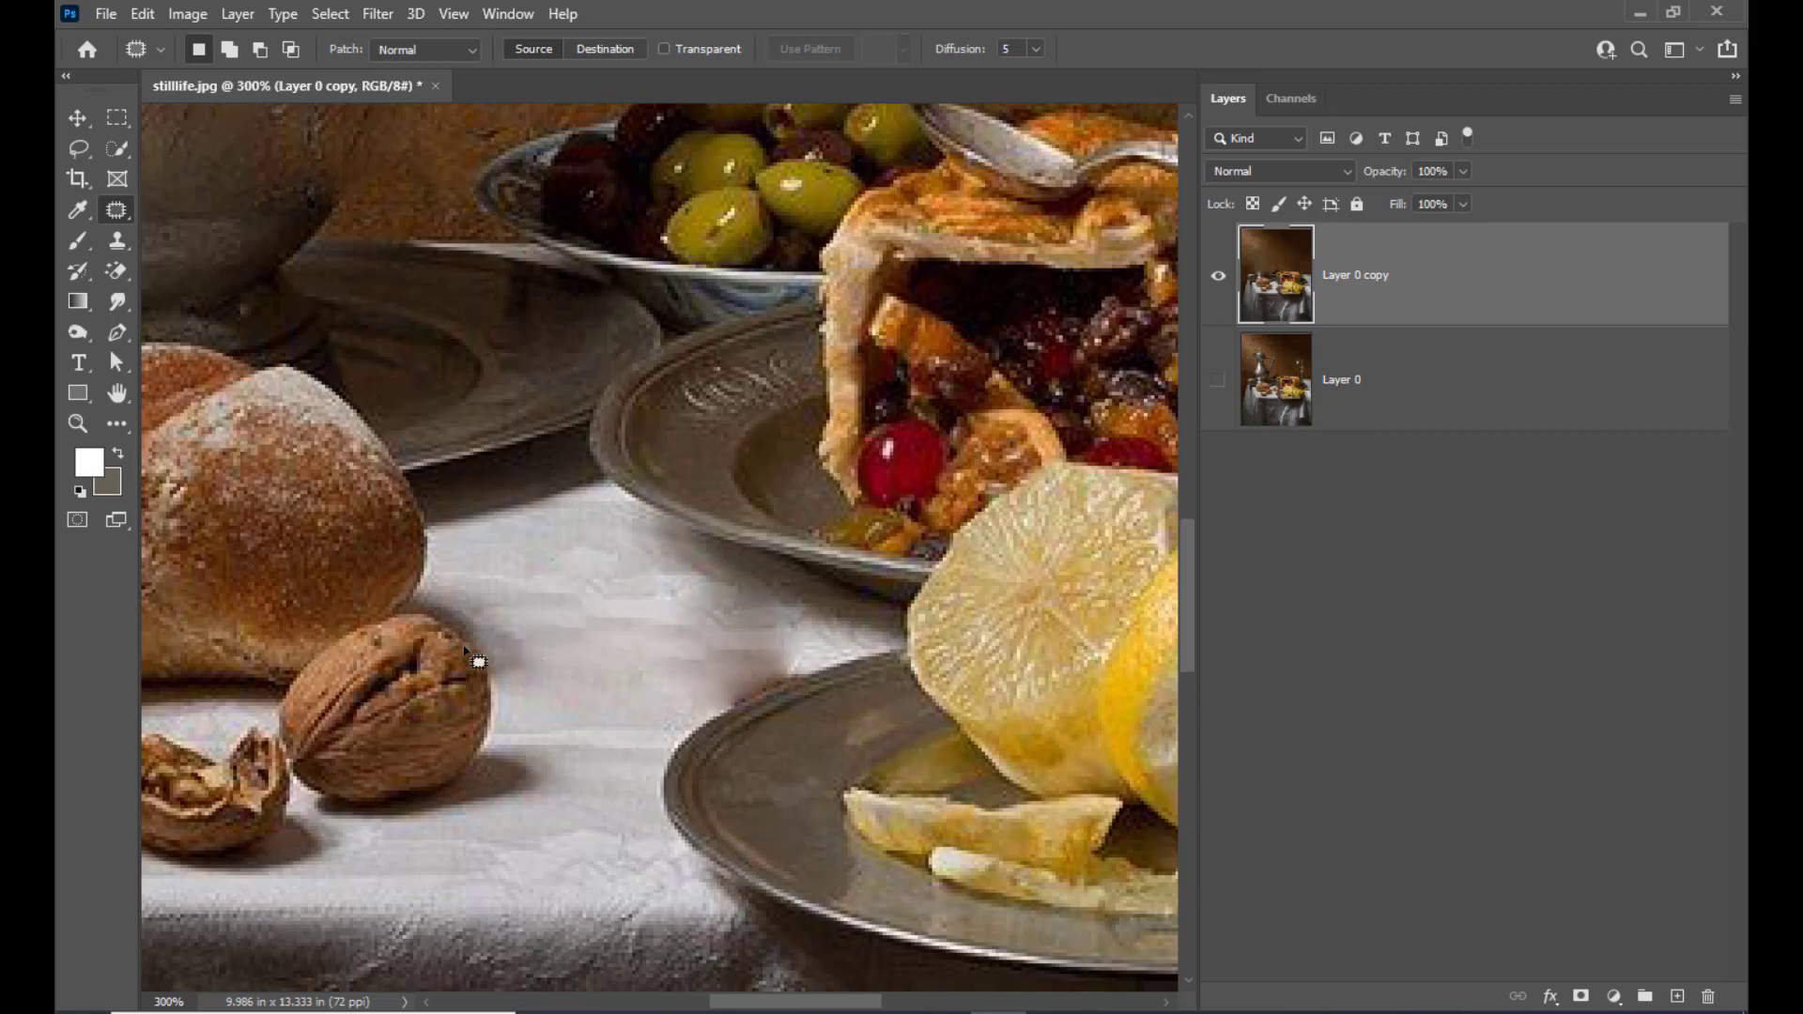
Patch out the whole walnut beside the bread and part of its leftover smear with tablecloth texture, deselecting after each patch
key("ctrl+minus")
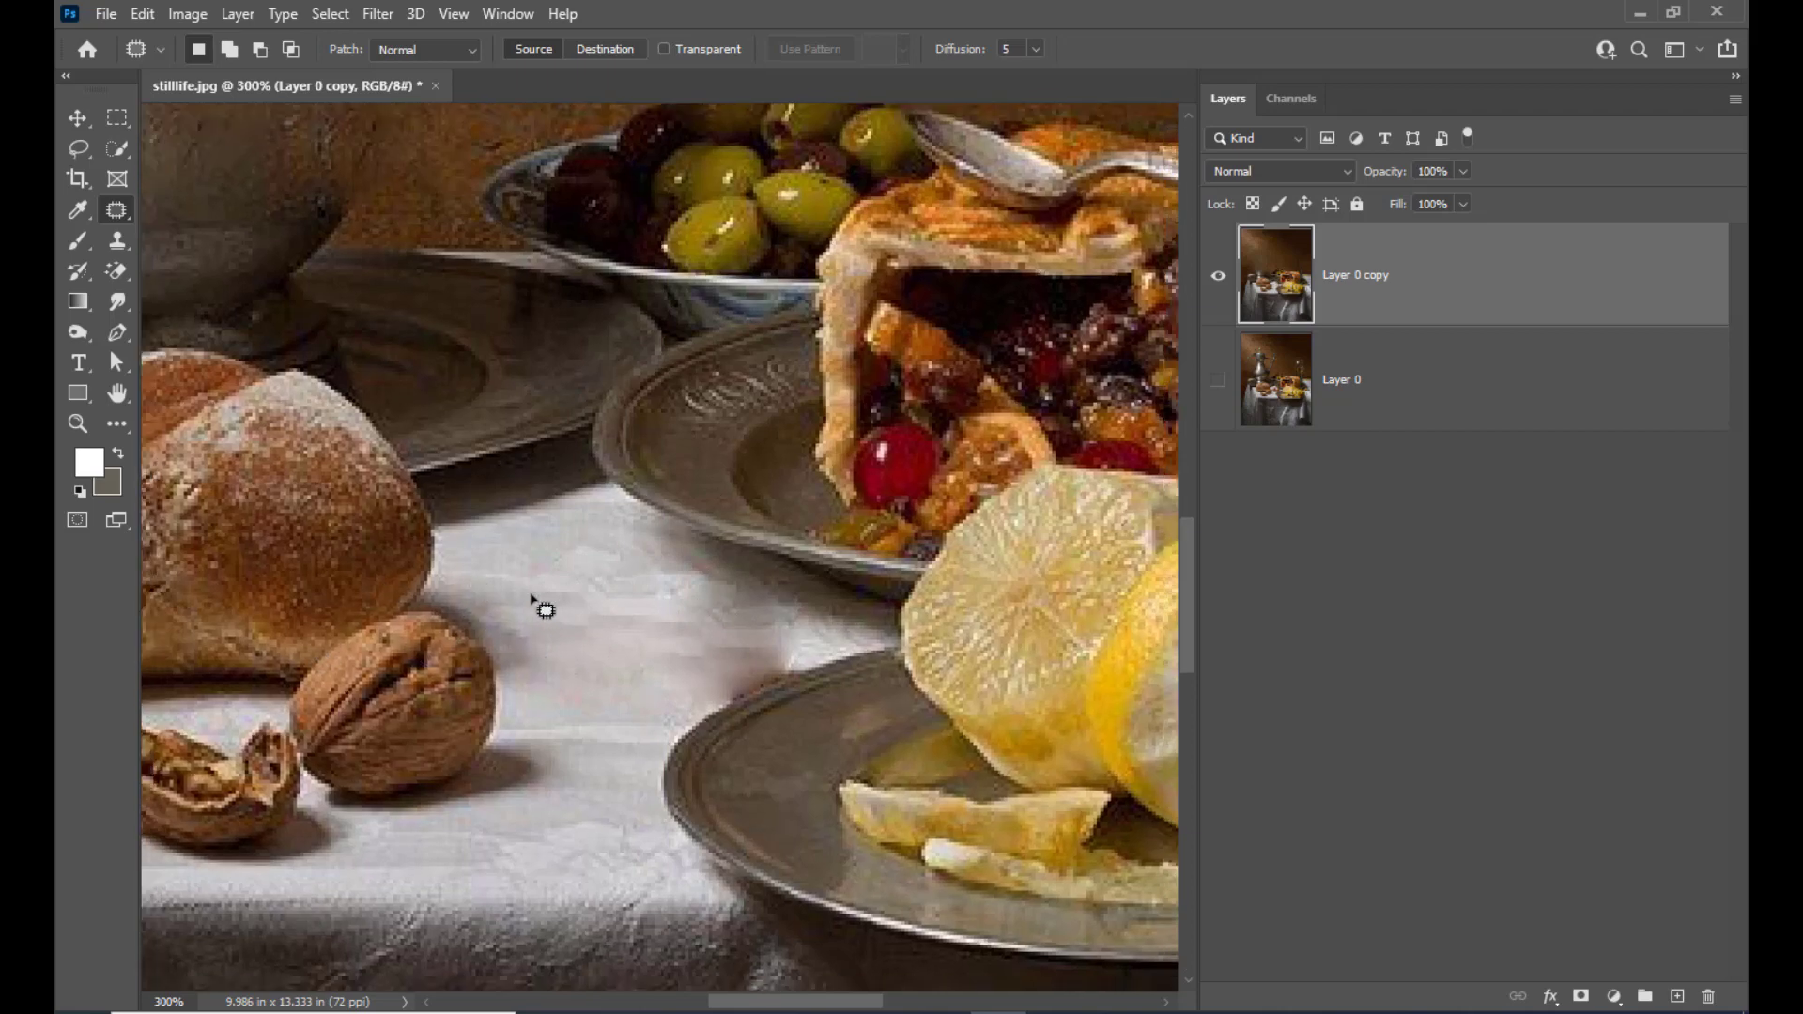
scroll(504, 647, "up", 2)
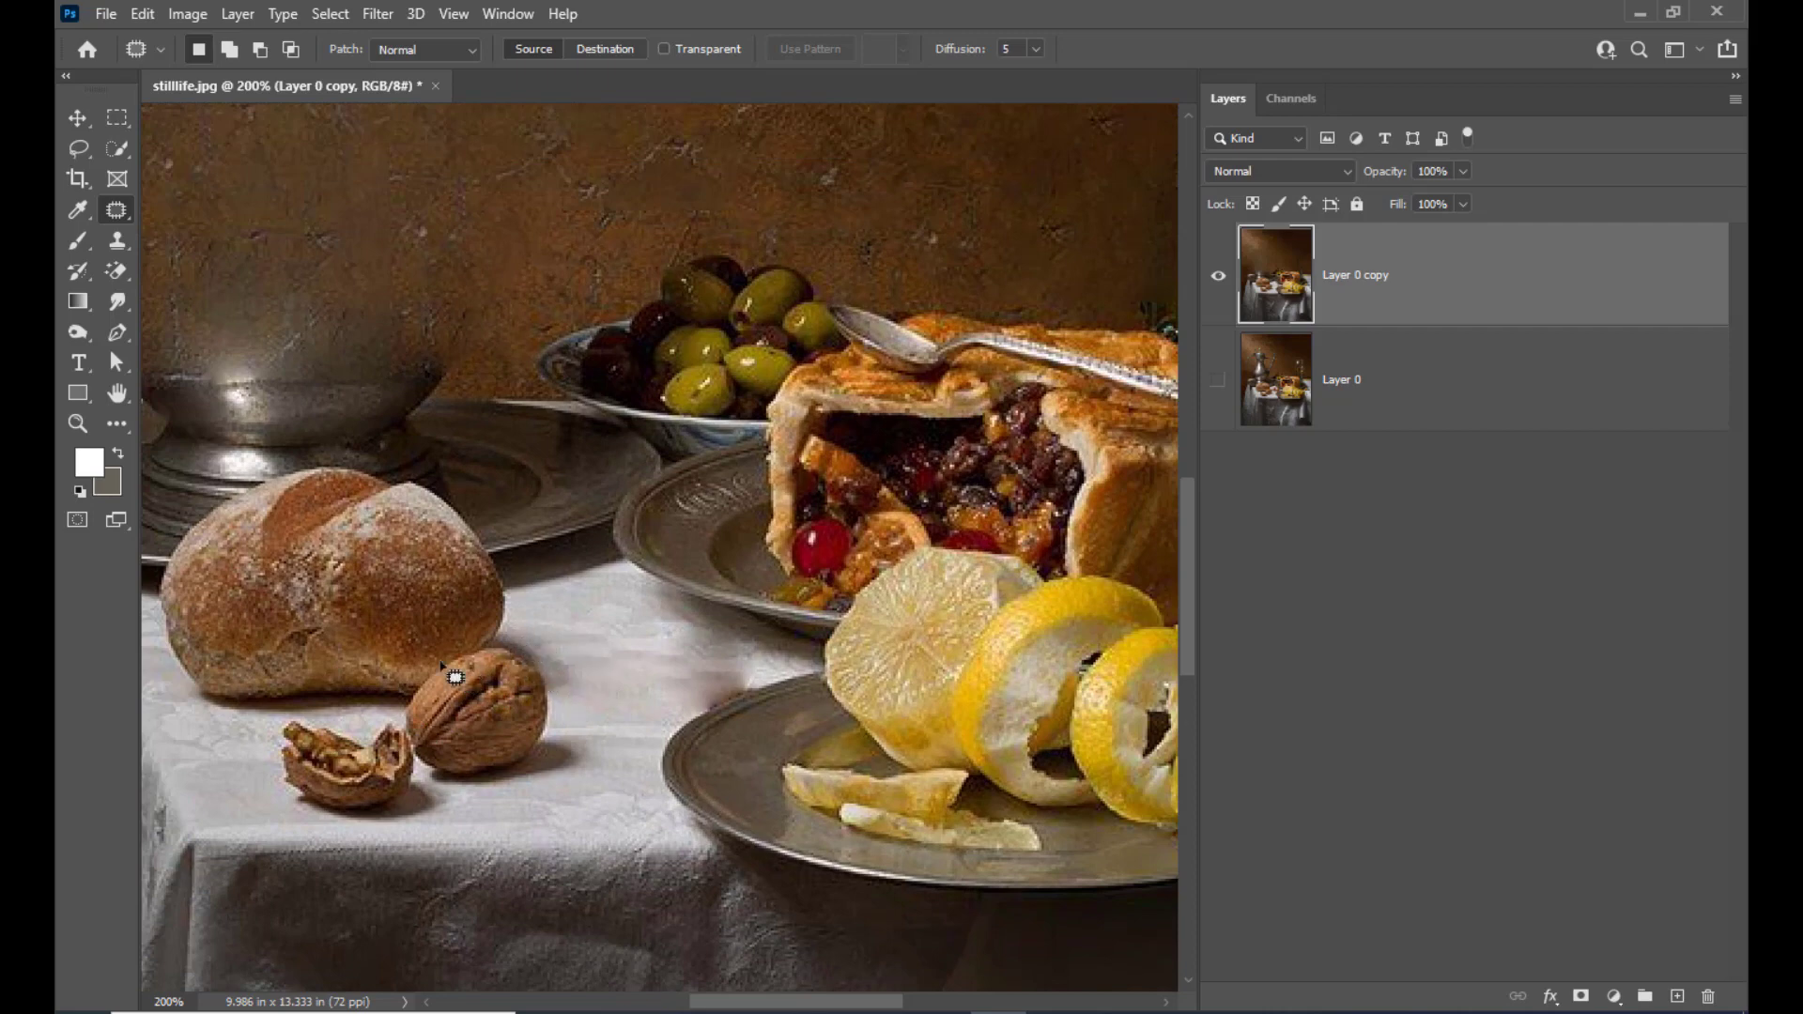
mouse_move(413, 697)
left_mouse_down()
mouse_move(525, 651)
mouse_move(554, 685)
mouse_move(553, 737)
mouse_move(514, 773)
mouse_move(426, 777)
mouse_move(401, 713)
mouse_move(631, 689)
left_mouse_up()
key("ctrl+d")
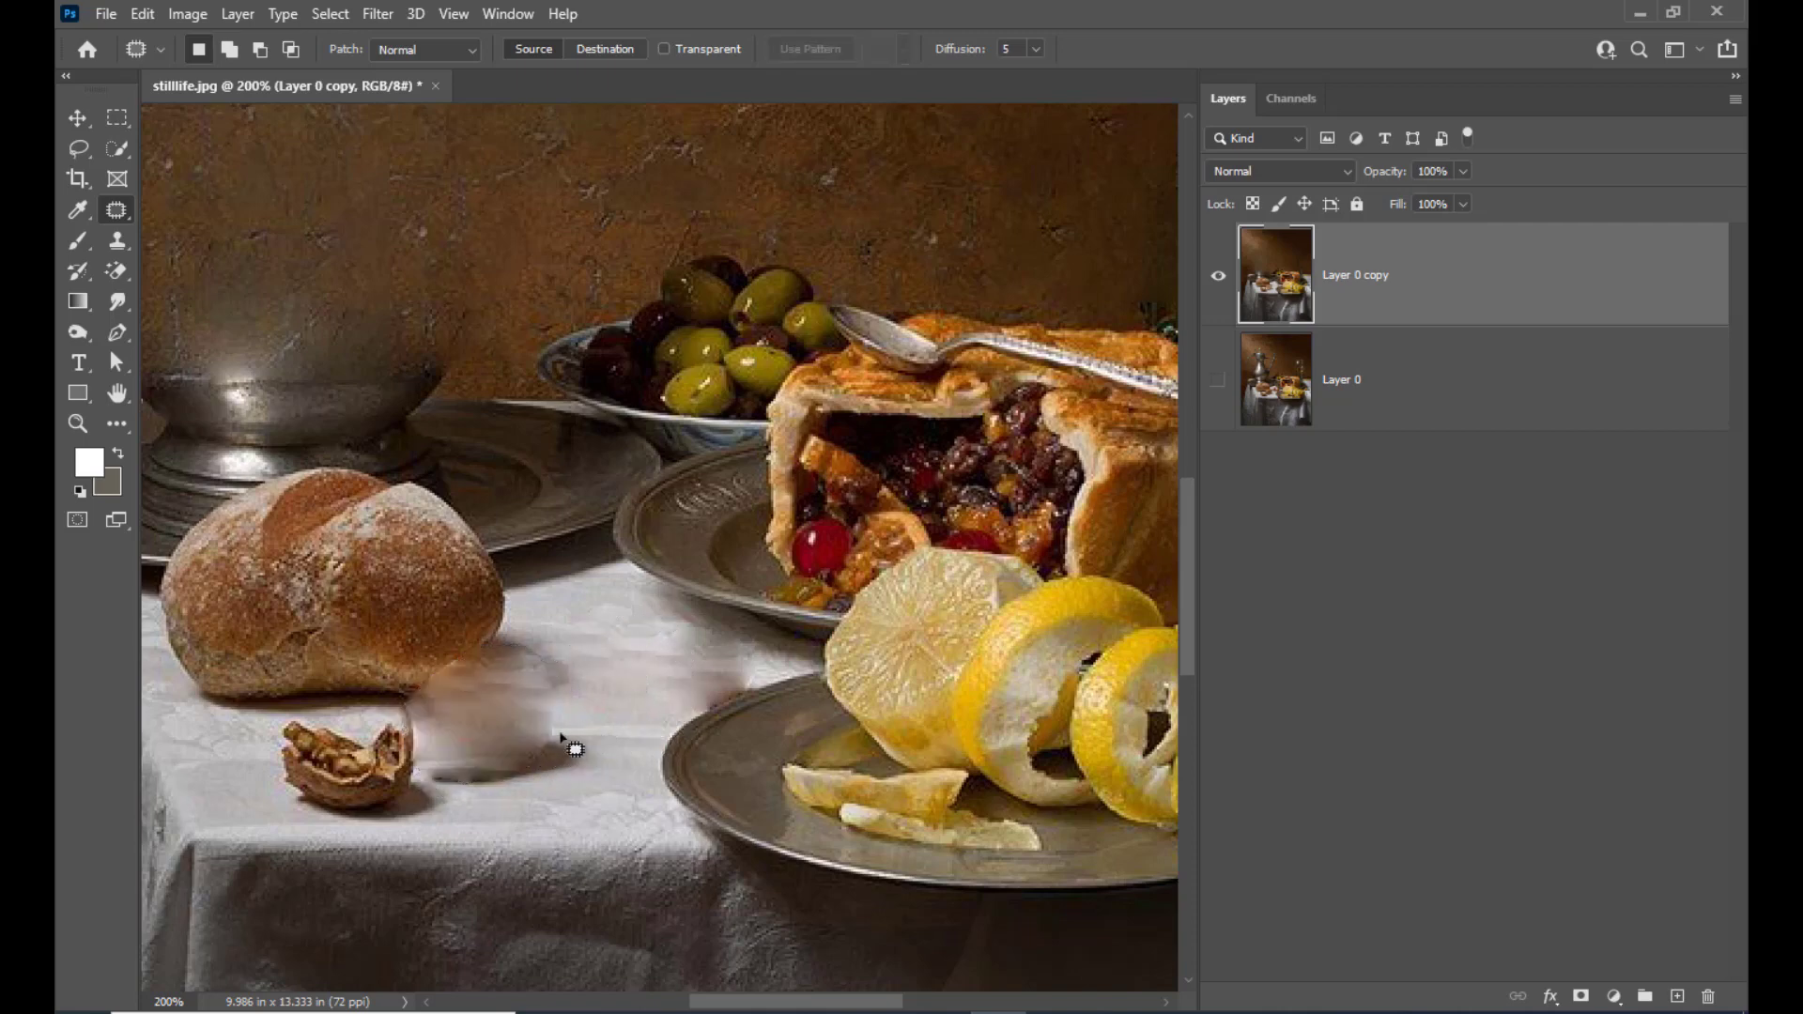
mouse_move(534, 636)
left_mouse_down()
mouse_move(579, 658)
mouse_move(594, 753)
mouse_move(525, 777)
mouse_move(504, 729)
mouse_move(634, 692)
left_mouse_up()
key("ctrl+d")
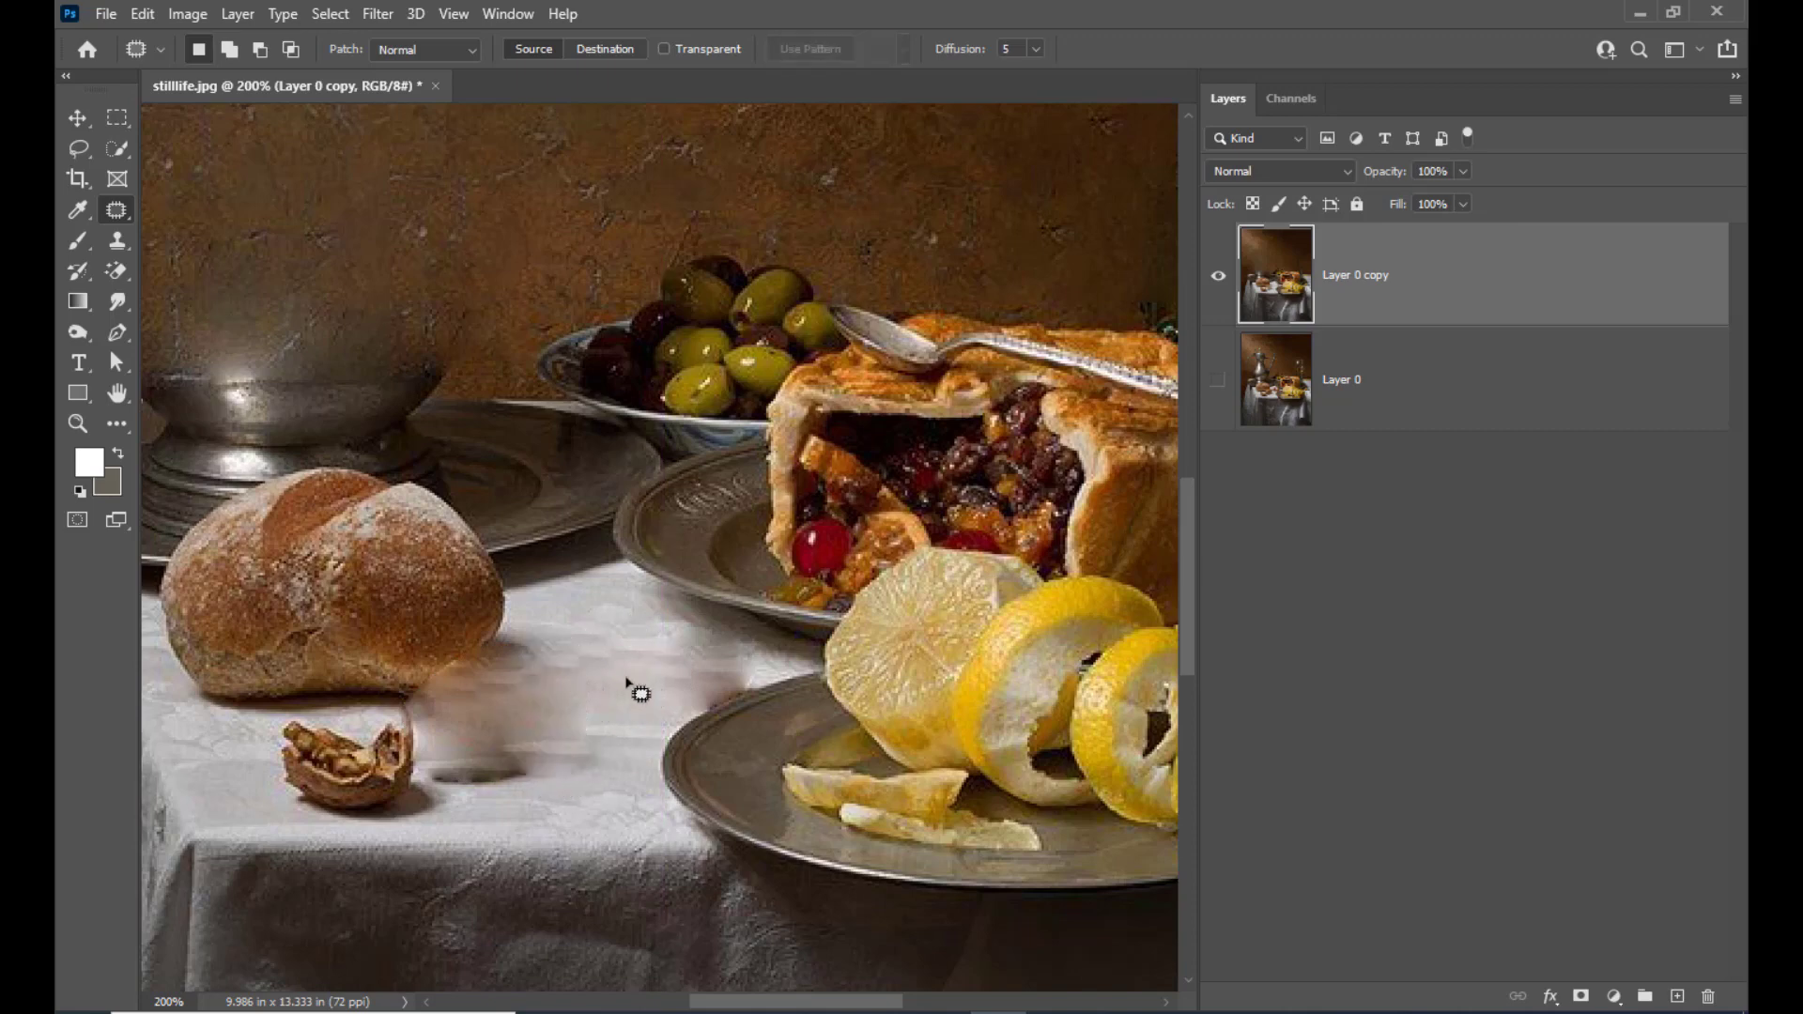
Outline the cracked walnut half below the bread, patch it with tablecloth from the right, and deselect
mouse_move(278, 706)
left_mouse_down()
mouse_move(435, 734)
mouse_move(429, 783)
mouse_move(312, 814)
mouse_move(258, 786)
mouse_move(295, 707)
left_mouse_up()
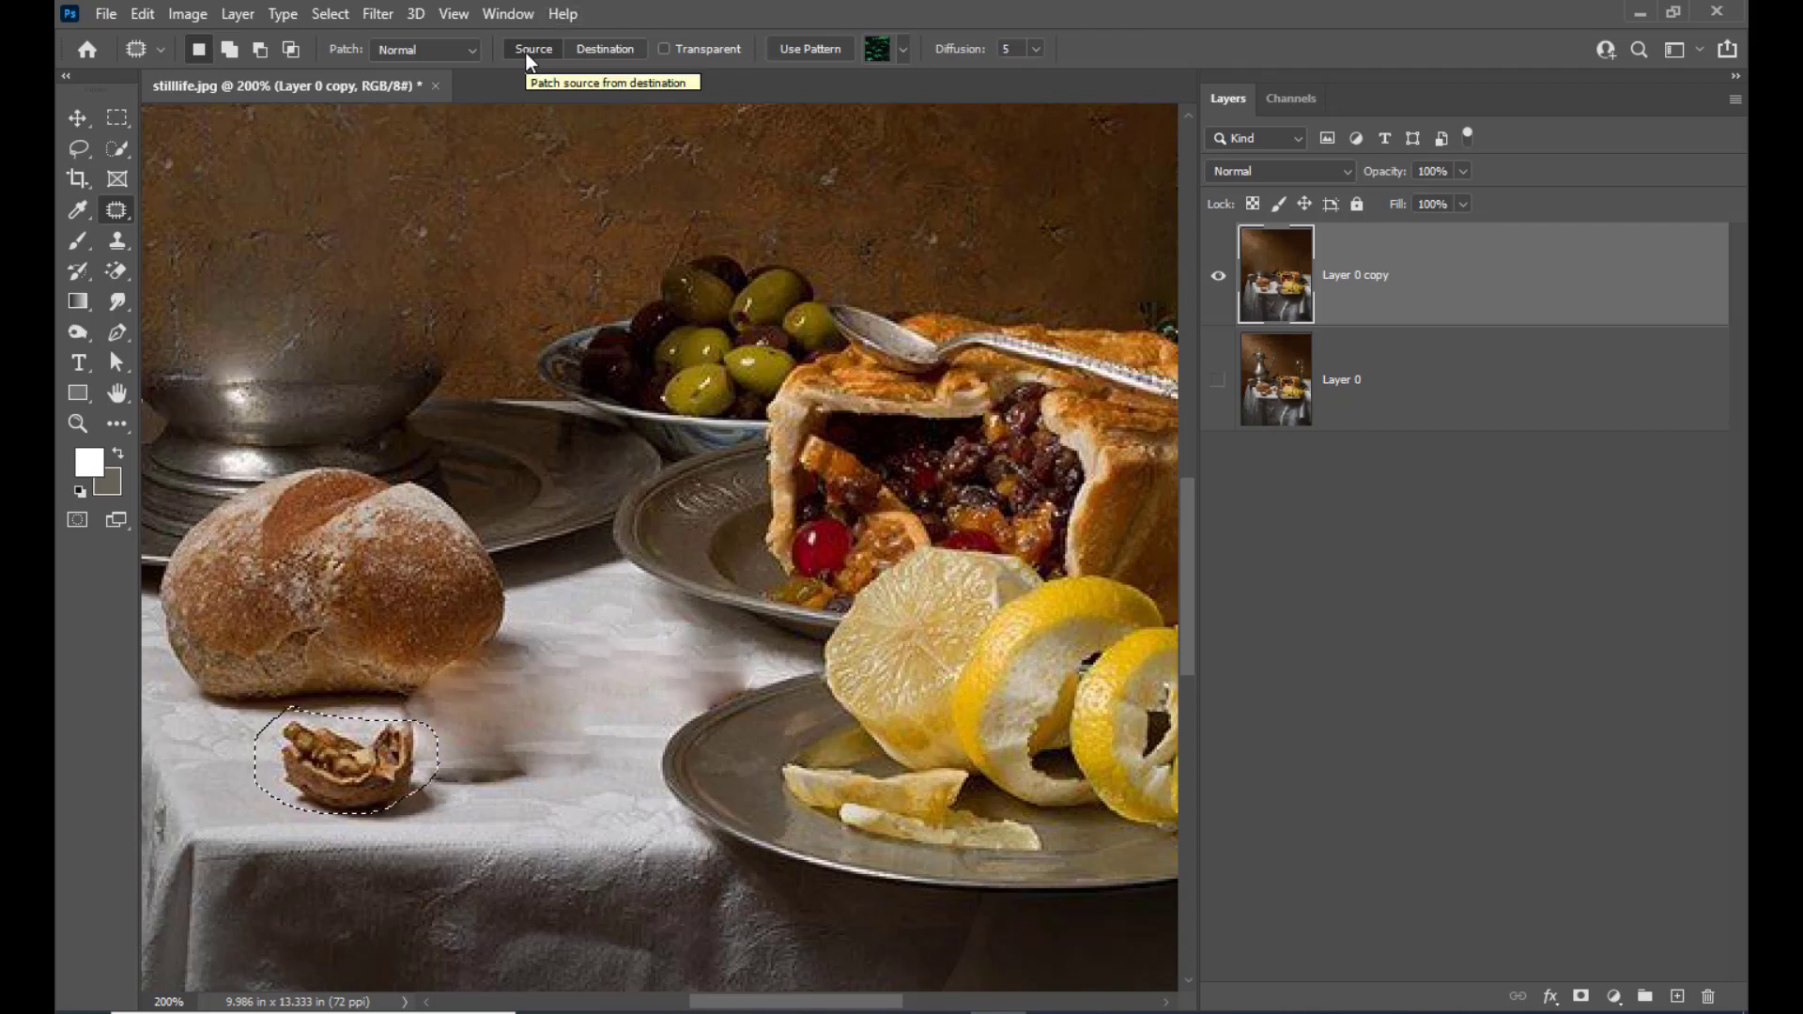
left_click_drag(345, 801, 569, 752)
key("ctrl+d")
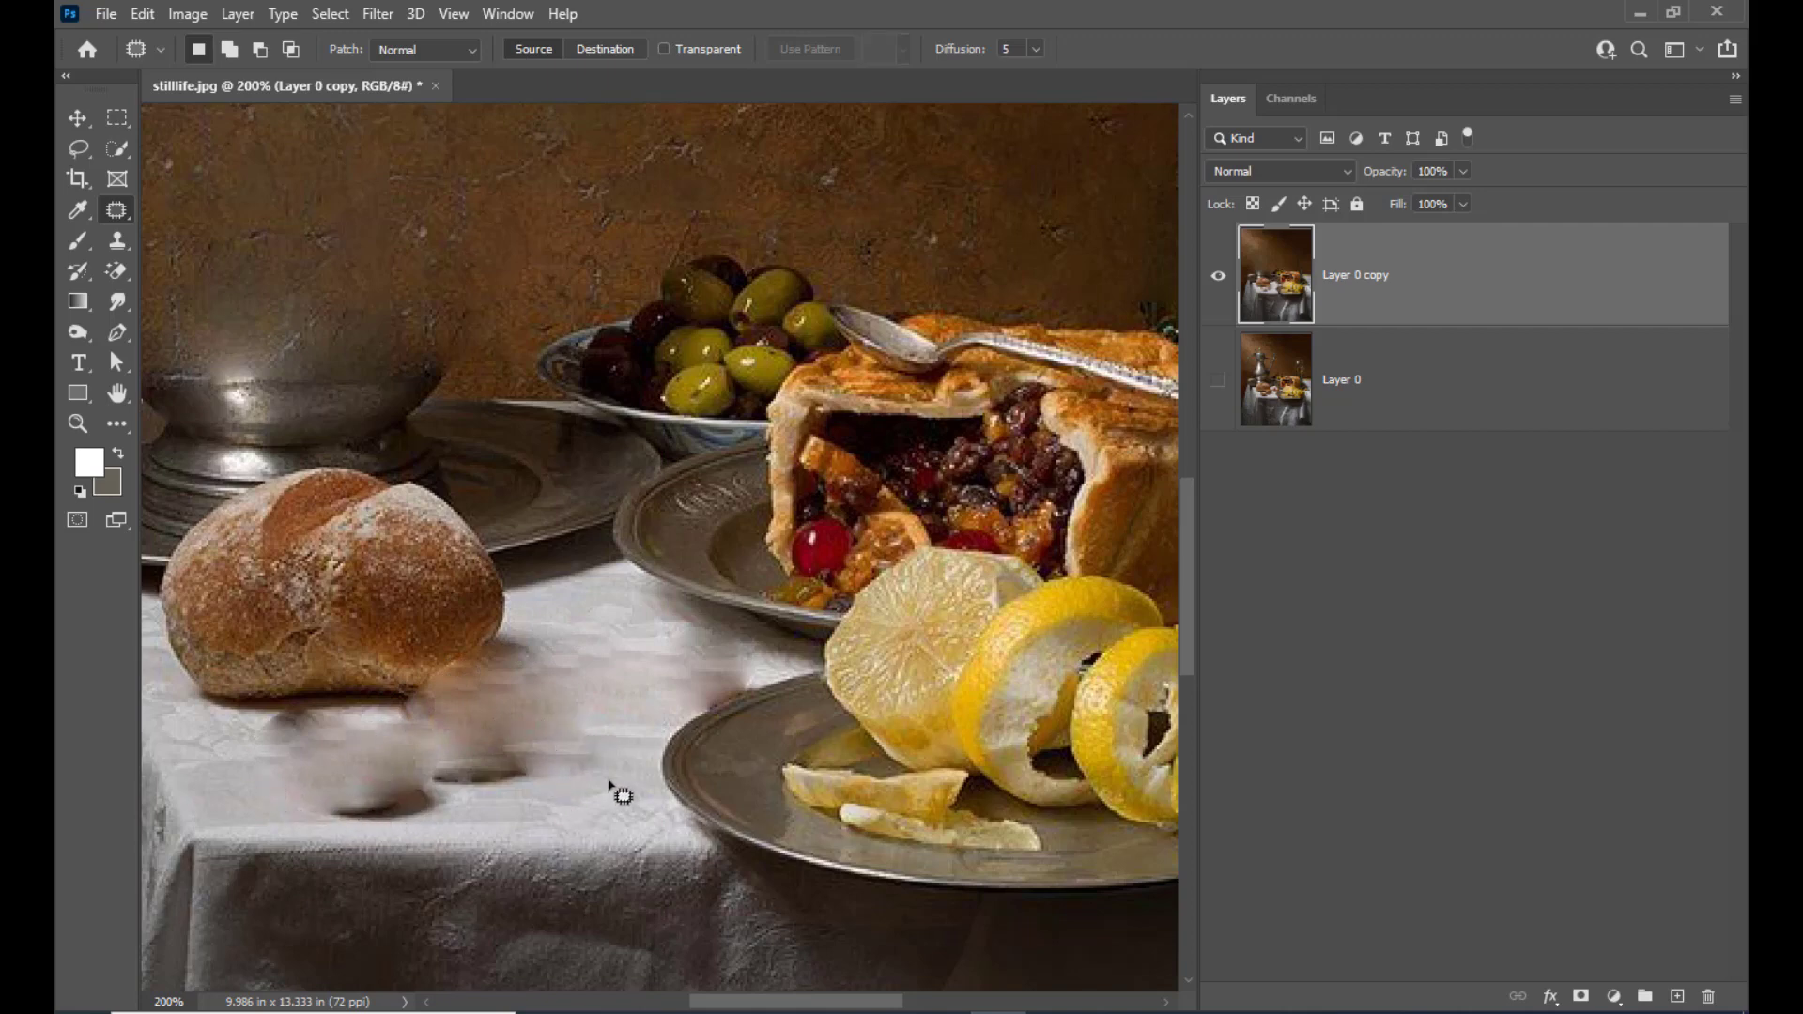
Lasso the almond on the tablecloth near the photo's right edge and remove it with a Content-Aware fill
scroll(620, 732, "up", 4)
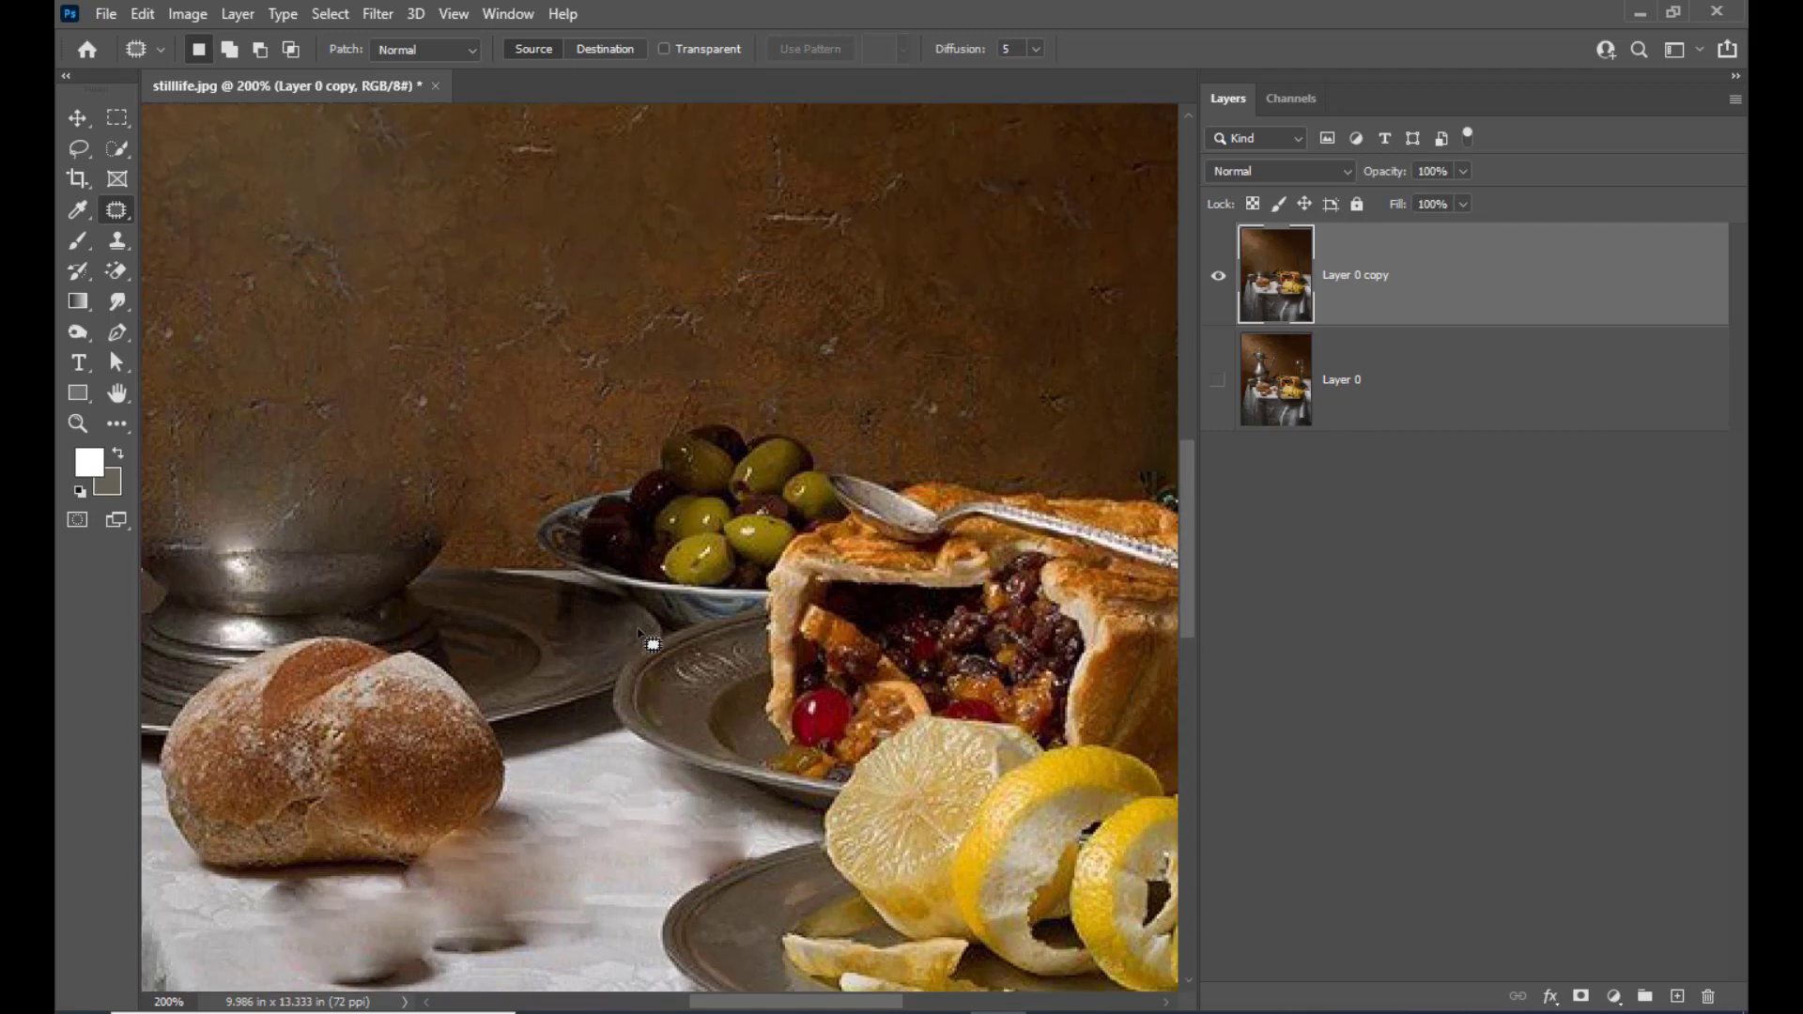
key("ctrl+minus")
key("ctrl+minus")
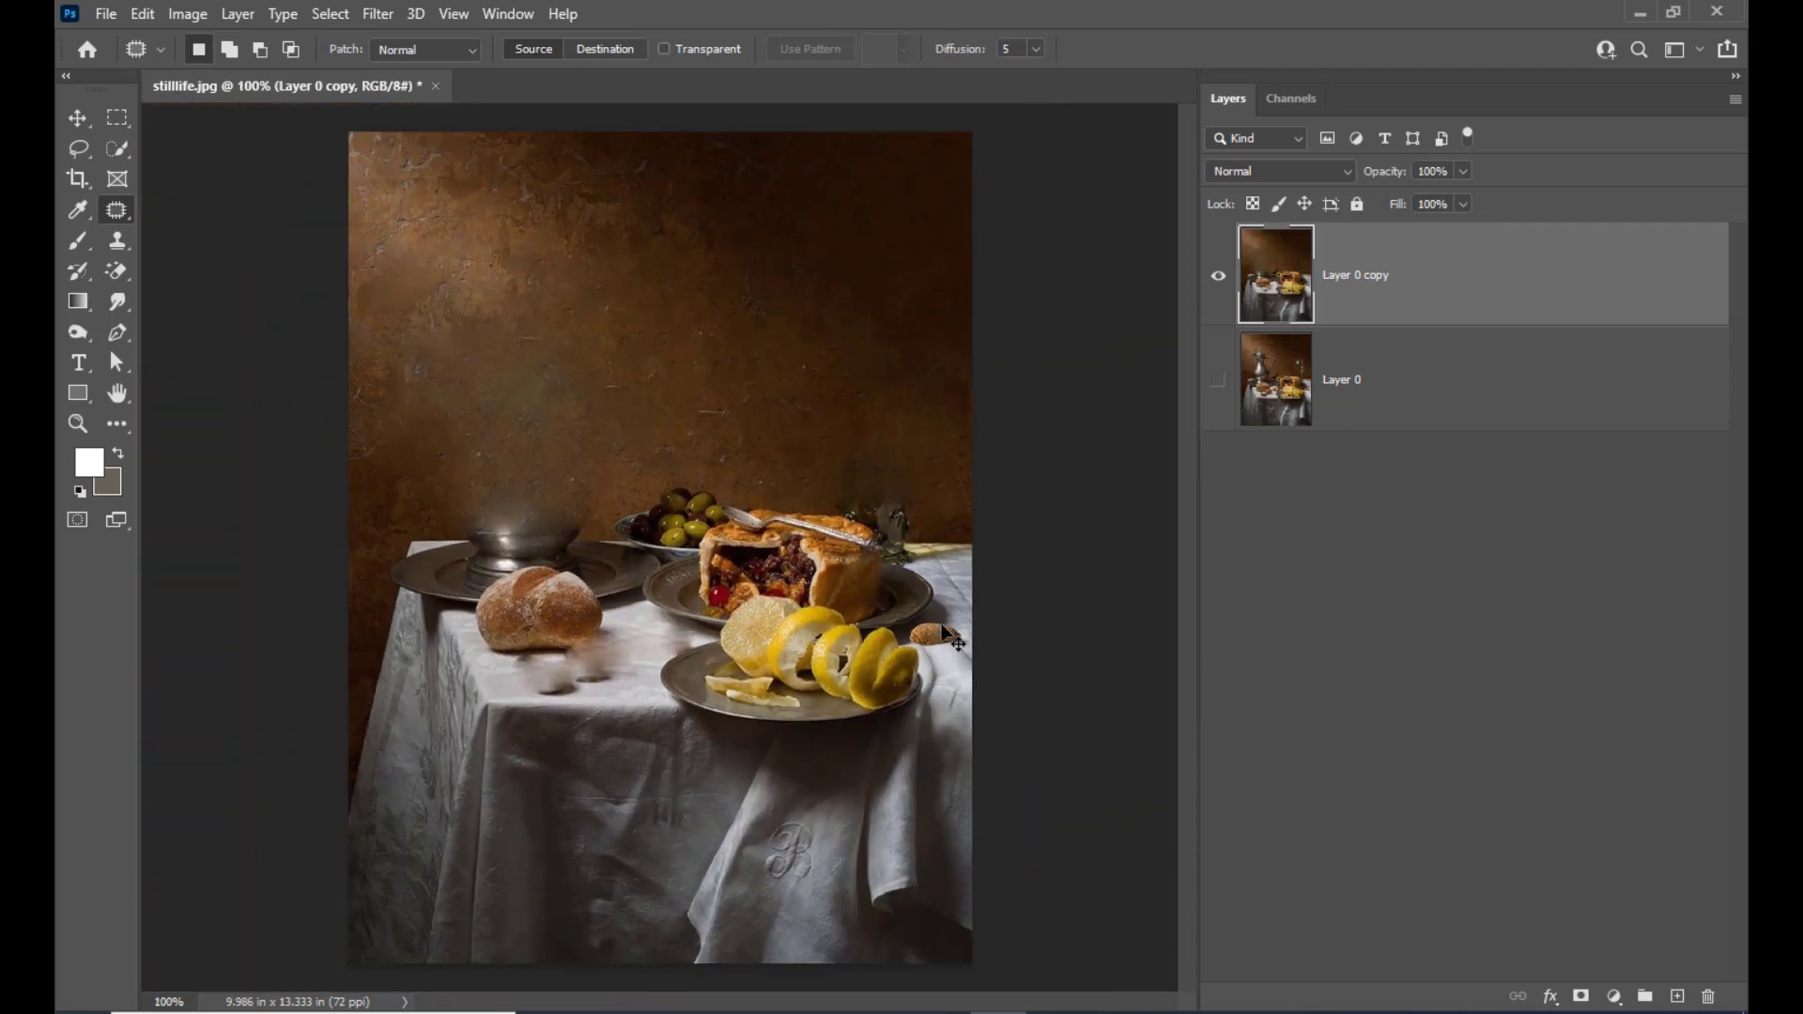
key("ctrl+plus")
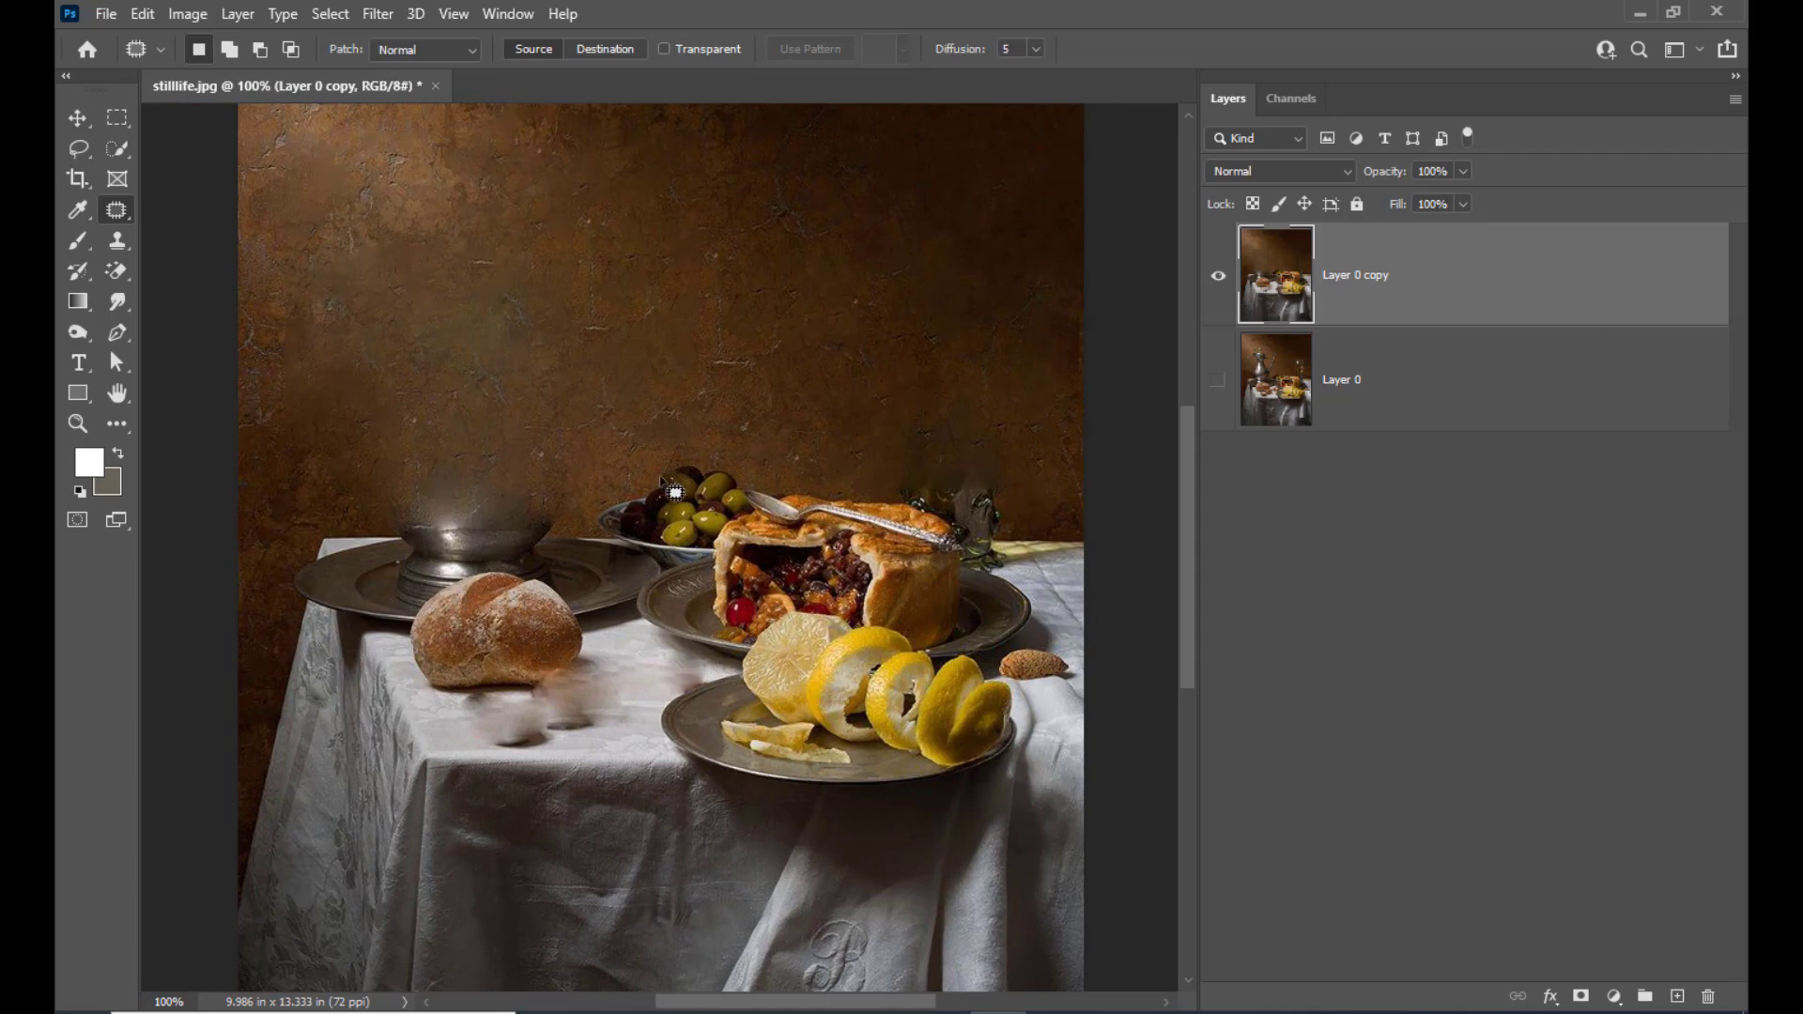
scroll(1001, 625, "down", 2)
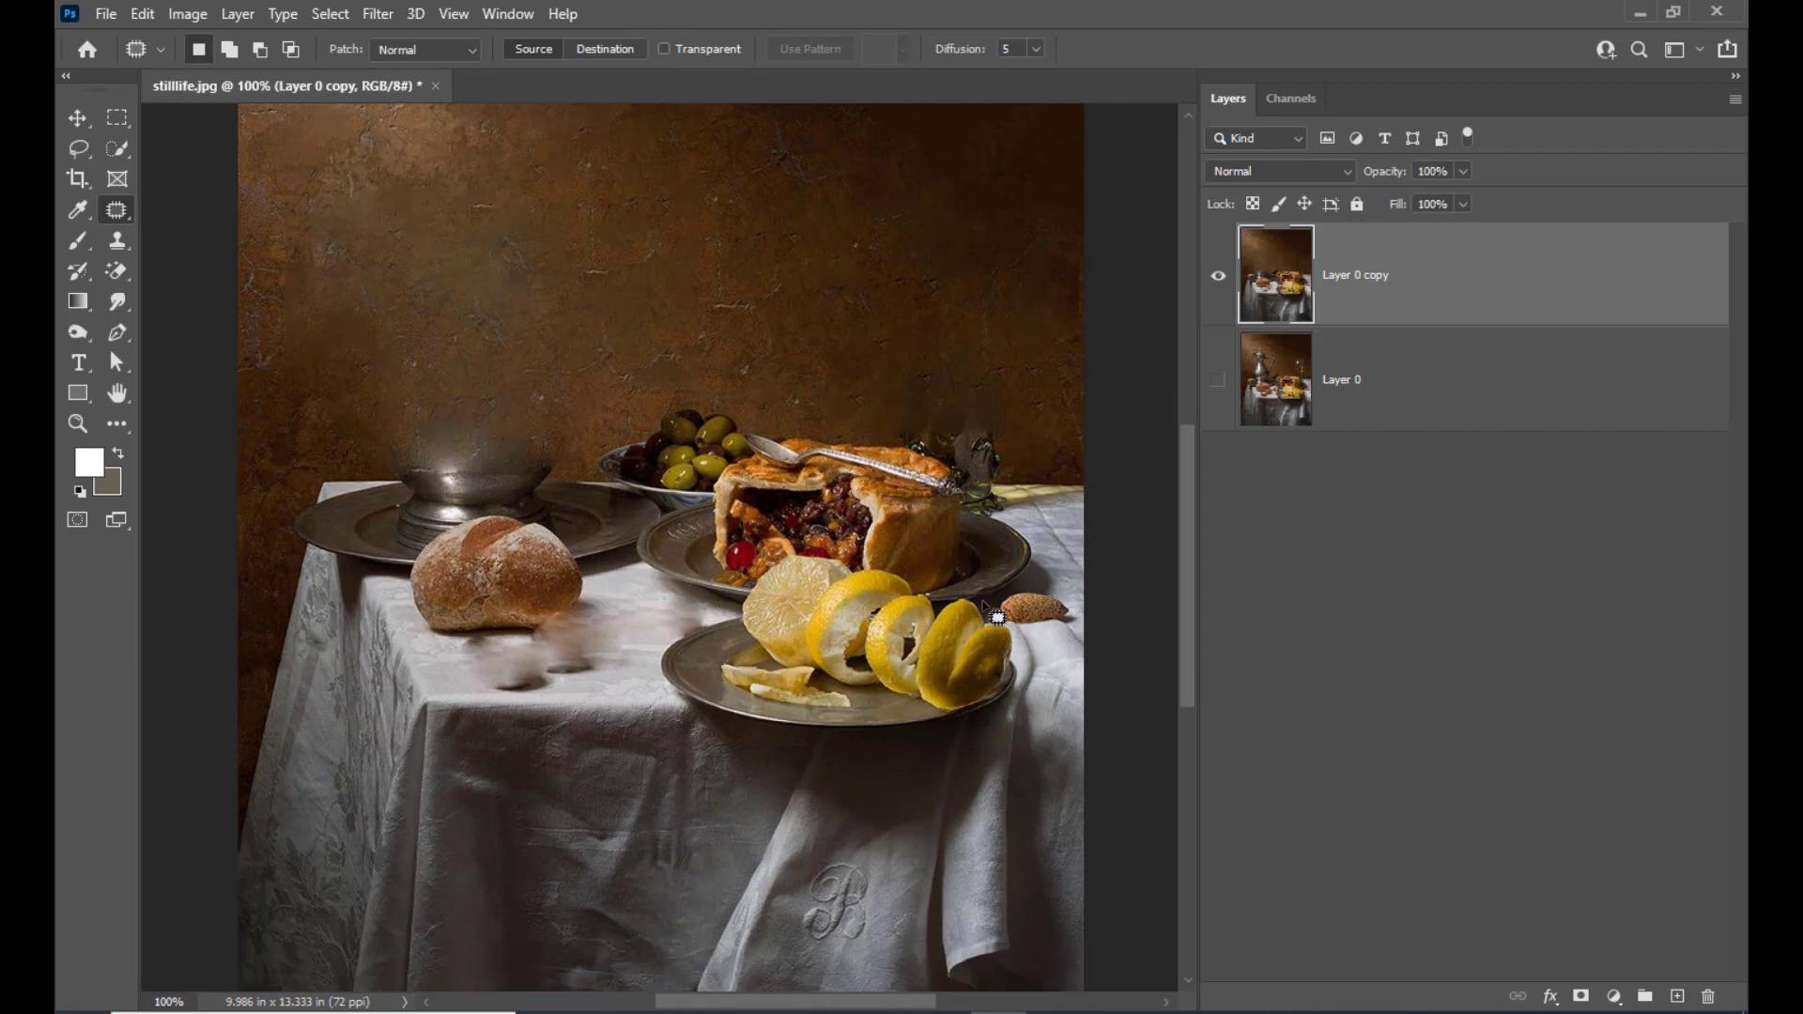
key("ctrl+plus")
key("ctrl+plus")
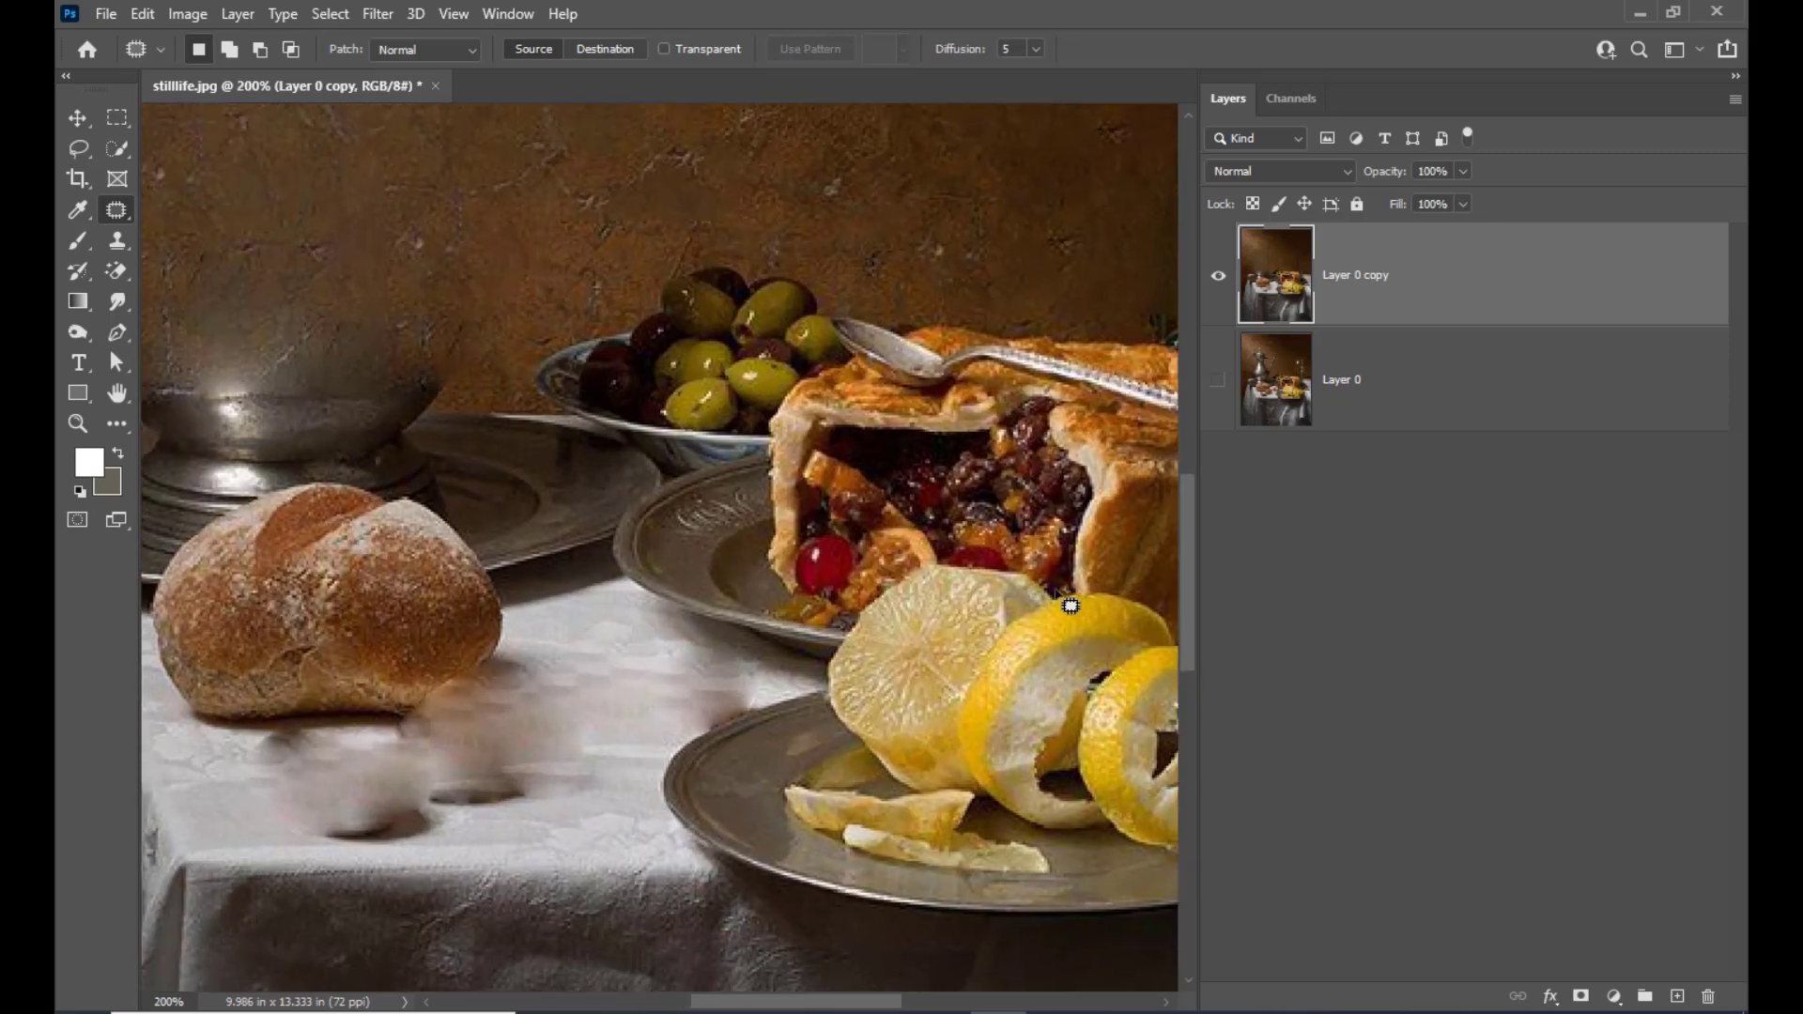
key("h")
left_click_drag(1066, 598, 401, 469)
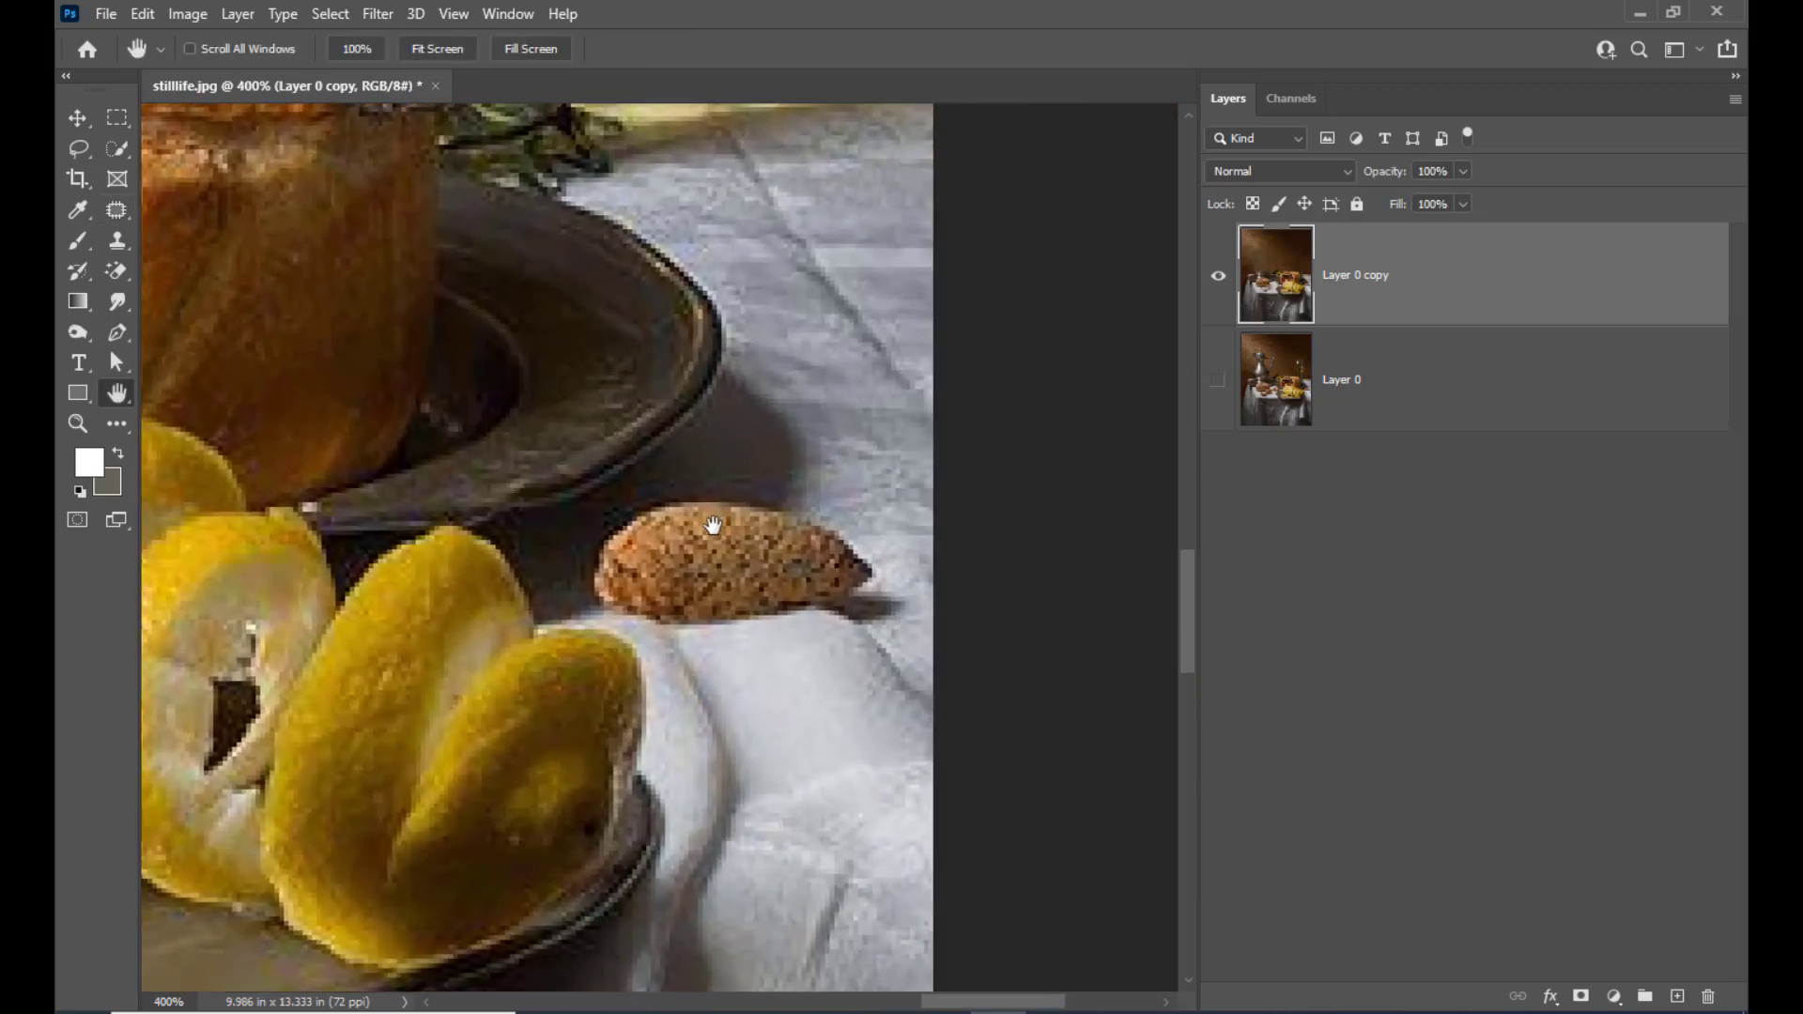
left_click_drag(708, 523, 741, 571)
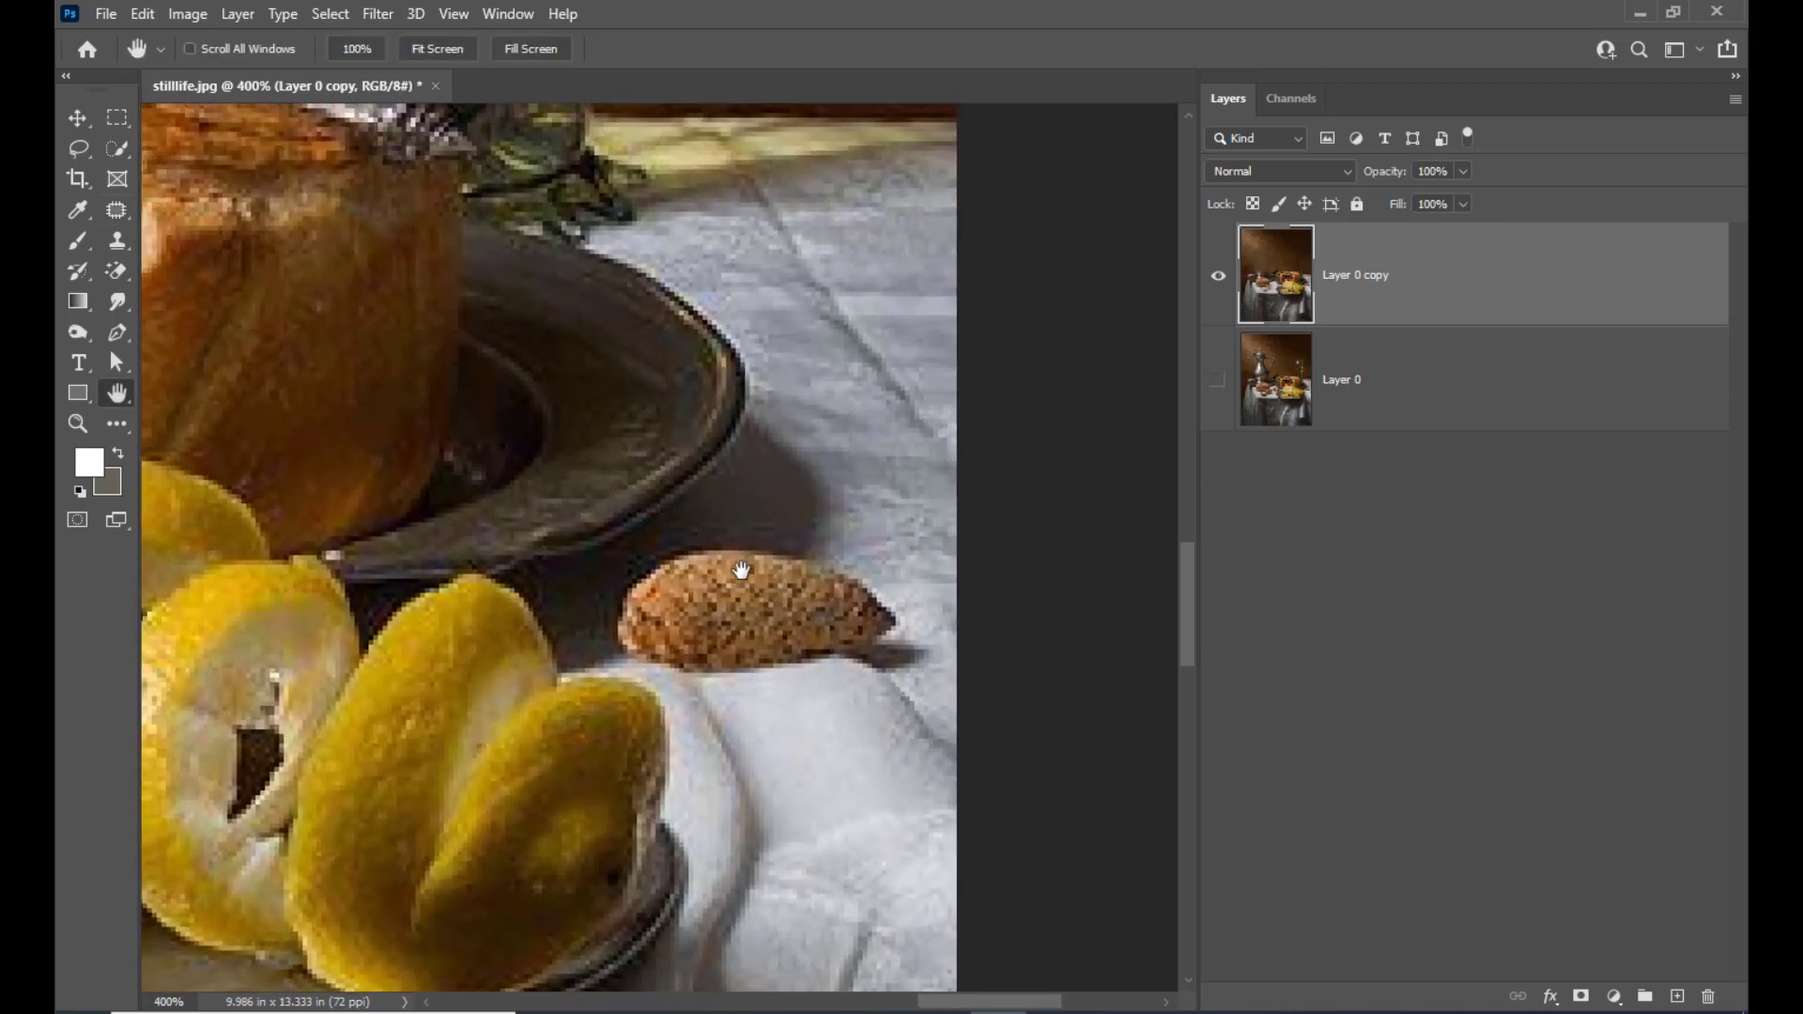
key("ctrl+plus")
left_click_drag(77, 149, 145, 151)
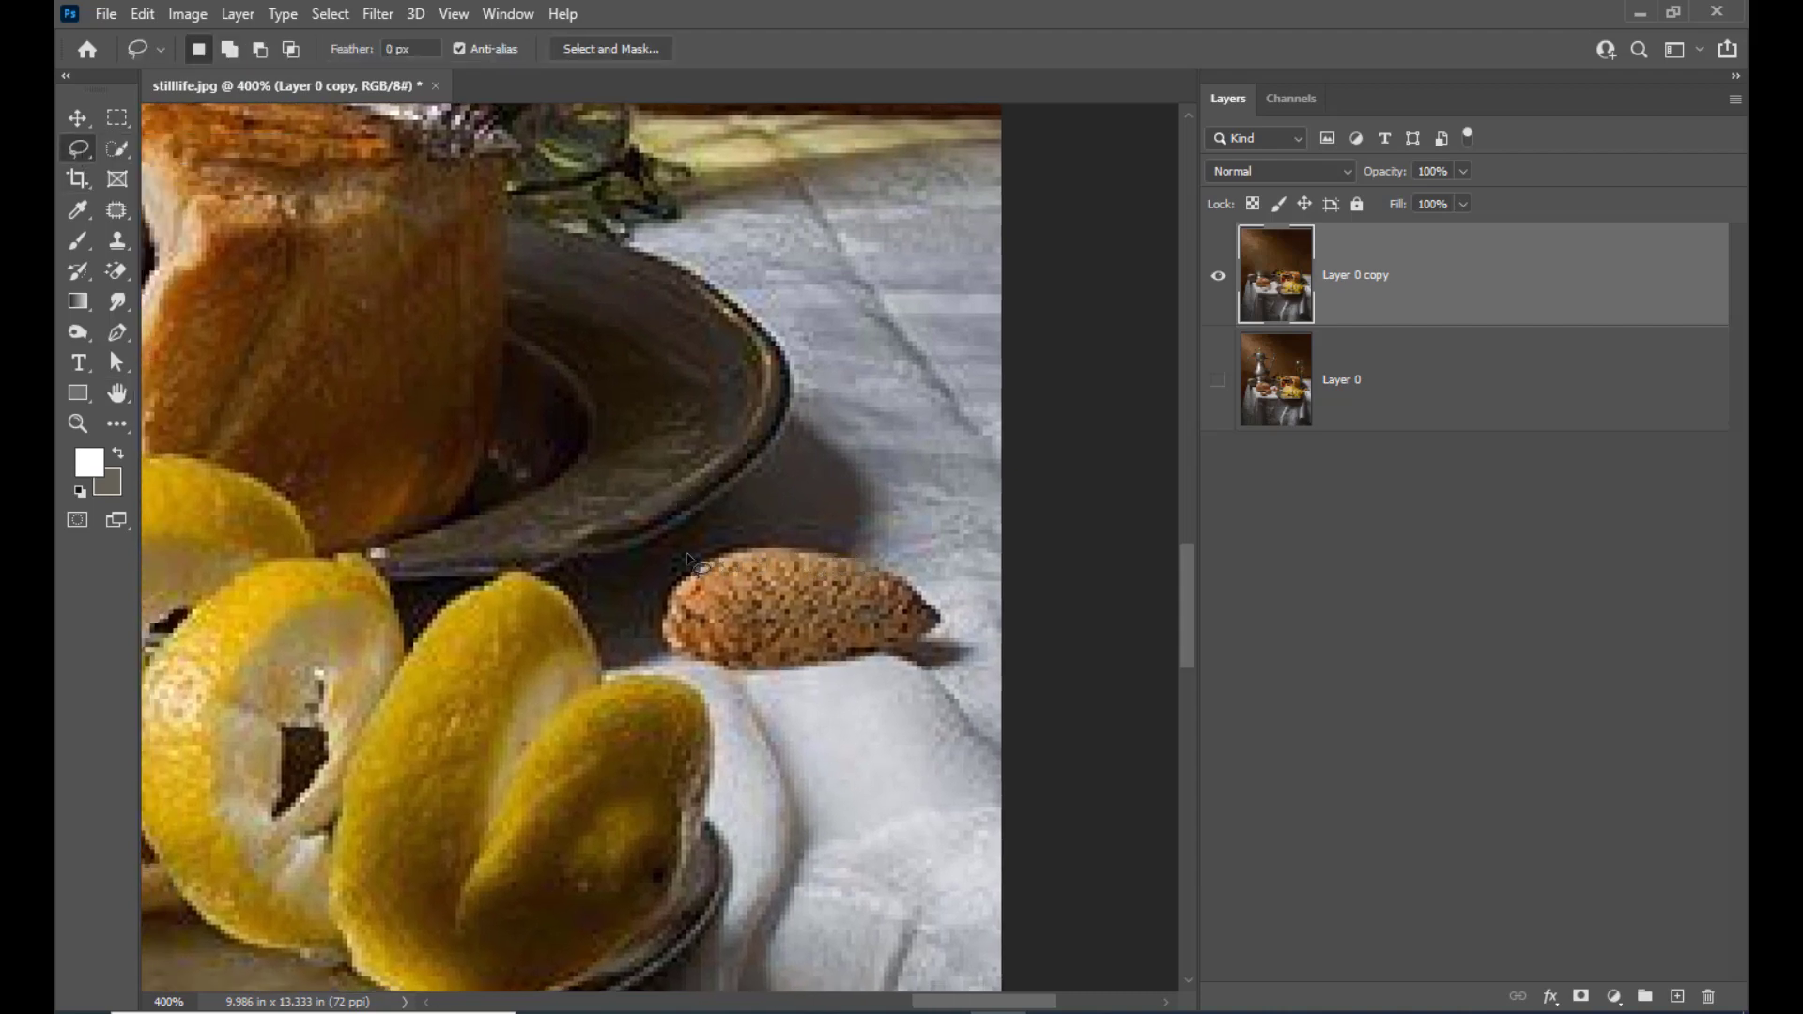
mouse_move(704, 549)
left_mouse_down()
mouse_move(860, 544)
mouse_move(990, 642)
mouse_move(872, 671)
mouse_move(709, 672)
mouse_move(643, 652)
mouse_move(657, 592)
left_mouse_up()
right_click(850, 625)
left_click(923, 475)
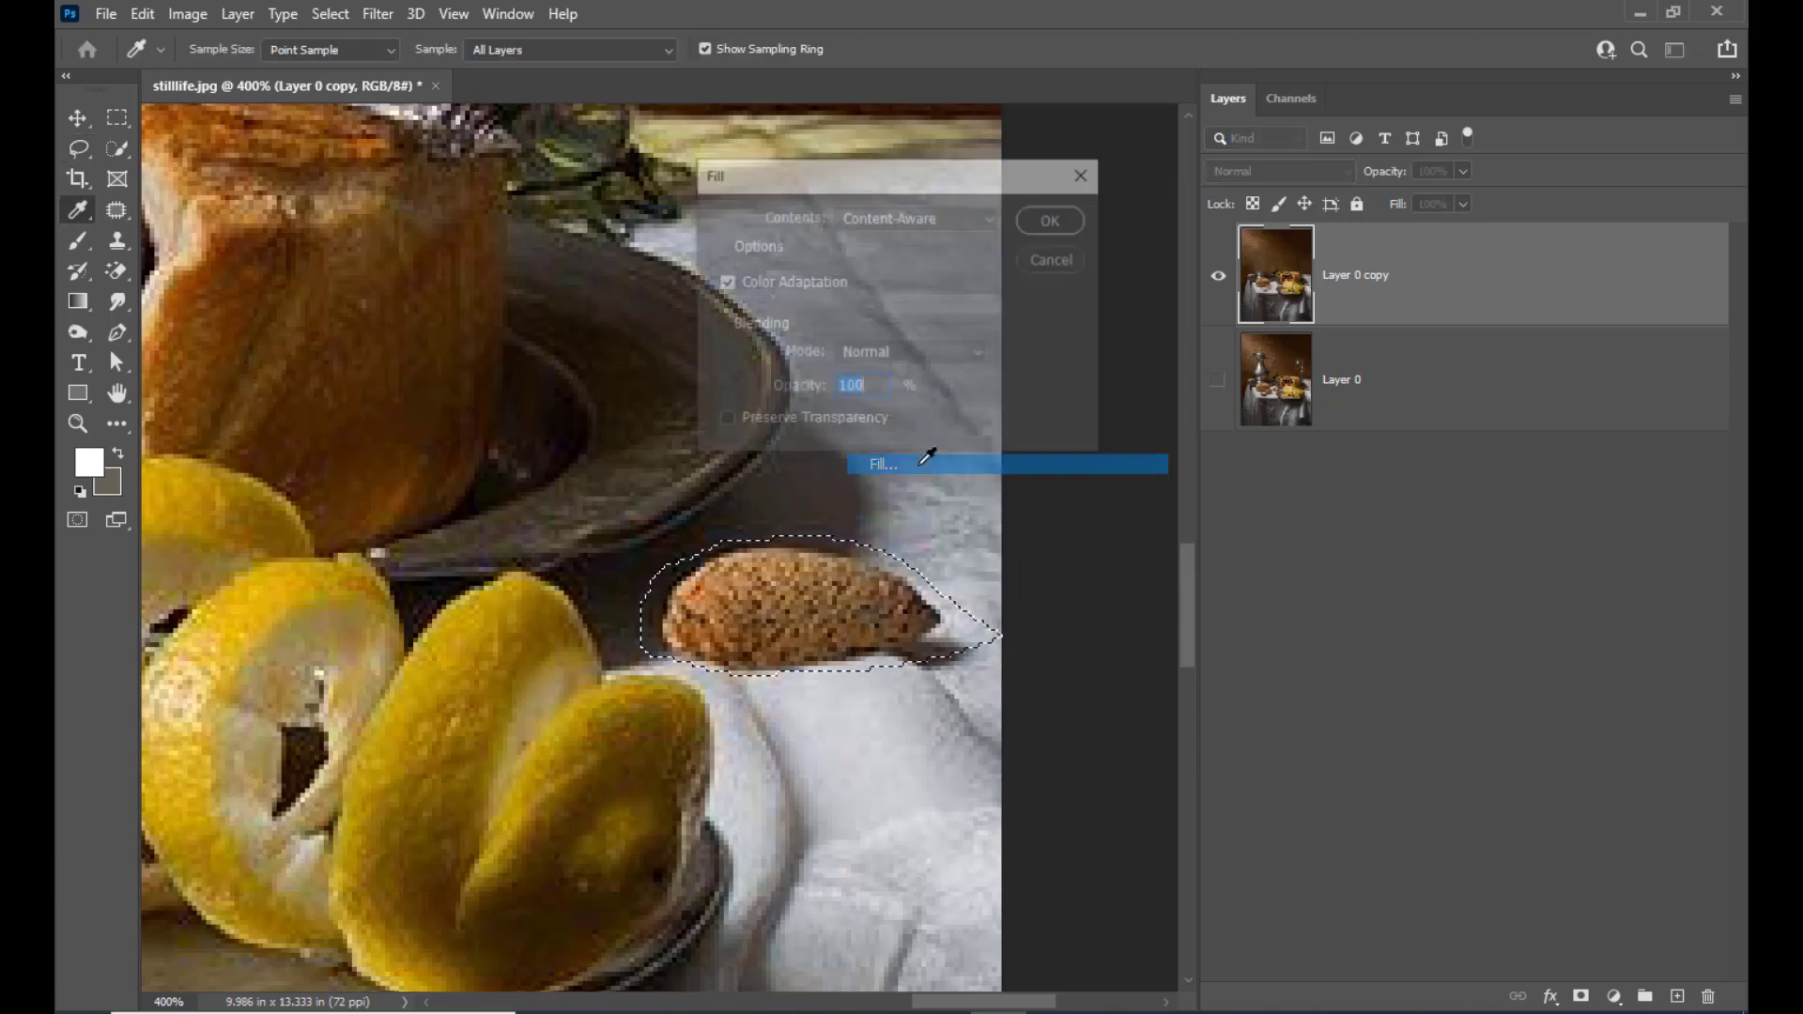
left_click_drag(934, 173, 1046, 172)
left_click(1162, 217)
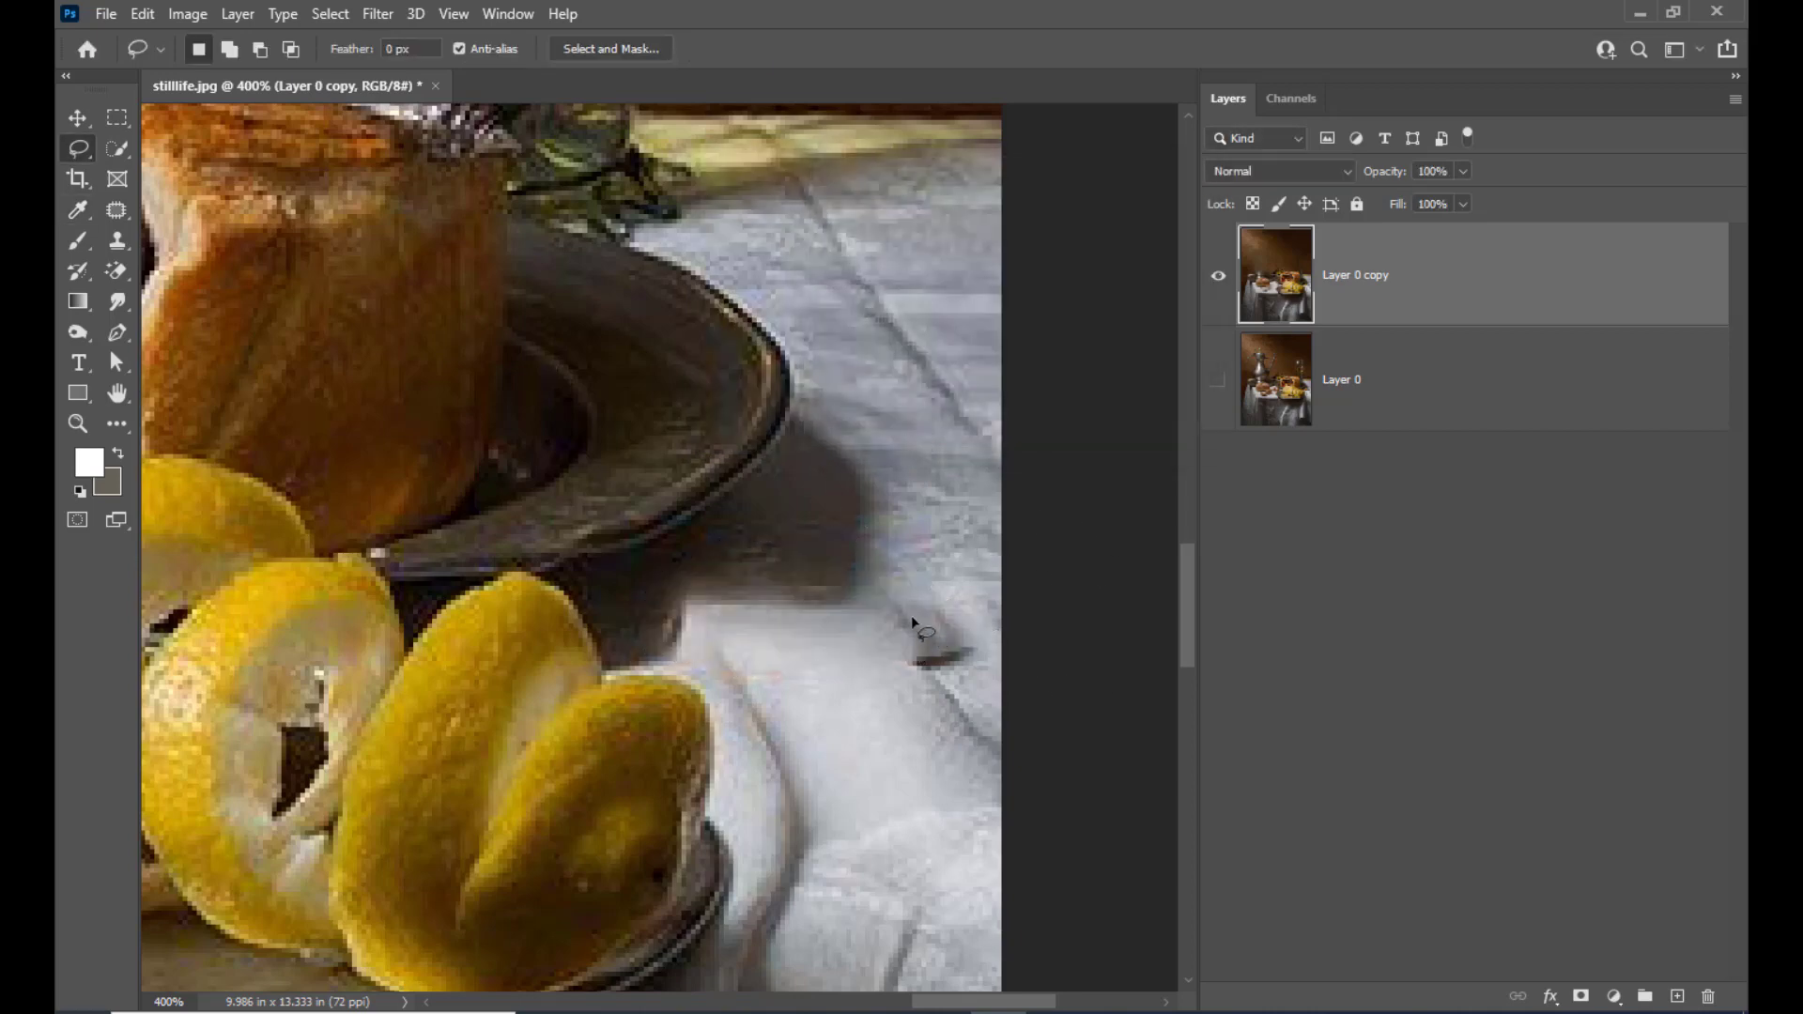
Patch the almond's leftover dark shadow with clean tablecloth from just above it using the Patch Tool, and deselect
mouse_move(952, 612)
left_mouse_down()
mouse_move(973, 685)
mouse_move(913, 692)
mouse_move(889, 618)
mouse_move(949, 511)
left_mouse_up()
key("ctrl+z")
left_click(116, 209)
left_click_drag(958, 645, 947, 531)
key("ctrl+d")
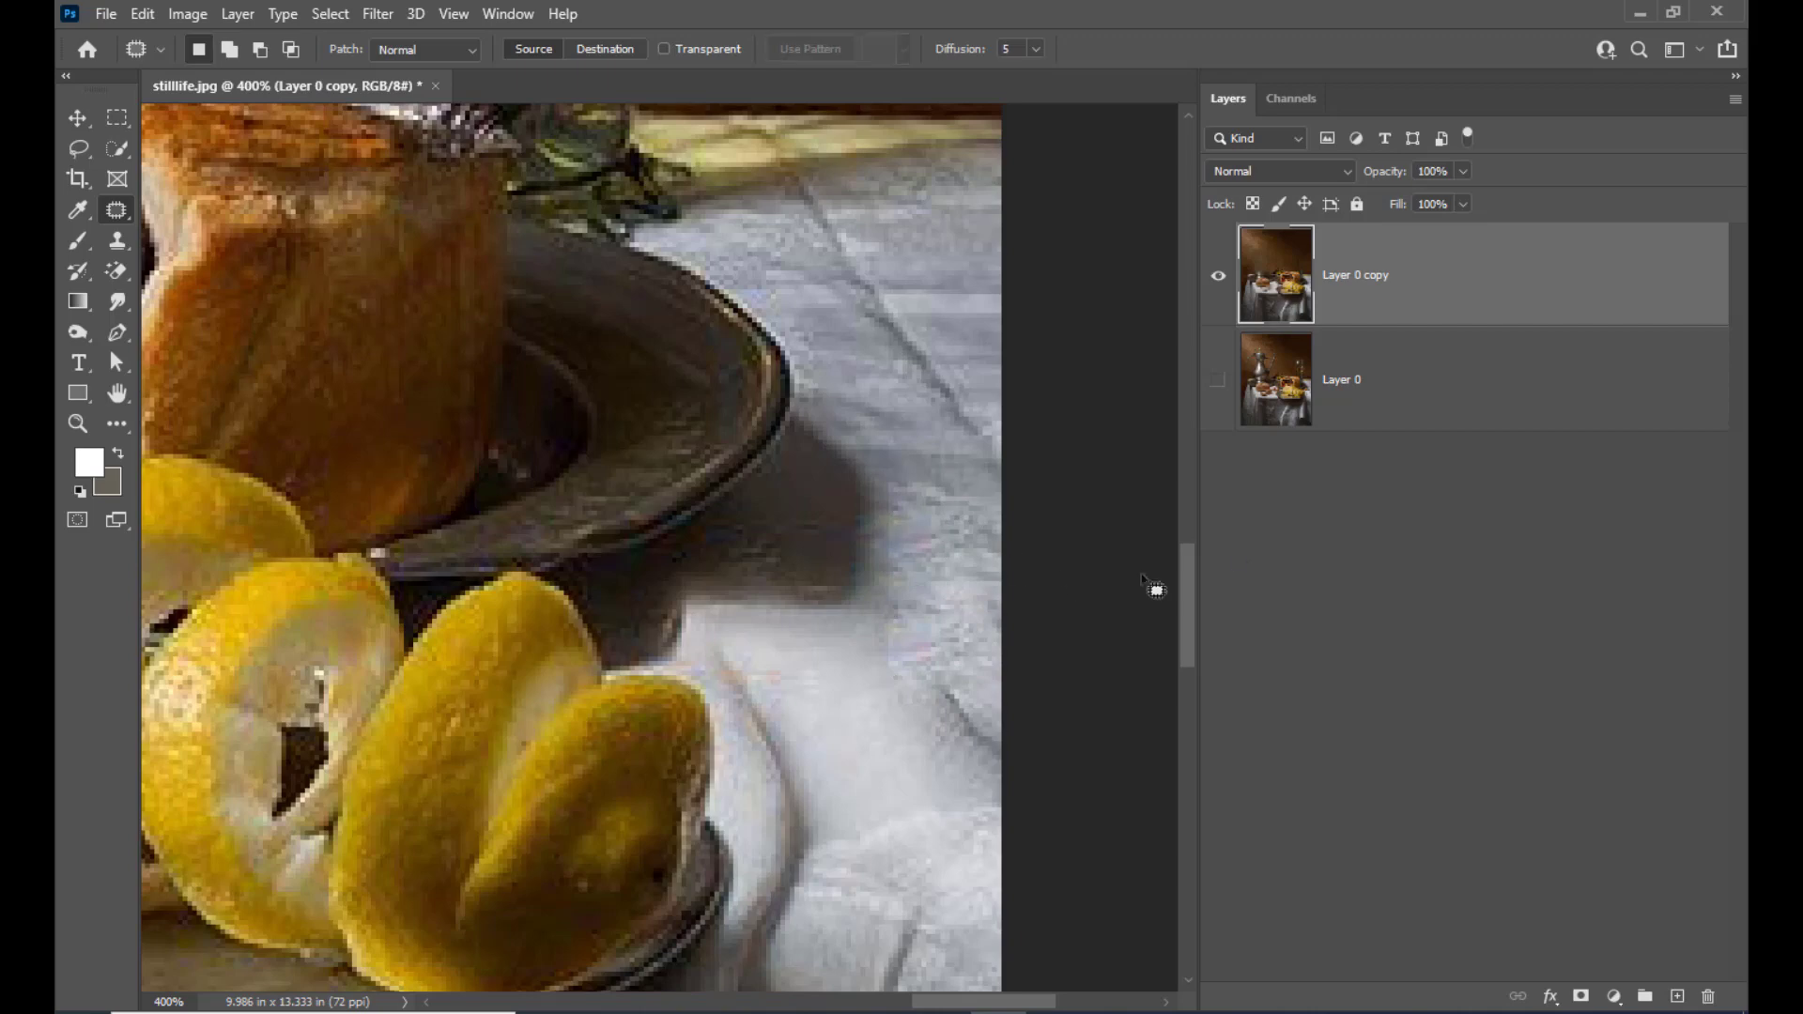
Lasso the olives above the bowl, replace them with wall texture from above using the Patch Tool, and deselect
scroll(829, 463, "up", 7)
scroll(830, 463, "down", 6)
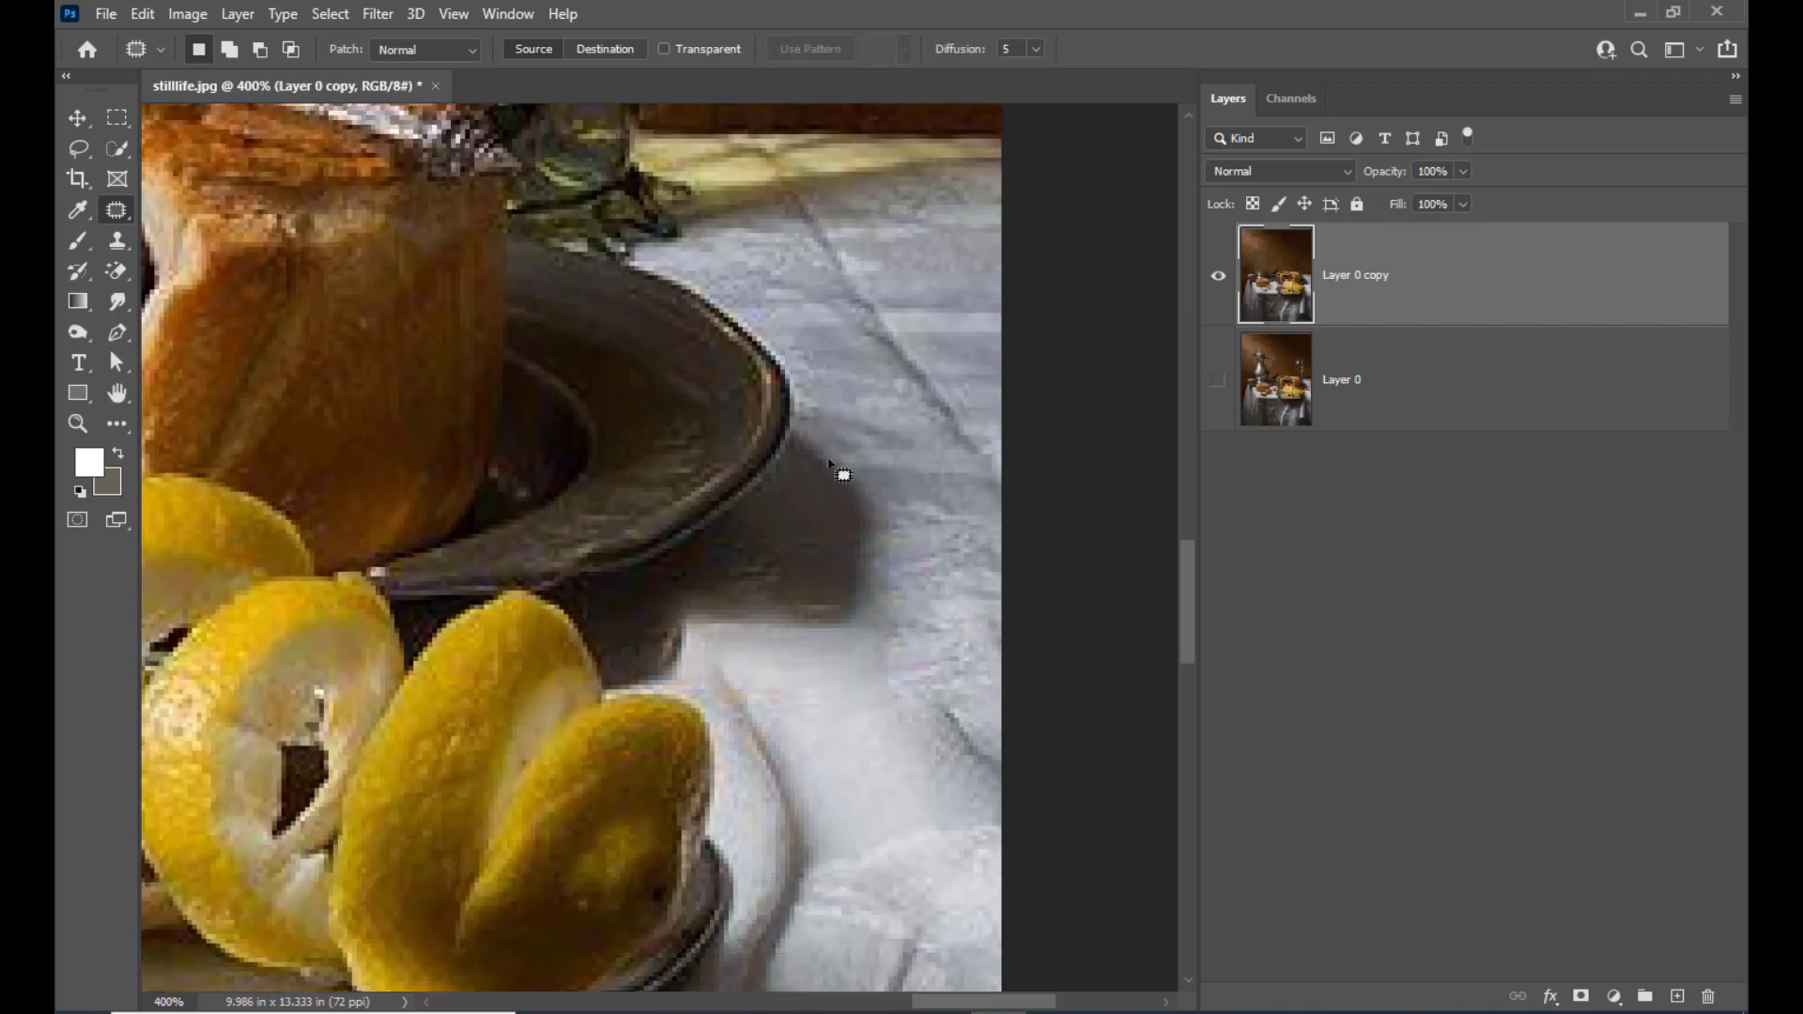
scroll(830, 467, "down", 5)
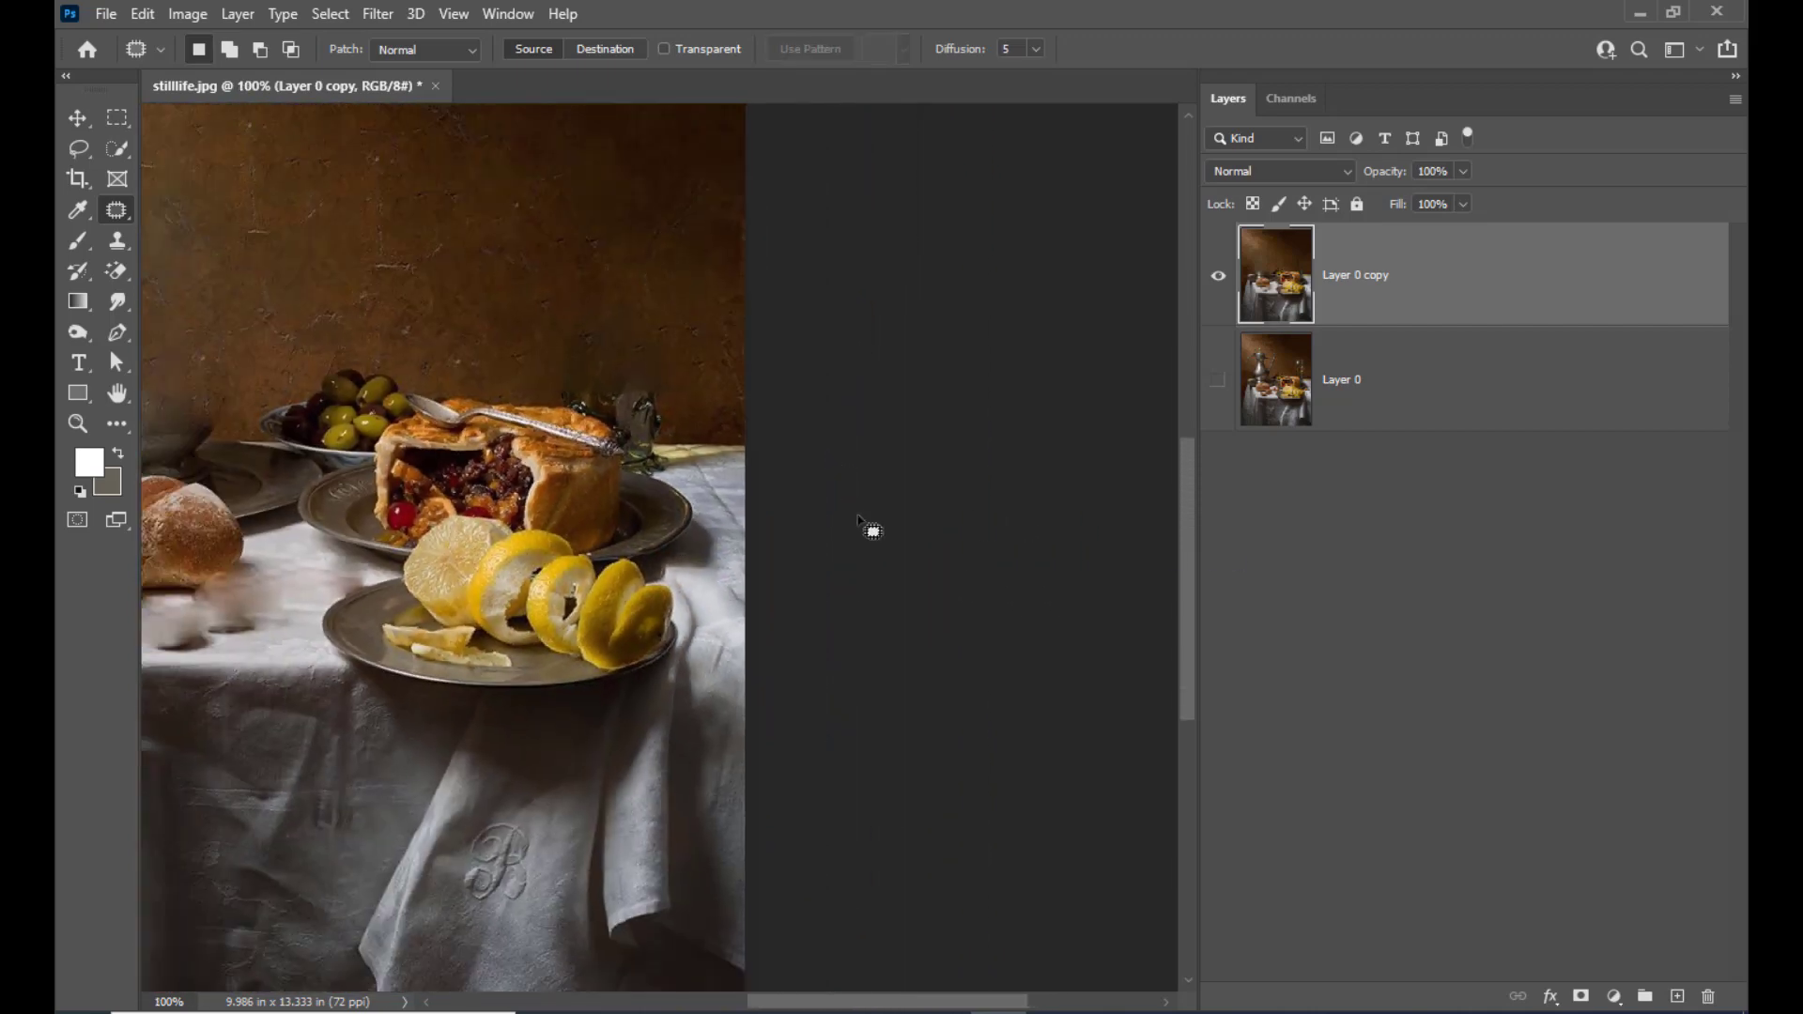
scroll(522, 460, "up", 3)
scroll(522, 461, "down", 4)
key("h")
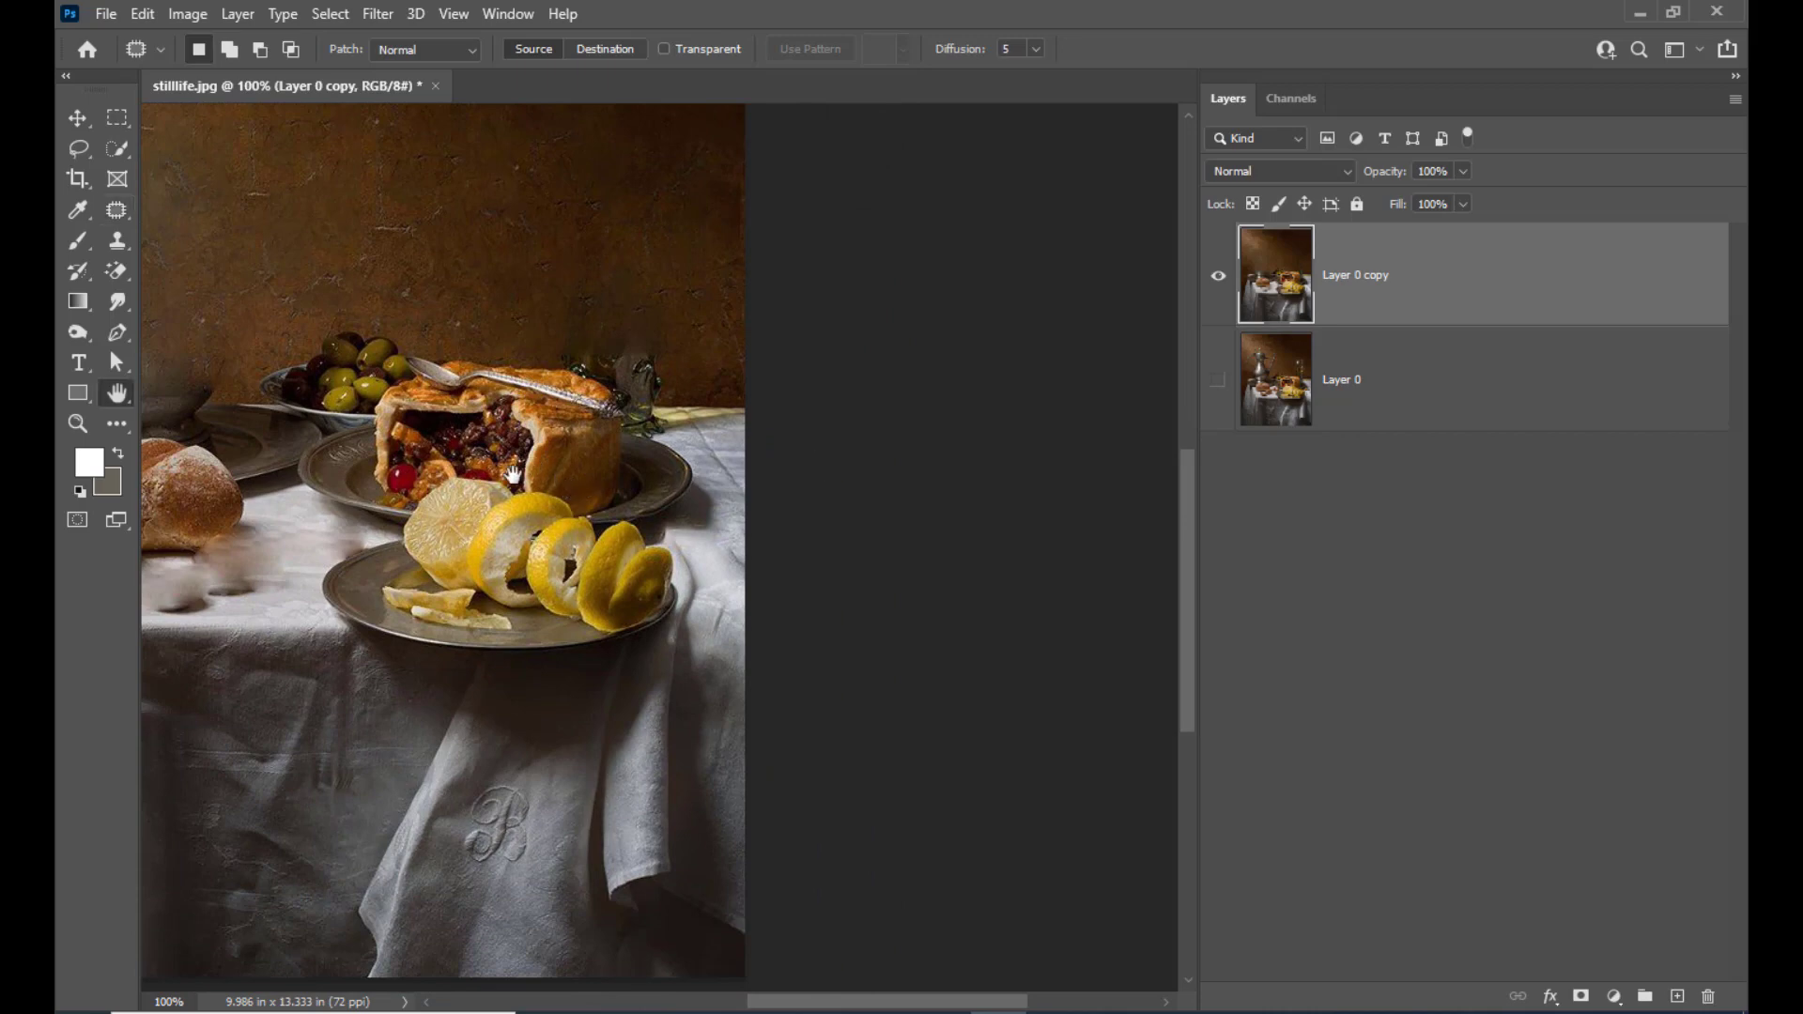
left_click_drag(519, 474, 820, 552)
scroll(820, 495, "up", 4)
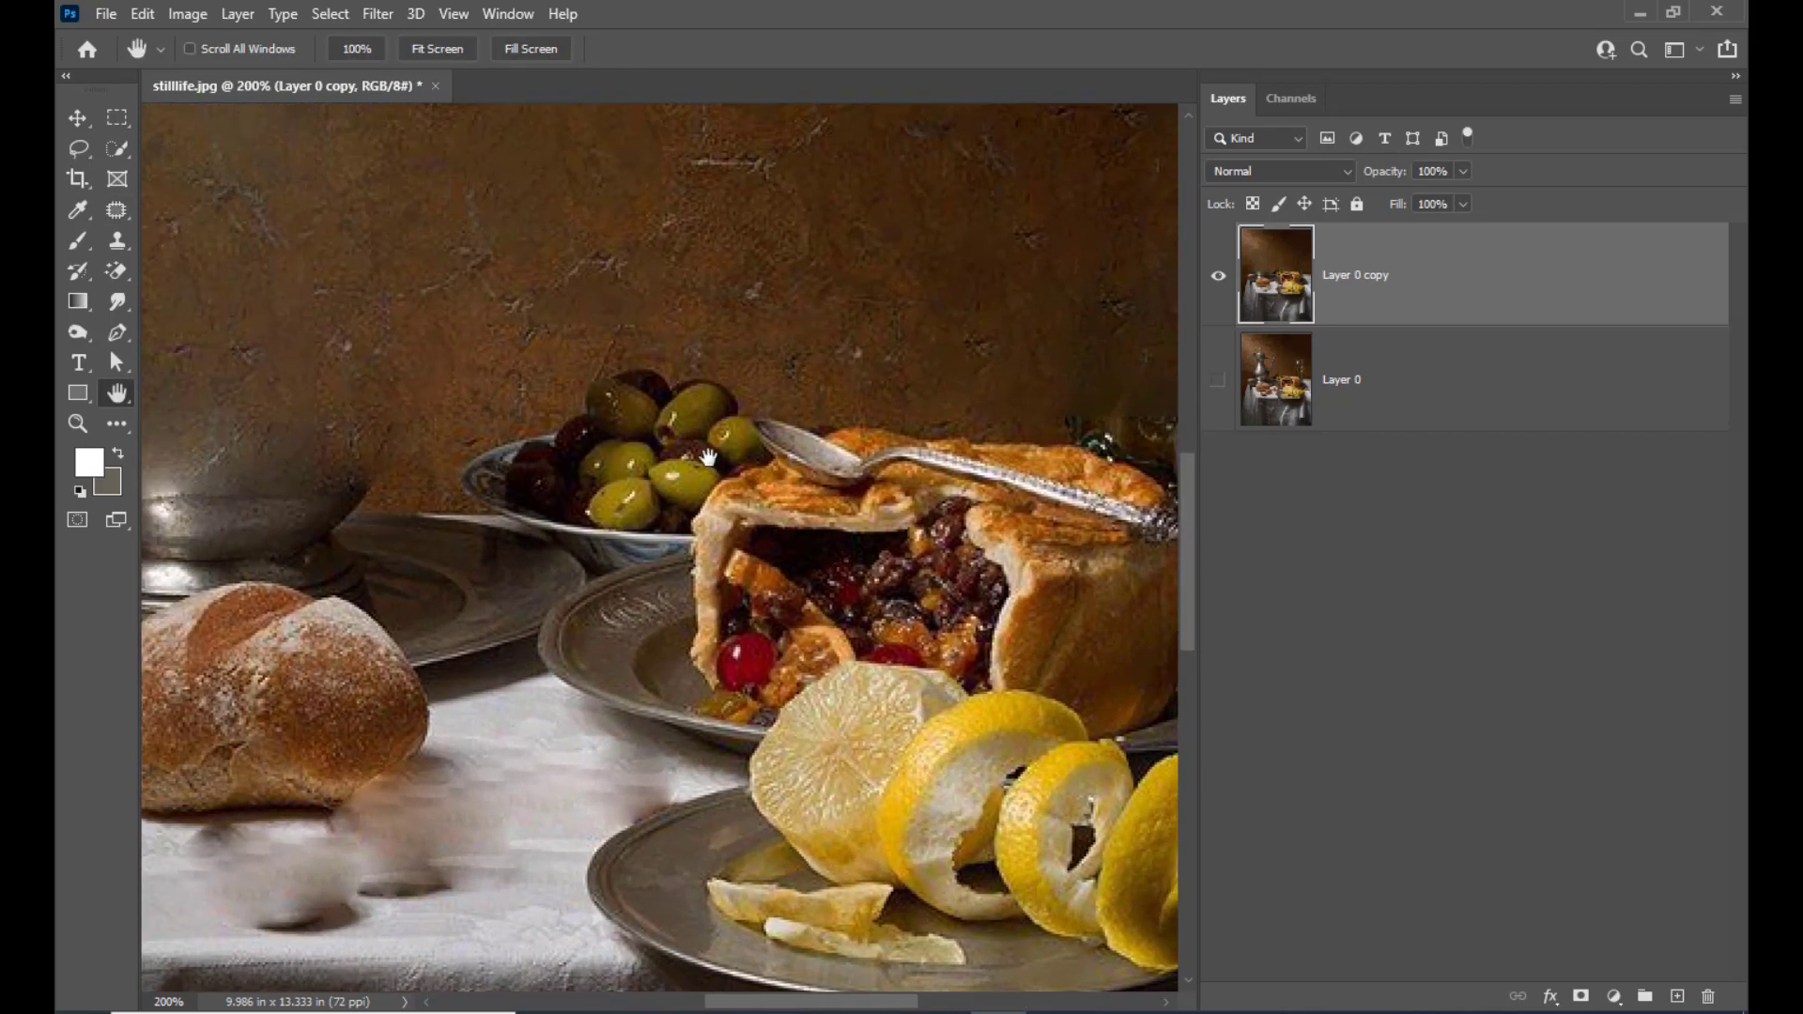
left_click(78, 148)
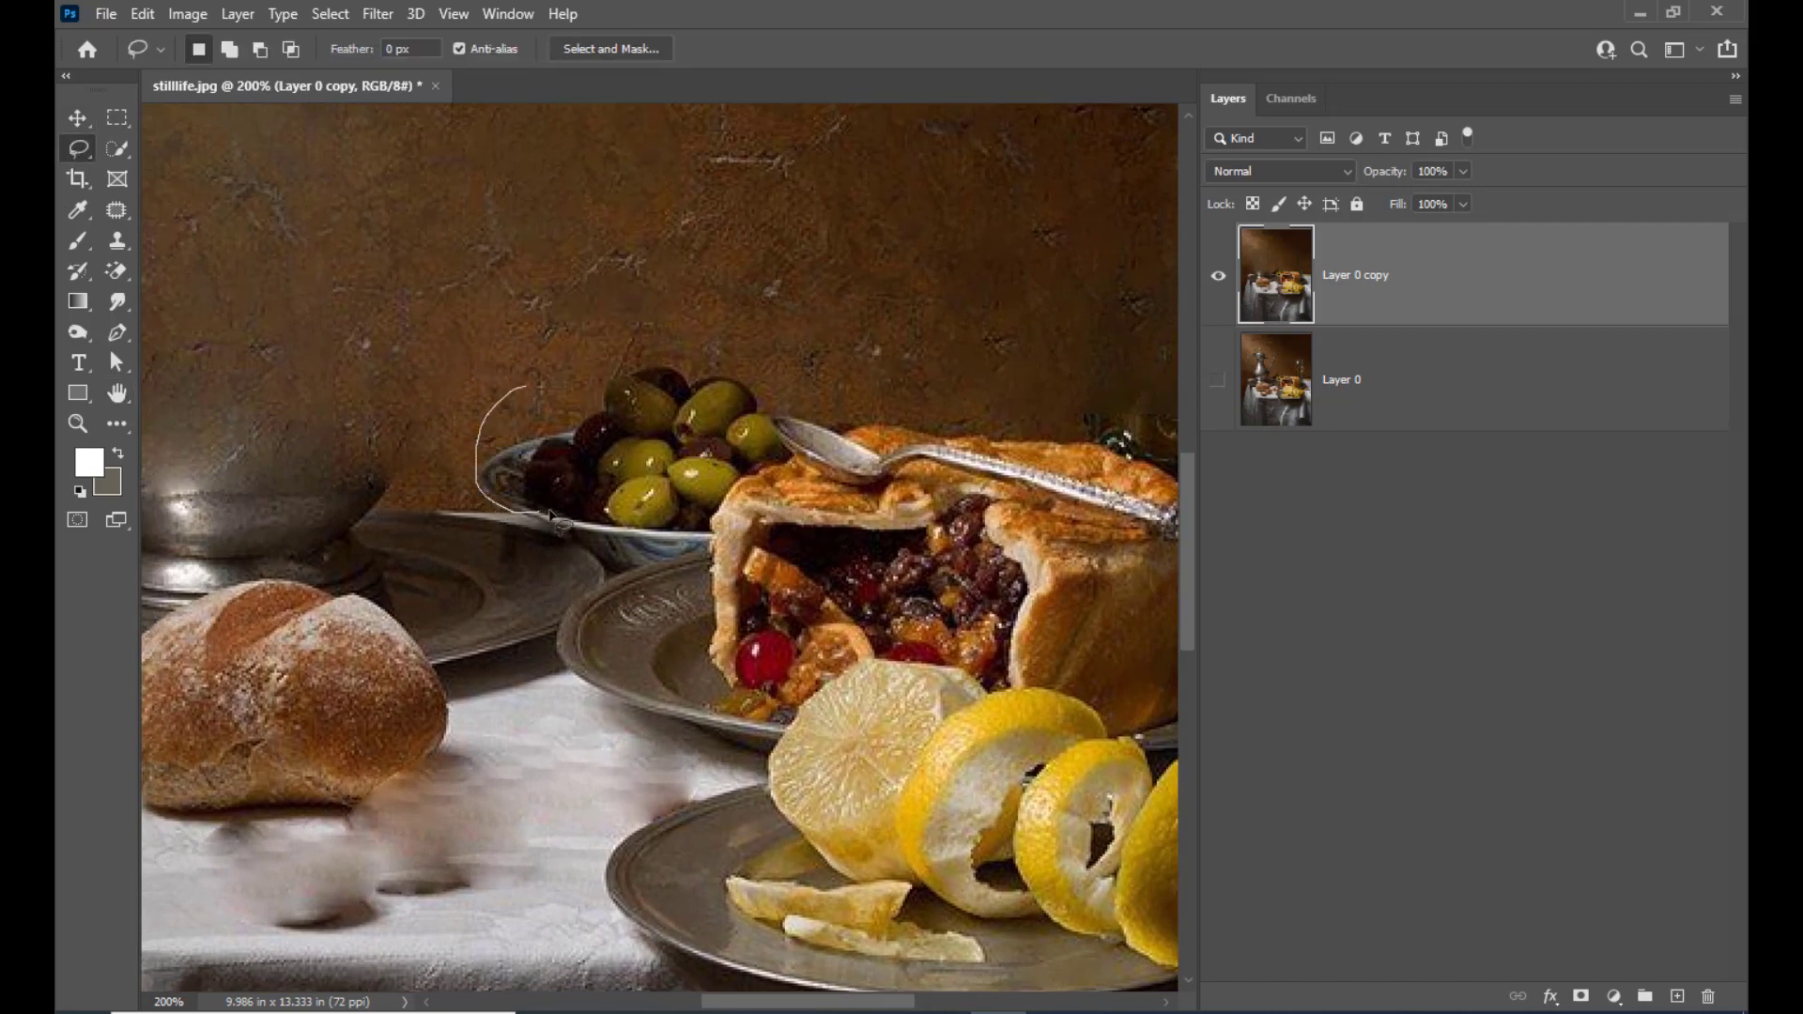
left_click_drag(690, 494, 778, 469)
mouse_move(766, 369)
left_mouse_down()
mouse_move(739, 344)
mouse_move(652, 343)
mouse_move(526, 387)
left_mouse_up()
left_click(117, 208)
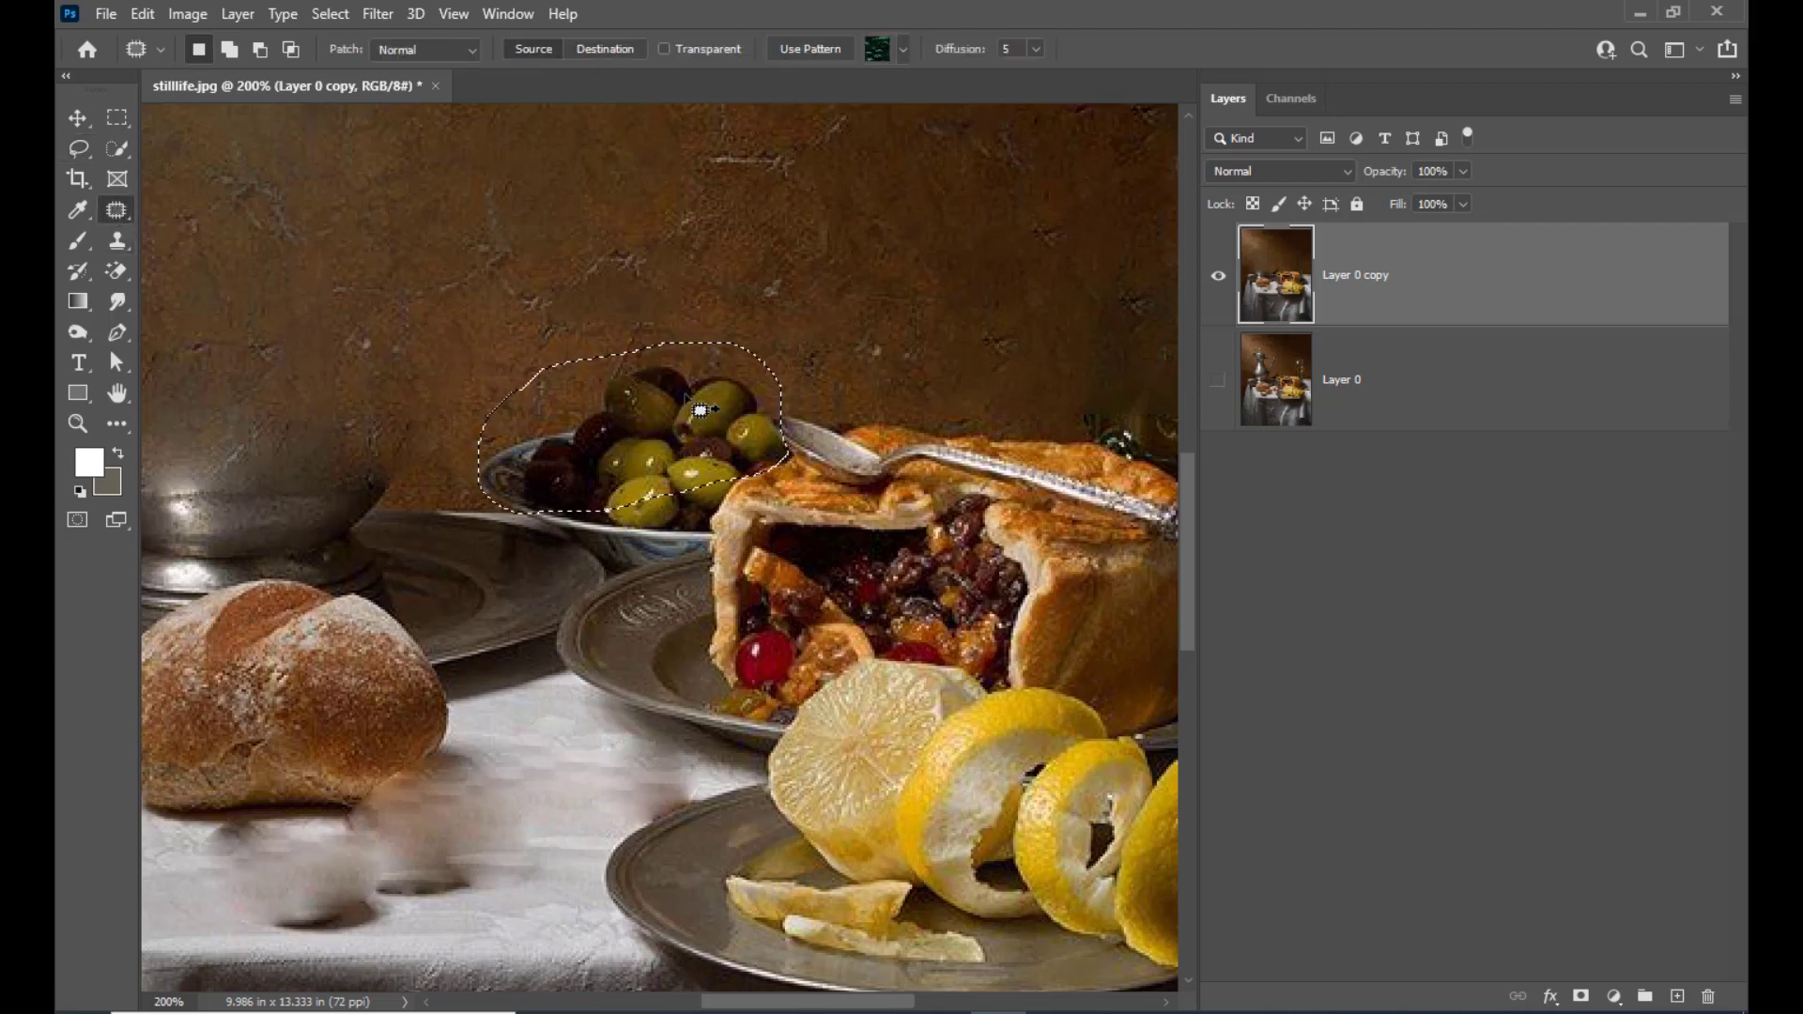
left_click_drag(700, 410, 669, 230)
key("ctrl+d")
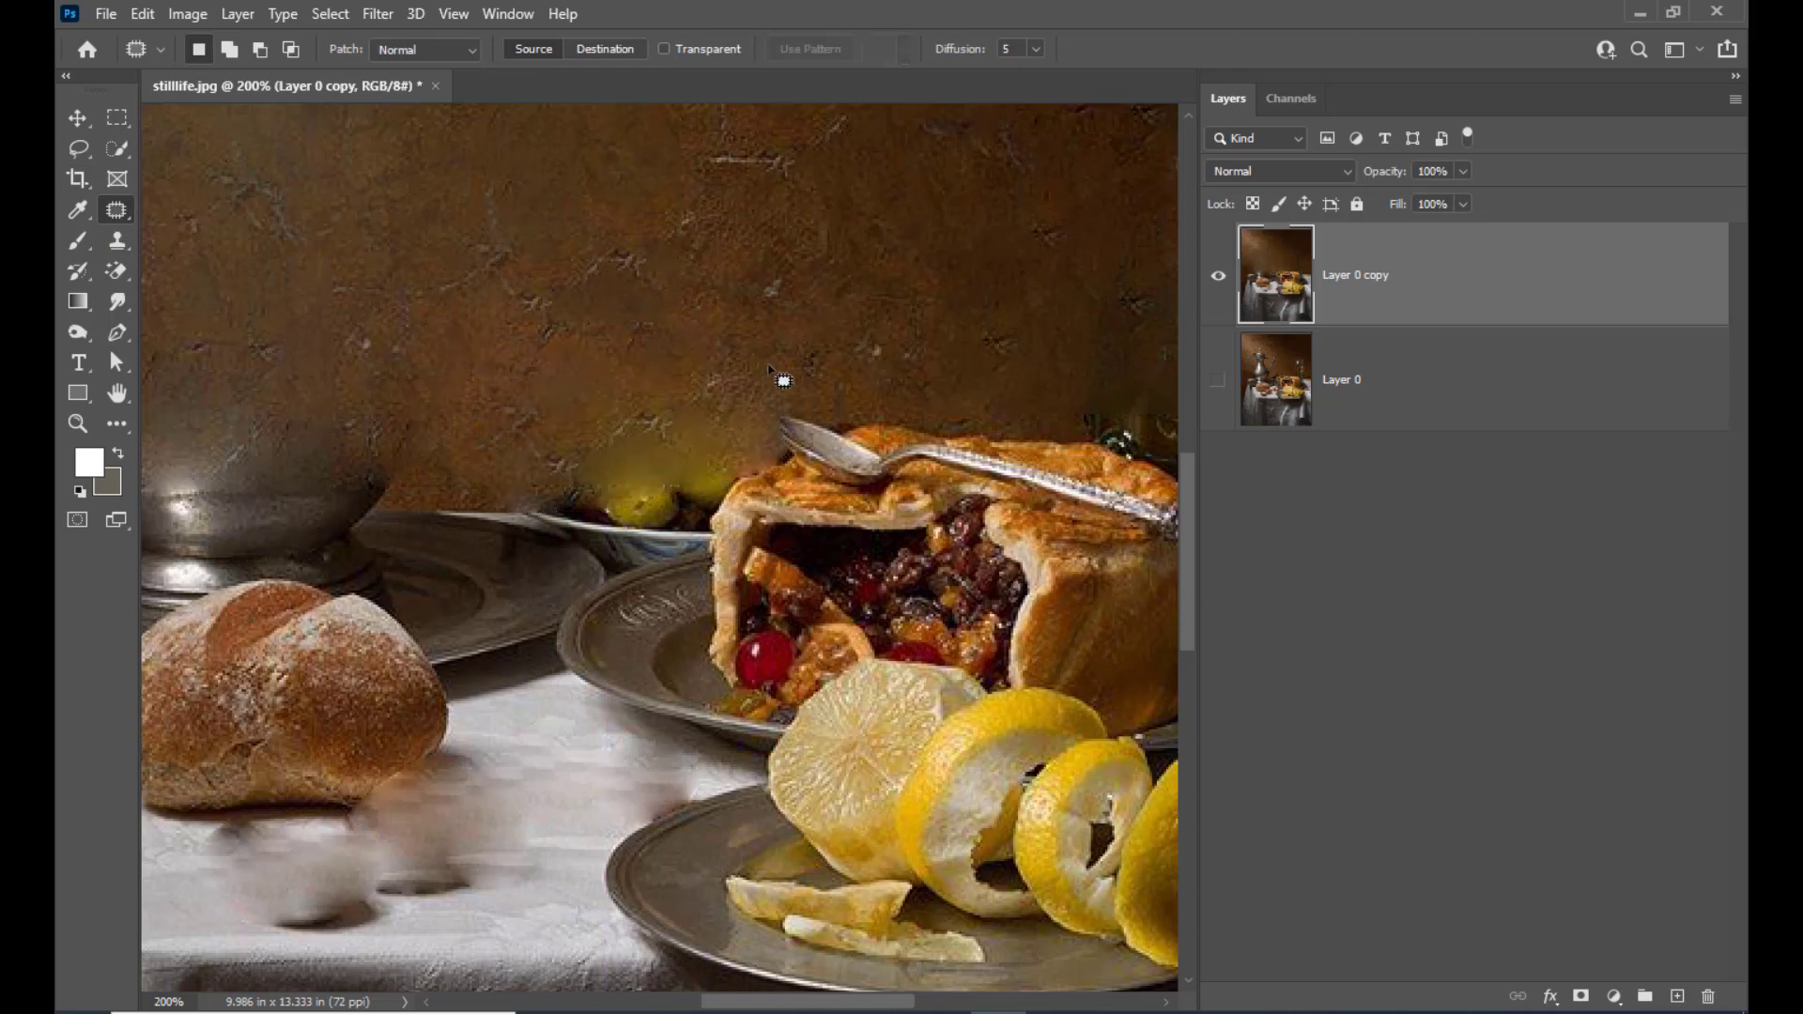
scroll(693, 826, "down", 1)
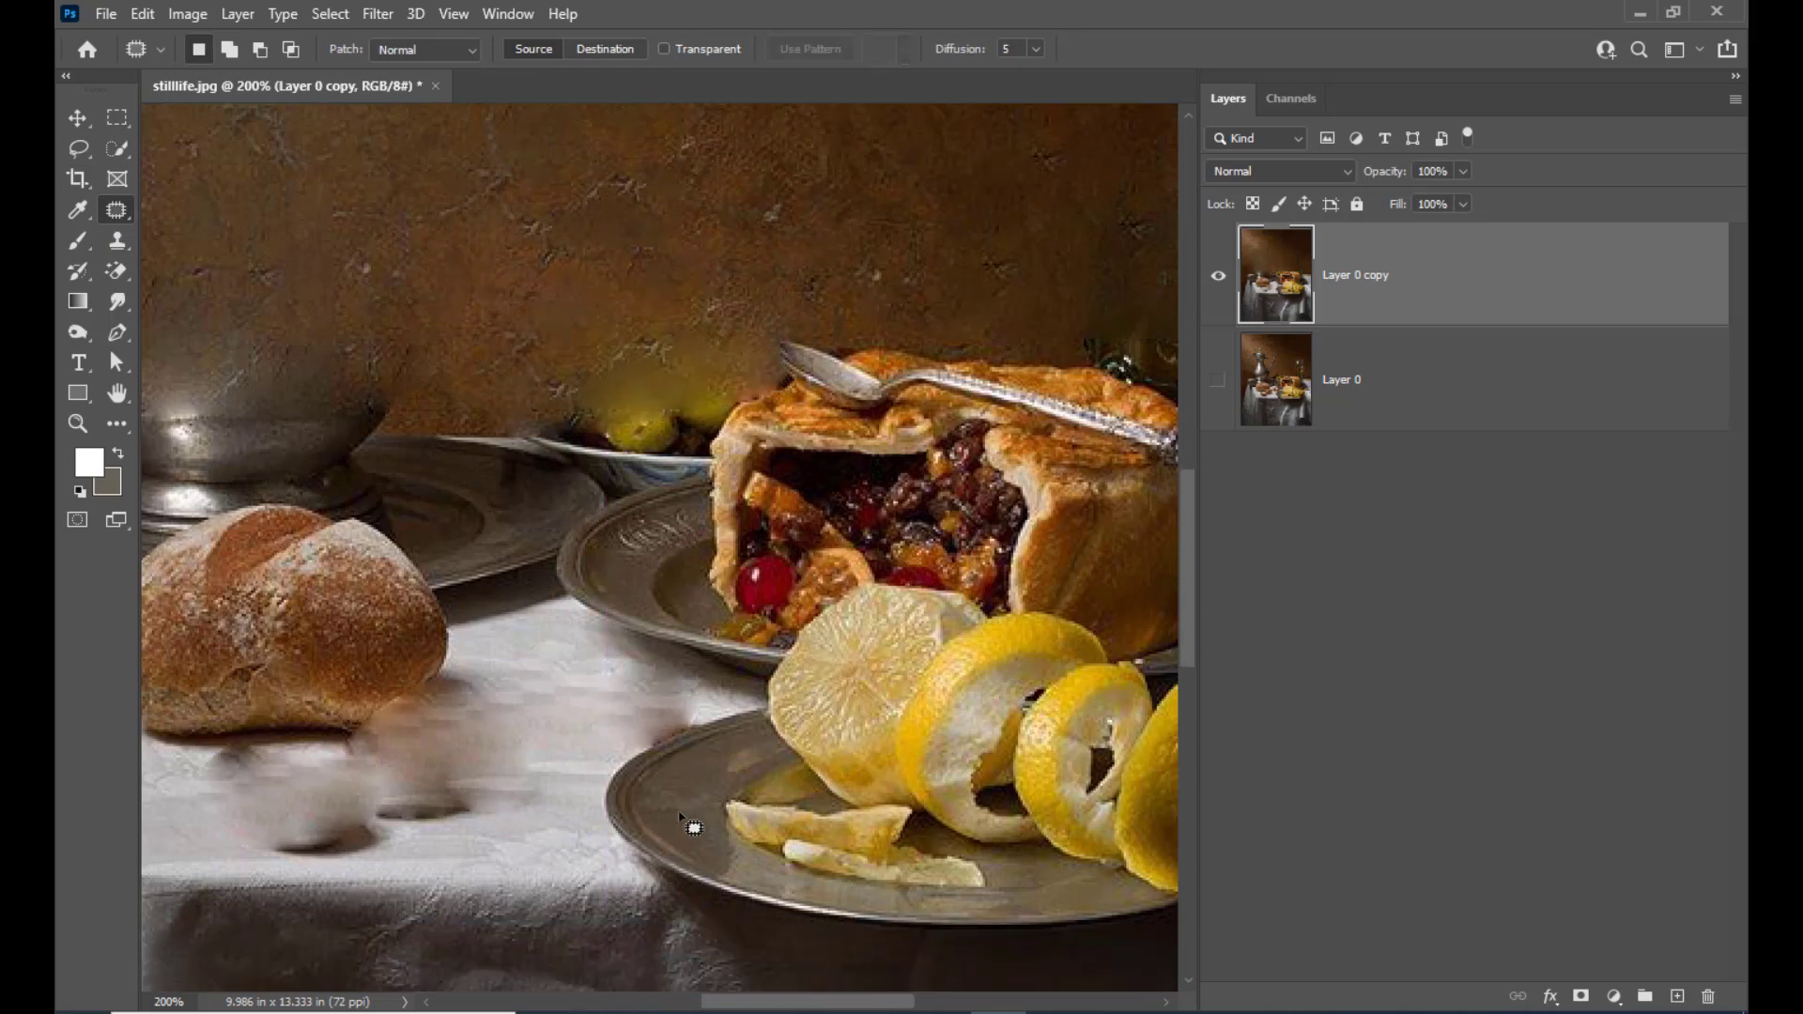
scroll(798, 676, "up", 1)
key("ctrl+minus")
key("ctrl+minus")
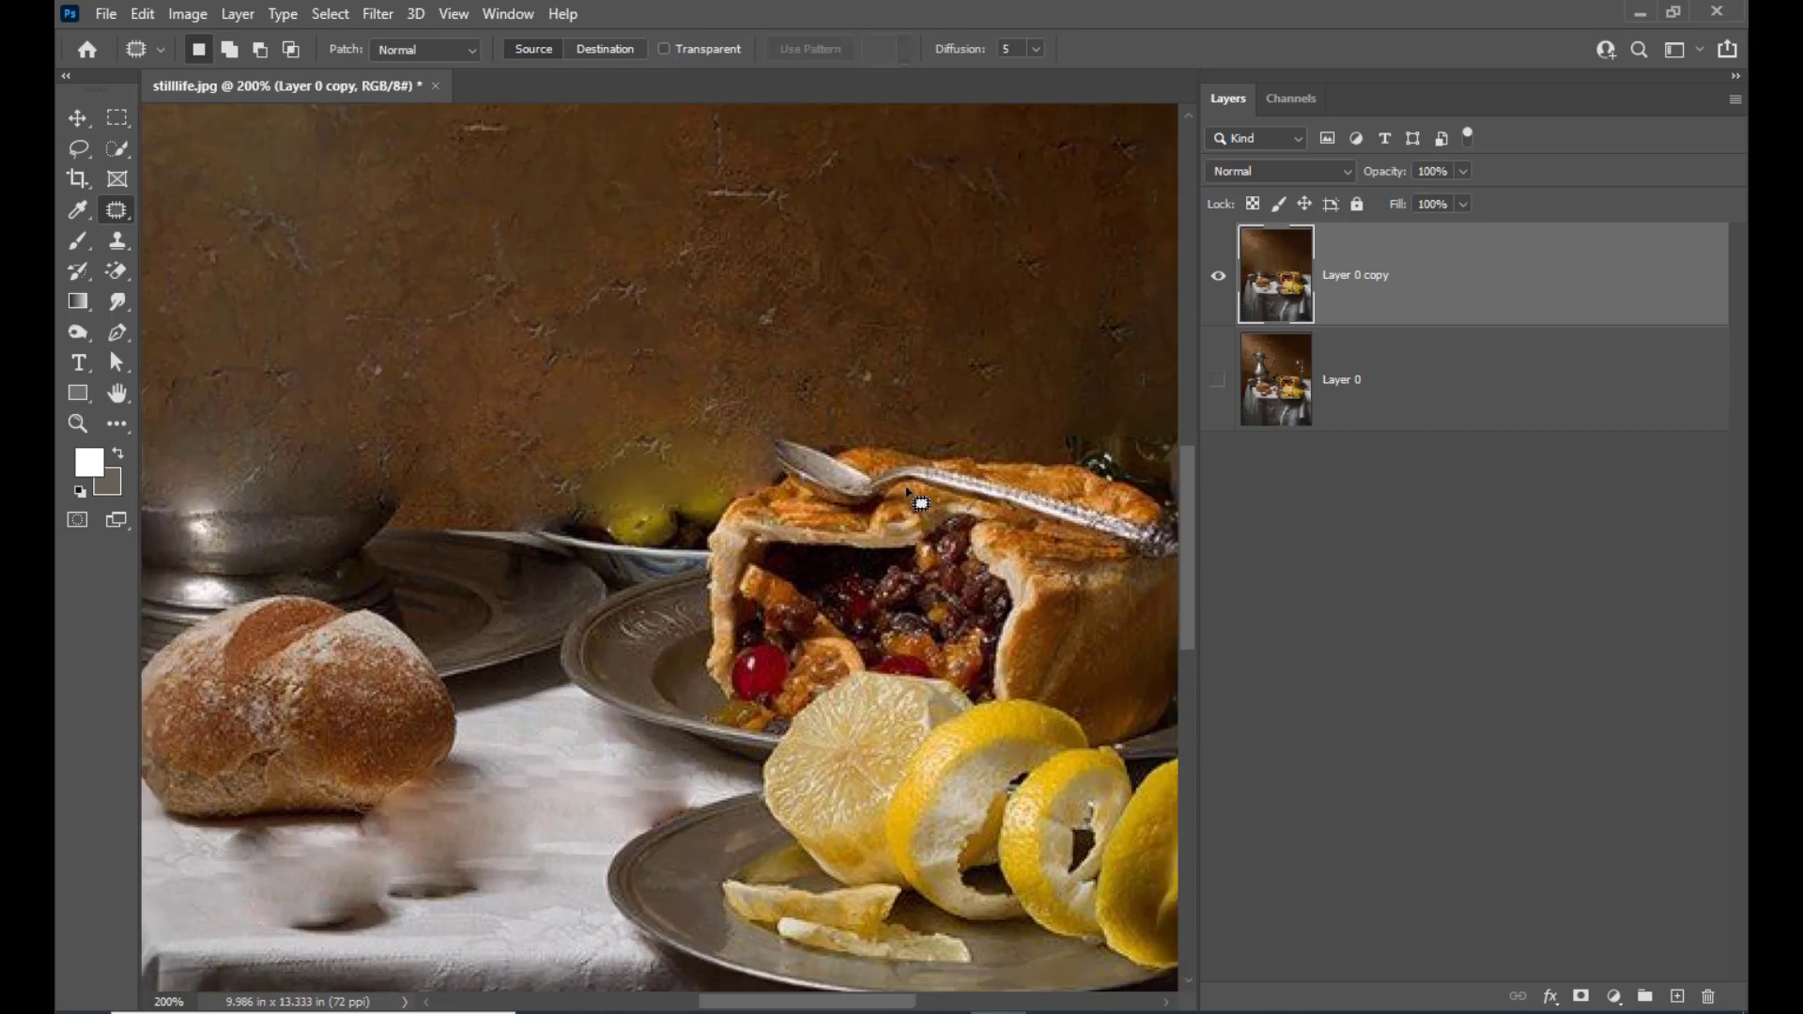
Outline the herb remnants behind the pie, replace them with clean wall texture from above using the Patch Tool, and deselect
key("ctrl+plus")
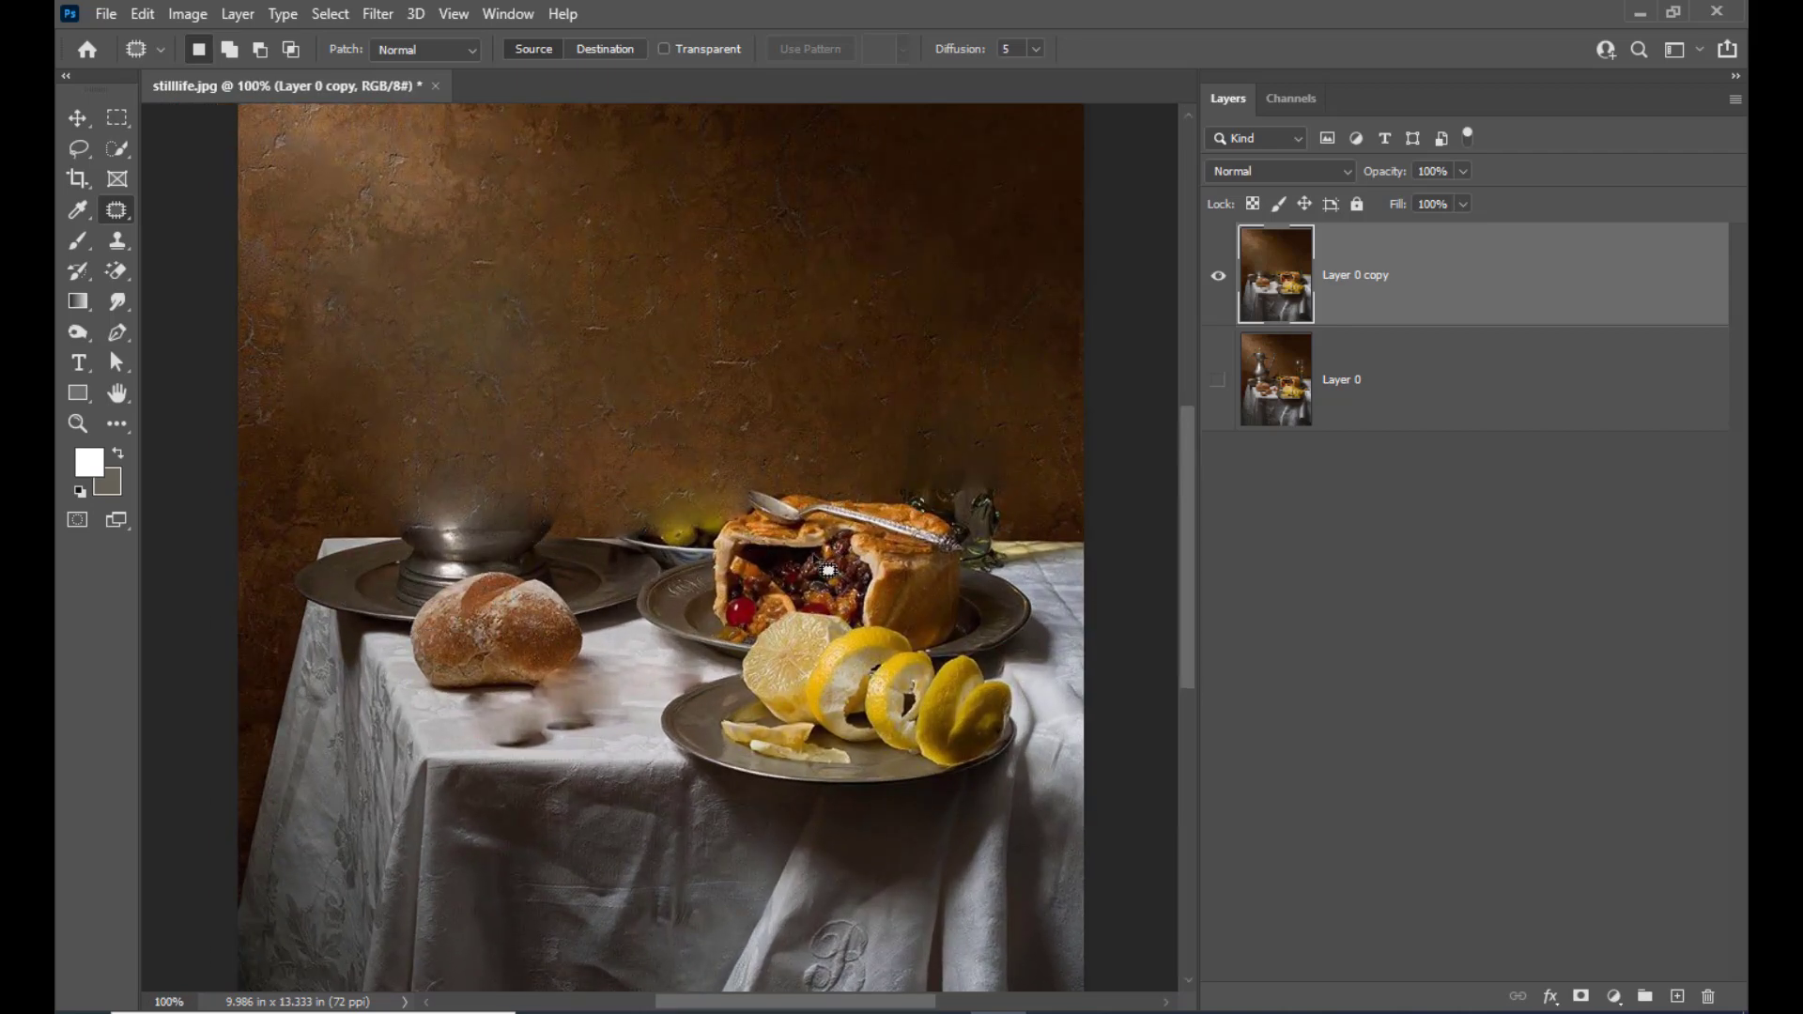
mouse_move(992, 465)
left_mouse_down()
mouse_move(922, 464)
mouse_move(912, 491)
mouse_move(1003, 549)
mouse_move(1024, 526)
mouse_move(1019, 479)
left_mouse_up()
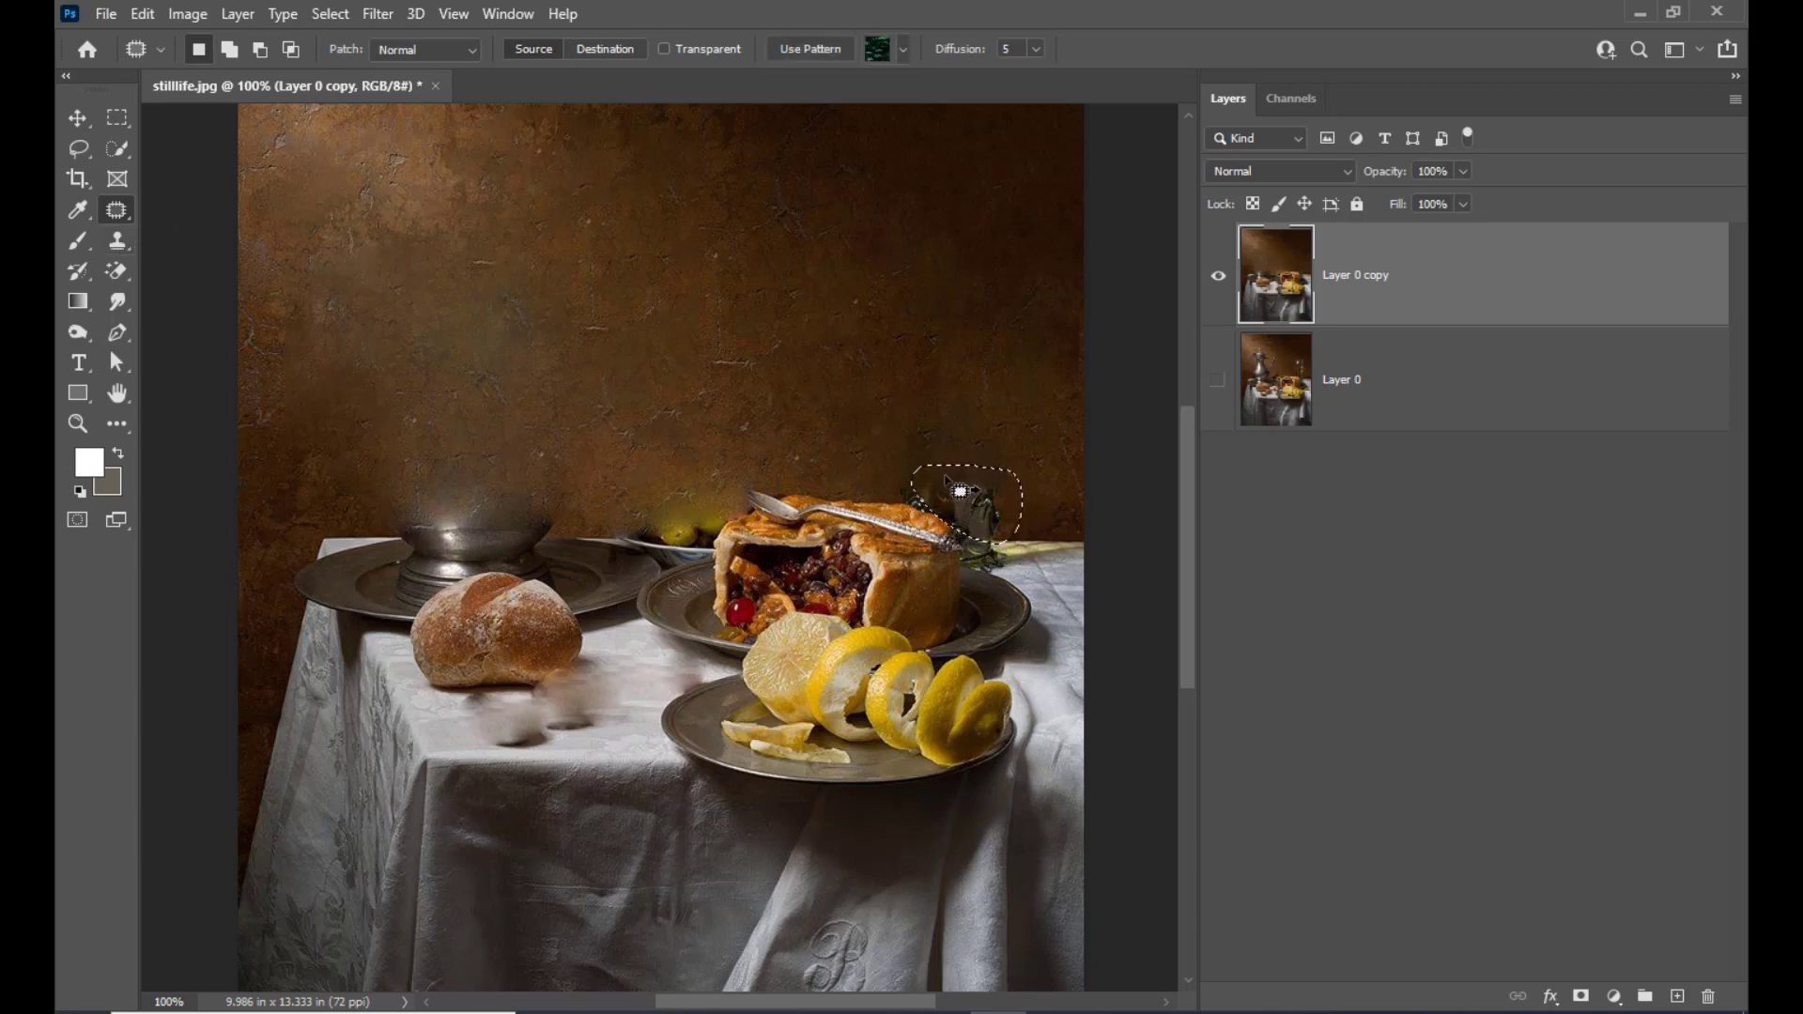
right_click(115, 218)
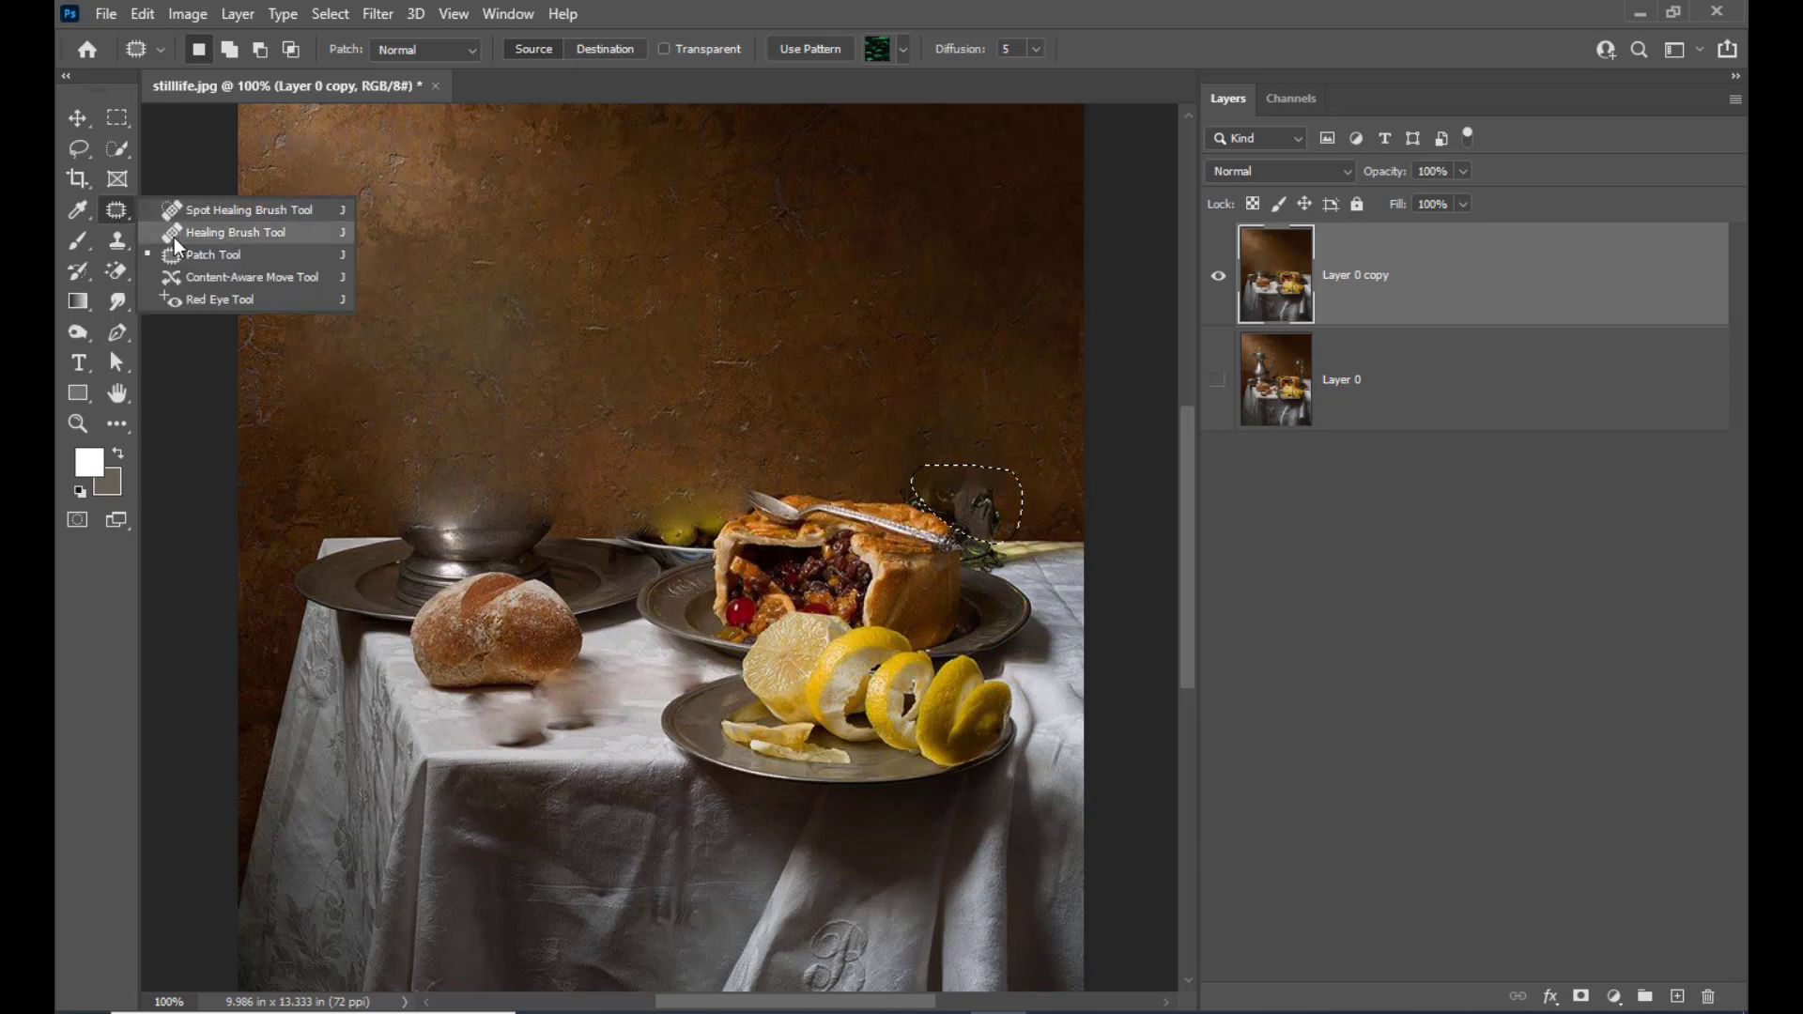
left_click(176, 255)
left_click_drag(995, 514, 1028, 432)
key("ctrl+d")
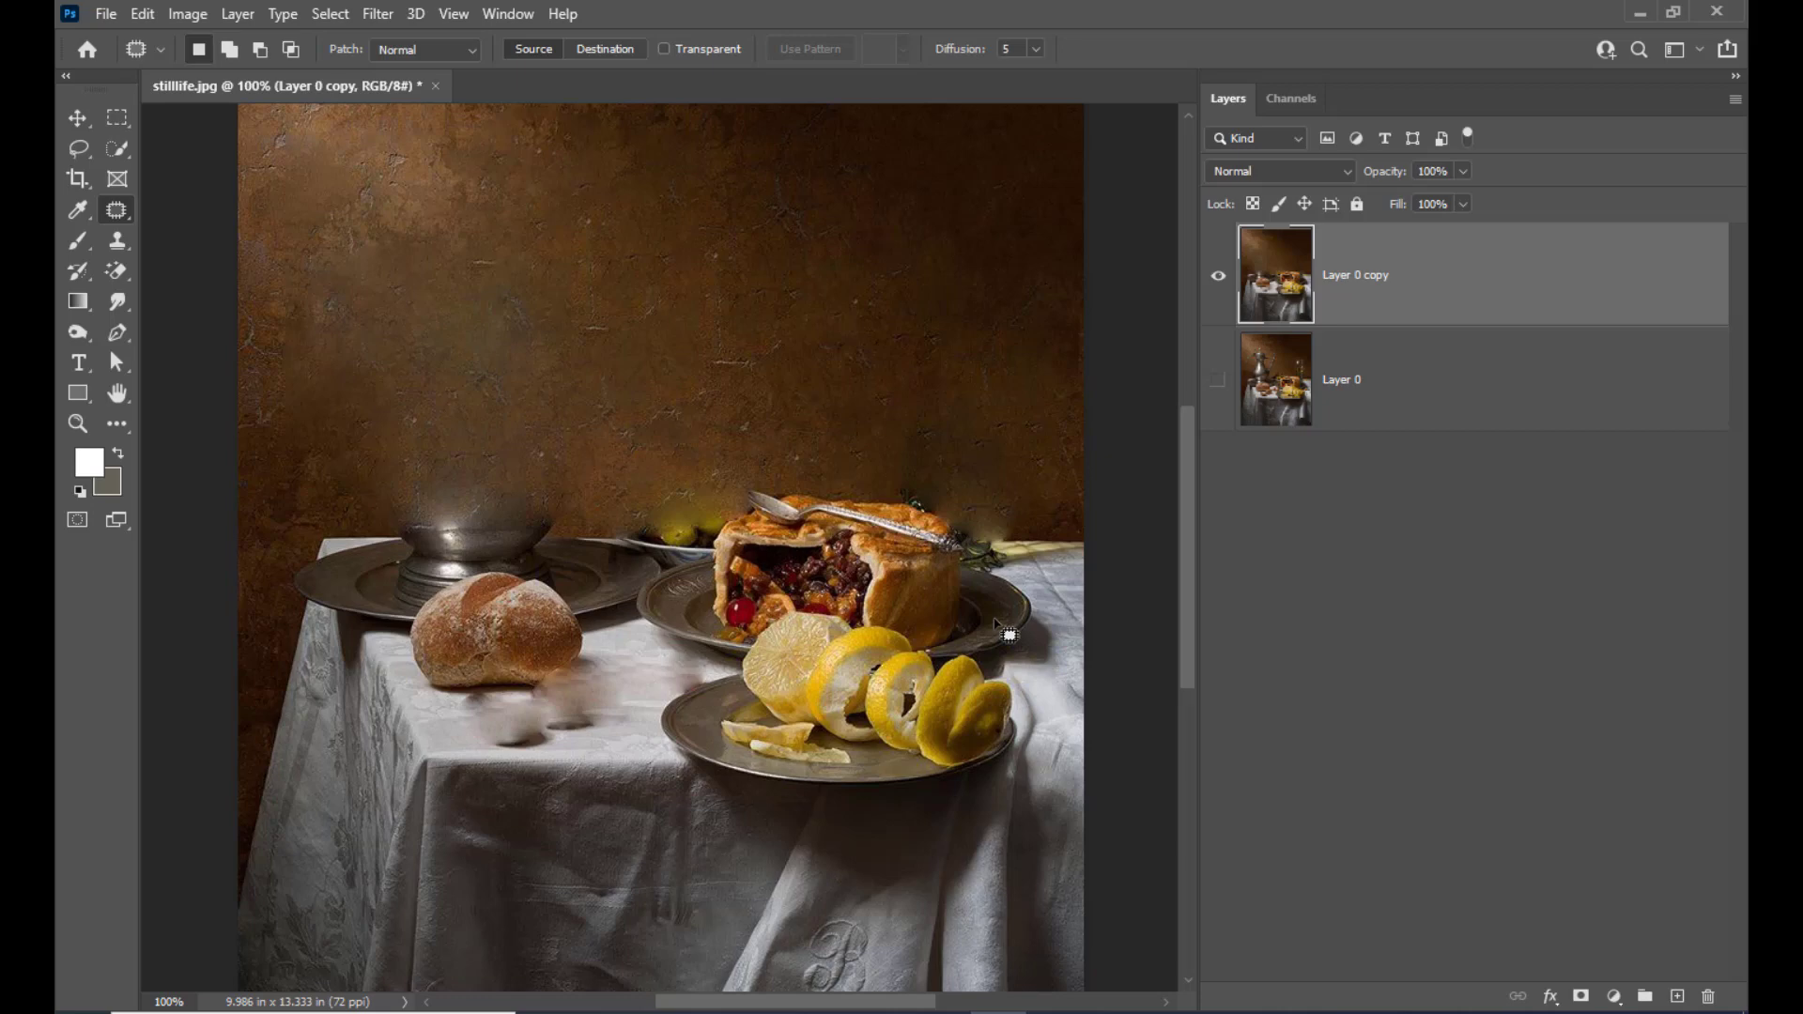
Add a new layer above Layer 0 copy and set the Pen Tool to Shape mode with a red fill, ff0000
key("v")
scroll(942, 383, "down", 3)
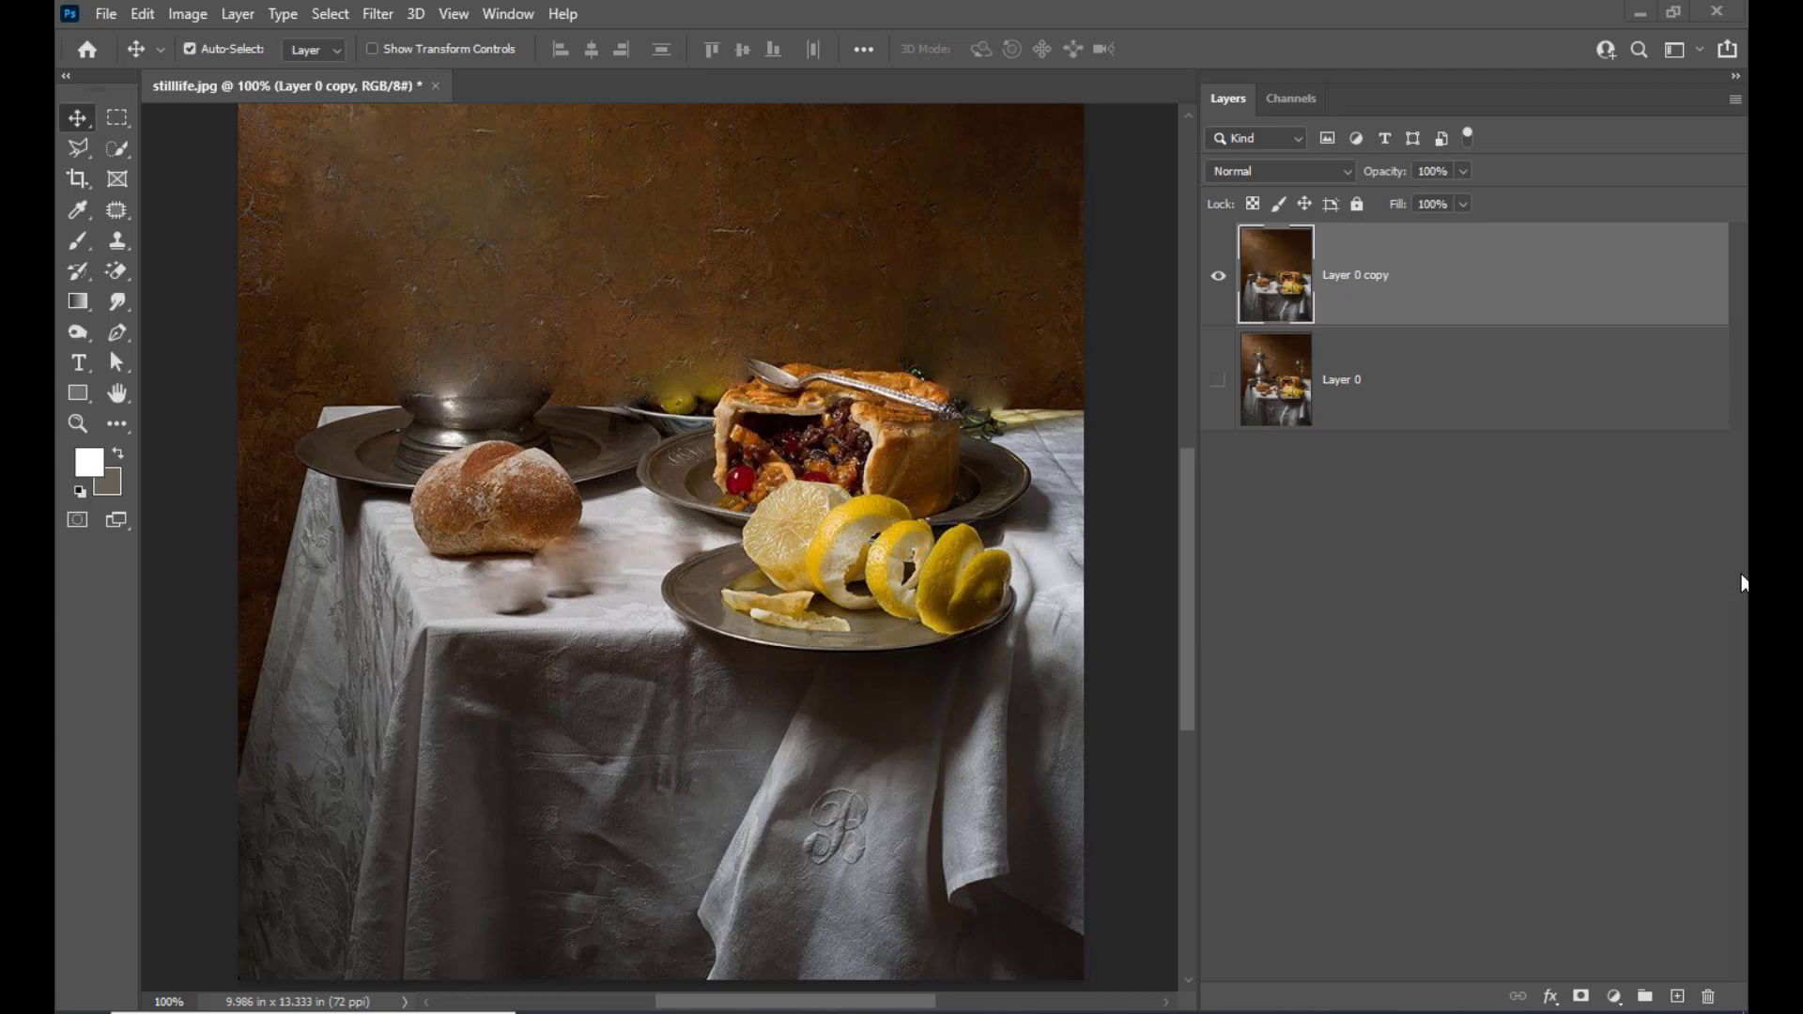
left_click(119, 338)
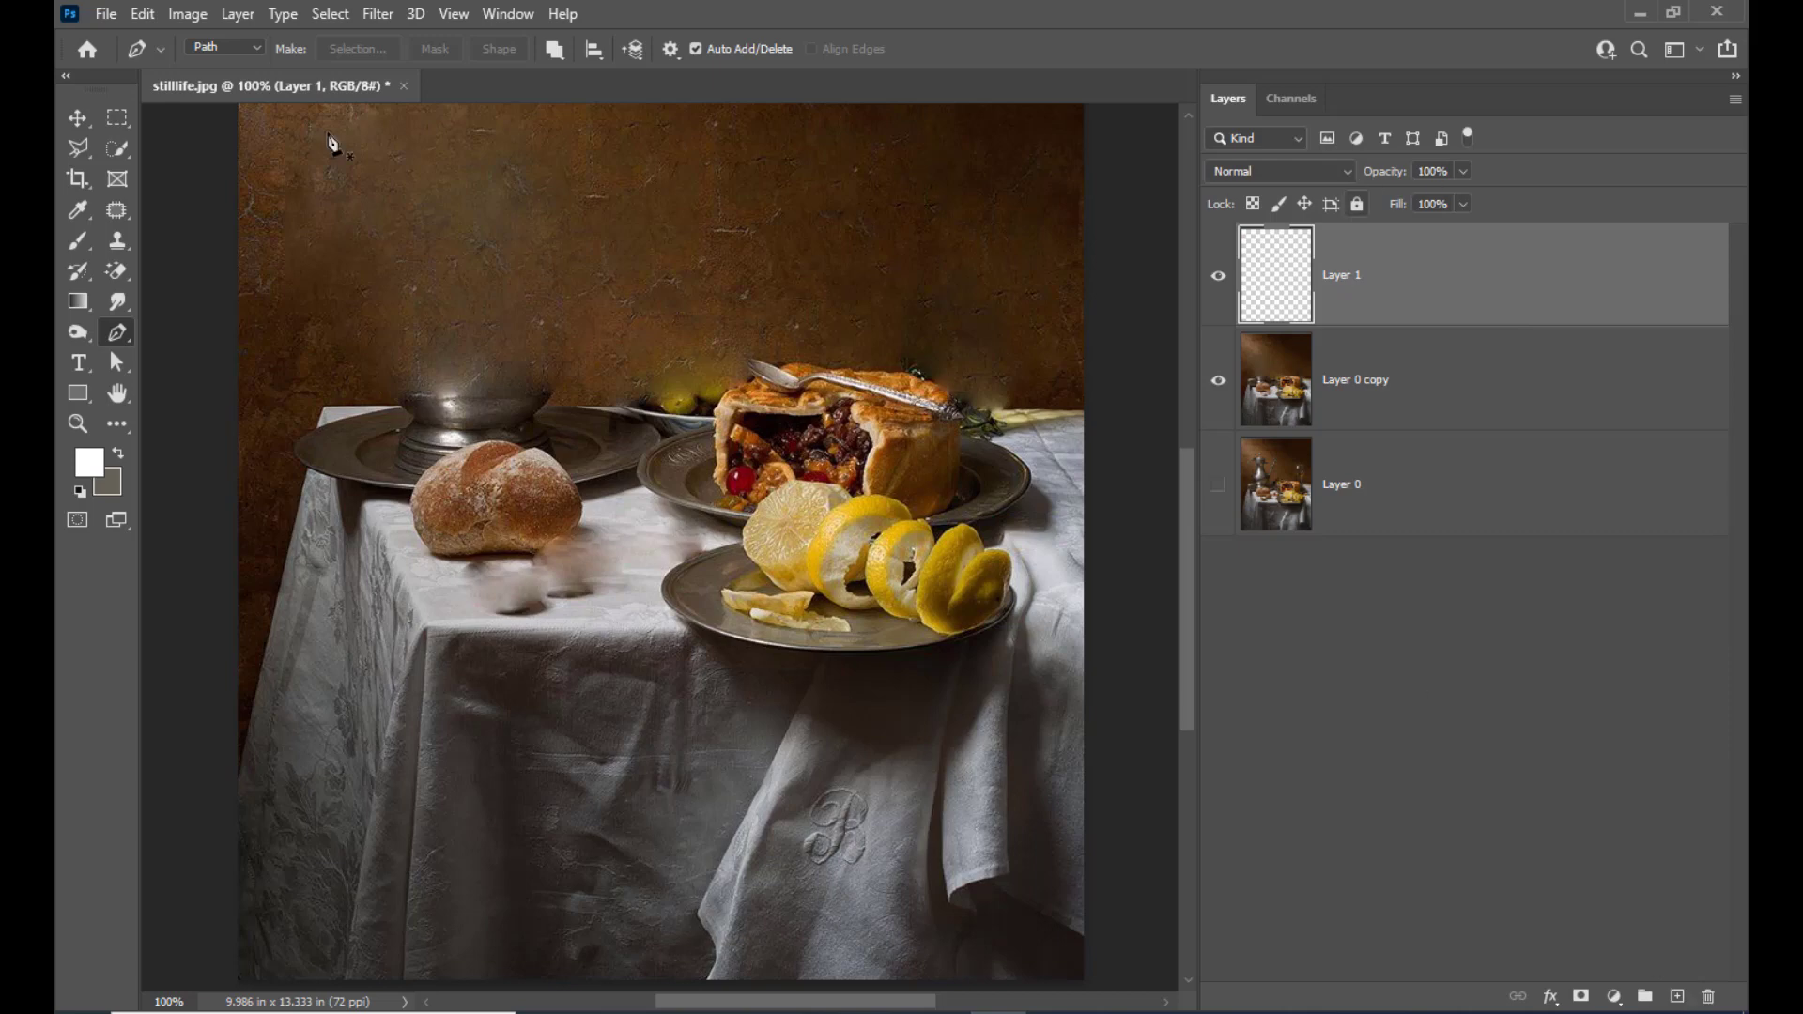
left_click(229, 46)
left_click(229, 66)
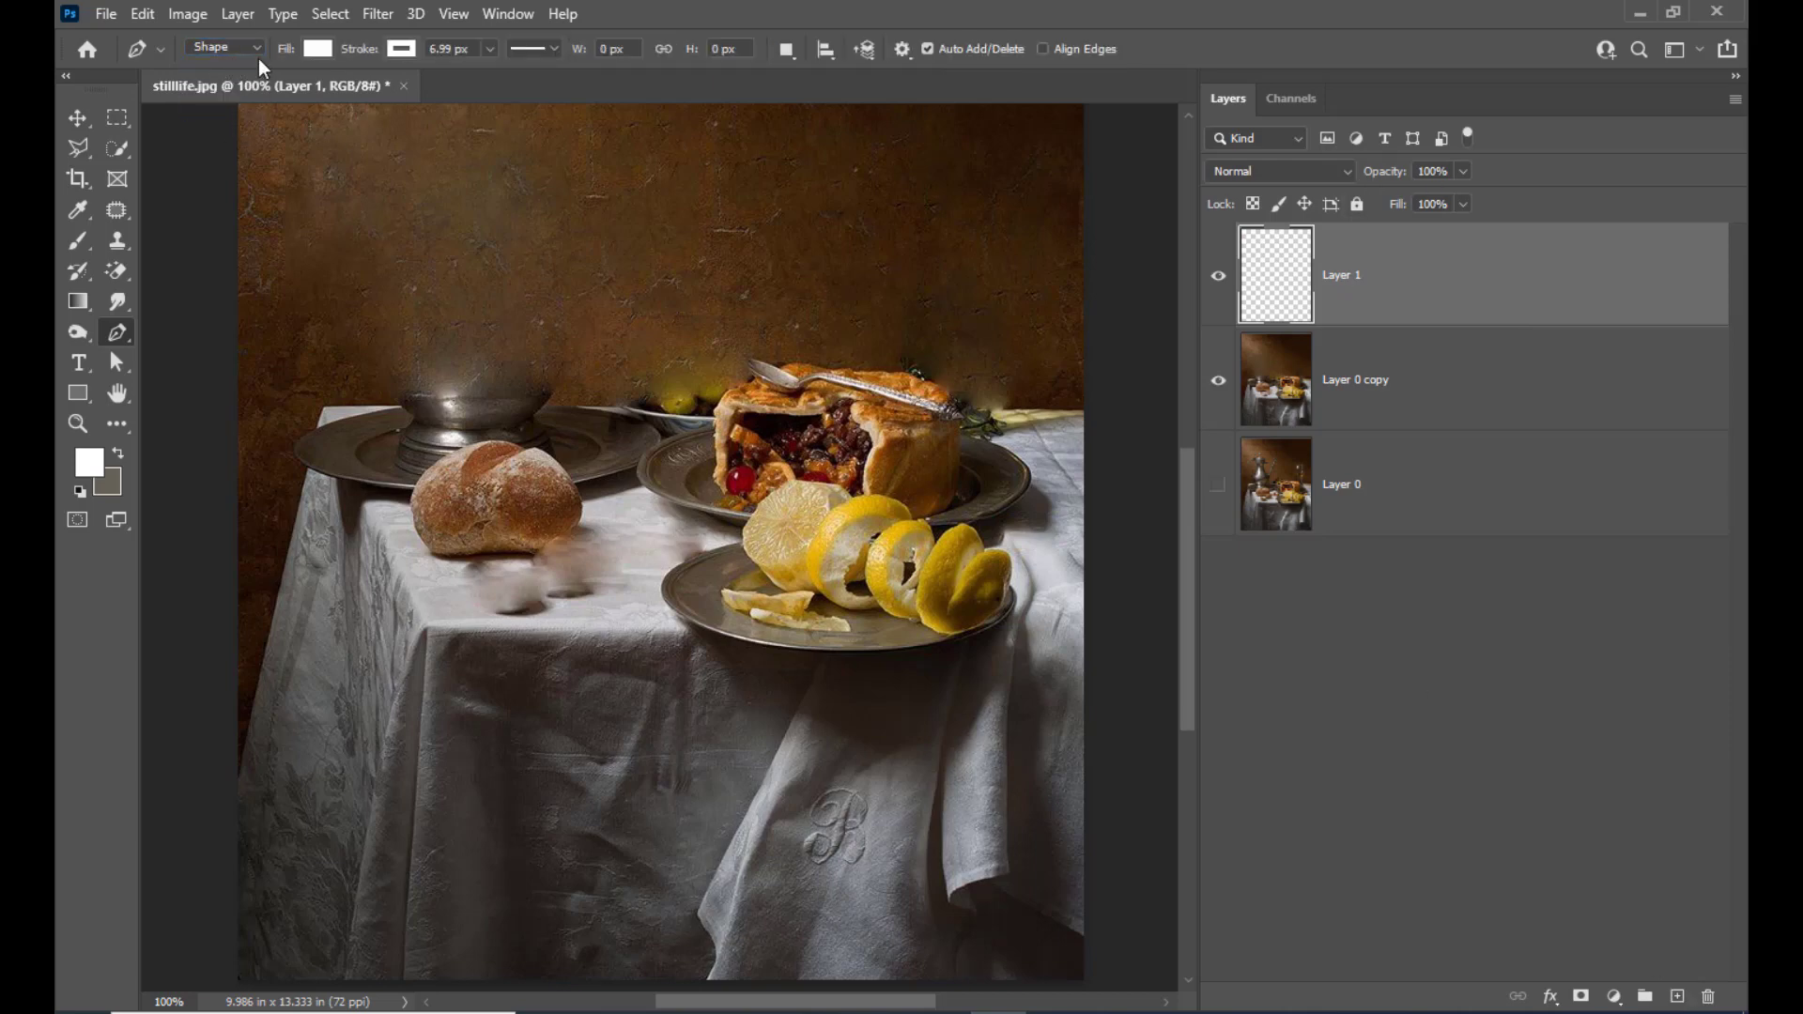
left_click(320, 49)
left_click(462, 94)
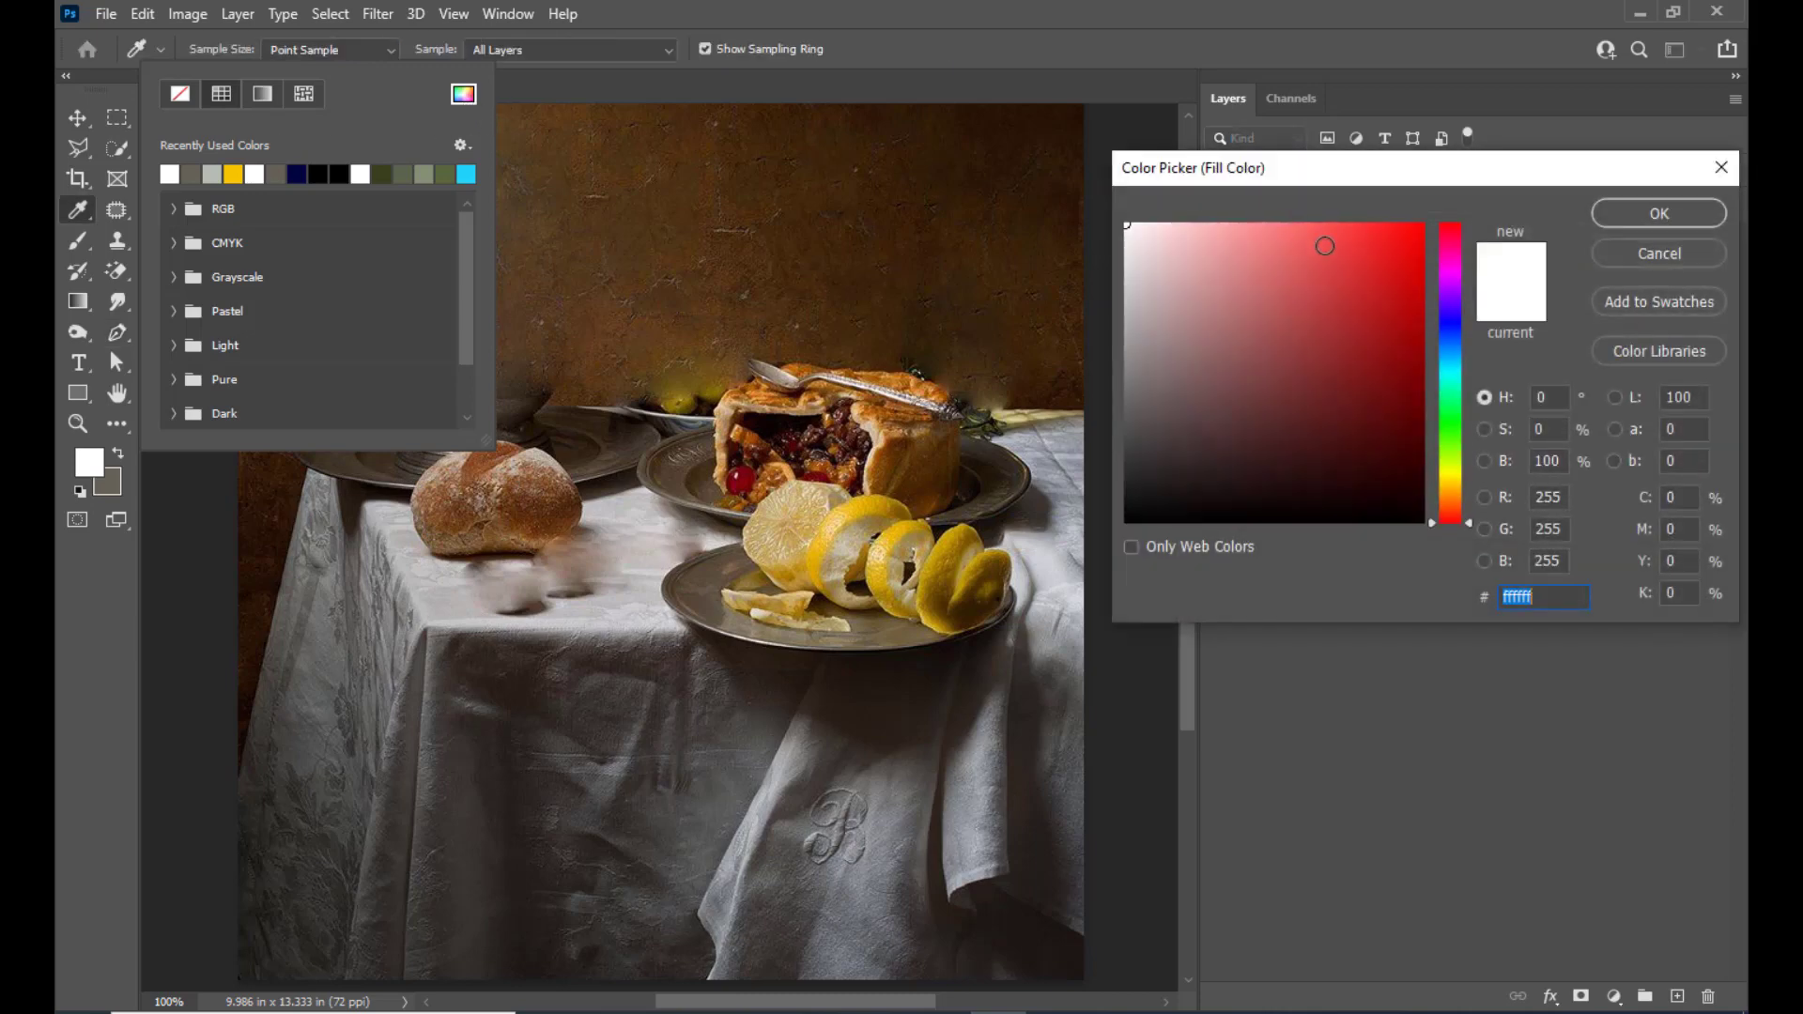
type("ff0000")
left_click(1620, 216)
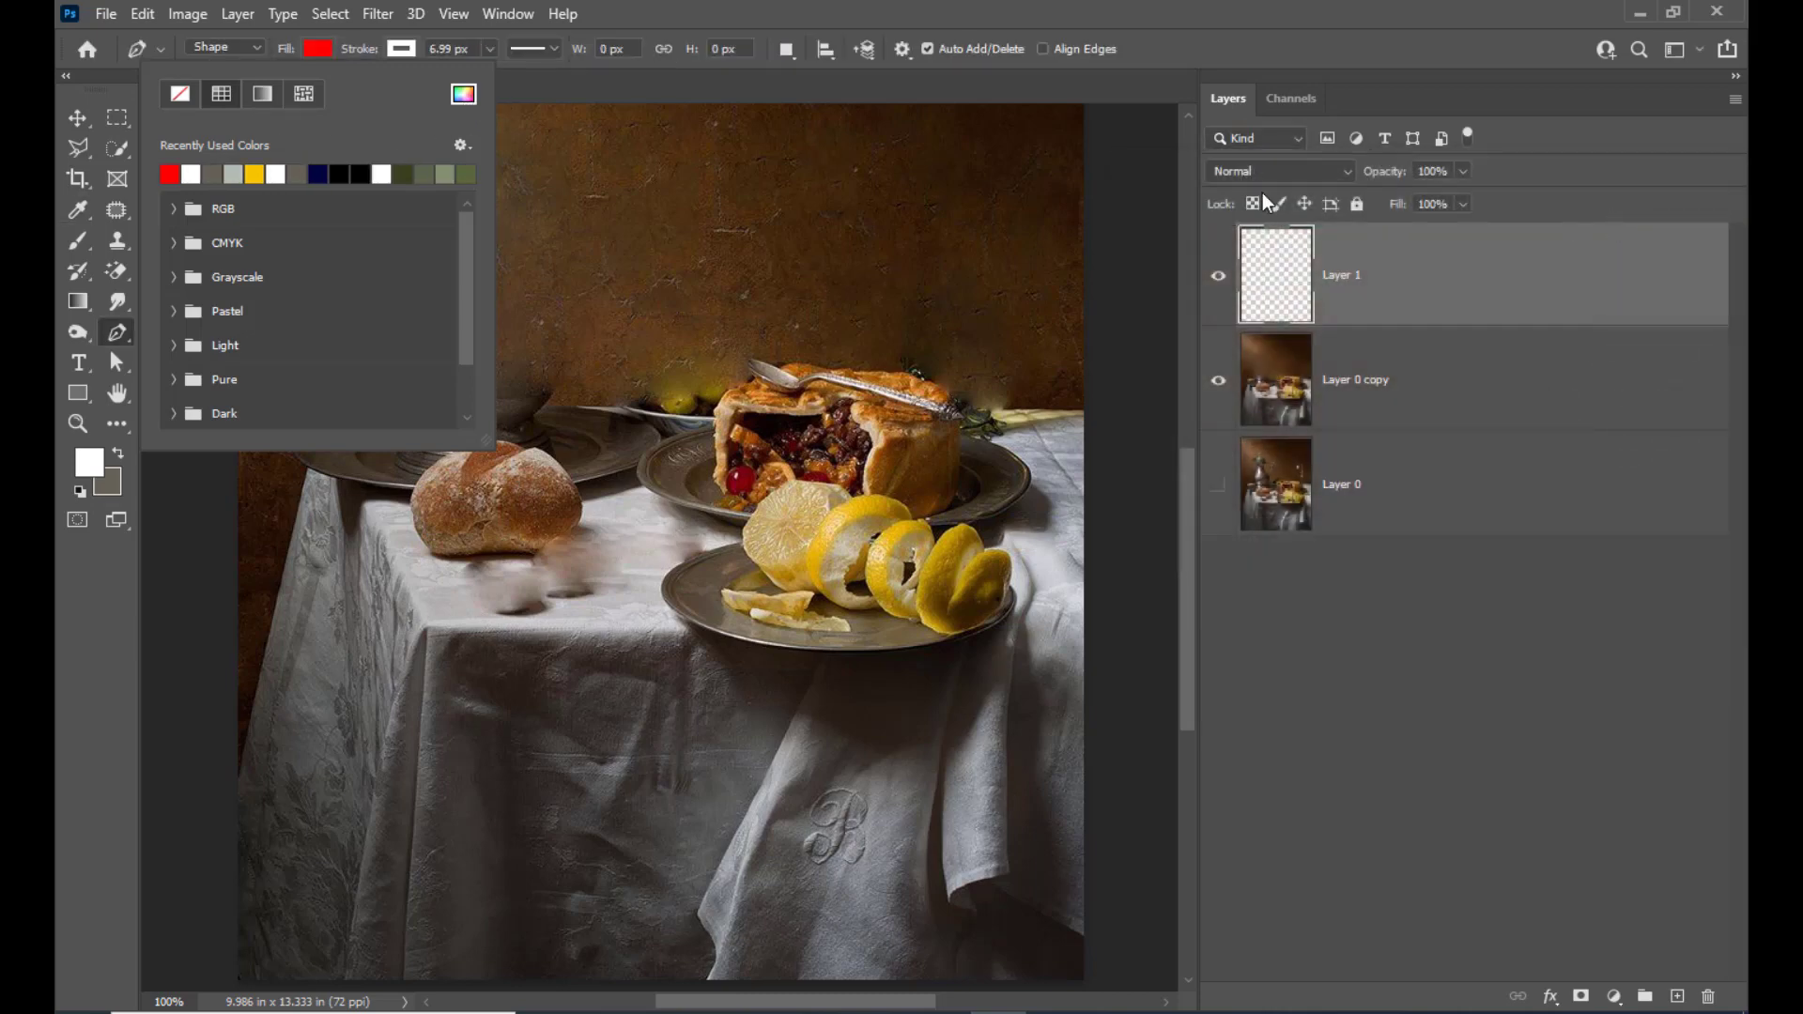
left_click(838, 14)
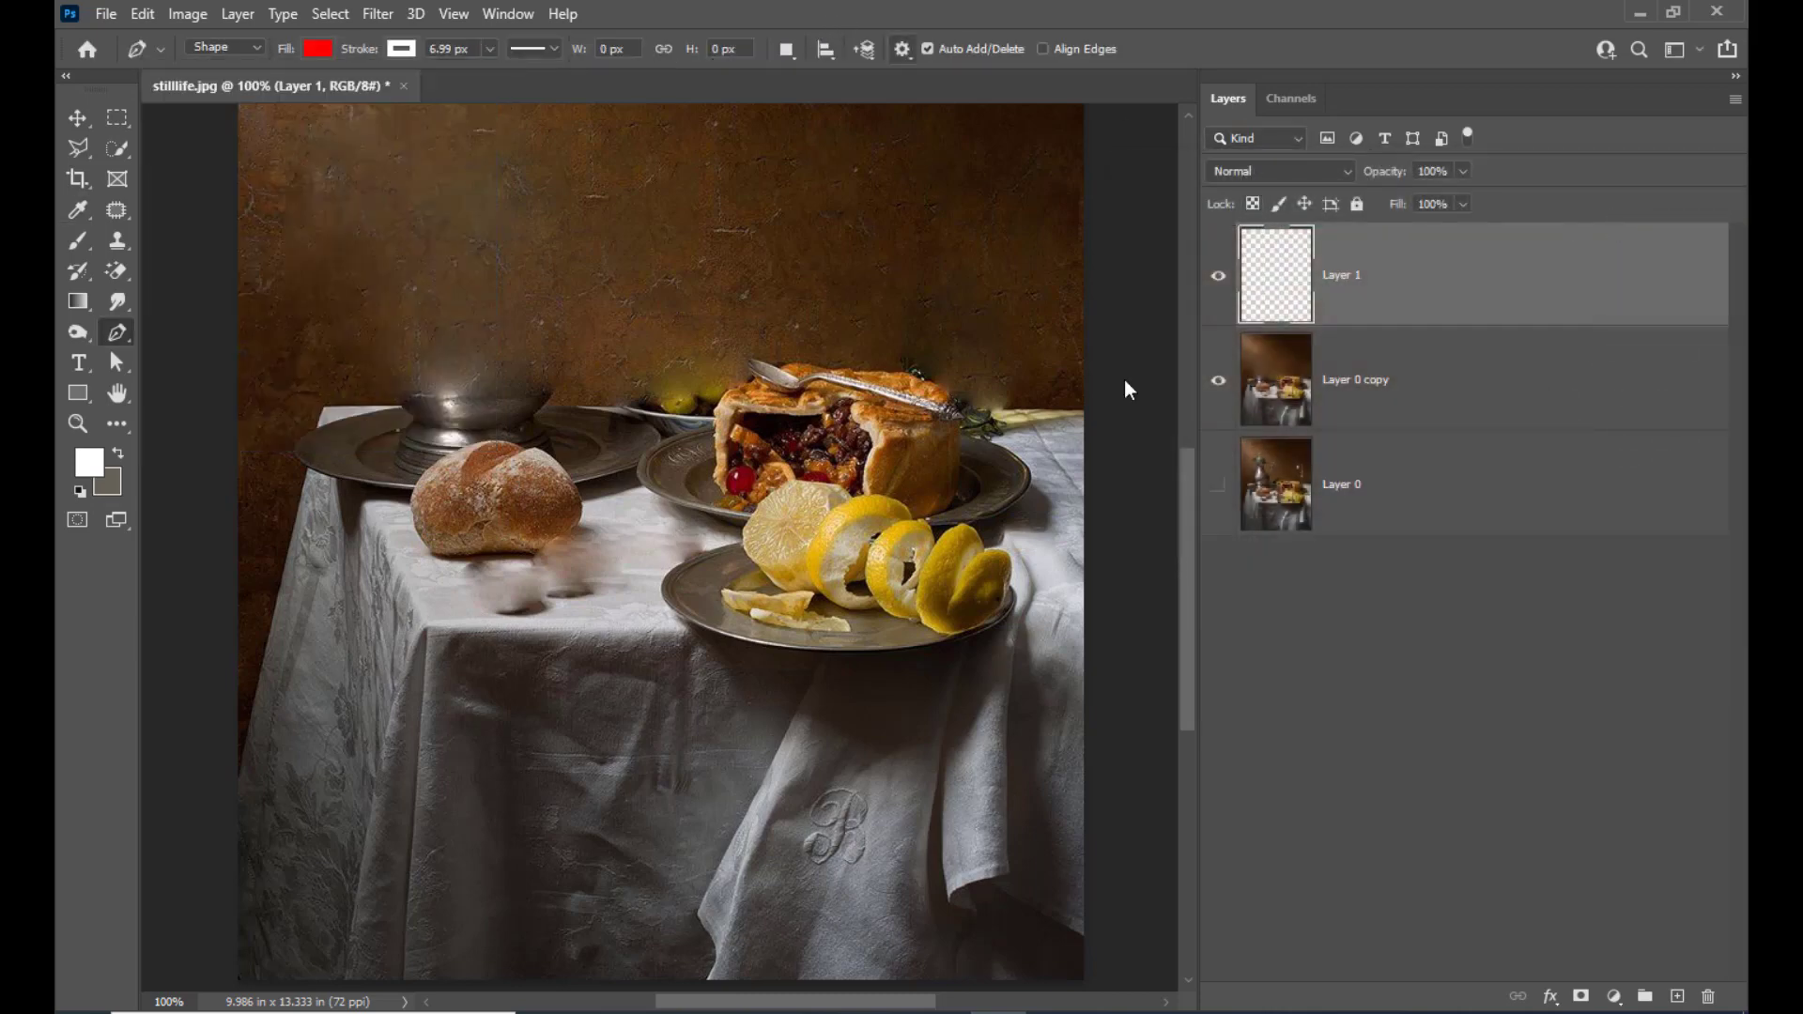
Draw a closed four-cornered shape about 644 by 184 px over the tabletop and set its stroke to none
left_click(324, 410)
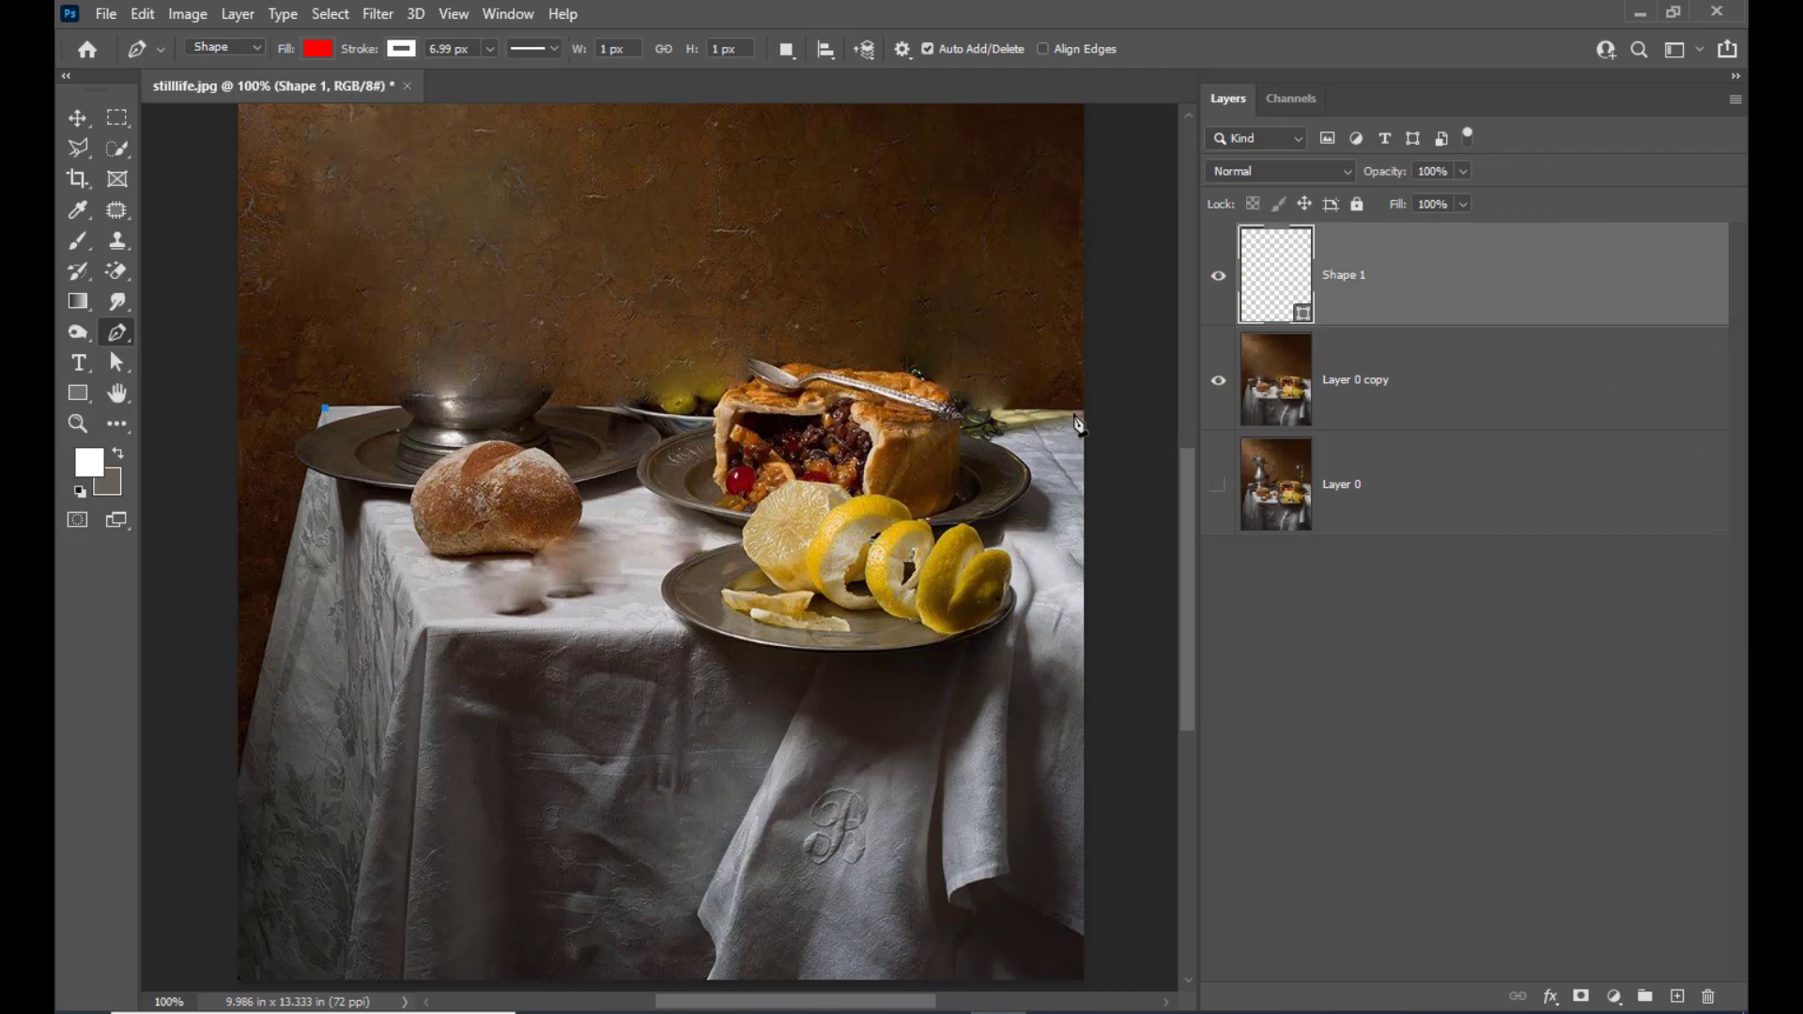
left_click(1083, 411)
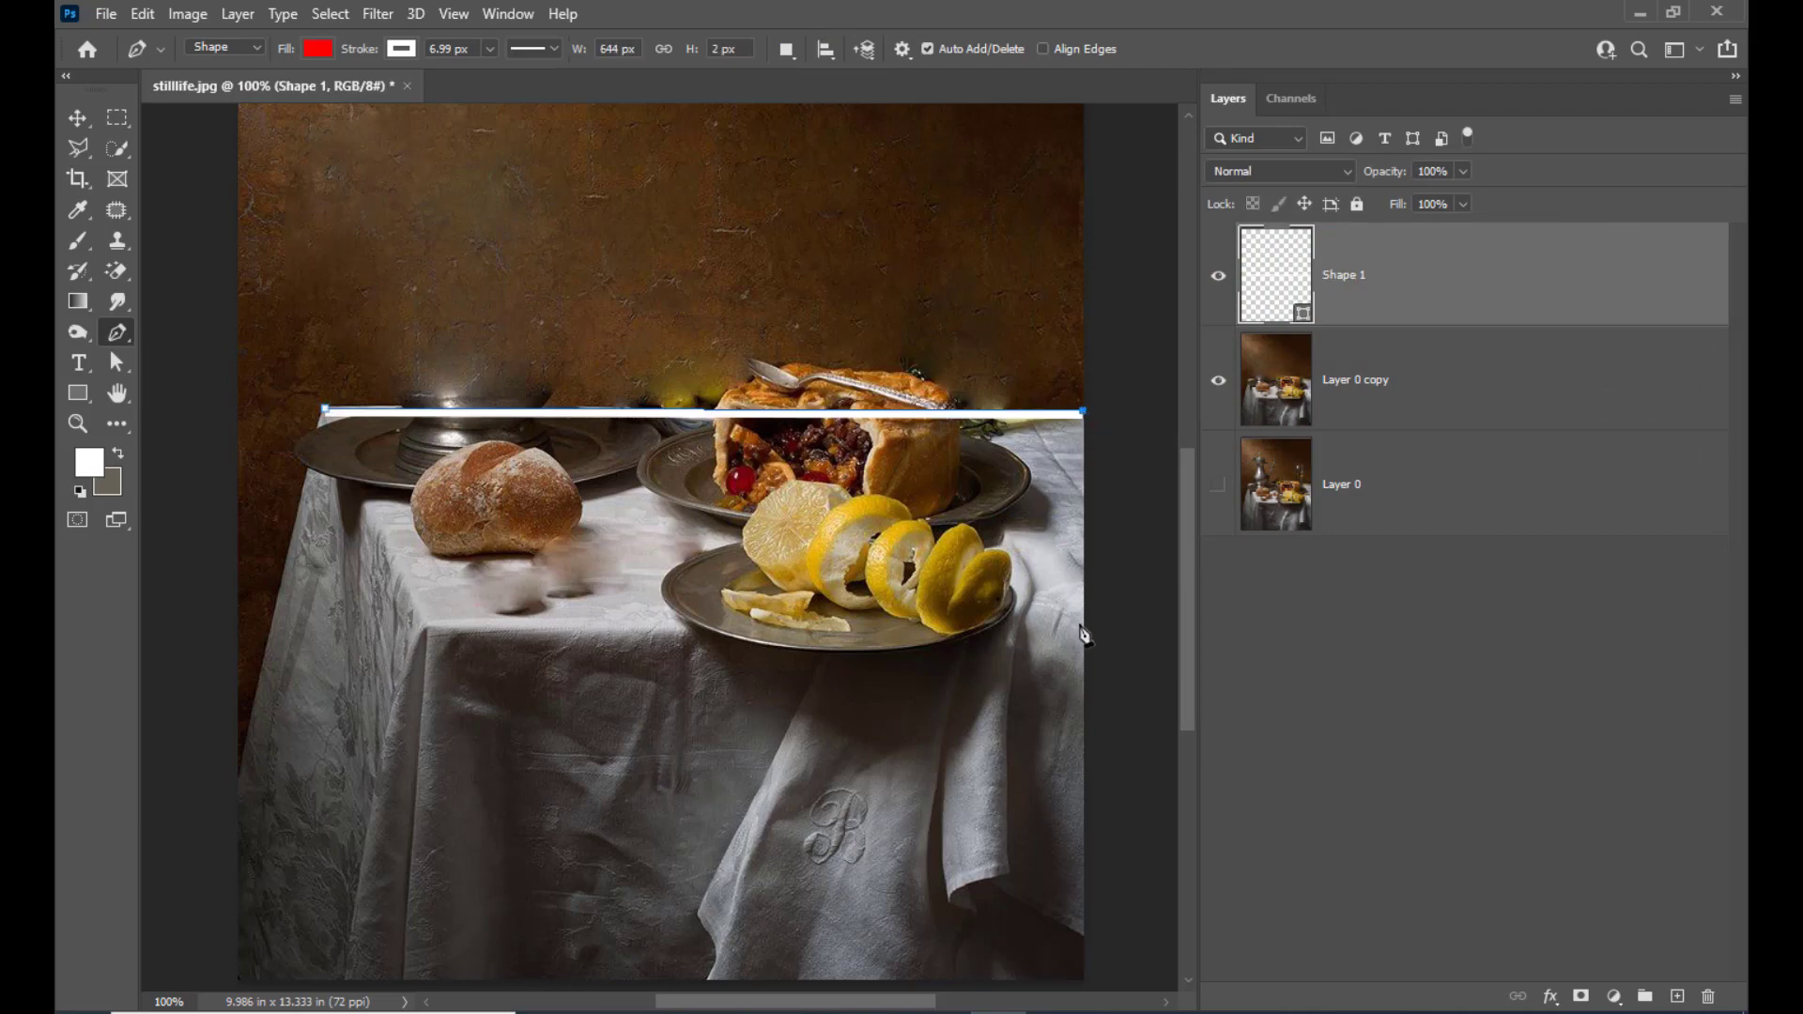
left_click(1083, 607)
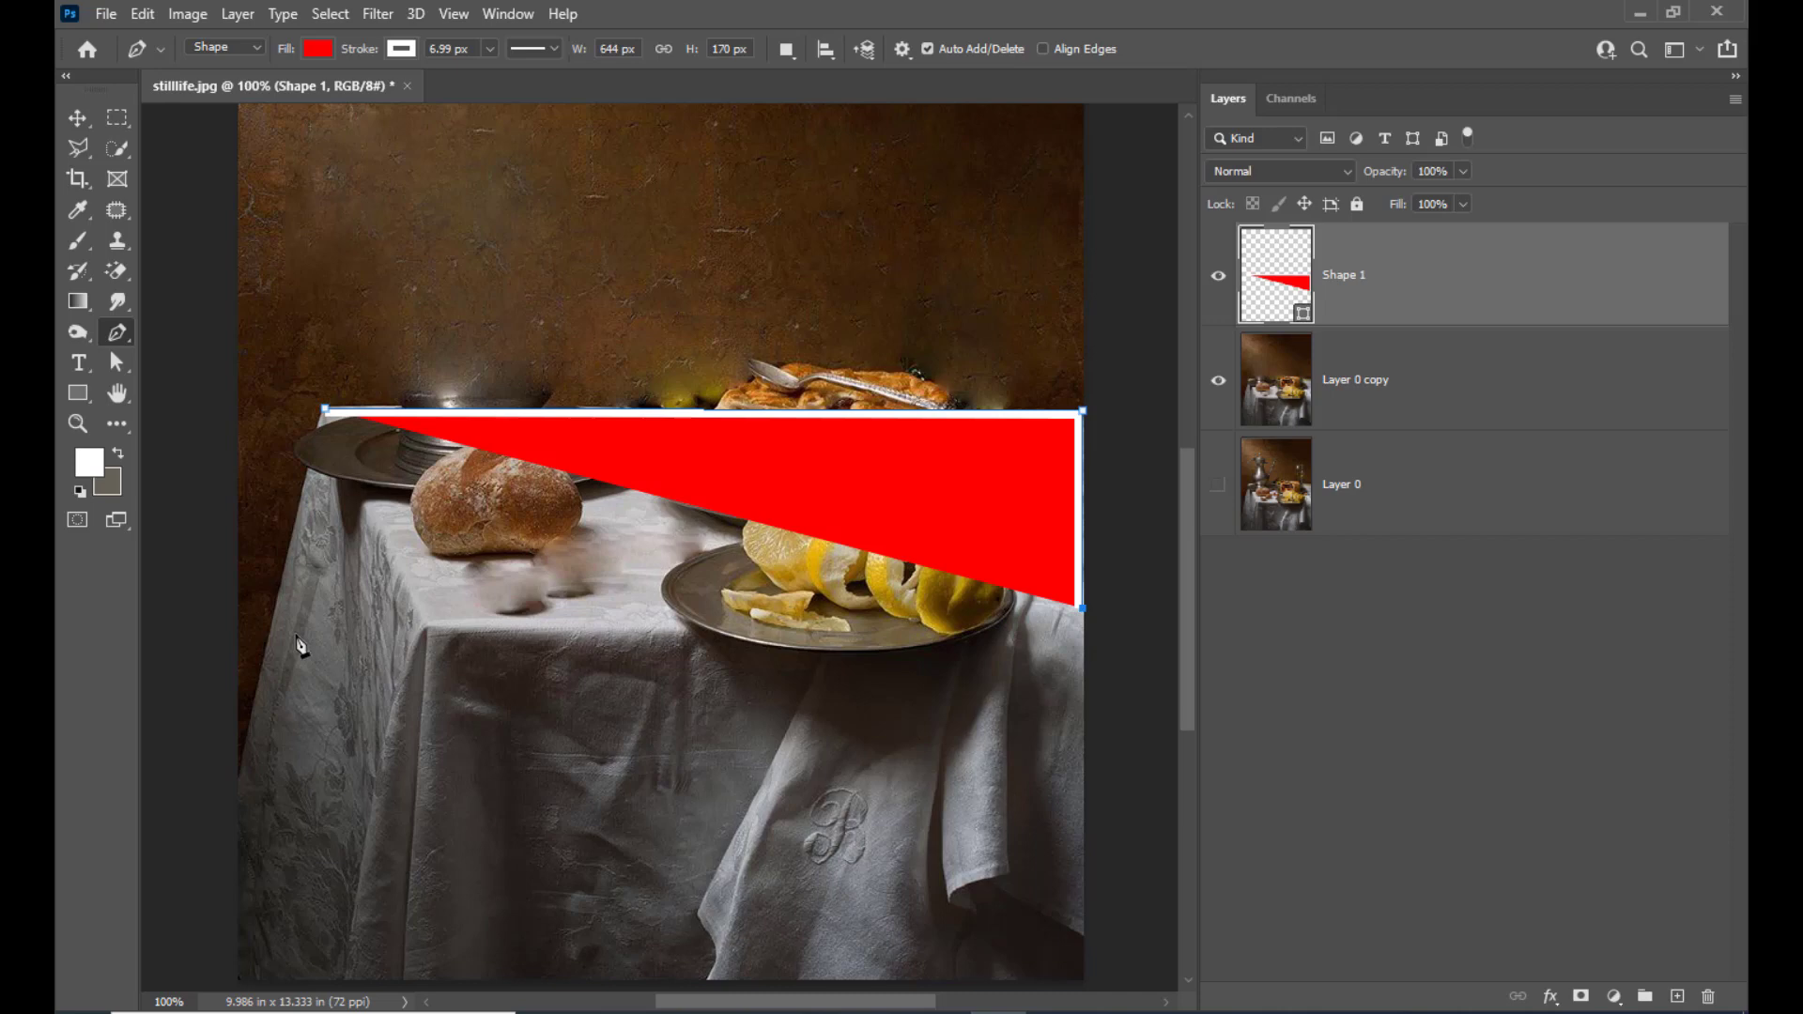
left_click(429, 624)
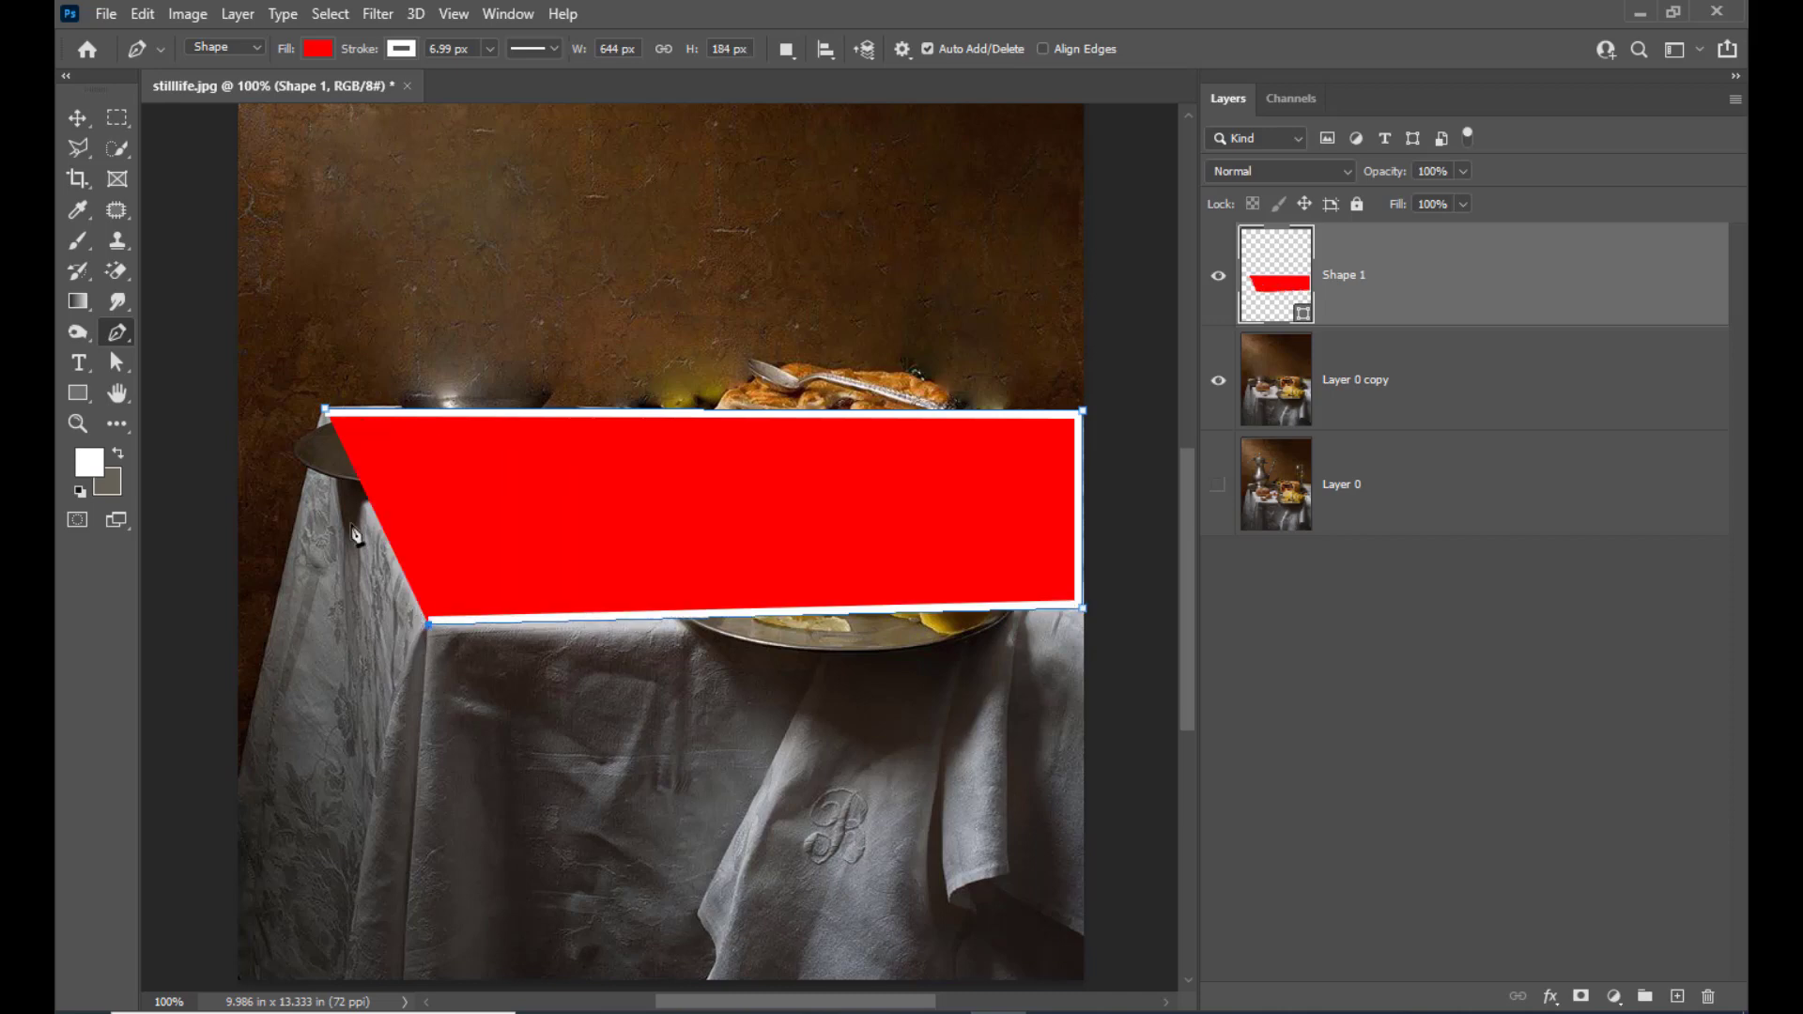
left_click(325, 410)
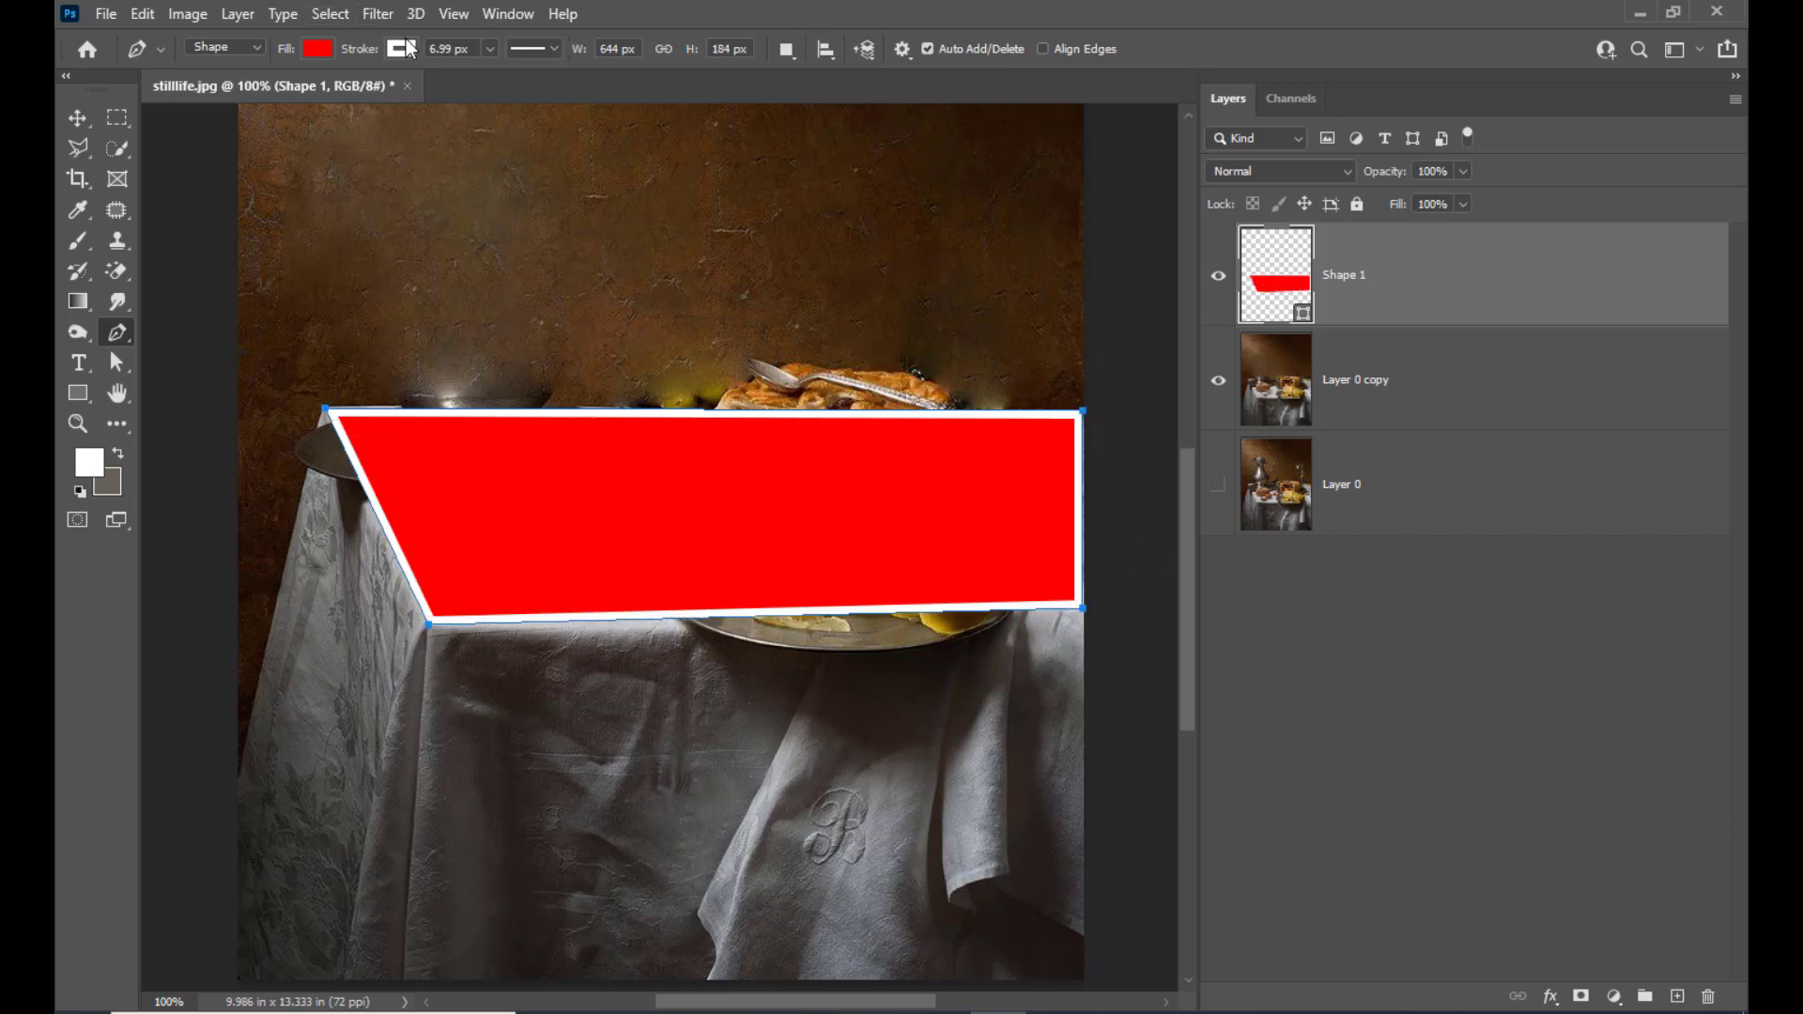
left_click(319, 49)
left_click(263, 93)
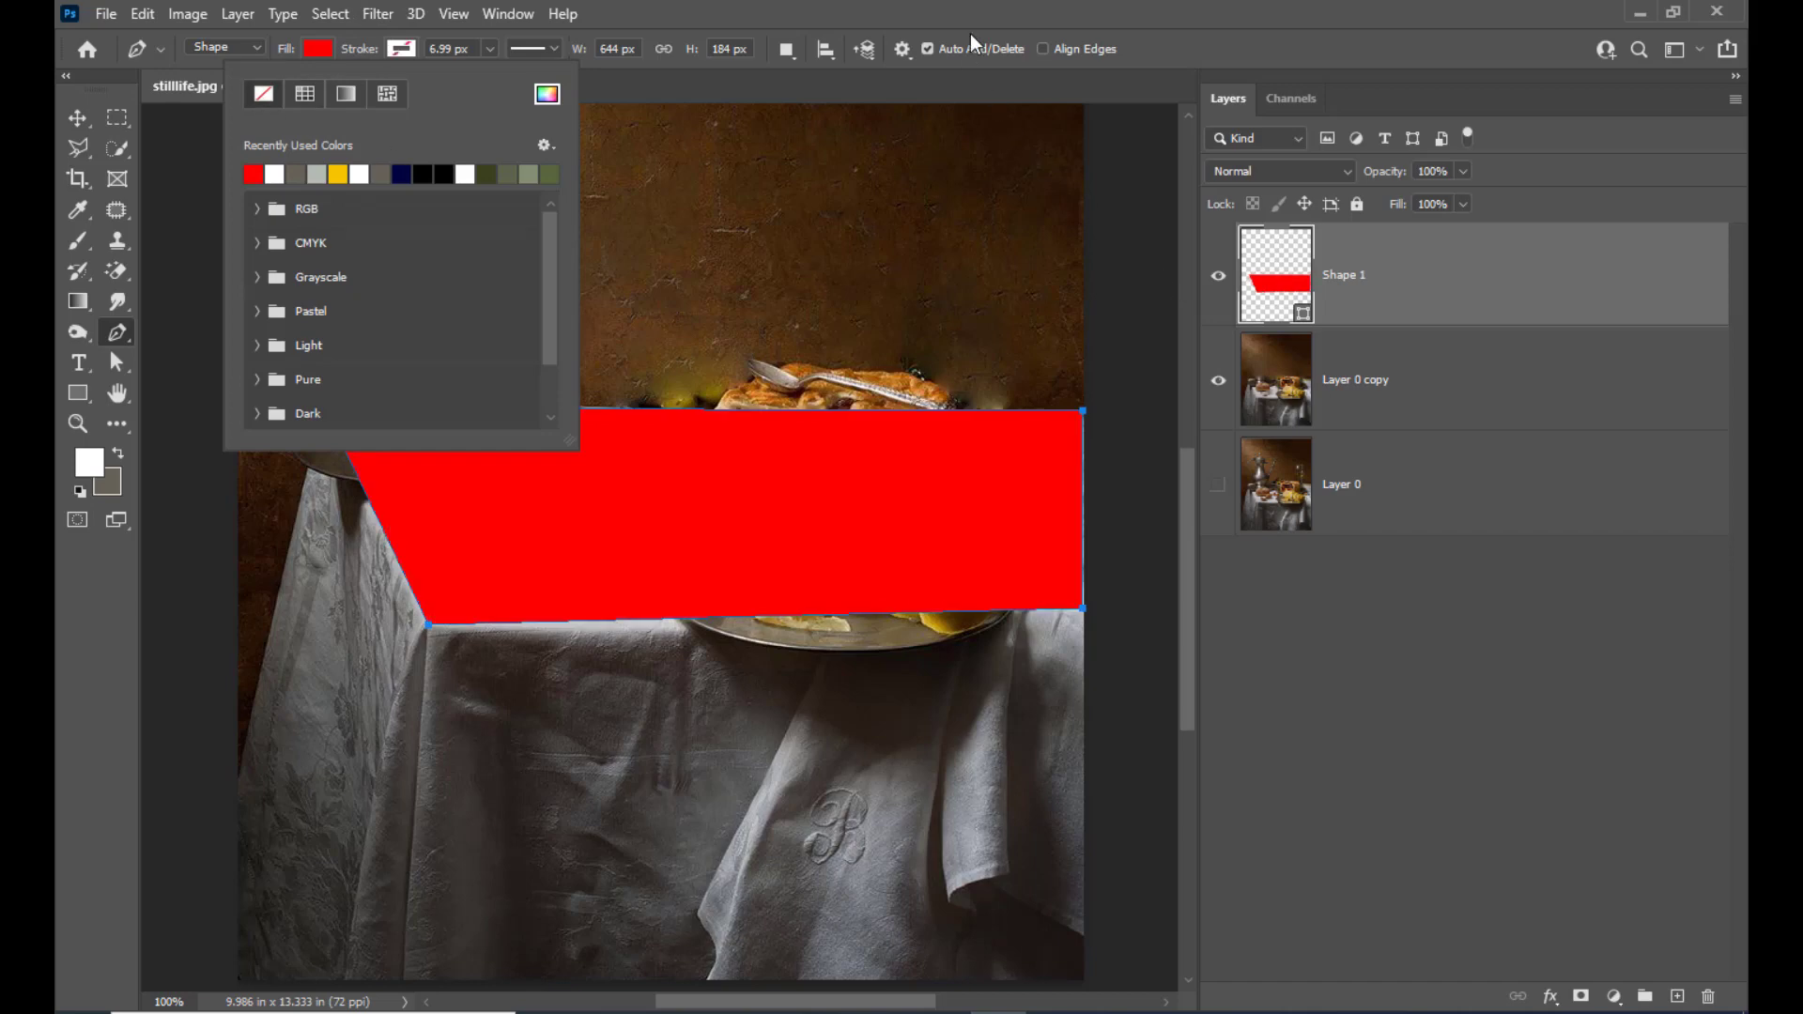
Adjust the red shape's corner points with the Direct Selection Tool so they line up with the tabletop's corners
left_click(116, 362)
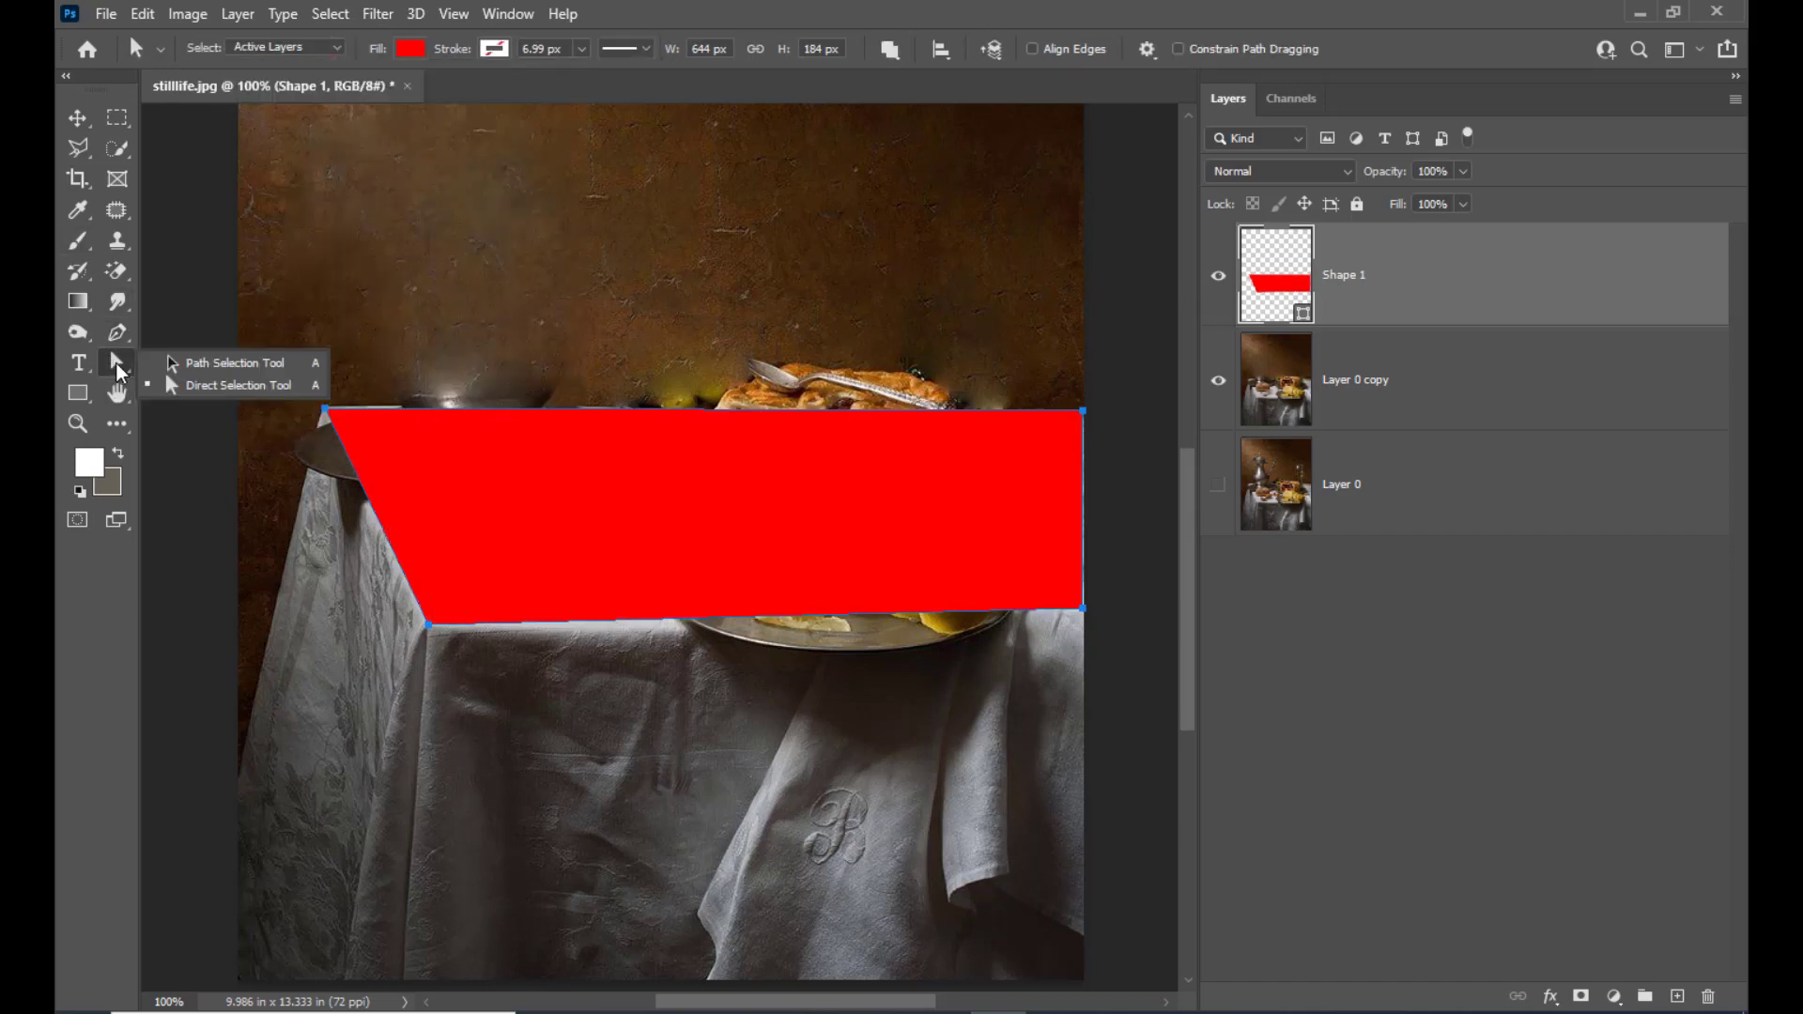
left_click(188, 387)
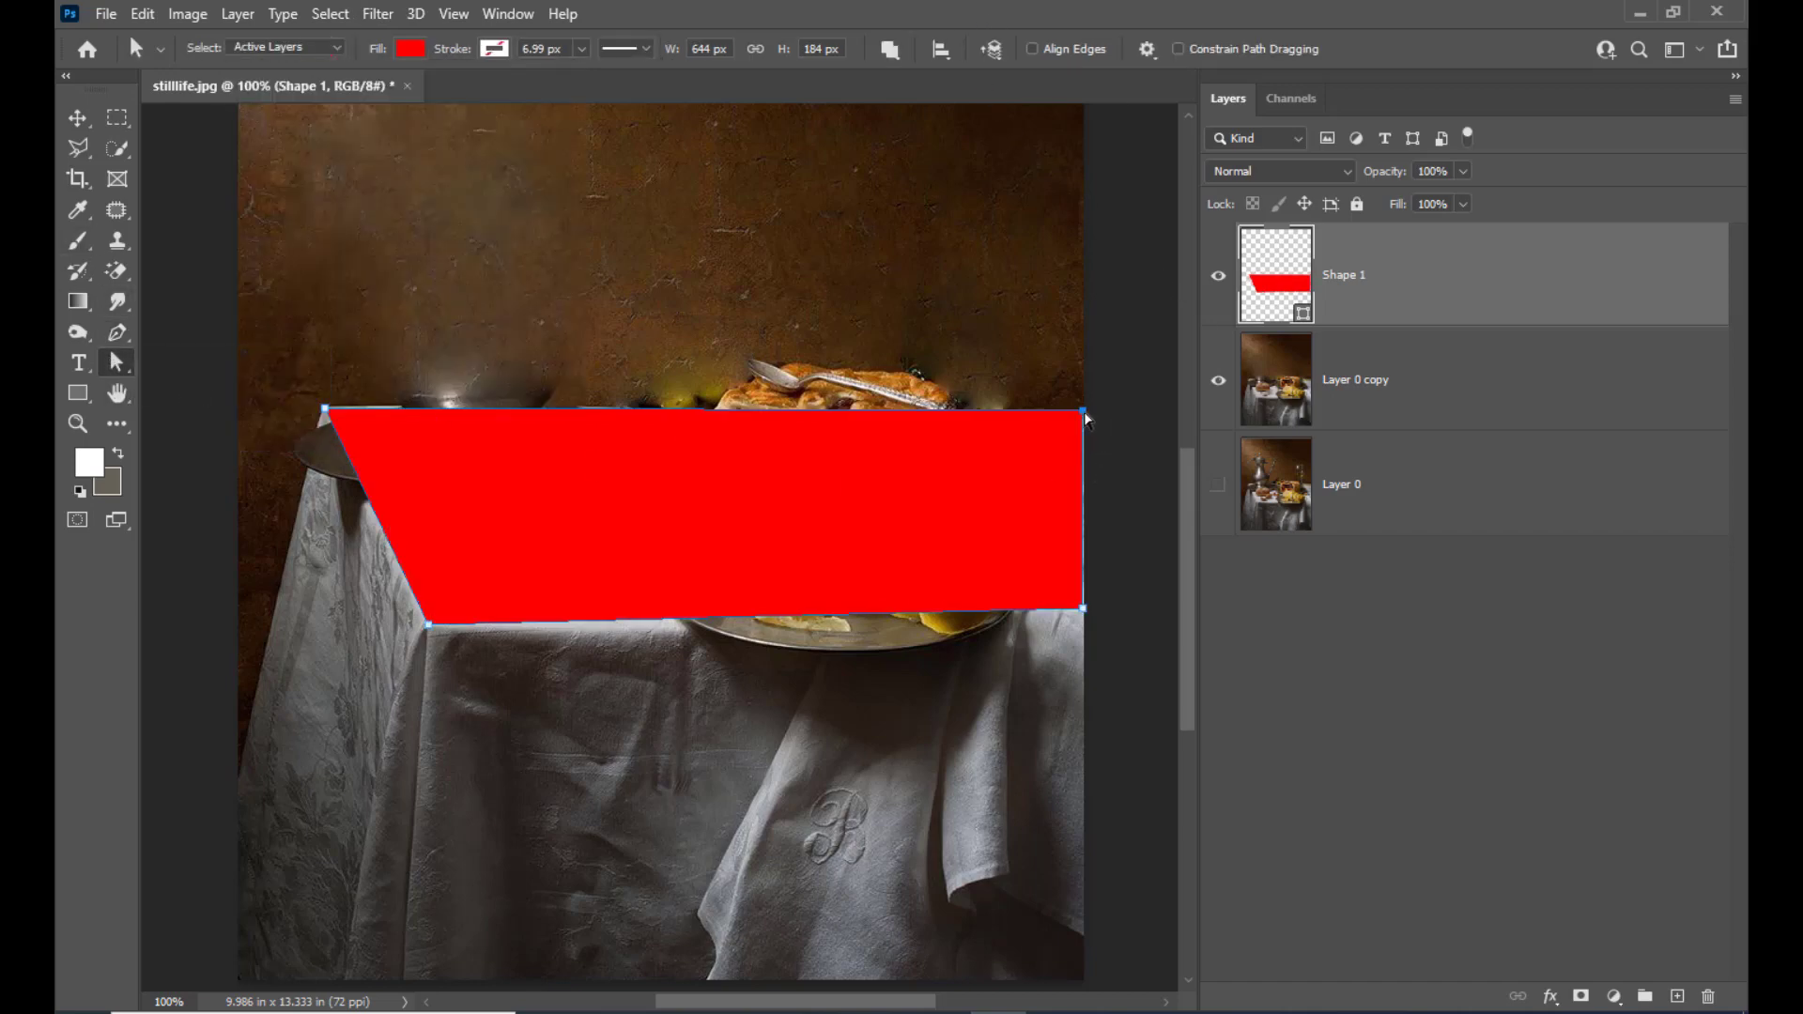
mouse_move(1084, 414)
left_mouse_down()
mouse_move(1021, 419)
mouse_move(1061, 434)
left_mouse_up()
key("ctrl+z")
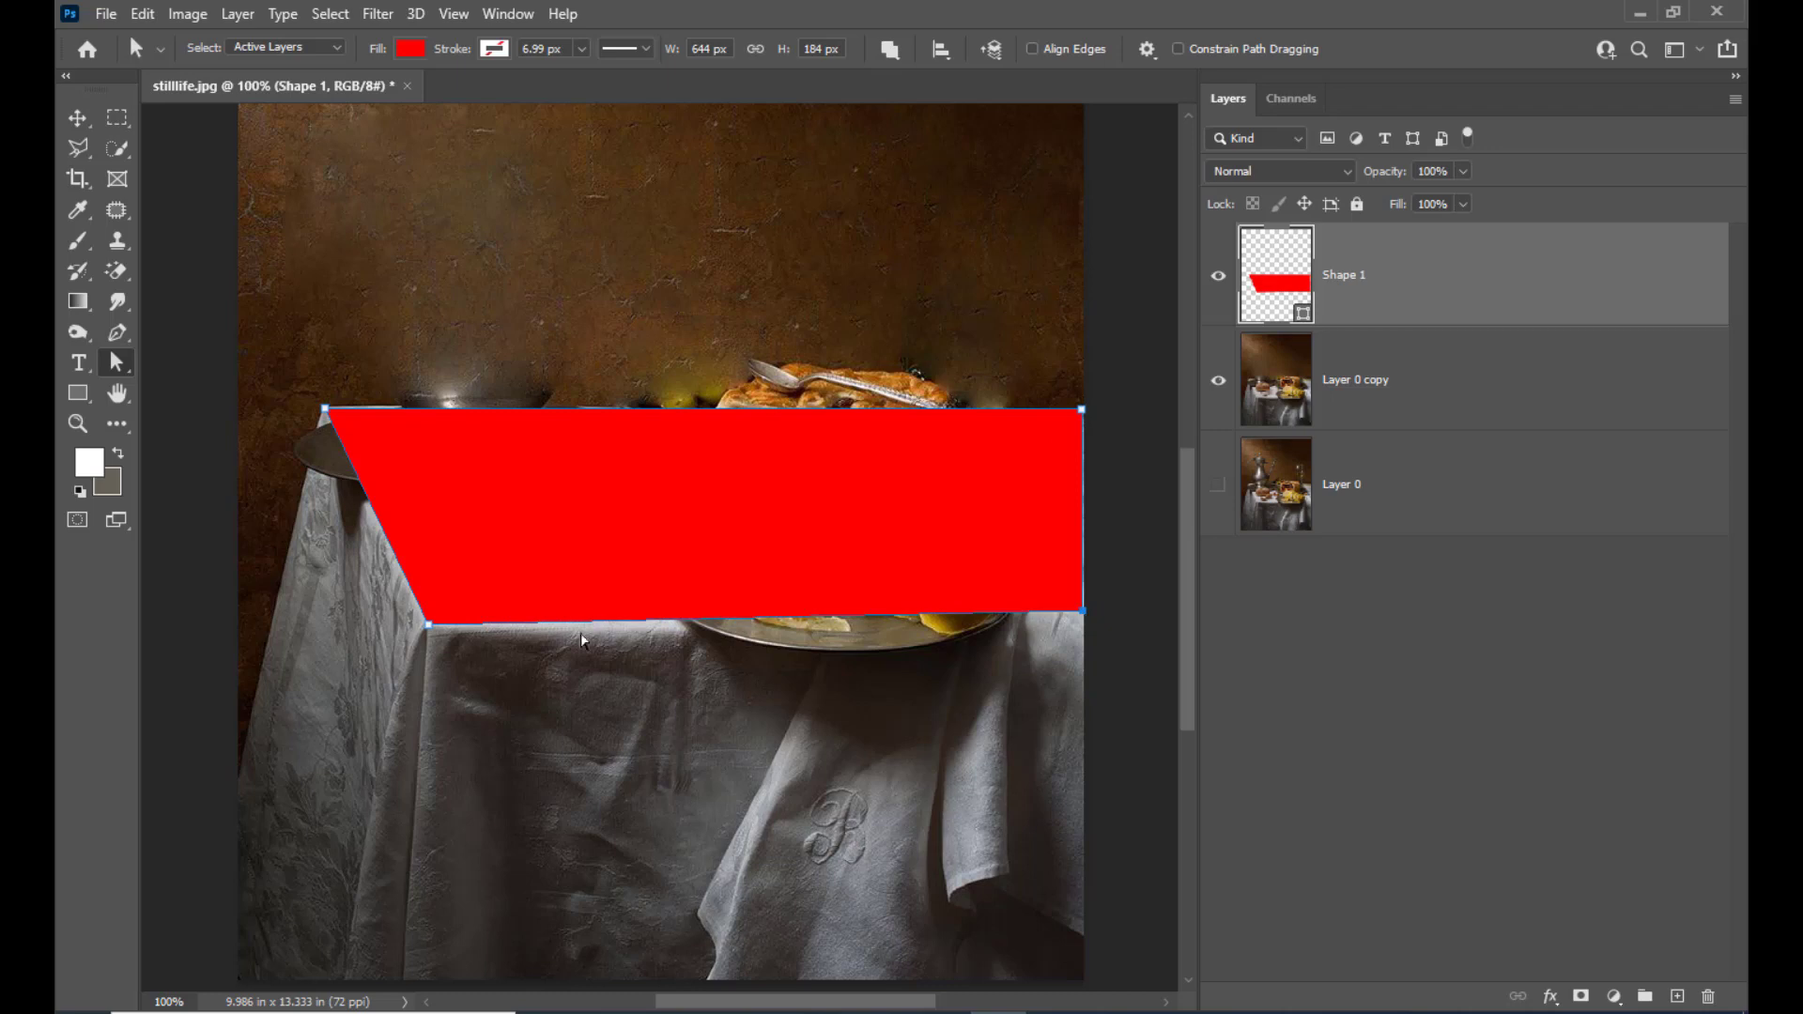
left_click_drag(429, 625, 429, 634)
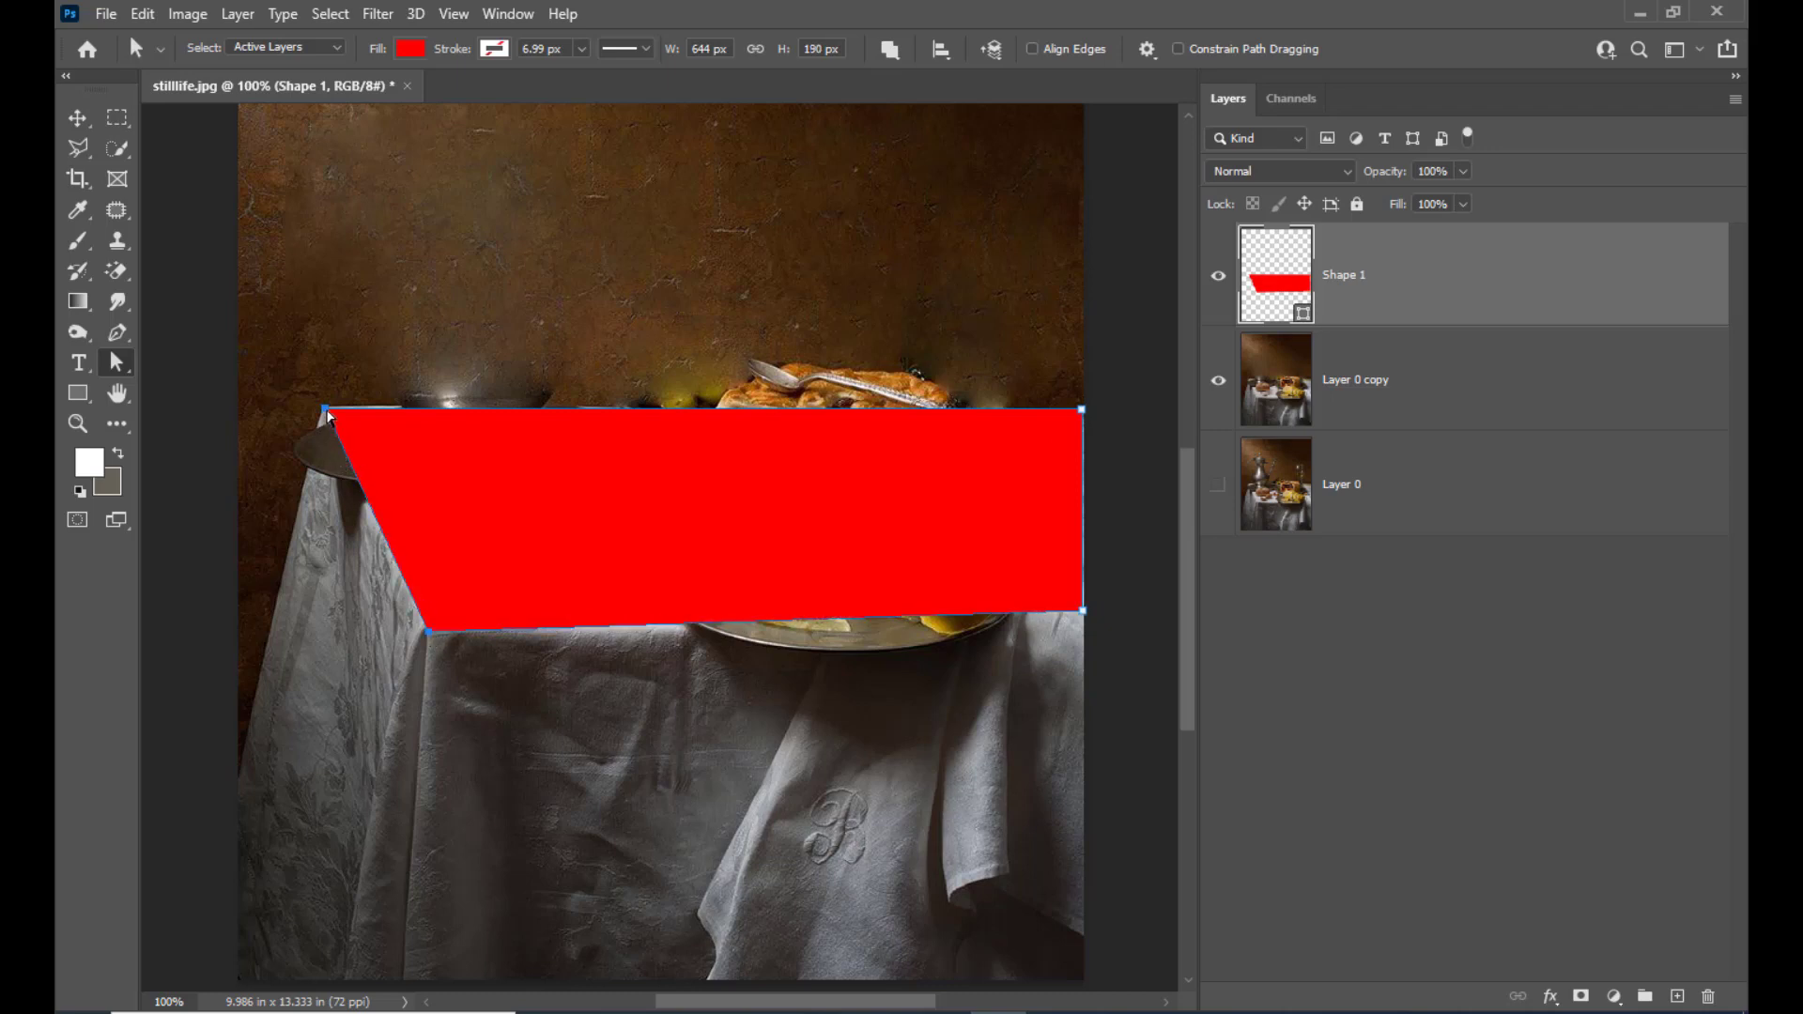
left_click_drag(327, 415, 325, 403)
left_click_drag(1081, 417, 1084, 419)
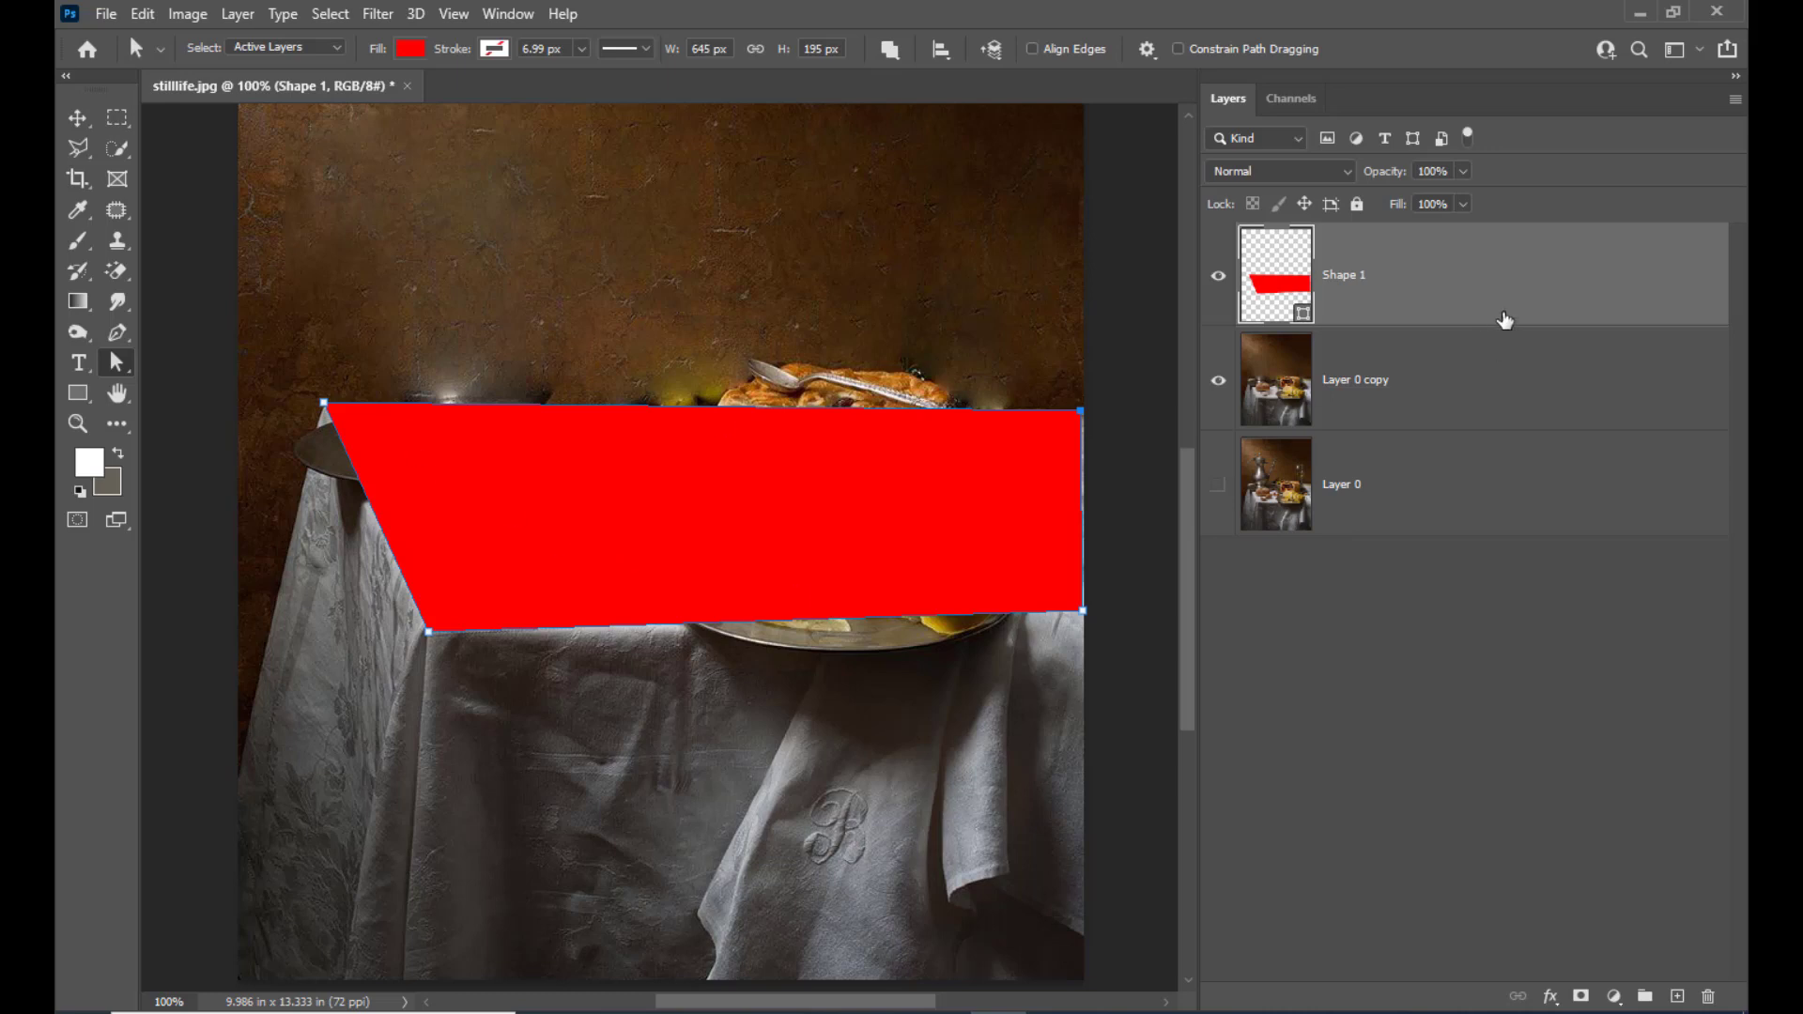
Move the red shape's upper-right corner point slightly outward past the photo's right edge
left_click(73, 116)
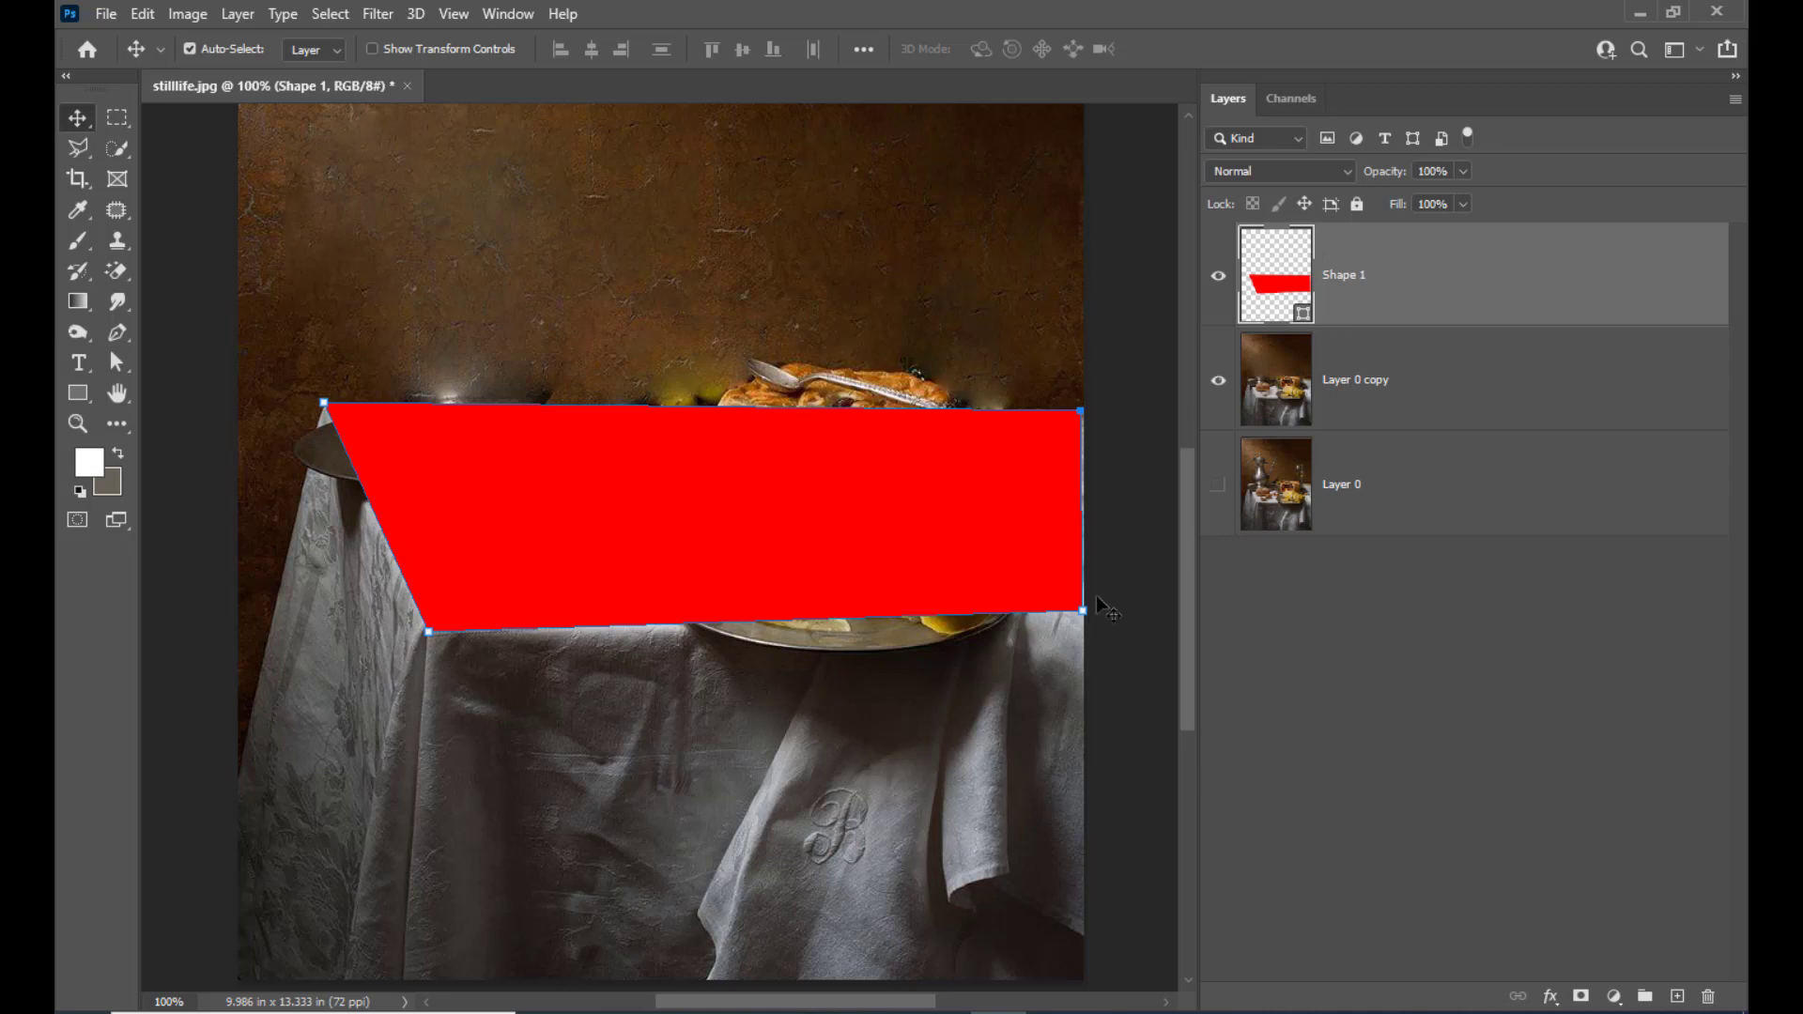
left_click(1132, 485)
left_click(1071, 440)
left_click(116, 363)
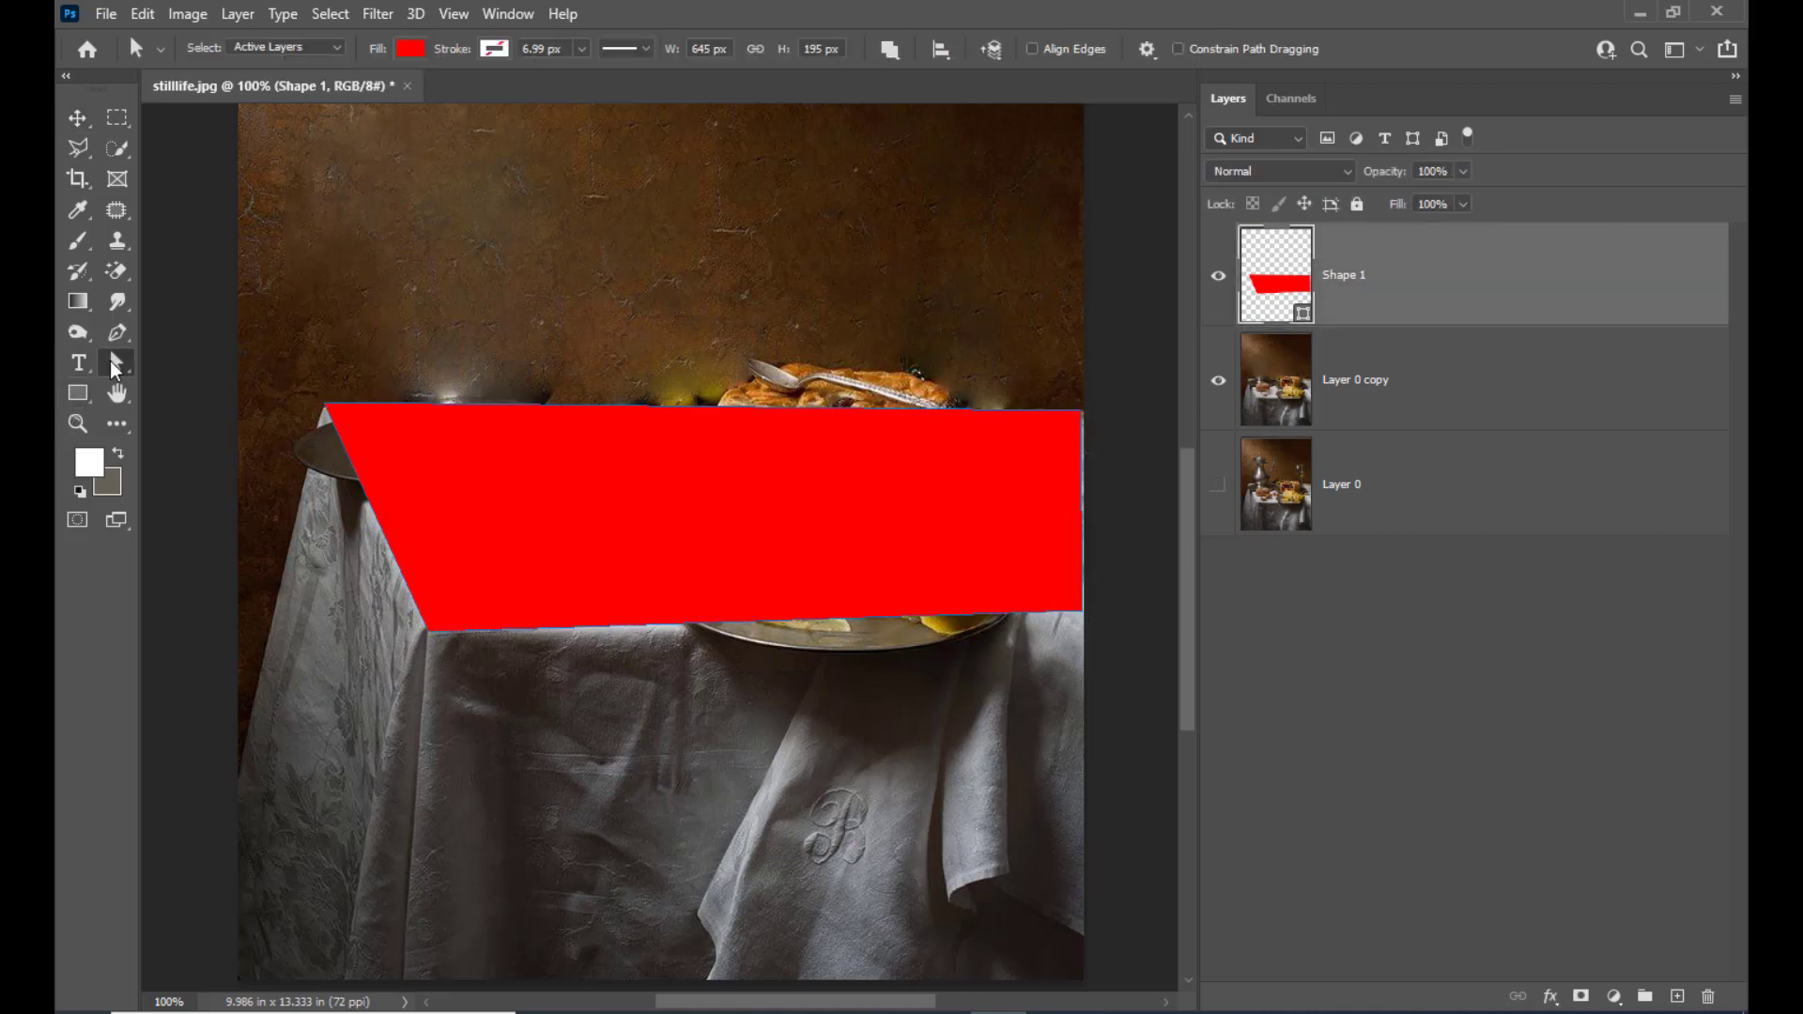
left_click(1076, 481)
left_click_drag(1084, 418, 1089, 417)
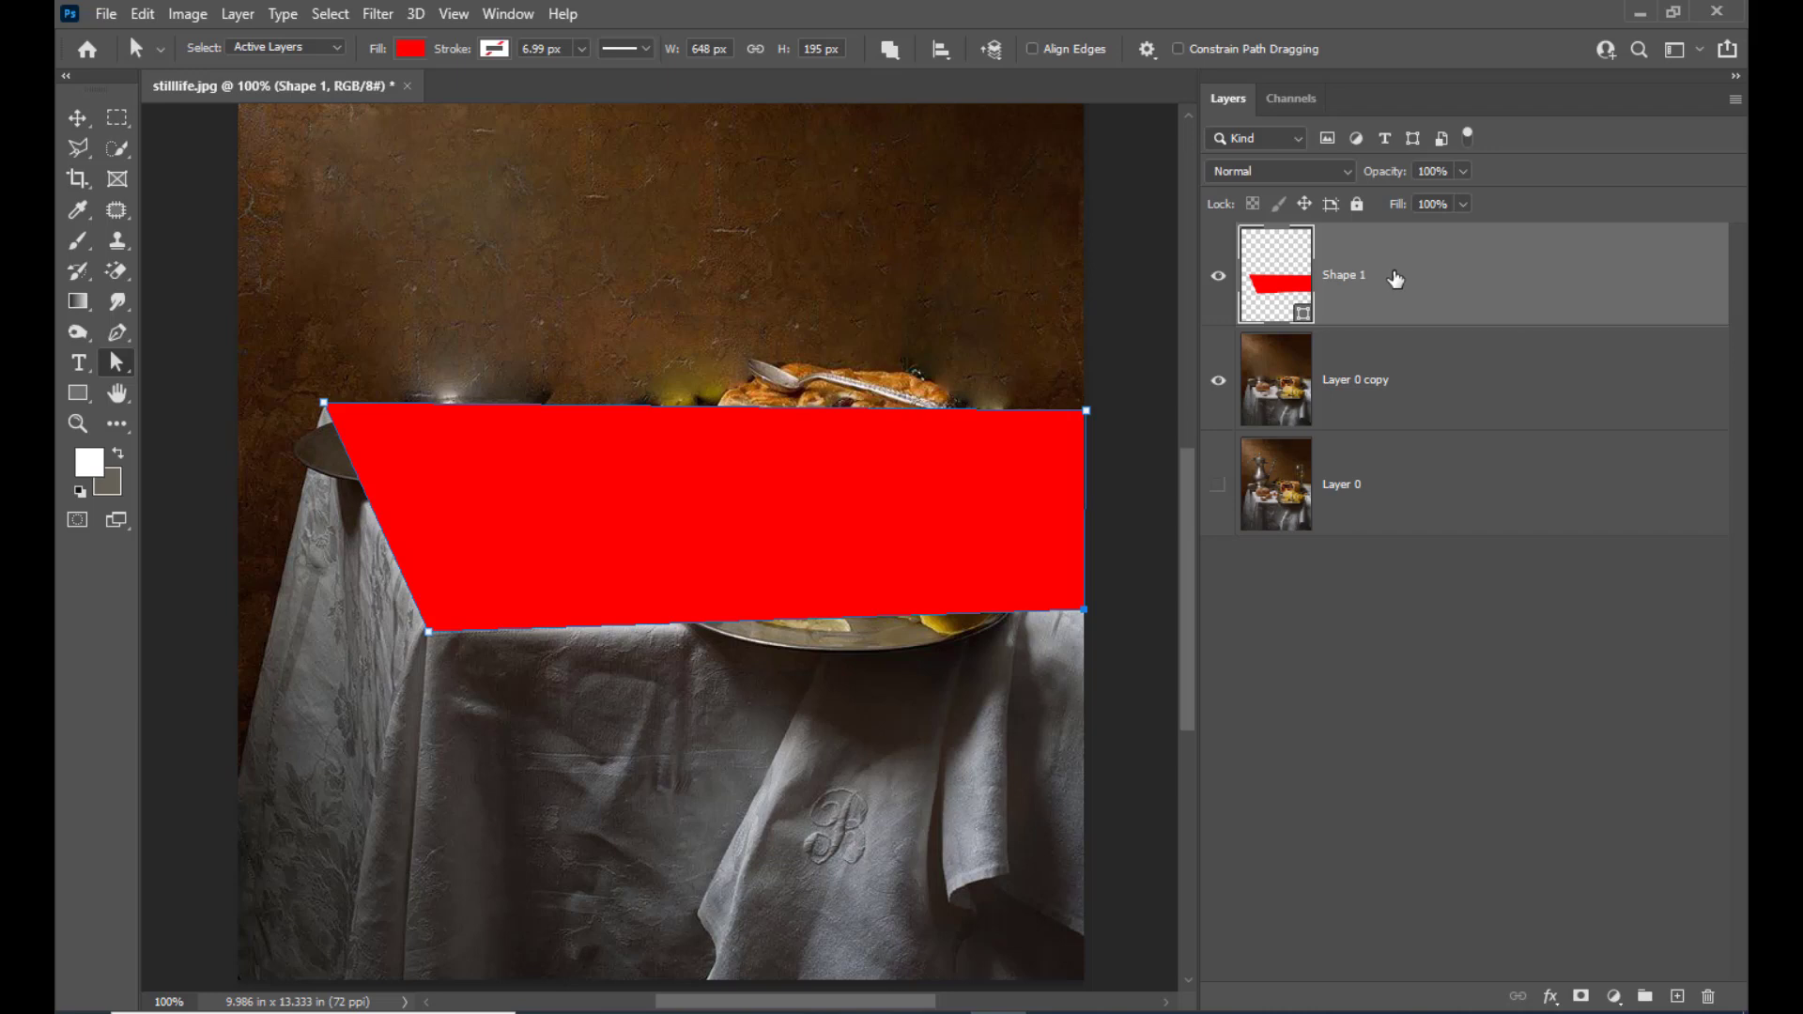
Convert the Shape 1 layer to a Smart Object and open its contents as a separate document
right_click(1395, 279)
left_click(1354, 278)
right_click(1417, 279)
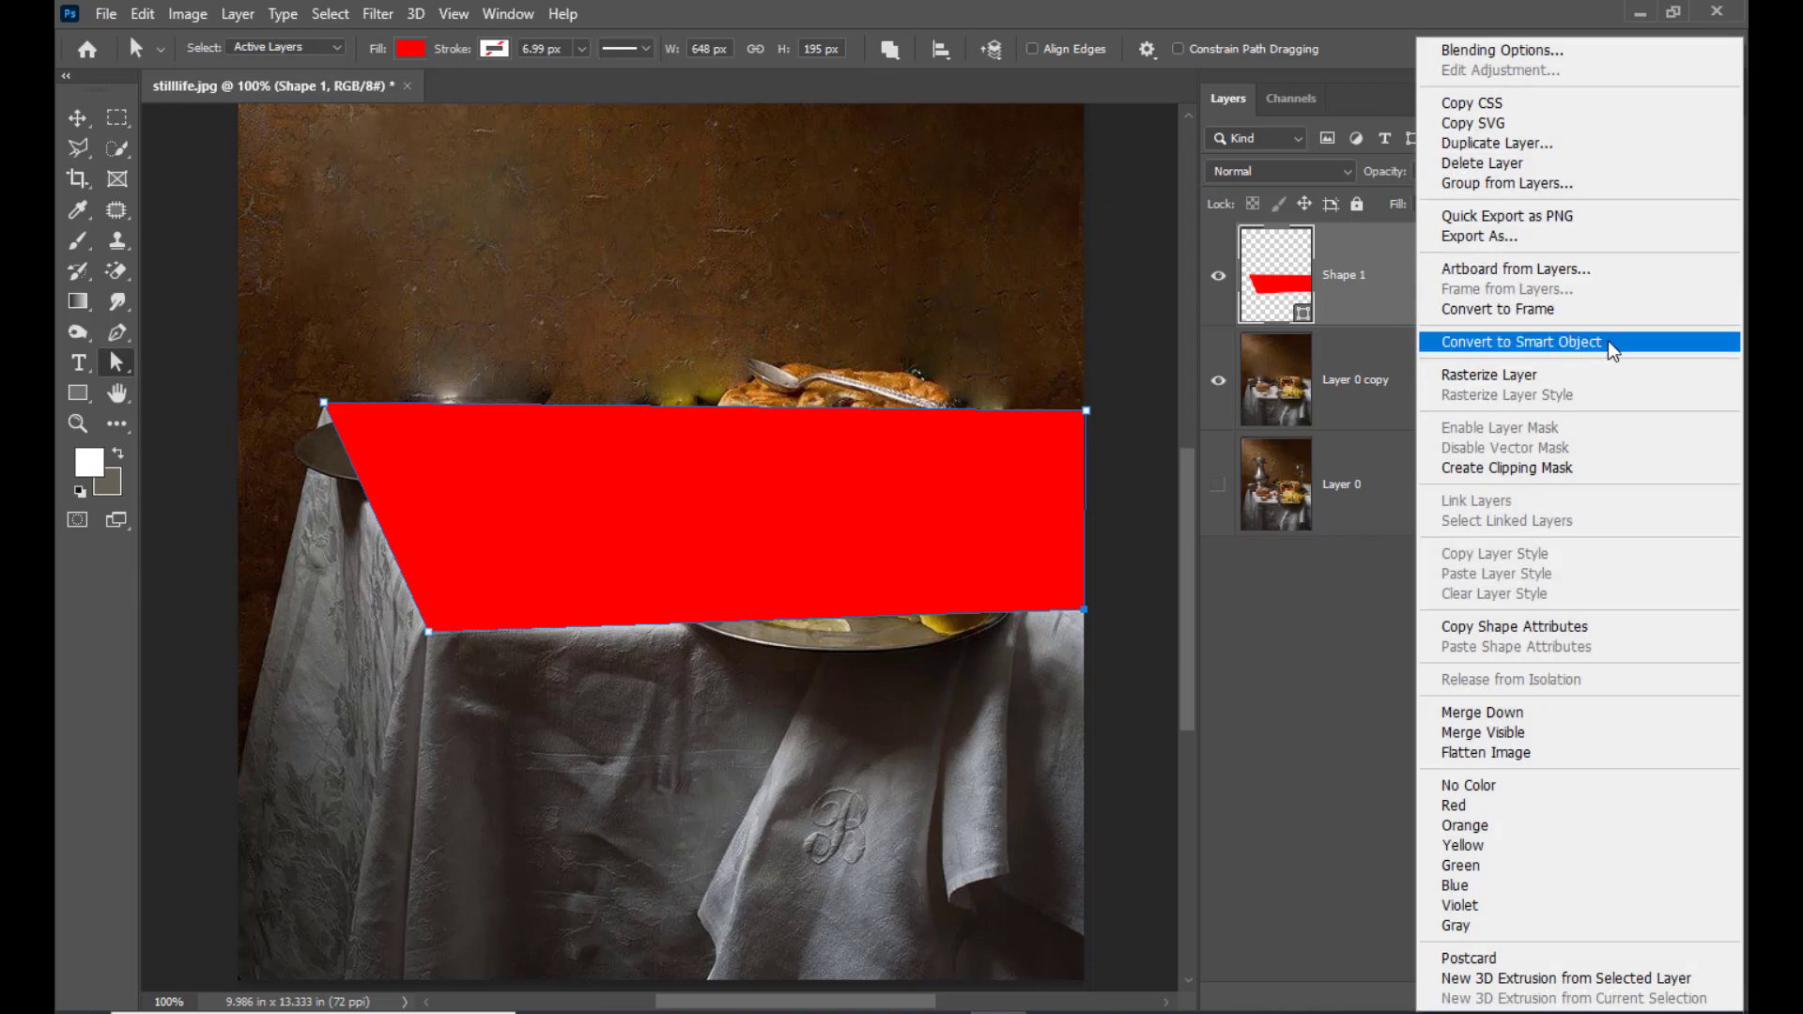
left_click(1601, 346)
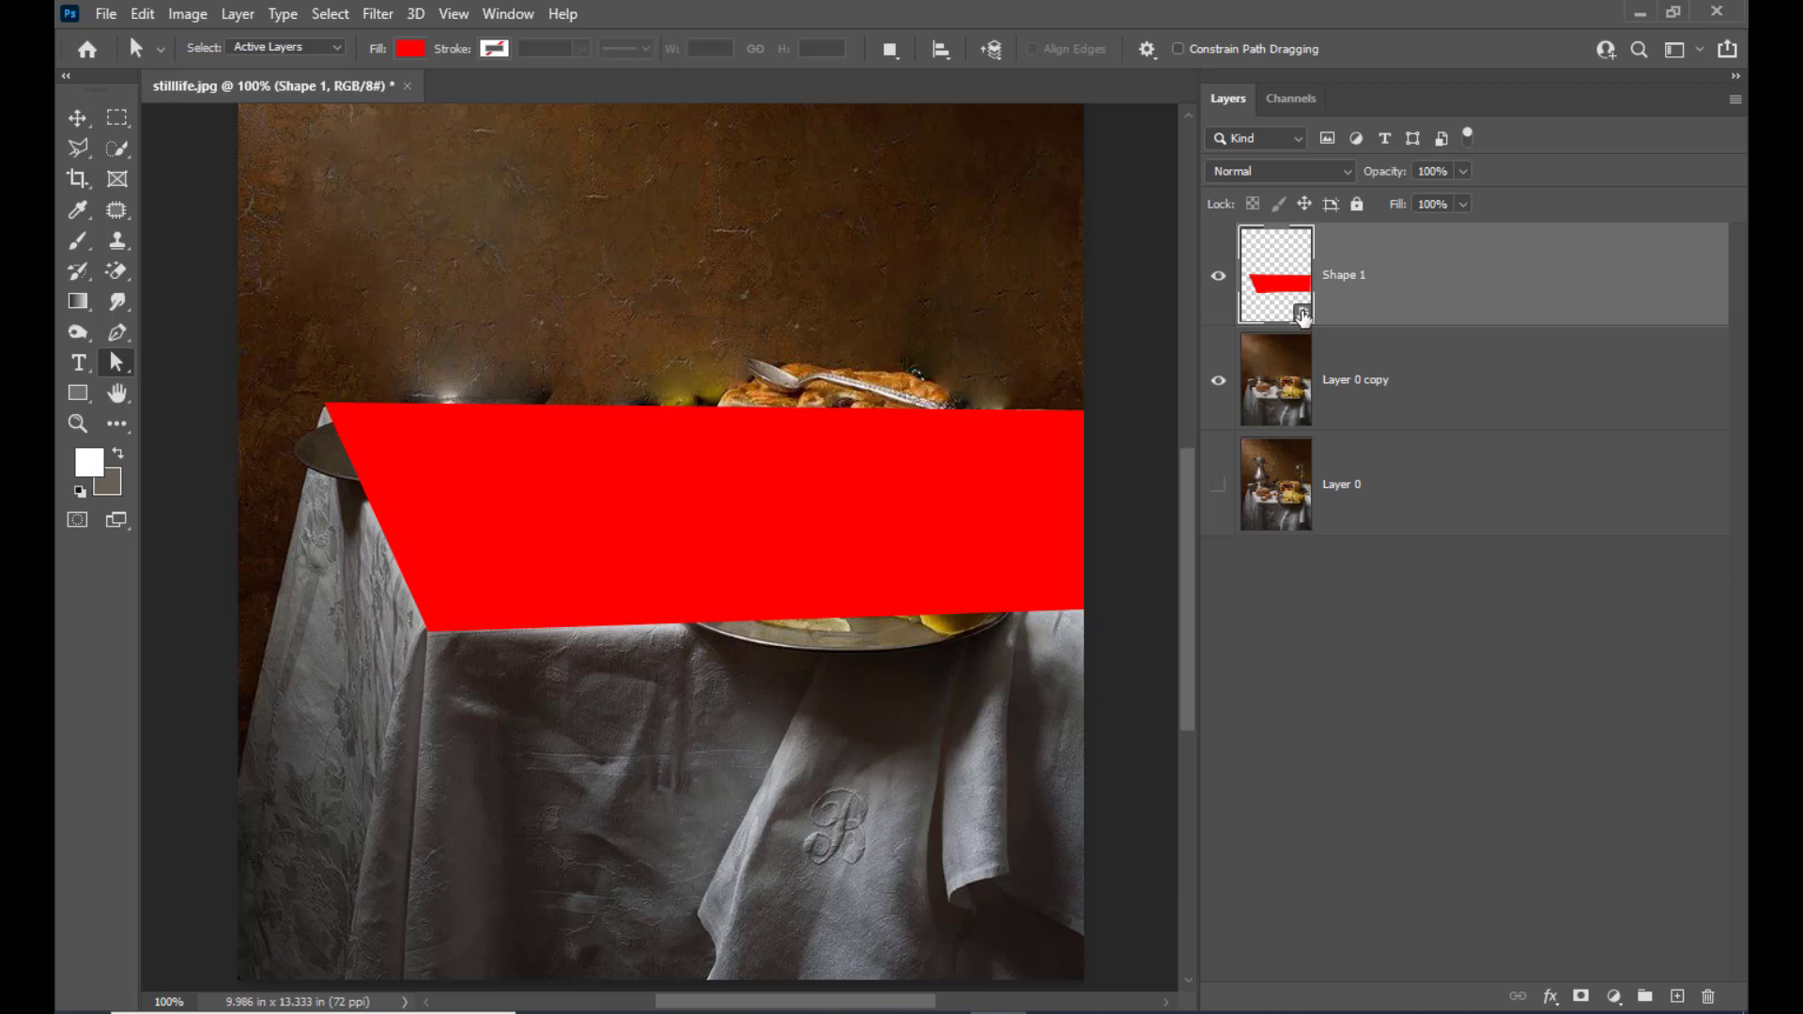
double_click(1297, 319)
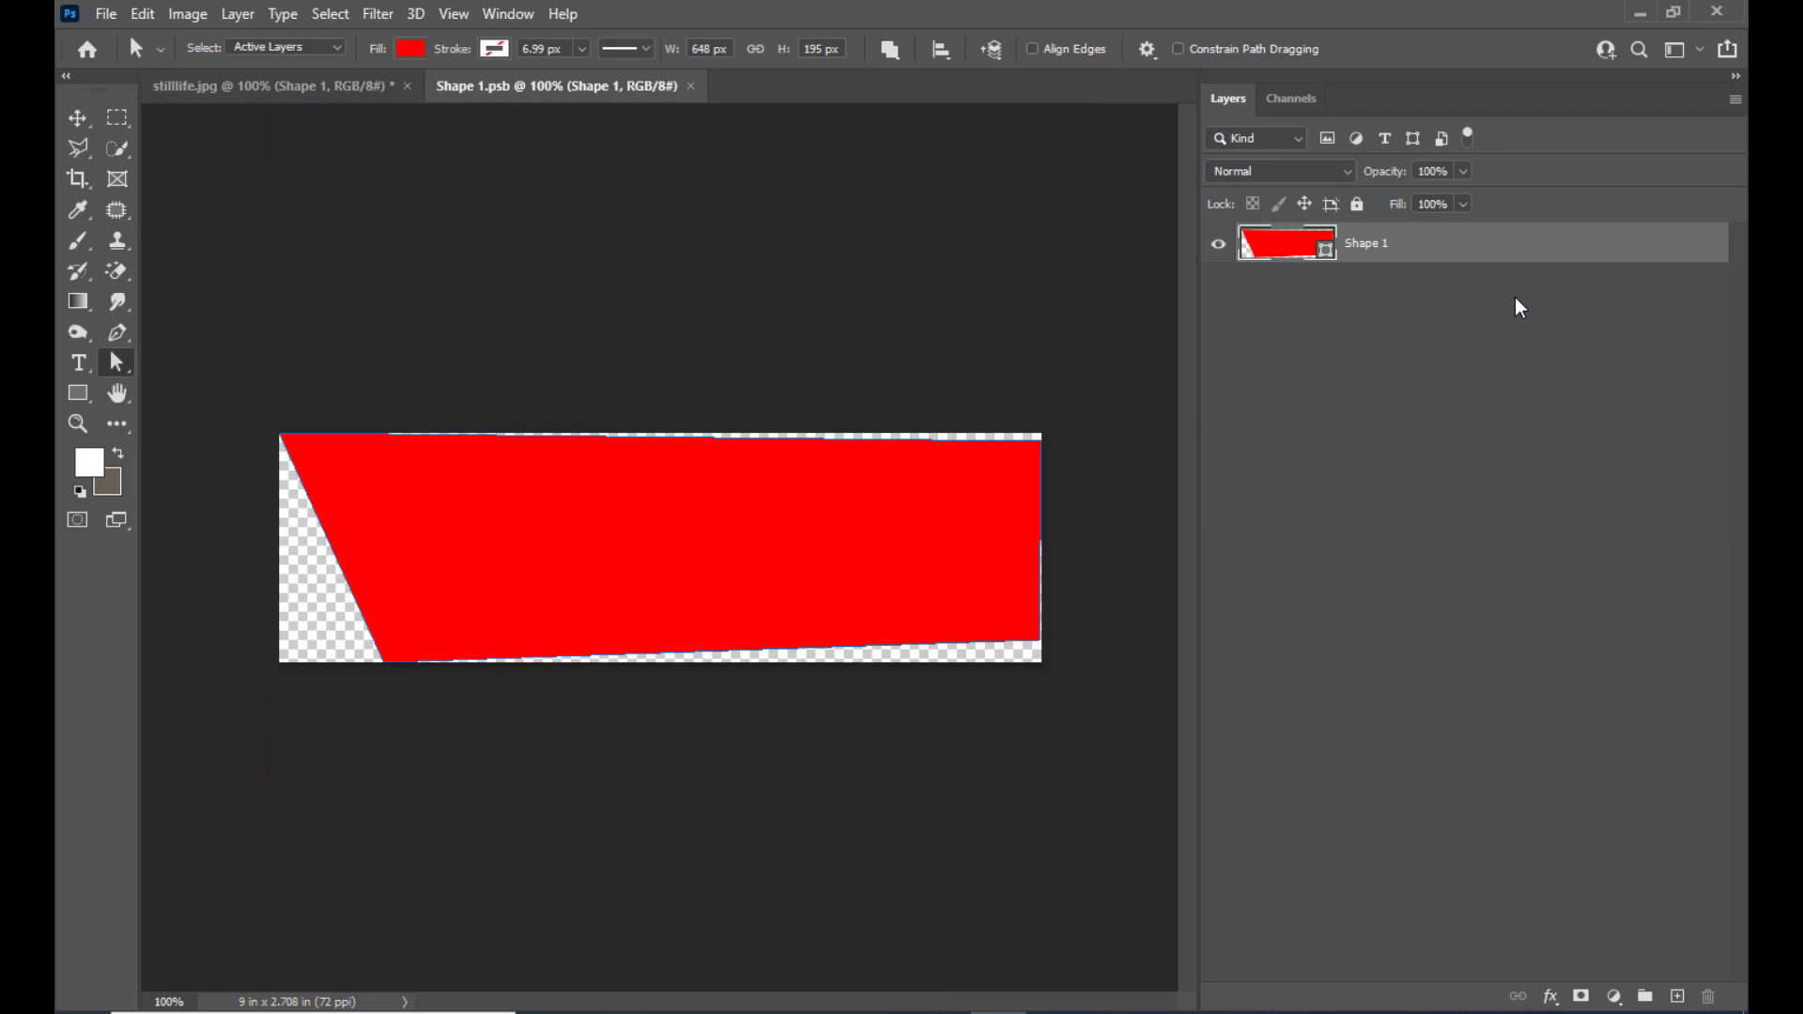
In stilllife.jpg, outline the tablecloth's left side on Layer 0 copy with a four-cornered Polygonal Lasso selection
left_click(199, 89)
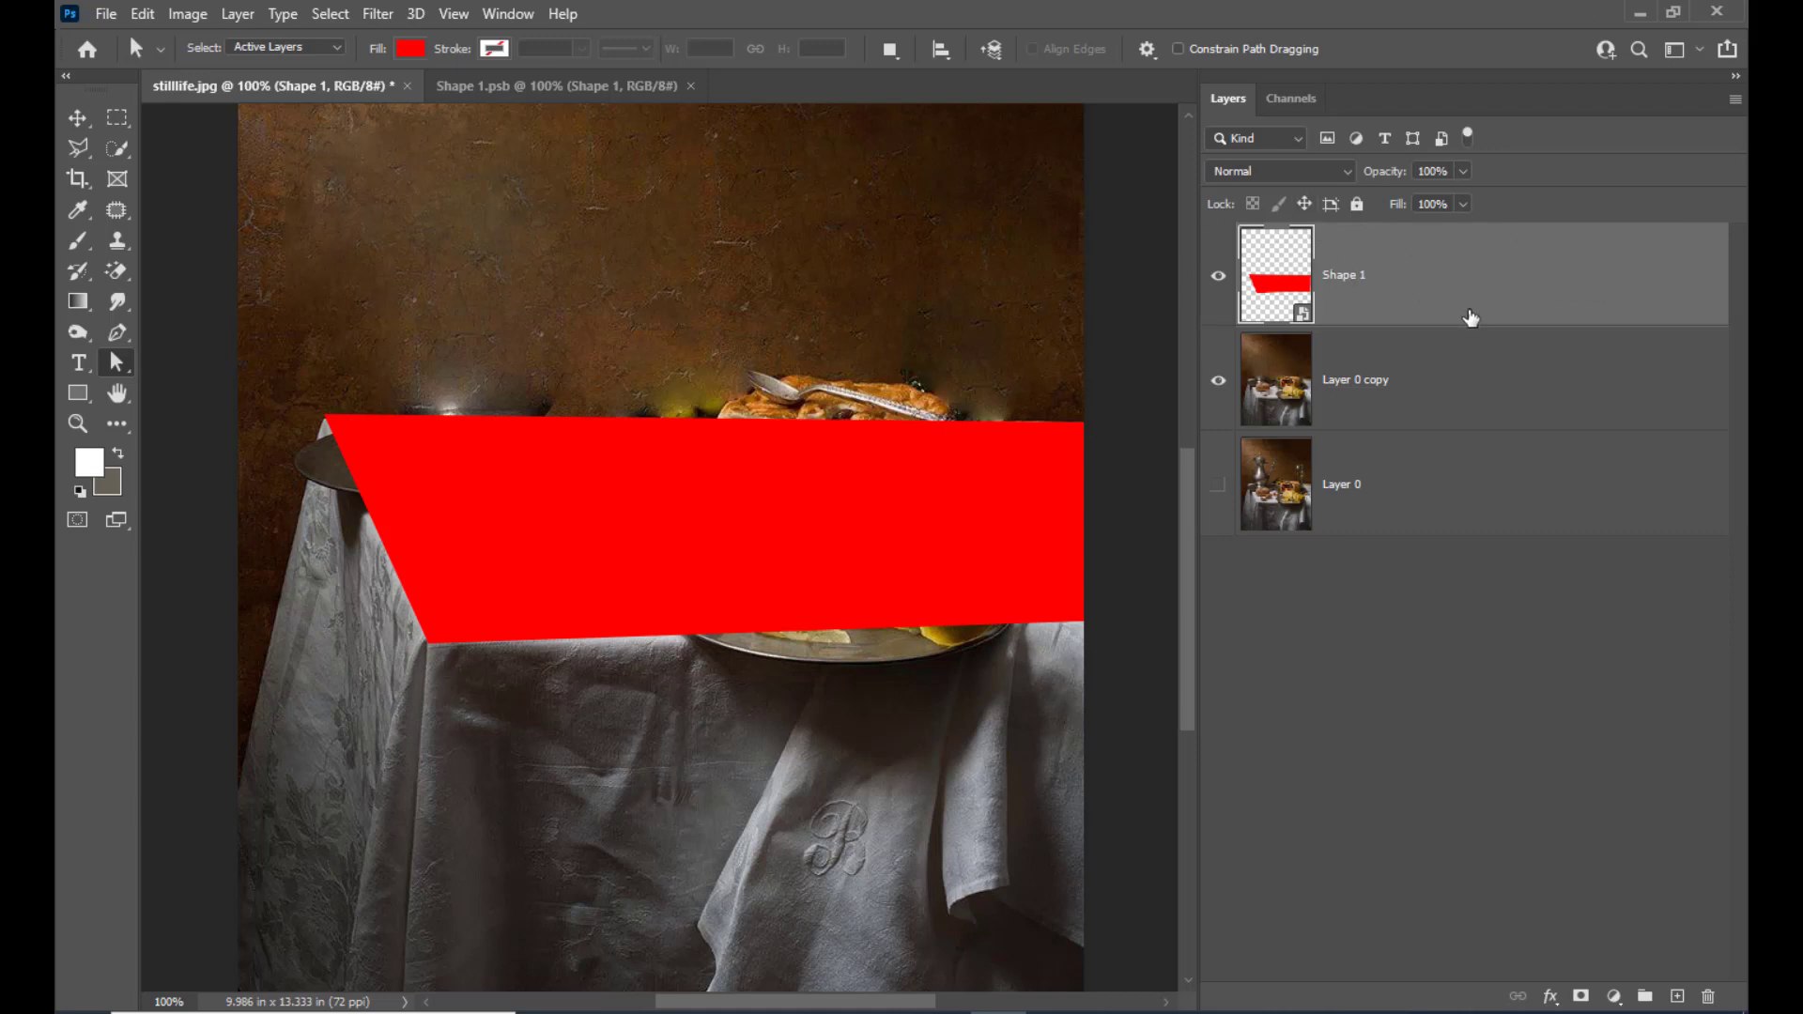
left_click(118, 332)
right_click(113, 339)
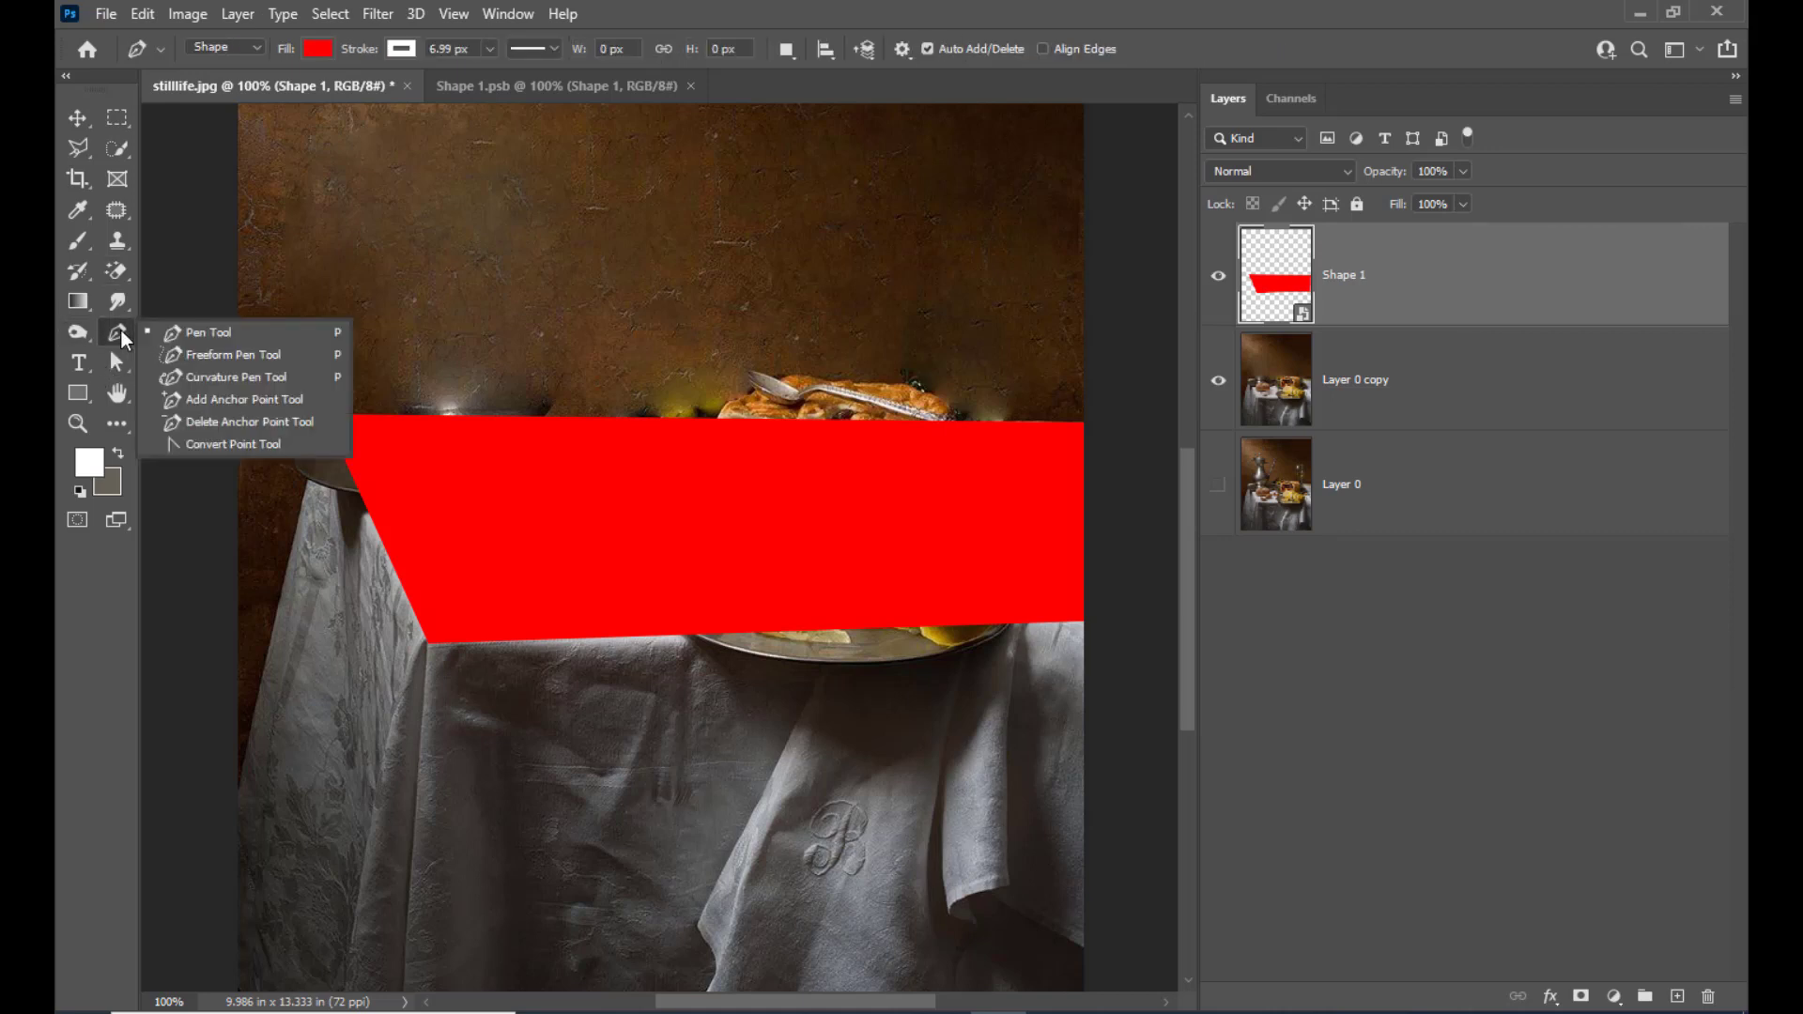
right_click(78, 146)
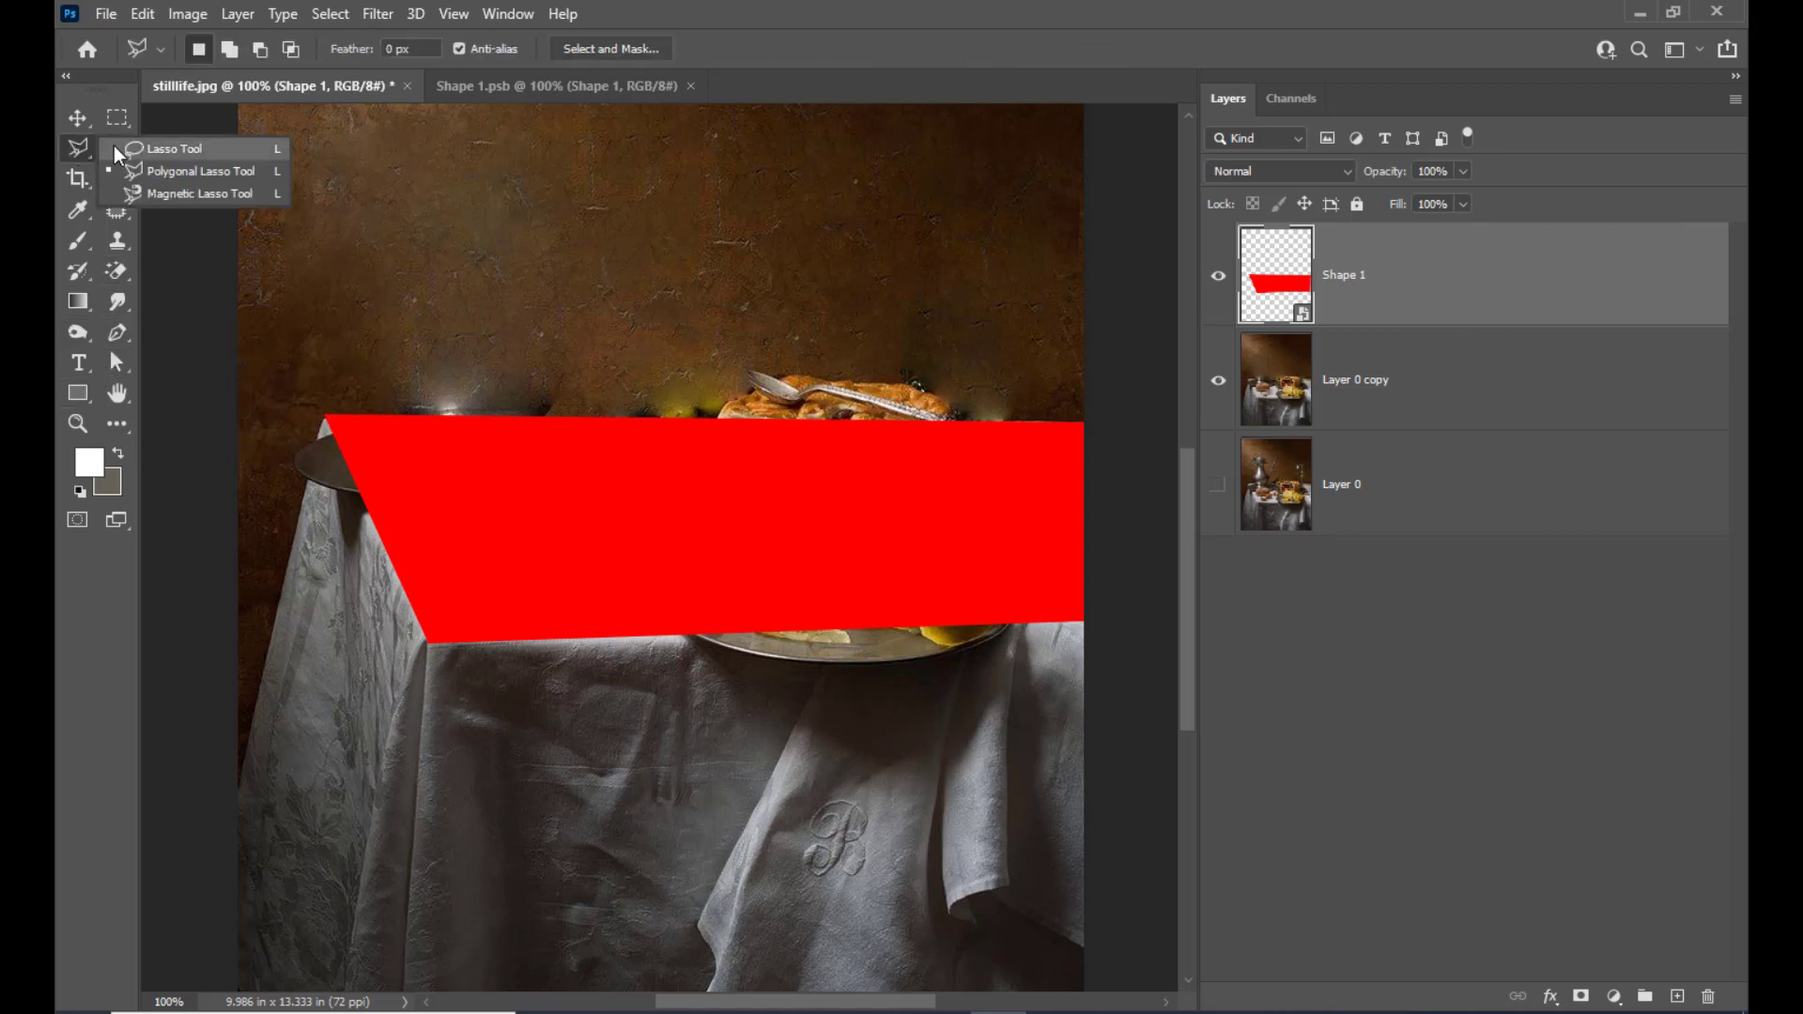
left_click(162, 173)
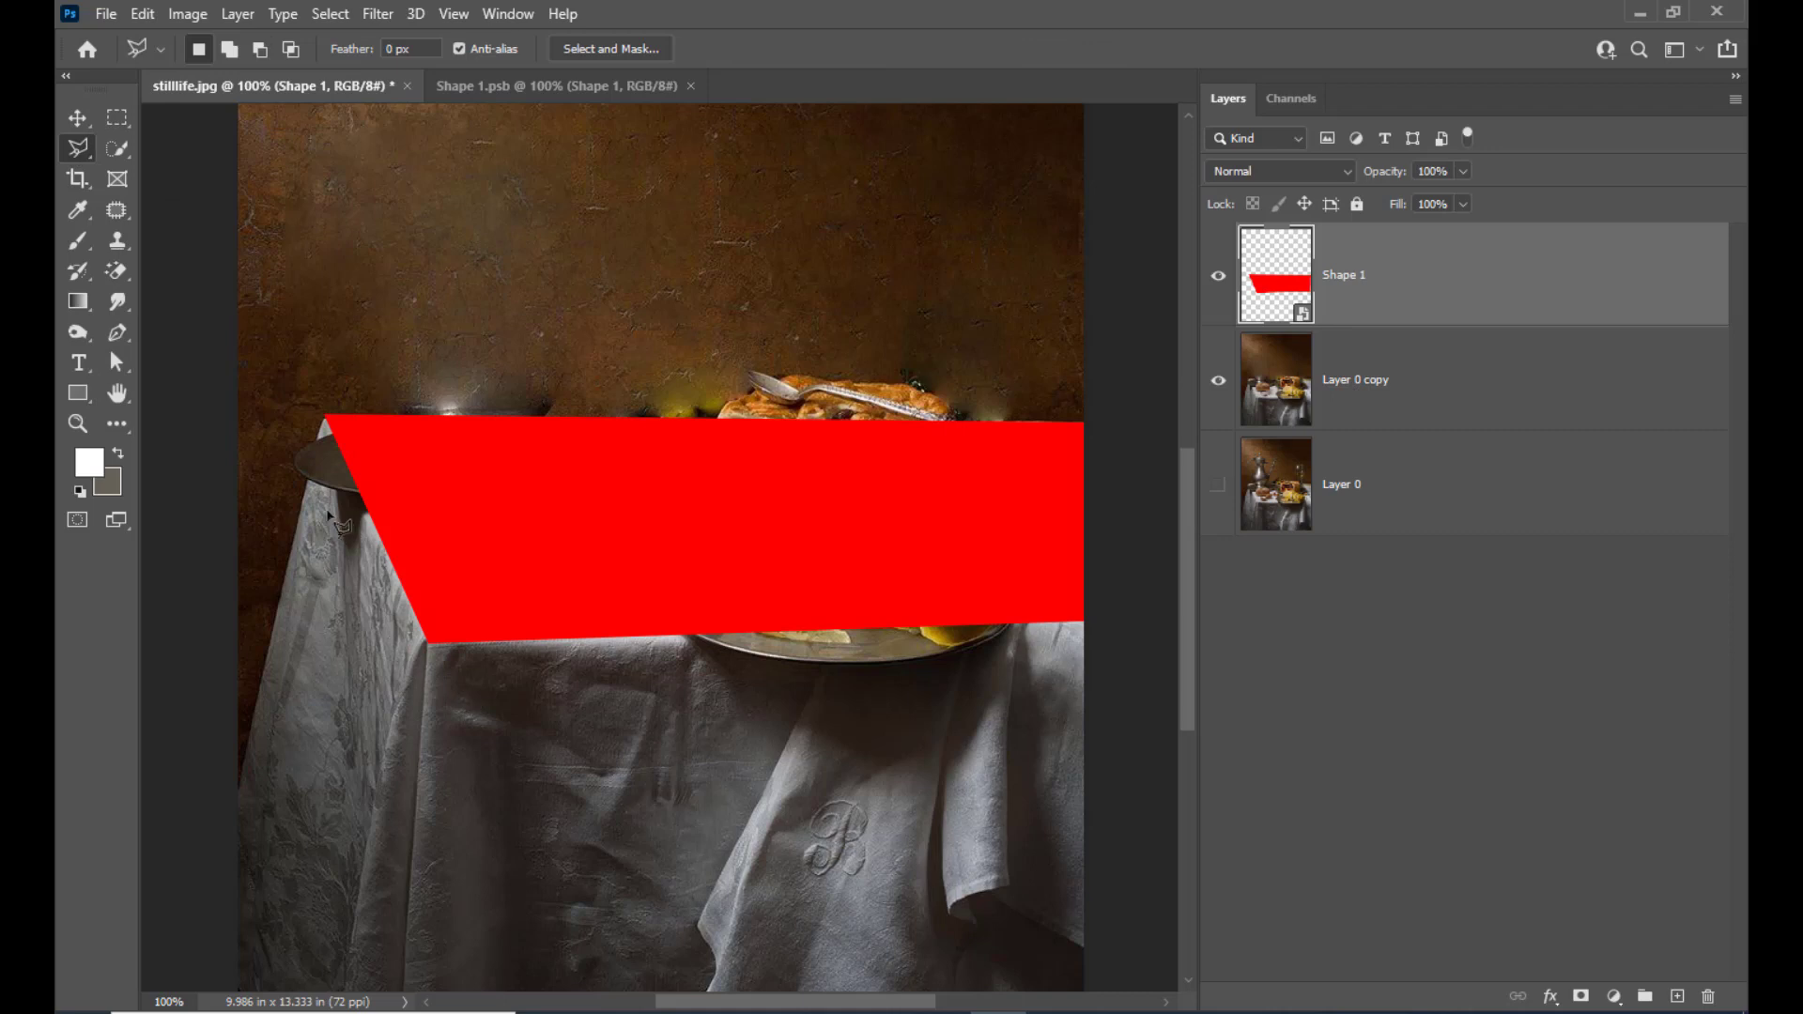
left_click(1386, 503)
left_click(1394, 389)
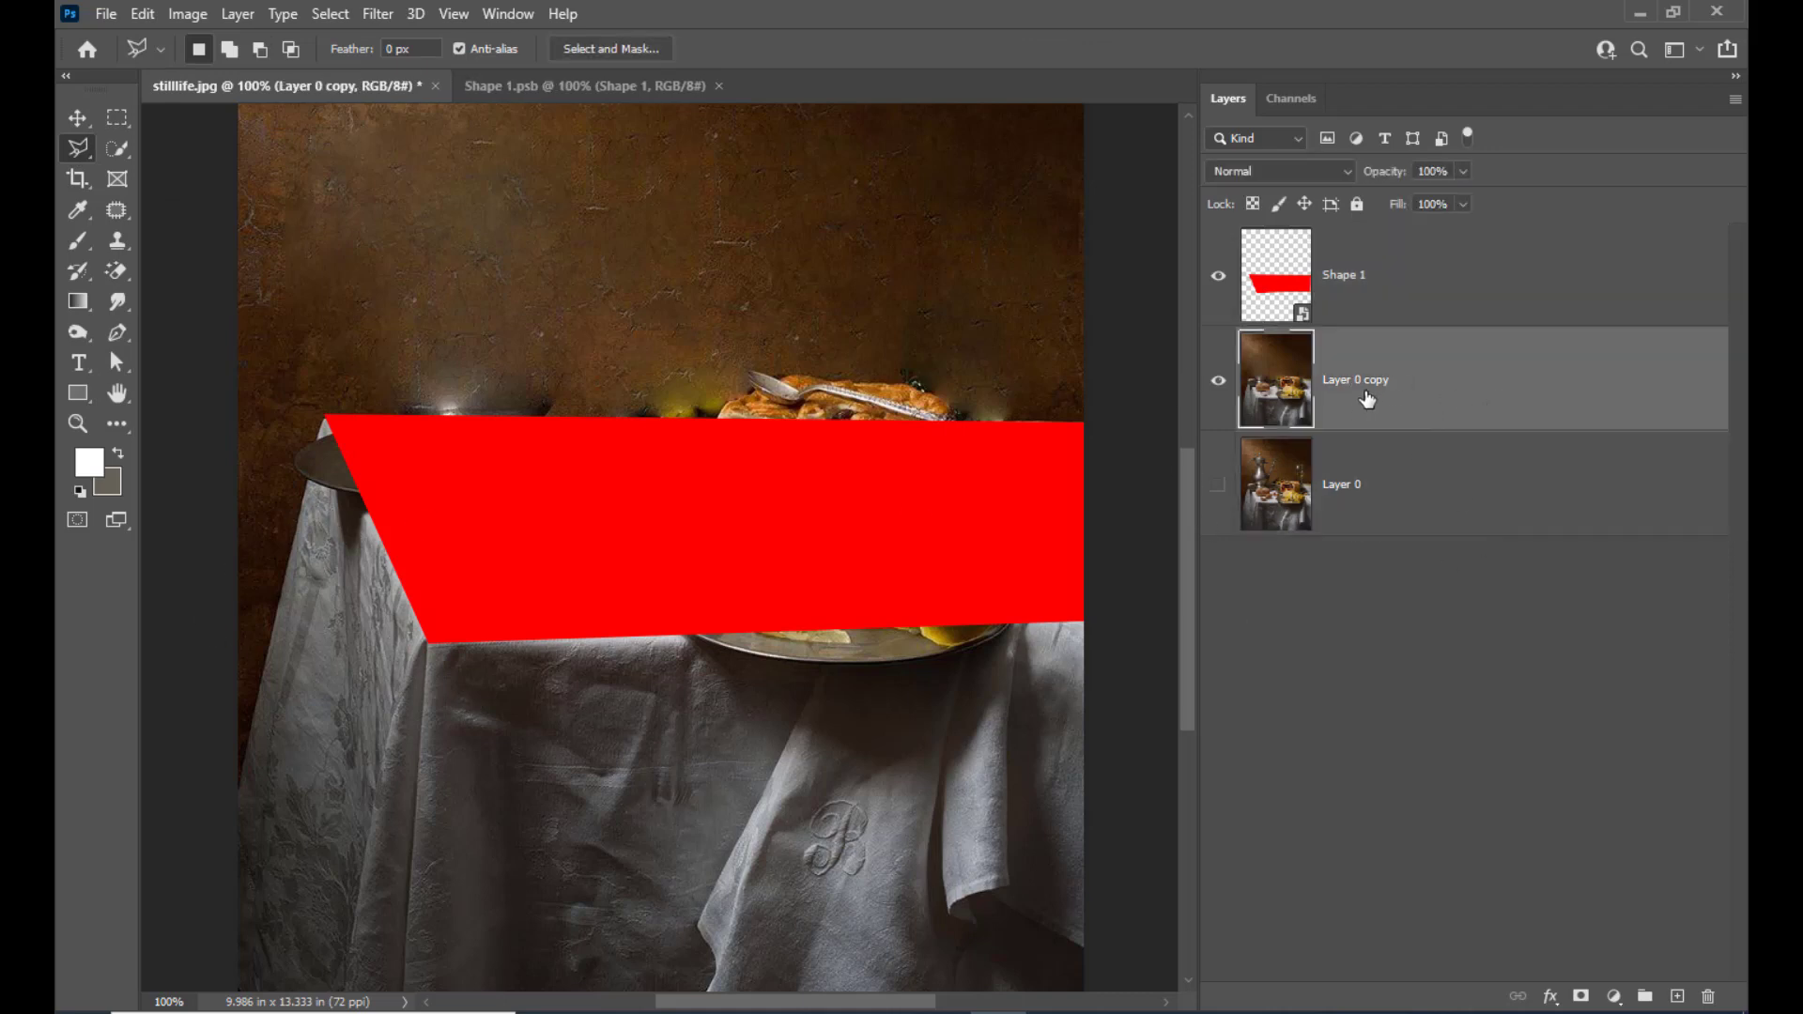
left_click(314, 487)
left_click(412, 644)
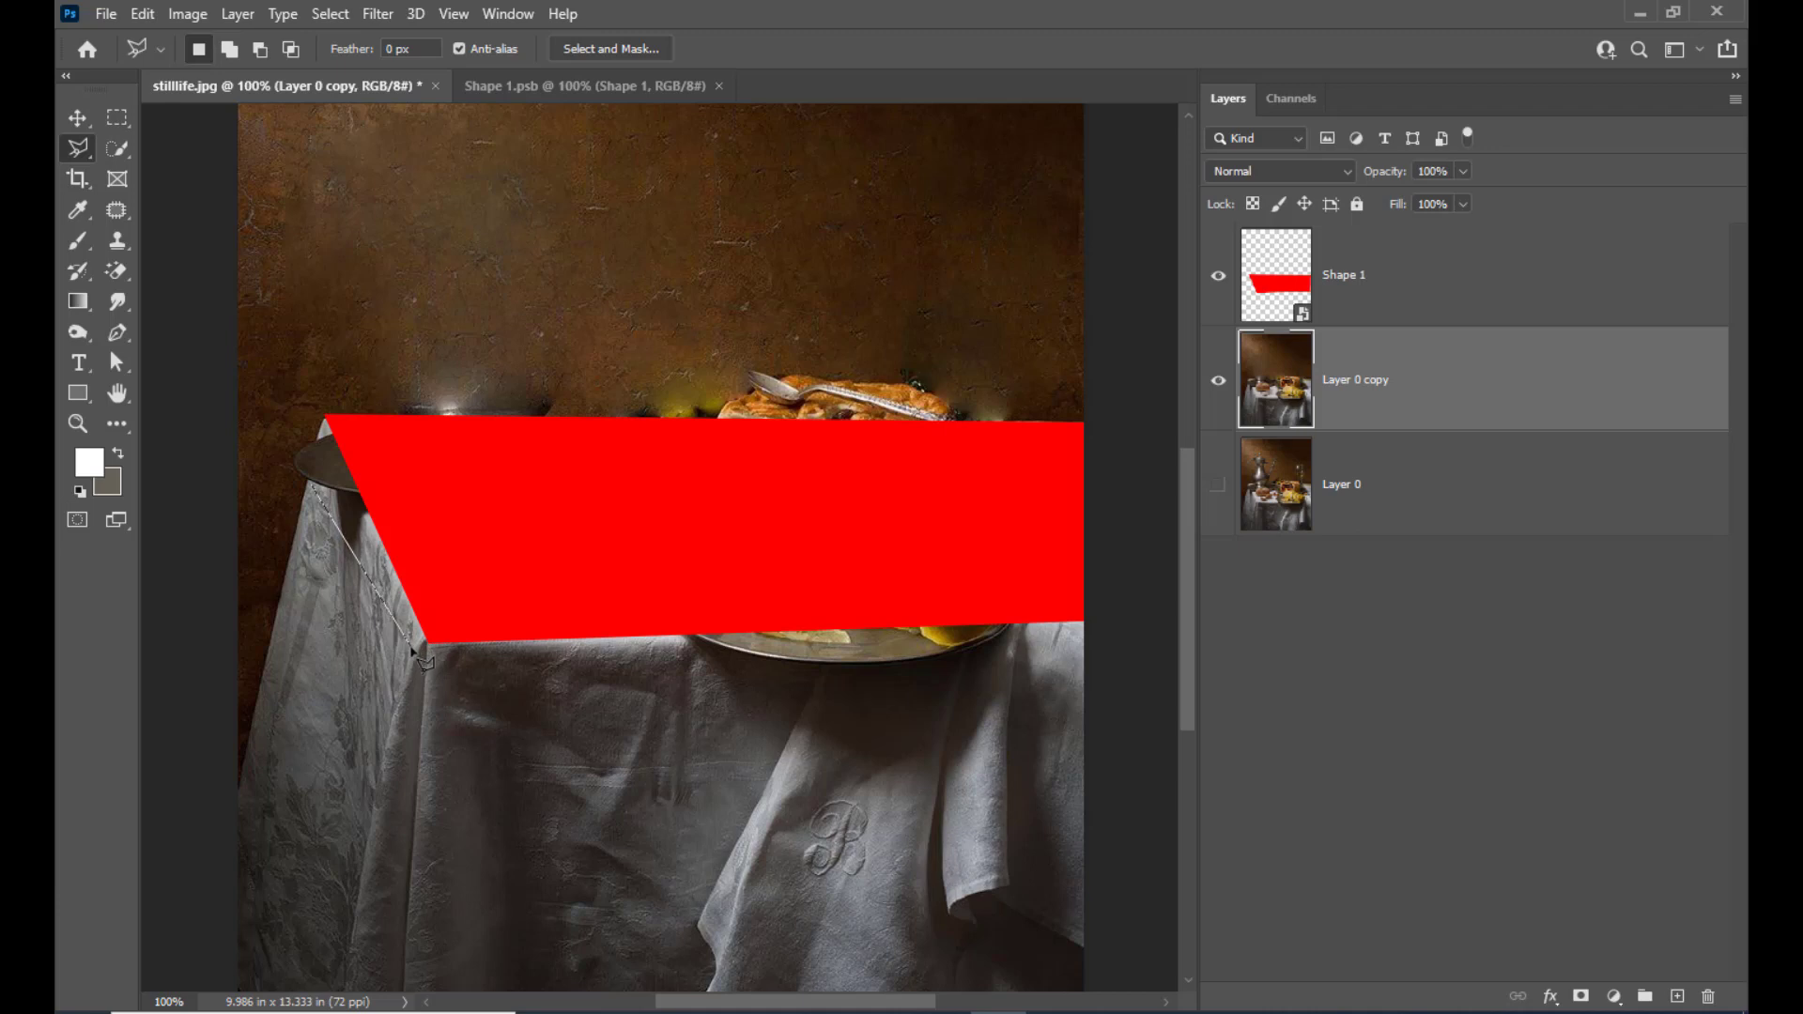
left_click(338, 986)
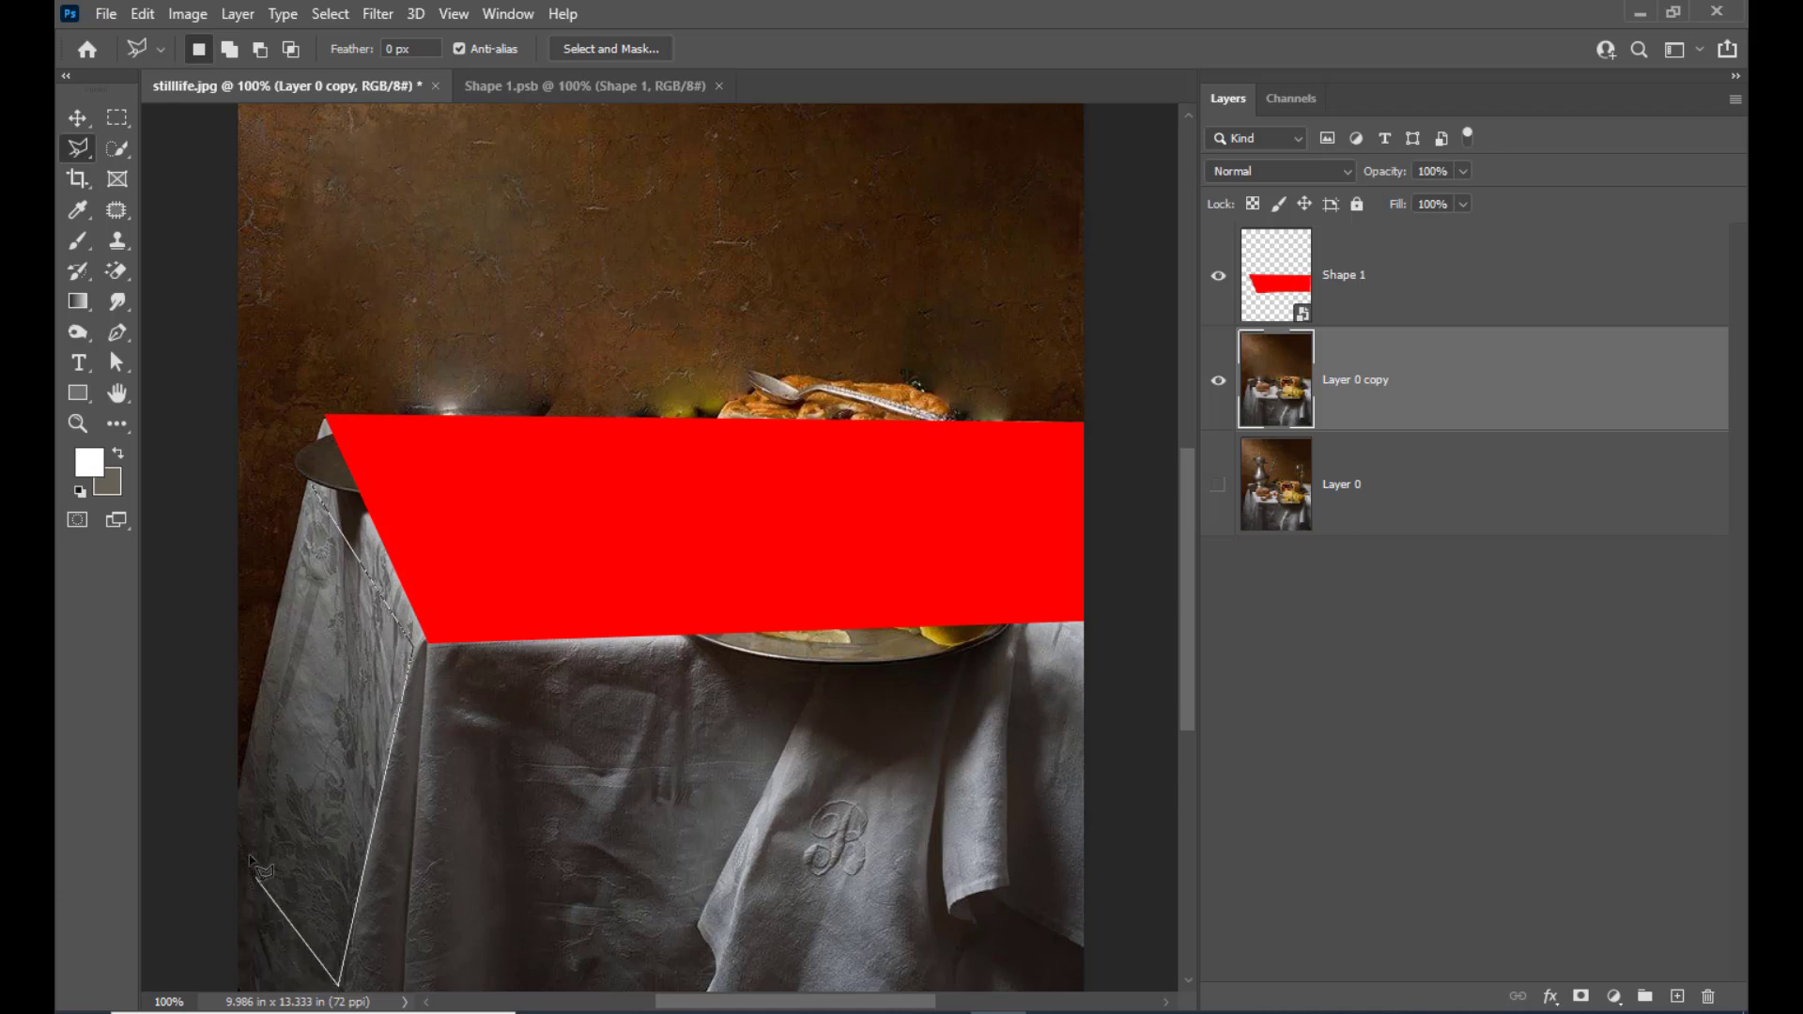
left_click(239, 790)
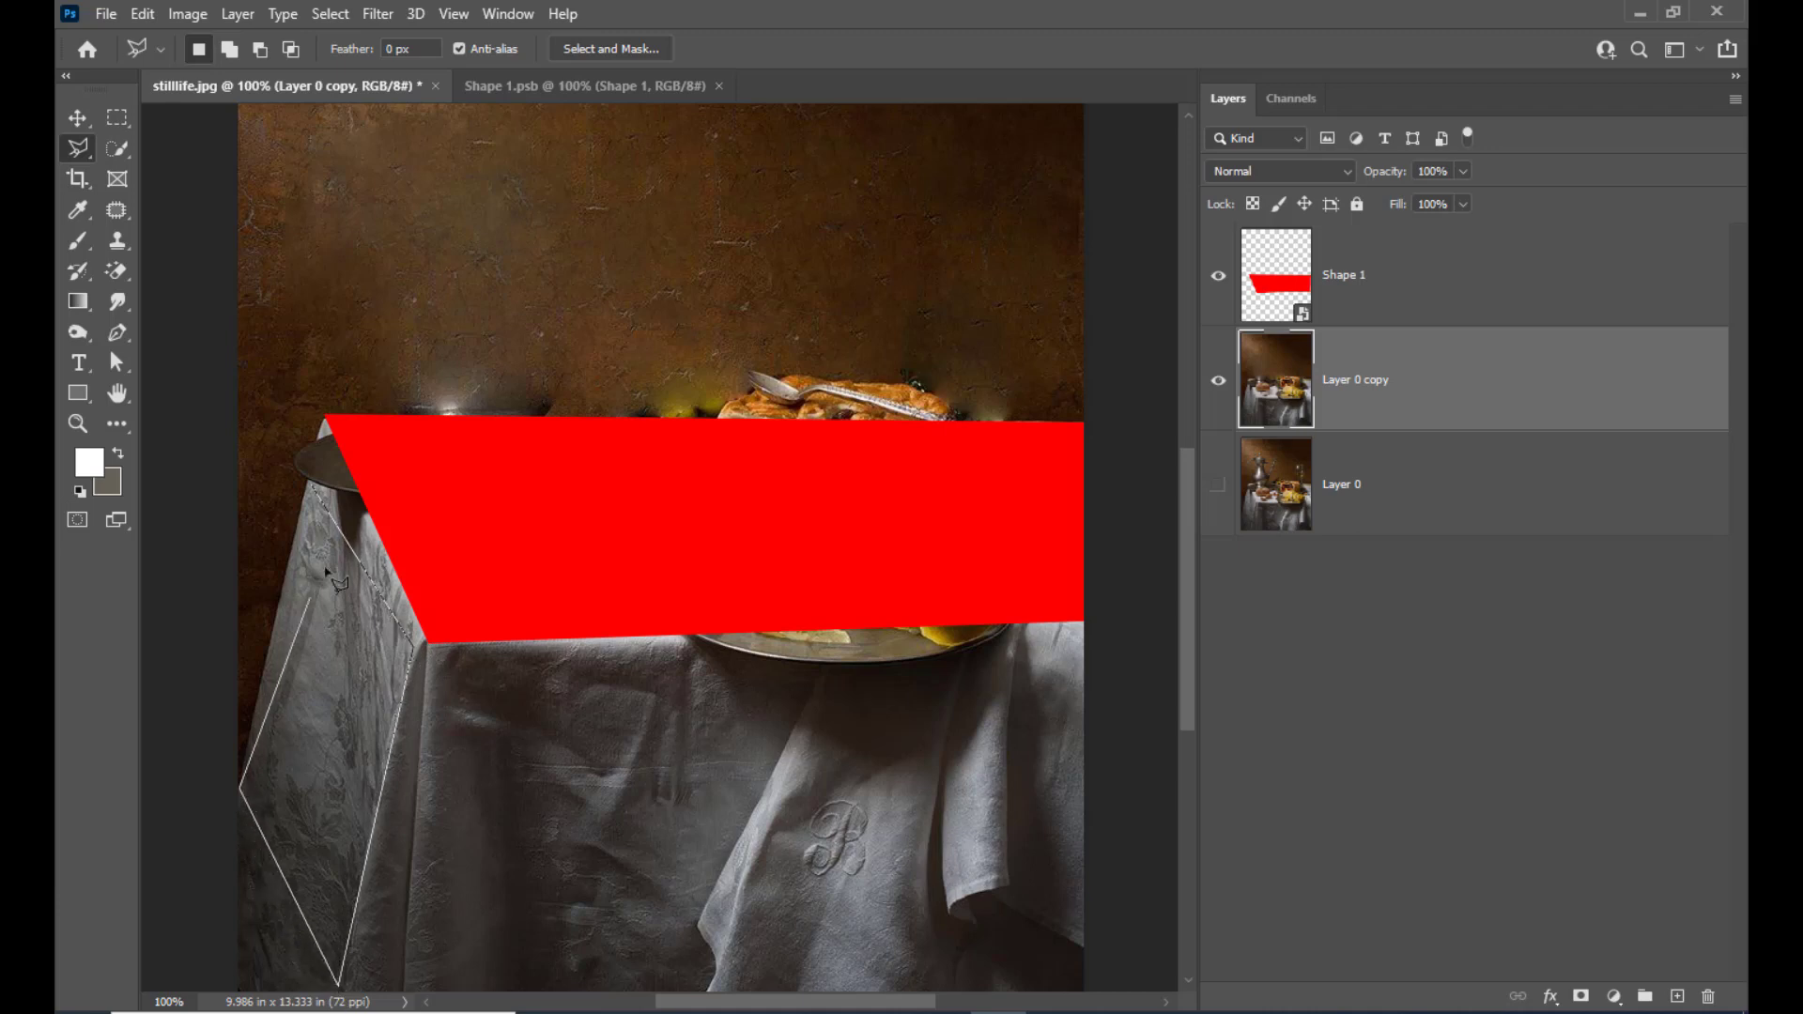
left_click(312, 488)
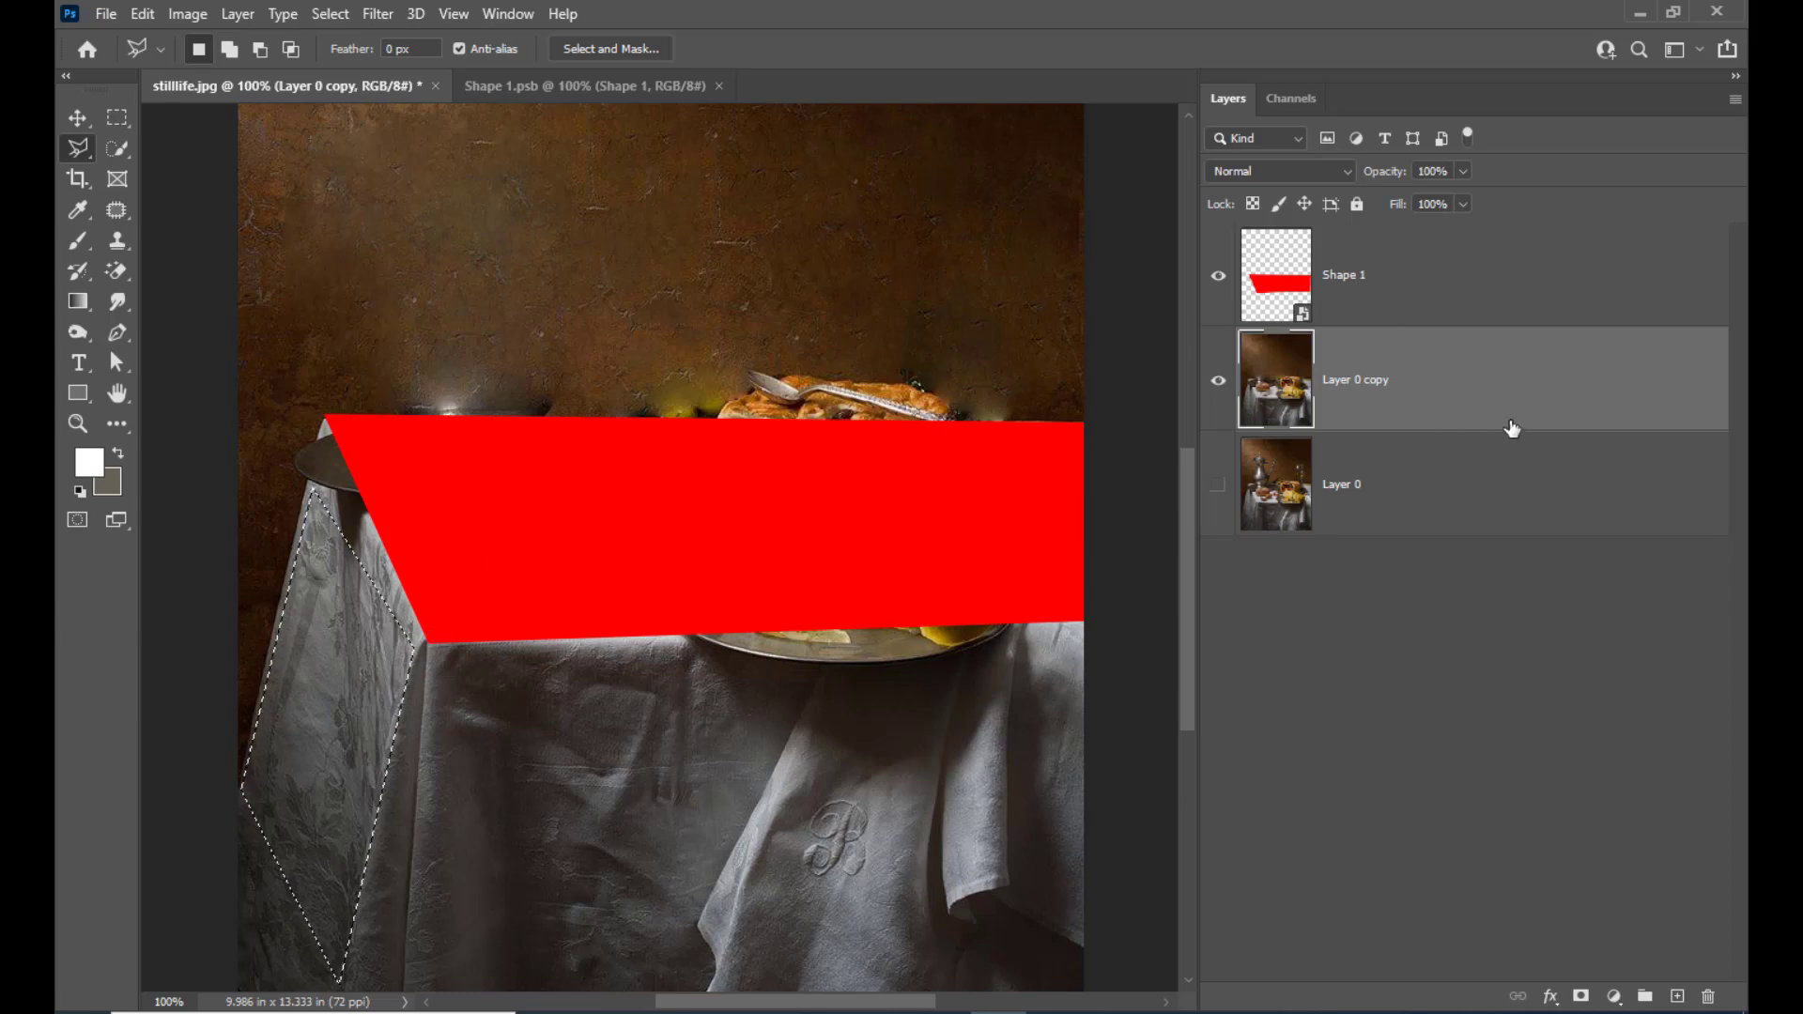
Copy the selected tablecloth area and paste it into the Shape 1.psb document
left_click(140, 14)
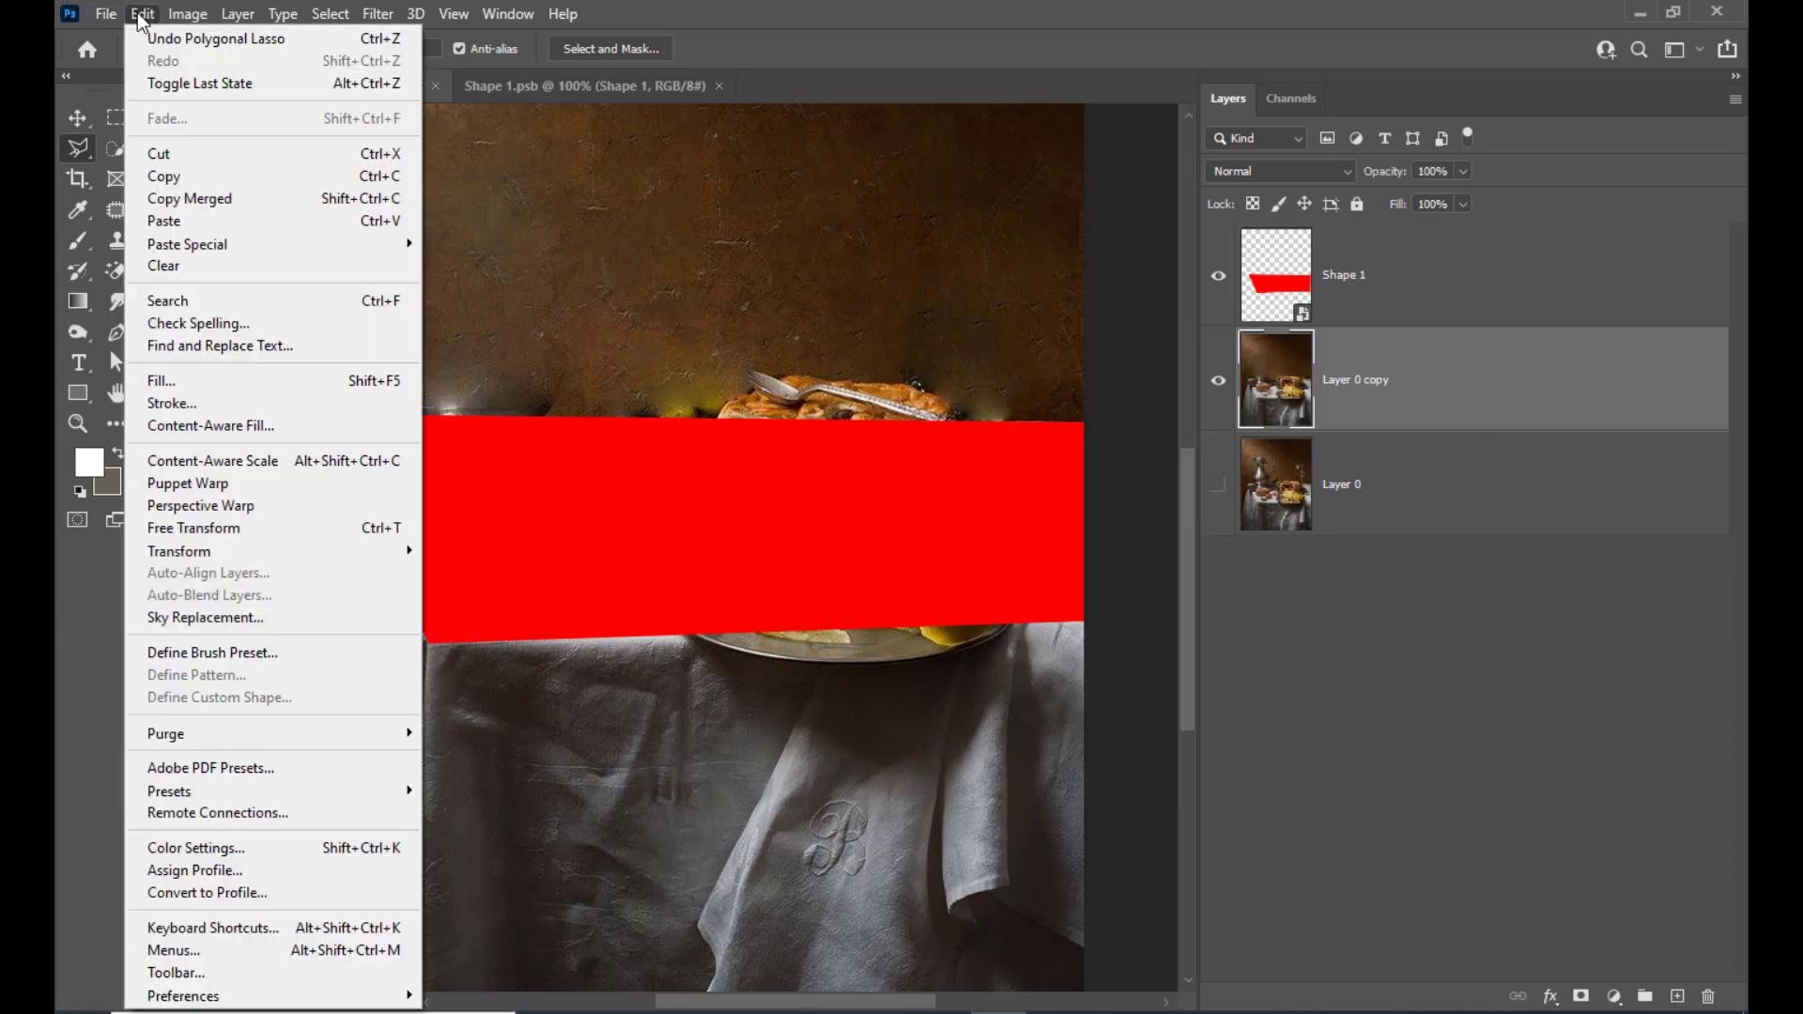
left_click(174, 179)
left_click(526, 88)
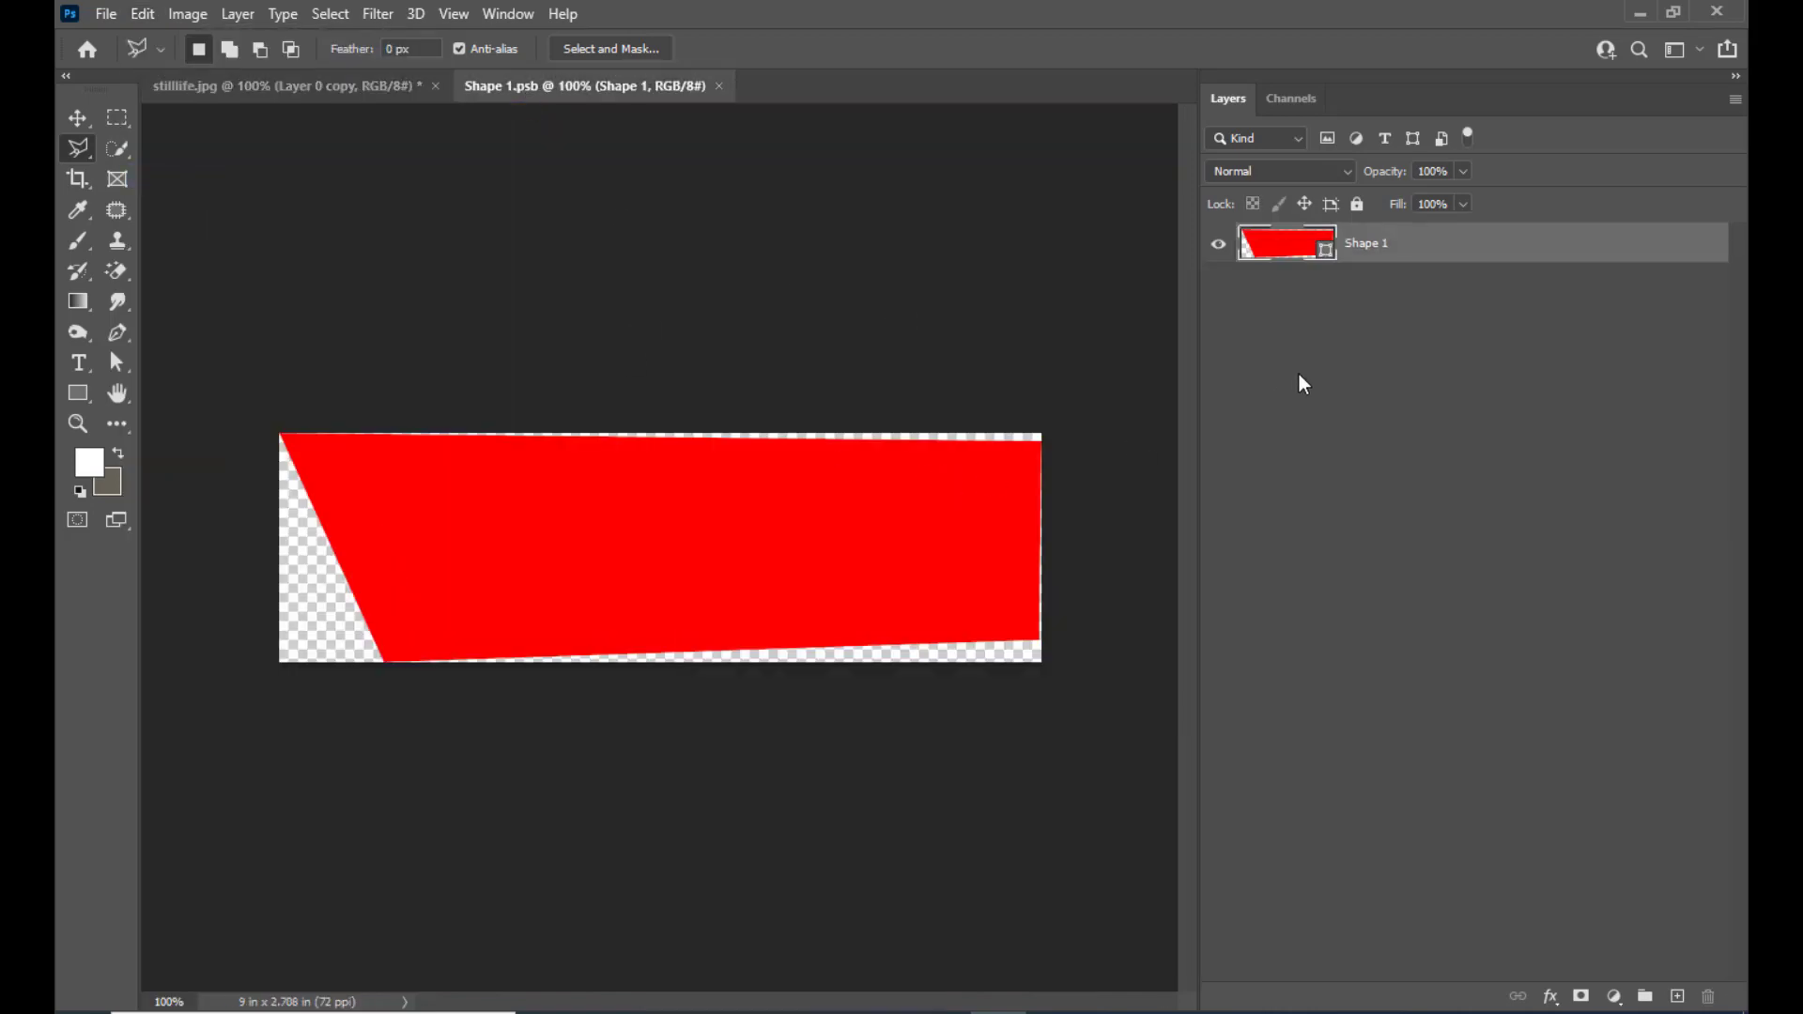
key("ctrl+v")
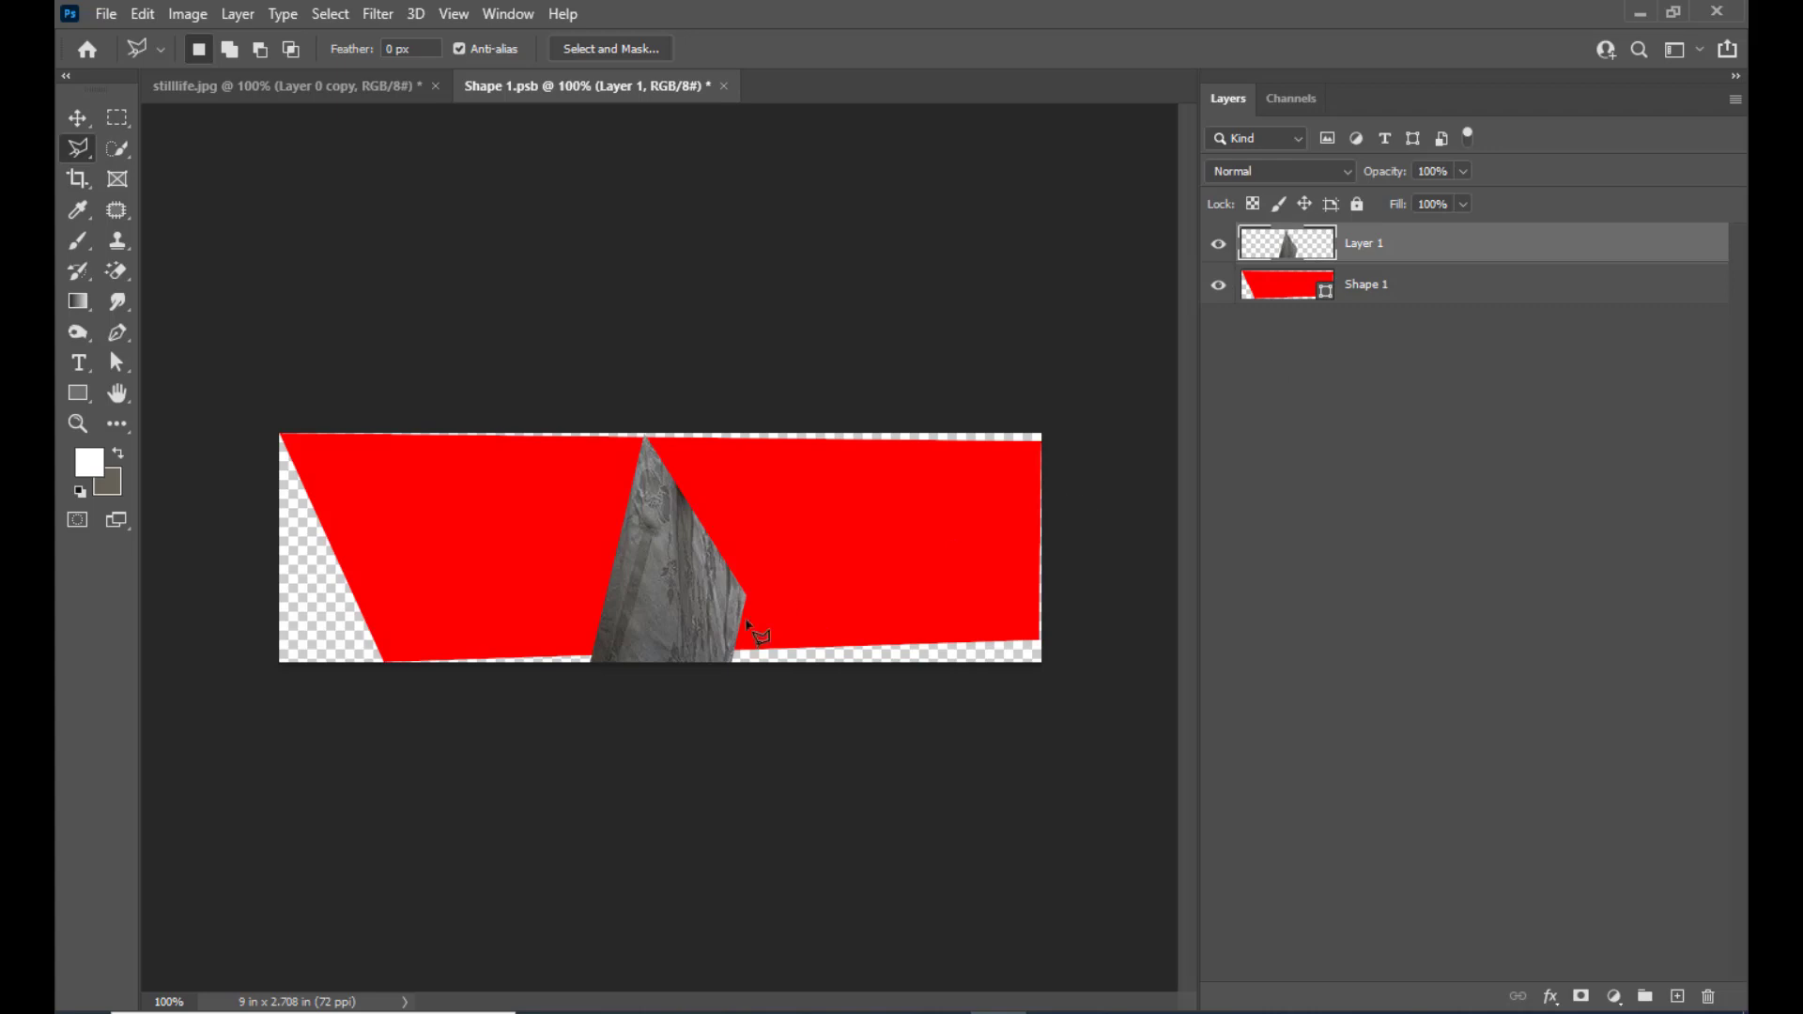
Rotate the pasted cloth piece by about 78° and position it over the left half of the red shape
left_click(78, 117)
left_click_drag(693, 575, 746, 429)
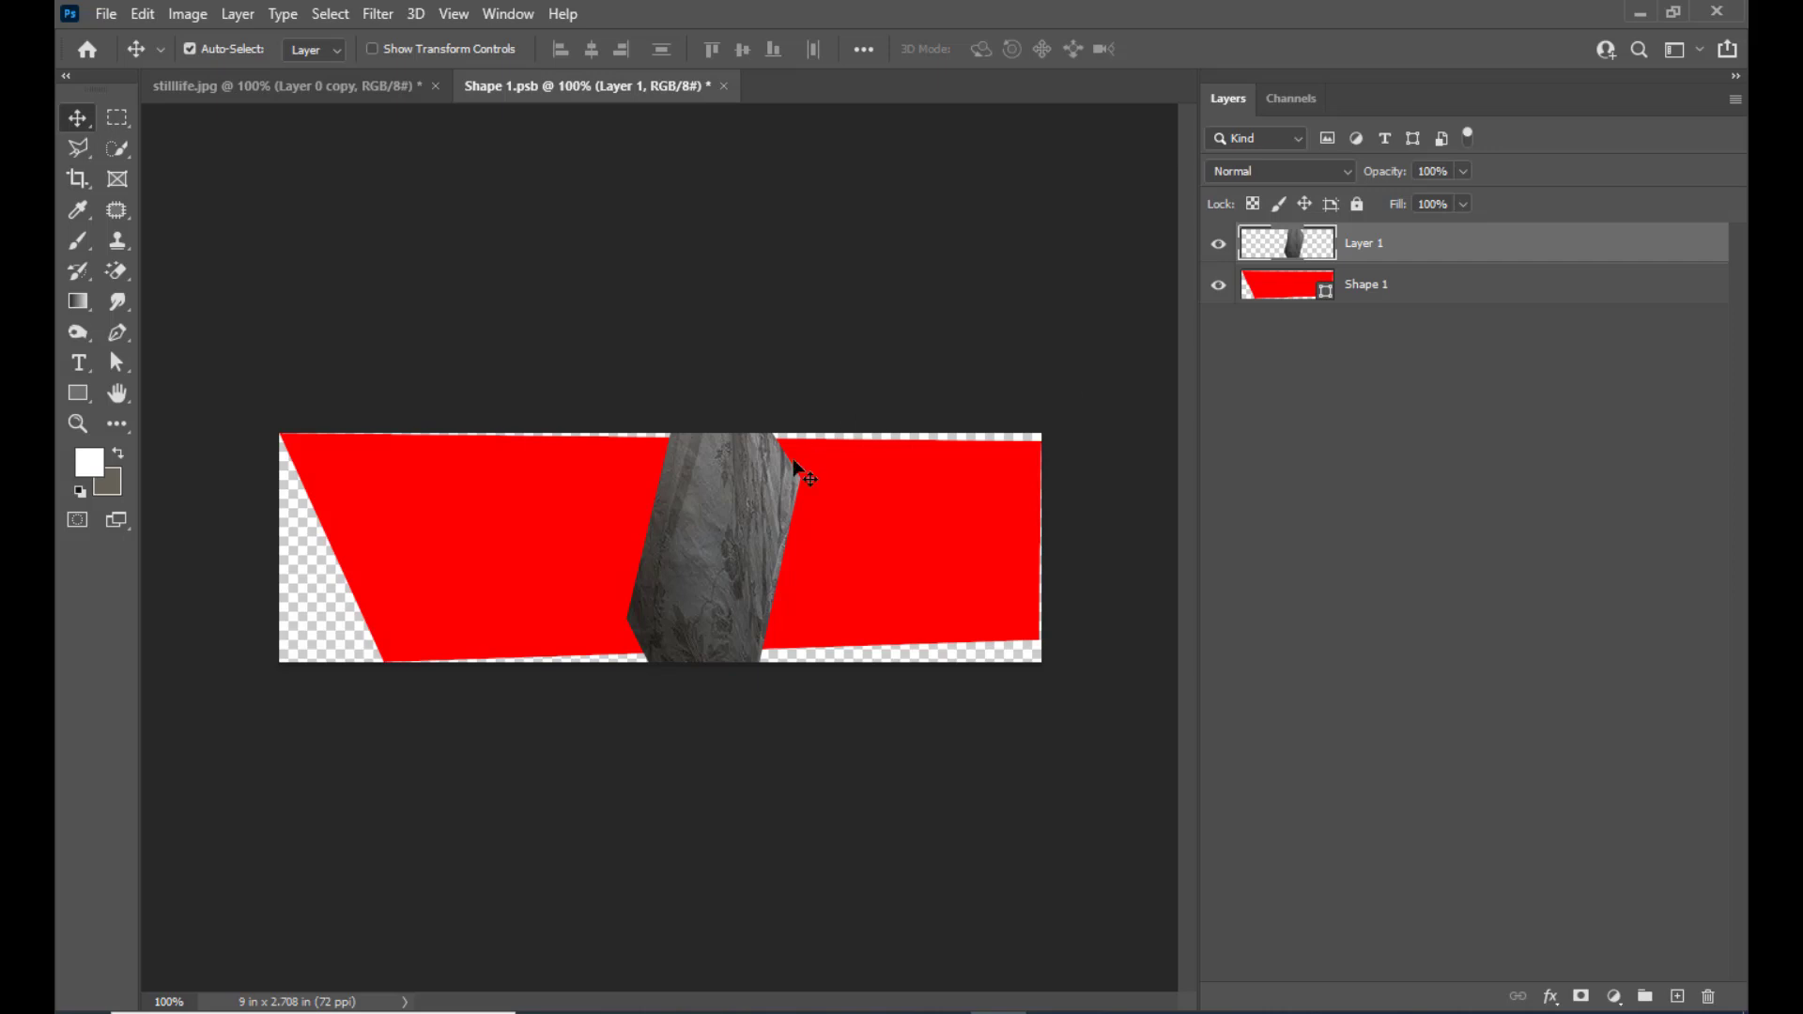
left_click_drag(763, 485, 755, 497)
key("ctrl+t")
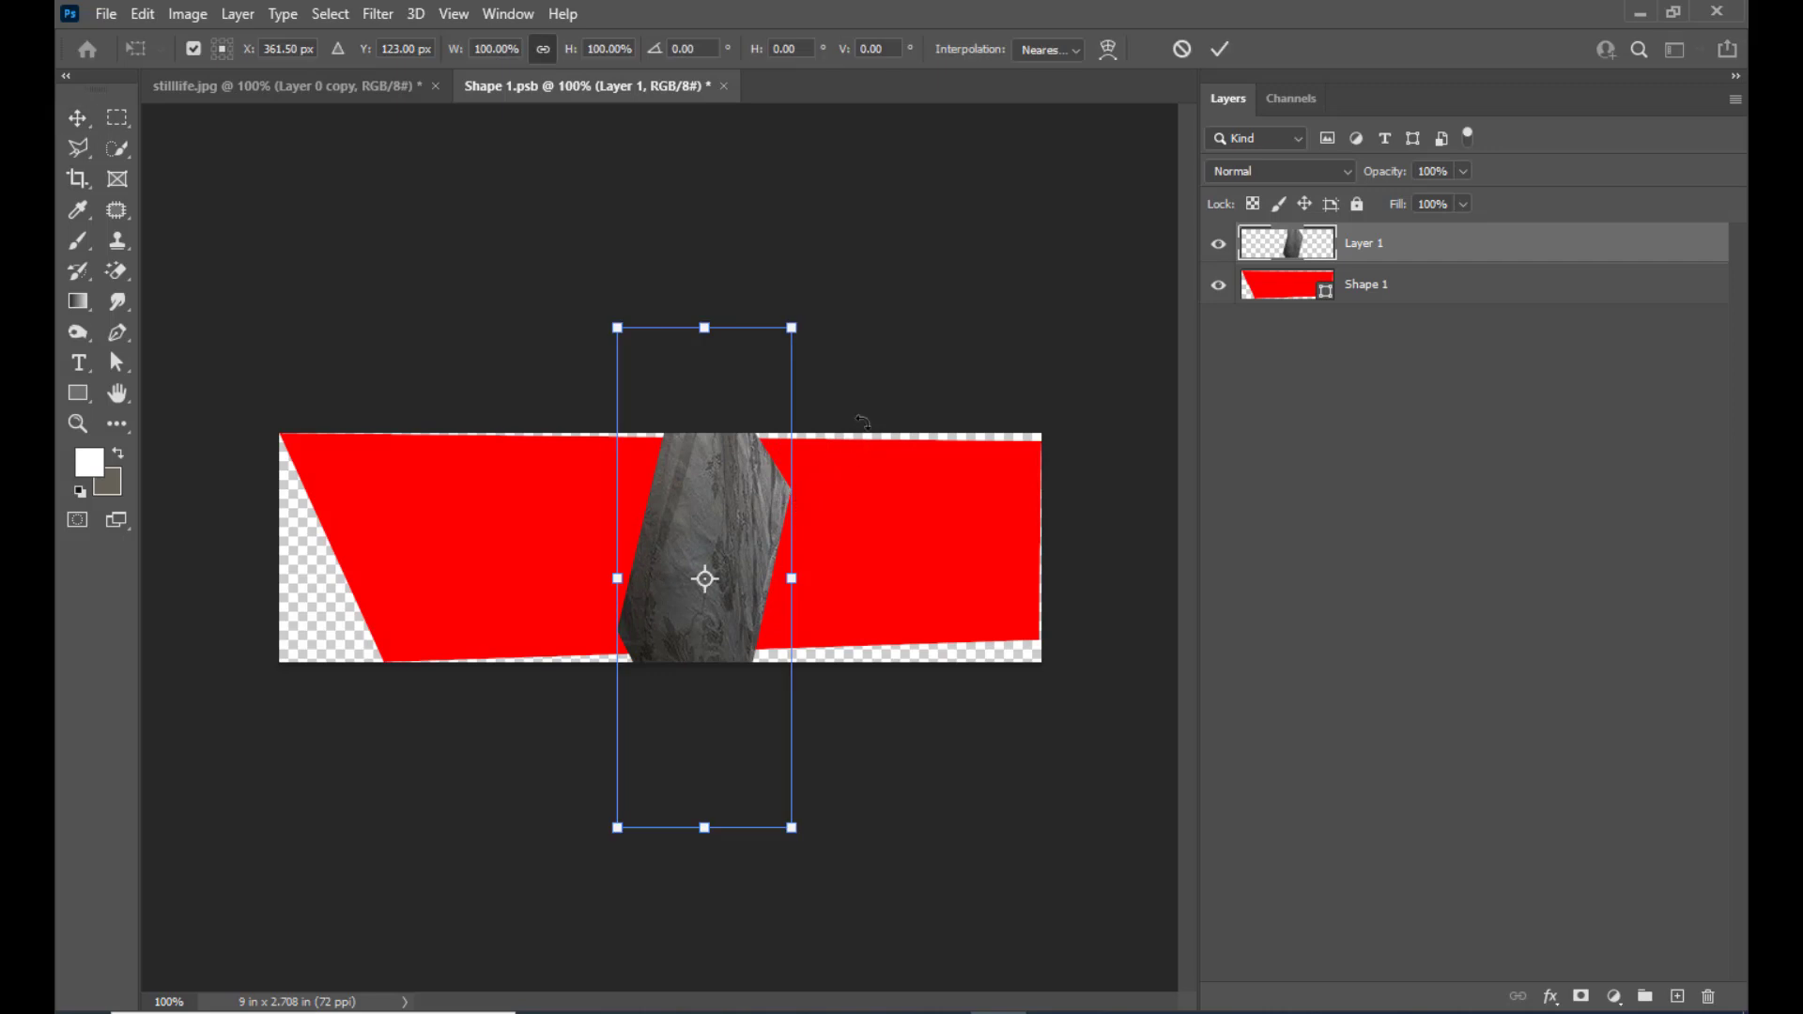
left_click_drag(826, 322, 977, 622)
left_click_drag(745, 573, 709, 512)
left_click_drag(869, 537, 888, 570)
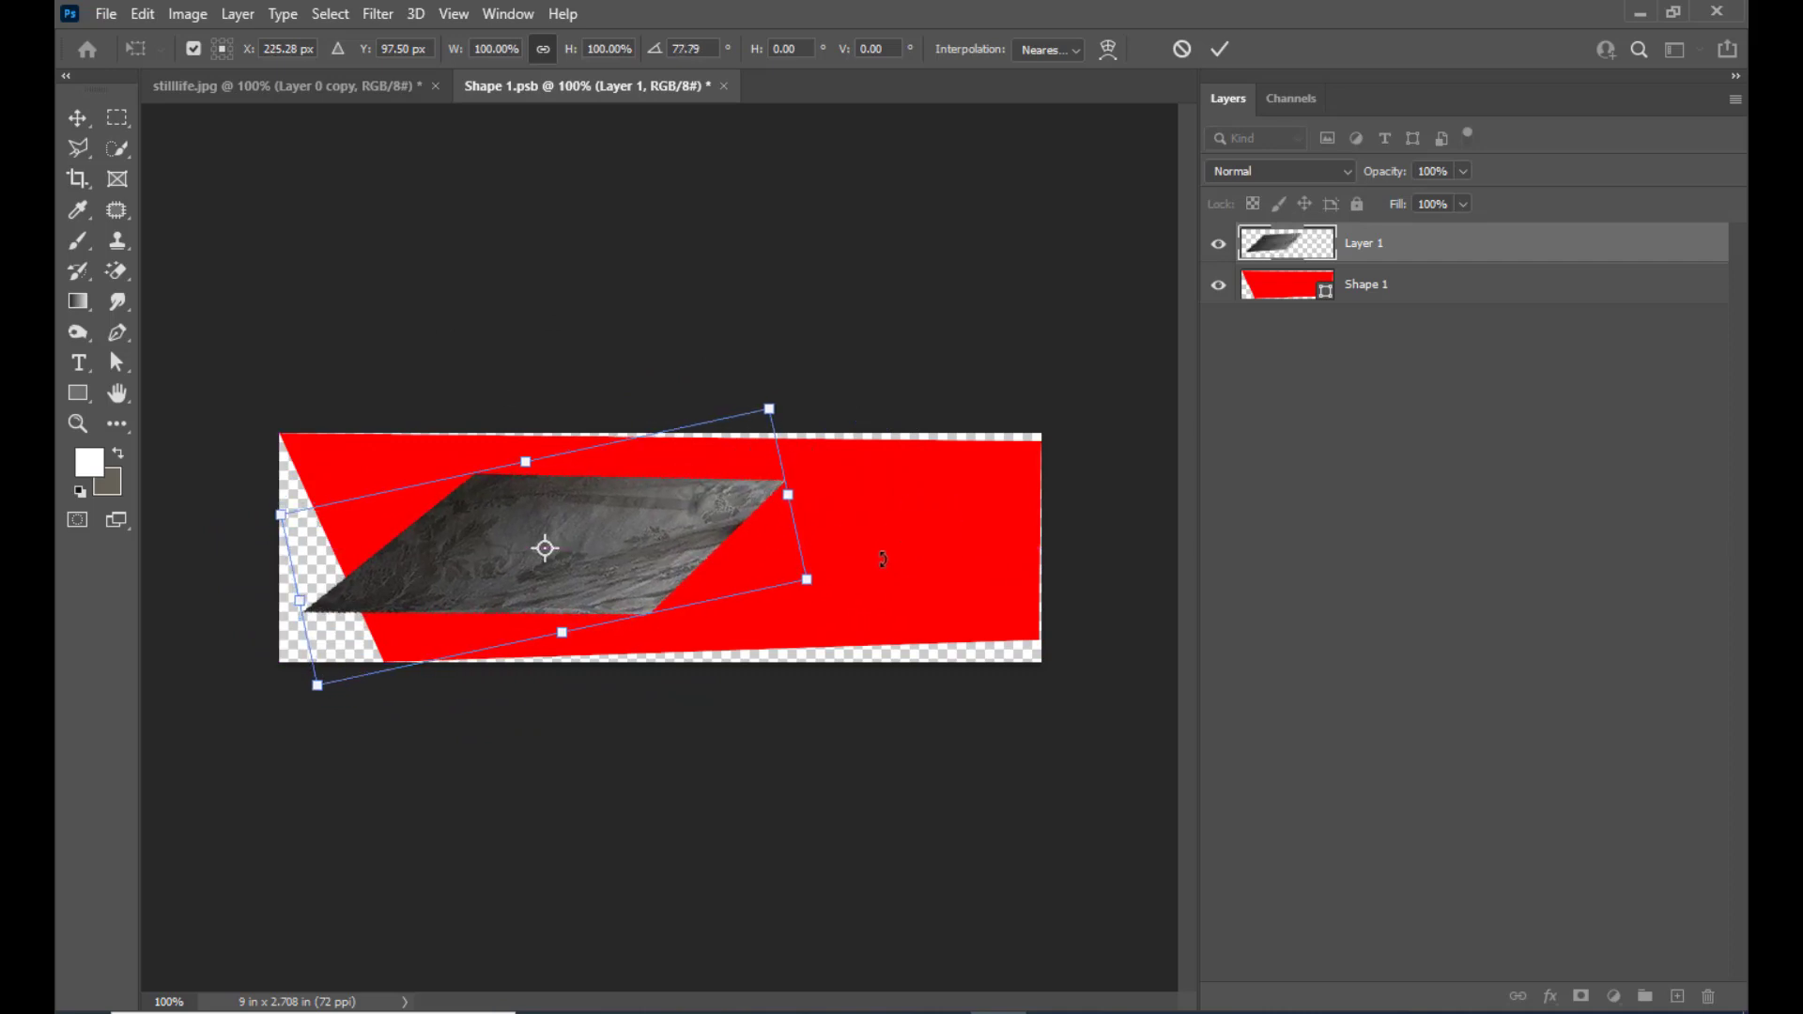
Warp the slanted cloth piece into a roughly rectangular patch and apply the transformation
left_click(1109, 49)
left_click_drag(777, 498, 746, 489)
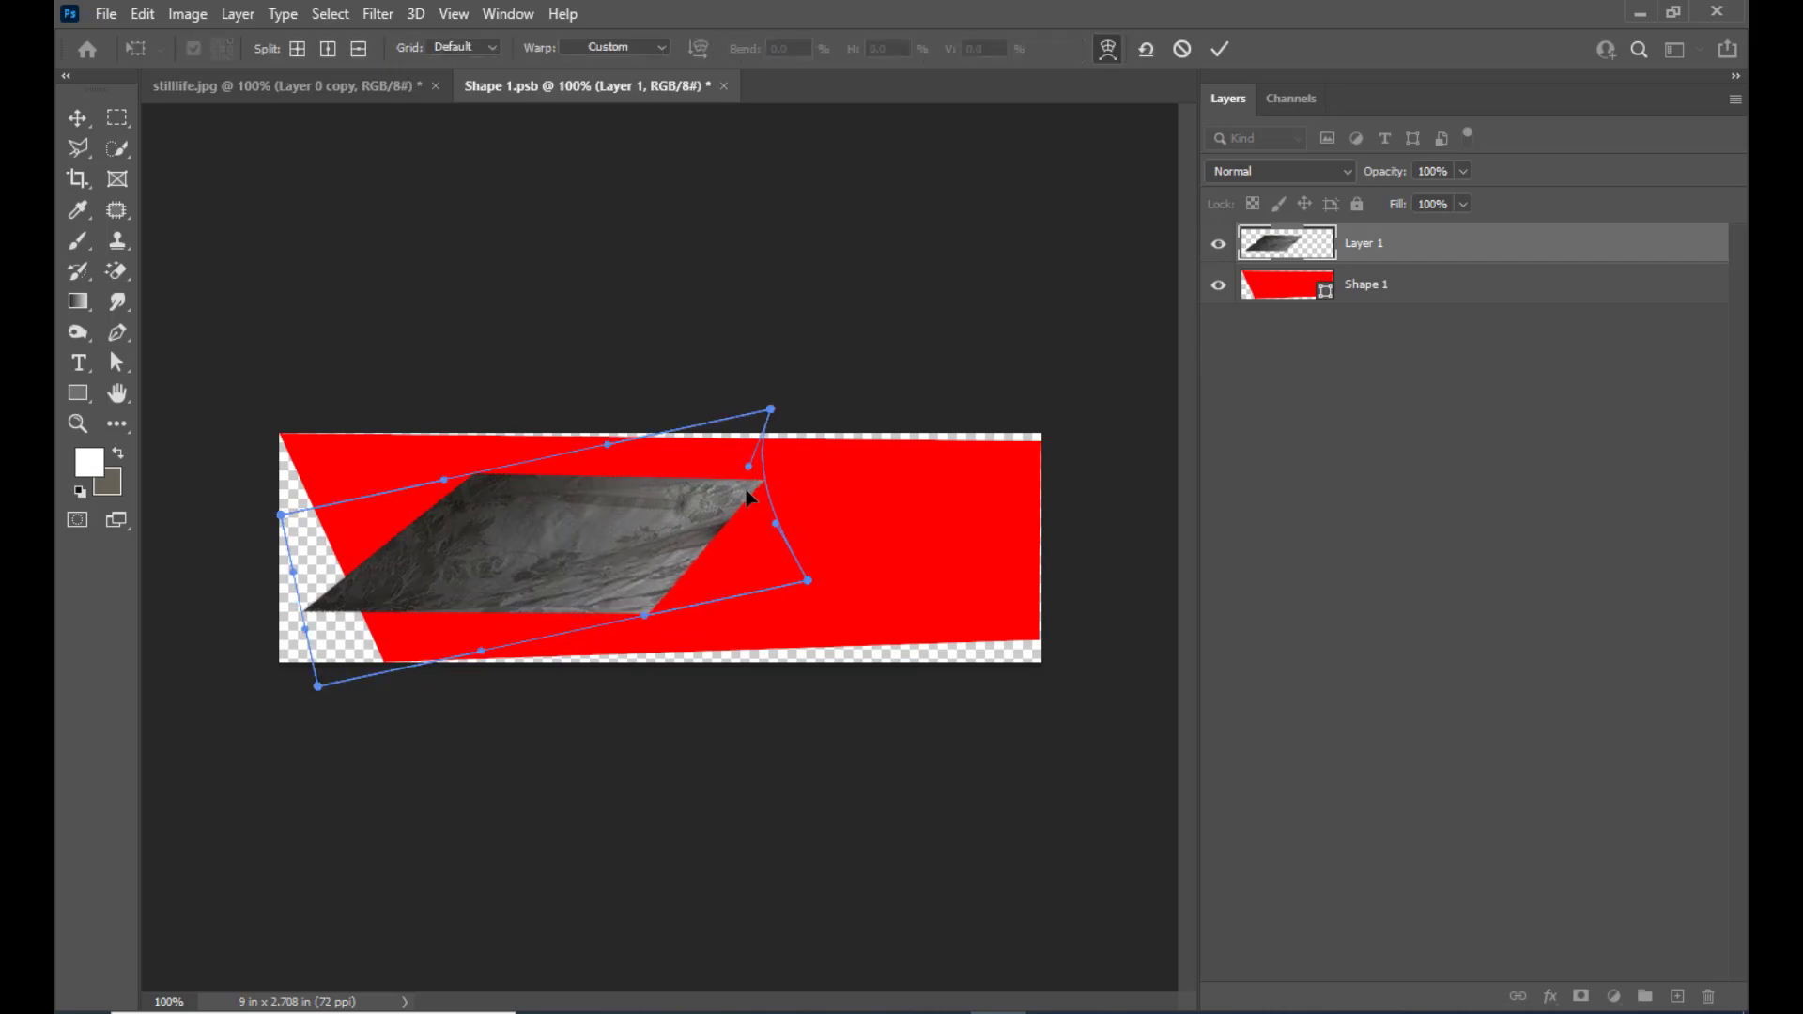
left_click_drag(774, 406, 728, 423)
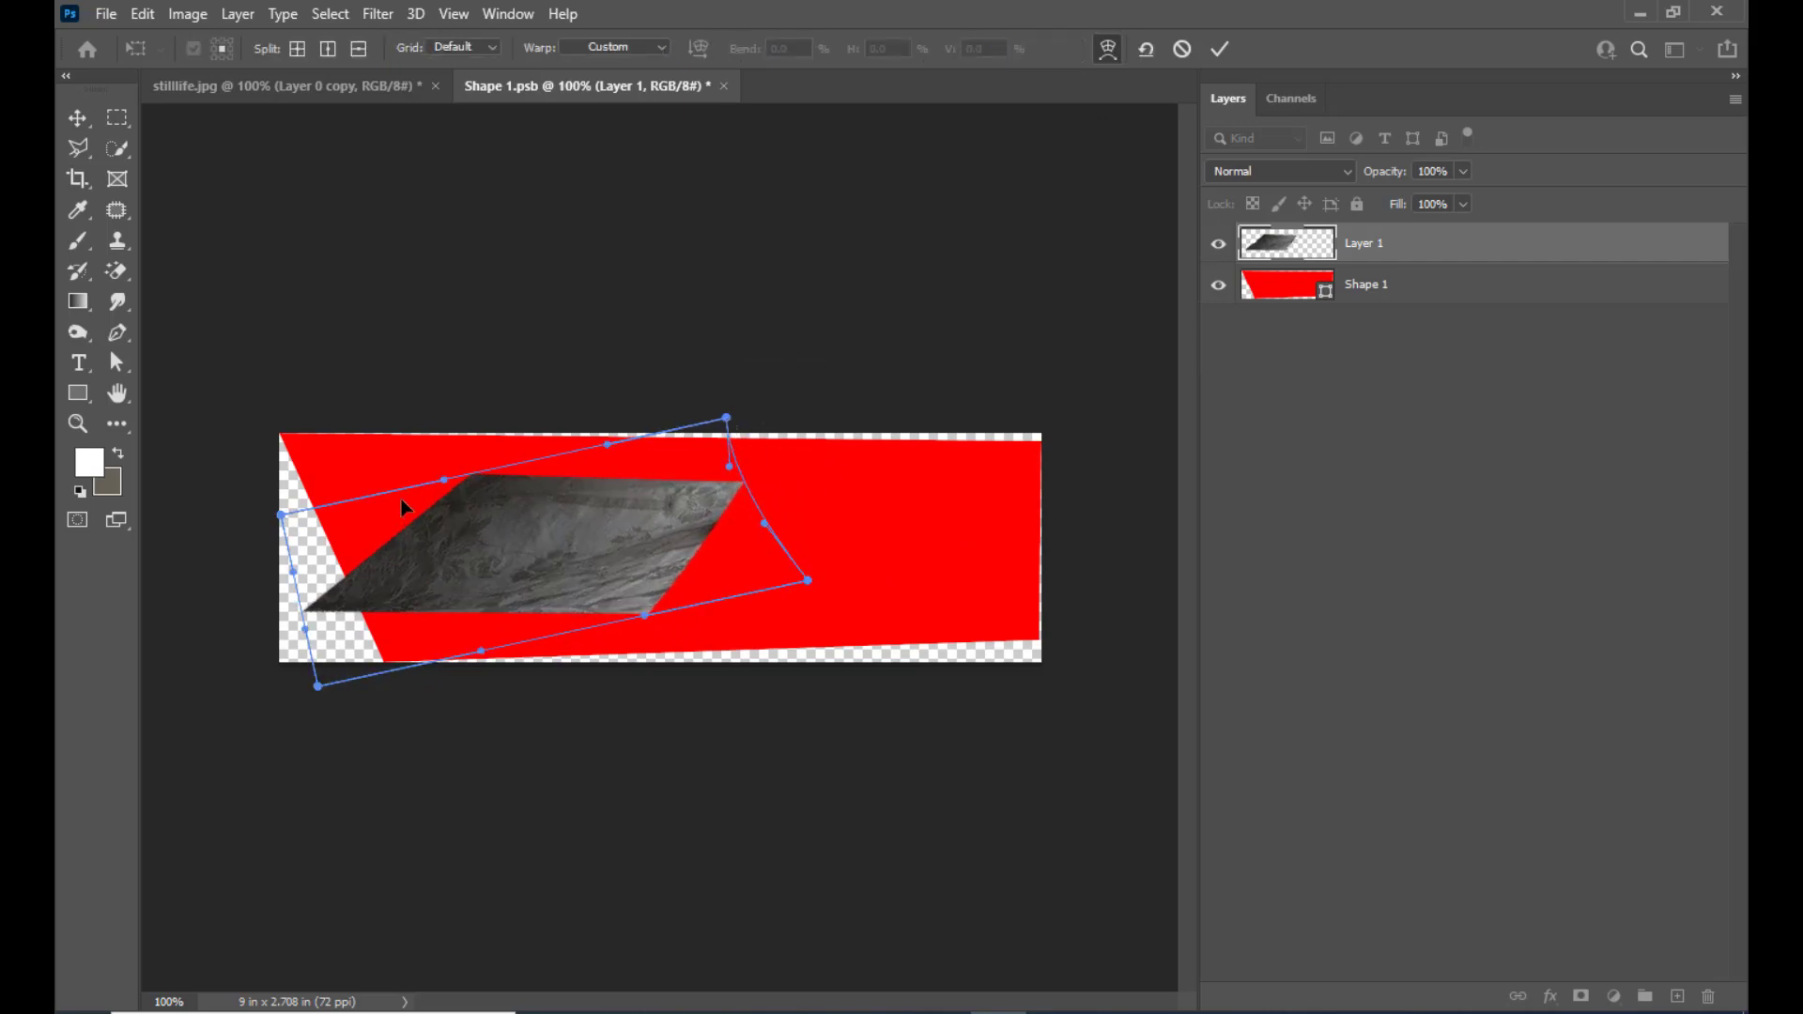
left_click_drag(445, 484, 346, 460)
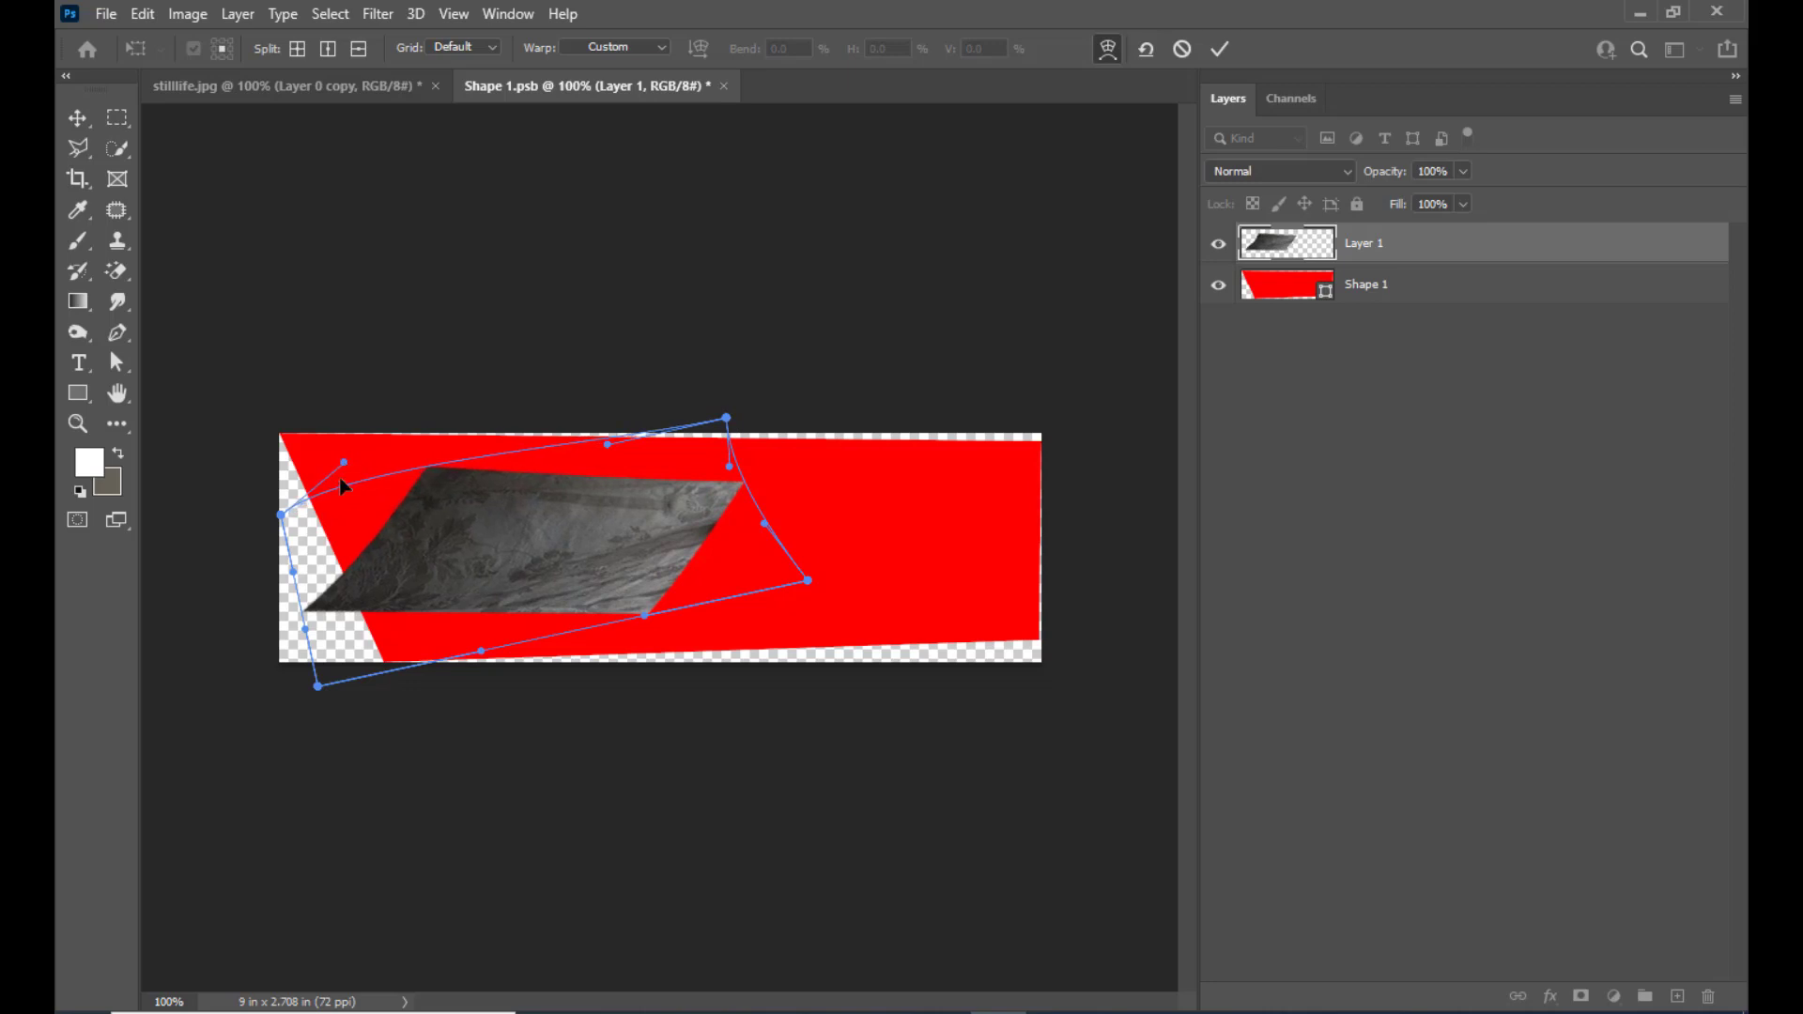
left_click_drag(307, 630, 415, 718)
left_click_drag(645, 616, 705, 690)
left_click_drag(447, 477, 472, 509)
left_click_drag(706, 497, 628, 447)
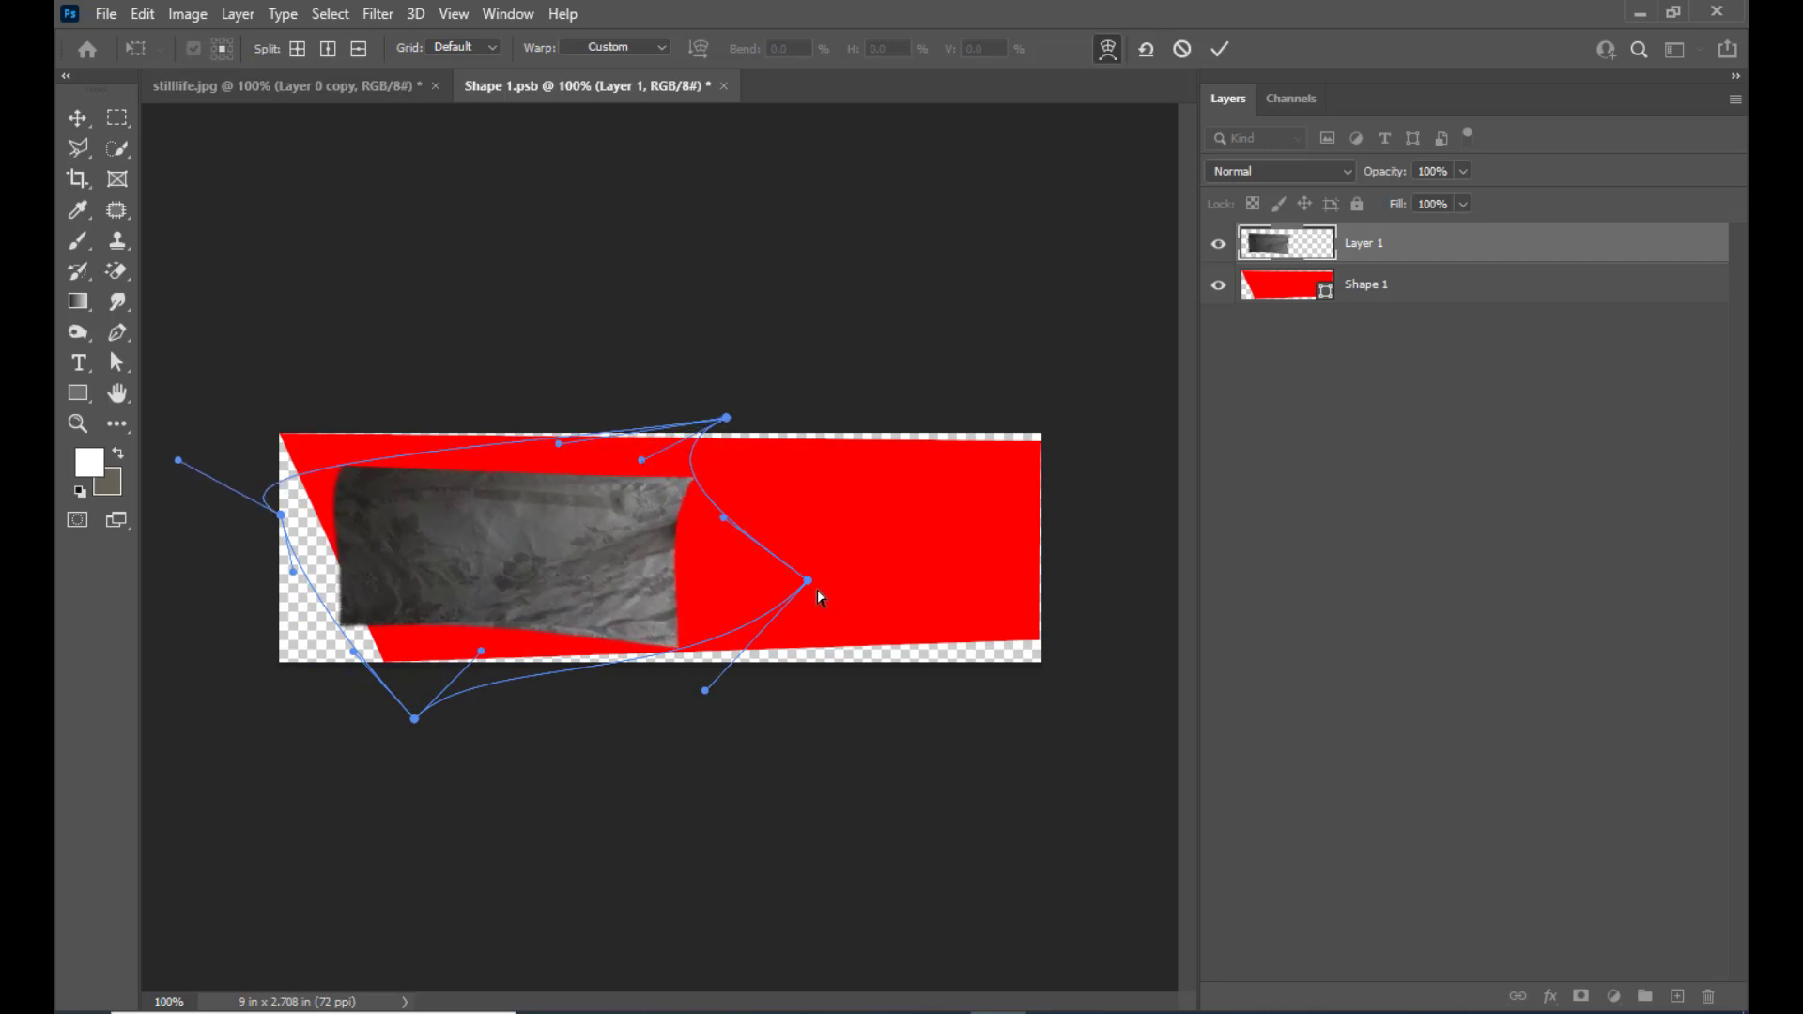
left_click_drag(817, 589, 766, 564)
left_click_drag(365, 622, 365, 649)
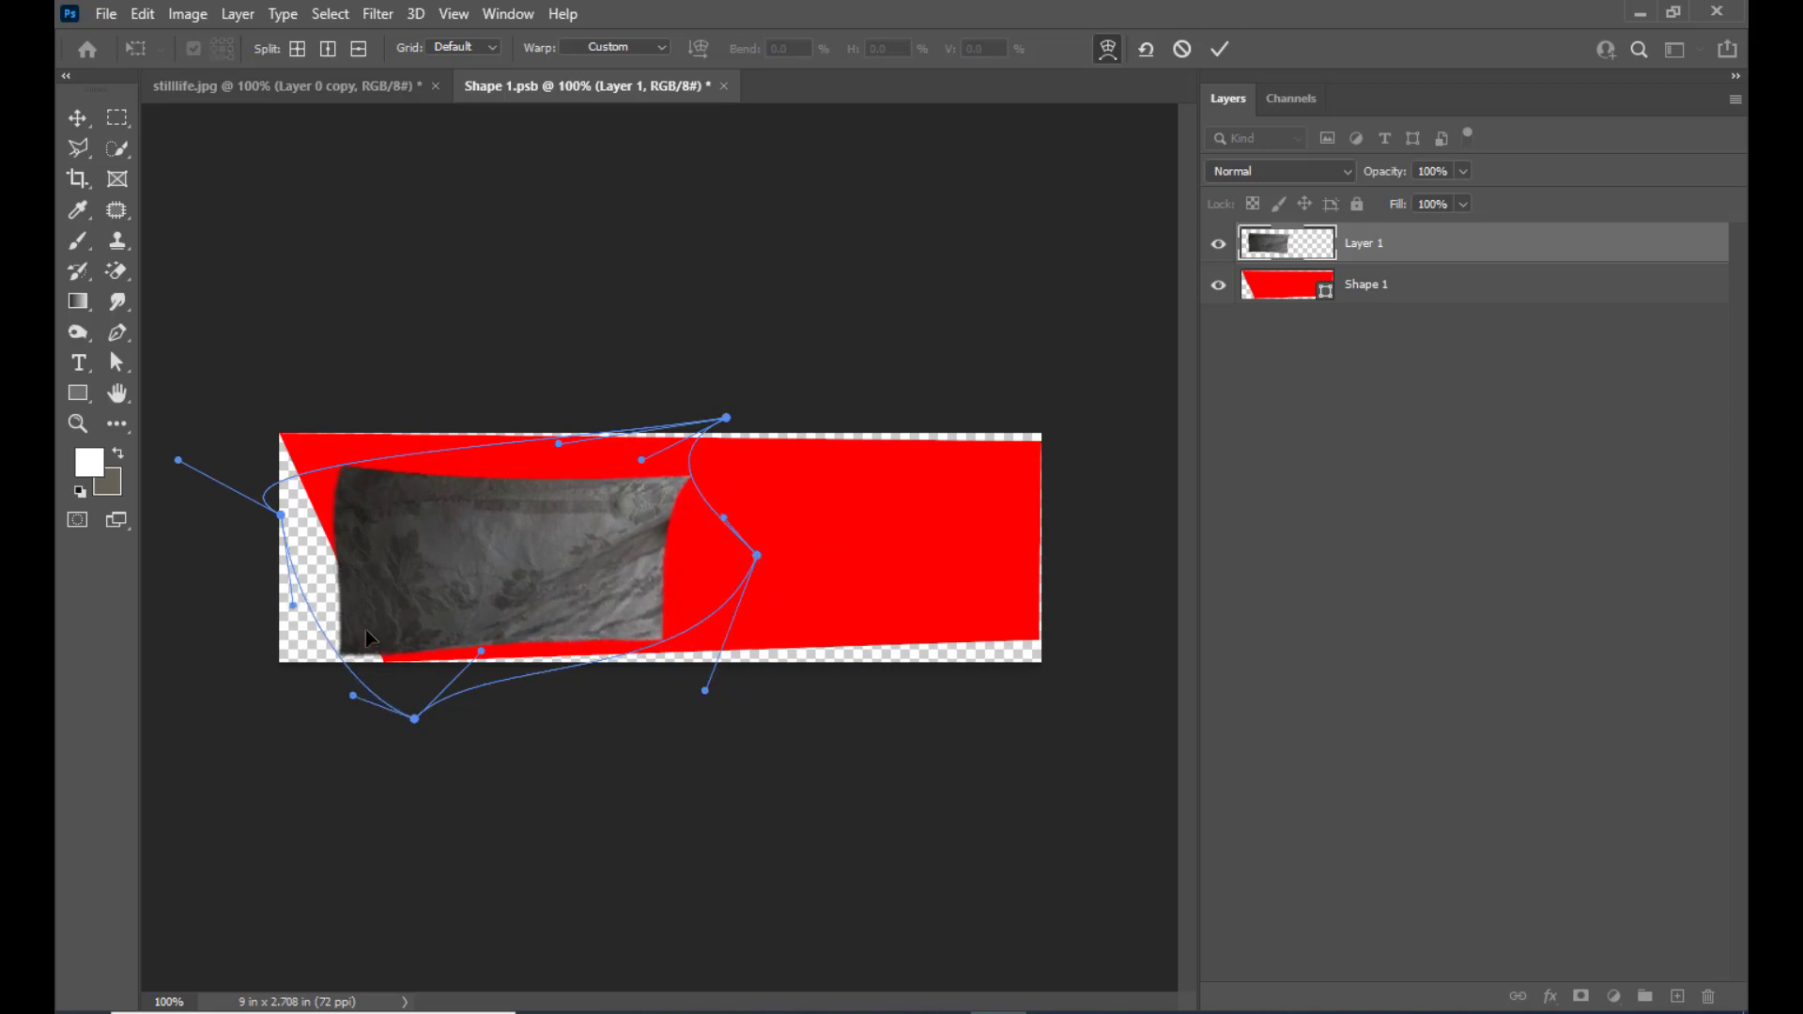
left_click_drag(352, 481, 341, 476)
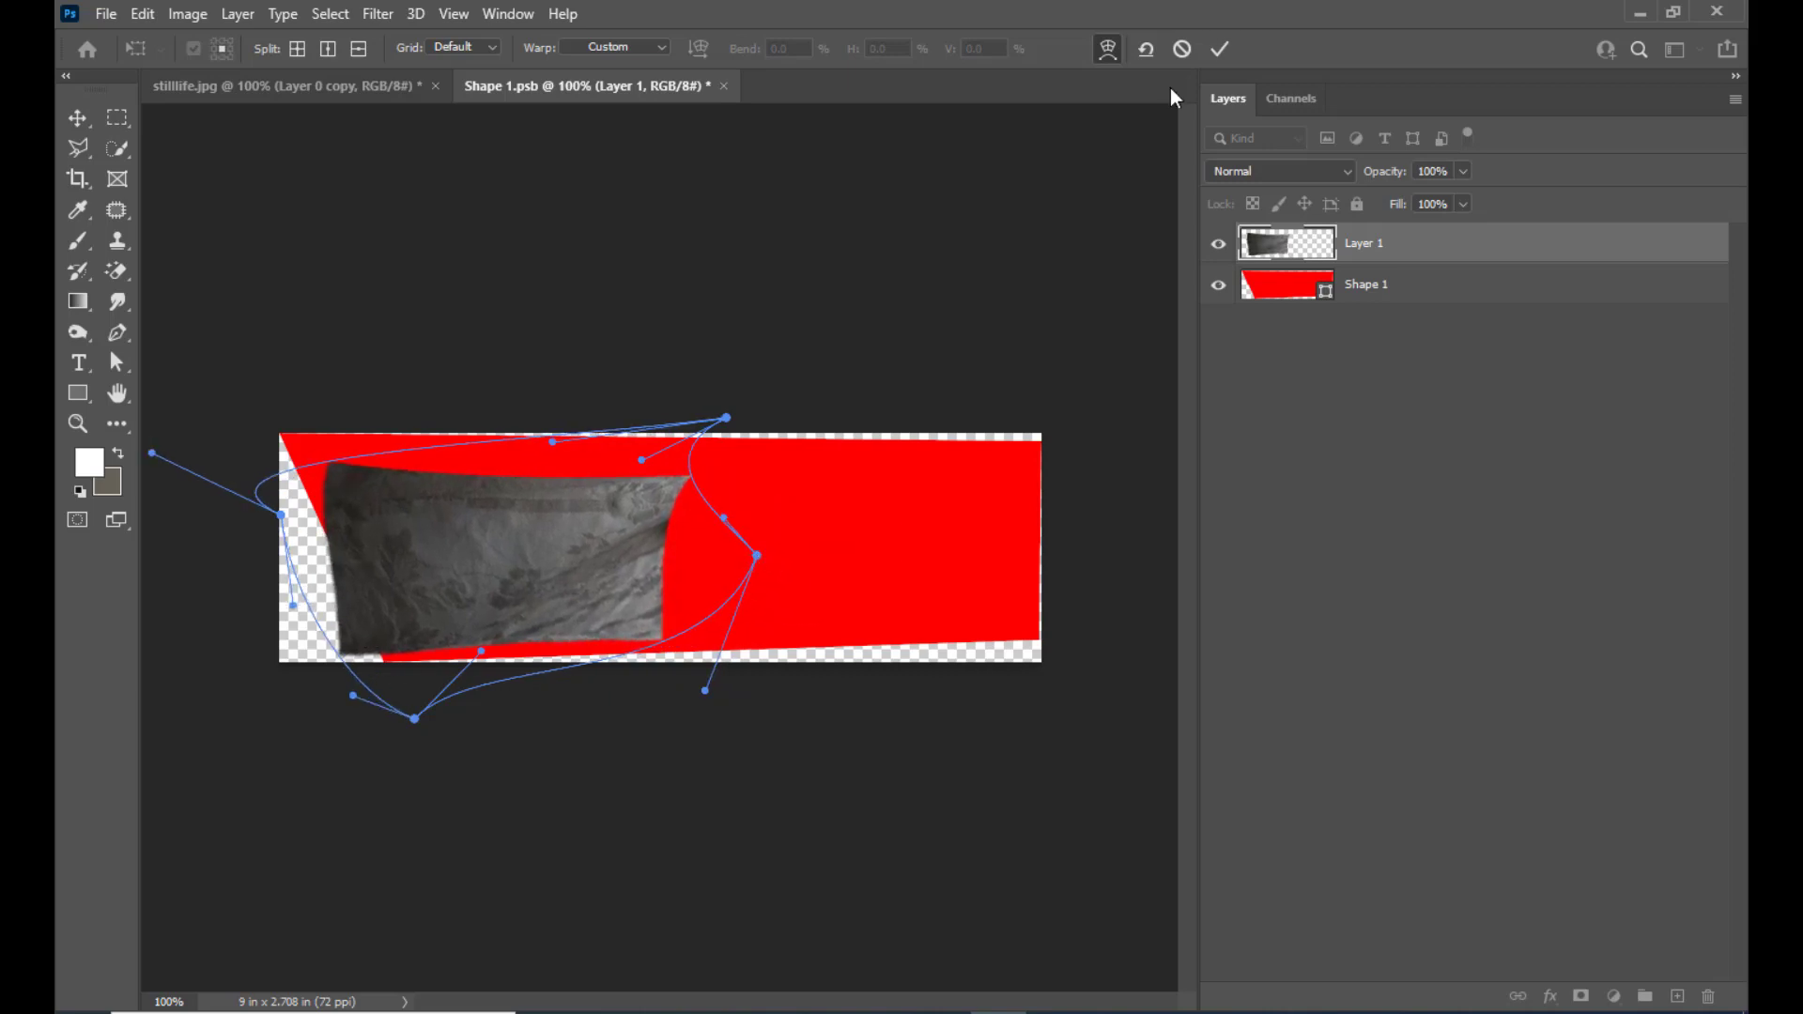
left_click(1219, 49)
Move the cloth patch to the canvas's upper-left corner and place a horizontally flipped copy beside it
left_click_drag(519, 507, 479, 486)
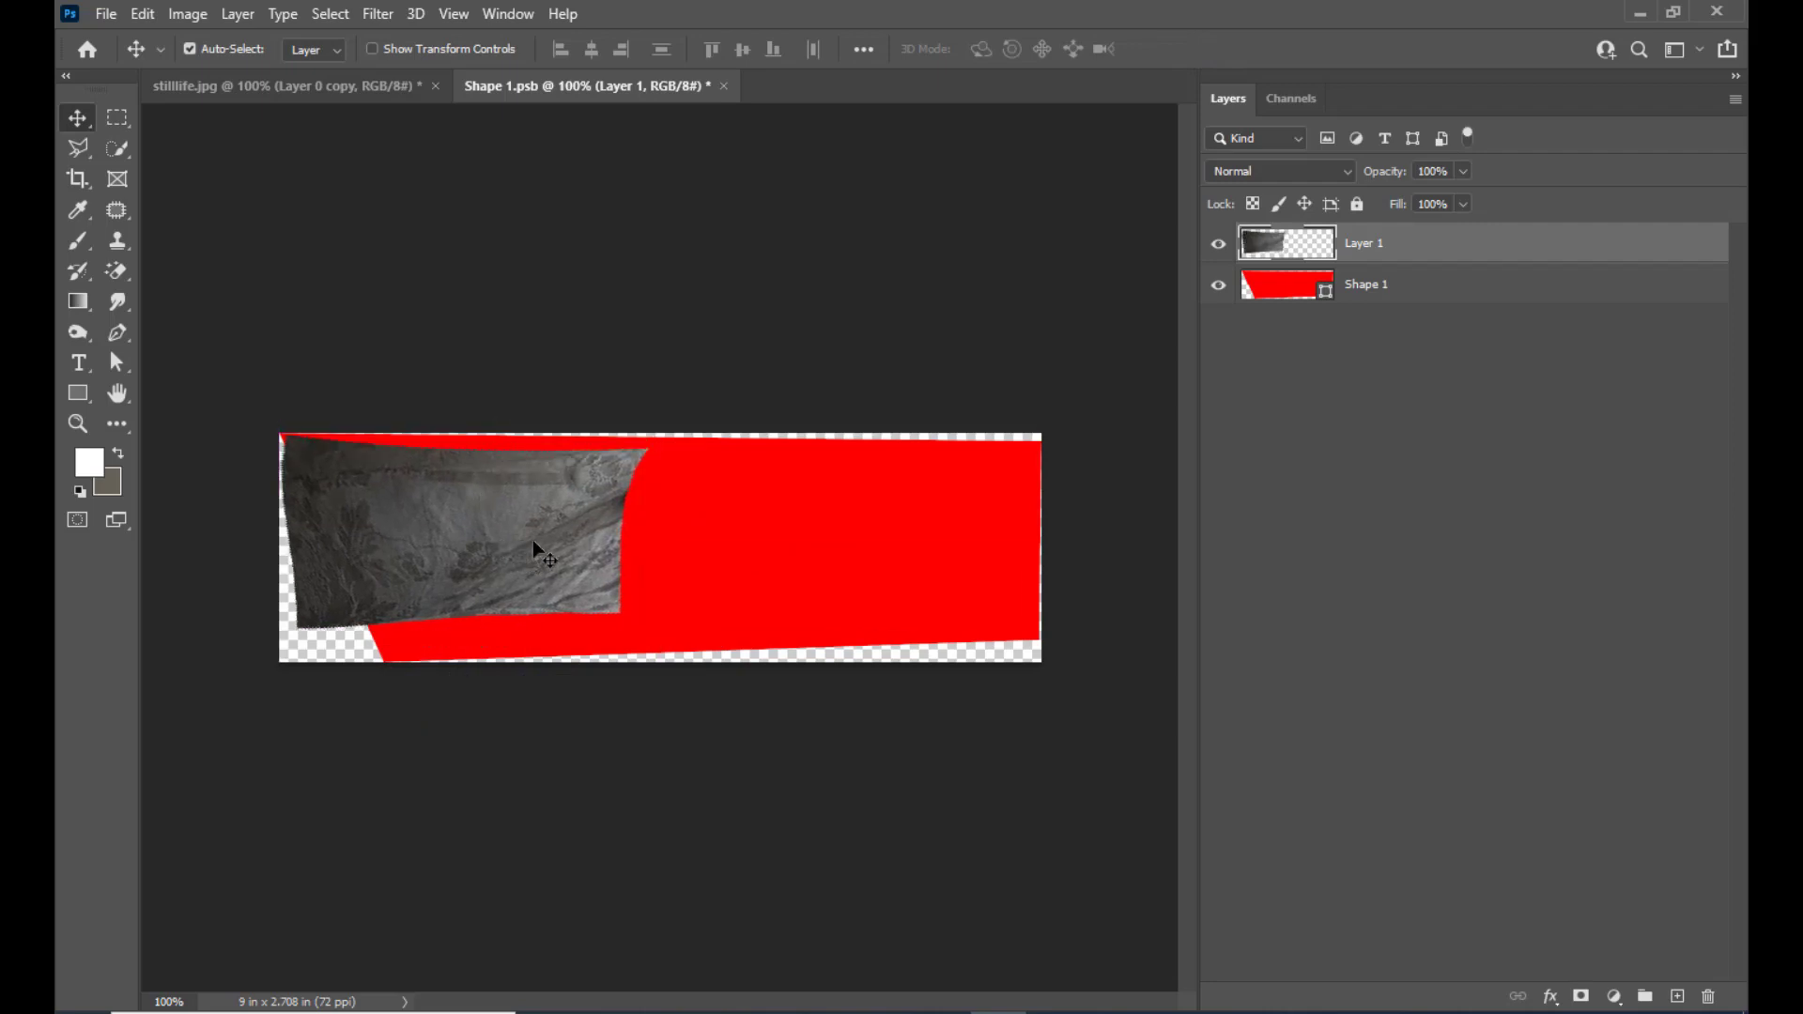
left_click_drag(517, 546, 866, 537)
key("ctrl+t")
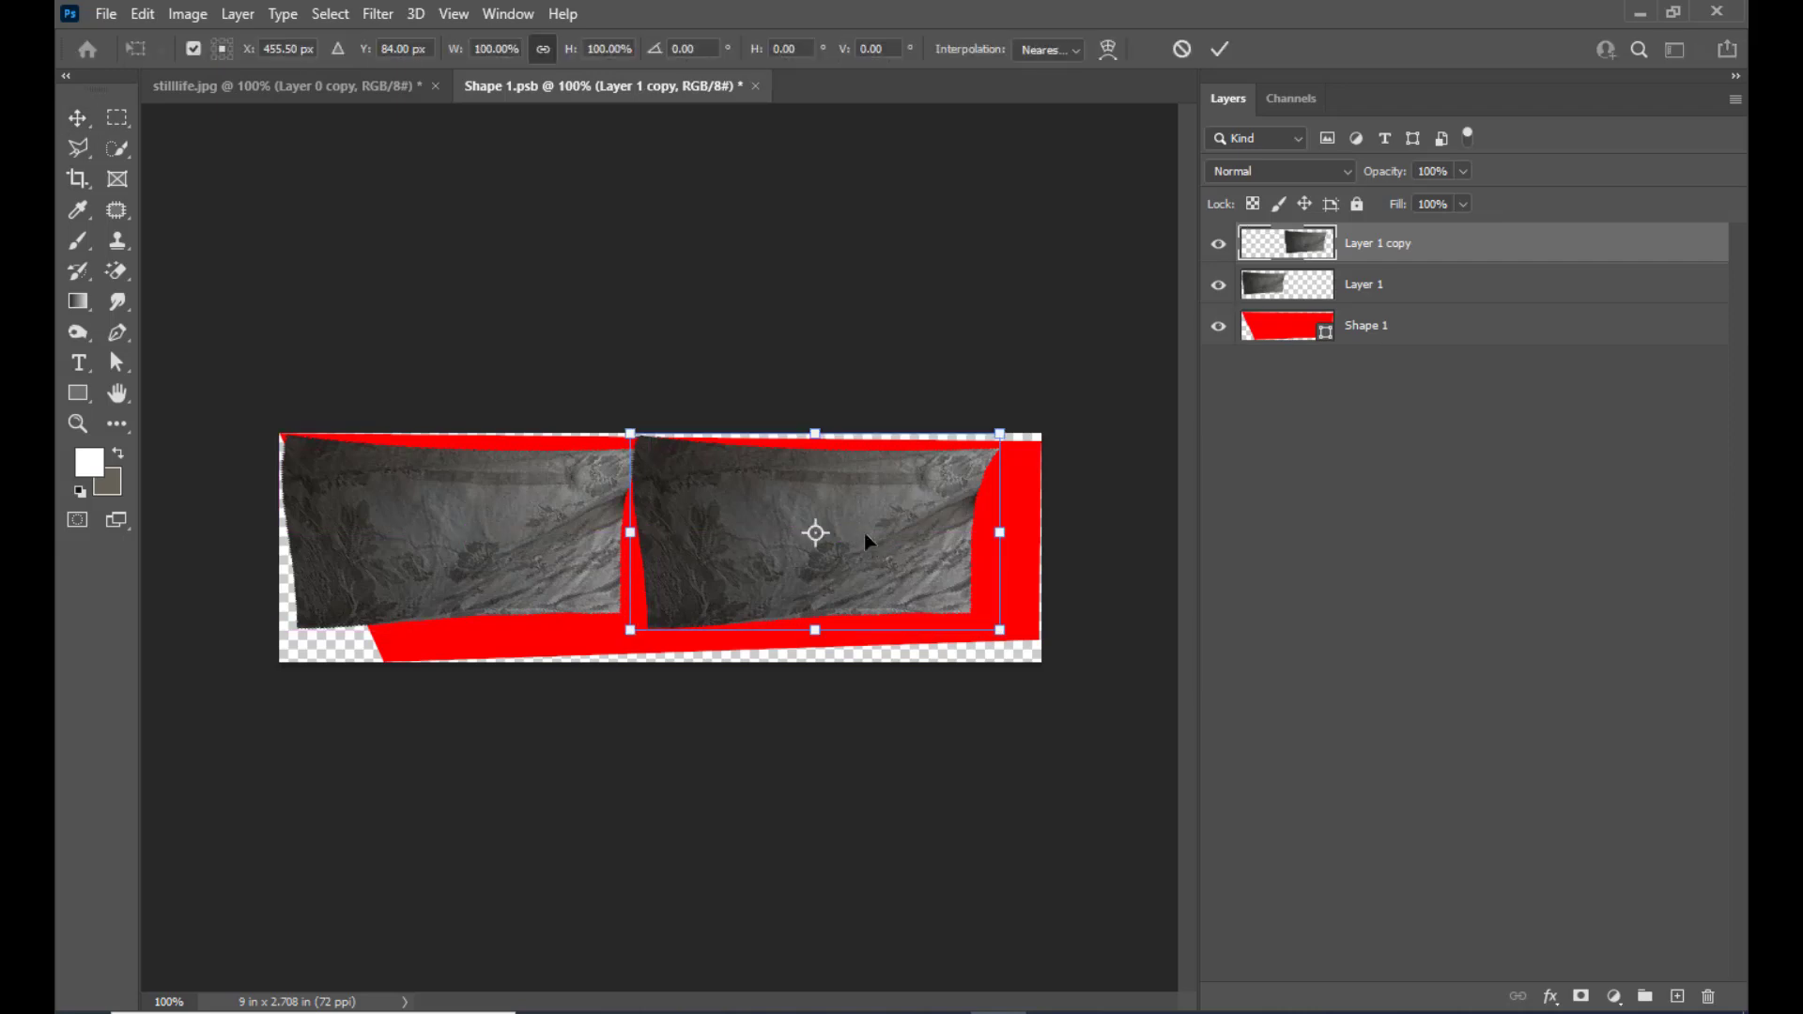
right_click(909, 492)
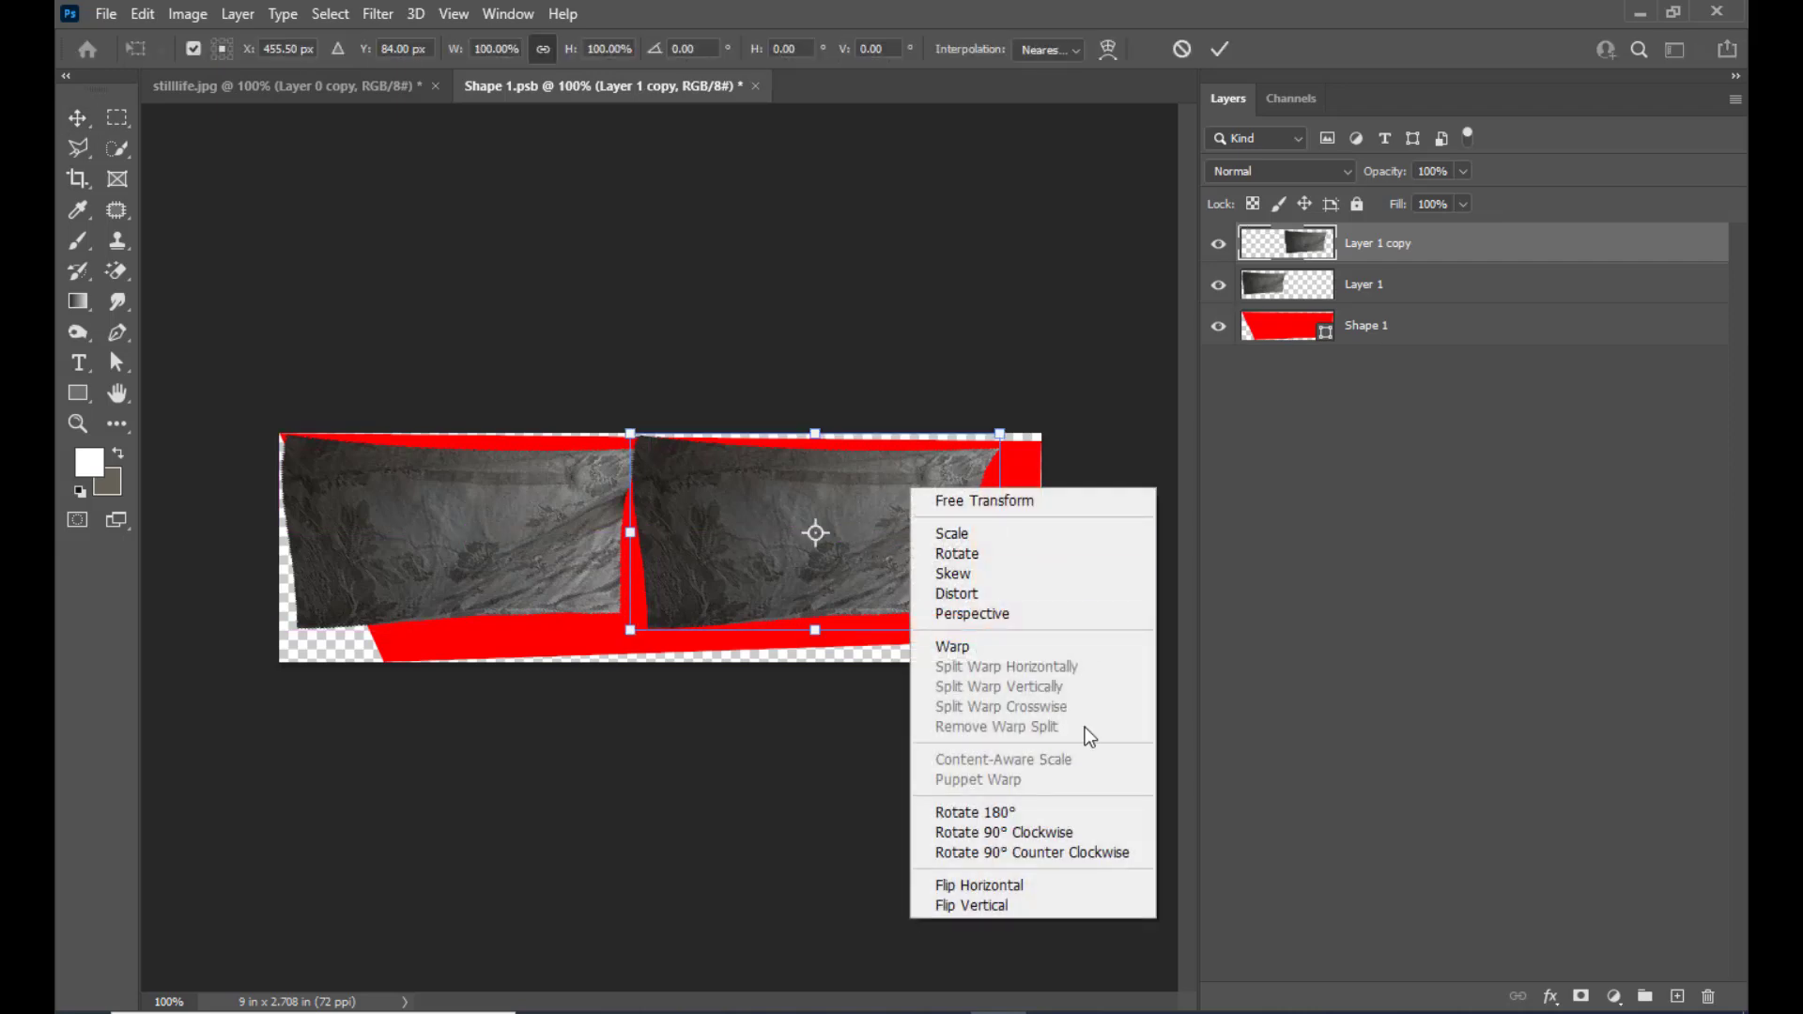
left_click(1033, 892)
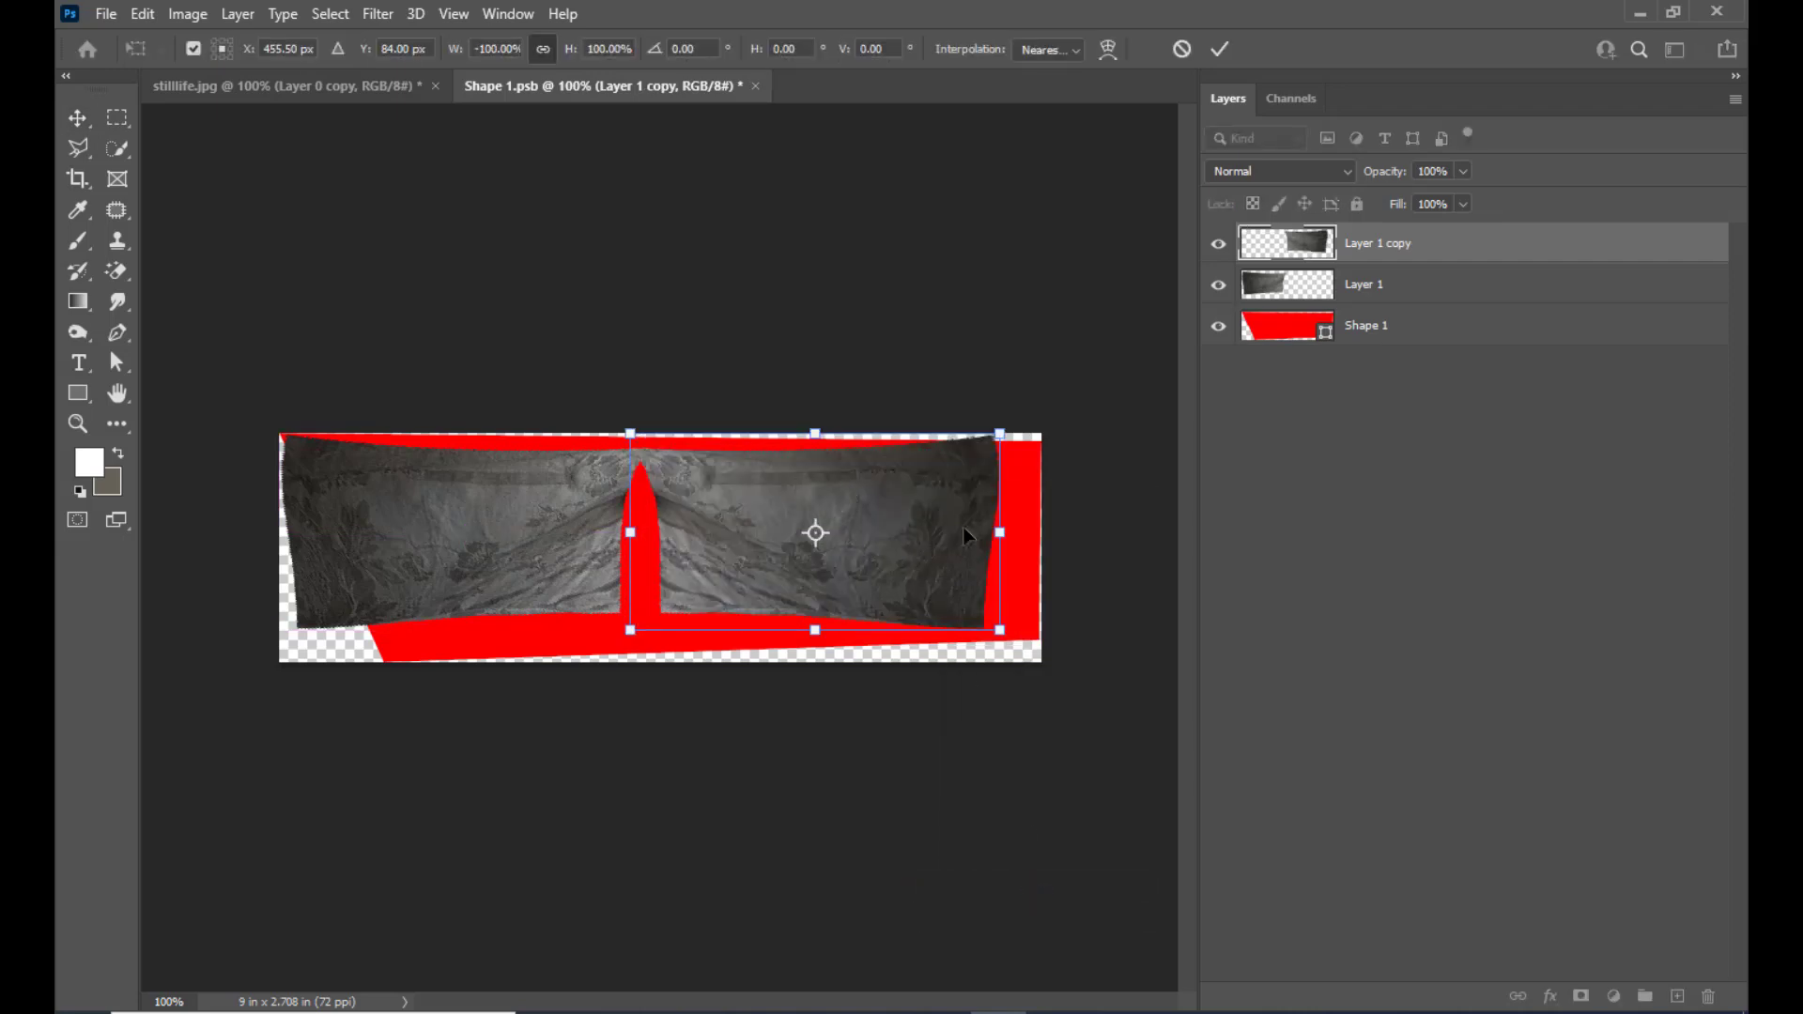
Distort the flipped copy to close the gap between the two cloth pieces, and merge both cloth layers
right_click(698, 530)
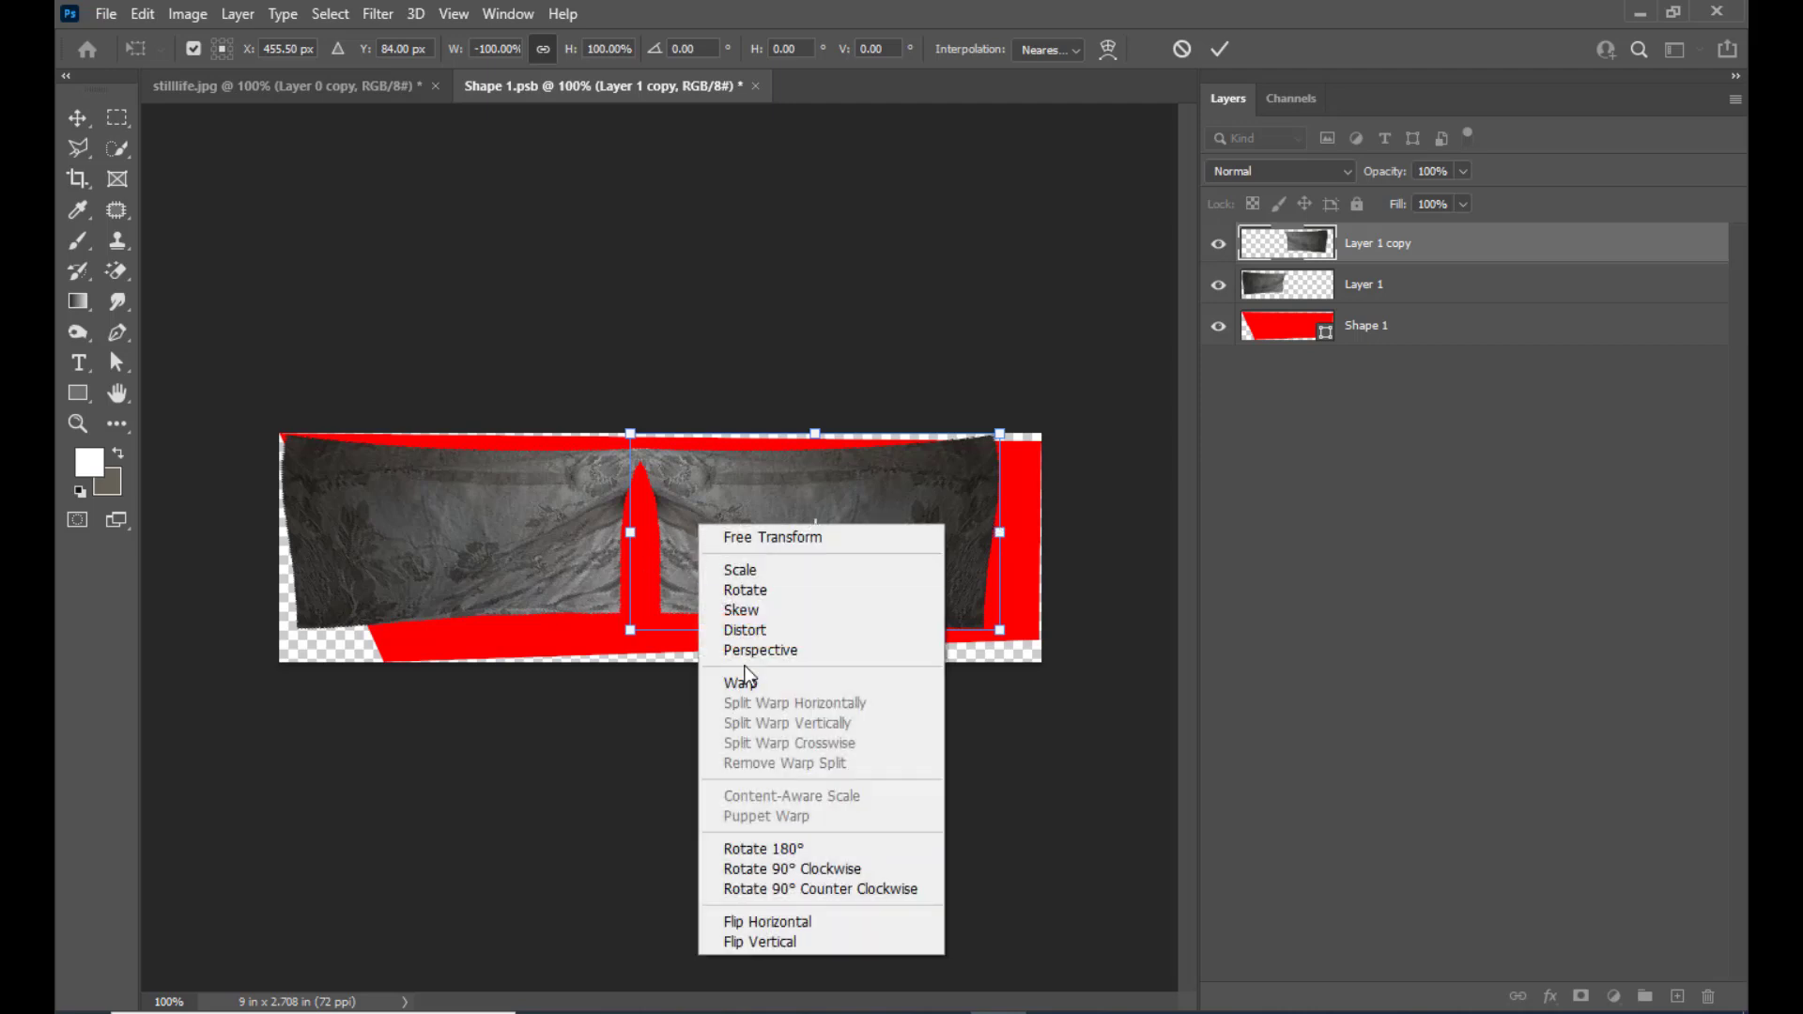
left_click(742, 625)
left_click_drag(631, 635, 584, 635)
left_click_drag(606, 535, 663, 524)
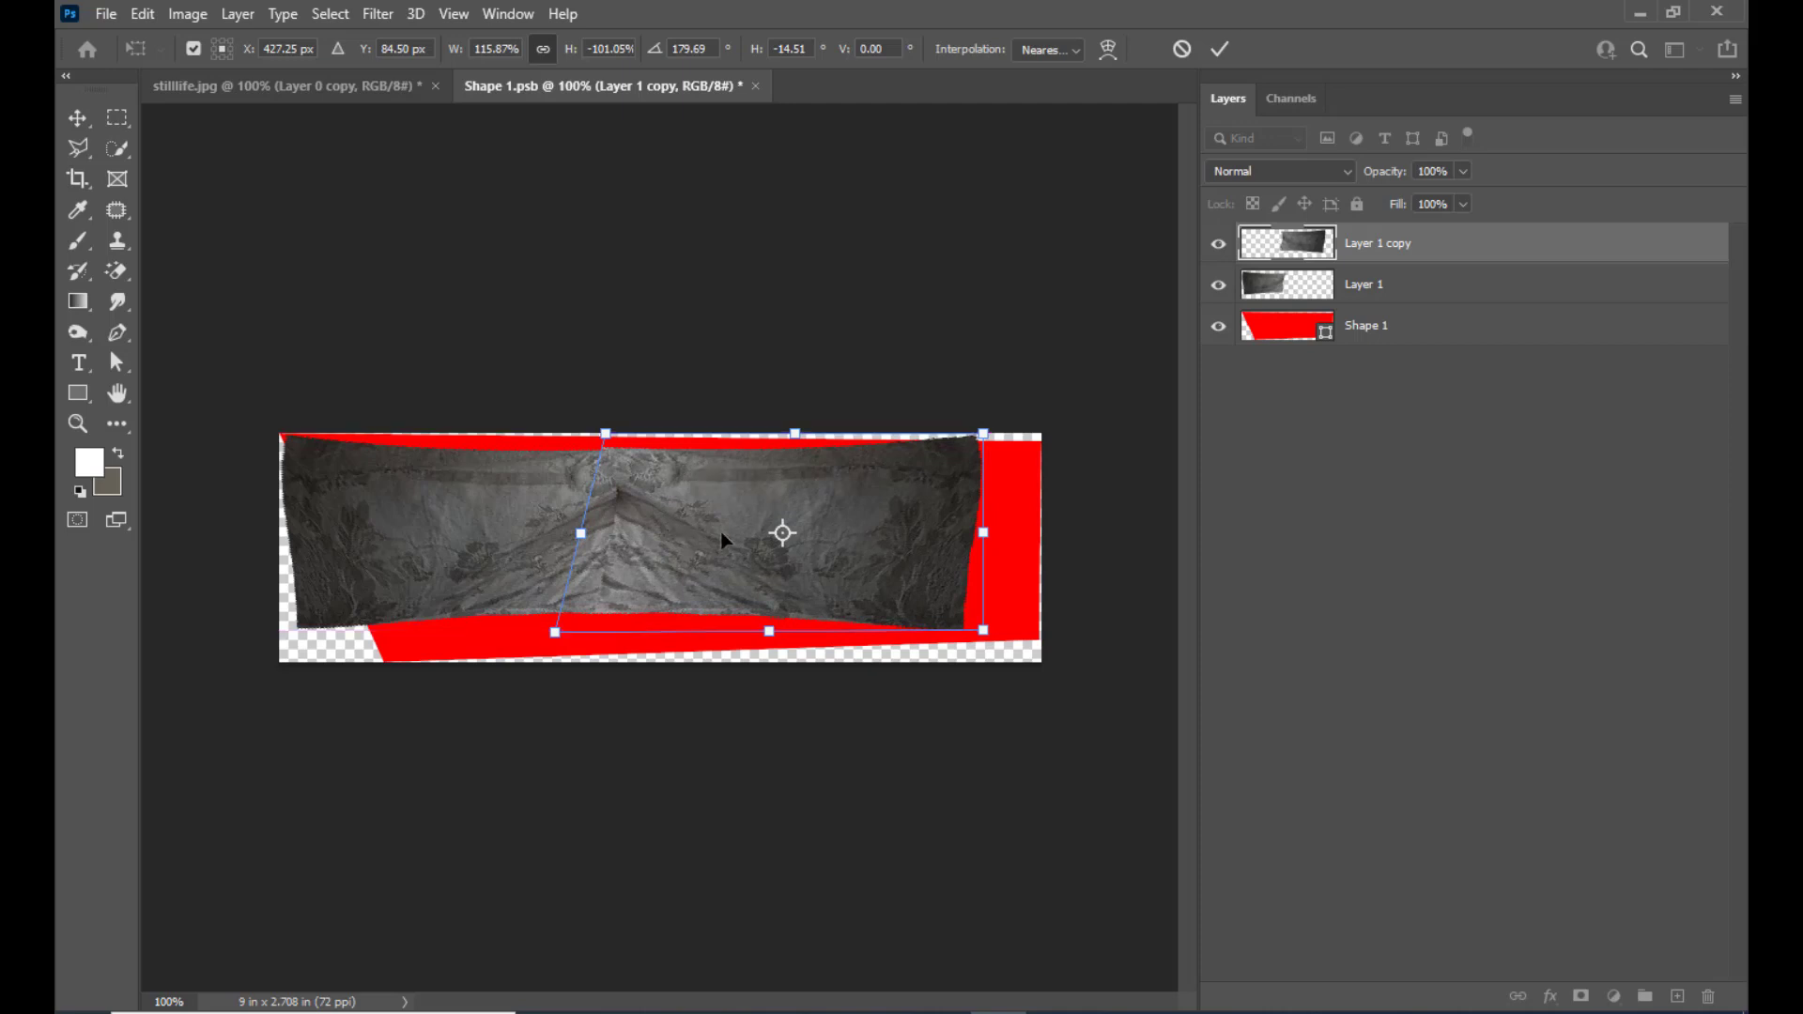
key("Return")
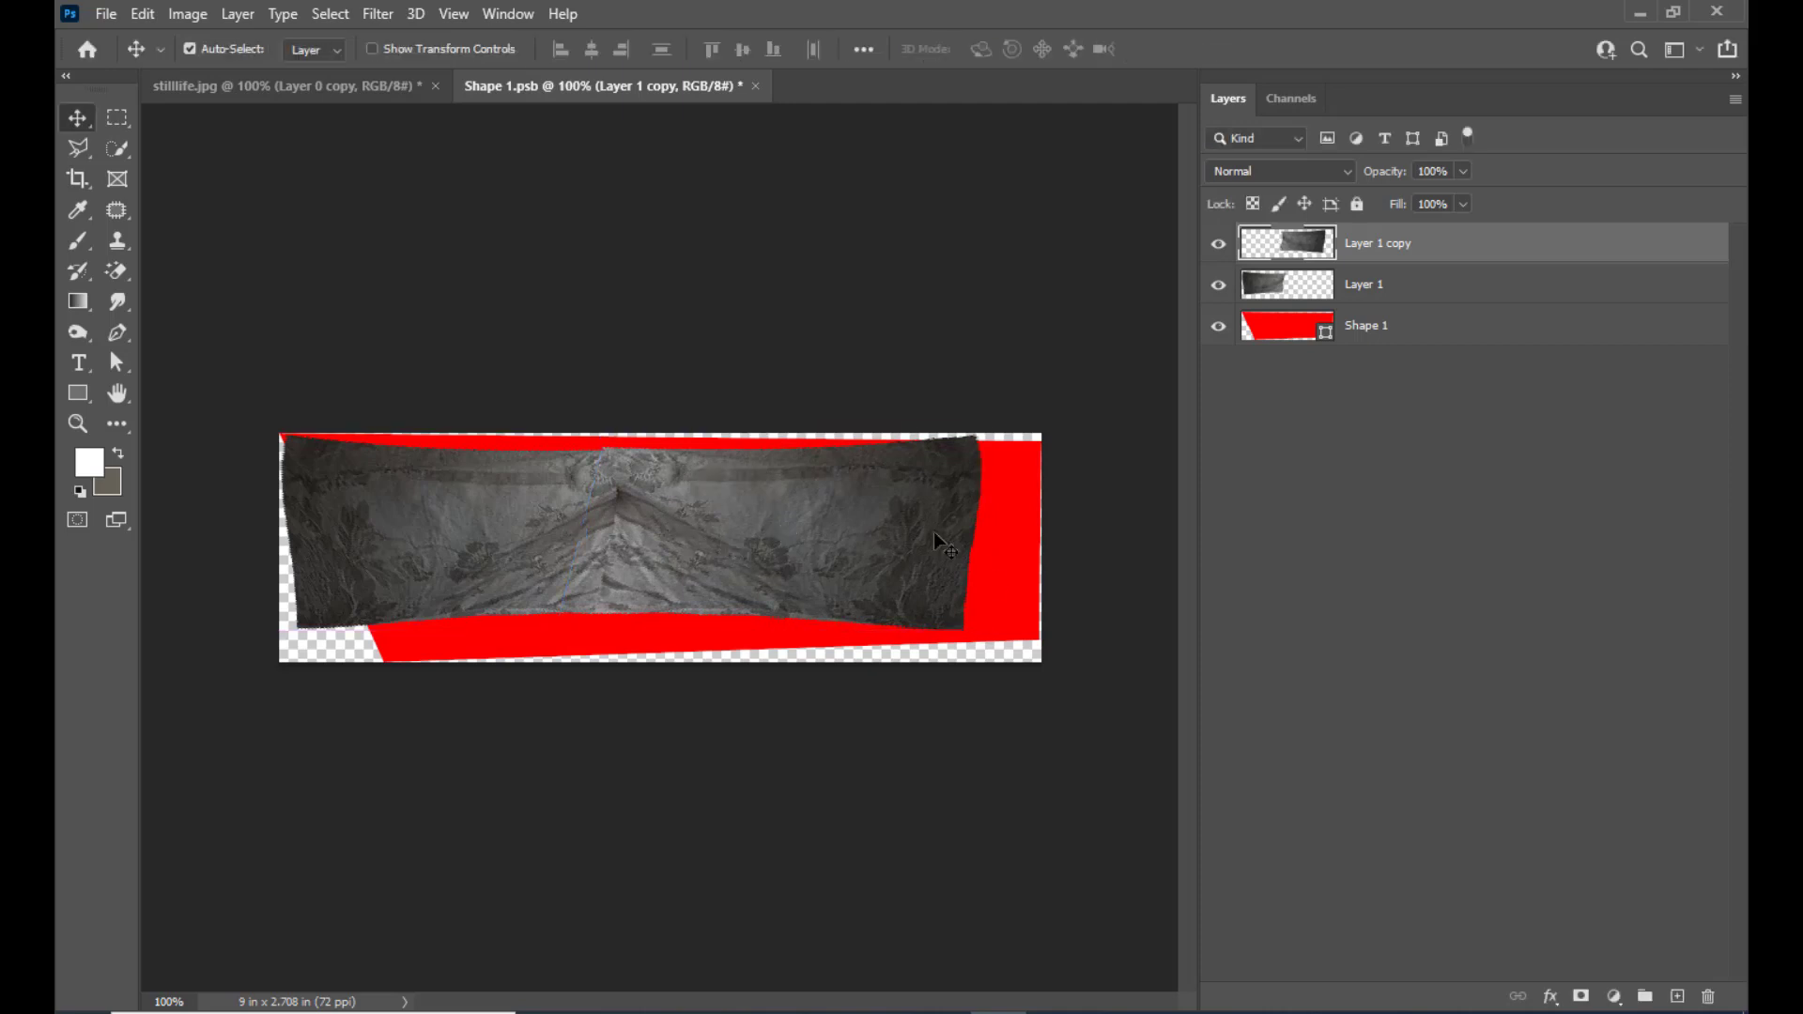
left_click(1383, 282, "shift")
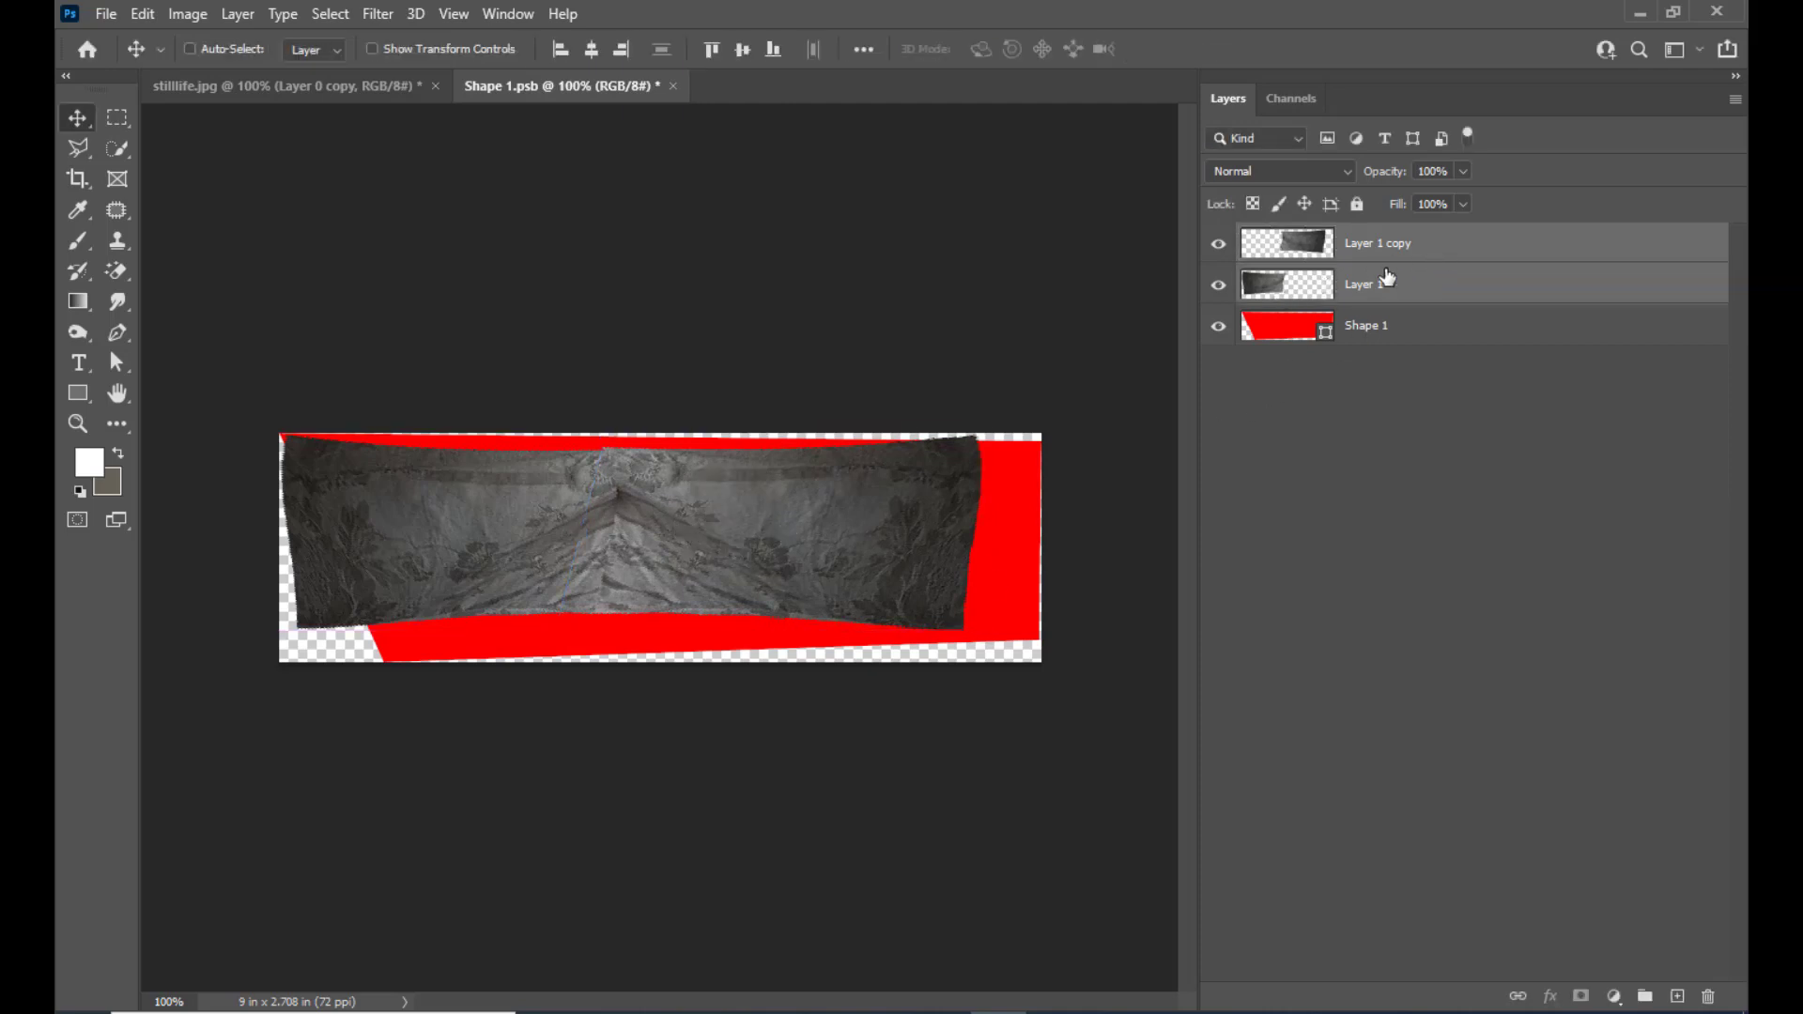
key("ctrl+e")
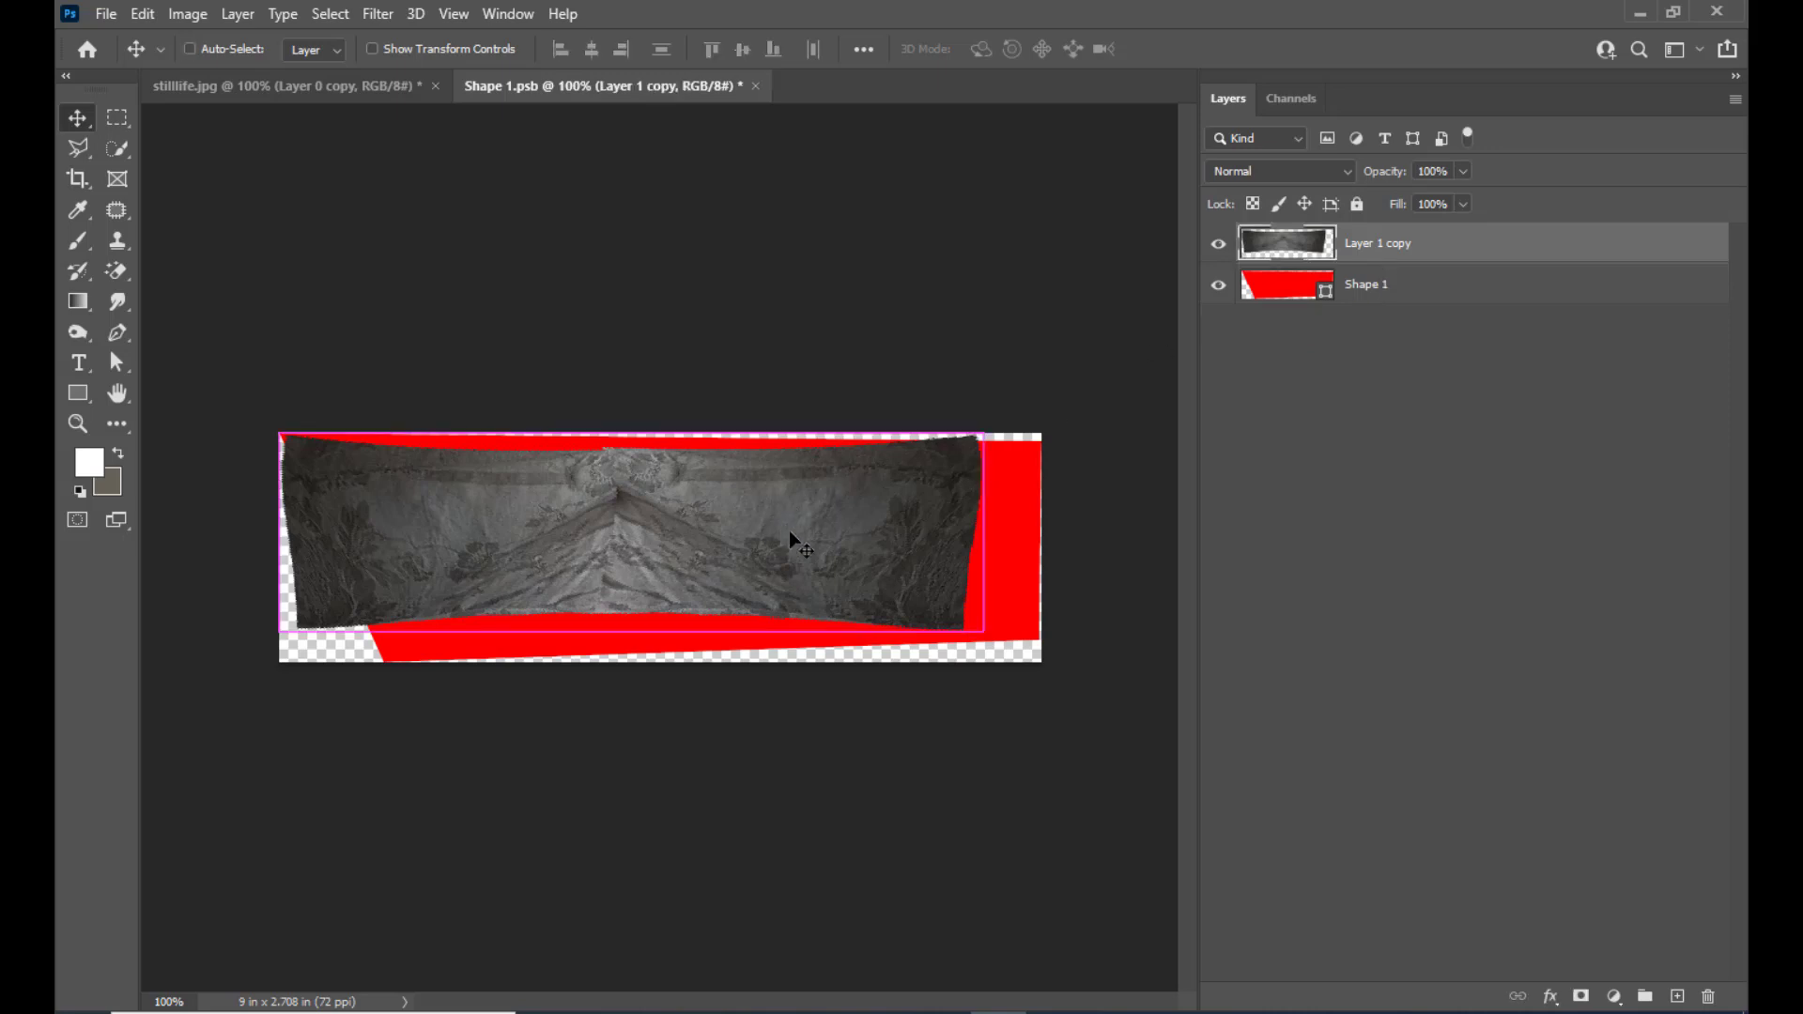
Distort the merged cloth layer, pulling its right-hand corners outward beyond the canvas edge
key("ctrl+t")
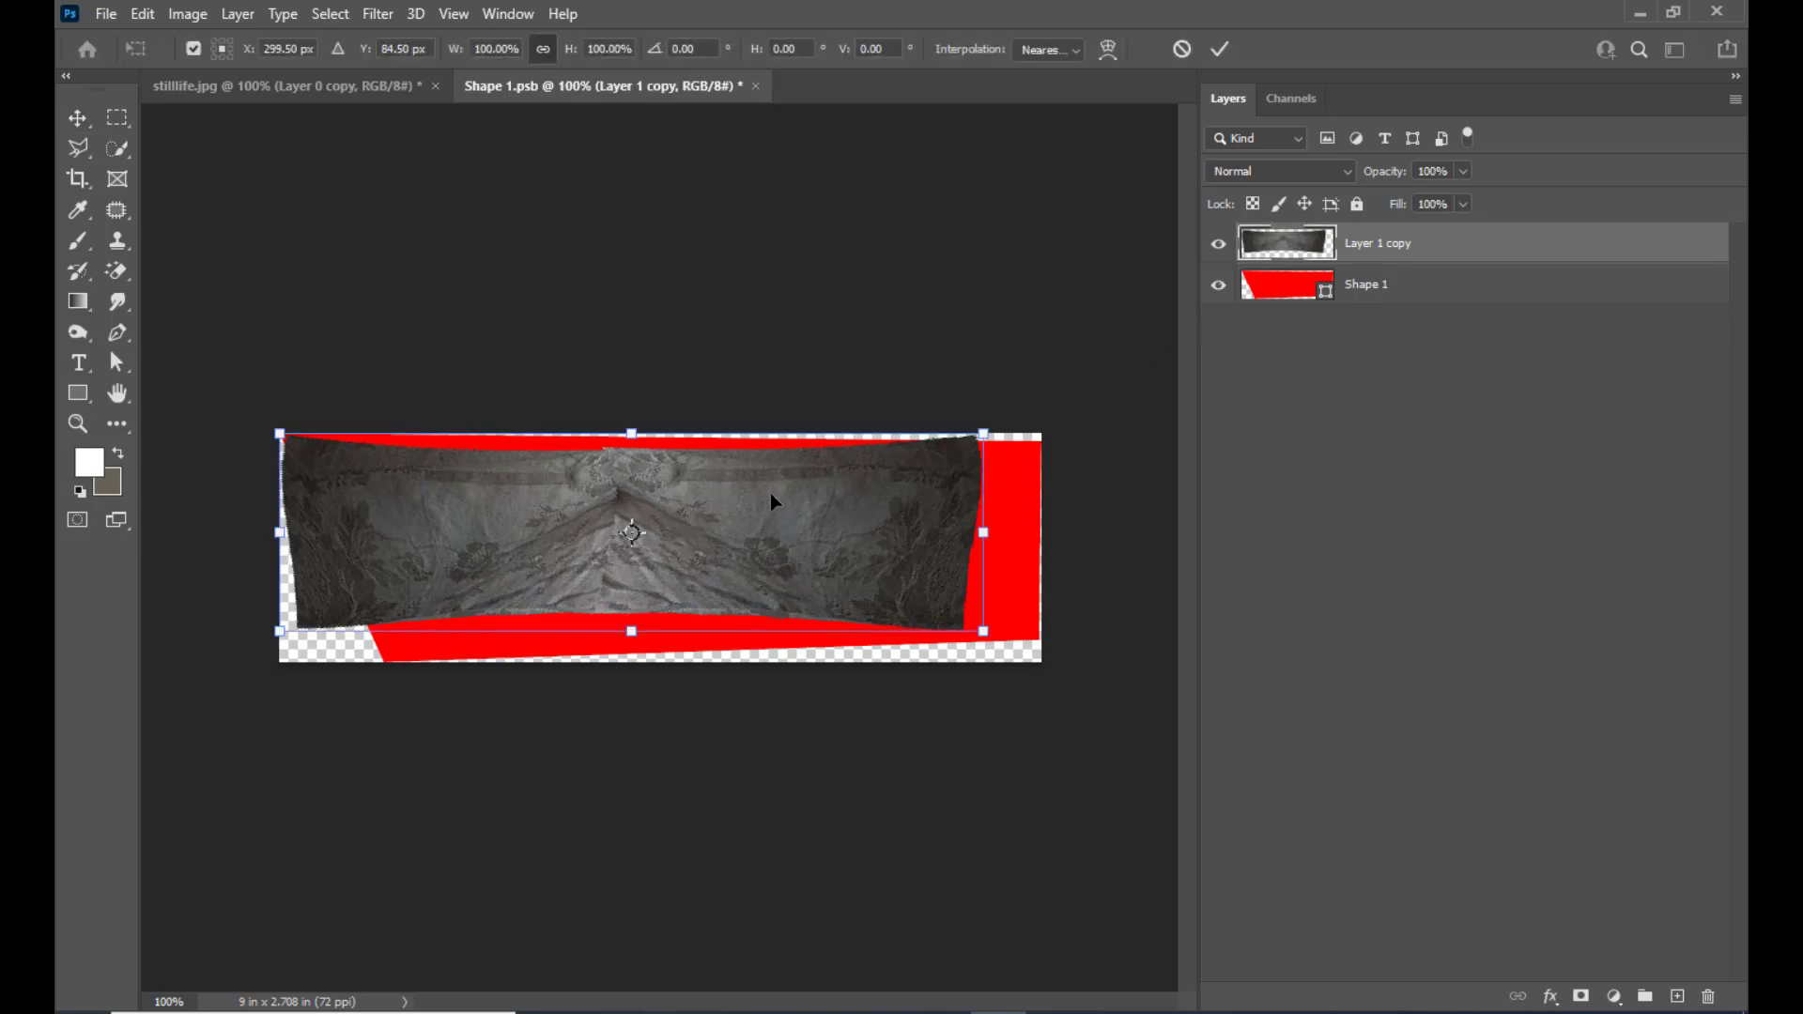
right_click(713, 503)
left_click(761, 598)
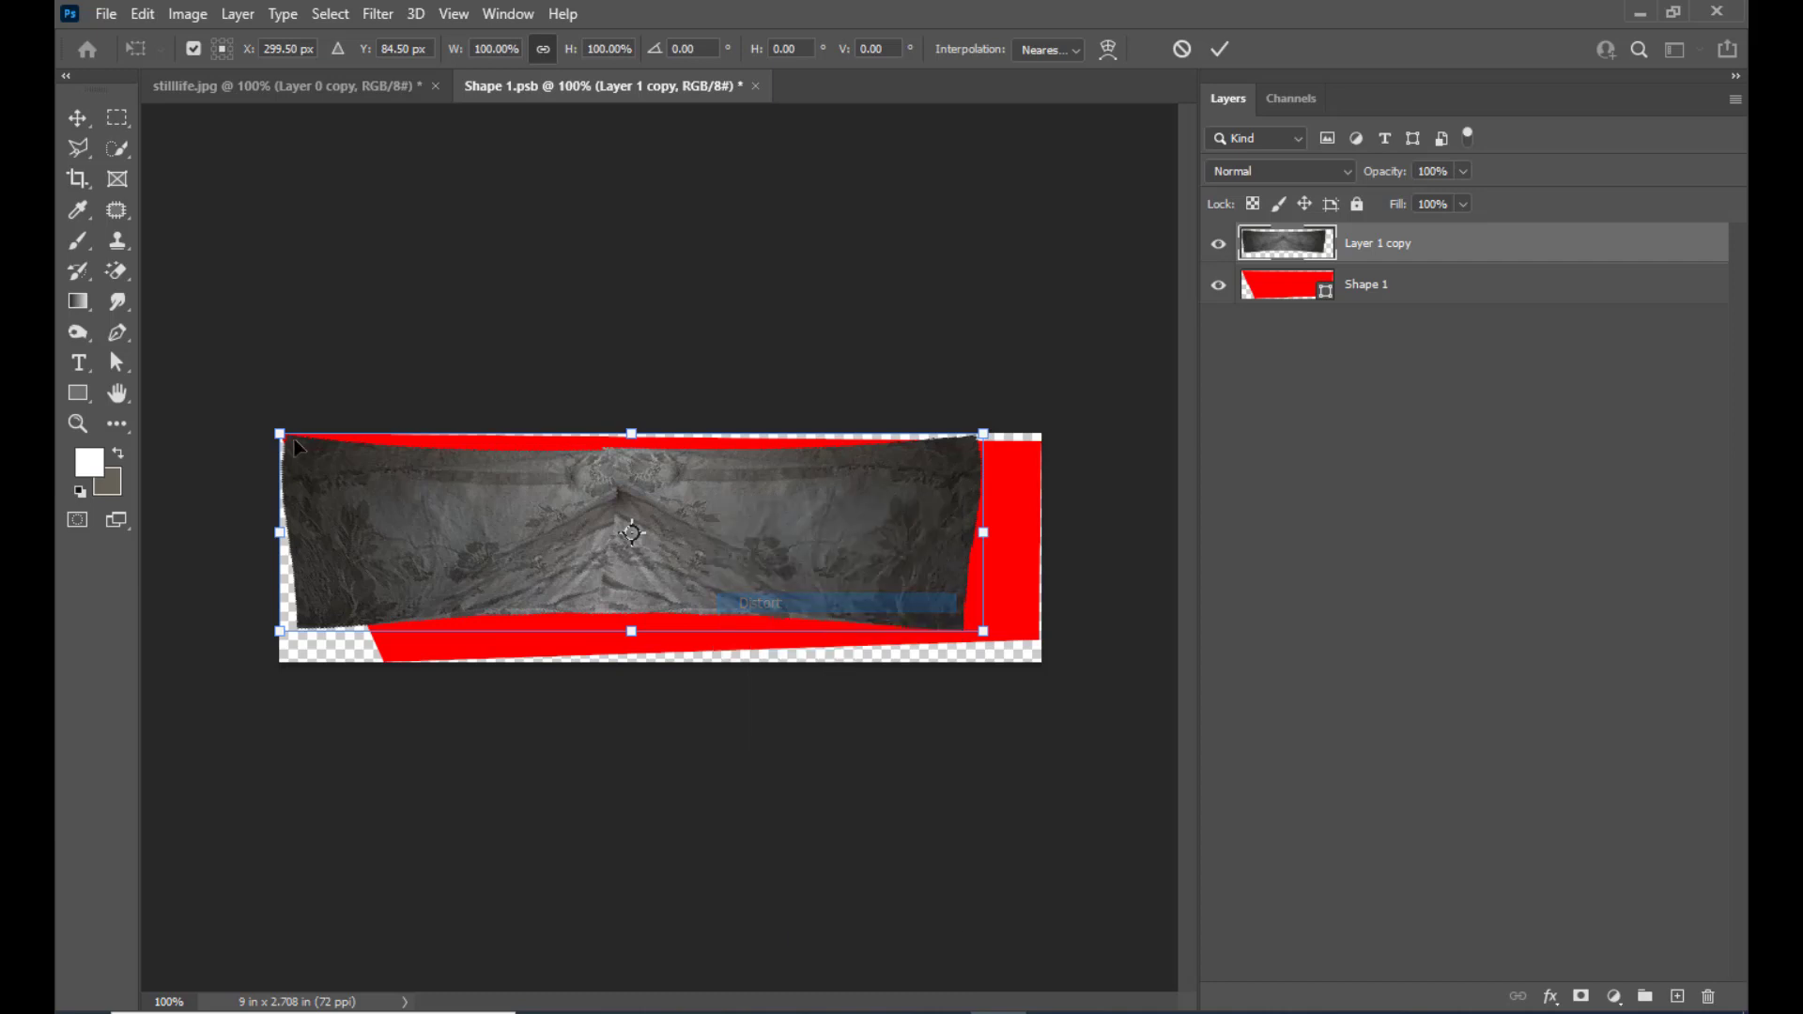
left_click_drag(301, 443, 295, 435)
left_click_drag(367, 483, 369, 489)
left_click_drag(984, 640, 1050, 664)
left_click_drag(985, 453, 1051, 420)
left_click_drag(1023, 631, 1089, 677)
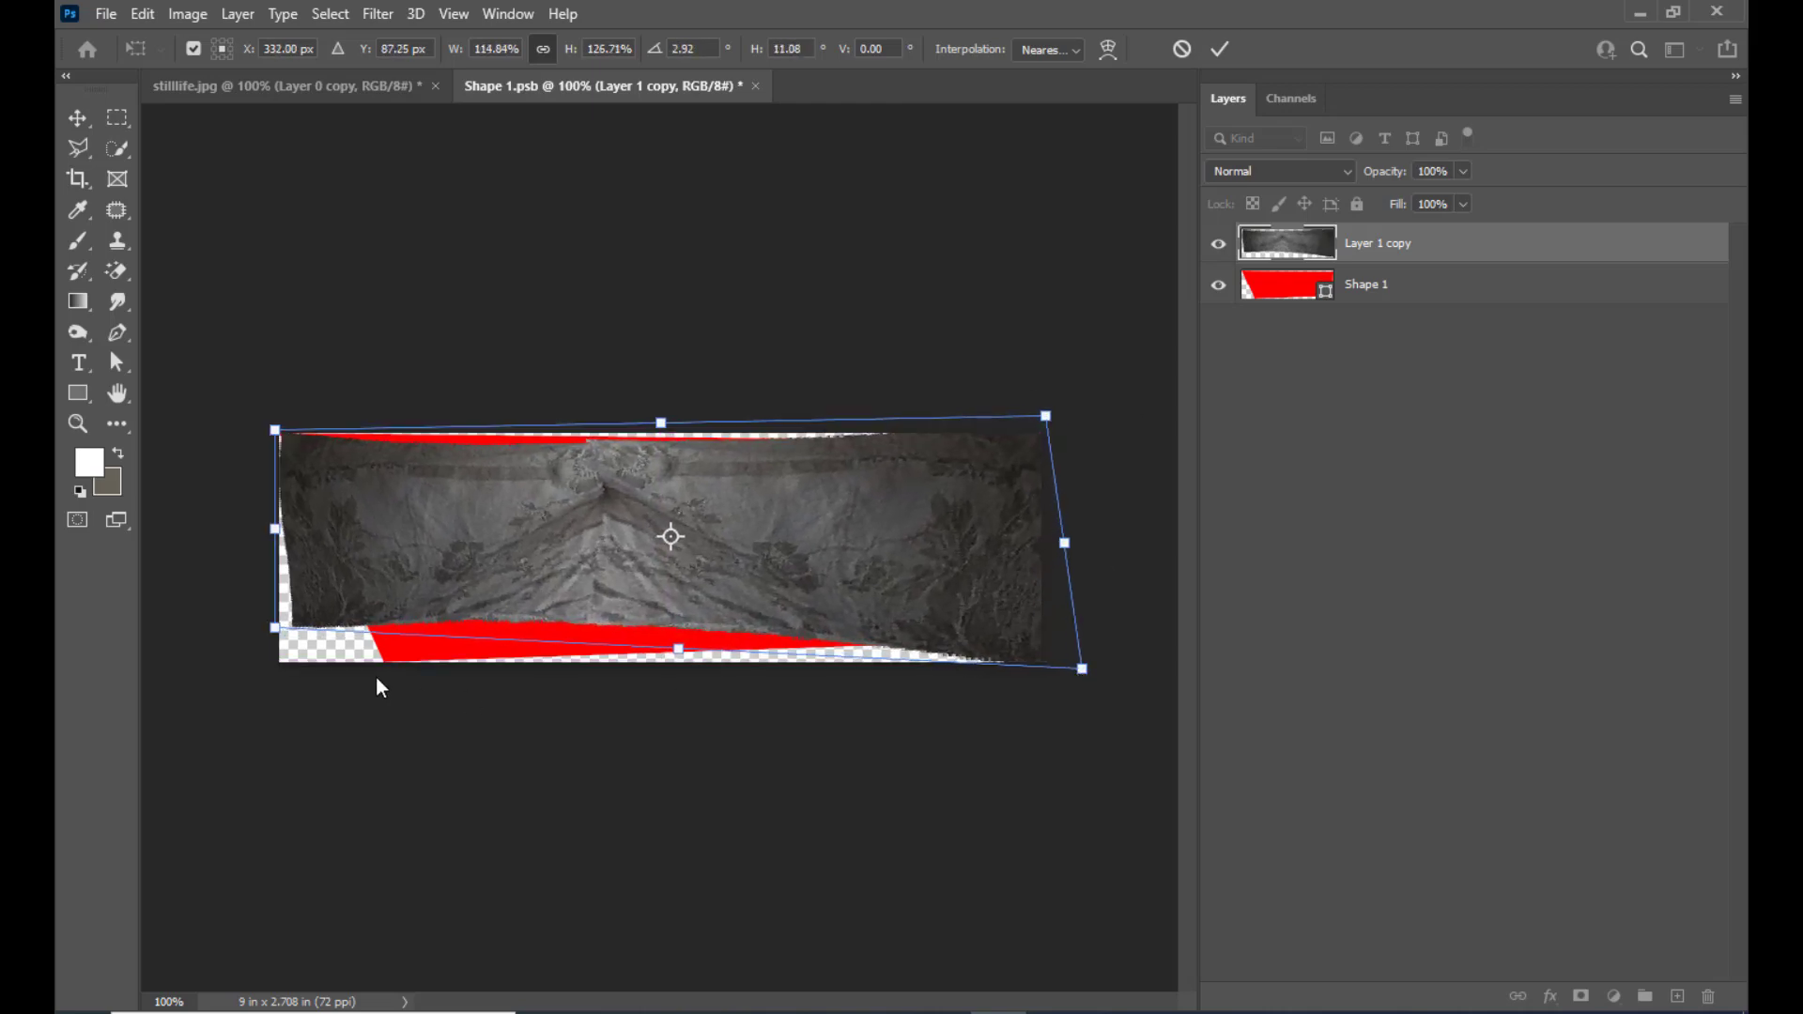
Extend the cloth's left corners and its upper and lower edges past the canvas, even out the right corners, and apply the distortion
left_click_drag(274, 629, 258, 681)
left_click_drag(274, 428, 262, 423)
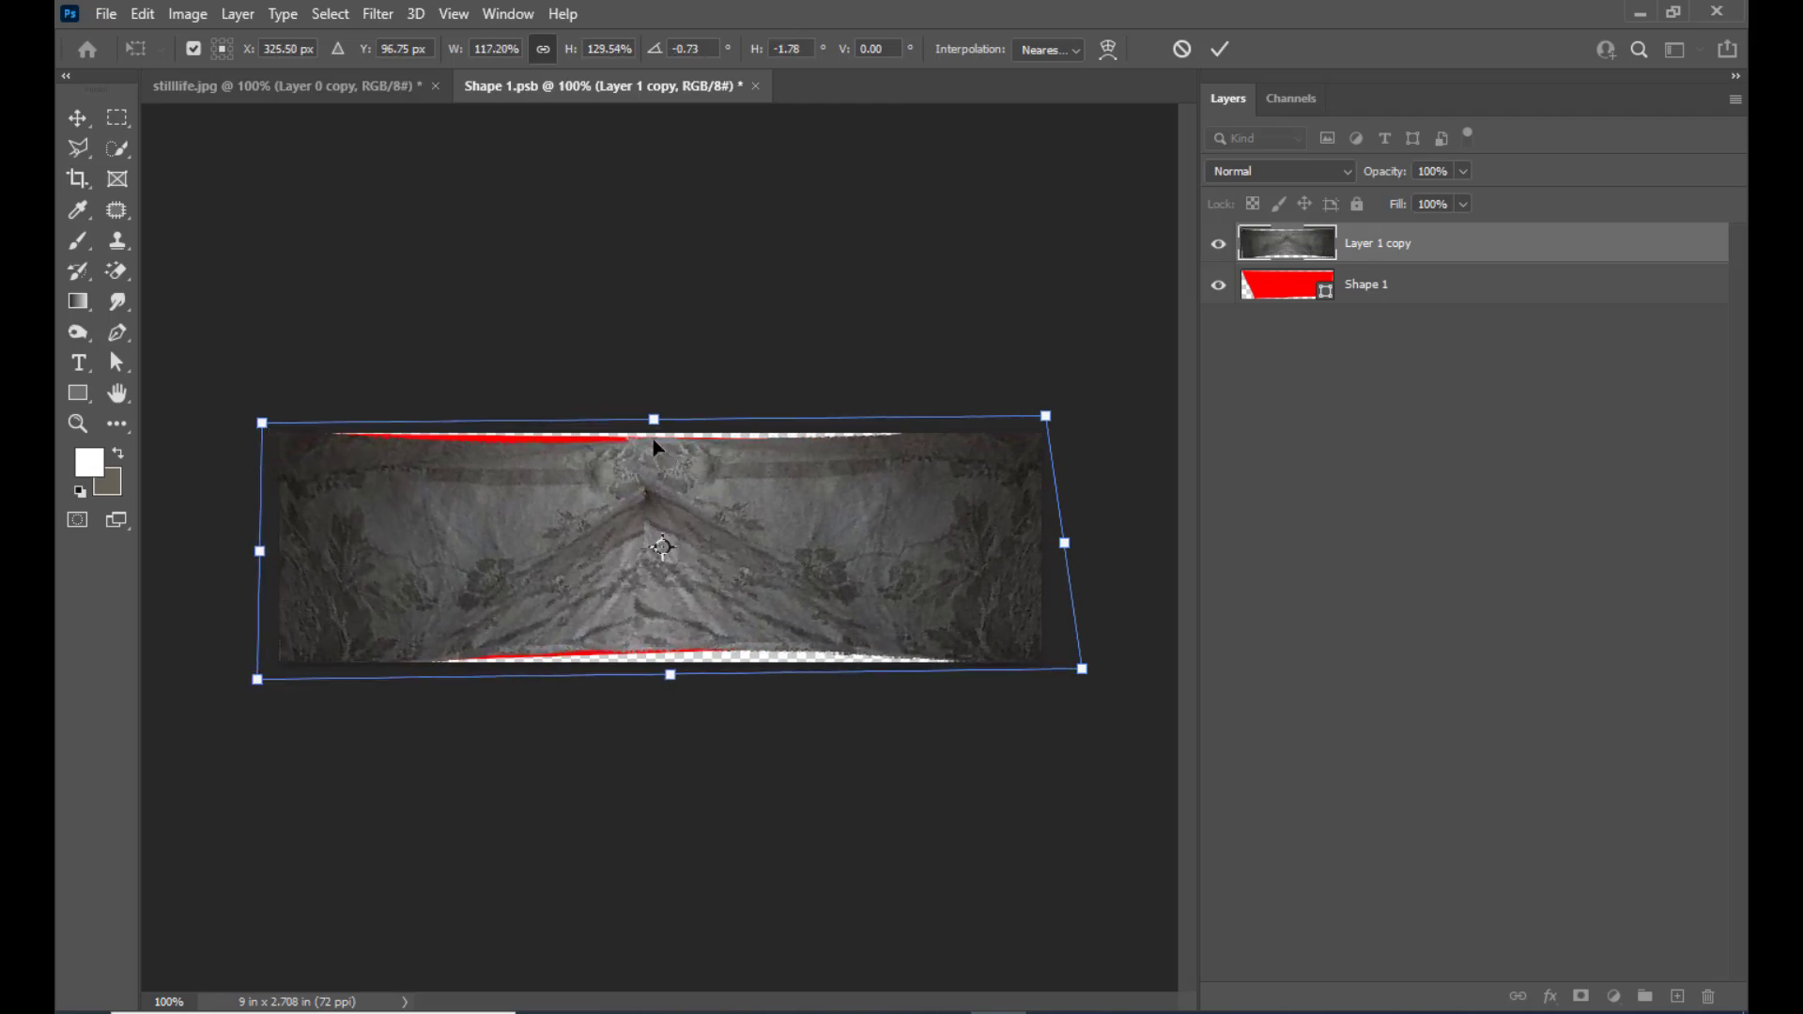
left_click_drag(653, 421, 649, 394)
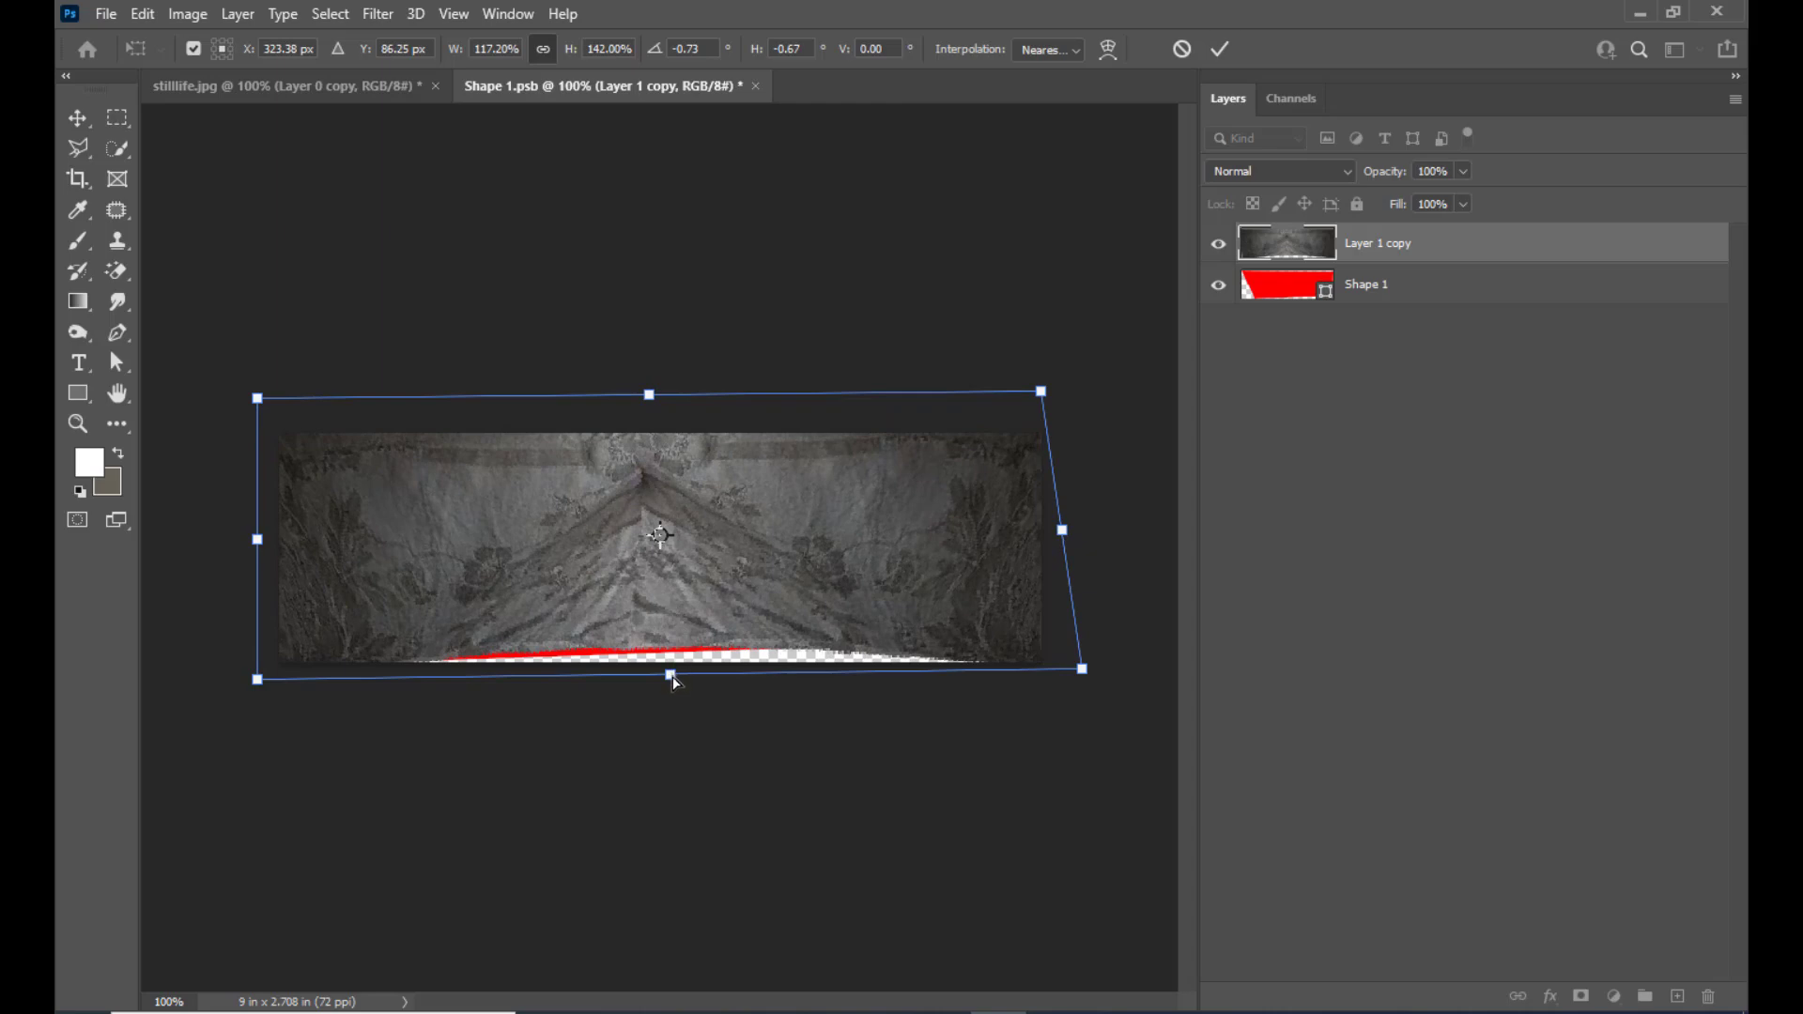
left_click_drag(671, 676, 670, 702)
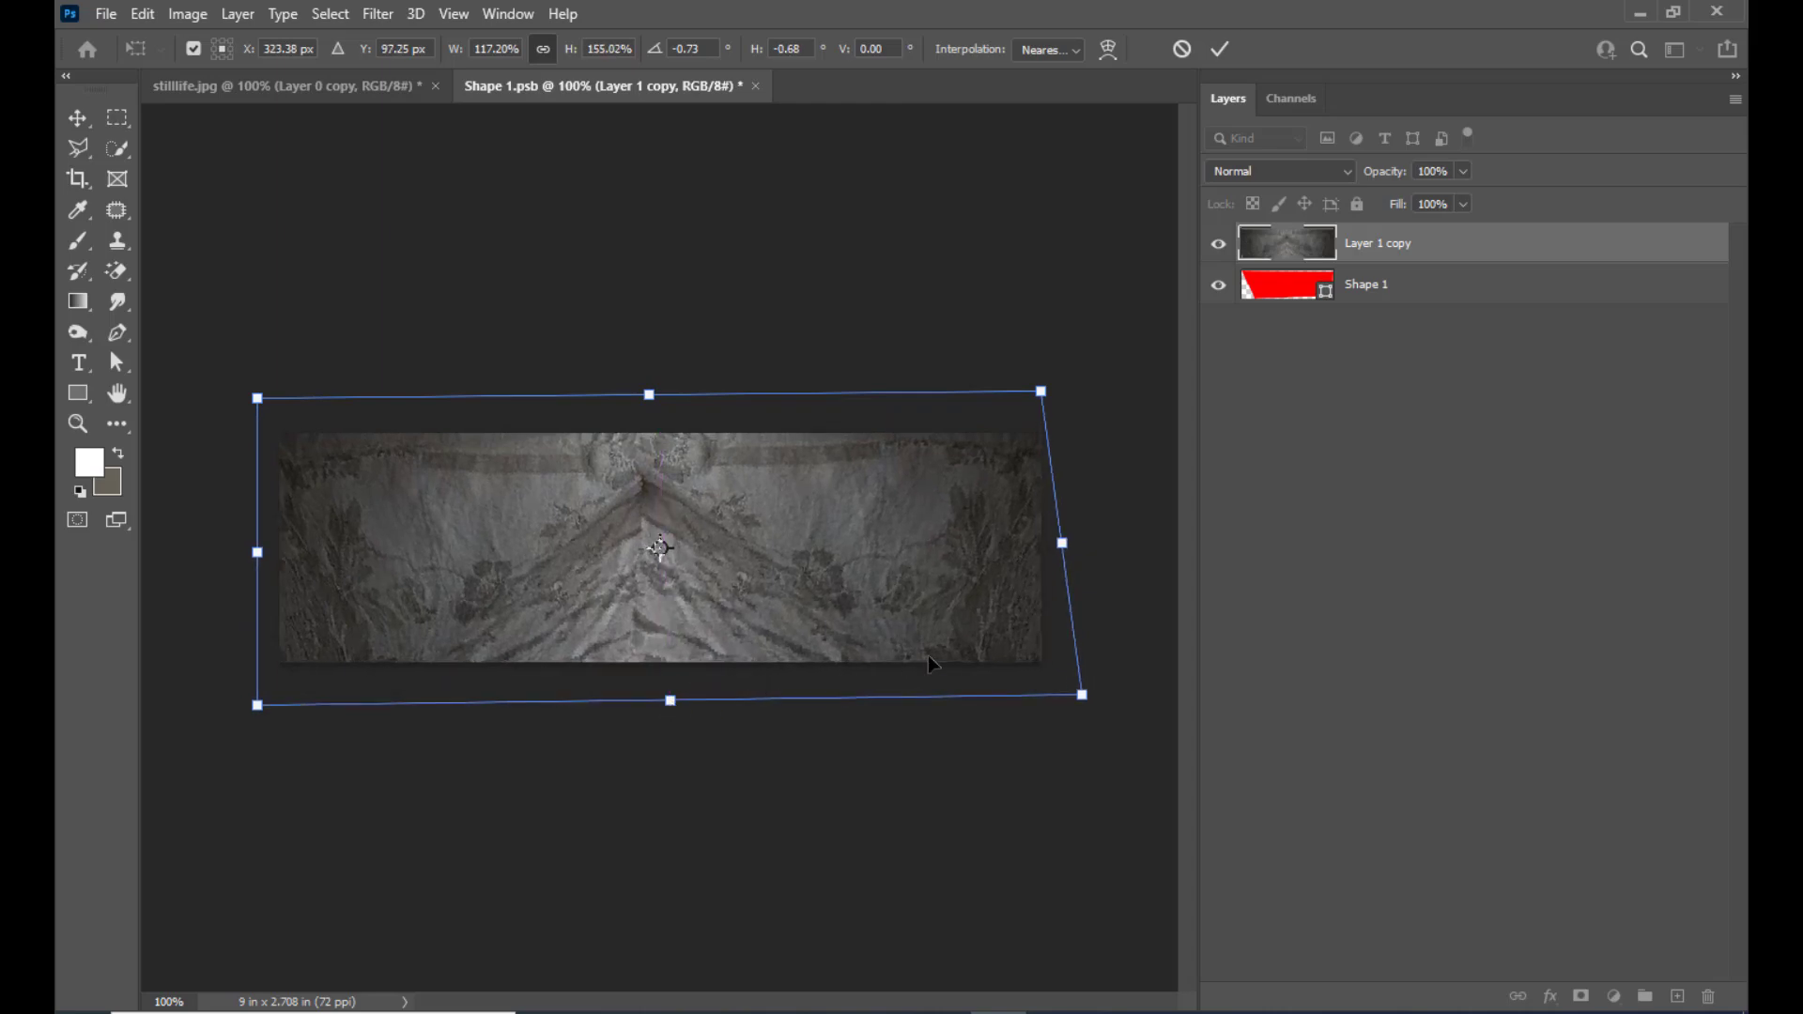
left_click_drag(1082, 696, 1073, 699)
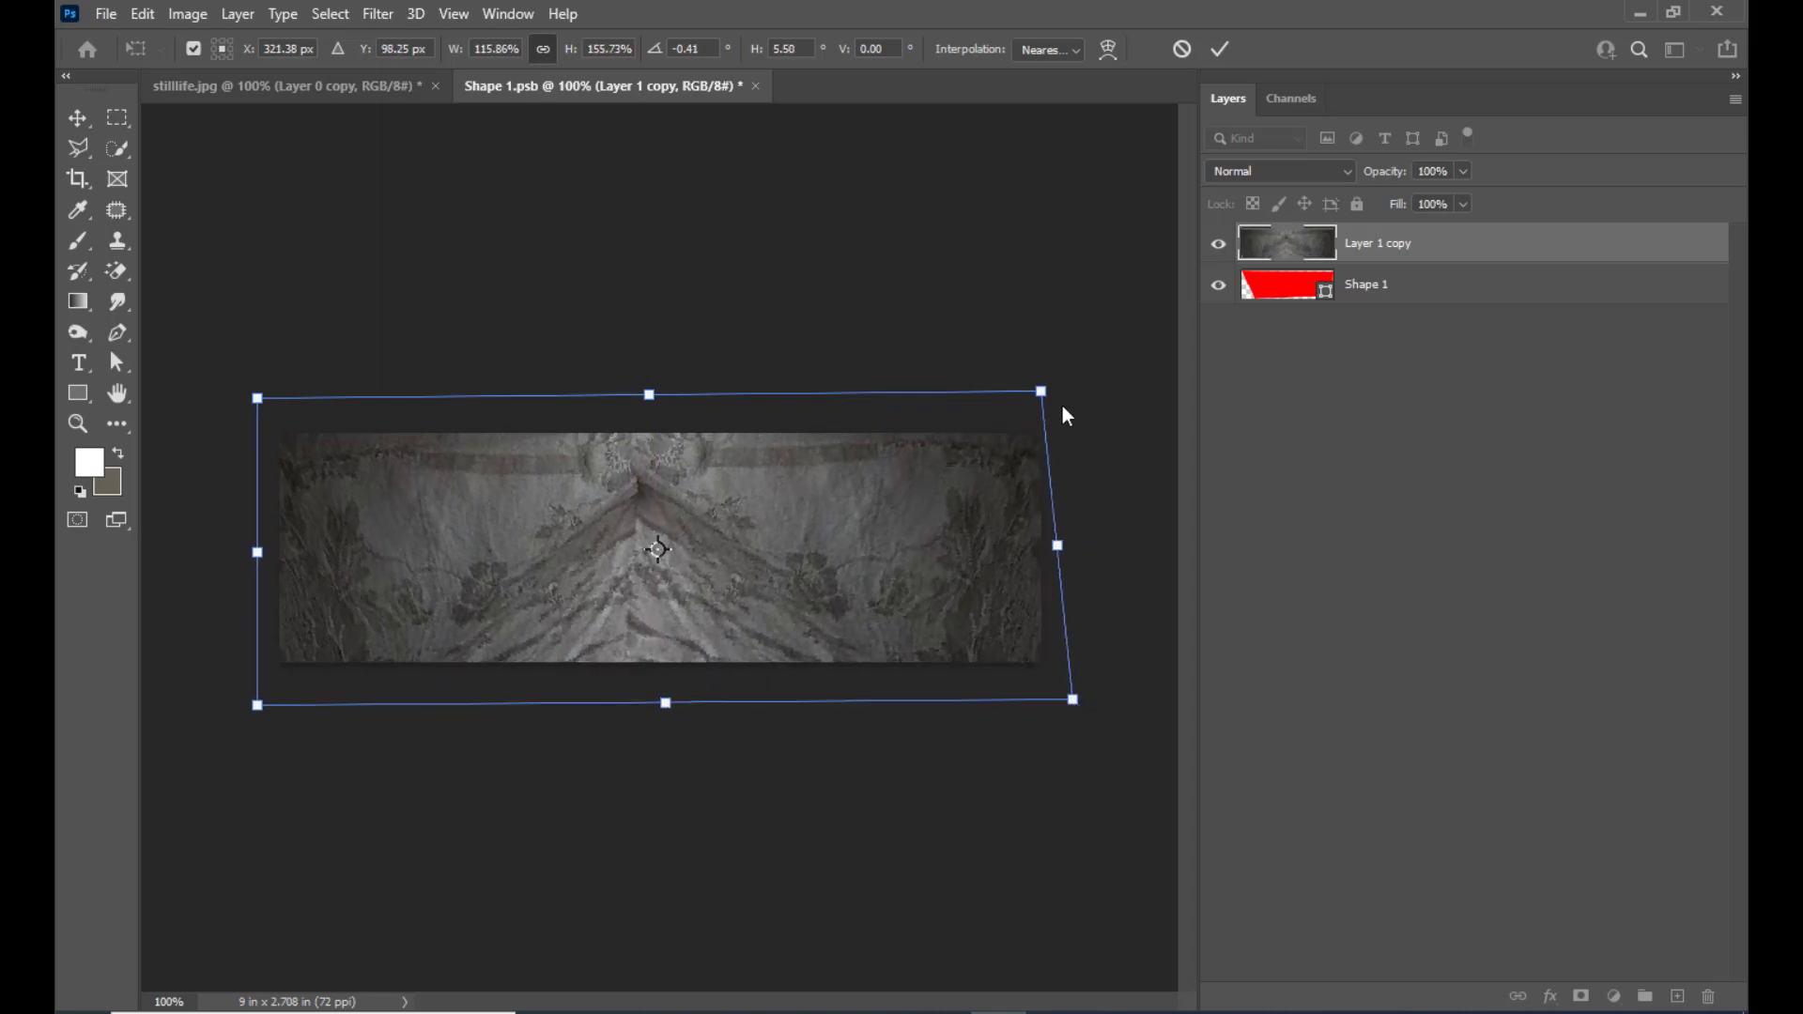
left_click_drag(1042, 392, 1049, 394)
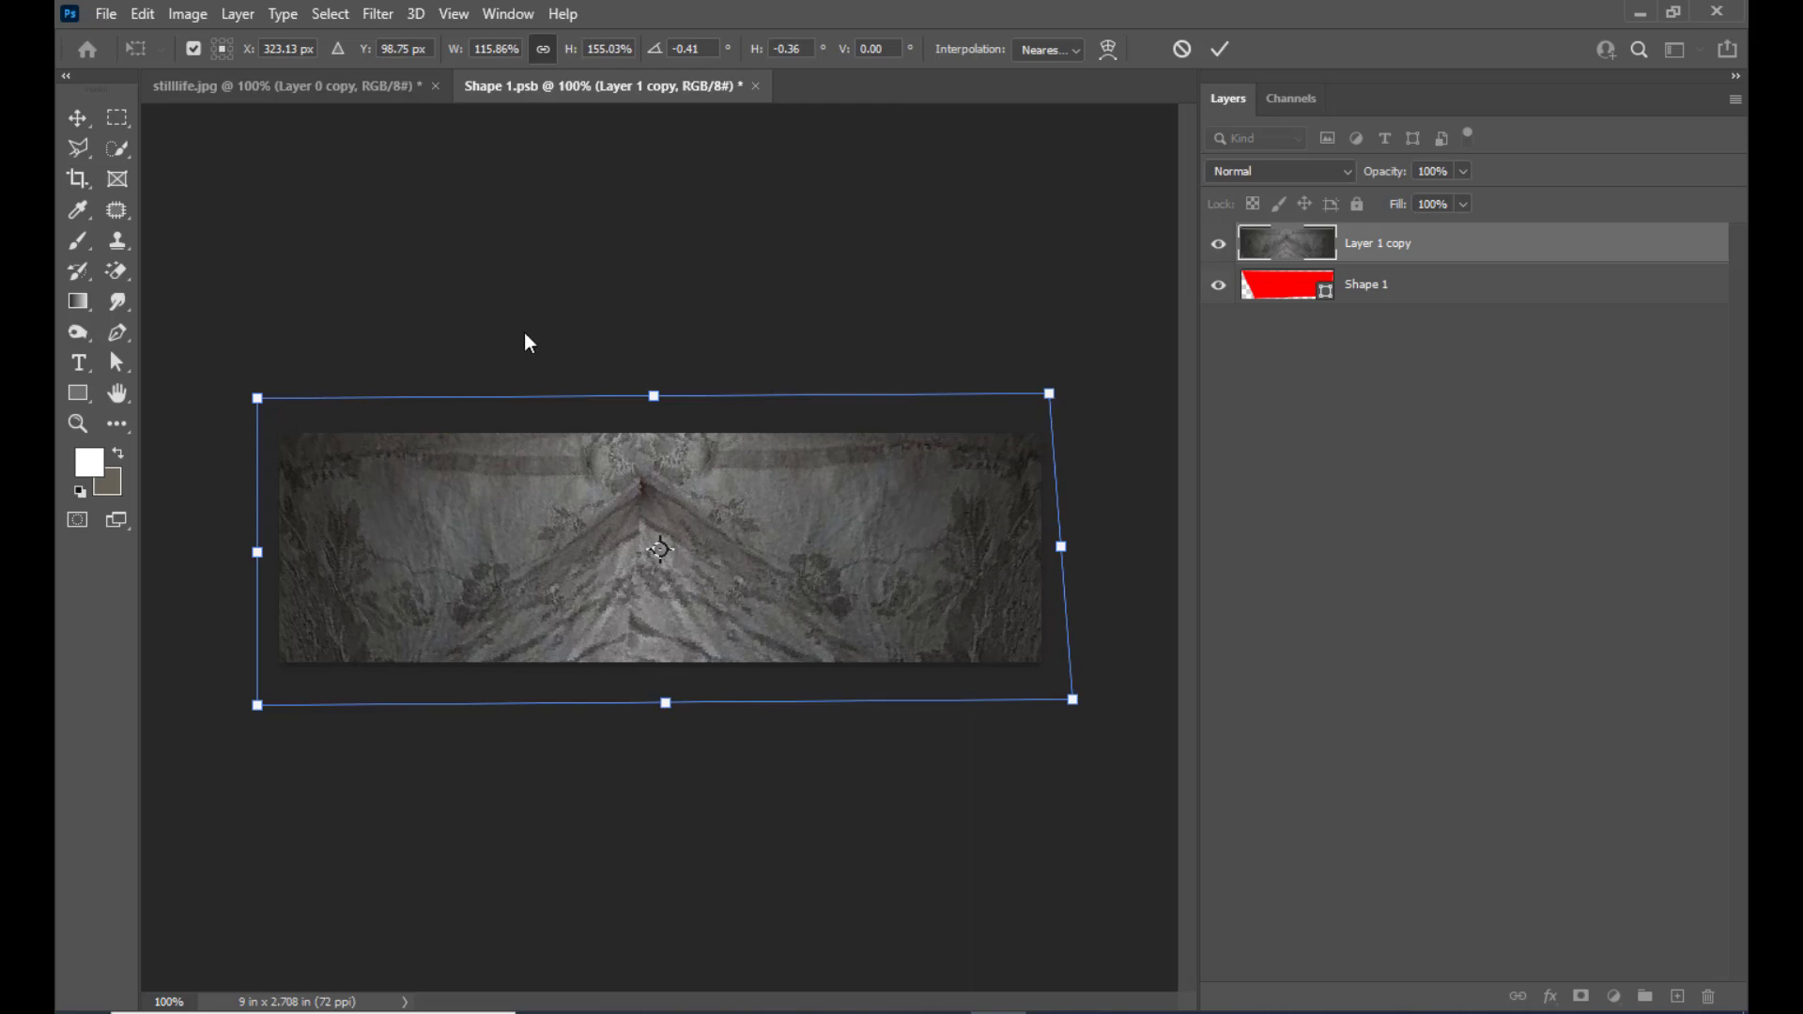
key("Return")
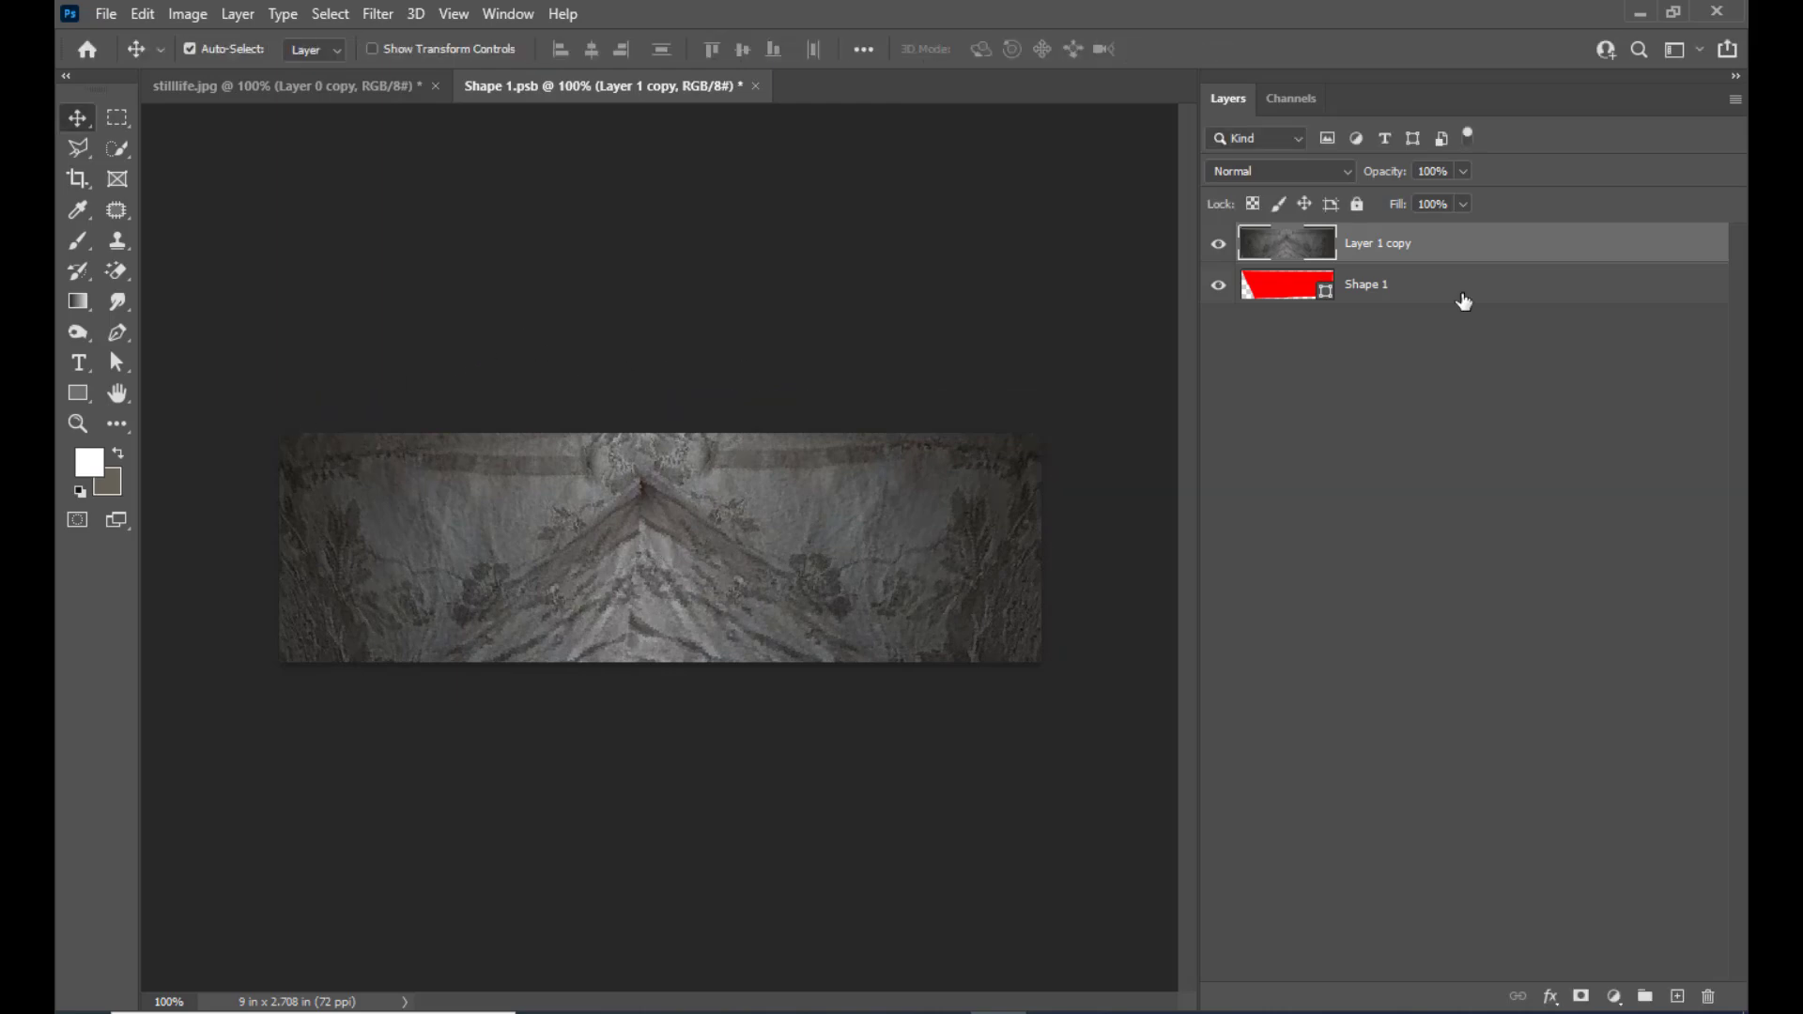
Blend the cloth's central seam and the peak of its fold using Clone Stamp with a soft 50 px brush
left_click(120, 241)
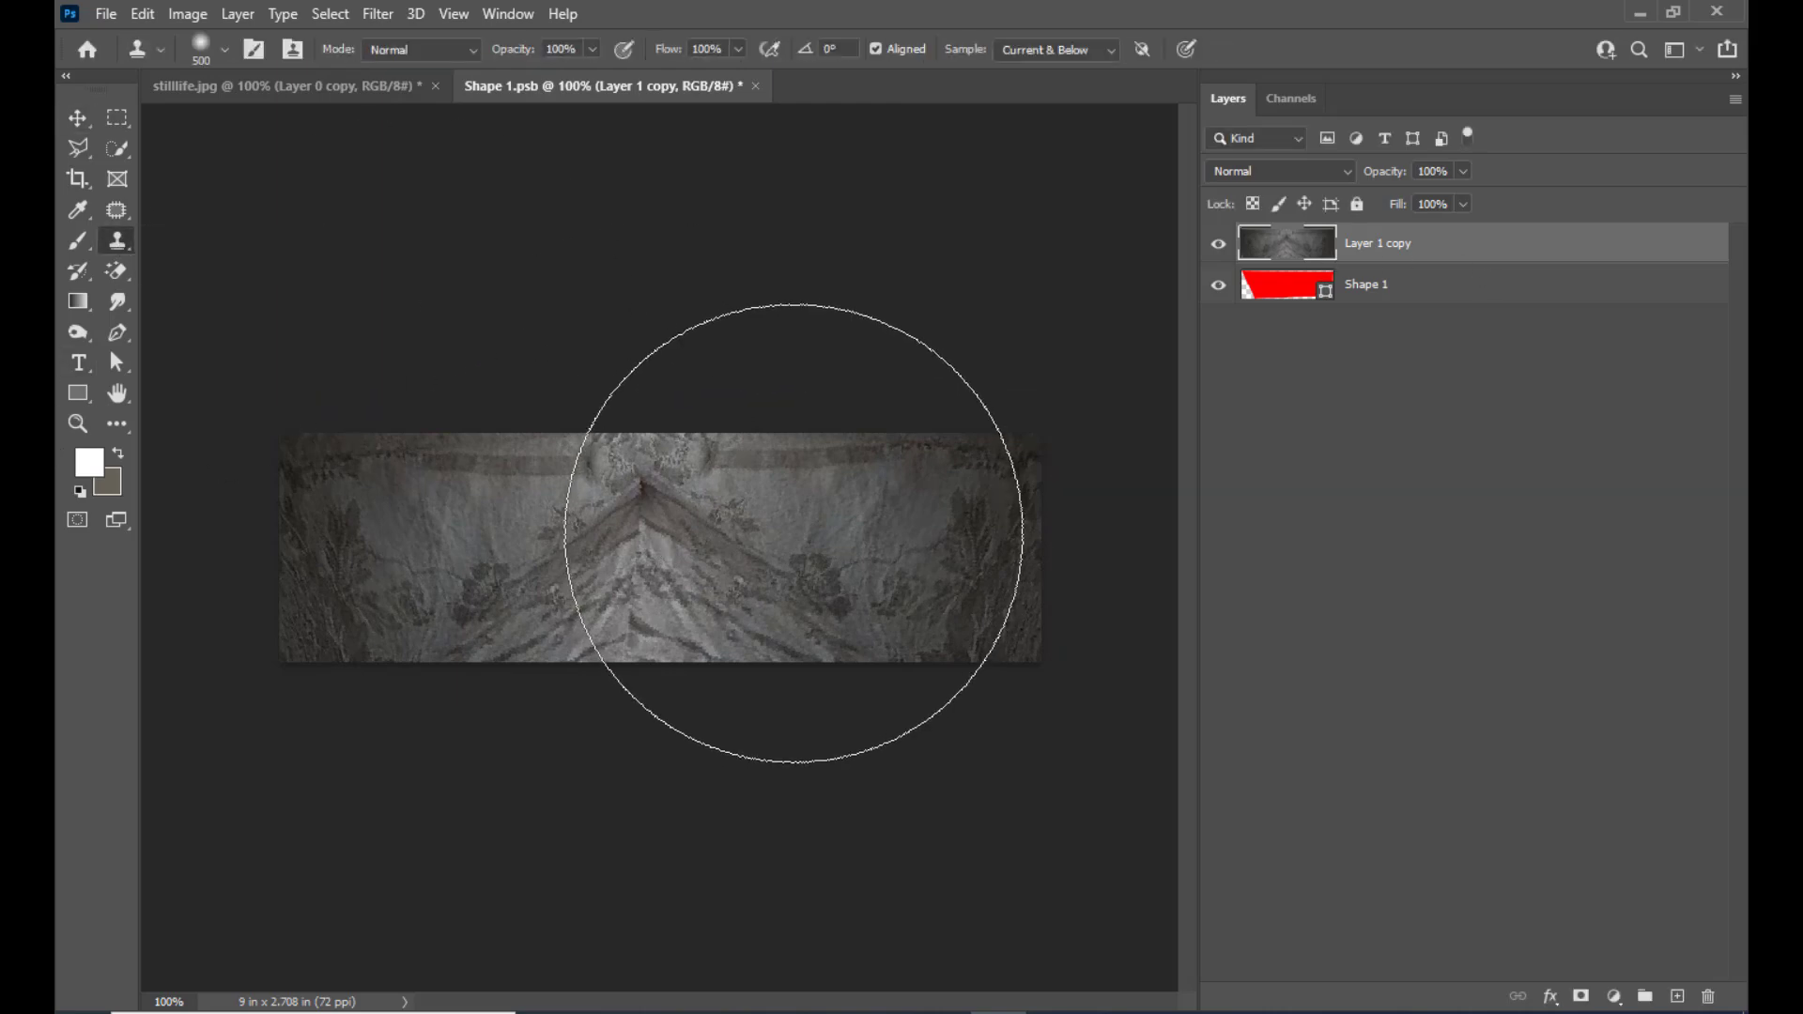
key("bracketleft")
key("bracketleft")
key("bracketleft")
key("bracketleft")
key("bracketleft")
key("bracketleft")
key("bracketleft")
key("bracketleft")
key("bracketleft")
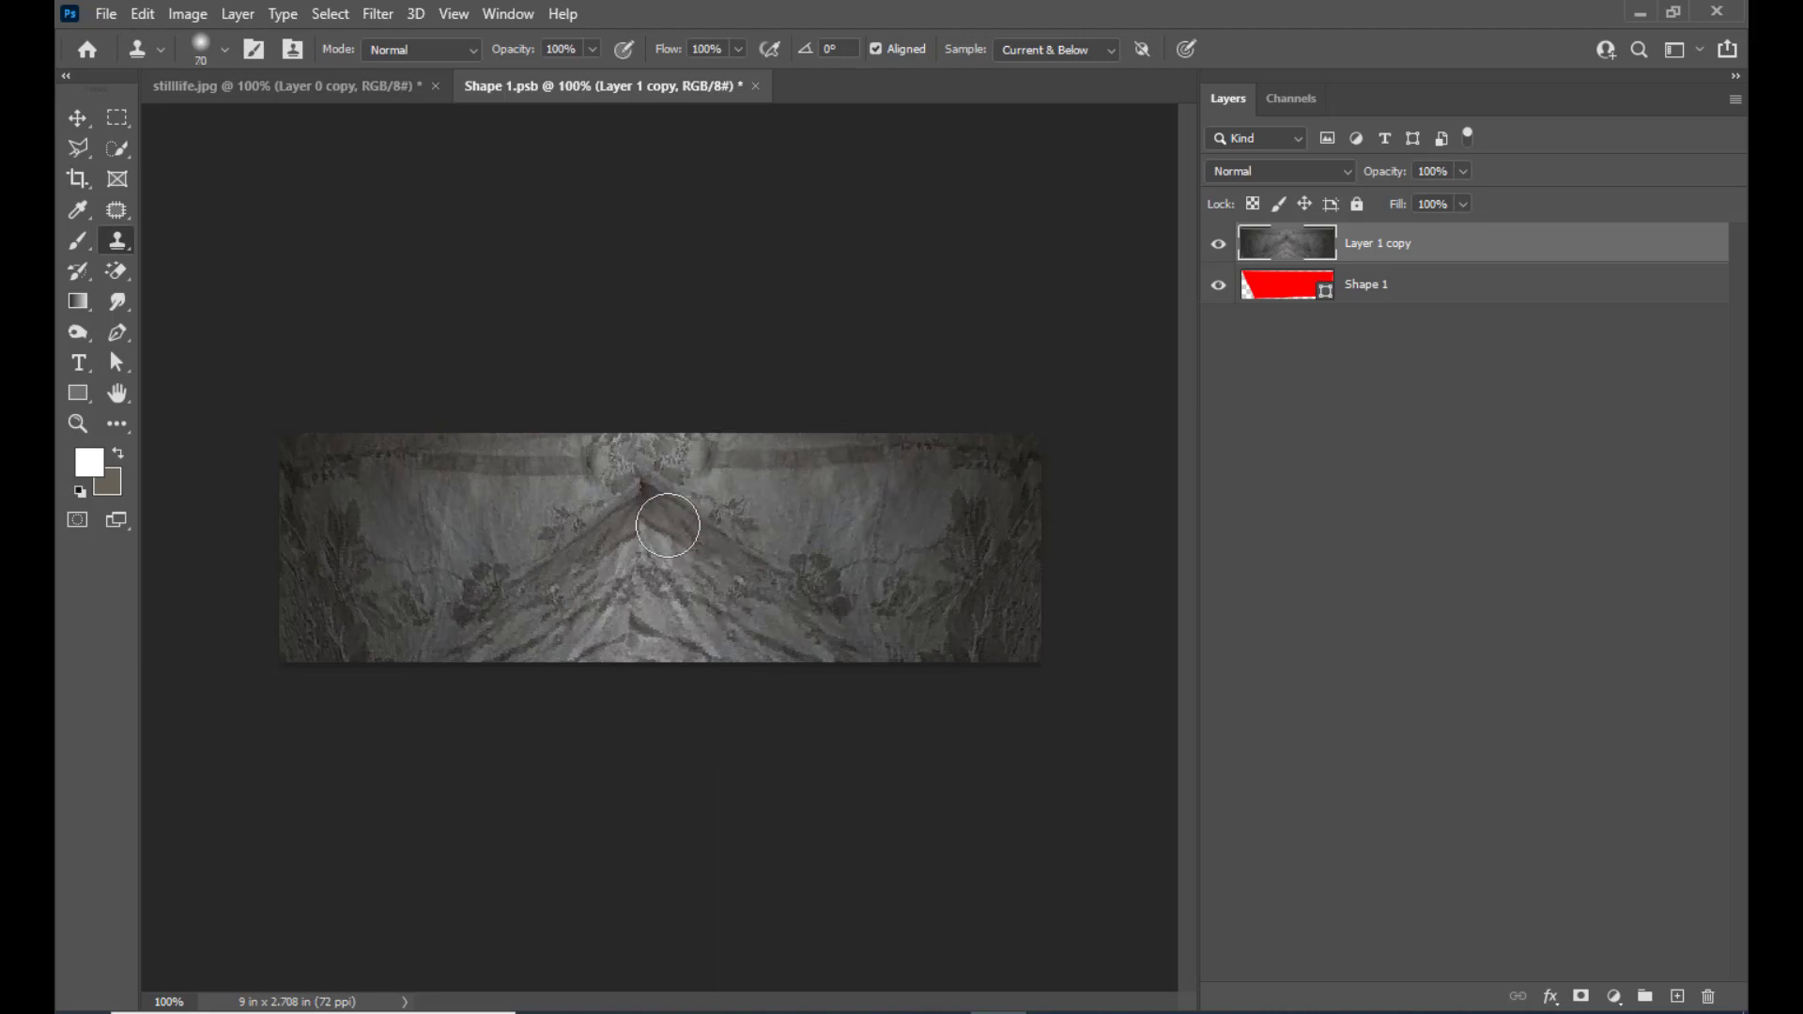
key("bracketleft")
key("bracketleft")
key("bracketleft")
left_click(664, 521, "alt")
left_click_drag(639, 522, 633, 630)
mouse_move(686, 468)
left_mouse_down()
mouse_move(705, 446)
mouse_move(648, 487)
left_mouse_up()
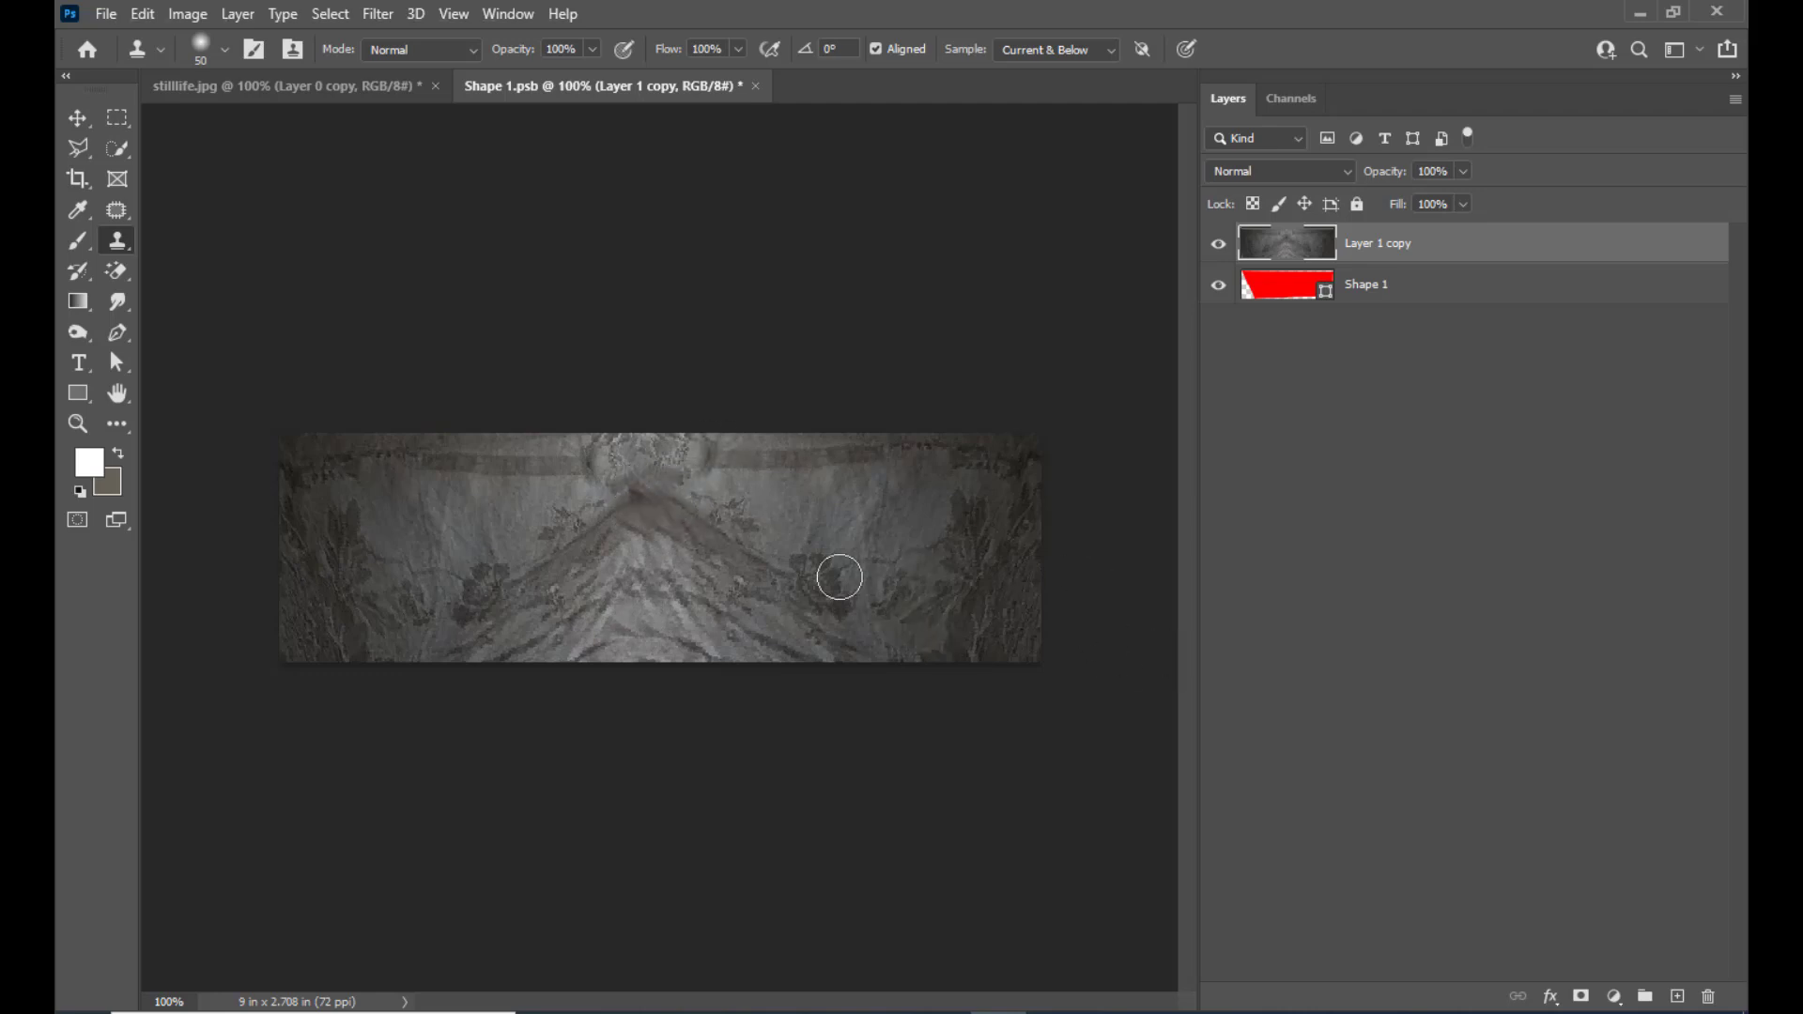
left_click(686, 483, "alt")
left_click_drag(641, 482, 636, 489)
left_click(82, 121)
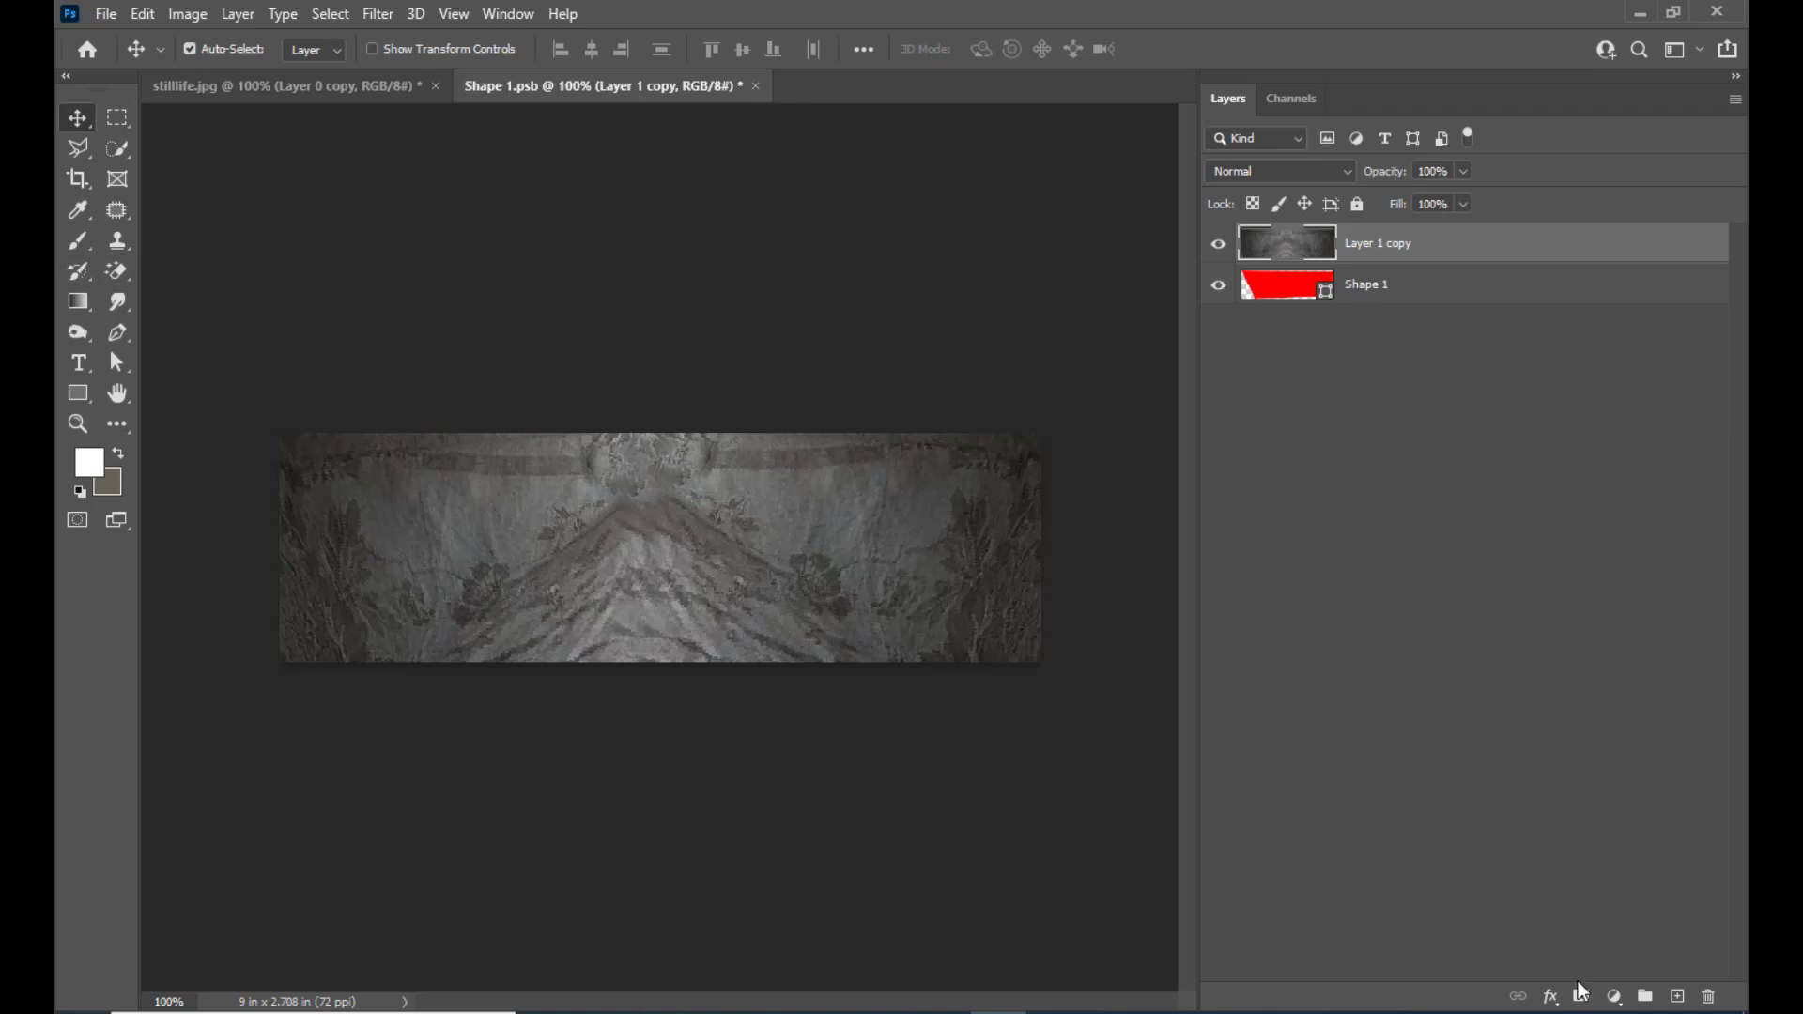
Add a Curves adjustment layer above the cloth and raise the RGB curve's midpoint to brighten the fabric
left_click(1612, 1001)
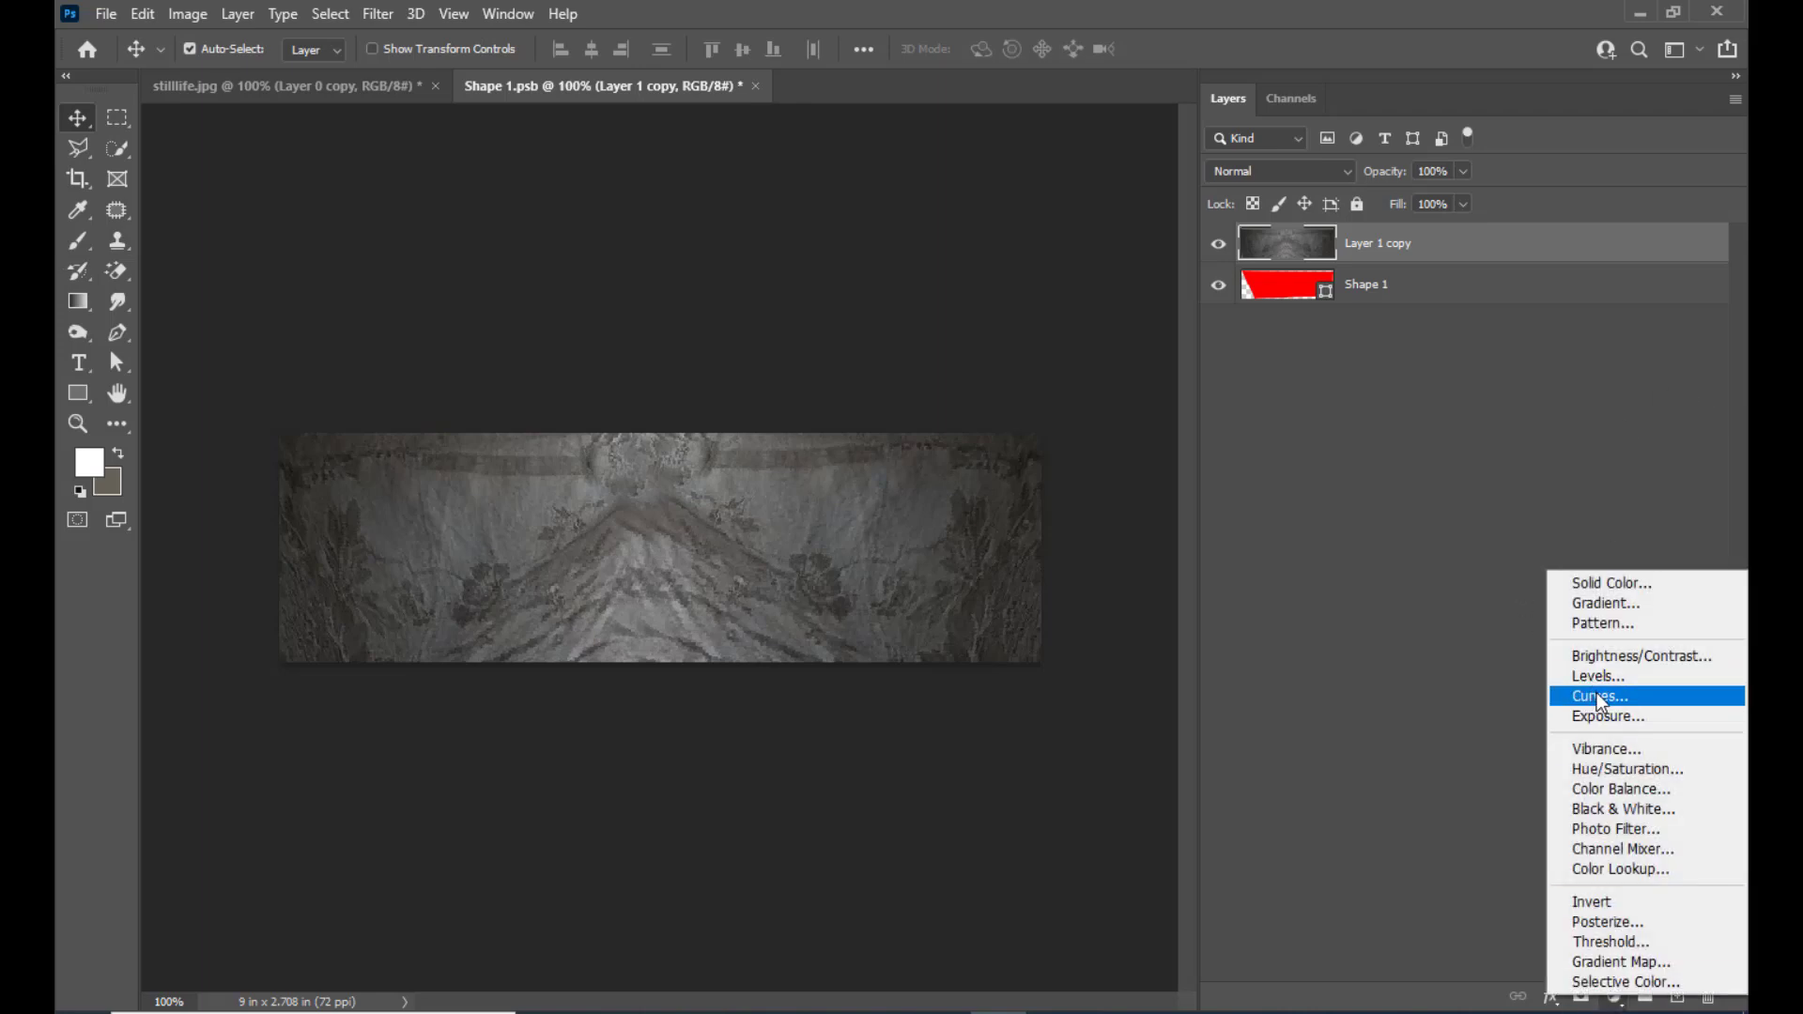
left_click(1612, 696)
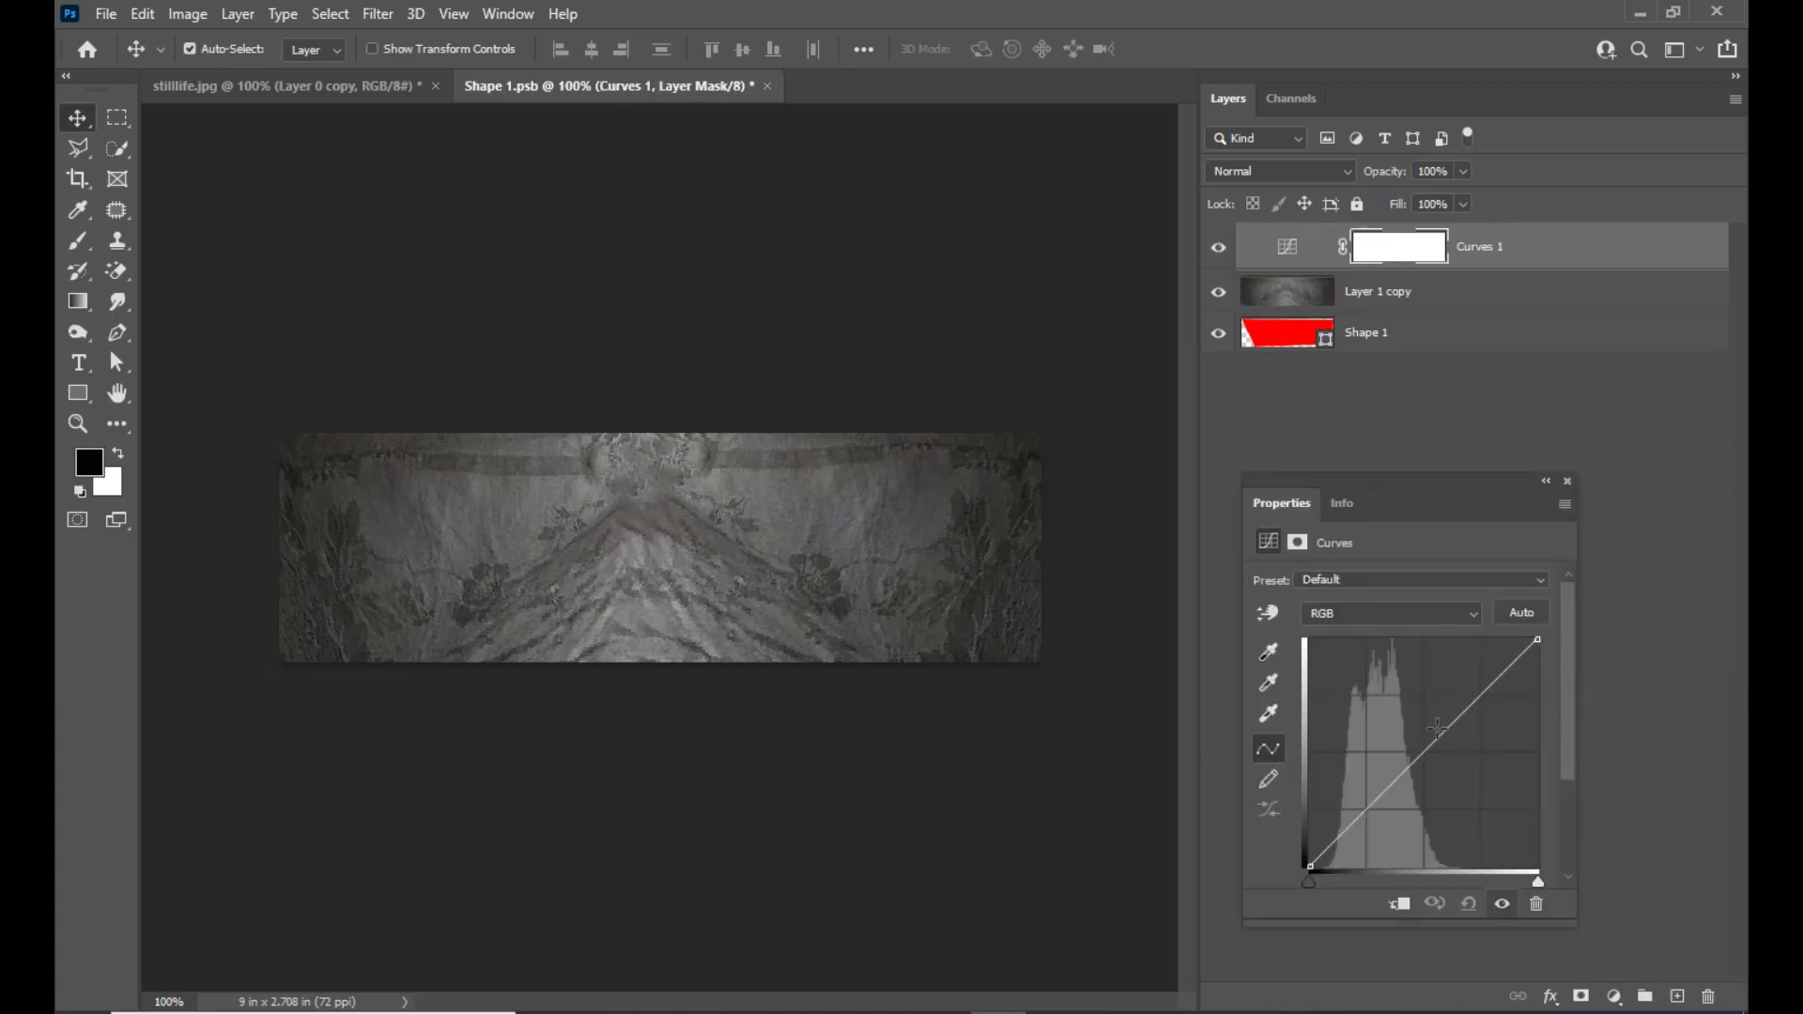
left_click_drag(1433, 742, 1400, 728)
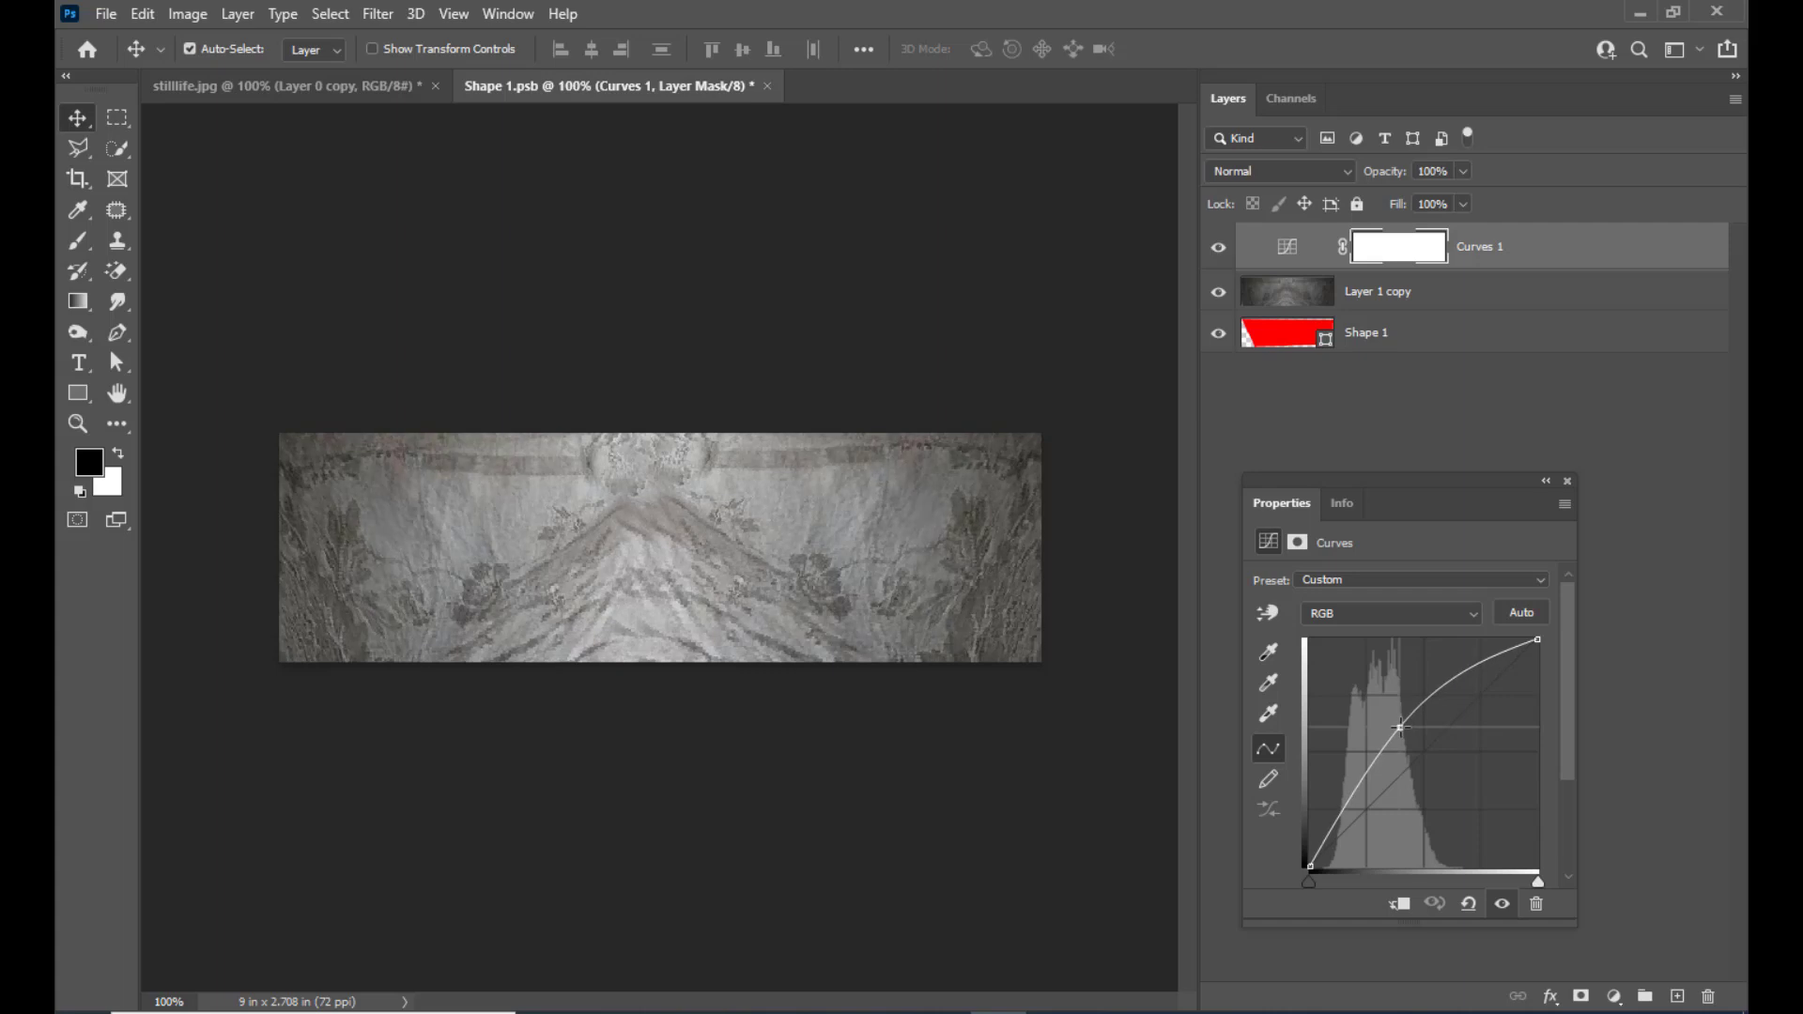
left_click(1567, 482)
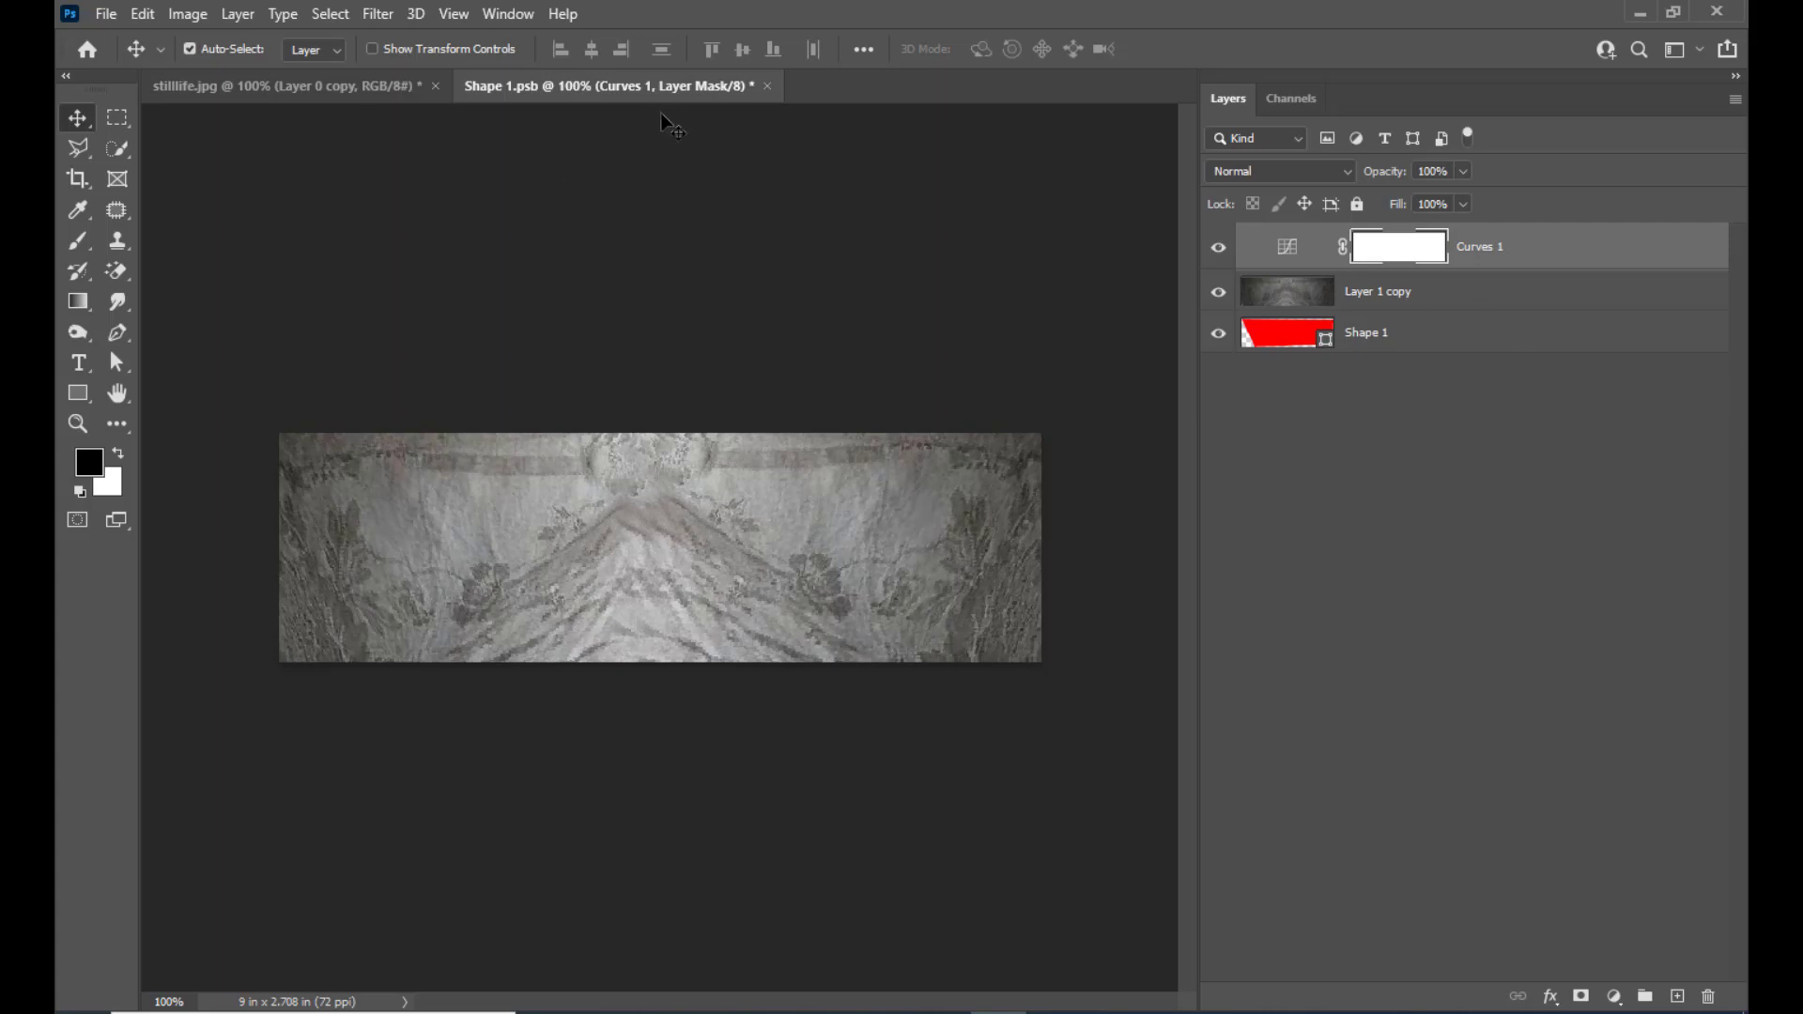
Save Shape 1.psb, return to stilllife.jpg, and select the Shape 1 layer with the old selection cleared
left_click(103, 17)
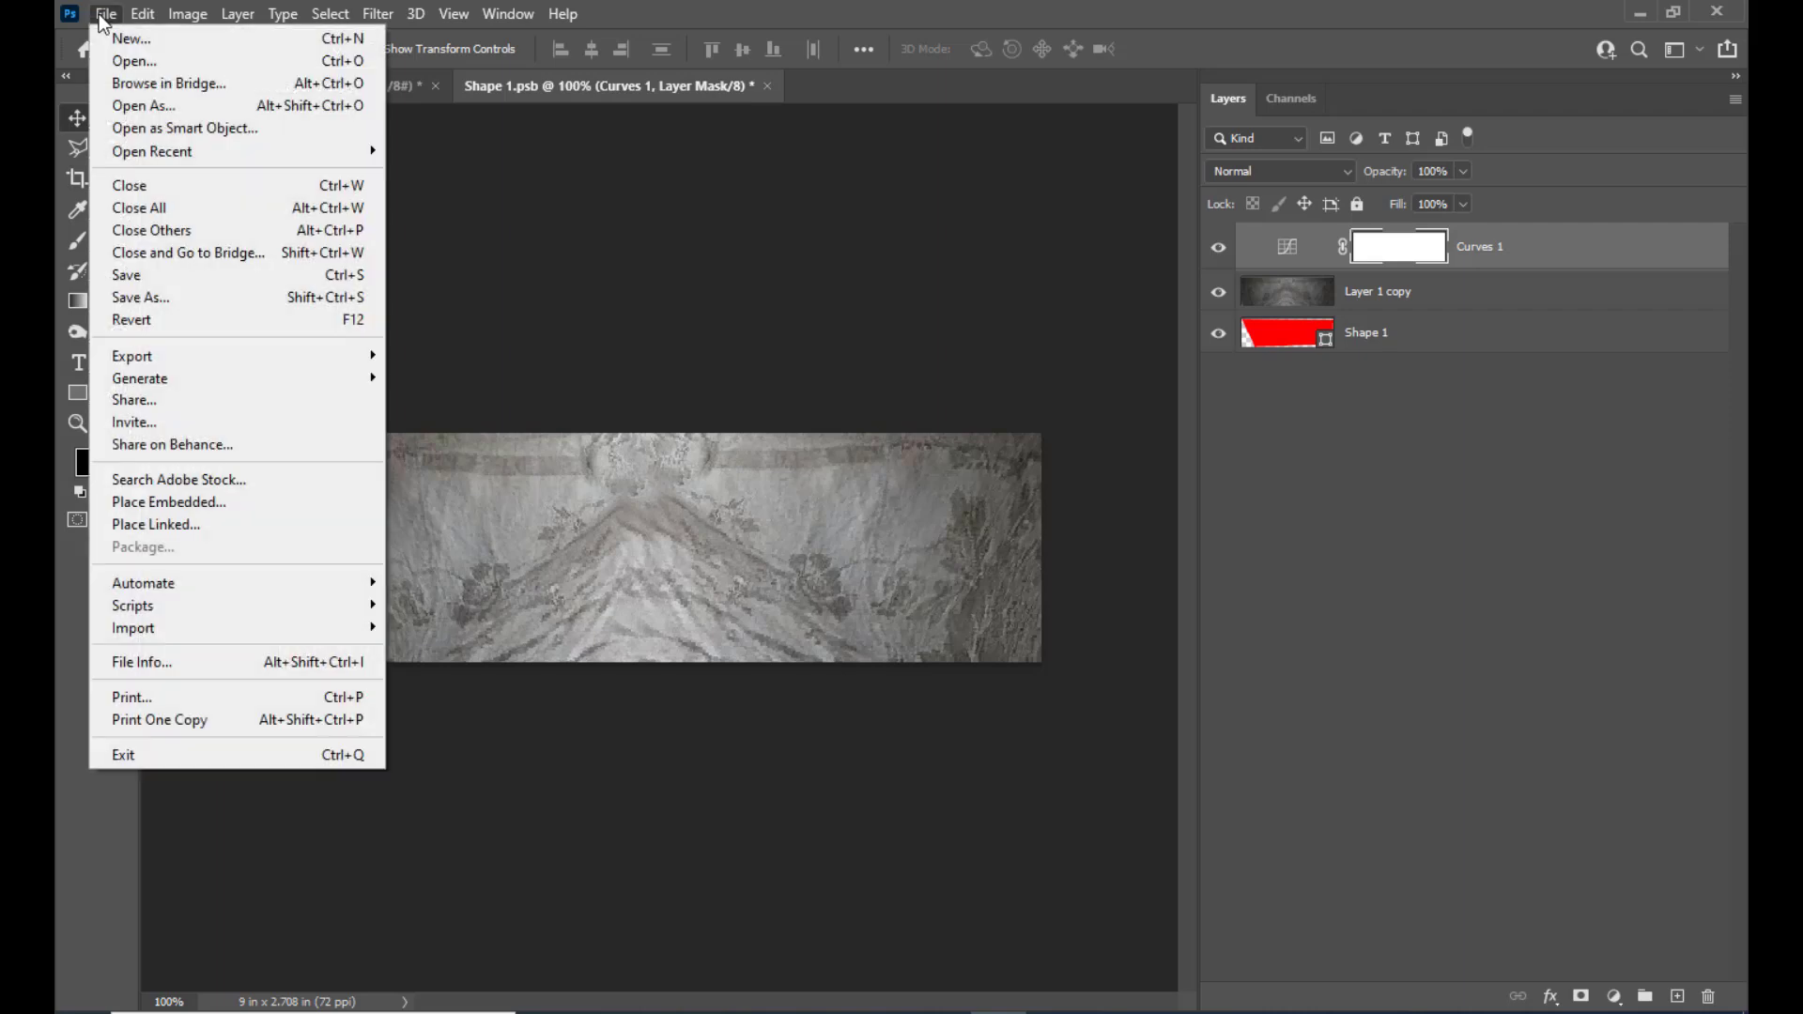
left_click(150, 276)
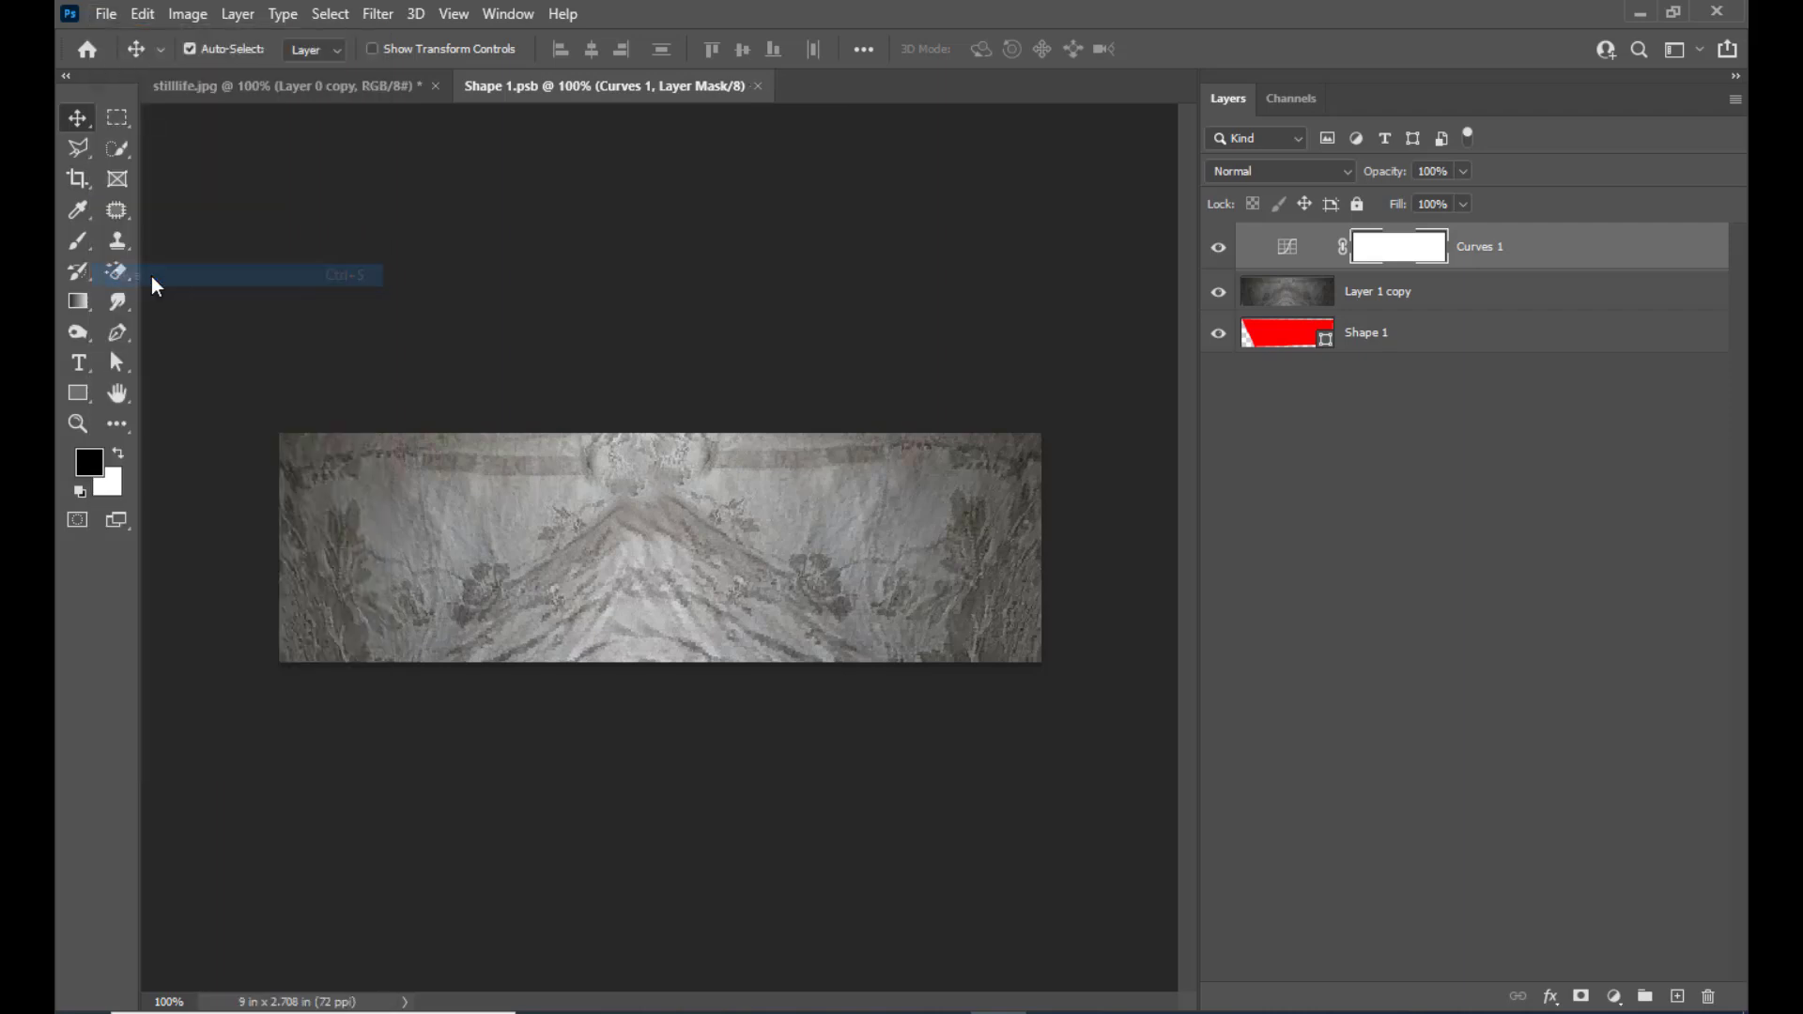
left_click(302, 90)
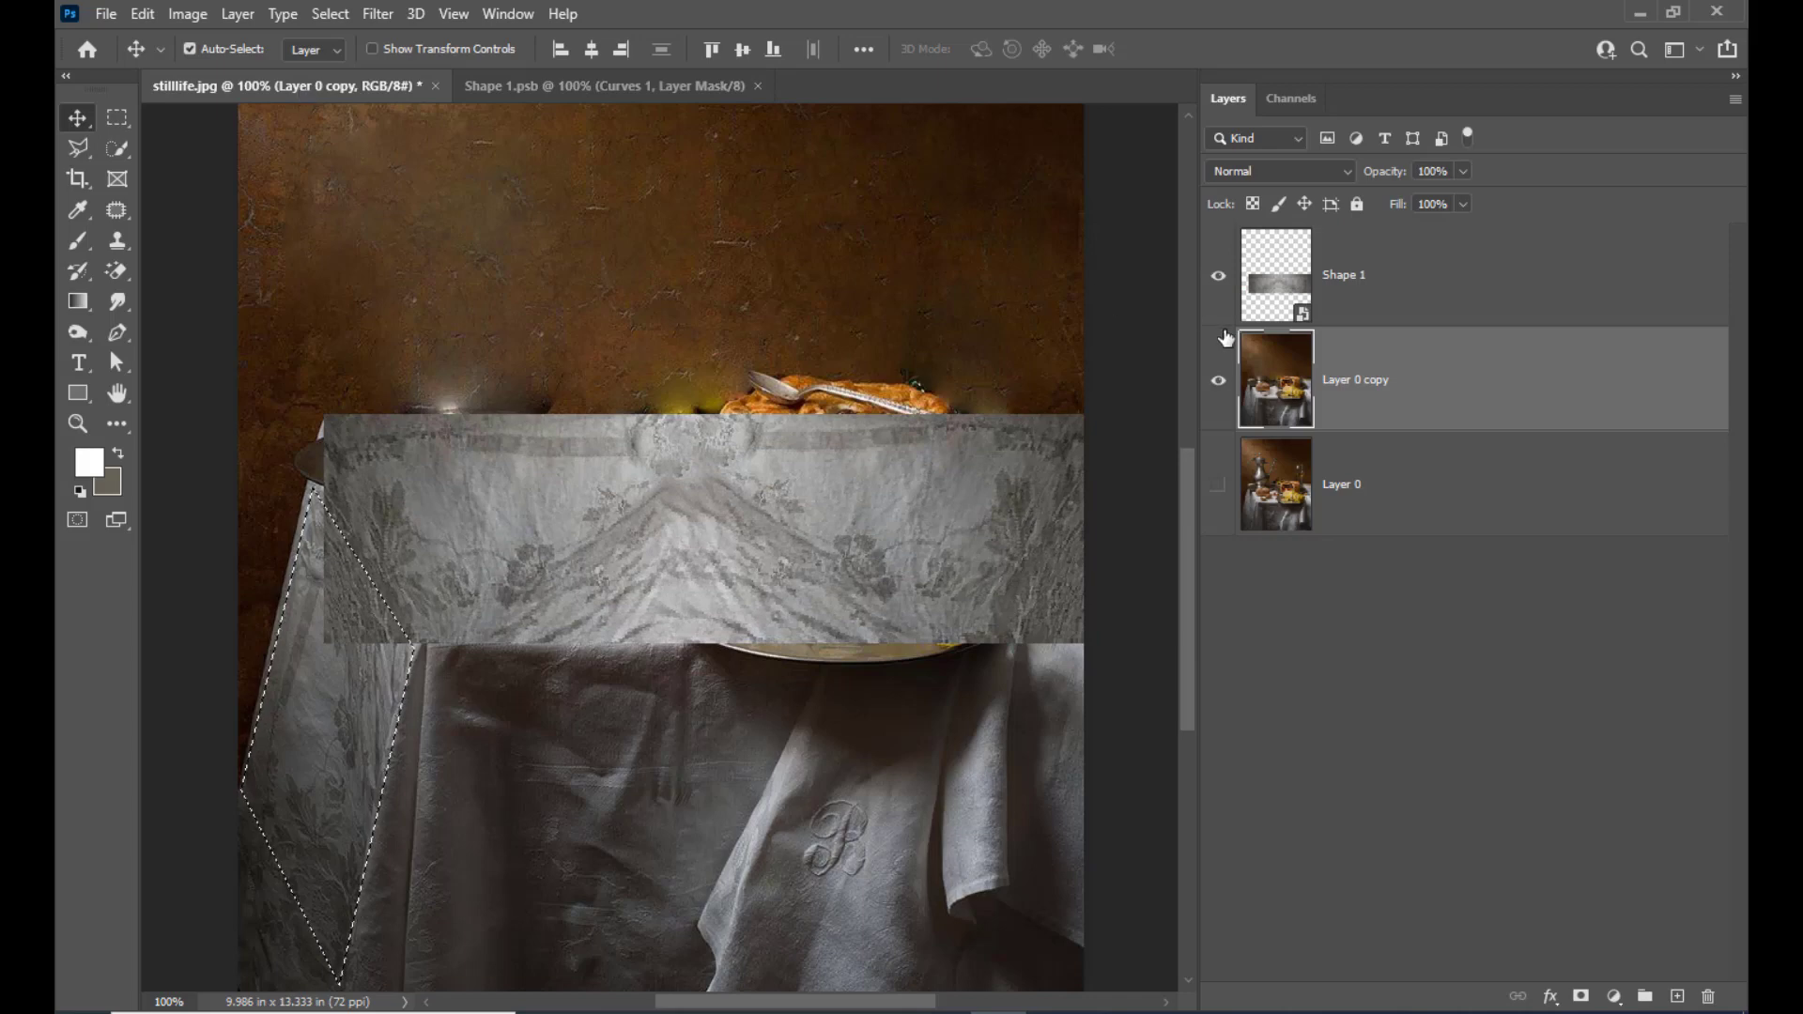
left_click(1395, 277)
key("ctrl+d")
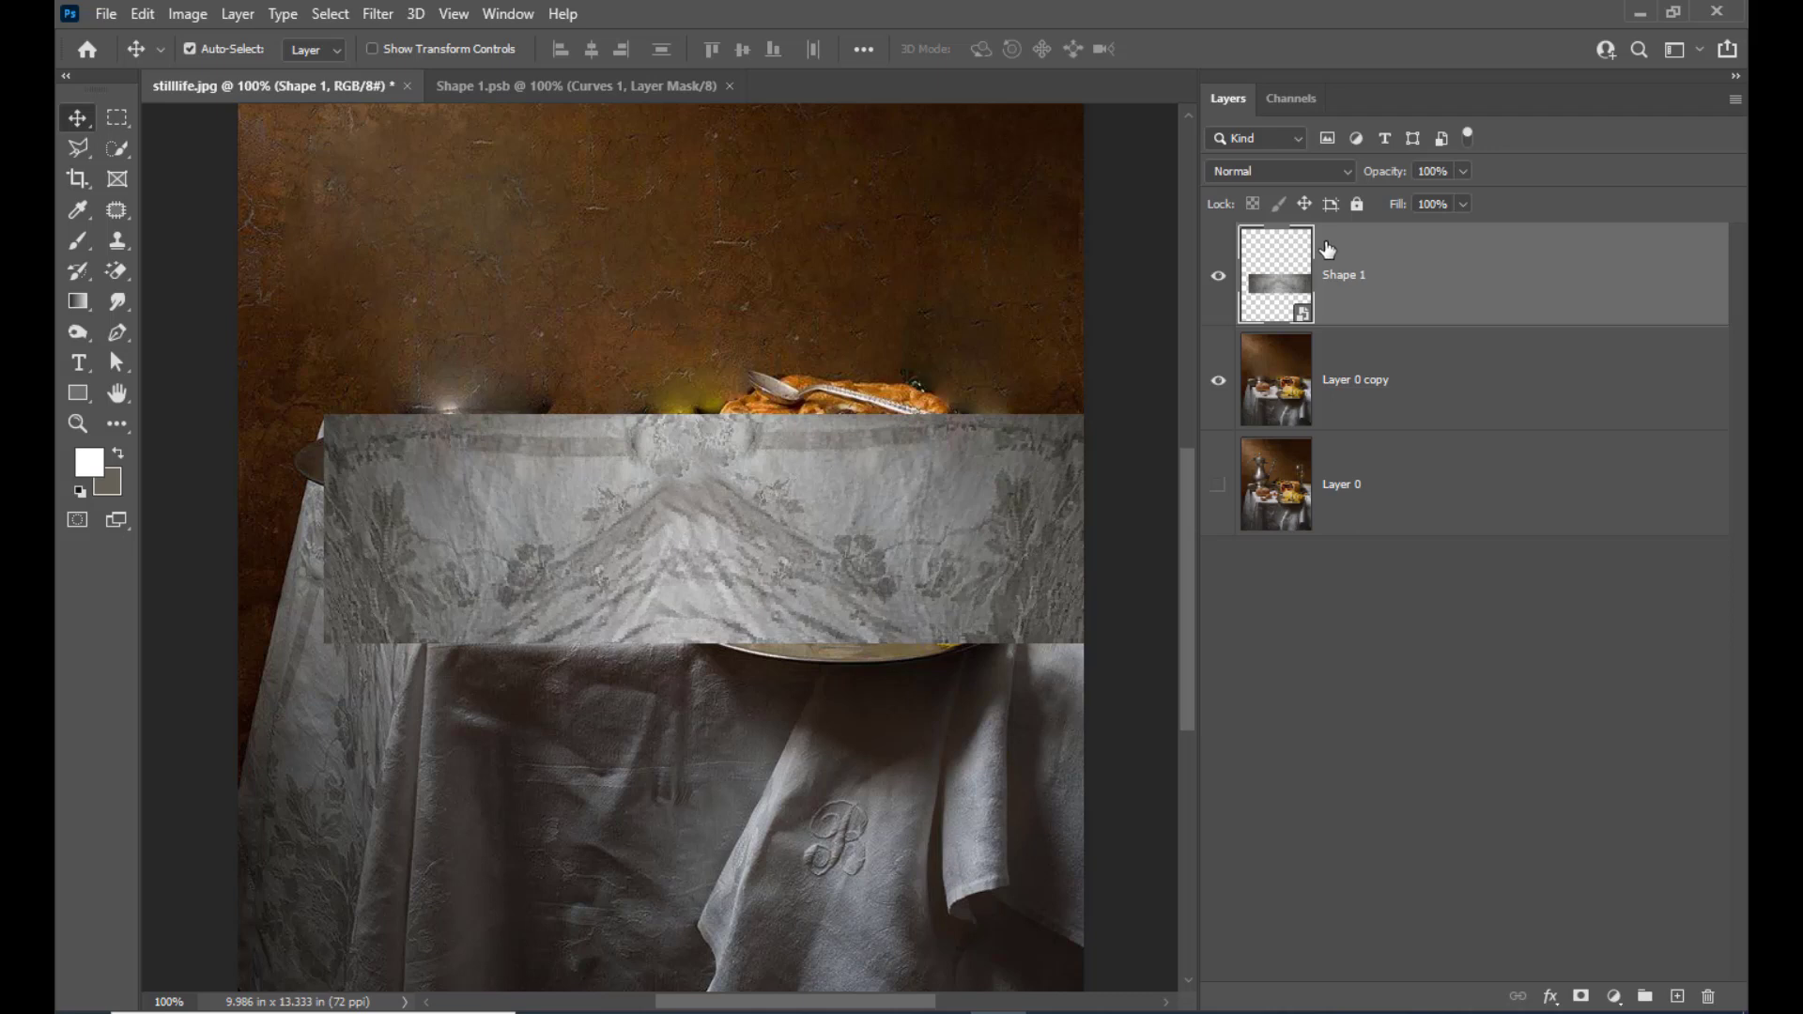
Reopen the Shape 1 Smart Object and distort the Layer 1 copy cloth, slanting its left edge by moving the lower corners inward
double_click(1304, 316)
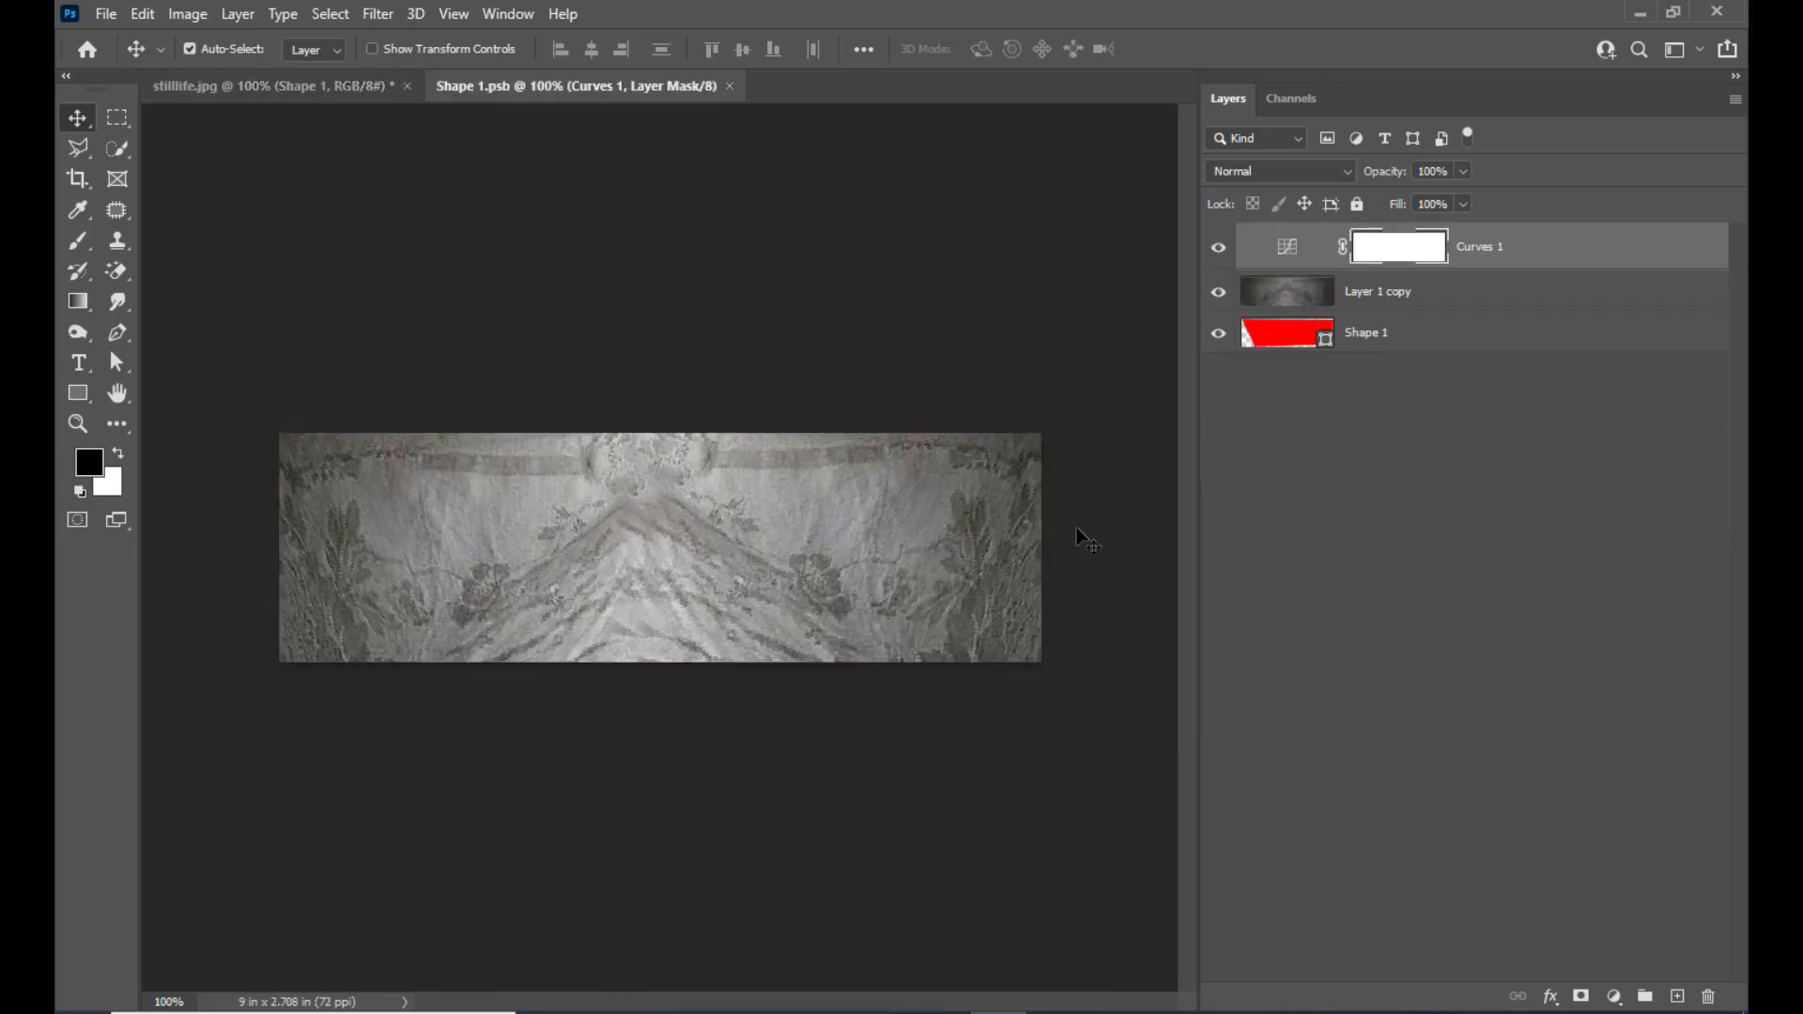
left_click(1409, 297)
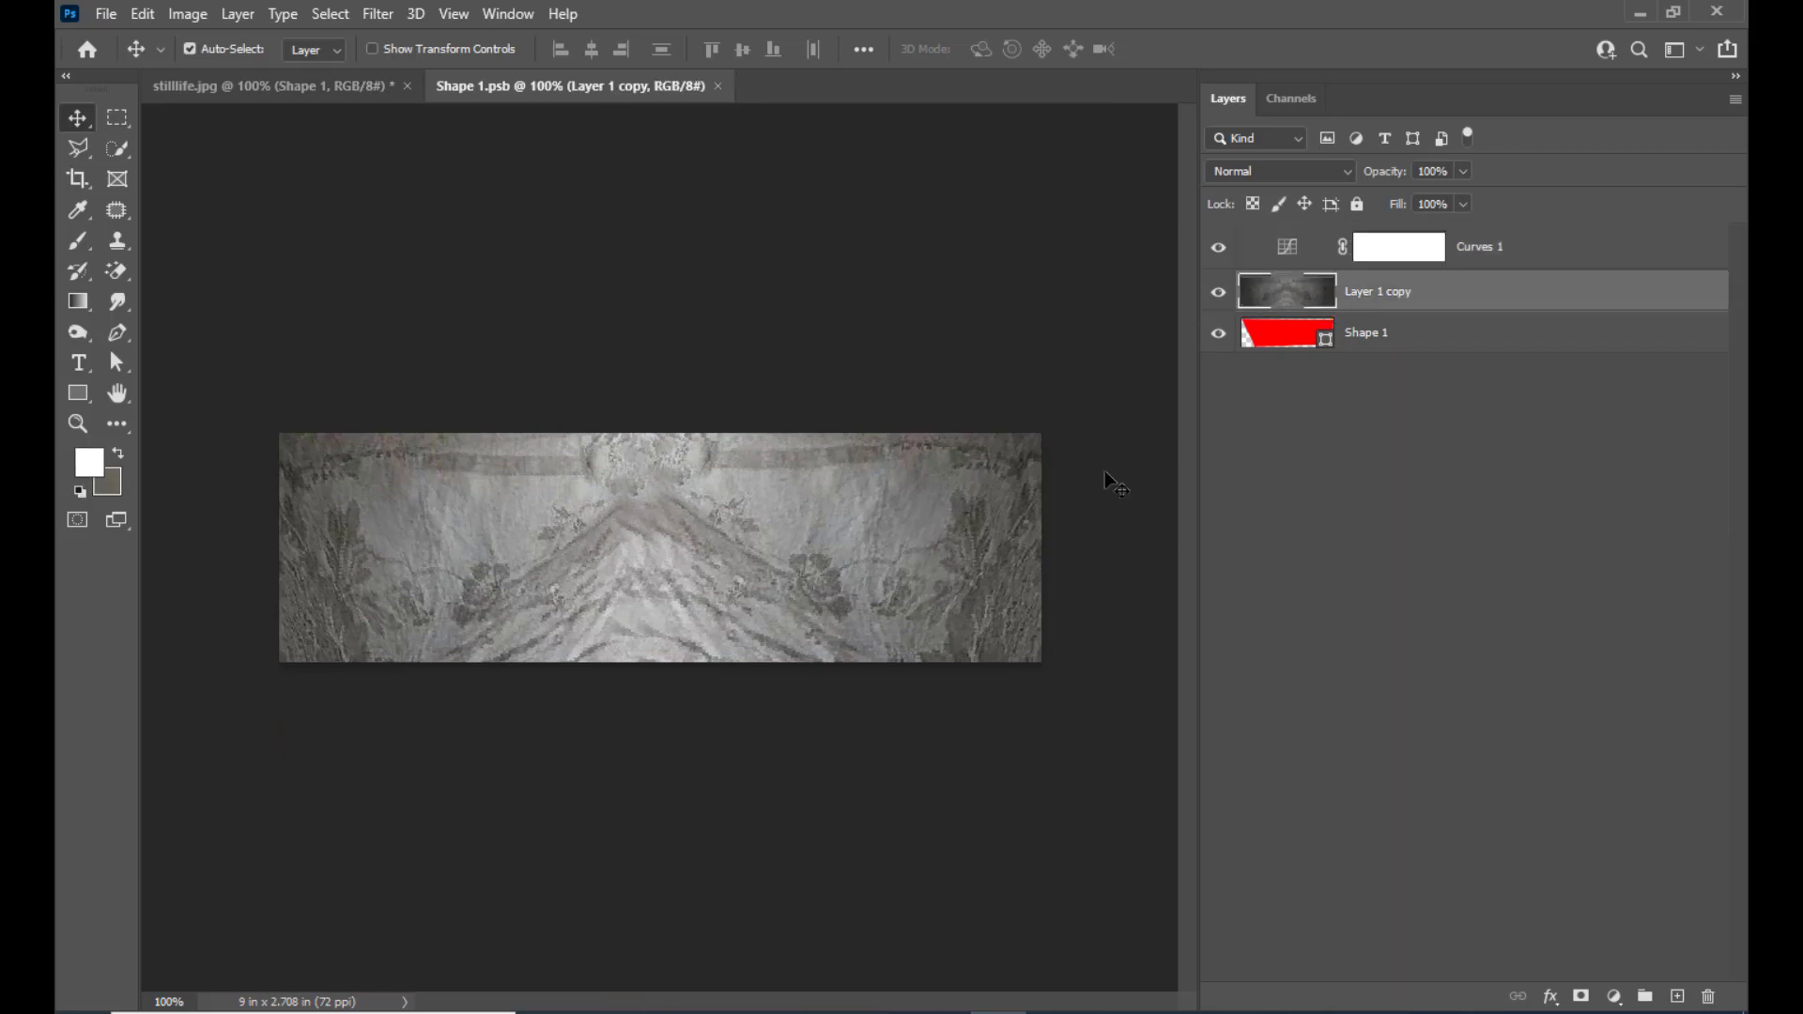
key("ctrl+t")
right_click(557, 520)
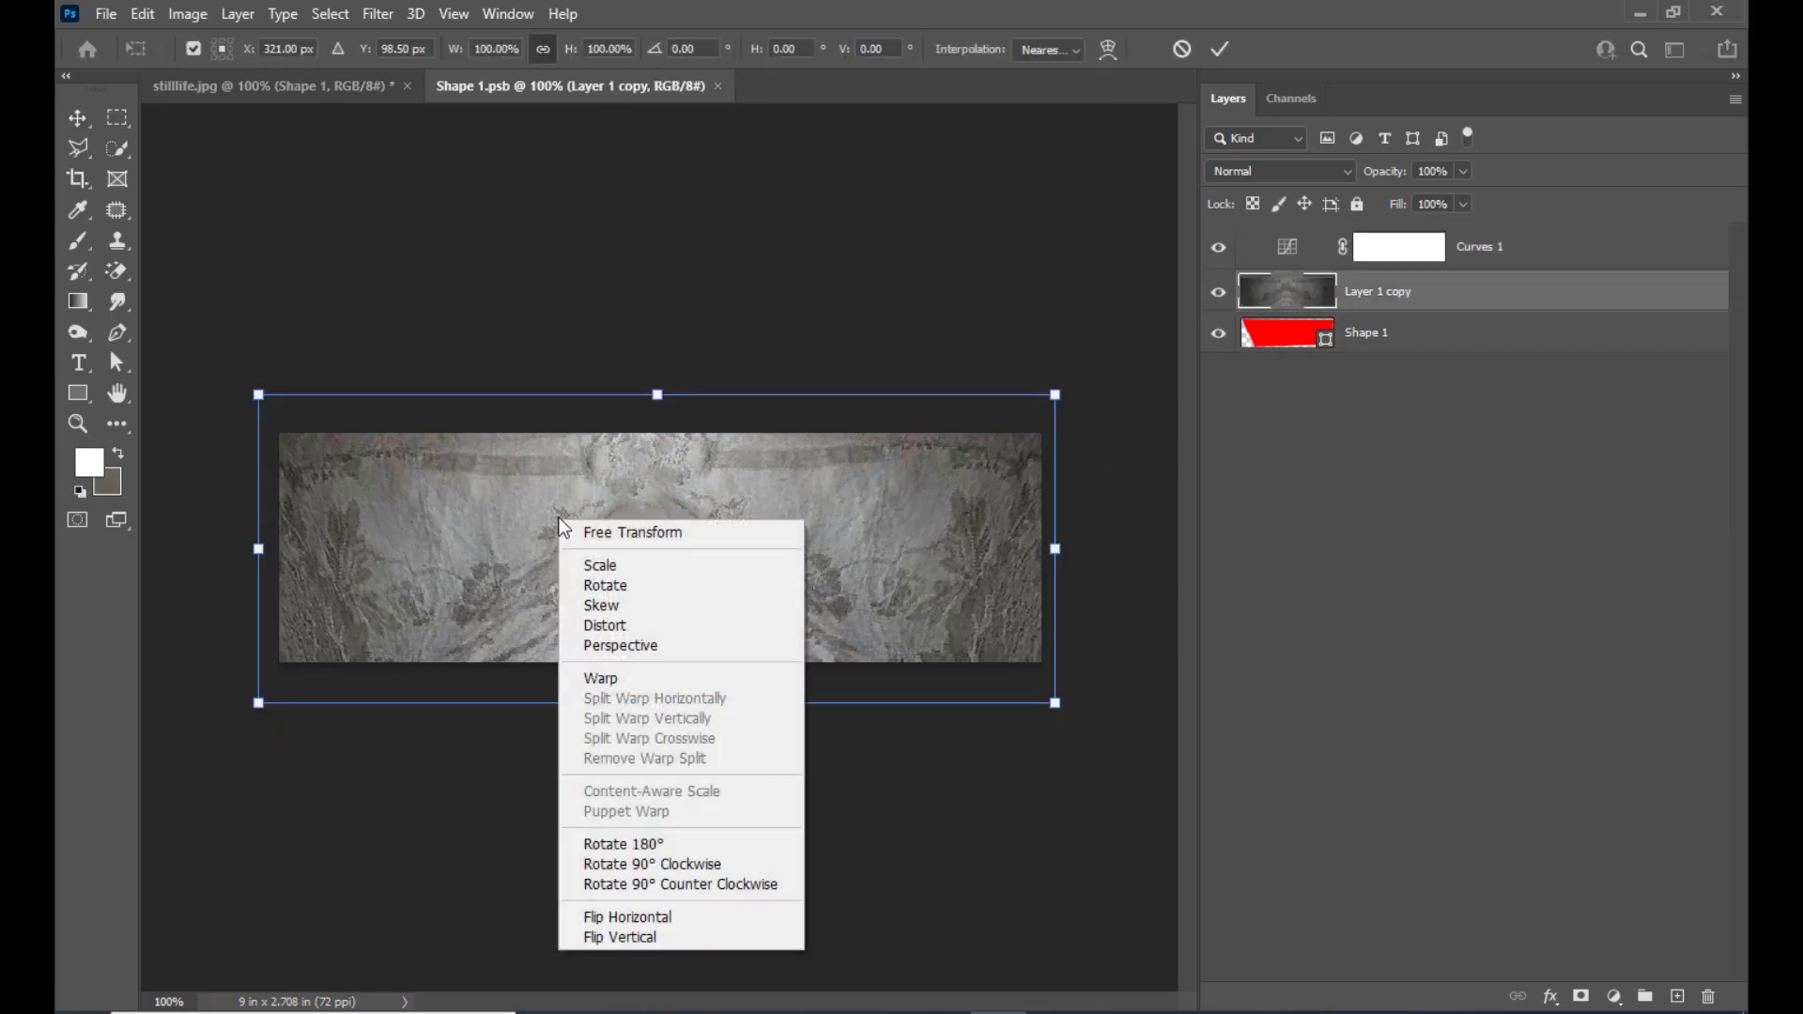
left_click(634, 622)
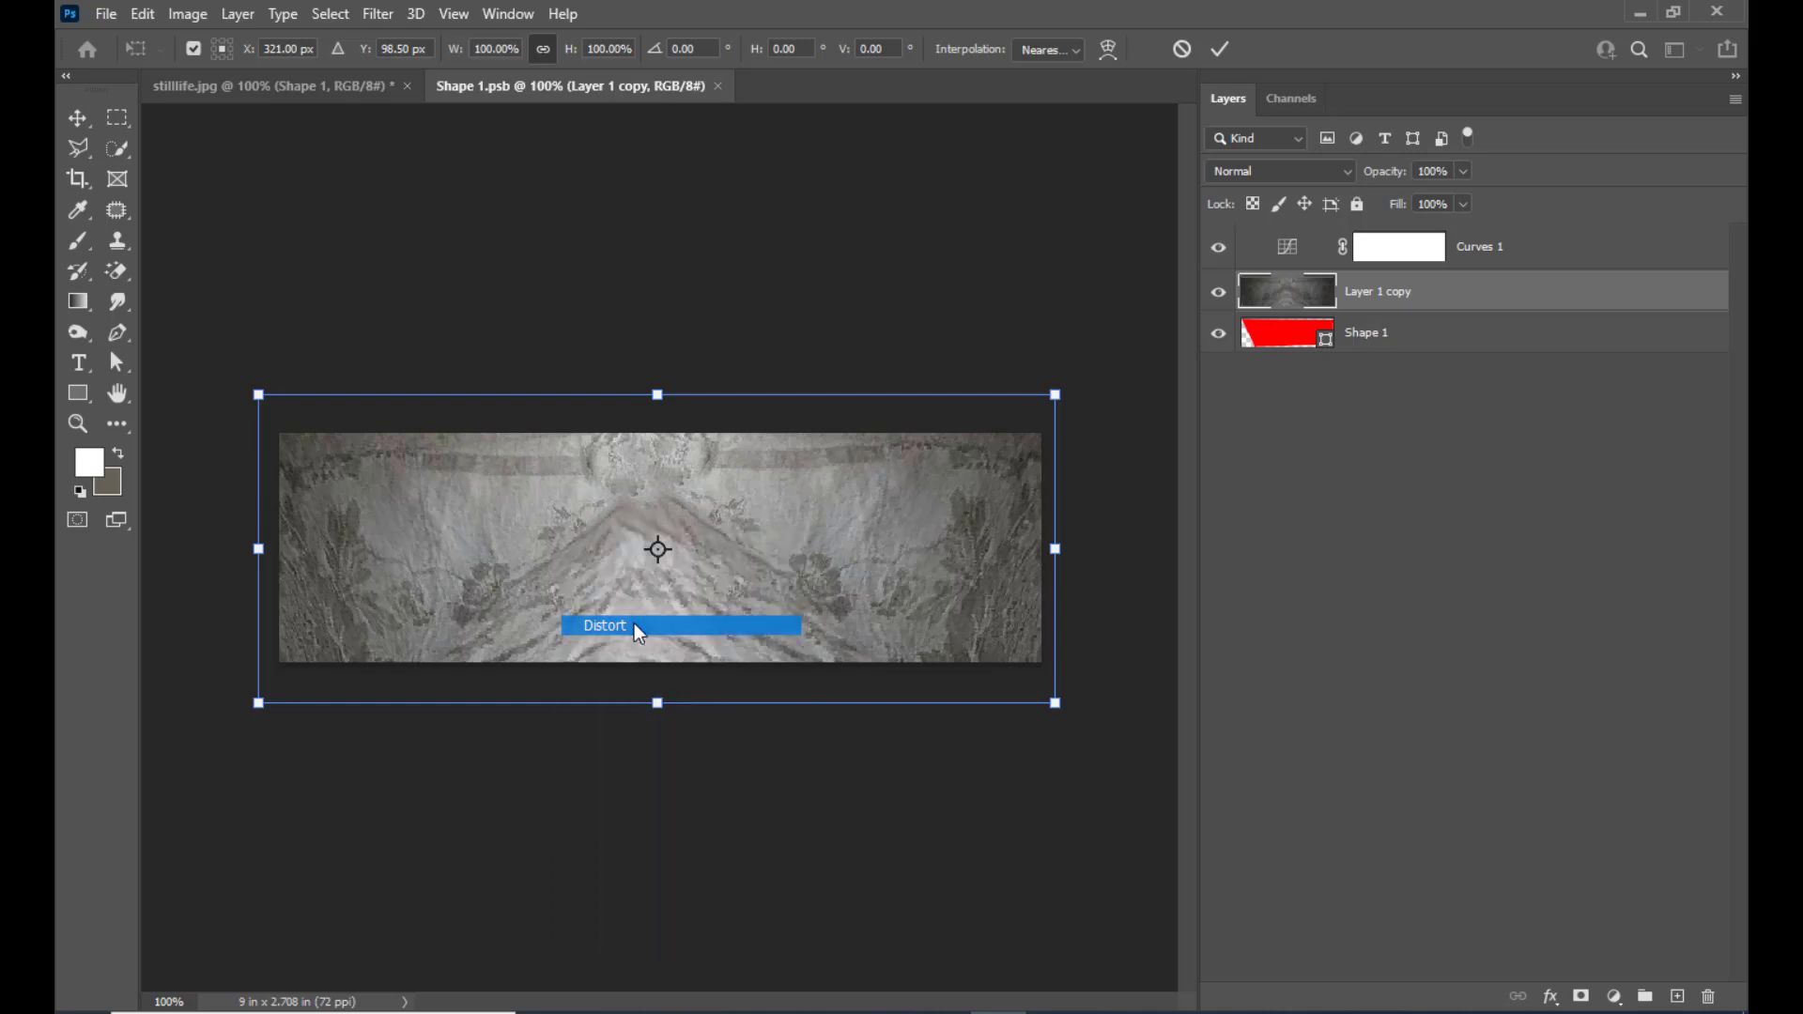
left_click_drag(260, 705, 300, 698)
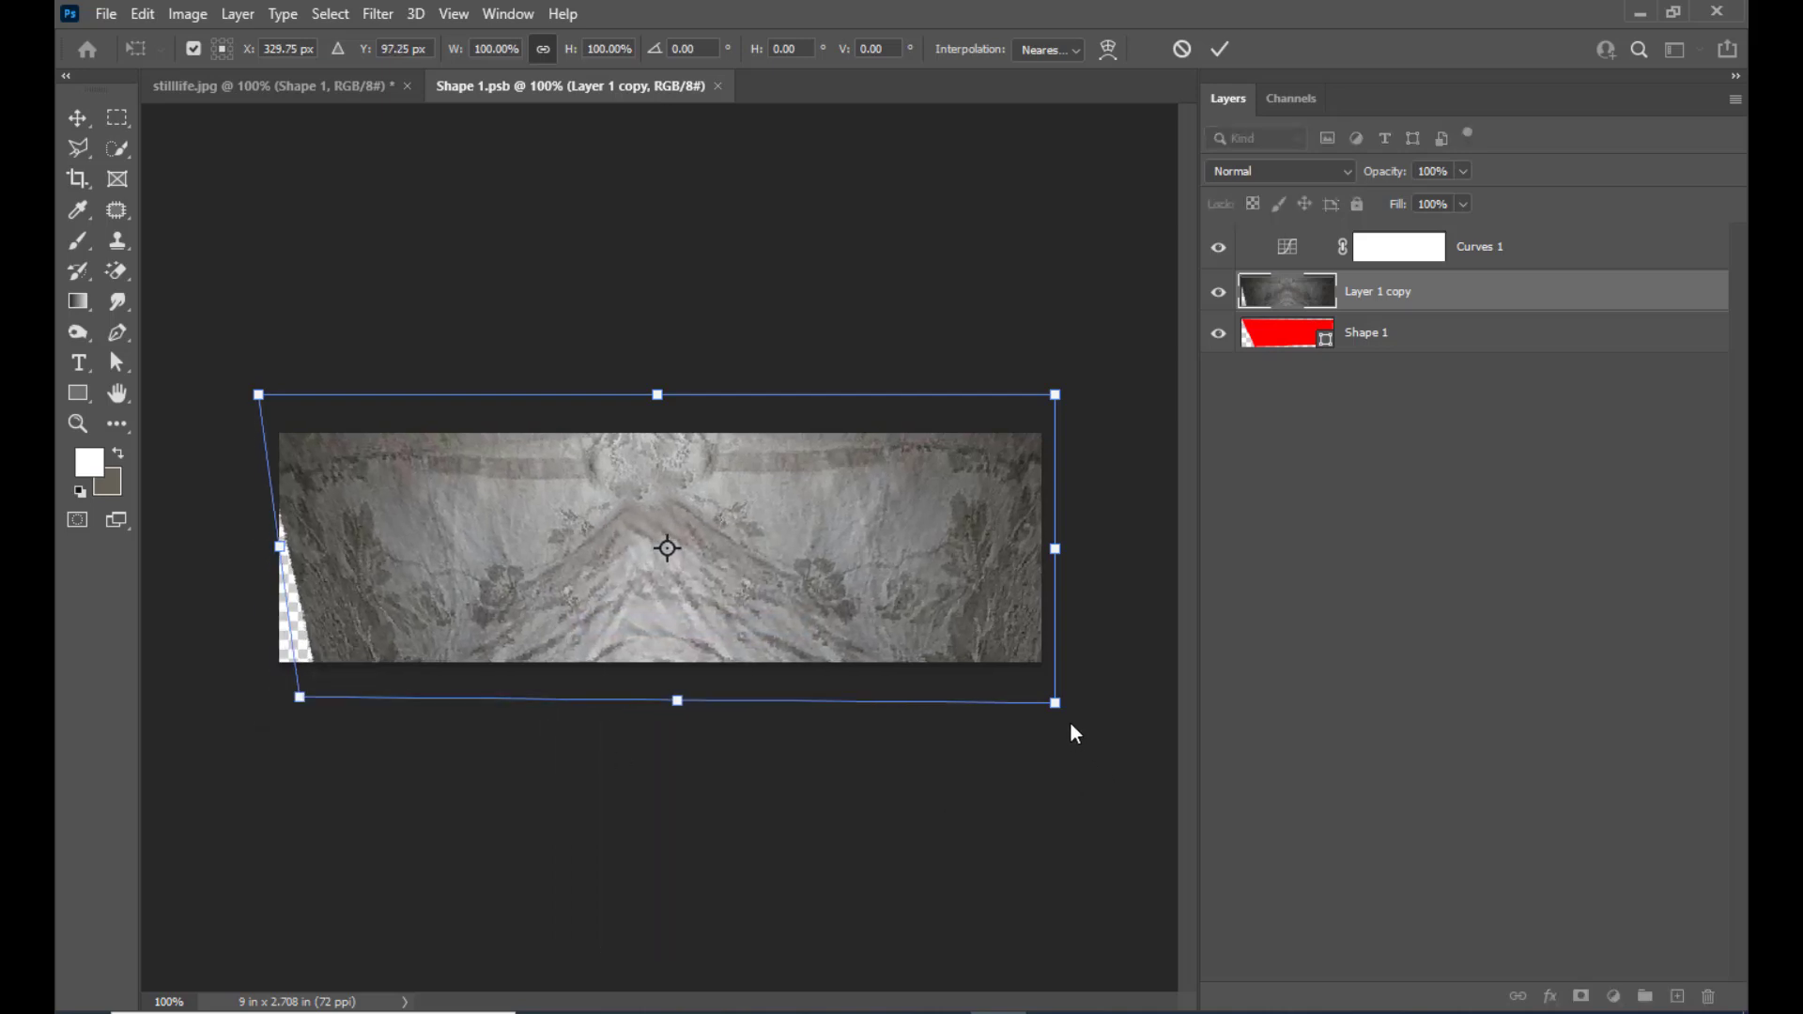
left_click_drag(1056, 703, 1045, 683)
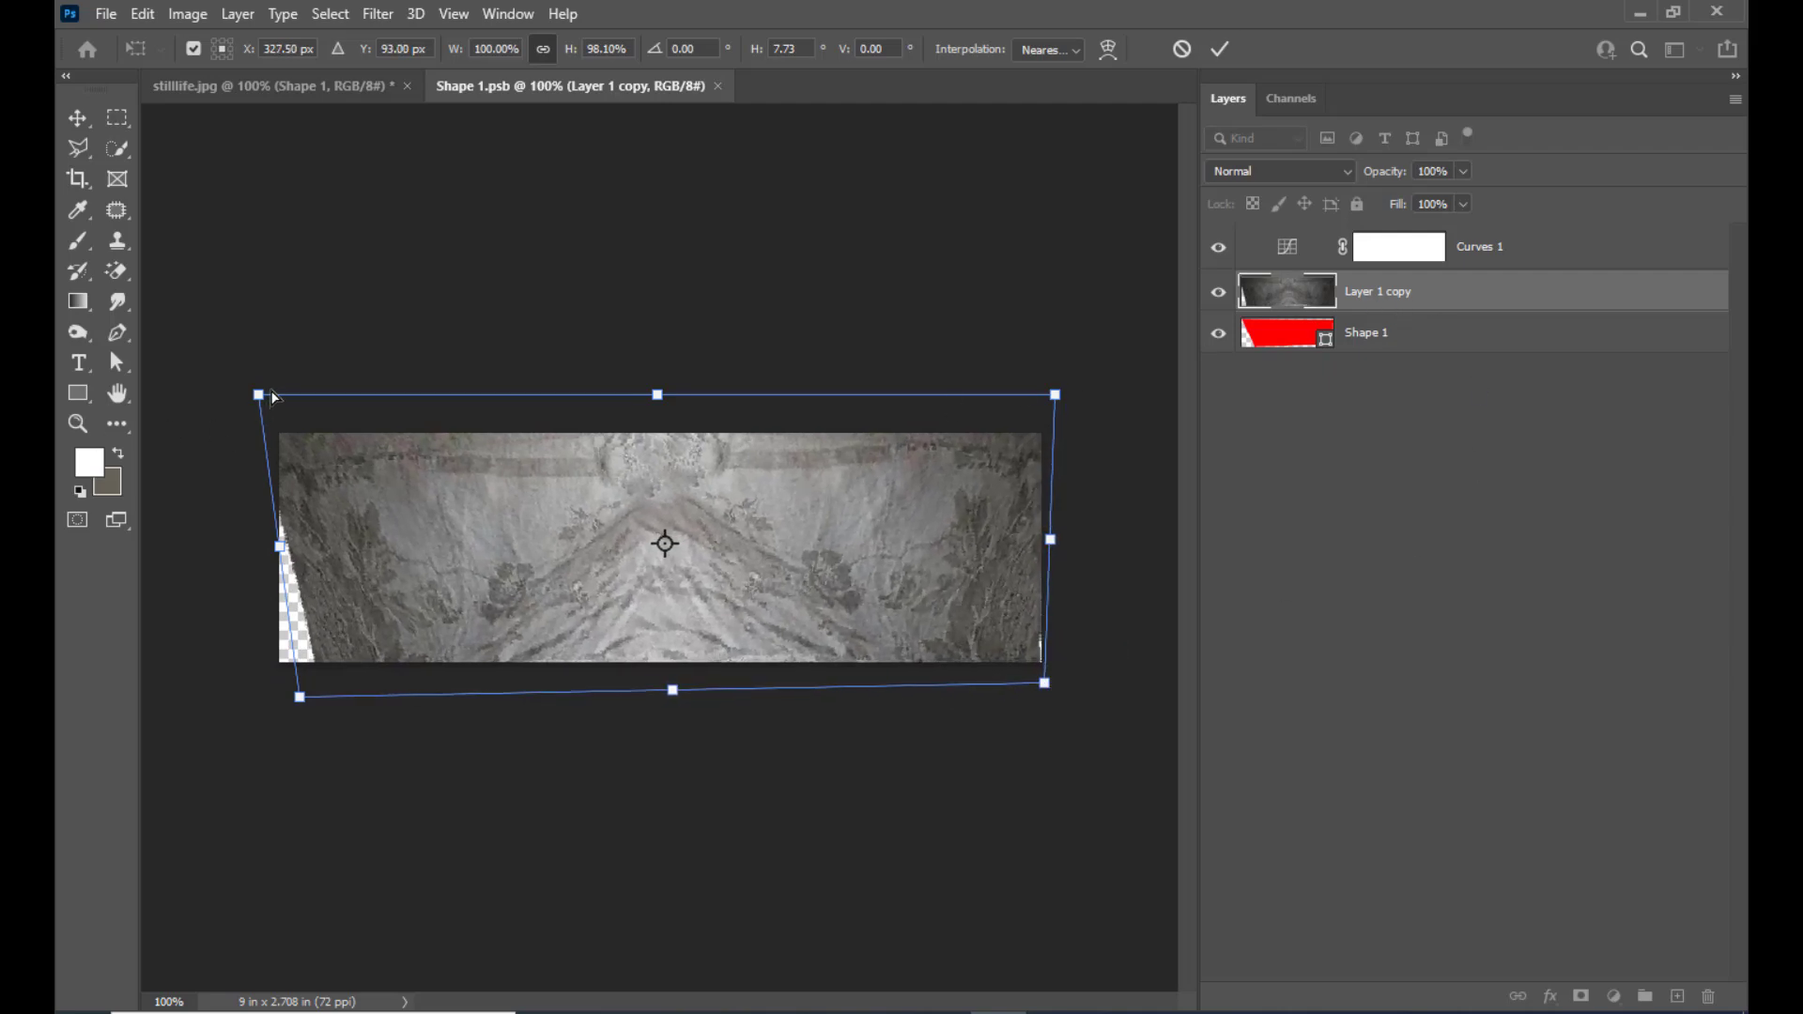
left_click_drag(267, 403, 271, 406)
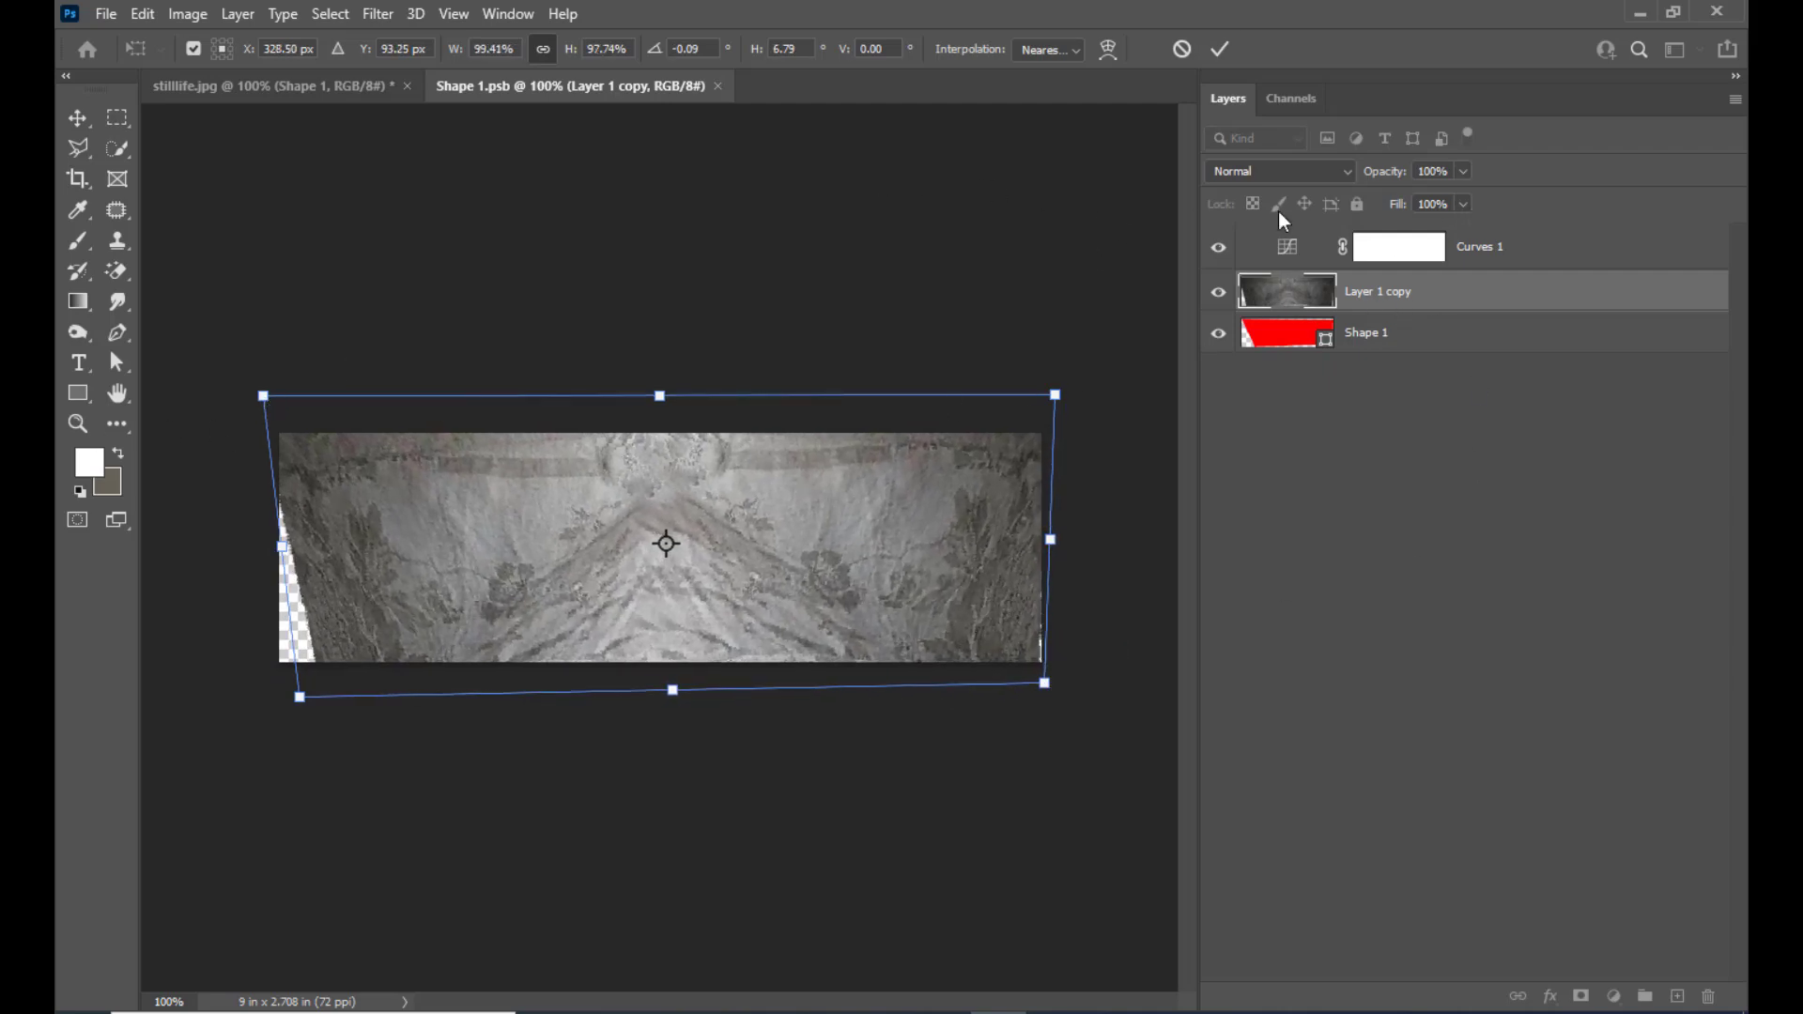
key("Return")
Save the reshaped Smart Object contents and switch back to stilllife.jpg
left_click(105, 13)
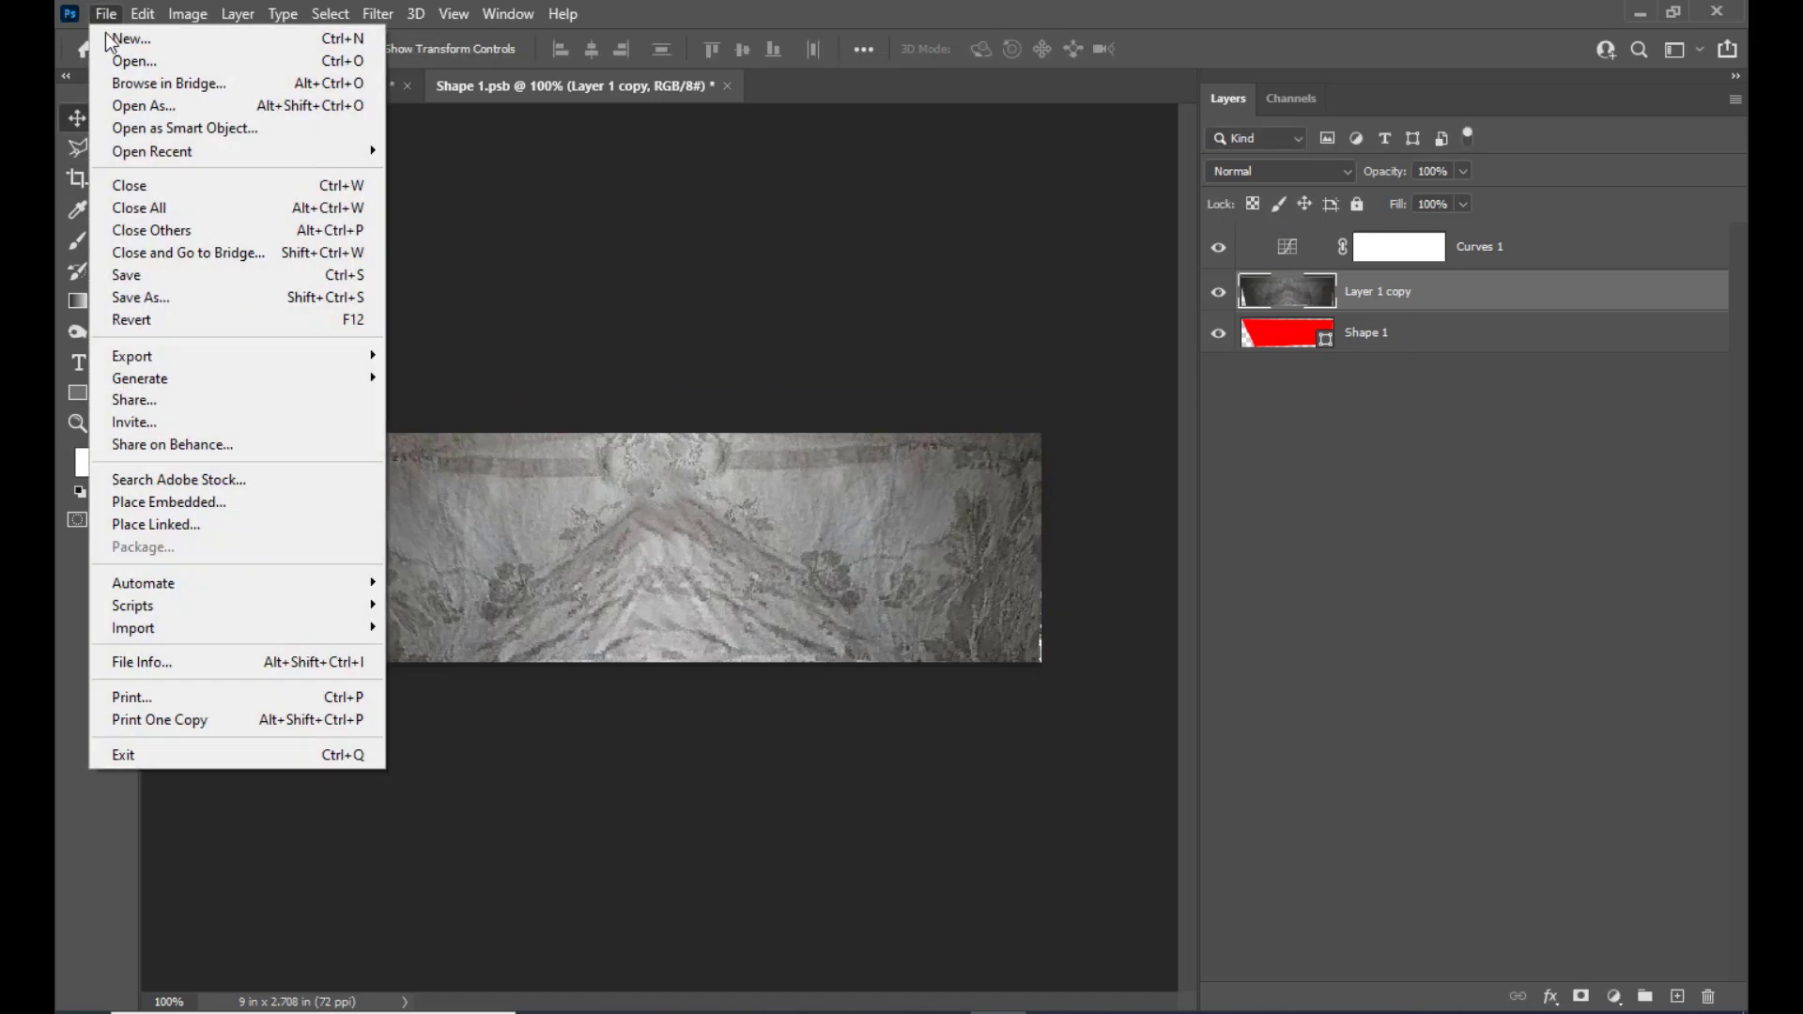
left_click(137, 277)
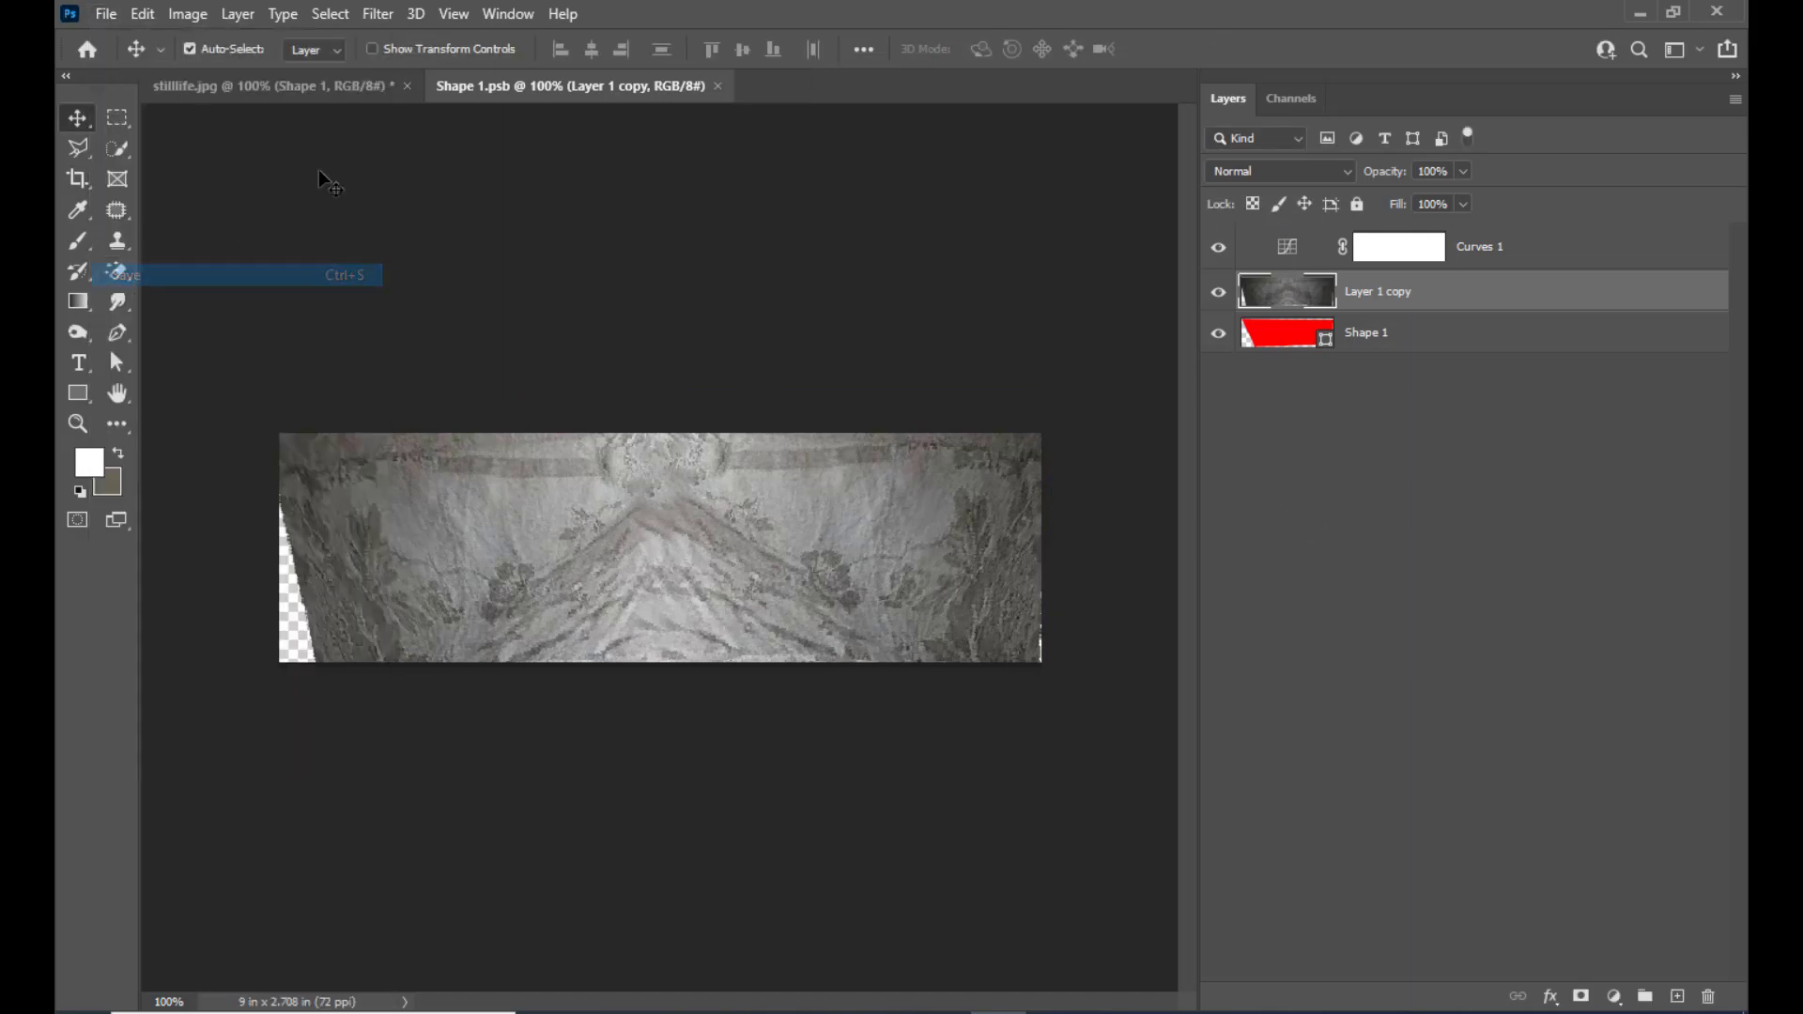
left_click(301, 86)
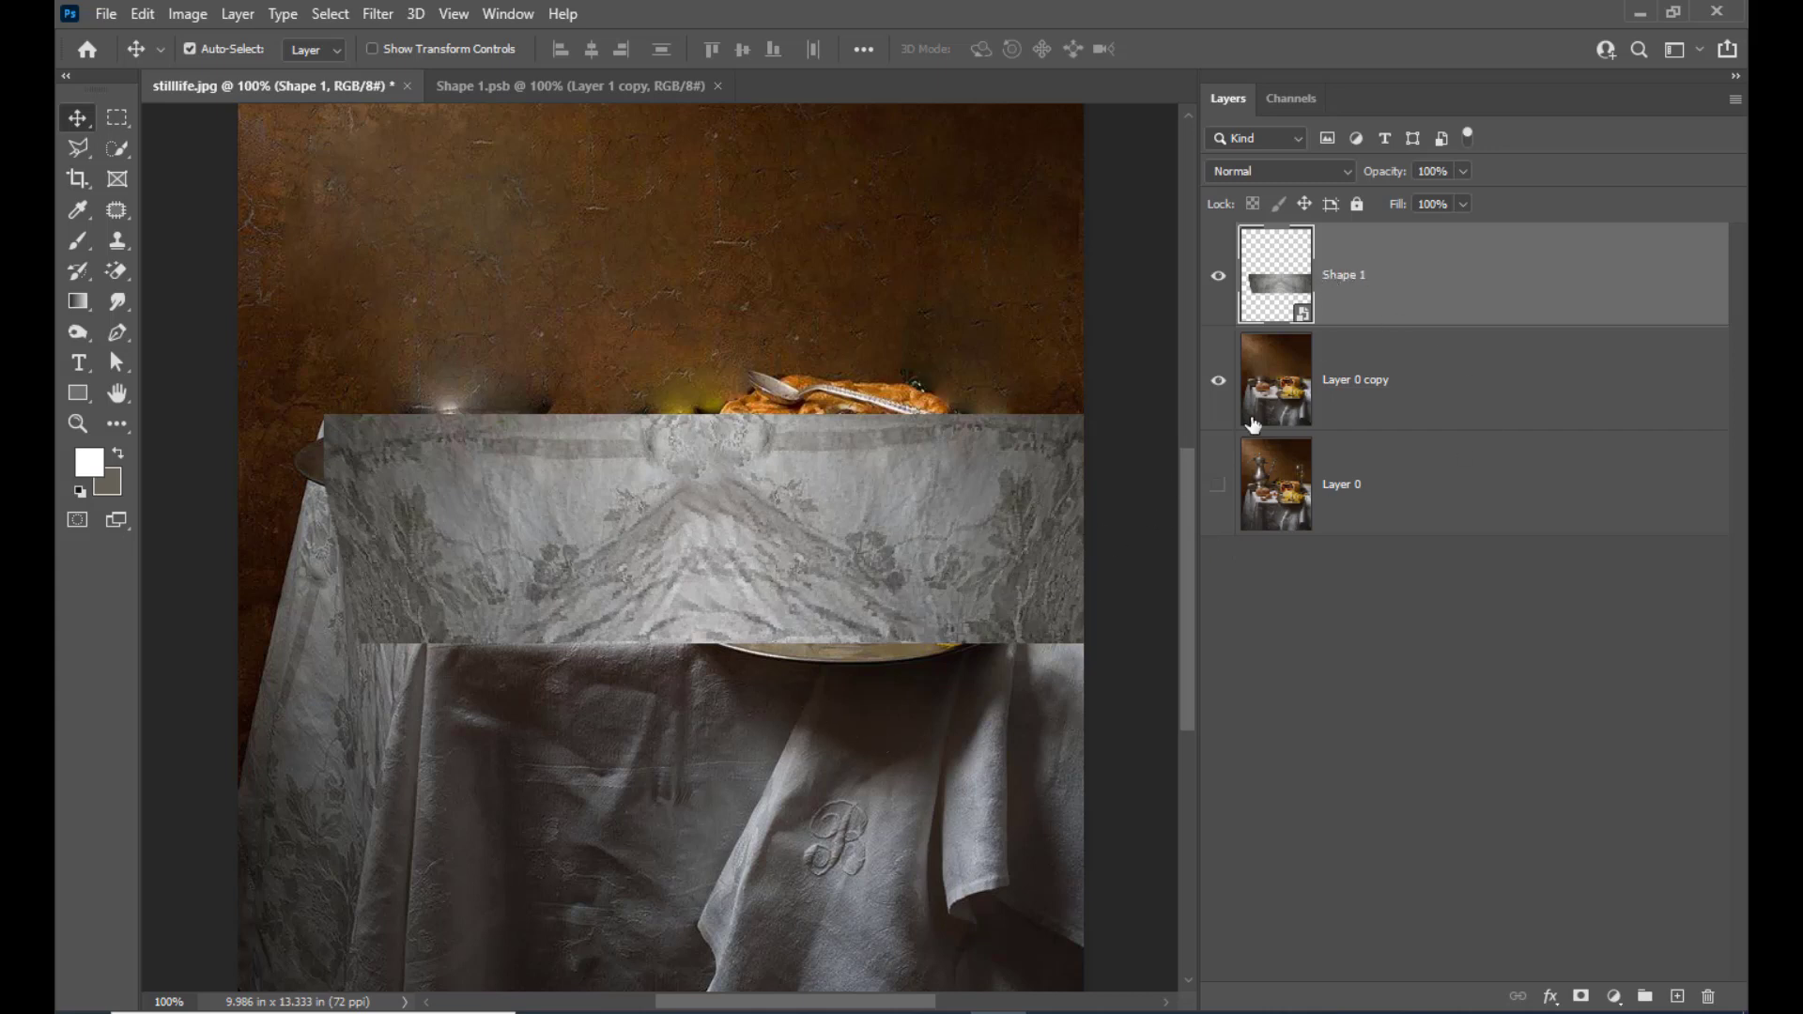
Add a white layer mask to the Shape 1 layer and choose the Soft Round brush for painting on it
left_click(1582, 997)
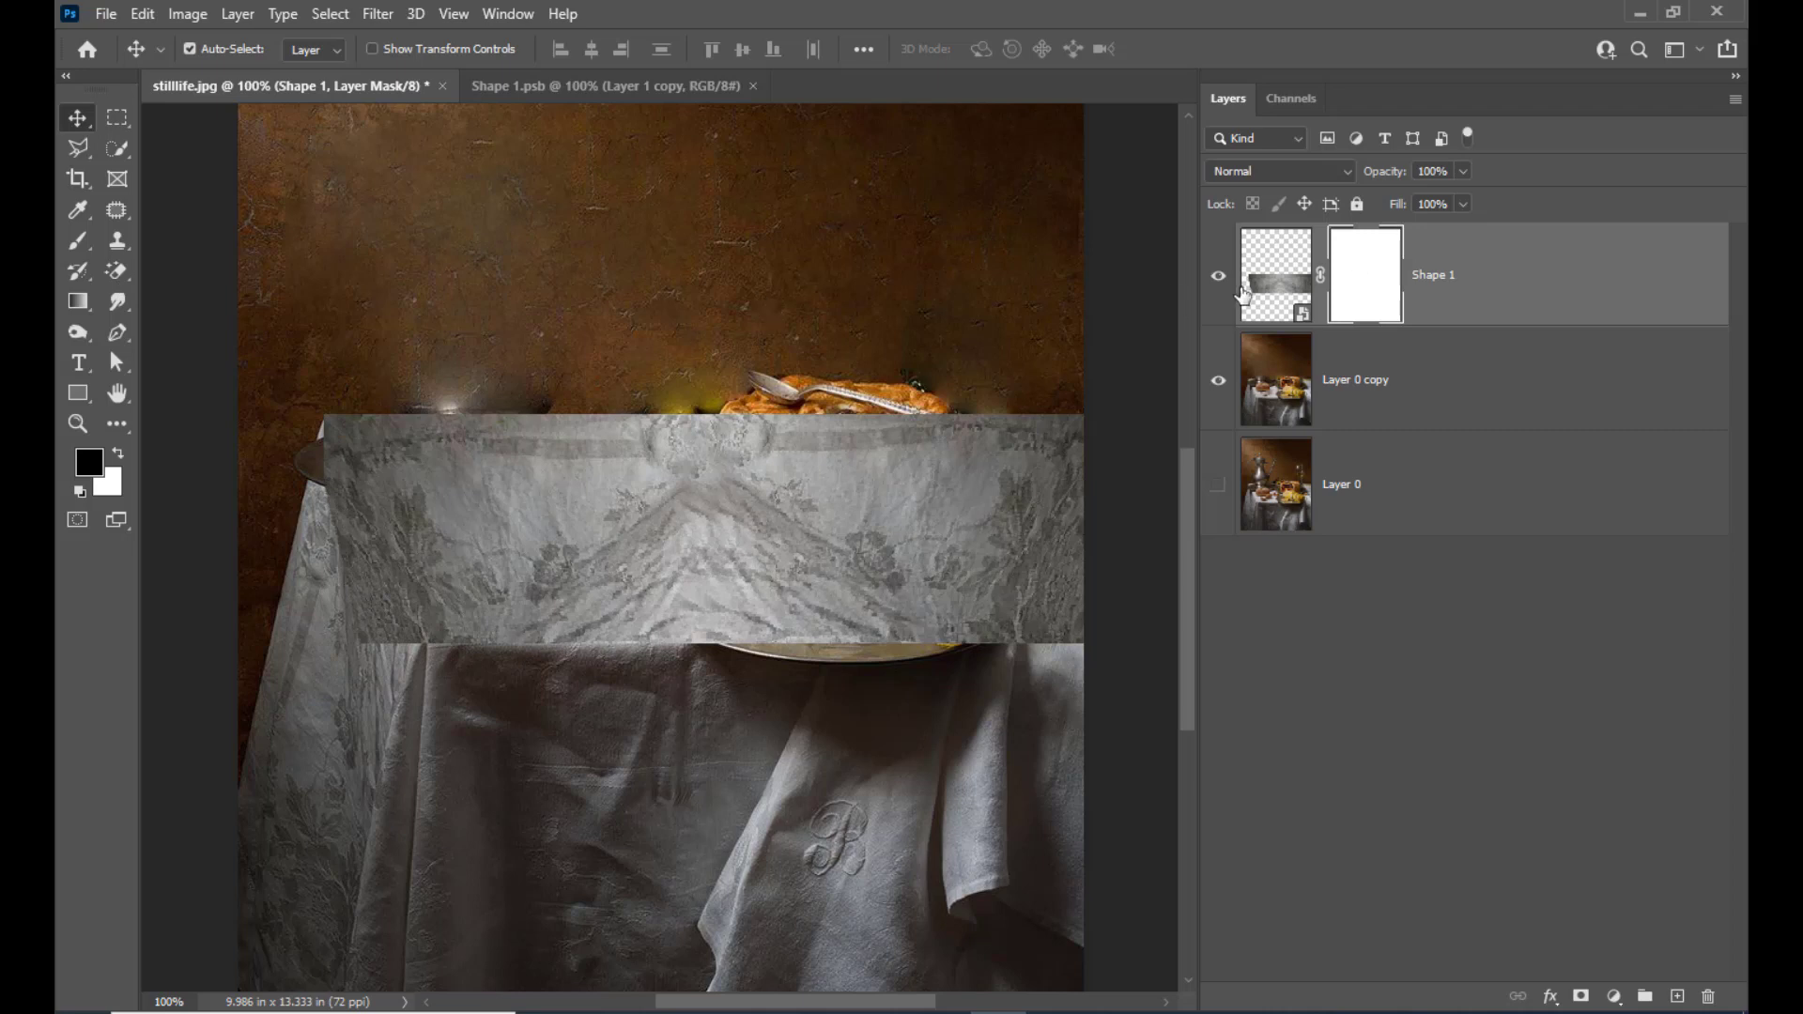
left_click(91, 249)
left_click(141, 241)
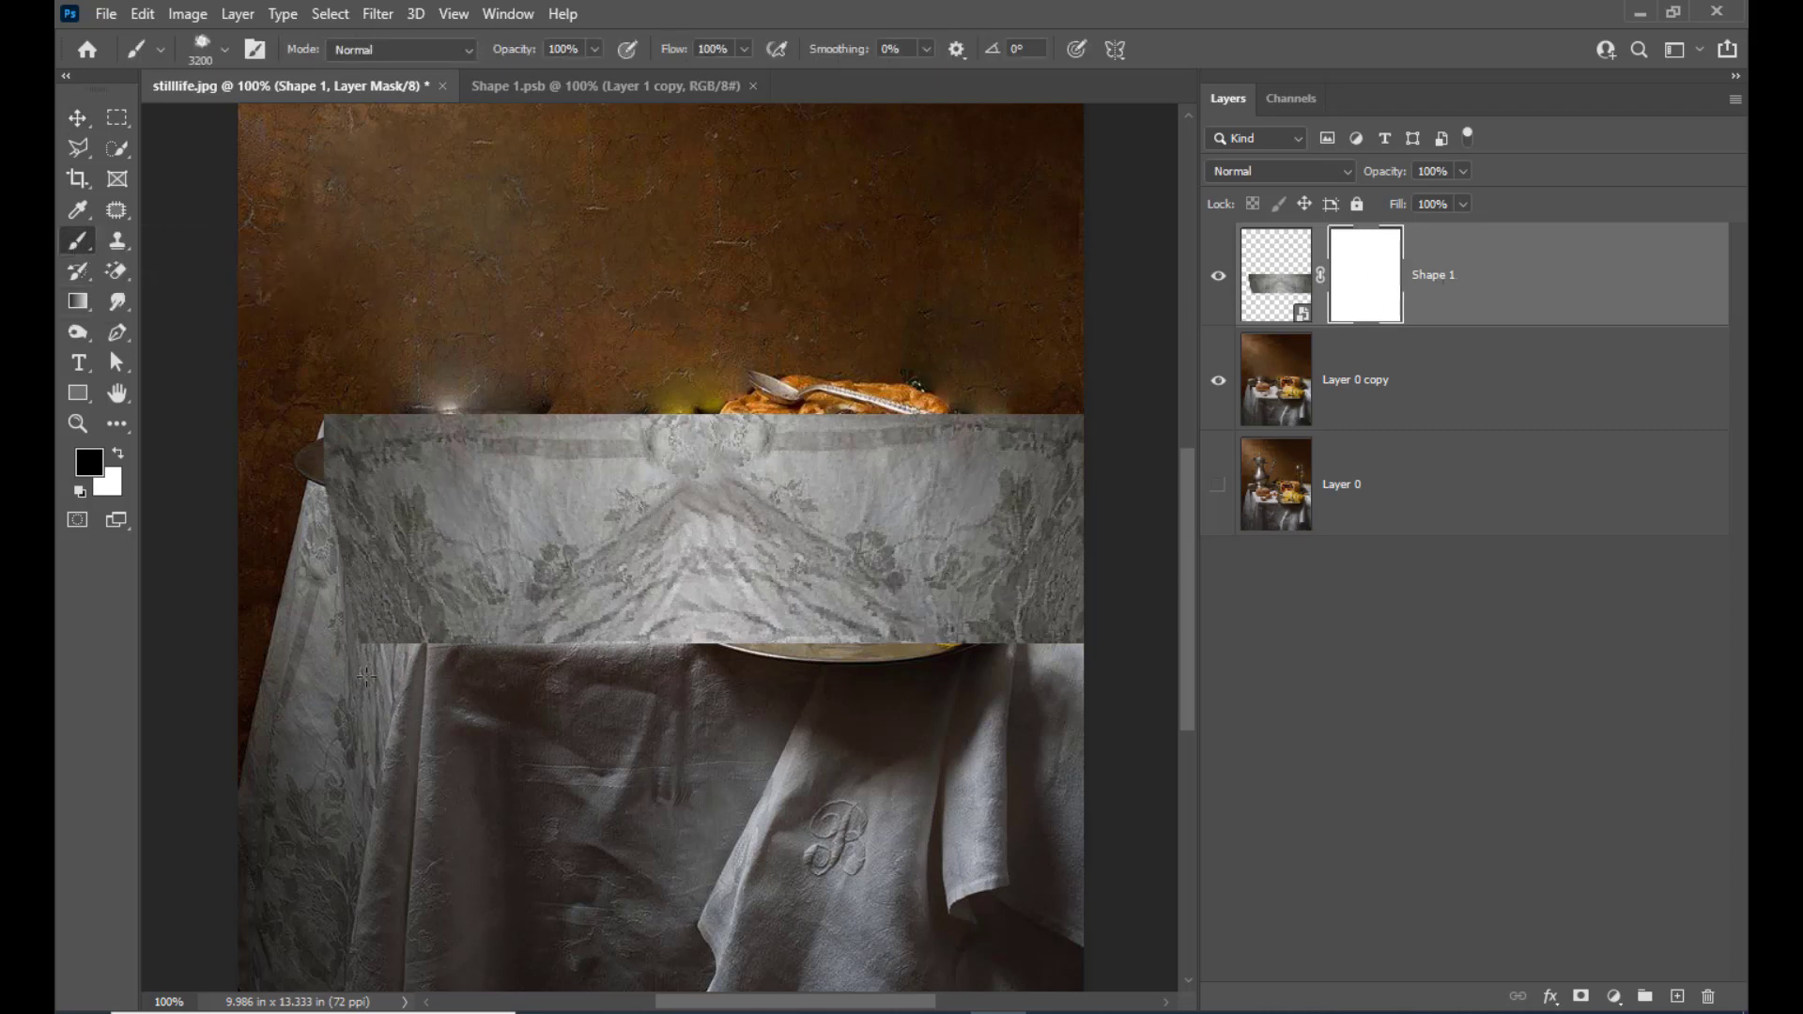
left_click(222, 49)
left_click_drag(648, 601, 627, 306)
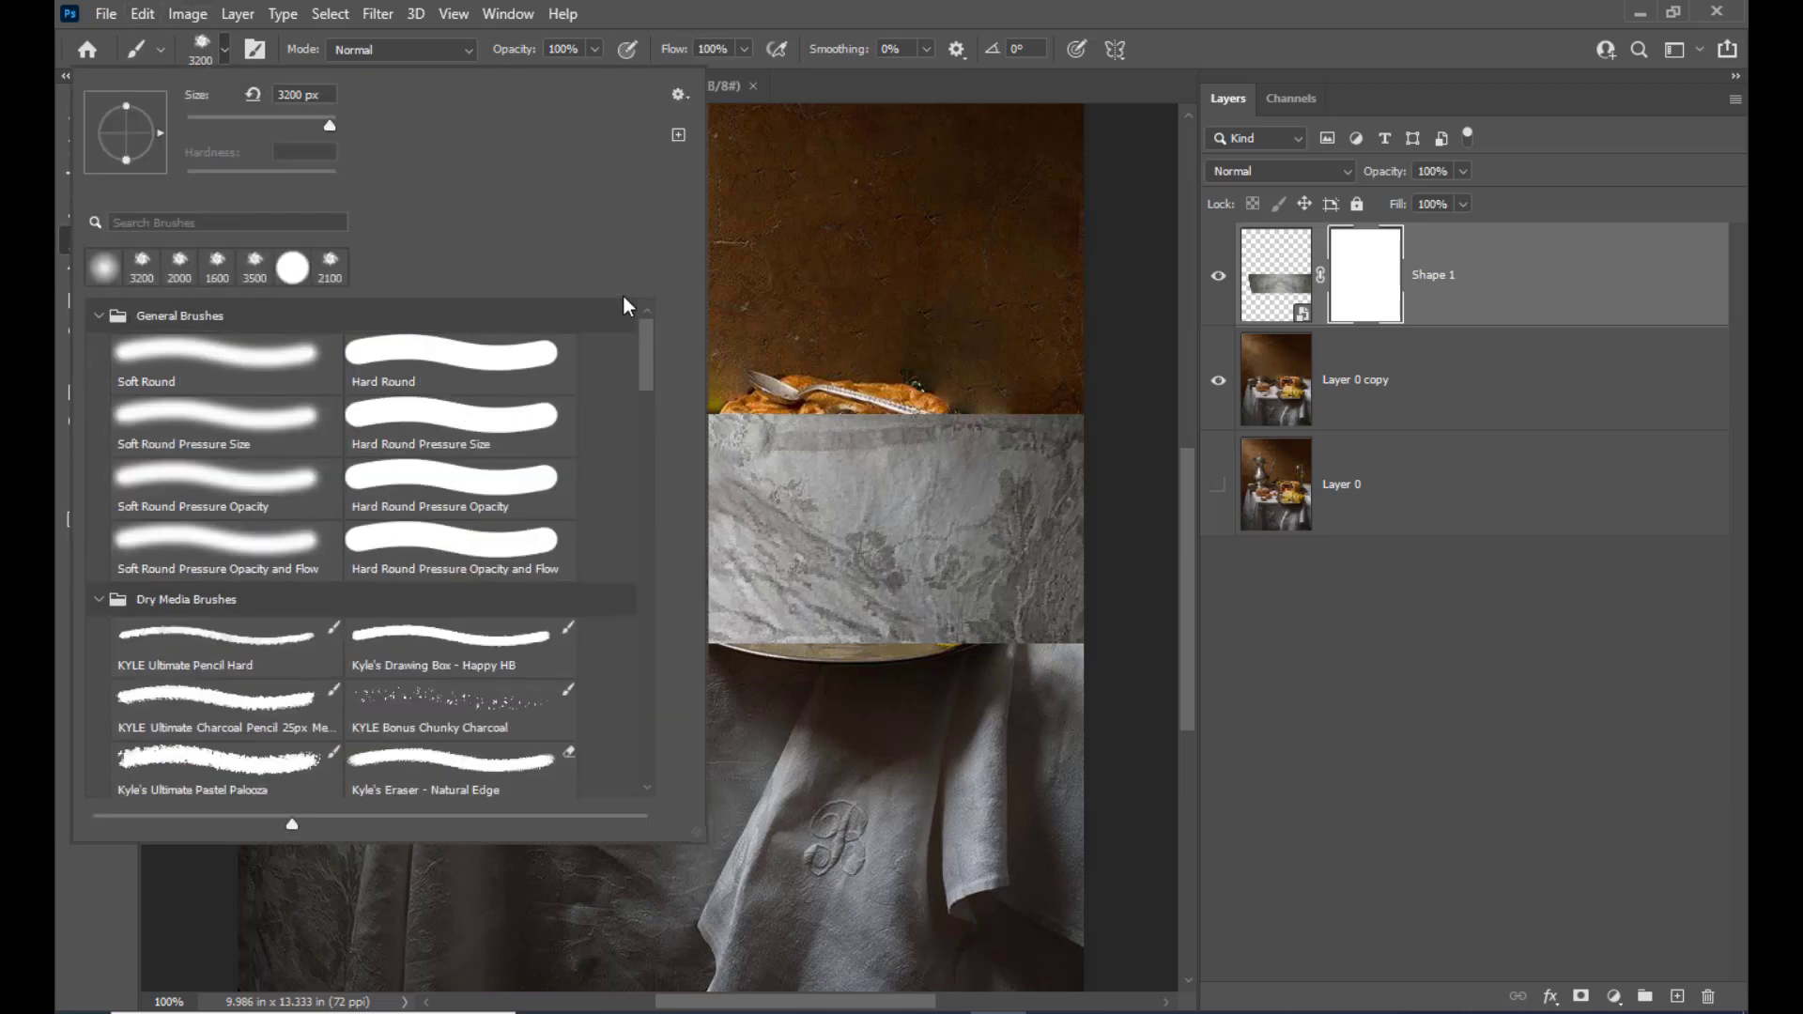
left_click(271, 380)
left_click(693, 457)
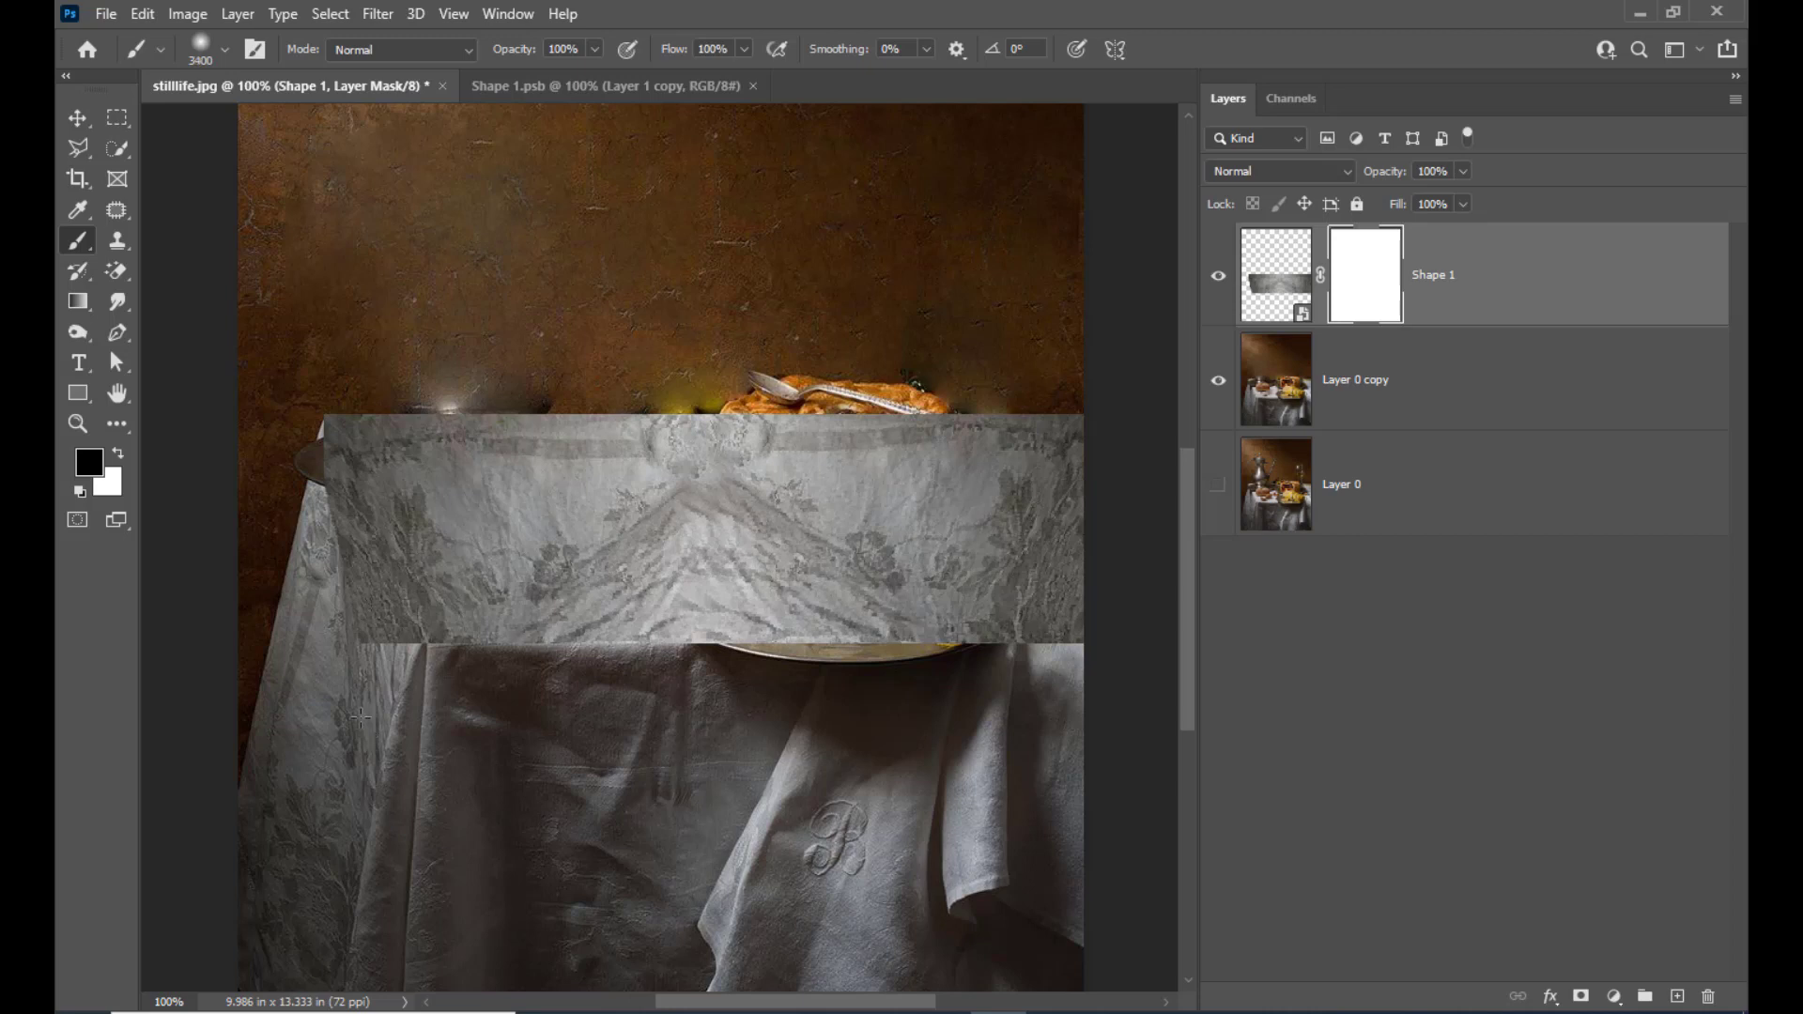
Shrink the brush to 40 px and paint black on the Shape 1 mask along the cloth's slanted left edge
left_click(78, 117)
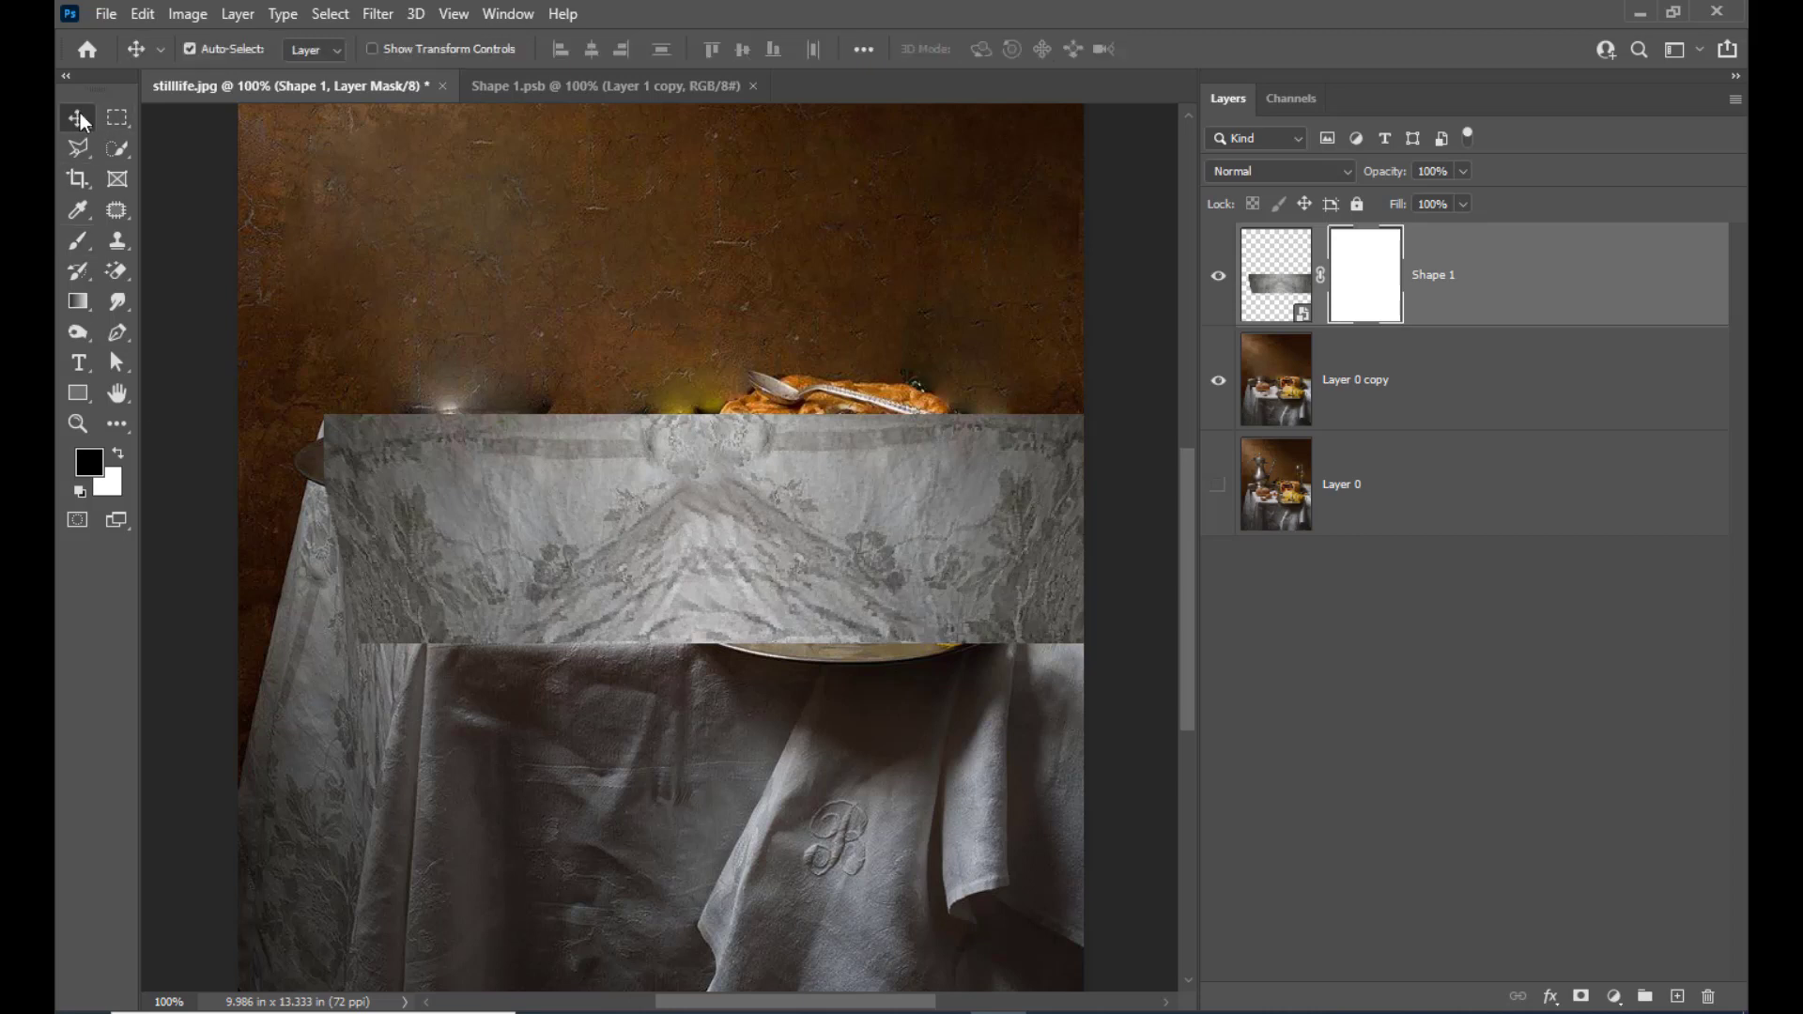
left_click(72, 244)
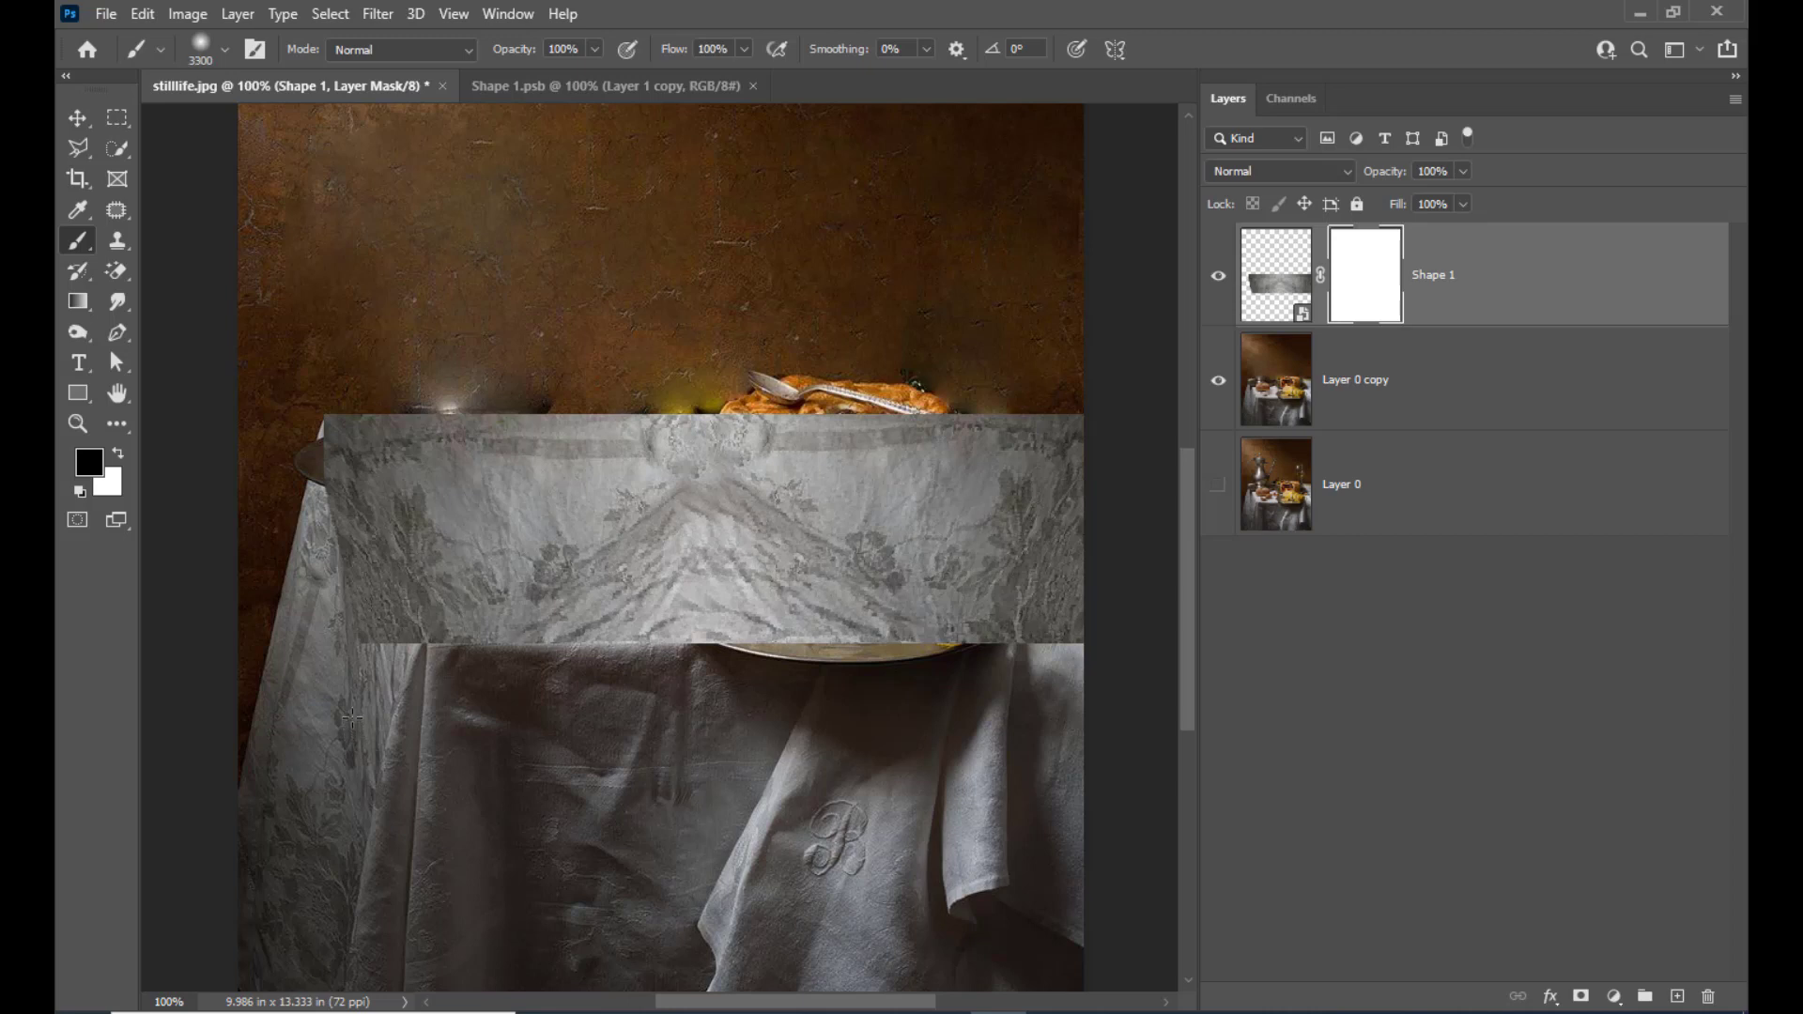
key("bracketleft")
key("bracketleft")
key("bracketleft")
key("bracketleft")
key("bracketleft")
key("bracketleft")
key("bracketleft")
key("bracketleft")
key("bracketleft")
key("bracketleft")
key("bracketleft")
key("bracketleft")
key("bracketleft")
key("bracketleft")
key("bracketleft")
key("bracketleft")
key("bracketleft")
key("bracketleft")
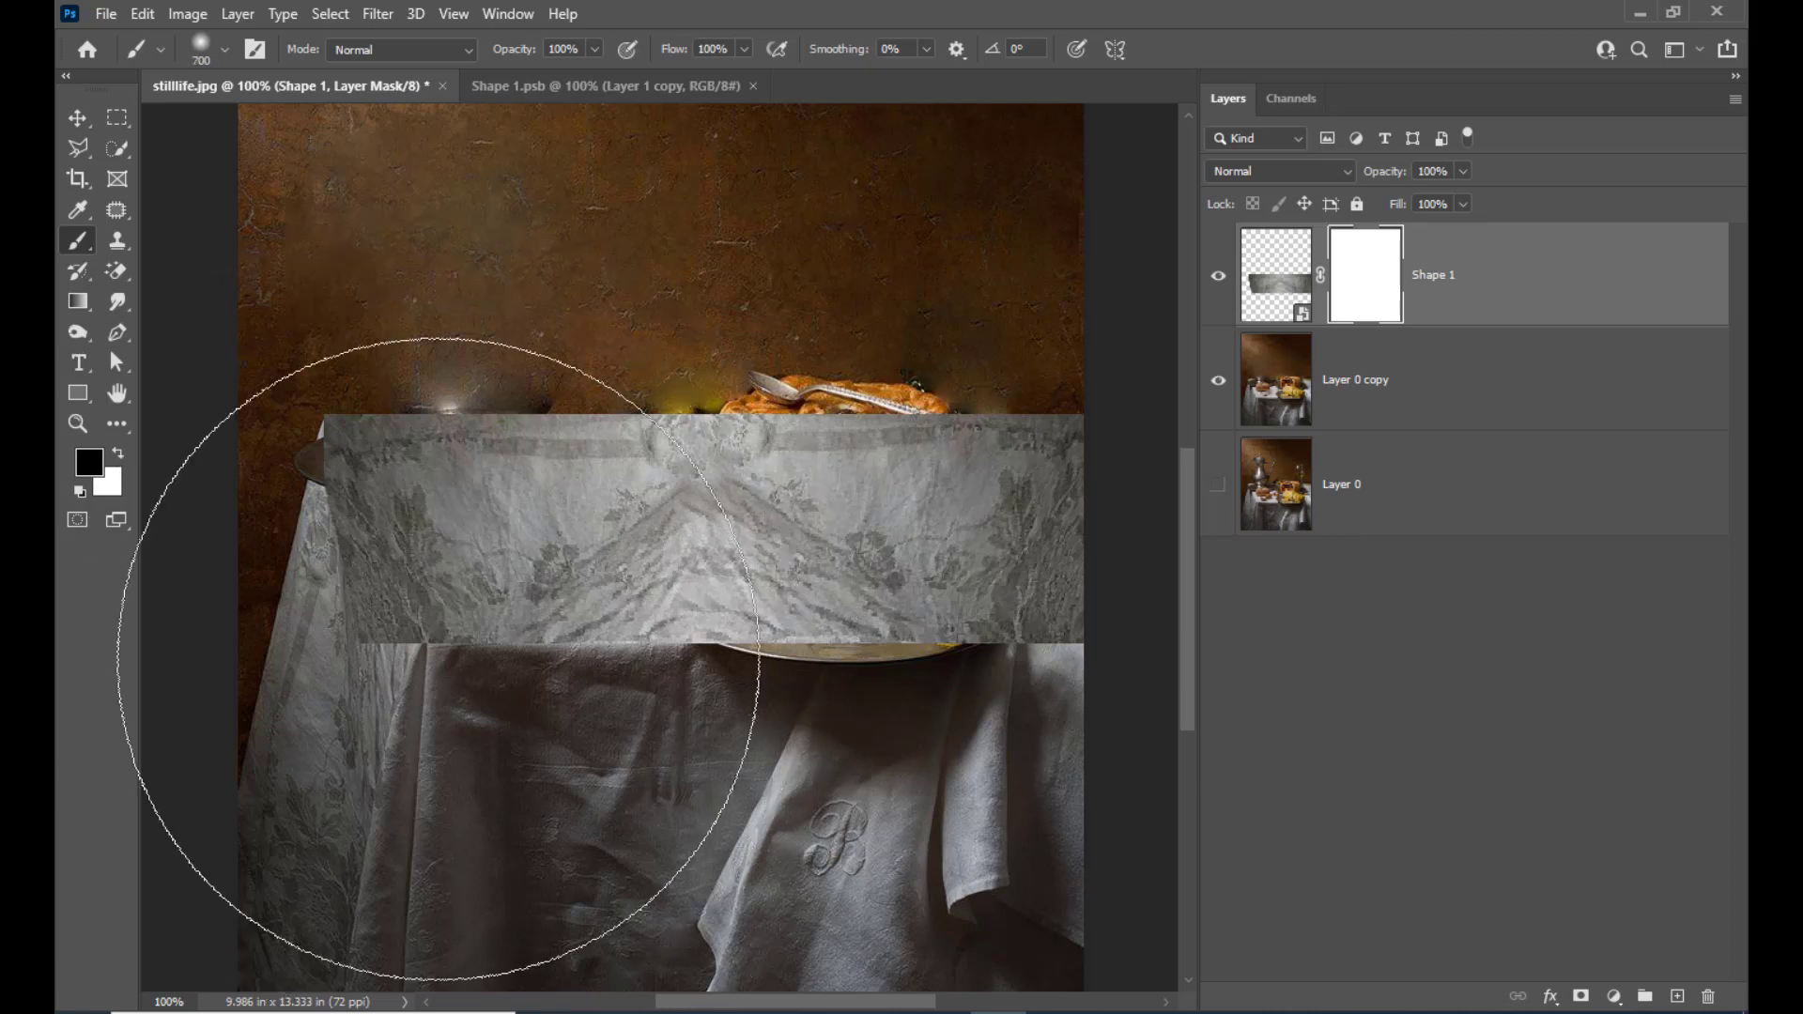
key("bracketleft")
key("bracketleft")
key("bracketleft")
key("bracketleft")
key("bracketleft")
key("bracketleft")
key("bracketleft")
key("bracketleft")
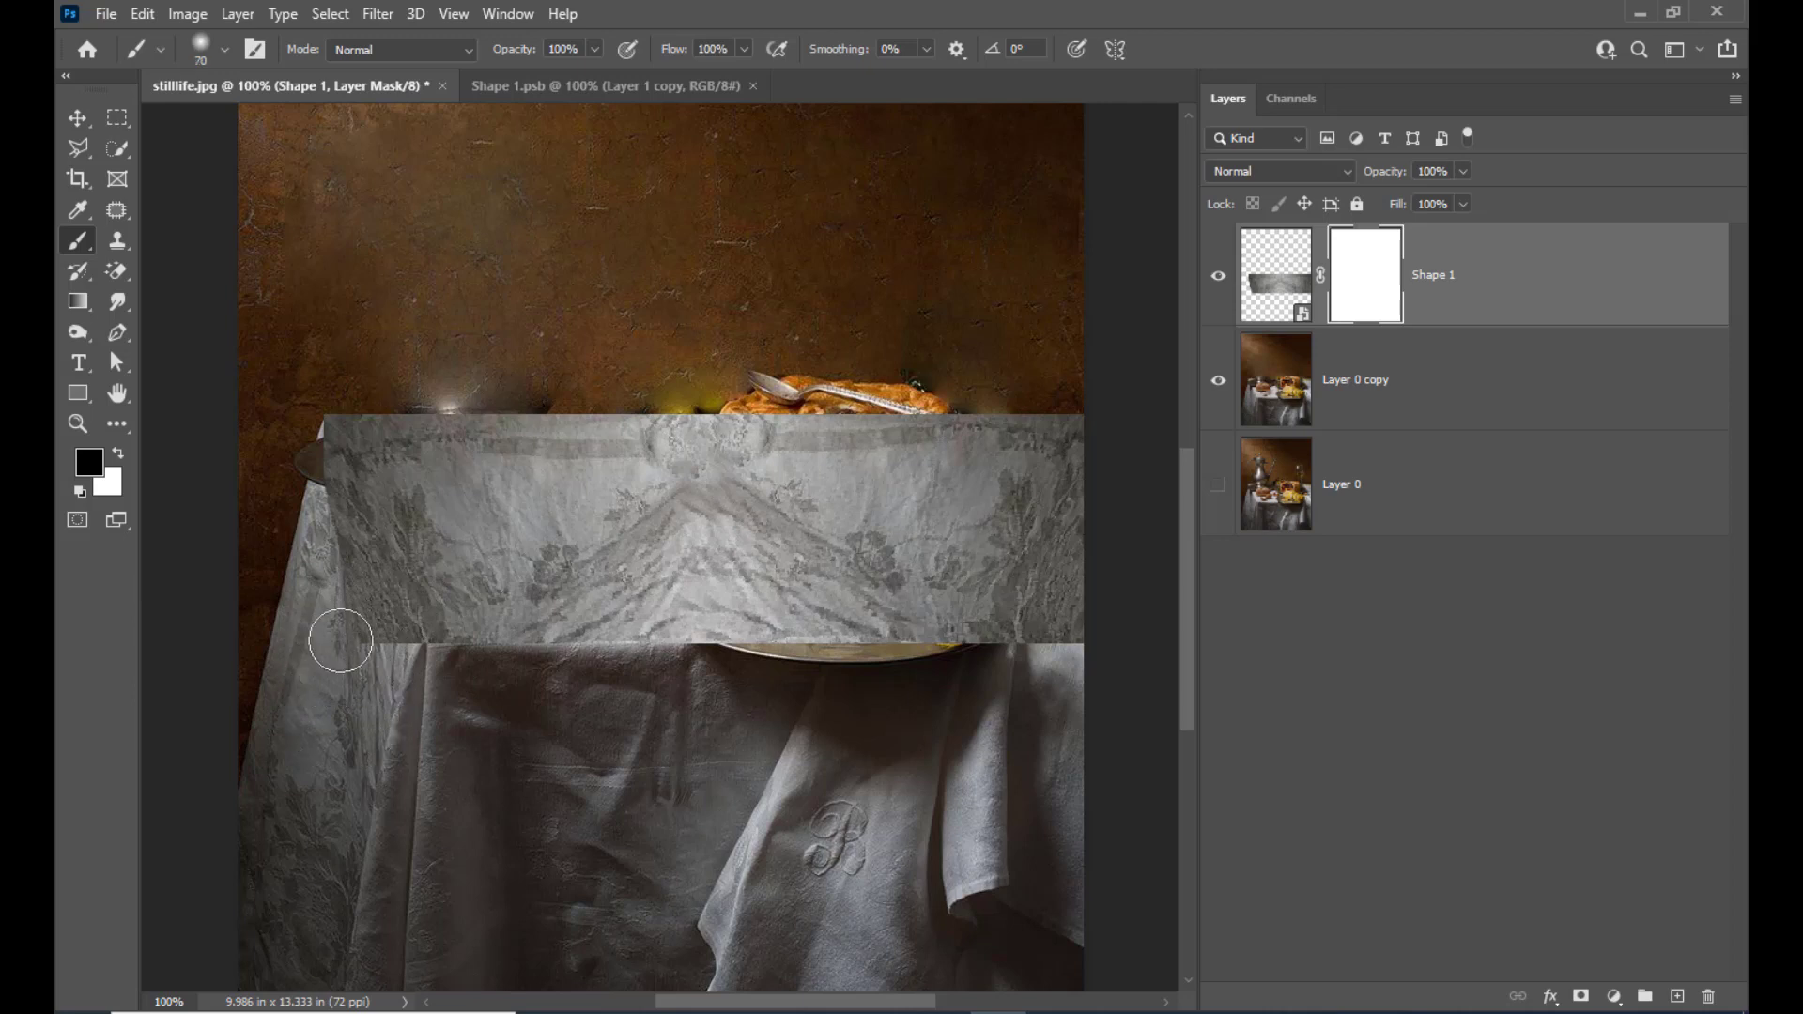
key("bracketleft")
mouse_move(325, 460)
left_mouse_down()
mouse_move(374, 622)
mouse_move(360, 540)
mouse_move(398, 614)
mouse_move(375, 616)
mouse_move(409, 583)
mouse_move(350, 533)
mouse_move(385, 651)
mouse_move(392, 631)
mouse_move(414, 692)
mouse_move(437, 665)
left_mouse_up()
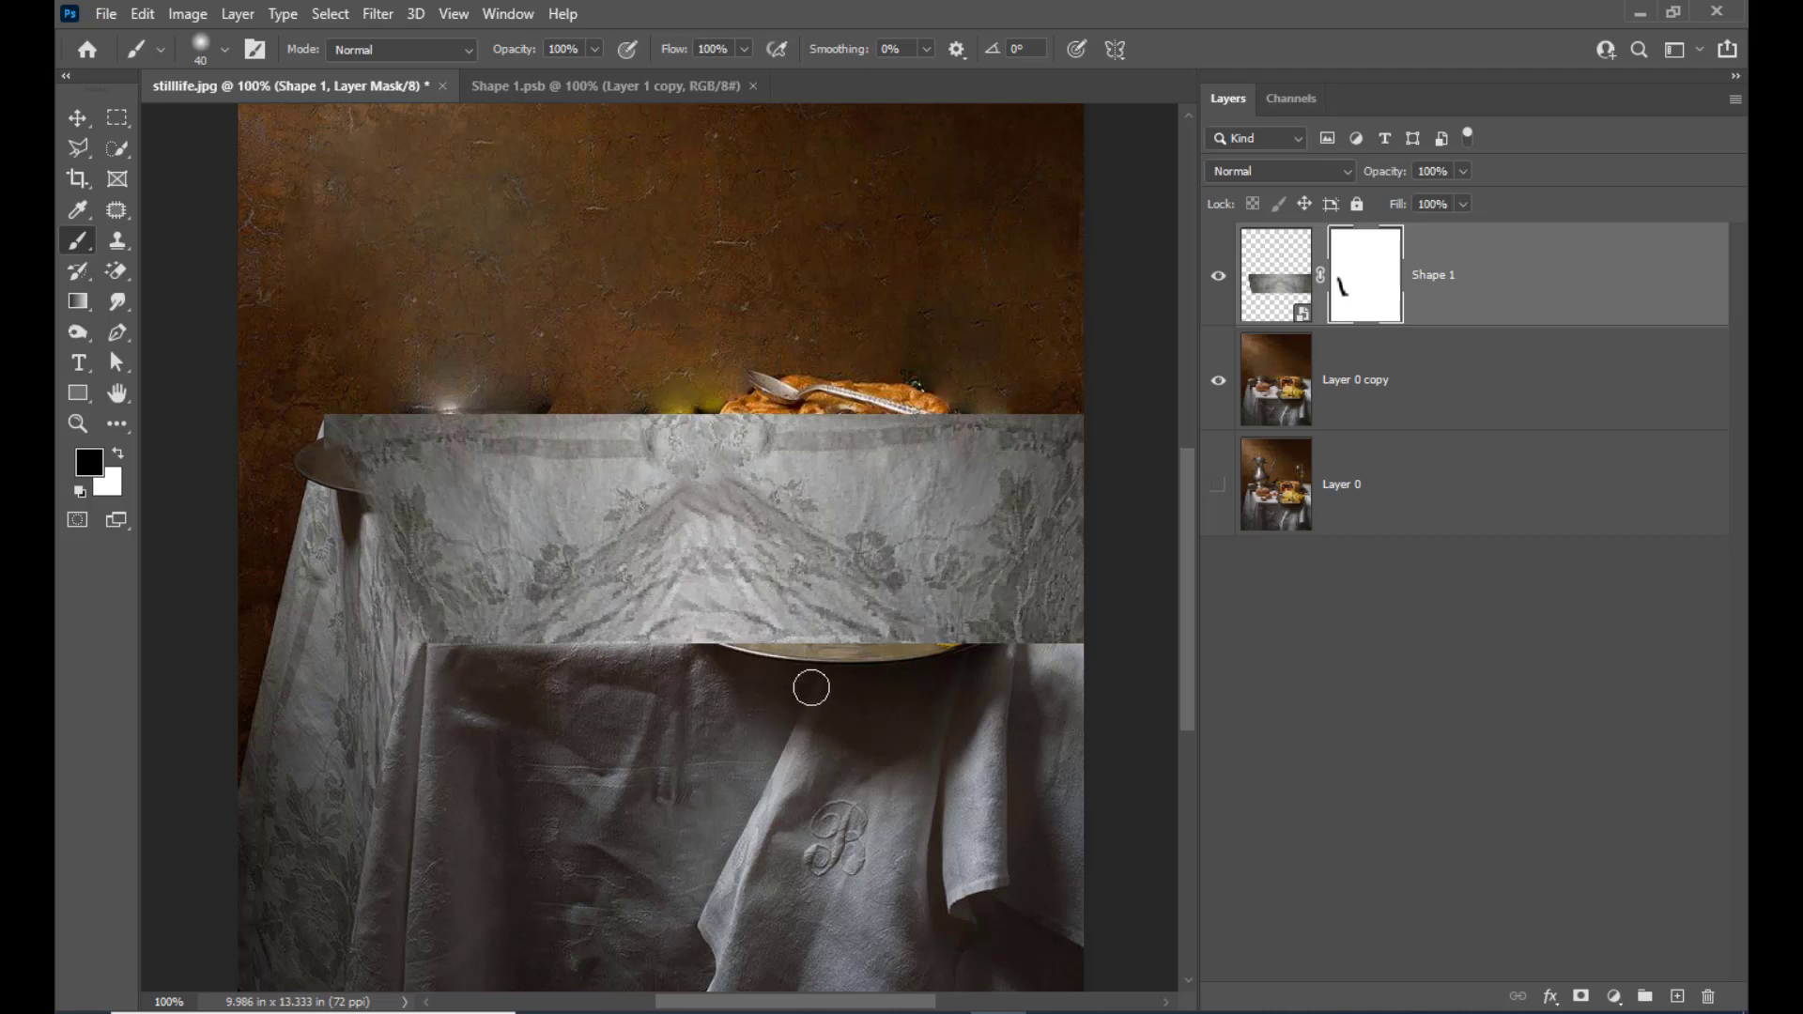
Paint black on the Shape 1 mask along the cloth's lower edge to blend it with the front of the table
mouse_move(1097, 643)
left_mouse_down()
mouse_move(1016, 662)
mouse_move(1115, 658)
left_mouse_up()
mouse_move(461, 666)
left_mouse_down()
mouse_move(908, 663)
mouse_move(824, 653)
mouse_move(1050, 654)
mouse_move(1004, 652)
mouse_move(1099, 633)
left_mouse_up()
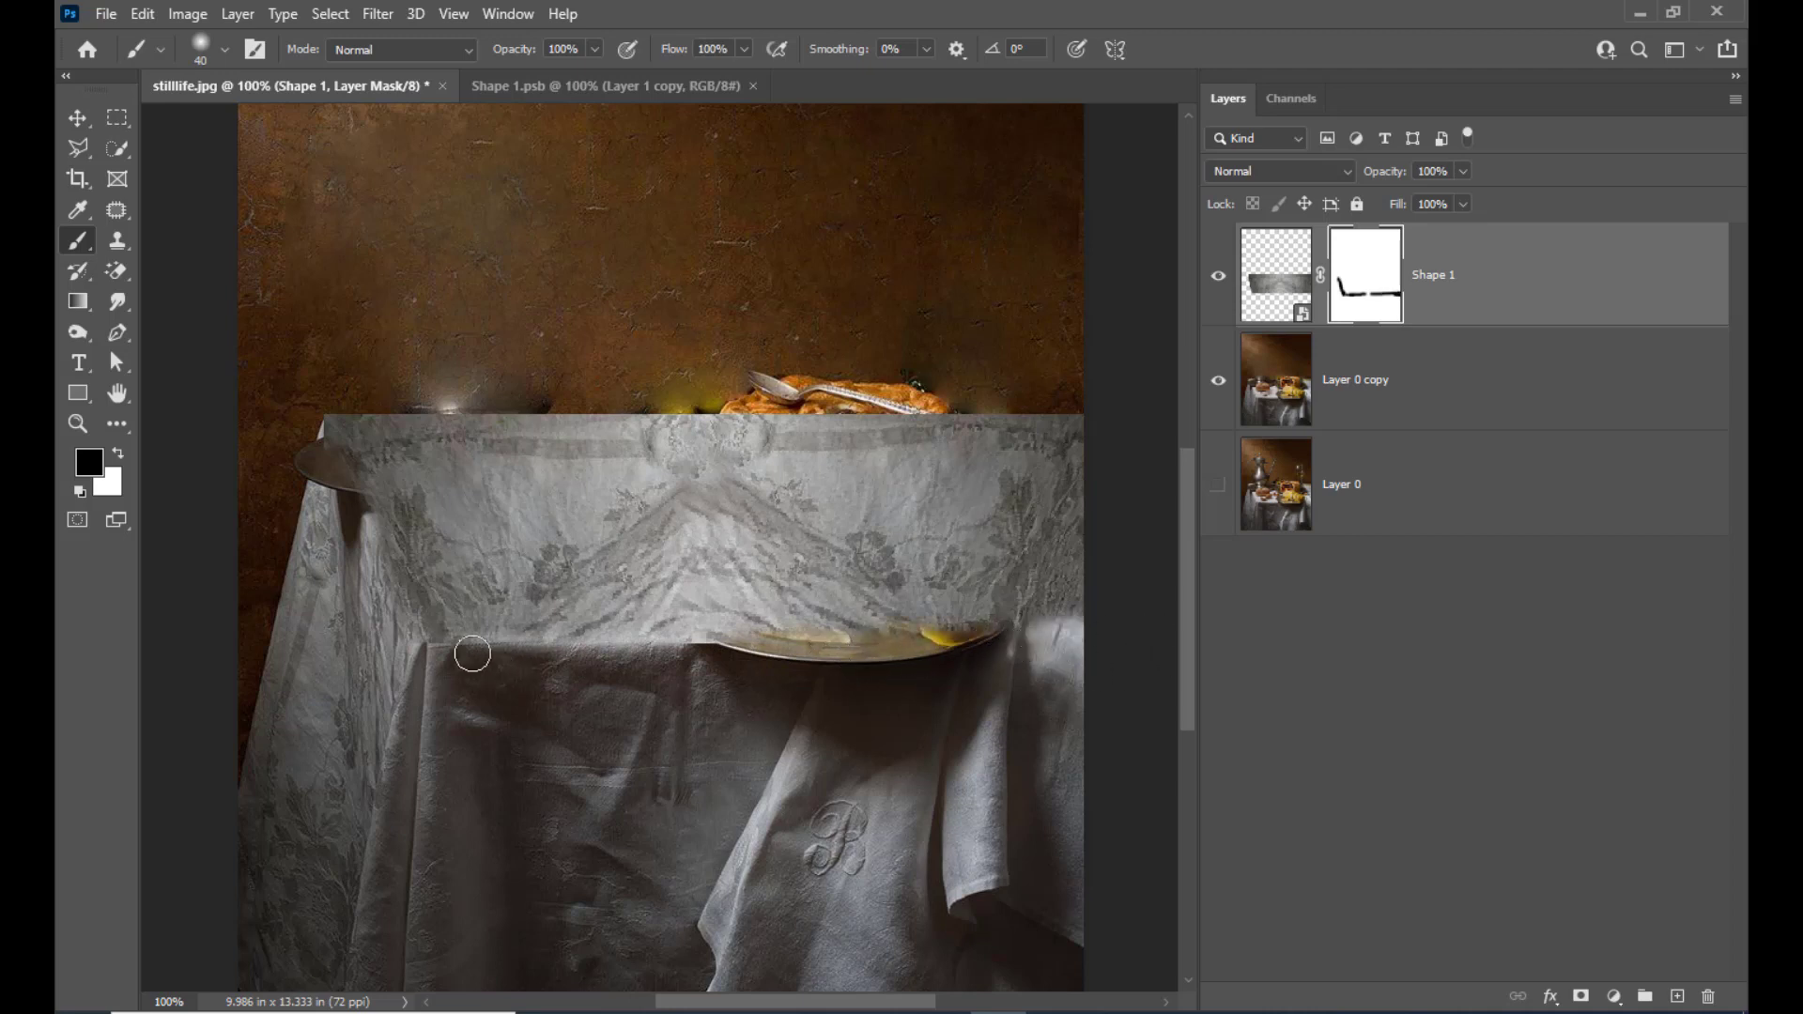
left_click_drag(473, 654, 394, 649)
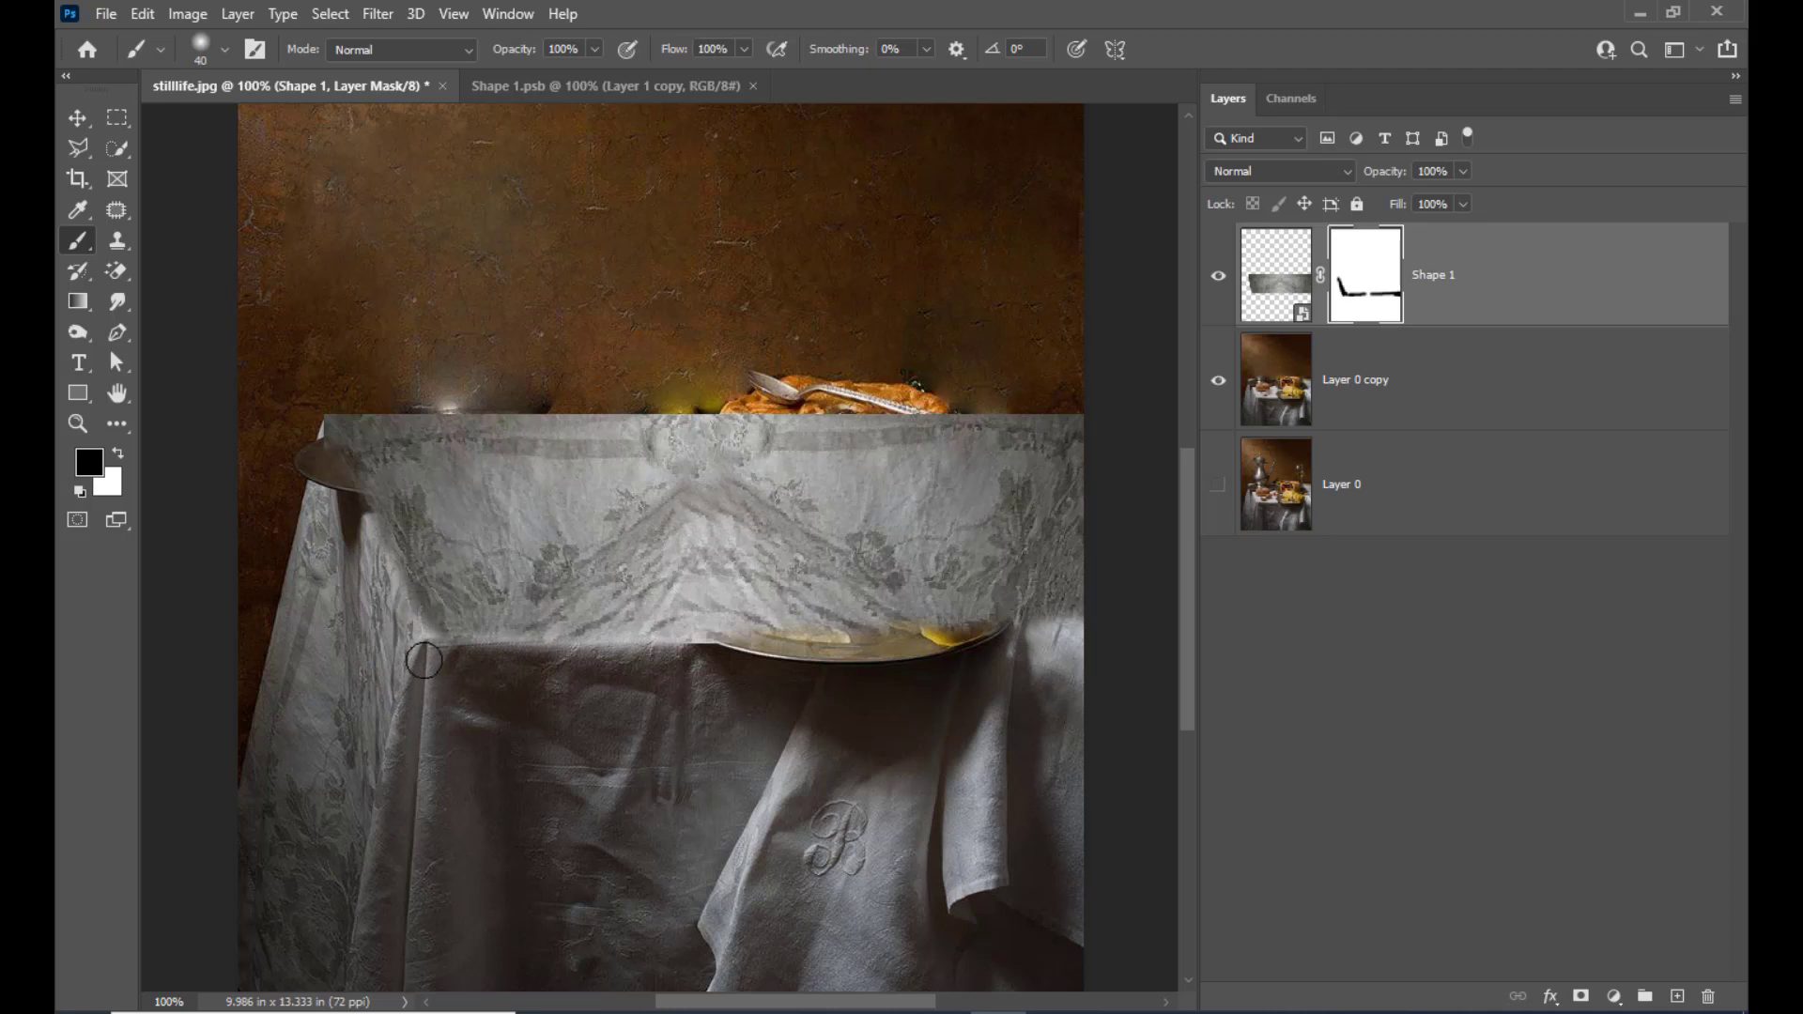
Mask the cloth's hard upper edge with a brush reduced to 20 px, and soften the front-left table edge with a larger one
mouse_move(306, 447)
left_mouse_down()
mouse_move(270, 423)
mouse_move(398, 390)
mouse_move(848, 387)
mouse_move(688, 406)
left_mouse_up()
key("bracketleft")
key("bracketleft")
left_click_drag(455, 408, 1221, 409)
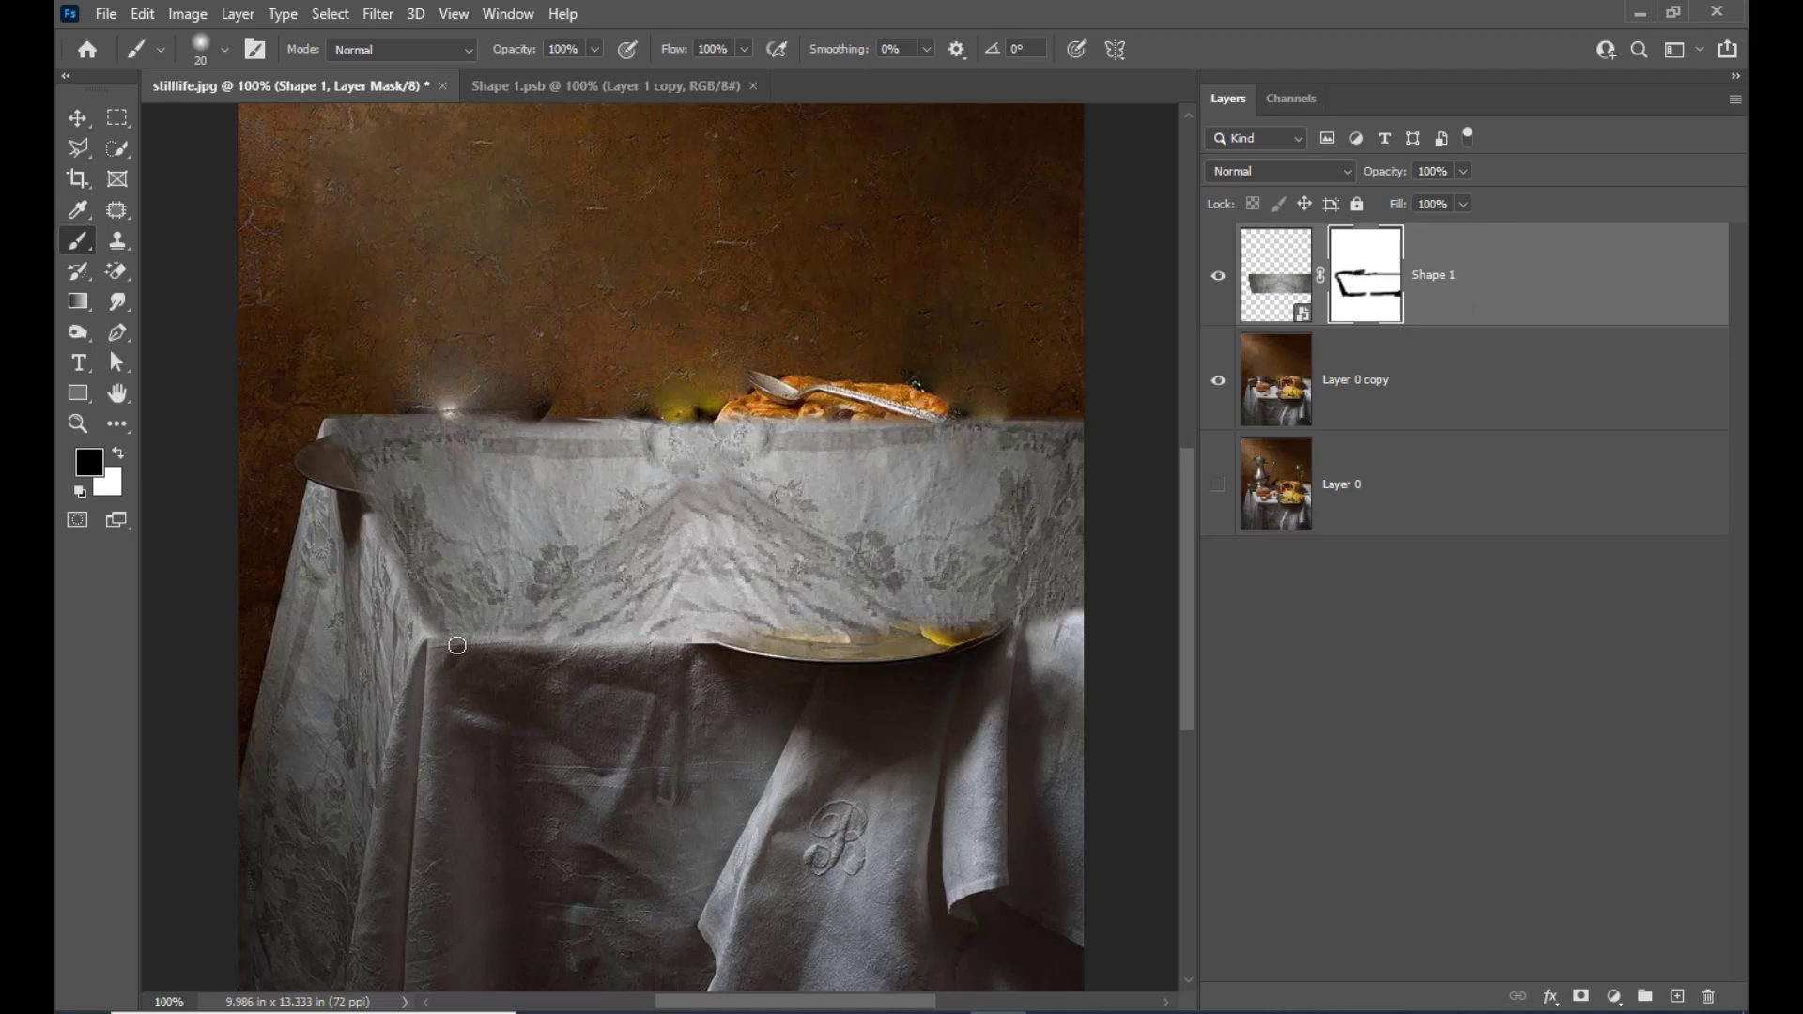
key("bracketright")
mouse_move(446, 648)
left_mouse_down()
mouse_move(682, 659)
mouse_move(538, 647)
left_mouse_up()
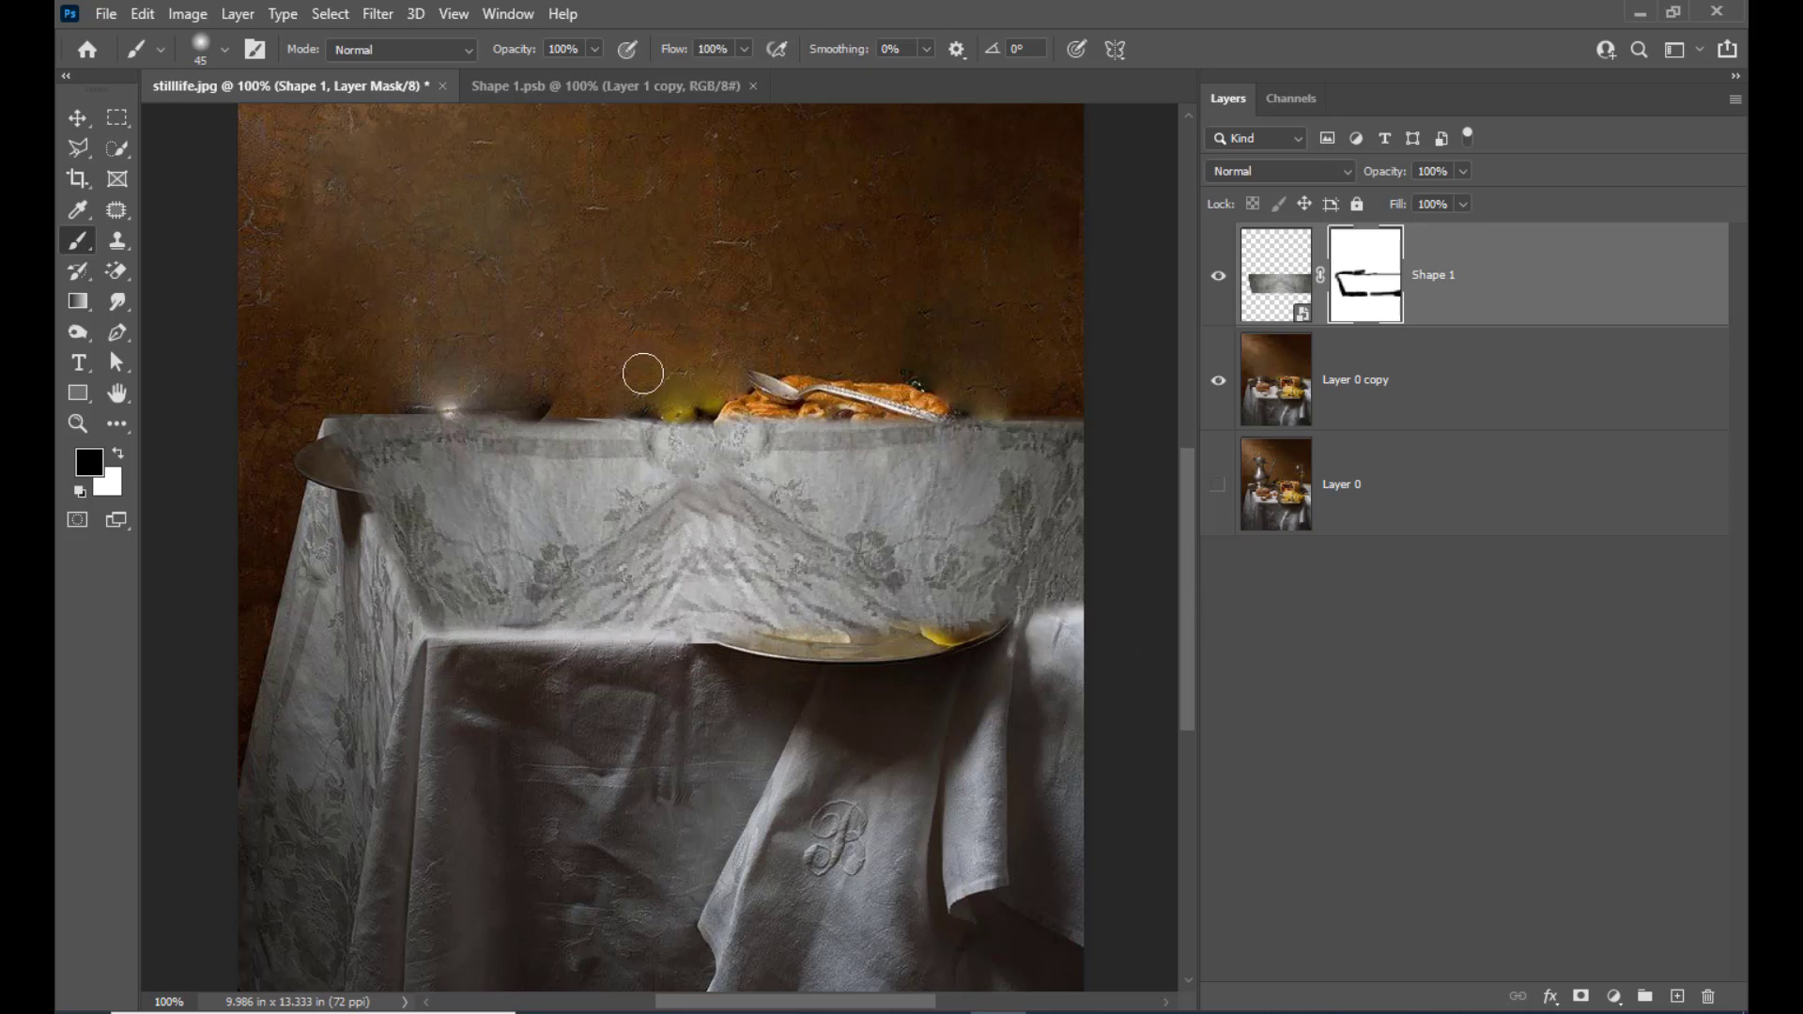
Try masking the cloth's upper area and back-left corner near the plate, undoing each stroke, with the brush reduced to 25 px
left_click_drag(541, 442, 563, 445)
key("ctrl+z")
key("bracketleft")
key("bracketleft")
mouse_move(340, 427)
left_mouse_down()
mouse_move(394, 498)
mouse_move(366, 483)
left_mouse_up()
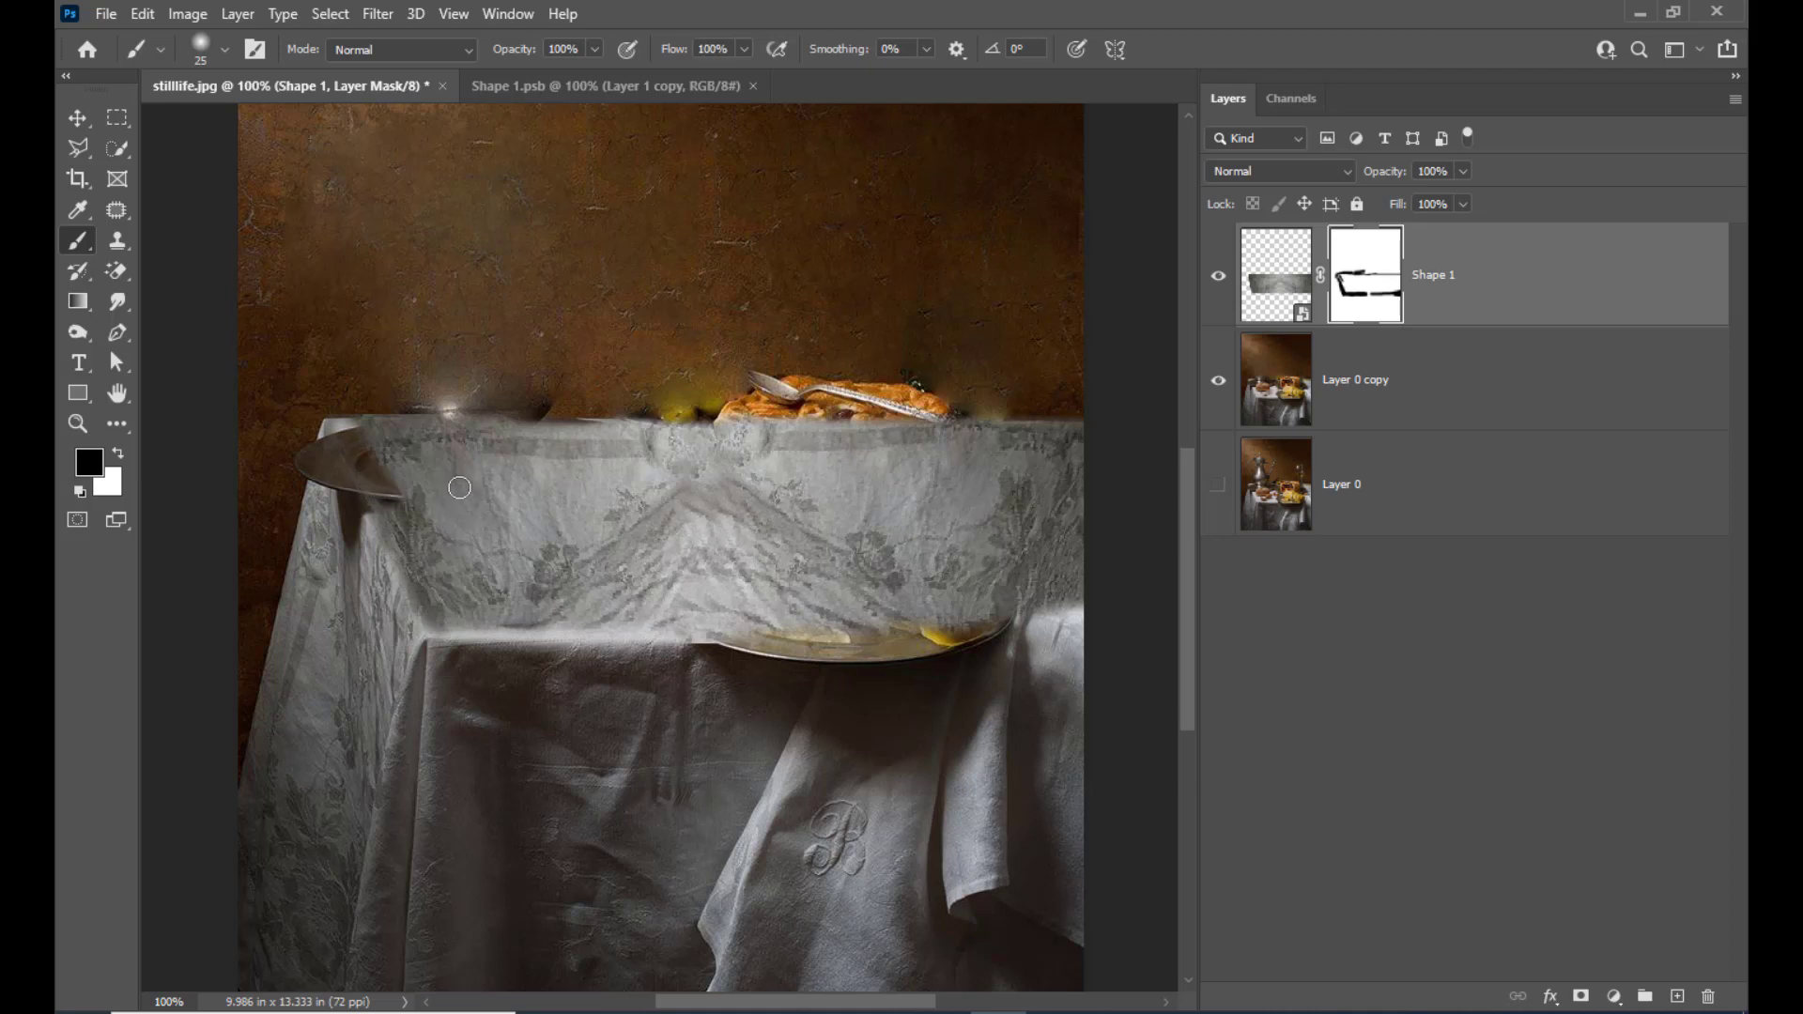
key("ctrl+z")
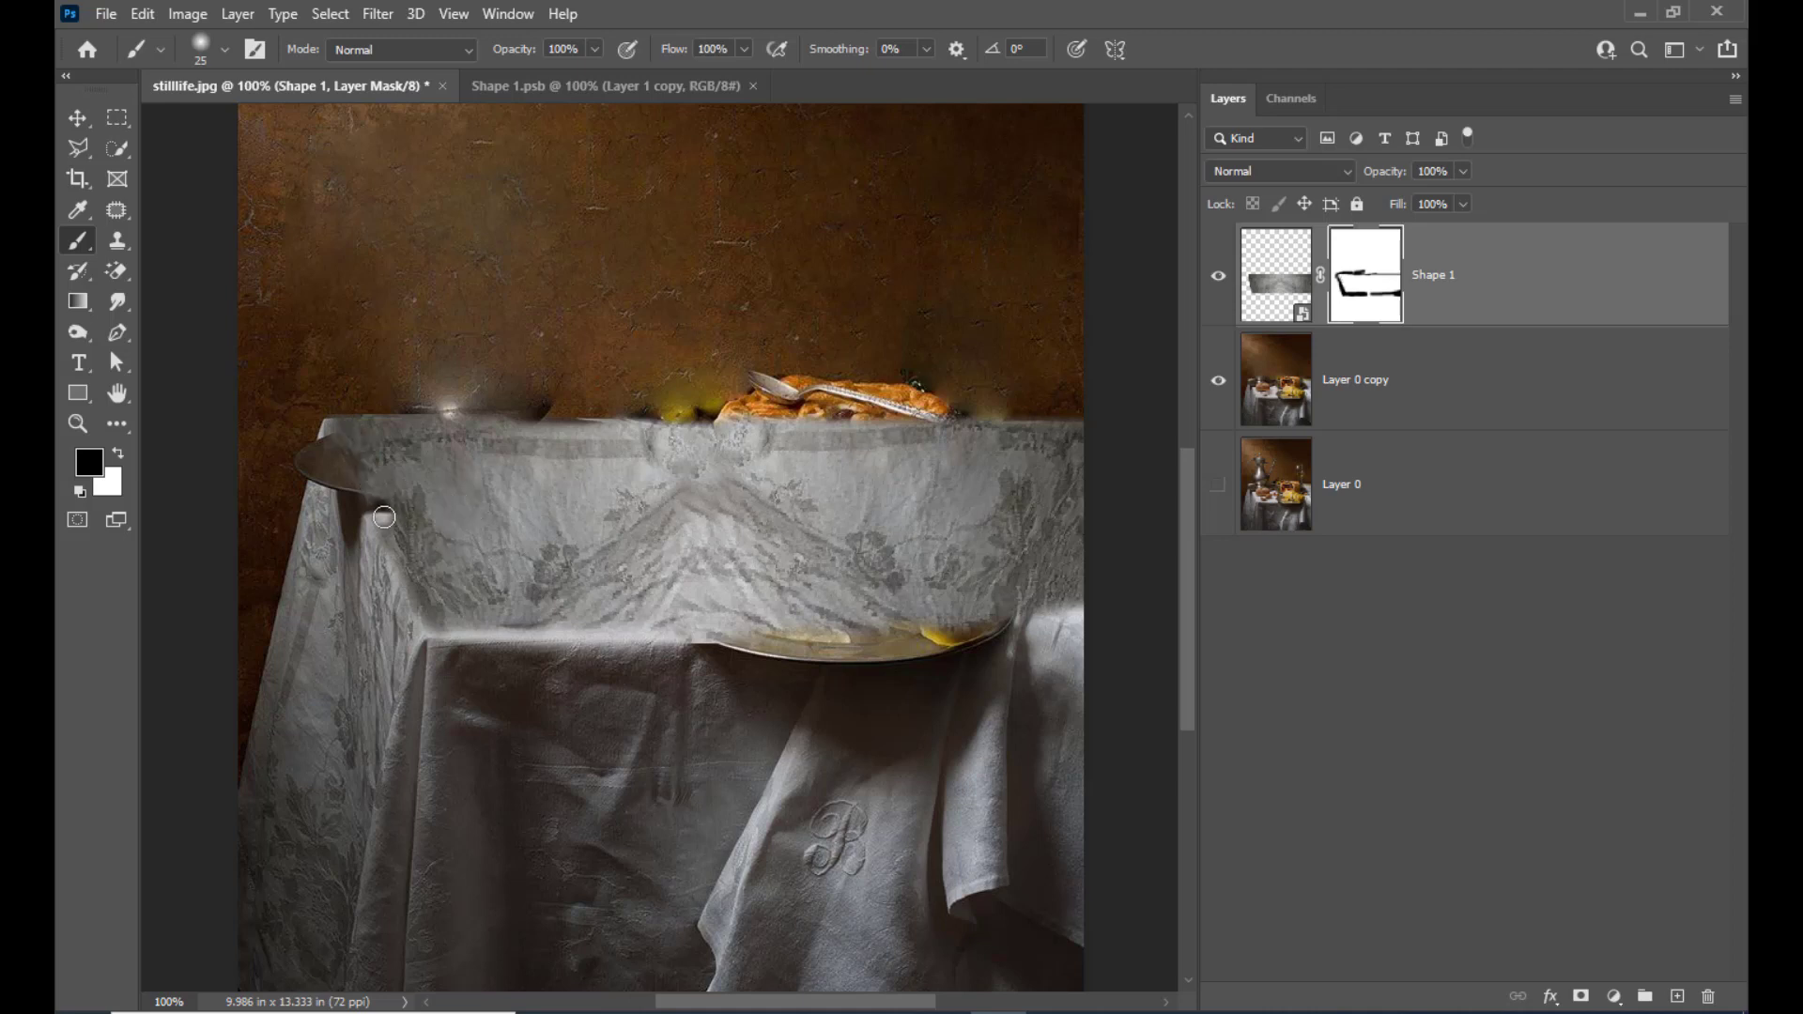
Touch up the mask along the cloth's lower-left fold and stamp a merged copy of all visible layers onto a new top layer
mouse_move(384, 518)
left_mouse_down()
mouse_move(426, 613)
mouse_move(505, 619)
left_mouse_up()
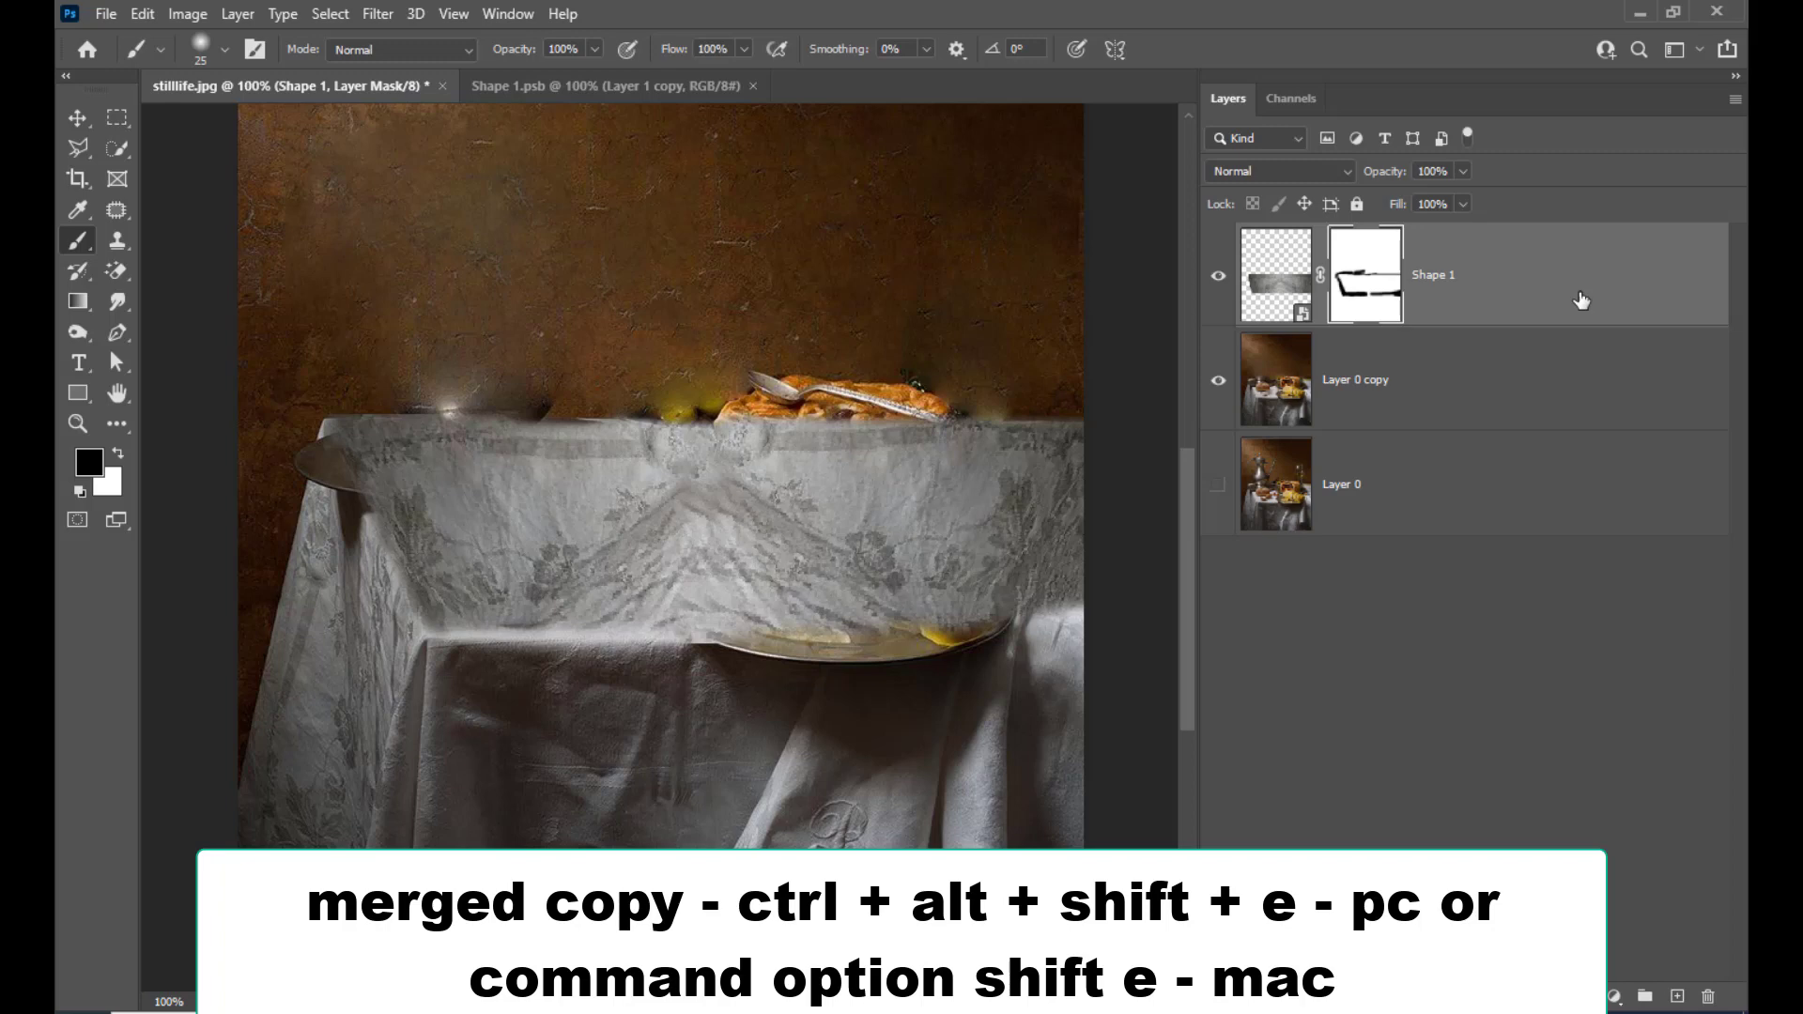
key("ctrl+alt+shift+e")
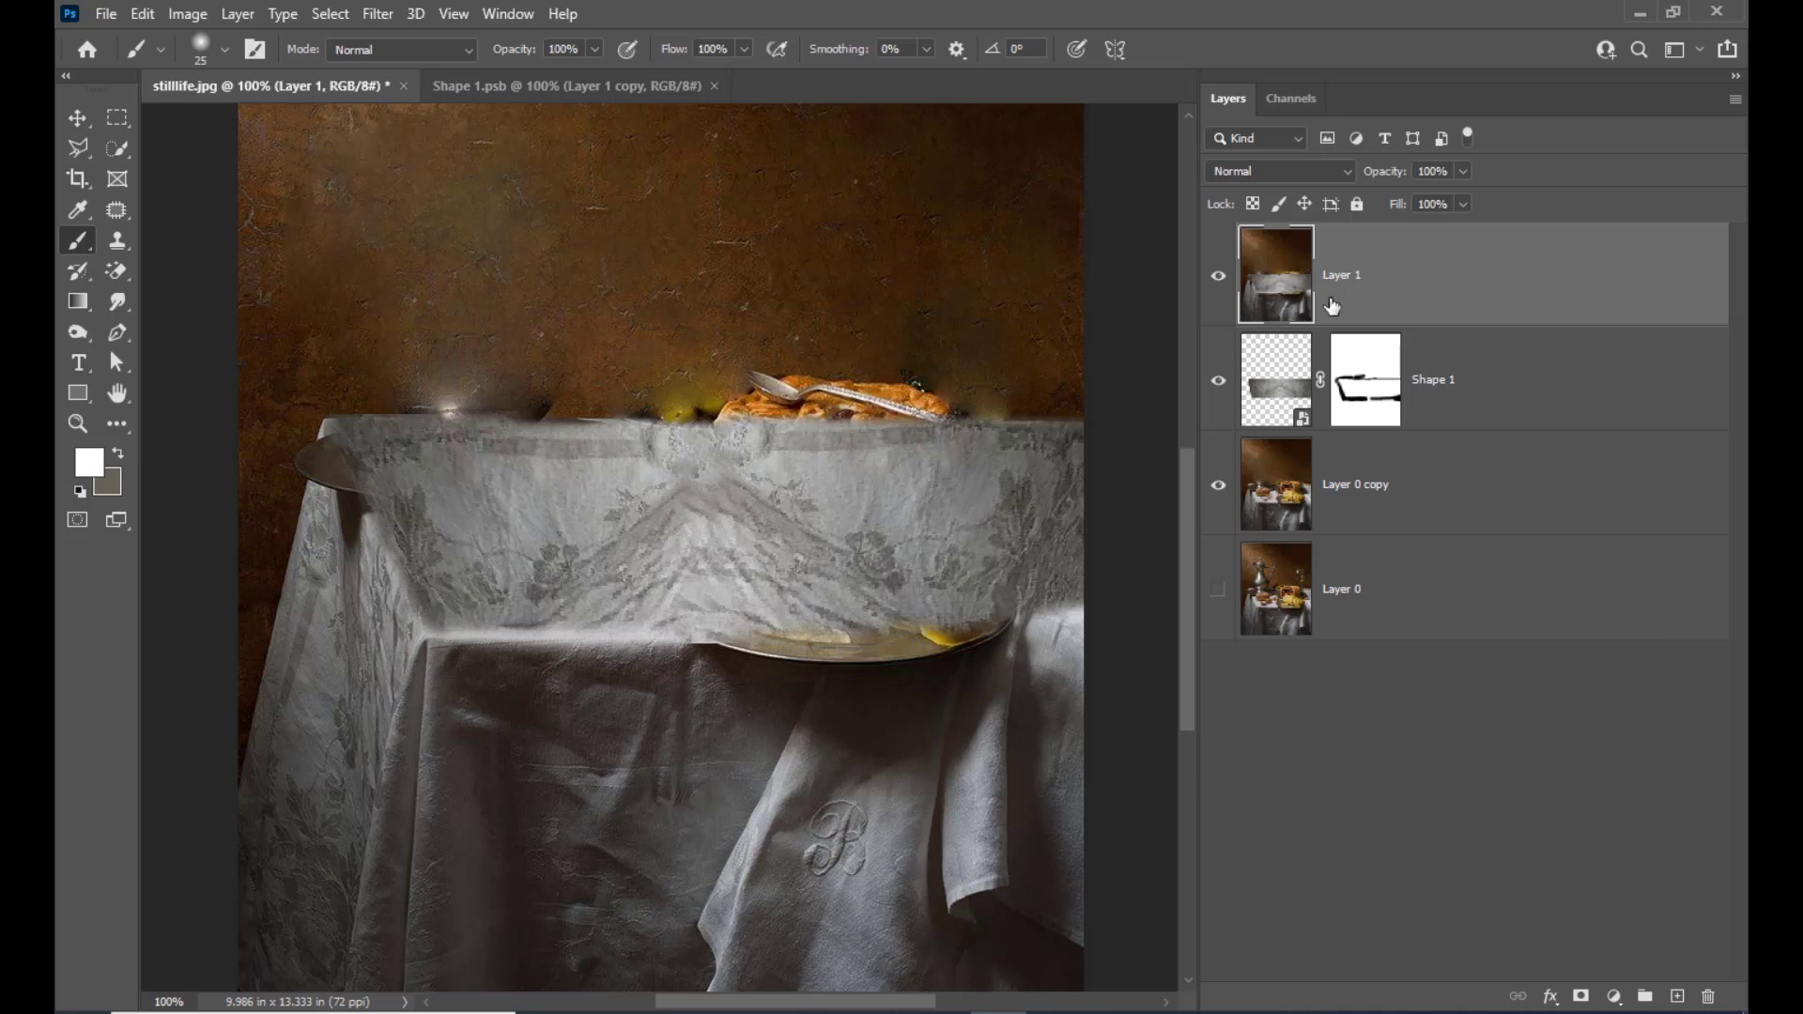
Marquee a rectangle of clean wall above the pie, patch it down over the pie in Destination mode, and clear the selection
left_click_drag(117, 119, 165, 122)
left_click(189, 120)
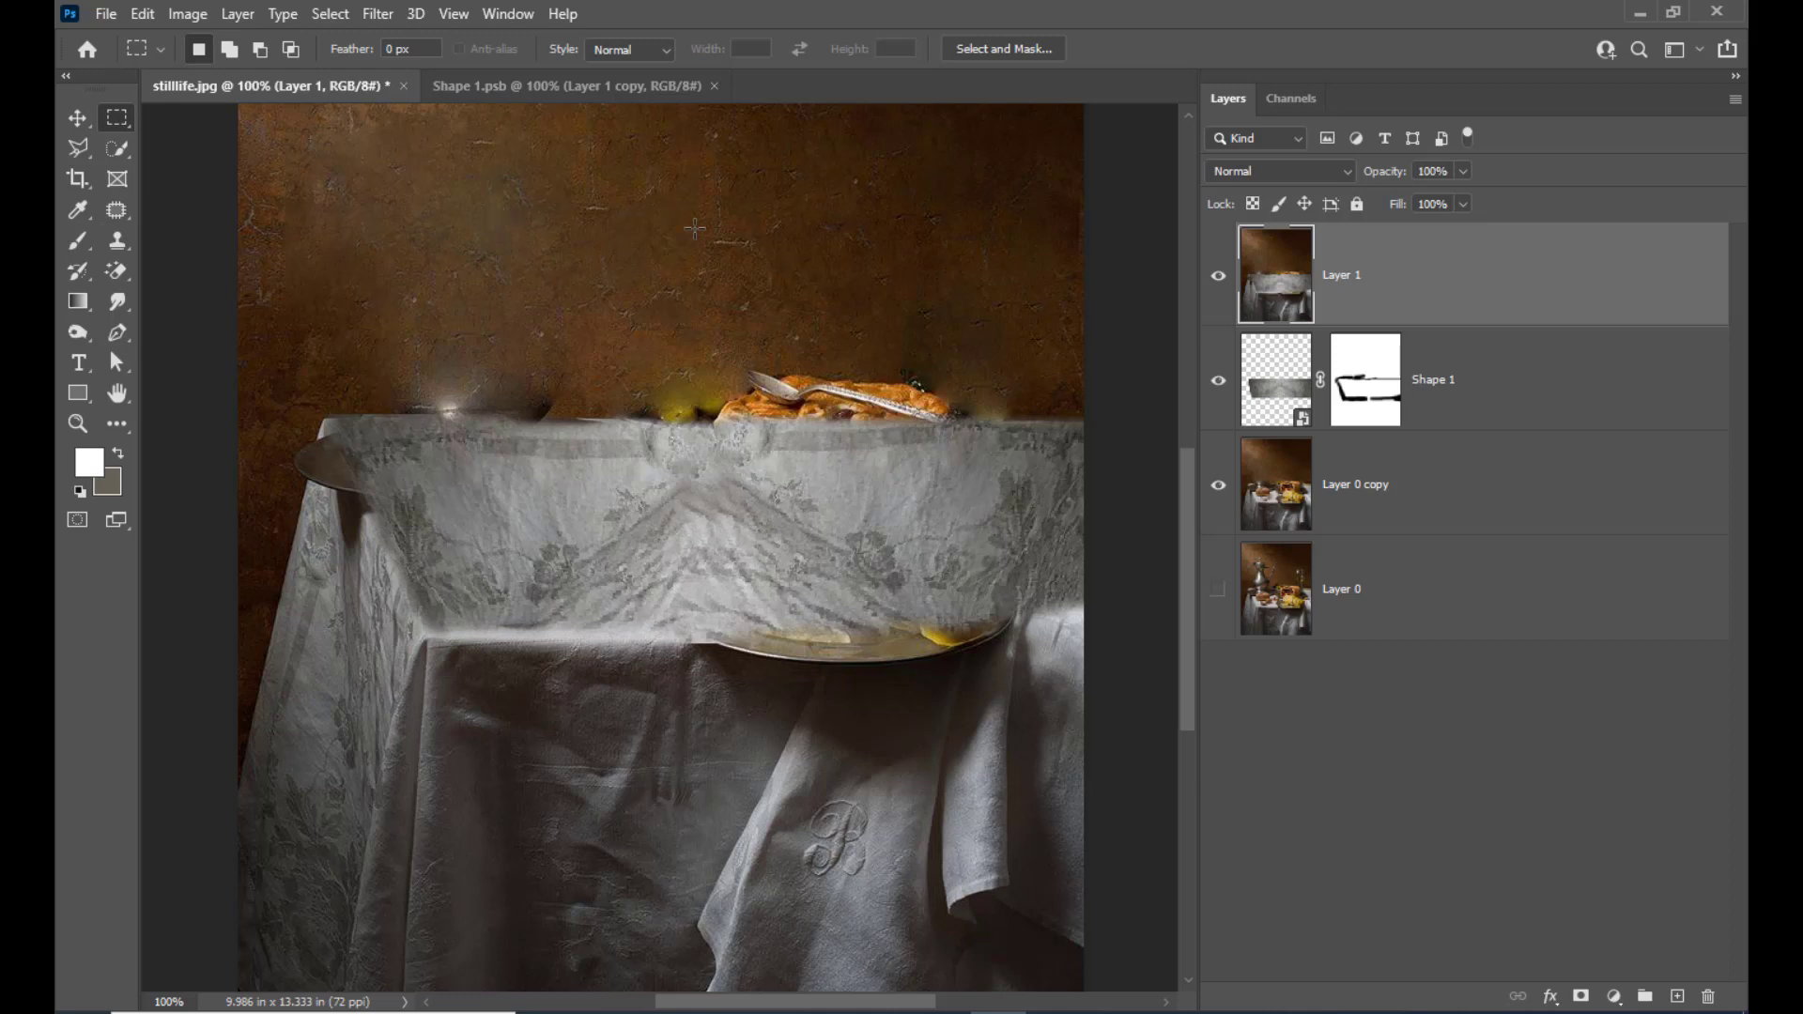
left_click_drag(605, 237, 993, 356)
left_click(116, 209)
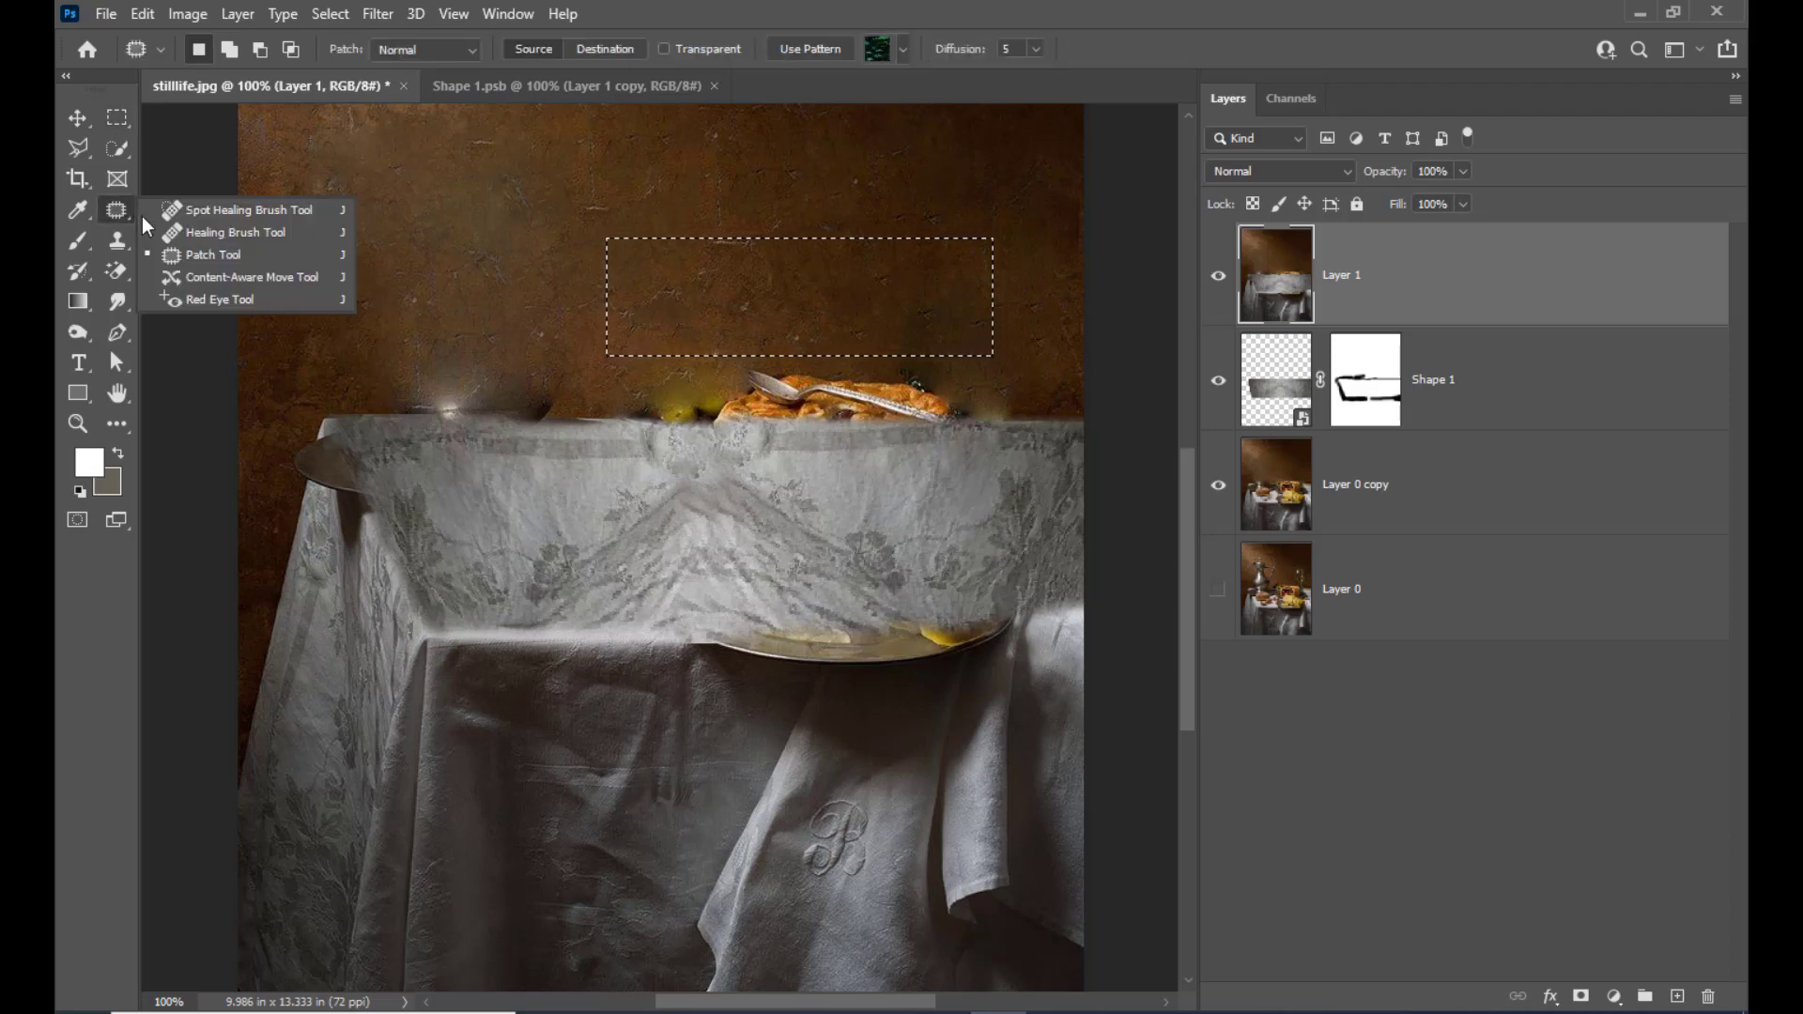
left_click(205, 257)
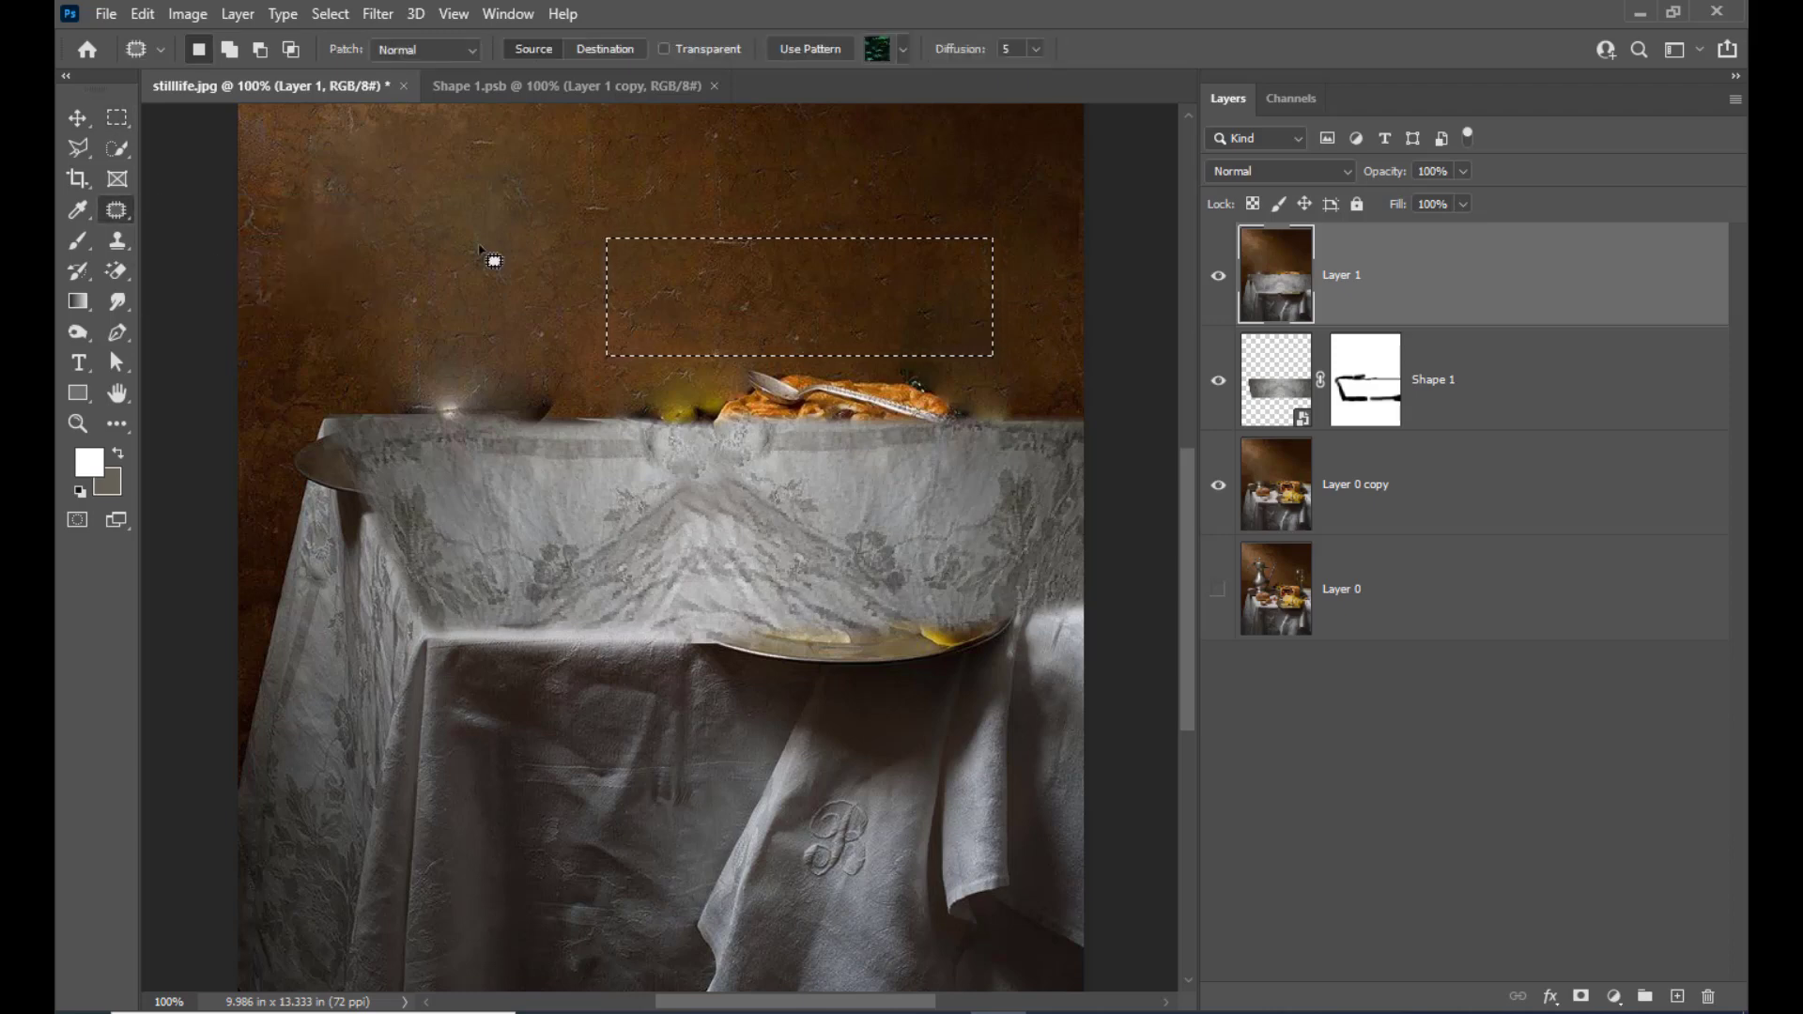
left_click(605, 49)
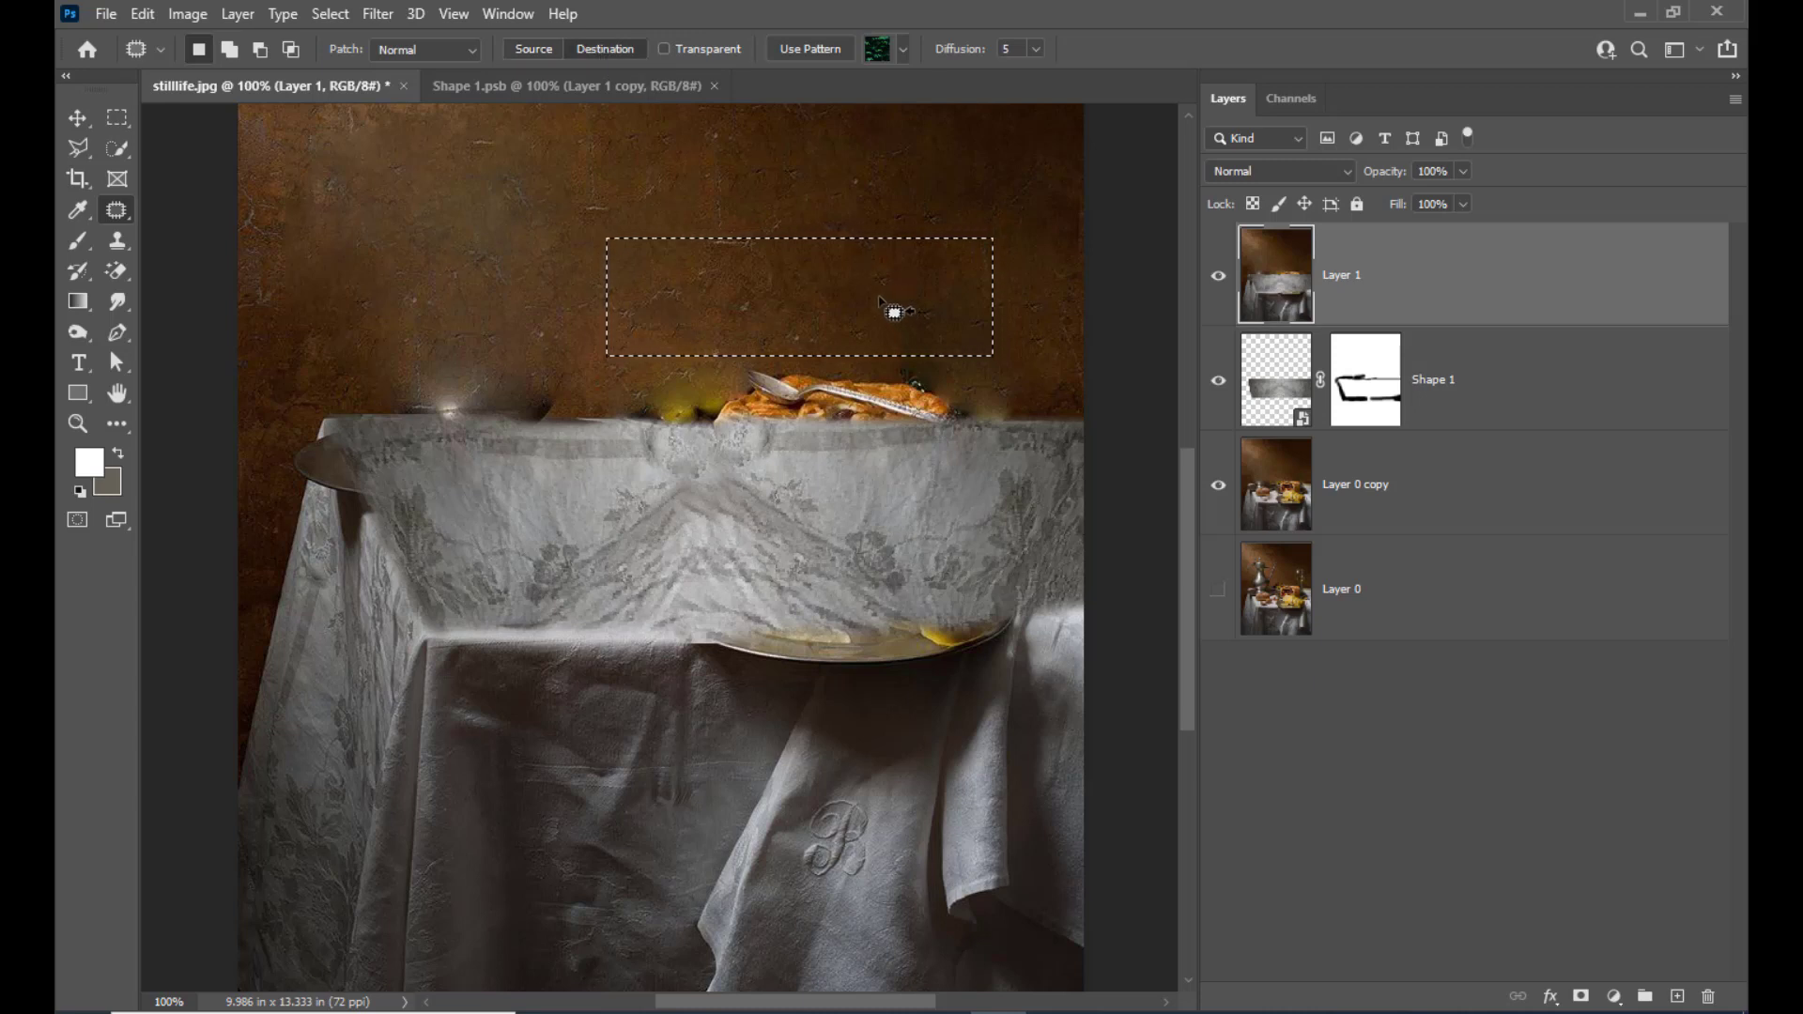
left_click_drag(893, 302, 883, 367)
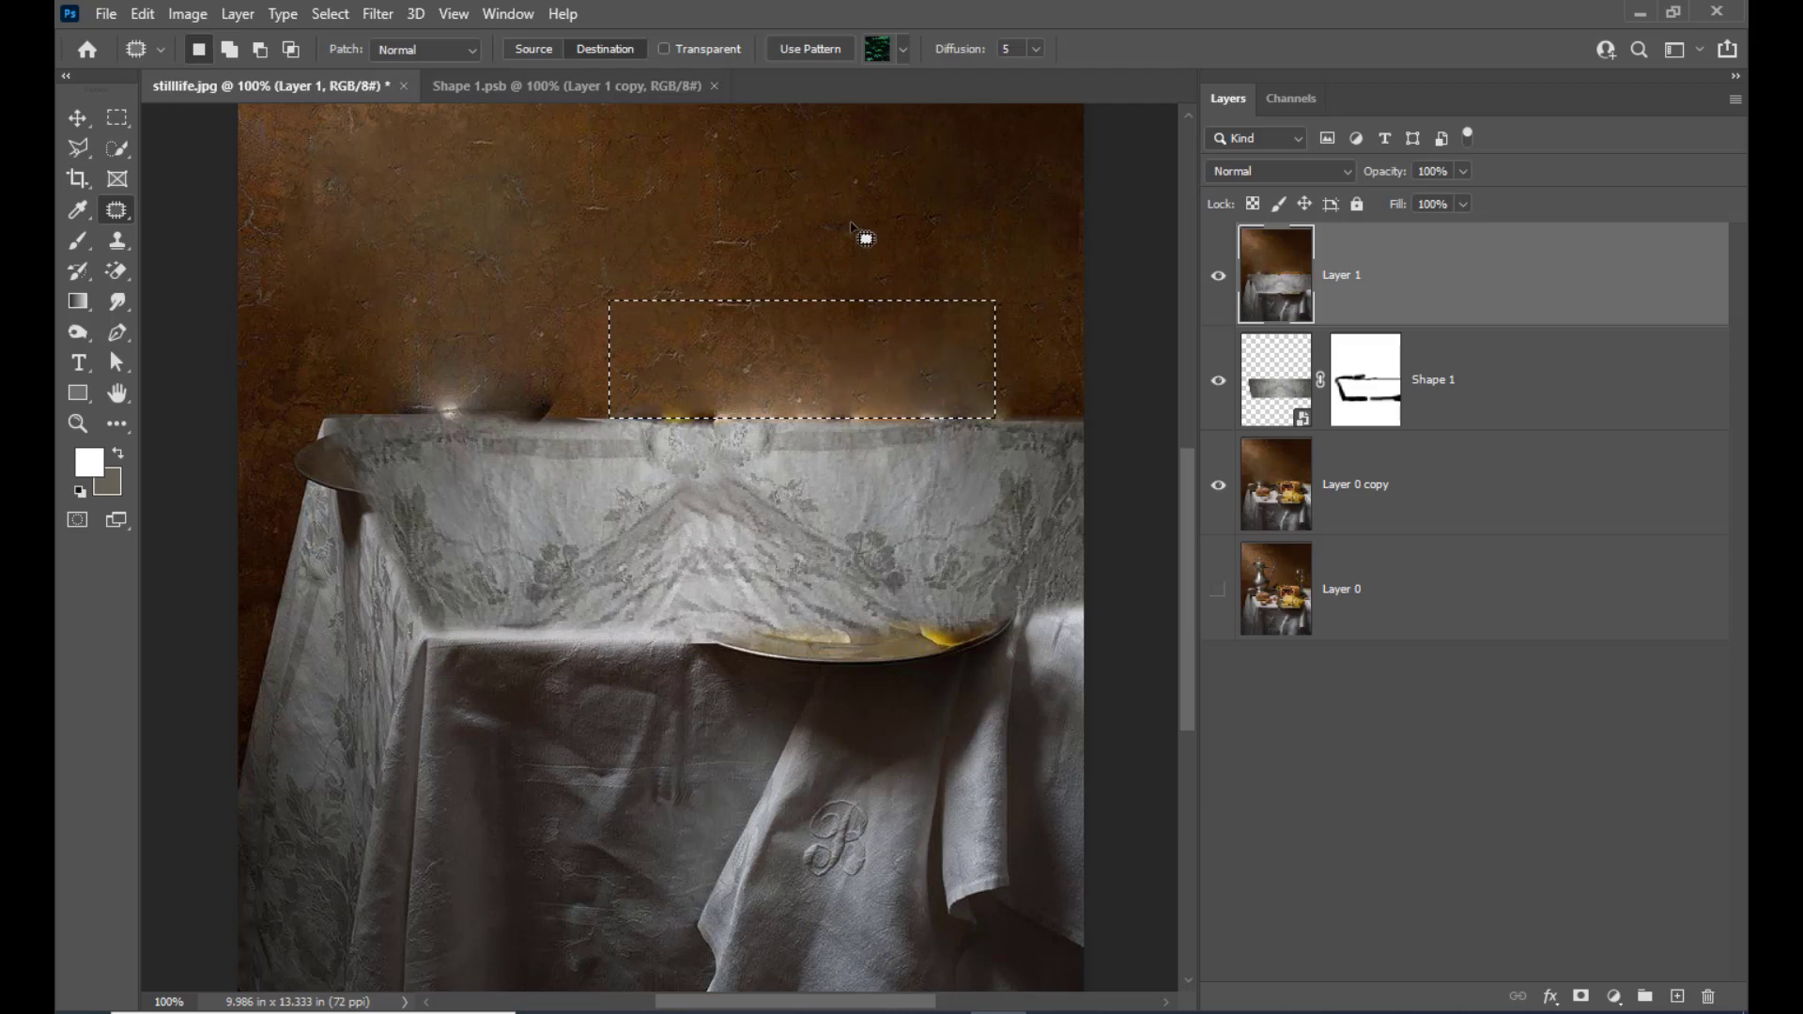
key("ctrl+d")
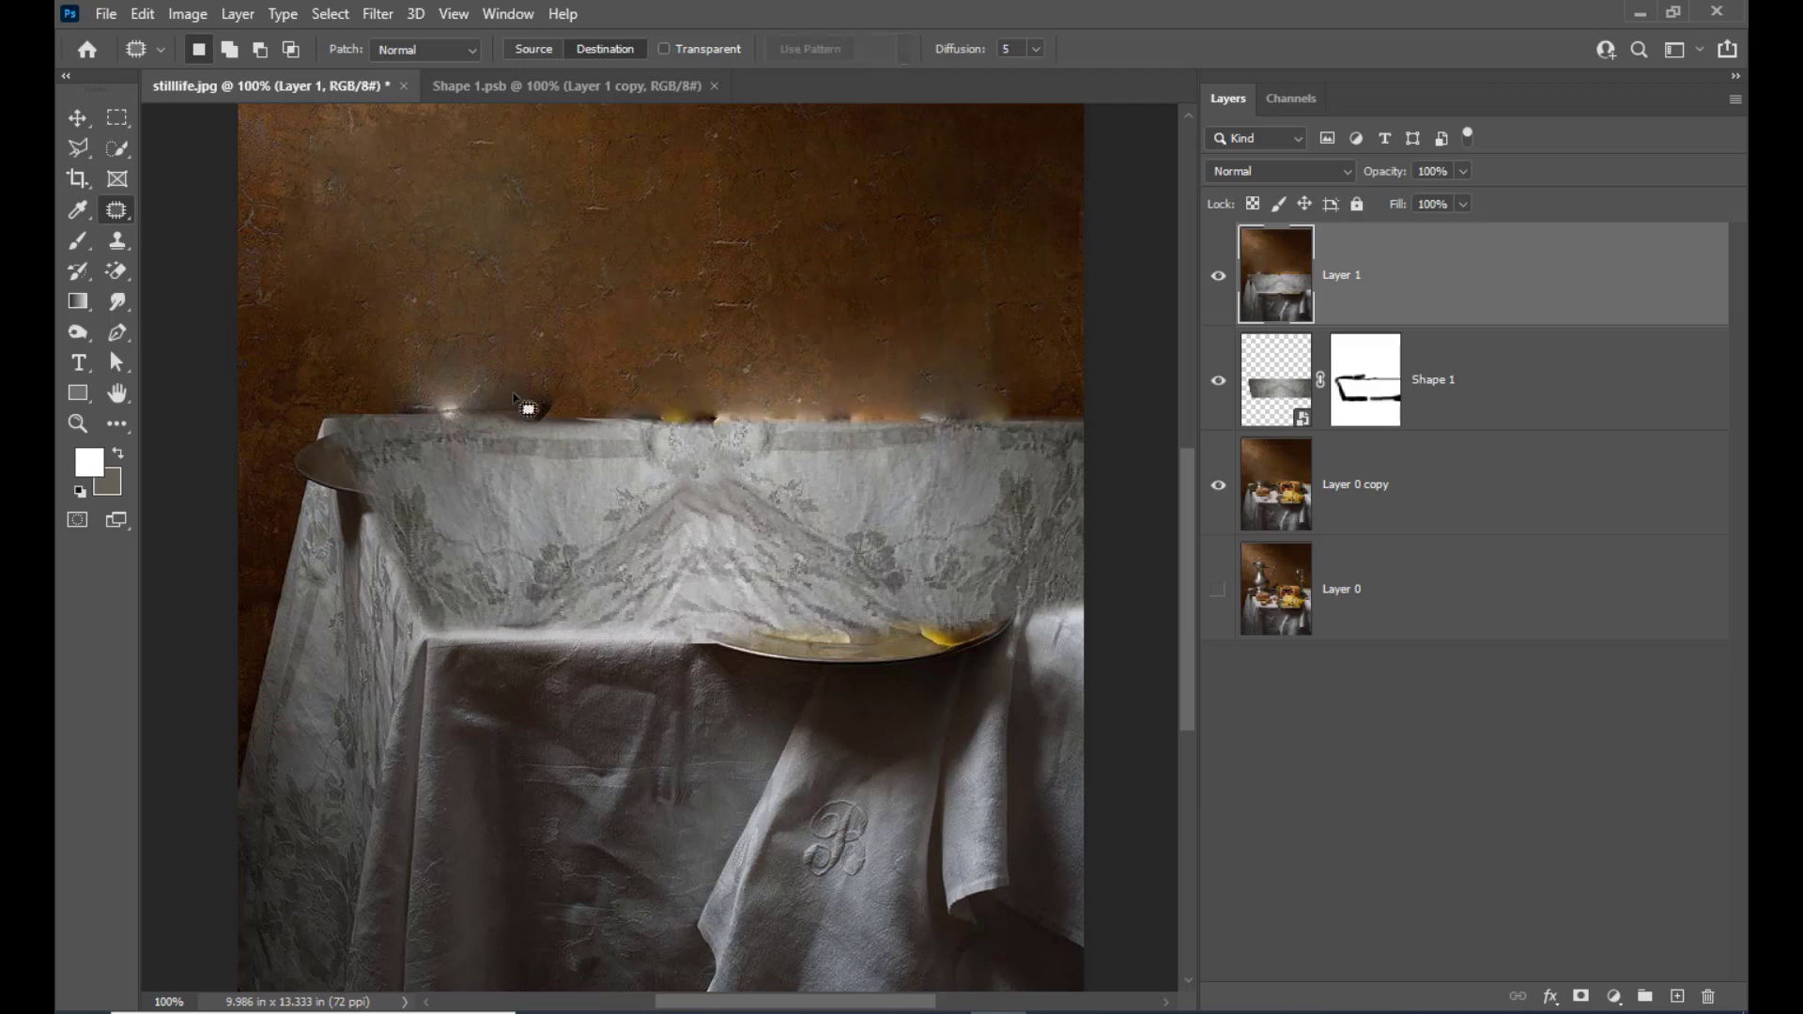
Marquee a clean wall area above the table's left half, patch it over the leftover smudges at the table edge, and deselect
left_click(116, 118)
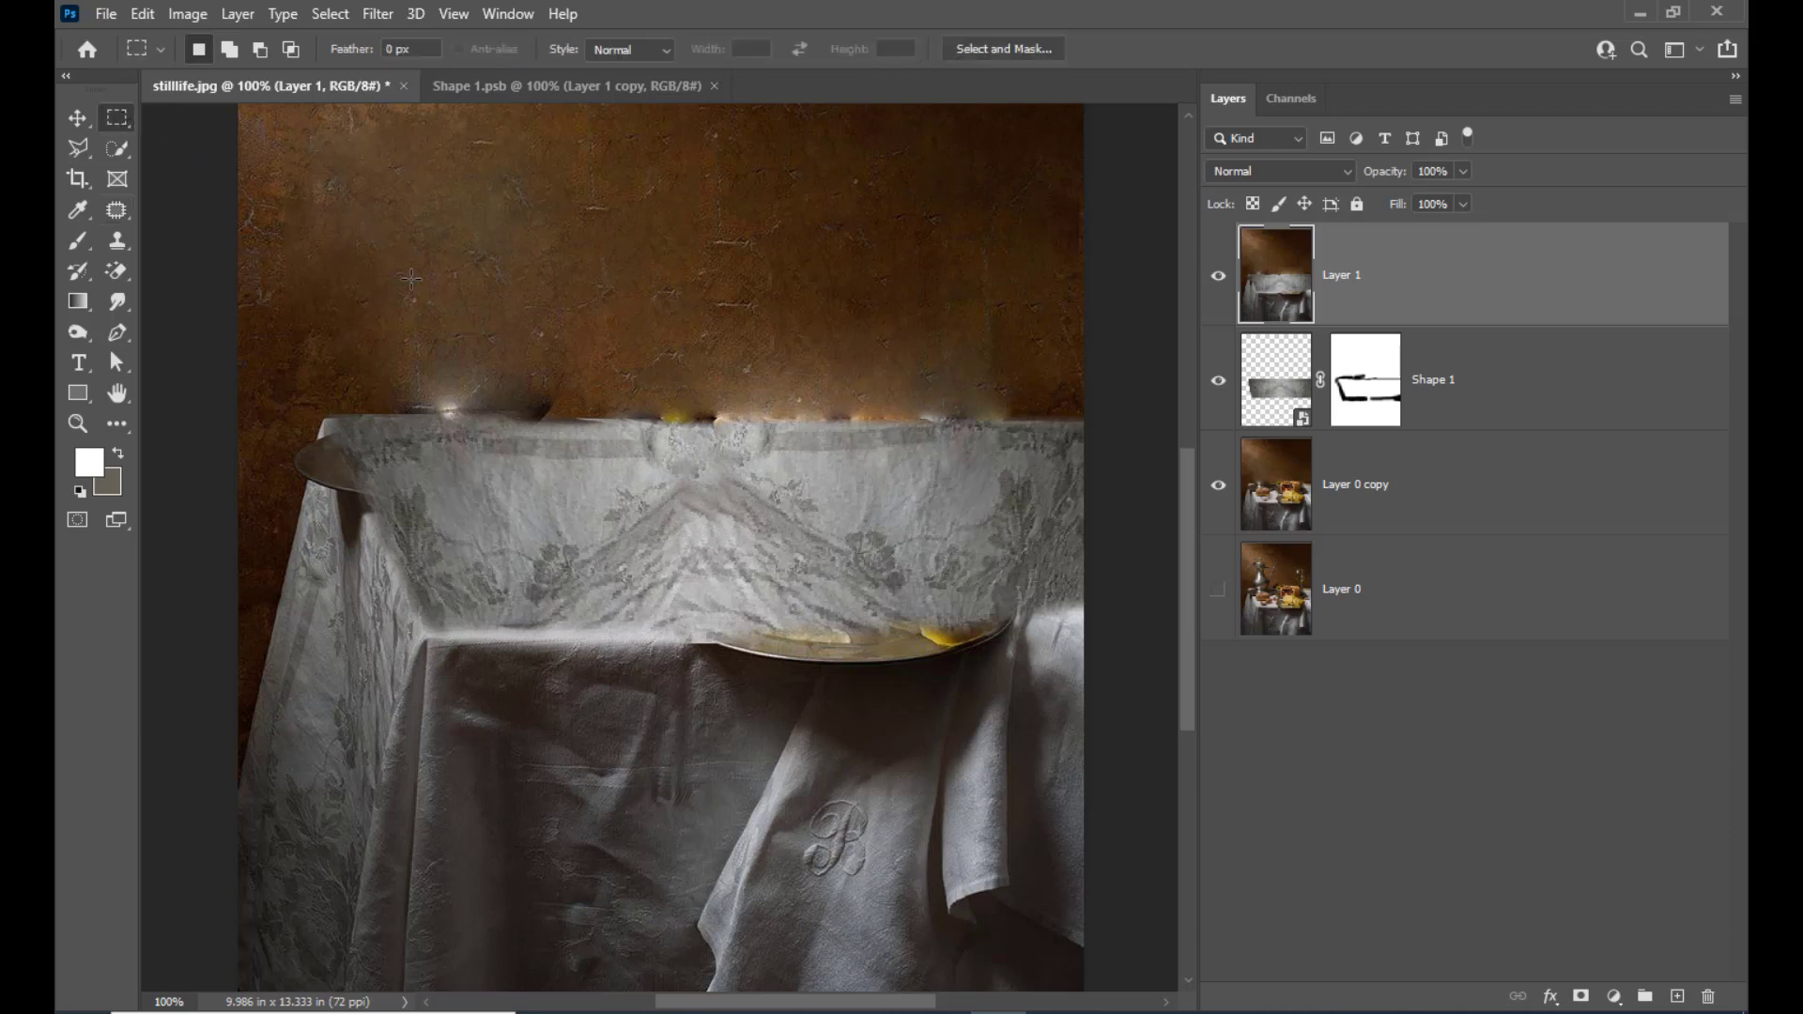
left_click_drag(340, 233, 642, 366)
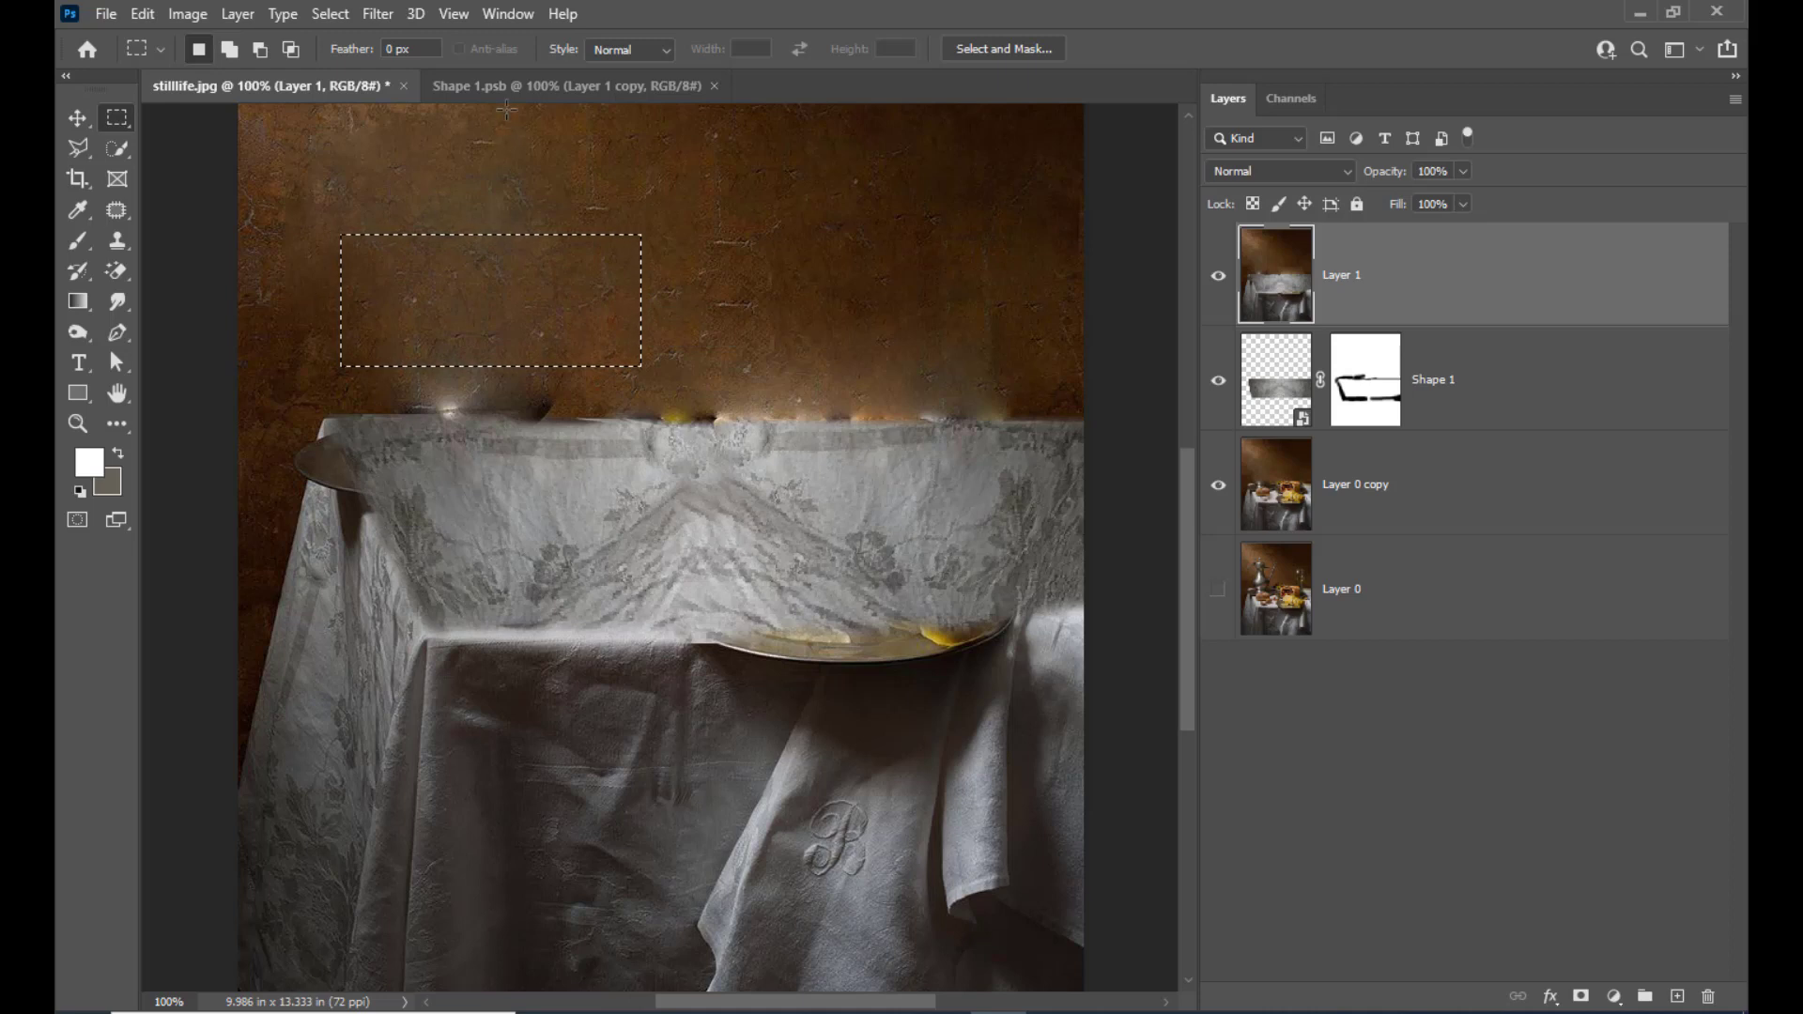
left_click(116, 209)
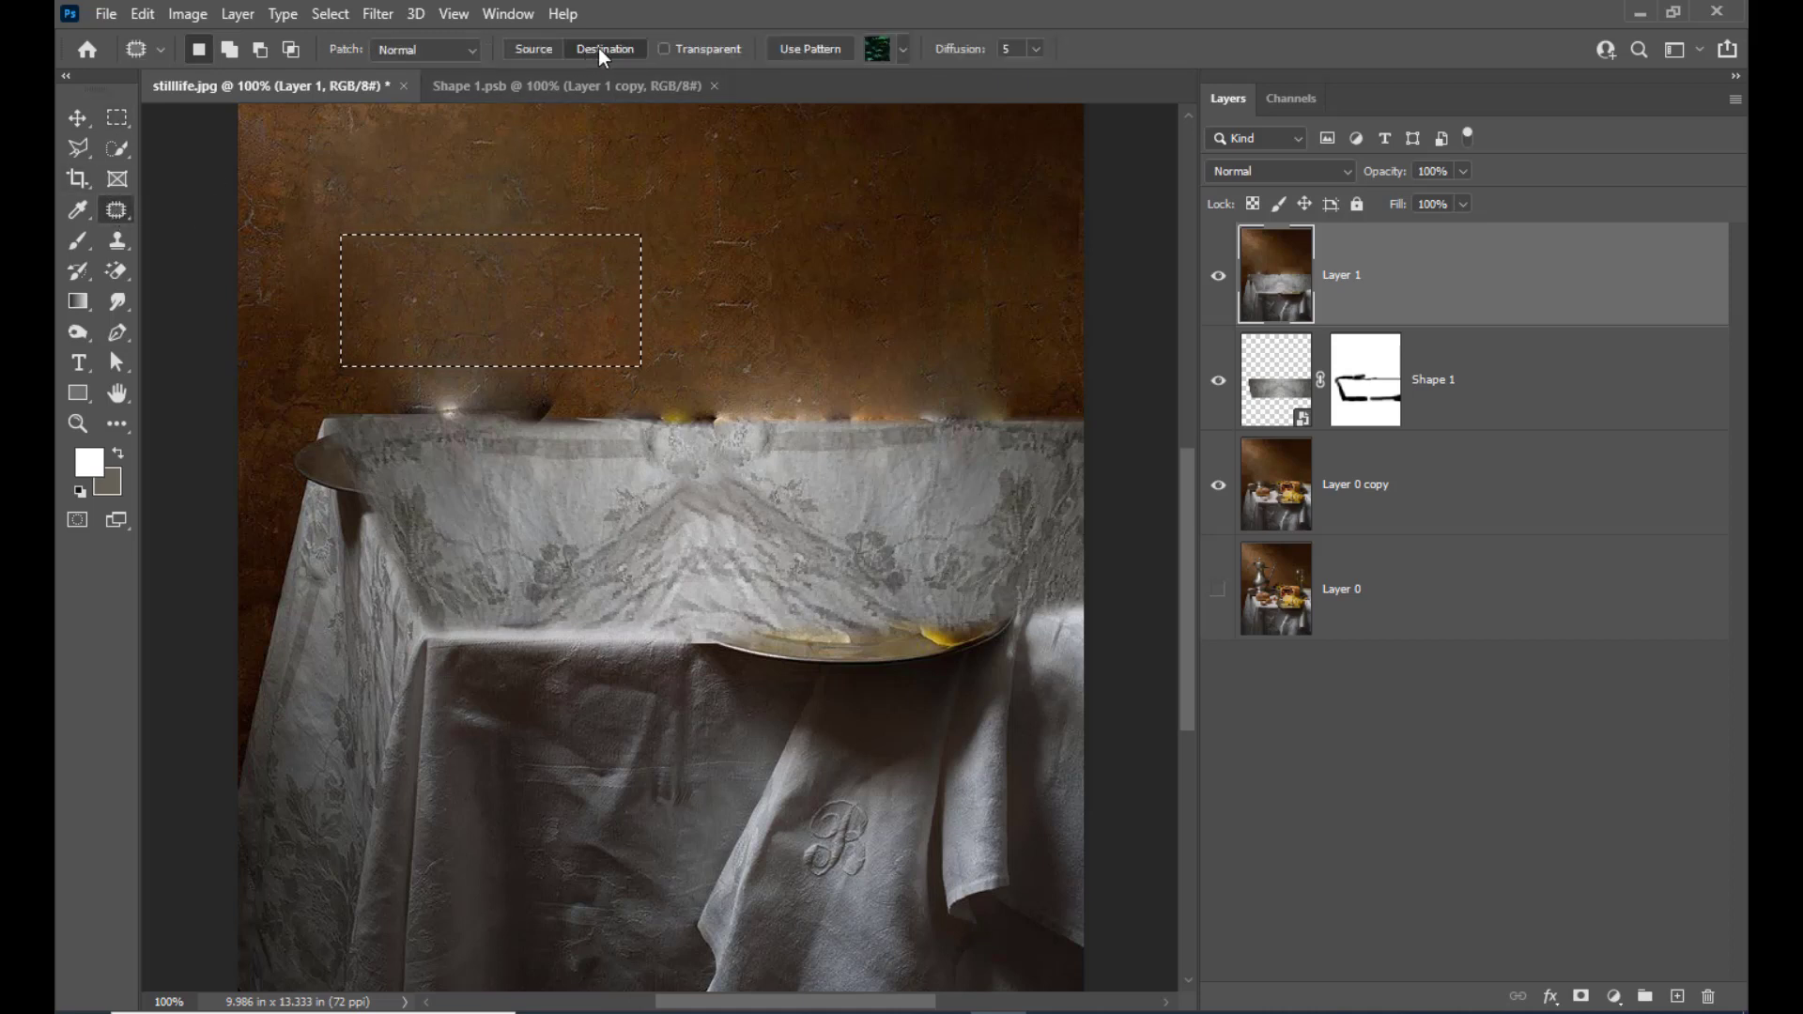
left_click_drag(557, 307, 556, 355)
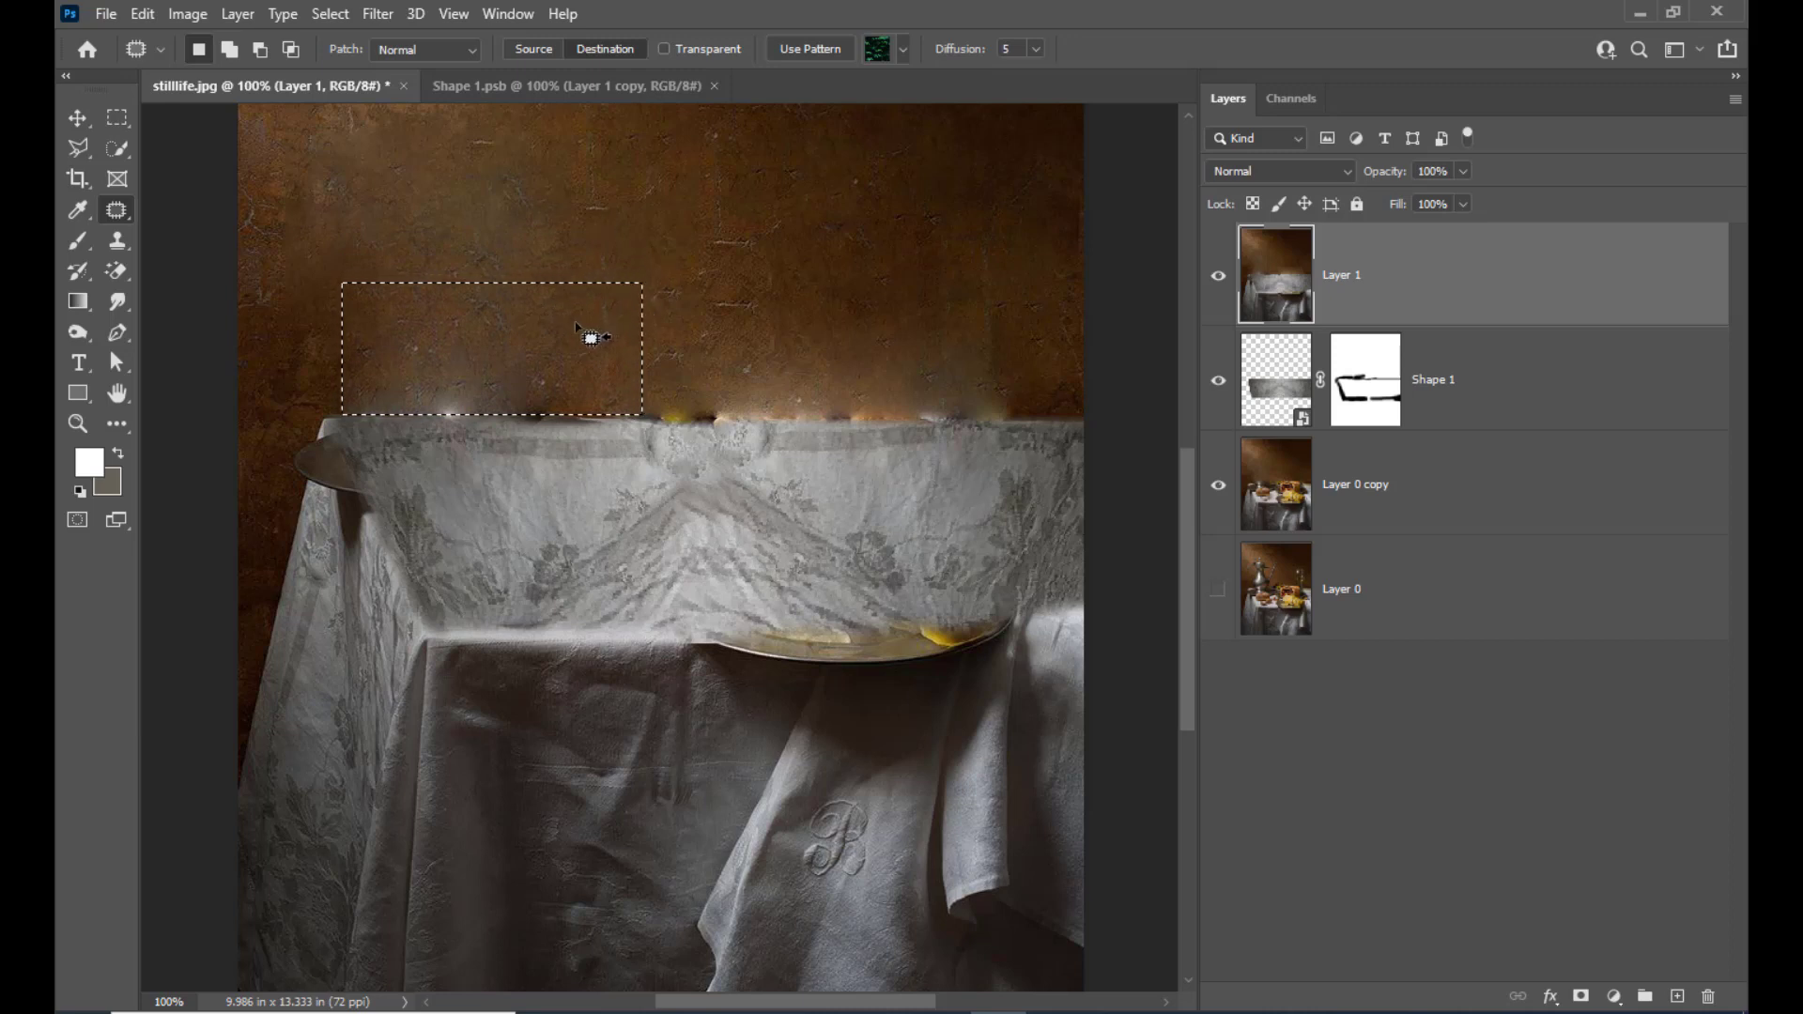
left_click(834, 354)
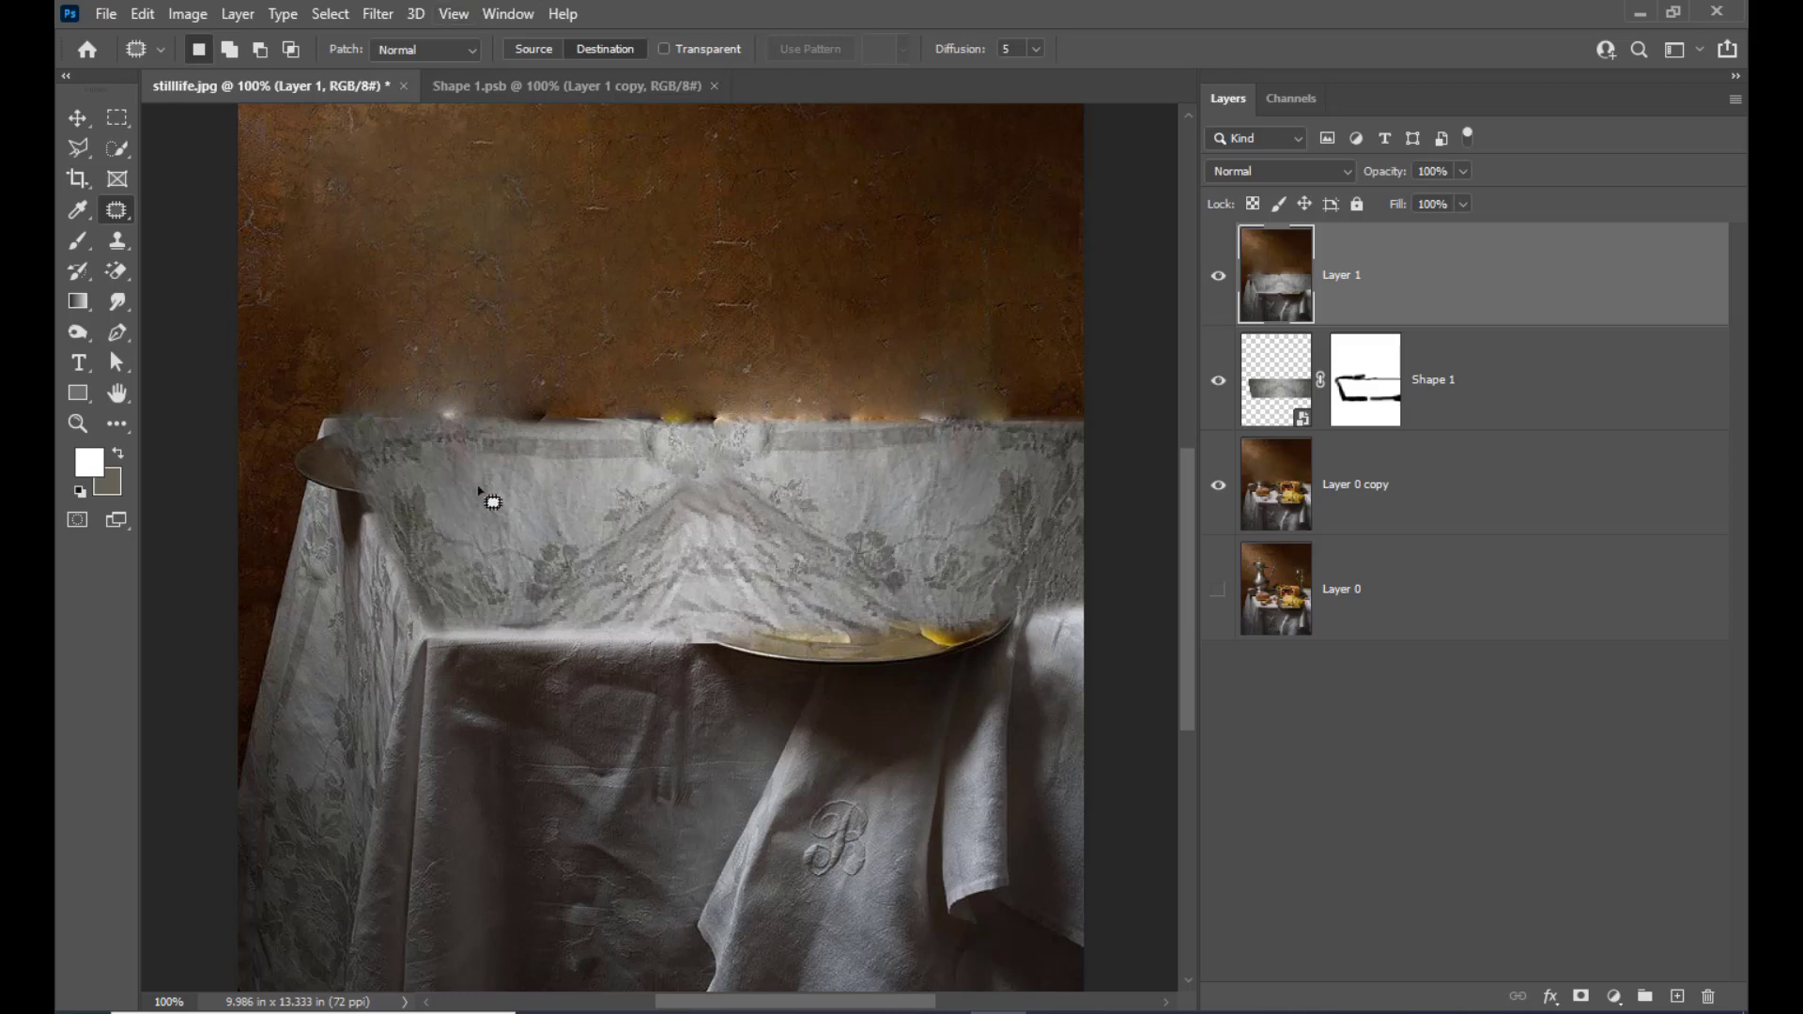
Draw a freehand Lasso selection around the leftover plate on the front edge of the table
key("ctrl+plus")
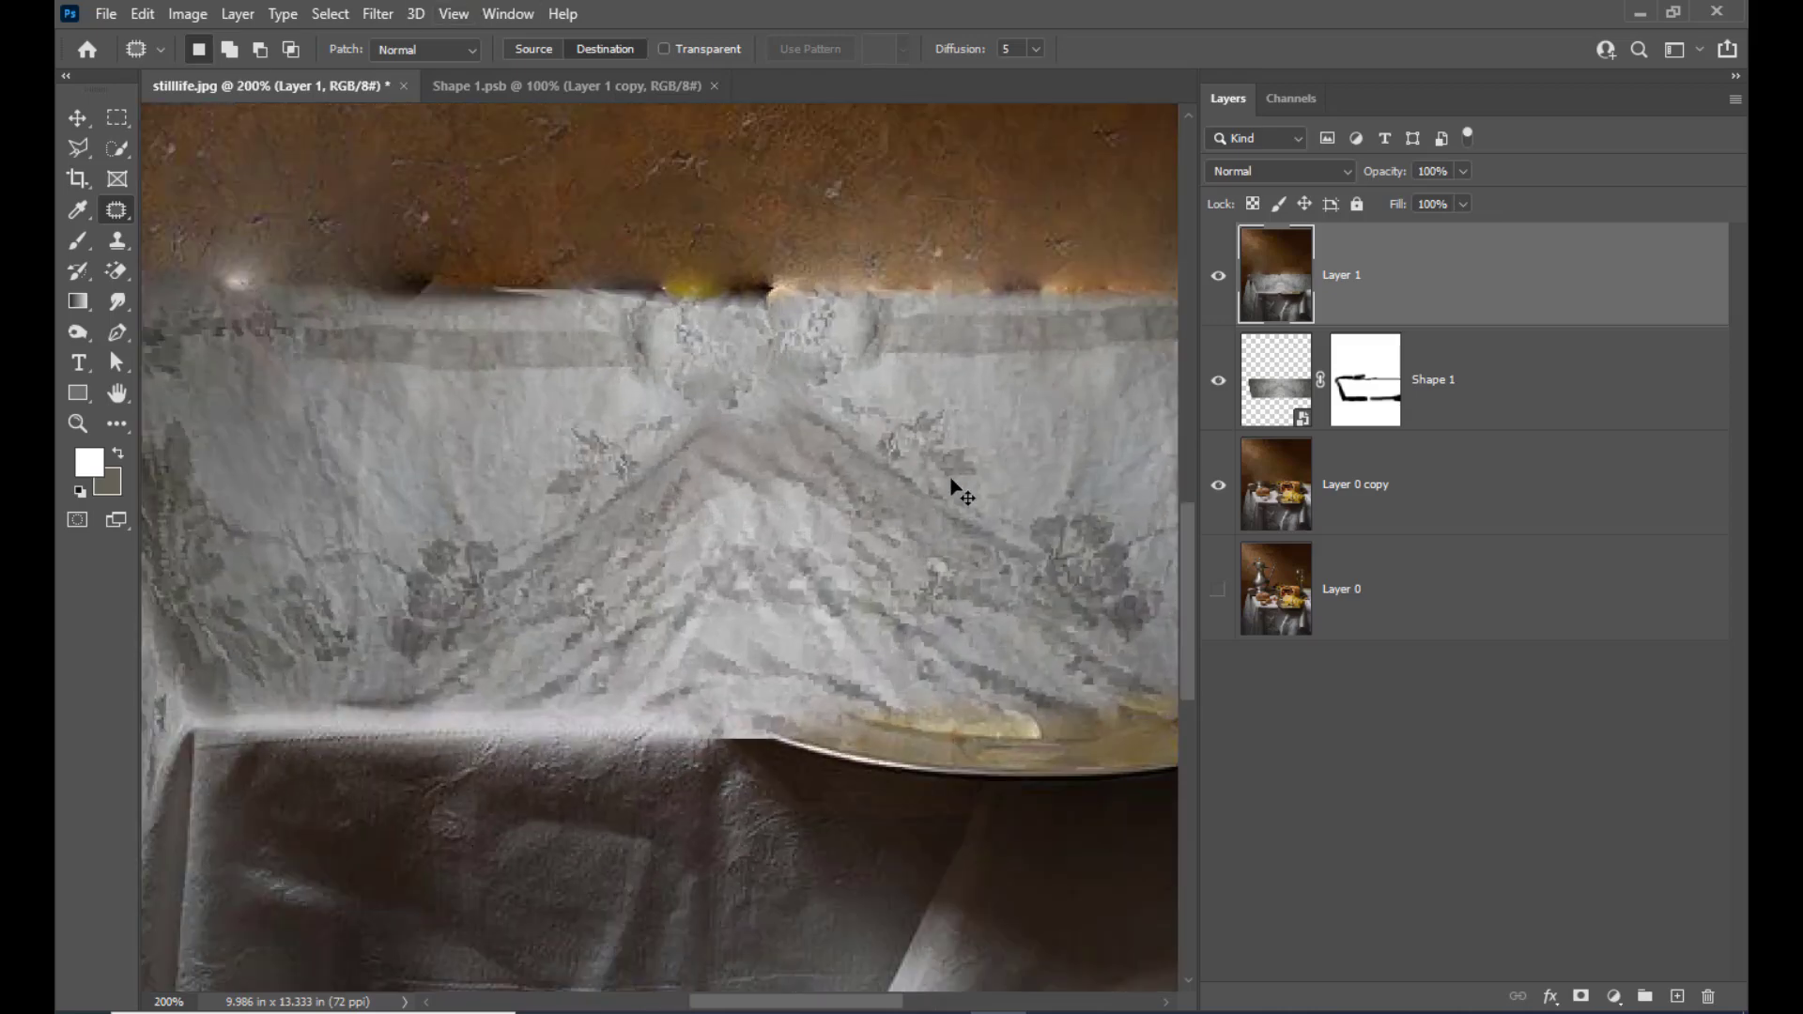
scroll(947, 478, "down", 3)
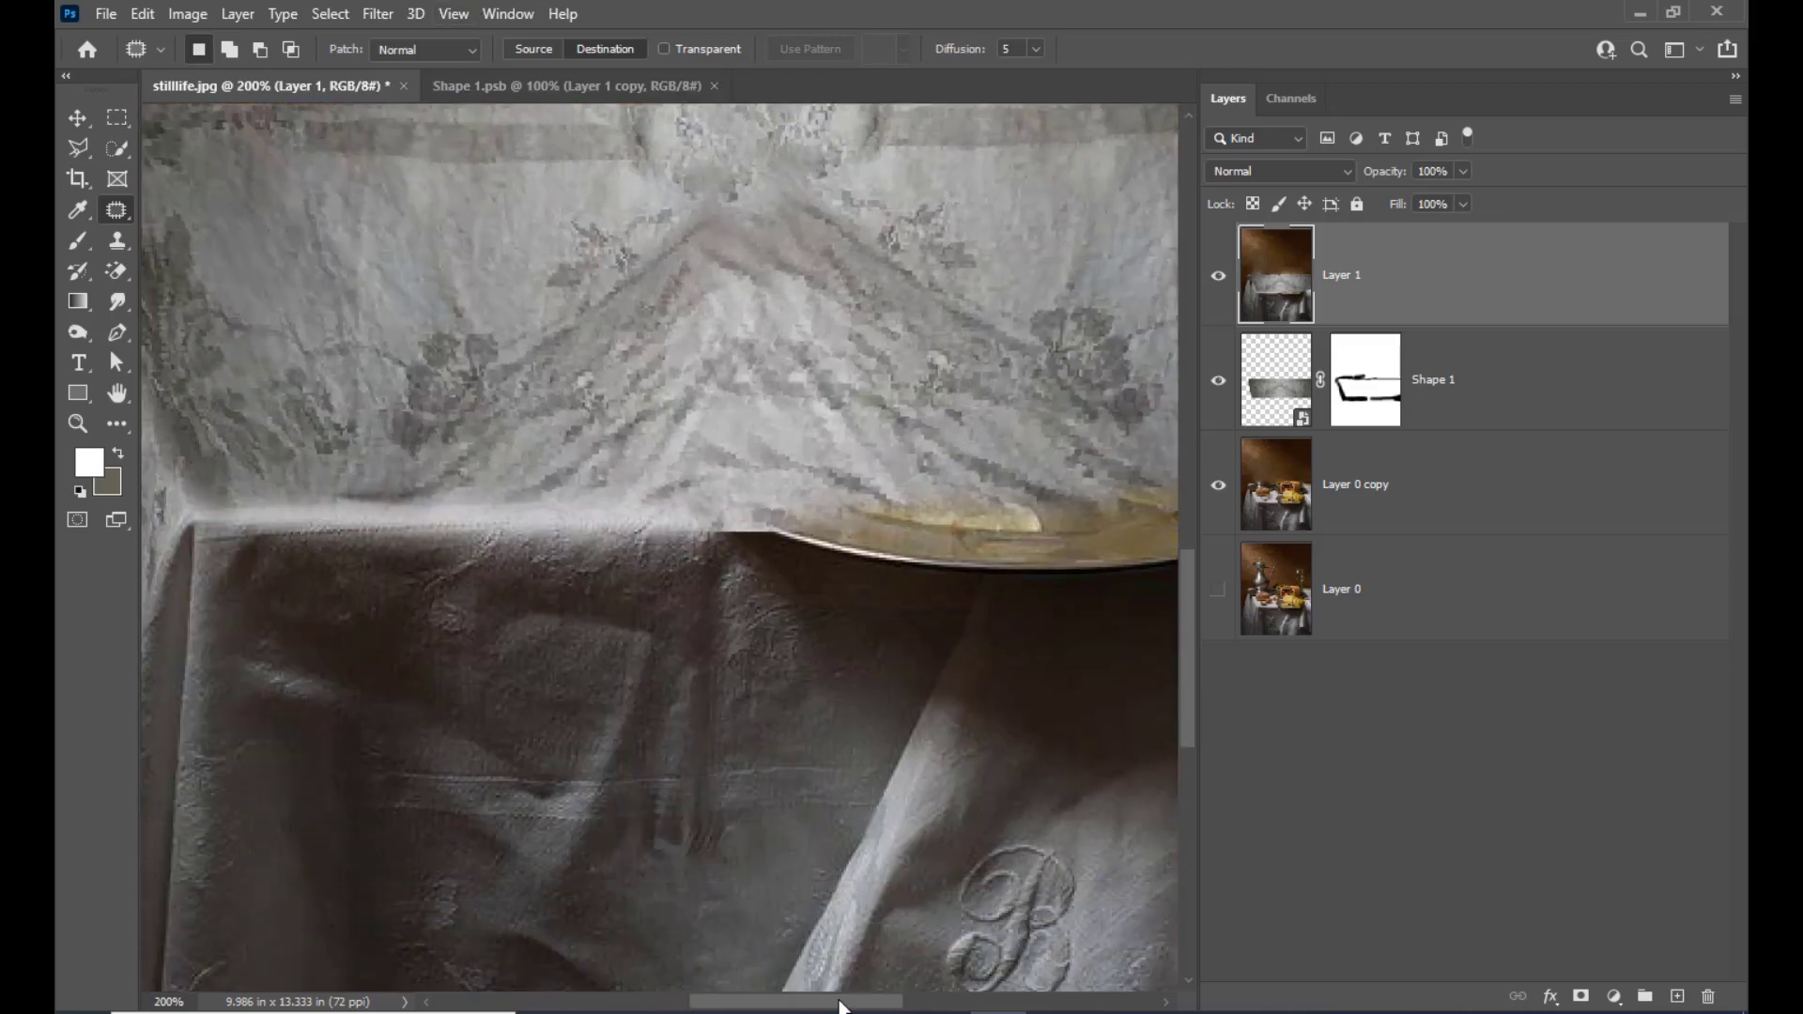
left_click_drag(840, 1005, 914, 1002)
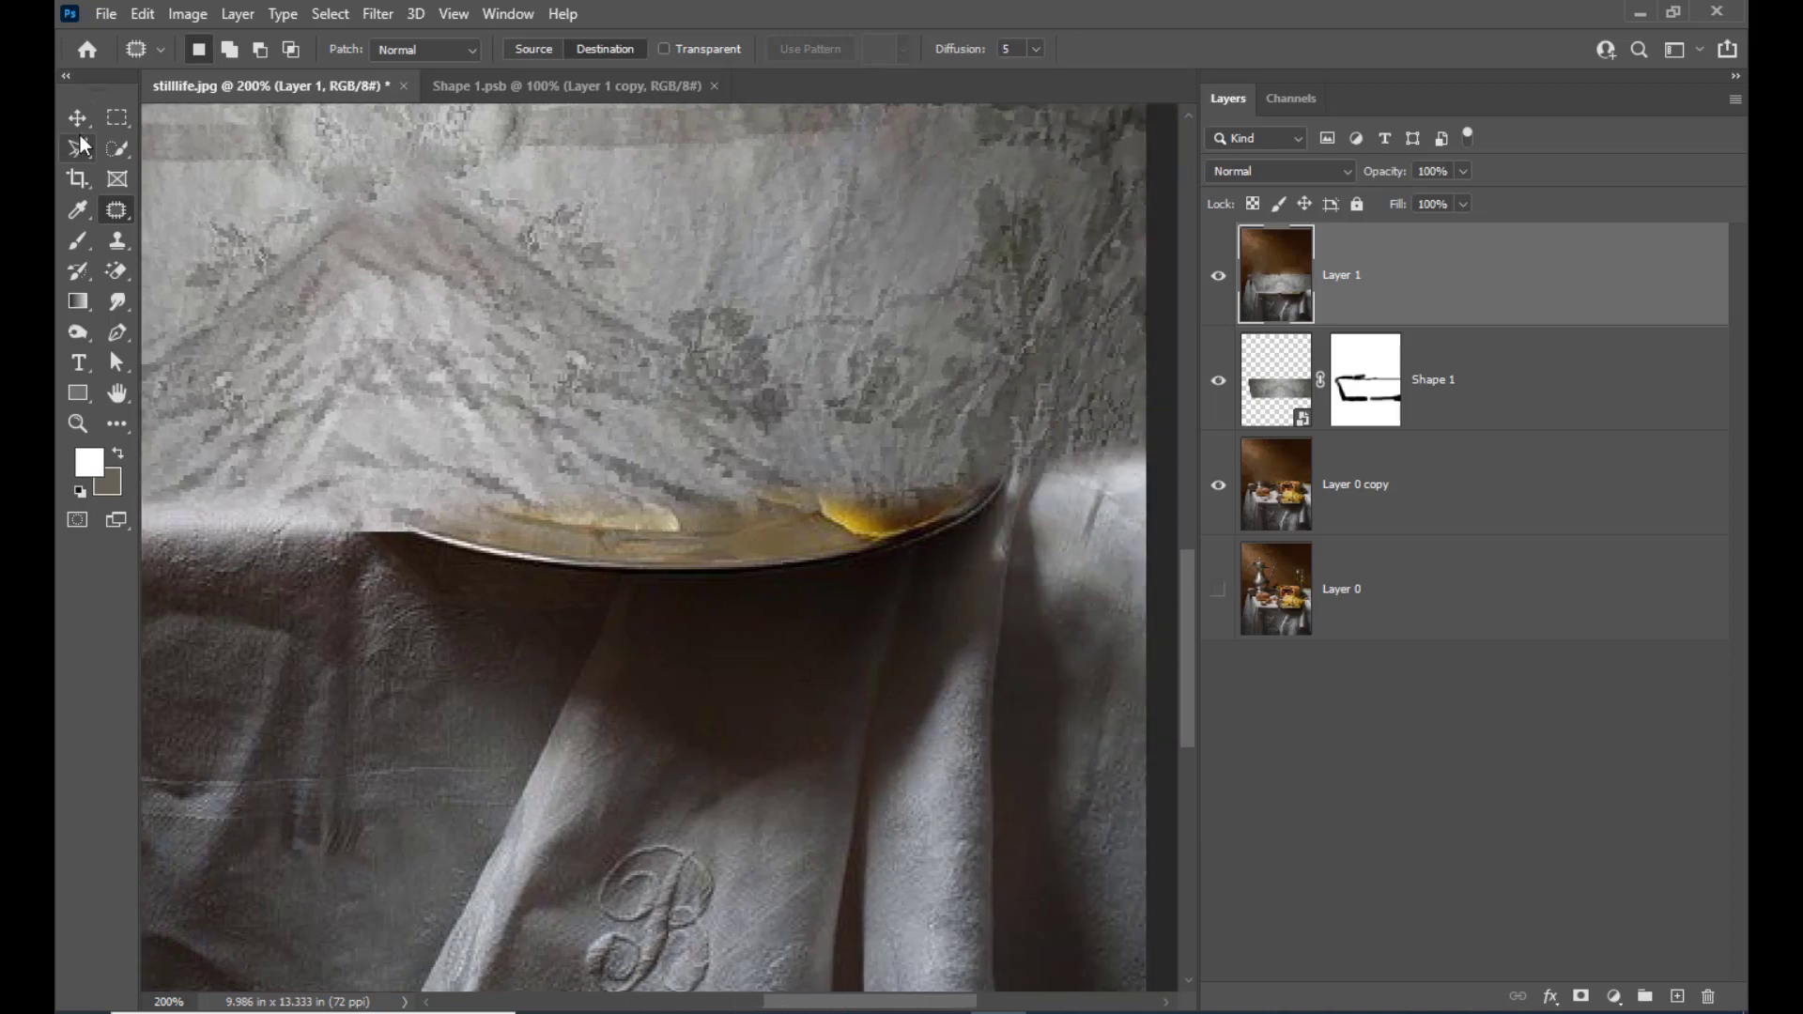
left_click_drag(79, 147, 126, 147)
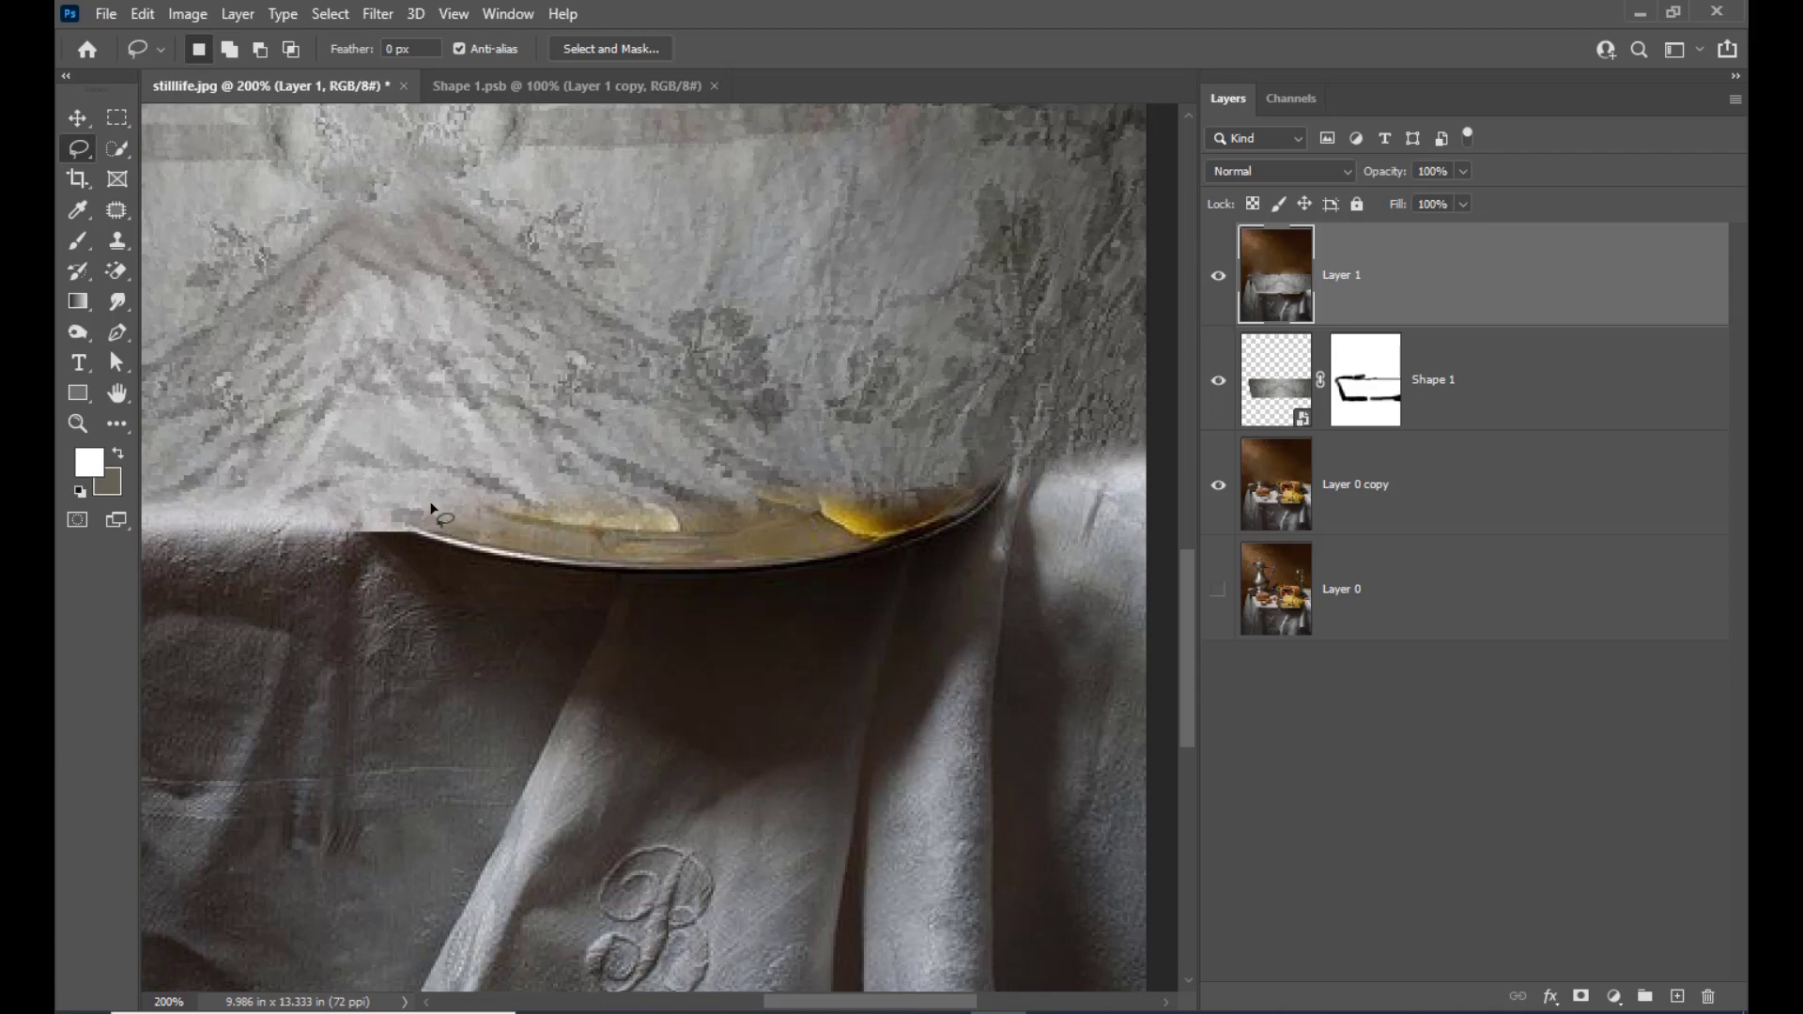
mouse_move(414, 509)
left_mouse_down()
mouse_move(429, 551)
mouse_move(593, 587)
mouse_move(864, 586)
mouse_move(981, 543)
left_mouse_up()
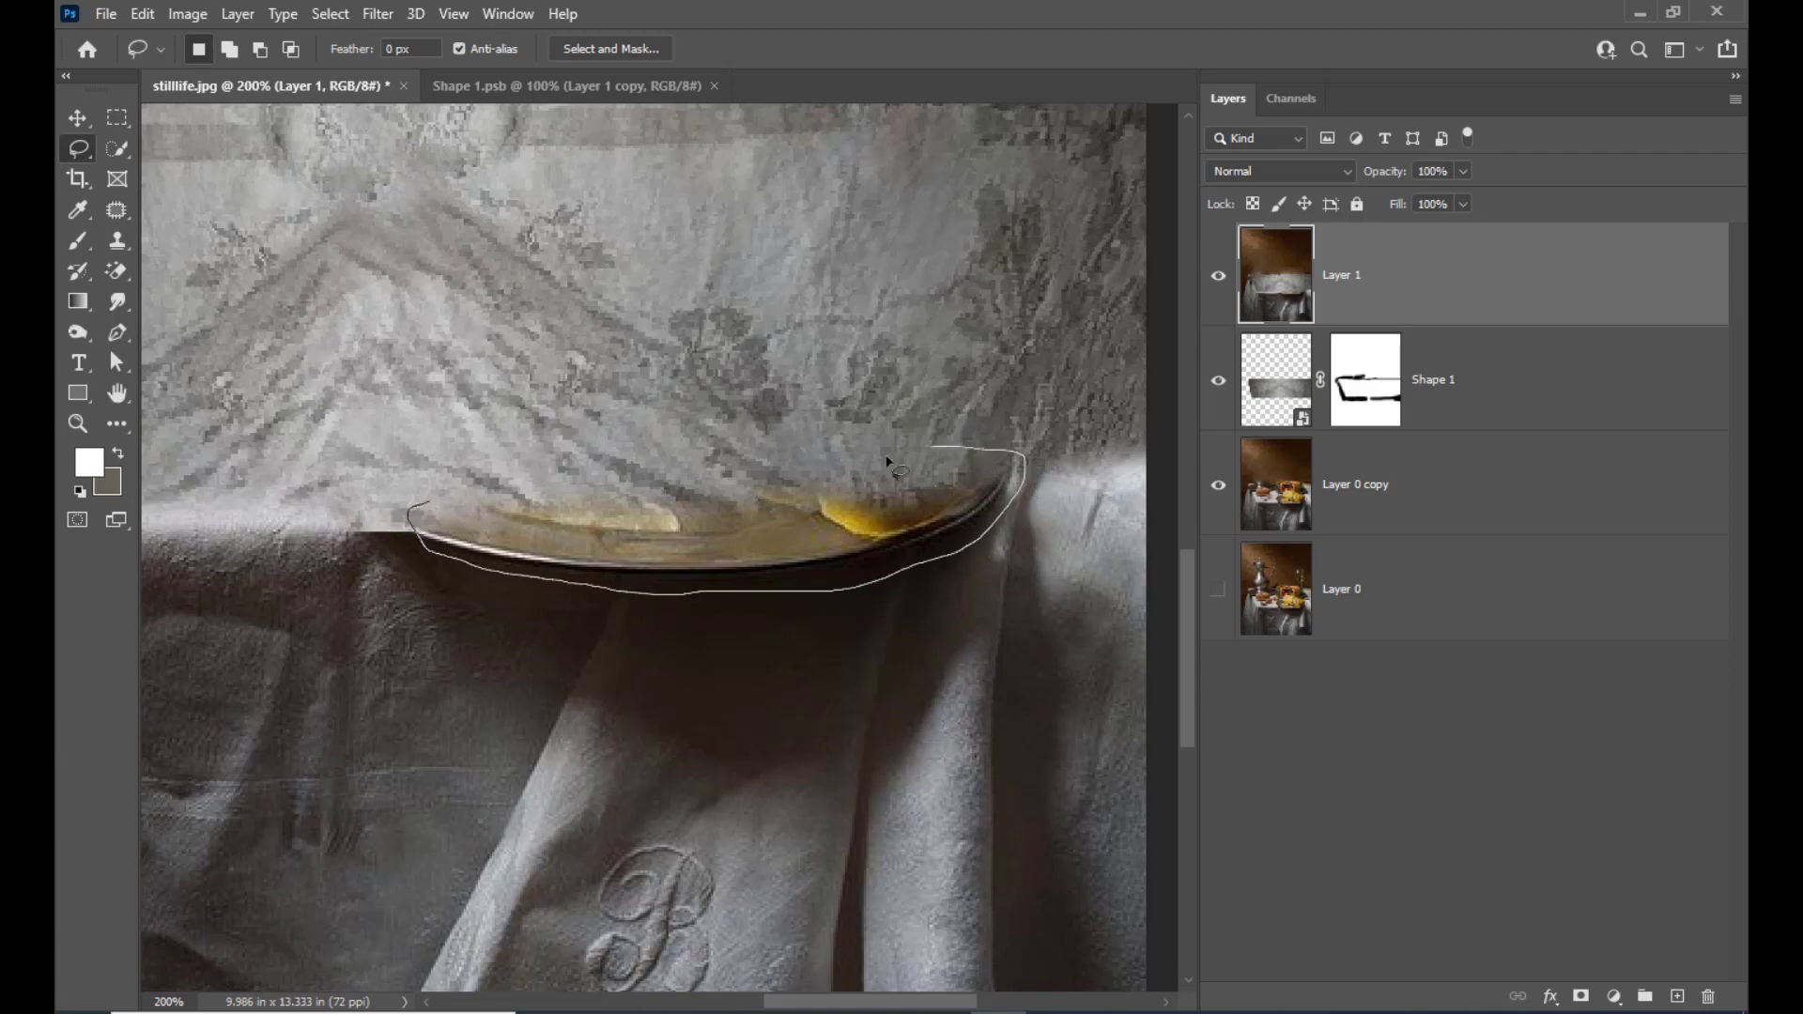
mouse_move(887, 459)
left_mouse_down()
mouse_move(657, 471)
mouse_move(414, 517)
left_mouse_up()
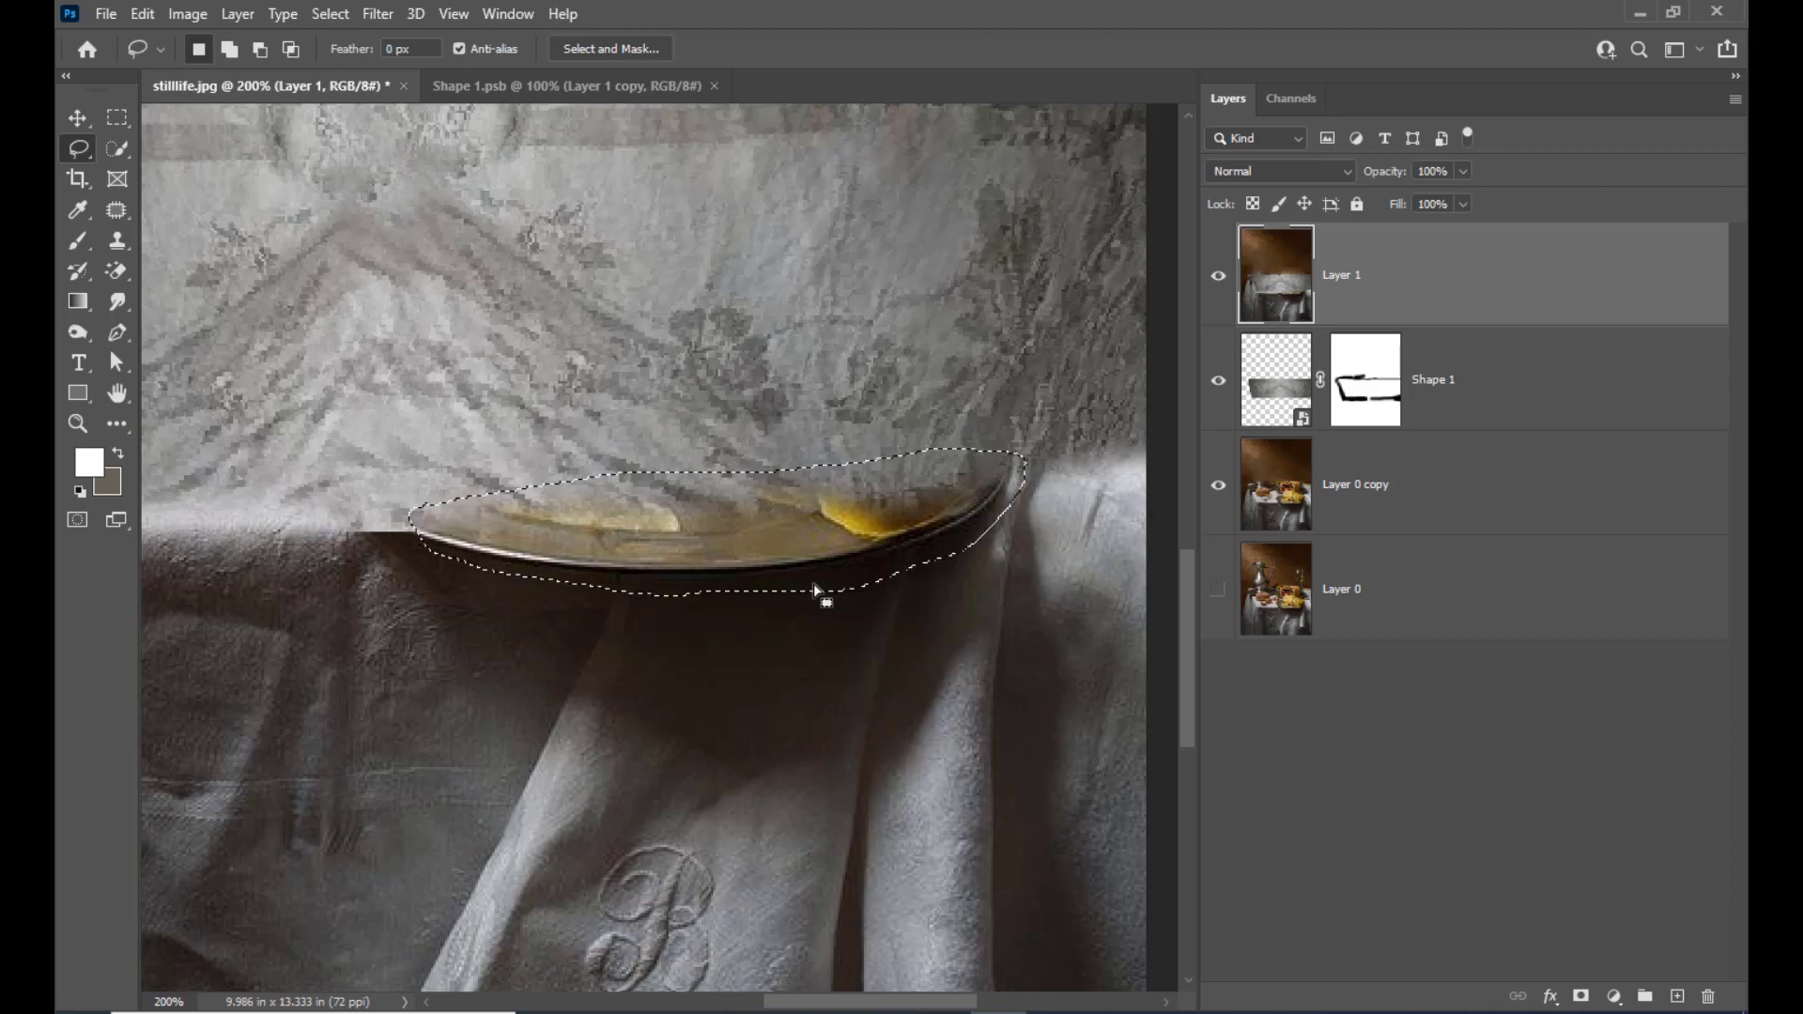
Try patching the selected plate area in Destination mode by moving it slightly upward, and undo the result
left_click(114, 212)
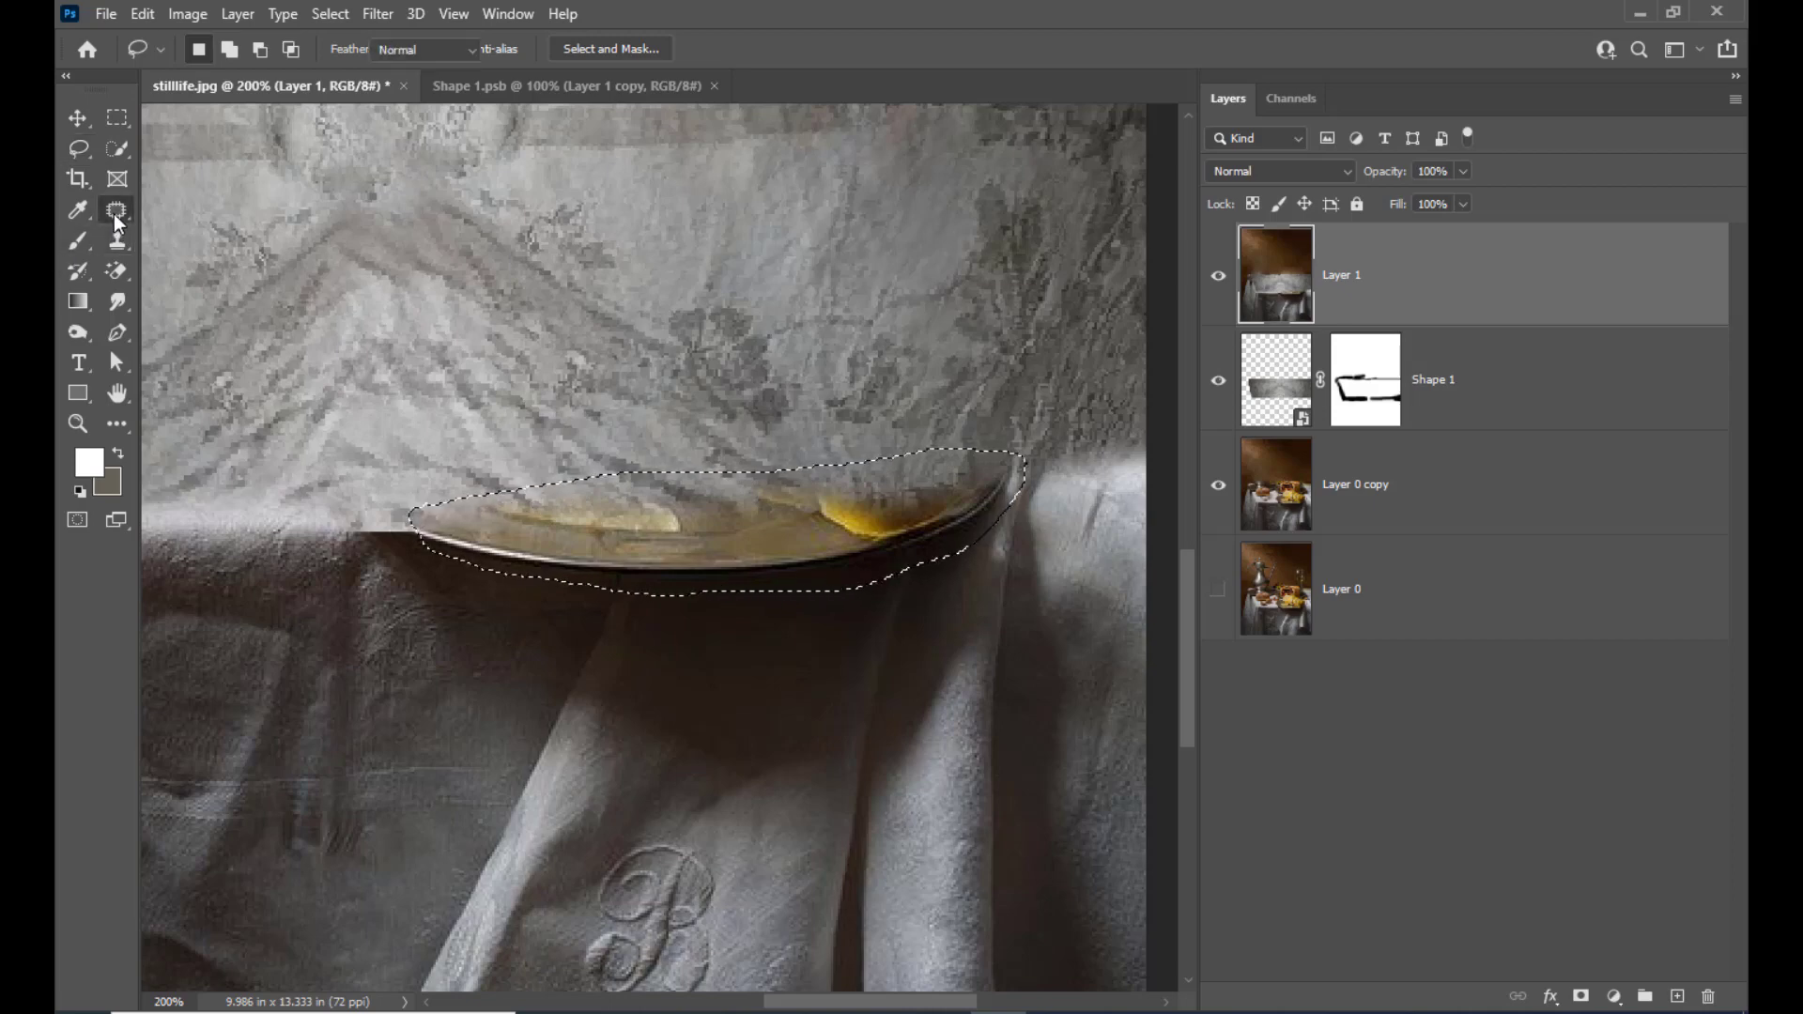
right_click(114, 214)
left_click(181, 255)
mouse_move(737, 484)
left_mouse_down()
mouse_move(725, 436)
mouse_move(729, 458)
left_mouse_up()
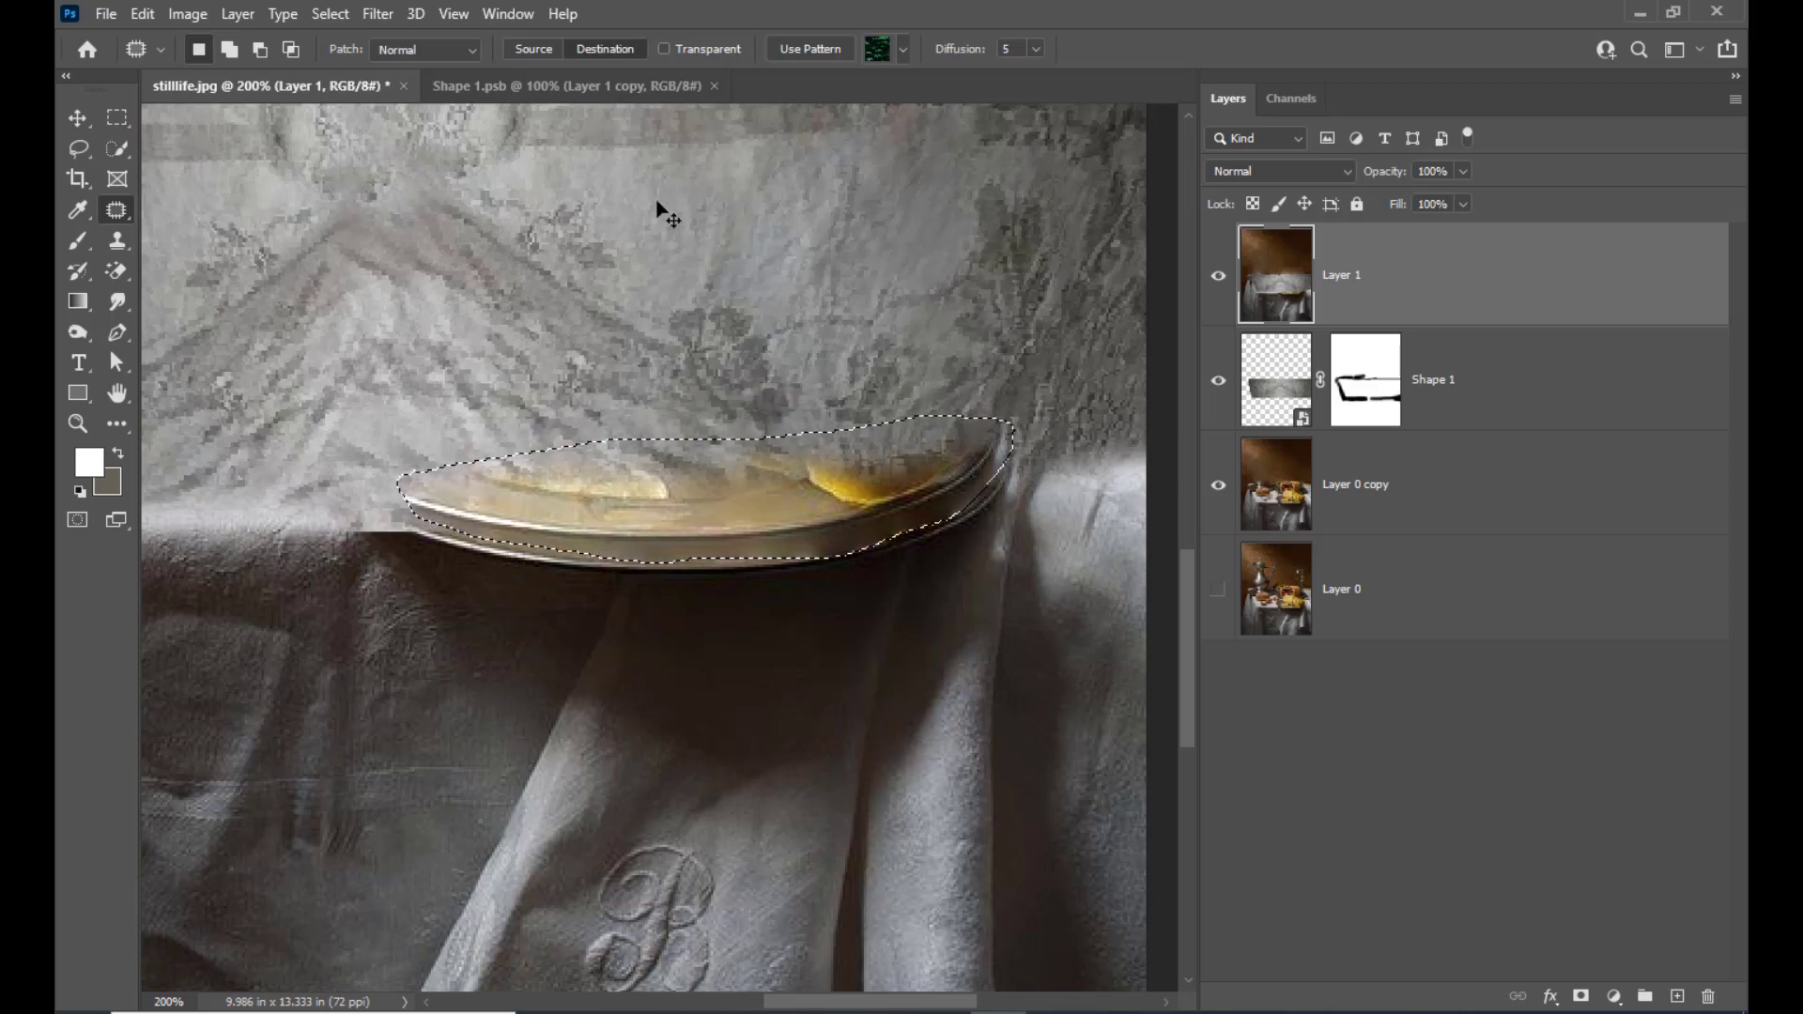
key("ctrl+z")
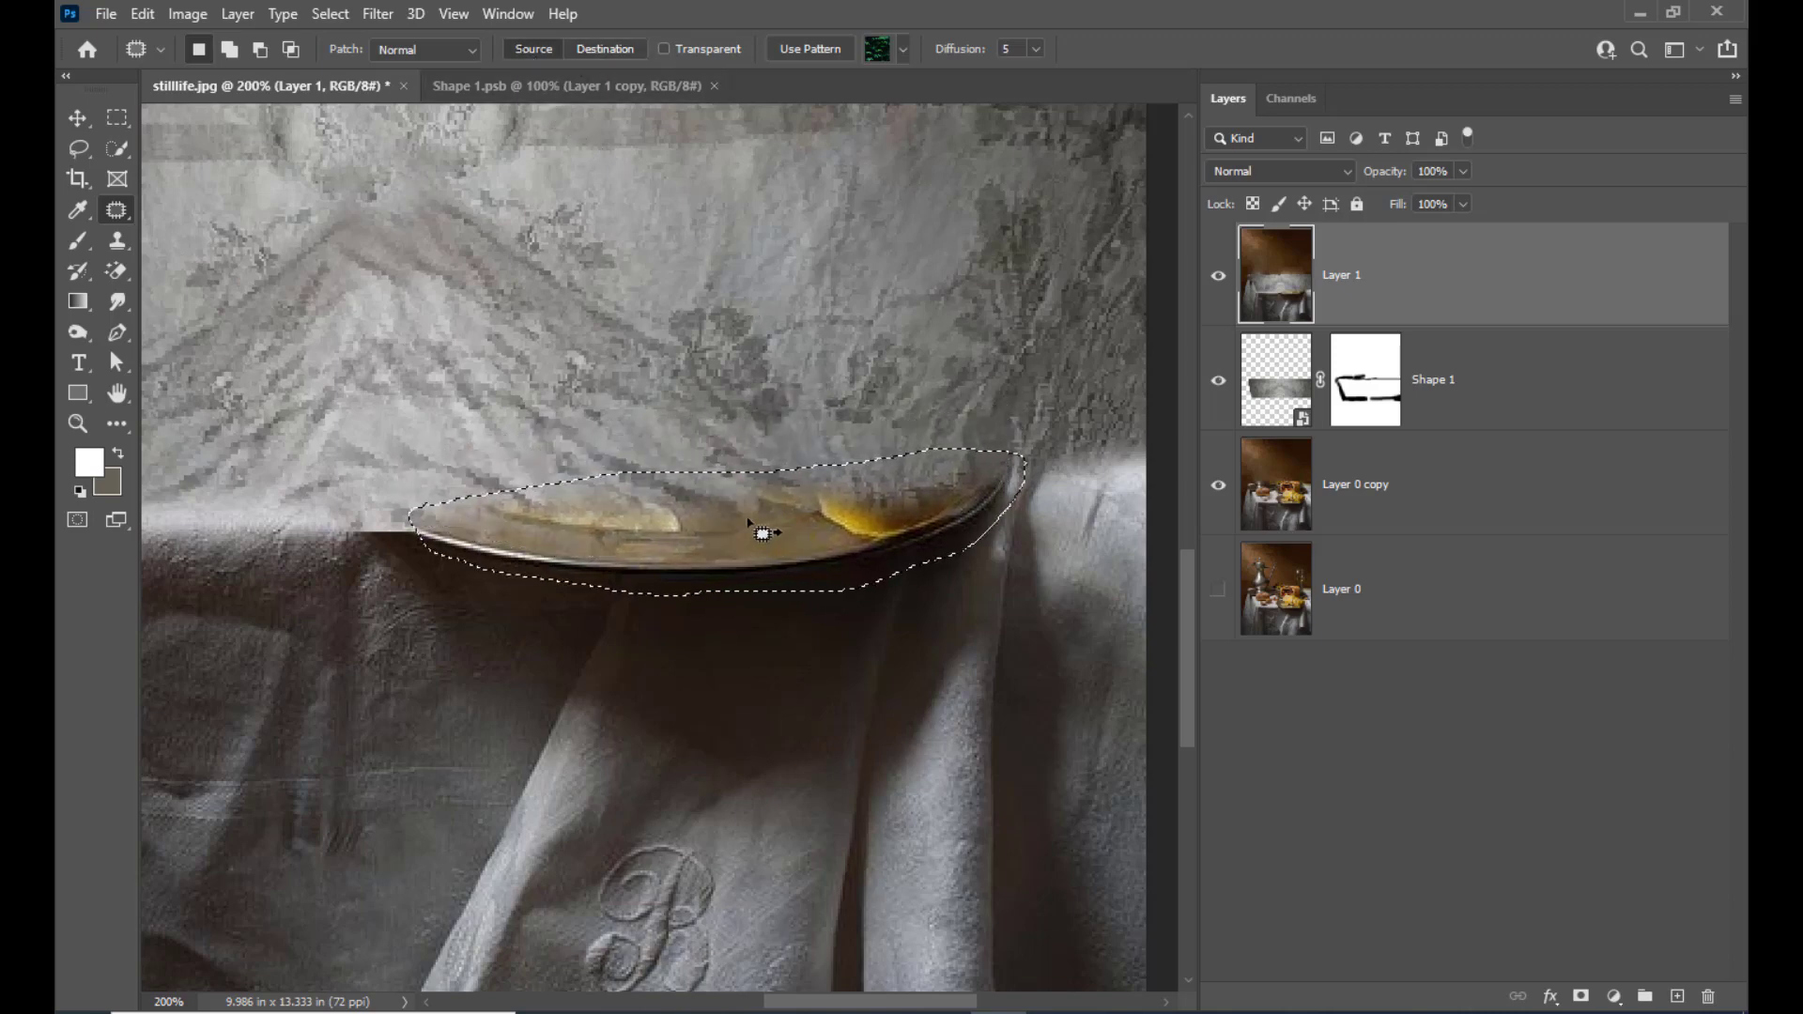
Patch the selected plate with tablecloth fabric from just above it using Source mode, and restore the selection after clearing it
left_click_drag(762, 533, 711, 388)
key("ctrl+d")
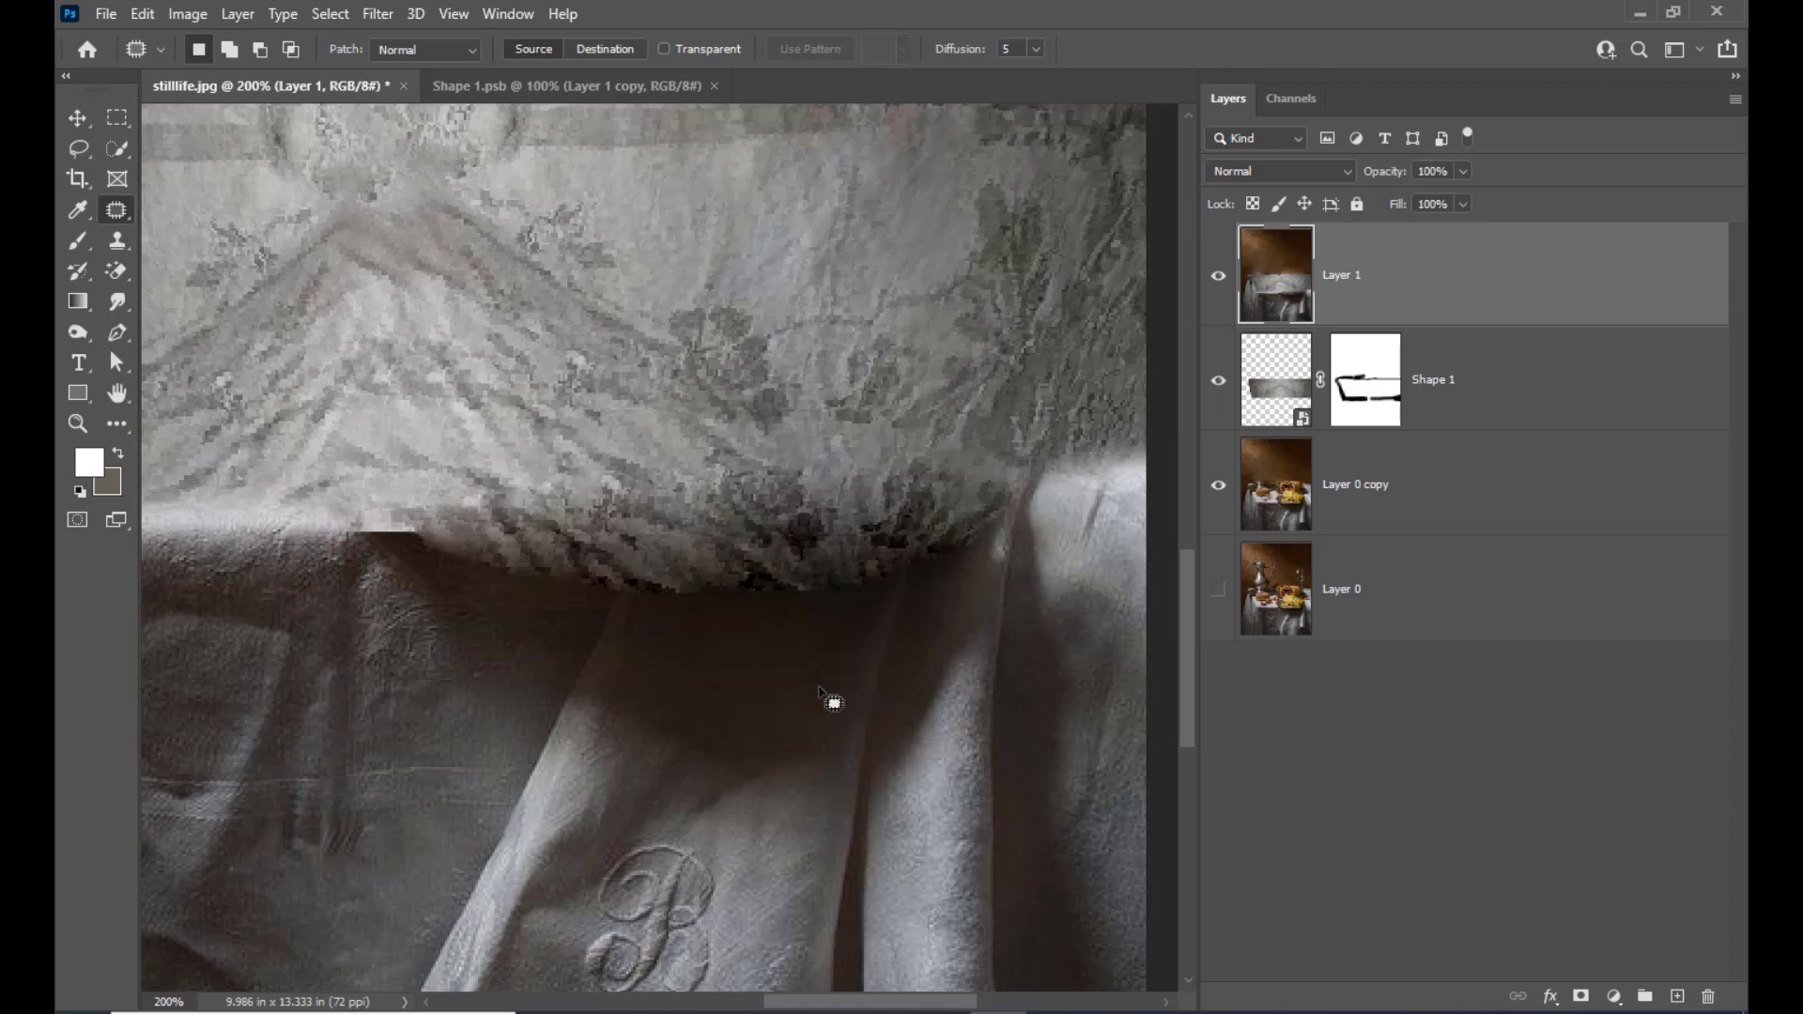
key("ctrl+z")
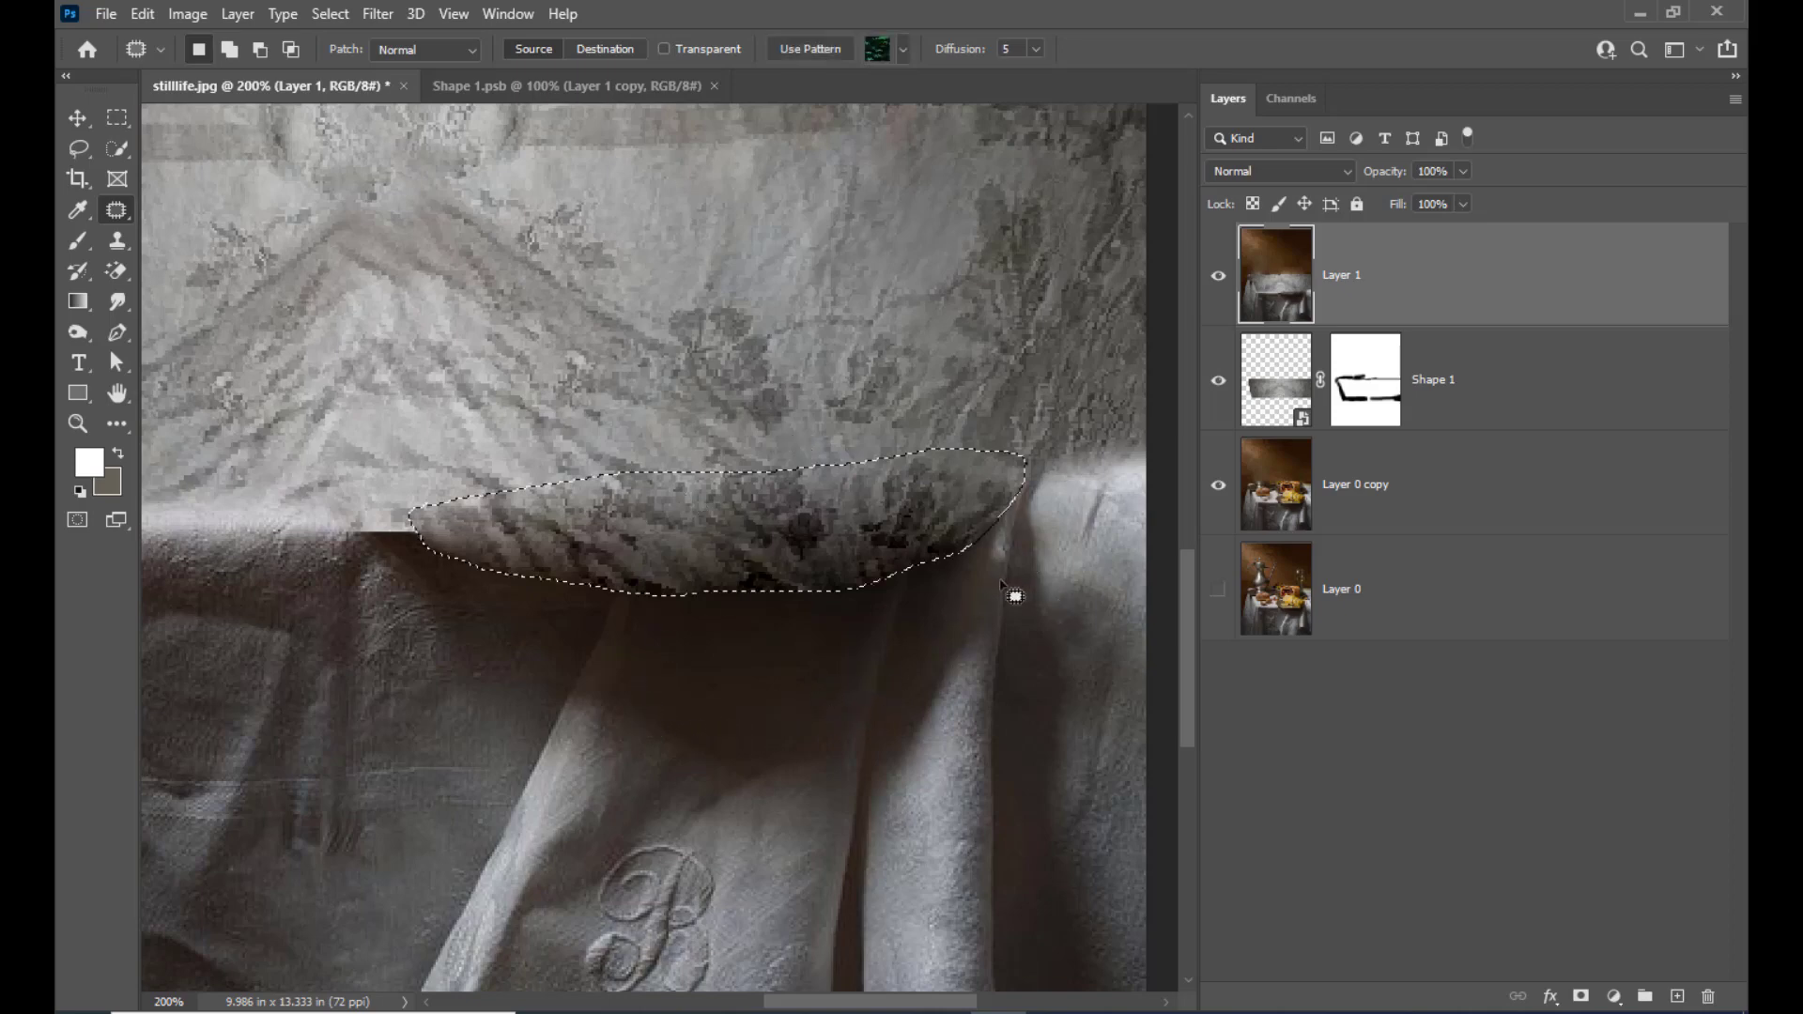
Undo the last plate patch, and patch the plate's middle section with napkin fabric from just below it
key("ctrl+z")
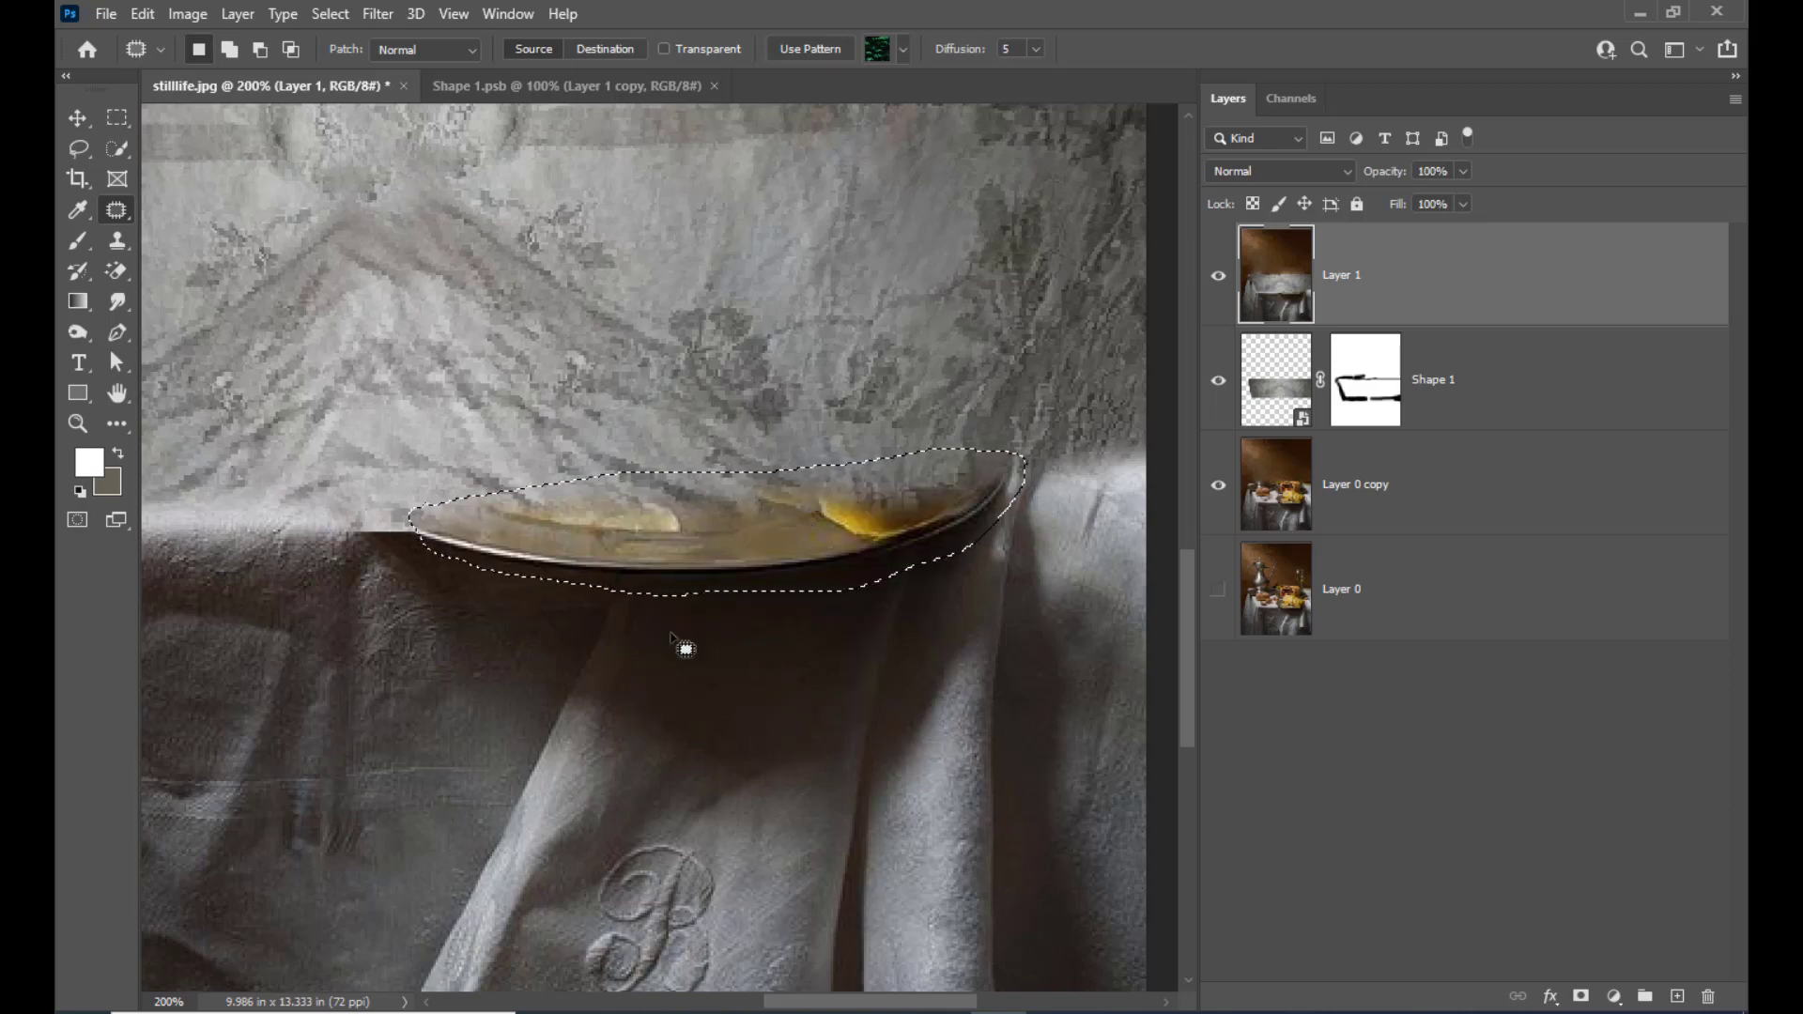
key("ctrl+d")
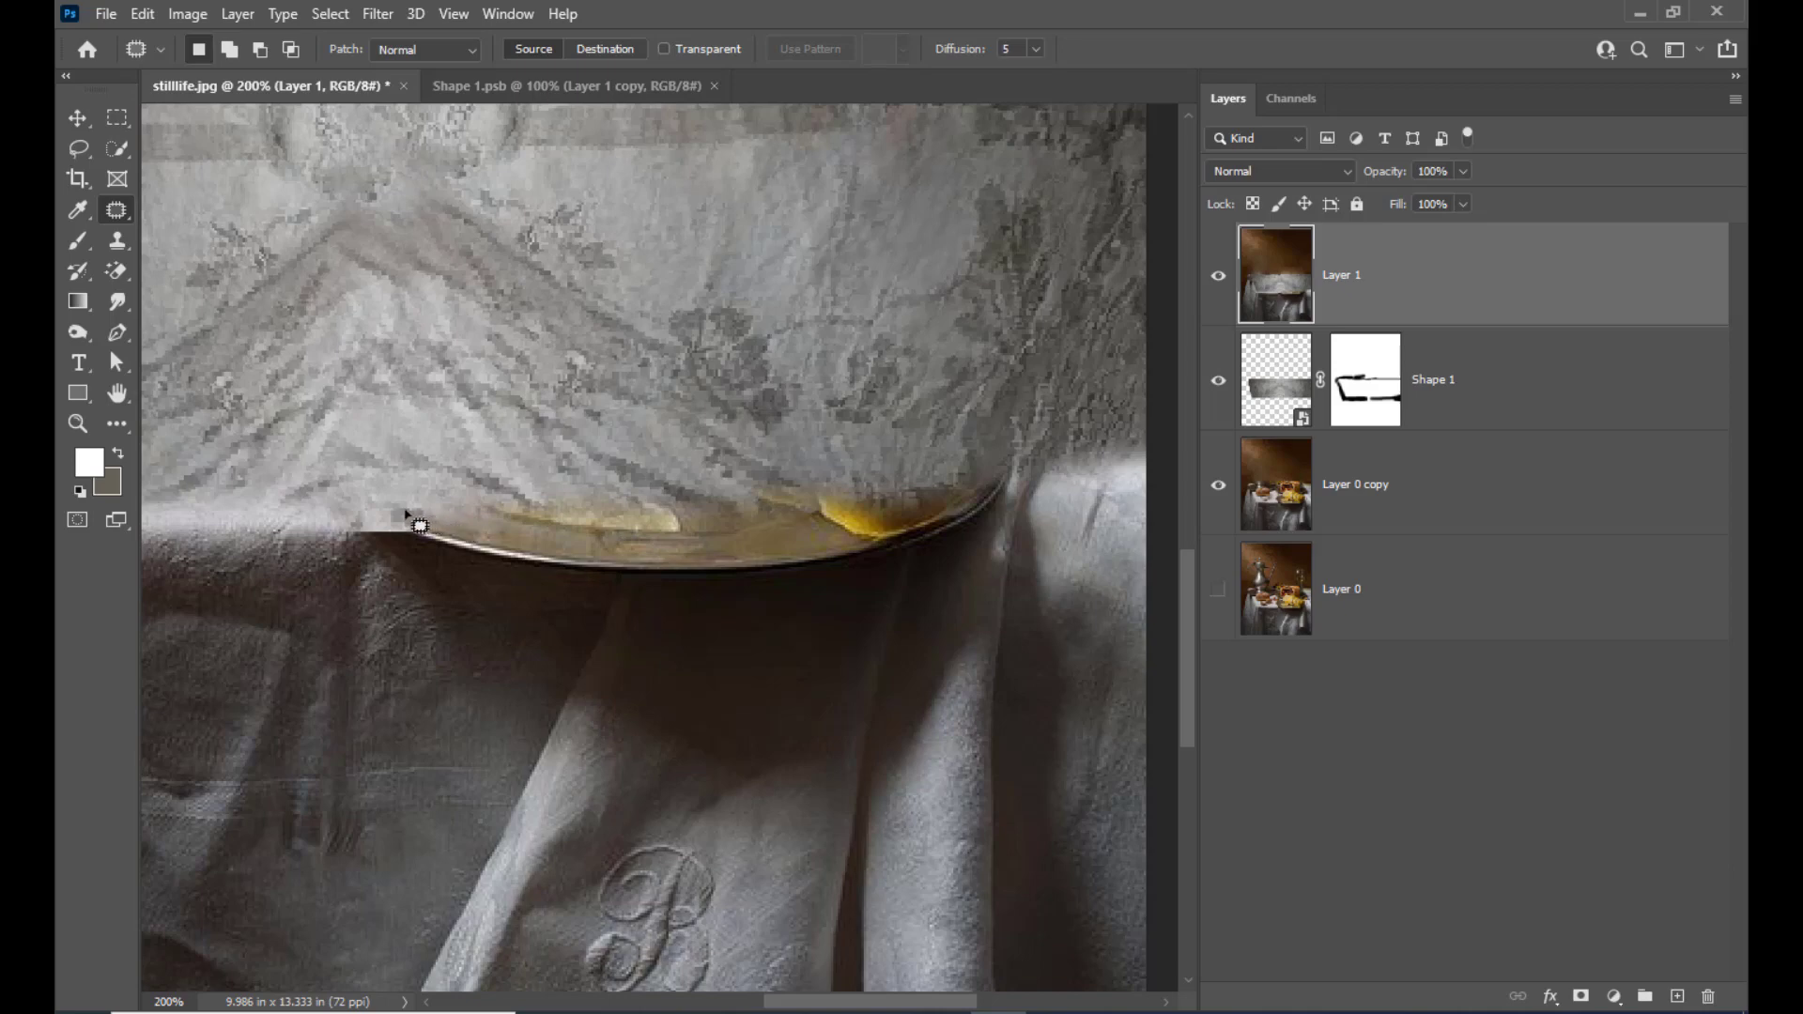
mouse_move(643, 519)
left_mouse_down()
mouse_move(615, 608)
mouse_move(630, 625)
mouse_move(751, 629)
mouse_move(903, 589)
mouse_move(925, 507)
mouse_move(897, 485)
mouse_move(643, 515)
left_mouse_up()
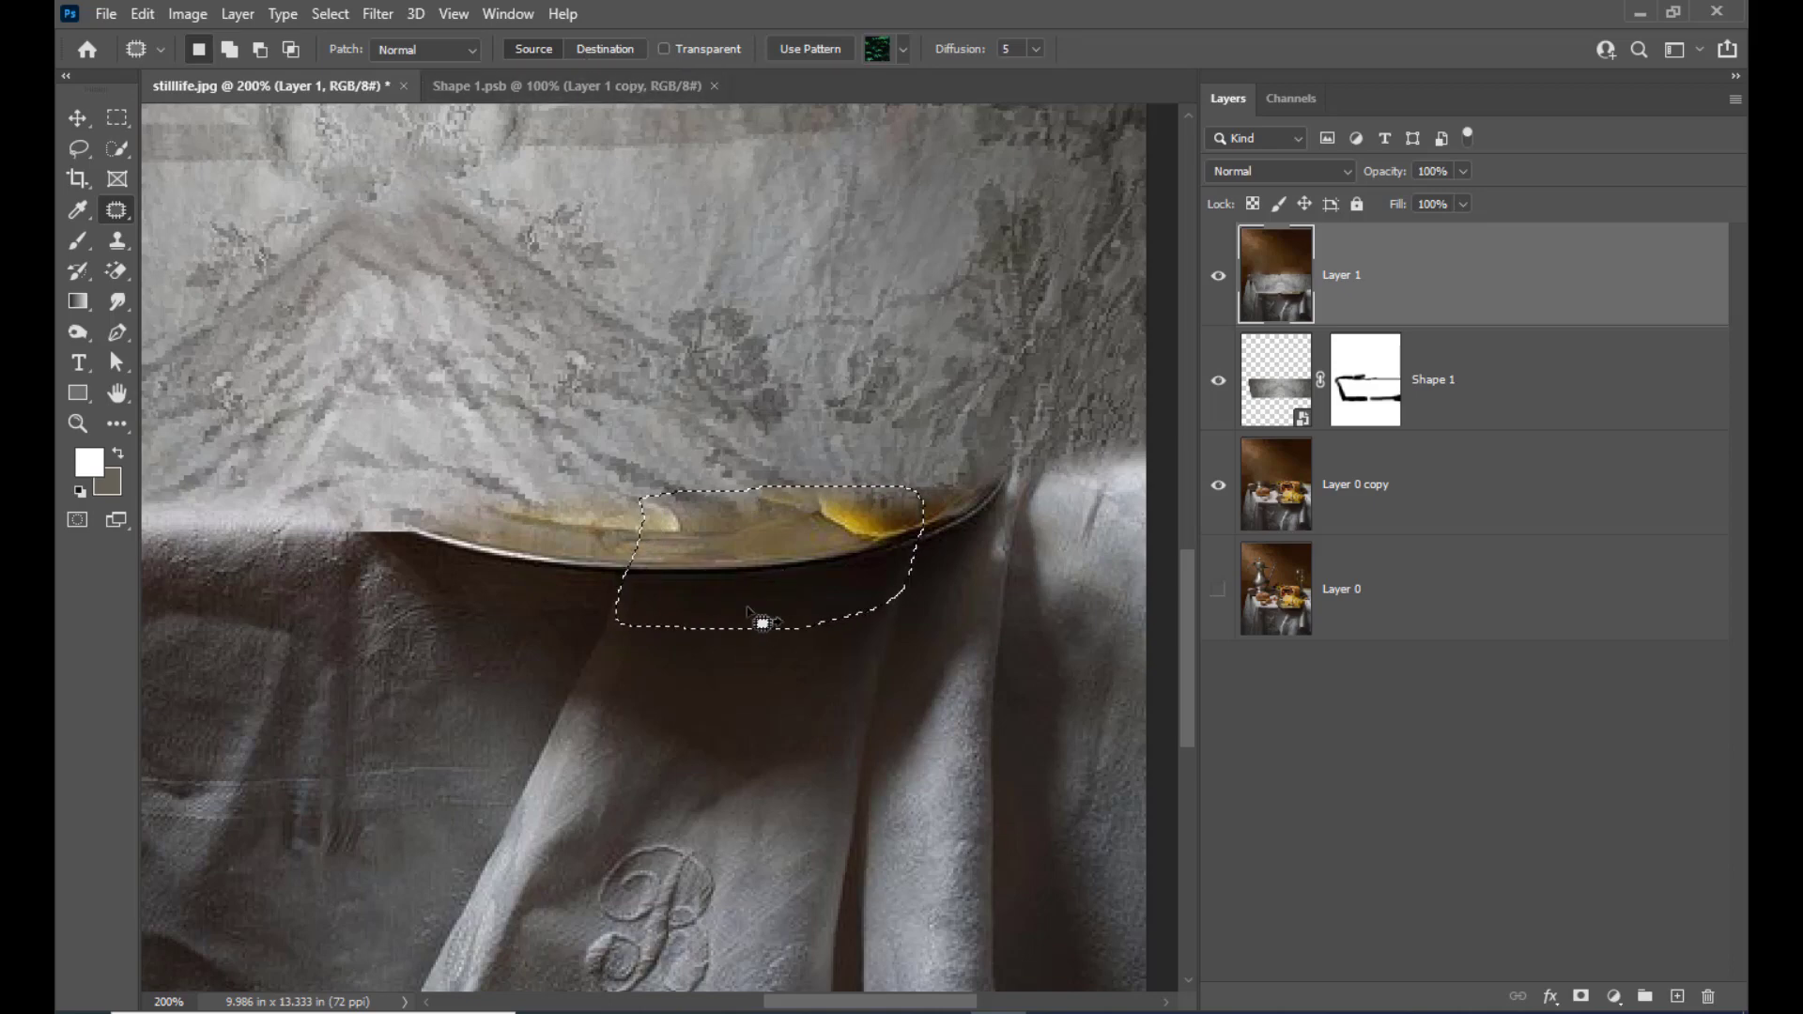
left_click_drag(765, 587, 742, 705)
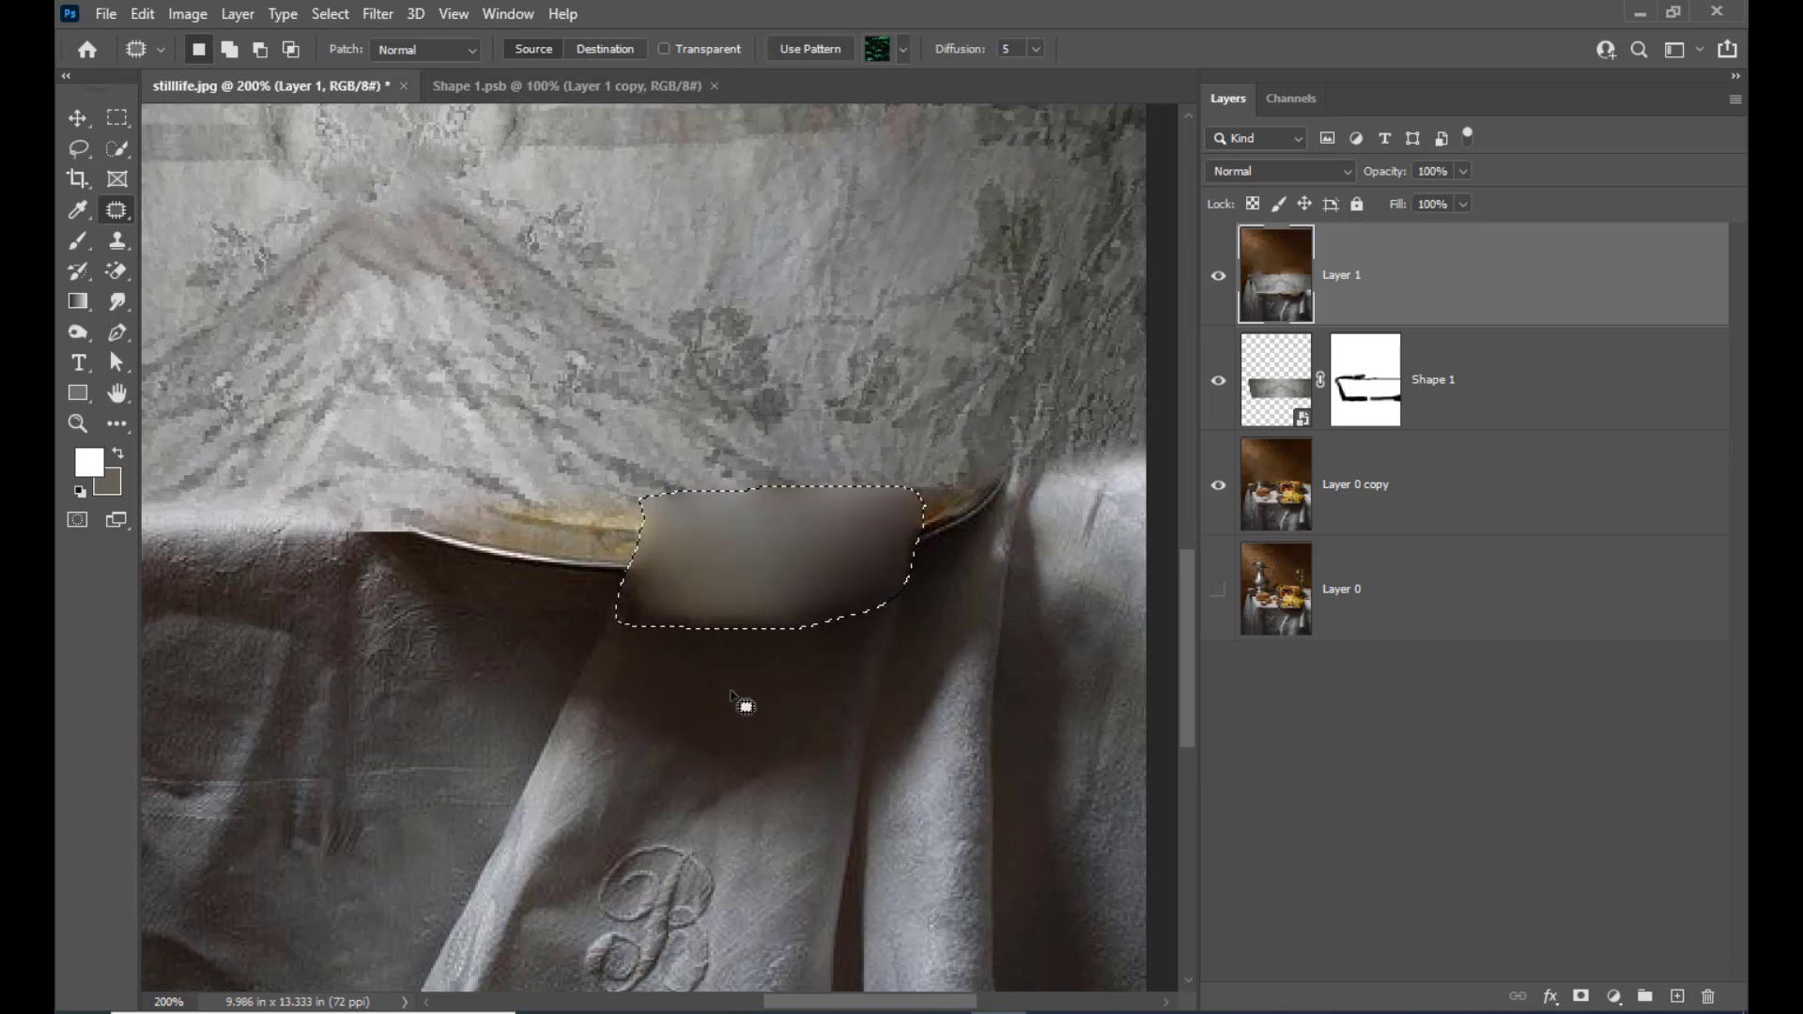
key("ctrl+d")
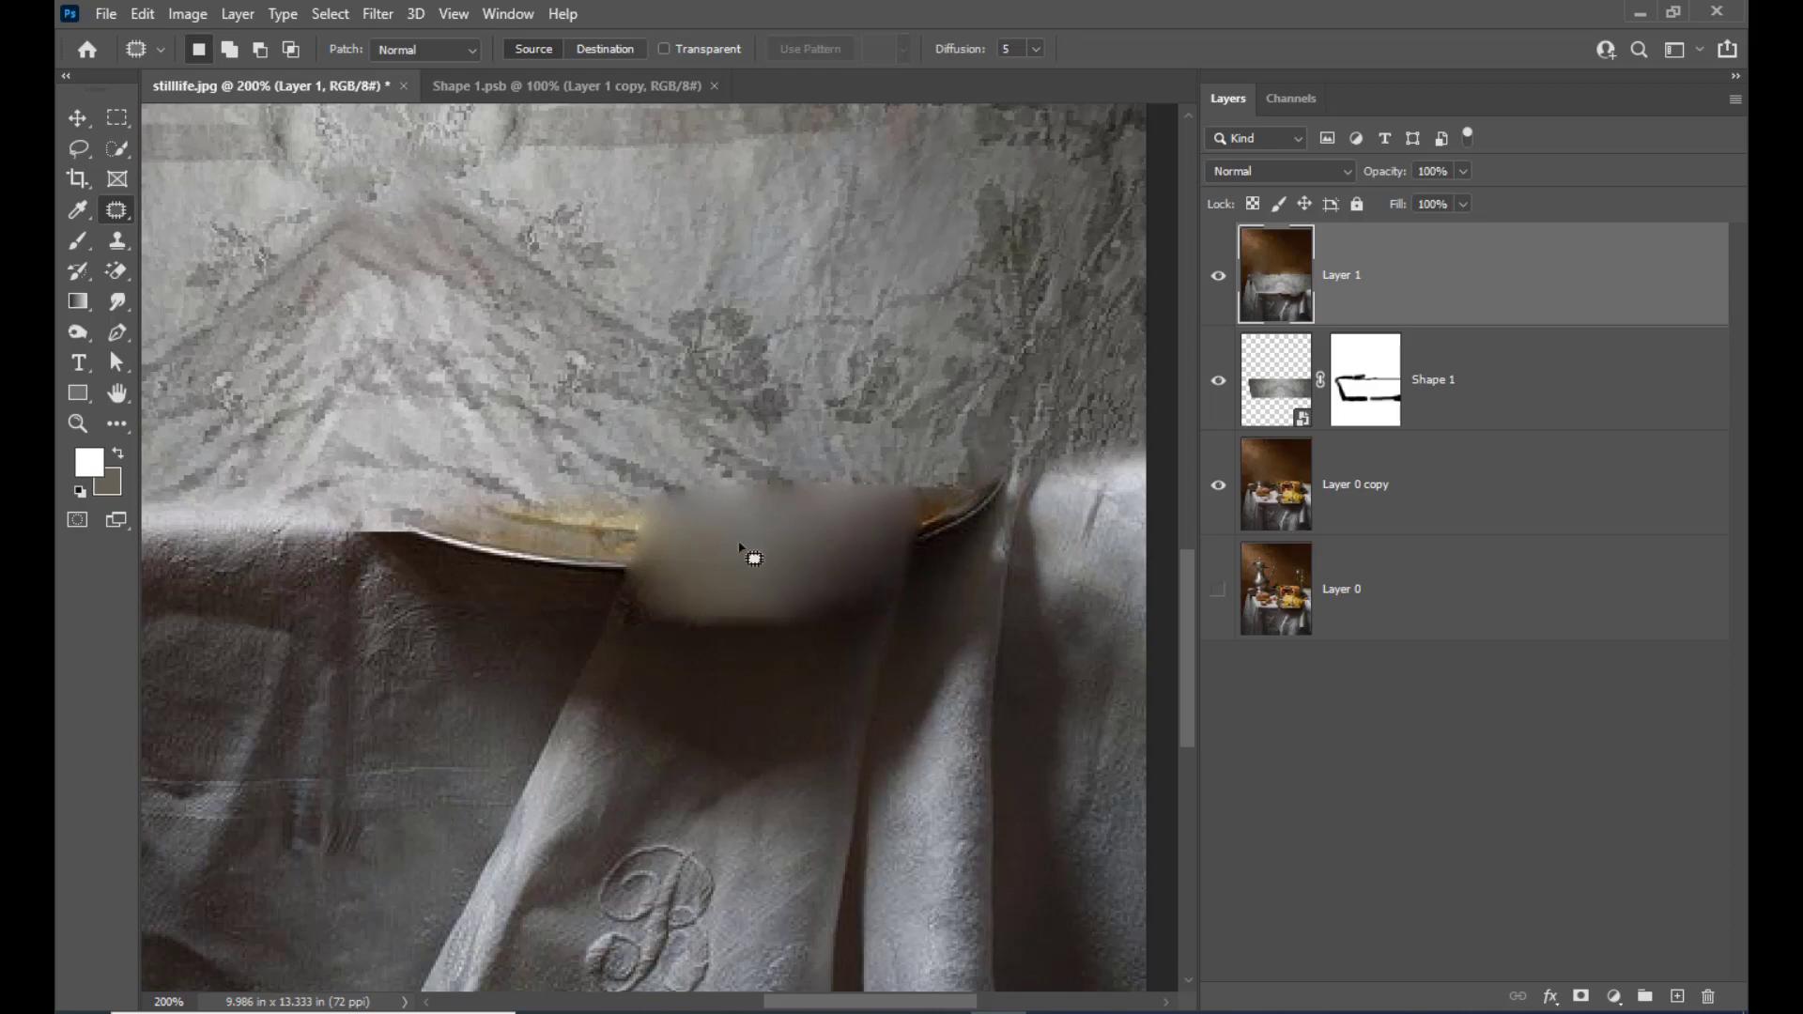
Patch the plate's remaining right end with cloth from above it and its left end with dark fabric from below it
mouse_move(916, 496)
left_mouse_down()
mouse_move(1012, 479)
mouse_move(964, 548)
mouse_move(914, 566)
mouse_move(916, 438)
left_mouse_up()
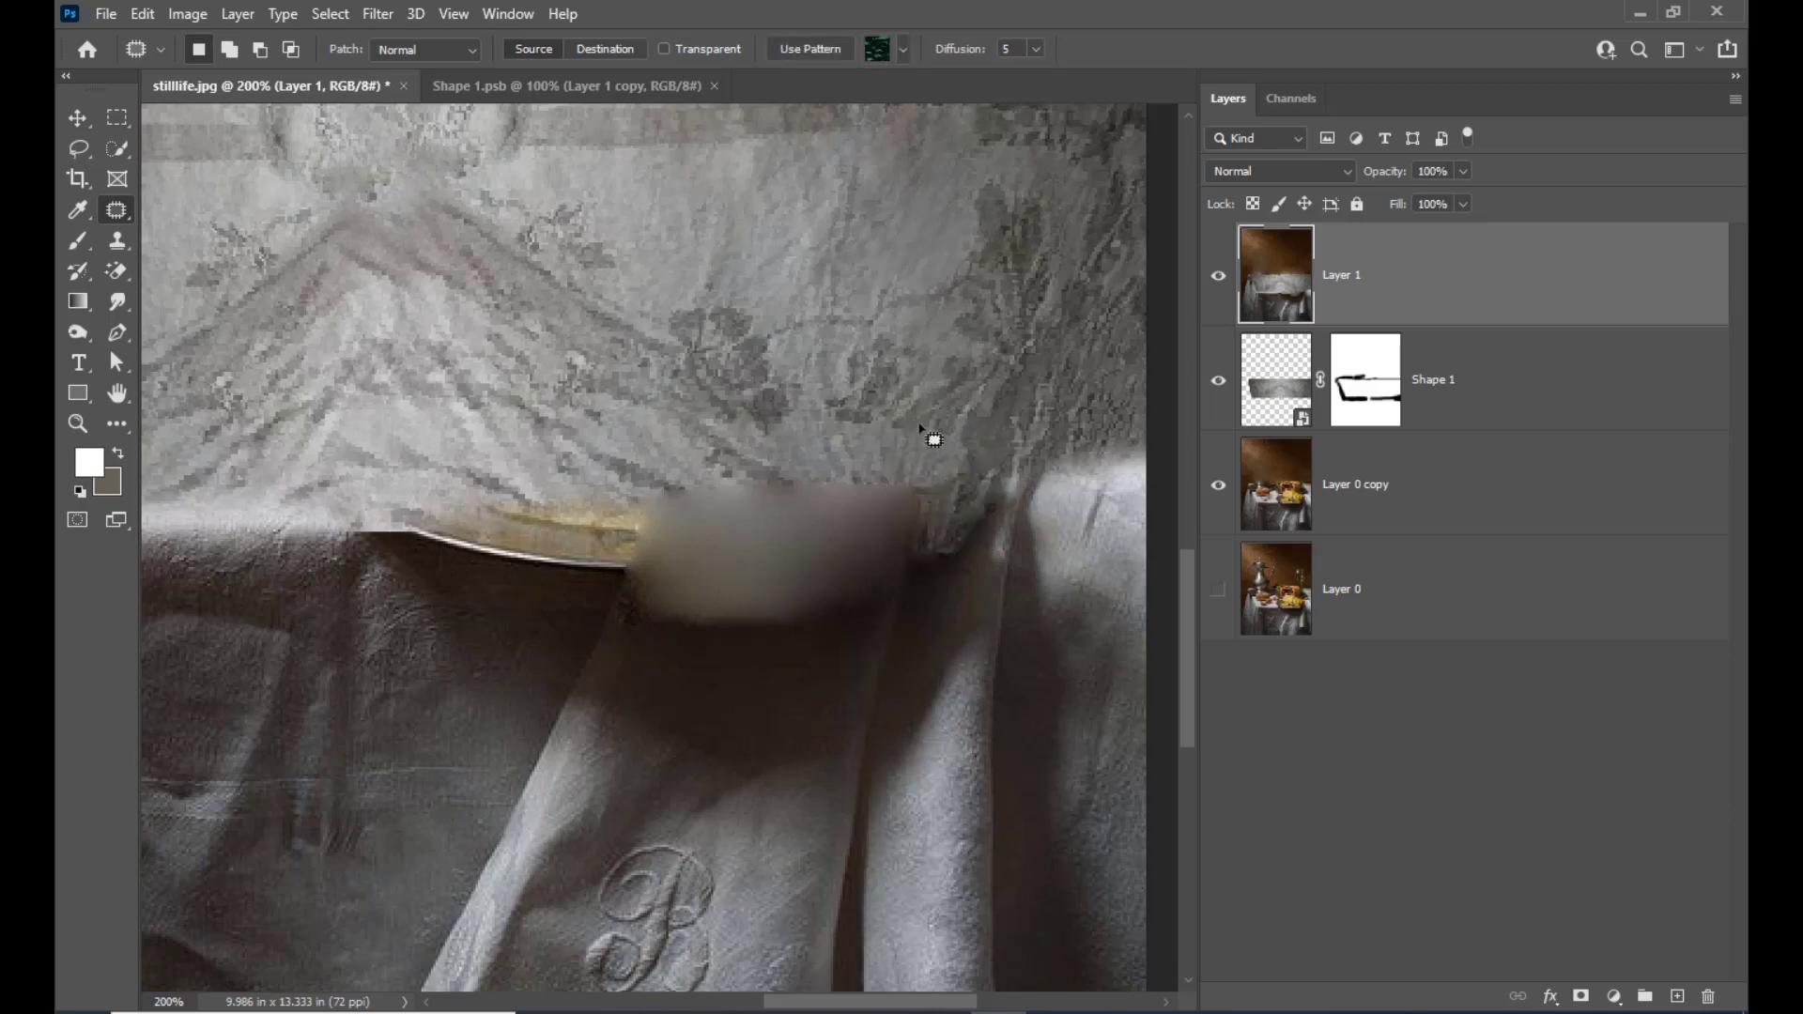
key("ctrl+d")
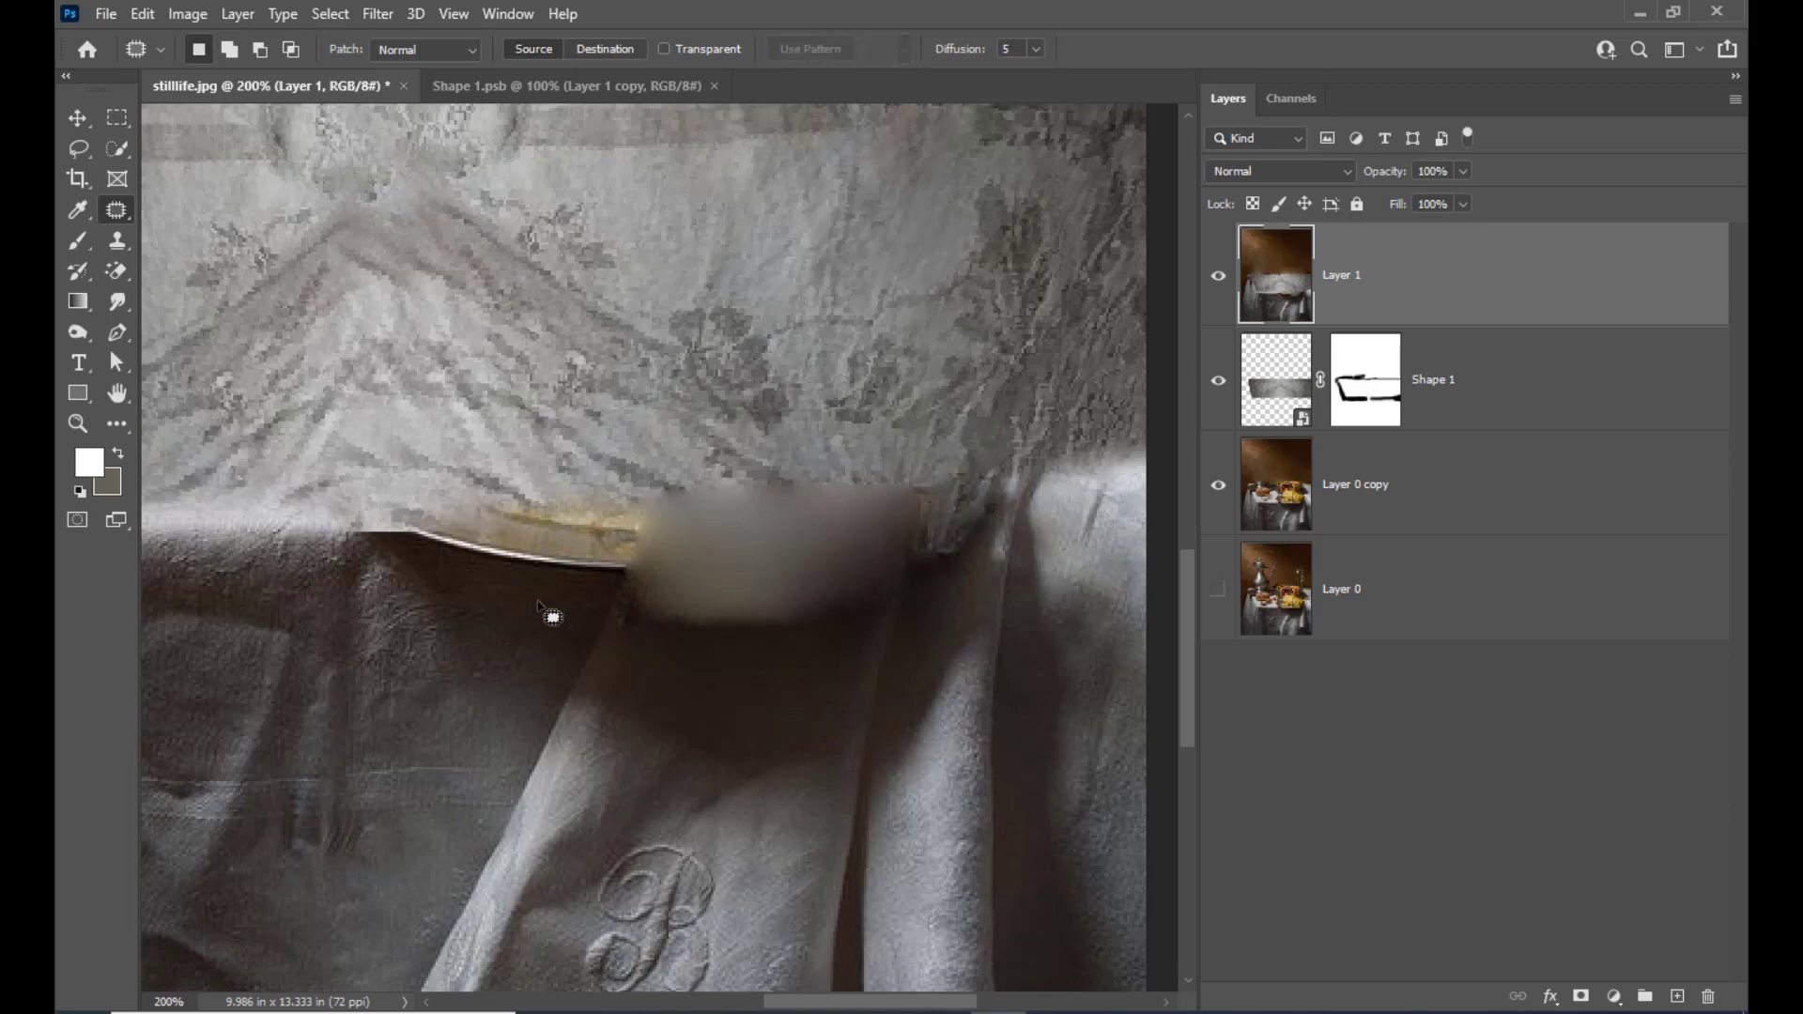
mouse_move(381, 540)
left_mouse_down()
mouse_move(390, 509)
mouse_move(582, 498)
mouse_move(655, 531)
mouse_move(568, 596)
mouse_move(399, 550)
left_mouse_up()
left_click_drag(561, 575, 515, 668)
key("ctrl+d")
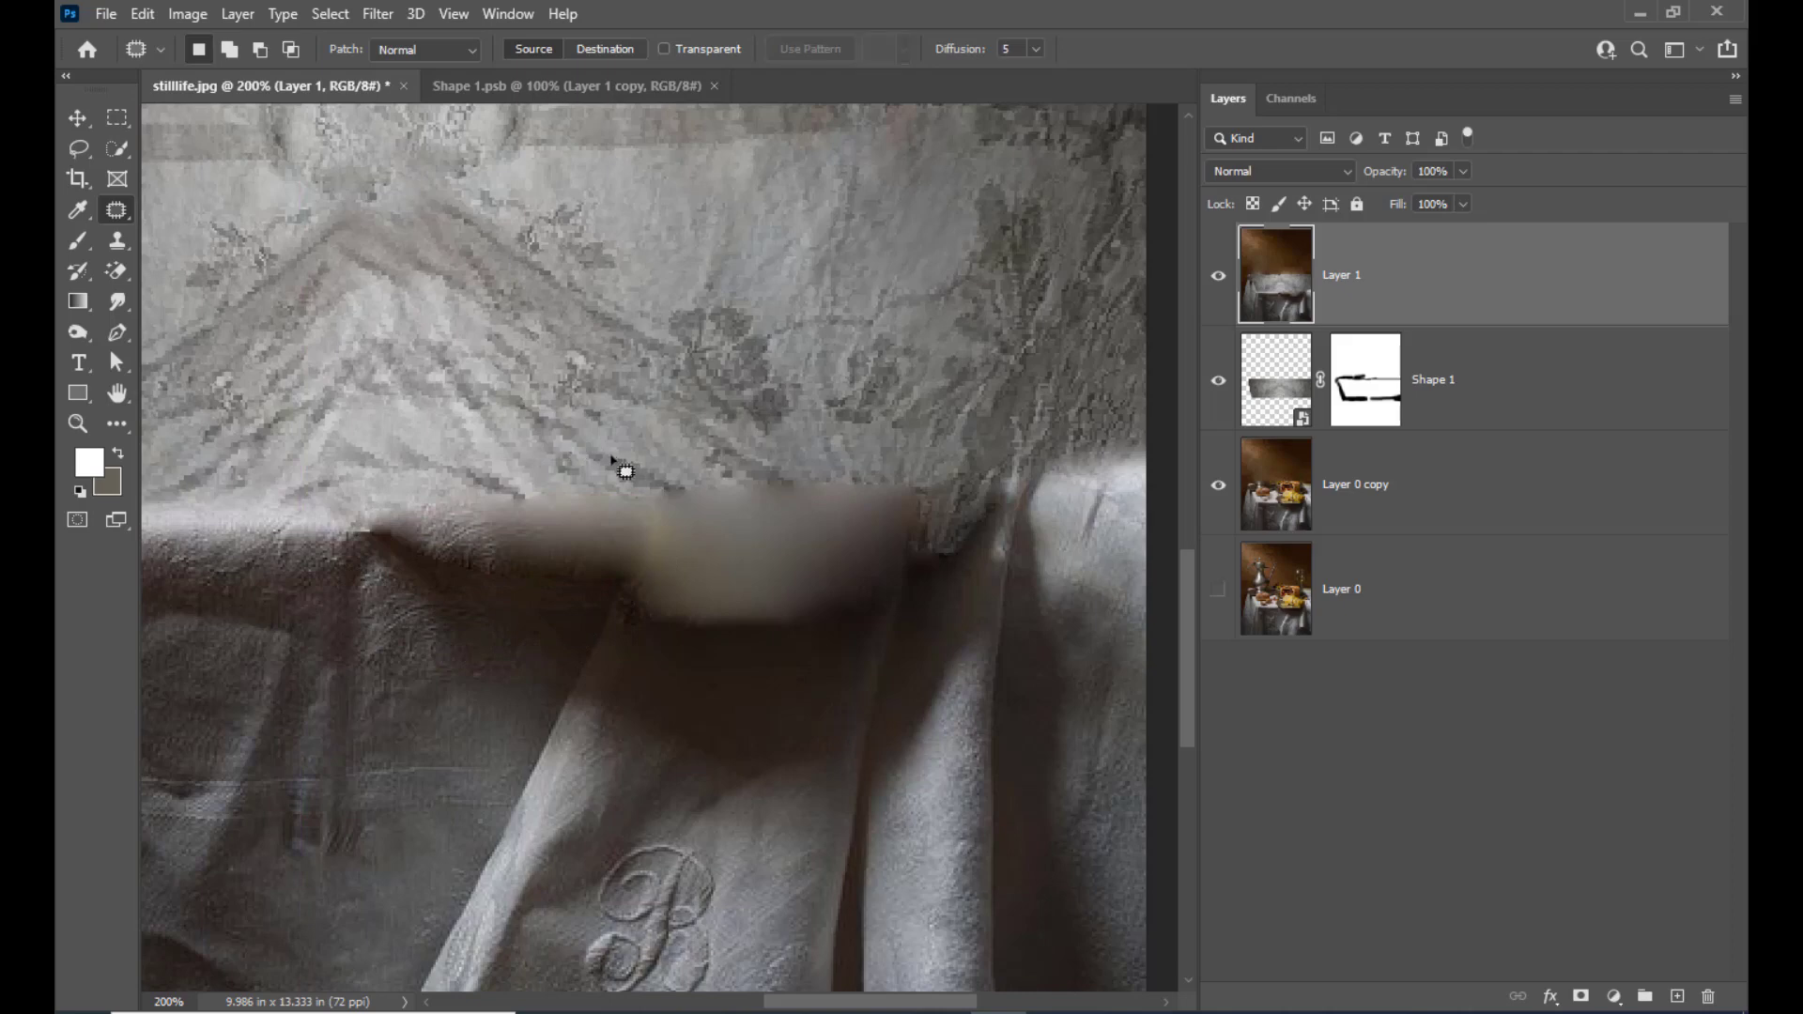
Patch the upper edge of the blurred area with patterned tablecloth from its upper left, touch up the nearby fabric, and deselect
mouse_move(638, 464)
left_mouse_down()
mouse_move(910, 464)
mouse_move(942, 488)
mouse_move(866, 524)
mouse_move(657, 512)
left_mouse_up()
mouse_move(808, 492)
left_mouse_down()
mouse_move(591, 431)
mouse_move(584, 411)
left_mouse_up()
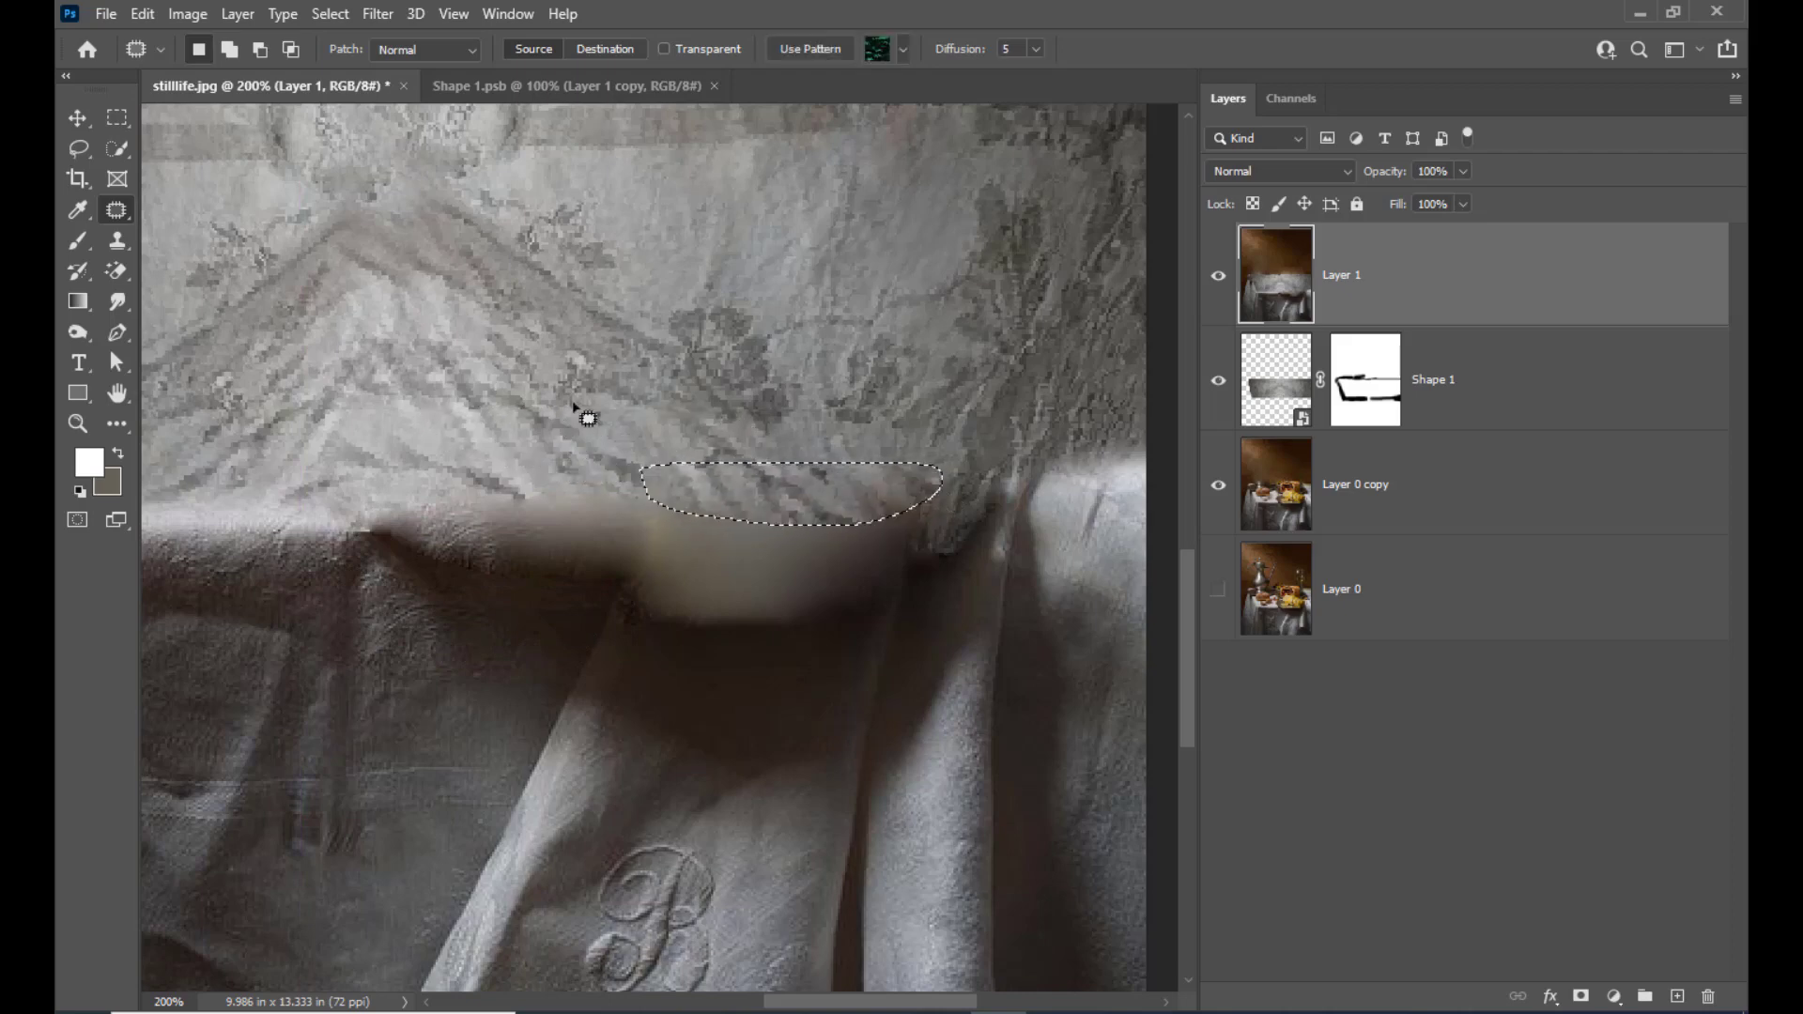
key("ctrl+d")
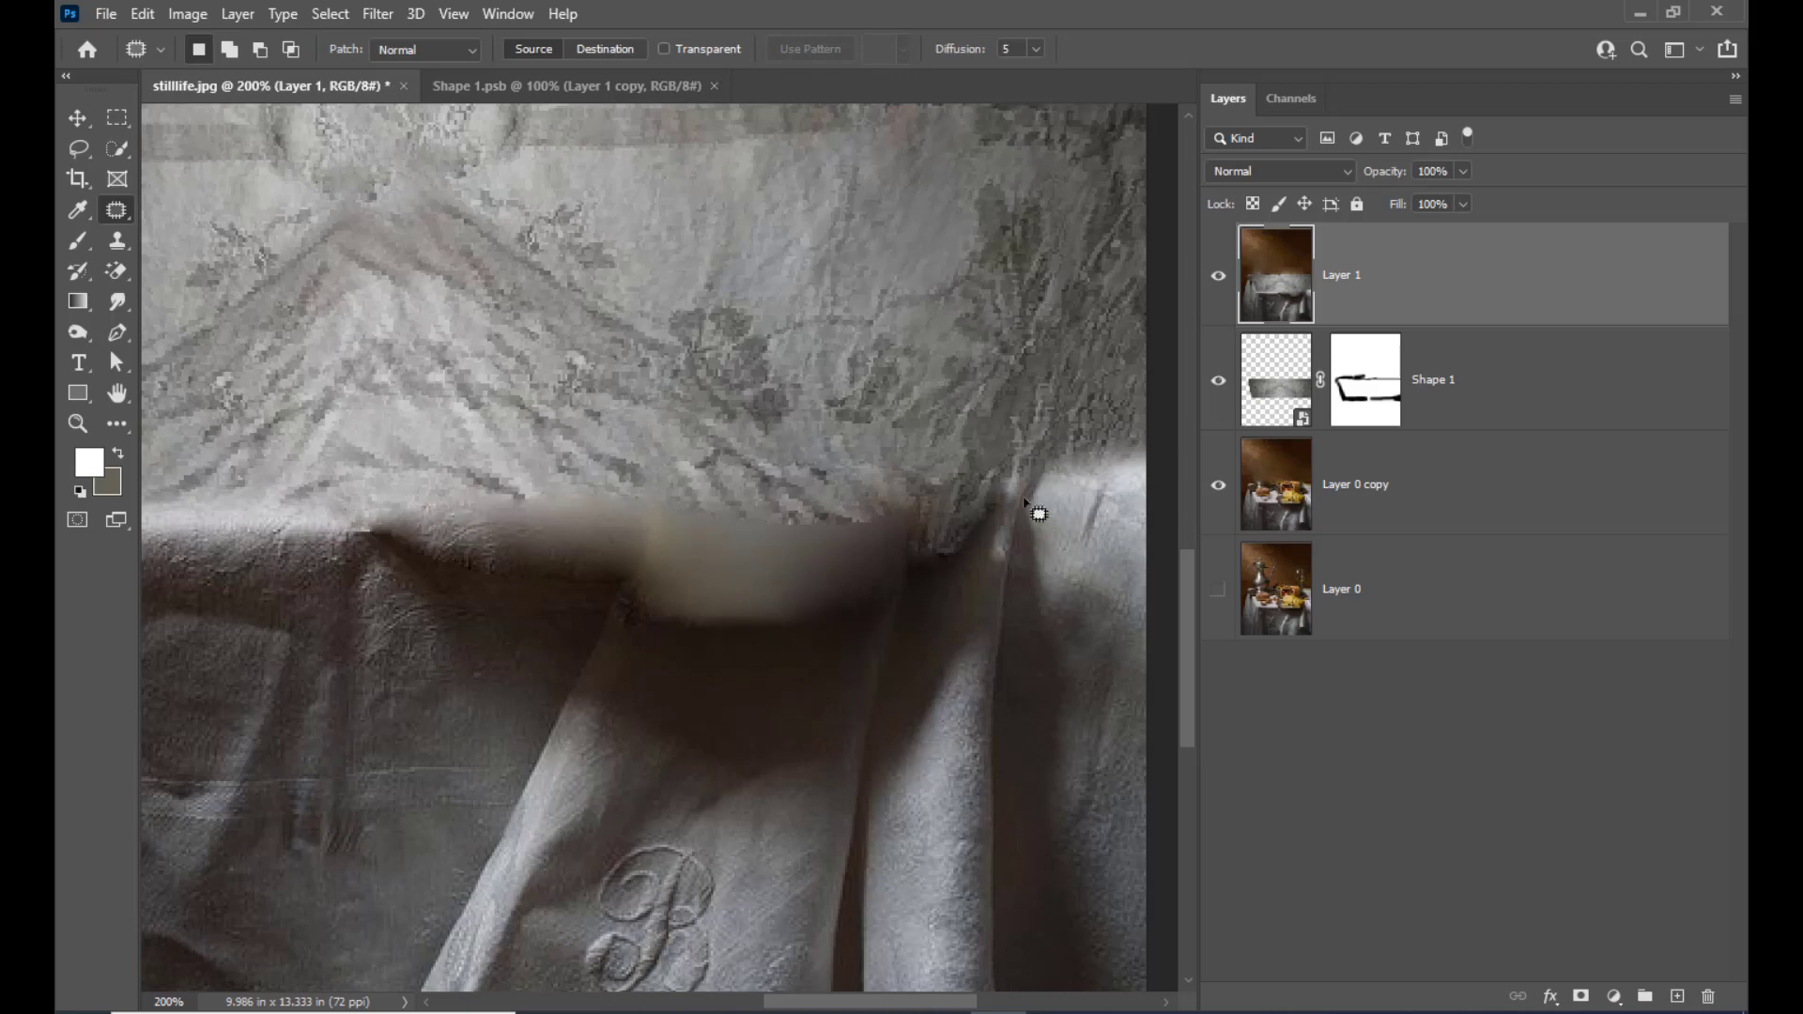
mouse_move(678, 443)
left_mouse_down()
mouse_move(833, 448)
mouse_move(790, 483)
mouse_move(665, 479)
mouse_move(592, 427)
left_mouse_up()
key("ctrl+d")
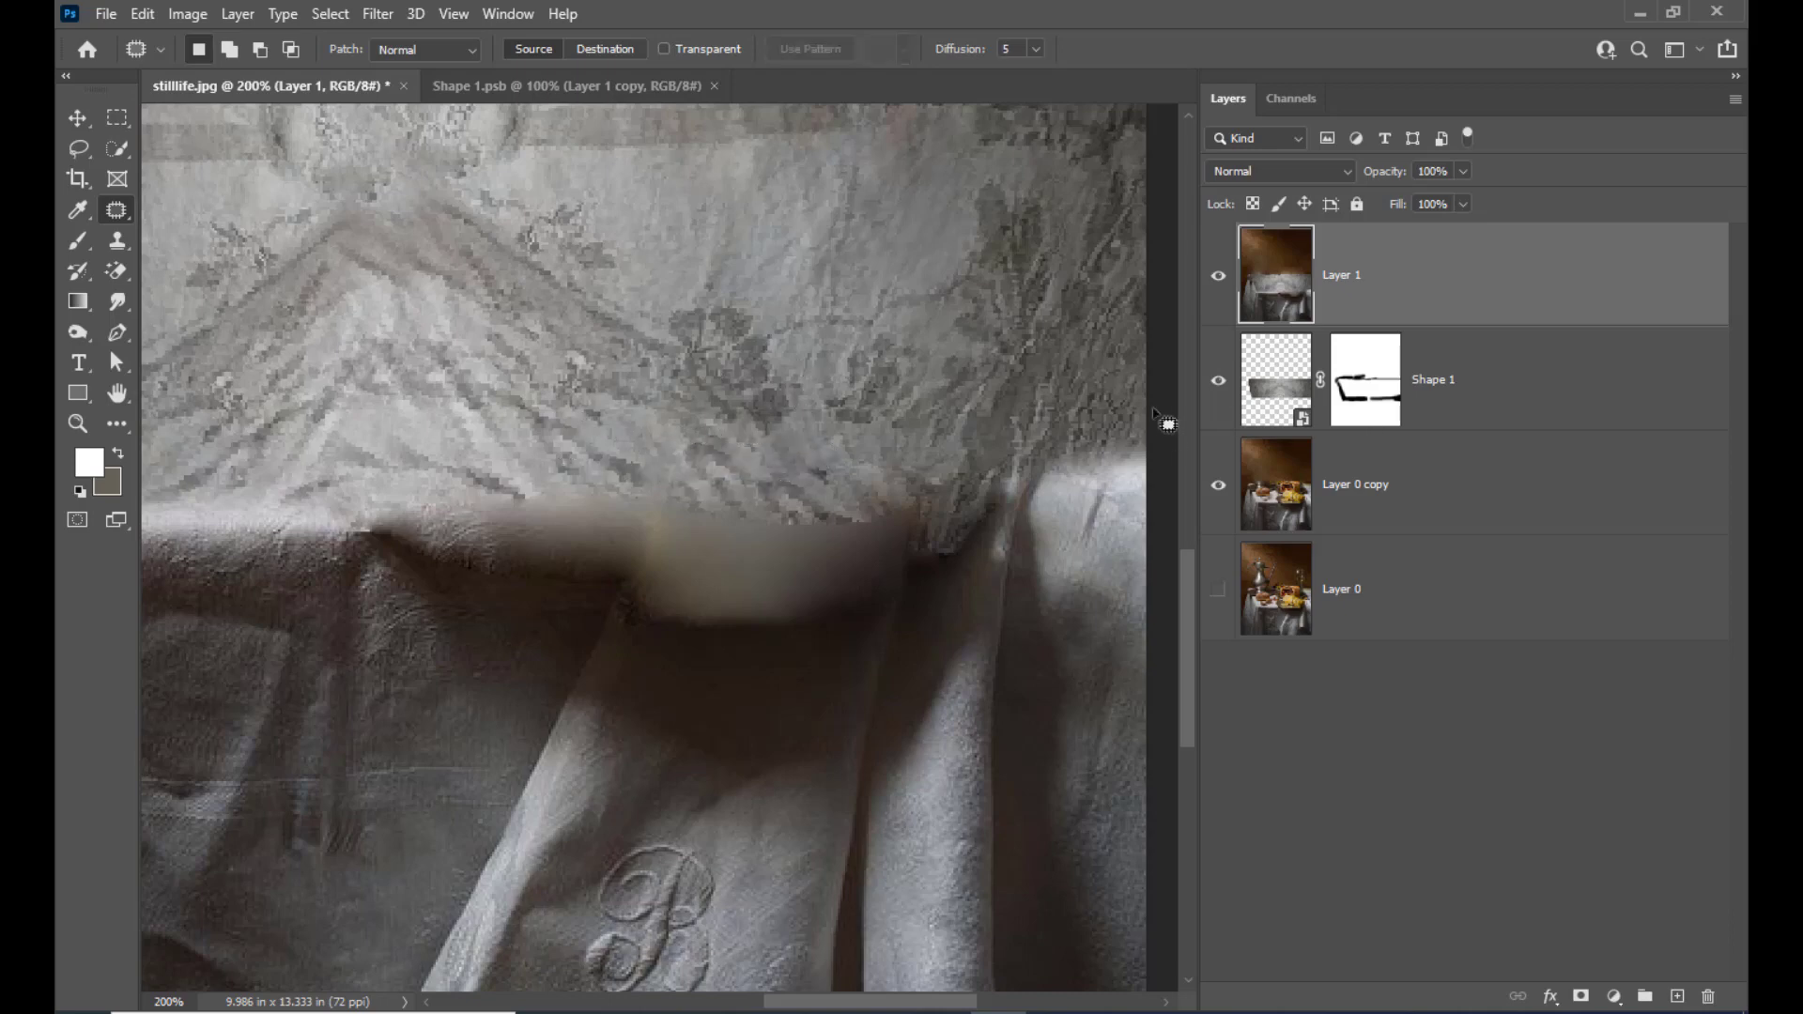
Outline the brown plate remnant inside the tablecloth's back-left corner with the Polygonal Lasso
key("ctrl+minus")
key("ctrl+minus")
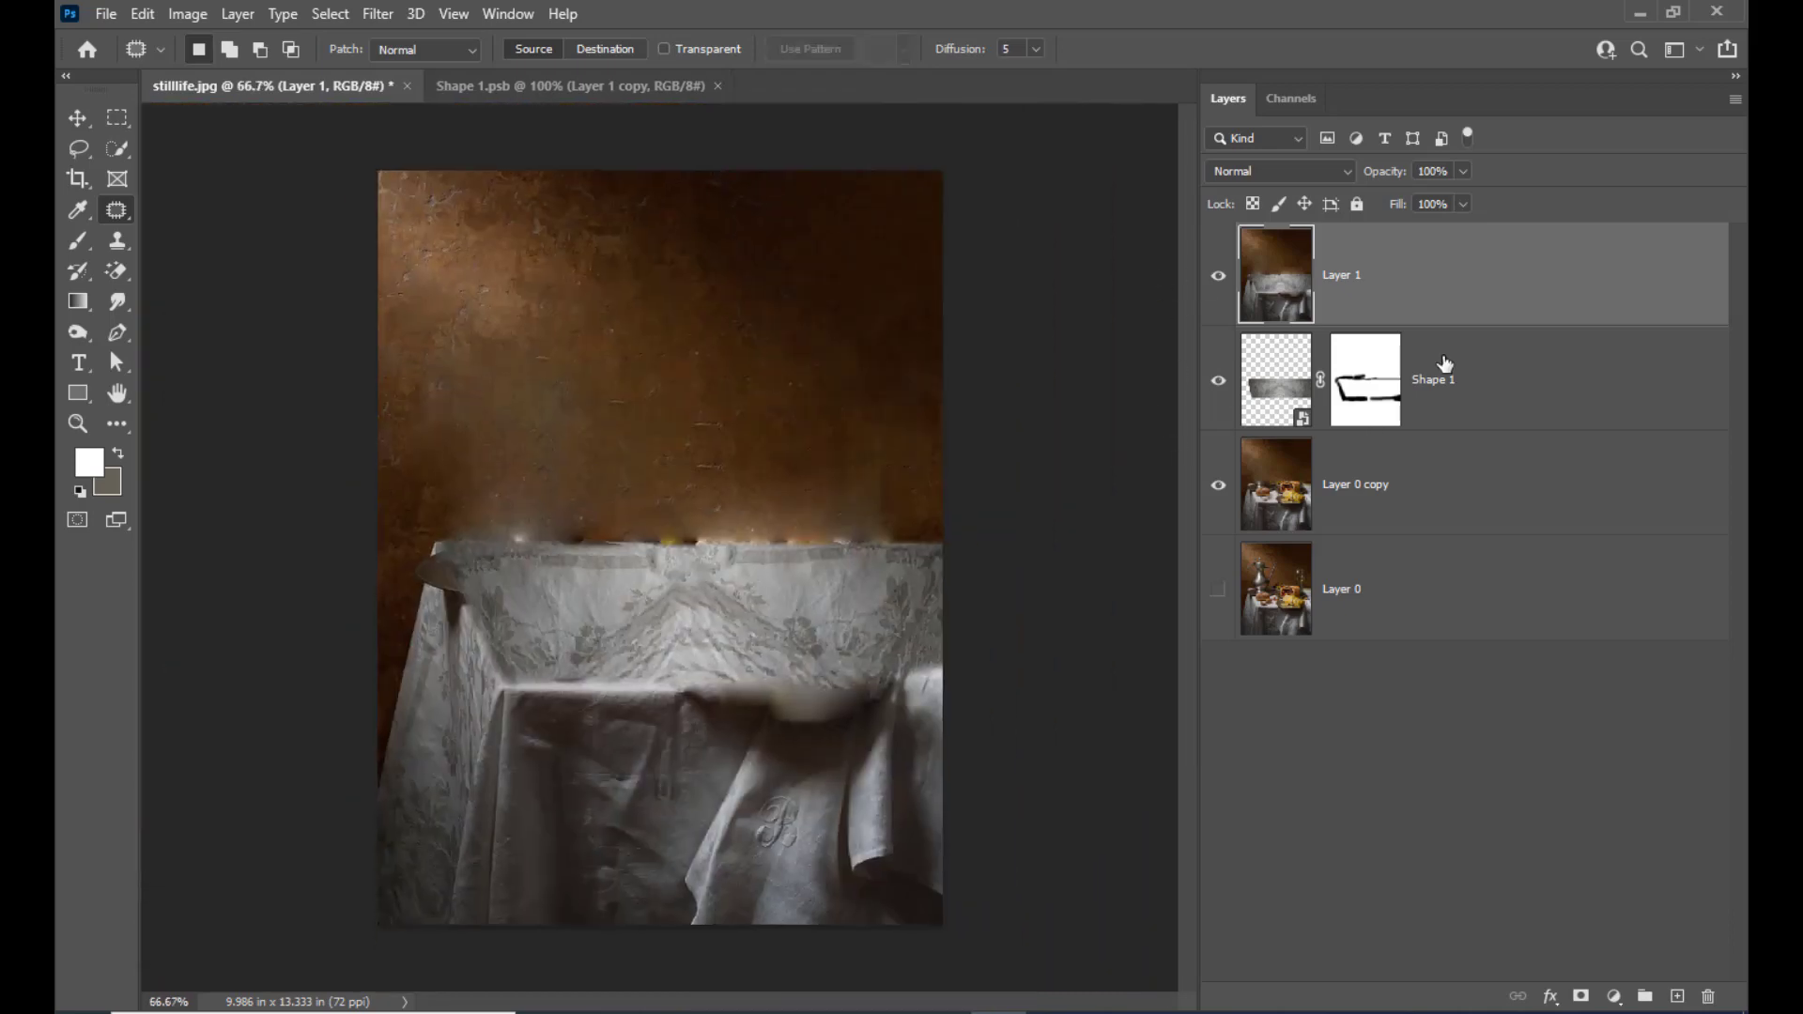
key("ctrl+plus")
scroll(655, 609, "down", 1)
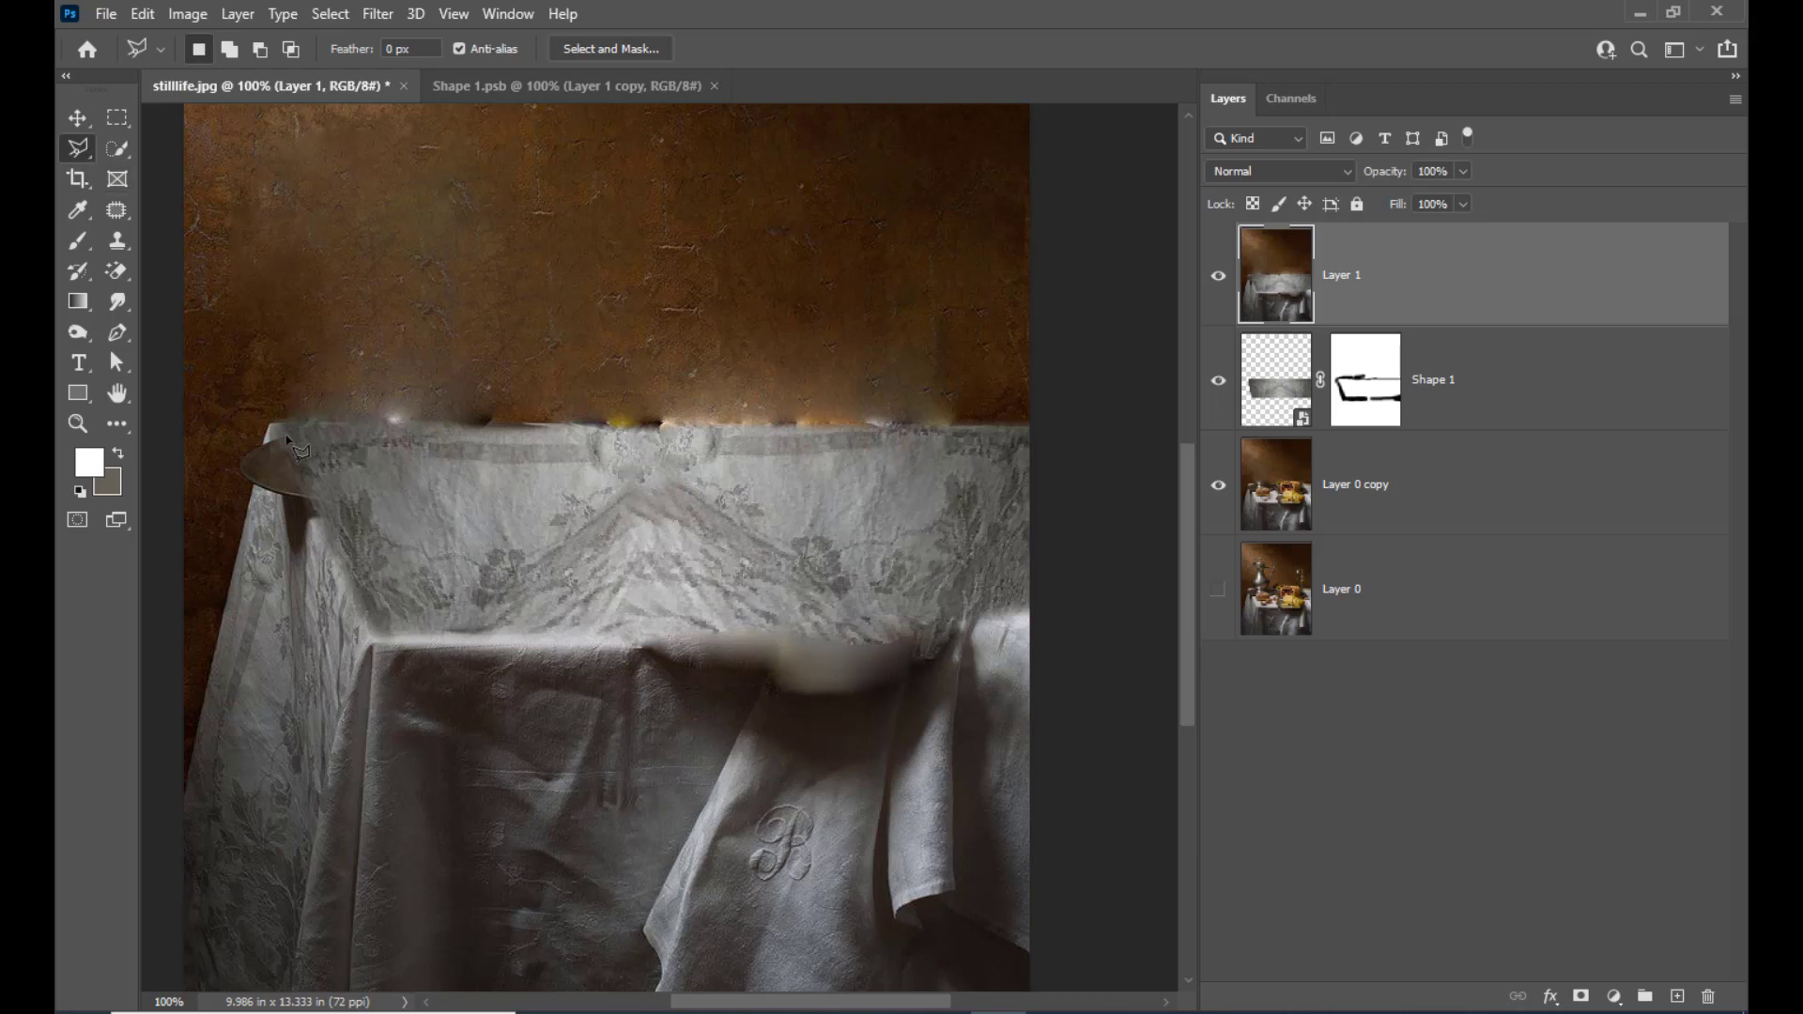
left_click(307, 497)
left_click(256, 498)
left_click(271, 441)
Patch the selected corner remnant with tablecloth fabric from just below it, and deselect
left_click(119, 217)
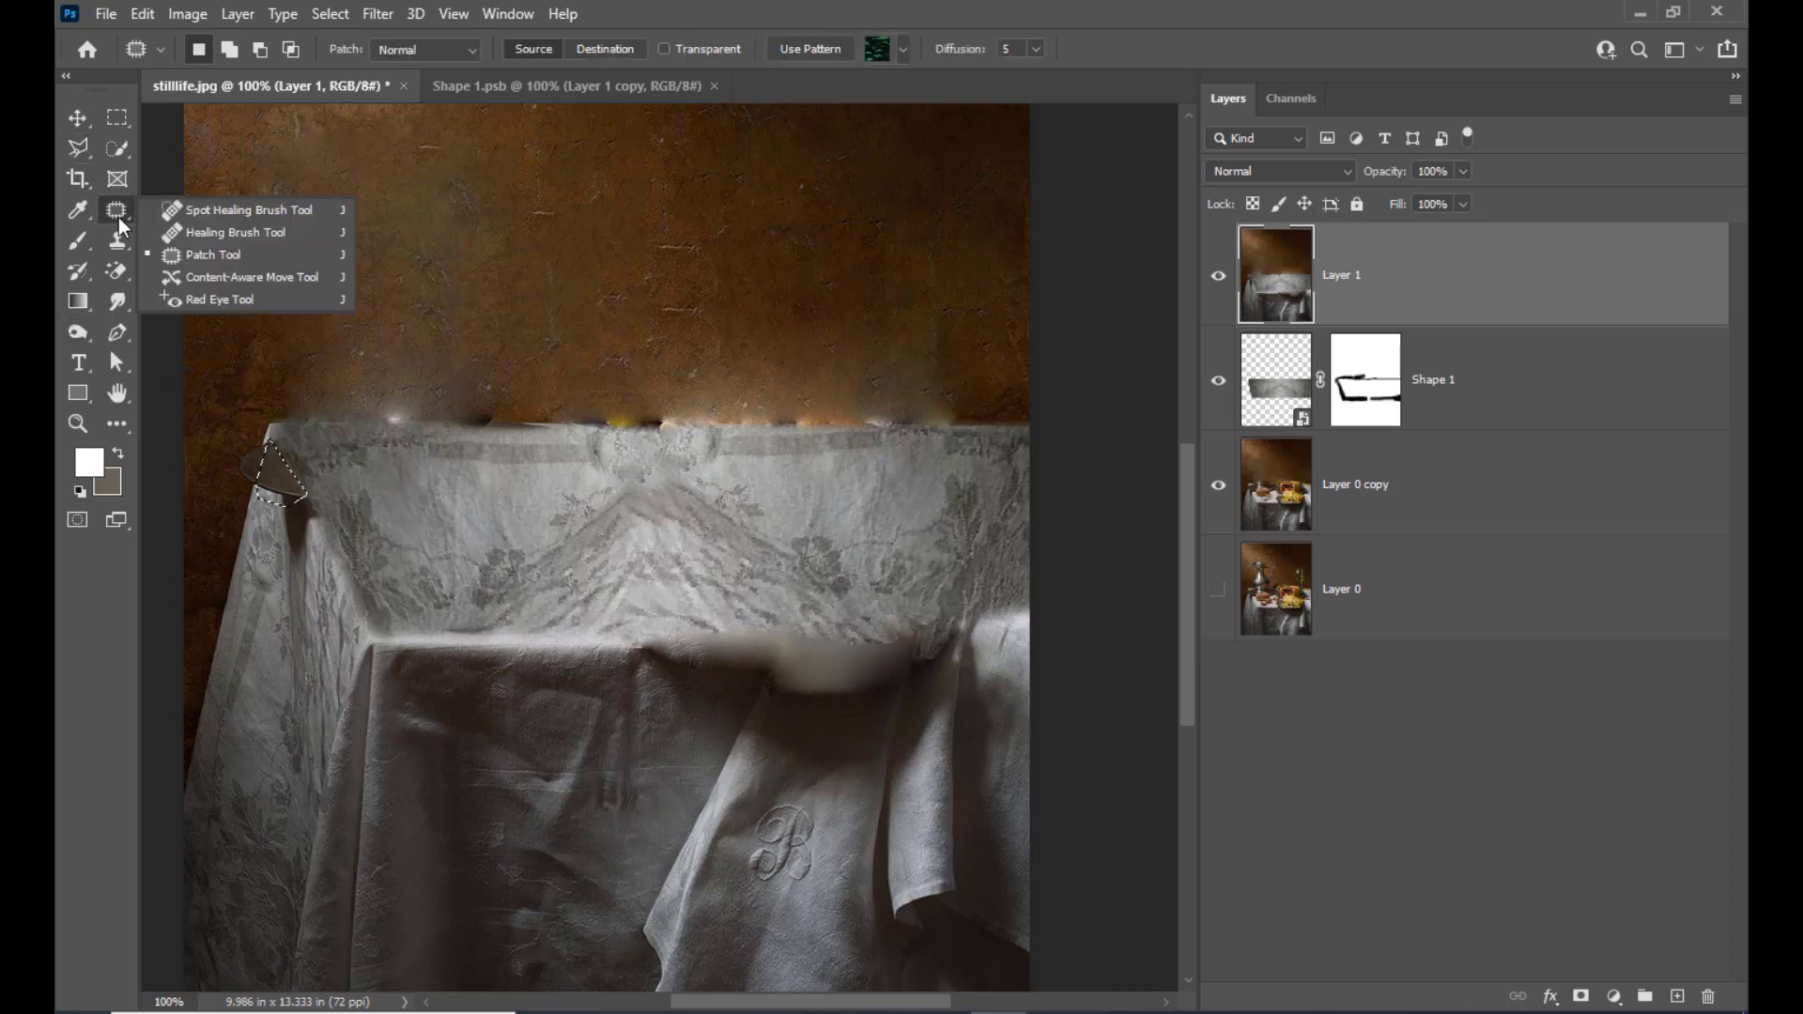
left_click(177, 252)
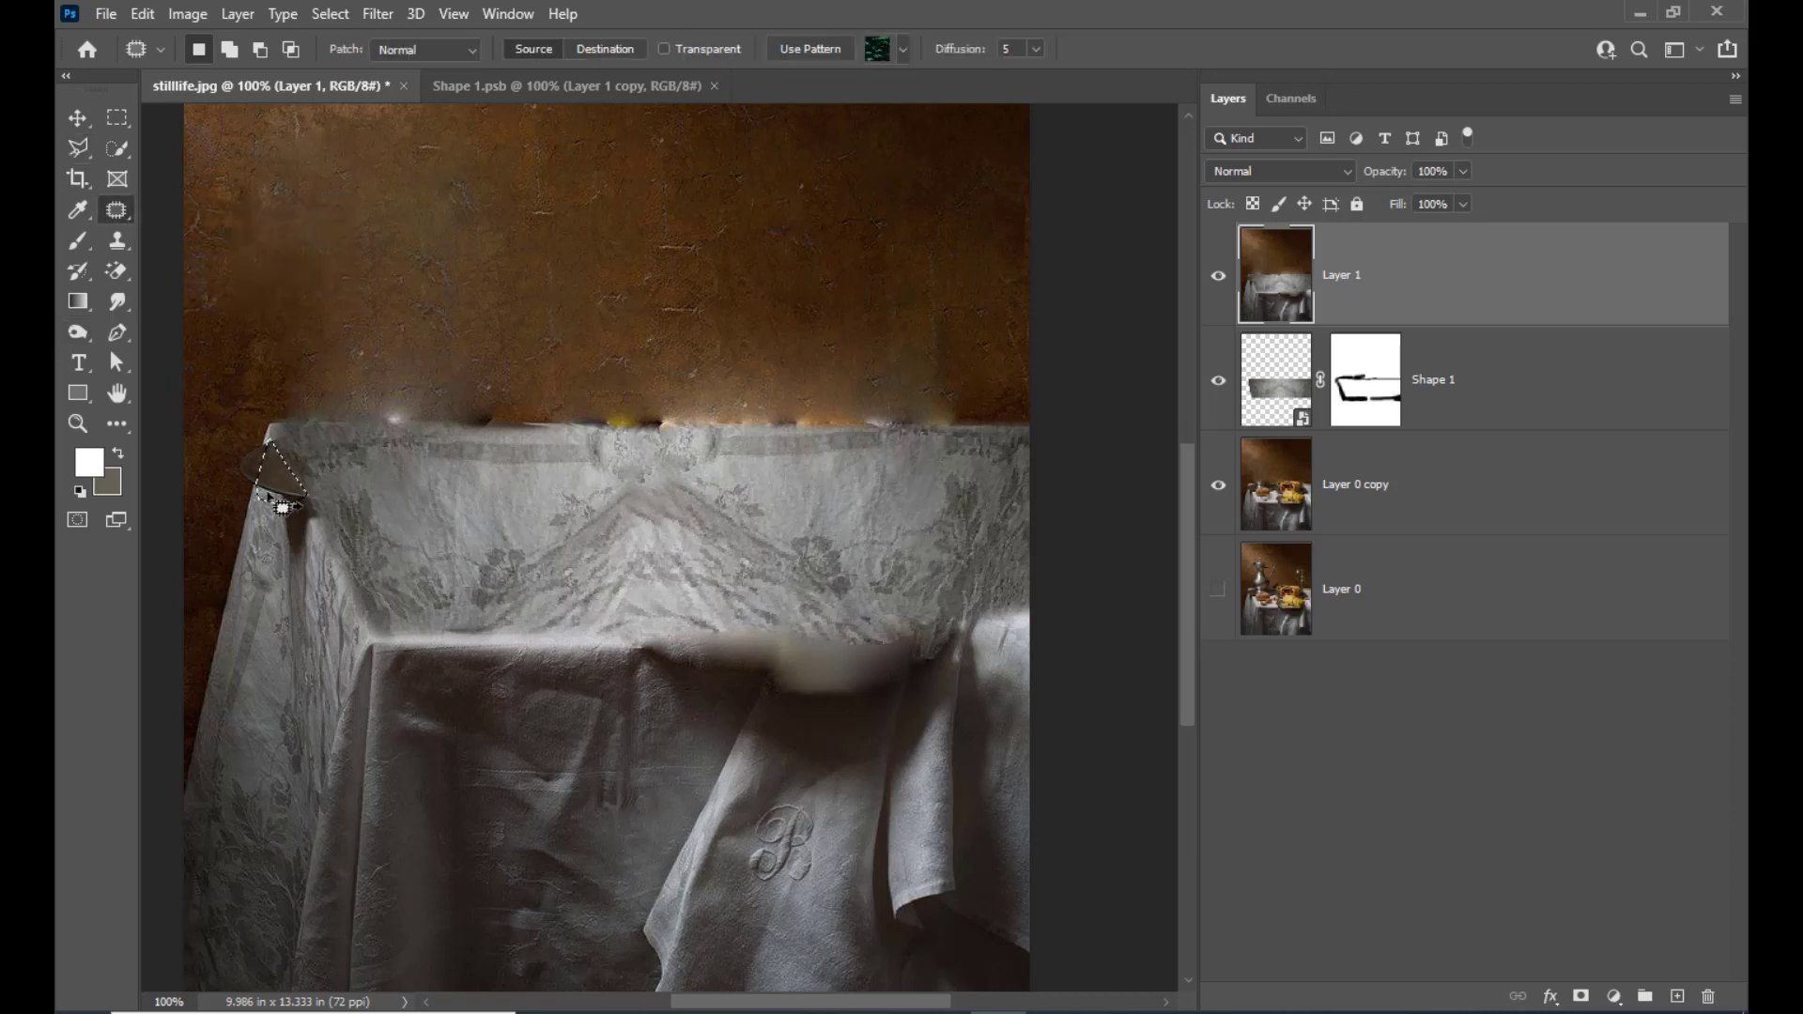
left_click_drag(280, 489, 268, 554)
key("ctrl+d")
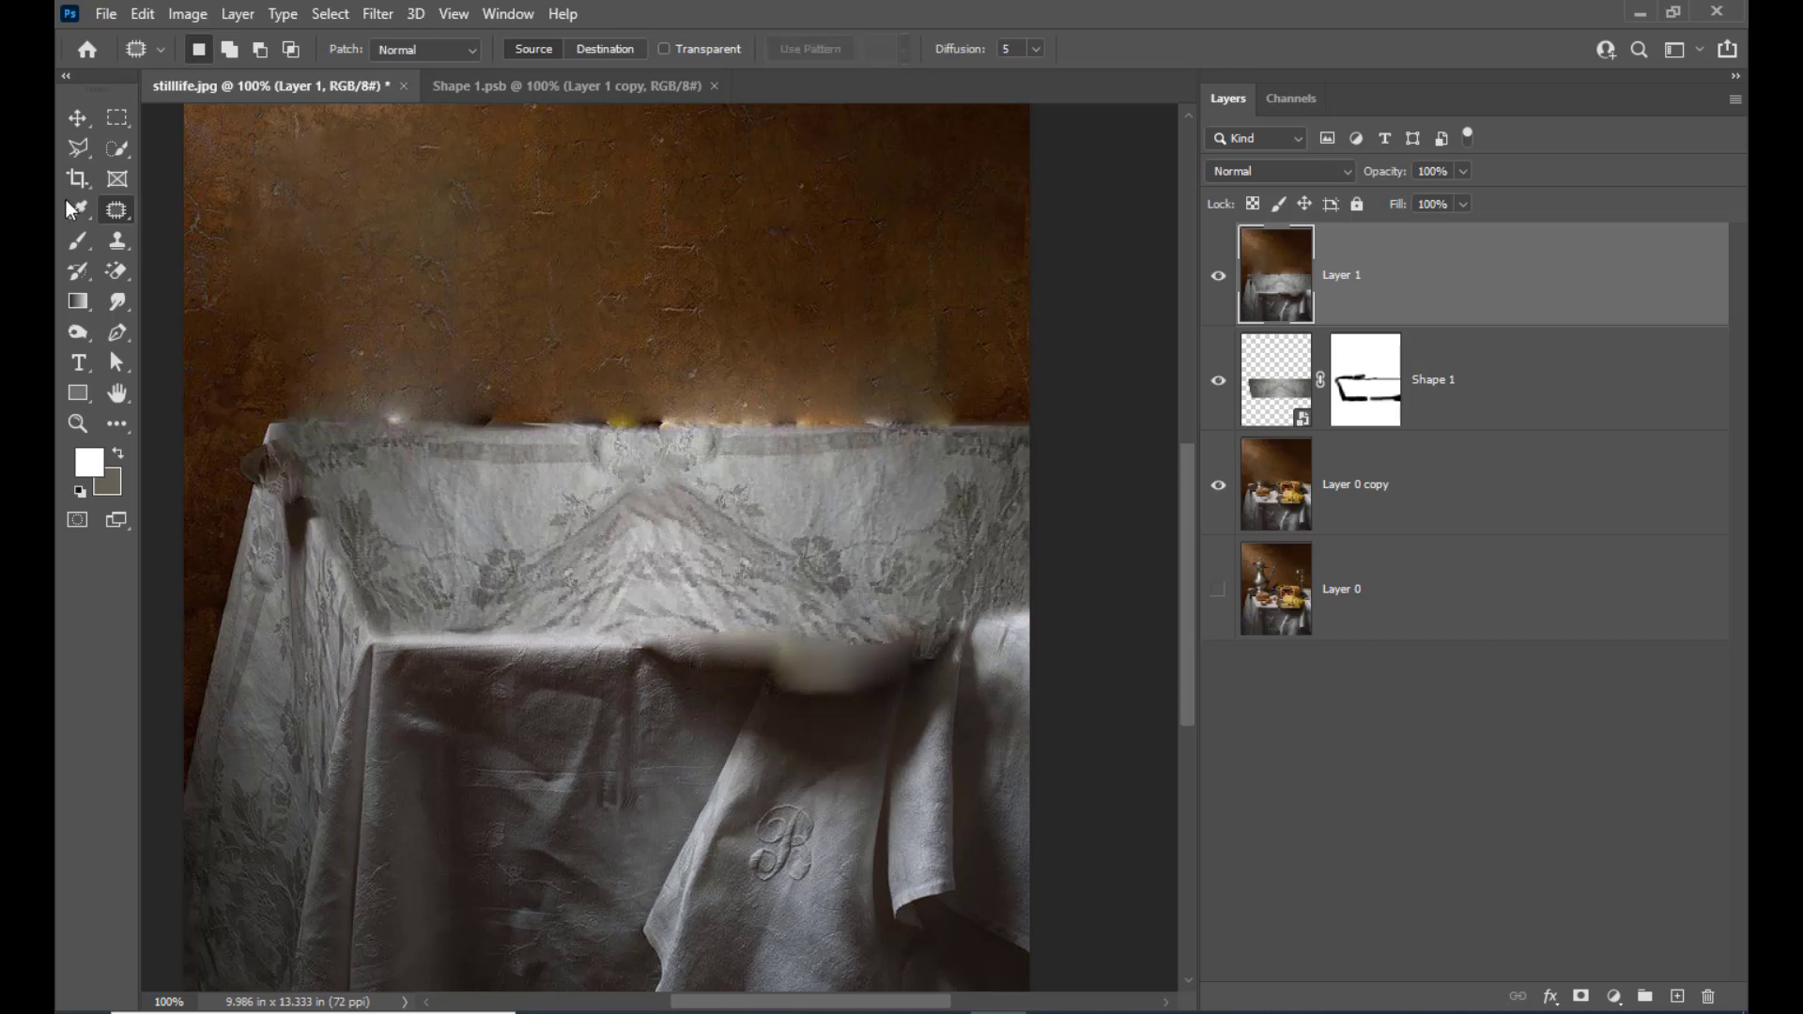
Select the plate remnant outside the tablecloth's left corner with the Polygonal Lasso and patch it with clean wall from above
left_click(81, 151)
left_click(257, 415)
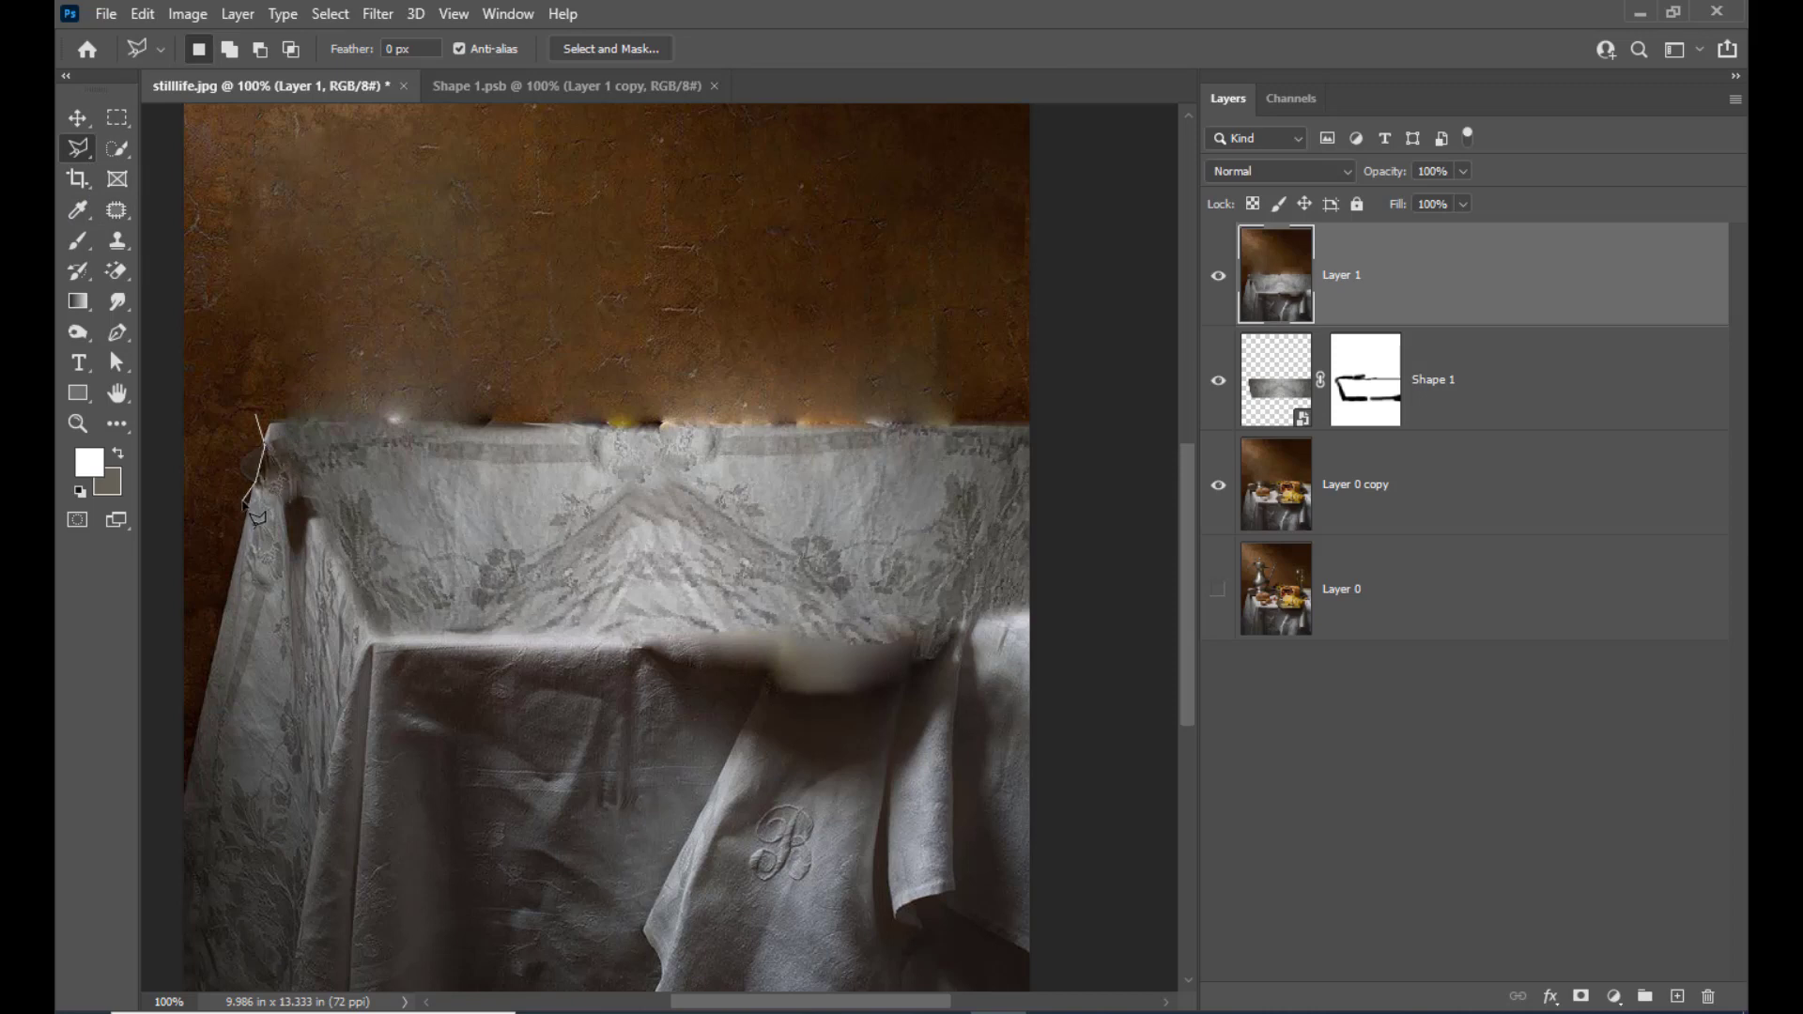
left_click(243, 504)
left_click(212, 461)
left_click(255, 417)
left_click(116, 211)
left_click_drag(246, 462, 233, 376)
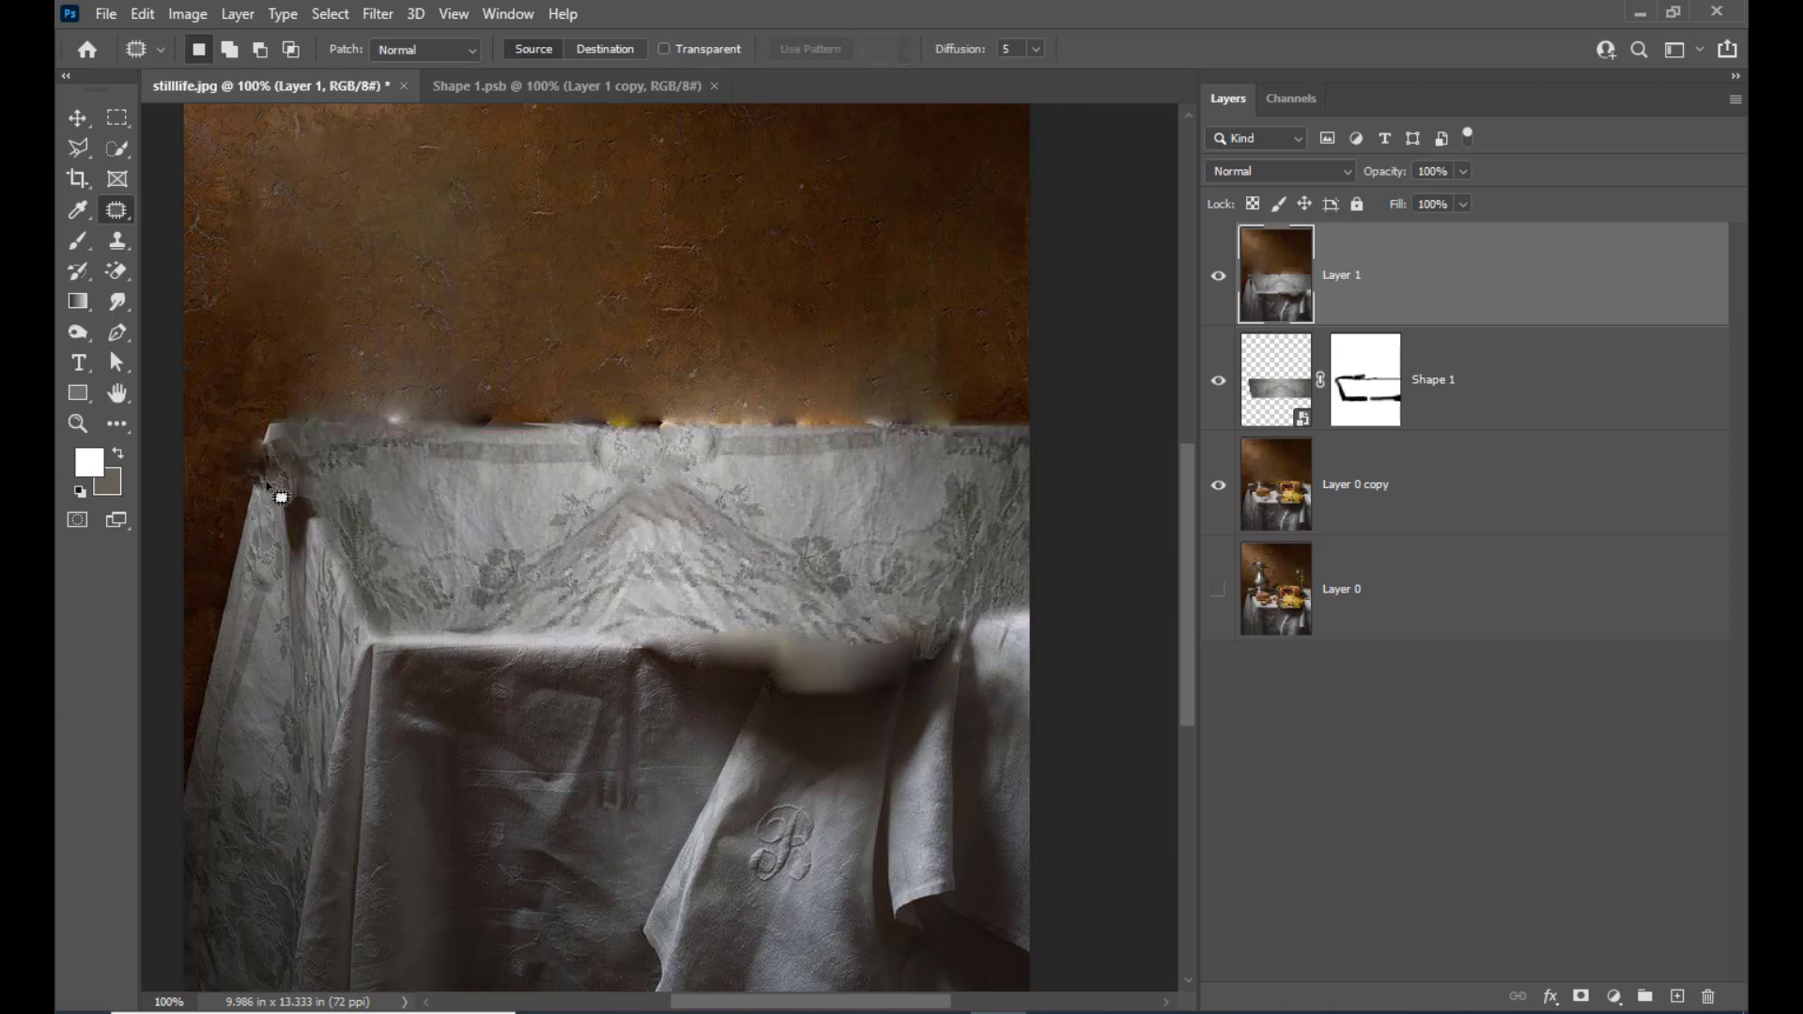
Draw a narrow freehand Lasso selection along the tablecloth's left edge, just below the damaged corner
key("ctrl+plus")
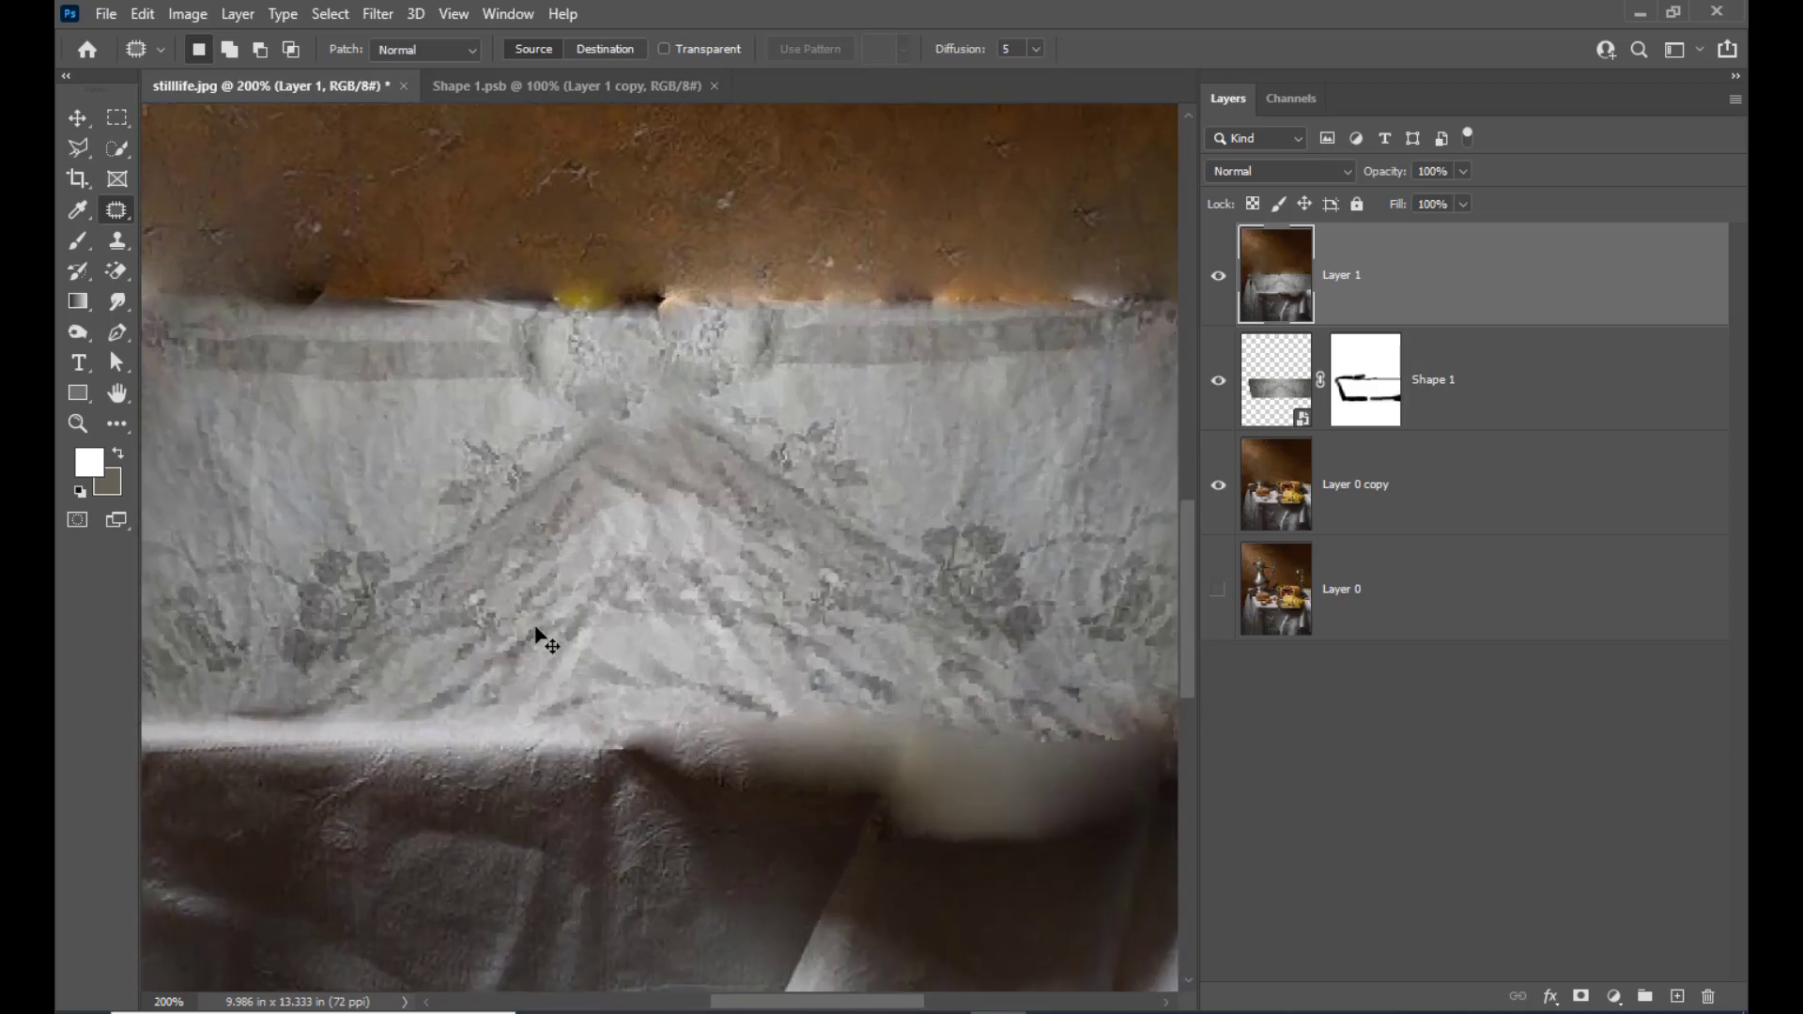
left_click_drag(797, 995, 676, 1003)
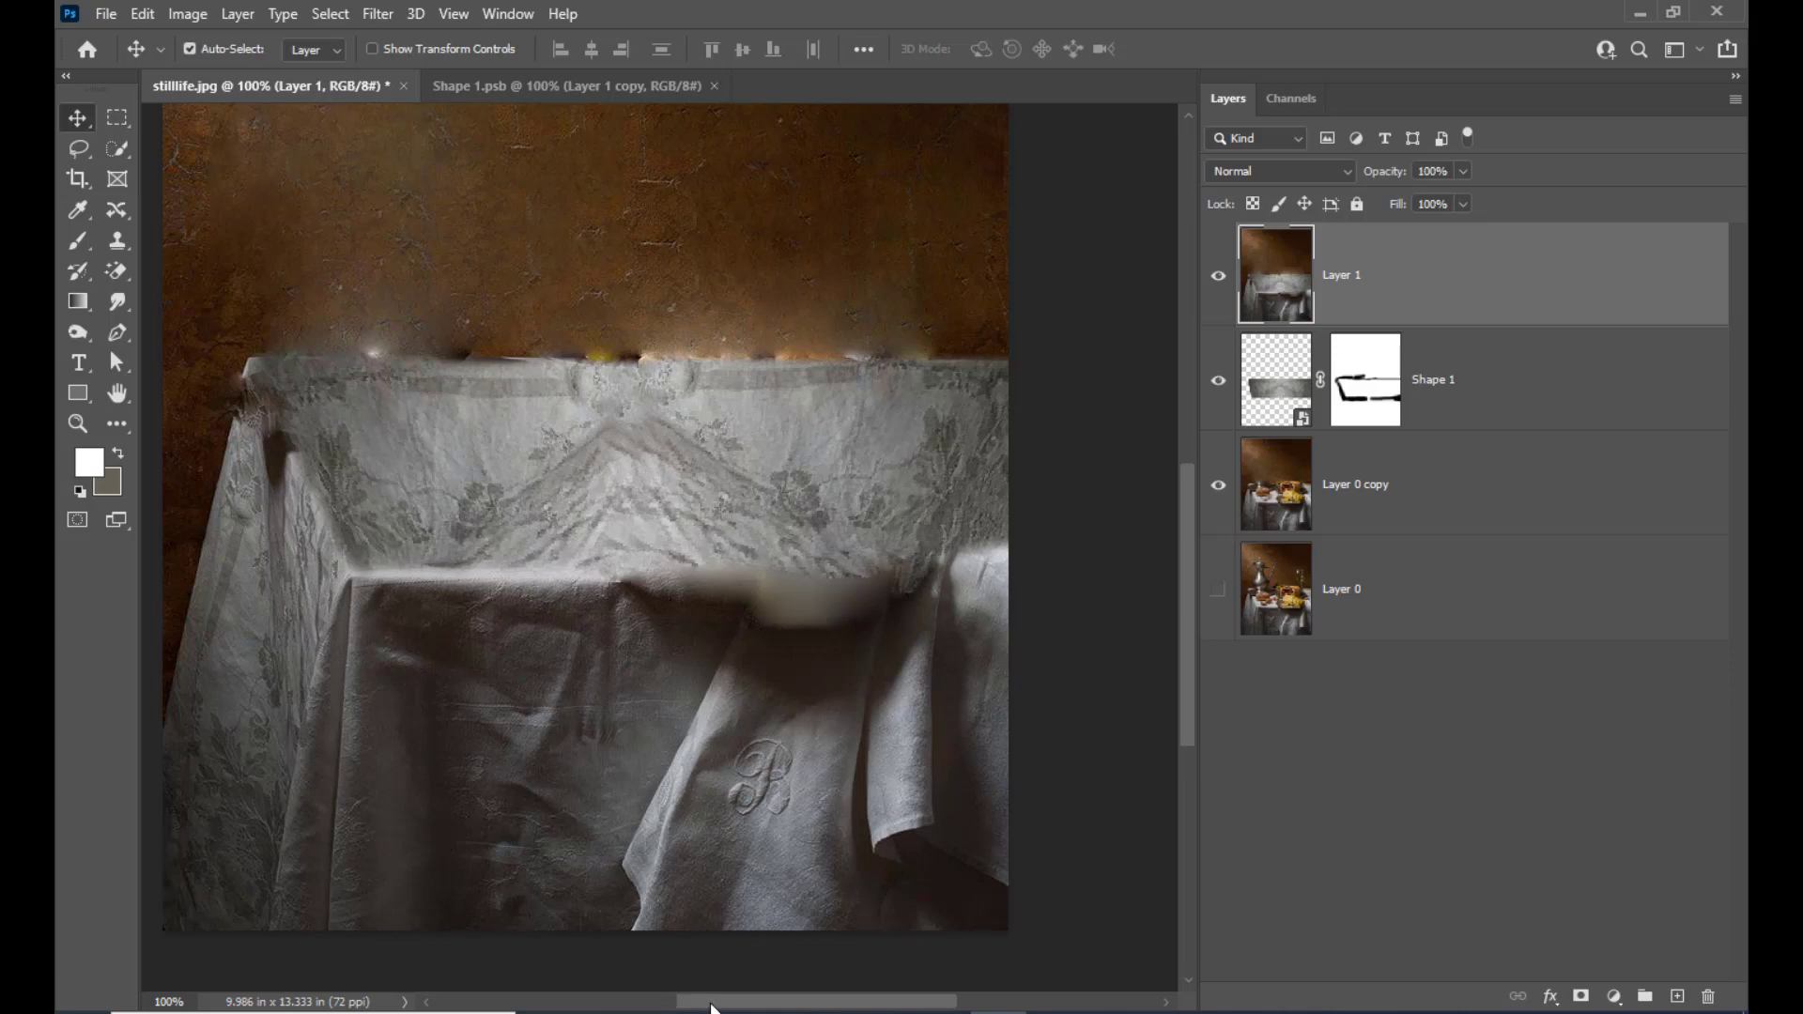
left_click_drag(711, 1008, 646, 1001)
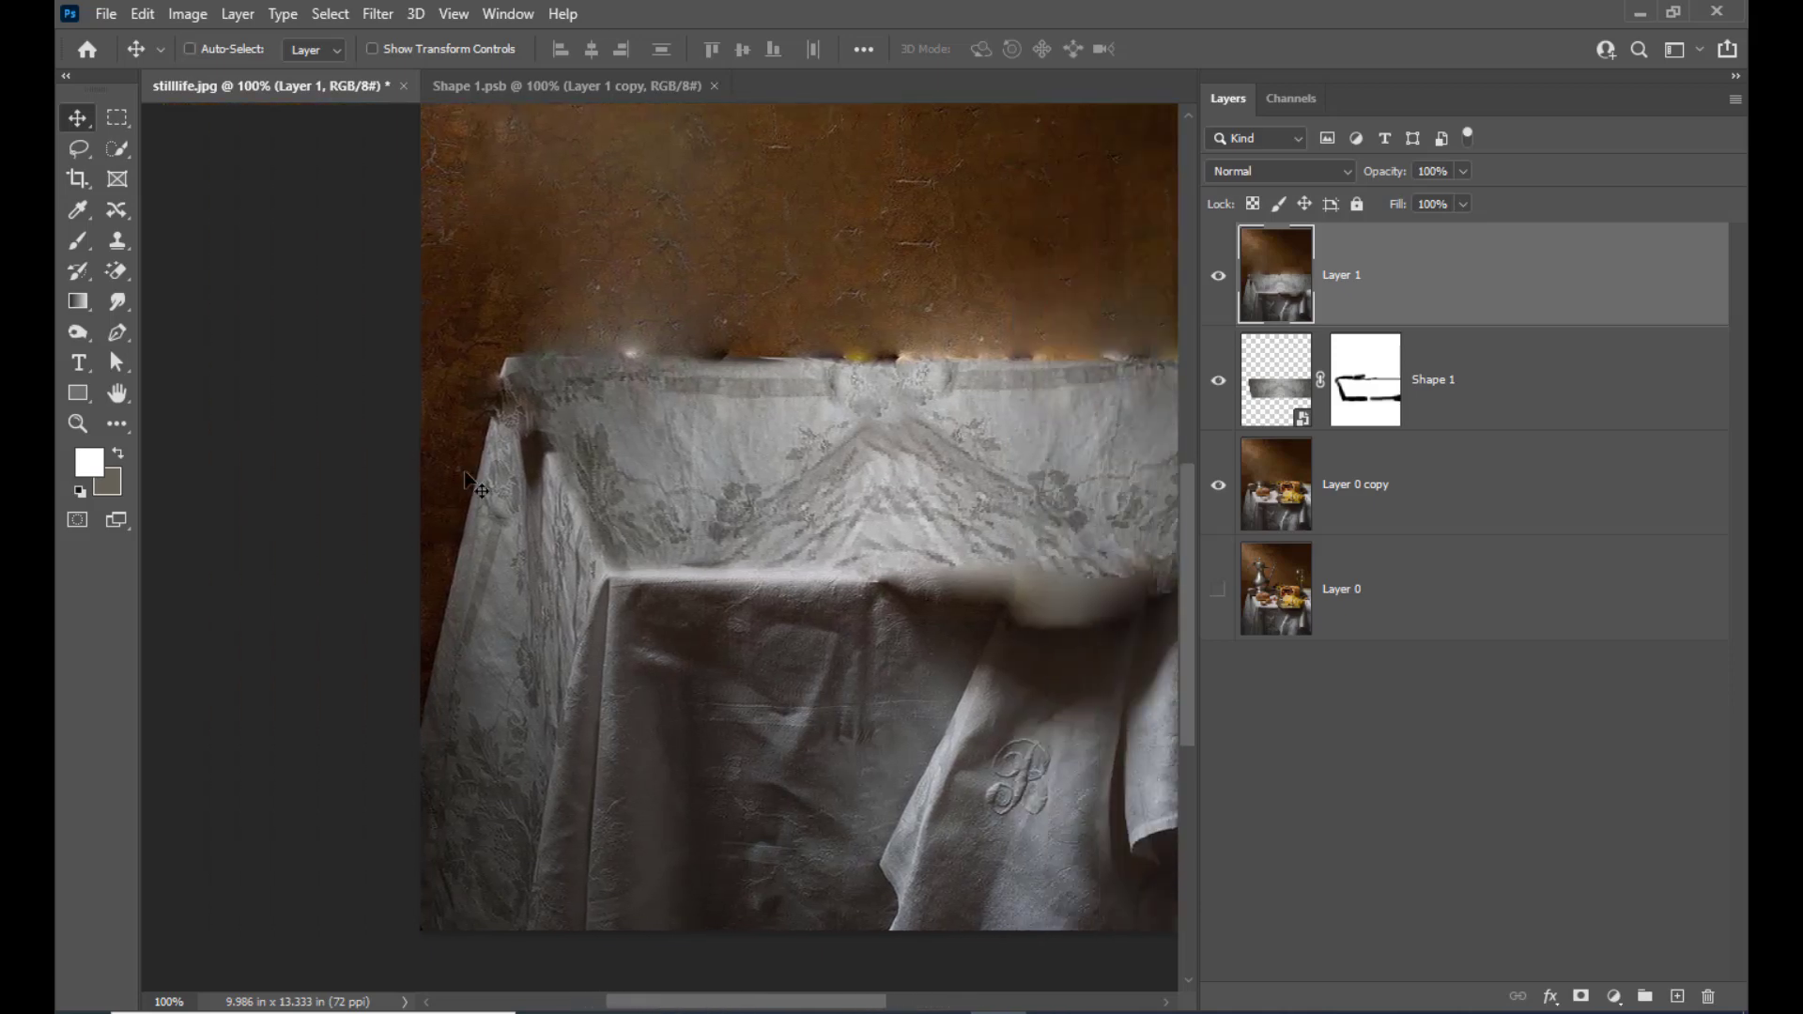
key("ctrl+plus")
key("ctrl+plus")
scroll(453, 341, "up", 3)
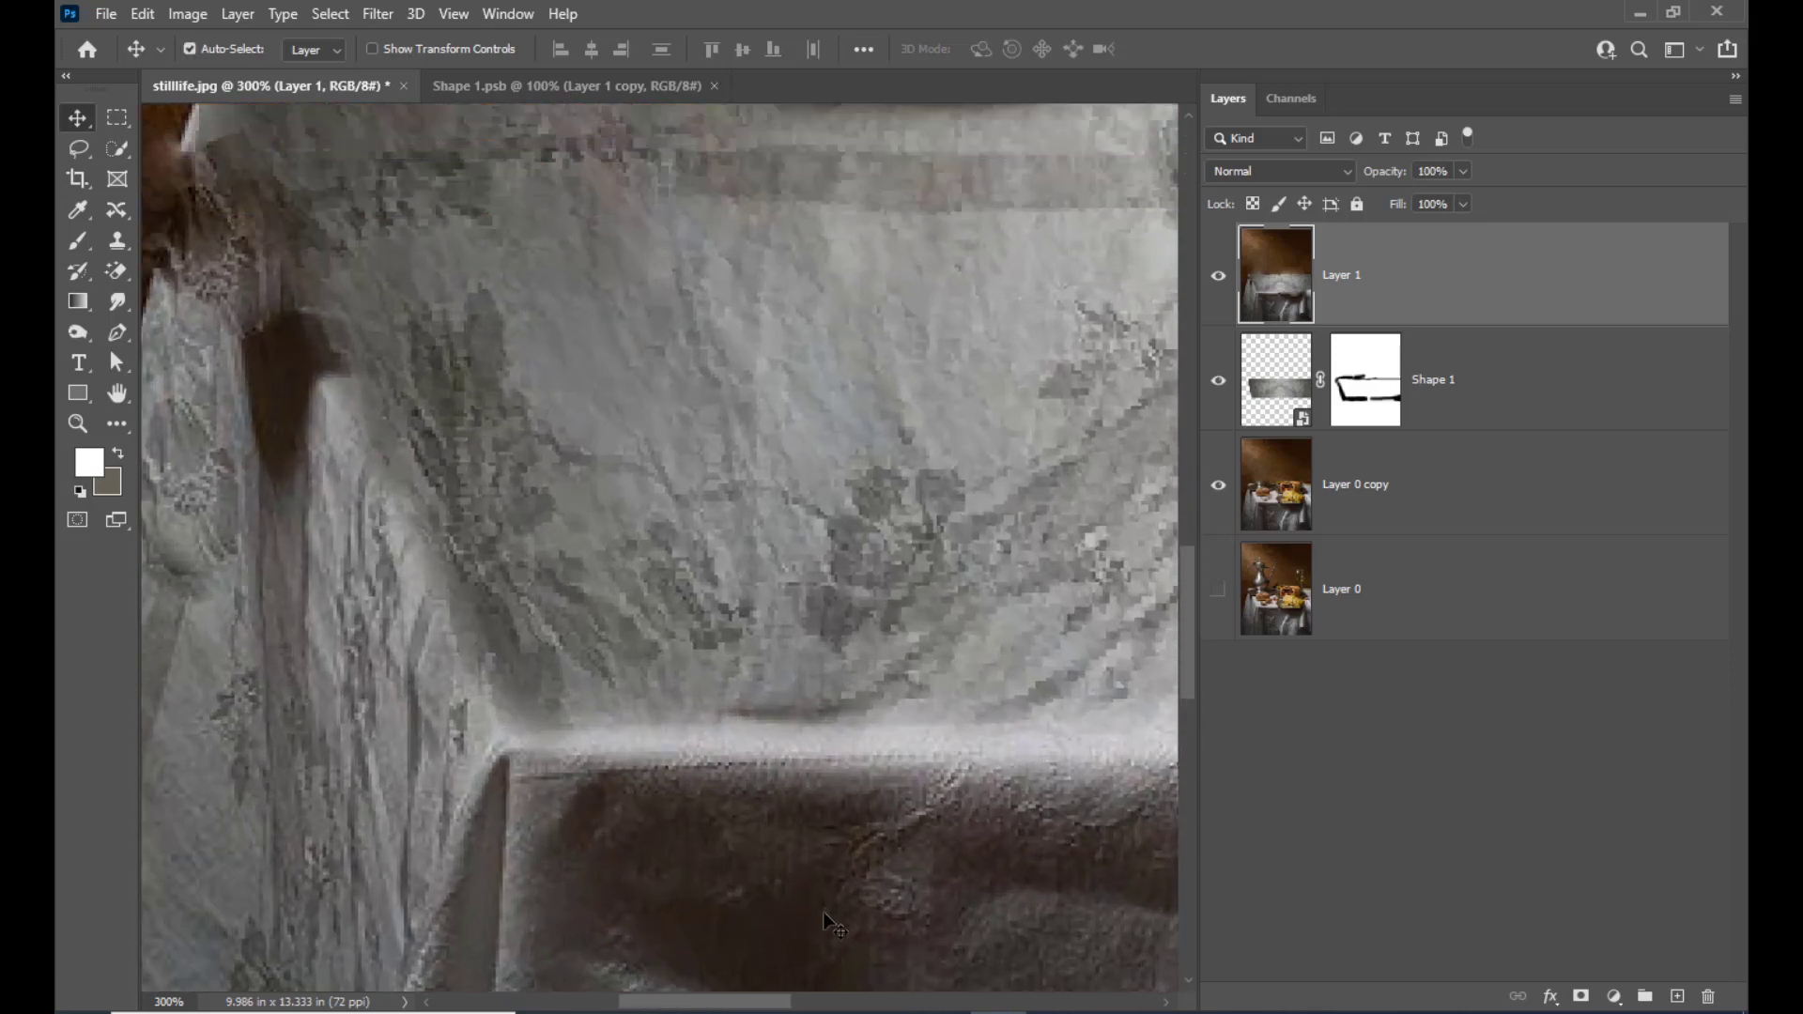
left_click_drag(758, 1005, 687, 1004)
scroll(606, 508, "up", 4)
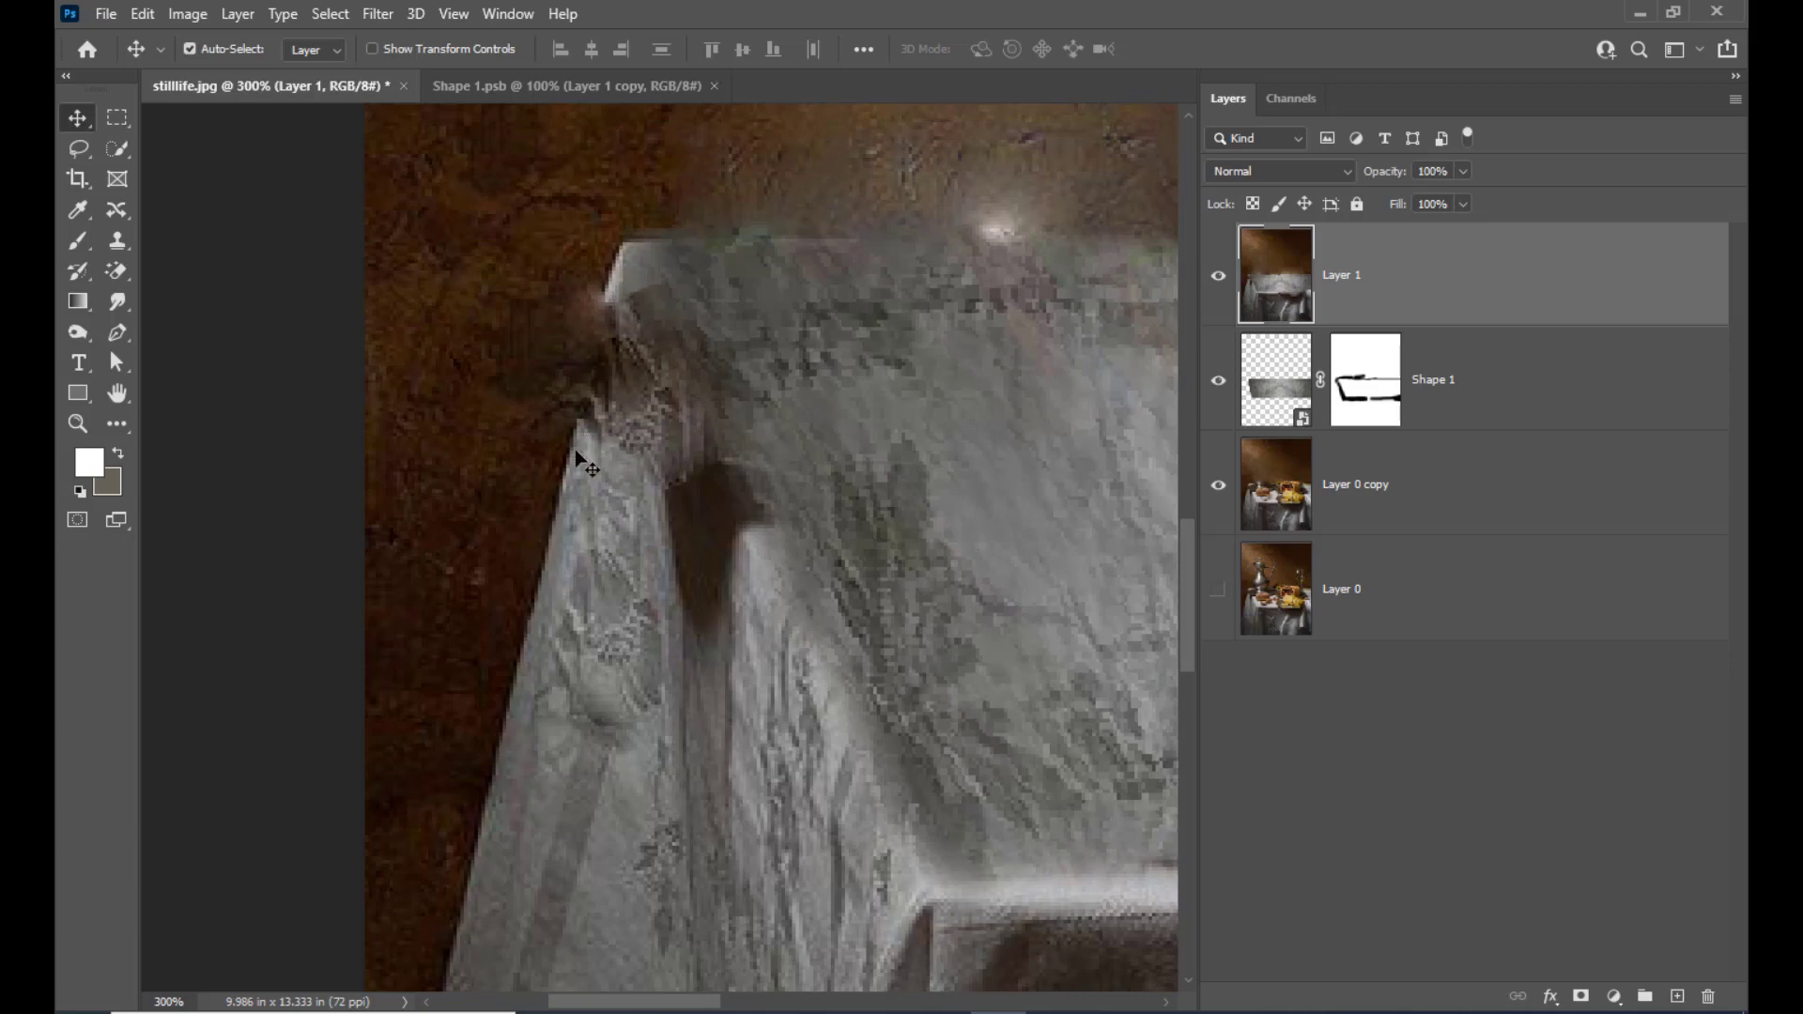
left_click(82, 150)
left_click(132, 156)
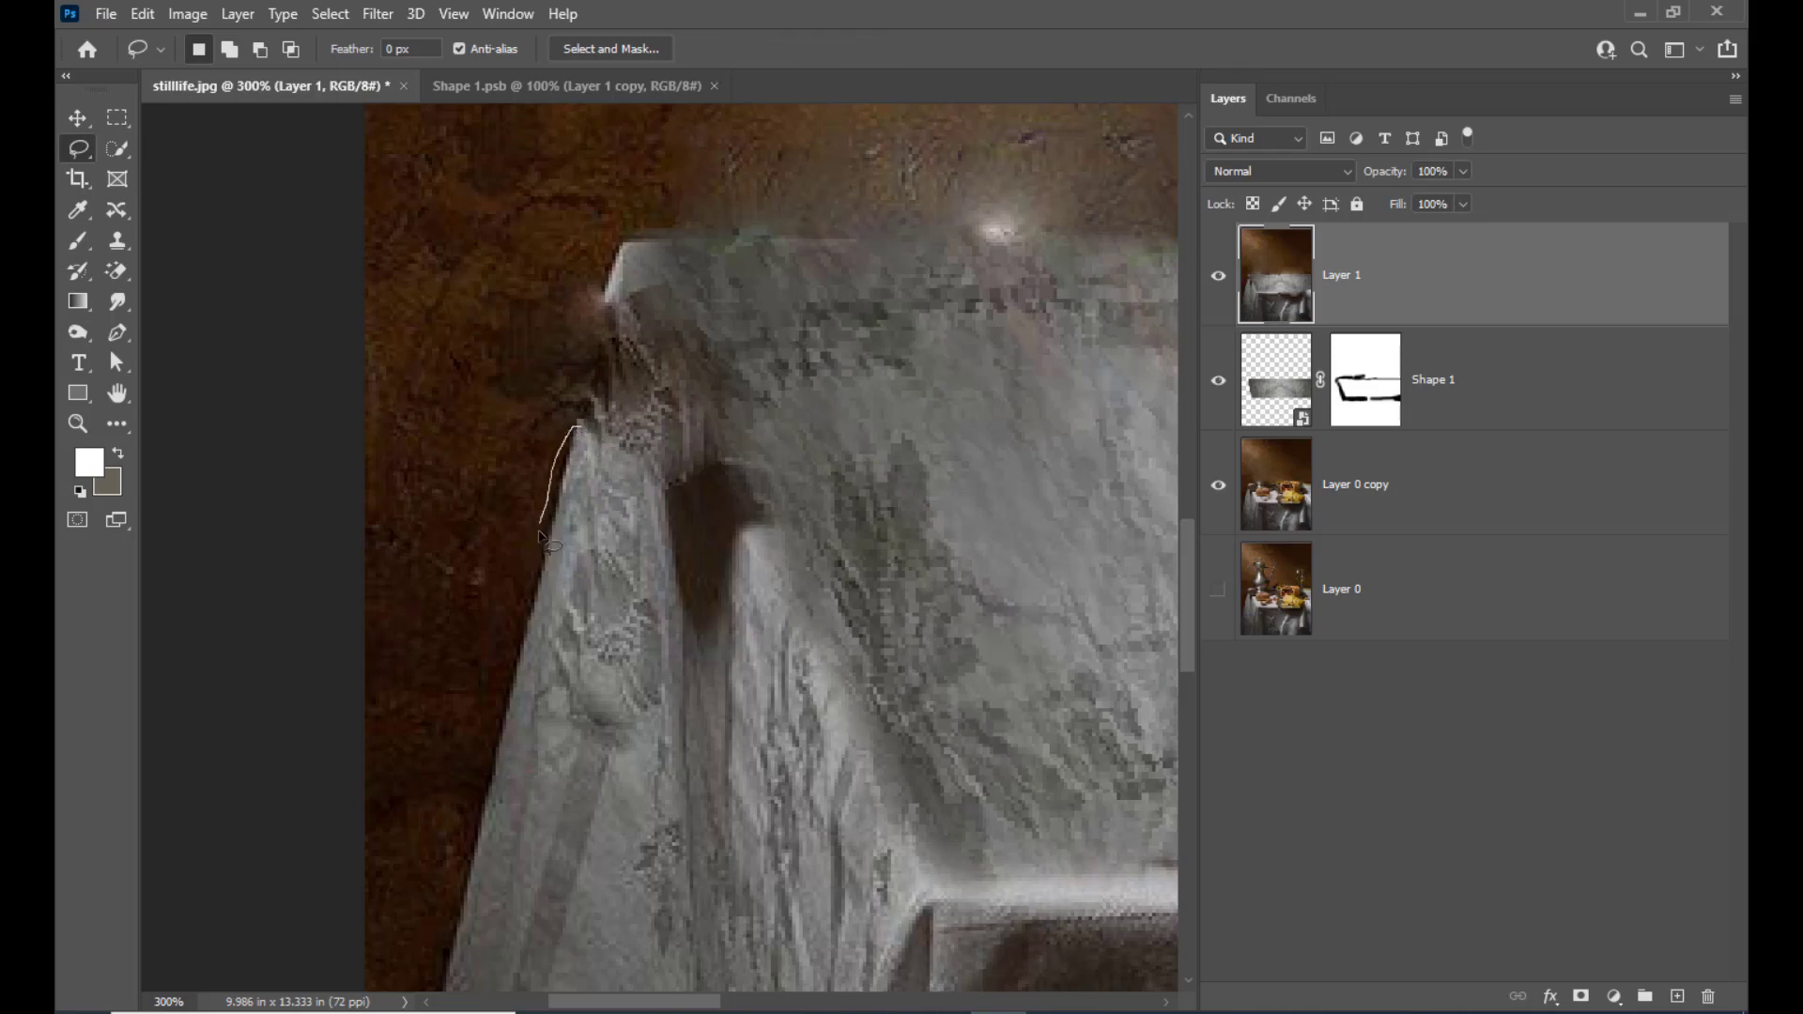
left_click_drag(539, 533, 525, 584)
left_click_drag(580, 425, 576, 443)
right_click(575, 476)
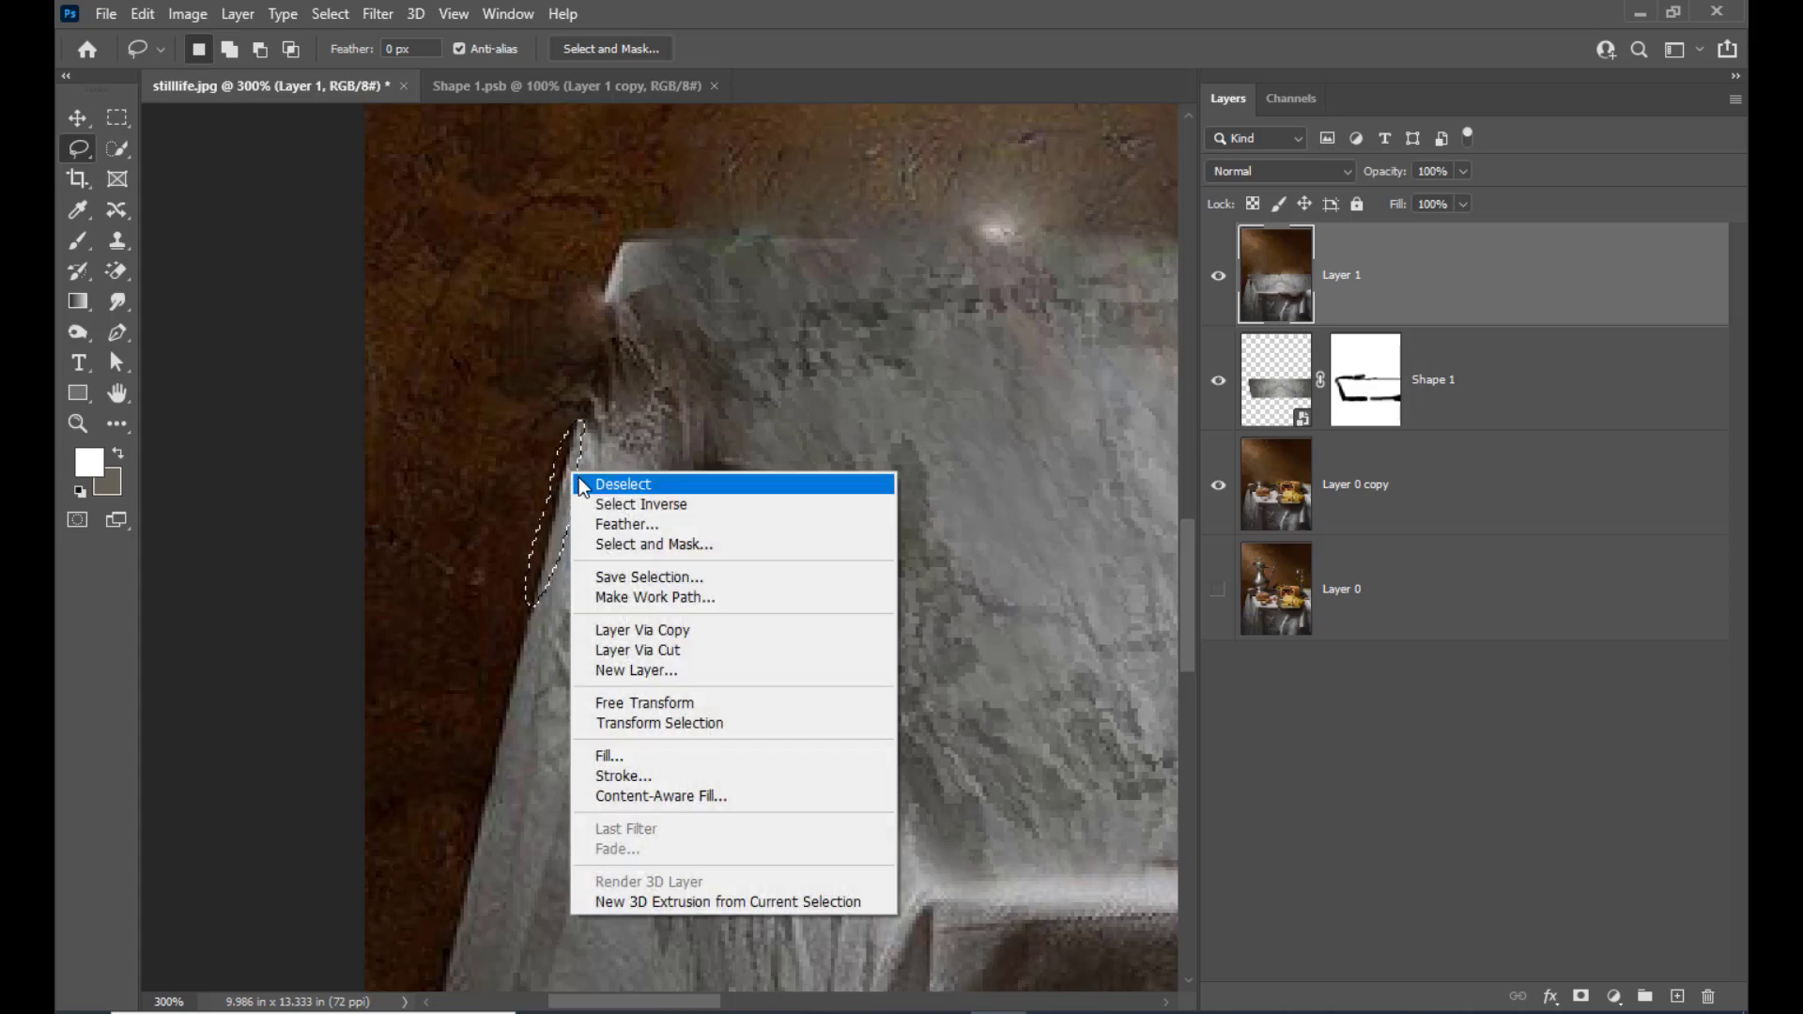
left_click(817, 23)
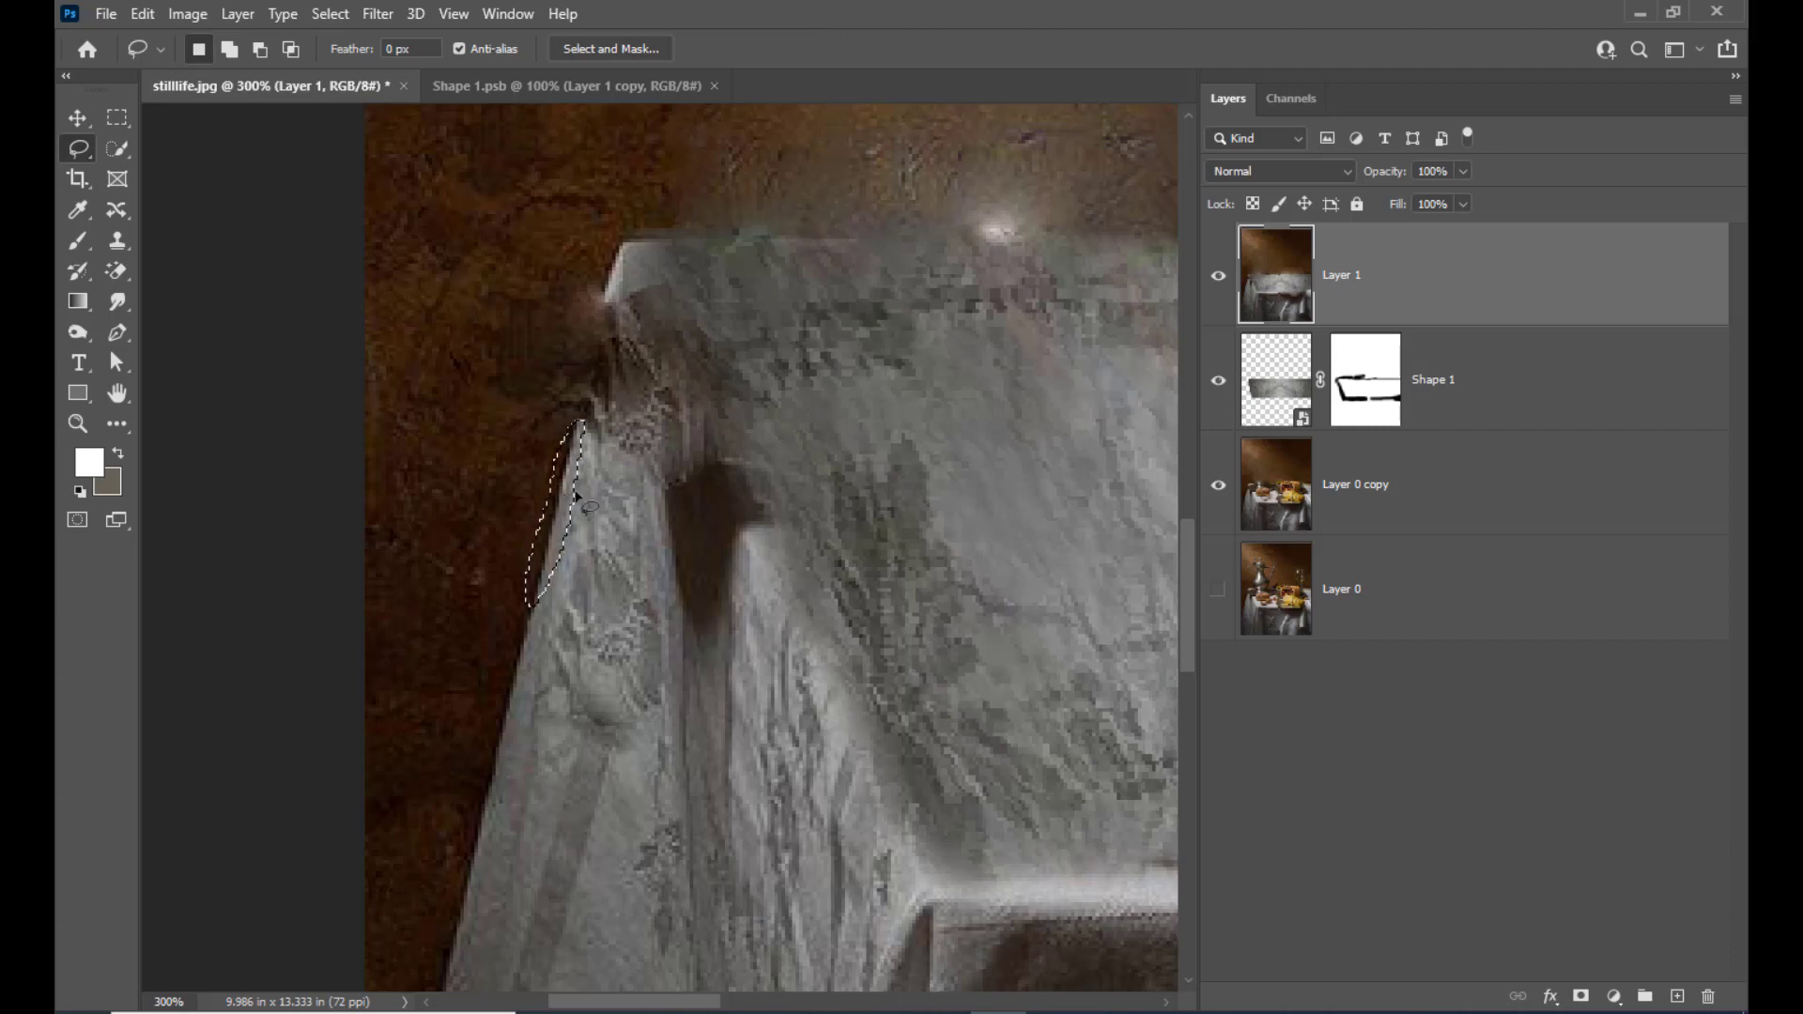
Copy the selected edge strip to a new layer and move it up to bridge the gap at the tablecloth's left corner
key("ctrl+j")
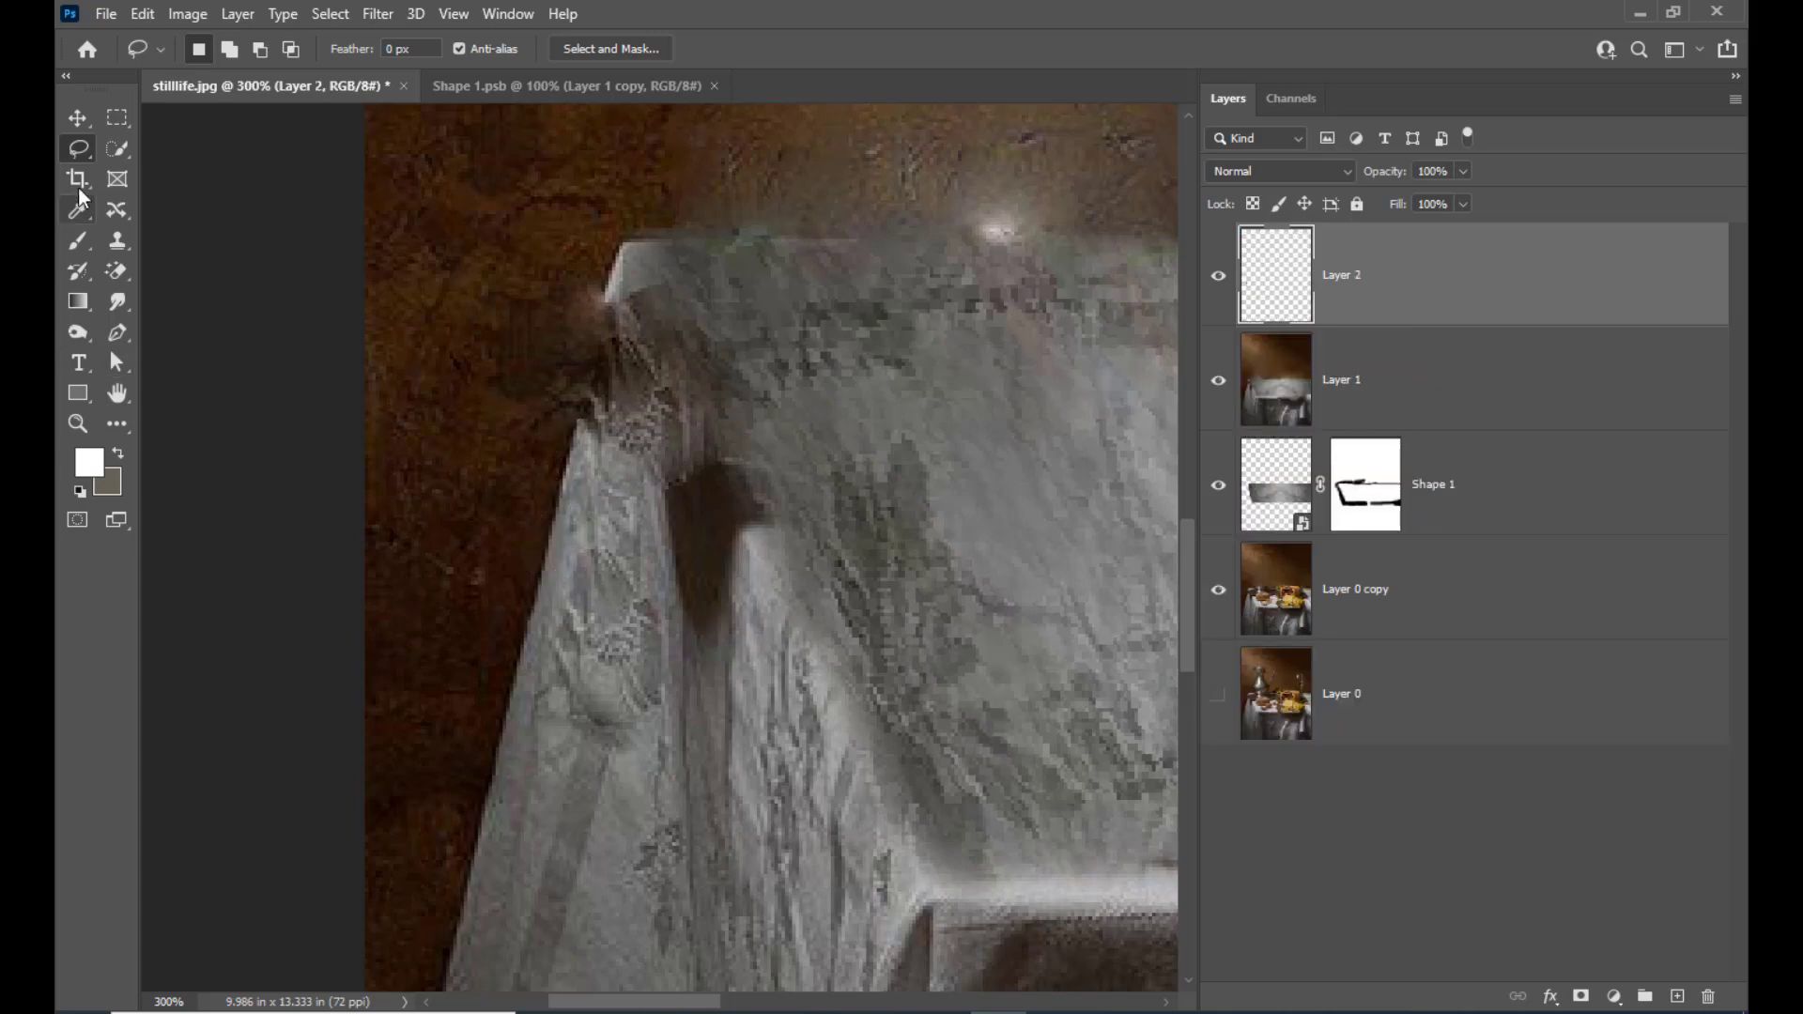
left_click(80, 120)
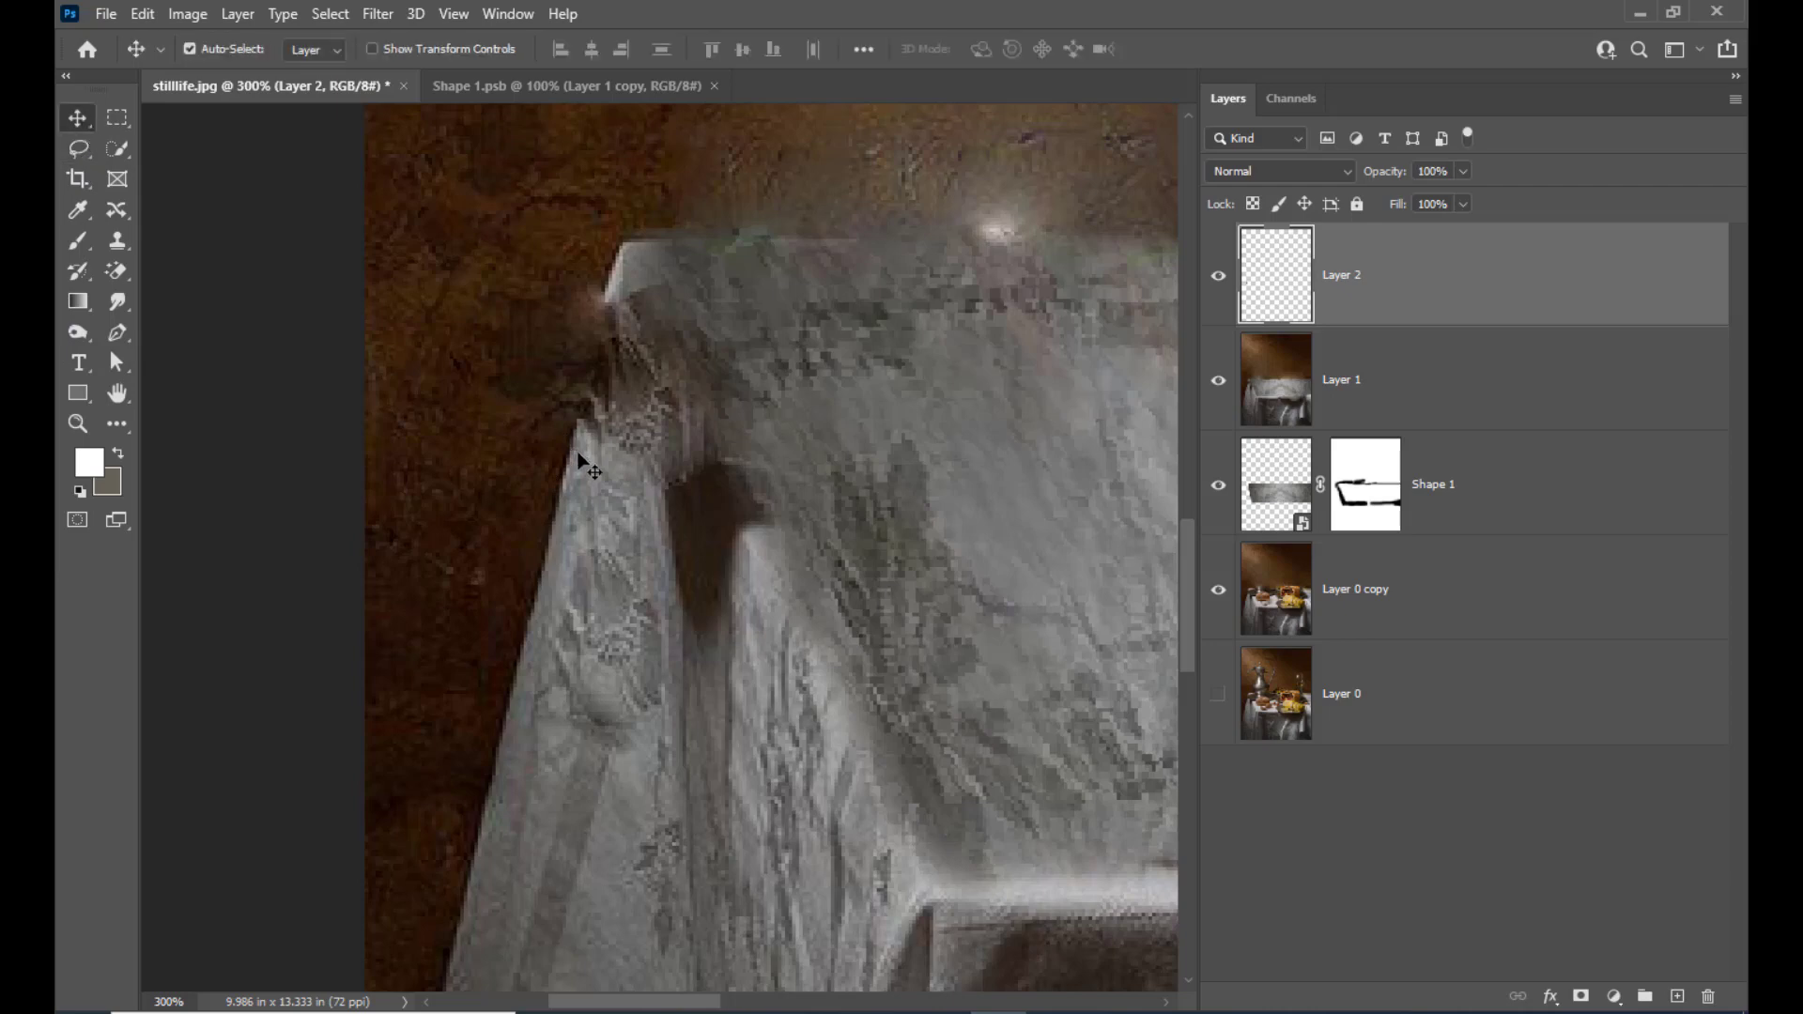
left_click_drag(580, 459, 605, 334)
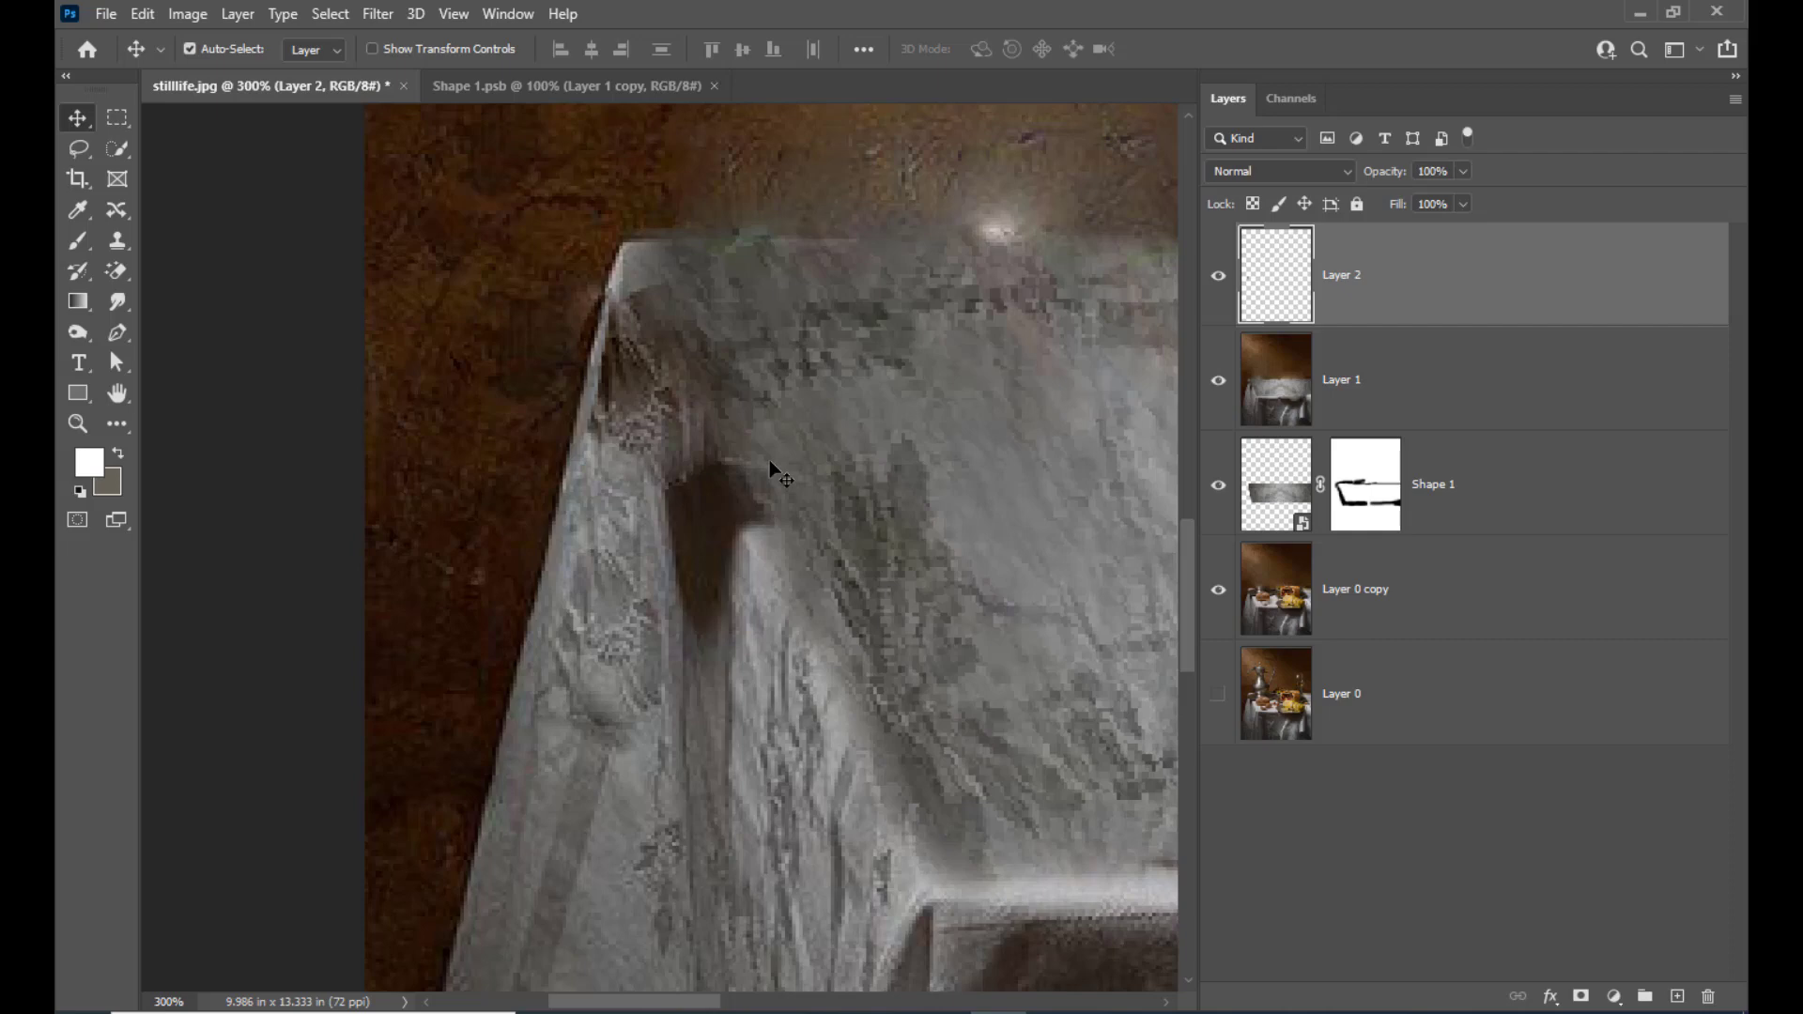
Merge the copied edge strip on Layer 2 with Layer 1
left_click(1526, 355, "shift")
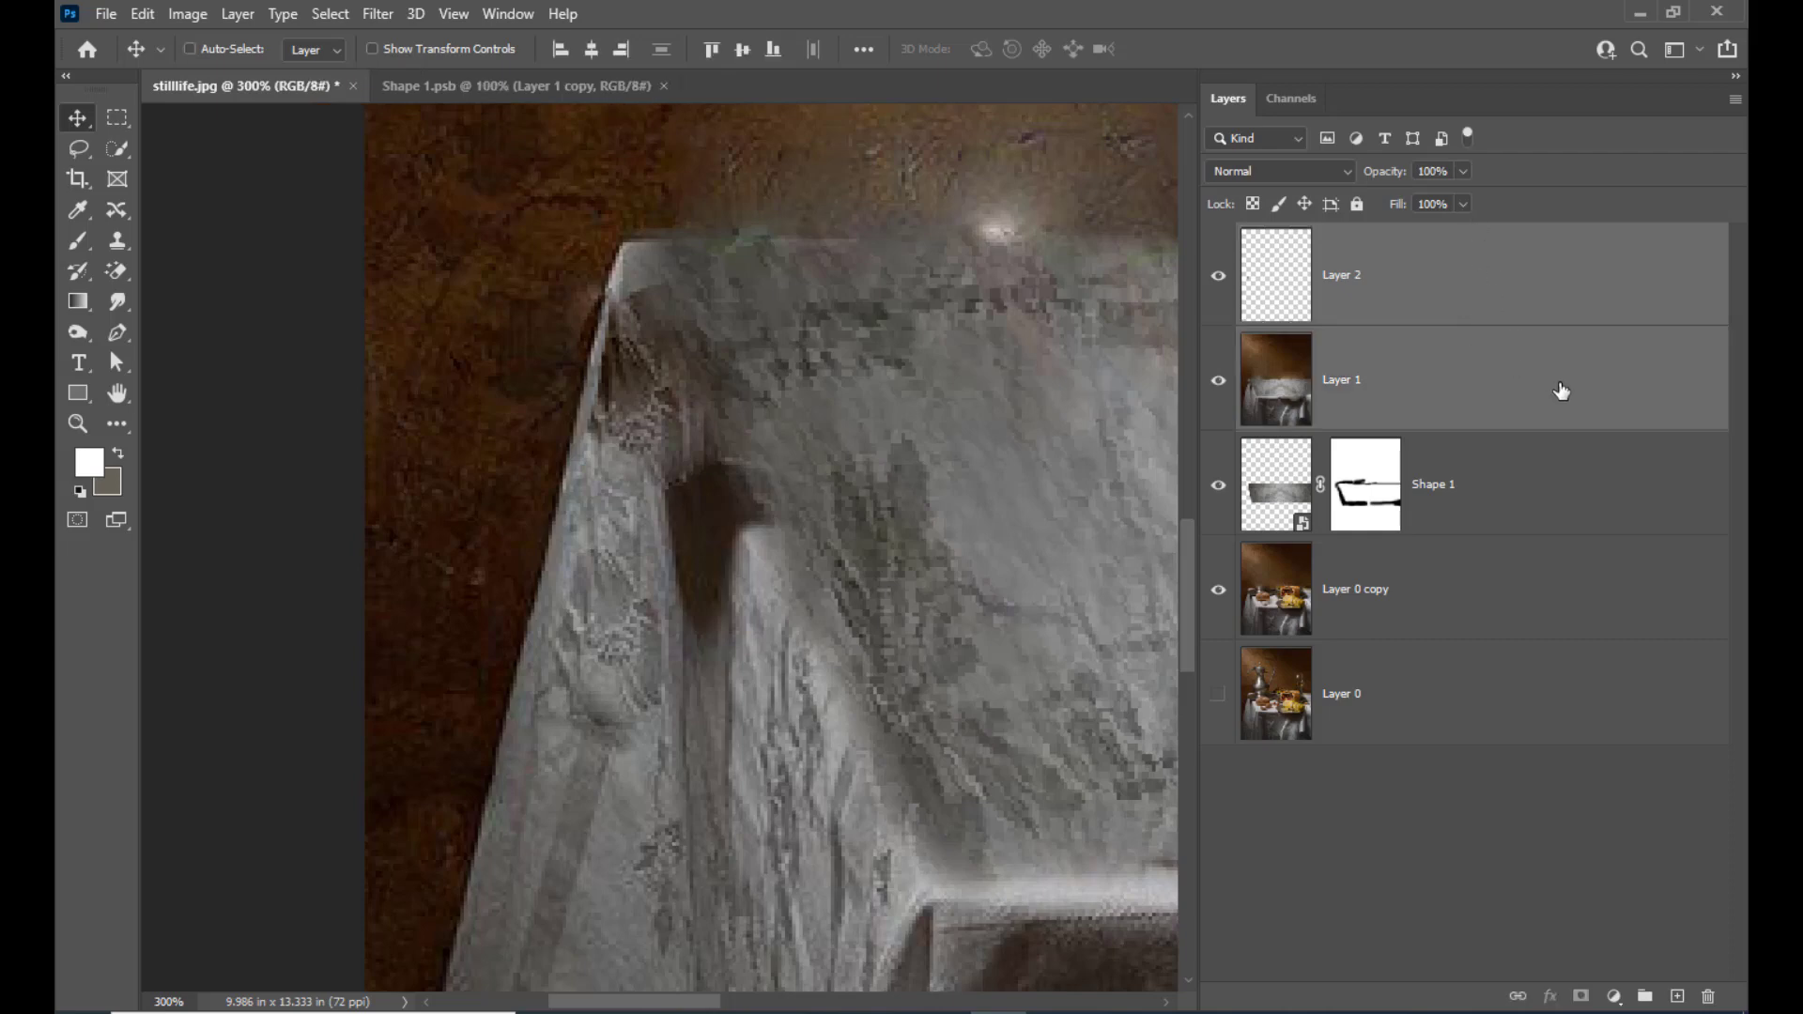
key("ctrl+e")
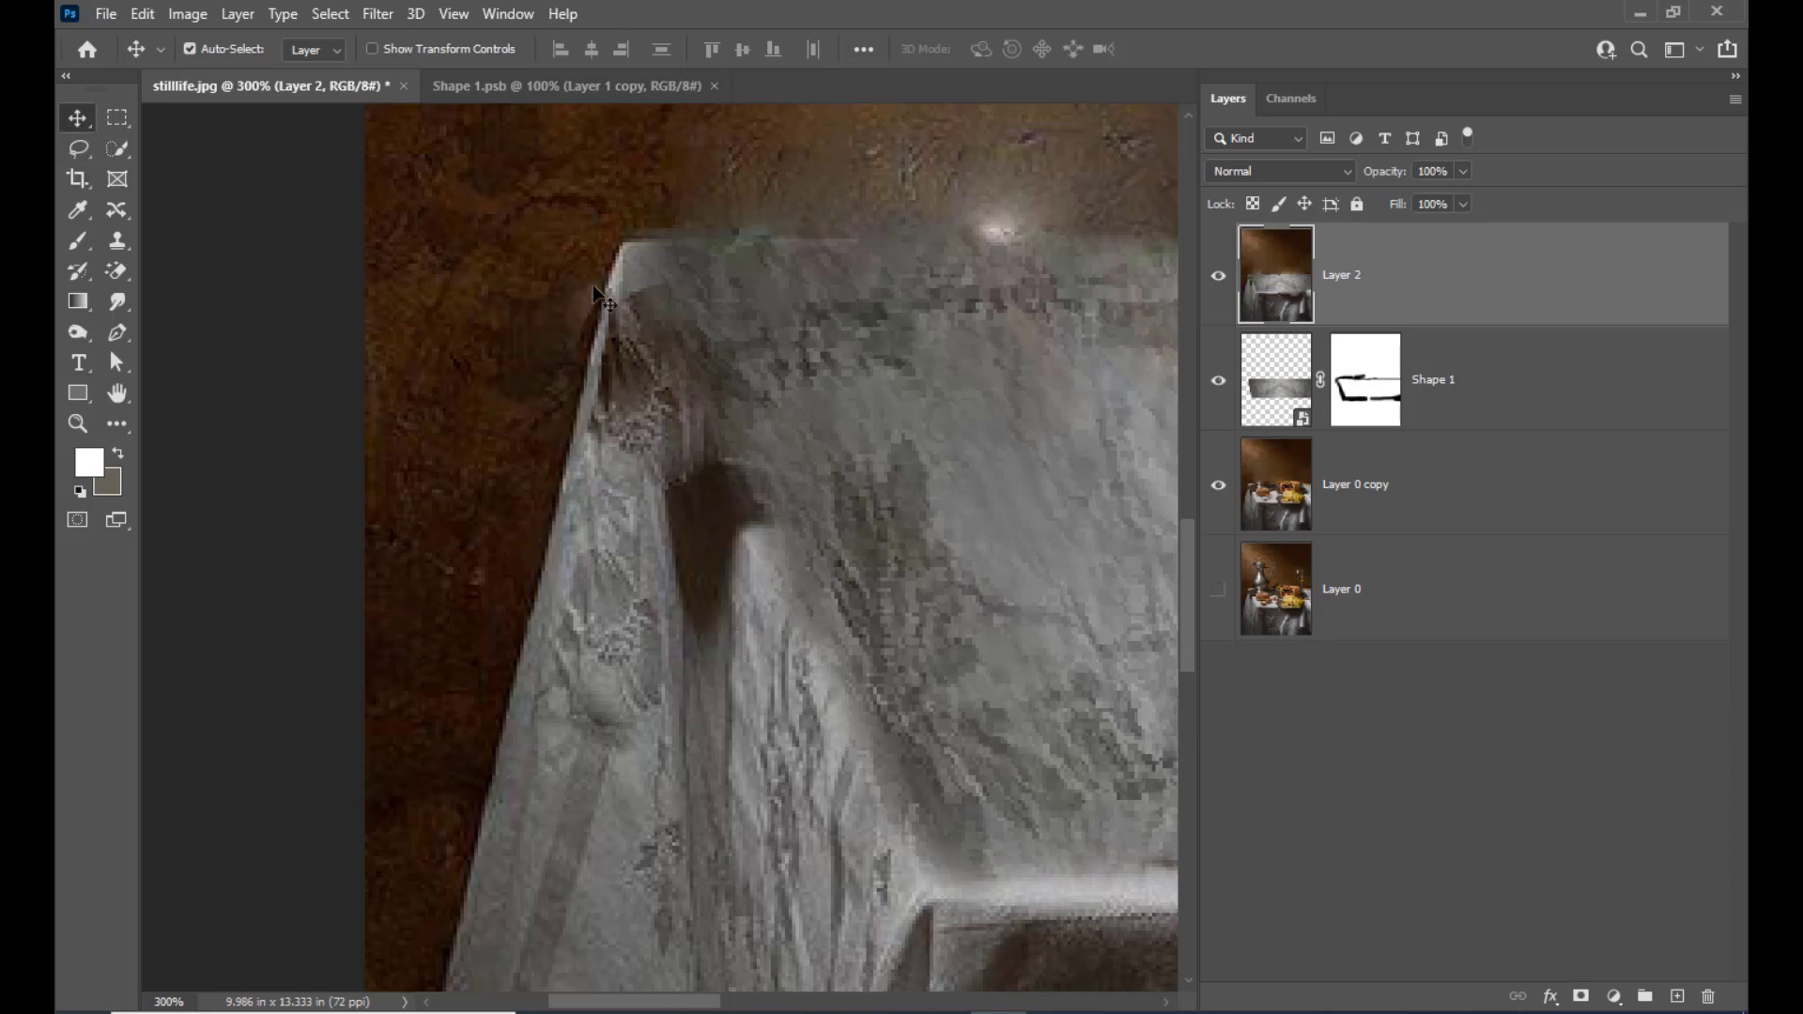
Clone clean wall texture over the remnant outside the tablecloth's left corner using the Clone Stamp with a 20 px brush
scroll(656, 300, "up", 1)
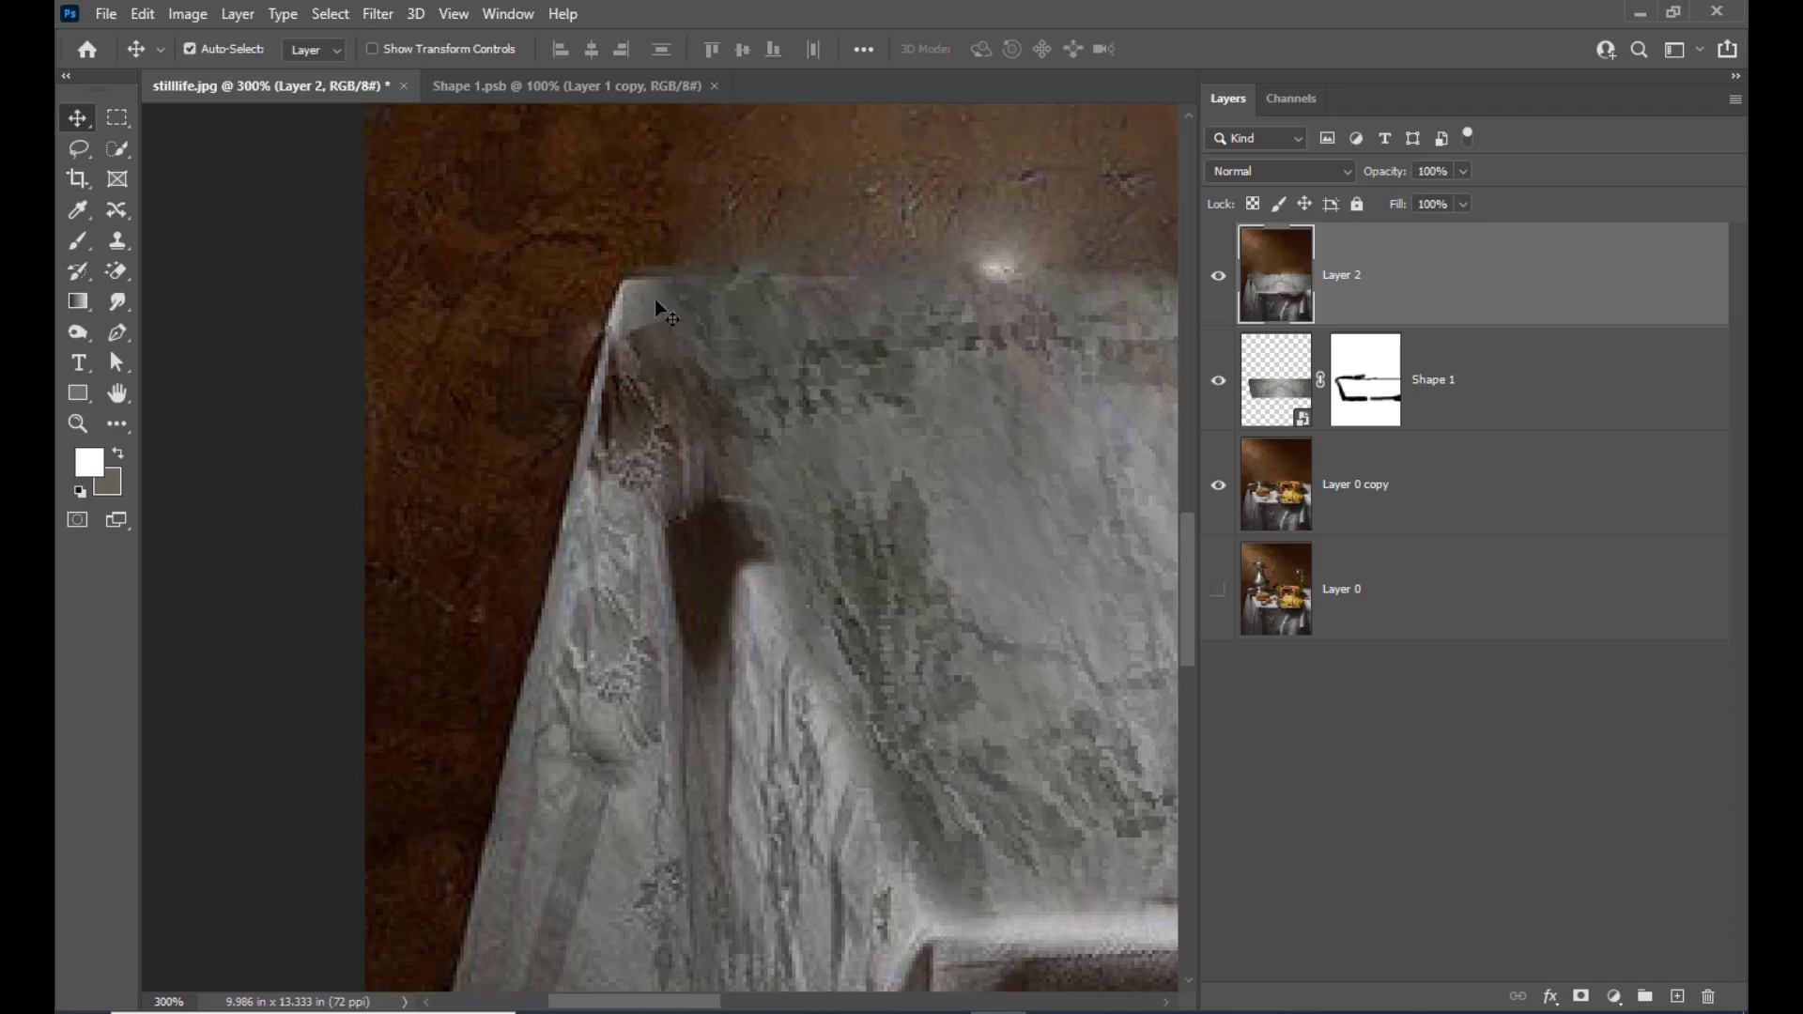
left_click(120, 217)
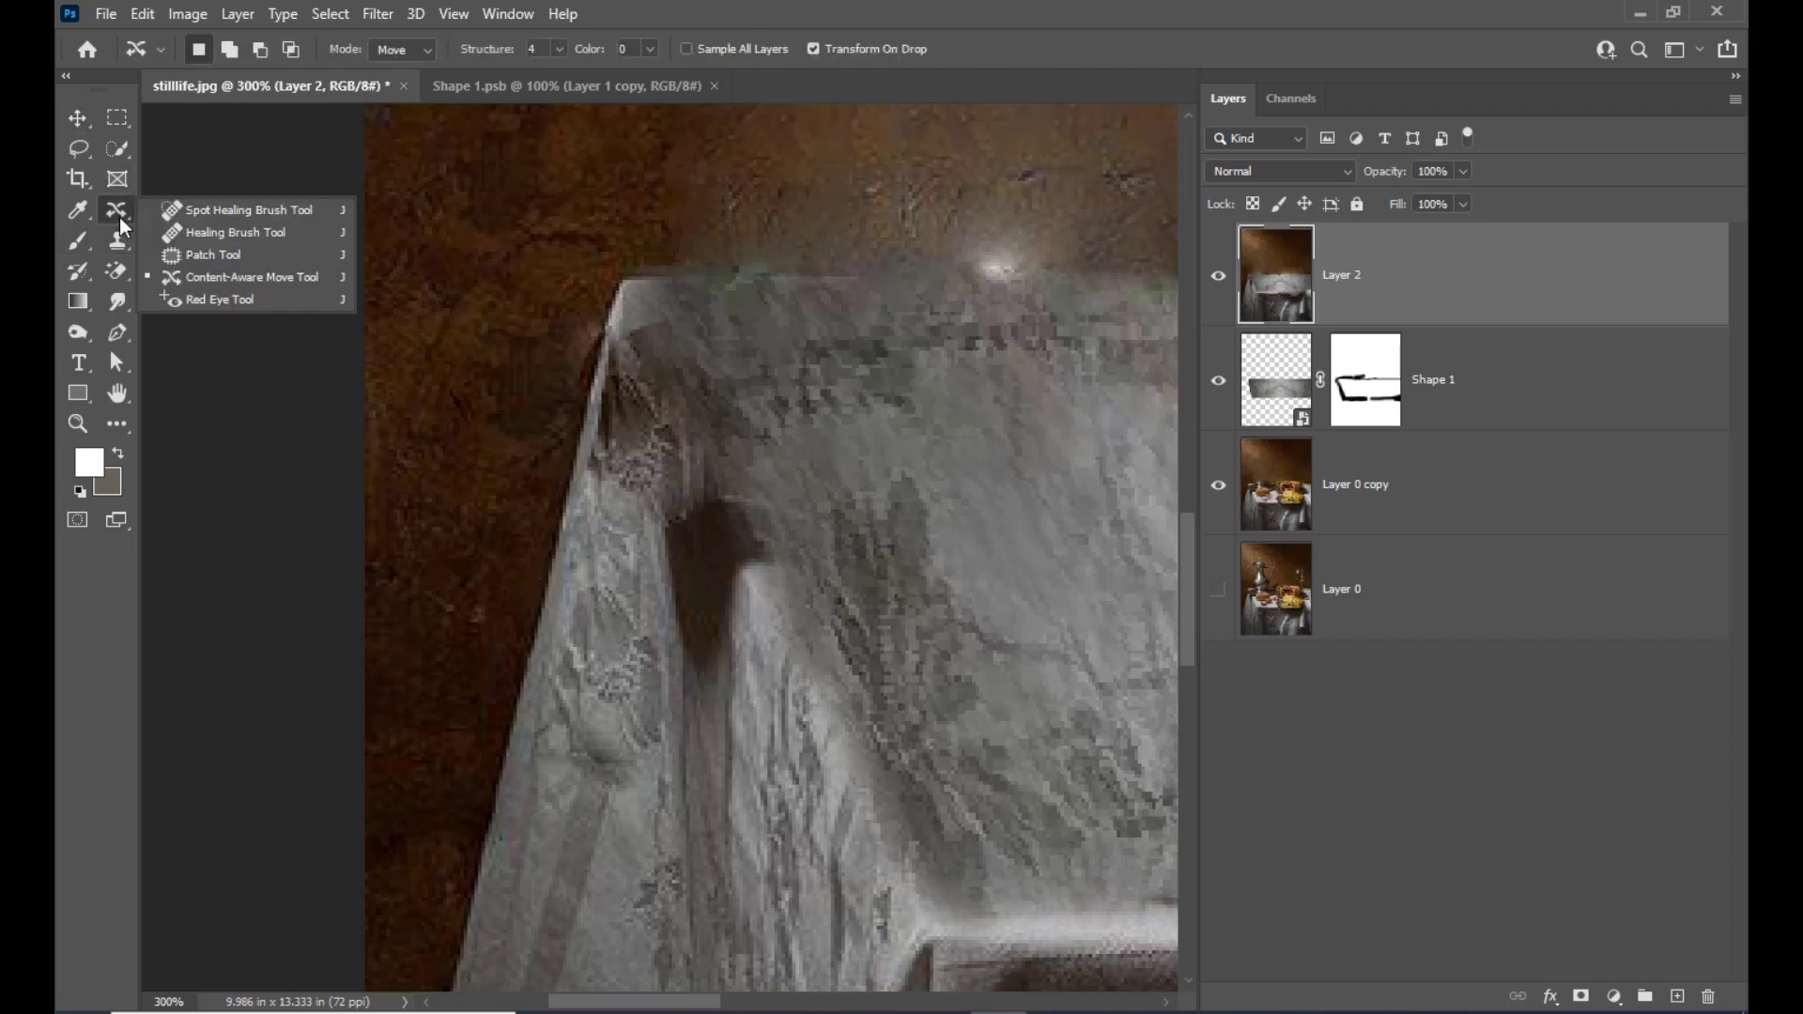
left_click(118, 243)
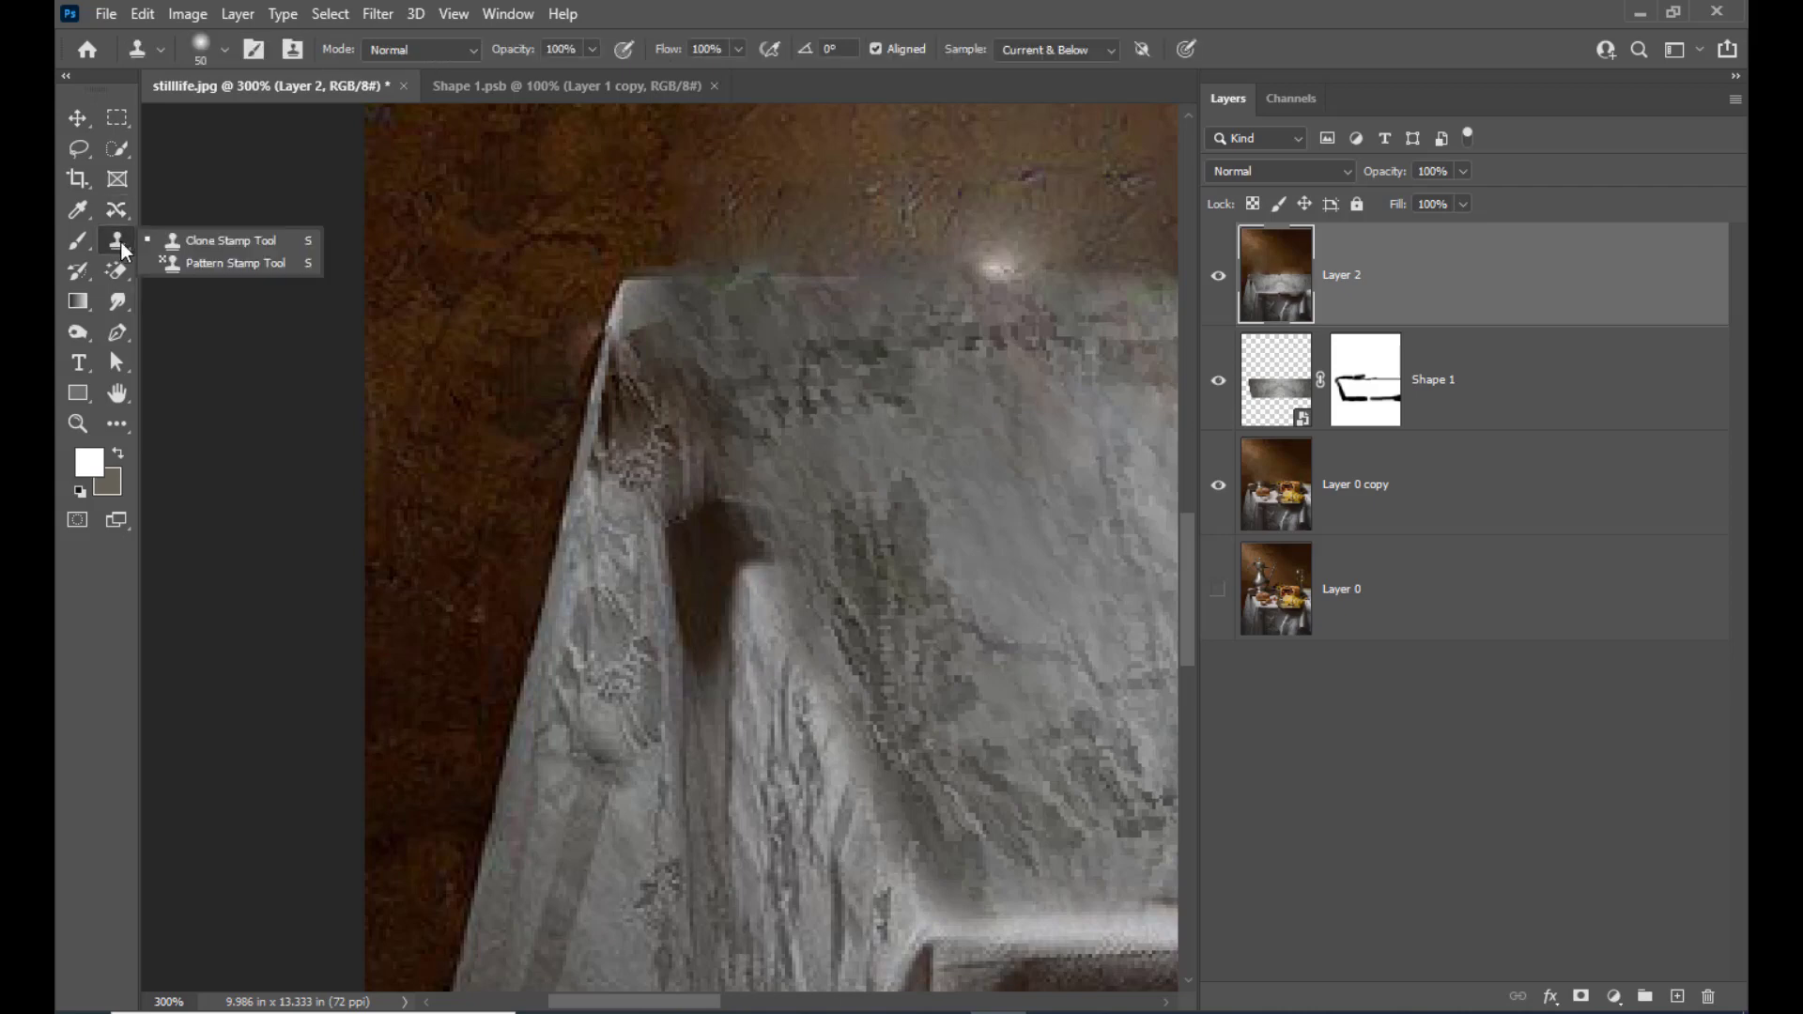
left_click(188, 240)
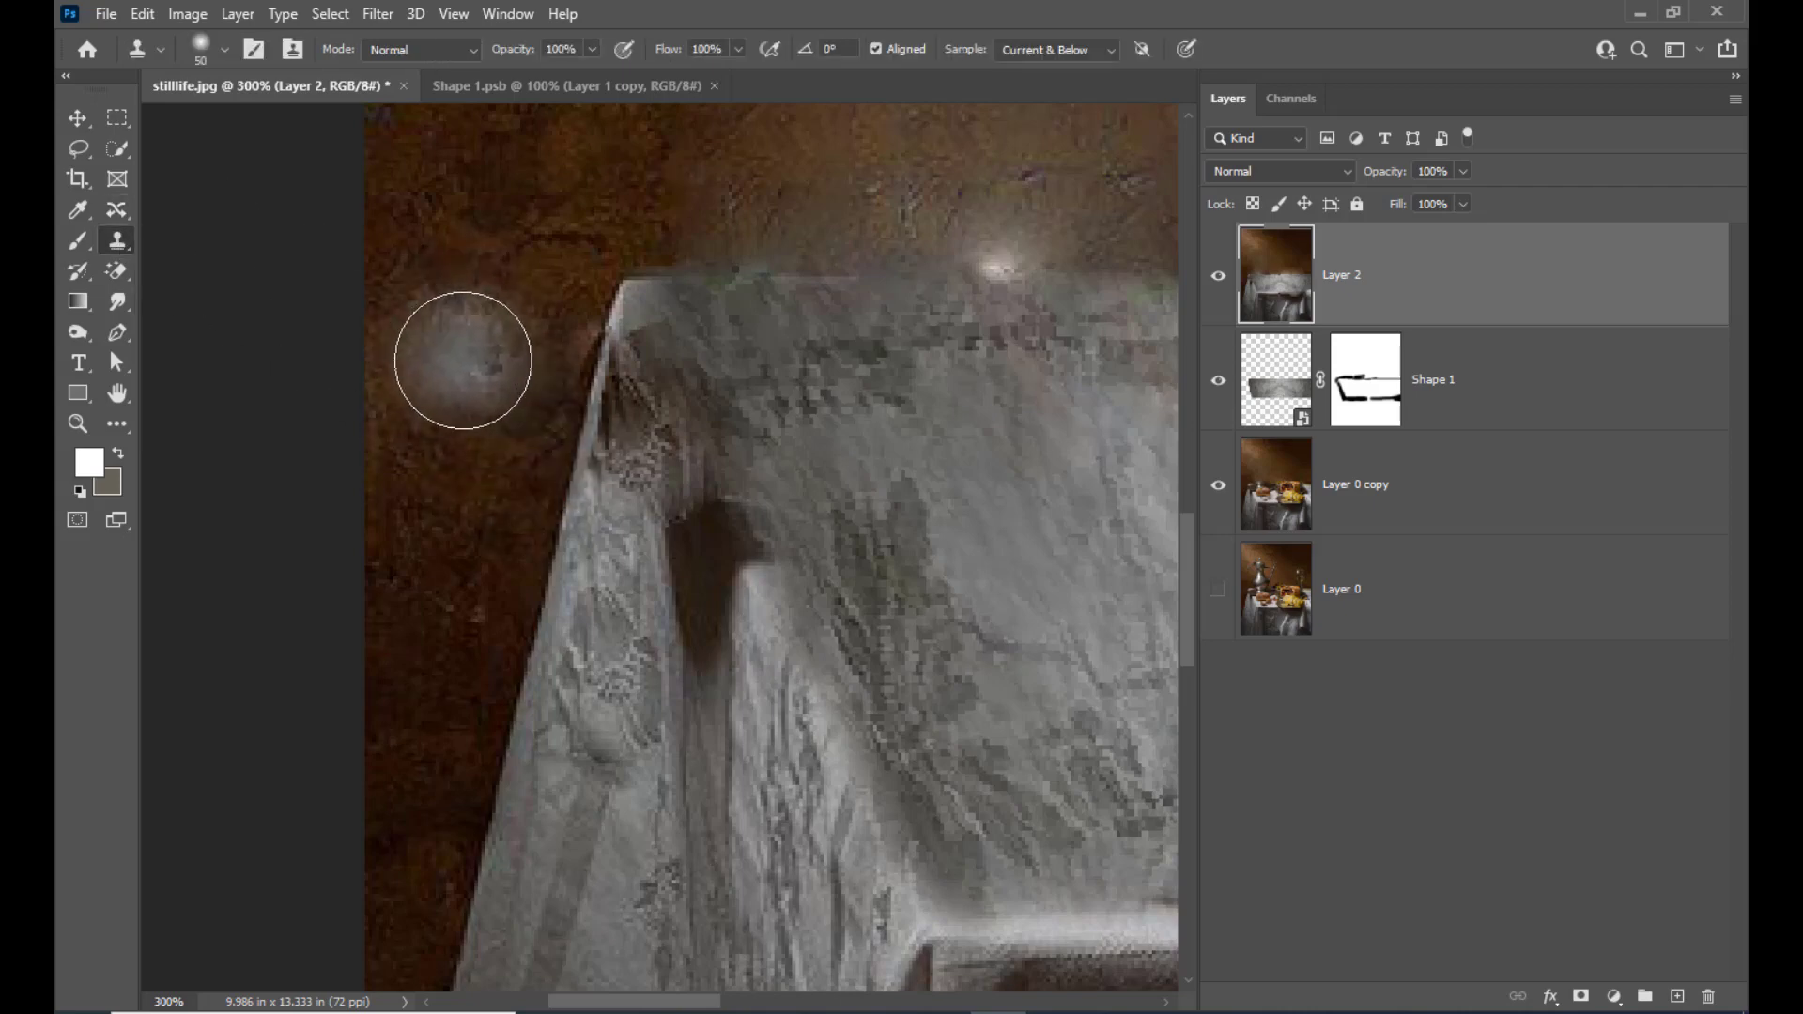
key("bracketleft")
key("bracketleft")
key("bracketleft")
key("bracketleft")
key("bracketleft")
key("bracketleft")
key("bracketleft")
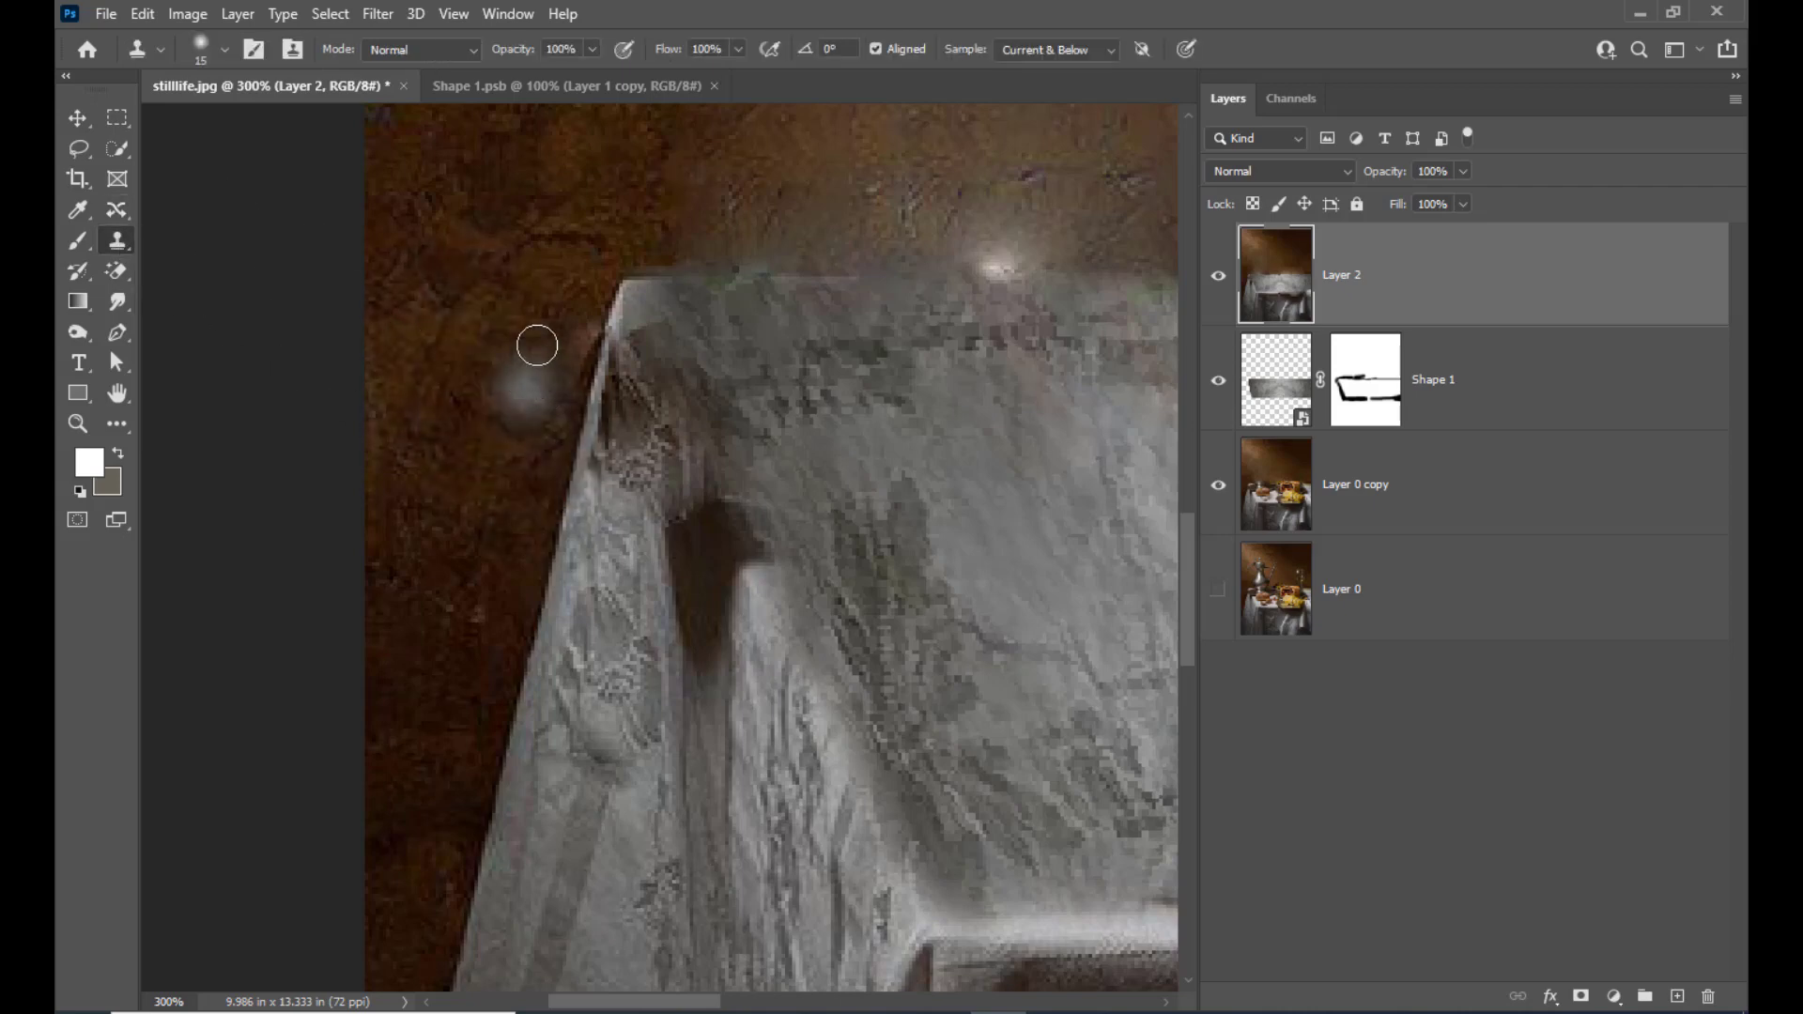
key("bracketleft")
key("bracketright")
key("bracketright")
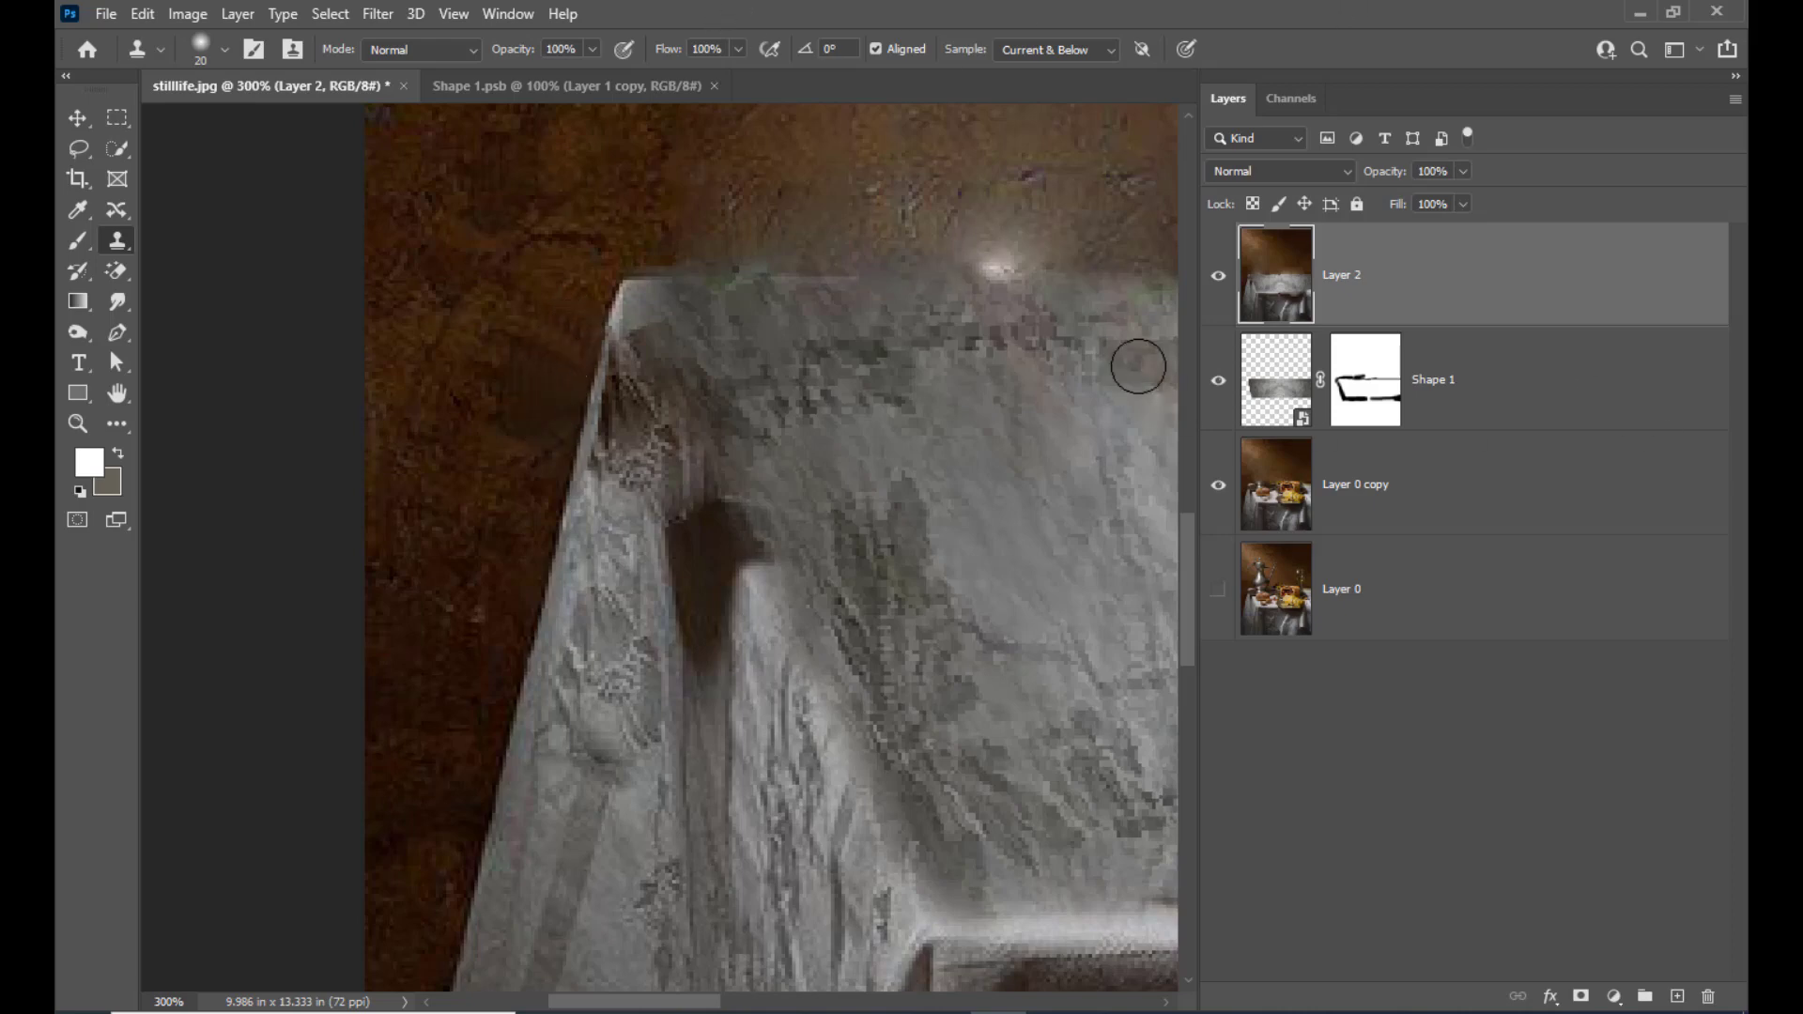
Draw a freehand Lasso selection around the dark, blurred area under the tablecloth's front edge, above the embroidered monogram
key("ctrl+minus")
key("ctrl+minus")
key("ctrl+minus")
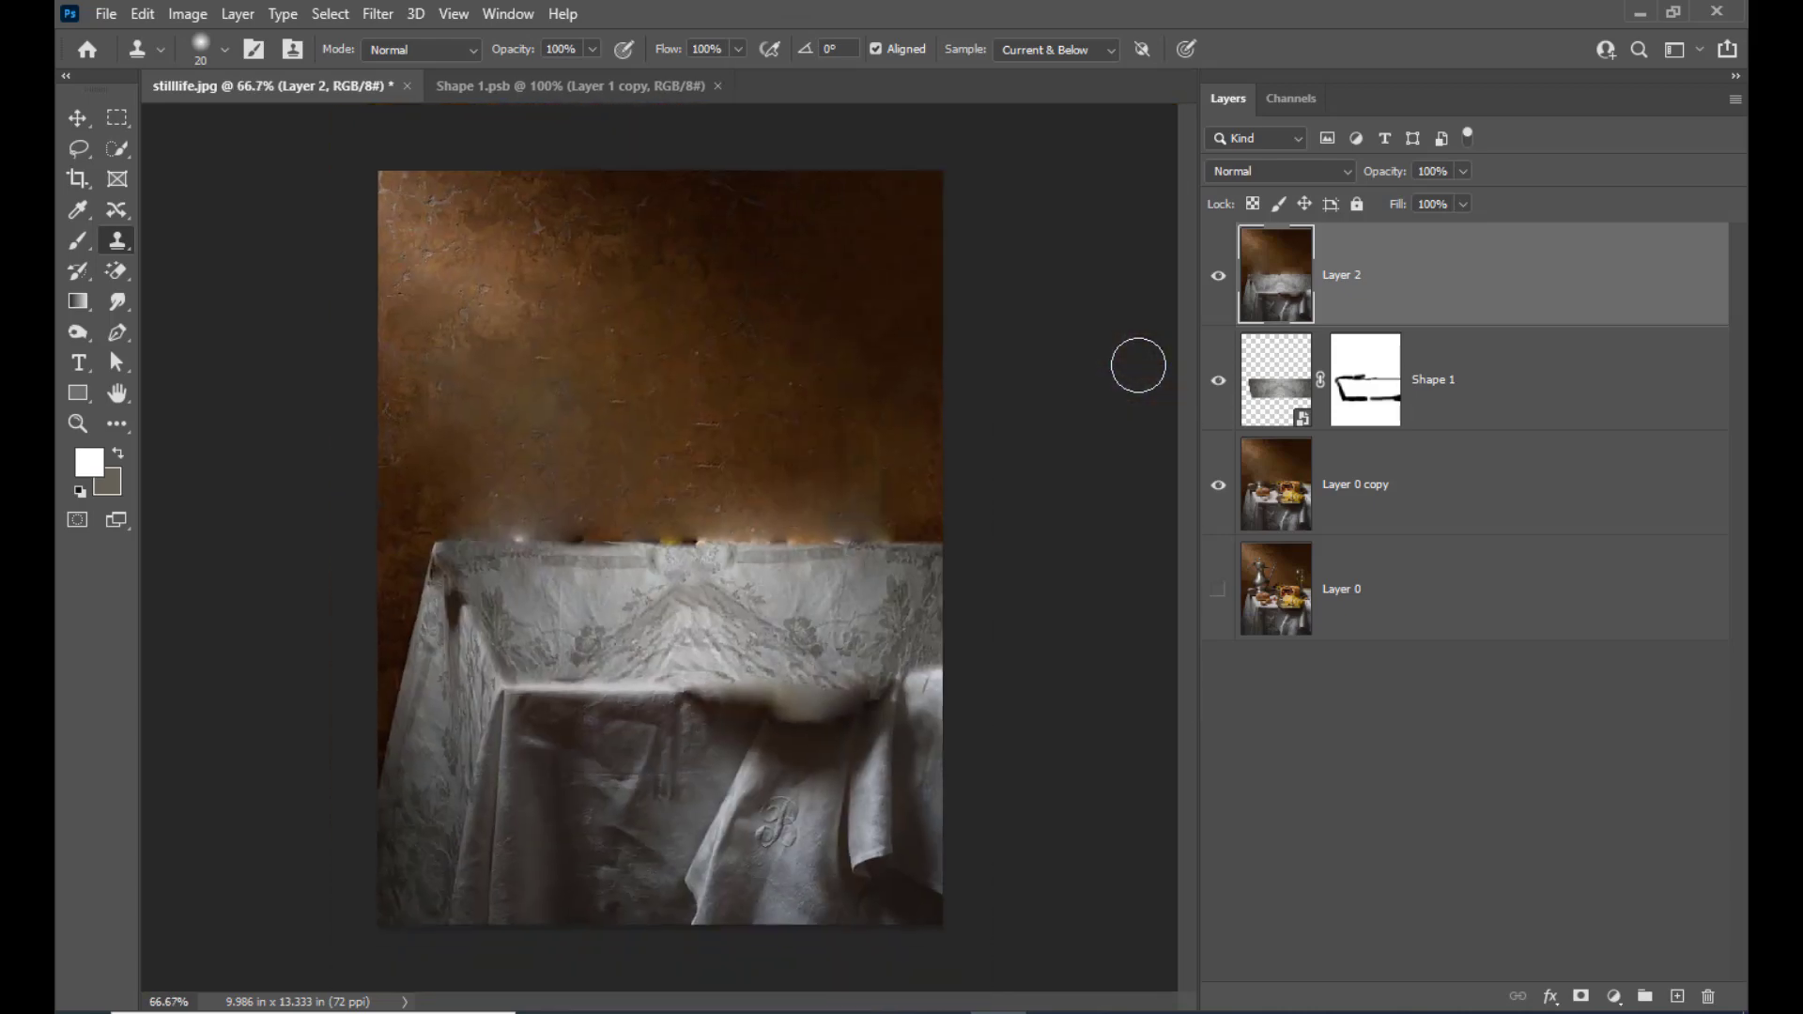
key("ctrl+plus")
scroll(658, 410, "down", 2)
scroll(685, 417, "down", 2)
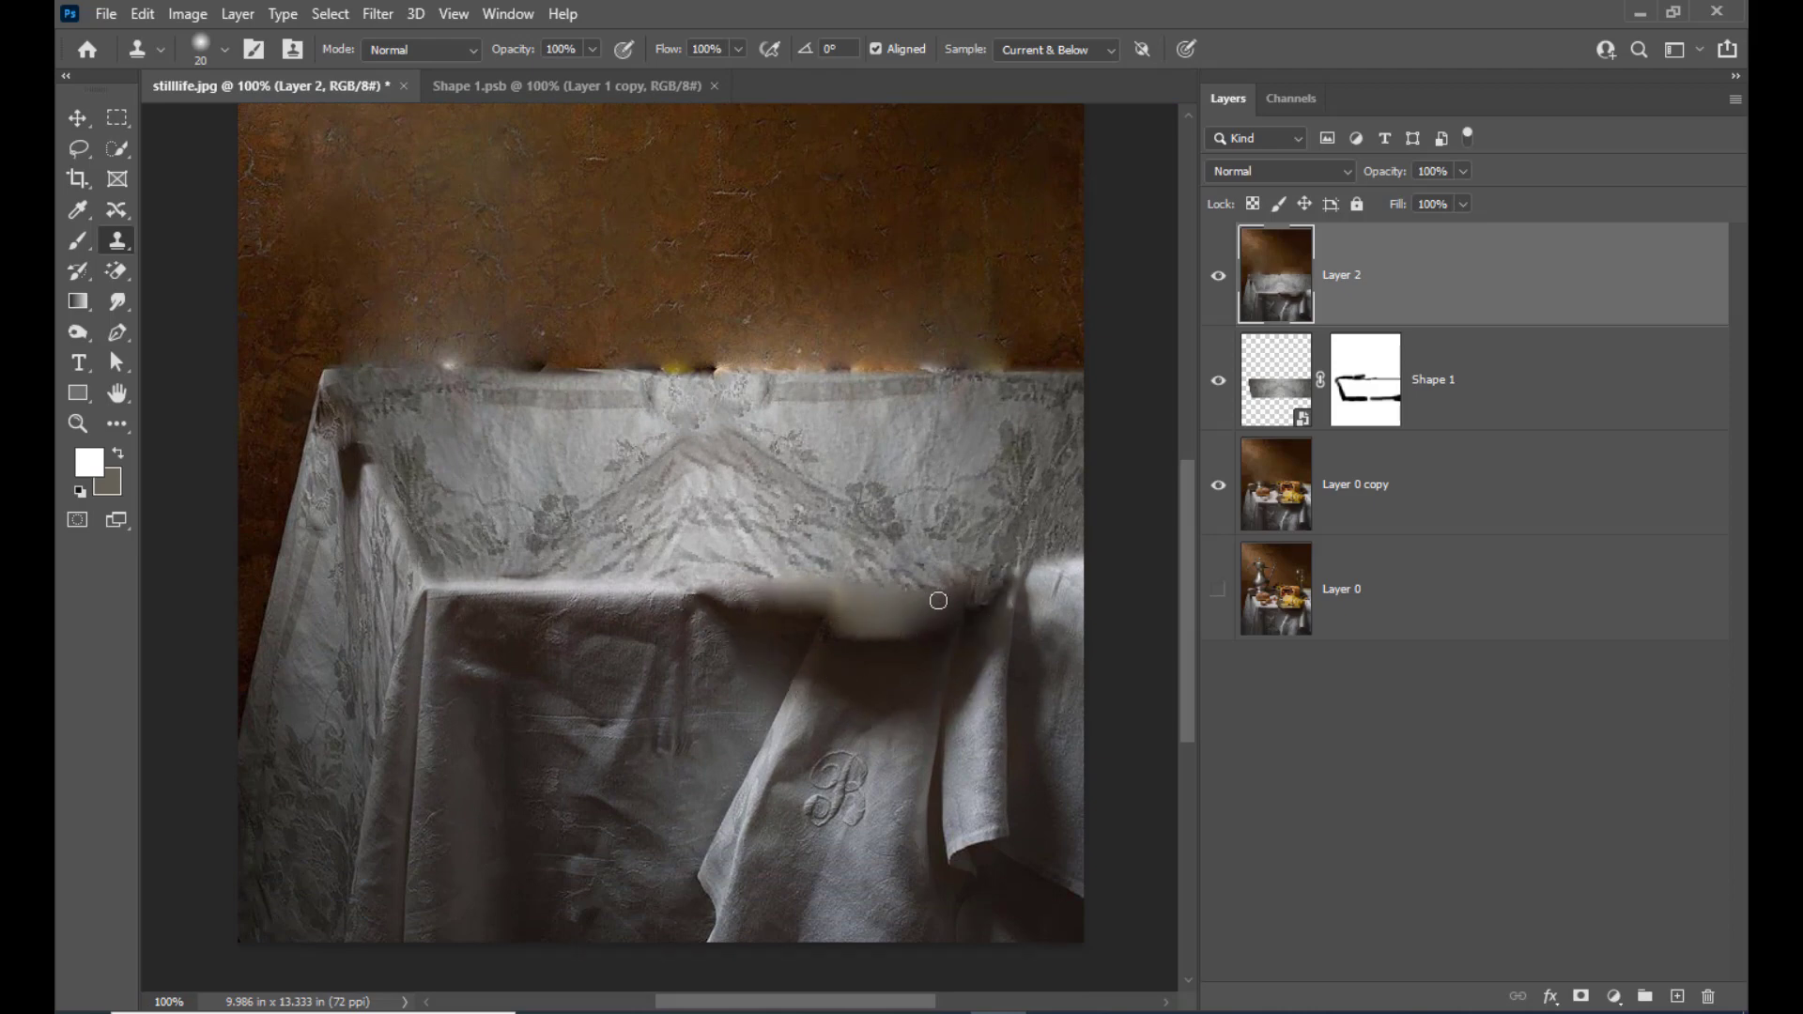
scroll(813, 693, "down", 3)
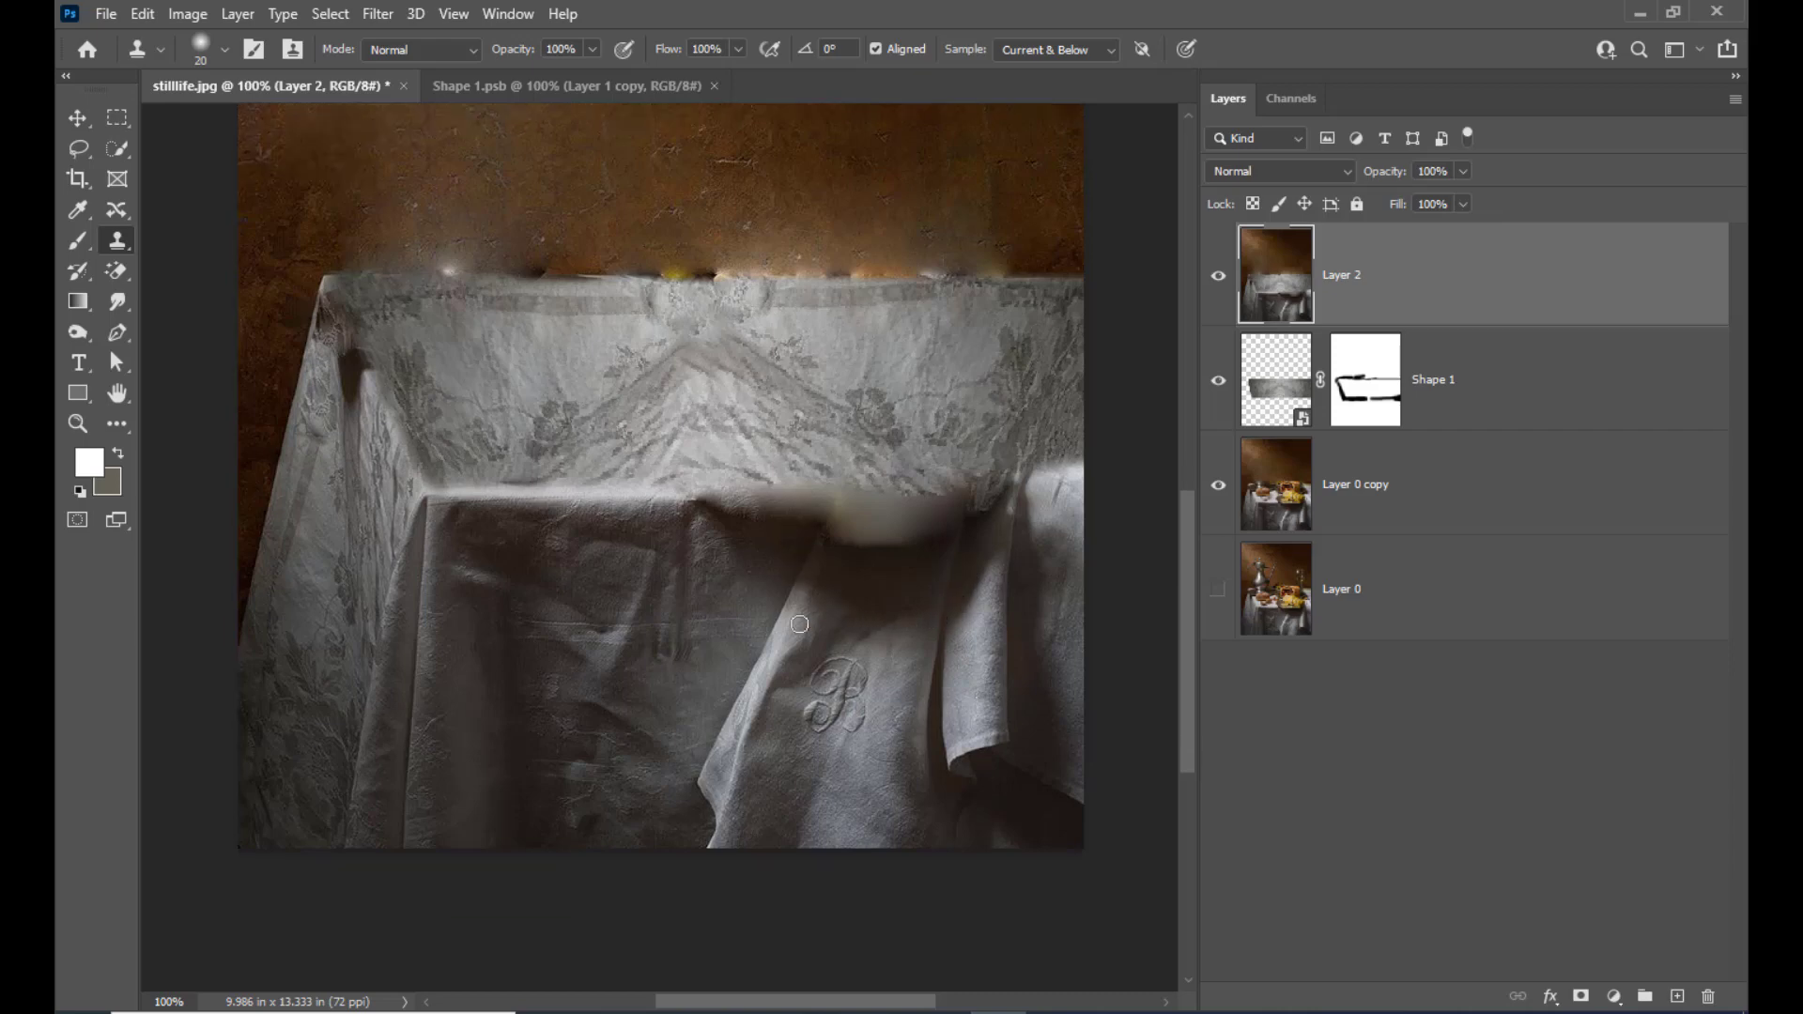
key("ctrl+plus")
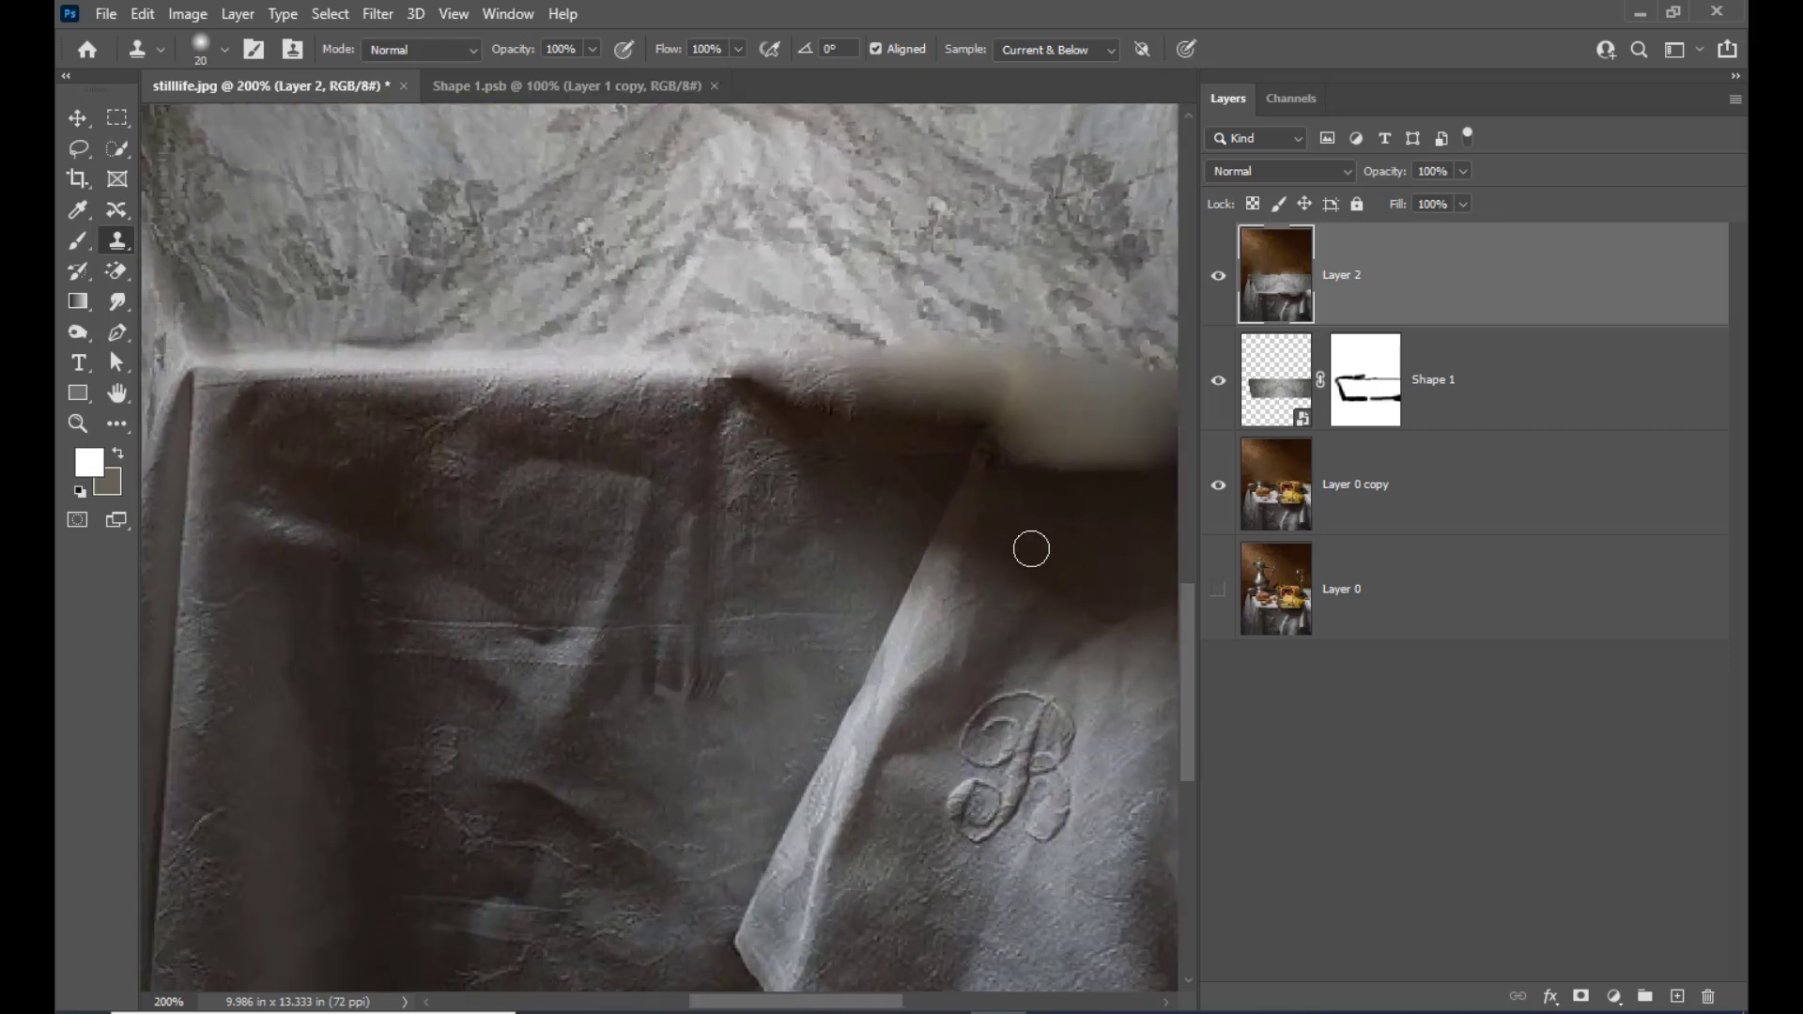
key("ctrl+minus")
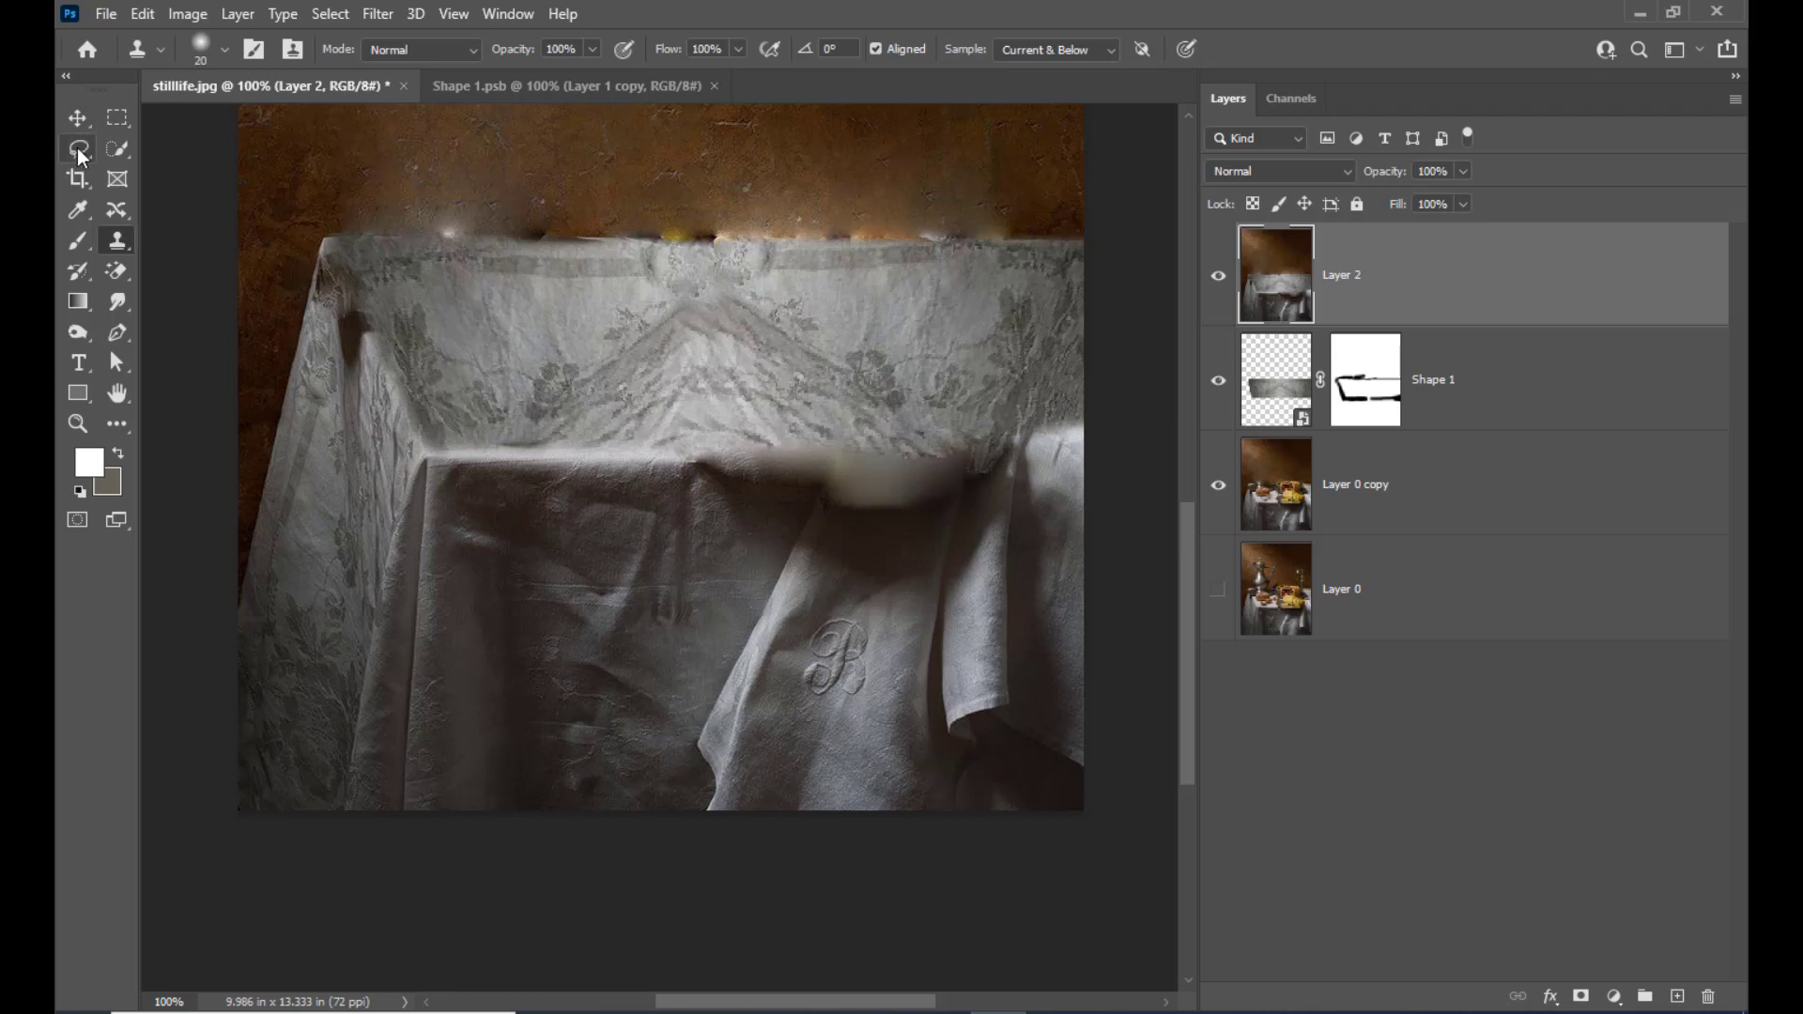
left_click_drag(77, 148, 139, 149)
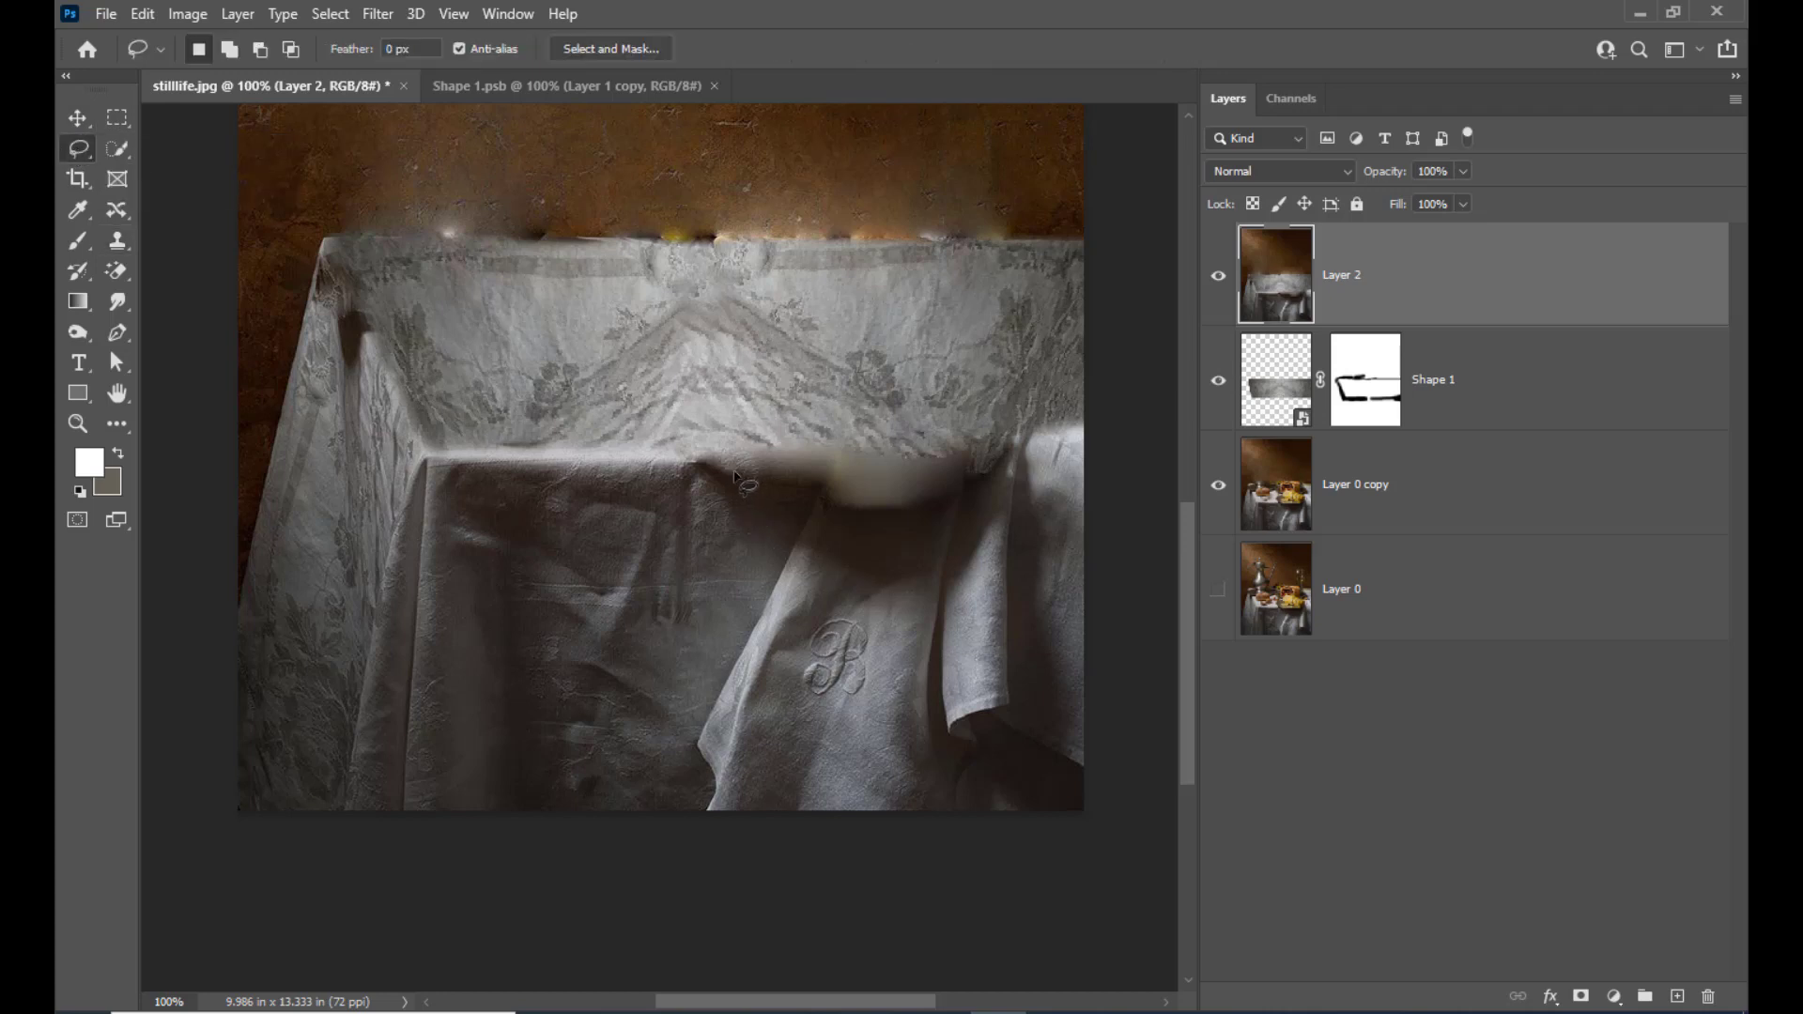
mouse_move(733, 475)
left_mouse_down()
mouse_move(1012, 473)
mouse_move(987, 532)
mouse_move(937, 573)
mouse_move(850, 566)
mouse_move(728, 473)
left_mouse_up()
Add a Curves adjustment layer for the selected area and raise the RGB midtones to brighten the dark cloth
left_click(1614, 996)
left_click(1632, 698)
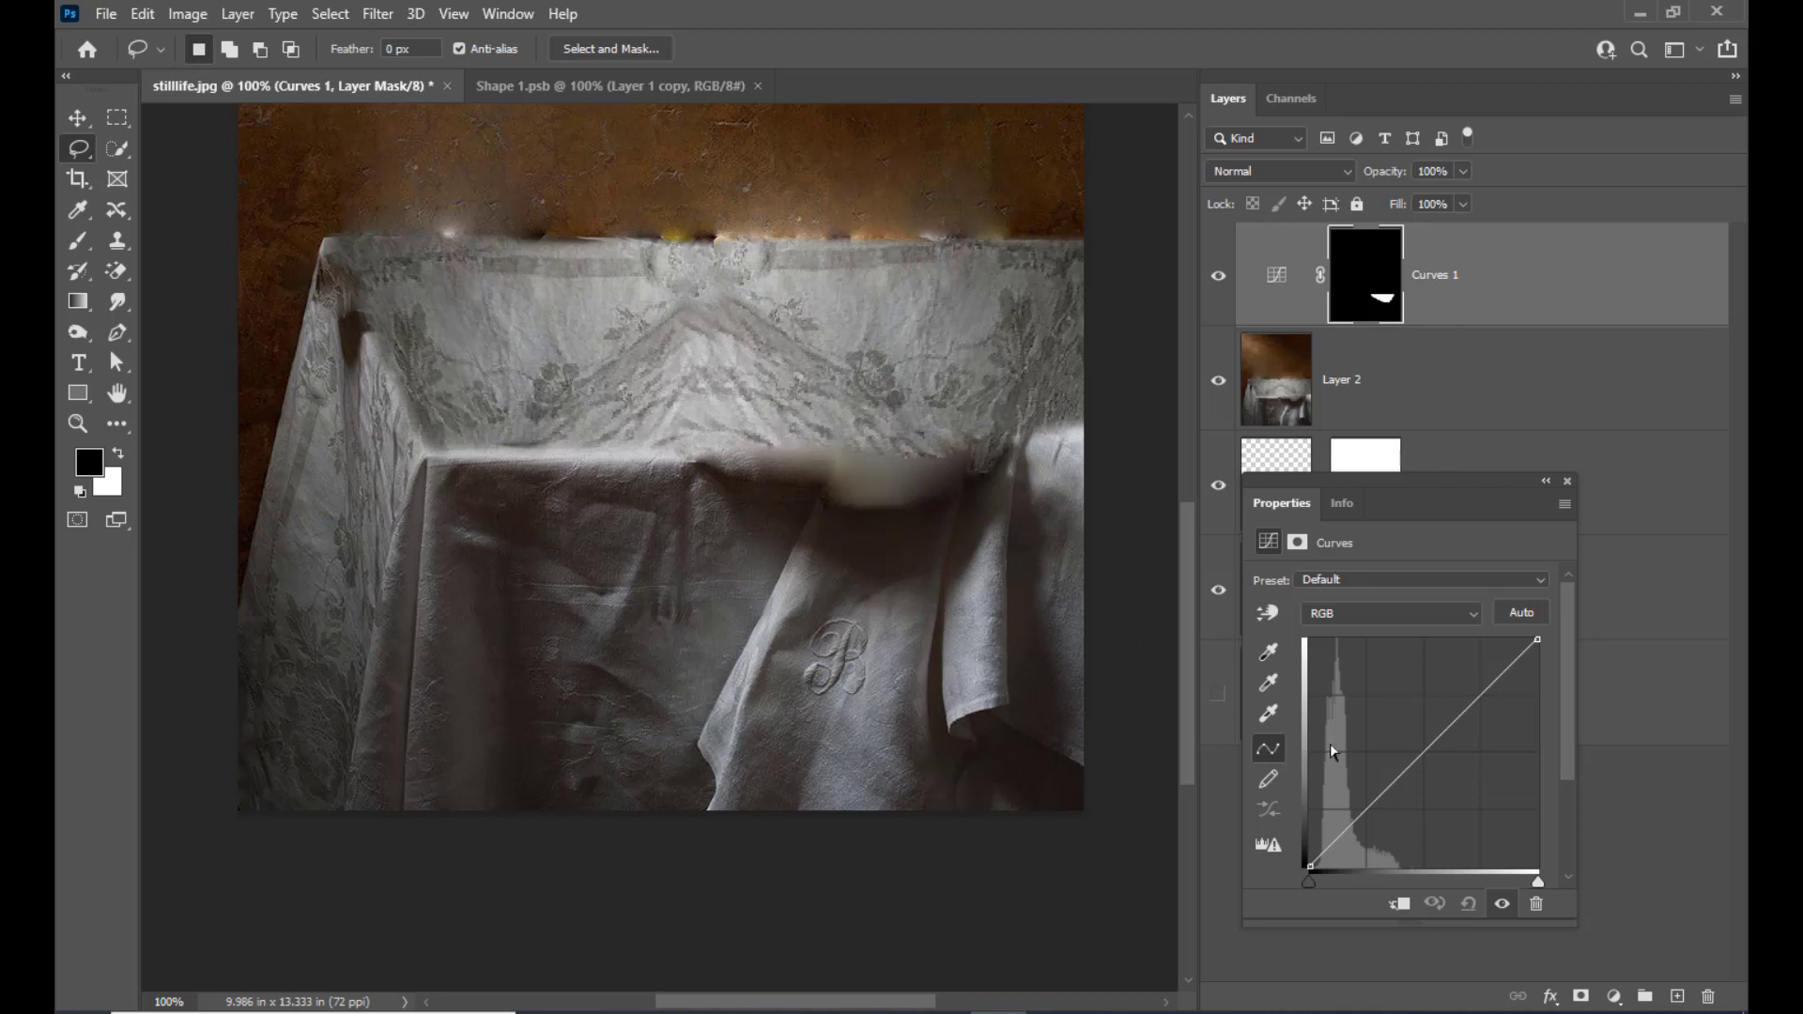
left_click_drag(1428, 743, 1382, 710)
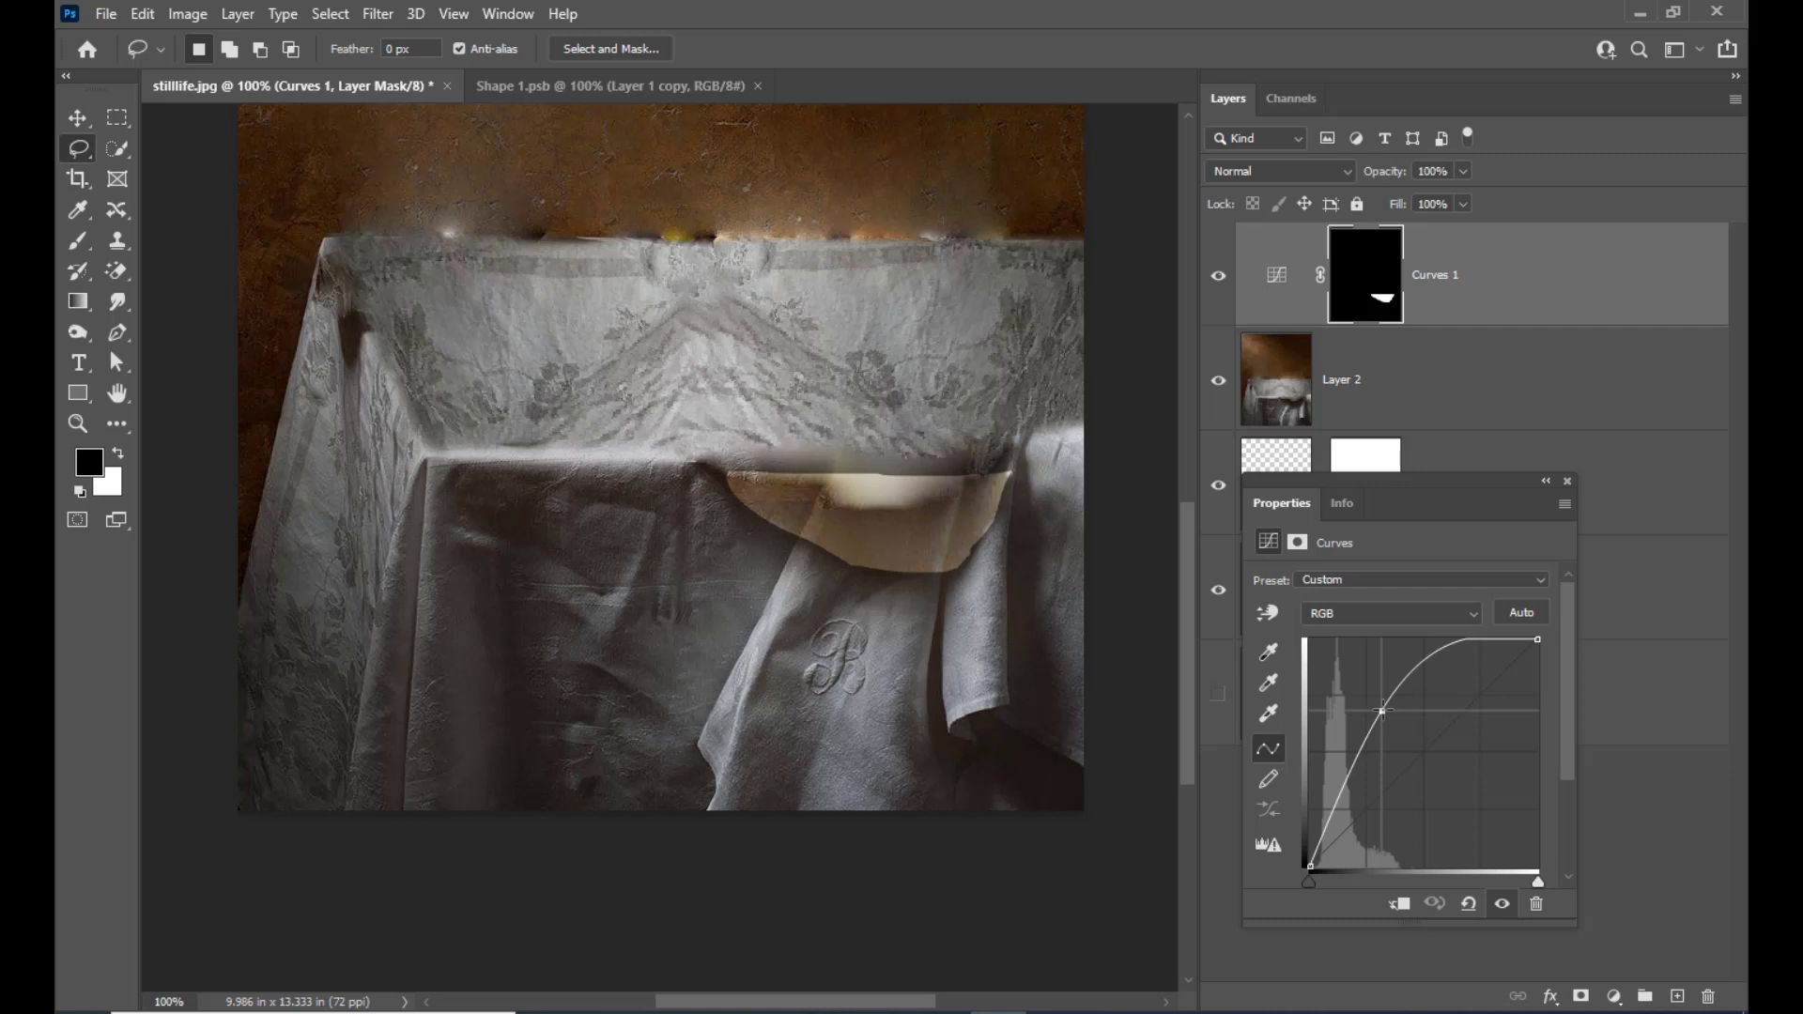
left_click_drag(1382, 710, 1376, 712)
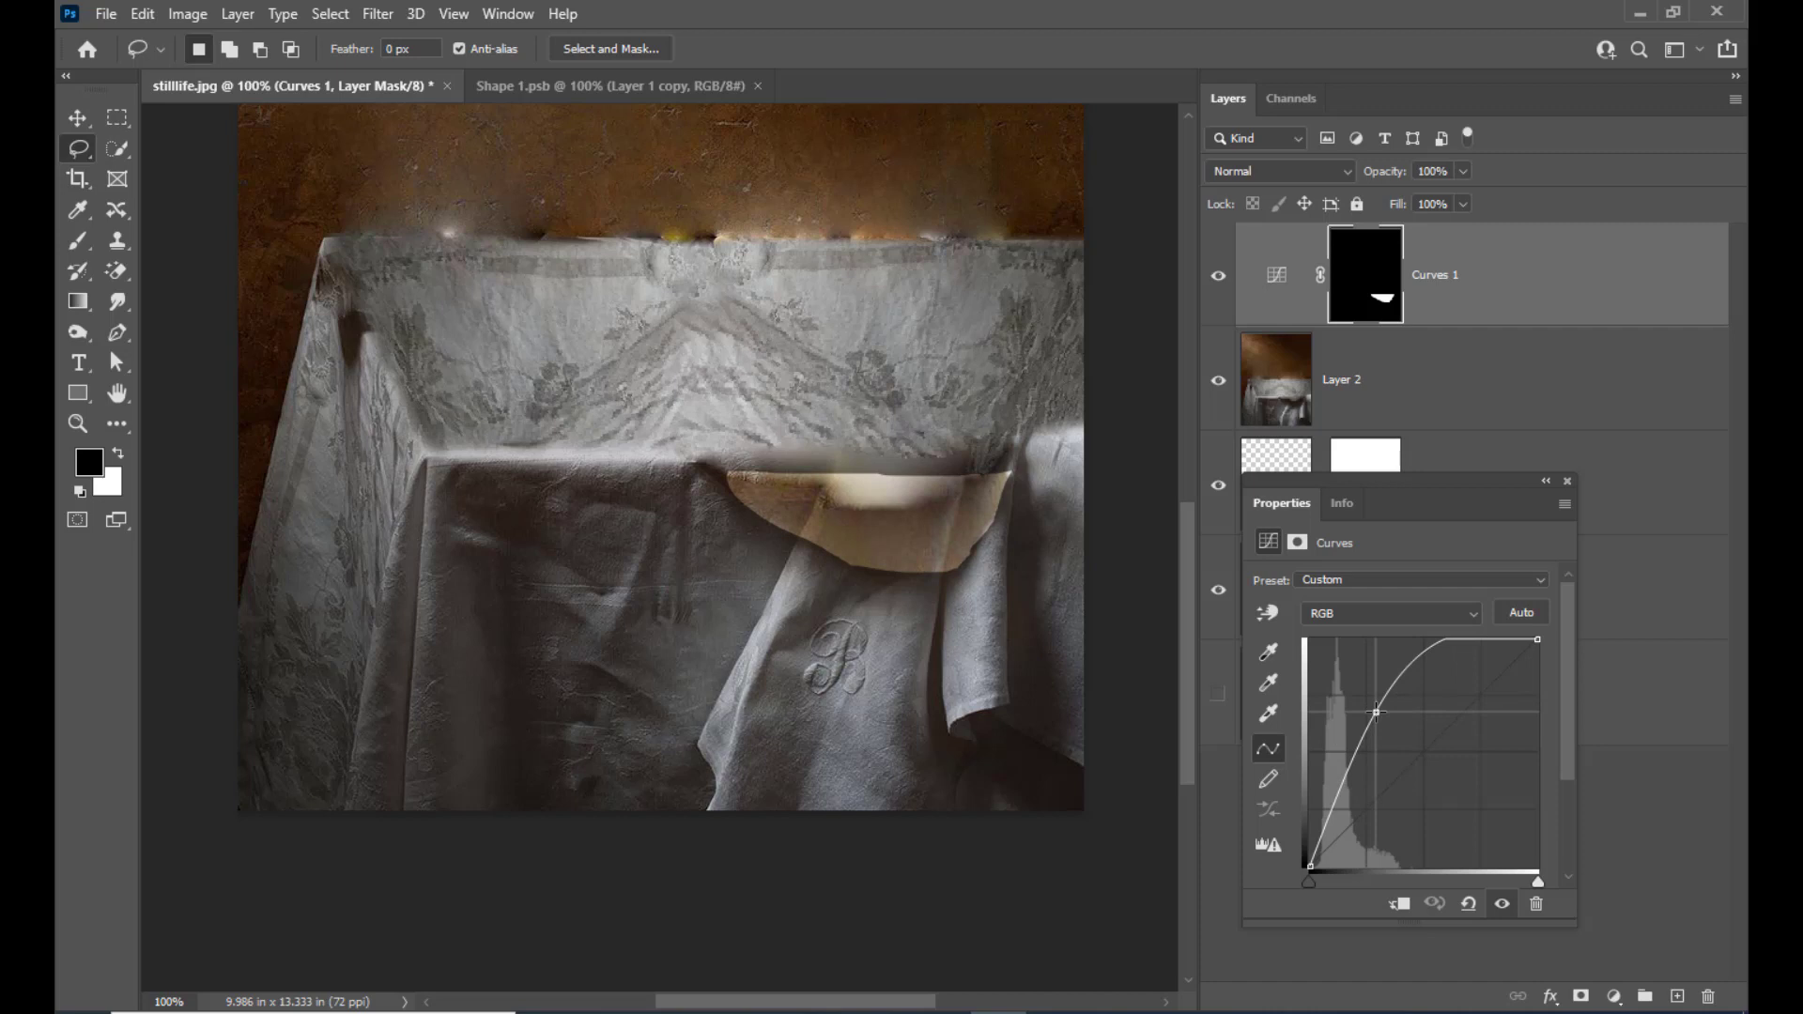
mouse_move(1376, 712)
left_mouse_down()
mouse_move(1396, 740)
mouse_move(1386, 728)
left_mouse_up()
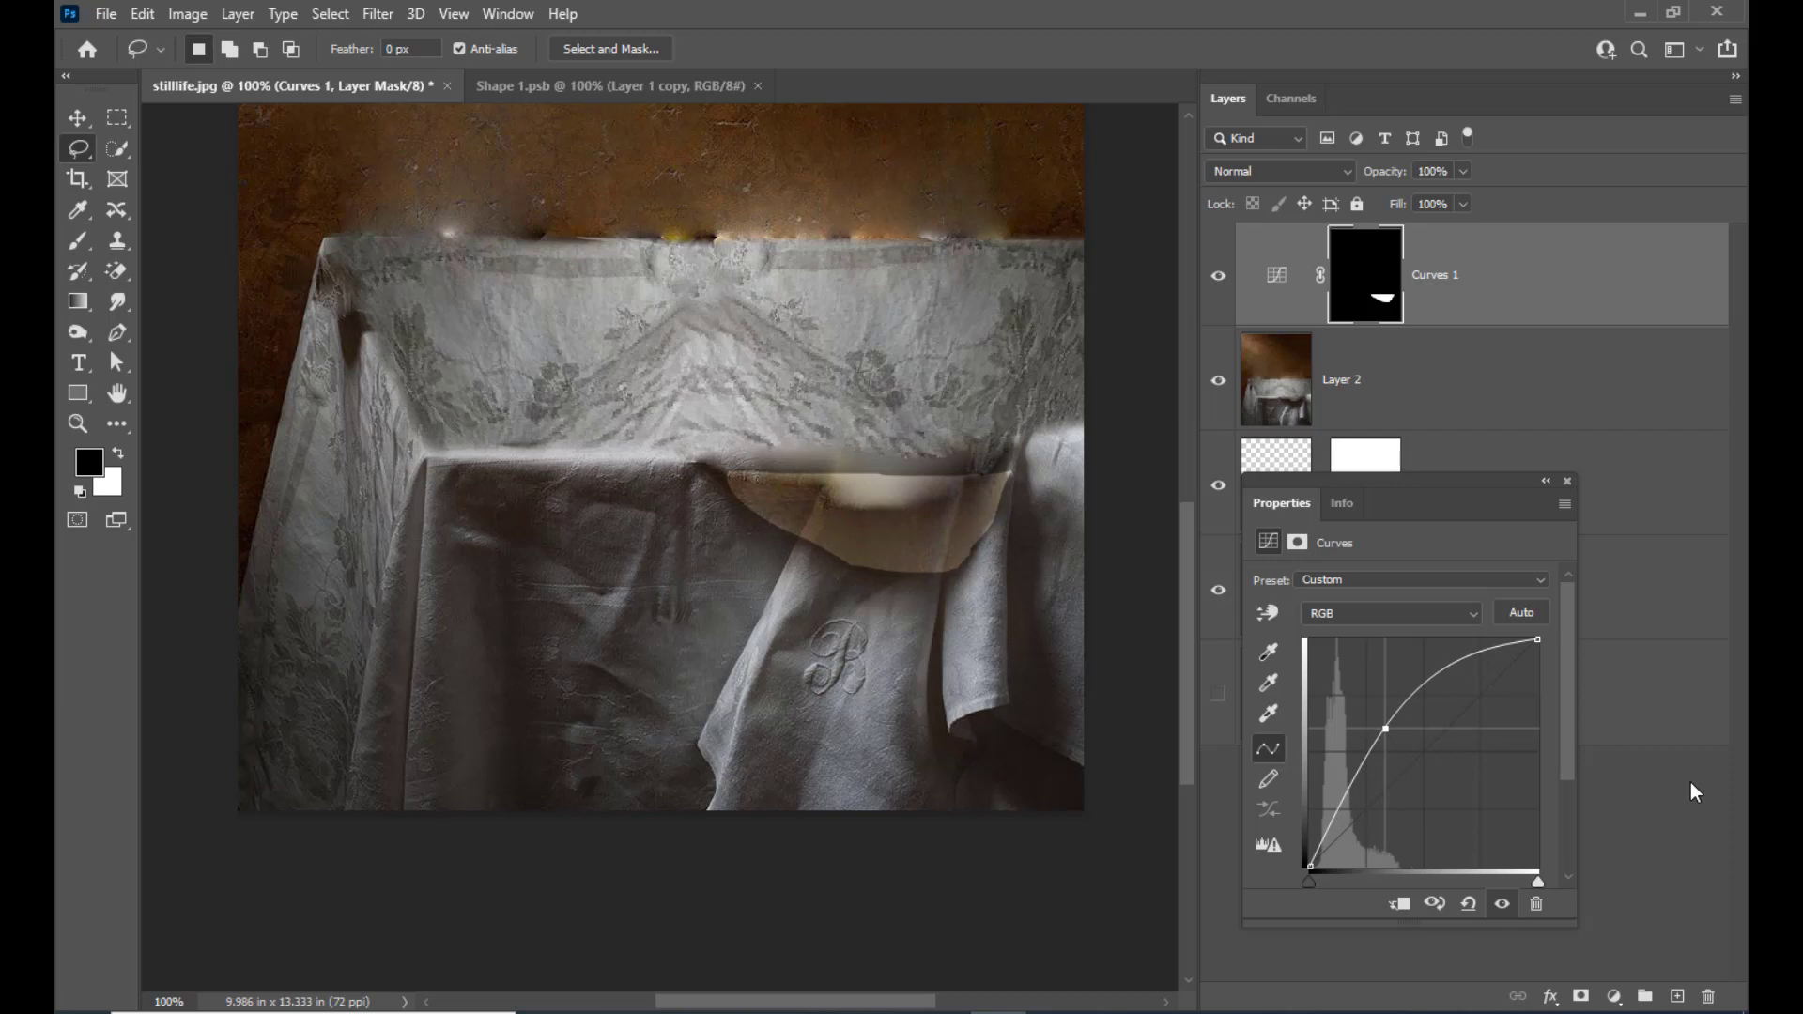
left_click(1567, 482)
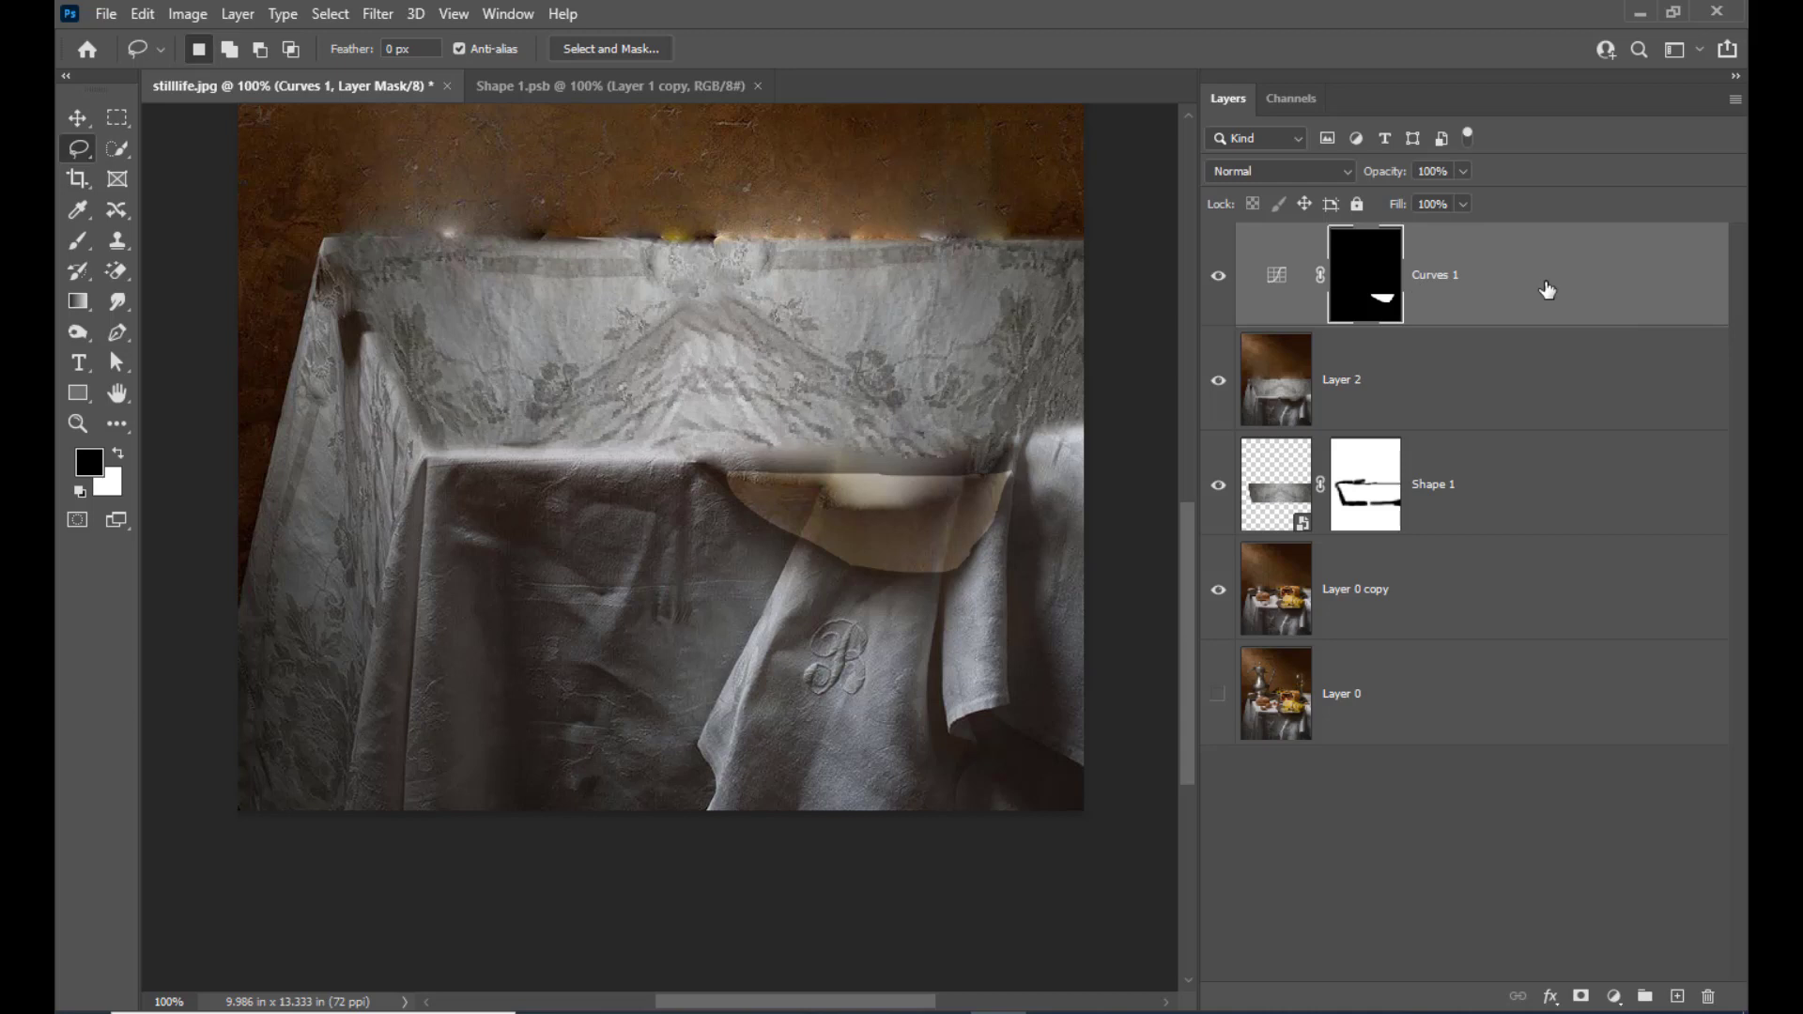
Stamp all visible layers into a new layer and blend the brightened patch's lower edge using a 20 px Content-Aware Spot Healing Brush
key("ctrl+shift+alt+e")
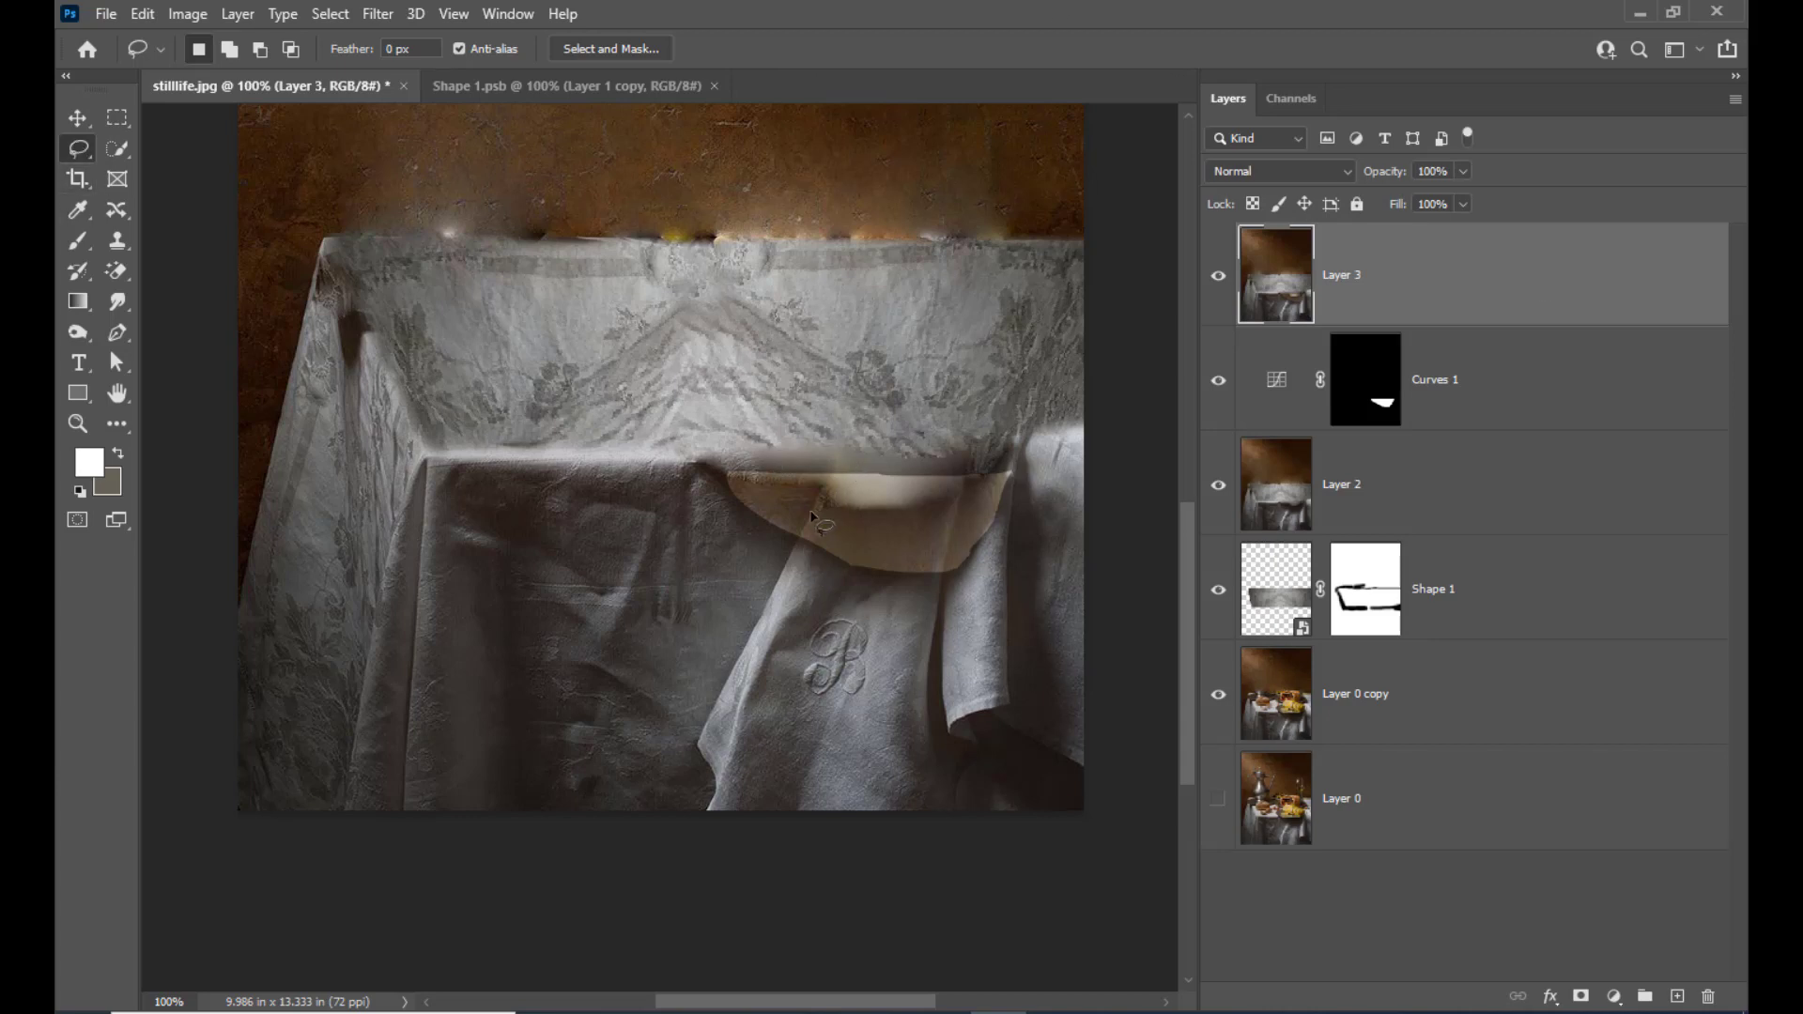
left_click(117, 210)
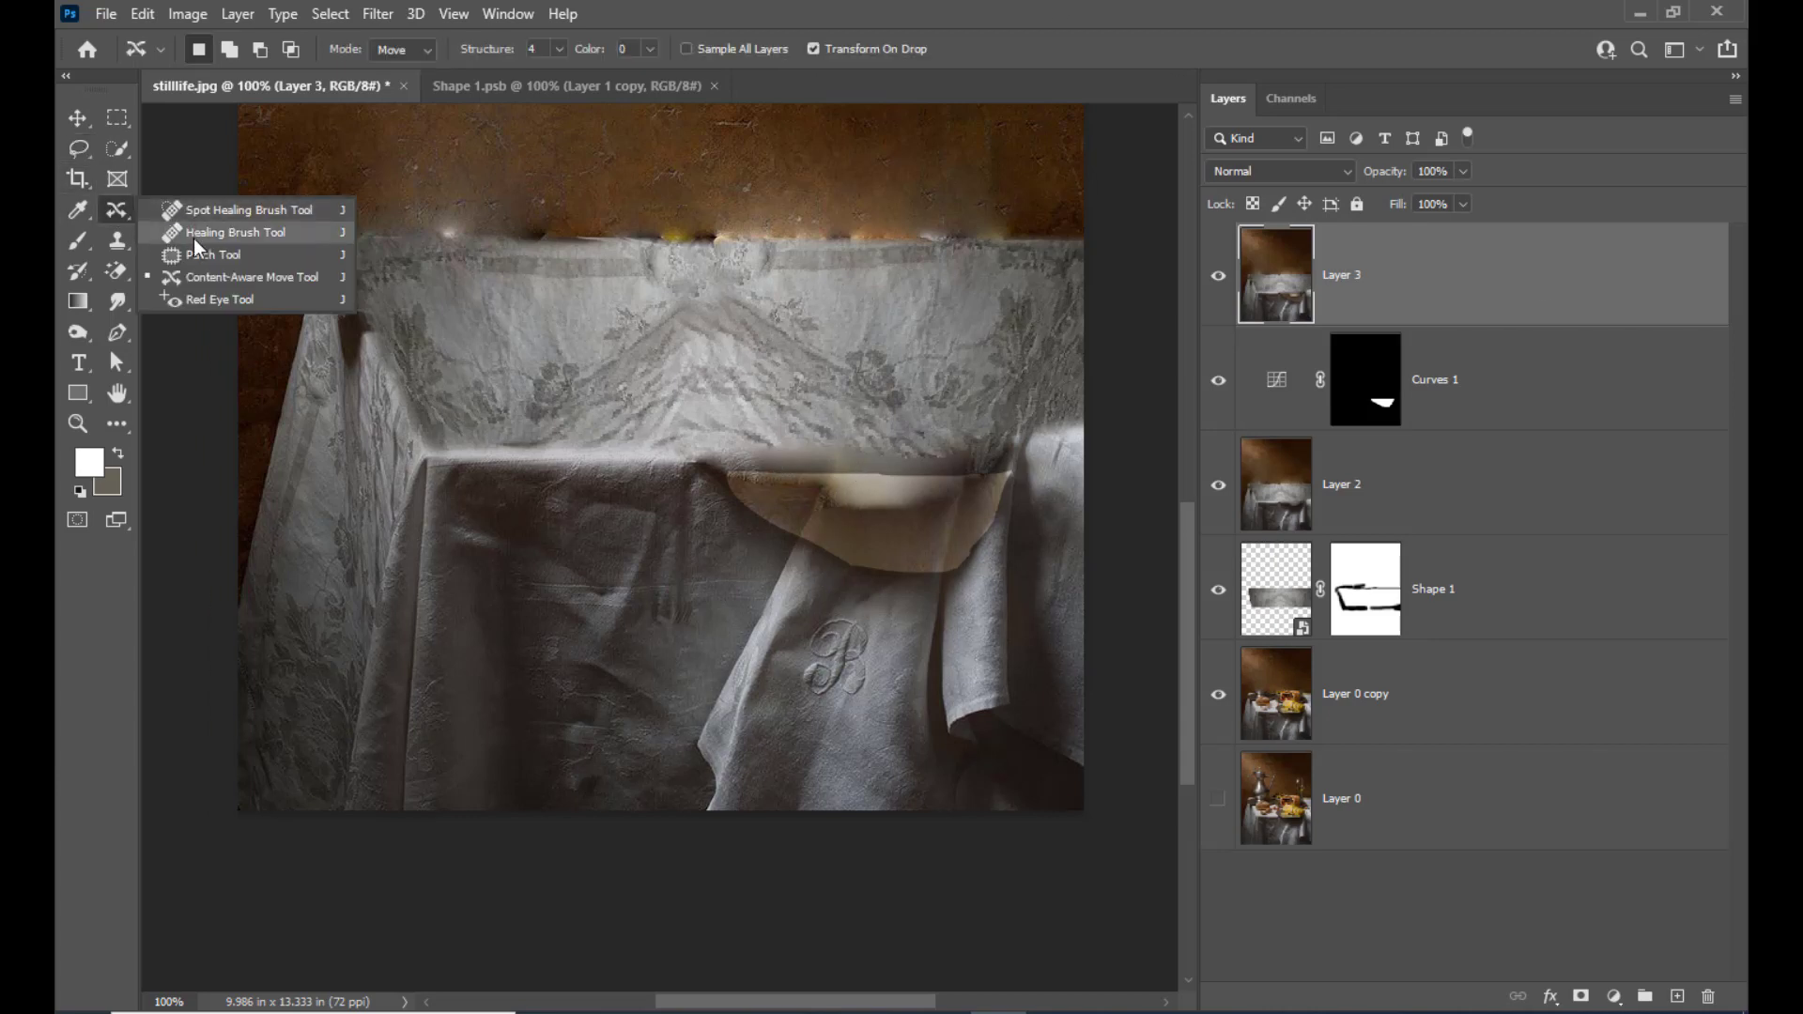
left_click(226, 209)
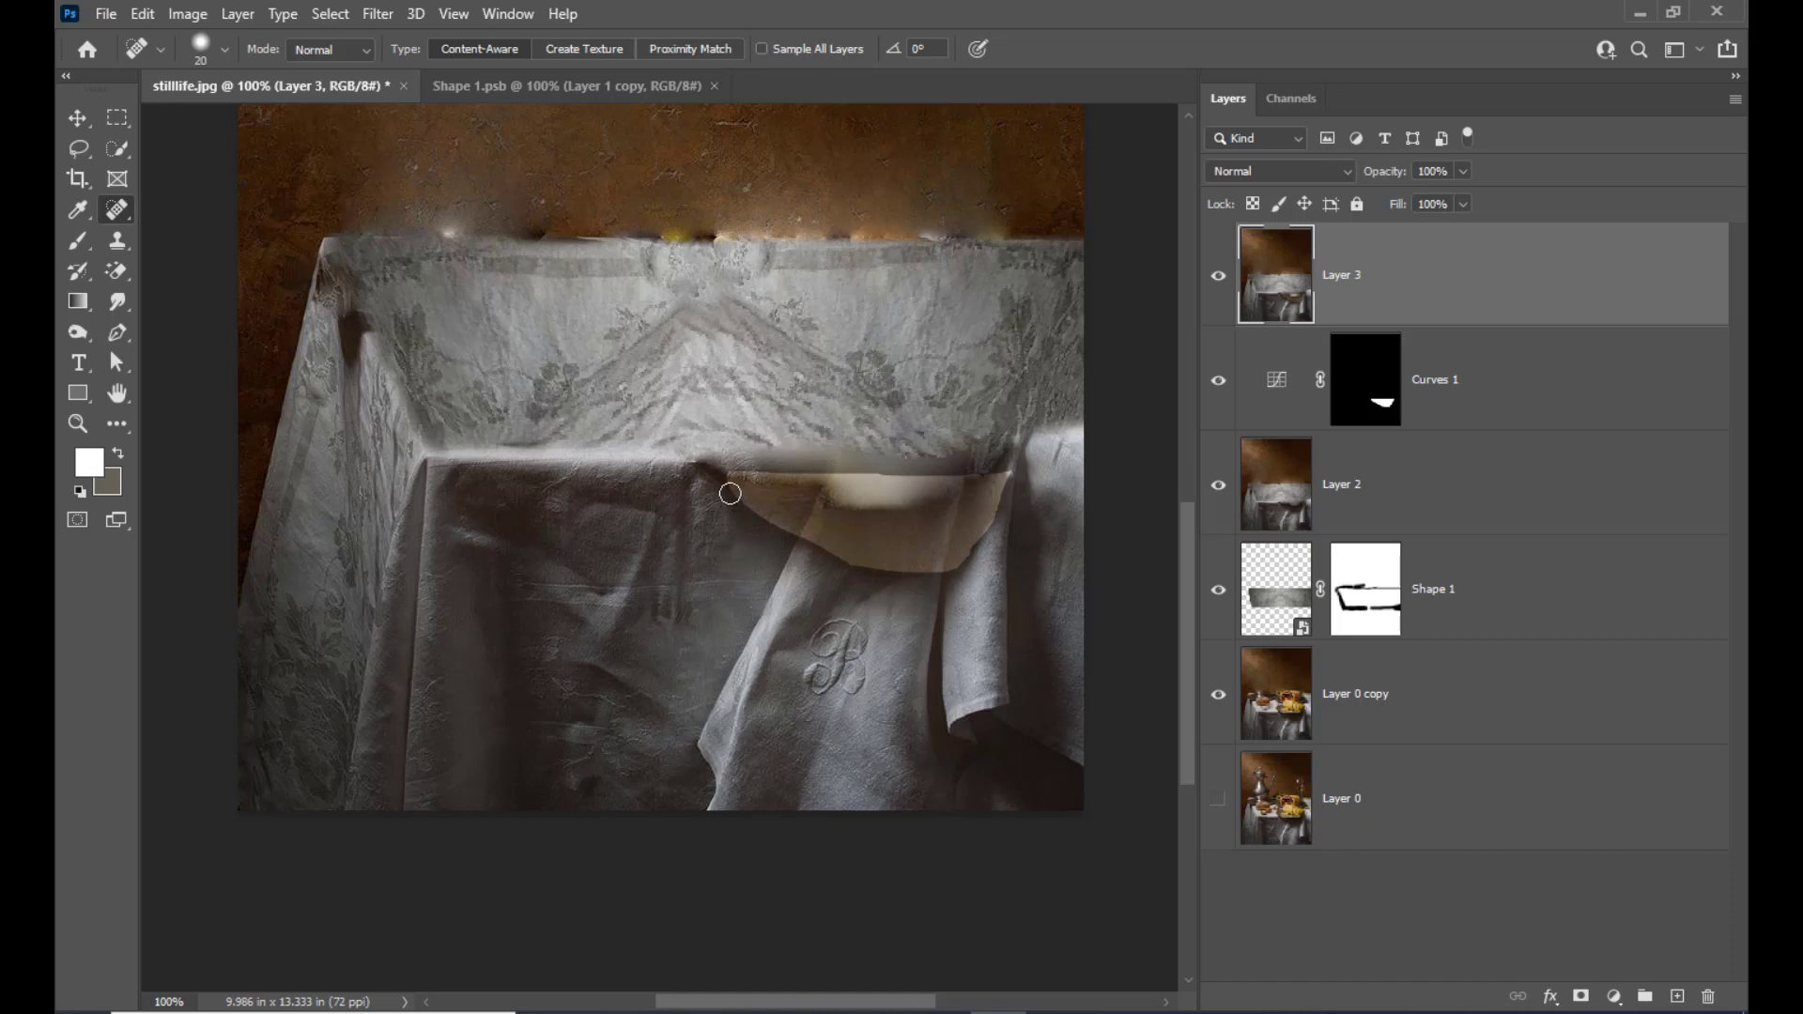
left_click_drag(729, 493, 763, 522)
left_click_drag(850, 562, 941, 572)
key("ctrl+plus")
left_click_drag(951, 532, 1123, 615)
left_click_drag(1010, 563, 1101, 613)
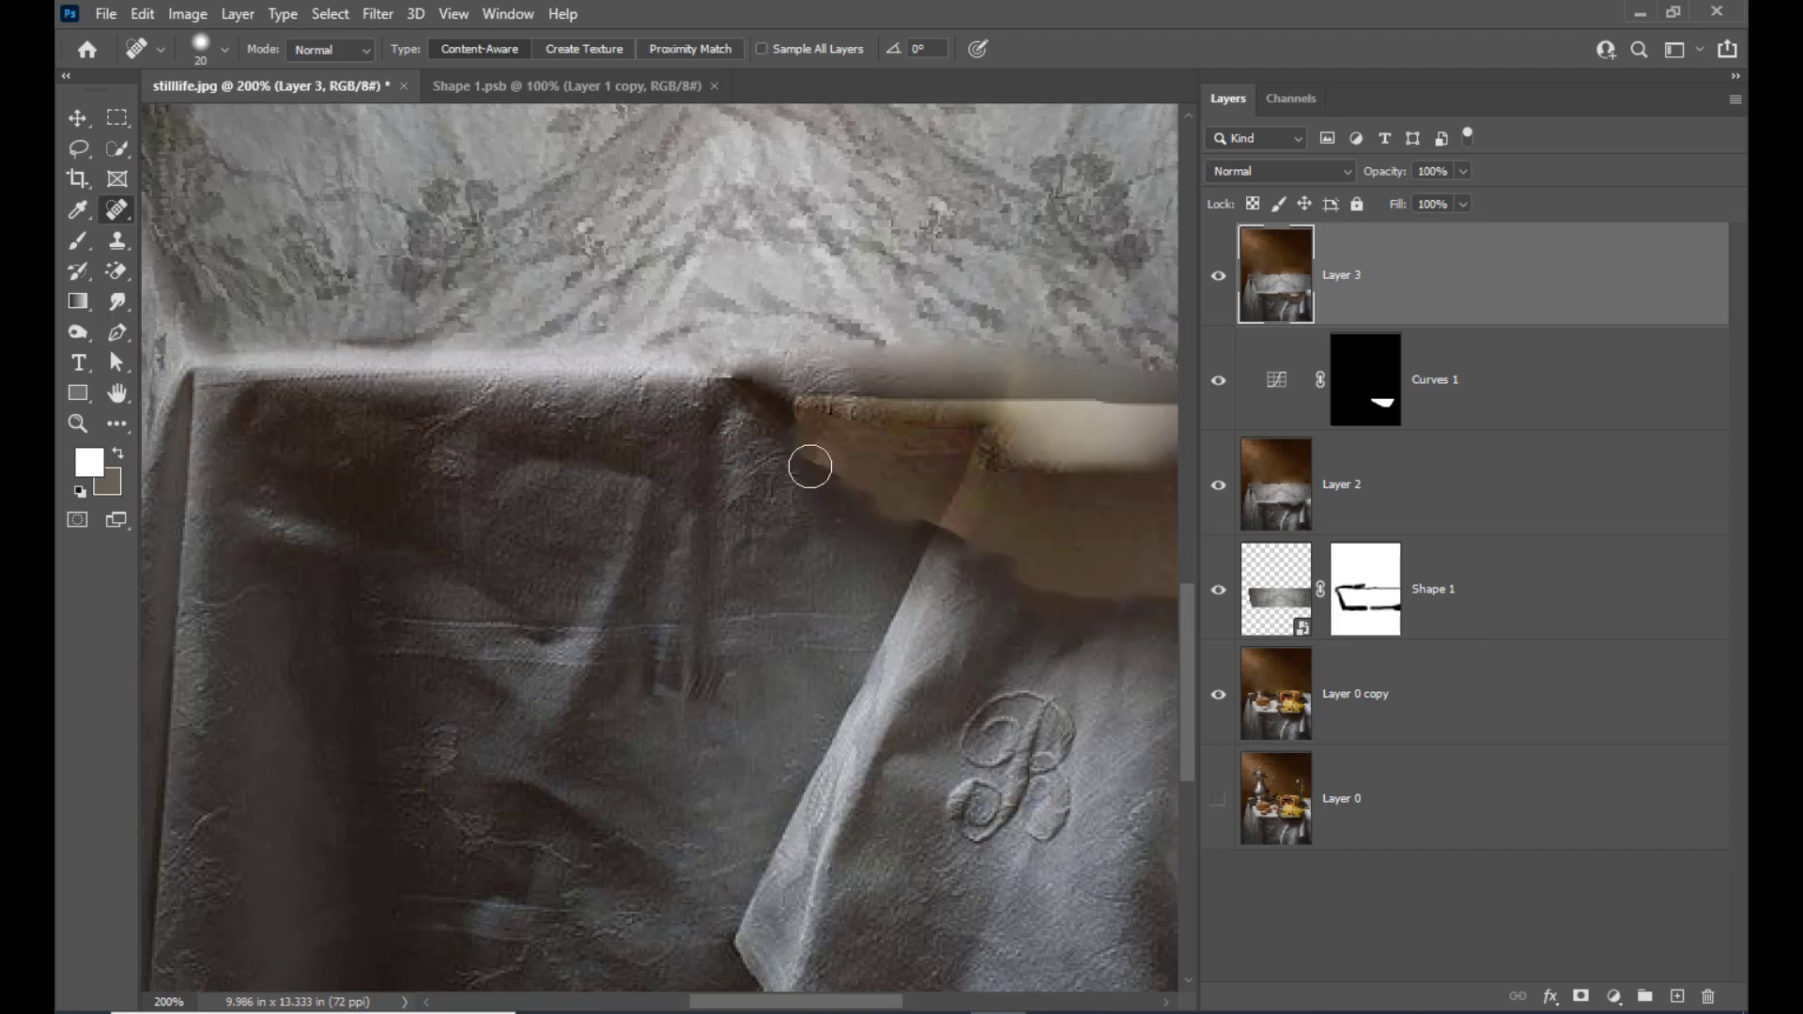
left_click_drag(804, 467, 882, 524)
left_click_drag(808, 454, 903, 495)
key("ctrl+minus")
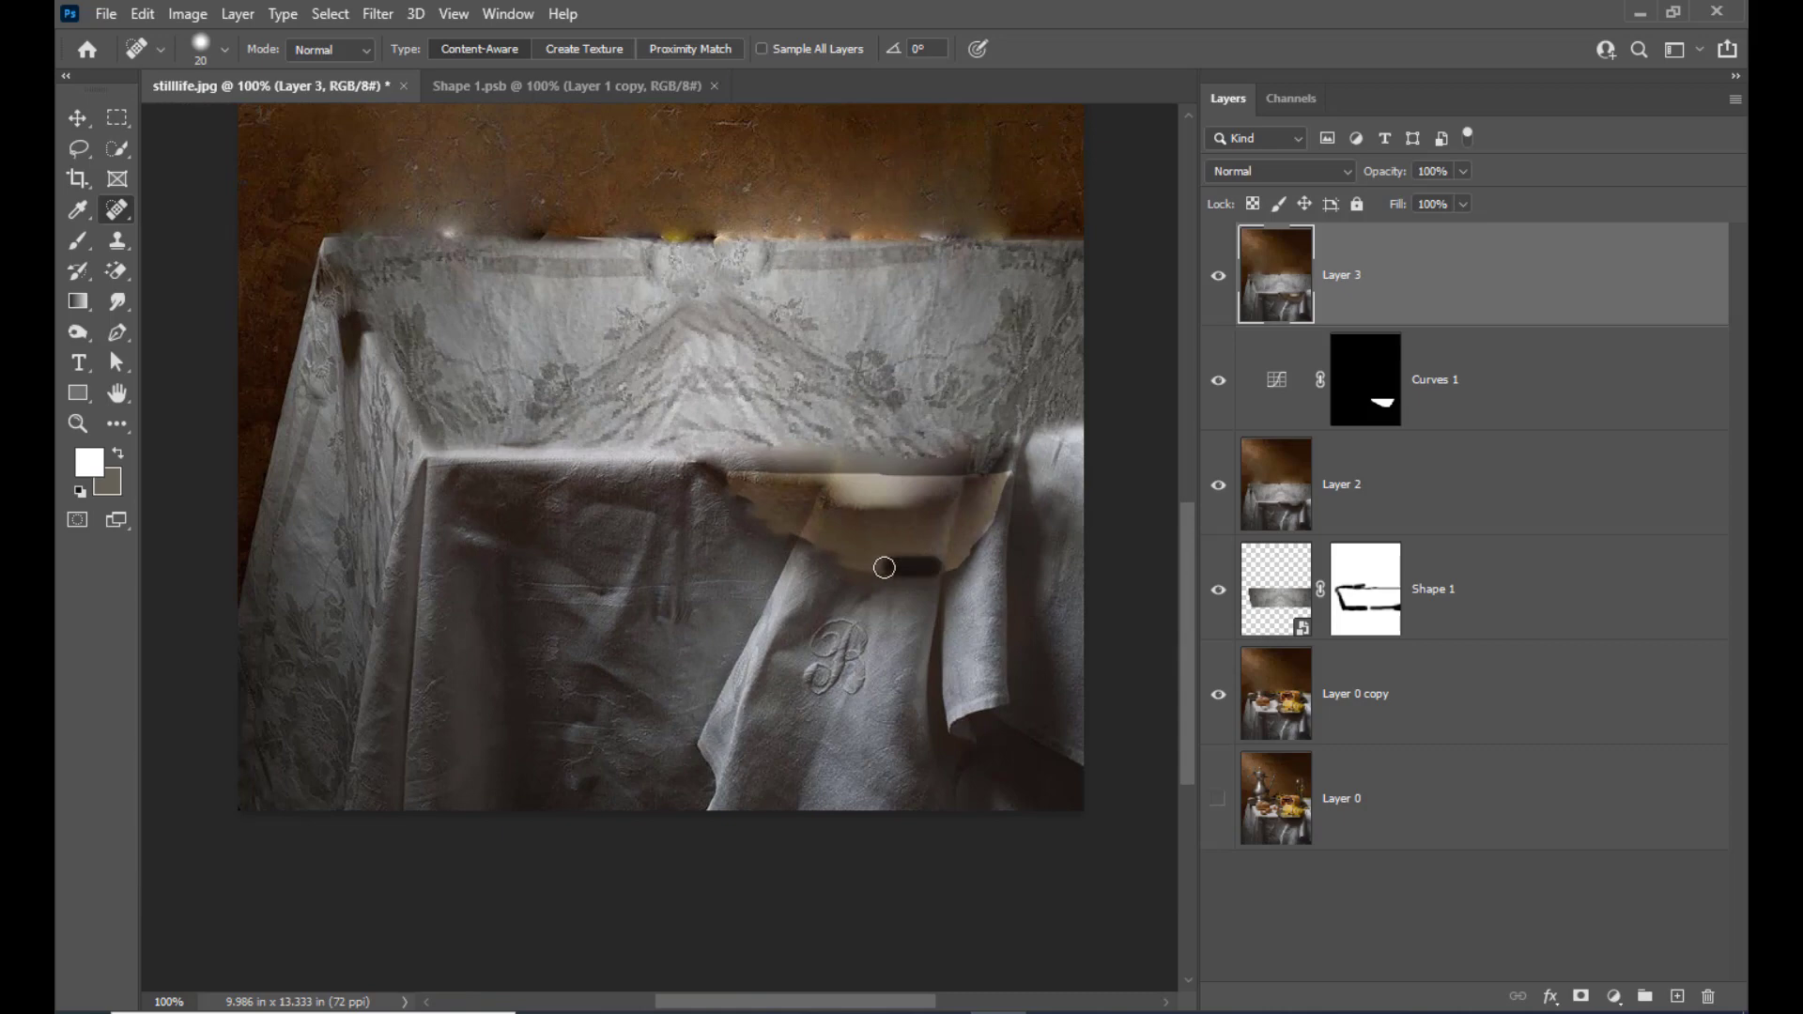
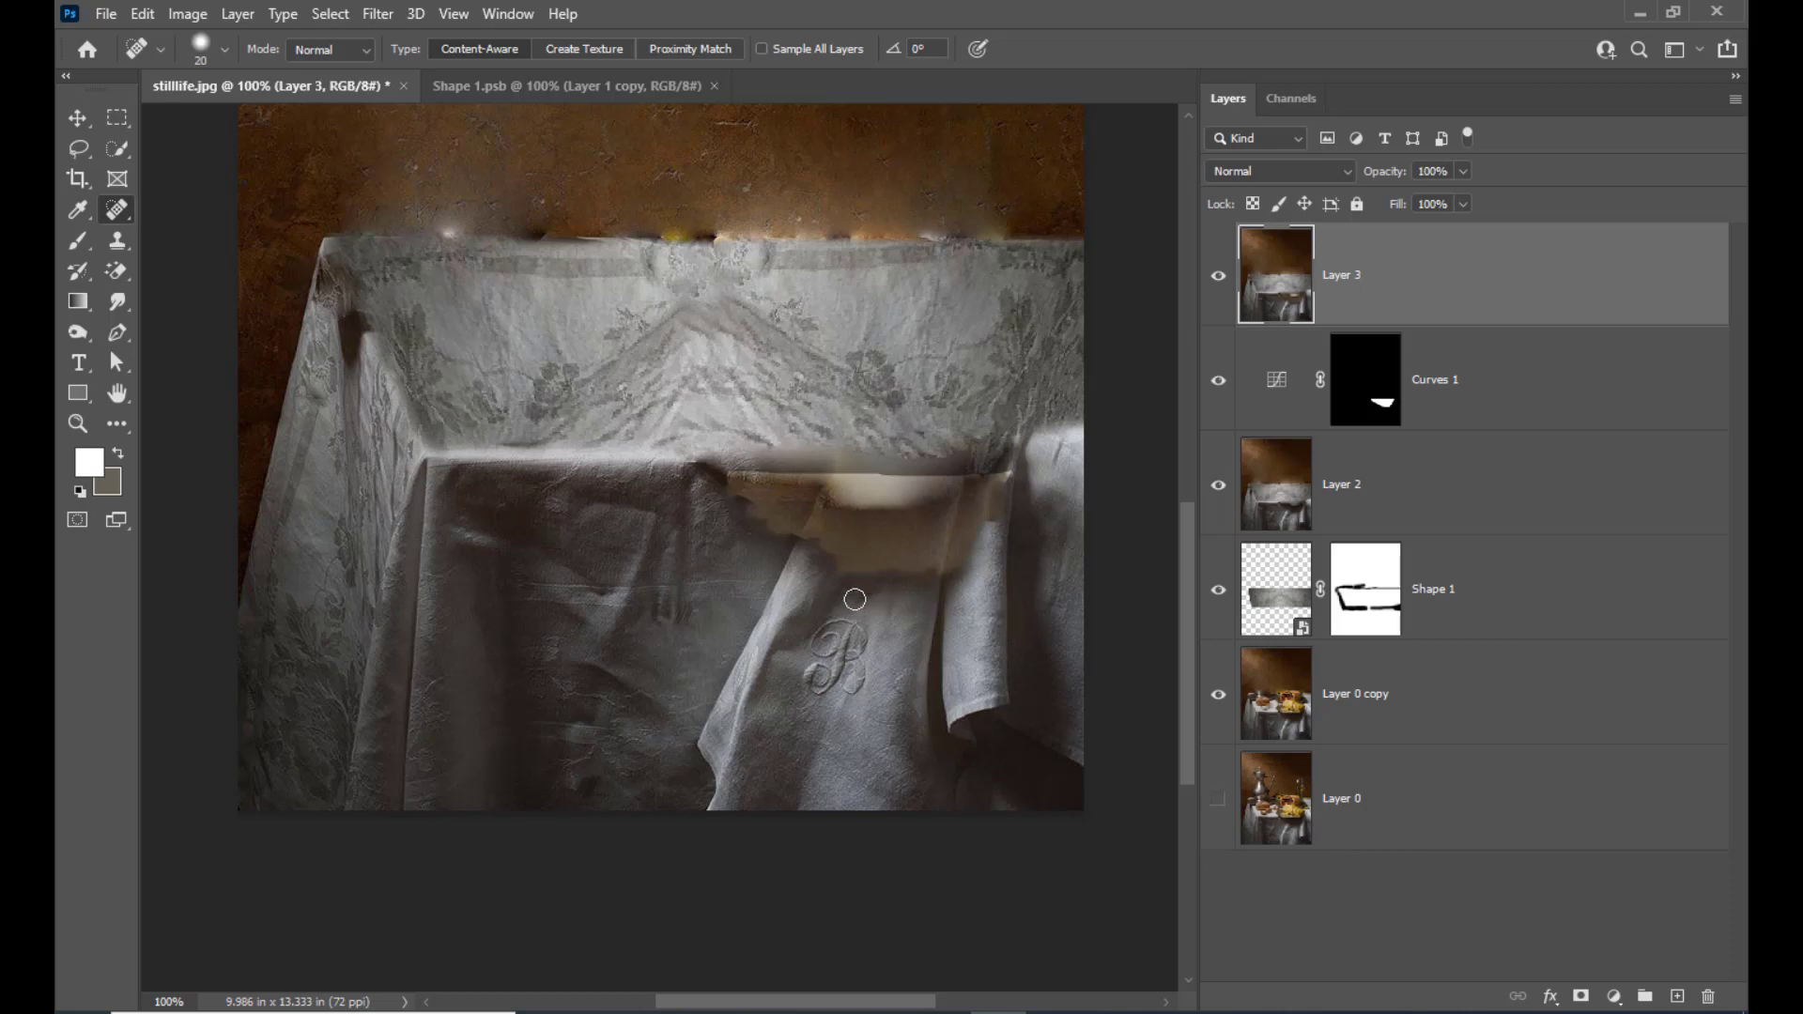
Heal the hard, bright cloth edge above the brownish patch using the 20 px Content-Aware Spot Healing Brush
key("ctrl+plus")
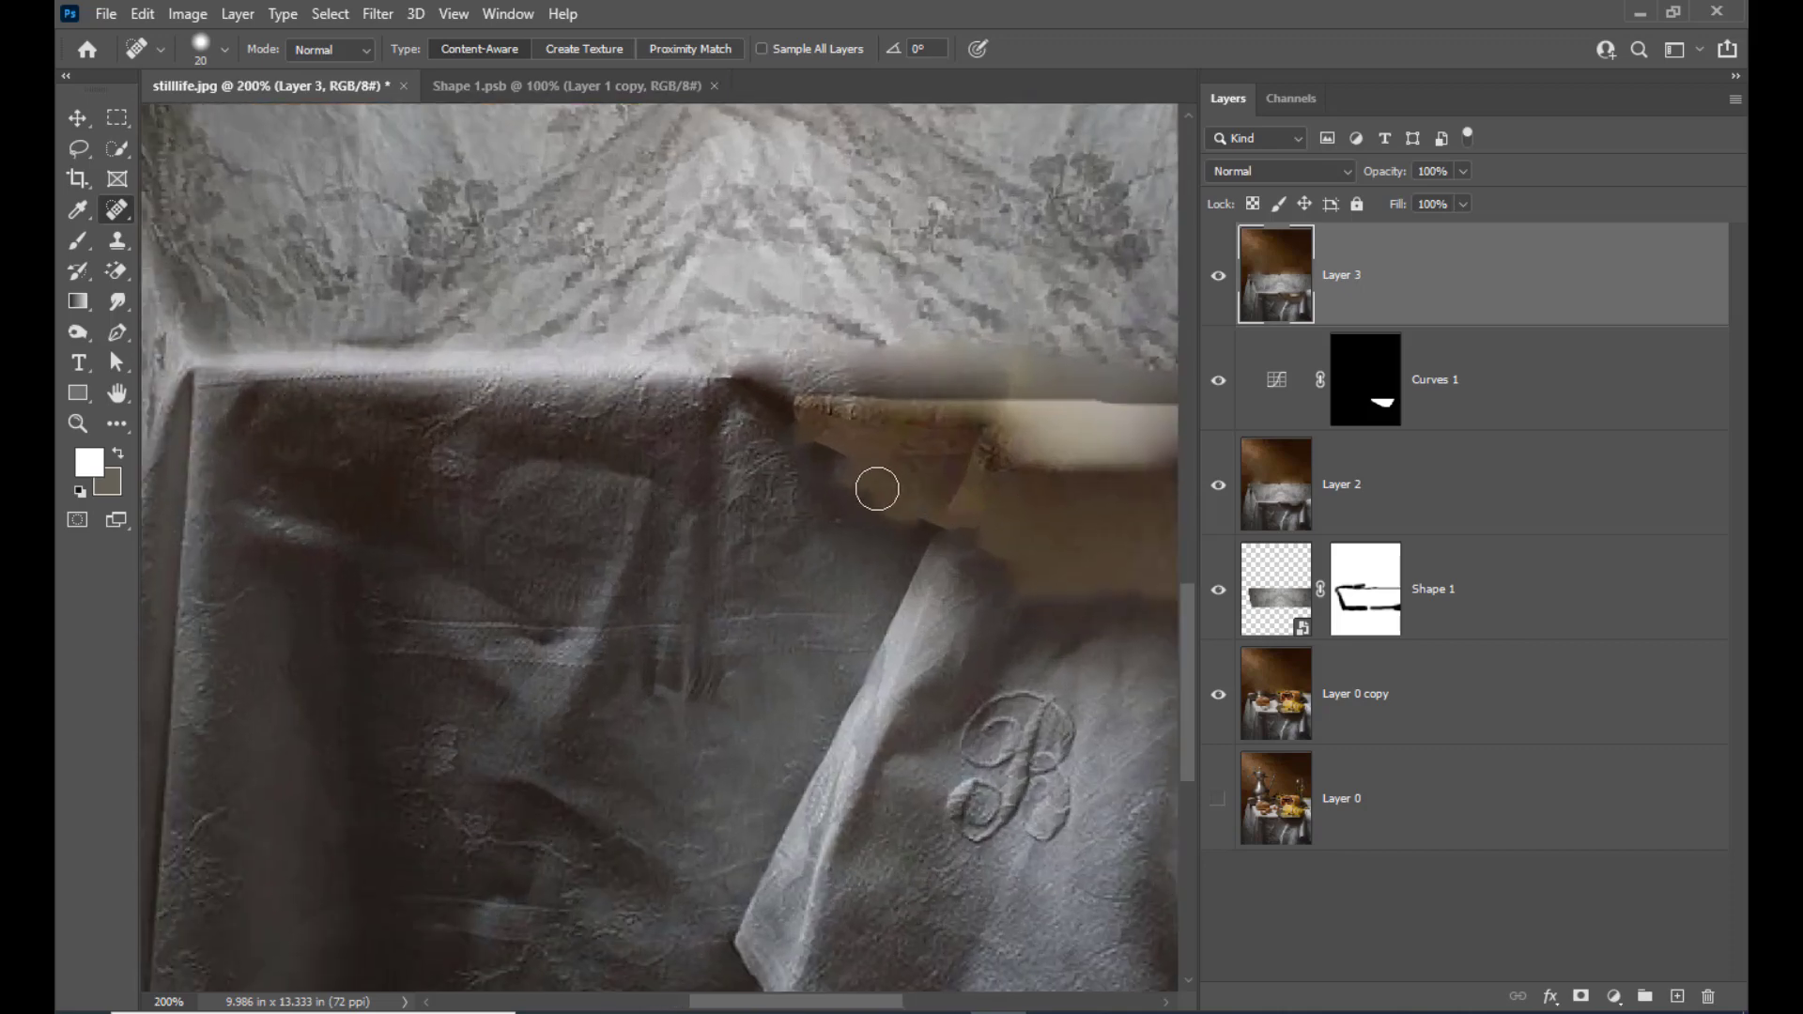
left_click_drag(834, 399, 1002, 393)
key("ctrl+minus")
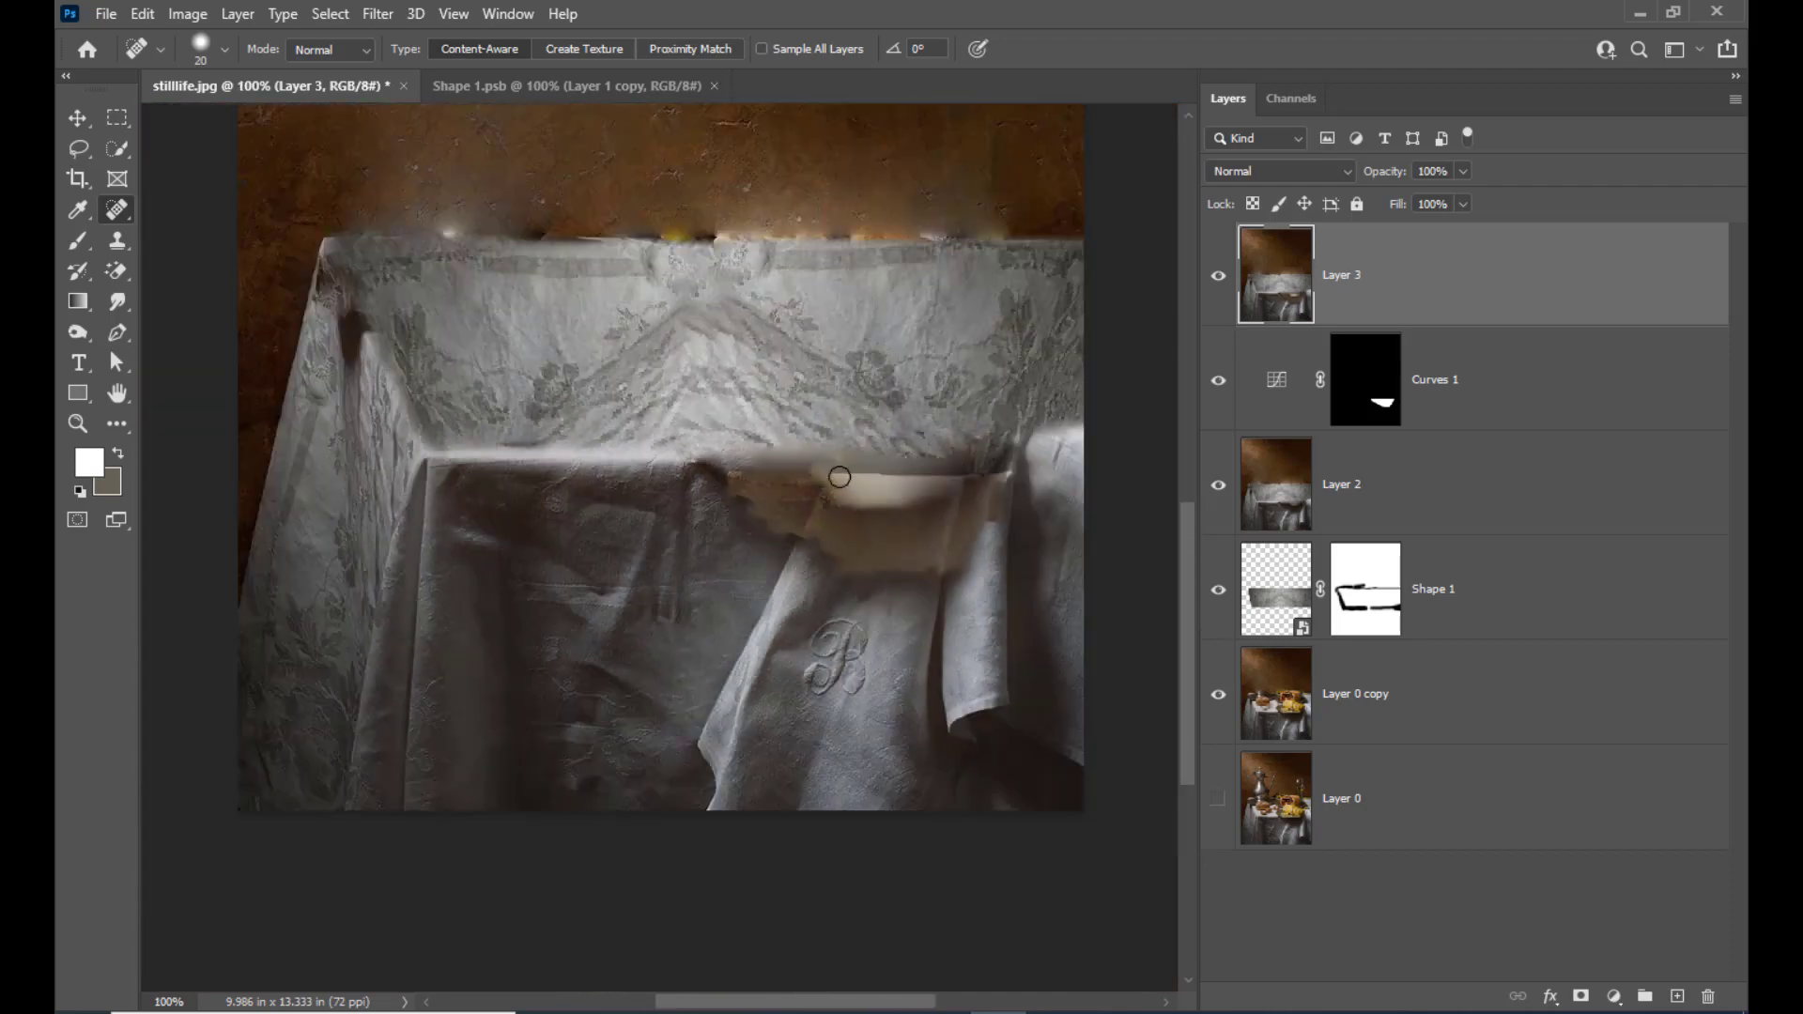
left_click_drag(839, 478, 981, 488)
key("ctrl+z")
left_click_drag(833, 477, 1050, 476)
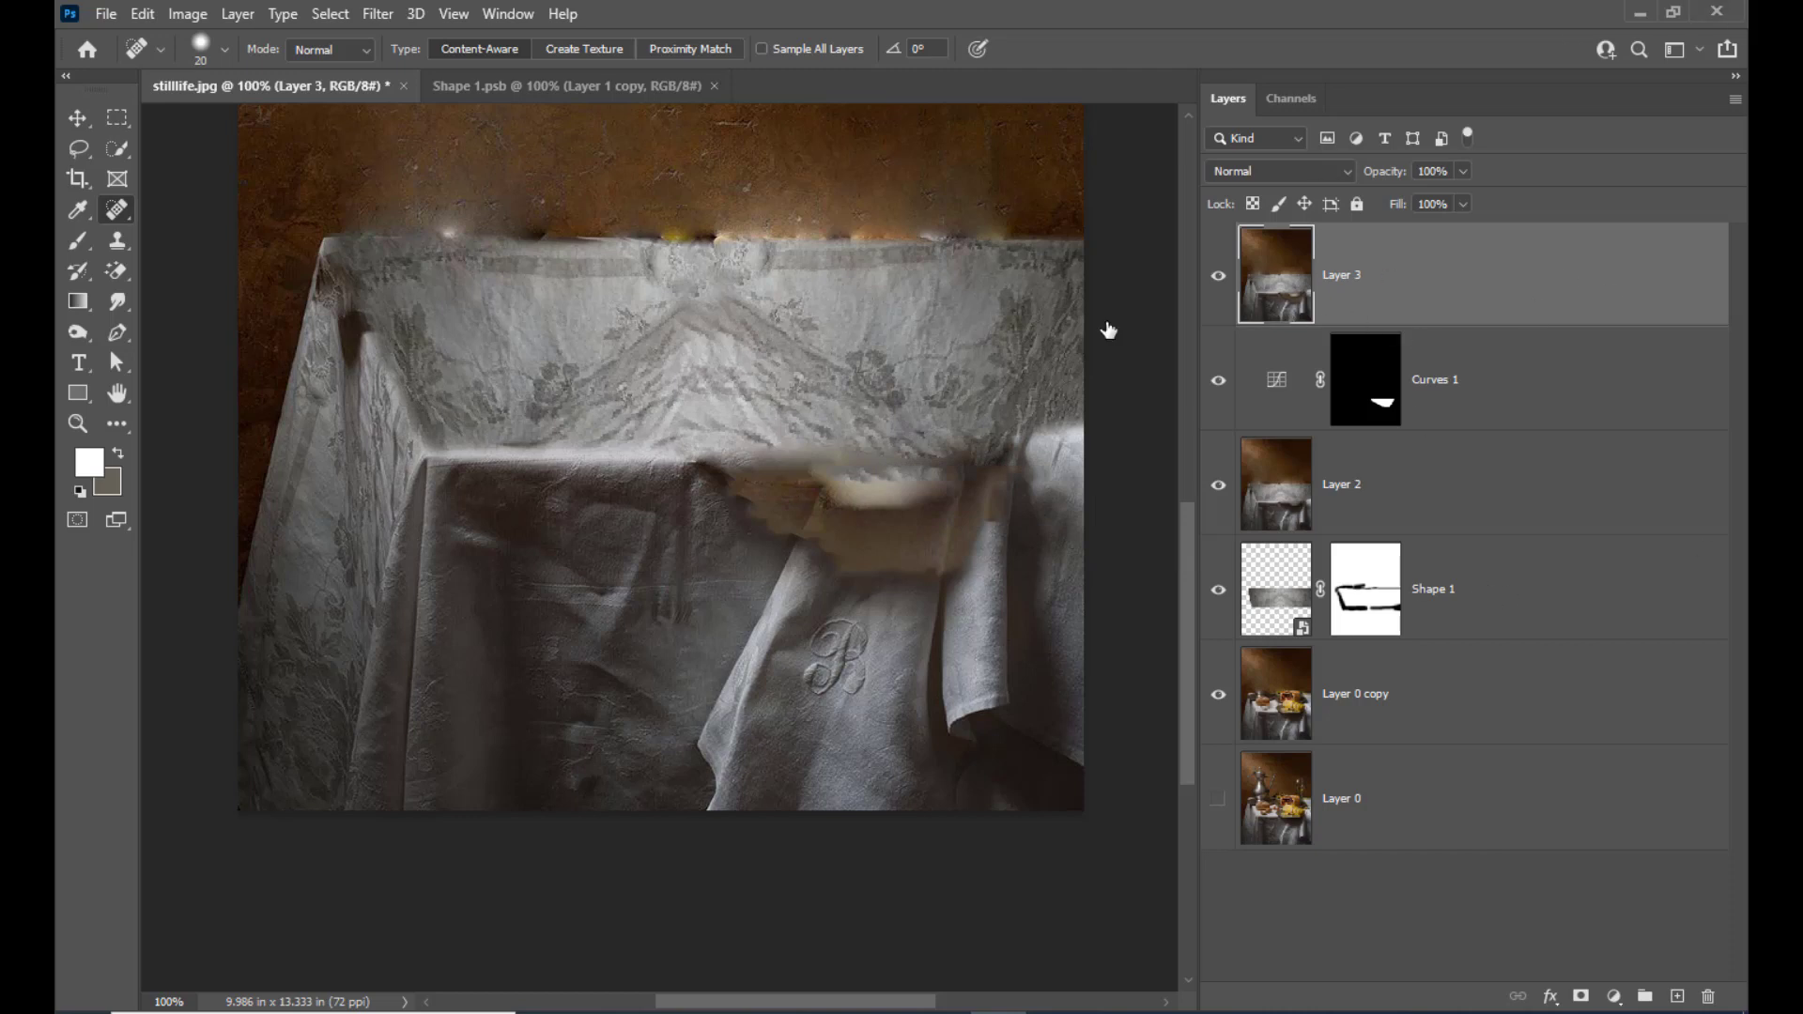
Draw a freehand Lasso selection around the brownish patch above the monogram and feather it by 5 pixels
left_click(78, 149)
left_click(153, 156)
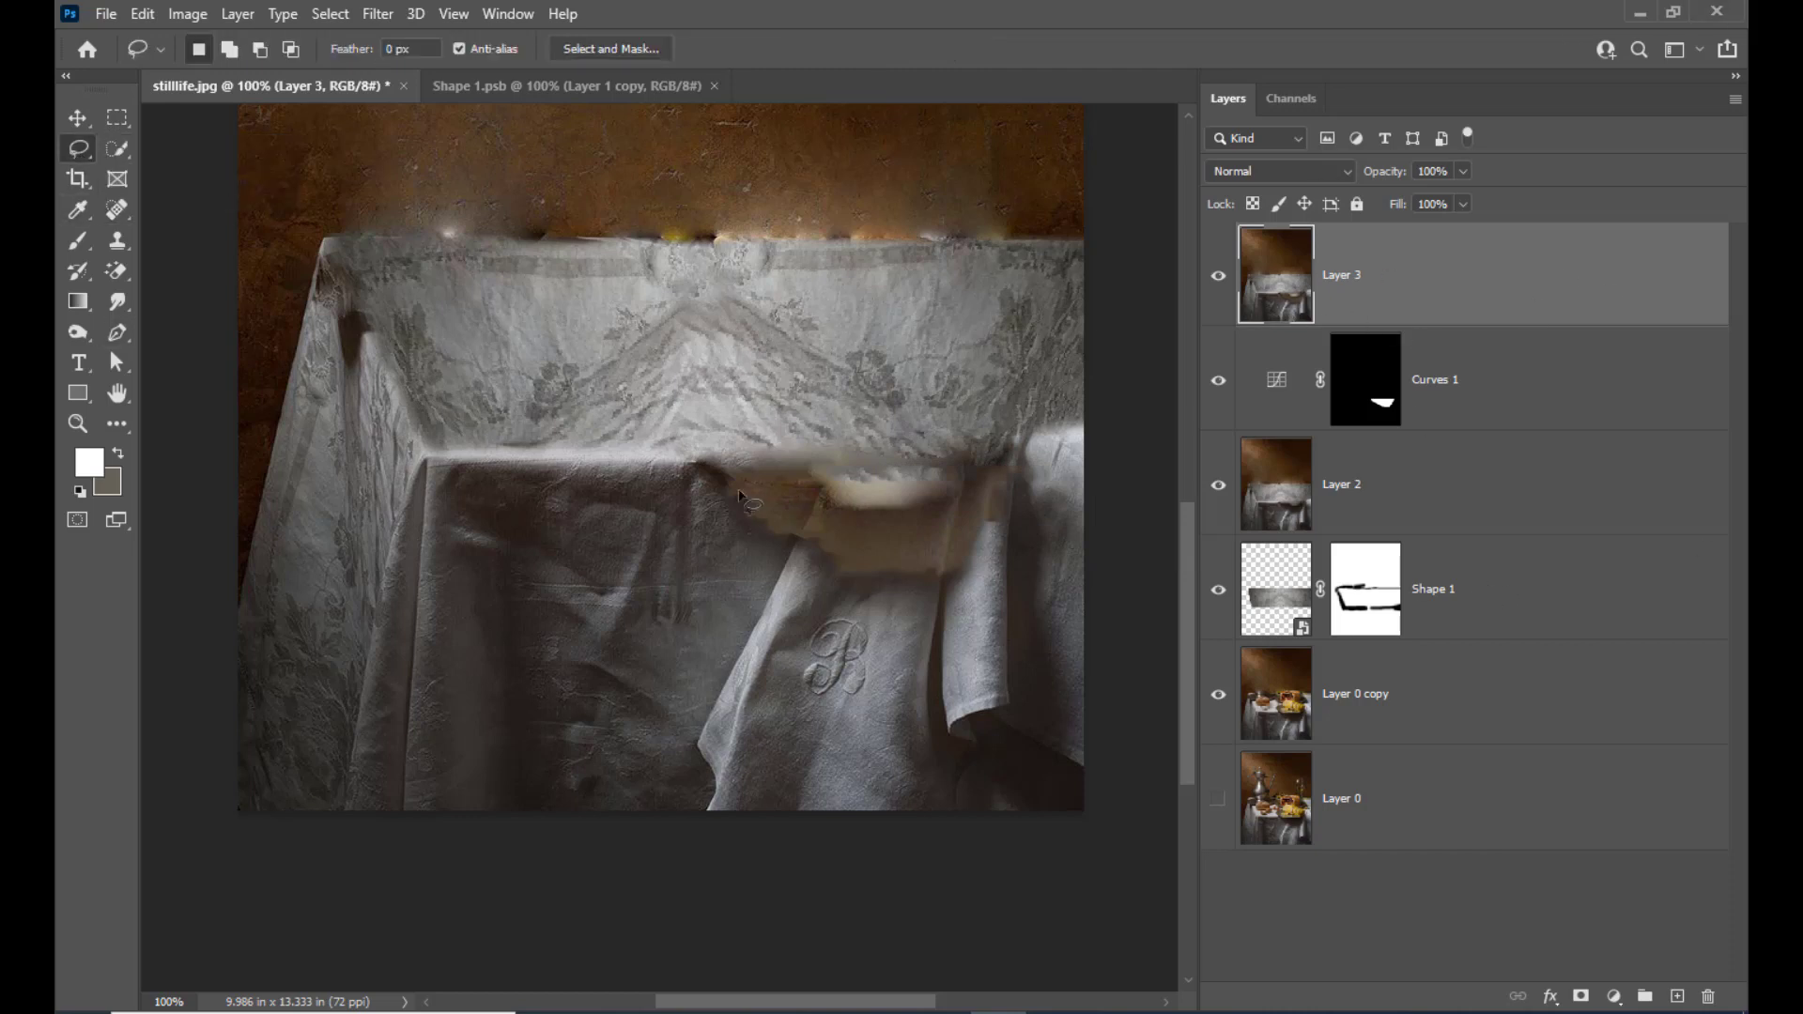
mouse_move(723, 477)
left_mouse_down()
mouse_move(777, 539)
mouse_move(918, 577)
mouse_move(962, 563)
mouse_move(1009, 490)
mouse_move(1005, 453)
mouse_move(727, 473)
left_mouse_up()
right_click(838, 485)
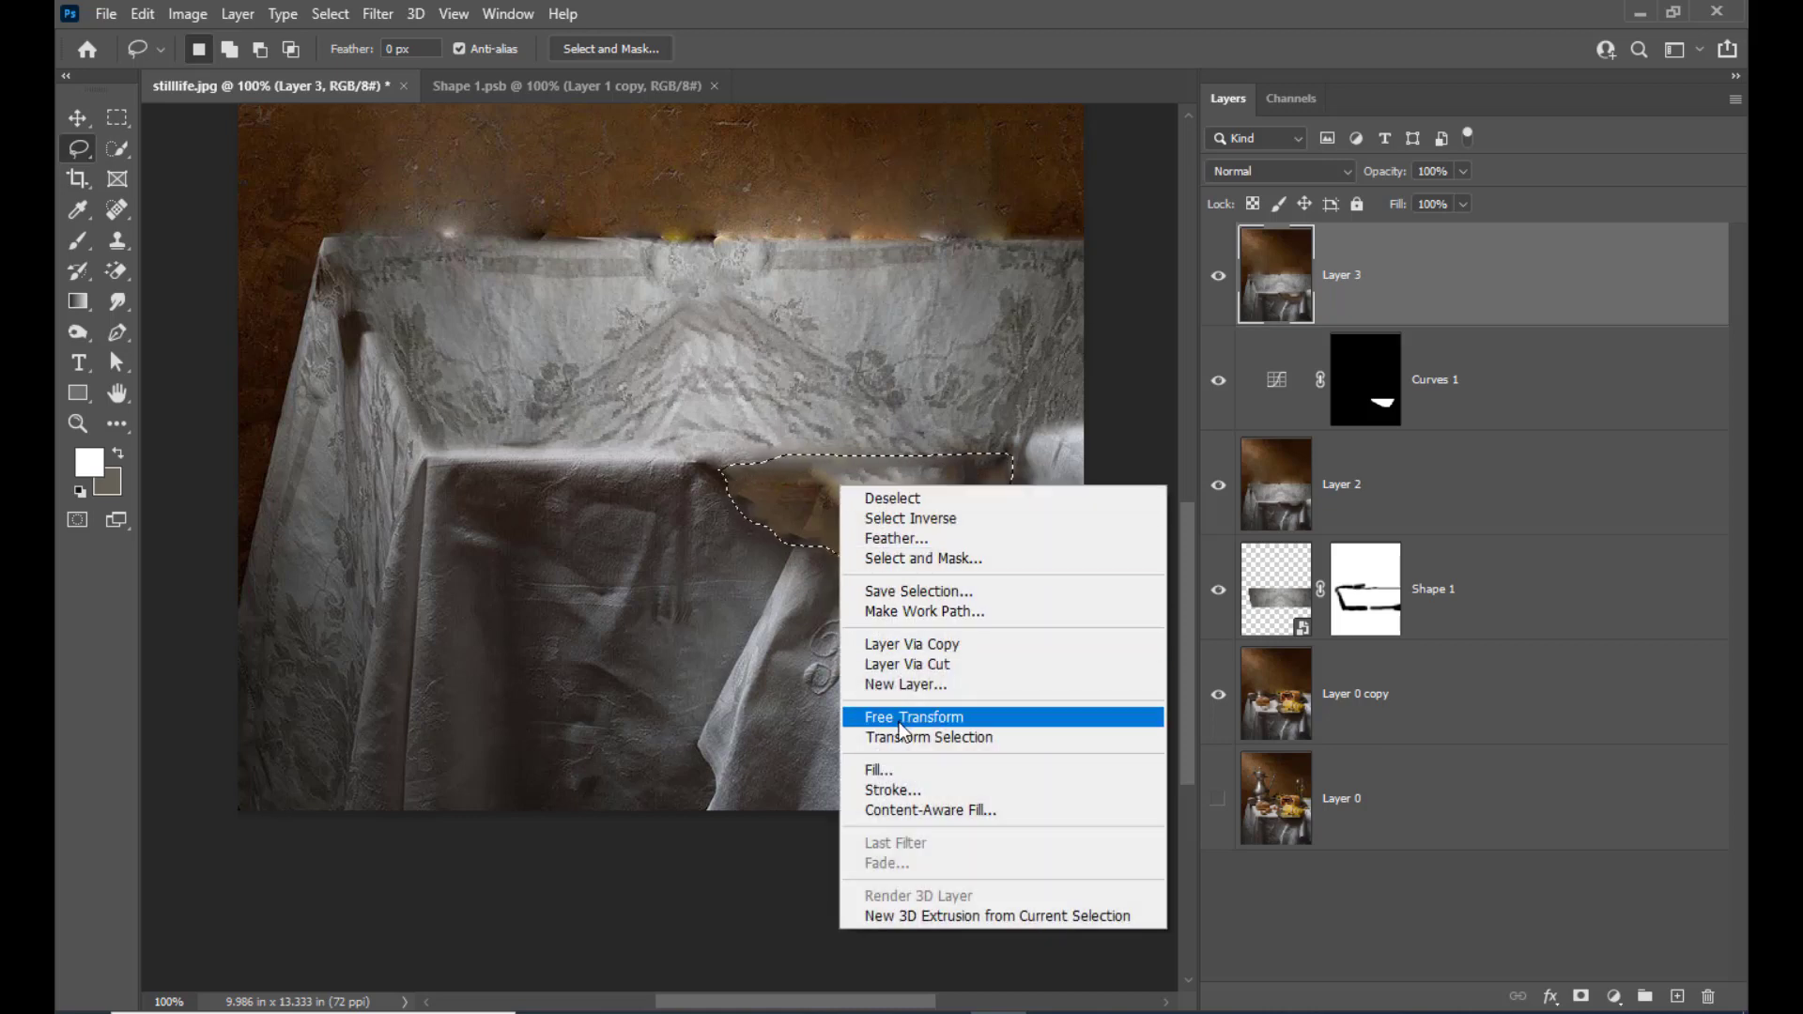
left_click(904, 539)
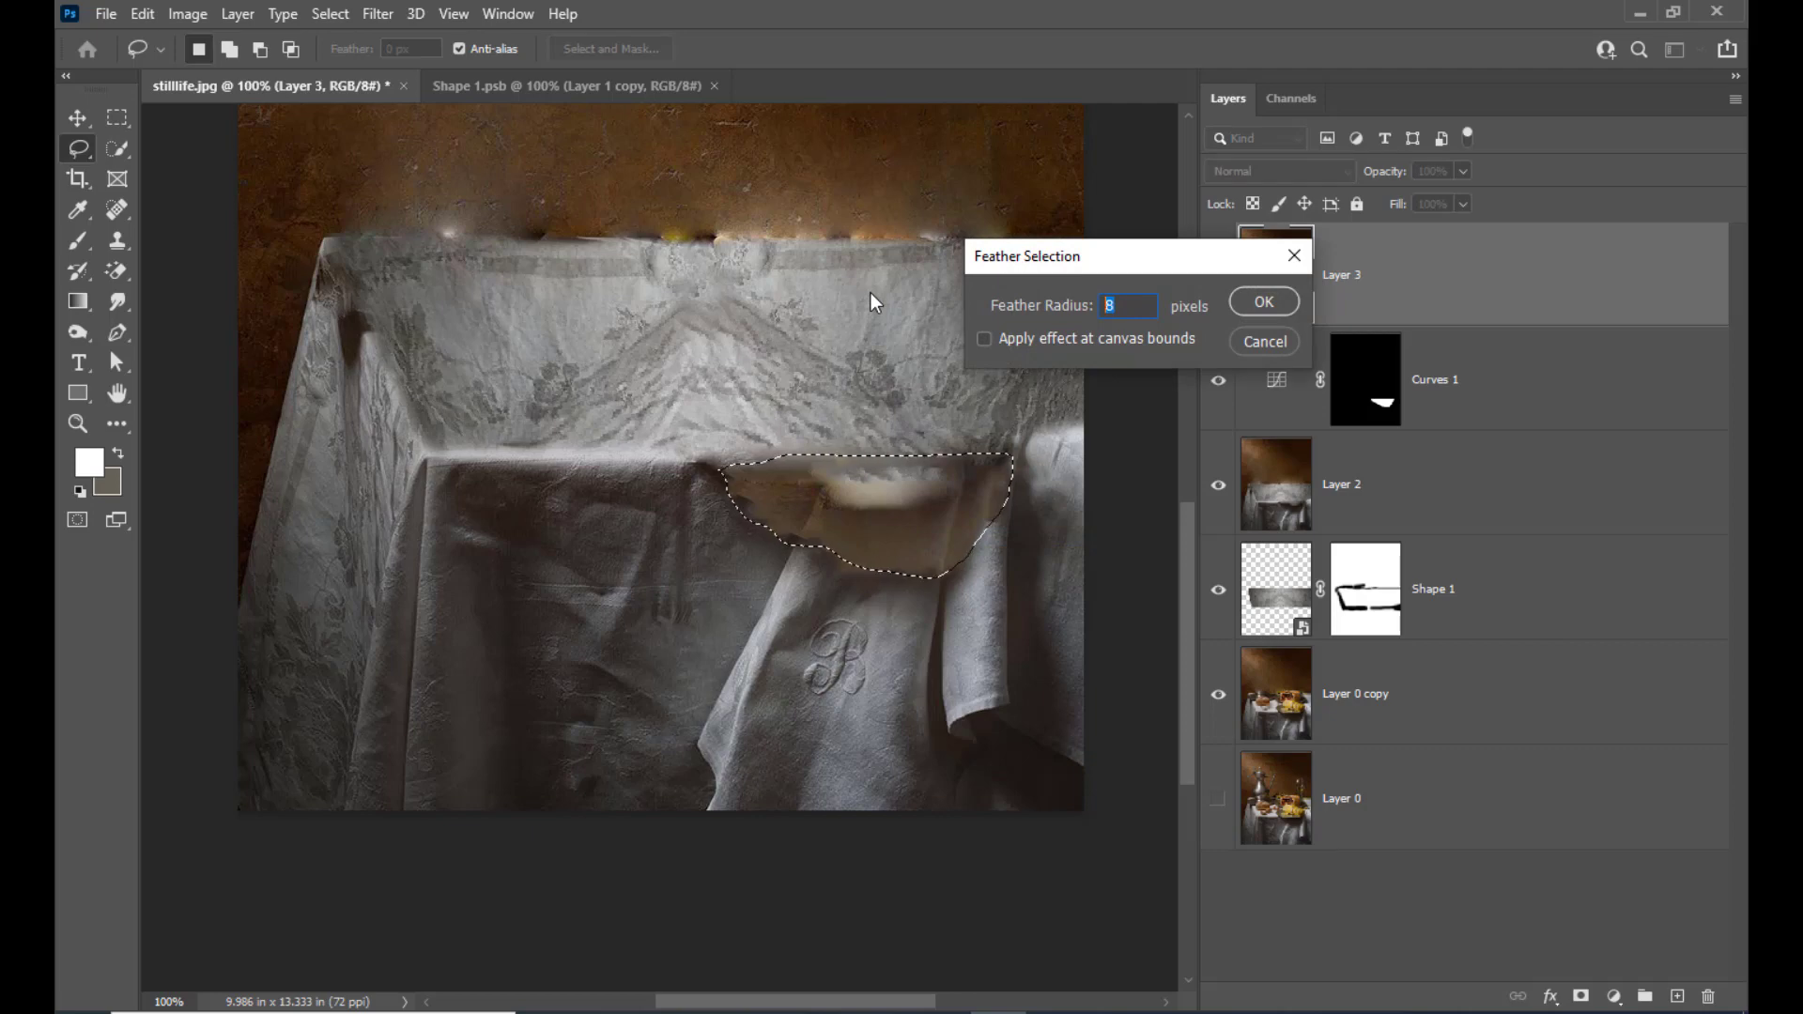
type("5")
left_click(1260, 304)
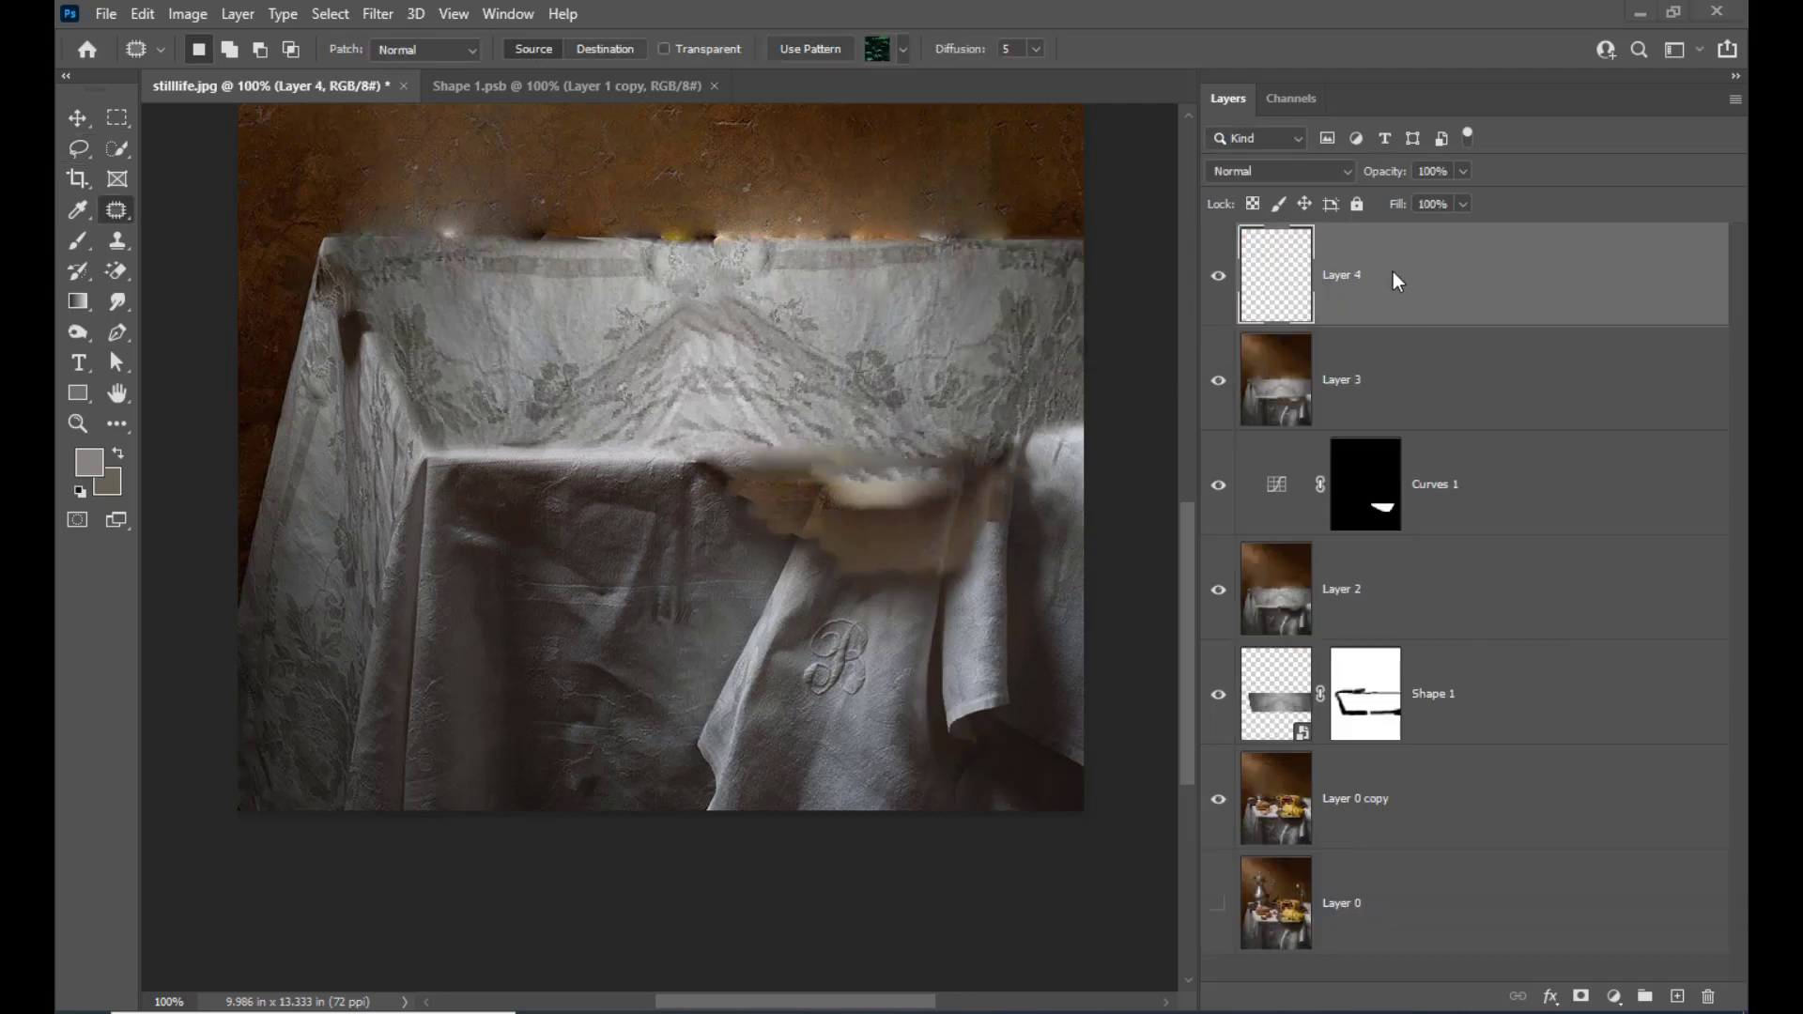
Fill the selected patch on a new layer with gray #858688, sampled from the cloth near the monogram
key("ctrl+shift+d")
left_click(90, 462)
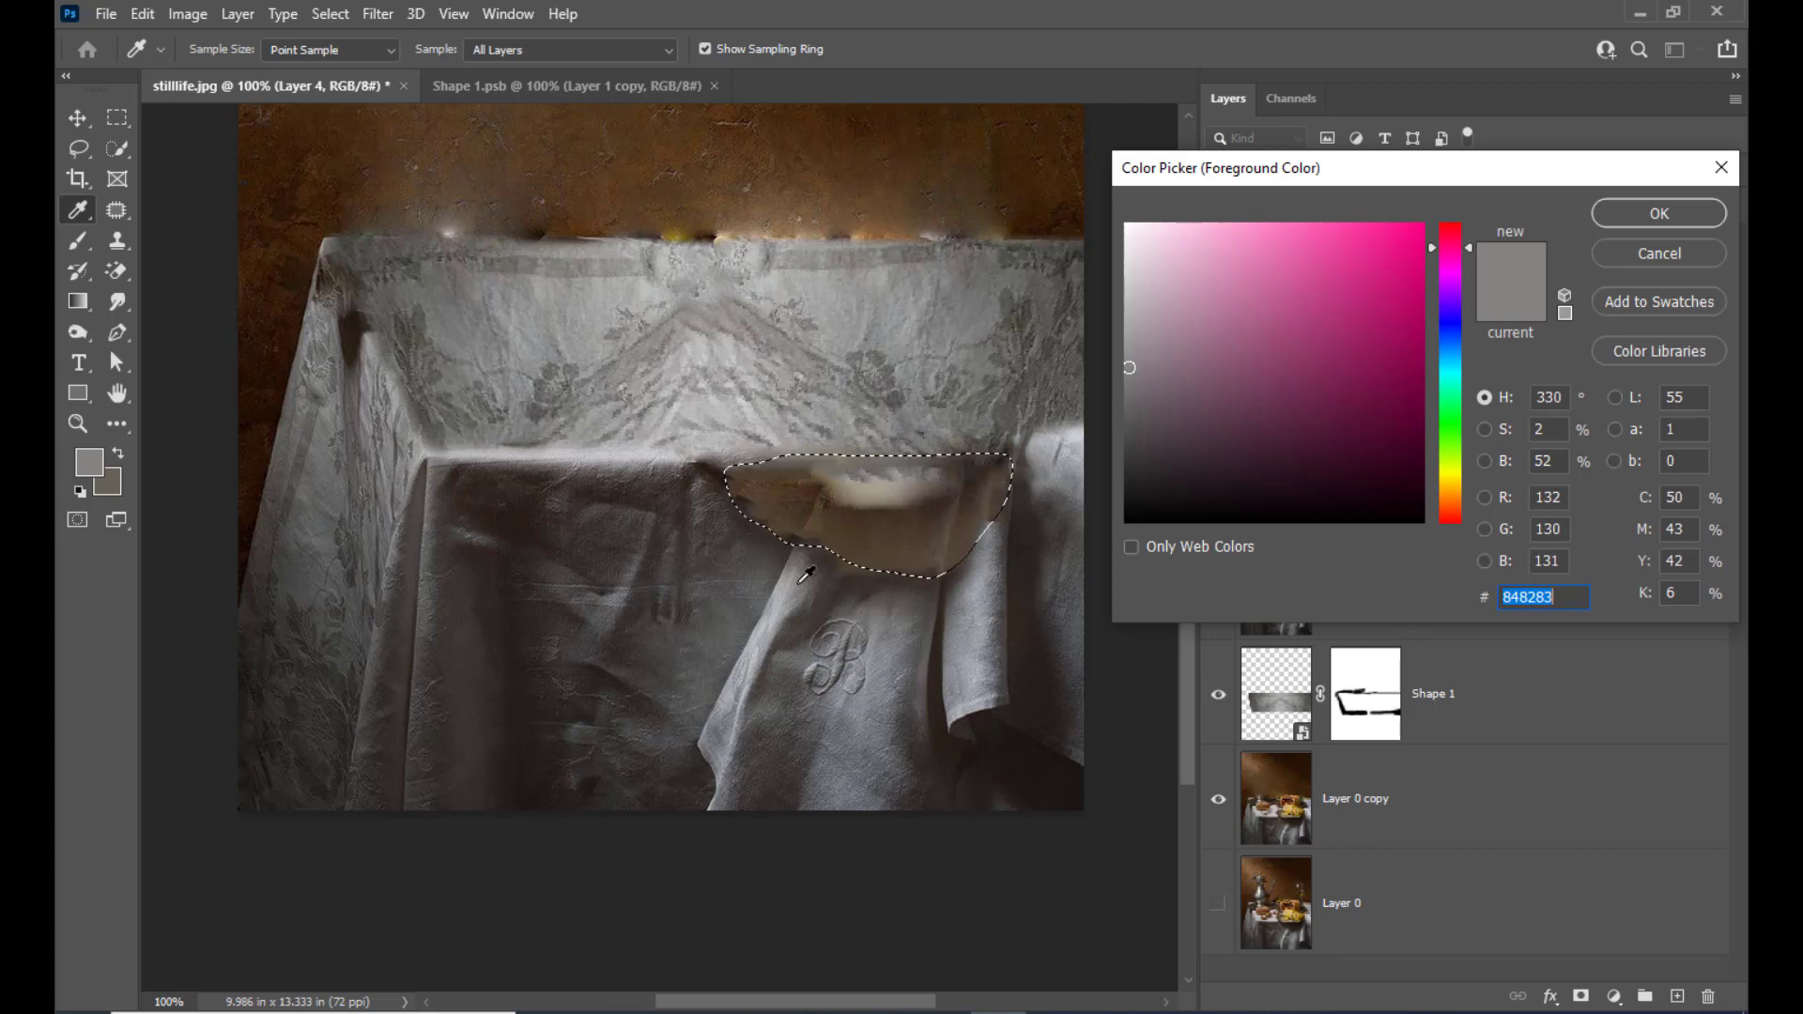
left_click(700, 495)
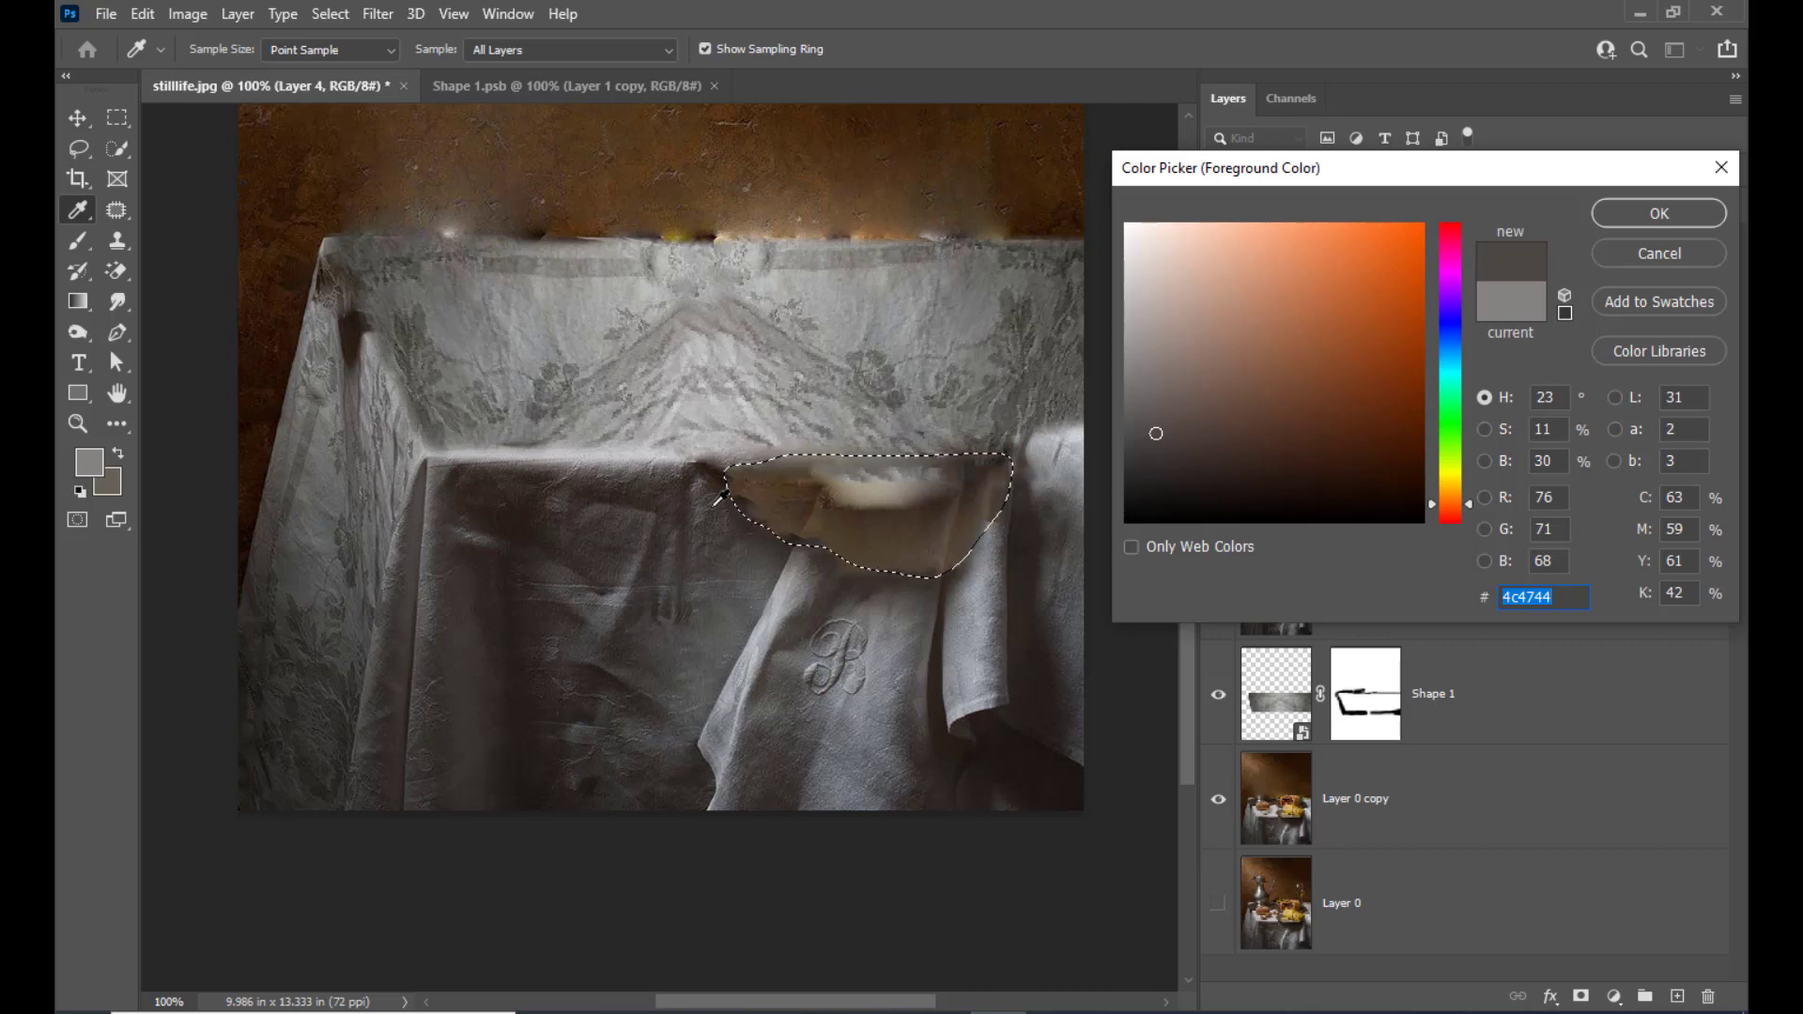
left_click(718, 501)
left_click(722, 522)
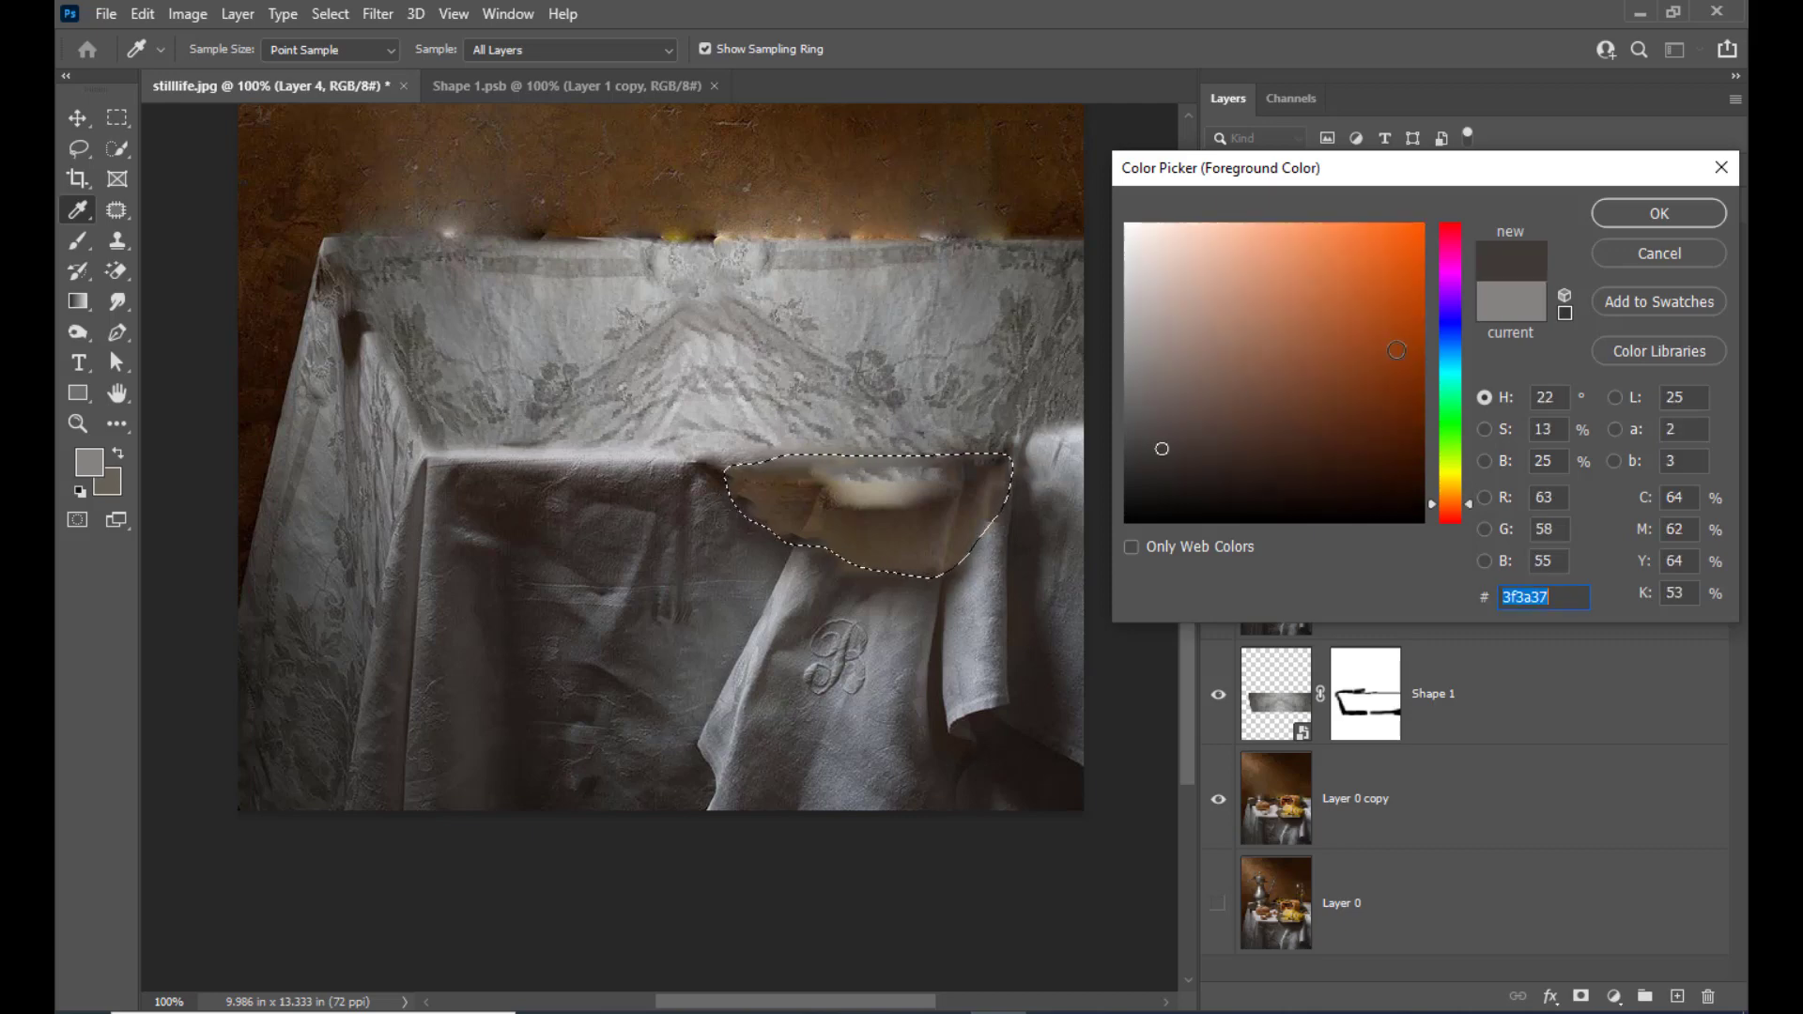
left_click(763, 565)
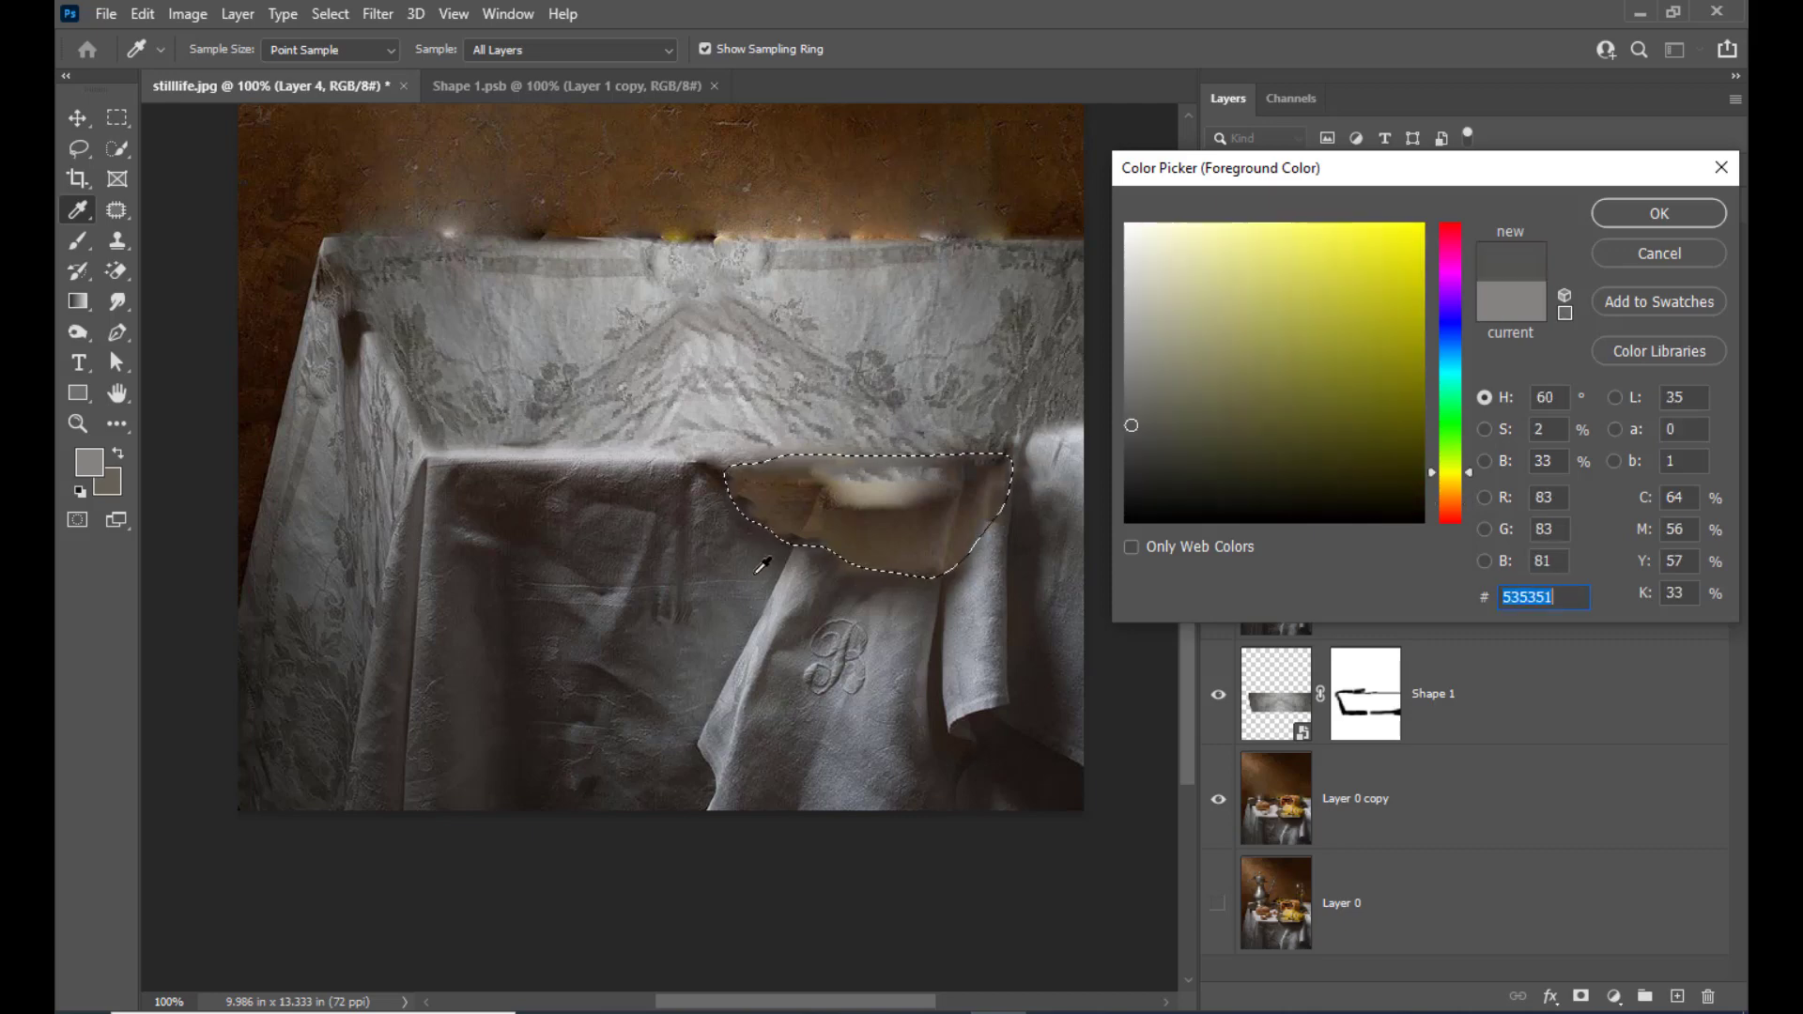
left_click(894, 643)
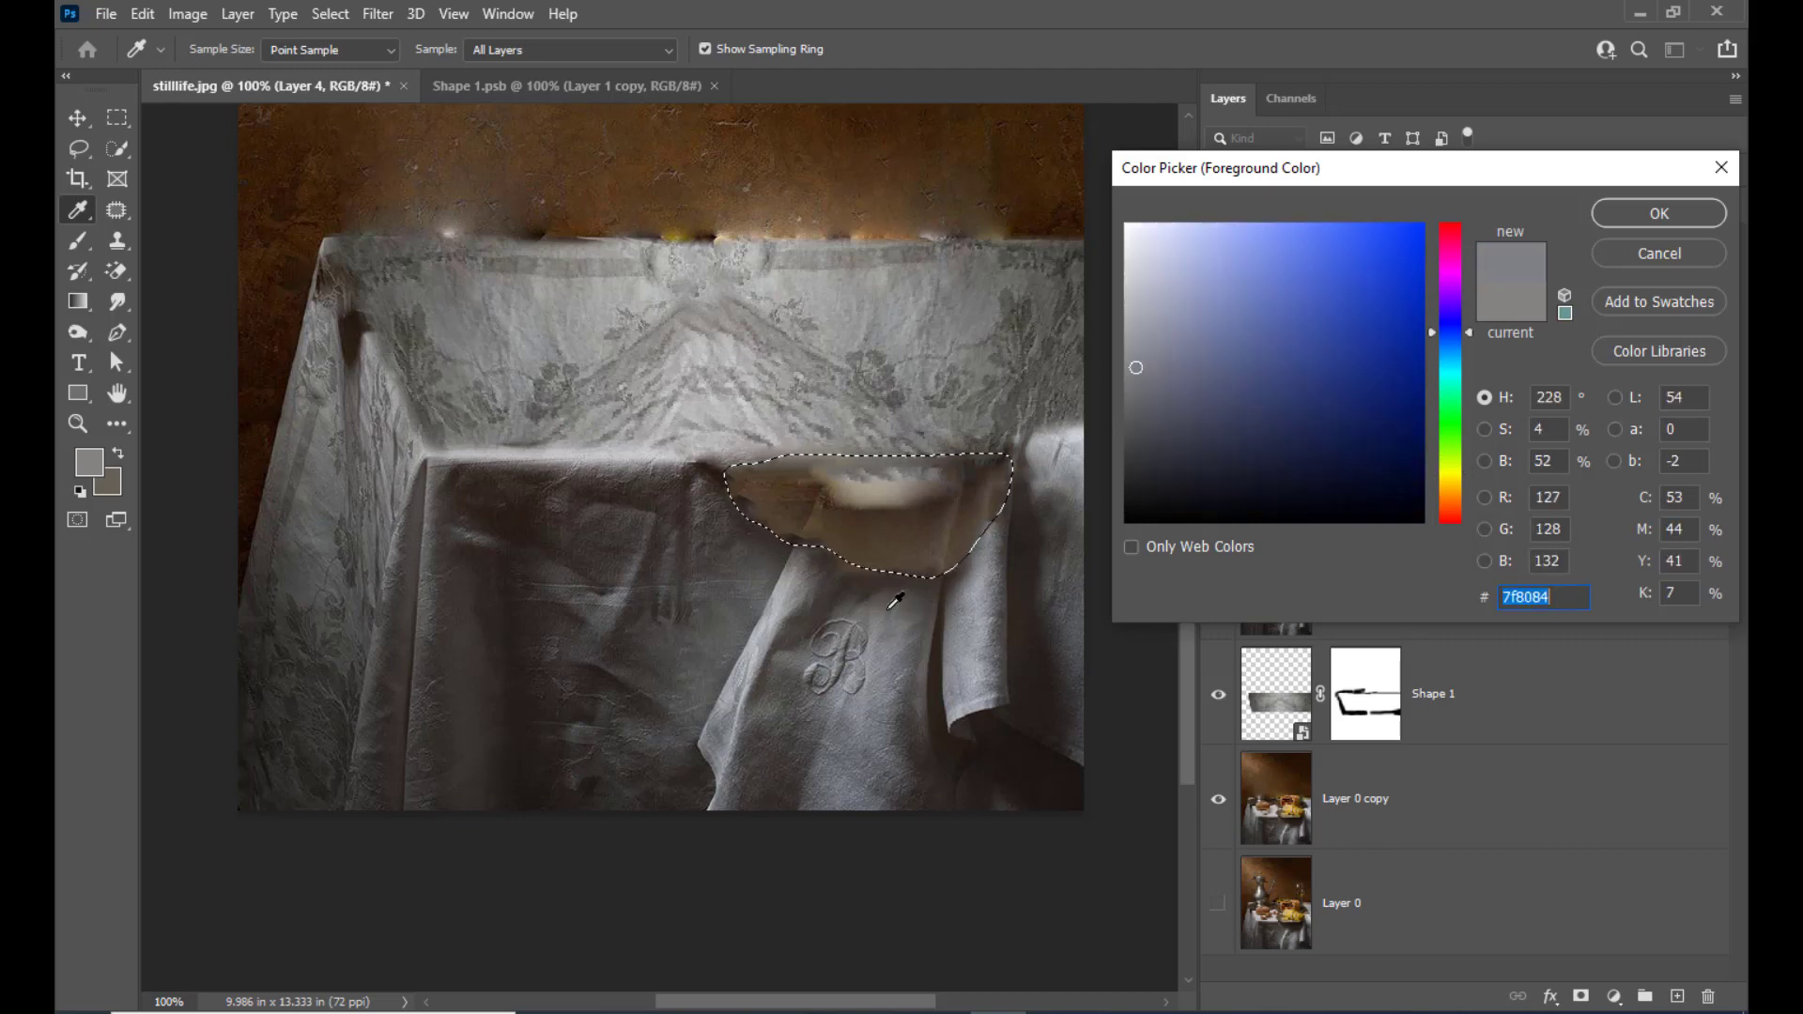
left_click(890, 608)
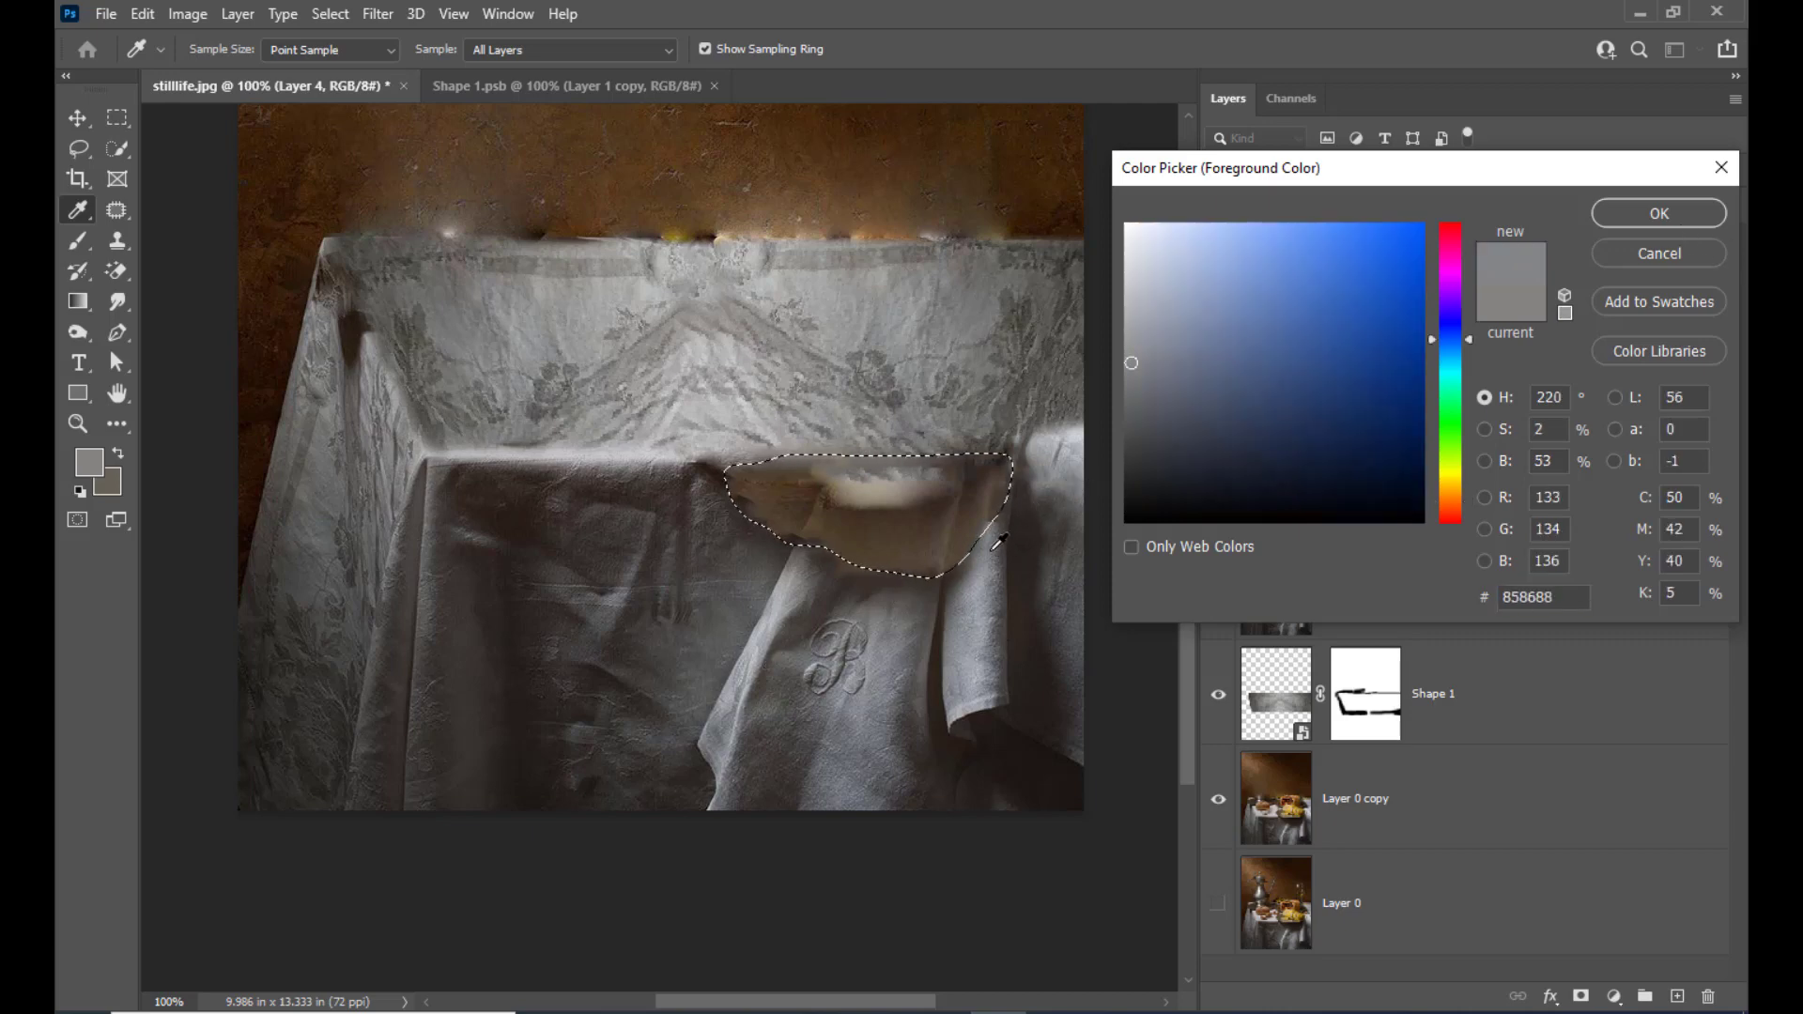
left_click(1655, 214)
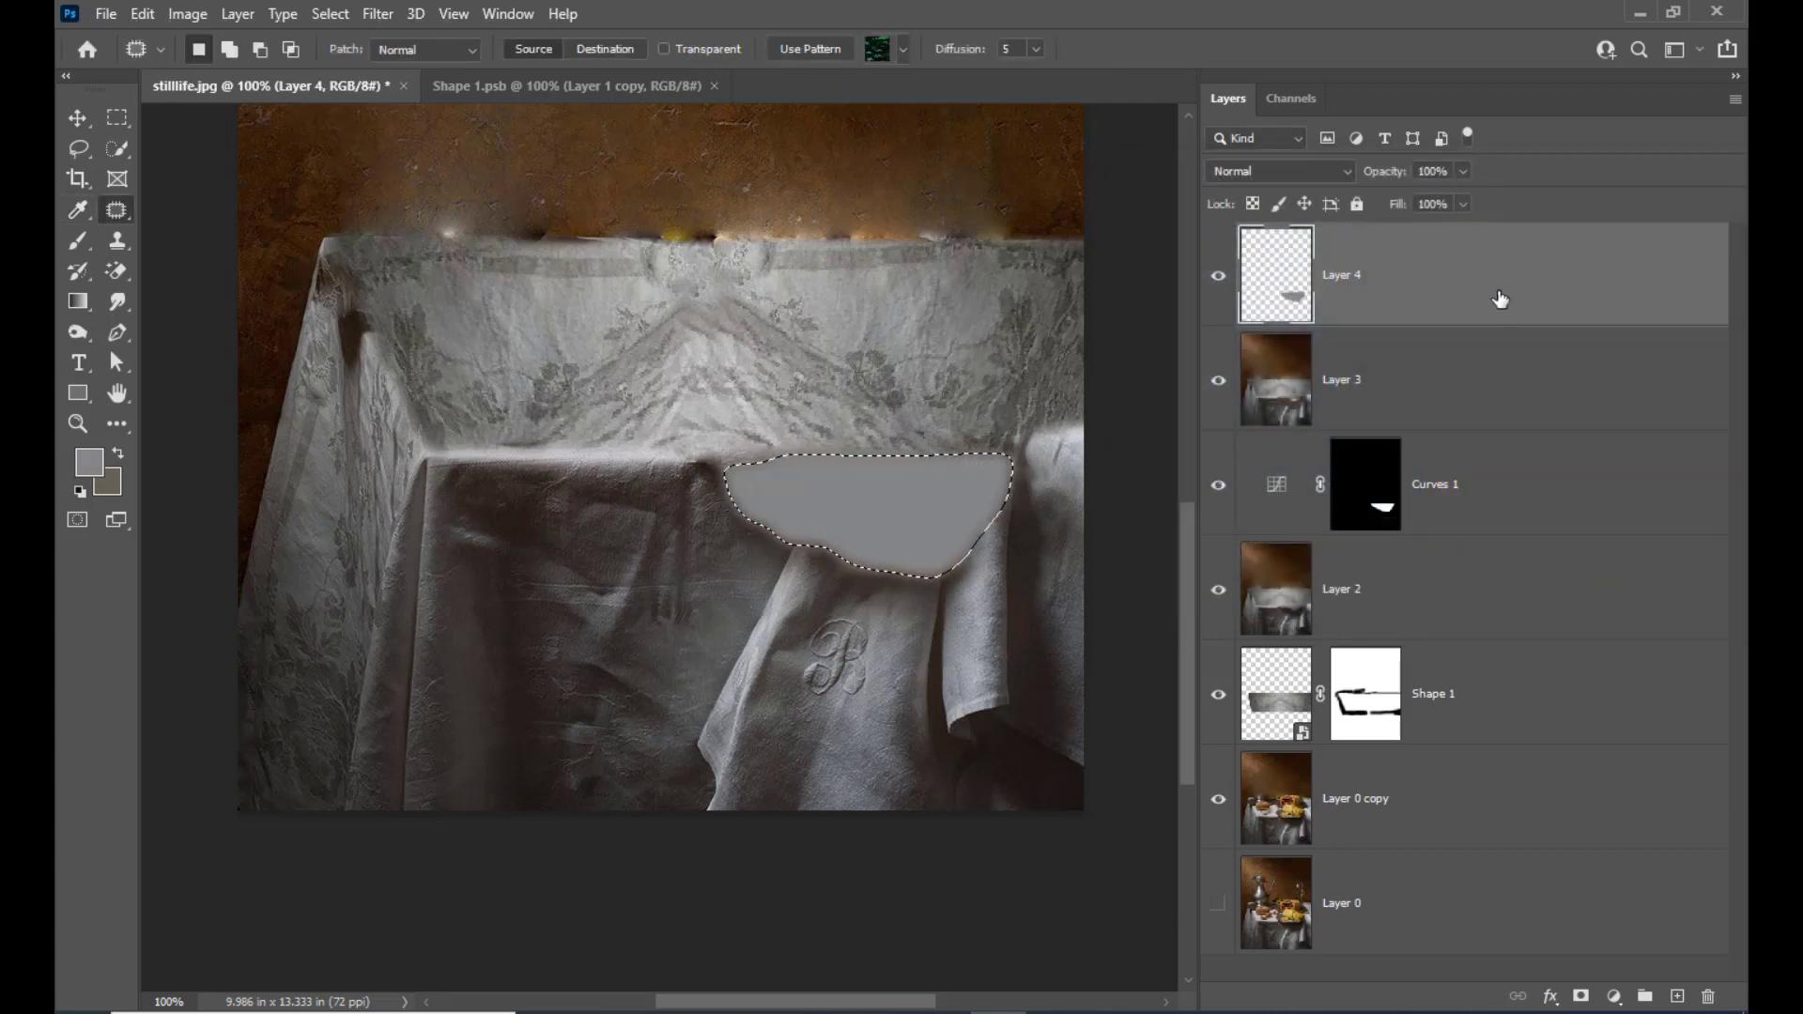
Deselect the gray patch and set its layer's blend mode to Saturation
key("ctrl+d")
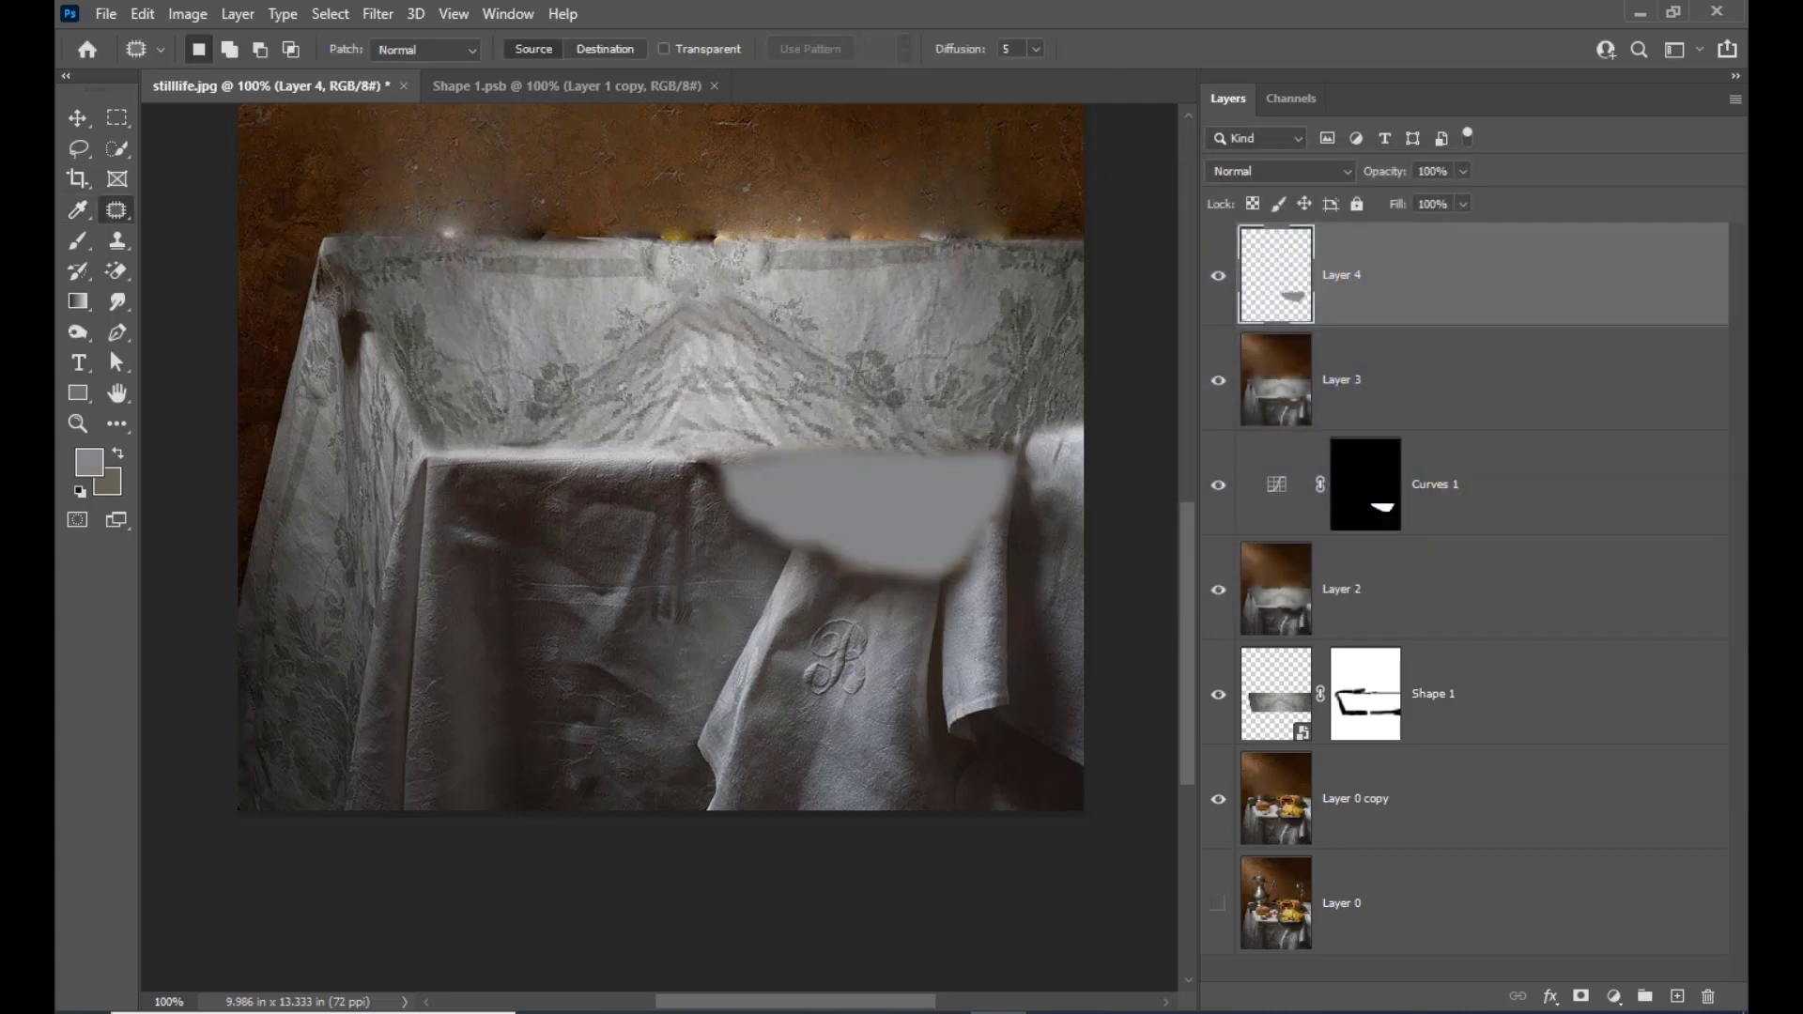
left_click(1297, 171)
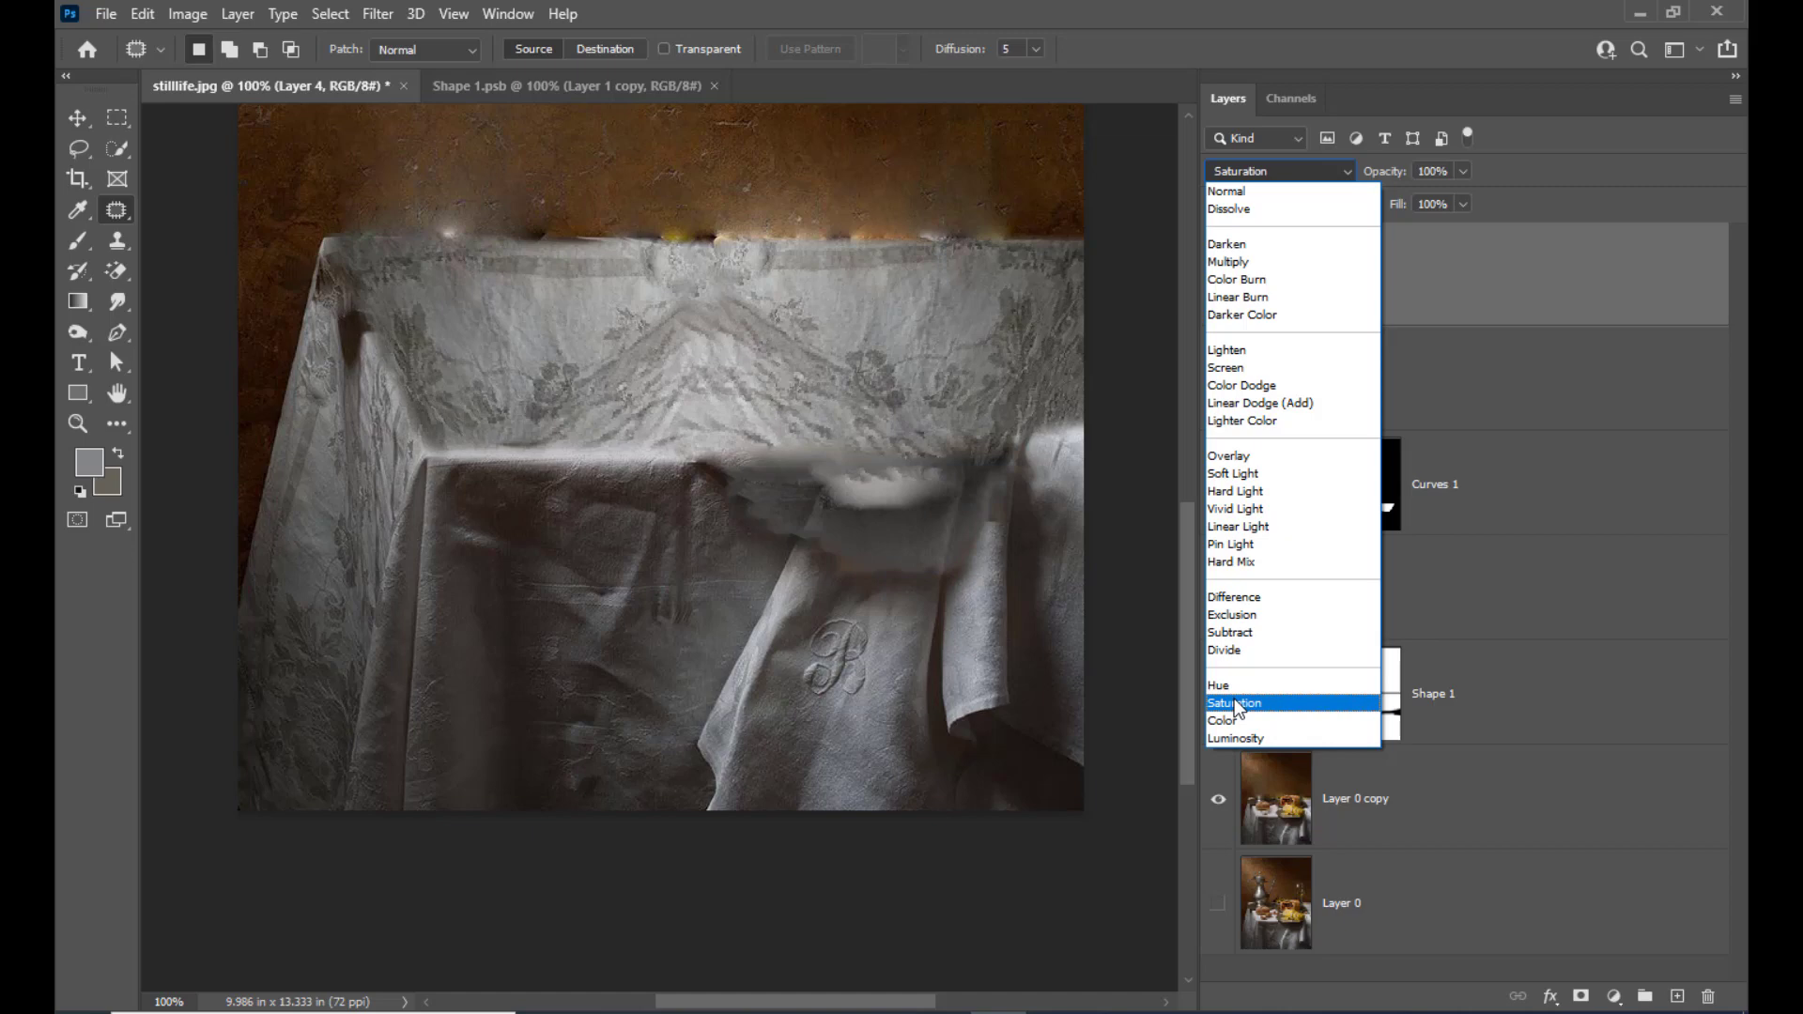
left_click(1235, 703)
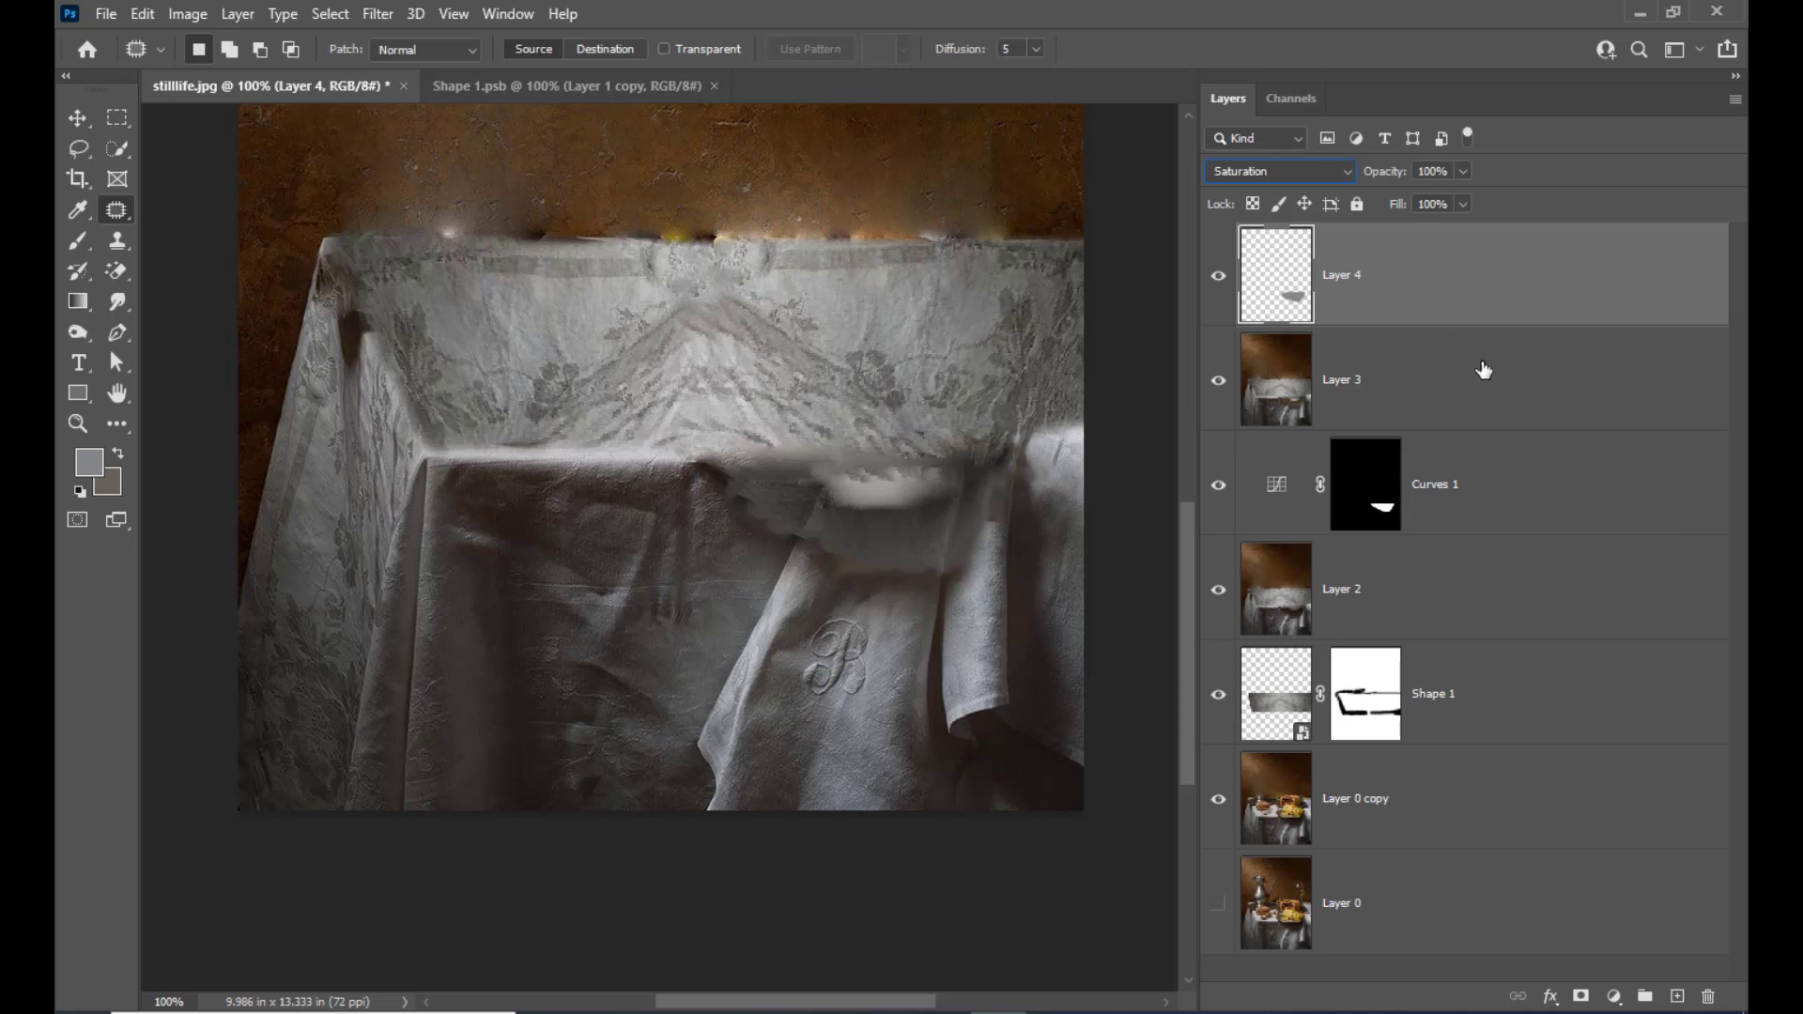
Stamp all visible layers into a new layer on top of the stack
left_click(78, 117)
key("ctrl")
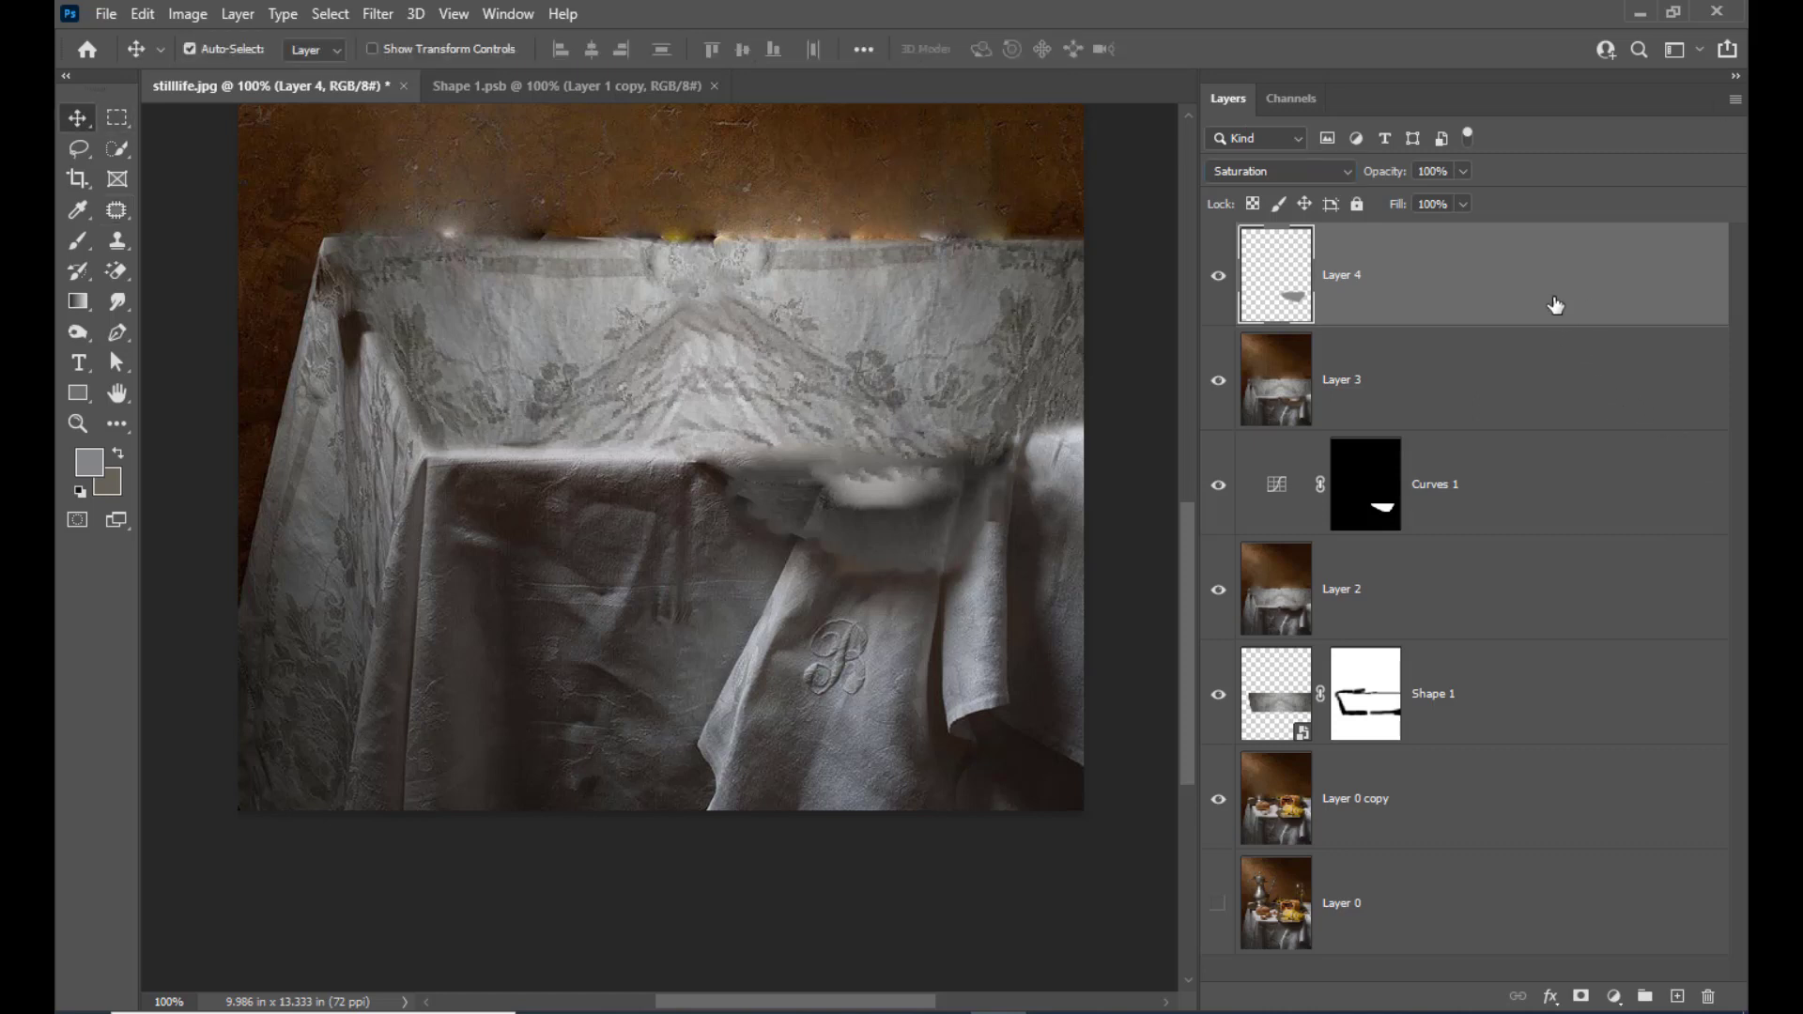
key("ctrl+alt+shift+e")
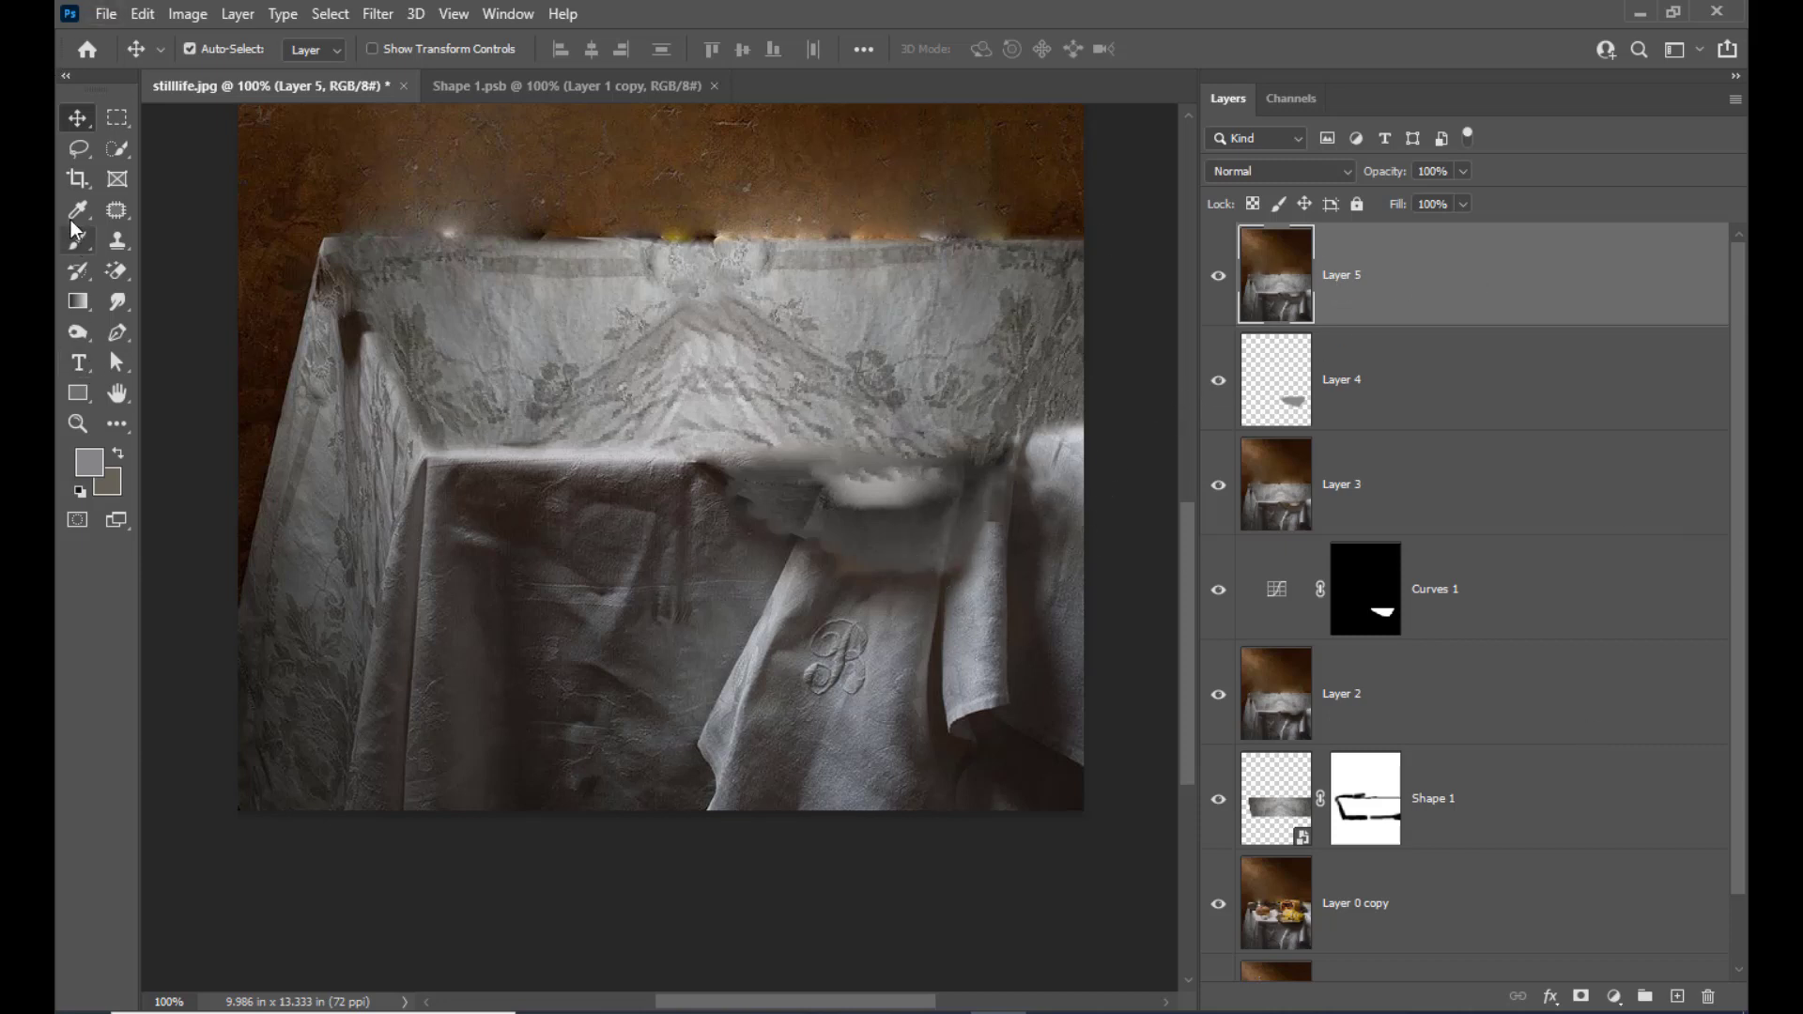
Clone surrounding cloth over the desaturated patch's uneven left and lower edges using the Clone Stamp with a 40 px brush
left_click(118, 241)
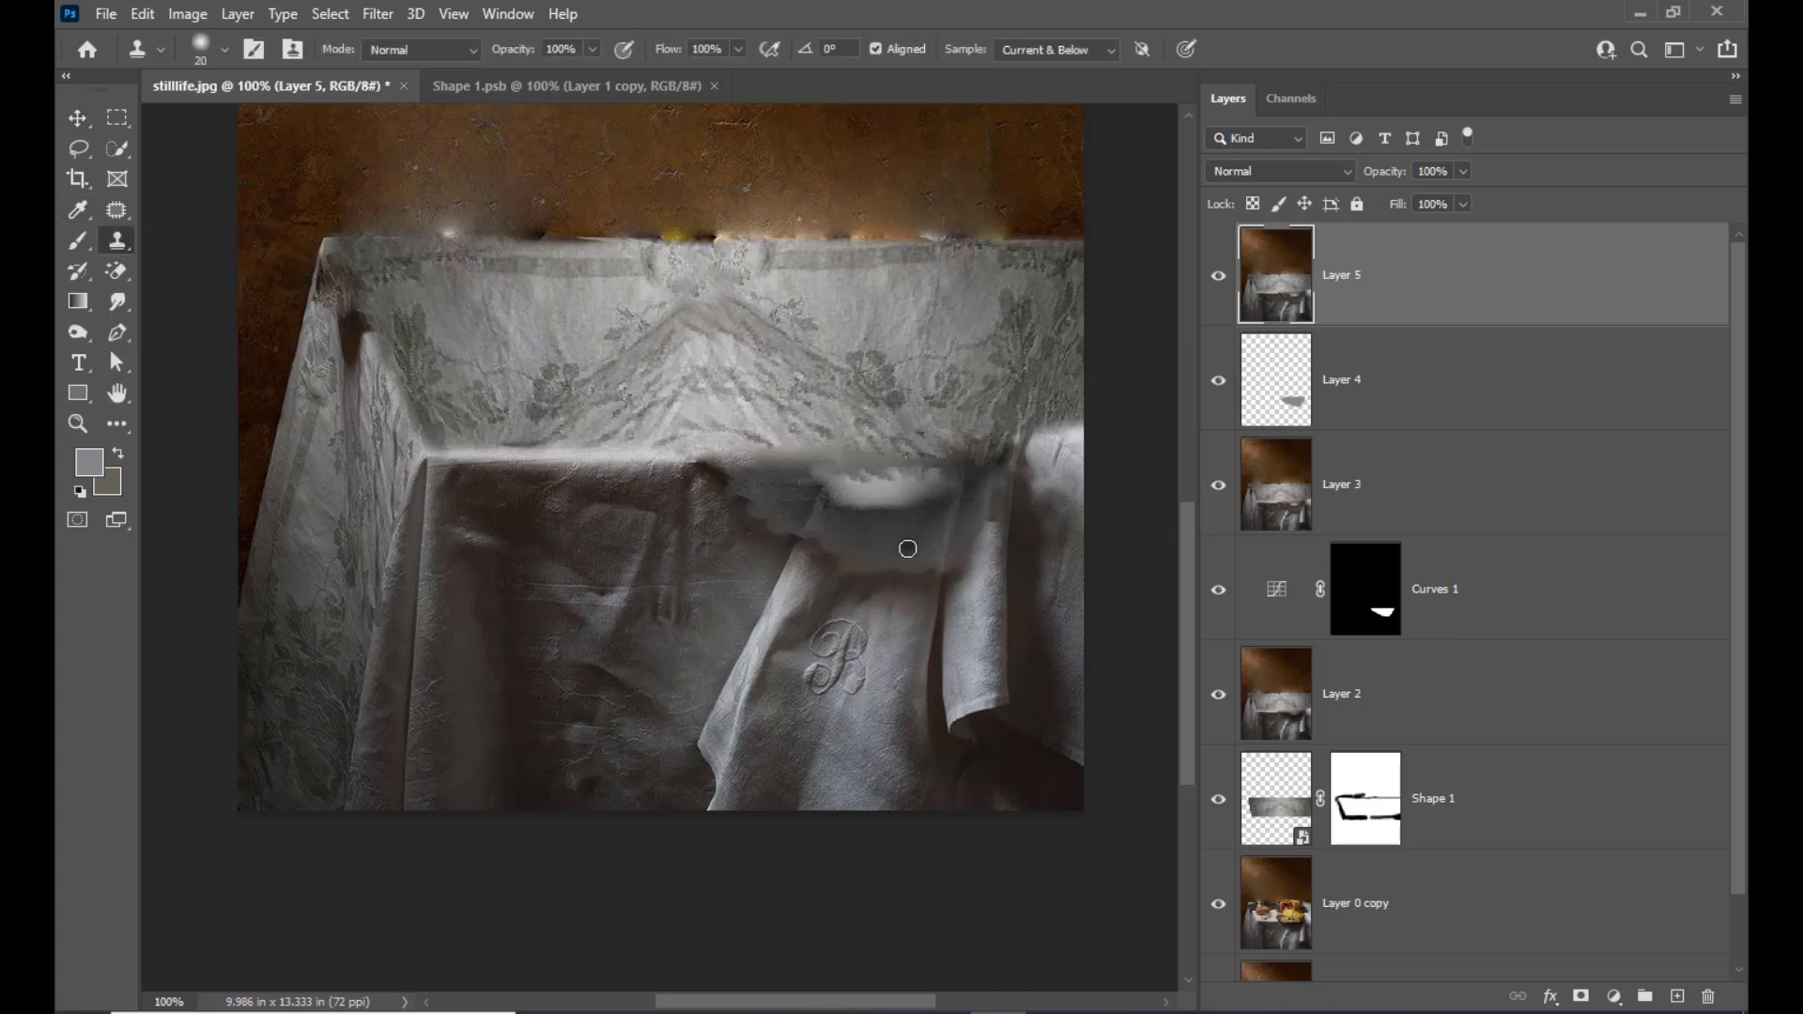
key("bracketright")
key("bracketright")
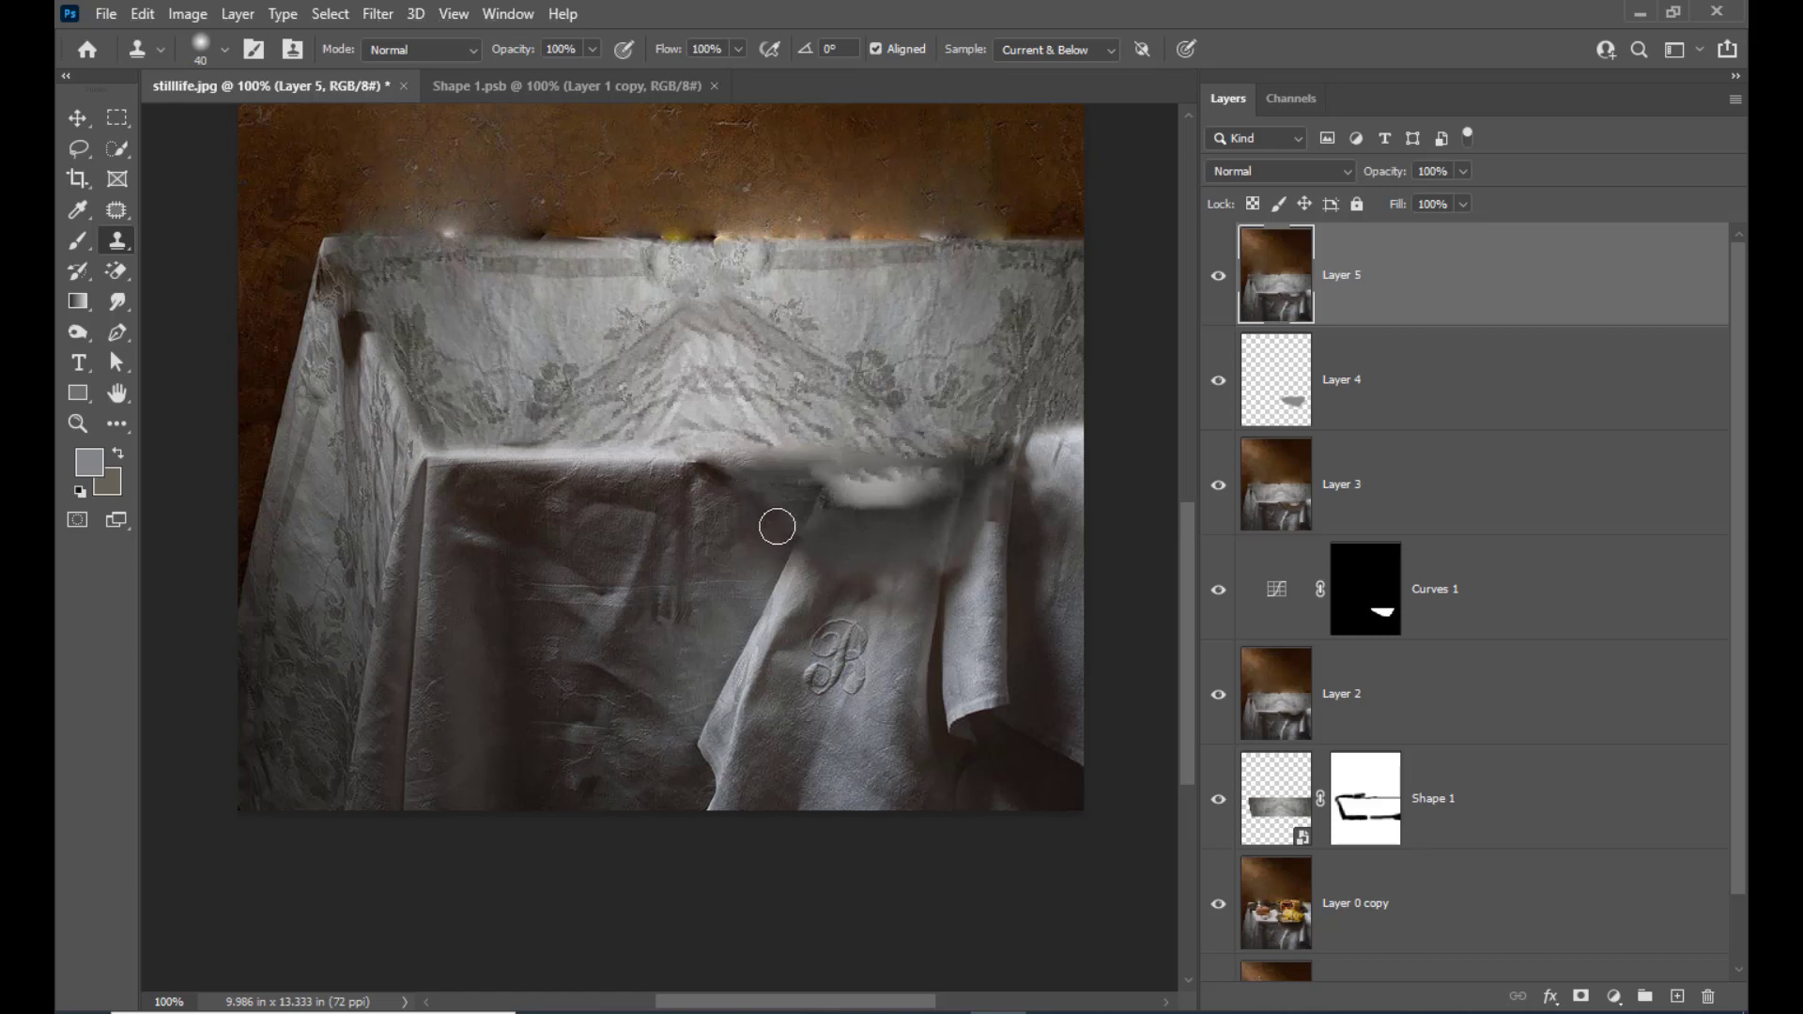
left_click(843, 554, "alt")
left_click_drag(861, 571, 897, 569)
left_click(897, 558, "alt")
left_click_drag(893, 578, 888, 583)
left_click(915, 552, "alt")
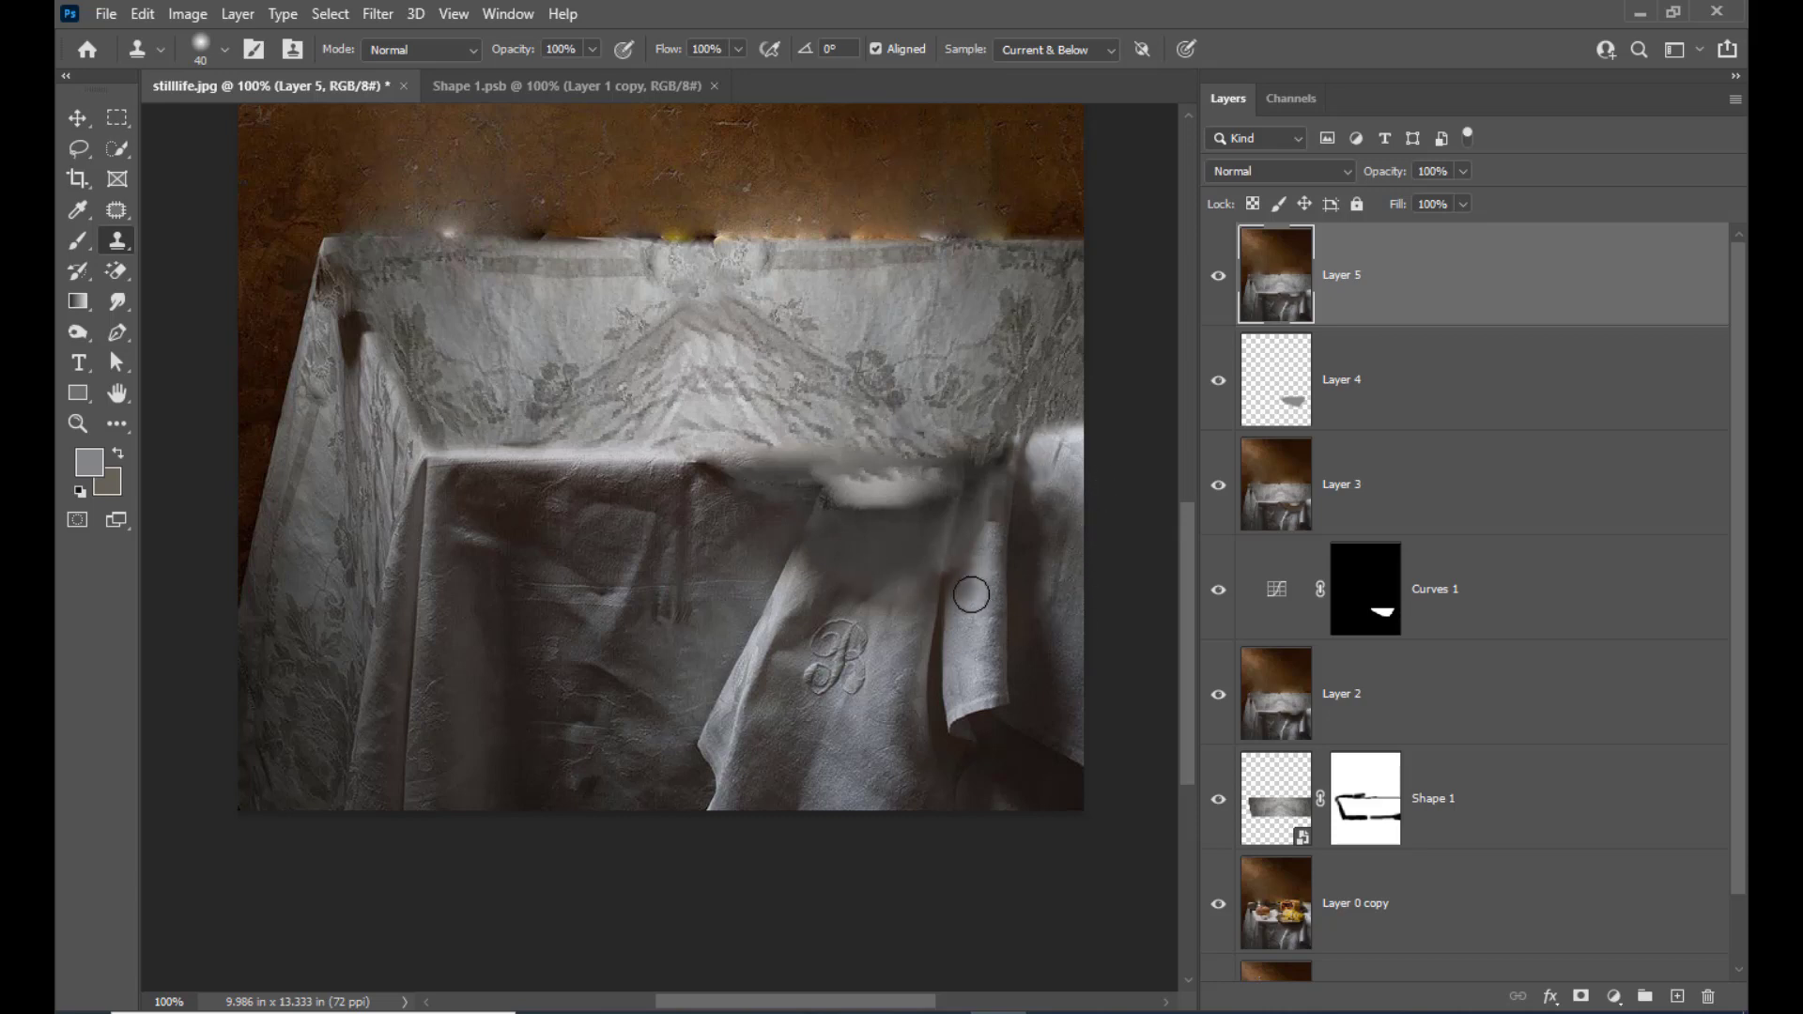
left_click(895, 599, "alt")
mouse_move(824, 577)
left_mouse_down()
mouse_move(857, 589)
mouse_move(825, 570)
mouse_move(893, 564)
mouse_move(862, 574)
left_mouse_up()
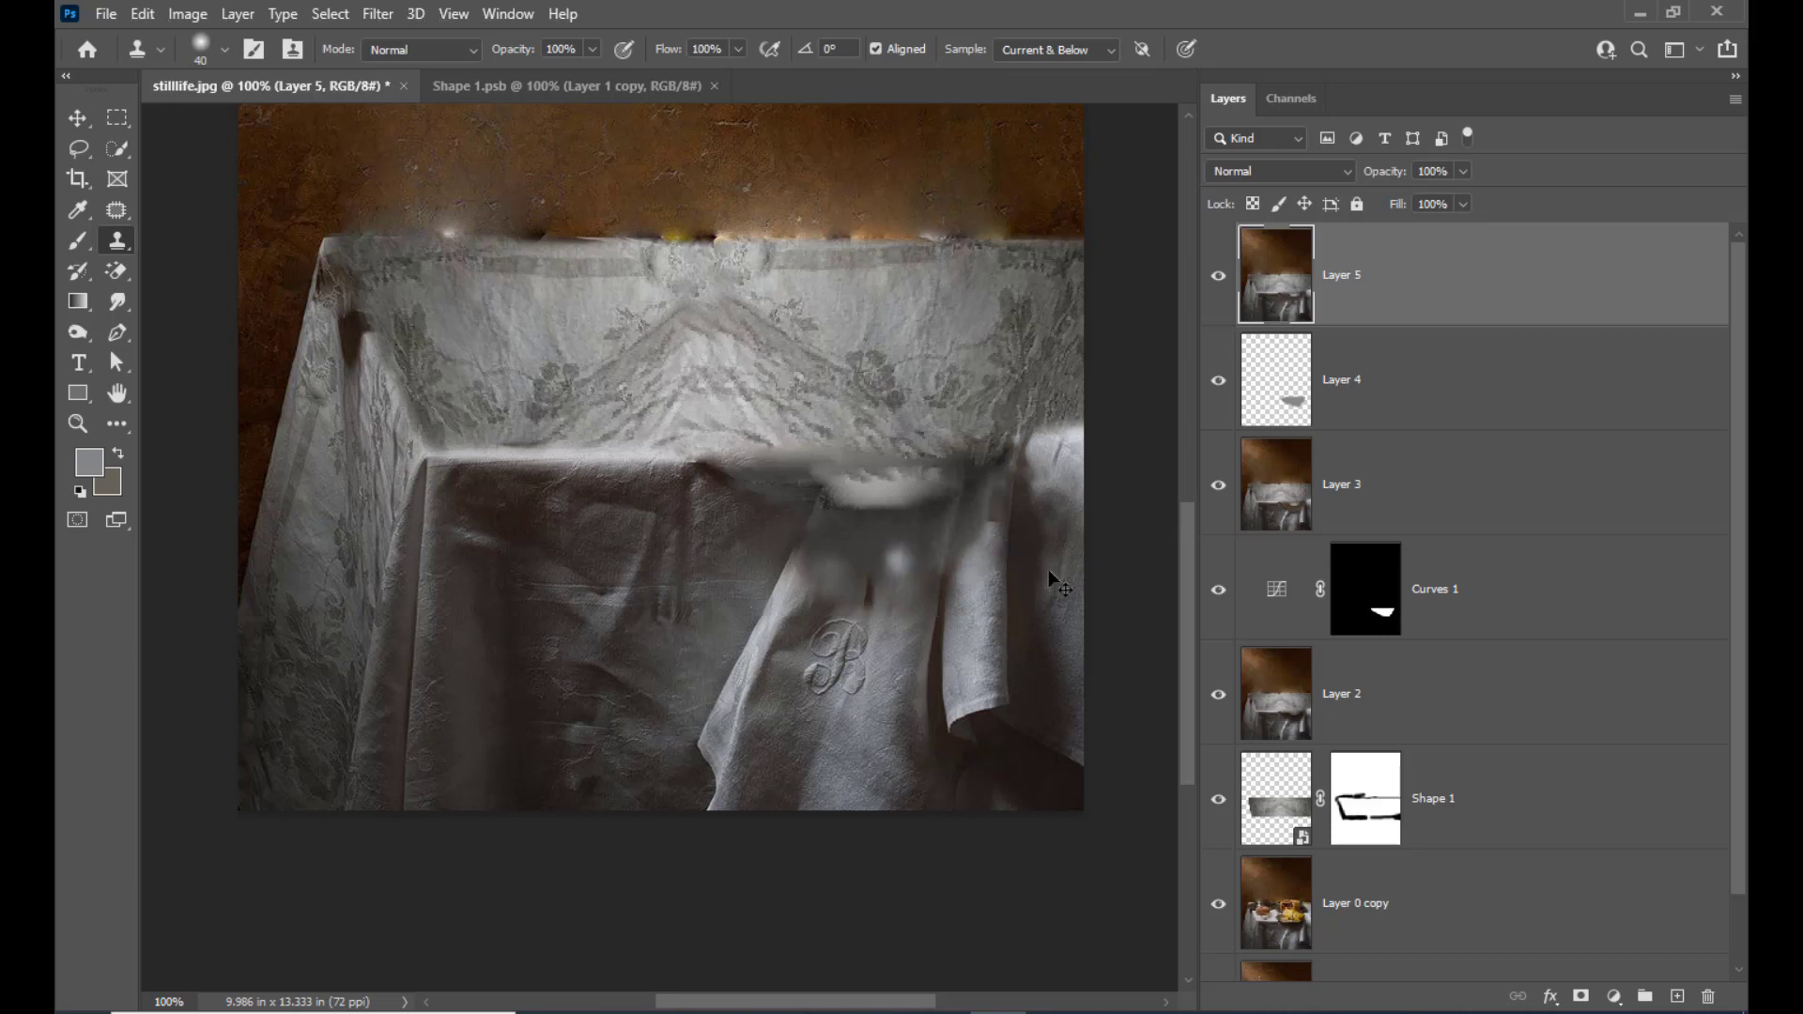
key("ctrl+z")
Clone cloth texture over the bright strip and the area above the monogram, enlarging the Clone Stamp brush to 50 px
mouse_move(882, 487)
left_mouse_down()
mouse_move(837, 483)
mouse_move(946, 469)
left_mouse_up()
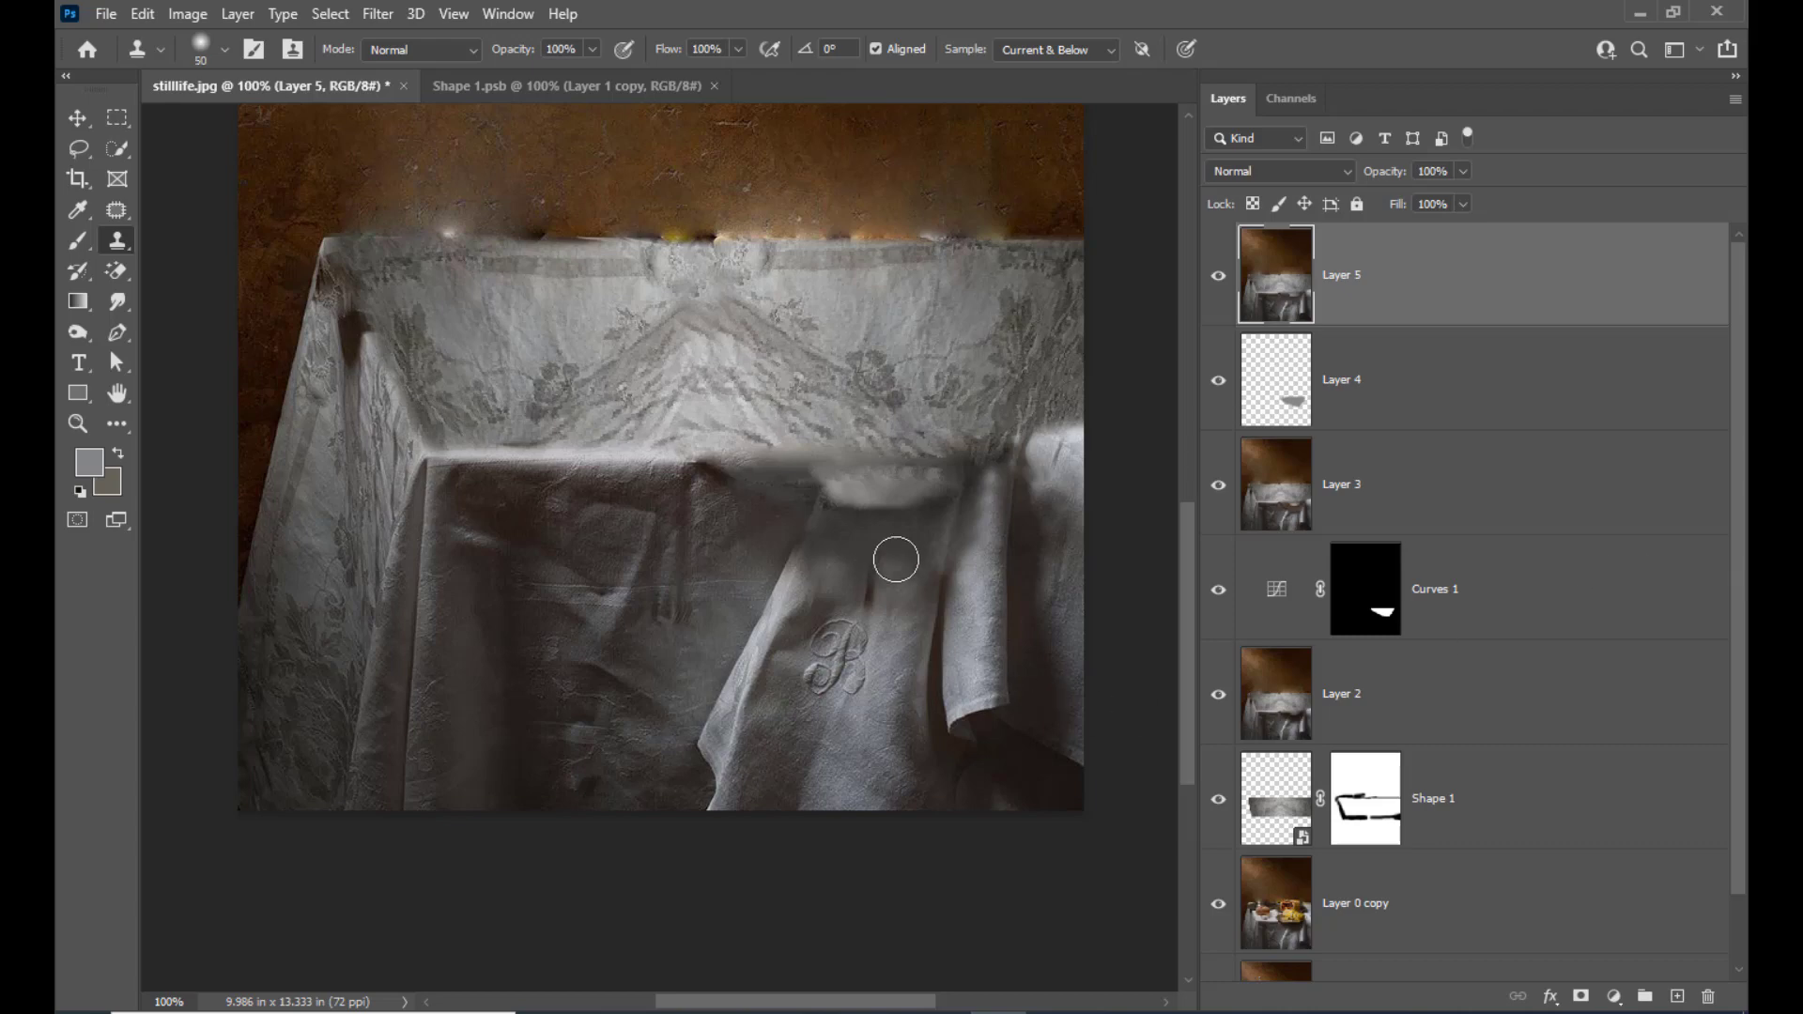
key("bracketright")
left_click_drag(880, 582, 872, 609)
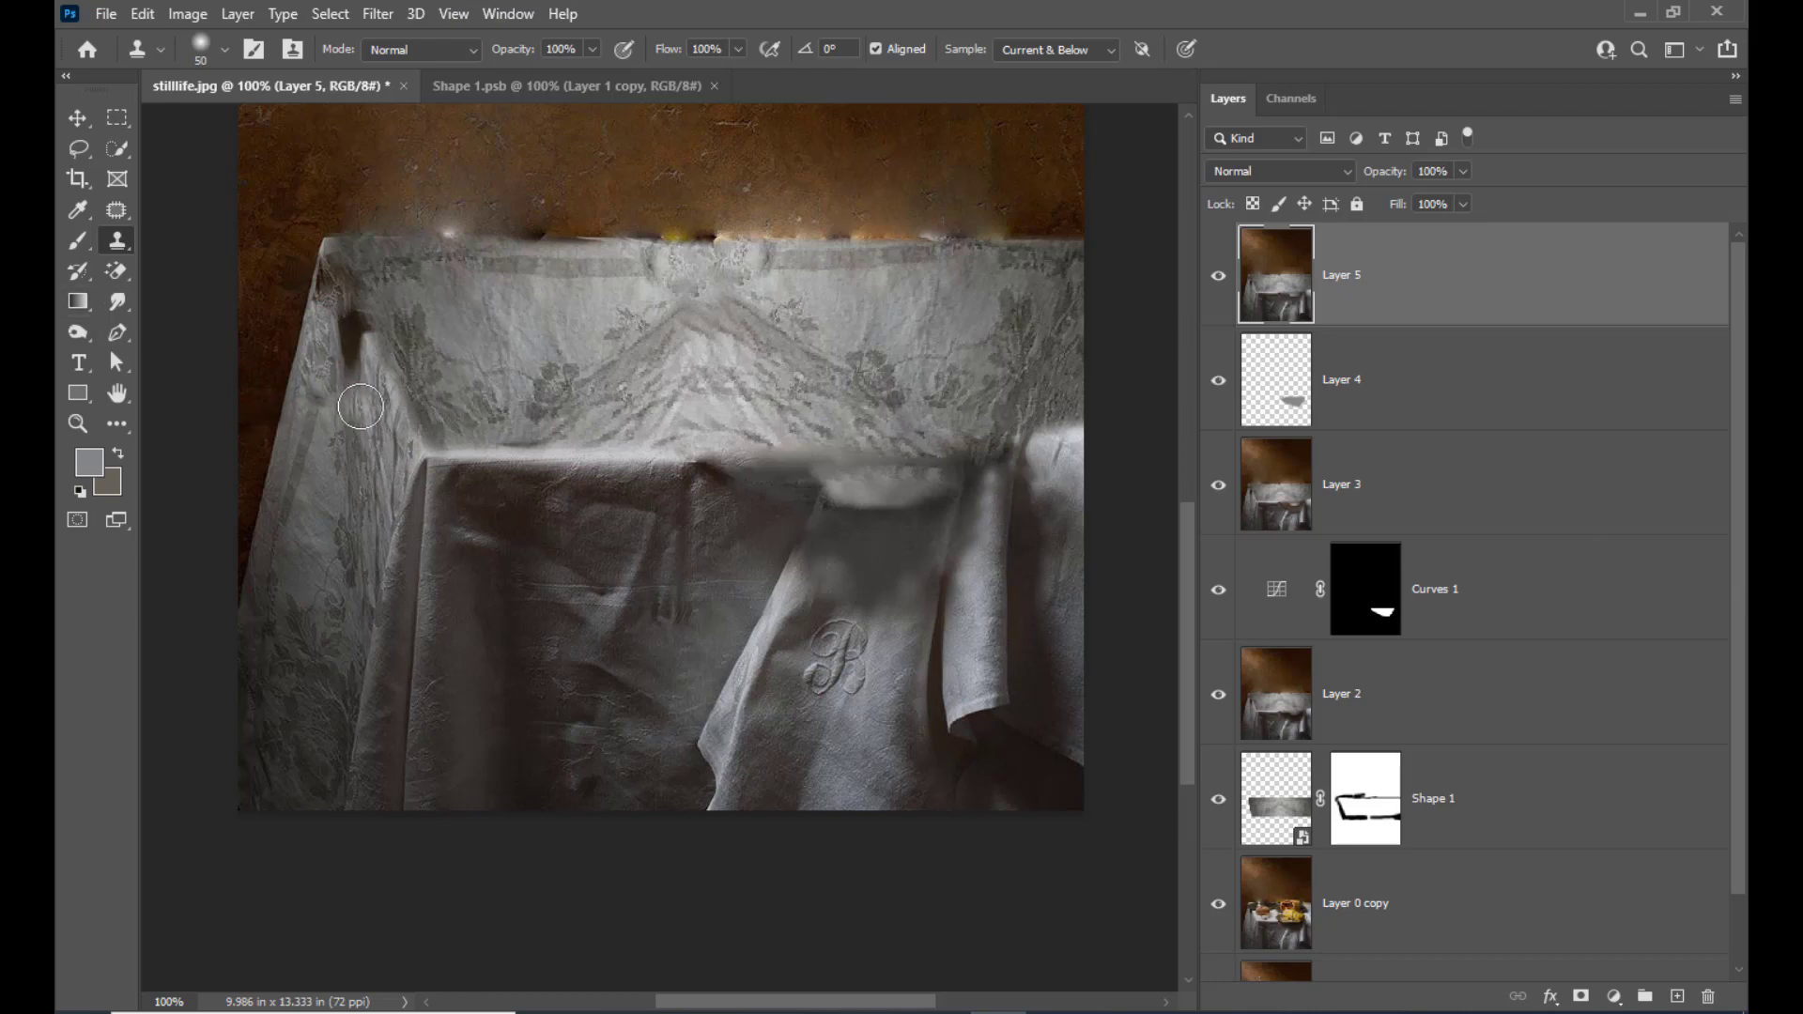
Clone patterned cloth over the dark spots below the tablecloth's back left corner, reducing the brush from 40 to 20 px
key("bracketleft")
key("bracketleft")
left_click(354, 374, "alt")
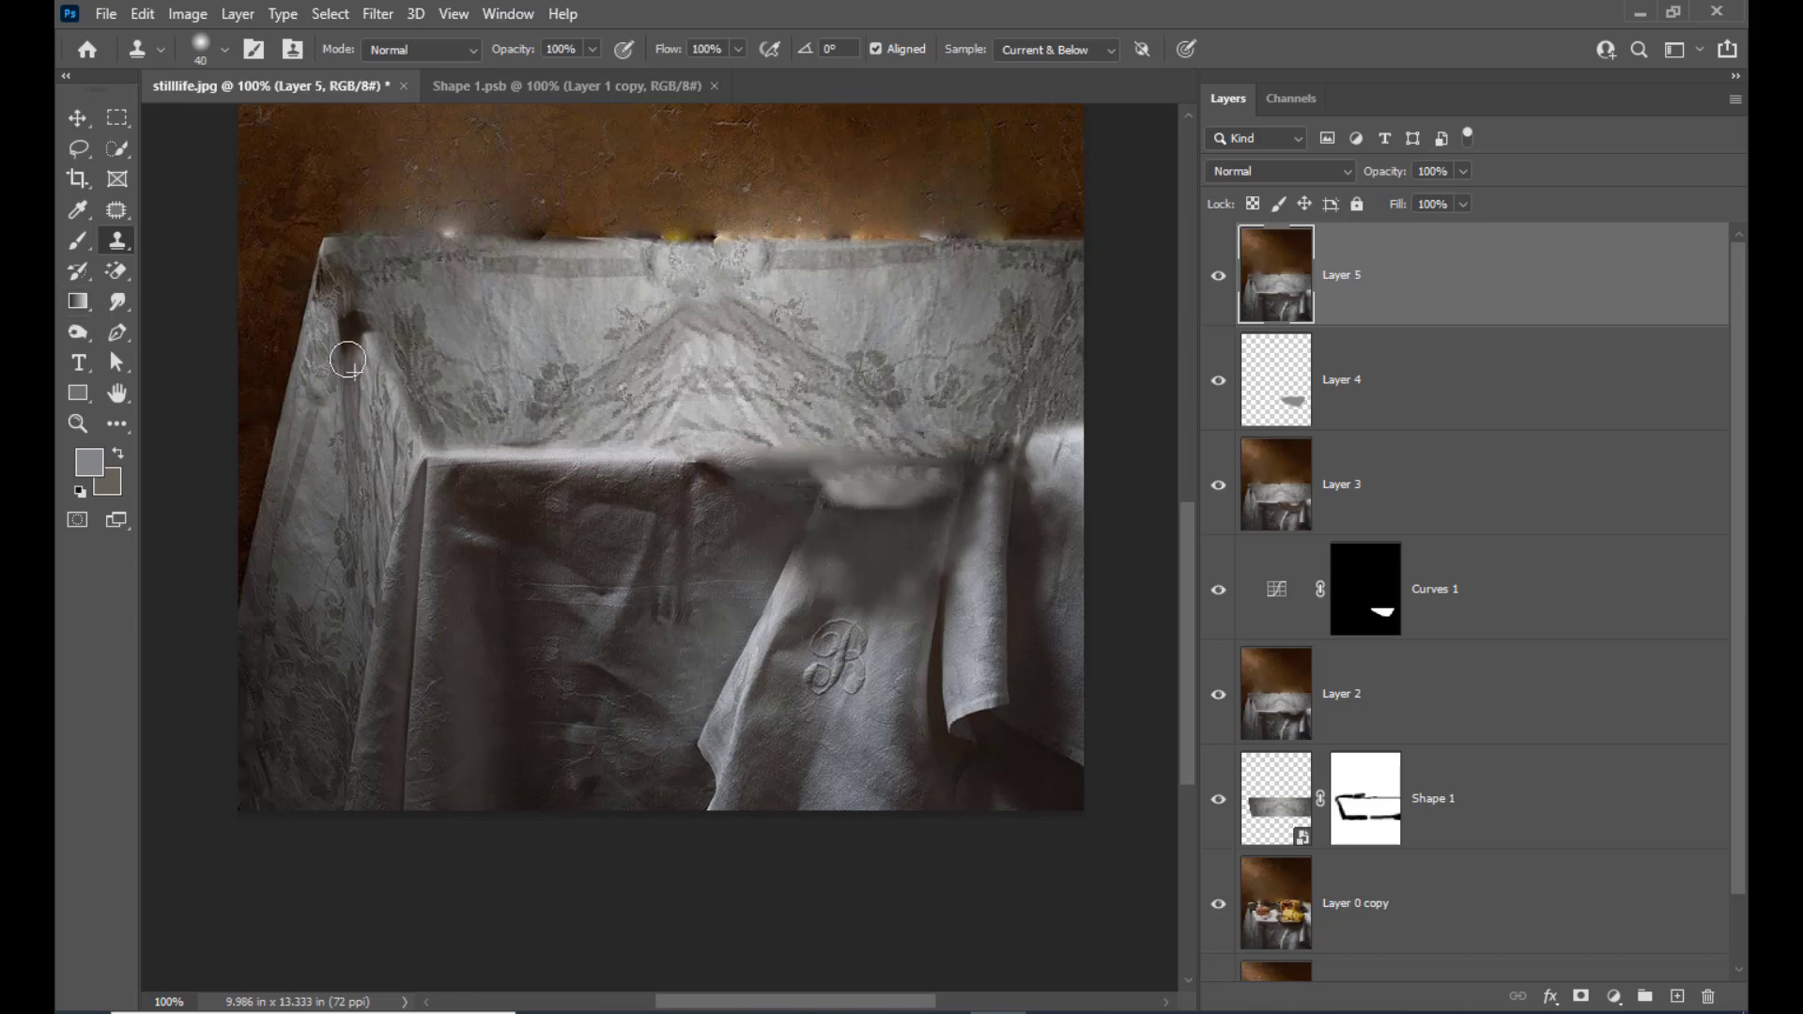
mouse_move(347, 361)
left_mouse_down()
mouse_move(345, 400)
mouse_move(342, 327)
mouse_move(348, 439)
mouse_move(339, 369)
mouse_move(350, 381)
mouse_move(358, 349)
mouse_move(333, 321)
mouse_move(388, 368)
mouse_move(409, 321)
mouse_move(343, 262)
mouse_move(343, 319)
mouse_move(325, 293)
mouse_move(350, 363)
mouse_move(321, 272)
mouse_move(328, 324)
left_mouse_up()
left_click(348, 408)
left_click(342, 337, "alt")
left_click(394, 316, "alt")
left_click(341, 317, "alt")
key("bracketleft")
key("bracketleft")
left_click(324, 287, "alt")
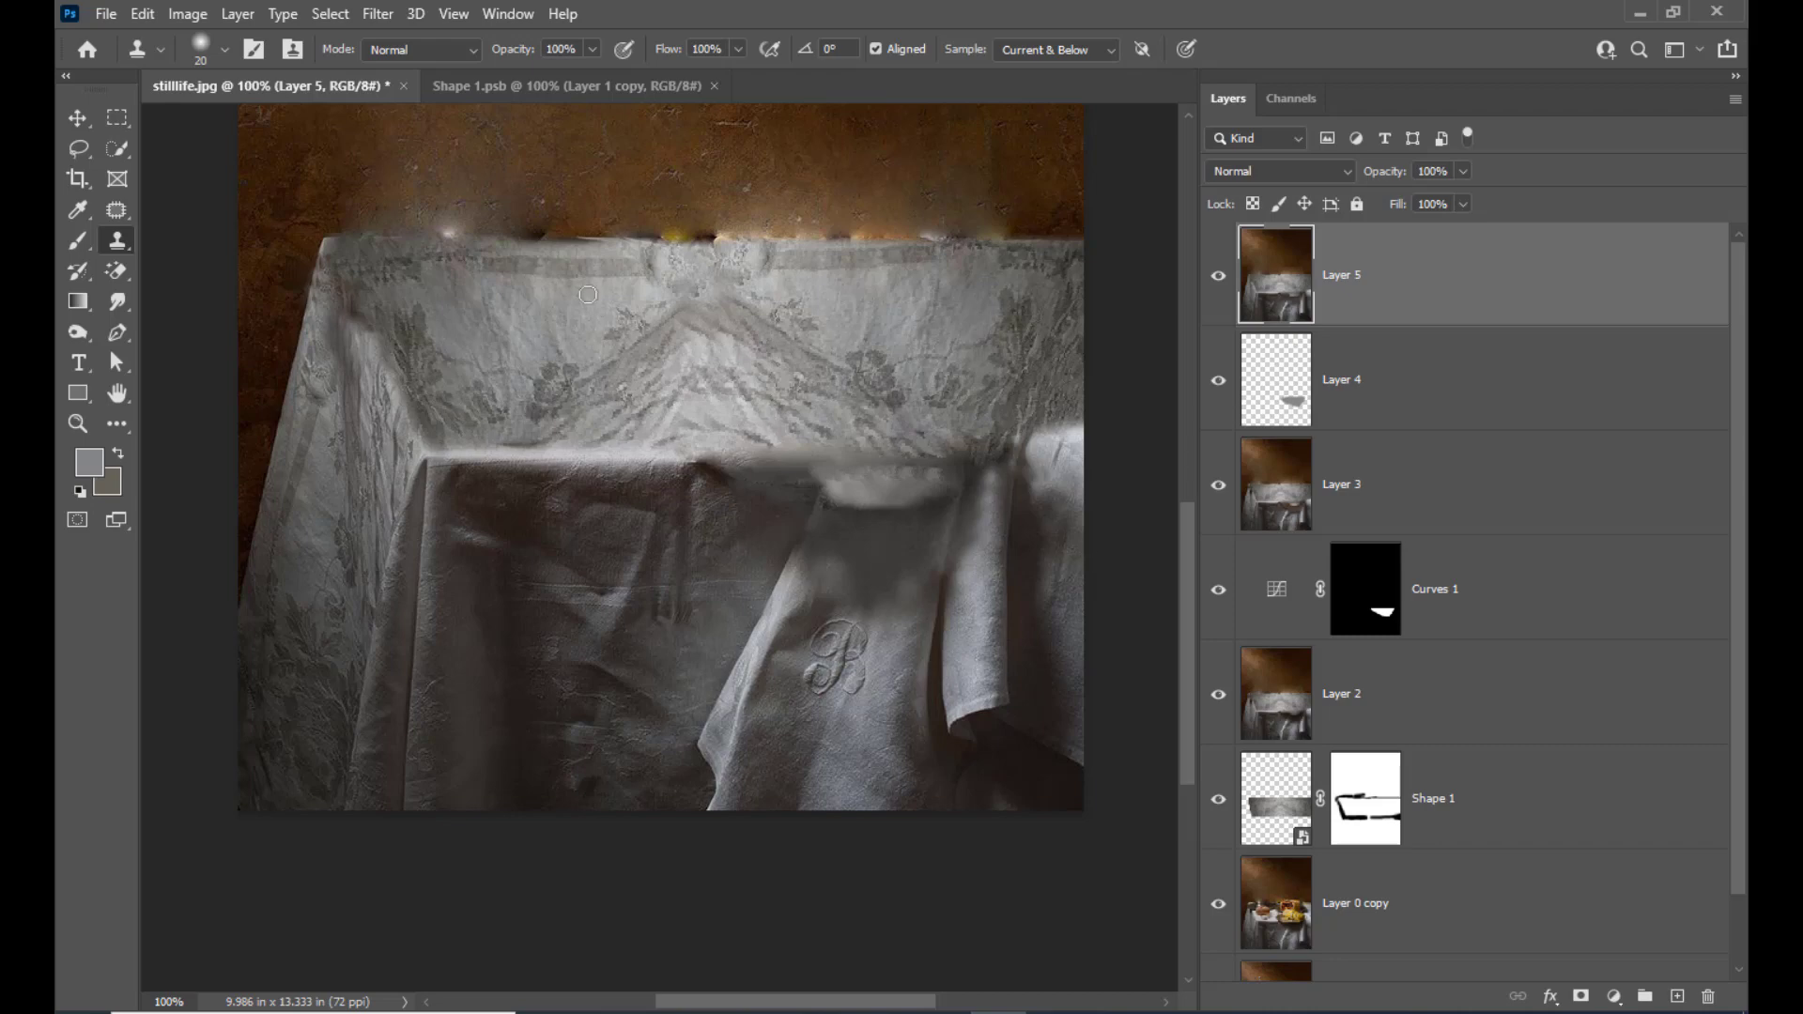
scroll(1042, 448, "up", 3)
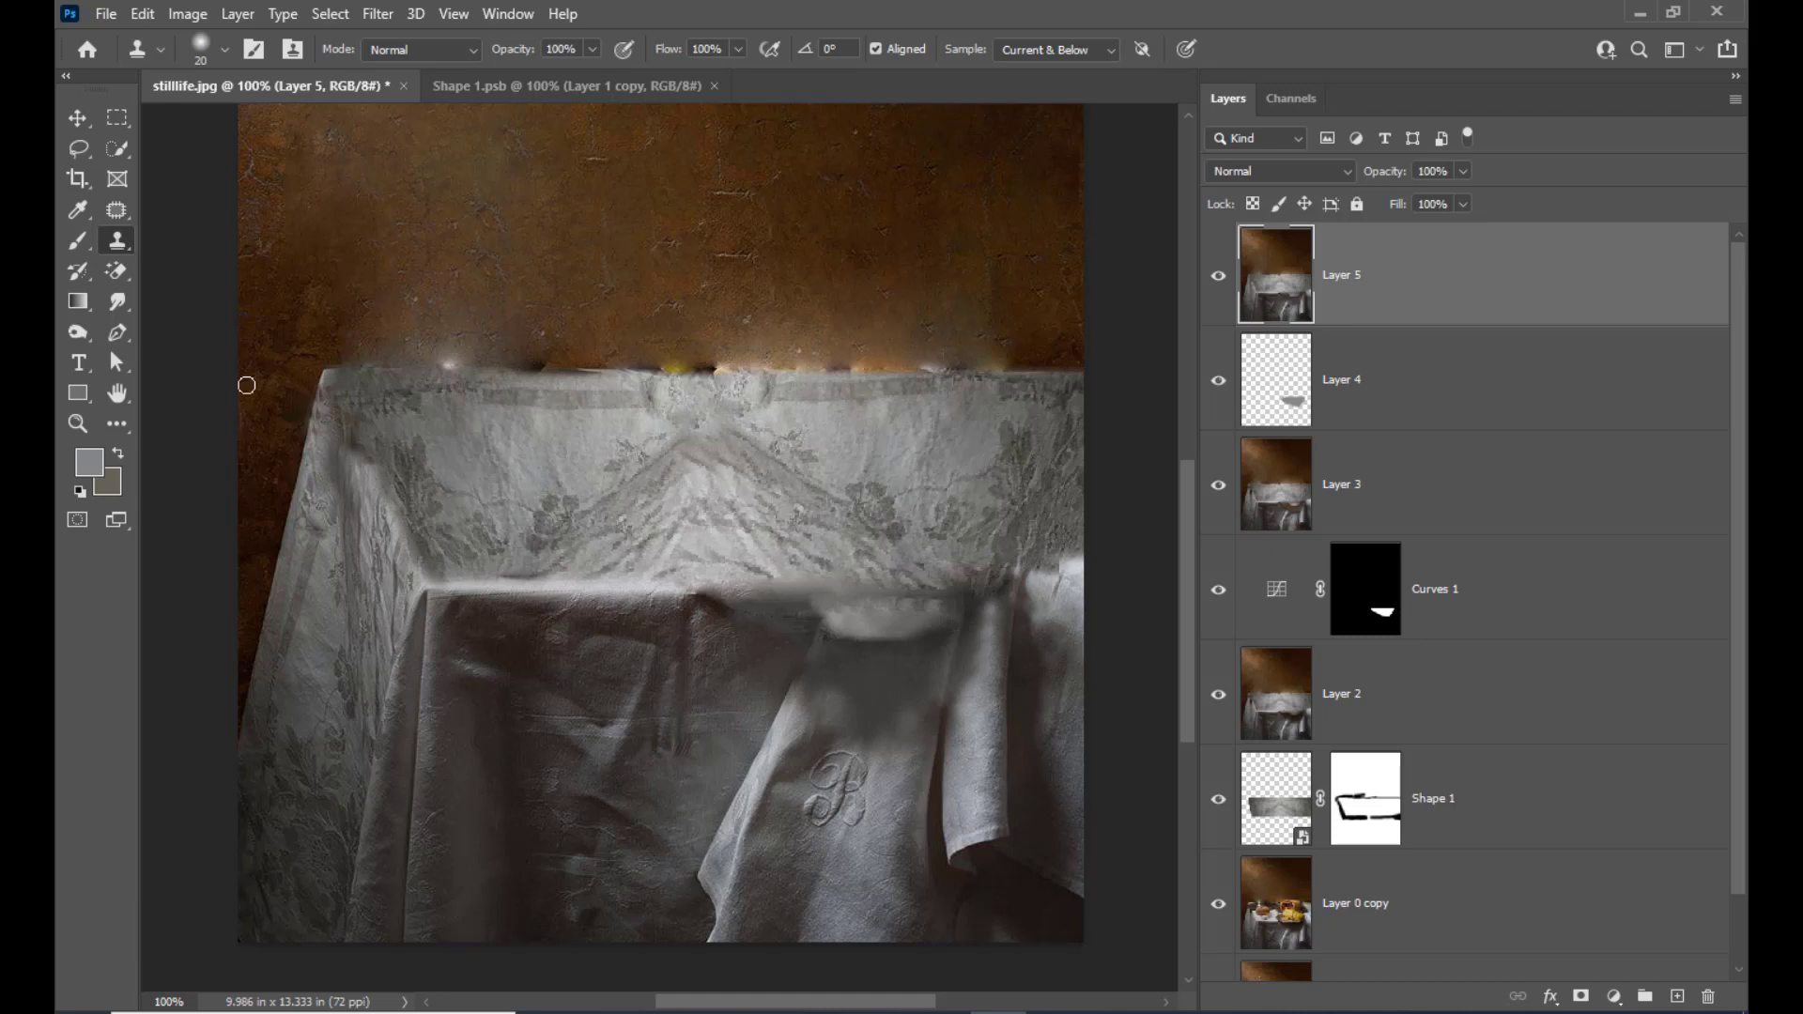
key("bracketright")
key("bracketright")
key("bracketright")
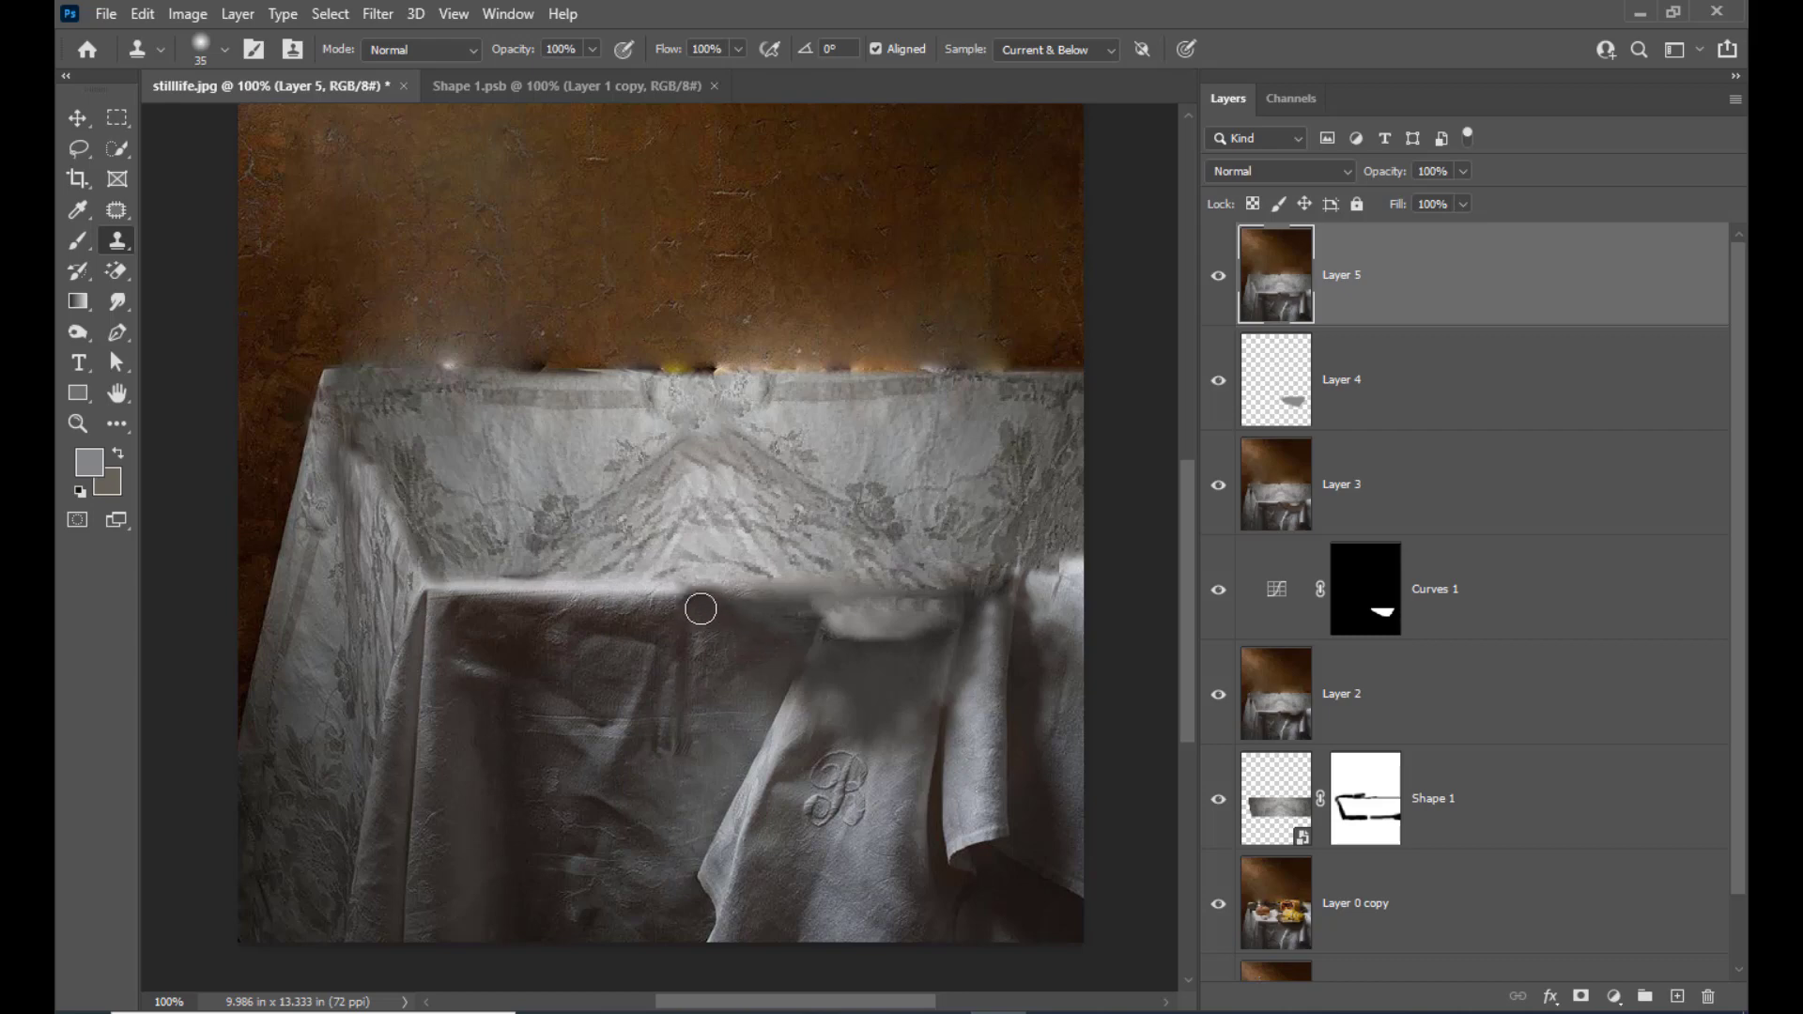
key("j")
scroll(672, 314, "up", 3)
scroll(821, 487, "down", 2)
scroll(824, 487, "up", 1)
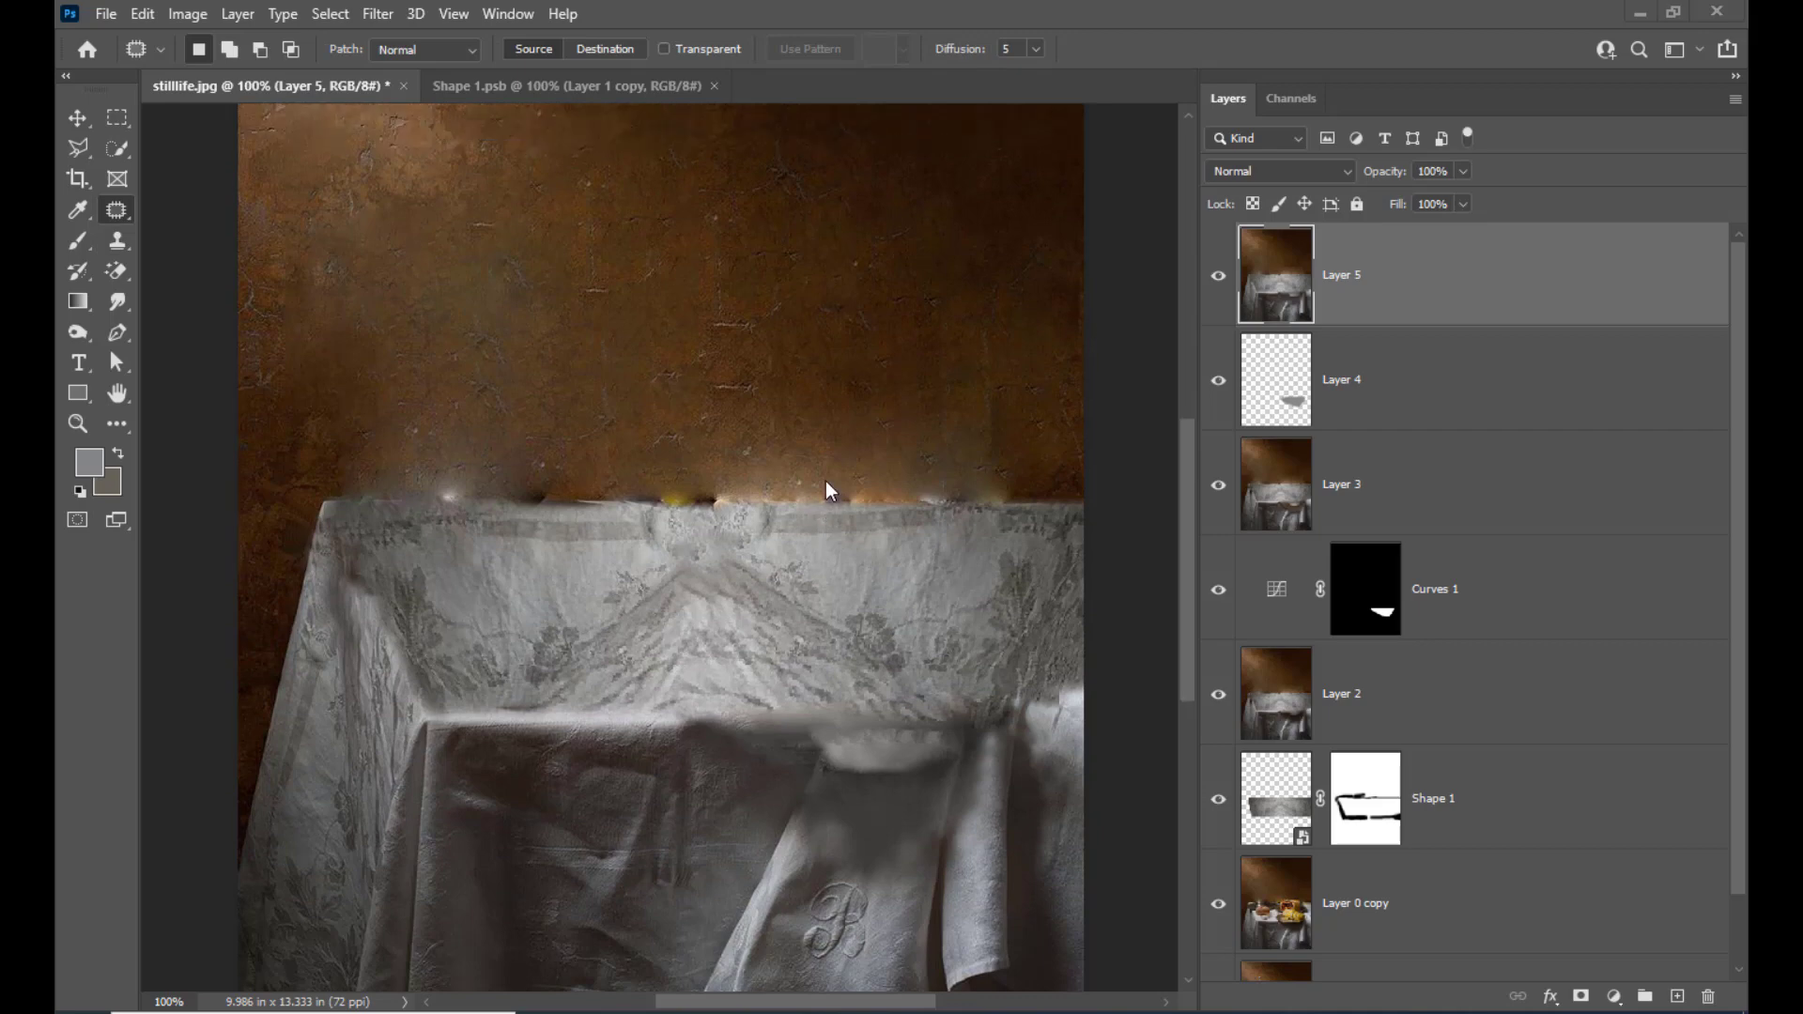
scroll(859, 512, "up", 2)
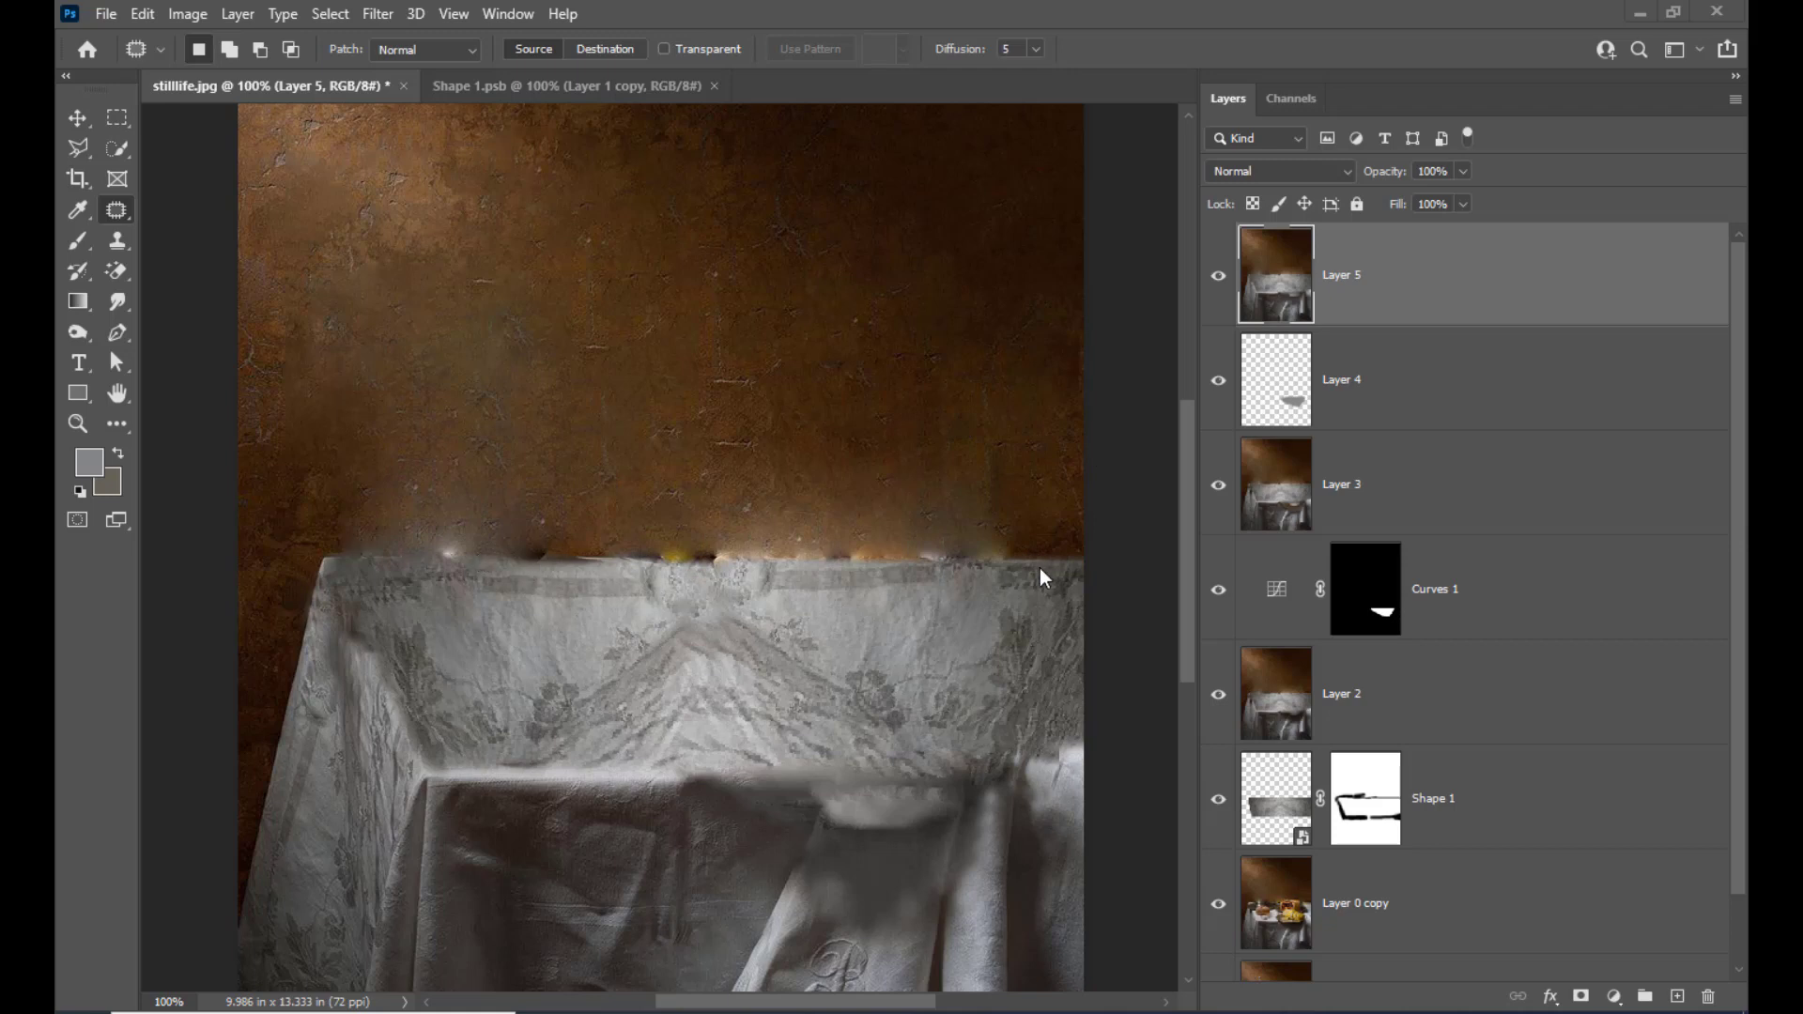
Copy a rectangular area of clean wall to a new layer and move it over the blurred wall above the tablecloth's back edge
left_click(117, 119)
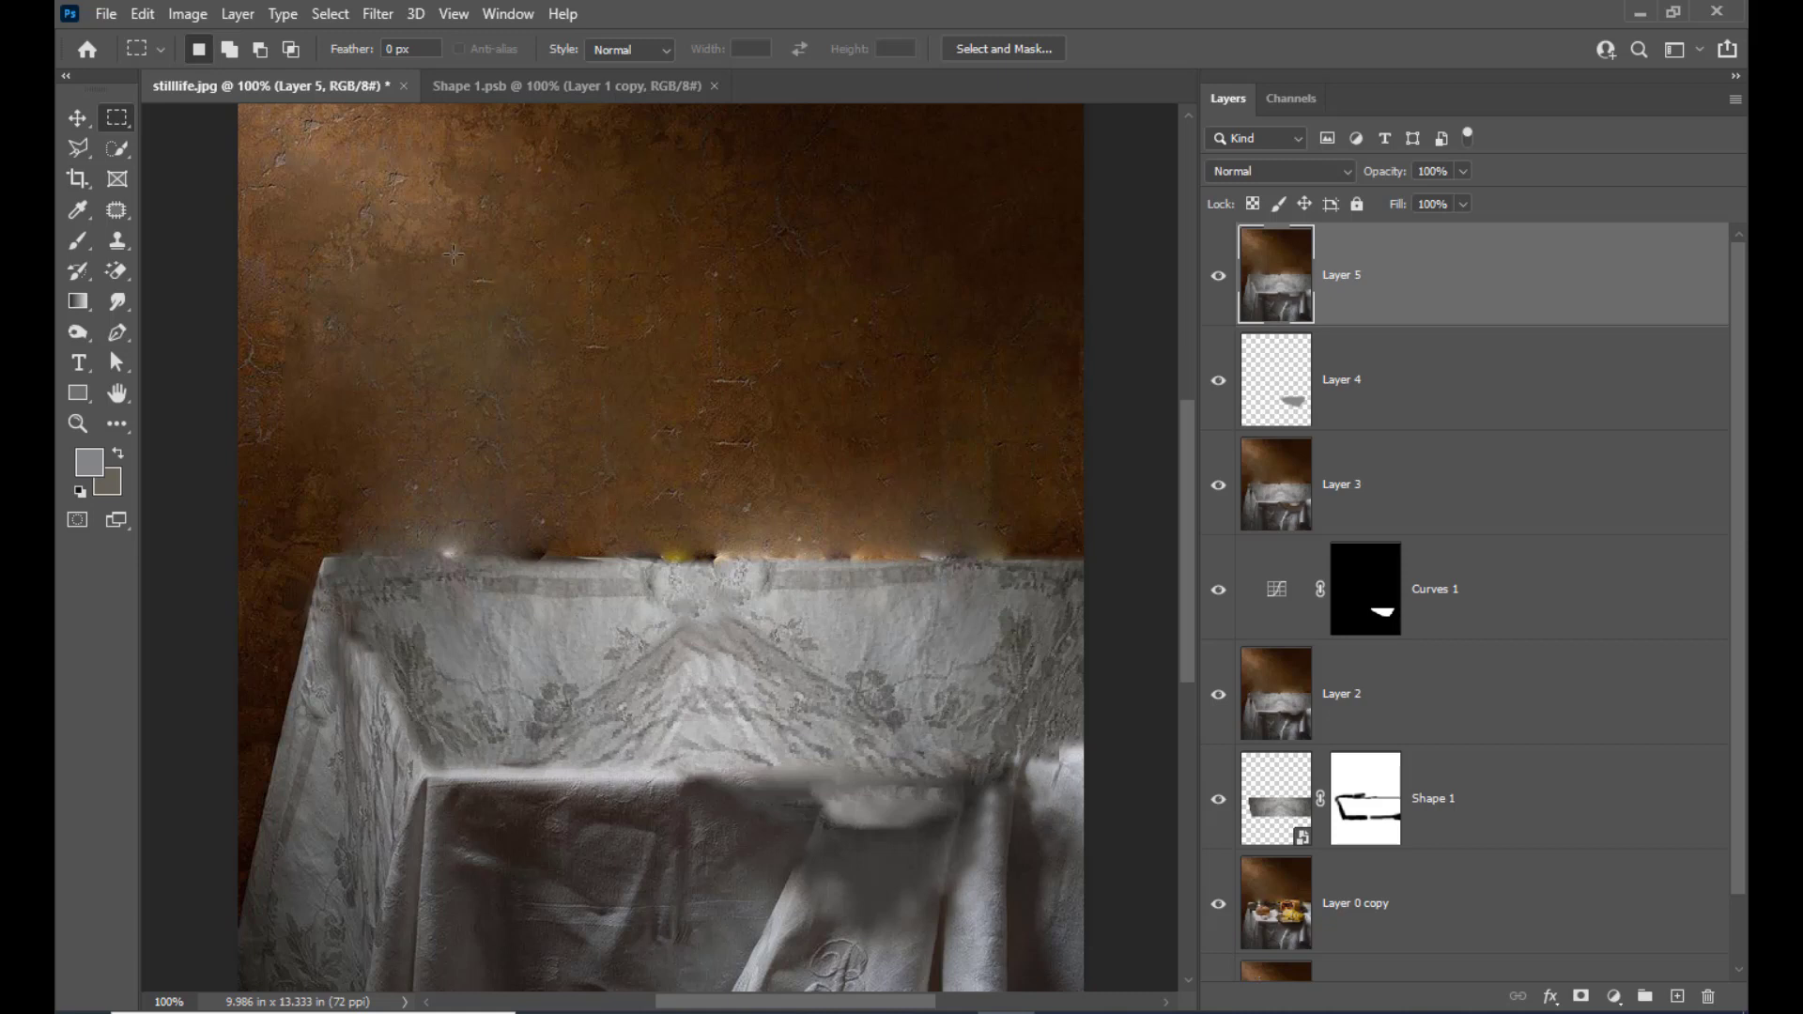
left_click_drag(498, 270, 1024, 426)
key("ctrl+j")
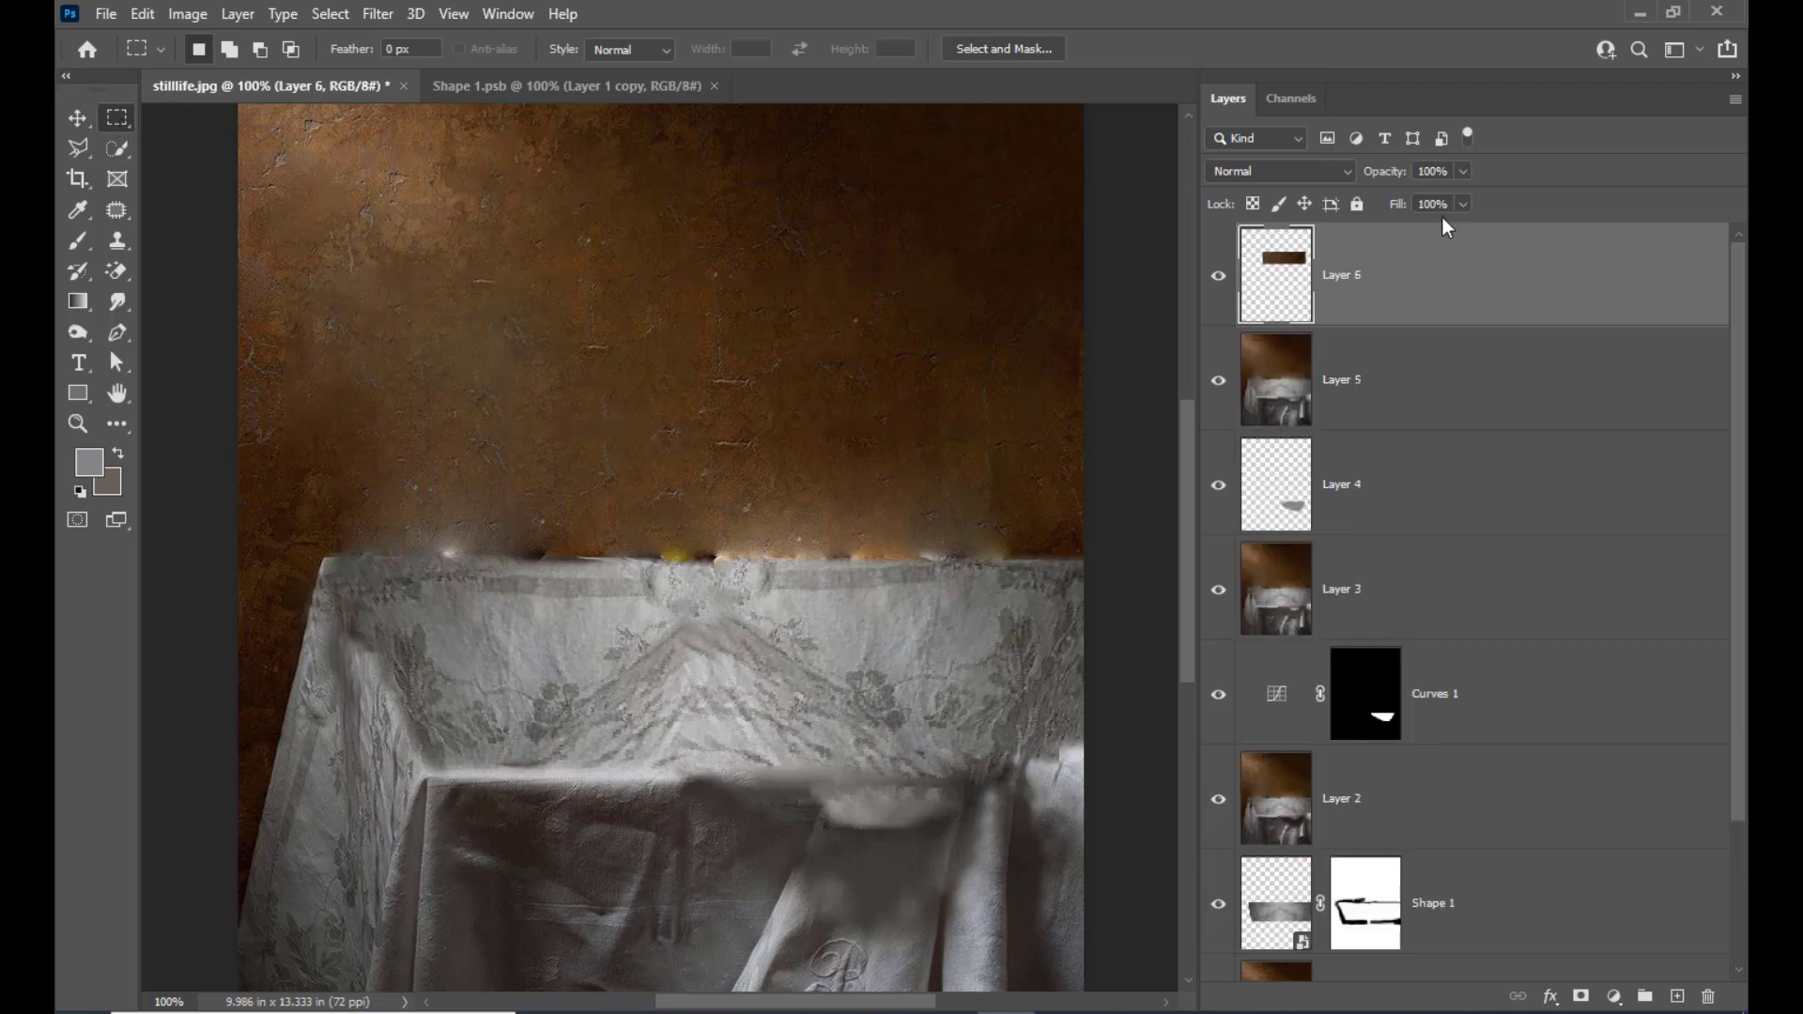
left_click(73, 114)
left_click_drag(897, 369, 937, 489)
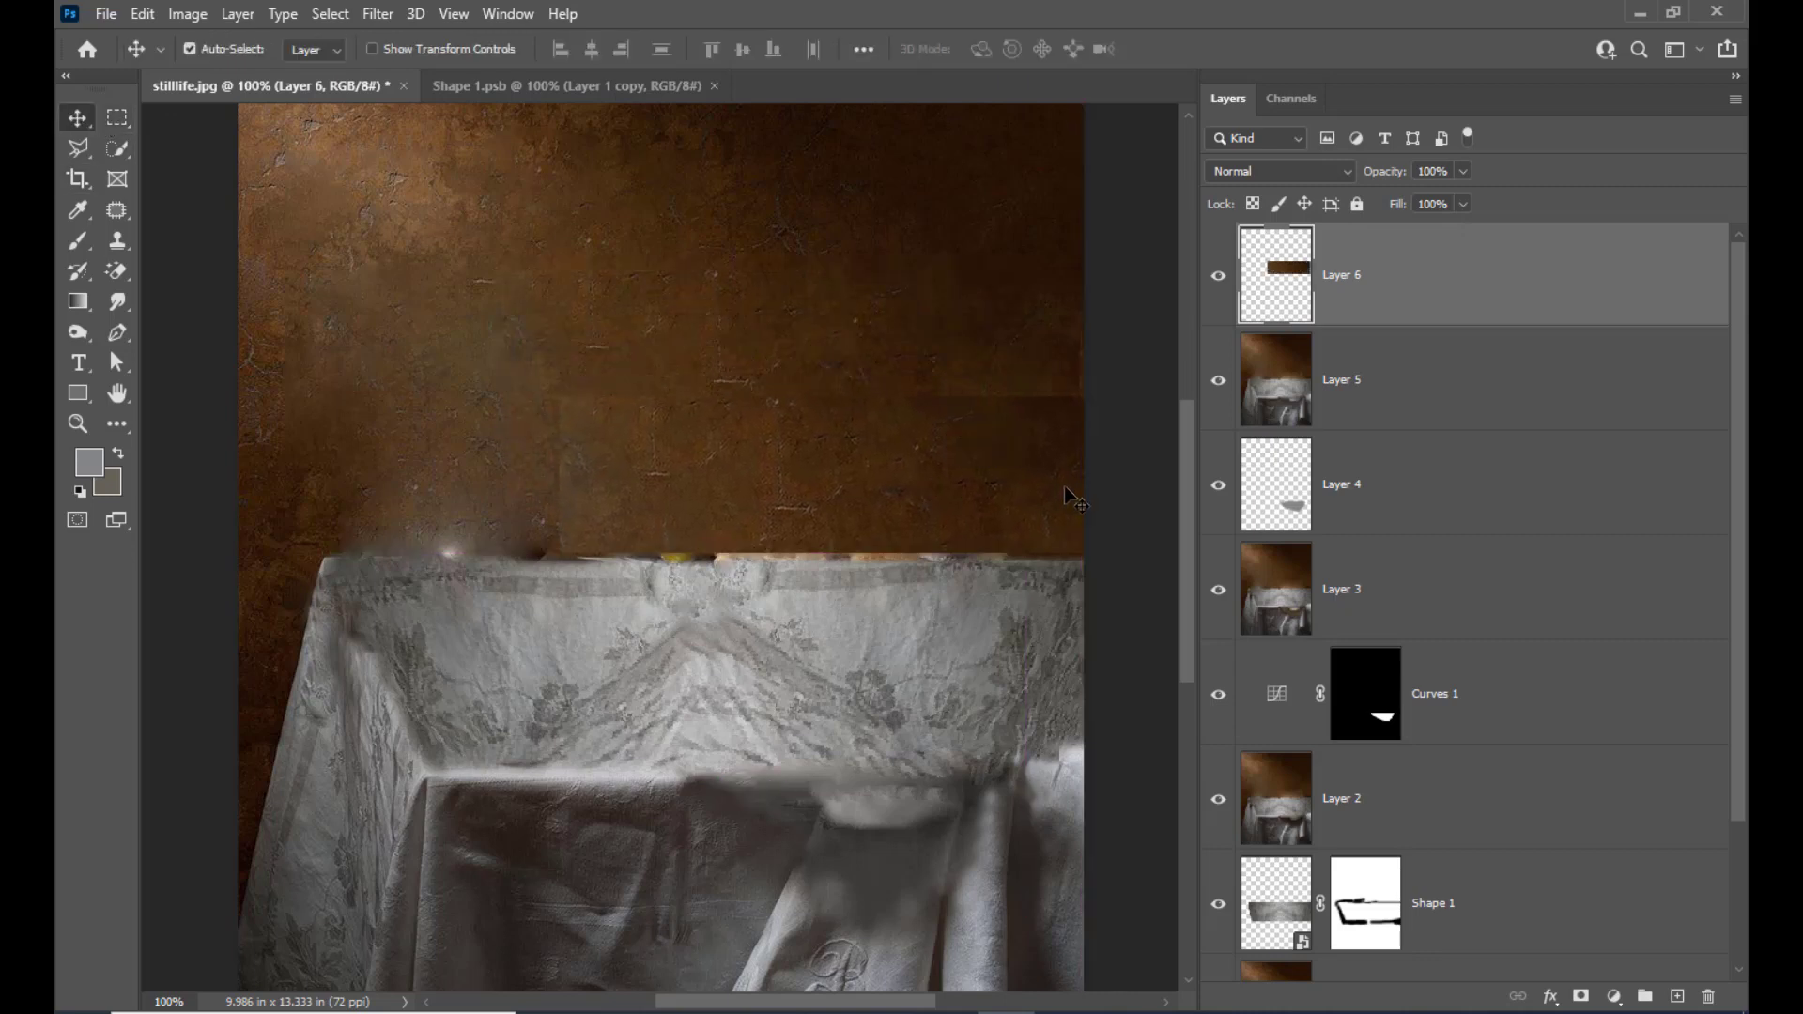
Nudge the copied wall piece down to the tablecloth's back edge and set its blend mode to Darken
key("Down")
key("Down")
key("Down")
key("Down")
key("Down")
key("Down")
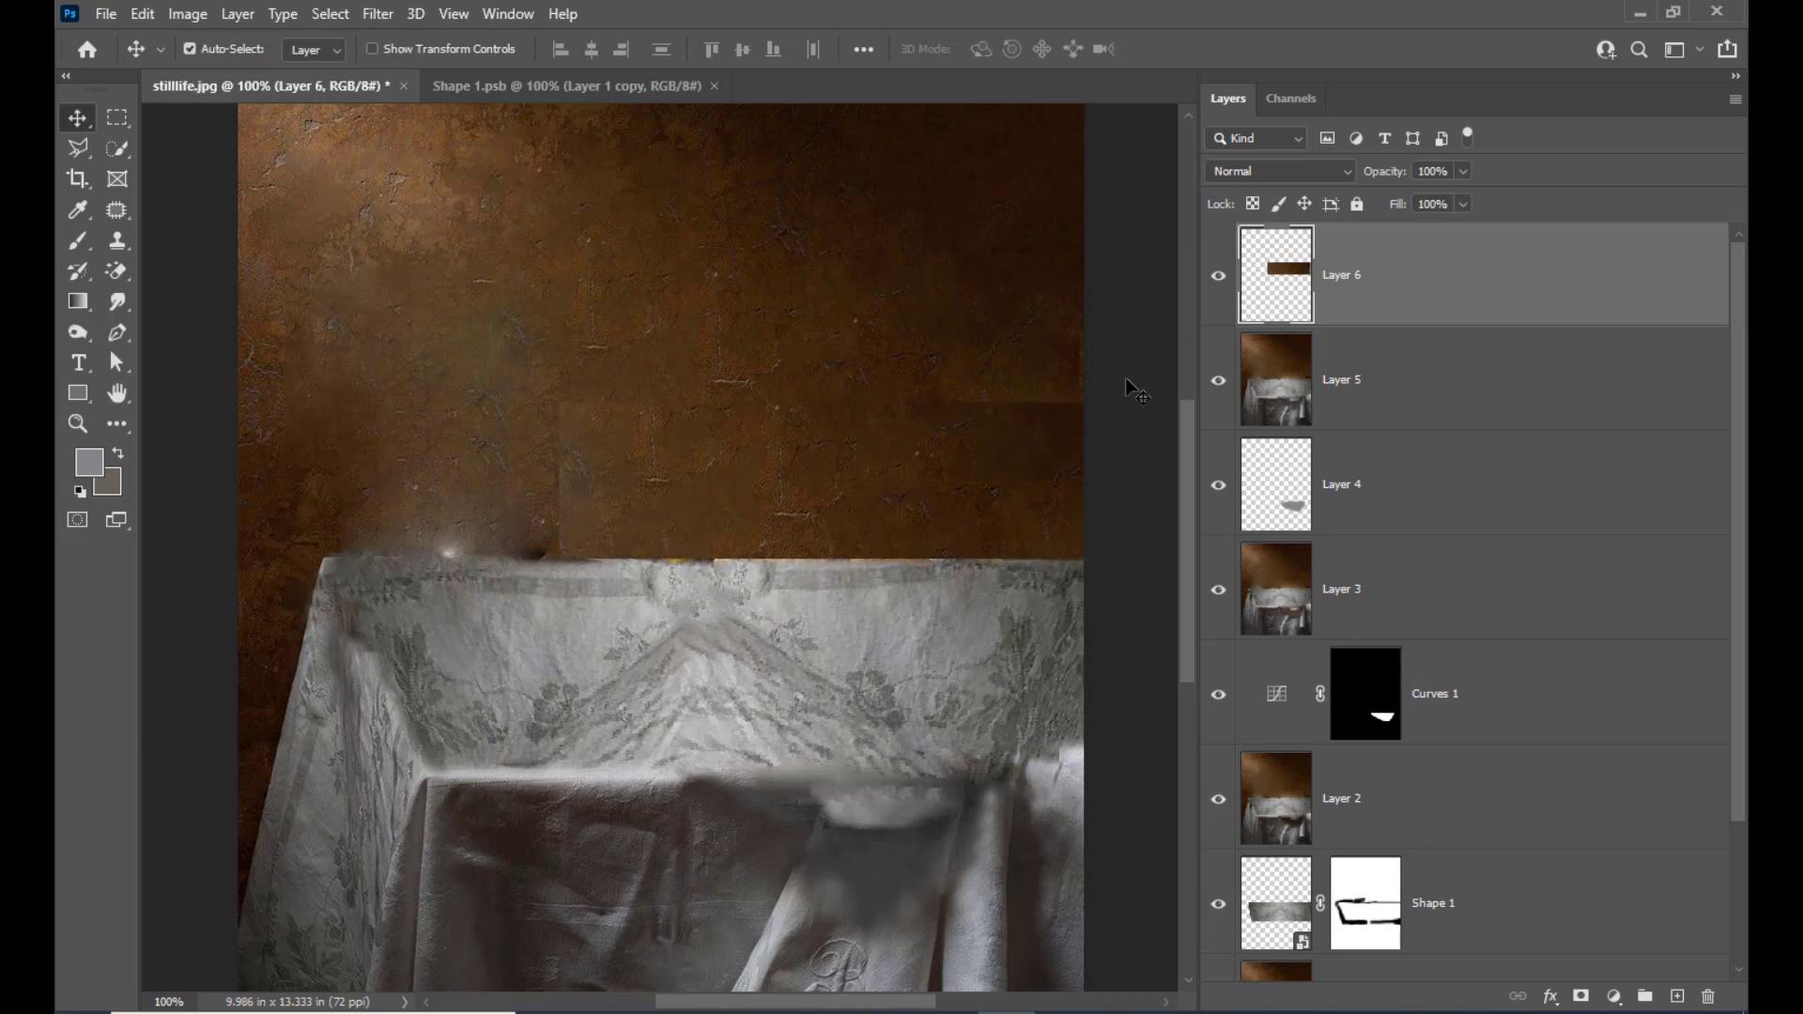
key("Down")
key("Down")
key("Up")
left_click(1296, 170)
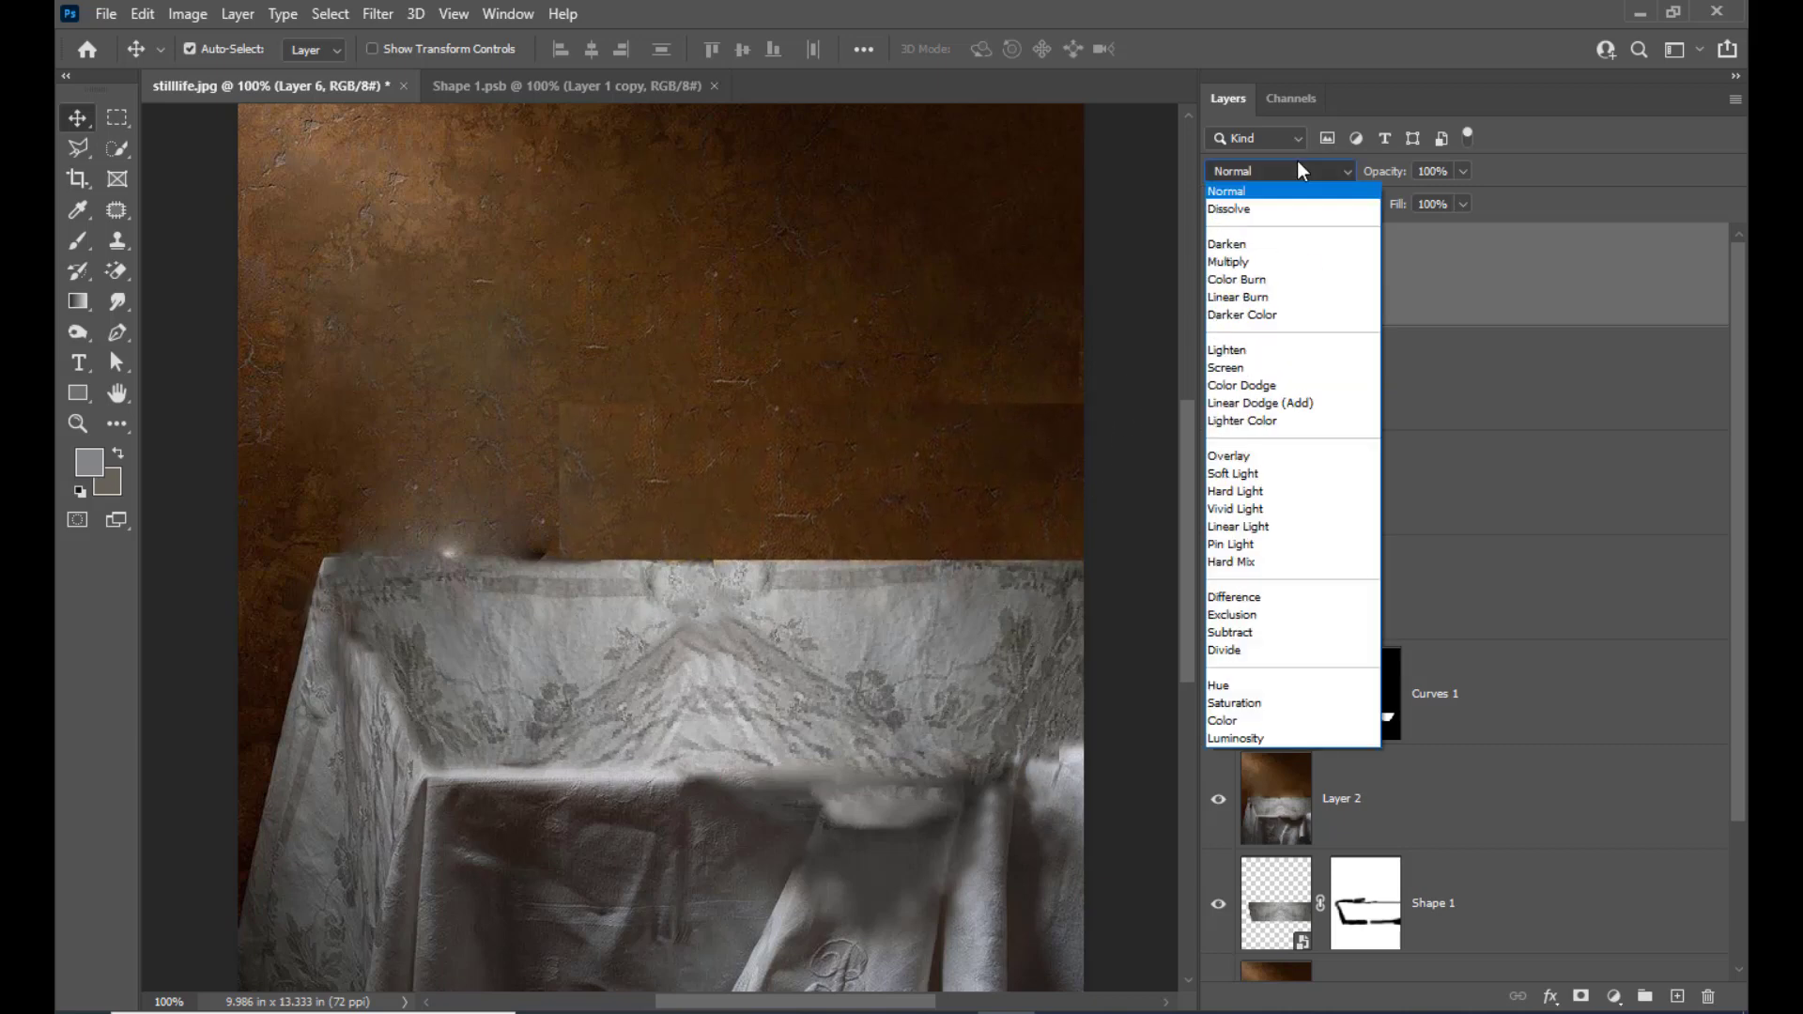
left_click(1279, 246)
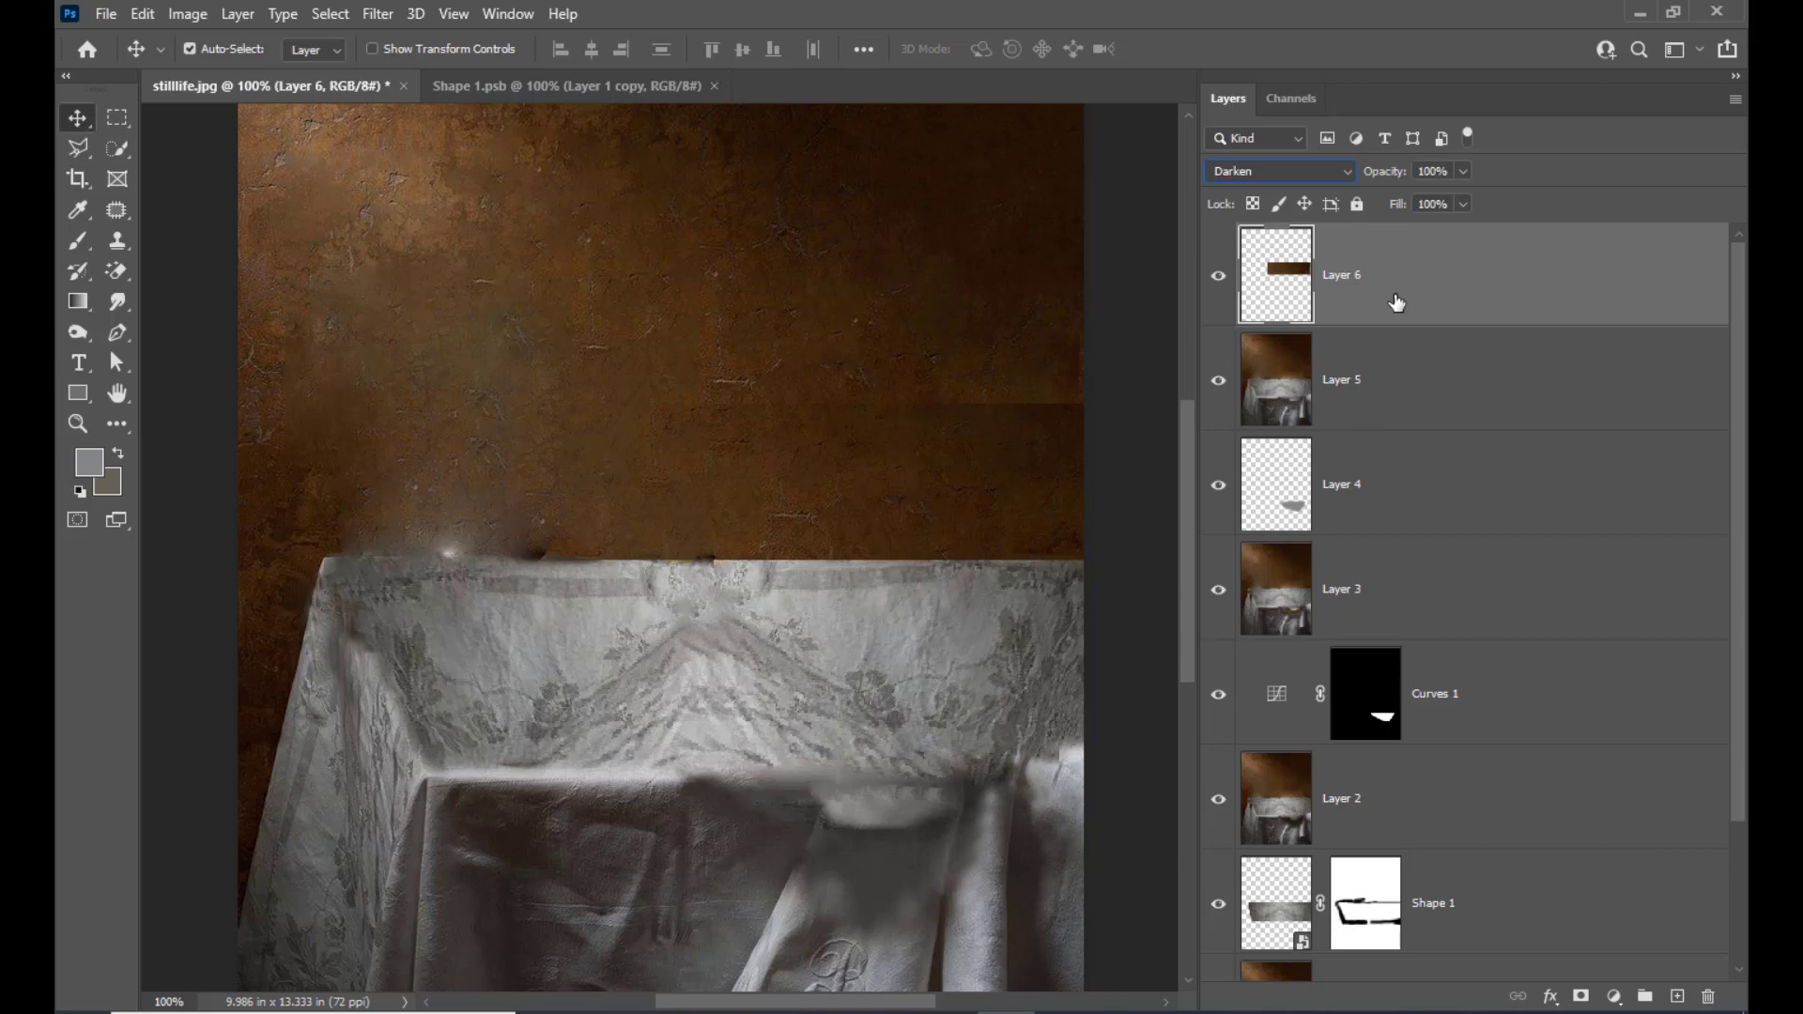
Duplicate the wall piece, move the copy over the blurred wall to its left, and flip it horizontally along the tablecloth edge
key("ctrl+j")
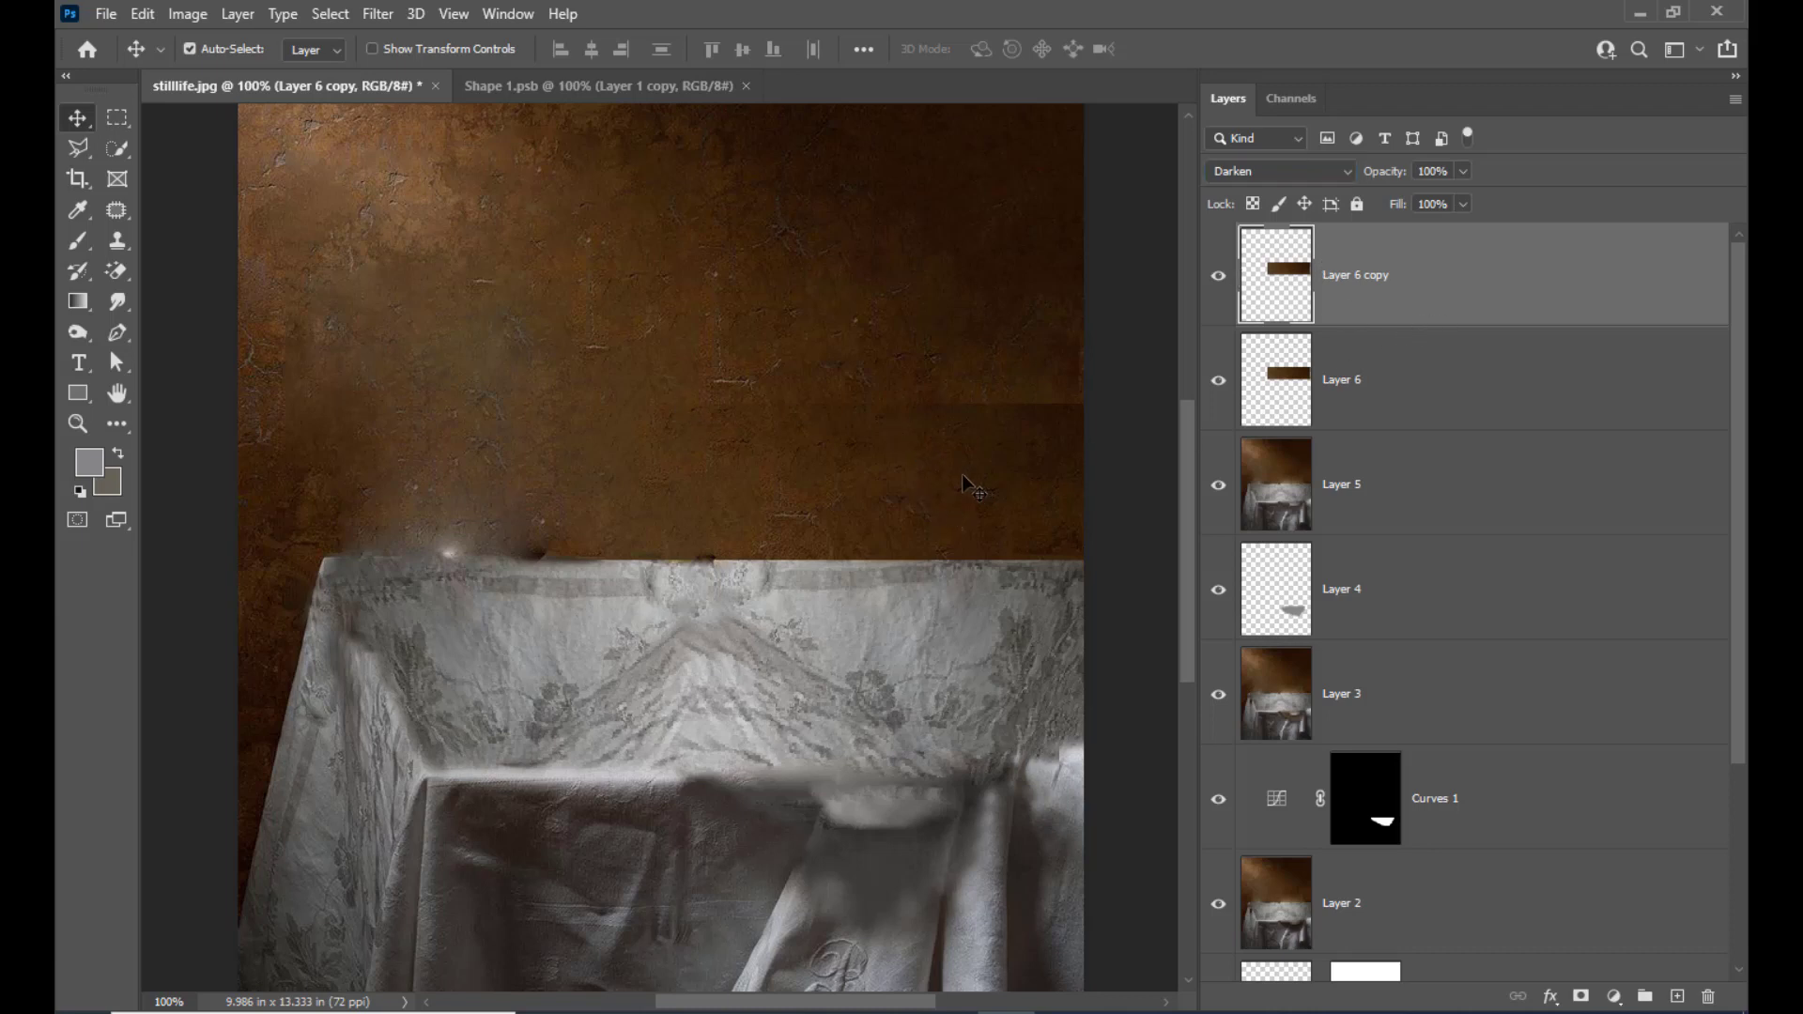
left_click_drag(961, 474, 678, 477)
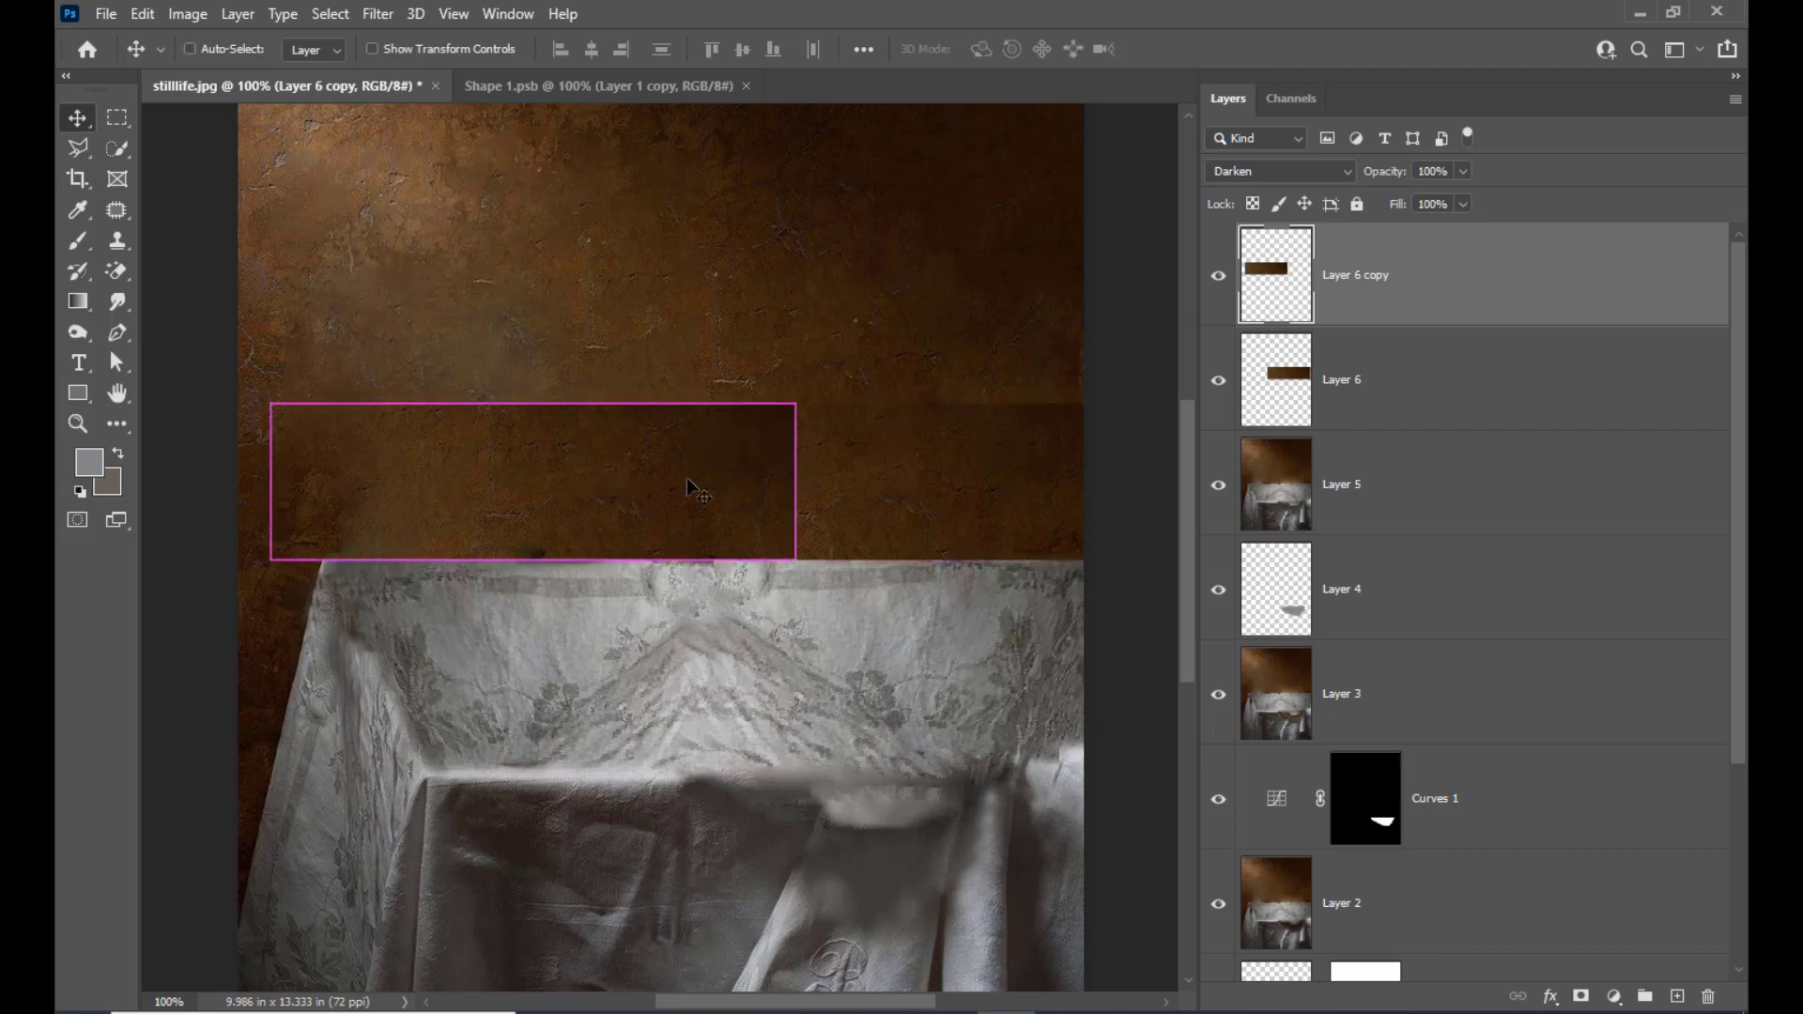
key("ctrl+t")
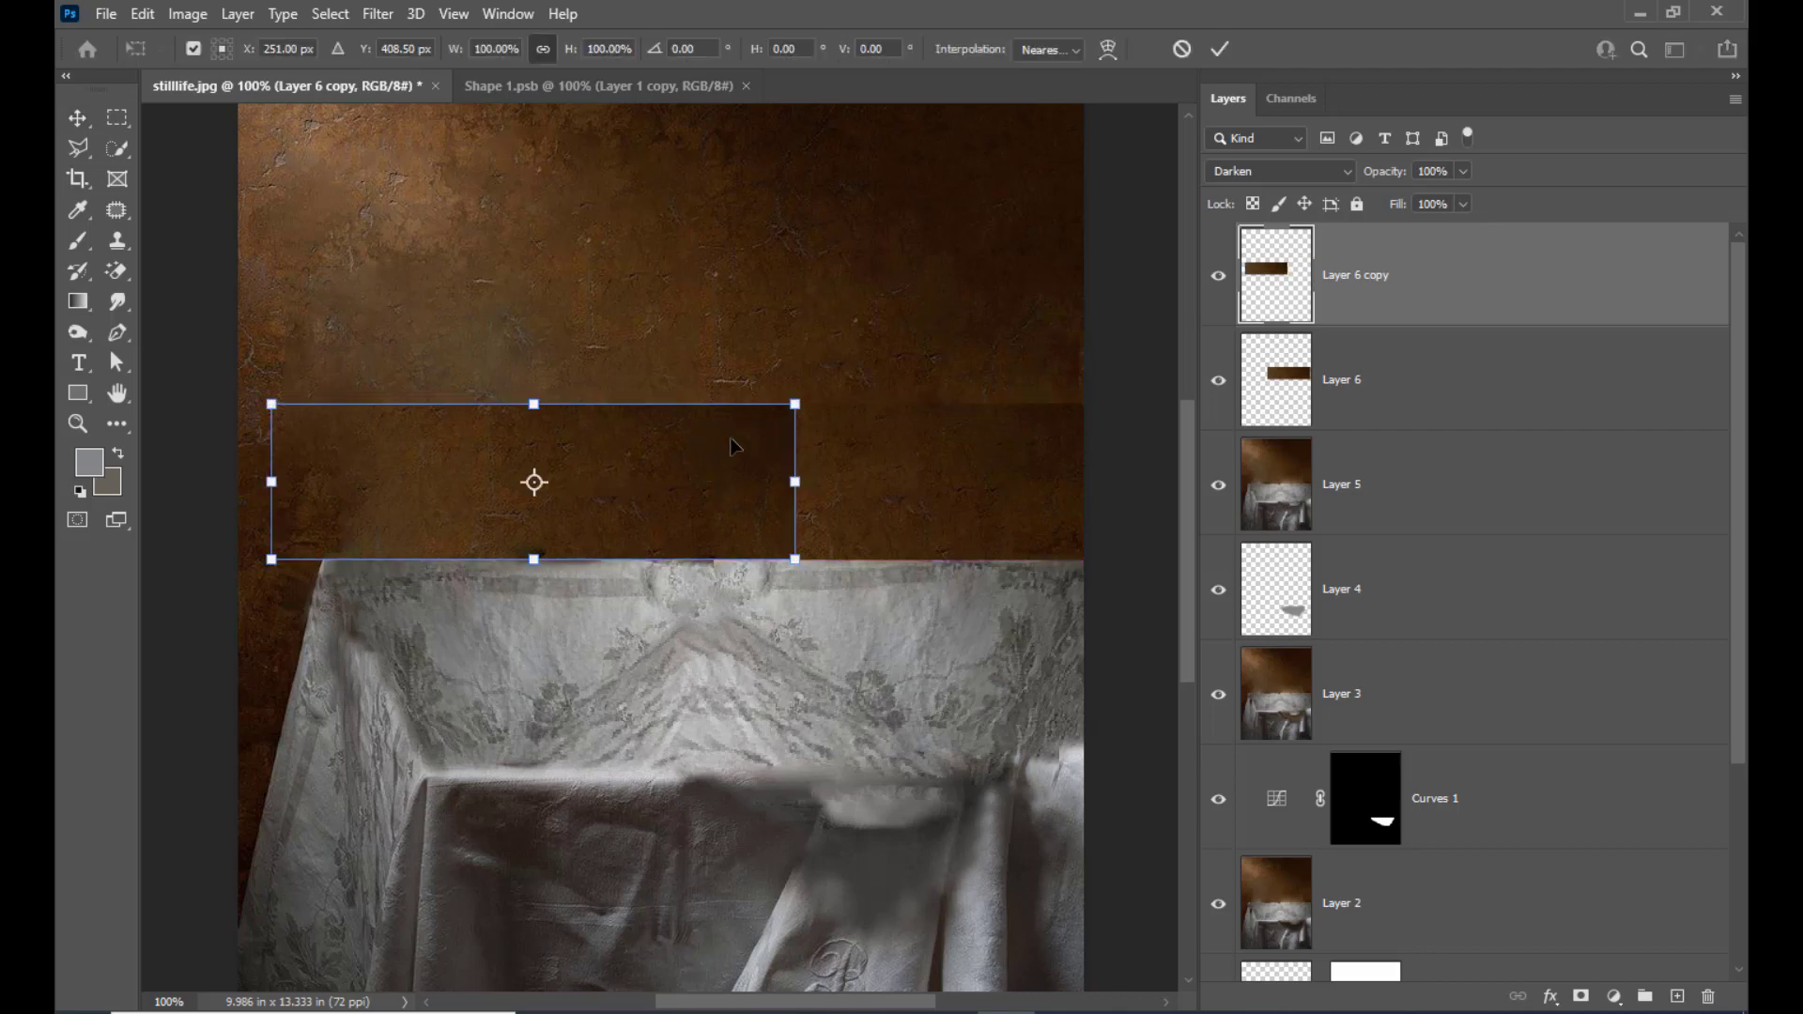
right_click(732, 445)
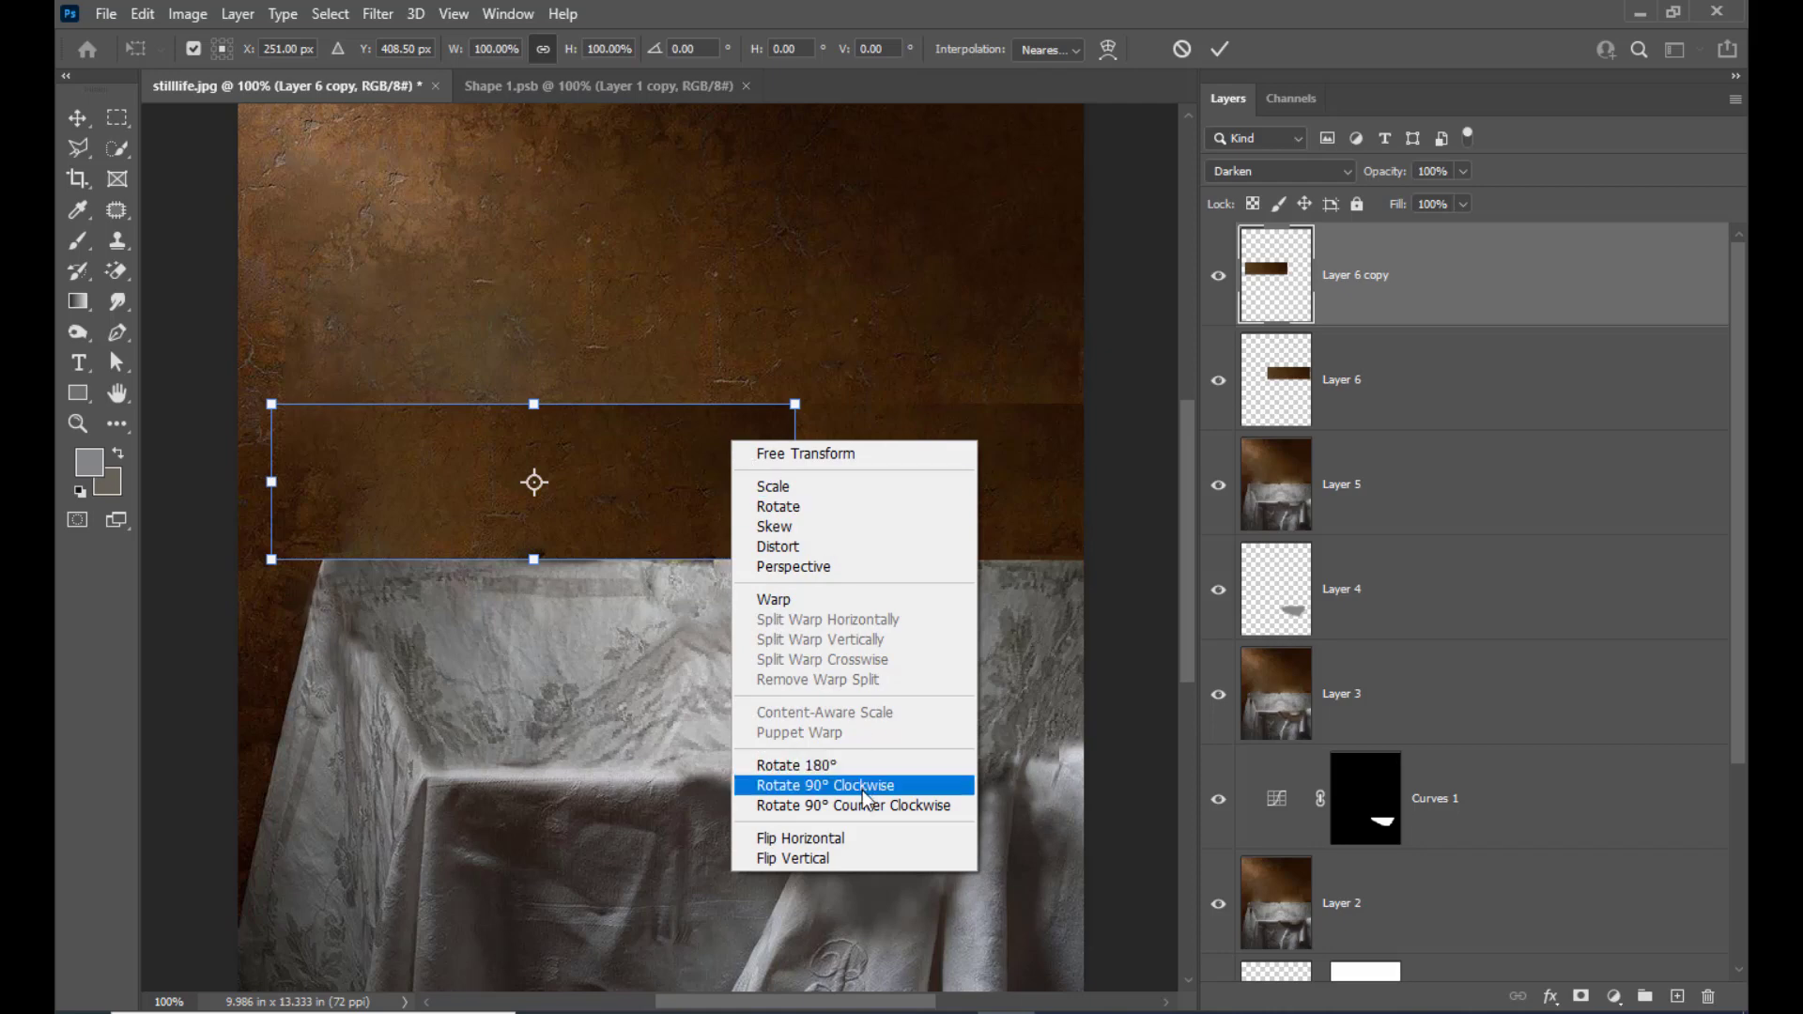
left_click(861, 839)
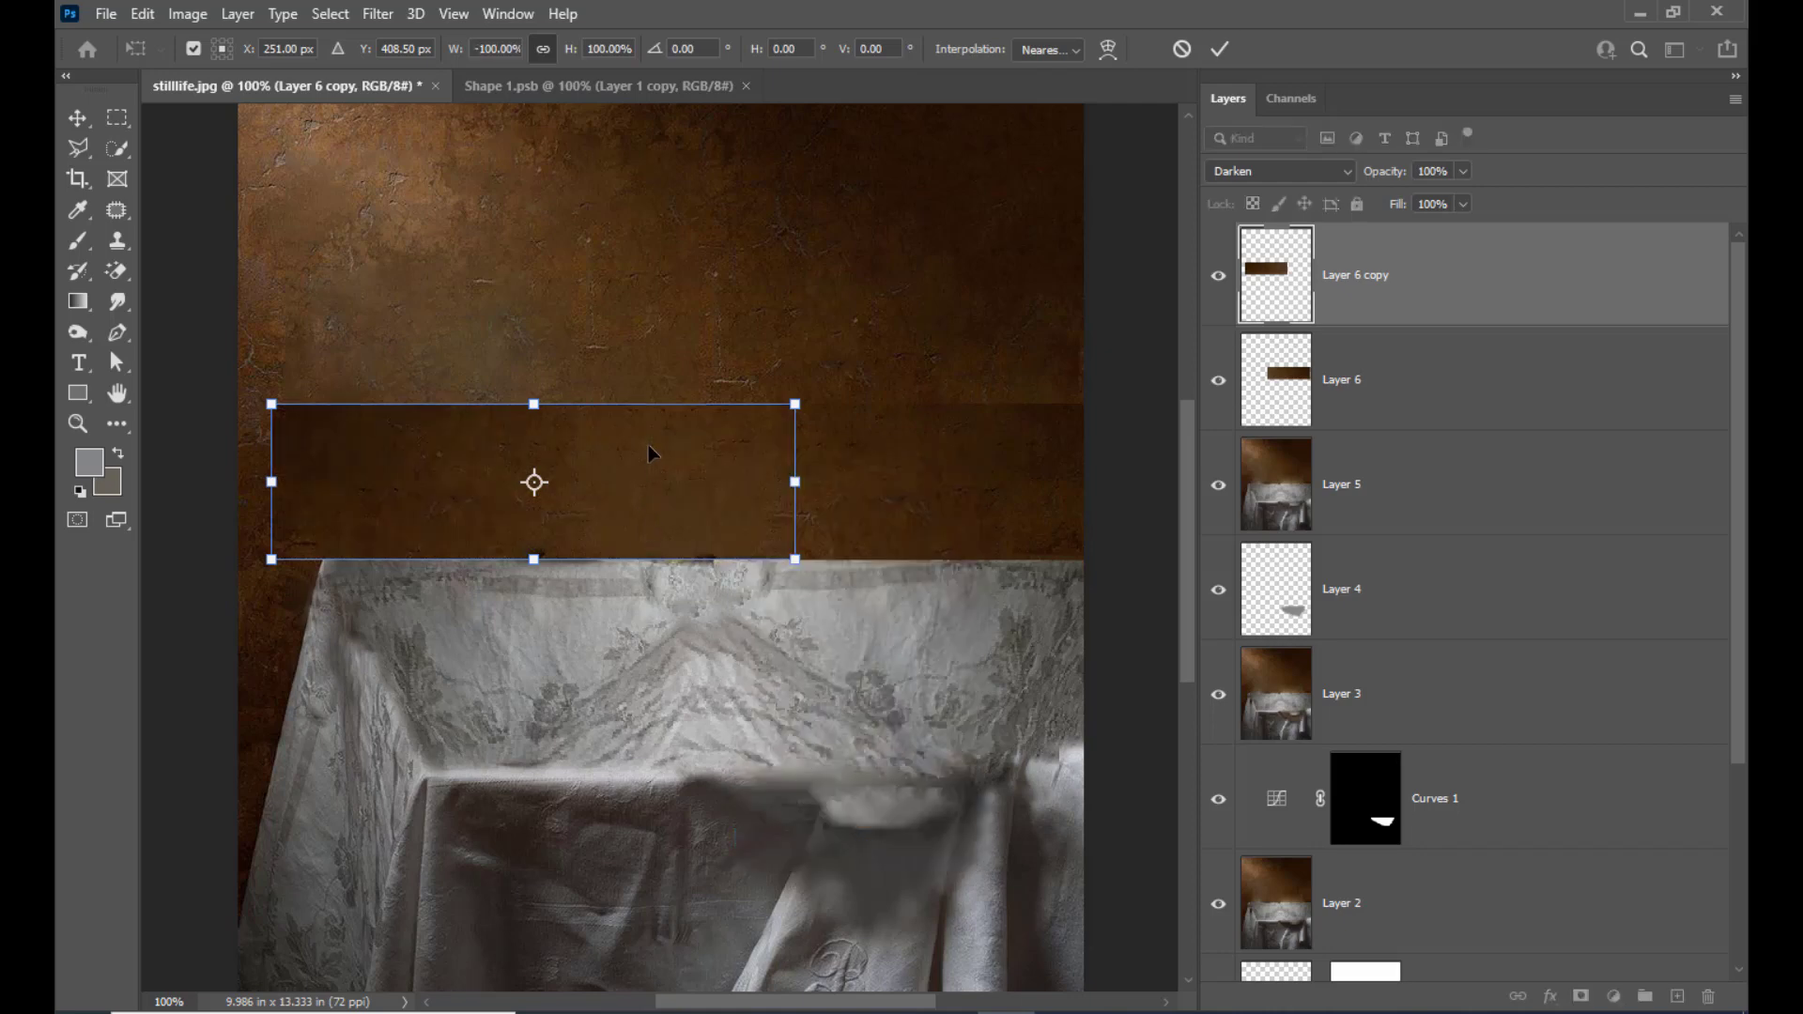
left_click_drag(649, 454, 644, 454)
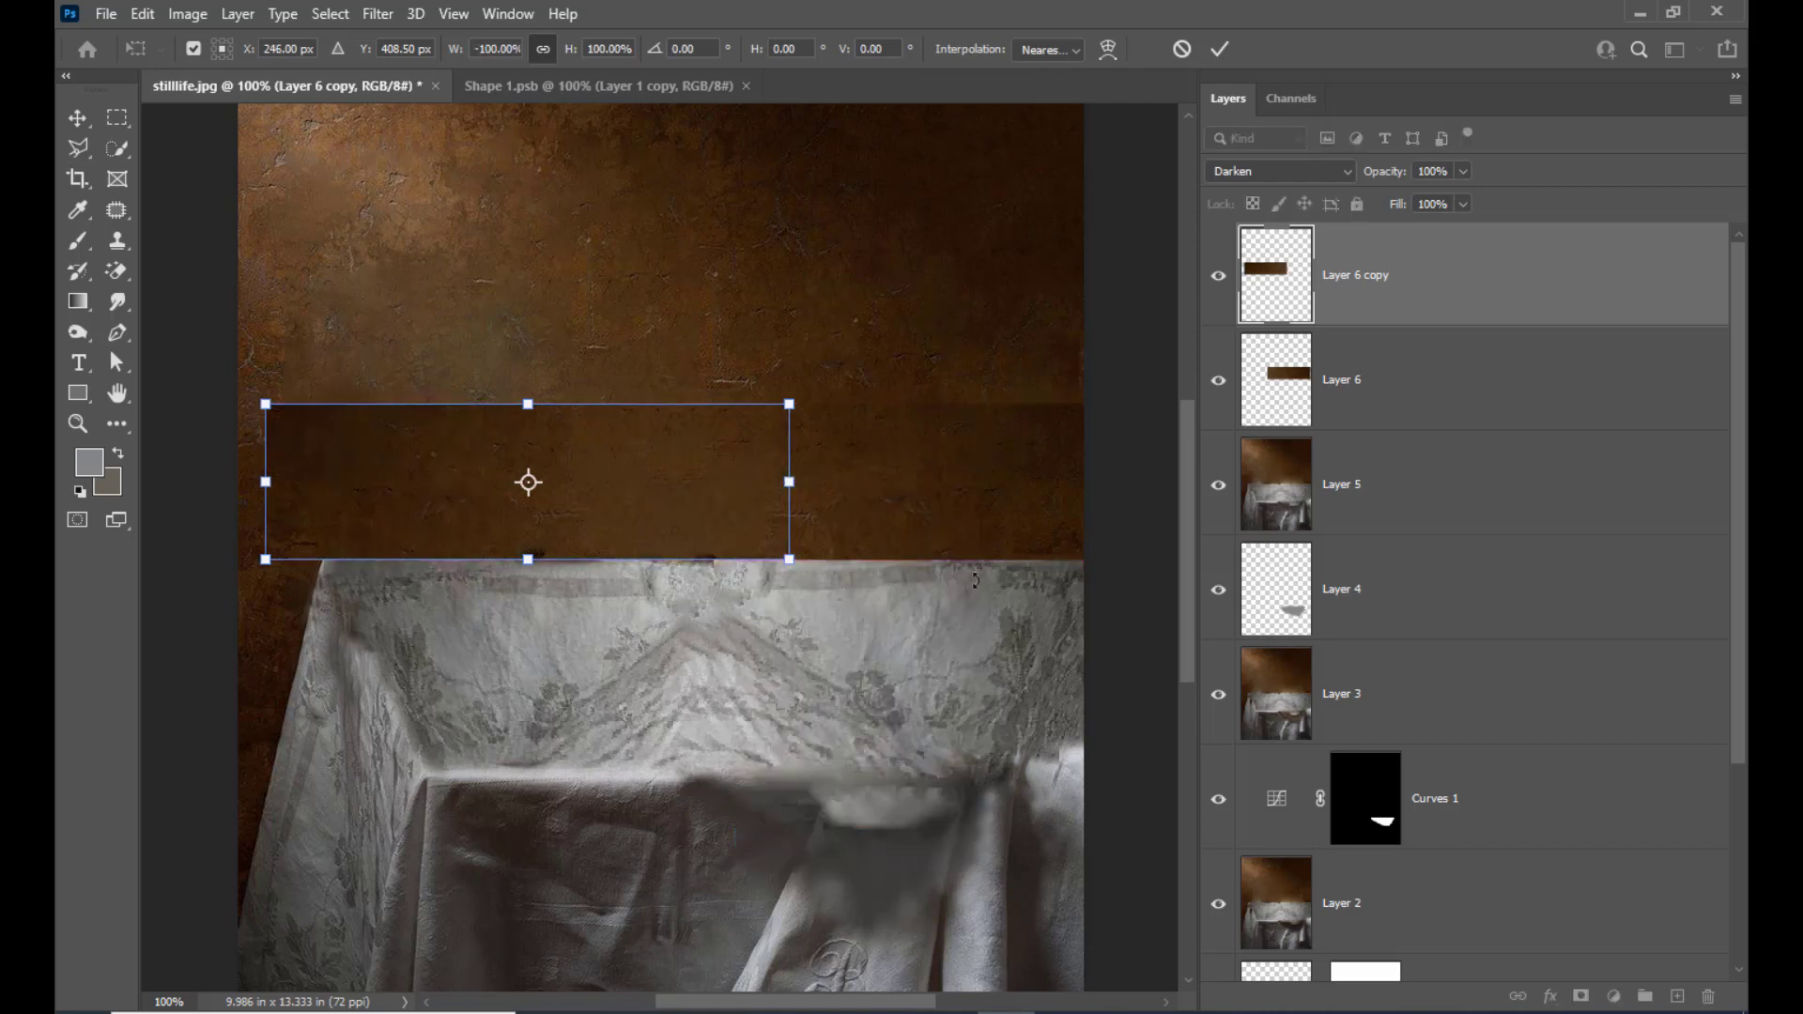
key("Down")
key("Return")
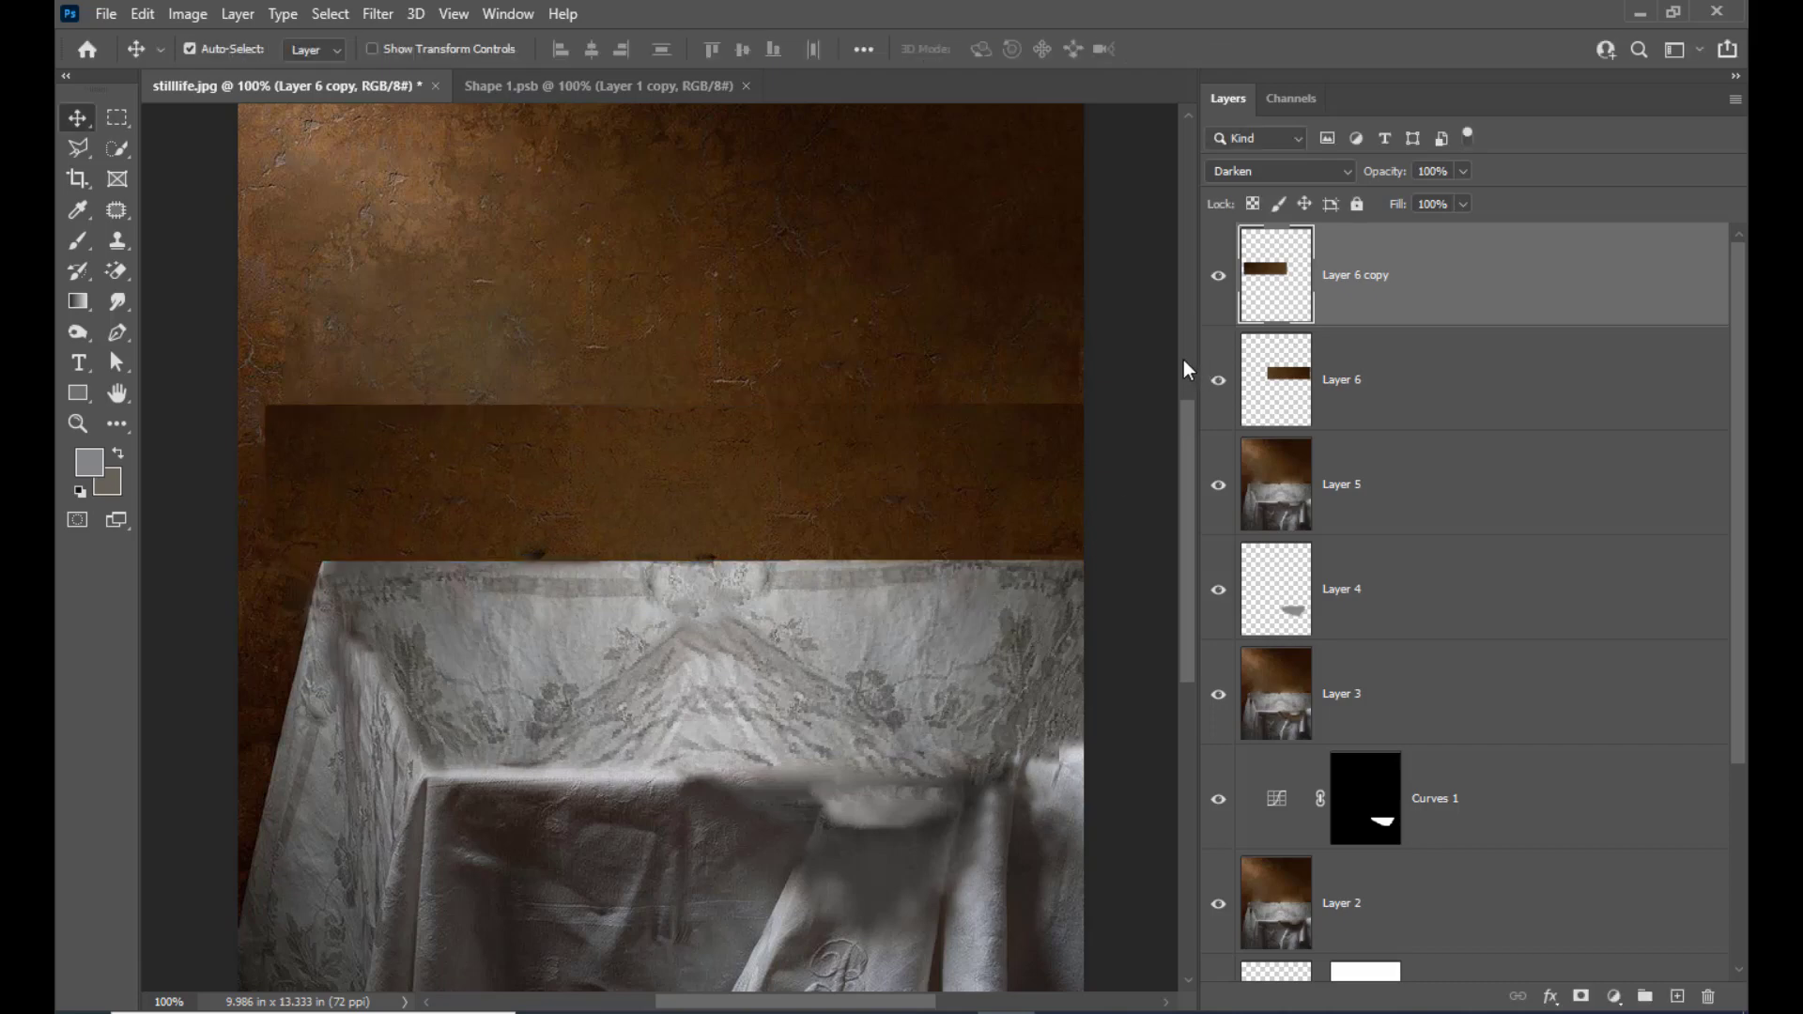
Merge the two wall pieces into one layer and merge that with the retouched picture in Layer 5
left_click(1416, 372, "shift")
key("ctrl+e")
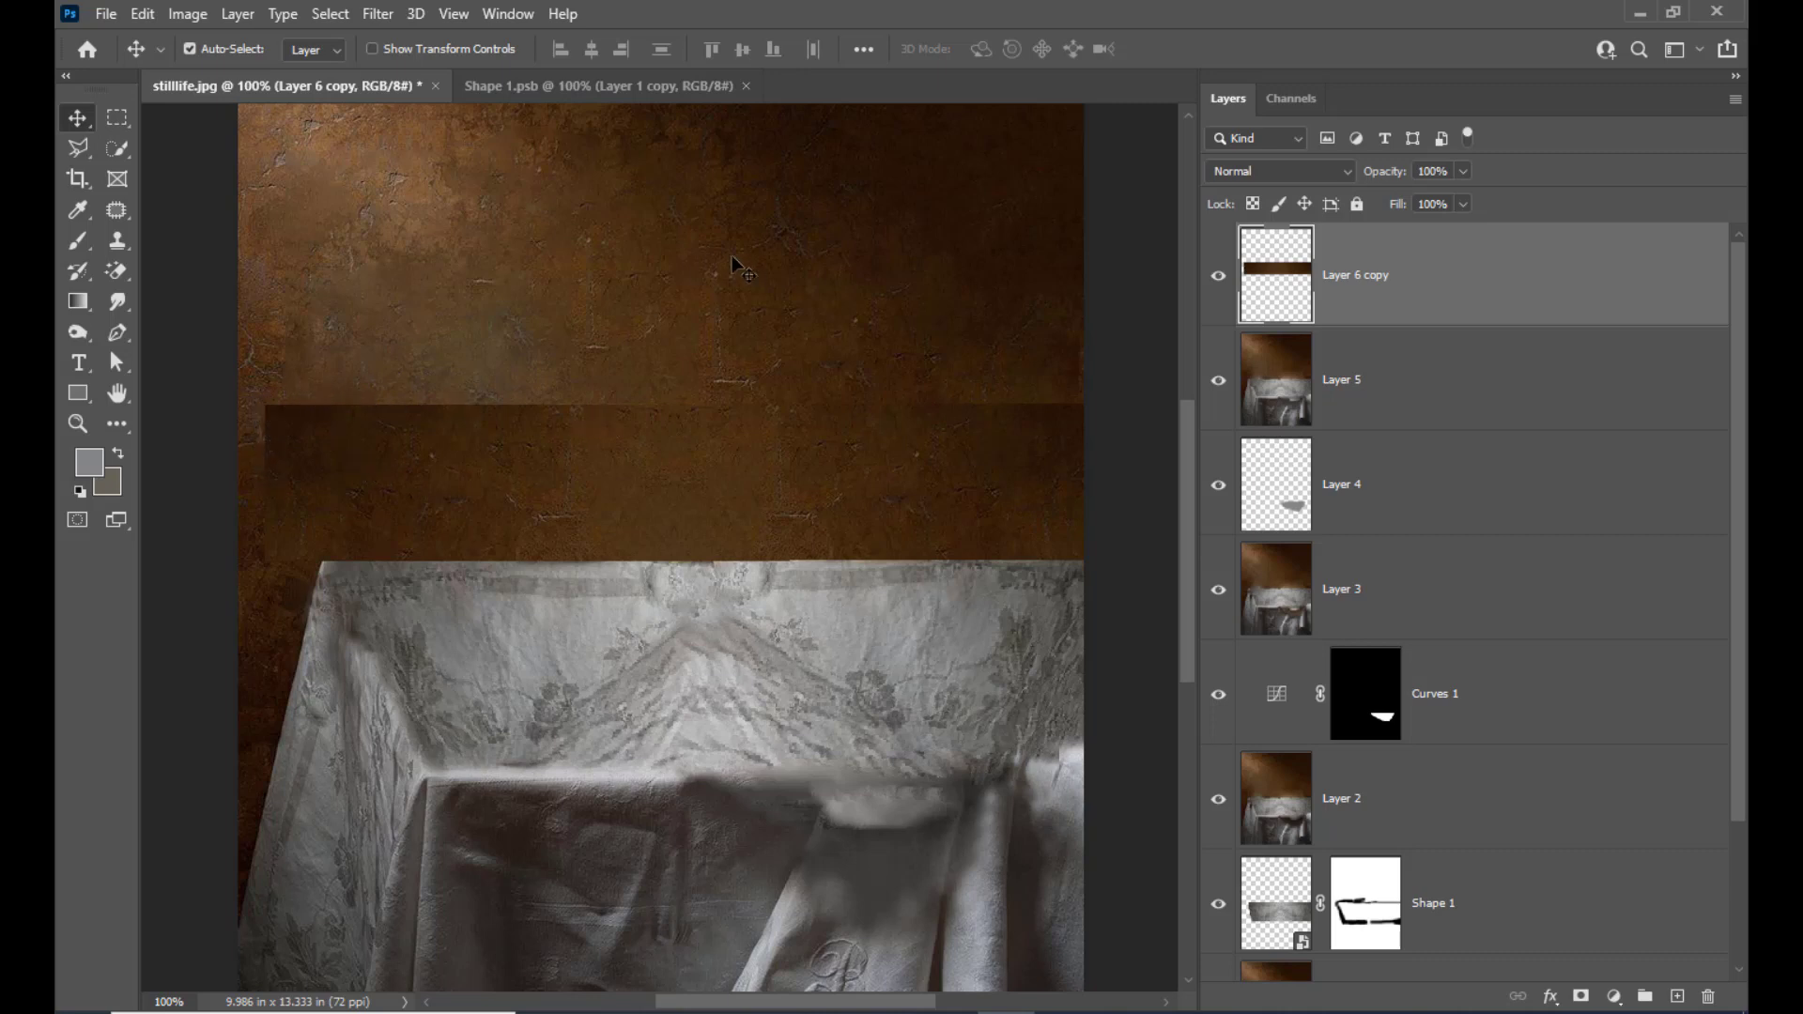
left_click(1452, 399, "shift")
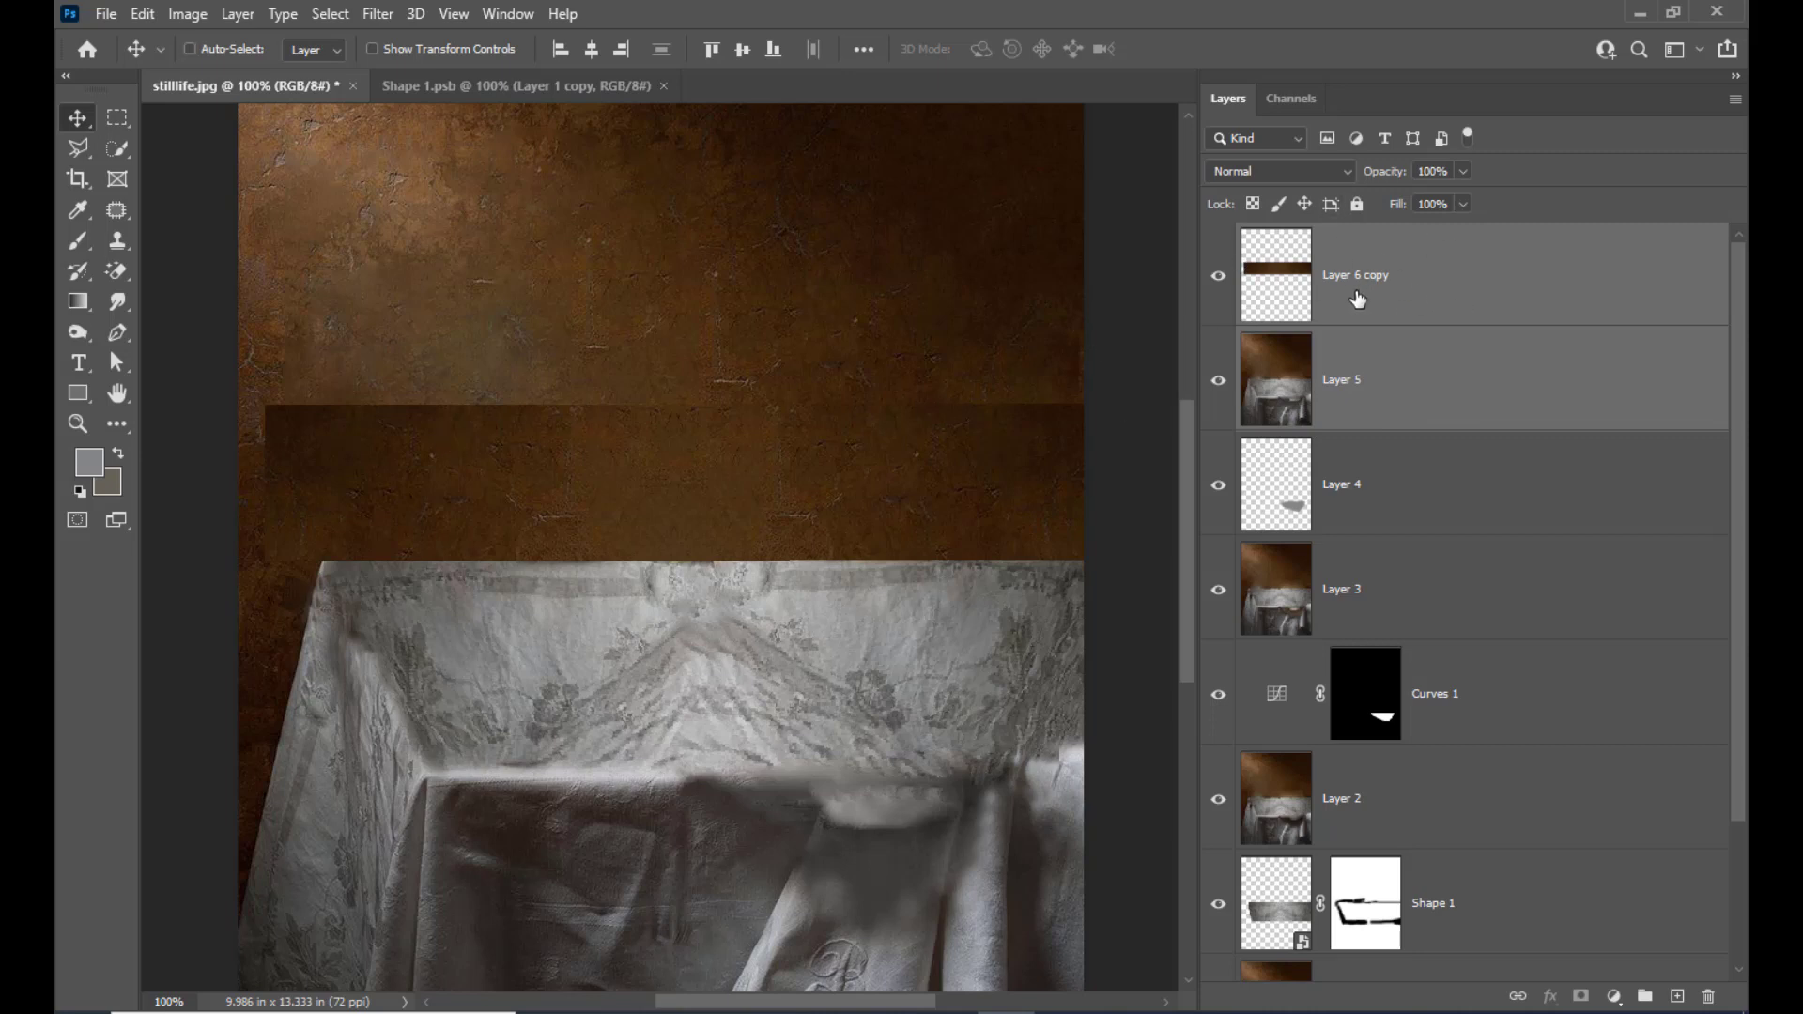
key("ctrl+e")
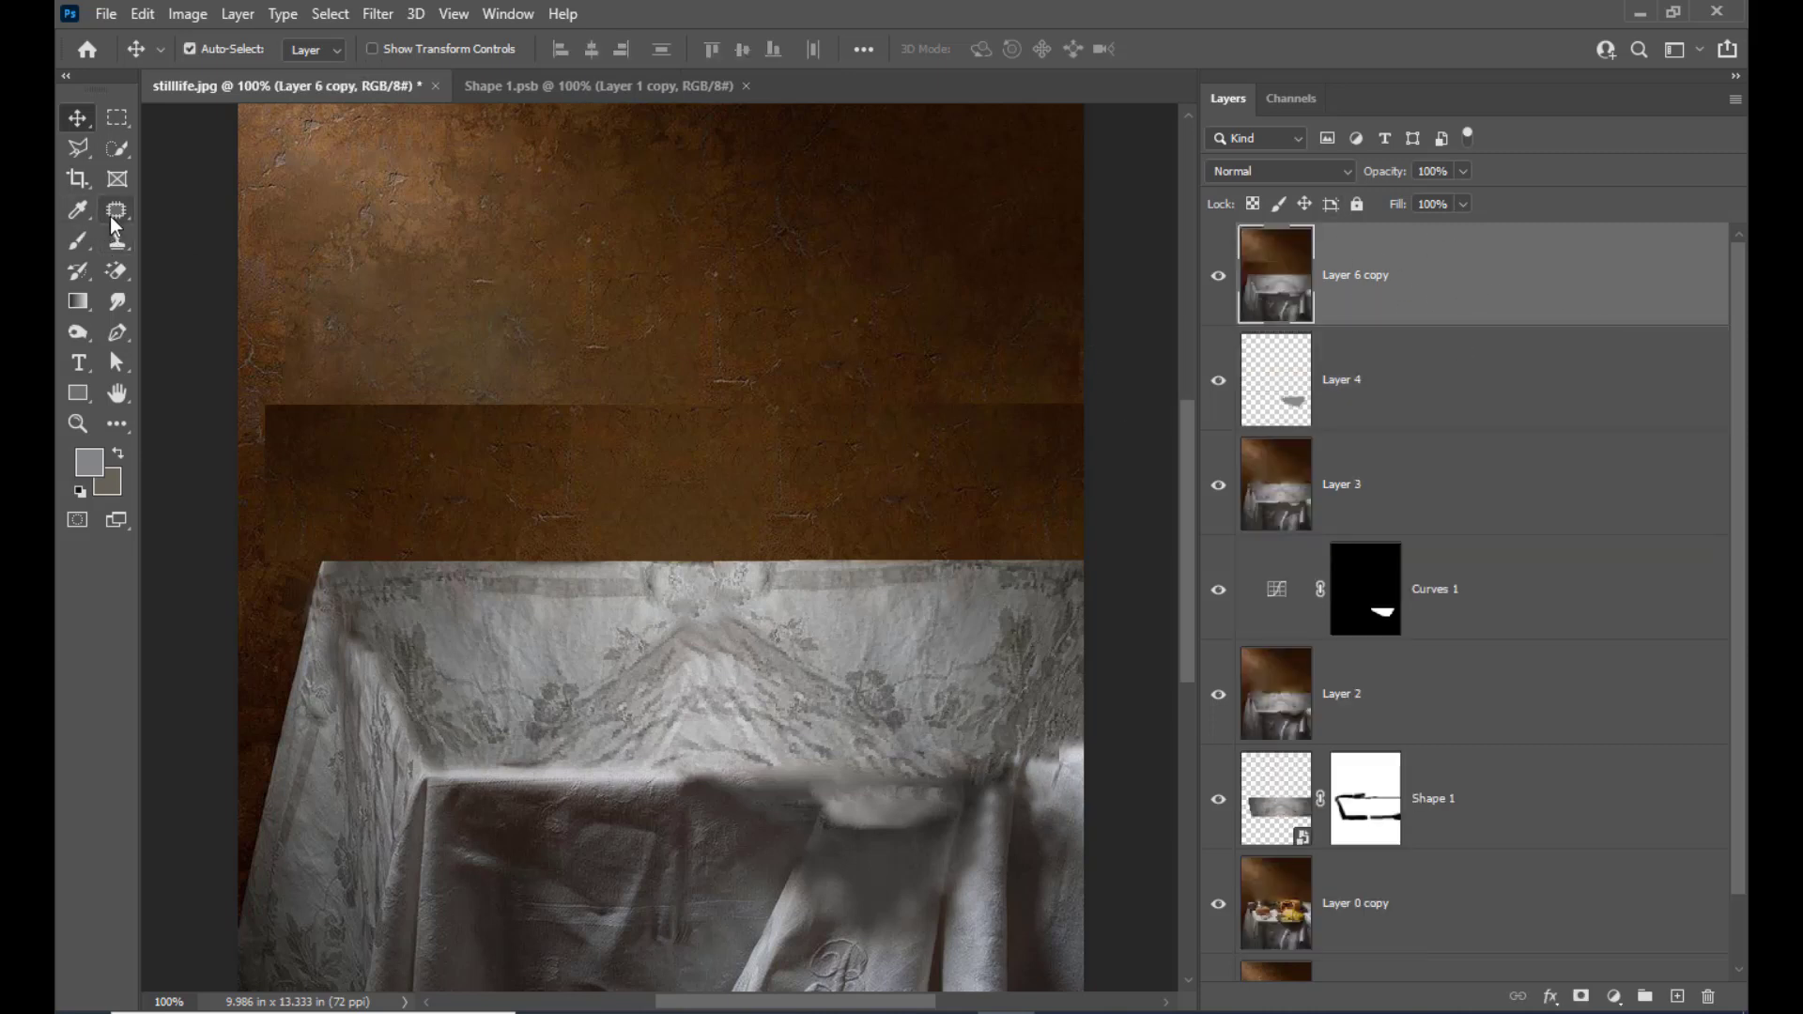
Patch the wall strip's left end and the left part of its upper seam with clean wall using the Patch tool
left_click(115, 209)
left_click(201, 258)
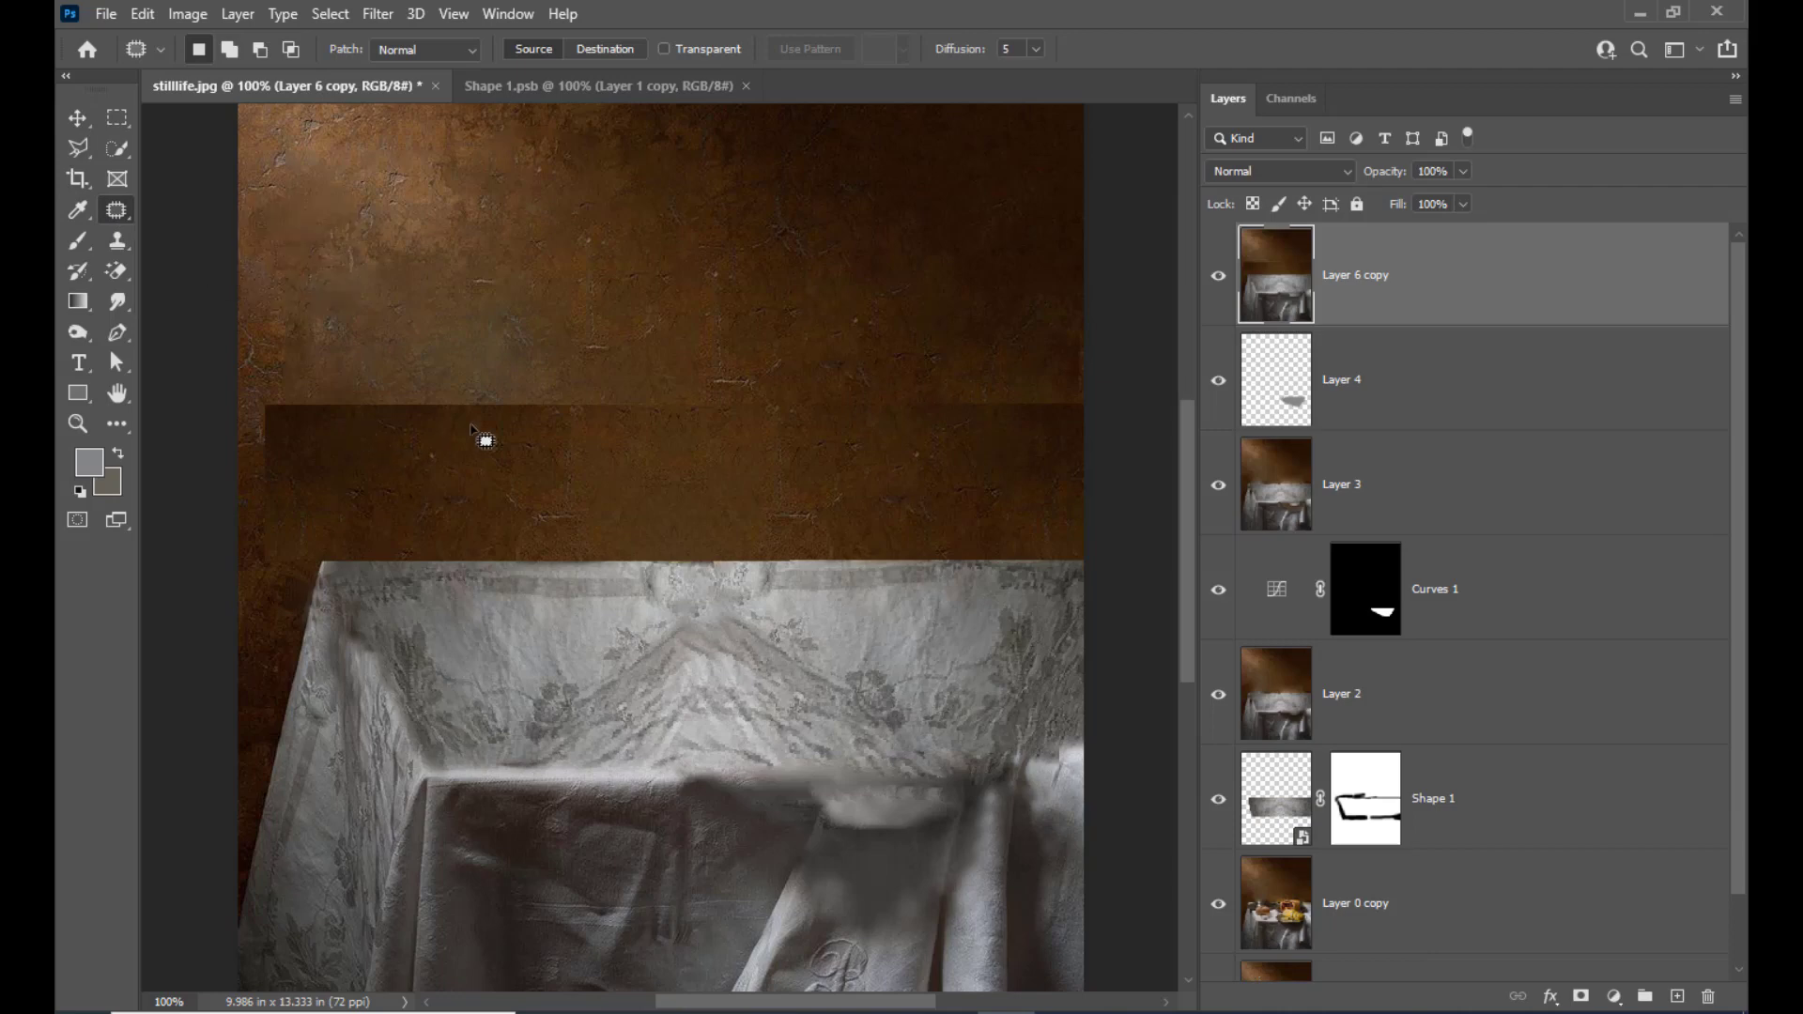
mouse_move(267, 388)
left_mouse_down()
mouse_move(580, 411)
mouse_move(467, 437)
mouse_move(319, 438)
mouse_move(273, 410)
mouse_move(413, 353)
left_mouse_up()
key("ctrl+d")
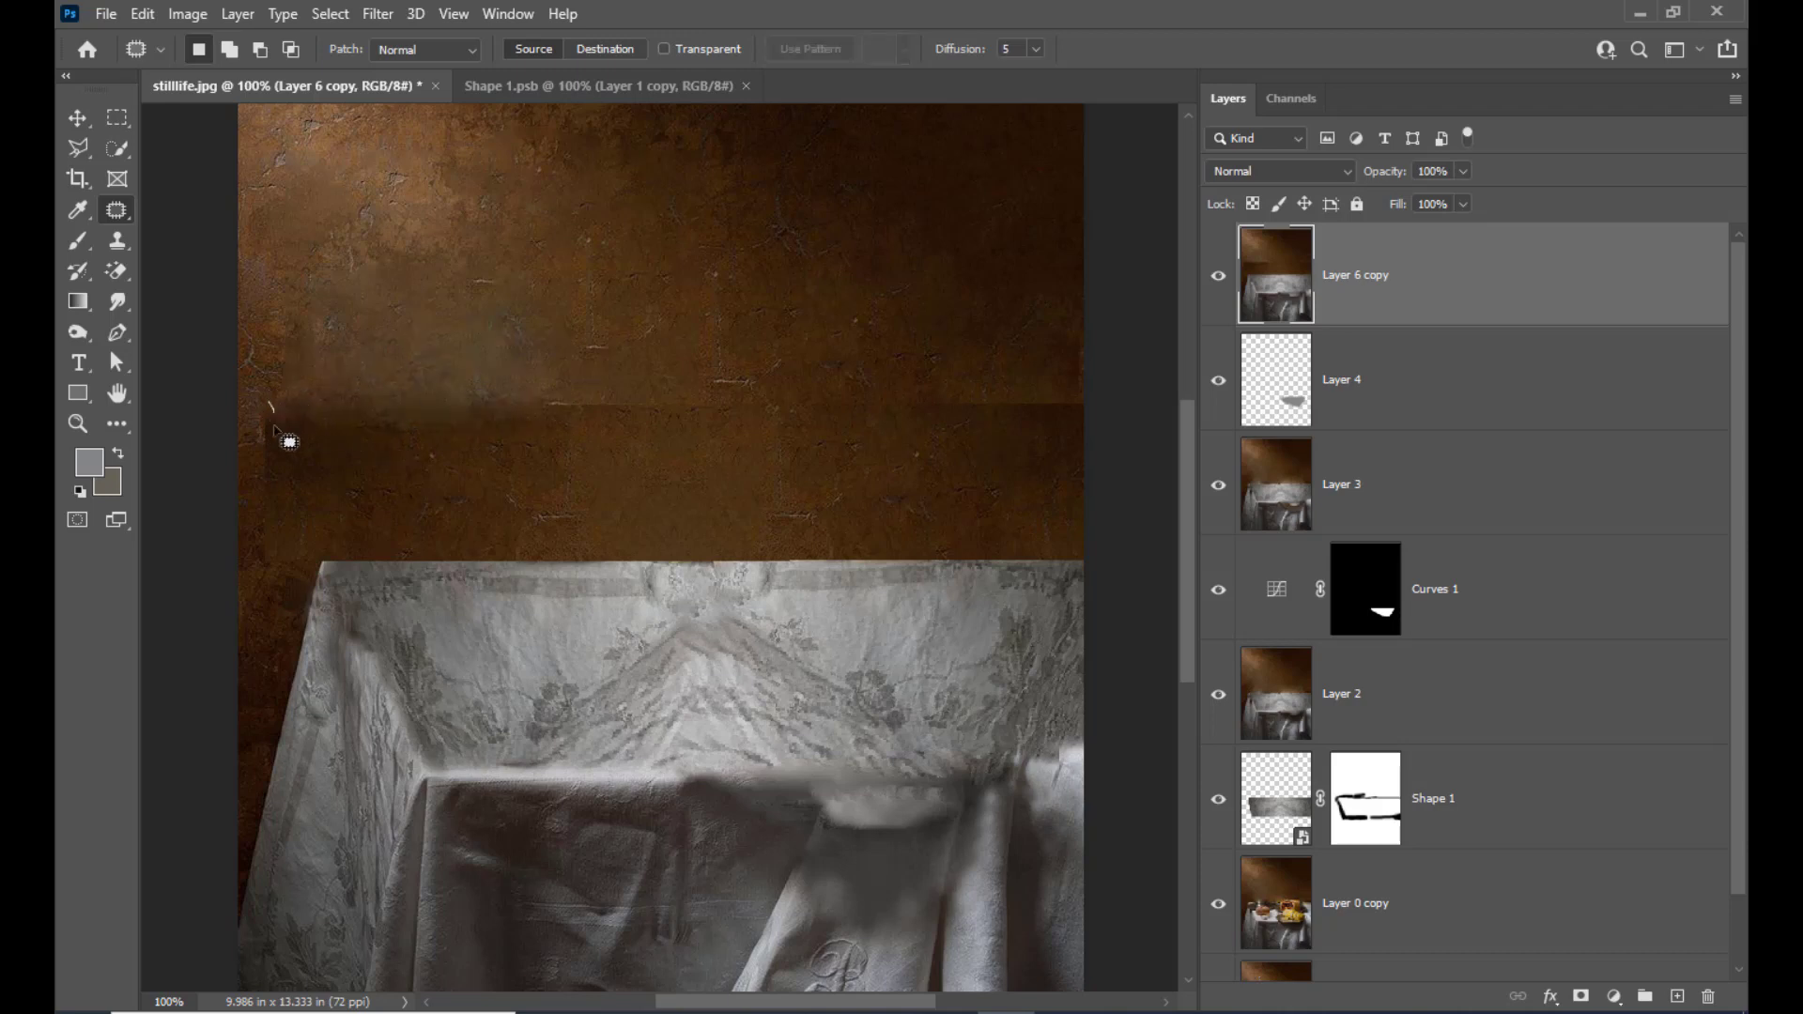
mouse_move(275, 429)
left_mouse_down()
mouse_move(286, 503)
mouse_move(271, 408)
left_mouse_up()
left_click_drag(289, 468, 335, 336)
key("ctrl+d")
Patch the middle and right parts of the wall strip's upper seam with wall texture from just above
mouse_move(544, 391)
left_mouse_down()
mouse_move(609, 388)
mouse_move(604, 431)
mouse_move(595, 411)
mouse_move(636, 355)
left_mouse_up()
key("ctrl+d")
mouse_move(1070, 394)
left_mouse_down()
mouse_move(887, 402)
mouse_move(1012, 427)
mouse_move(1090, 408)
mouse_move(1009, 333)
mouse_move(1081, 348)
mouse_move(1084, 387)
mouse_move(1063, 396)
mouse_move(1002, 343)
left_mouse_up()
key("ctrl+d")
key("ctrl+d")
mouse_move(888, 393)
left_mouse_down()
mouse_move(917, 388)
mouse_move(917, 410)
mouse_move(942, 414)
mouse_move(950, 342)
left_mouse_up()
Patch the remaining seam traces near the wall strip's upper left corner and above its centre
key("ctrl+d")
mouse_move(318, 415)
left_mouse_down()
mouse_move(260, 415)
mouse_move(257, 457)
mouse_move(319, 460)
mouse_move(306, 355)
left_mouse_up()
key("ctrl+d")
mouse_move(290, 443)
left_mouse_down()
mouse_move(286, 467)
mouse_move(401, 469)
left_mouse_up()
key("ctrl+d")
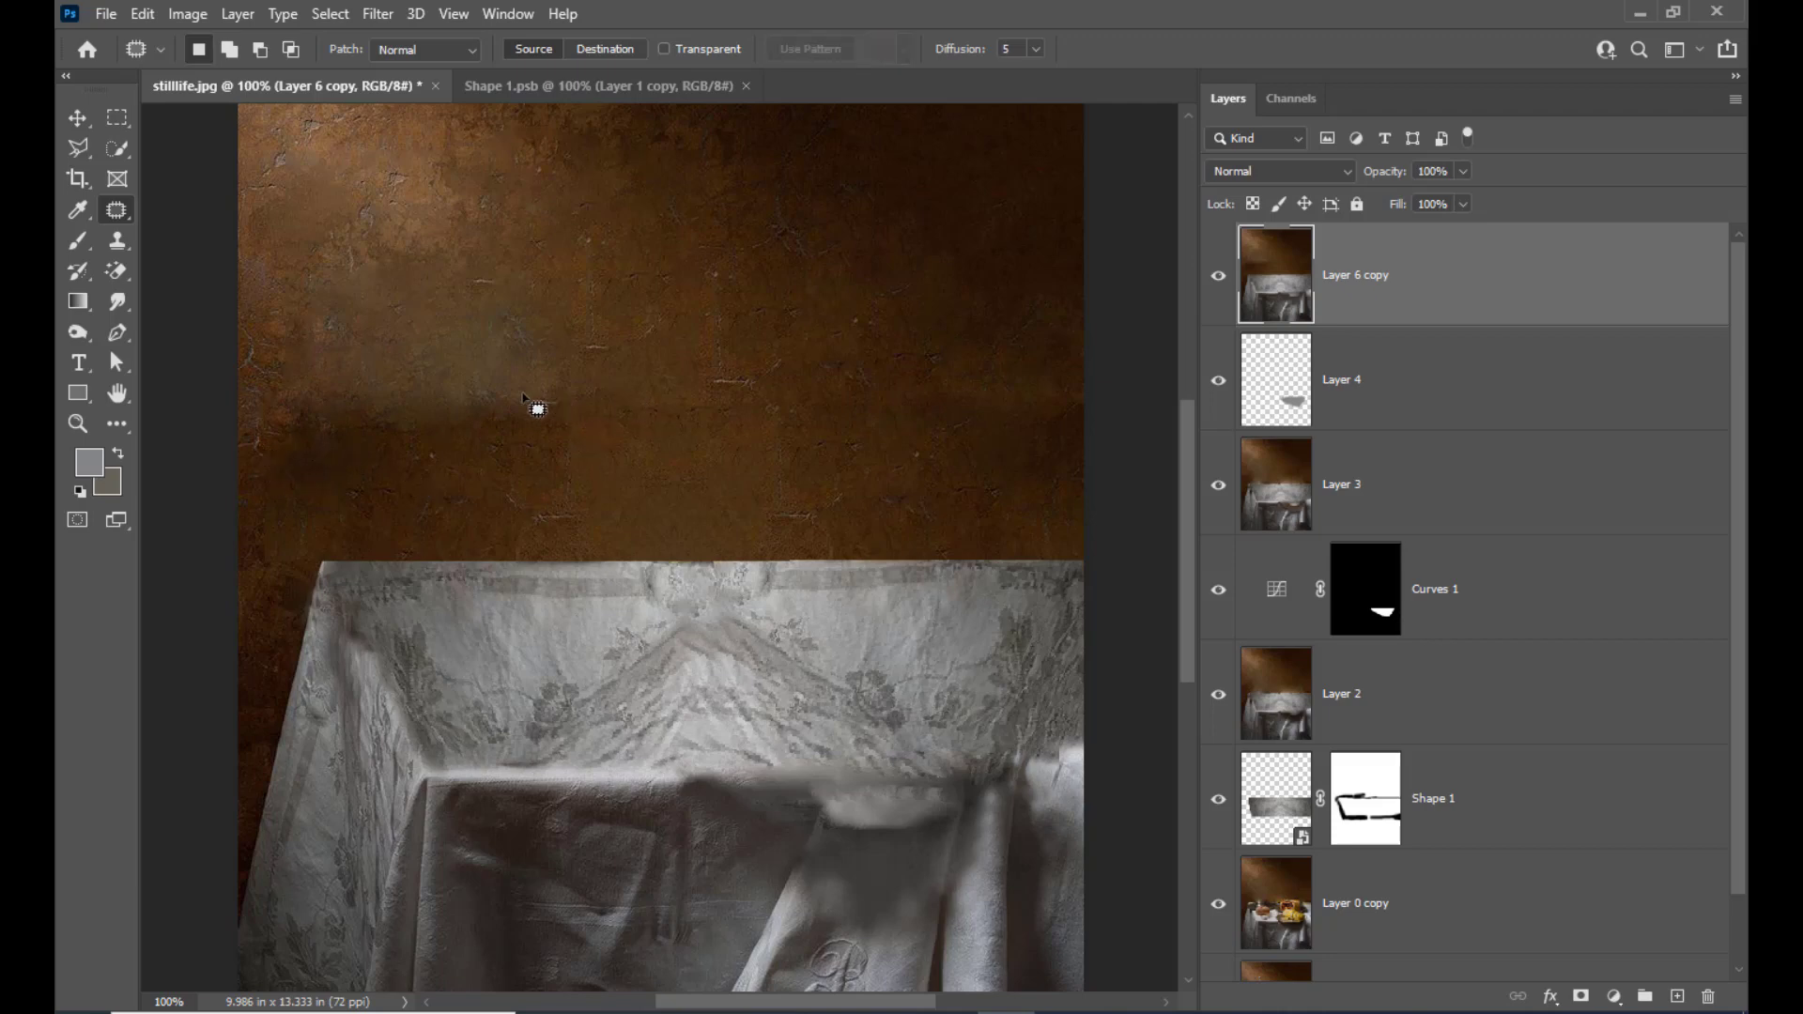
mouse_move(553, 391)
left_mouse_down()
mouse_move(507, 434)
mouse_move(566, 409)
mouse_move(562, 310)
left_mouse_up()
key("ctrl+d")
Inspect the retouched wall and tablecloth, and examine the blurred cloth above the monogram at 200% zoom
scroll(845, 390, "down", 3)
scroll(893, 411, "up", 2)
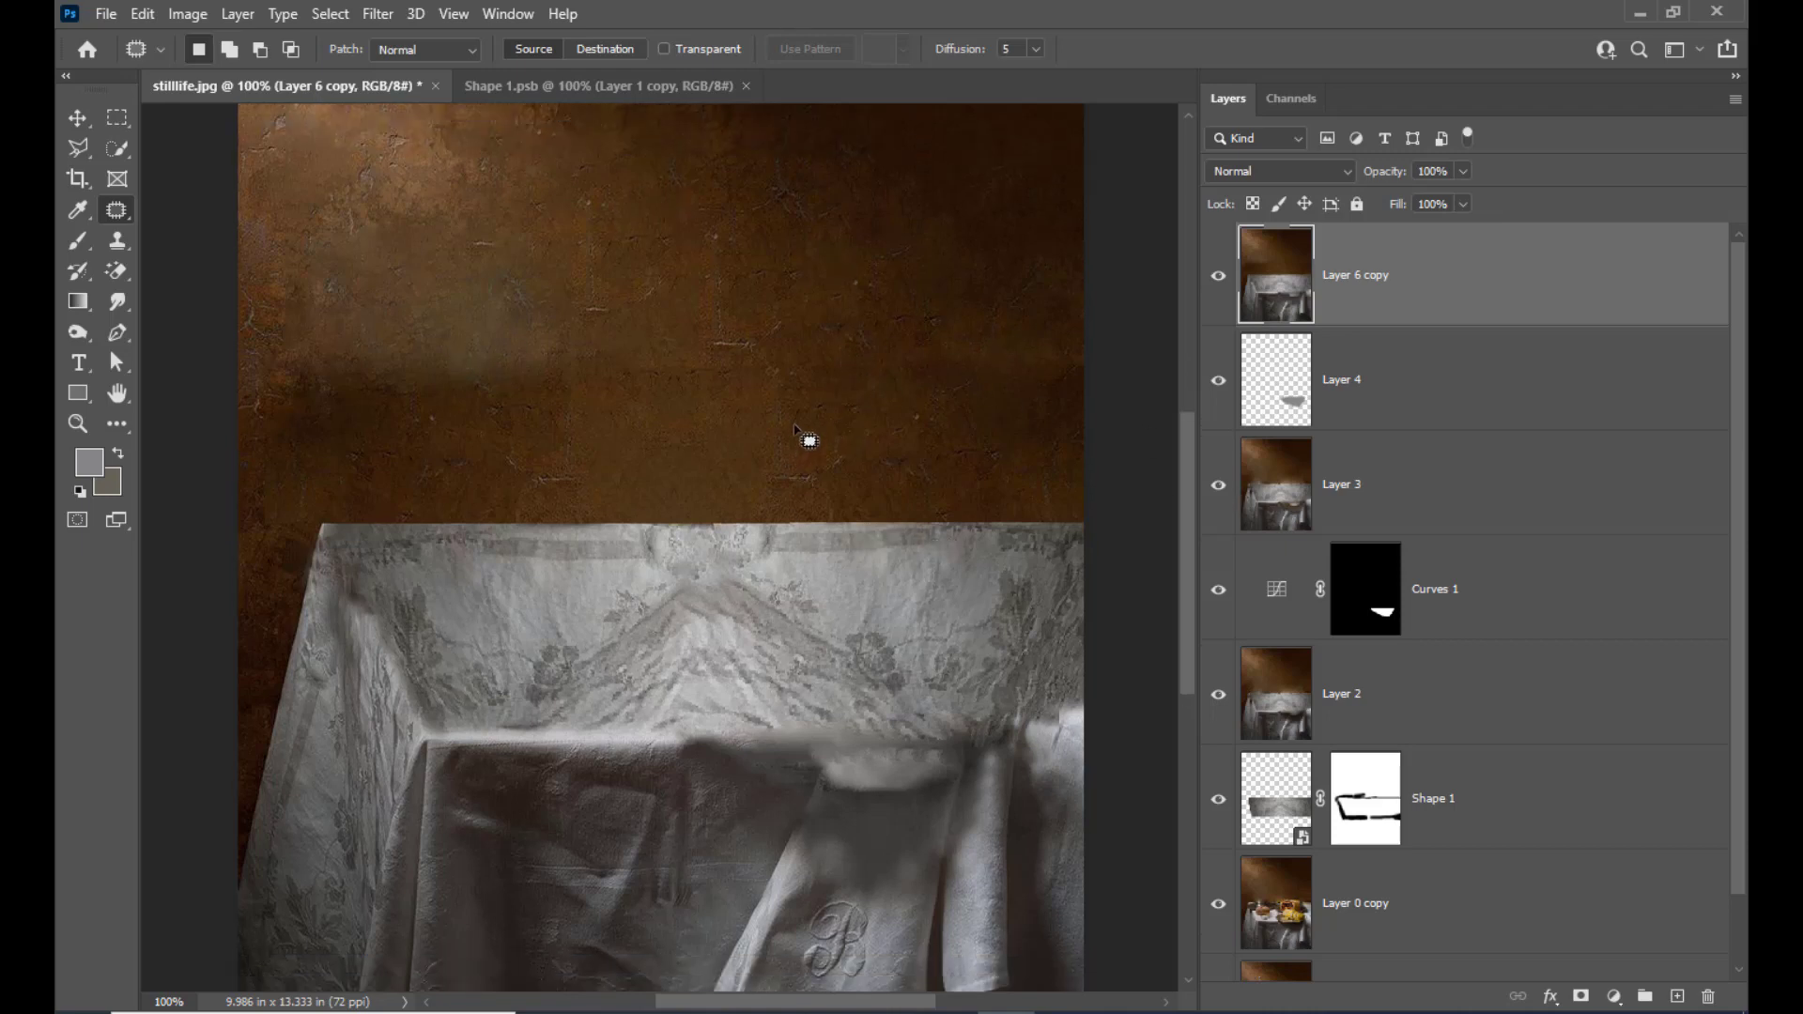
scroll(845, 430, "down", 3)
scroll(902, 427, "down", 6)
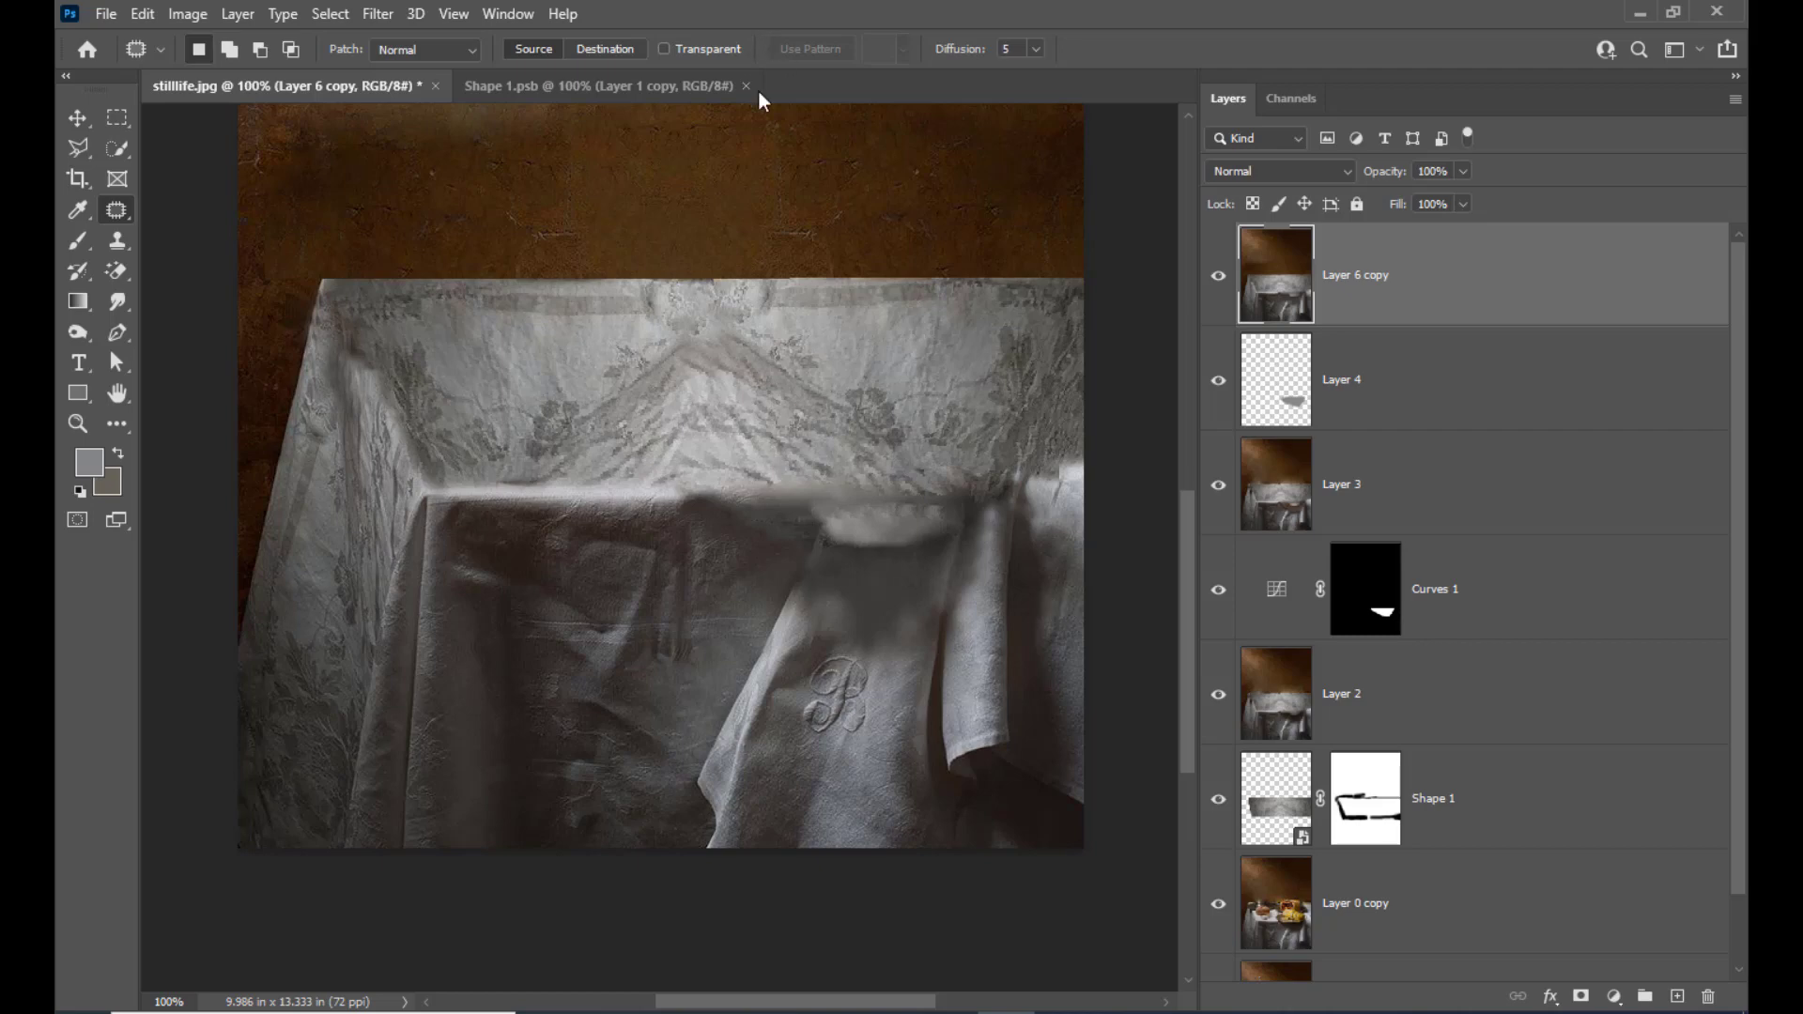
scroll(1075, 294, "up", 5)
scroll(836, 508, "down", 4)
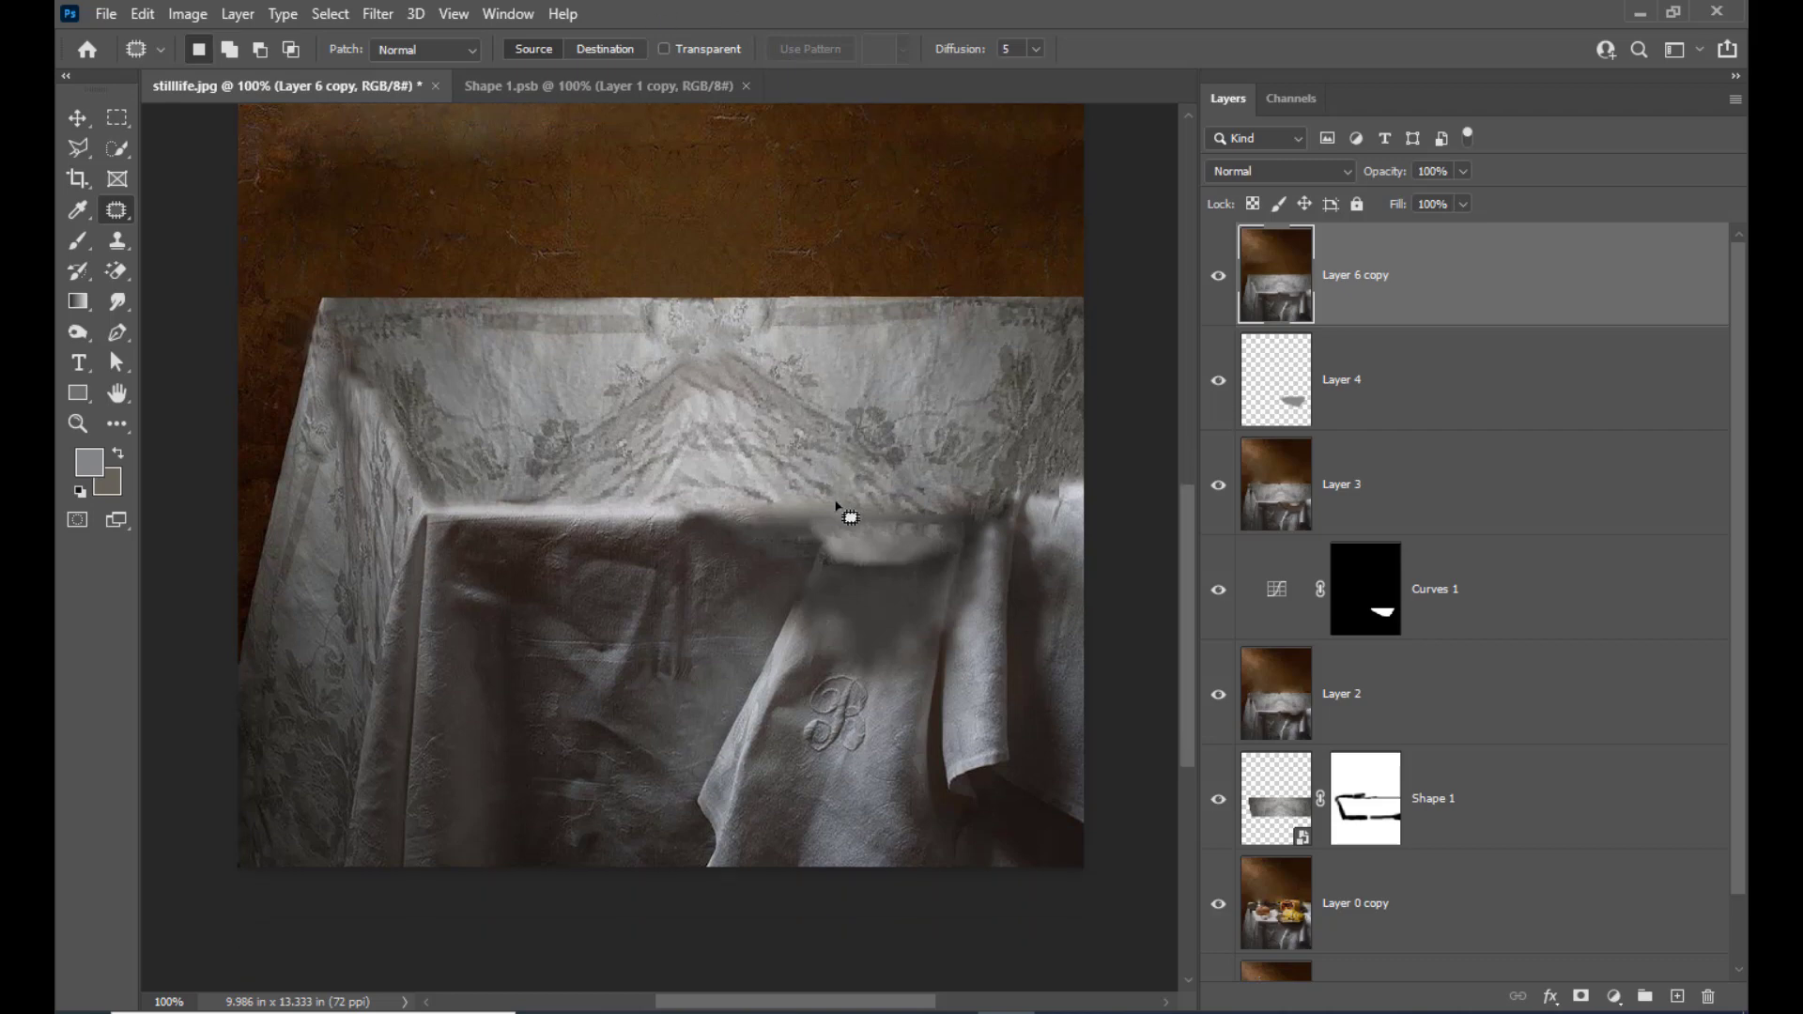
scroll(836, 507, "down", 3)
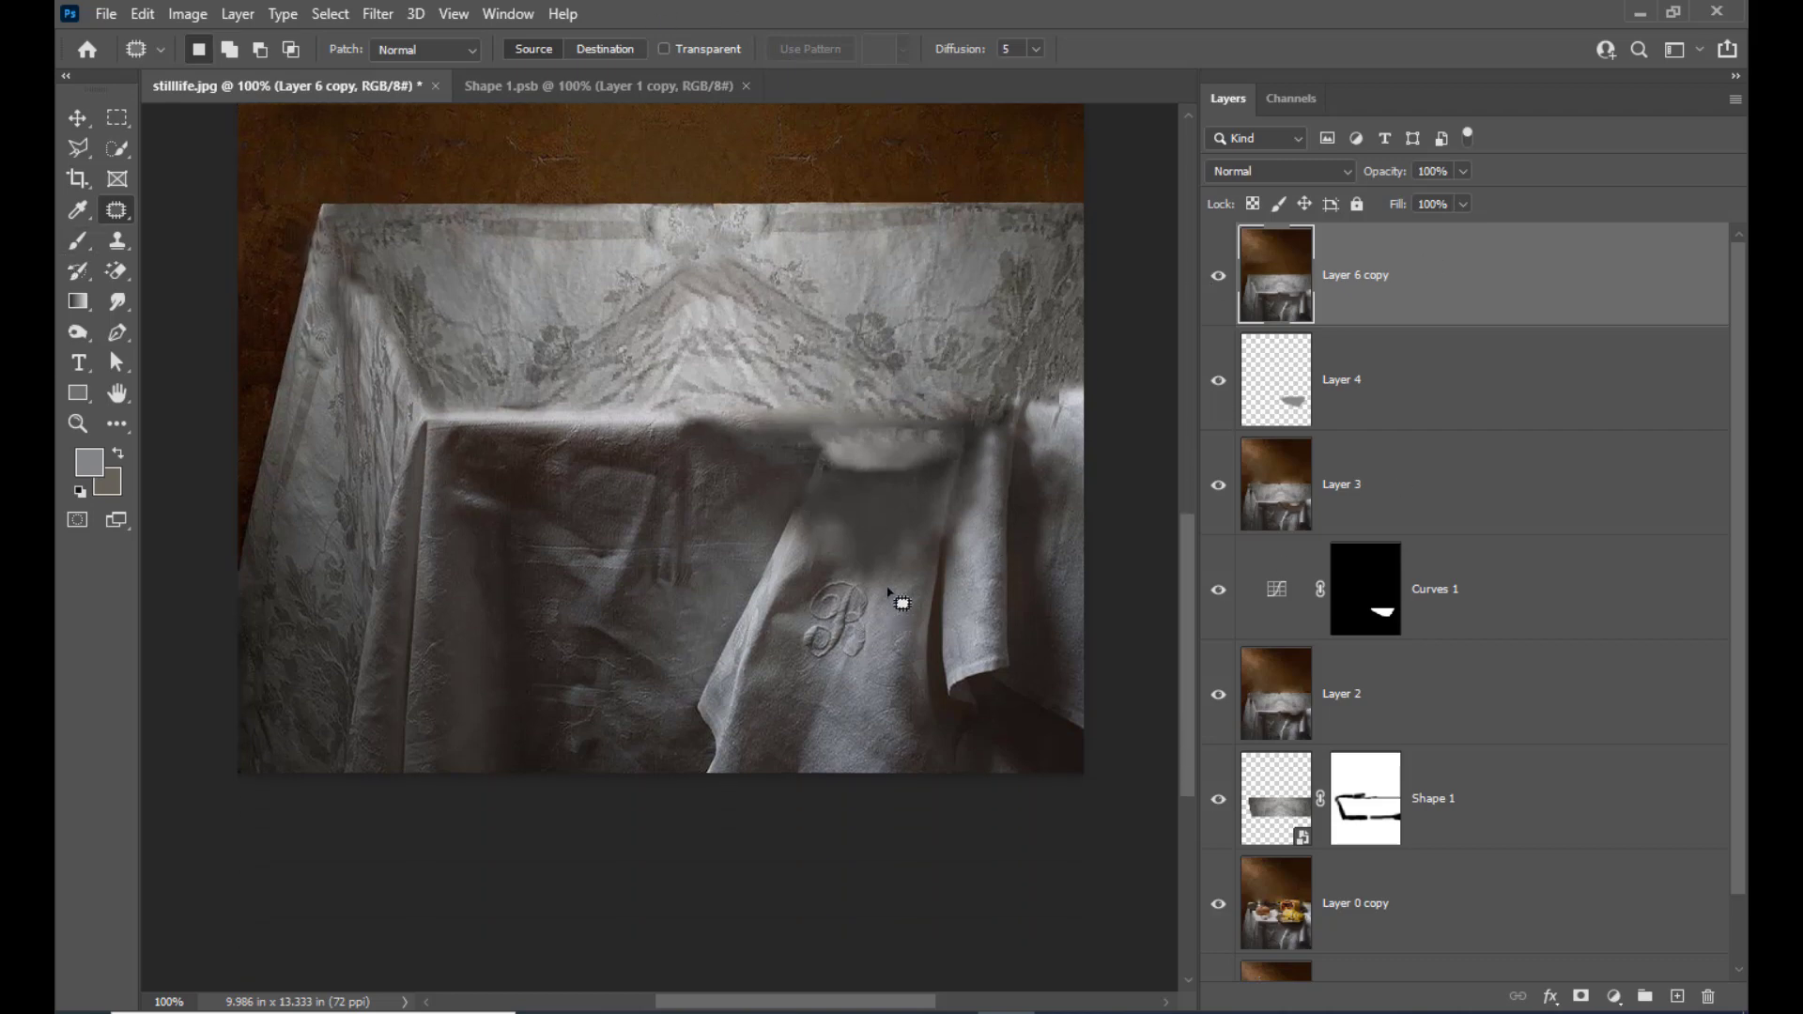
scroll(966, 455, "down", 3)
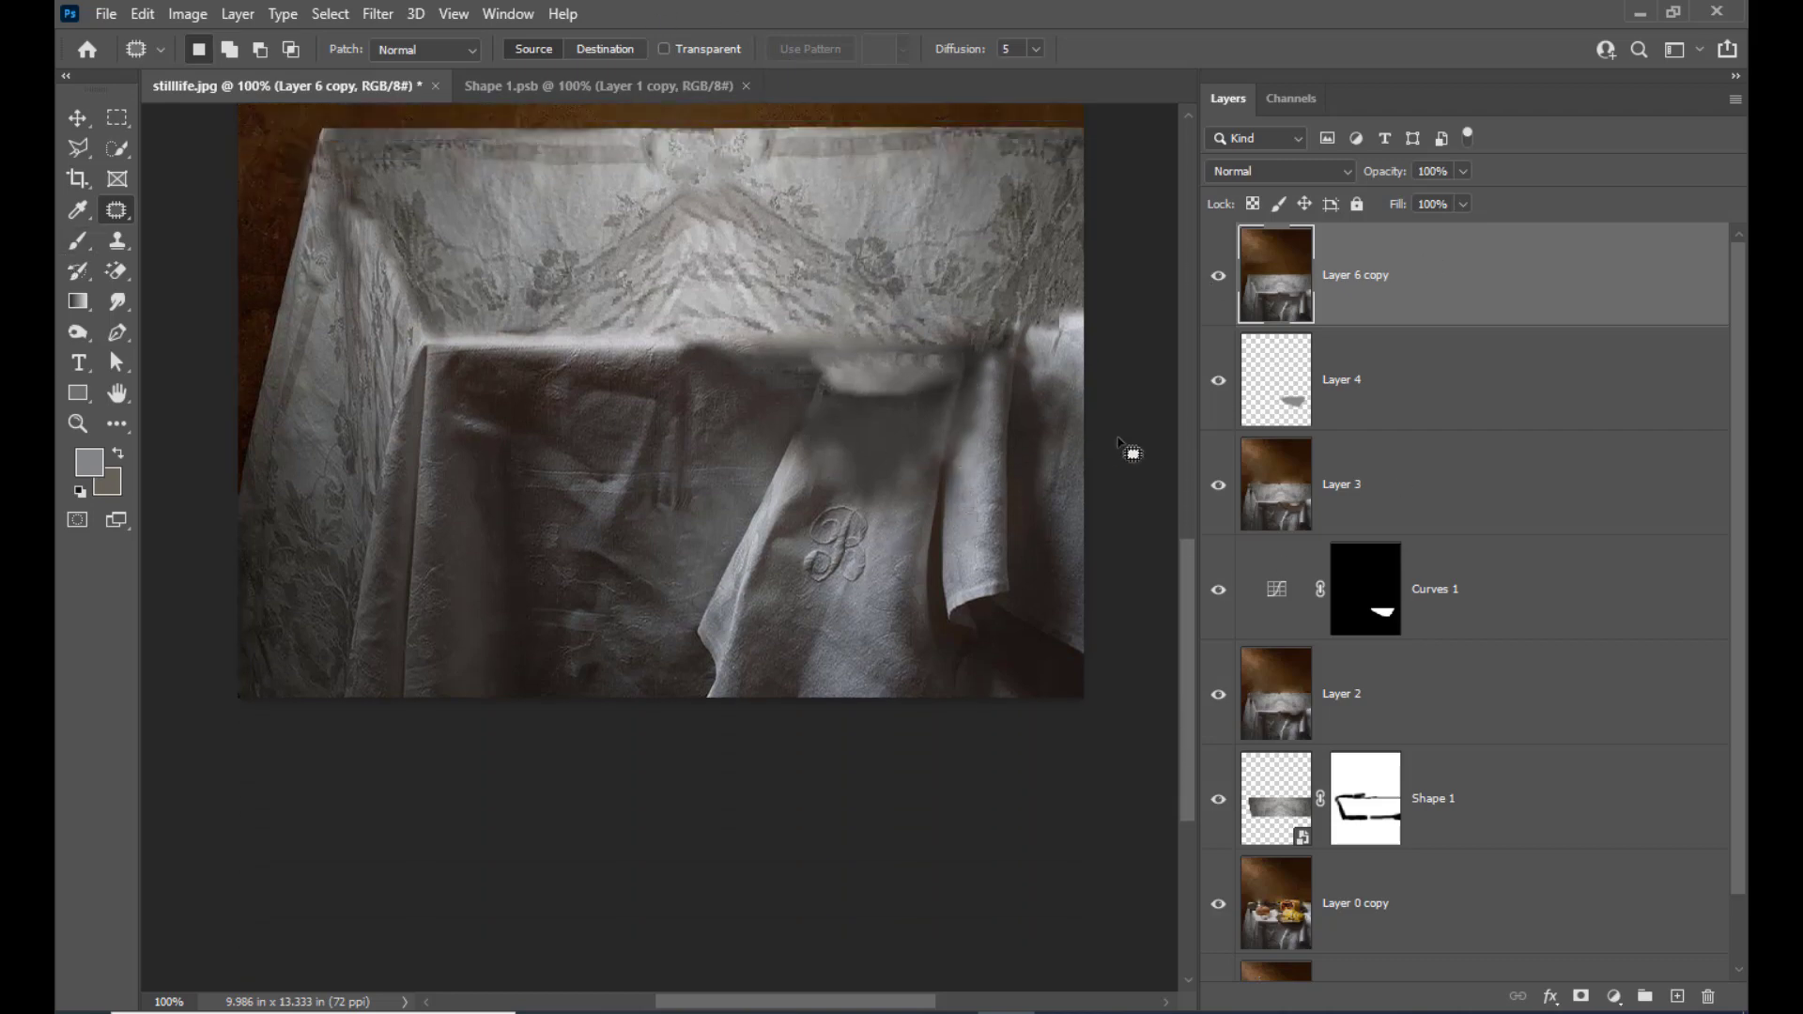
key("ctrl+plus")
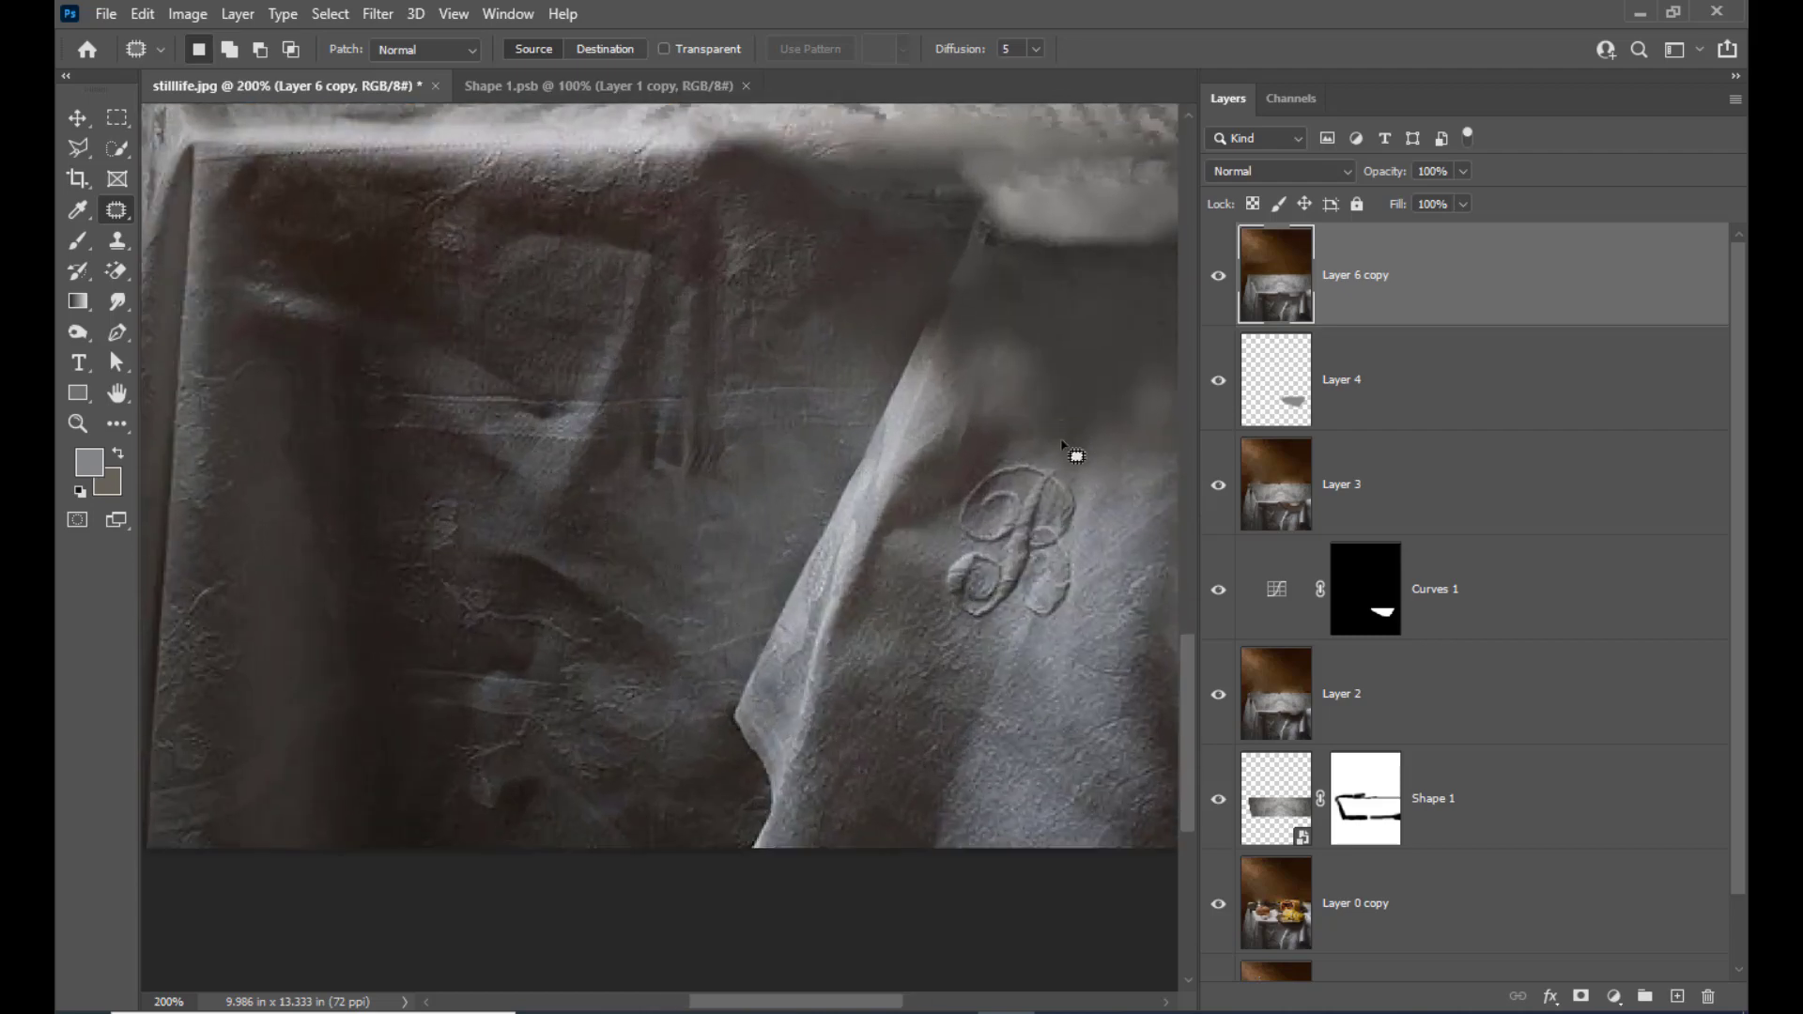
key("ctrl+minus")
key("ctrl+plus")
left_click_drag(840, 1002, 921, 1002)
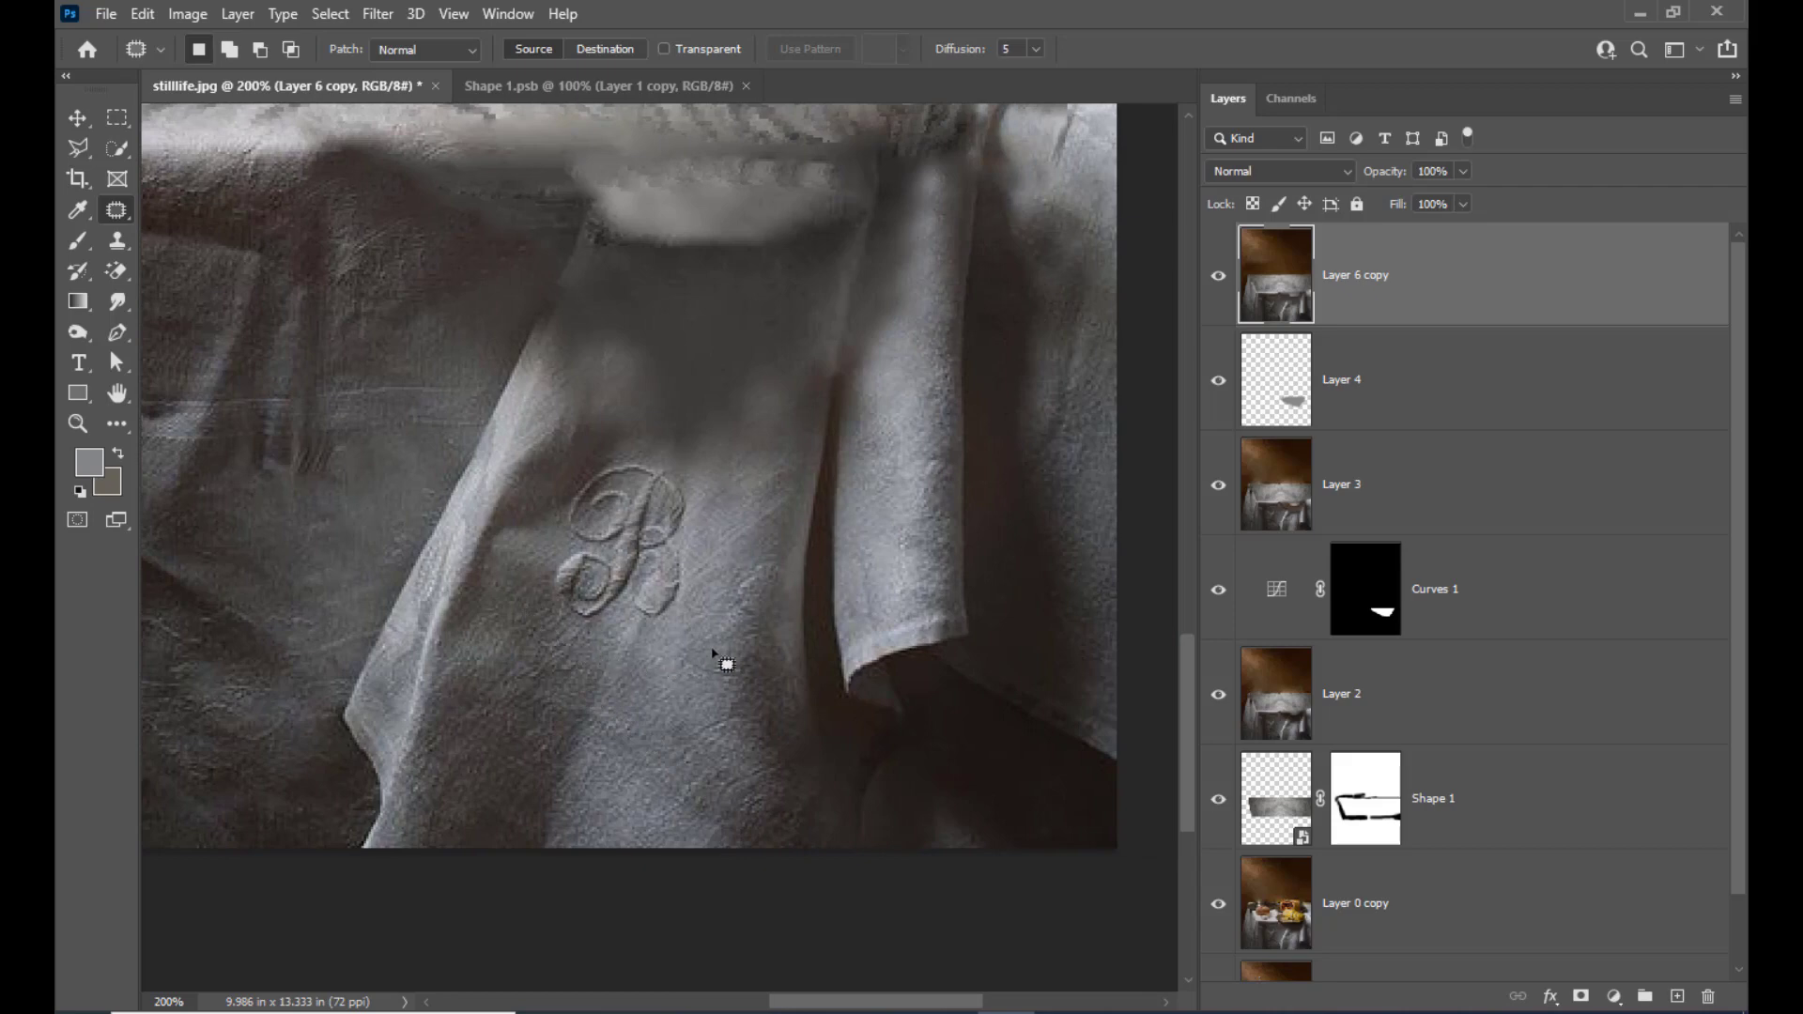
scroll(592, 793, "up", 2)
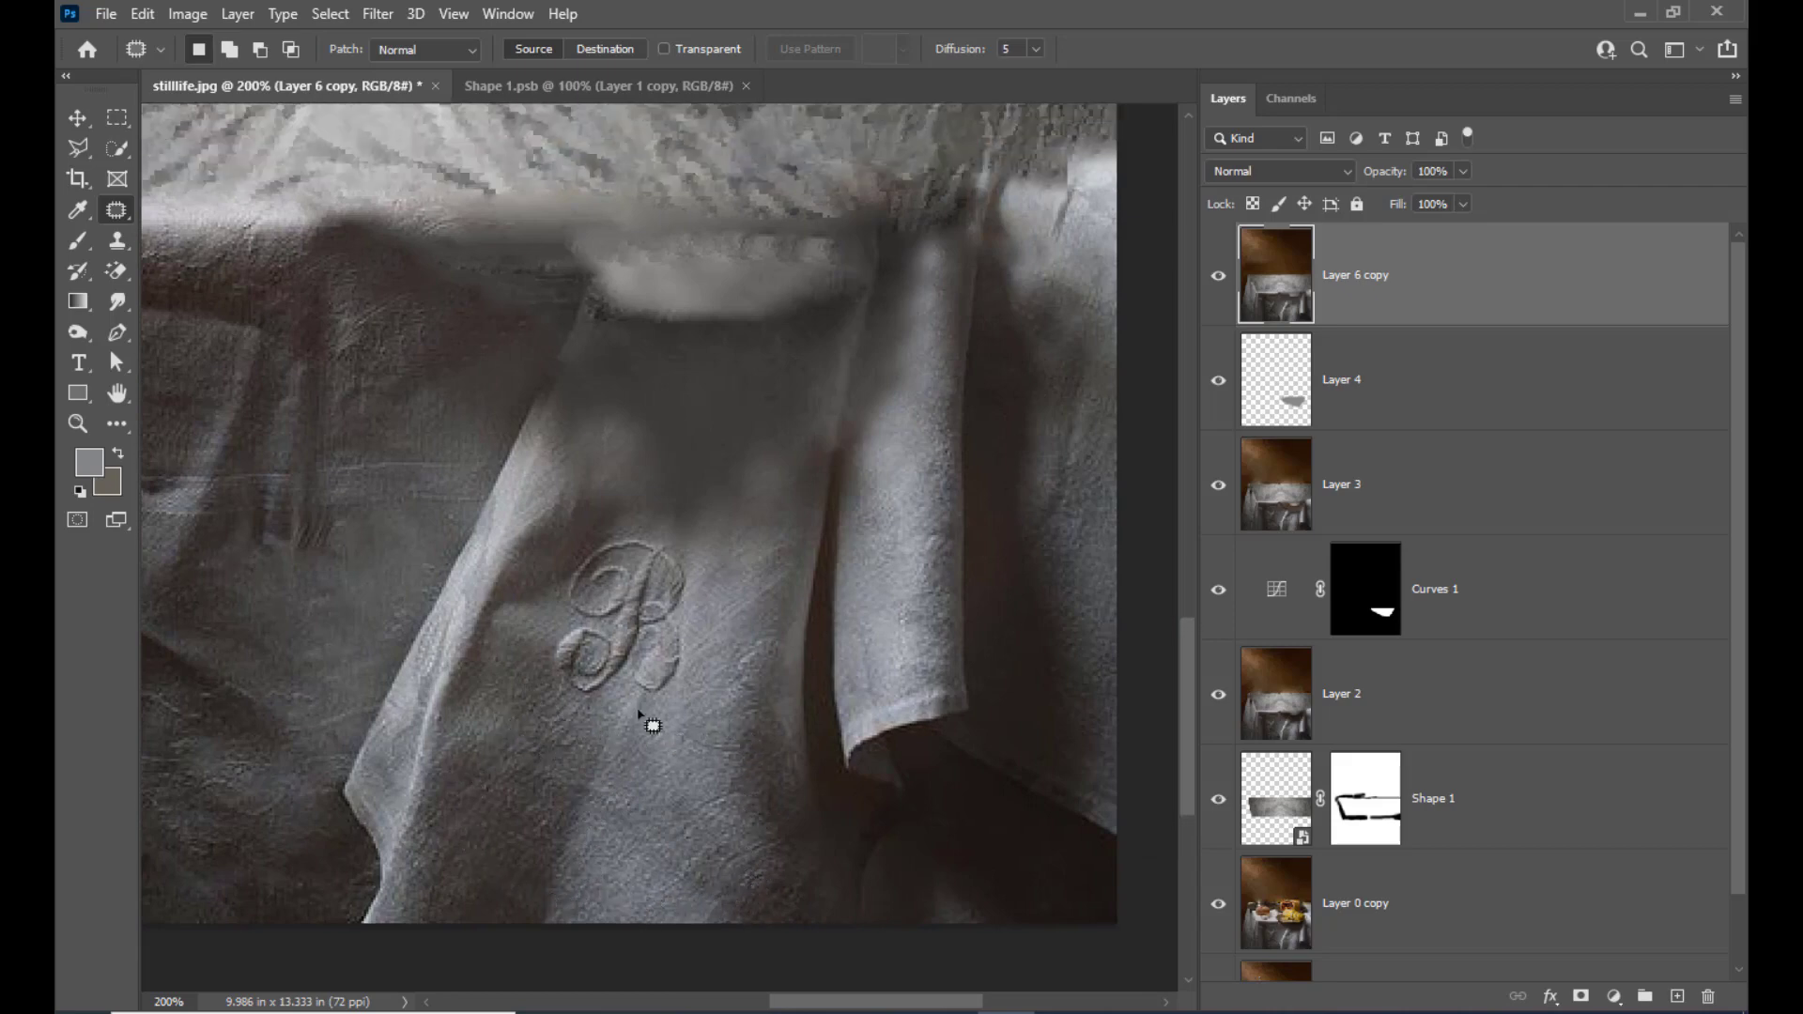
scroll(627, 845, "up", 1)
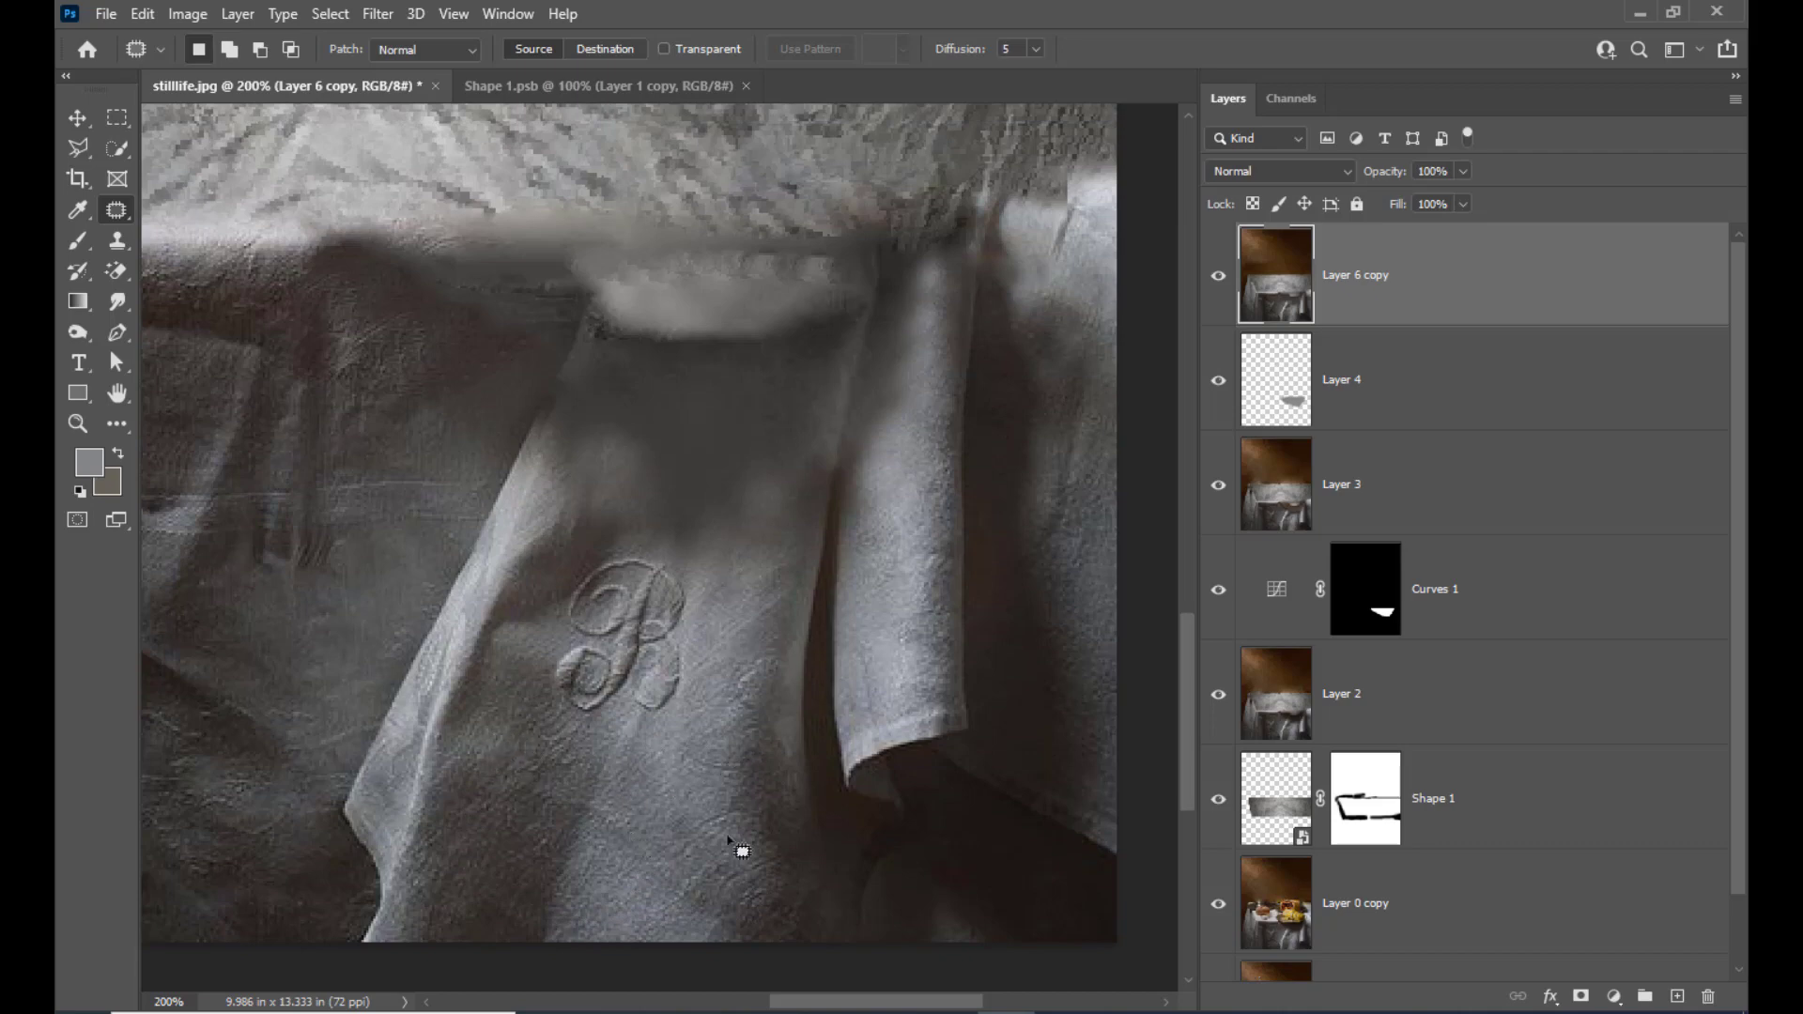
scroll(665, 850, "up", 2)
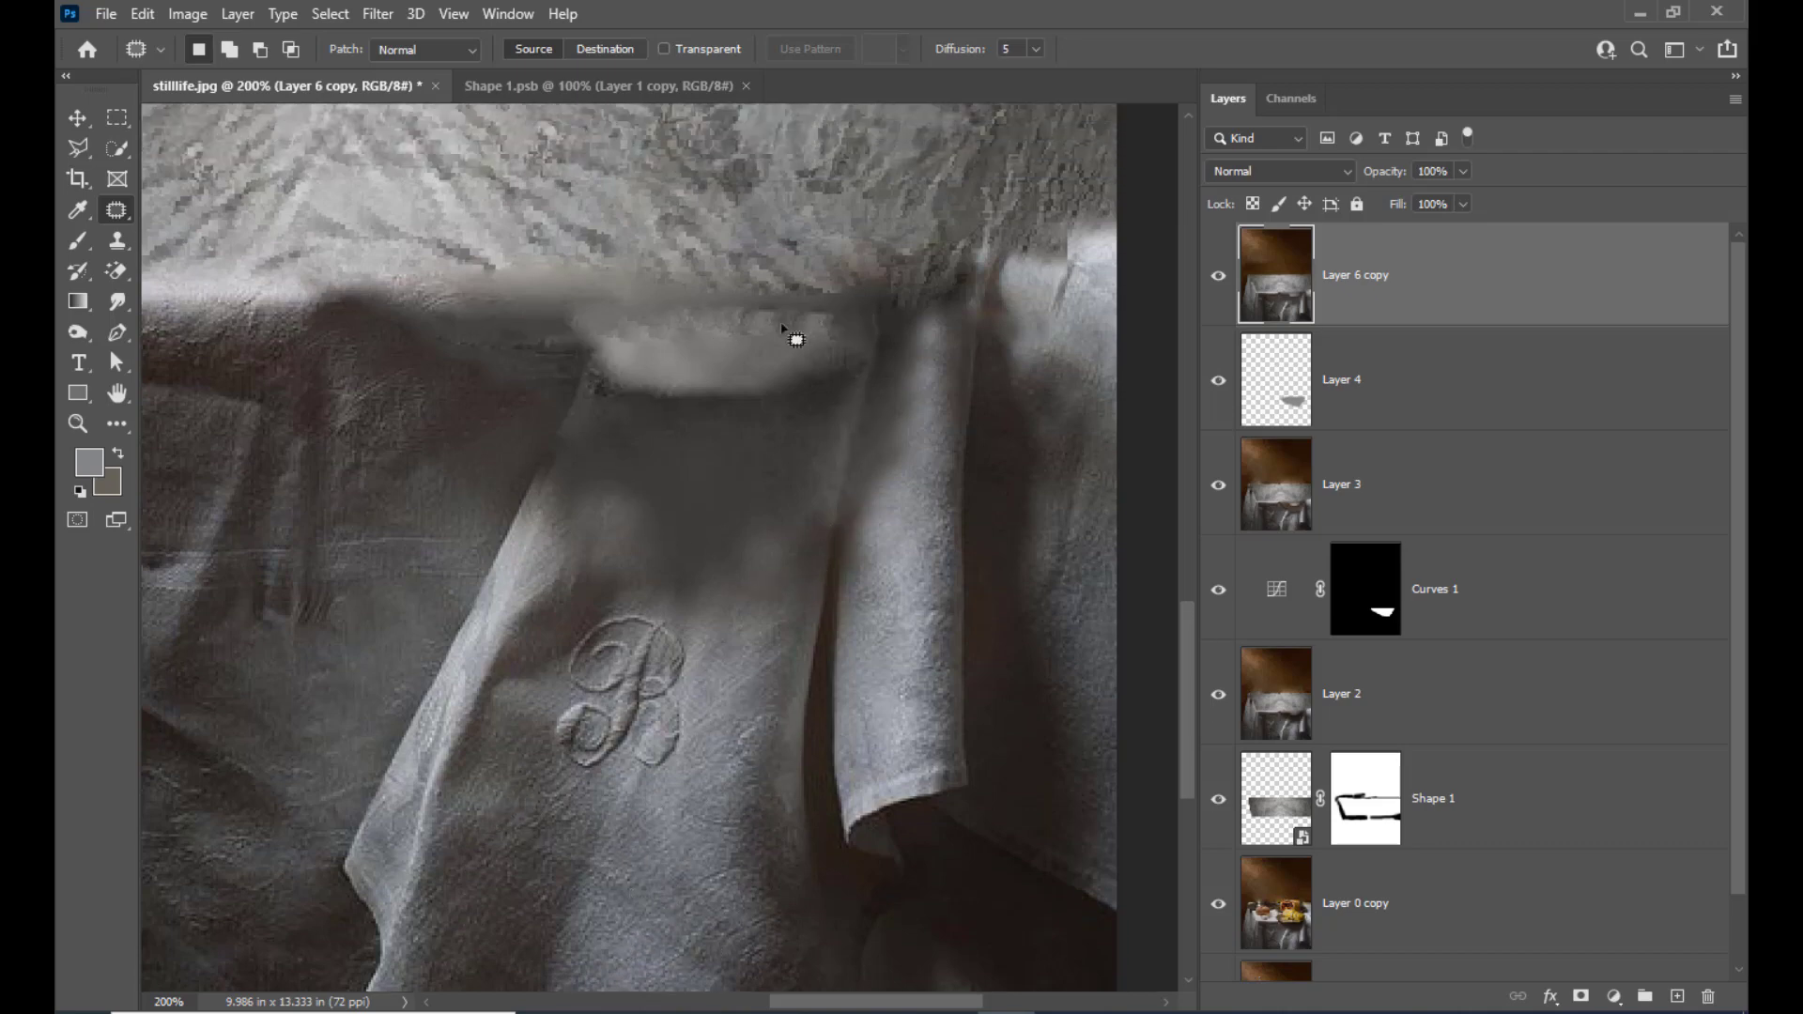
scroll(685, 428, "down", 3)
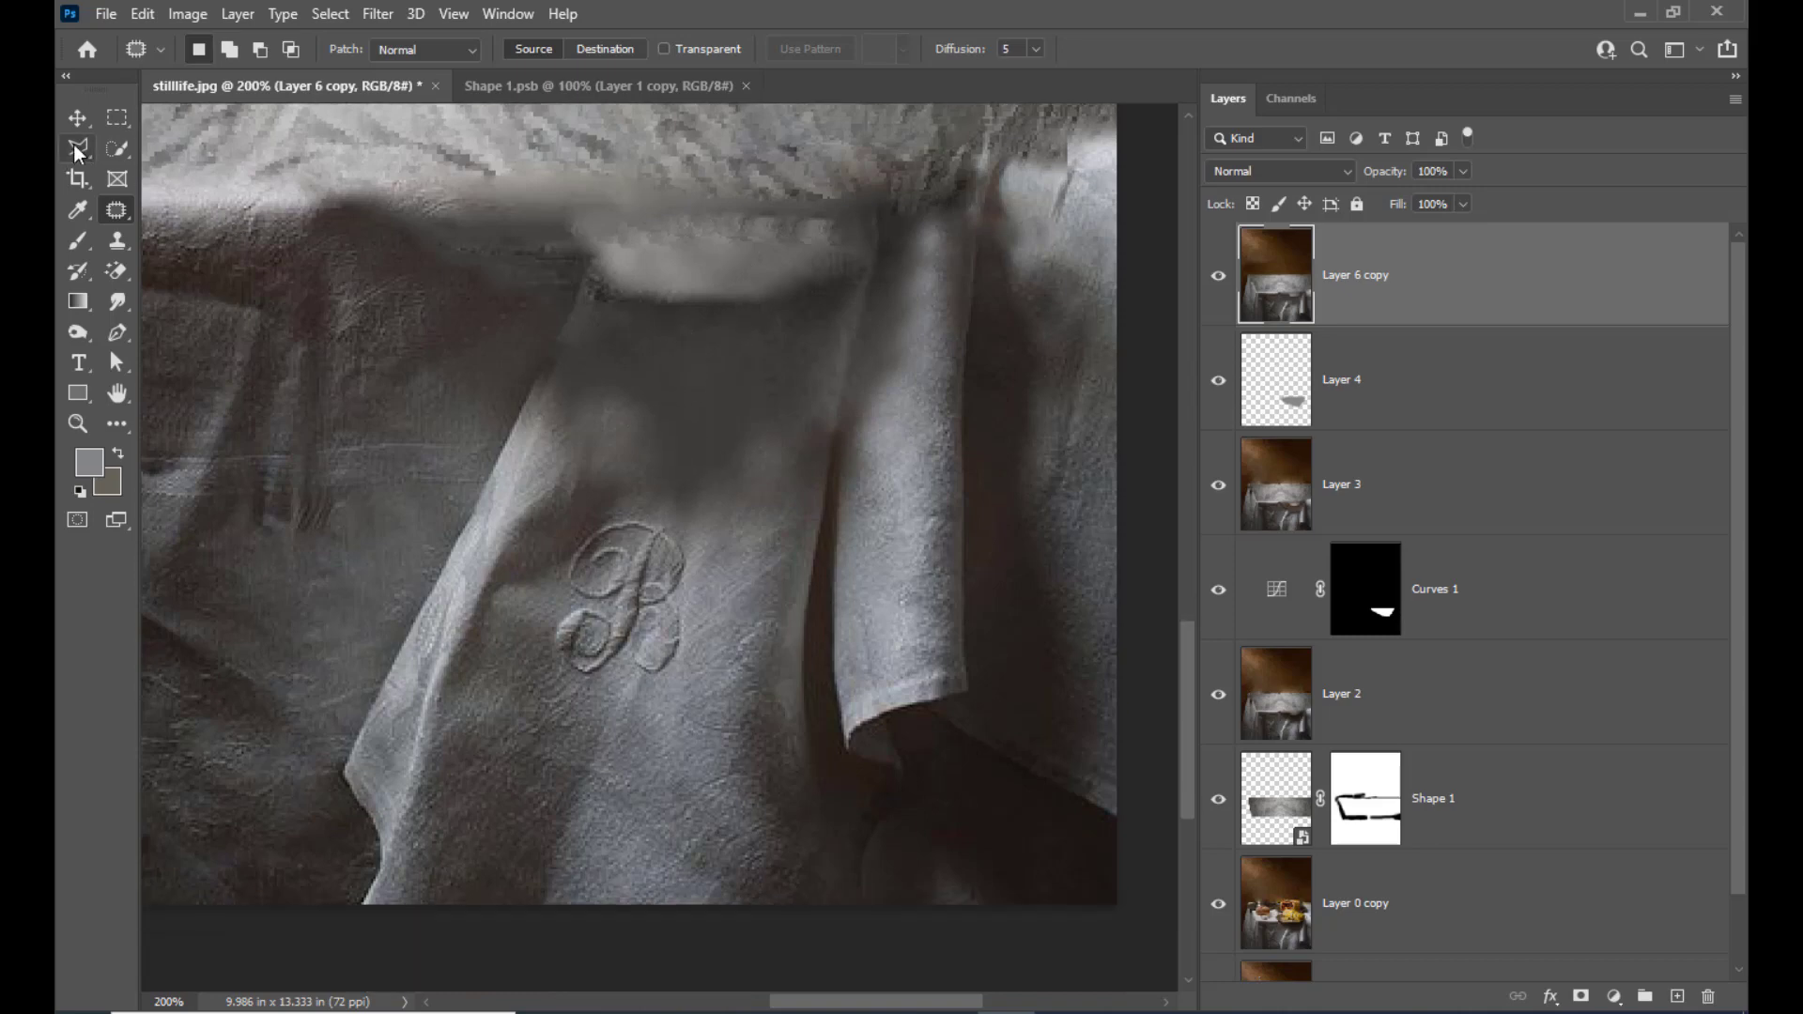
Select the textured cloth below the monogram with the freehand Lasso and feather the selection by 6 pixels
left_click(74, 143)
left_click(168, 156)
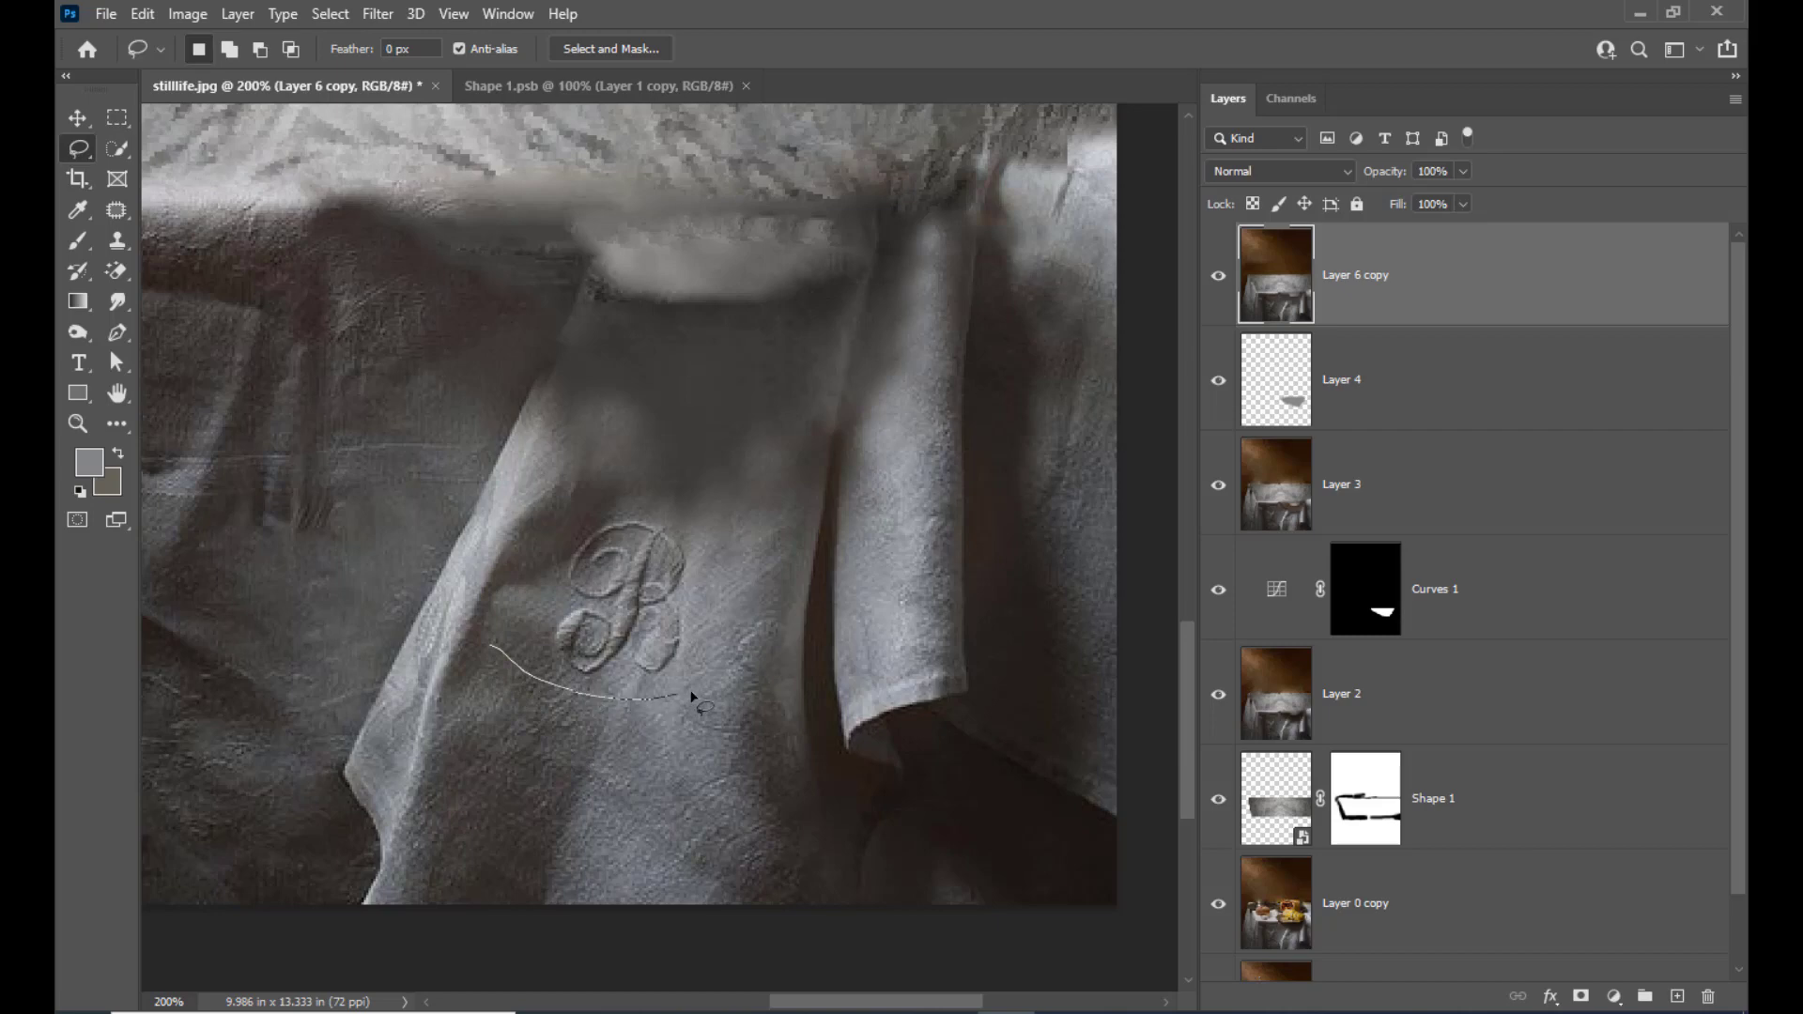
mouse_move(742, 715)
left_mouse_down()
mouse_move(785, 864)
mouse_move(775, 894)
mouse_move(715, 905)
mouse_move(613, 908)
mouse_move(498, 880)
mouse_move(447, 758)
left_mouse_up()
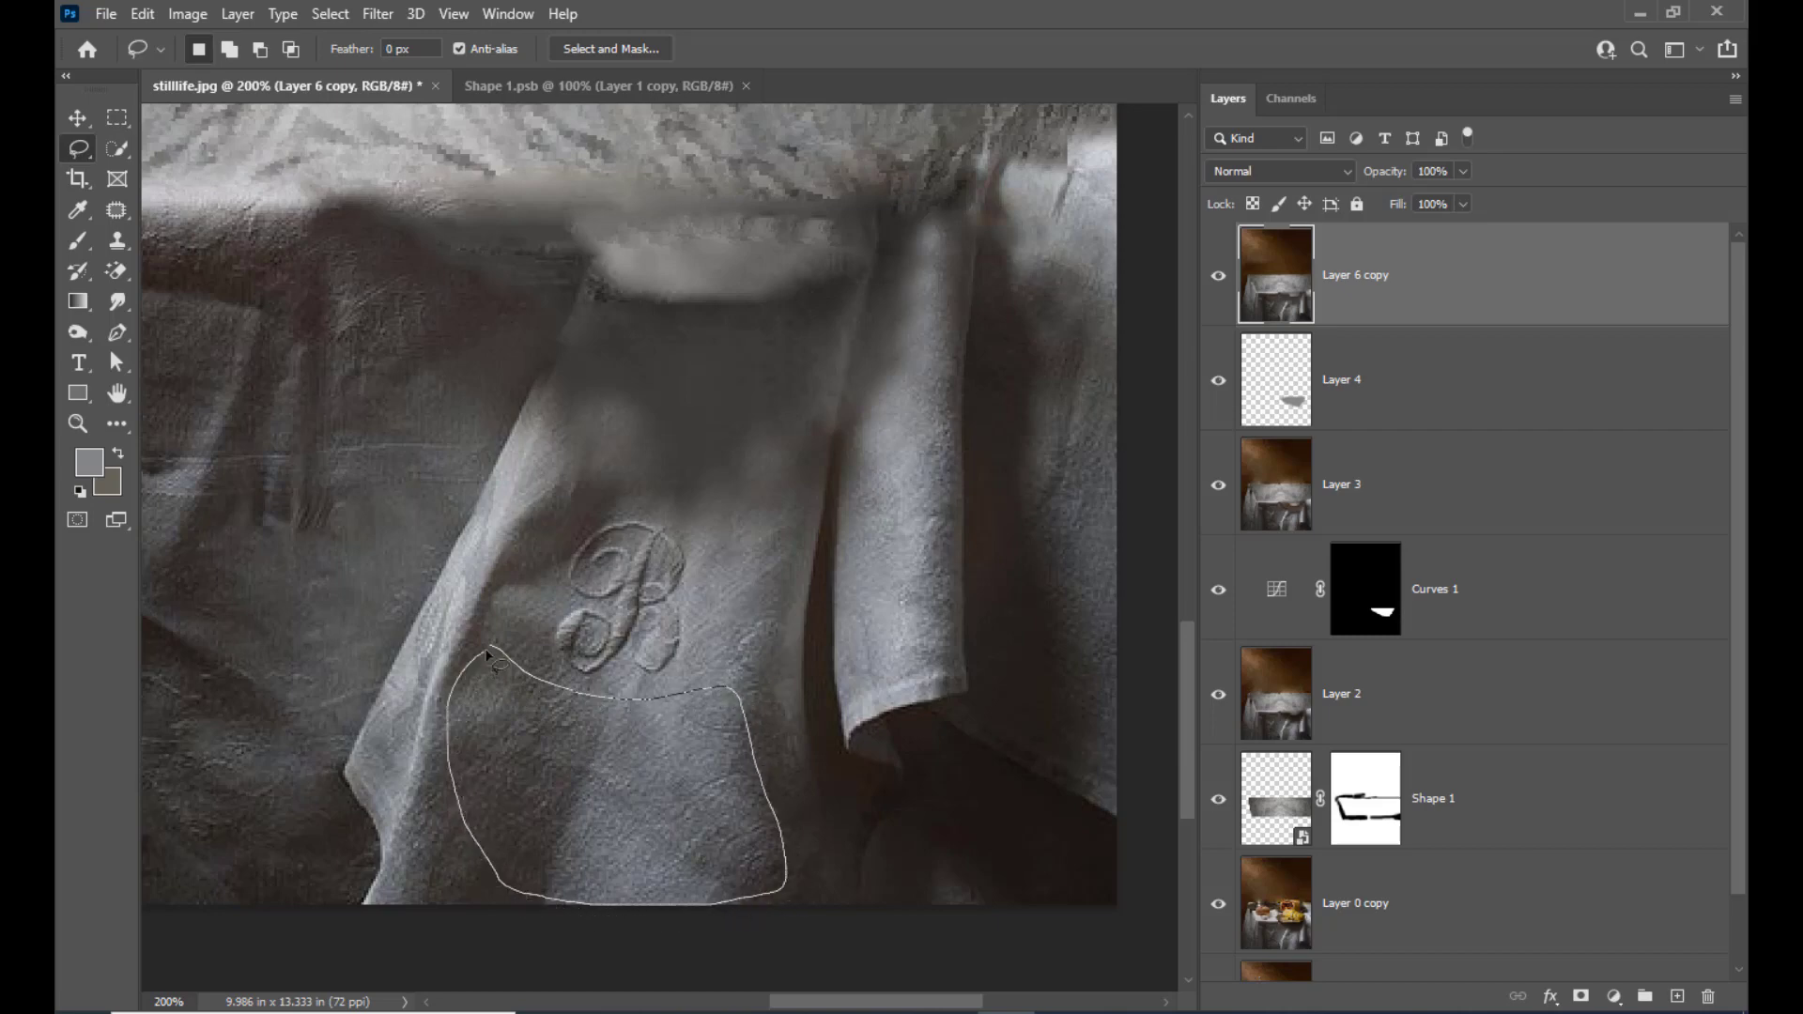
left_click_drag(488, 655, 494, 648)
right_click(640, 770)
left_click(753, 380)
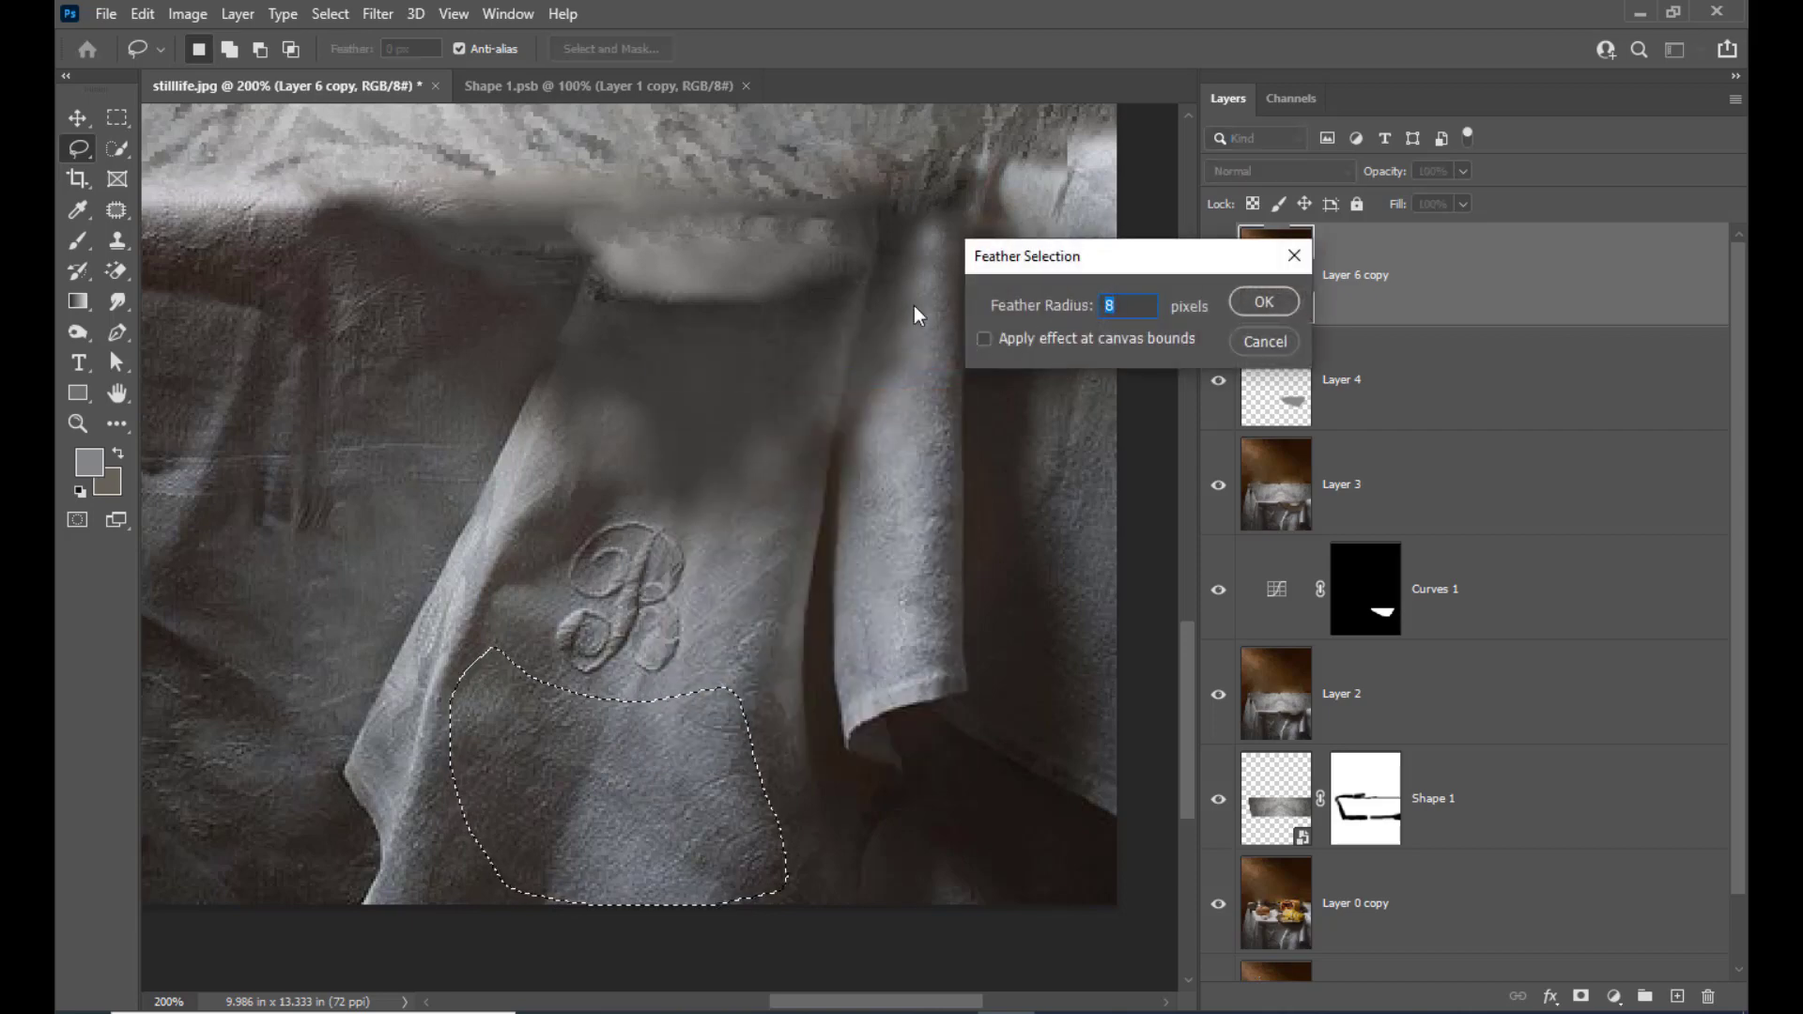
type("6")
left_click_drag(1130, 303, 971, 295)
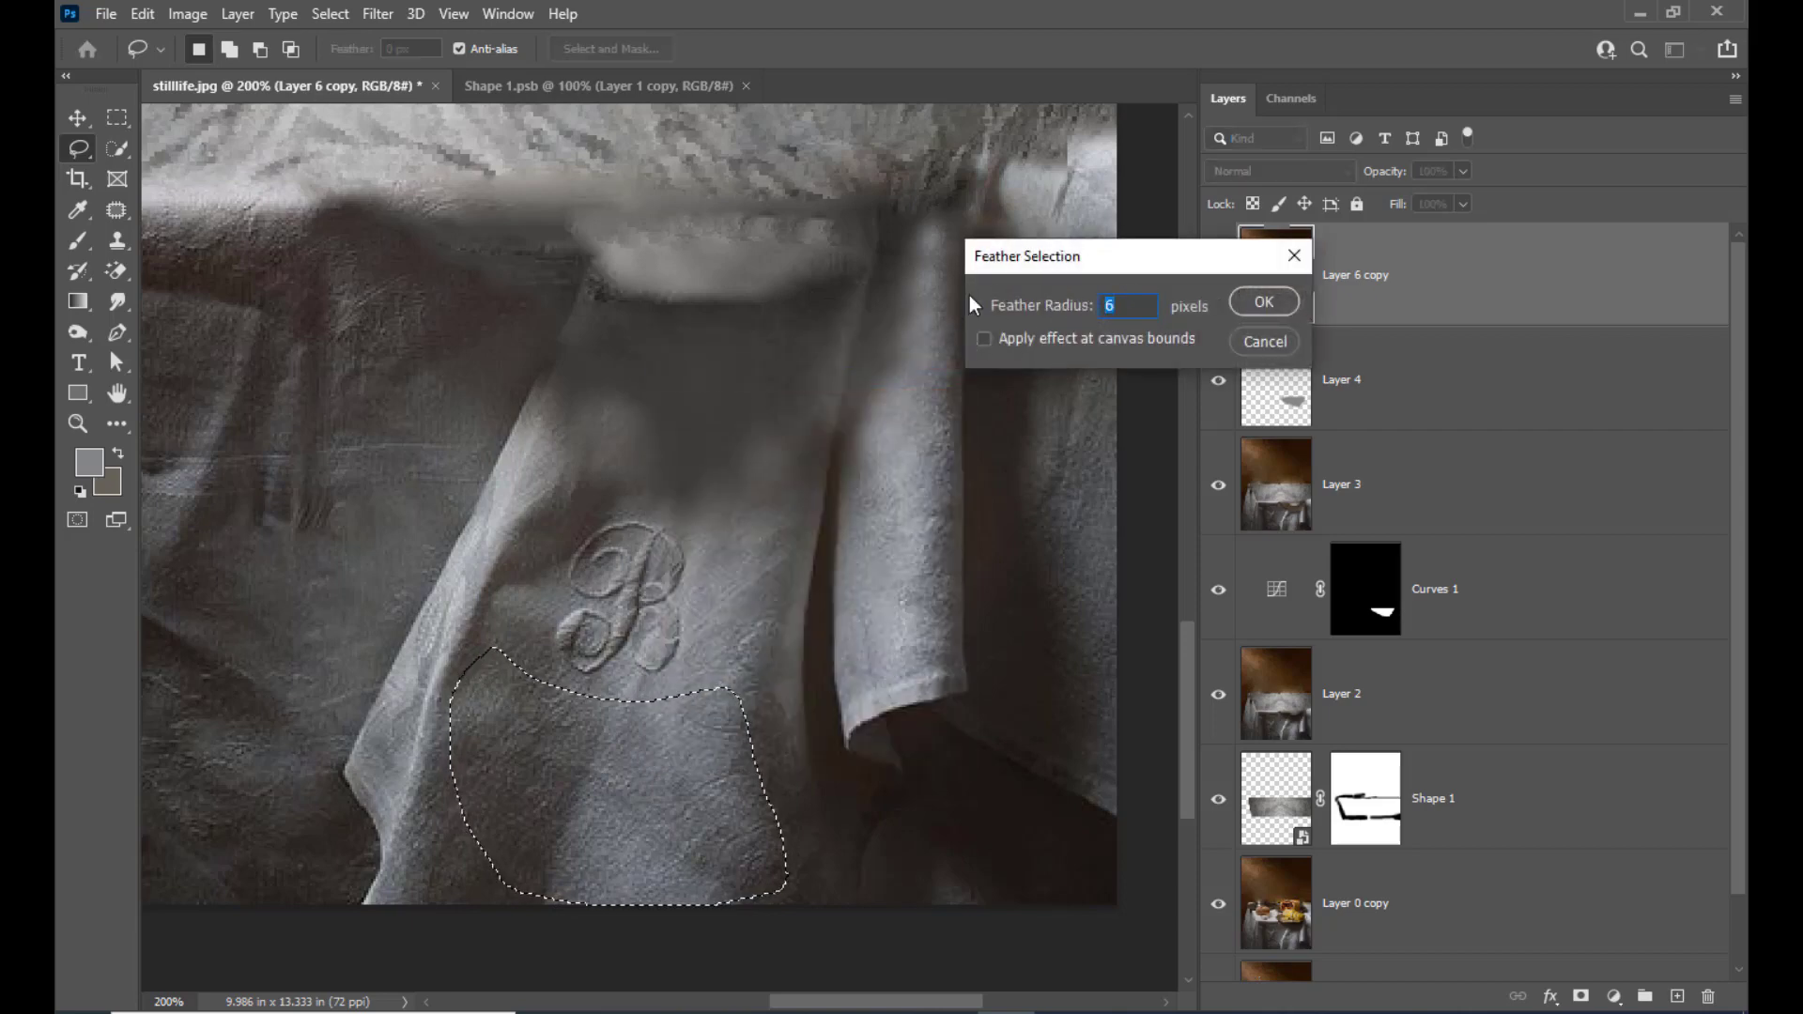
left_click(1264, 301)
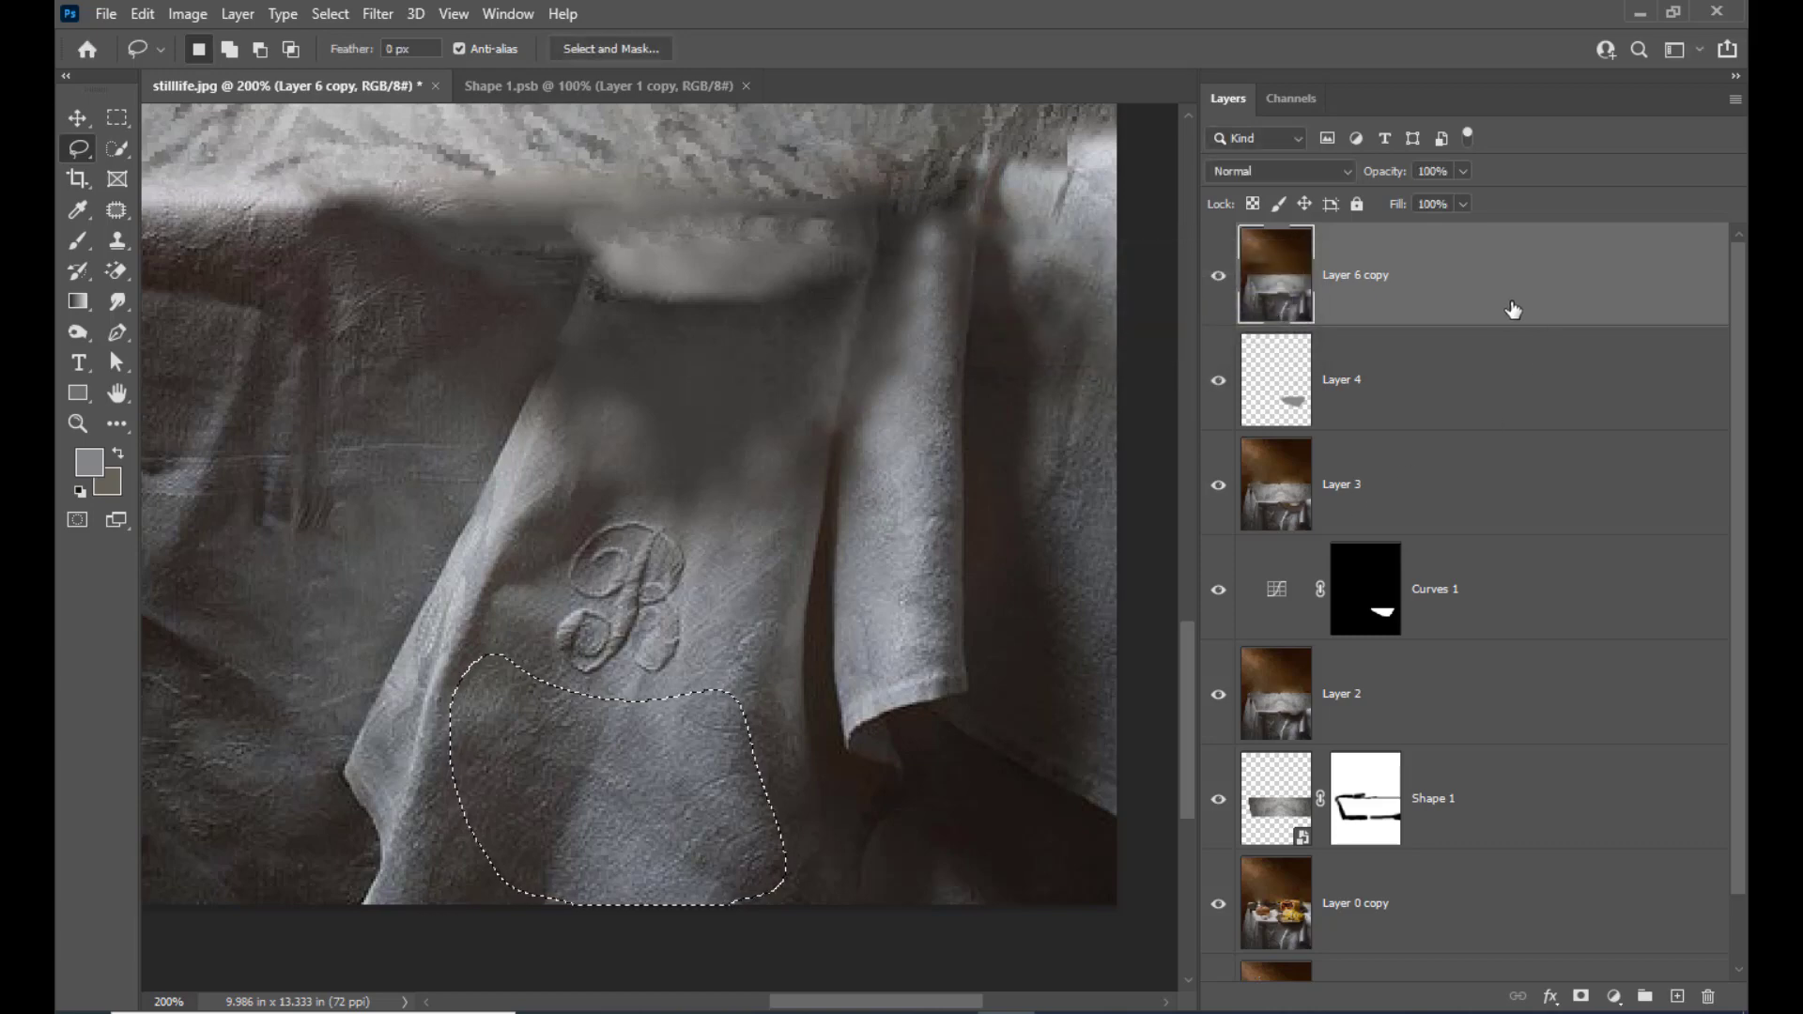
Copy the feathered cloth selection onto a new layer and move it up over the blurred cloth above the monogram
key("ctrl+j")
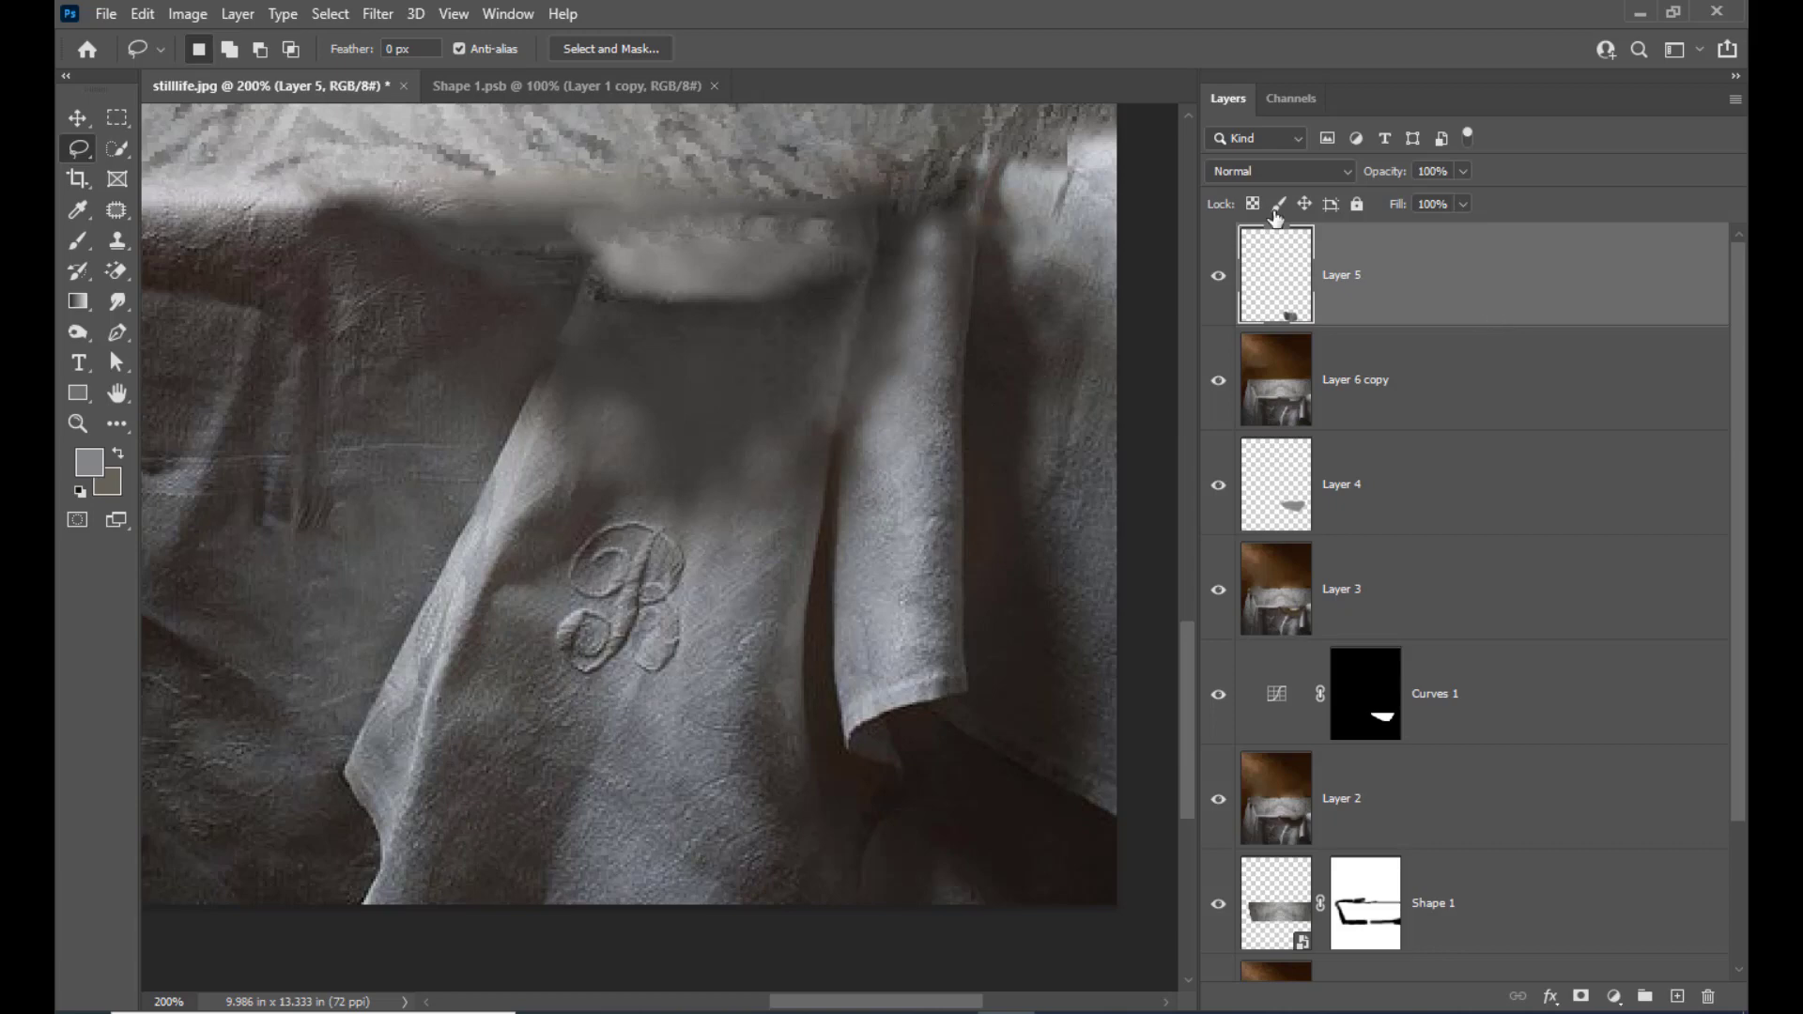
key("v")
left_click_drag(696, 742, 780, 300)
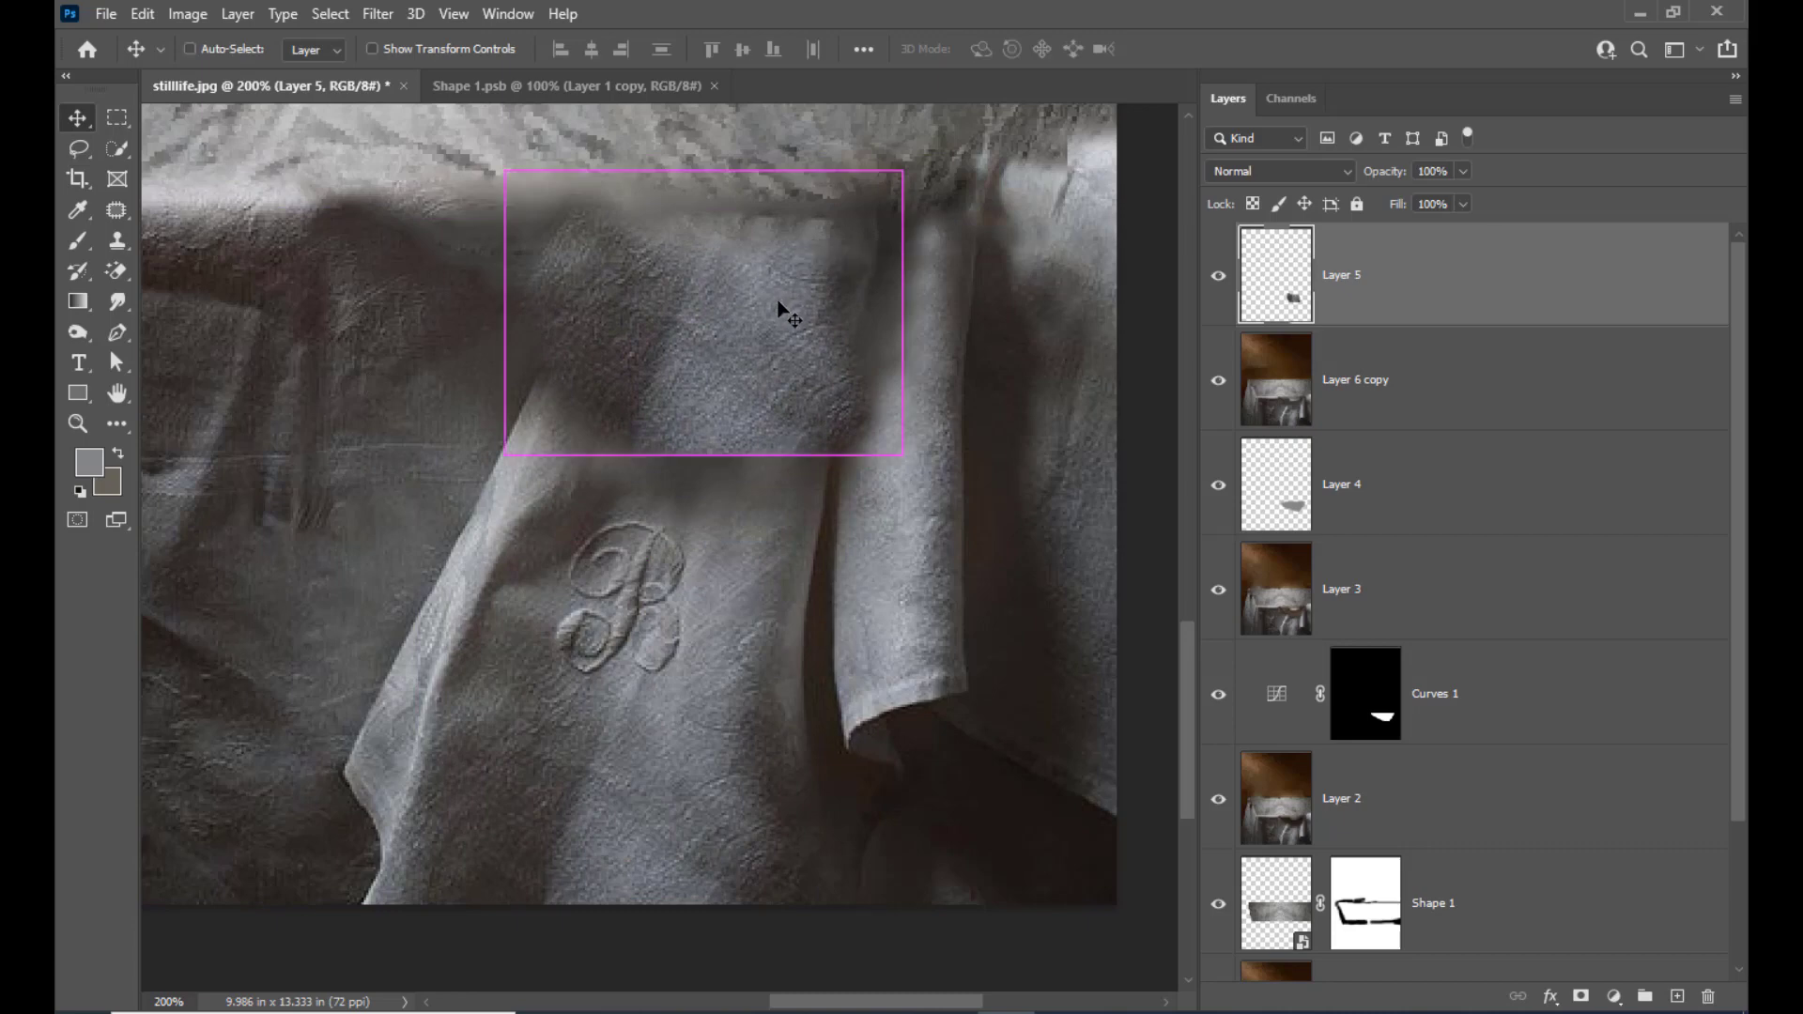
Rotate the copied cloth patch to about -176.6° and scale it to about 101% with Free Transform over the blurred area
key("ctrl+t")
left_click_drag(953, 170, 511, 411)
left_click_drag(785, 201, 782, 210)
left_click_drag(889, 477, 892, 481)
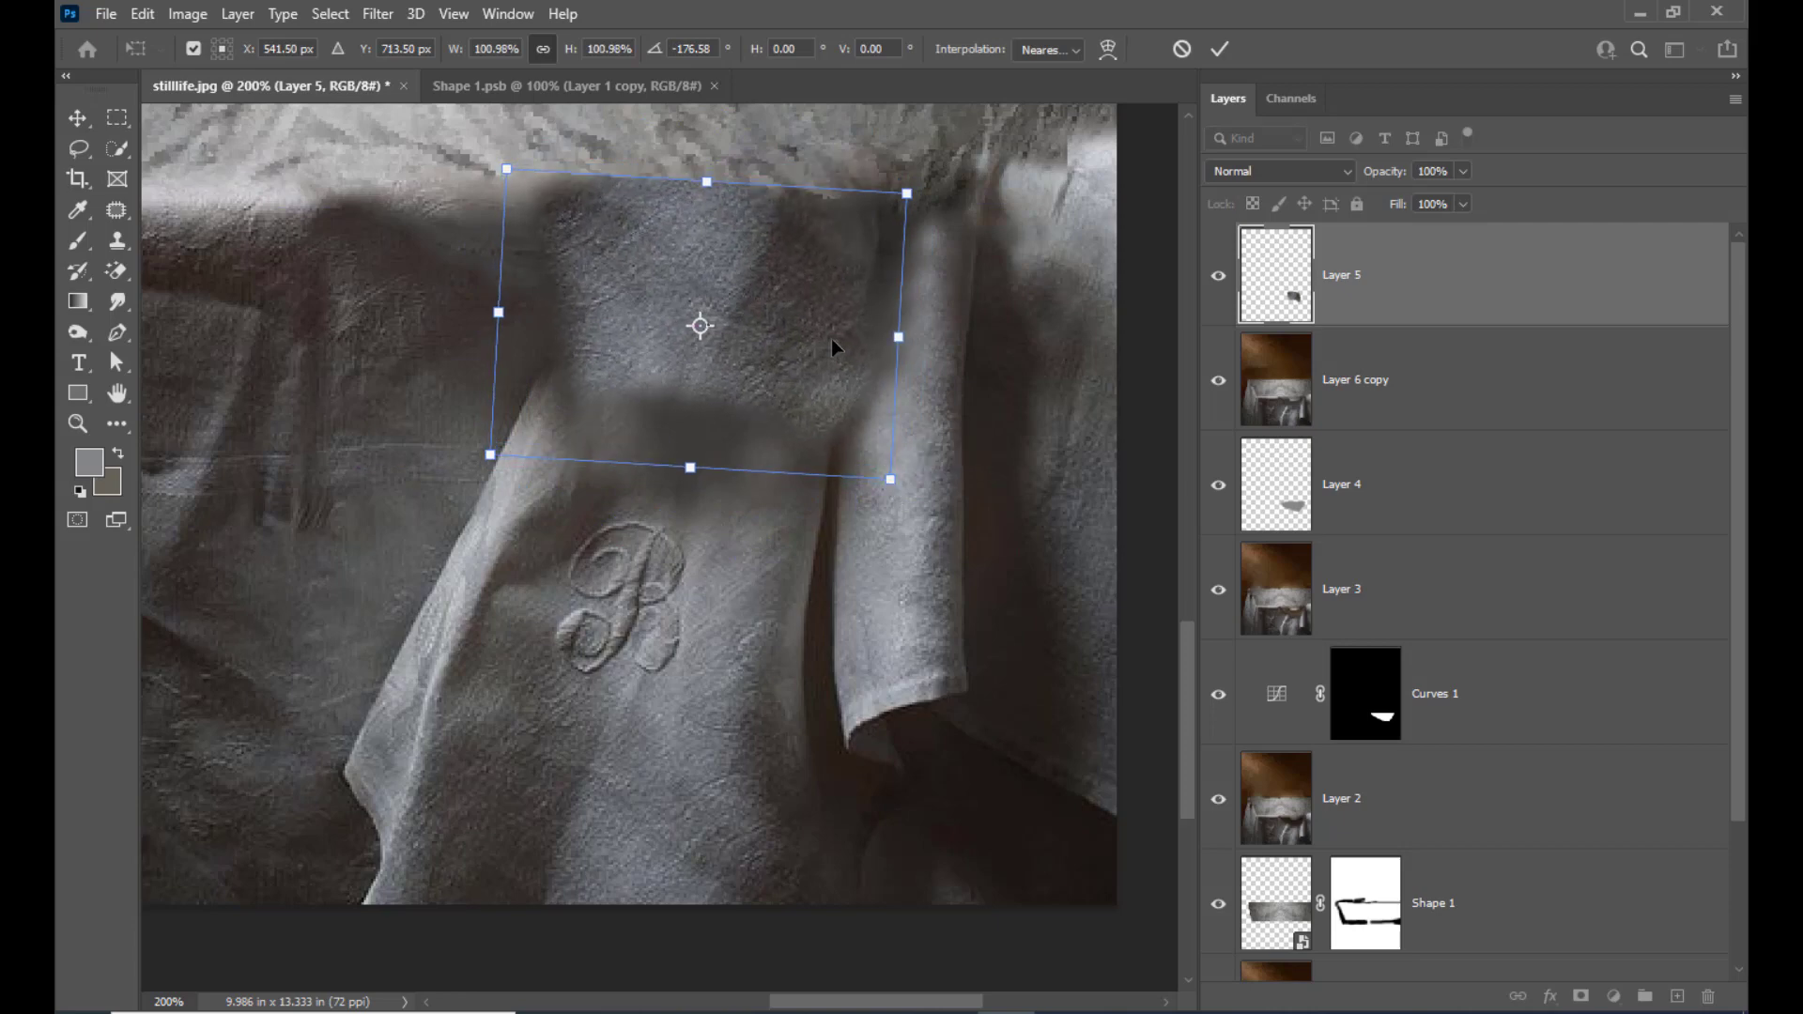
key("Return")
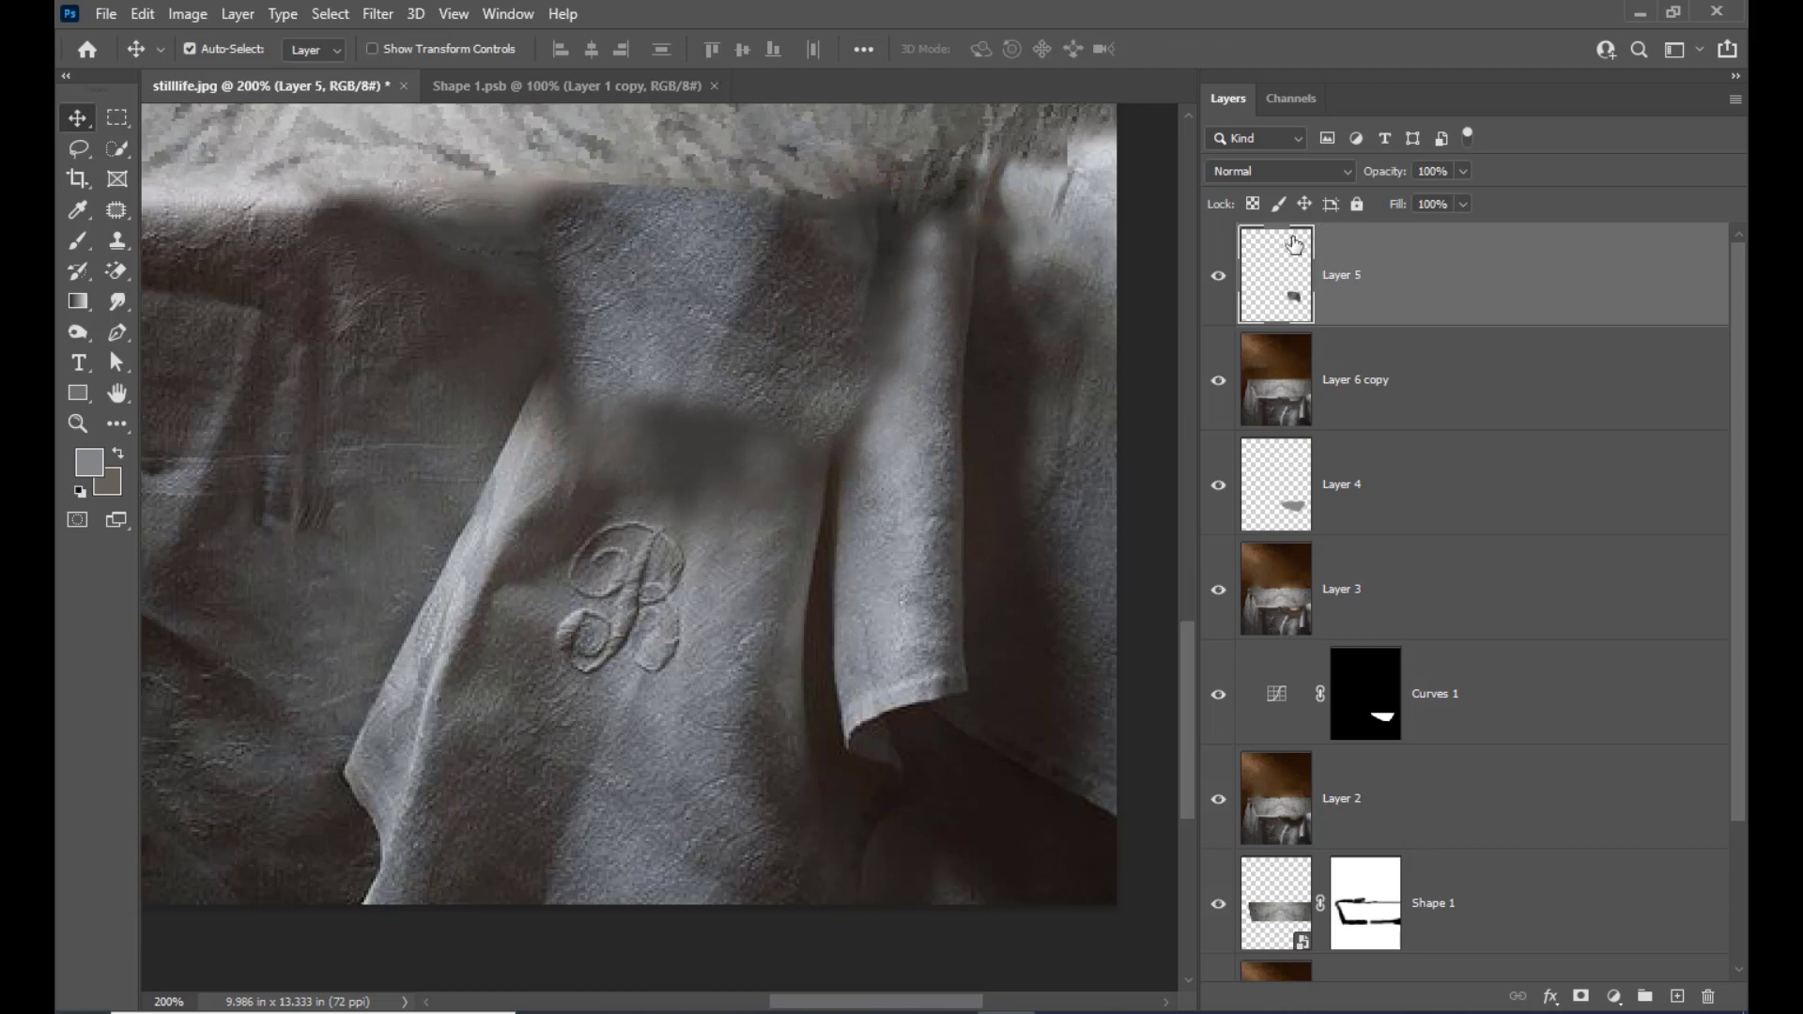
Set the cloth patch's blend mode to Color Dodge and merge it with the Layer 6 copy layer
left_click(1300, 173)
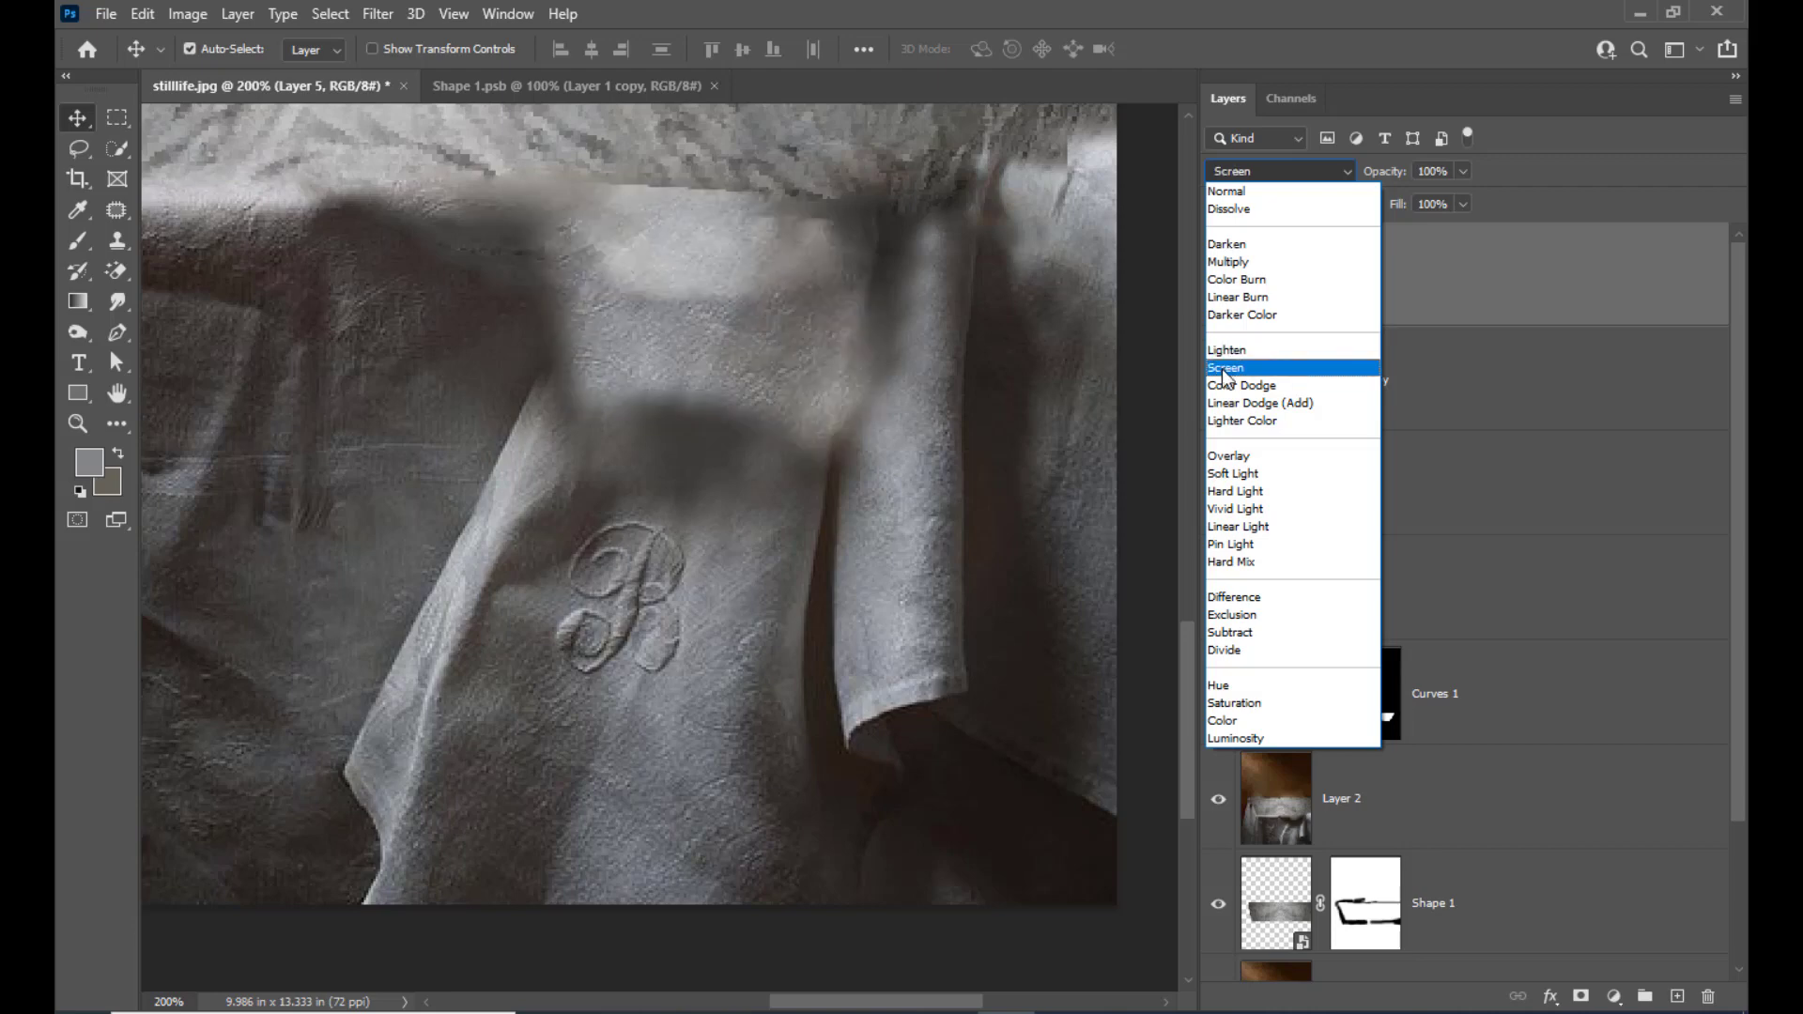
key("Up")
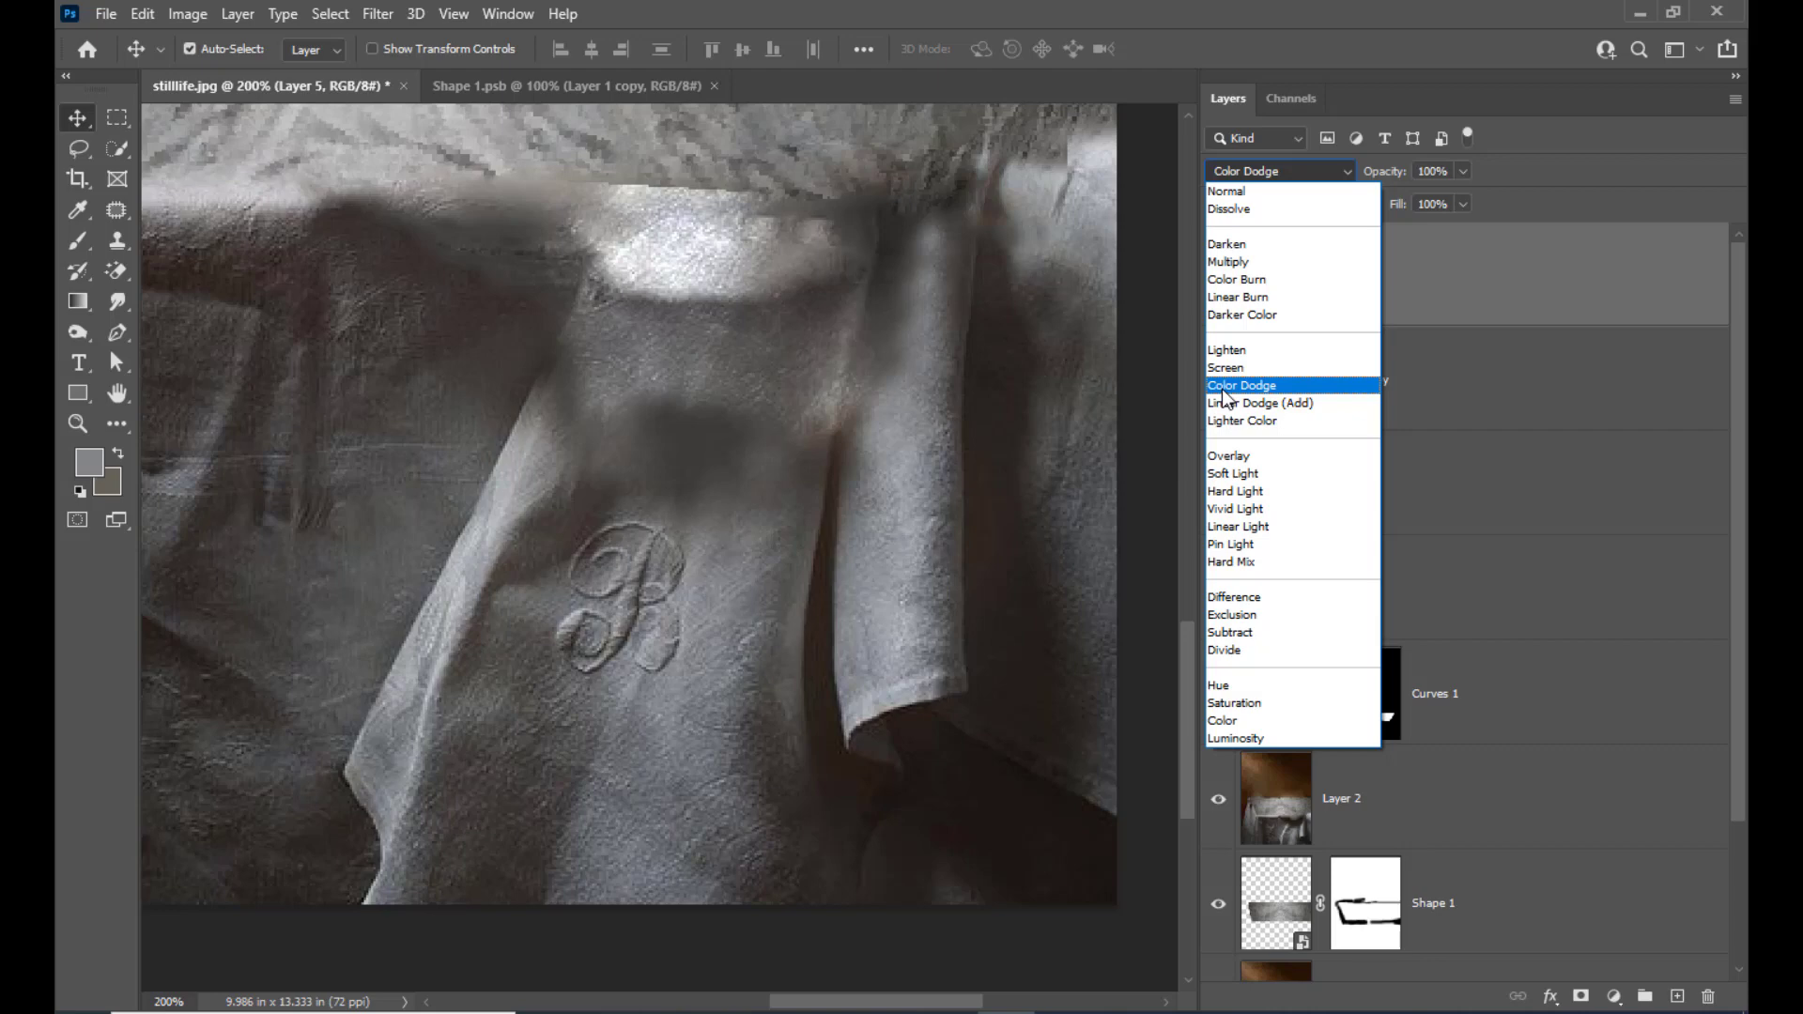
left_click(1223, 394)
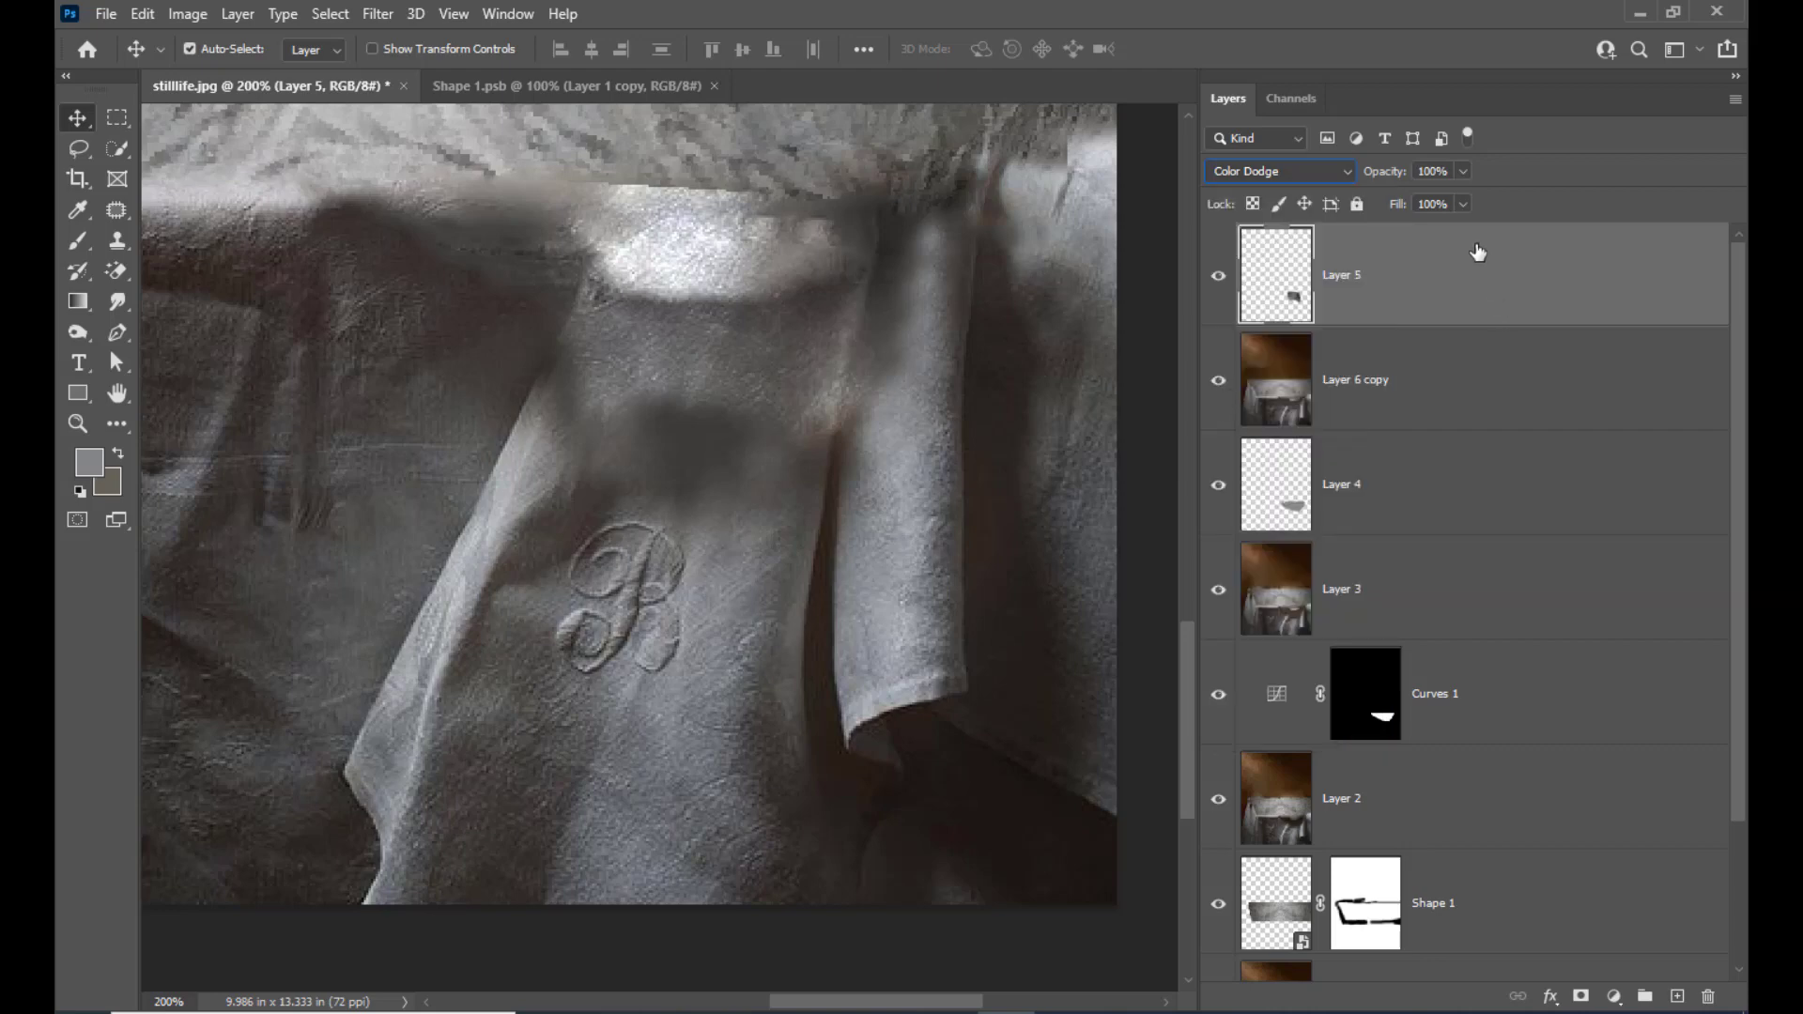
key("ctrl+minus")
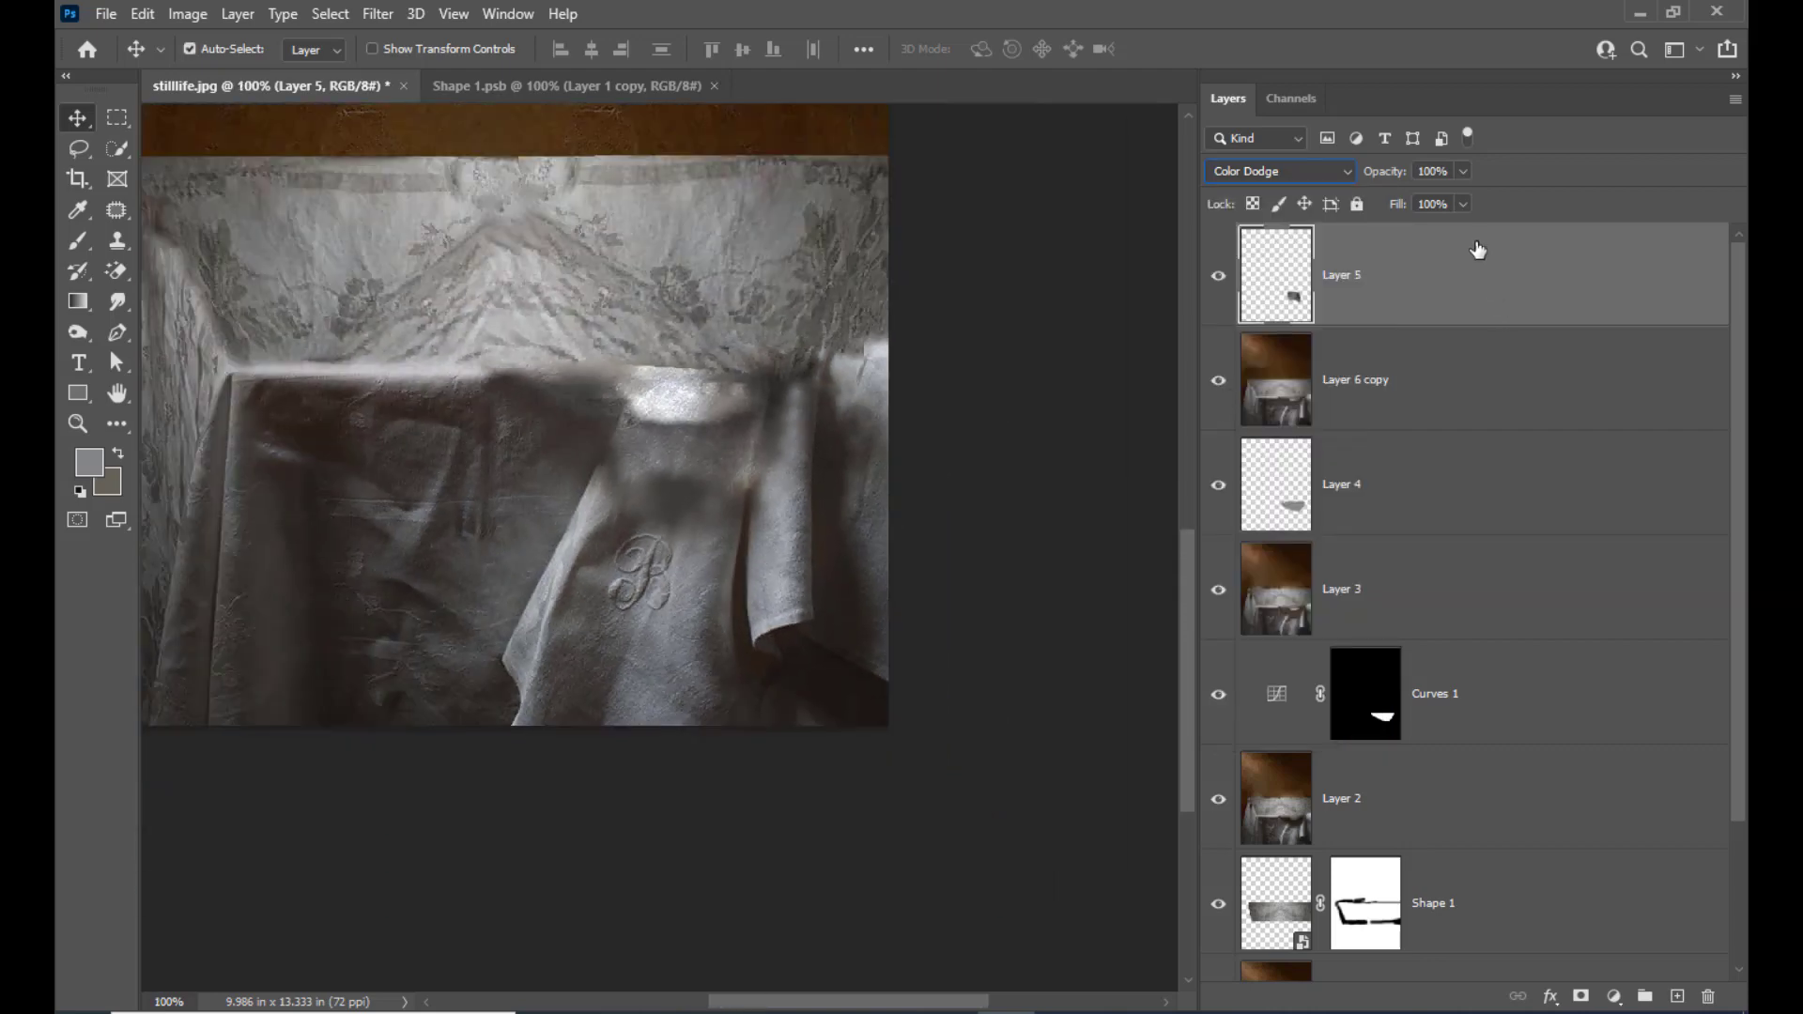
left_click(1425, 354, "shift")
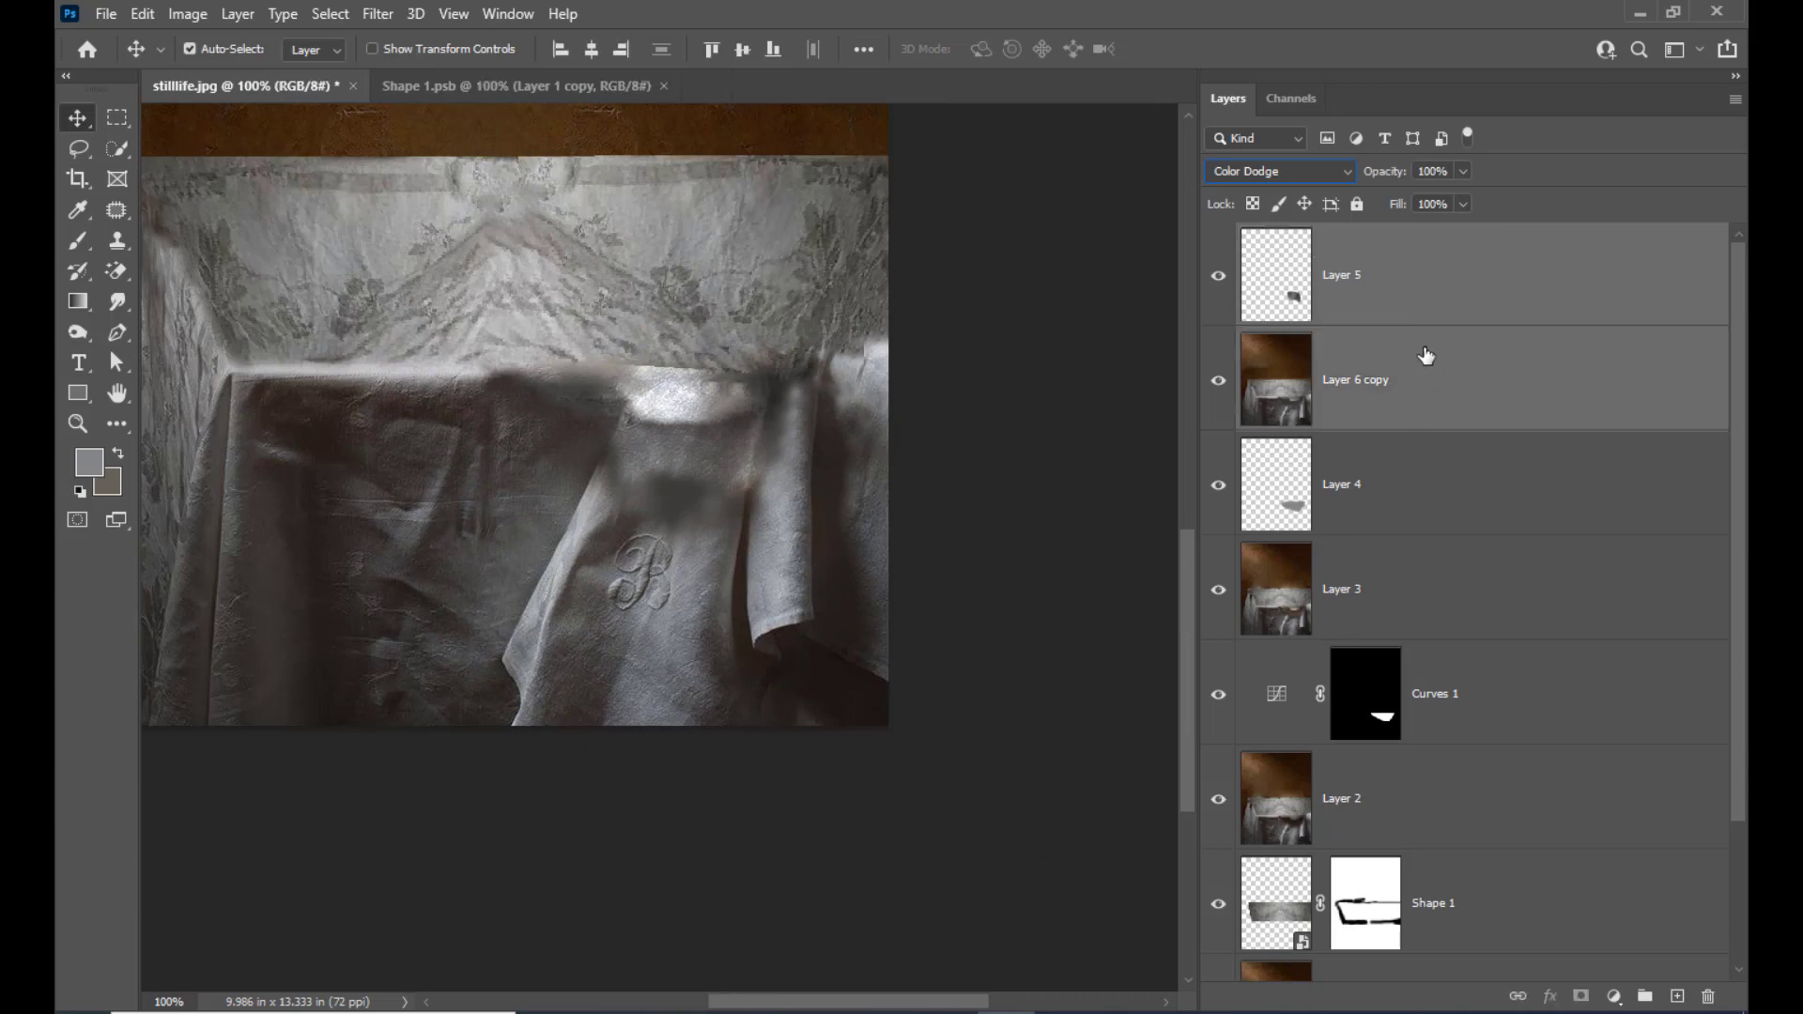
key("ctrl+e")
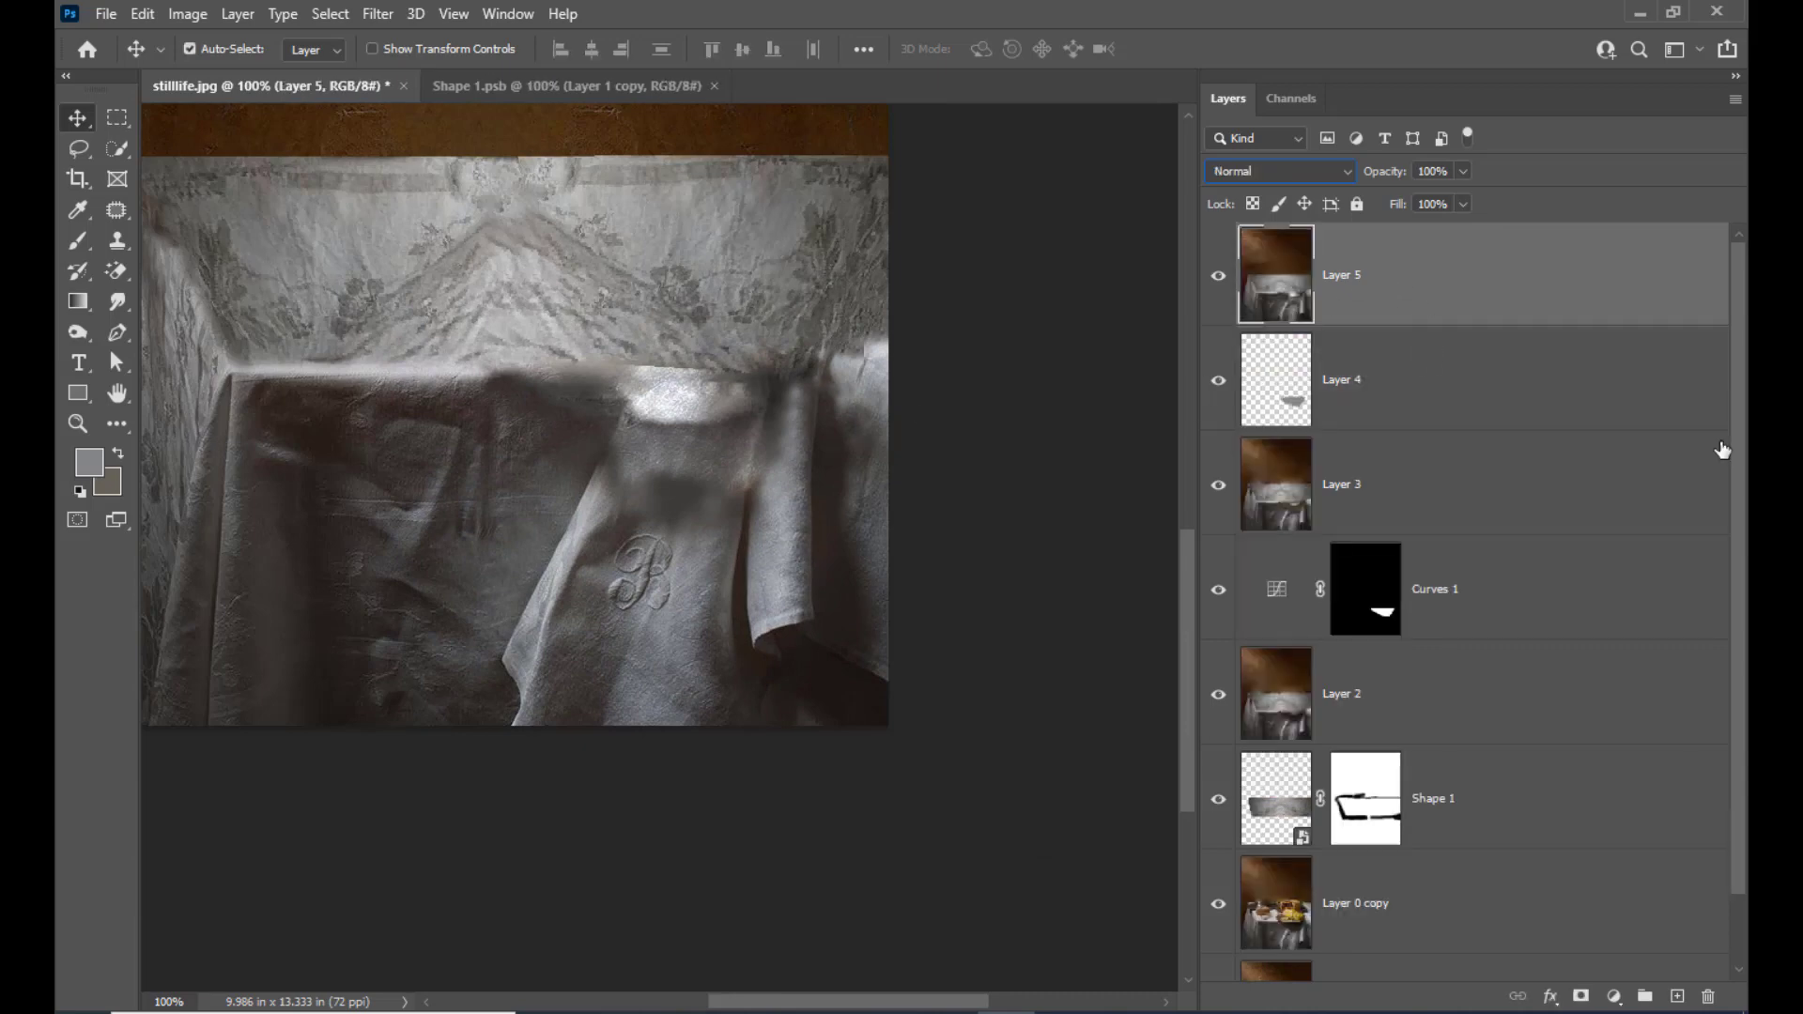
Patch the hard upper edge of the bright cloth highlight with patterned cloth from just above, including its right end
key("ctrl+plus")
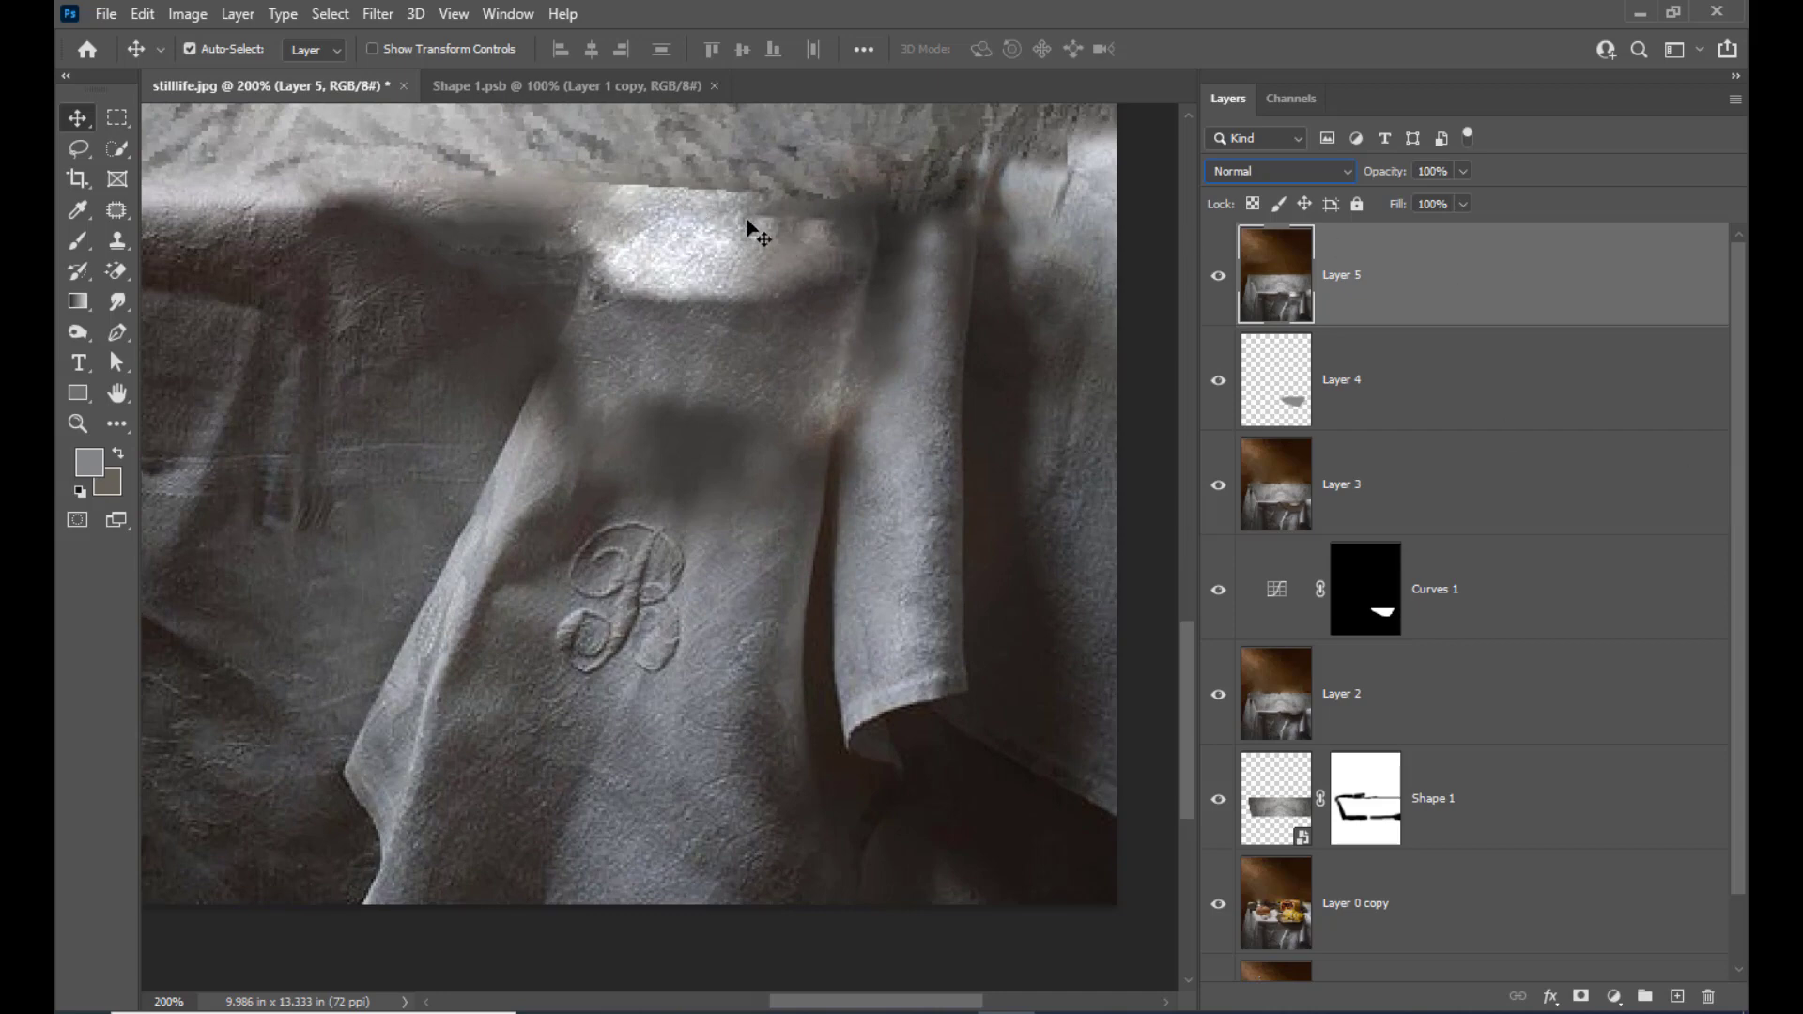
left_click(114, 214)
right_click(112, 215)
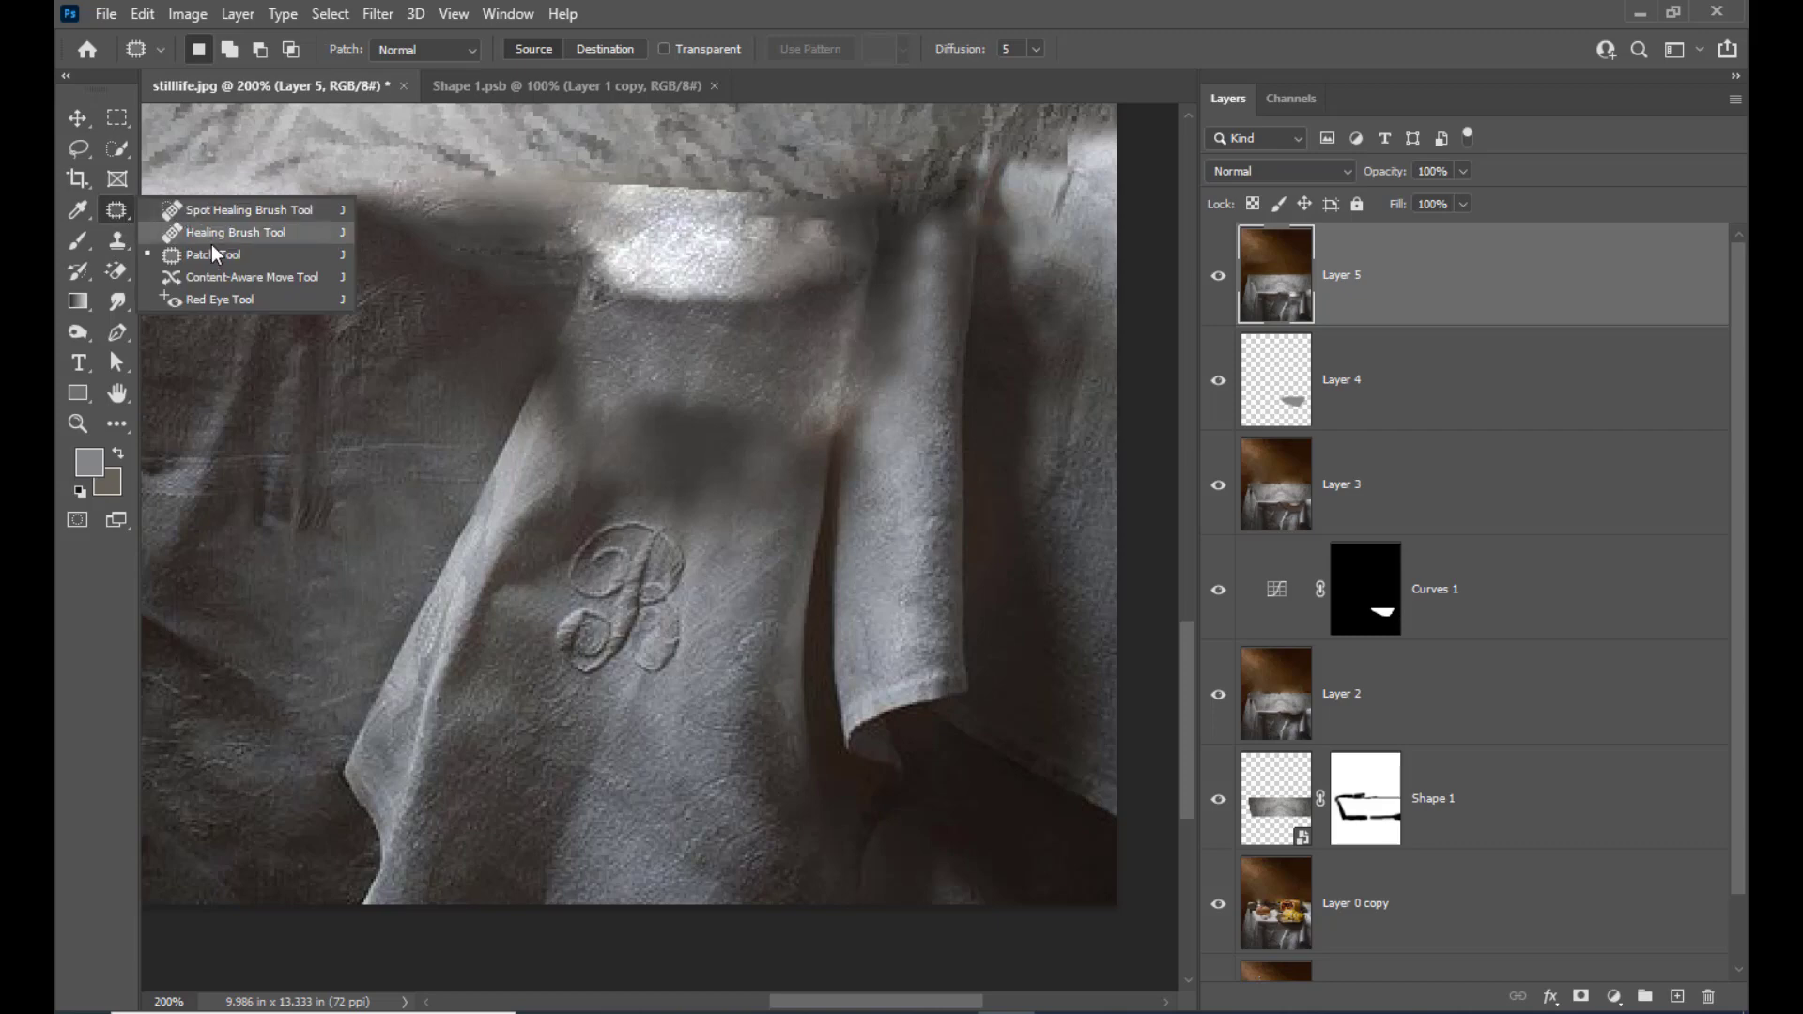
left_click(213, 254)
scroll(788, 307, "up", 3)
mouse_move(571, 327)
left_mouse_down()
mouse_move(805, 355)
mouse_move(617, 370)
mouse_move(573, 329)
left_mouse_up()
left_click_drag(726, 345, 692, 289)
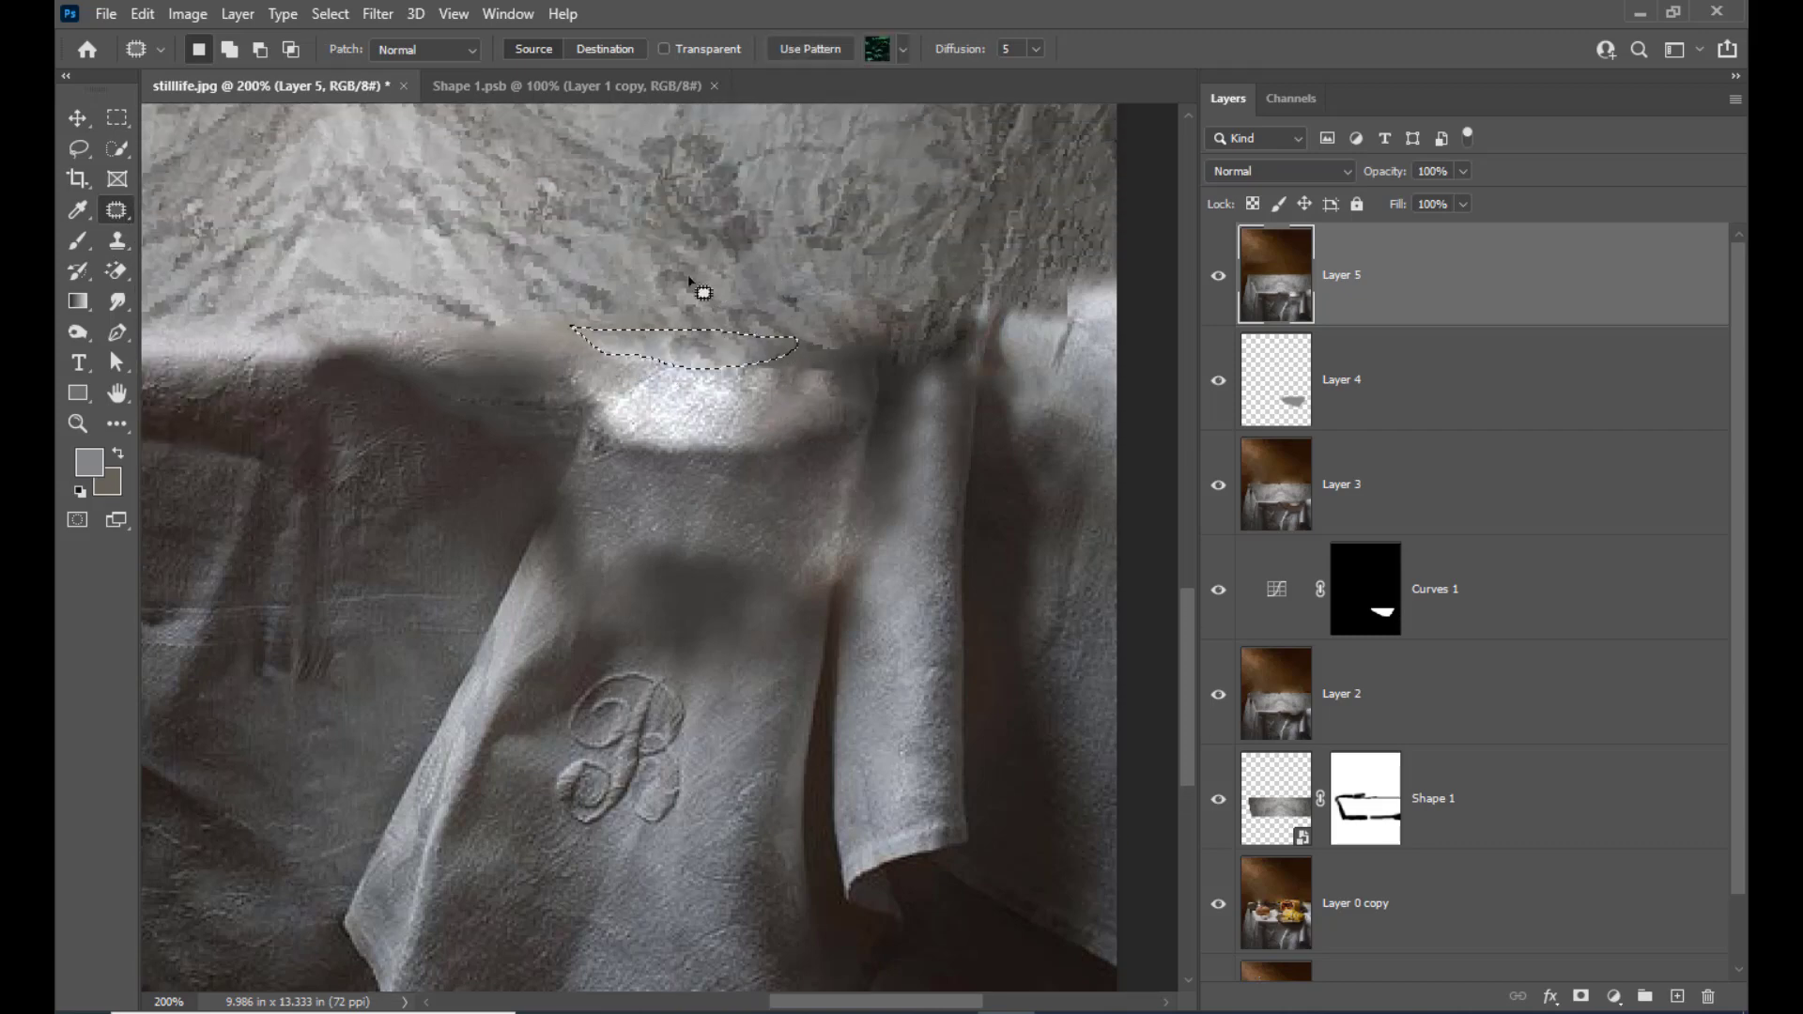
key("ctrl+d")
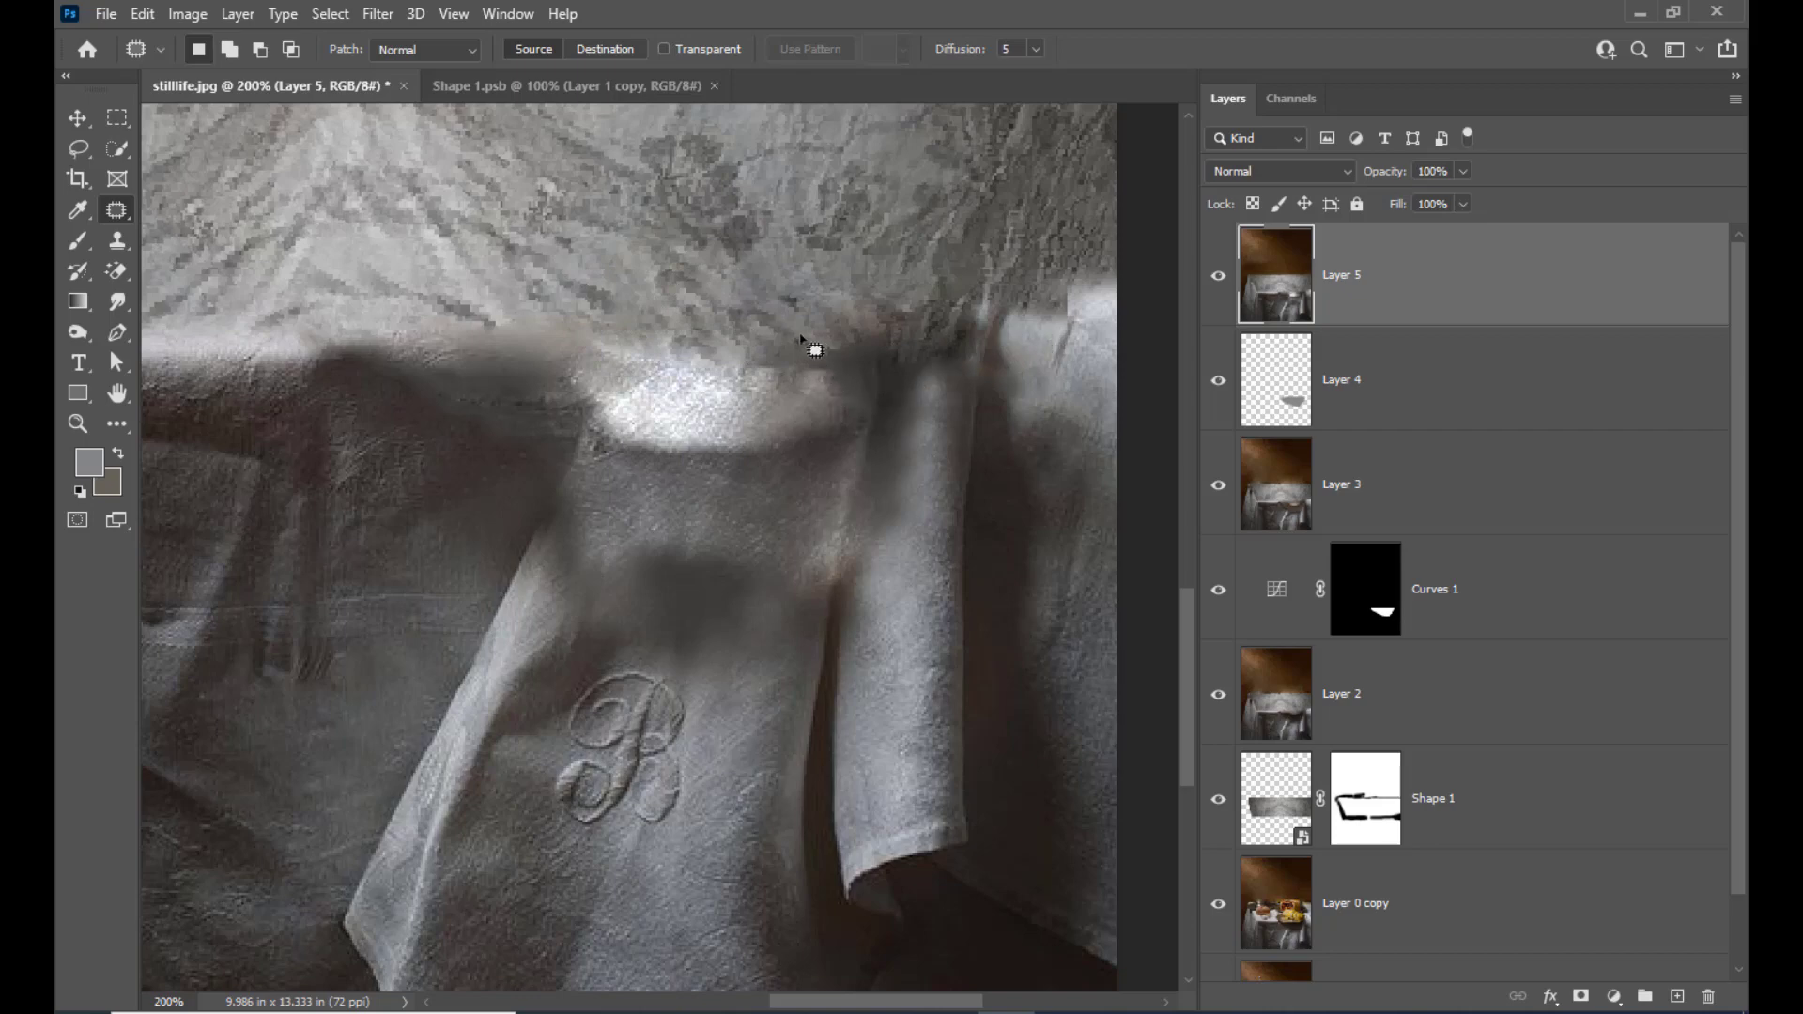
mouse_move(805, 345)
left_mouse_down()
mouse_move(805, 360)
mouse_move(798, 336)
left_mouse_up()
key("ctrl+d")
Clone lighter cloth over the dark, blurred upper part of the hanging fold to the right of the monogrammed cloth
scroll(893, 357, "down", 3)
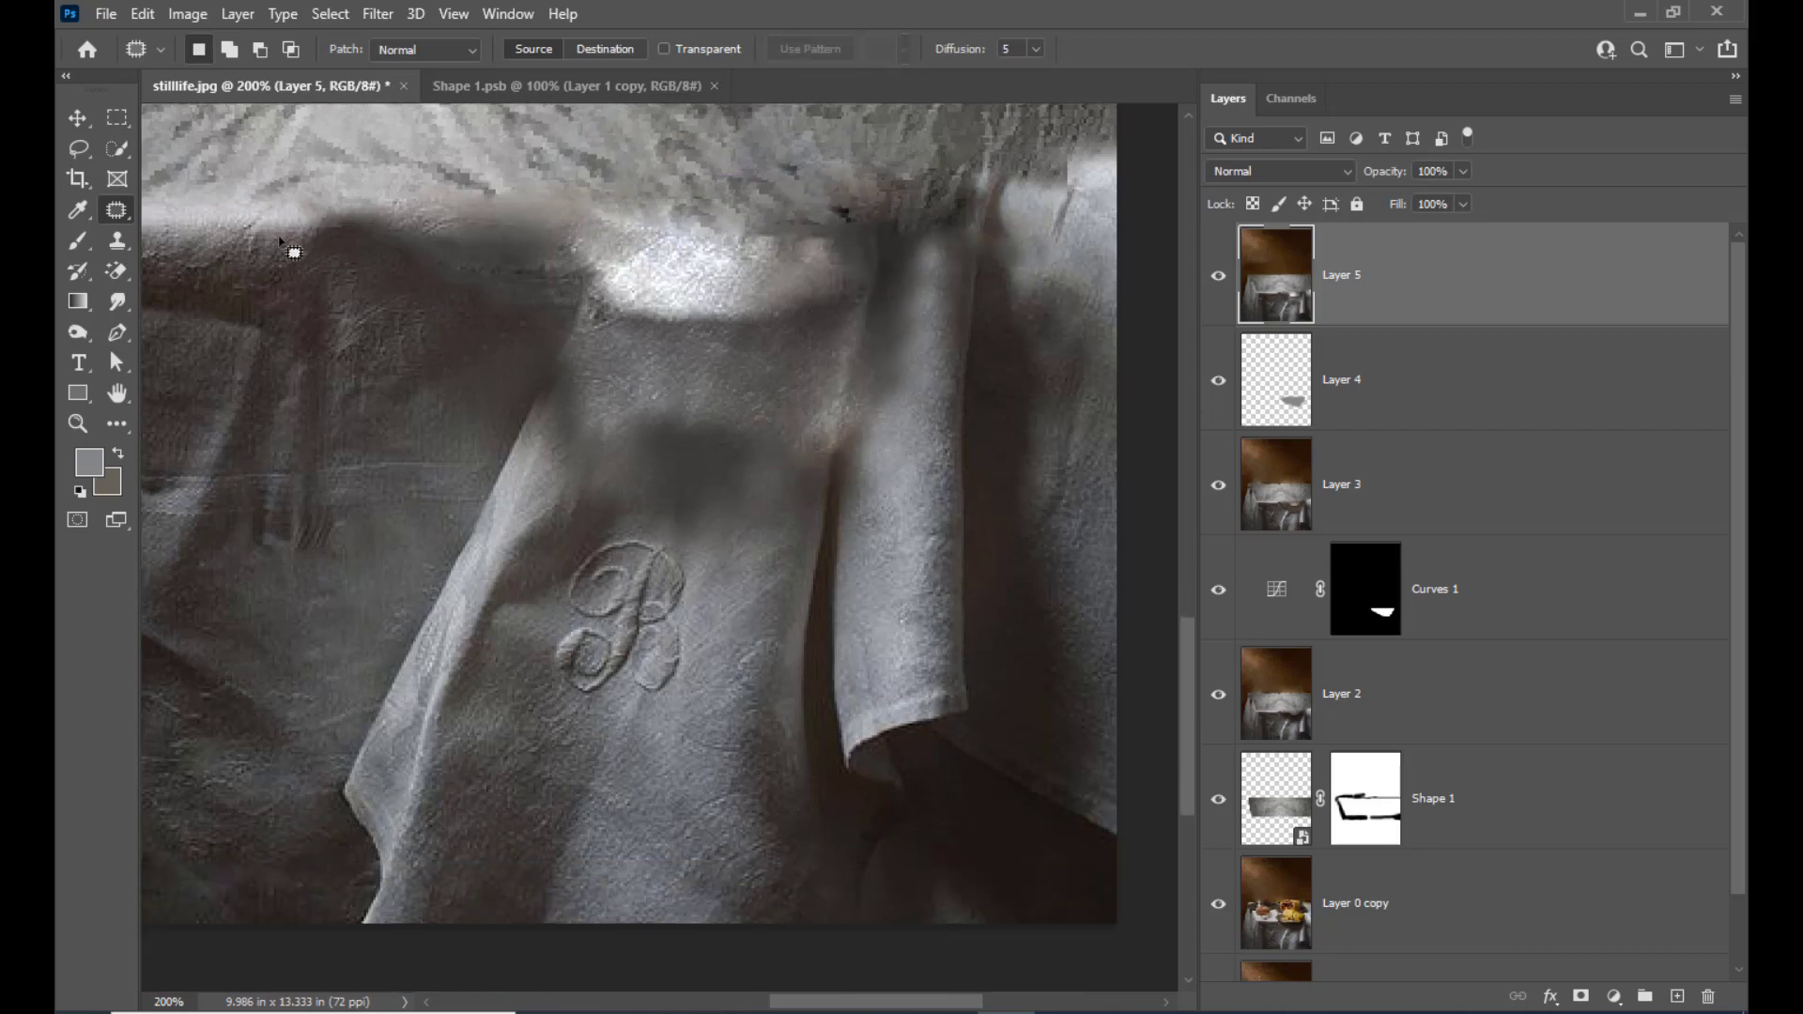
left_click(116, 240)
left_click(188, 242)
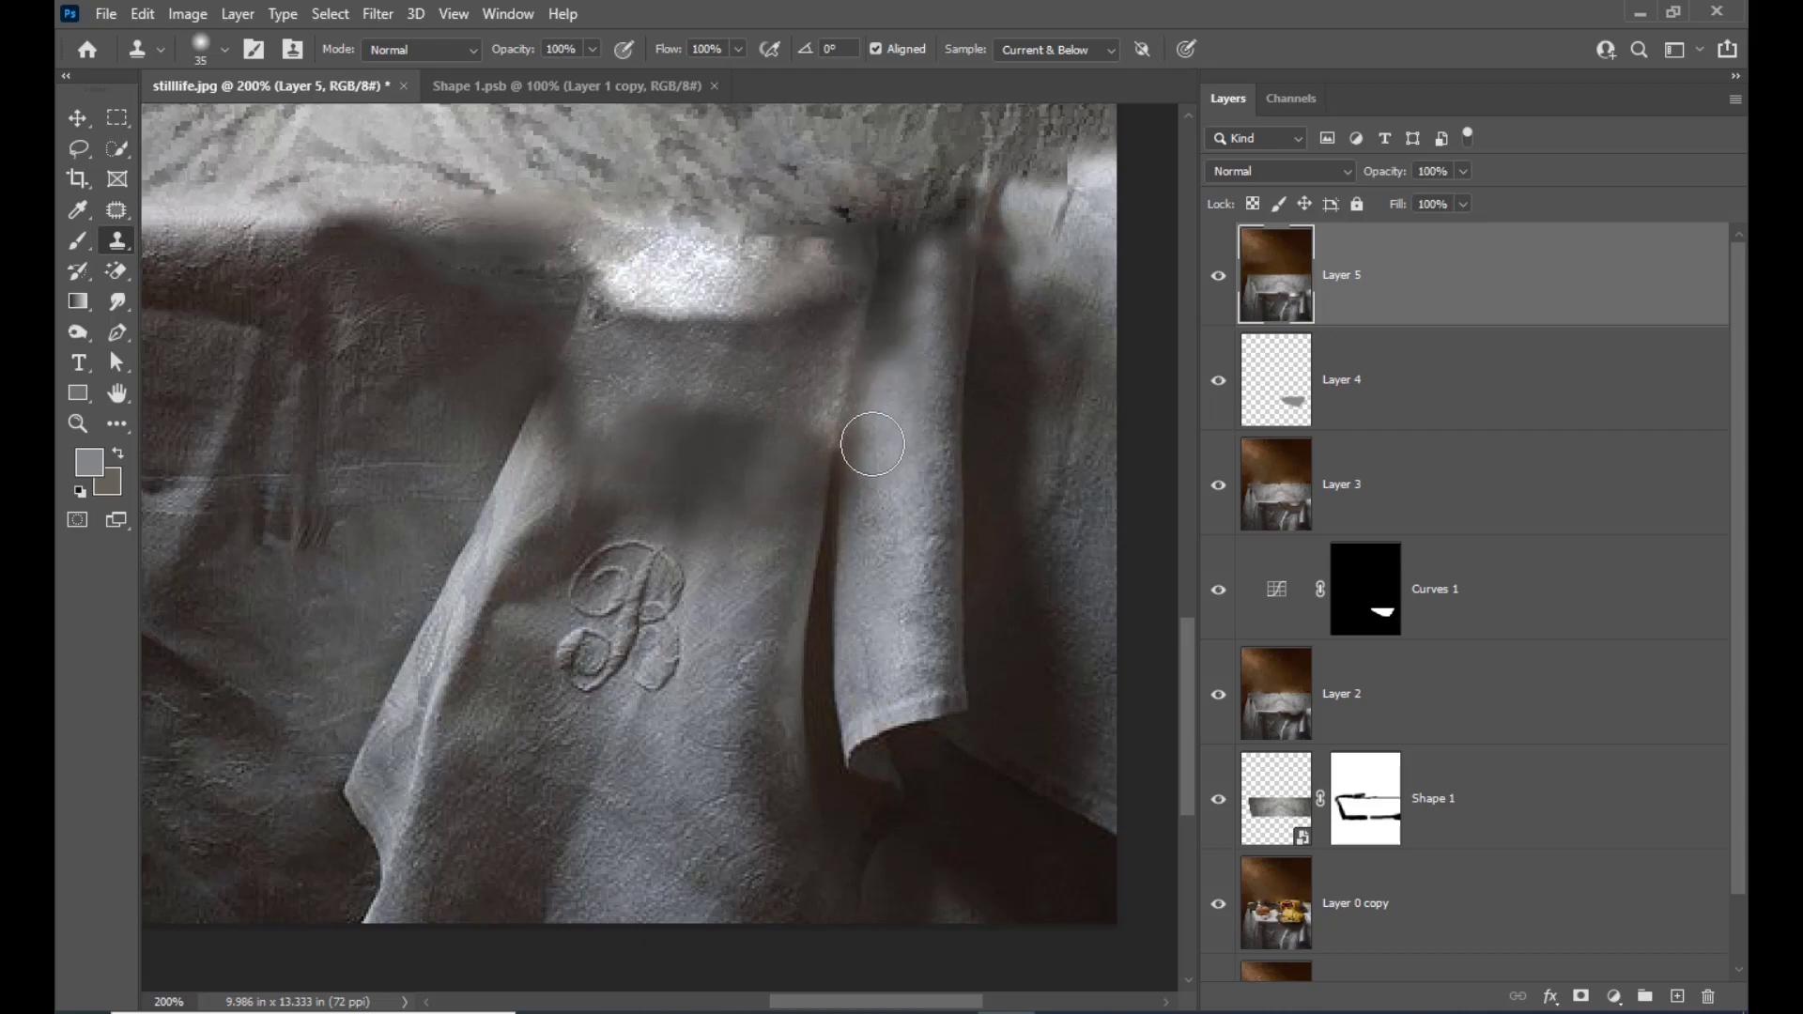
left_click(905, 345, "alt")
mouse_move(918, 294)
left_mouse_down()
mouse_move(916, 278)
mouse_move(902, 324)
left_mouse_up()
left_click(899, 345)
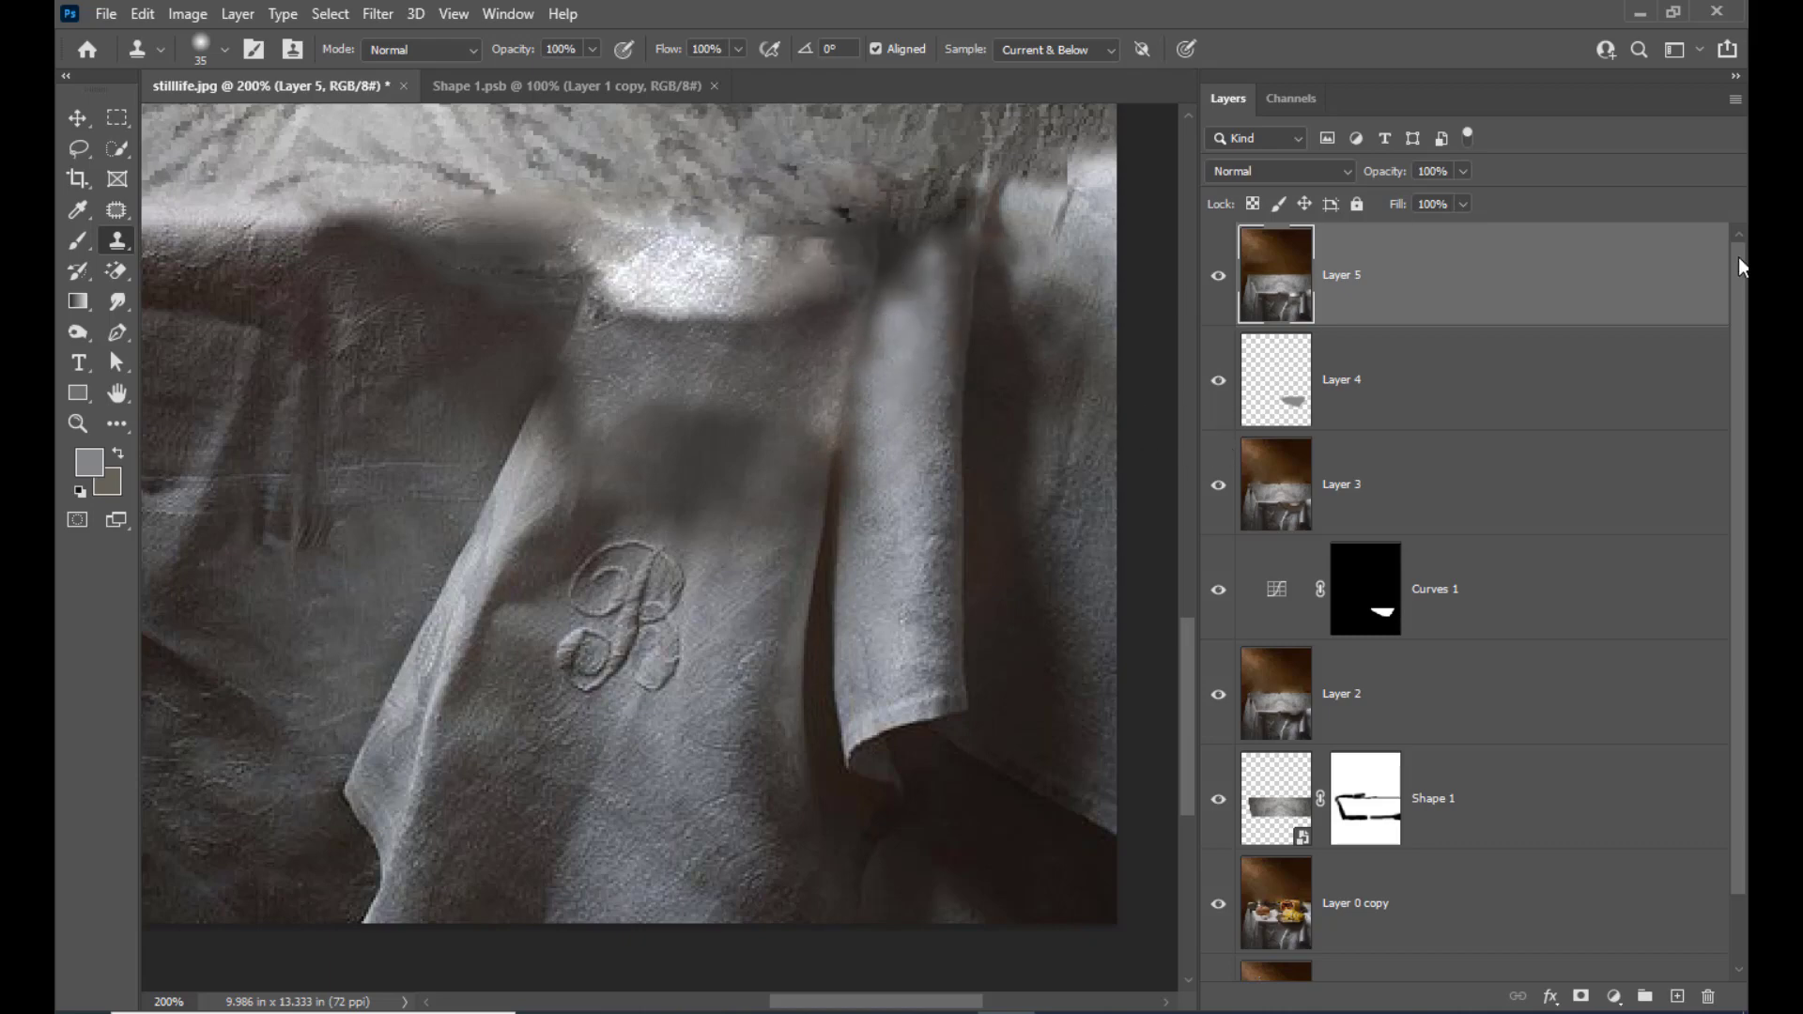
Clone nearby cloth over the dark blurred patch above the monogram and beside the hanging fold
left_click(655, 425)
mouse_move(735, 417)
left_mouse_down()
mouse_move(709, 403)
mouse_move(740, 406)
left_mouse_up()
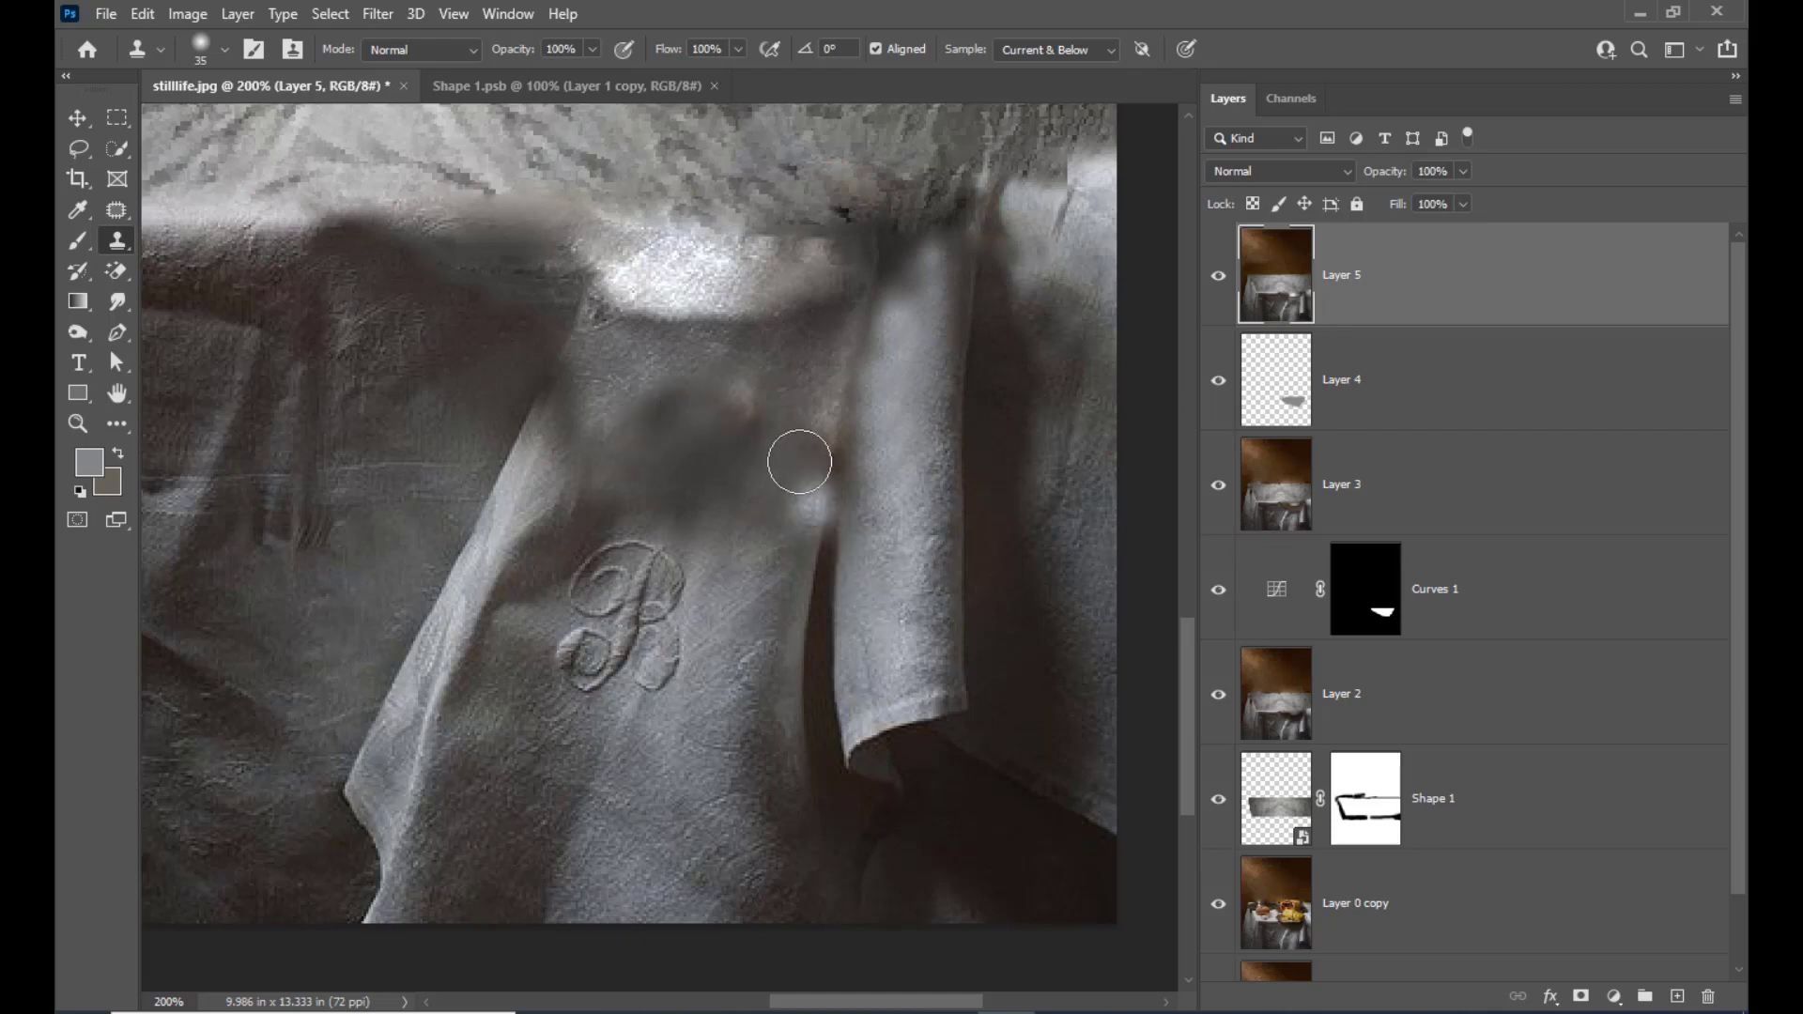
left_click_drag(814, 512, 791, 442)
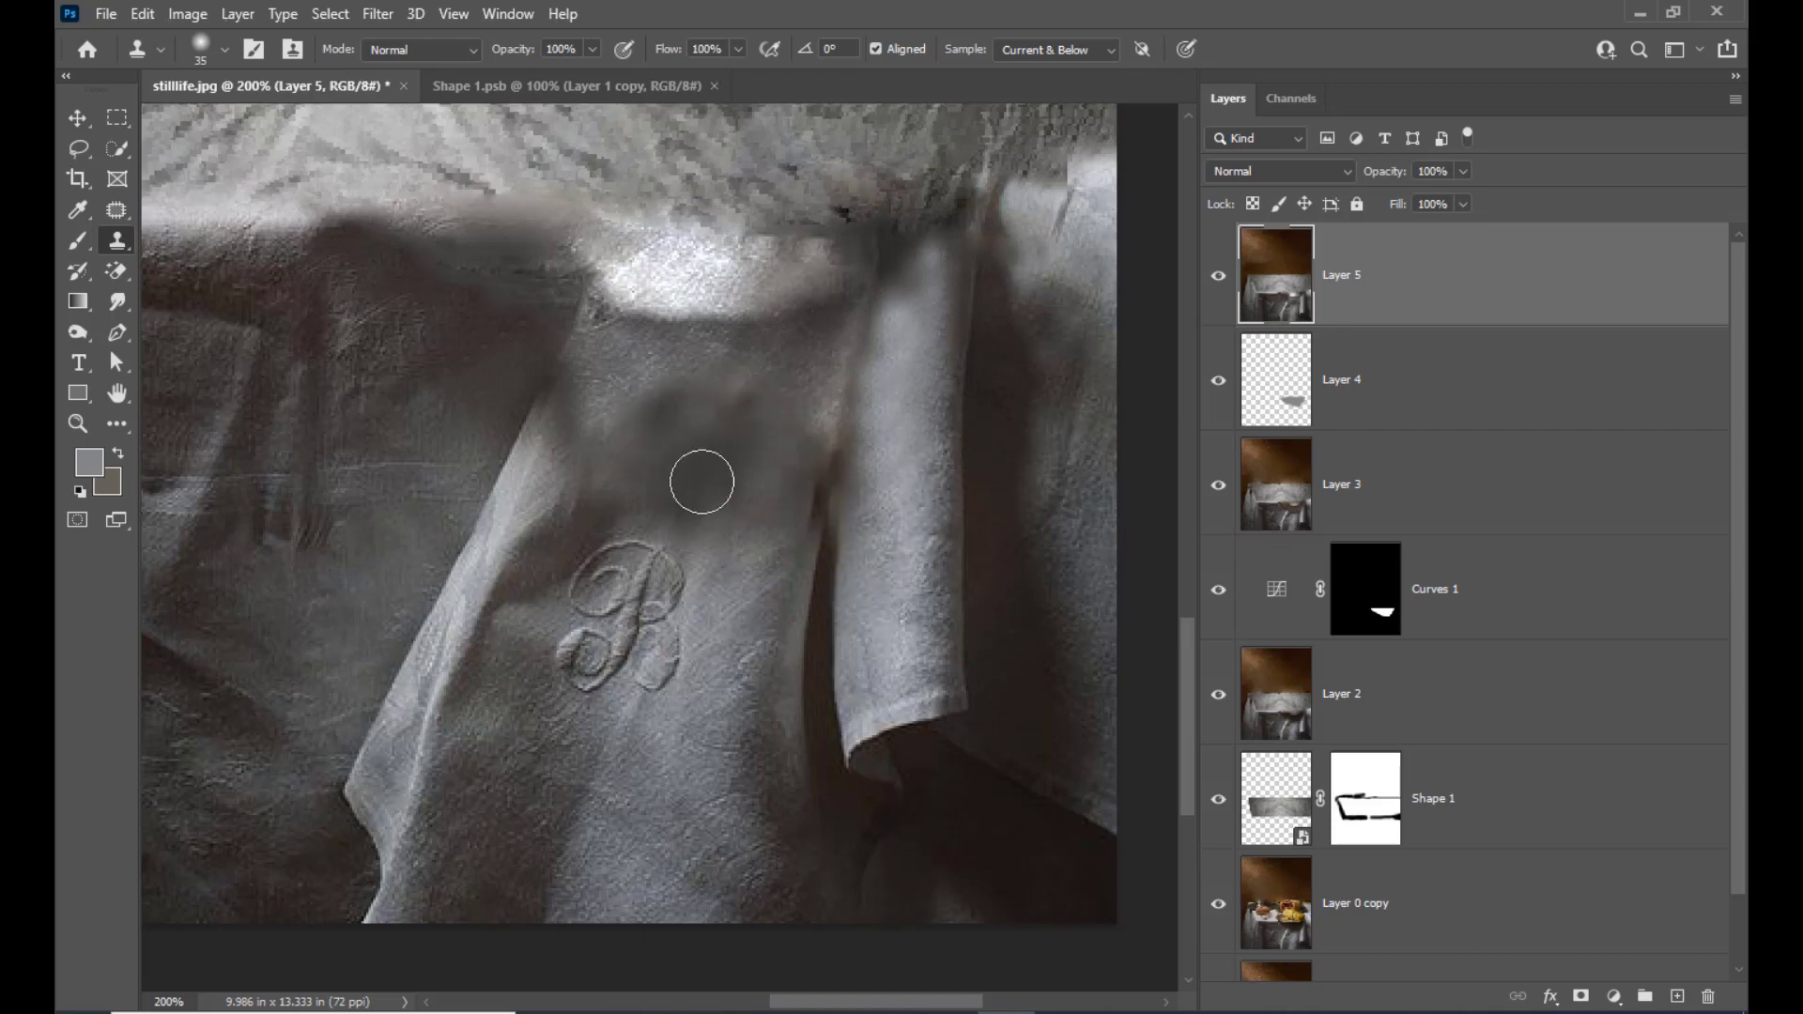
Examine the retouched wall and tablecloth as a whole and the blurred table edge close up
key("ctrl+minus")
key("ctrl+minus")
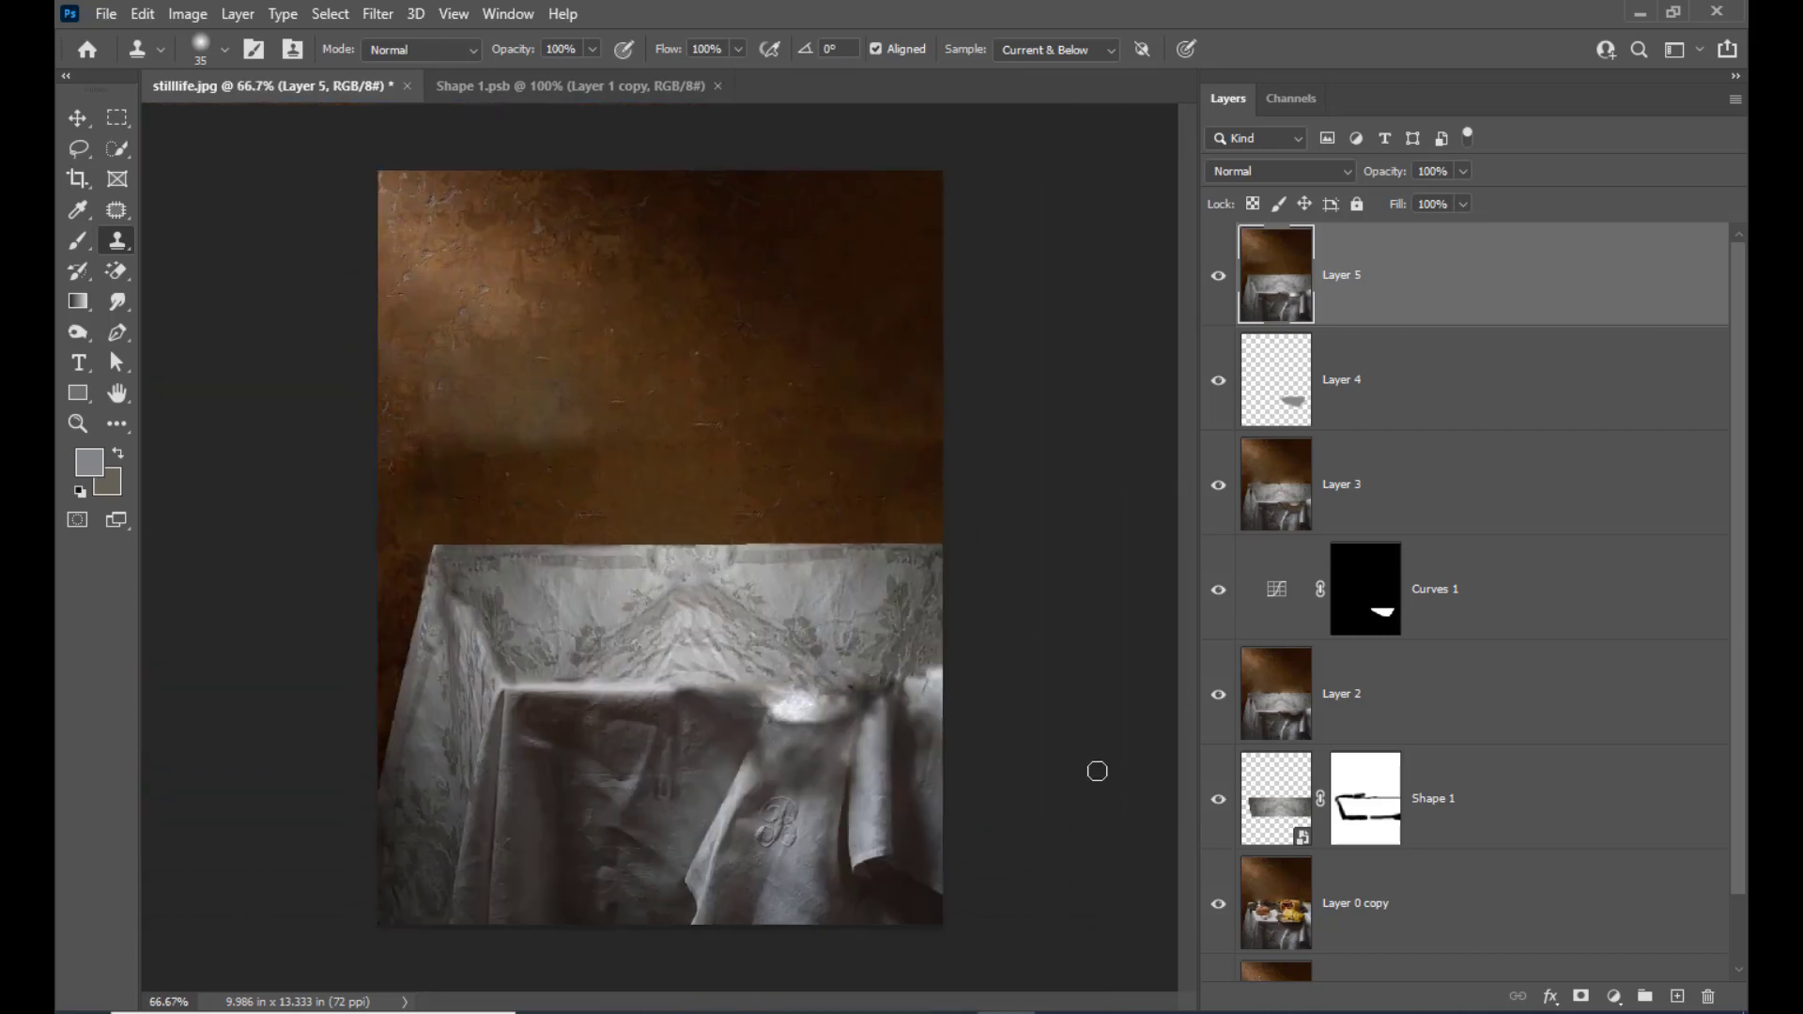
key("ctrl+plus")
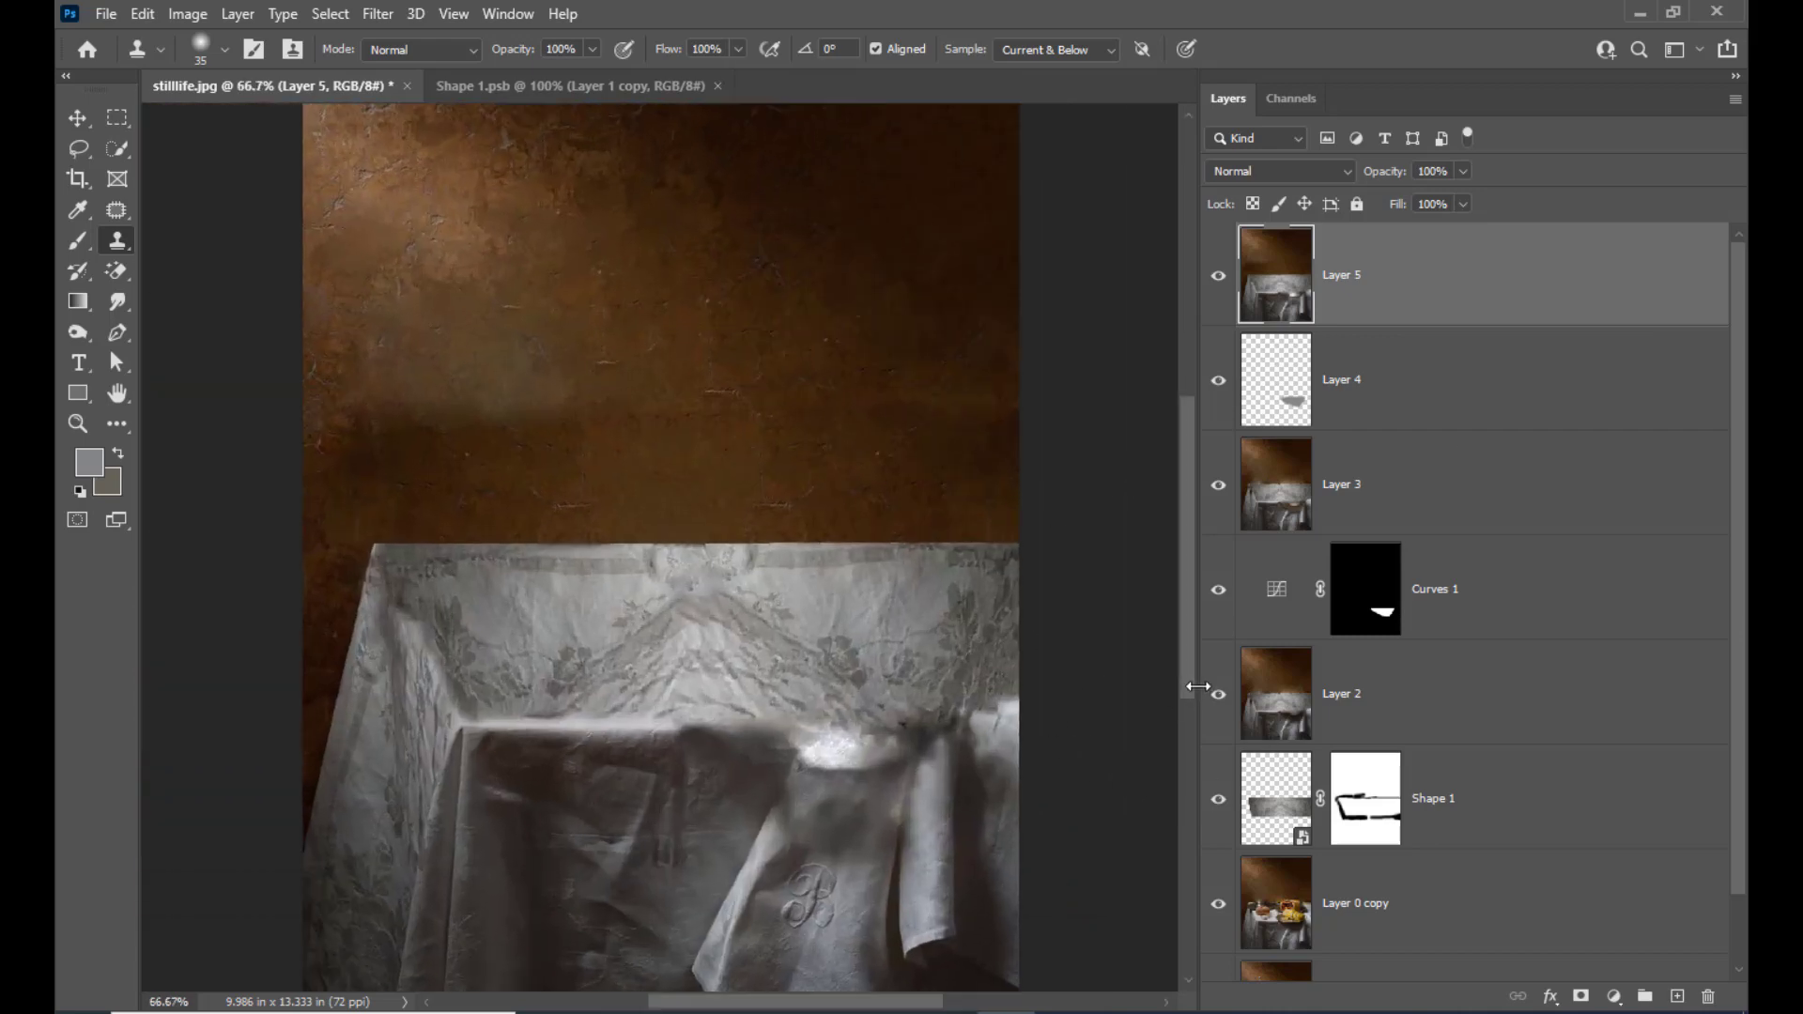
scroll(1124, 604, "down", 2)
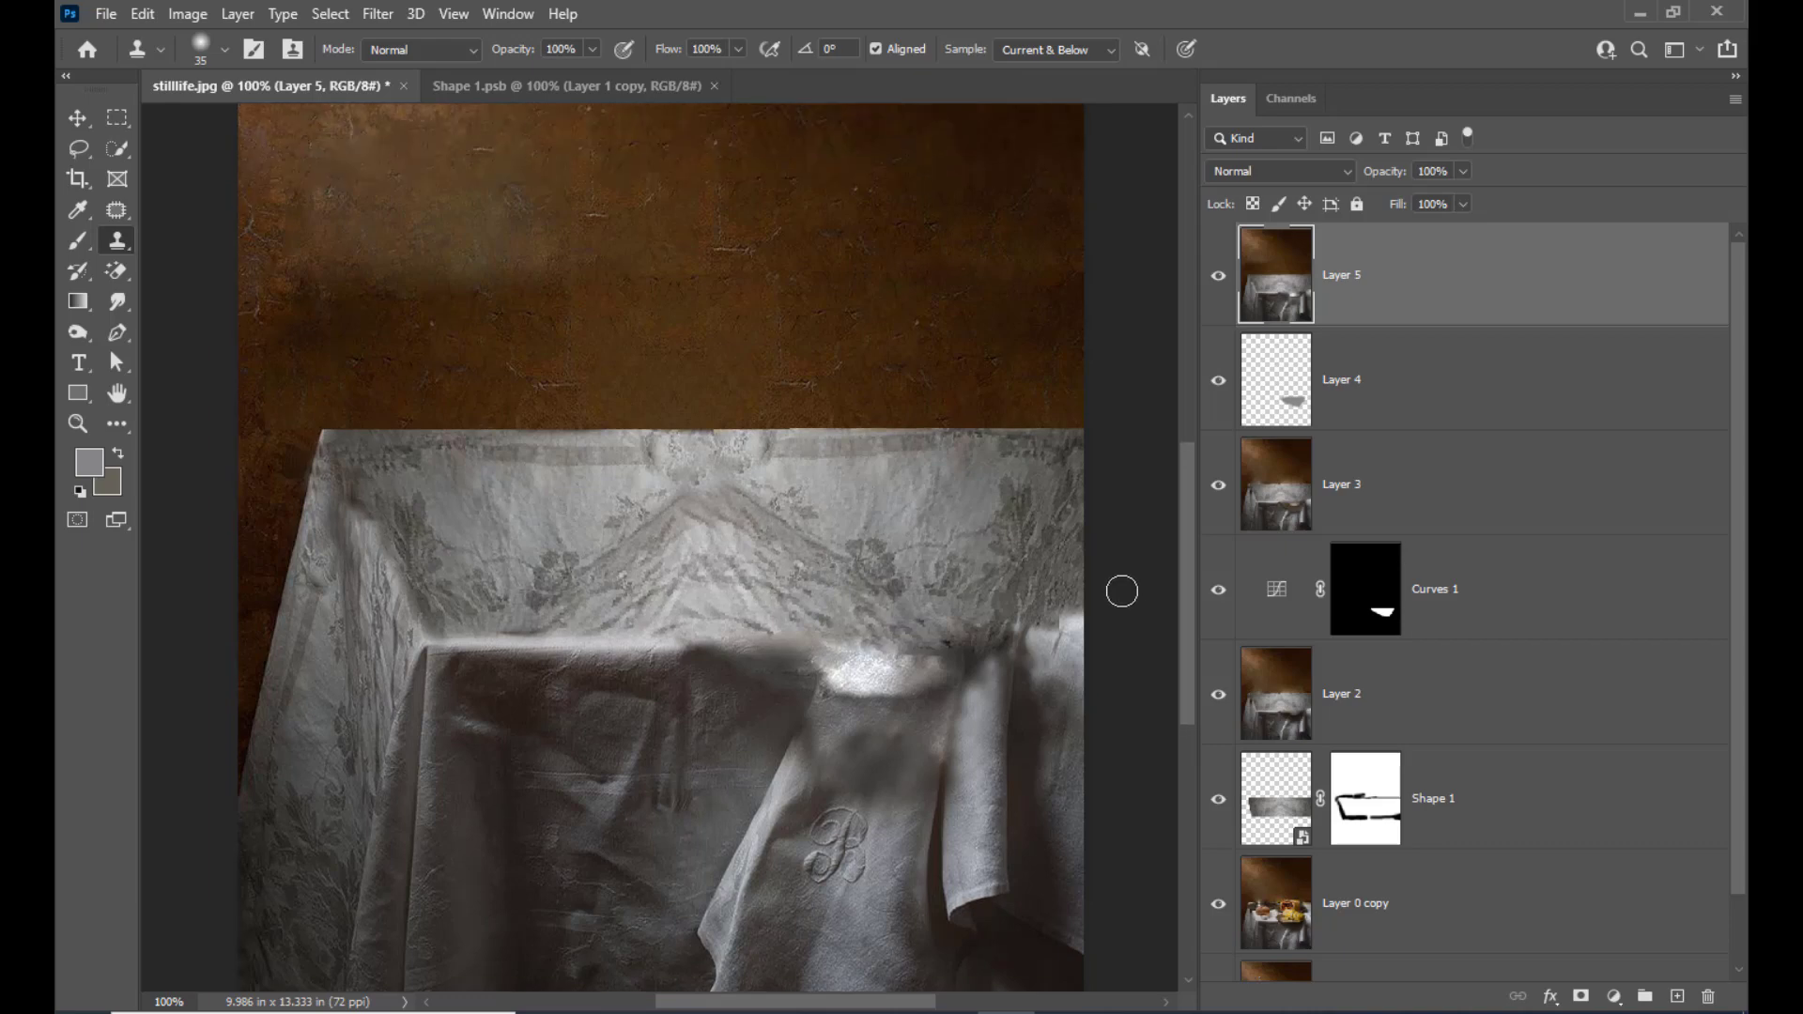
scroll(1124, 599, "down", 1)
scroll(1123, 590, "down", 1)
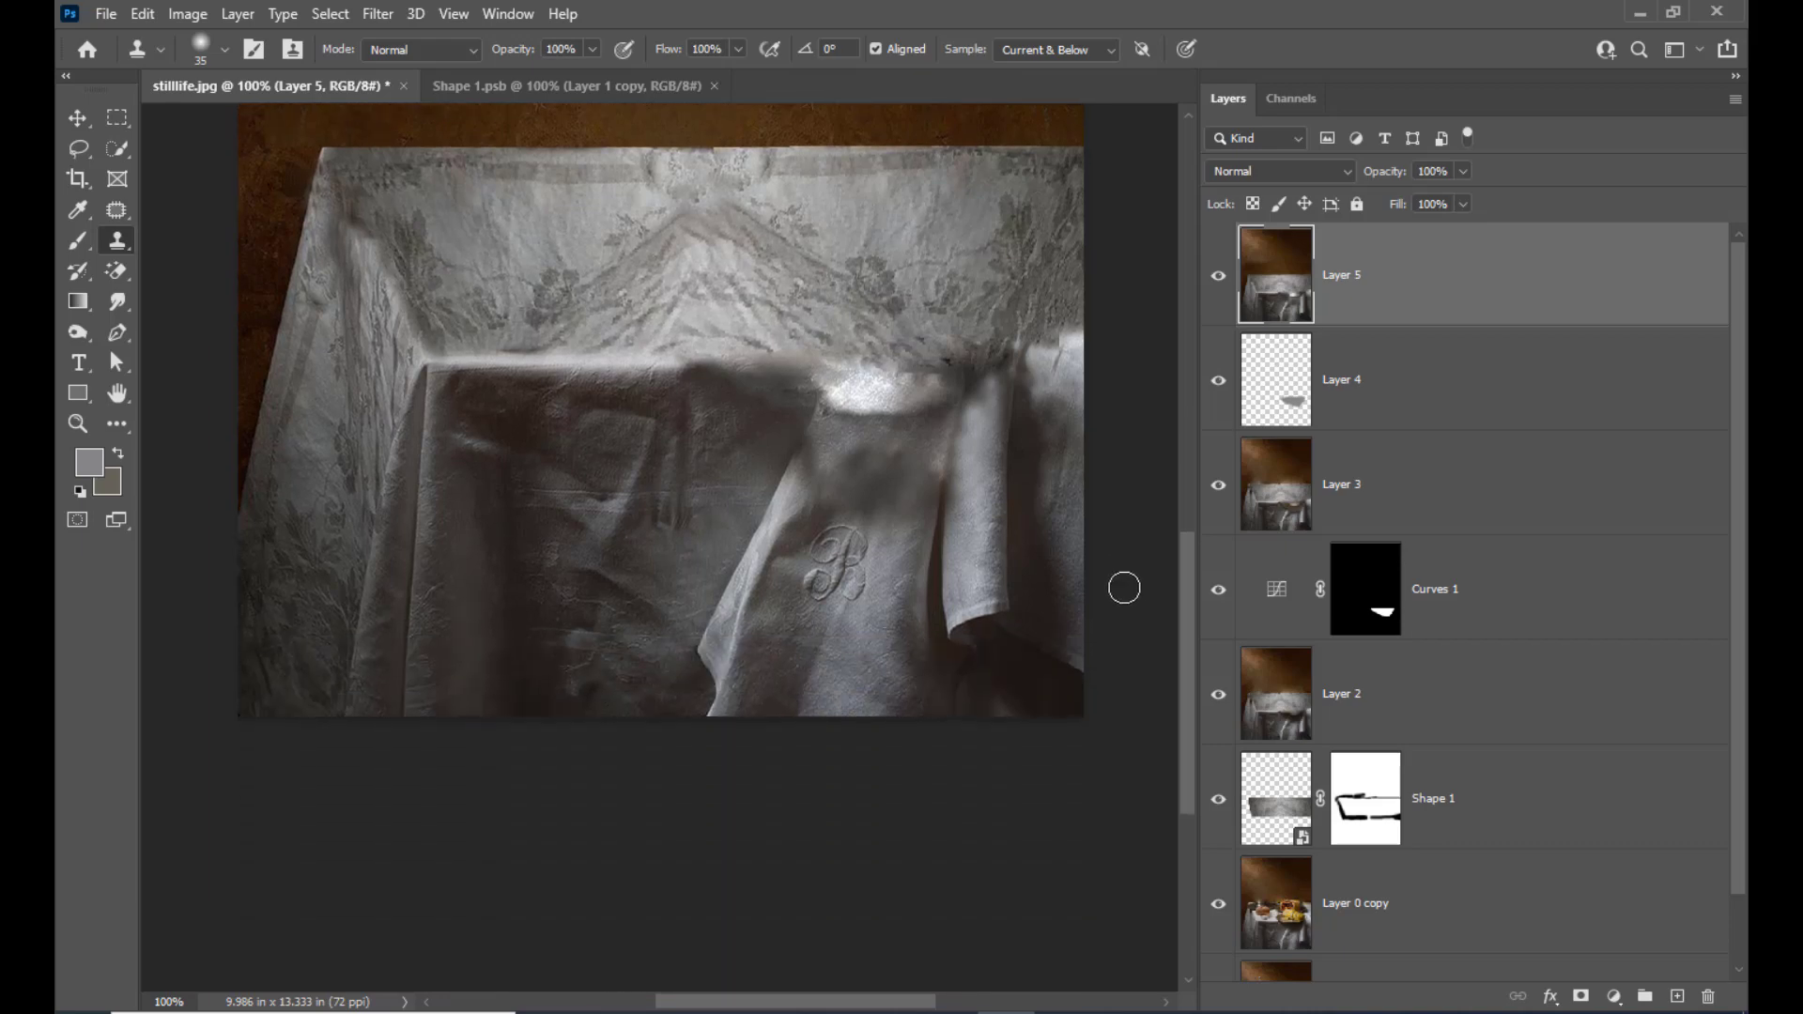
key("ctrl+plus")
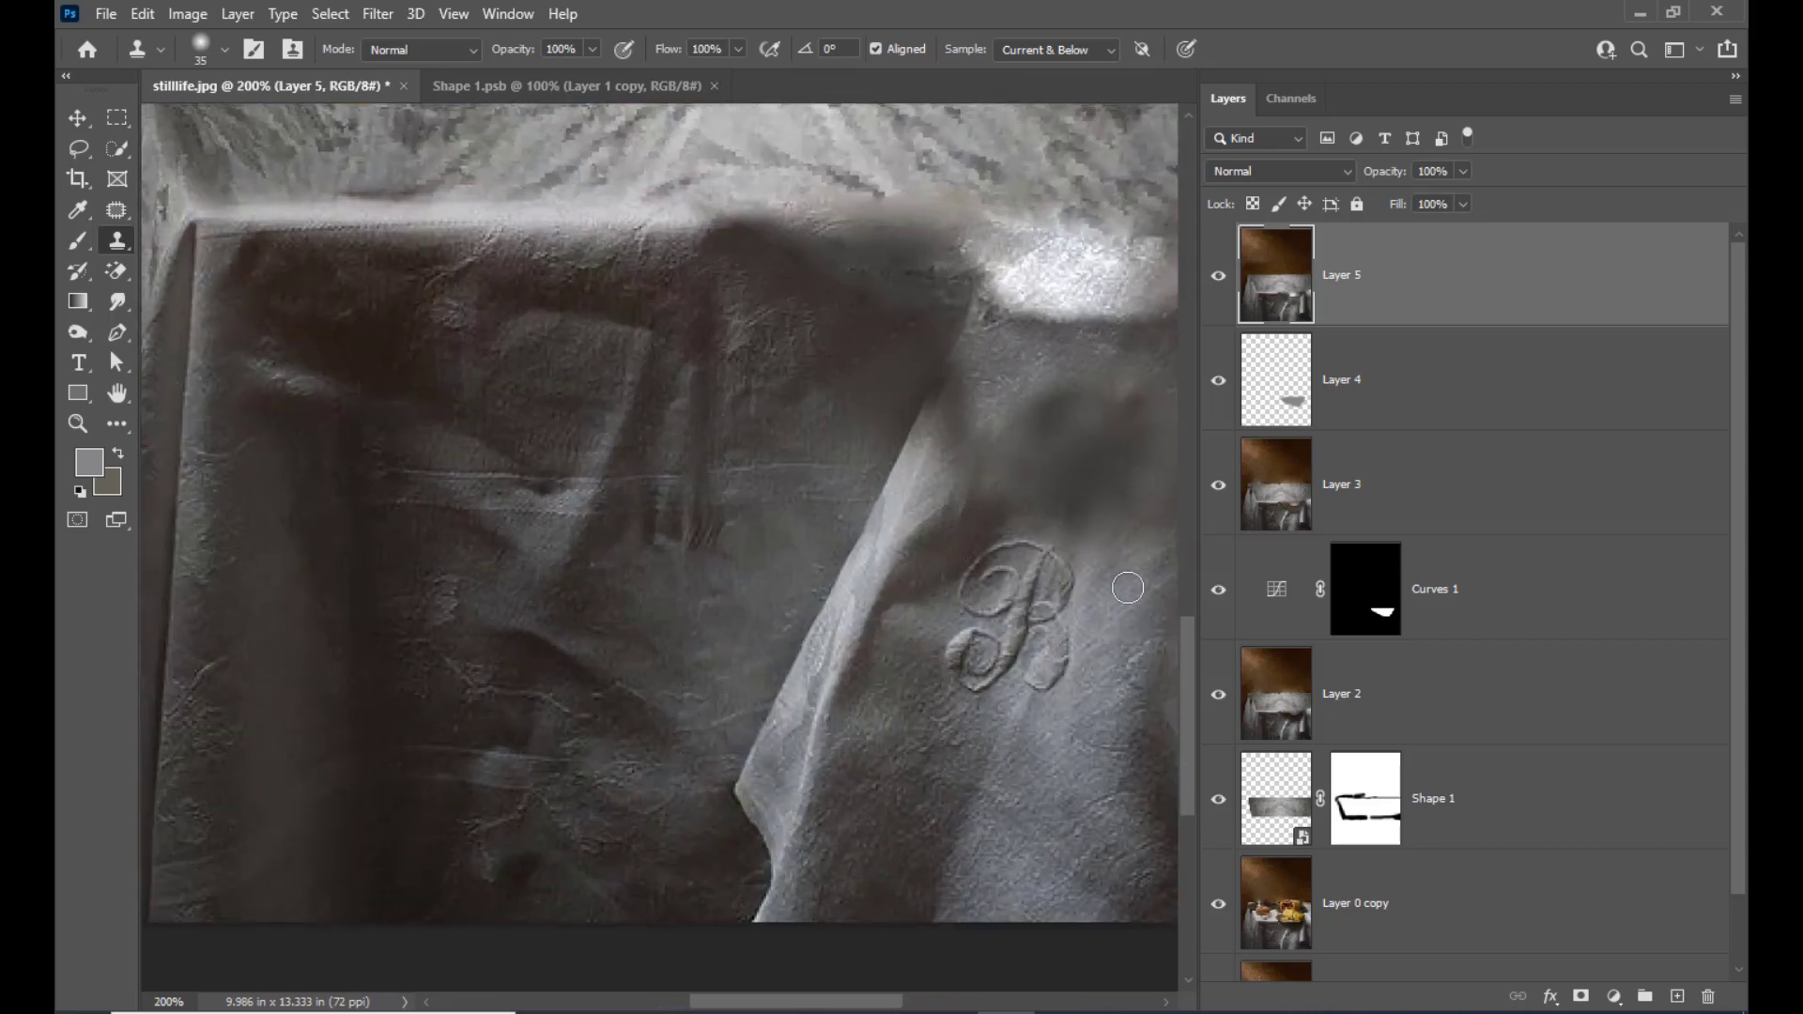
key("ctrl+minus")
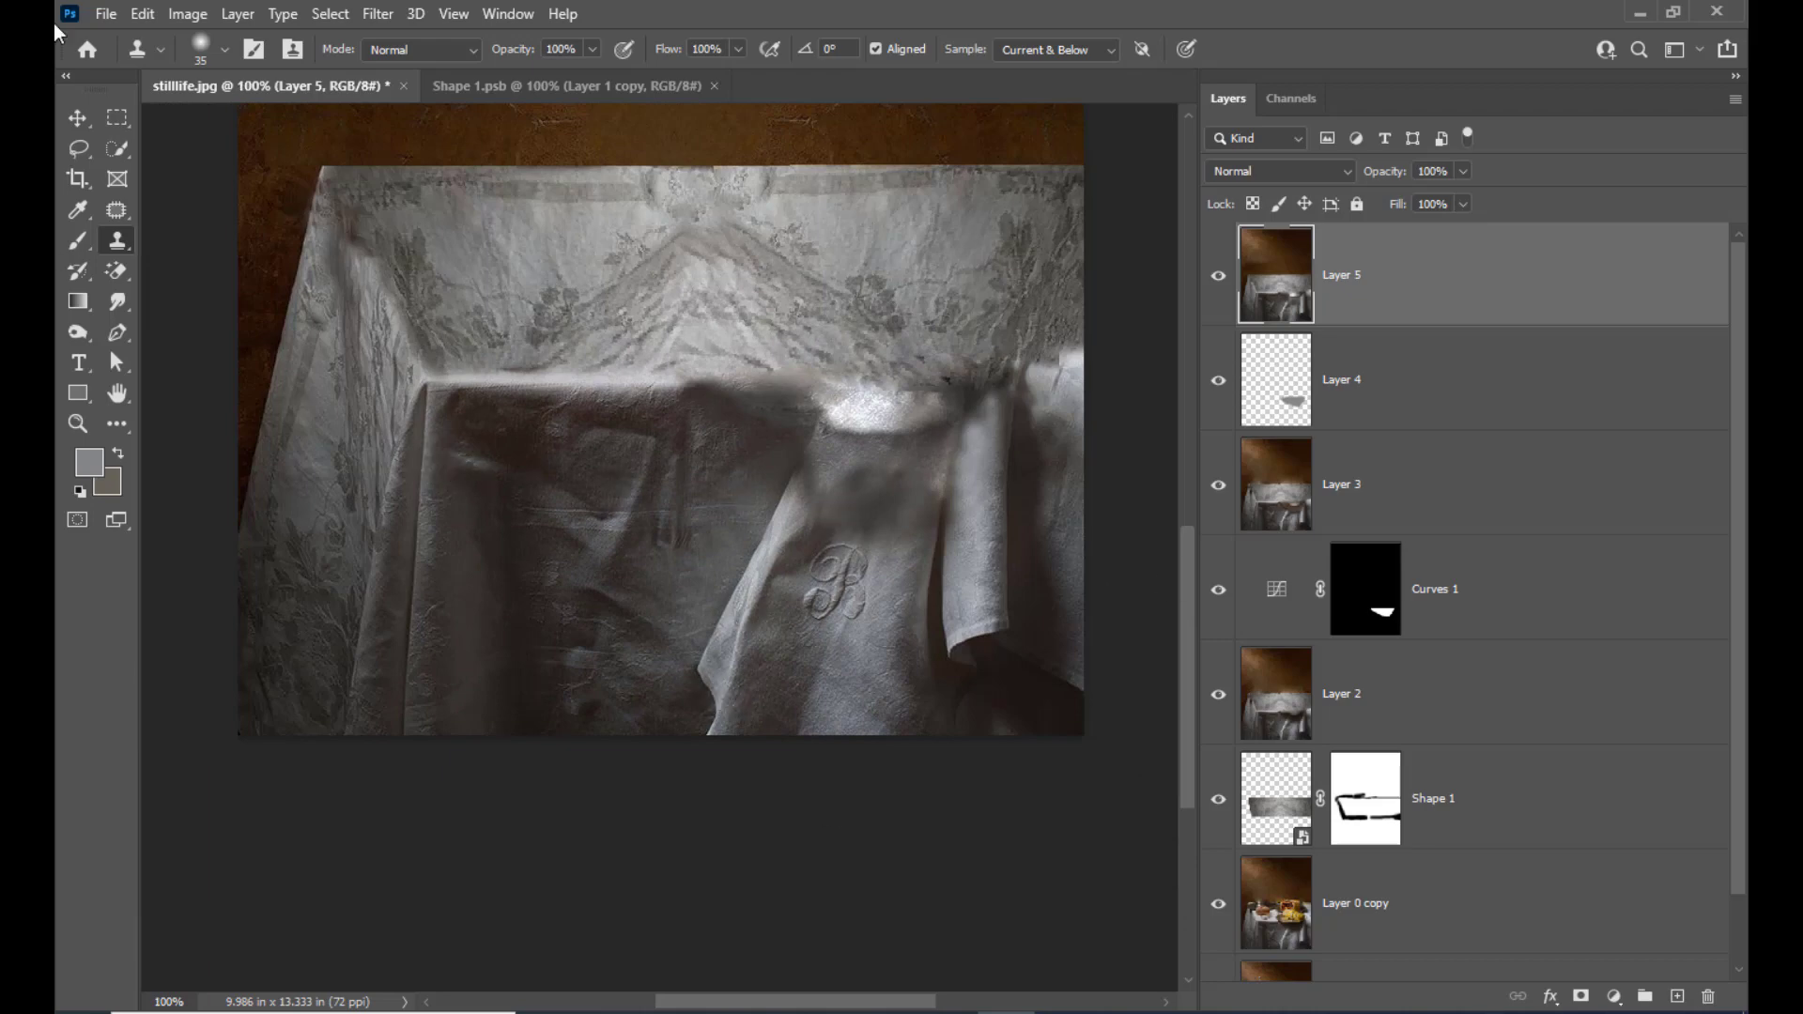
Outline the clean, light front edge of the table left of the blurred area with the Polygonal Lasso and copy it
mouse_move(70, 150)
left_mouse_down()
mouse_move(155, 150)
mouse_move(173, 188)
mouse_move(188, 172)
left_mouse_up()
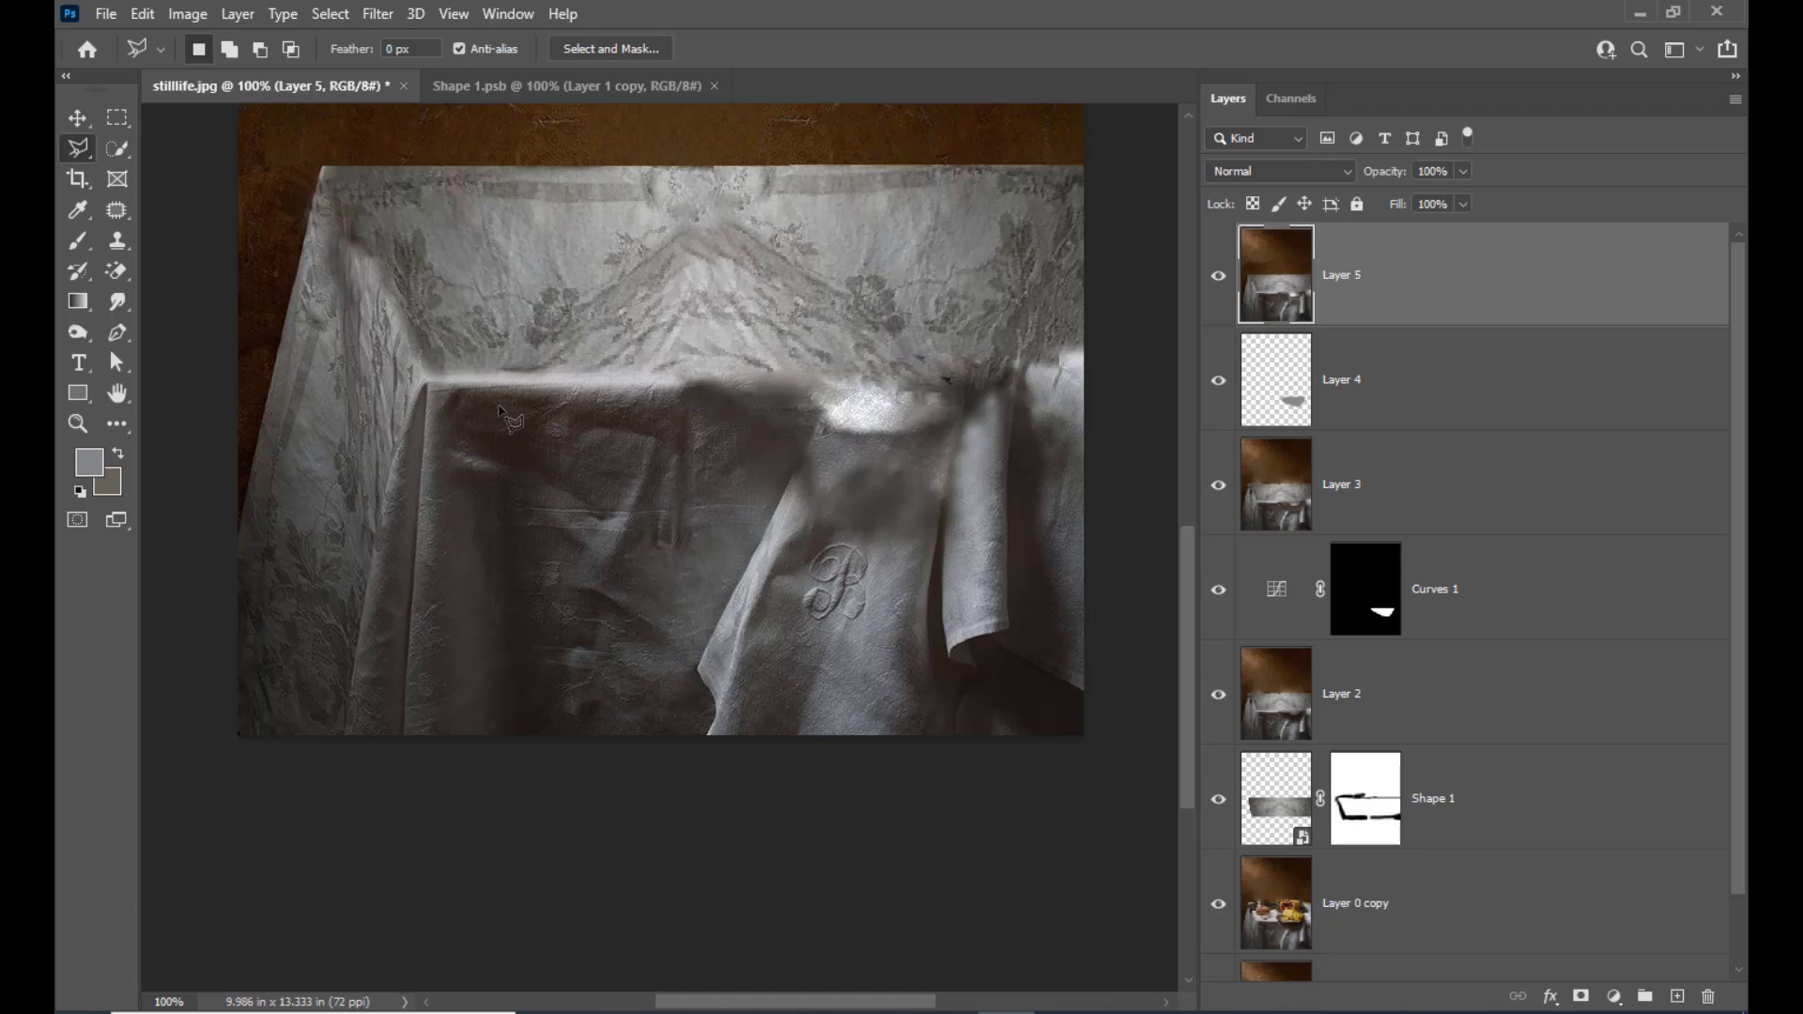
left_click(432, 376)
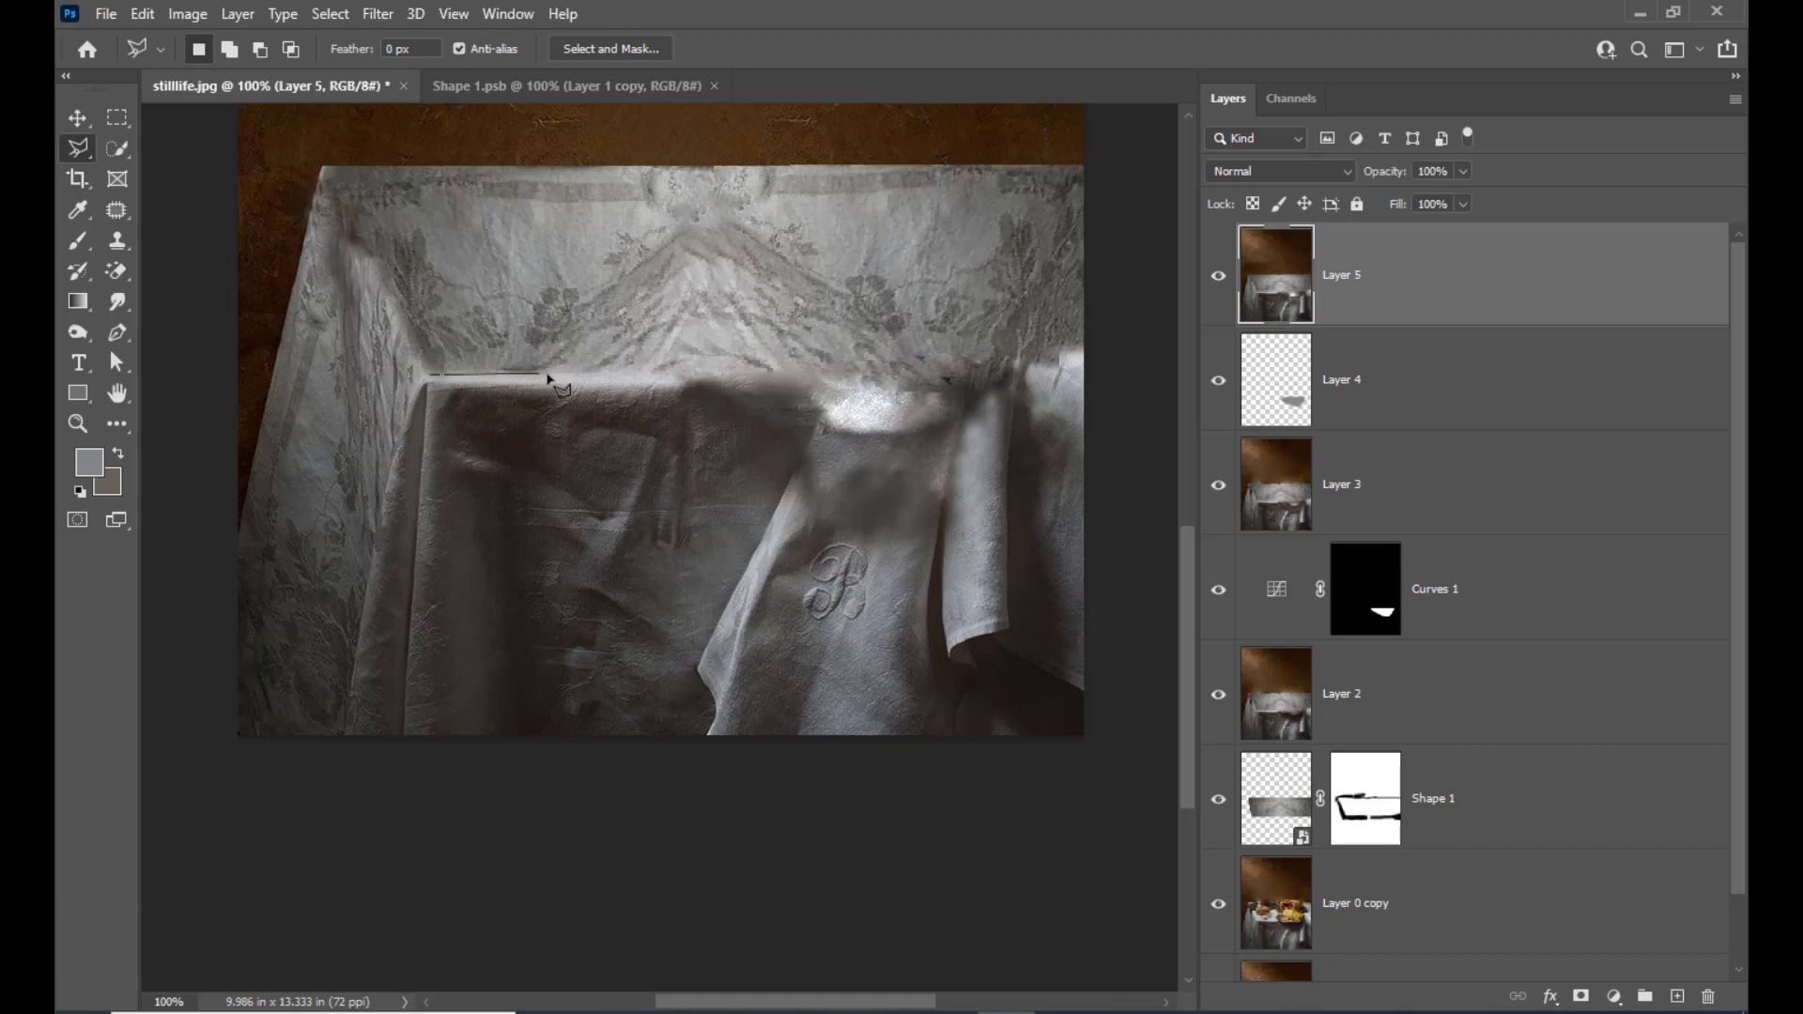
left_click(696, 380)
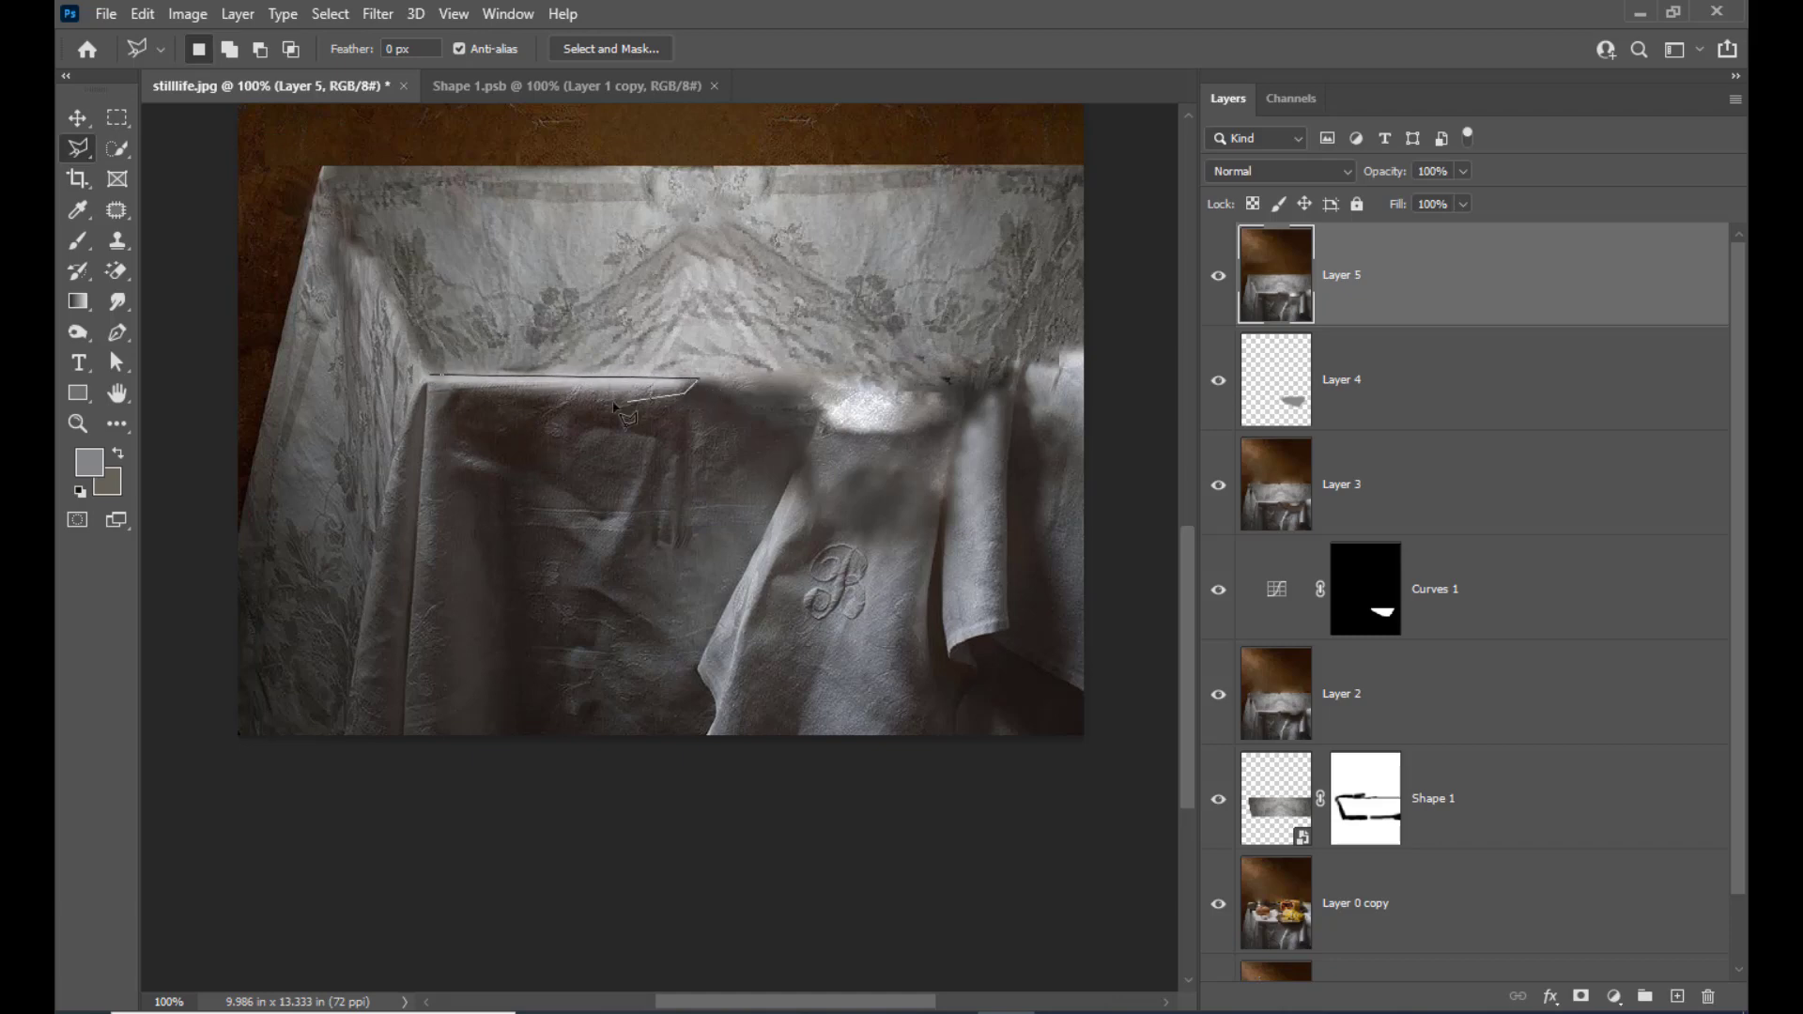
left_click(434, 385)
right_click(519, 381)
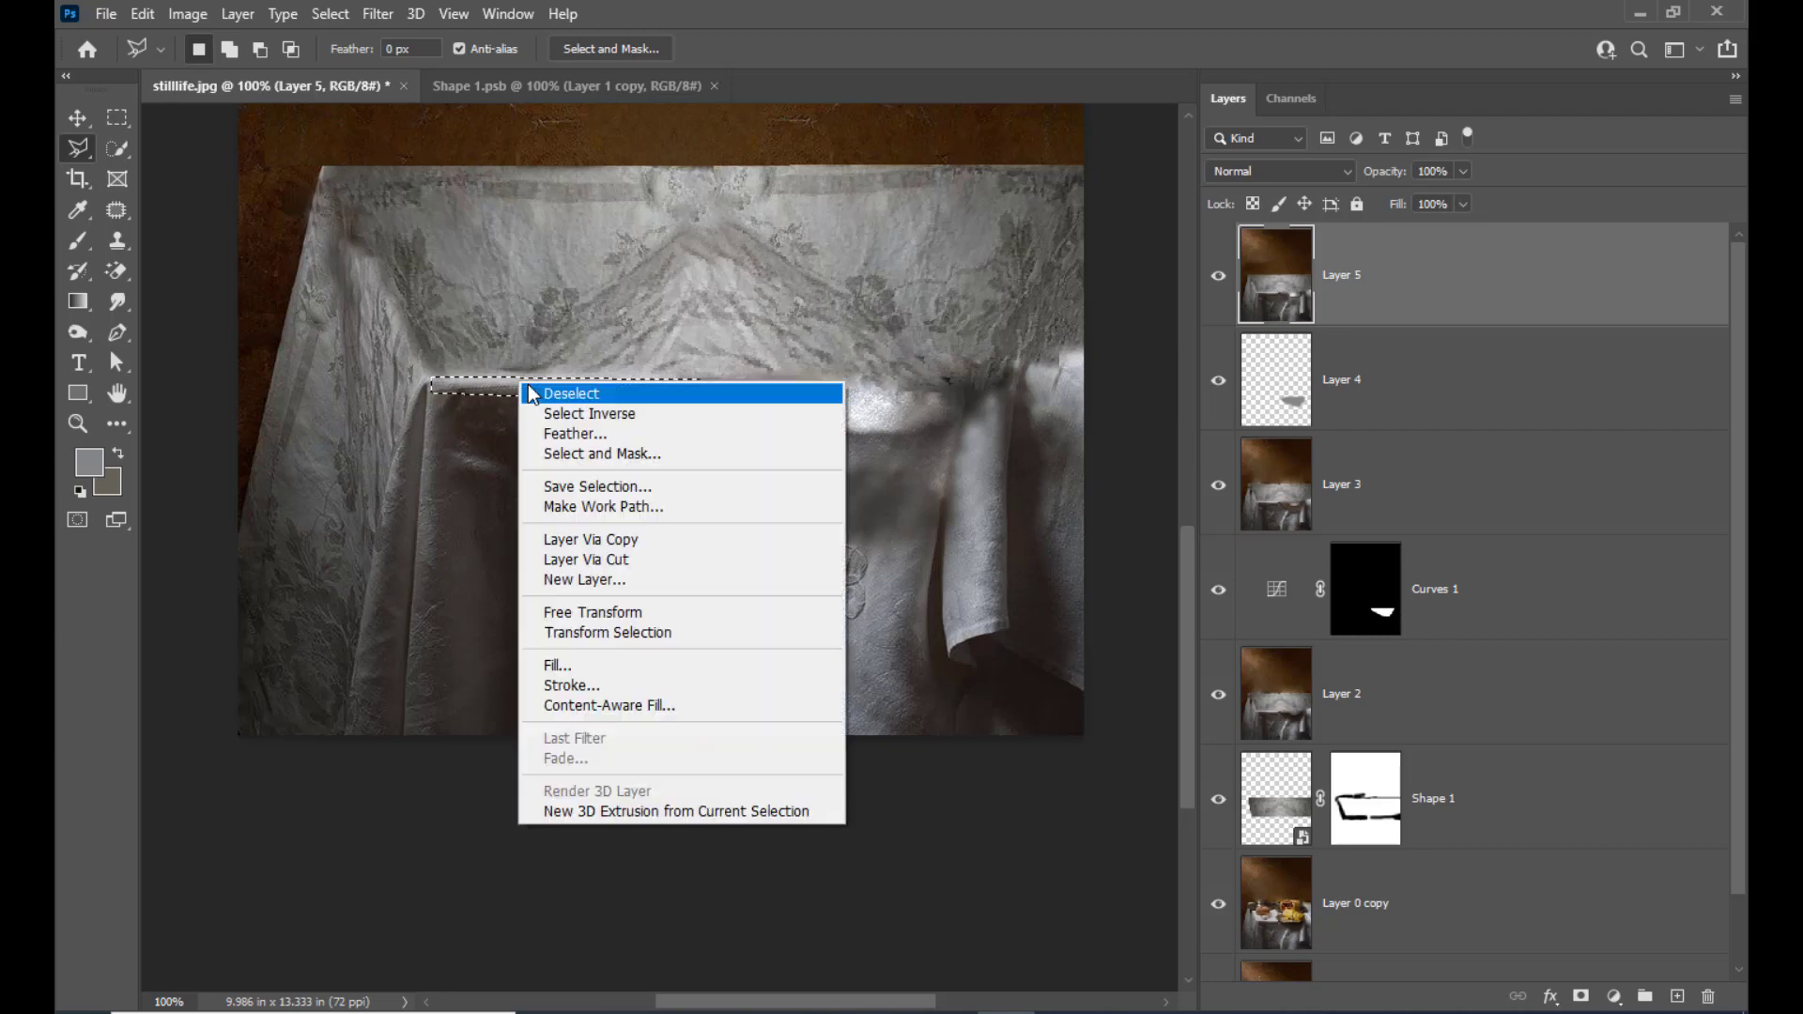
left_click(677, 14)
left_click(143, 13)
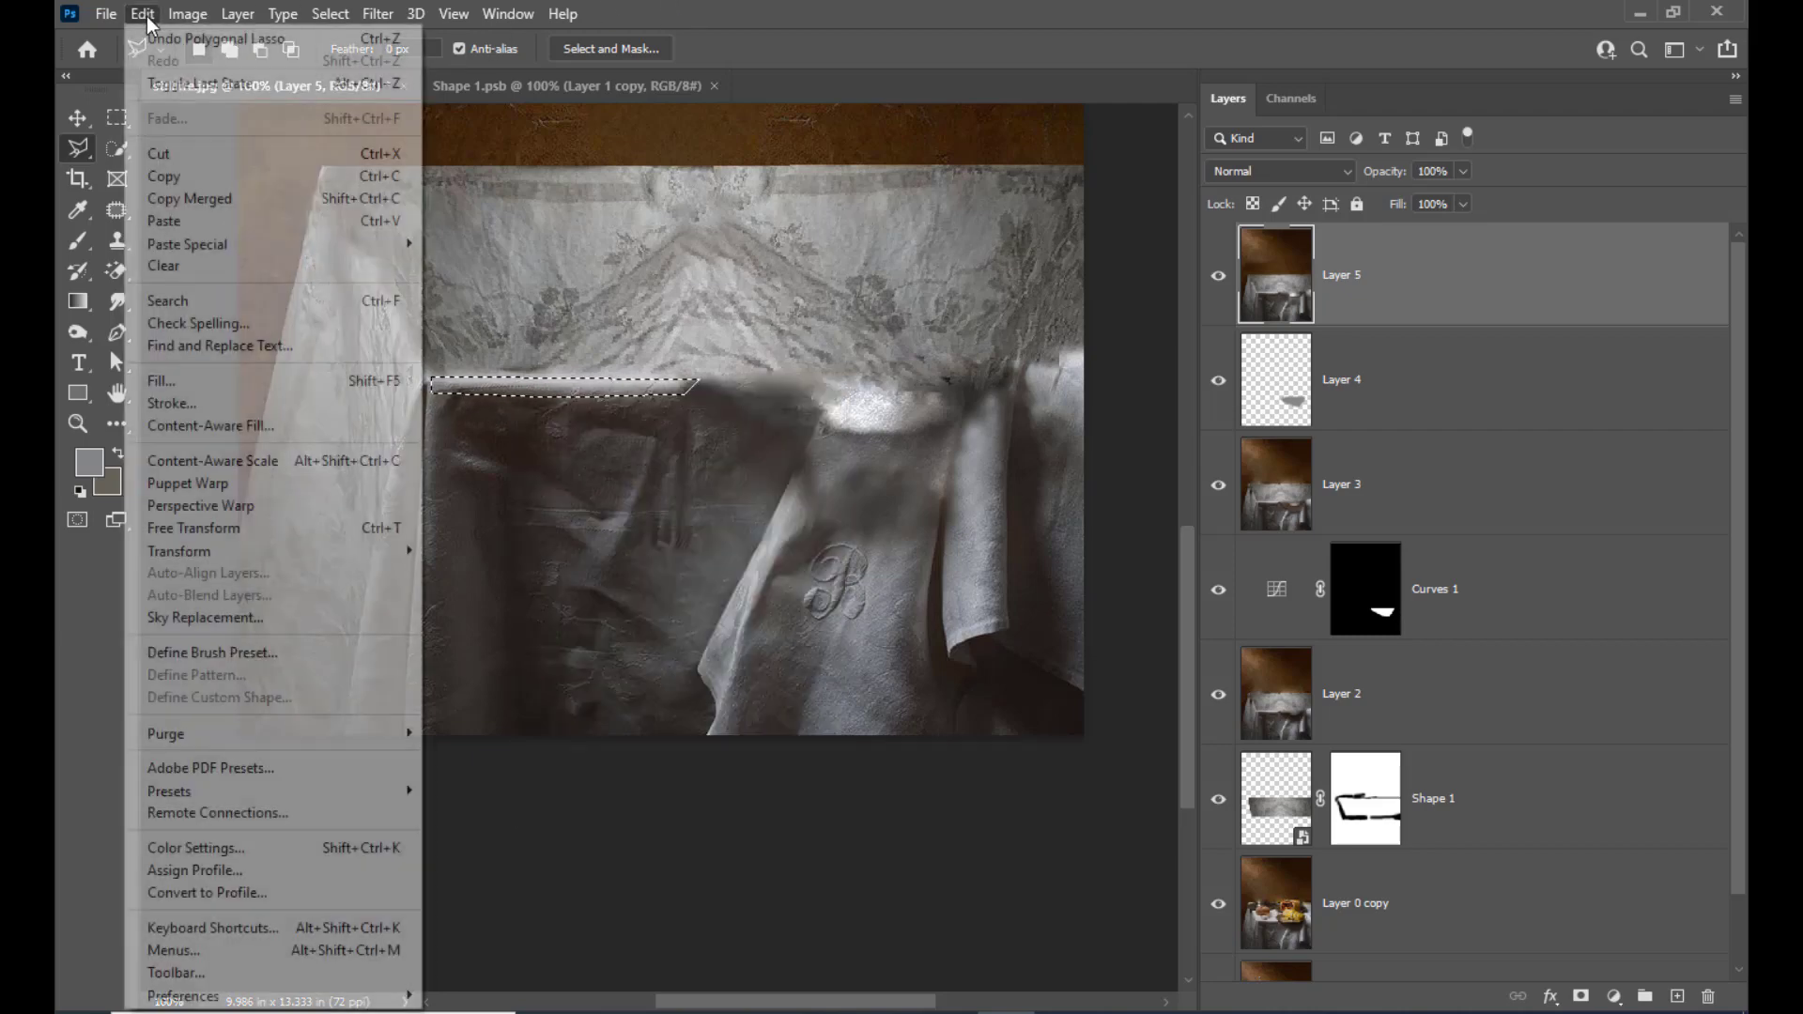
left_click(198, 179)
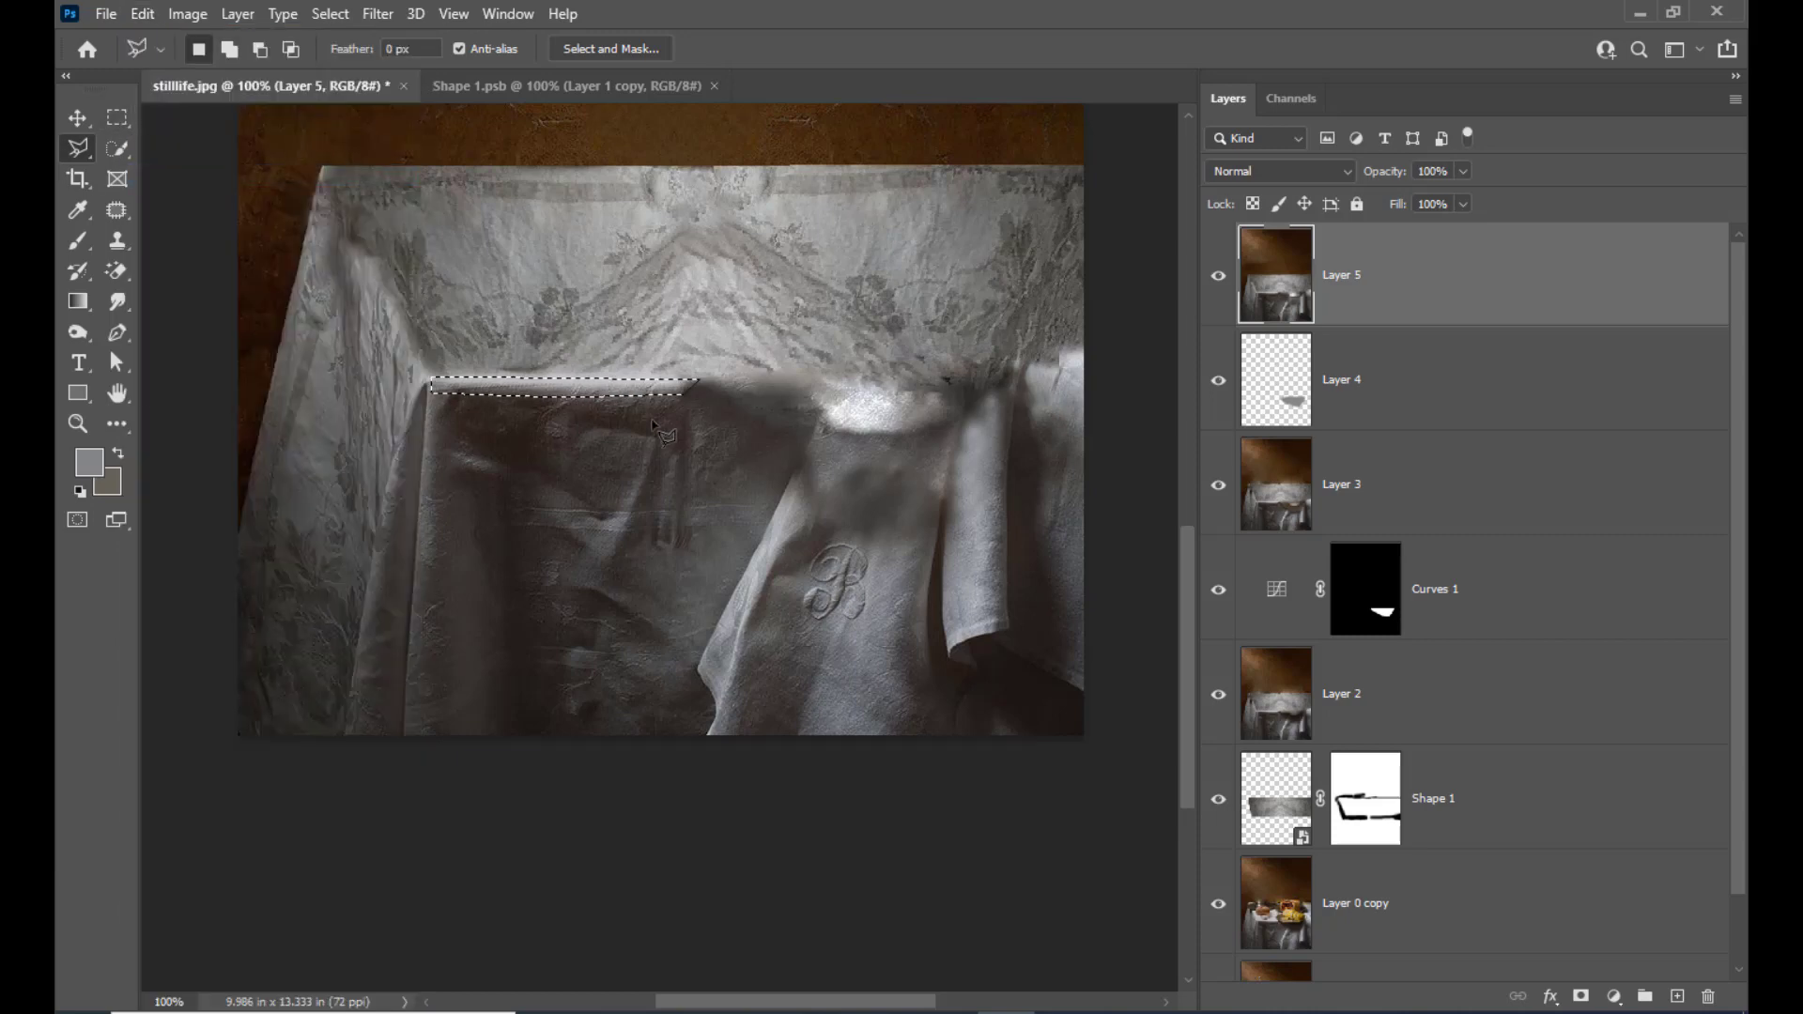
Feather the table-edge selection by 2 pixels and copy it onto a new layer ready for moving
right_click(662, 391)
left_click(695, 435)
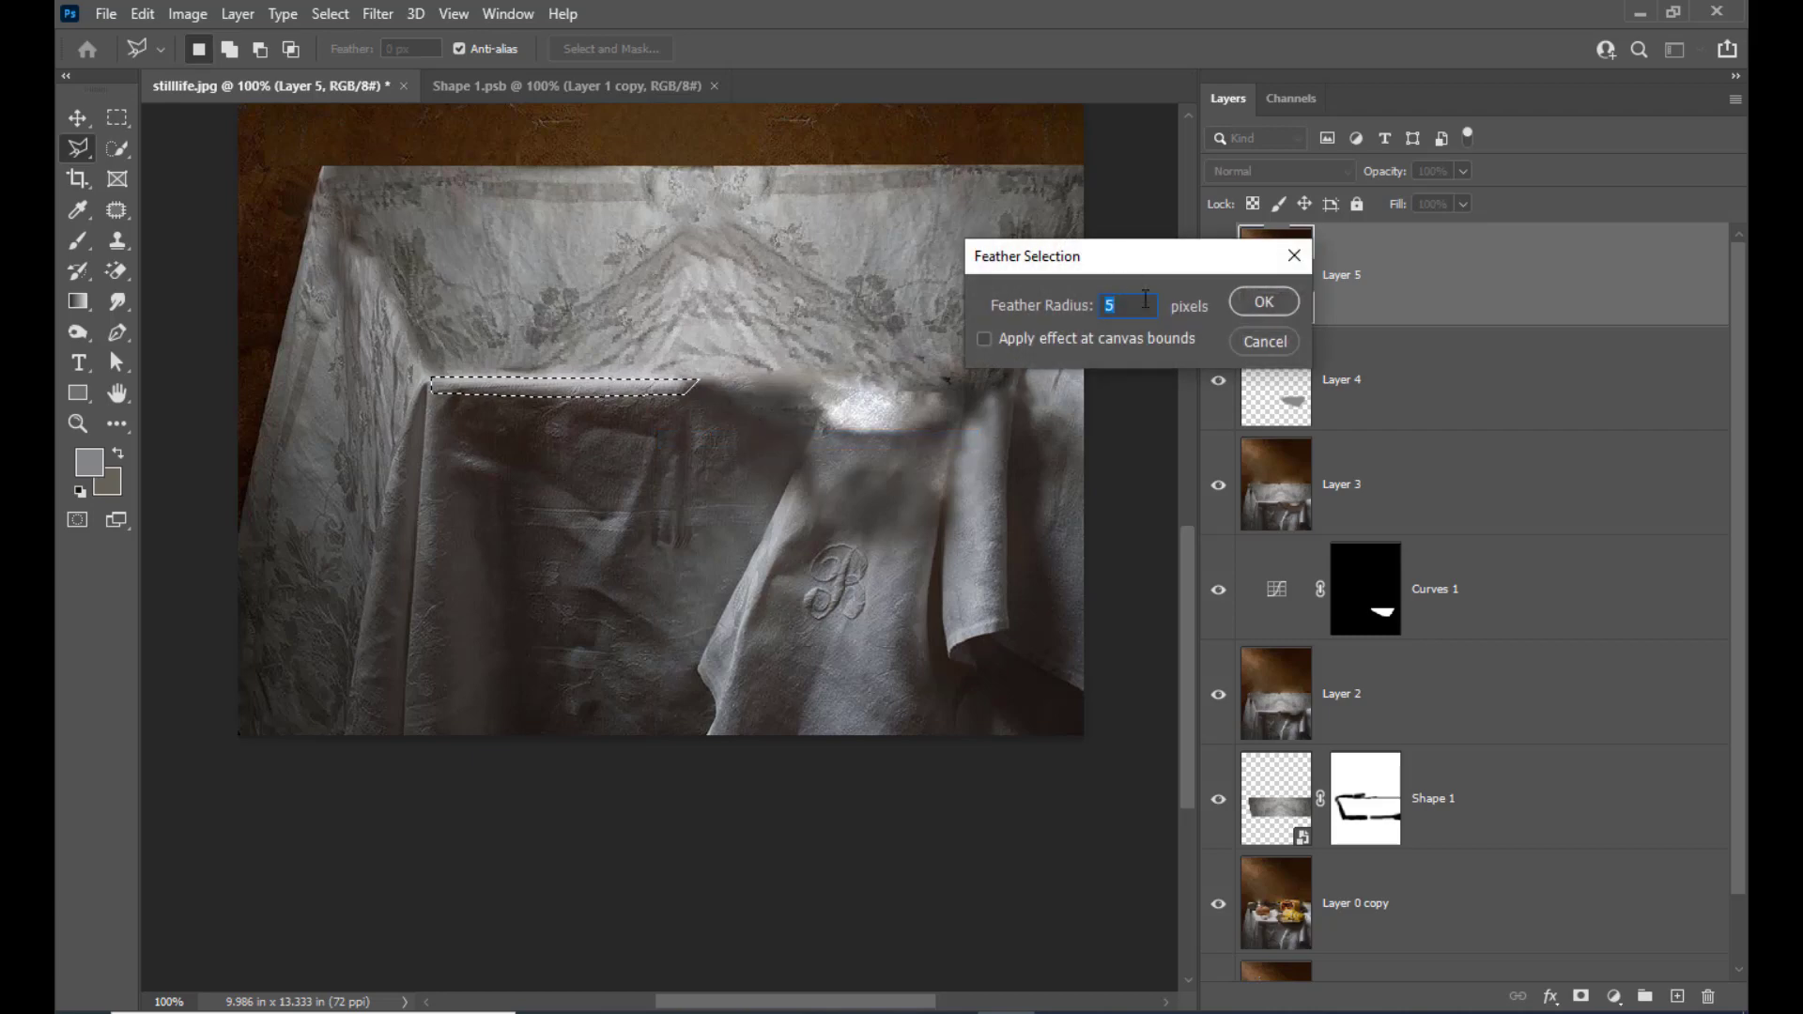
type("2")
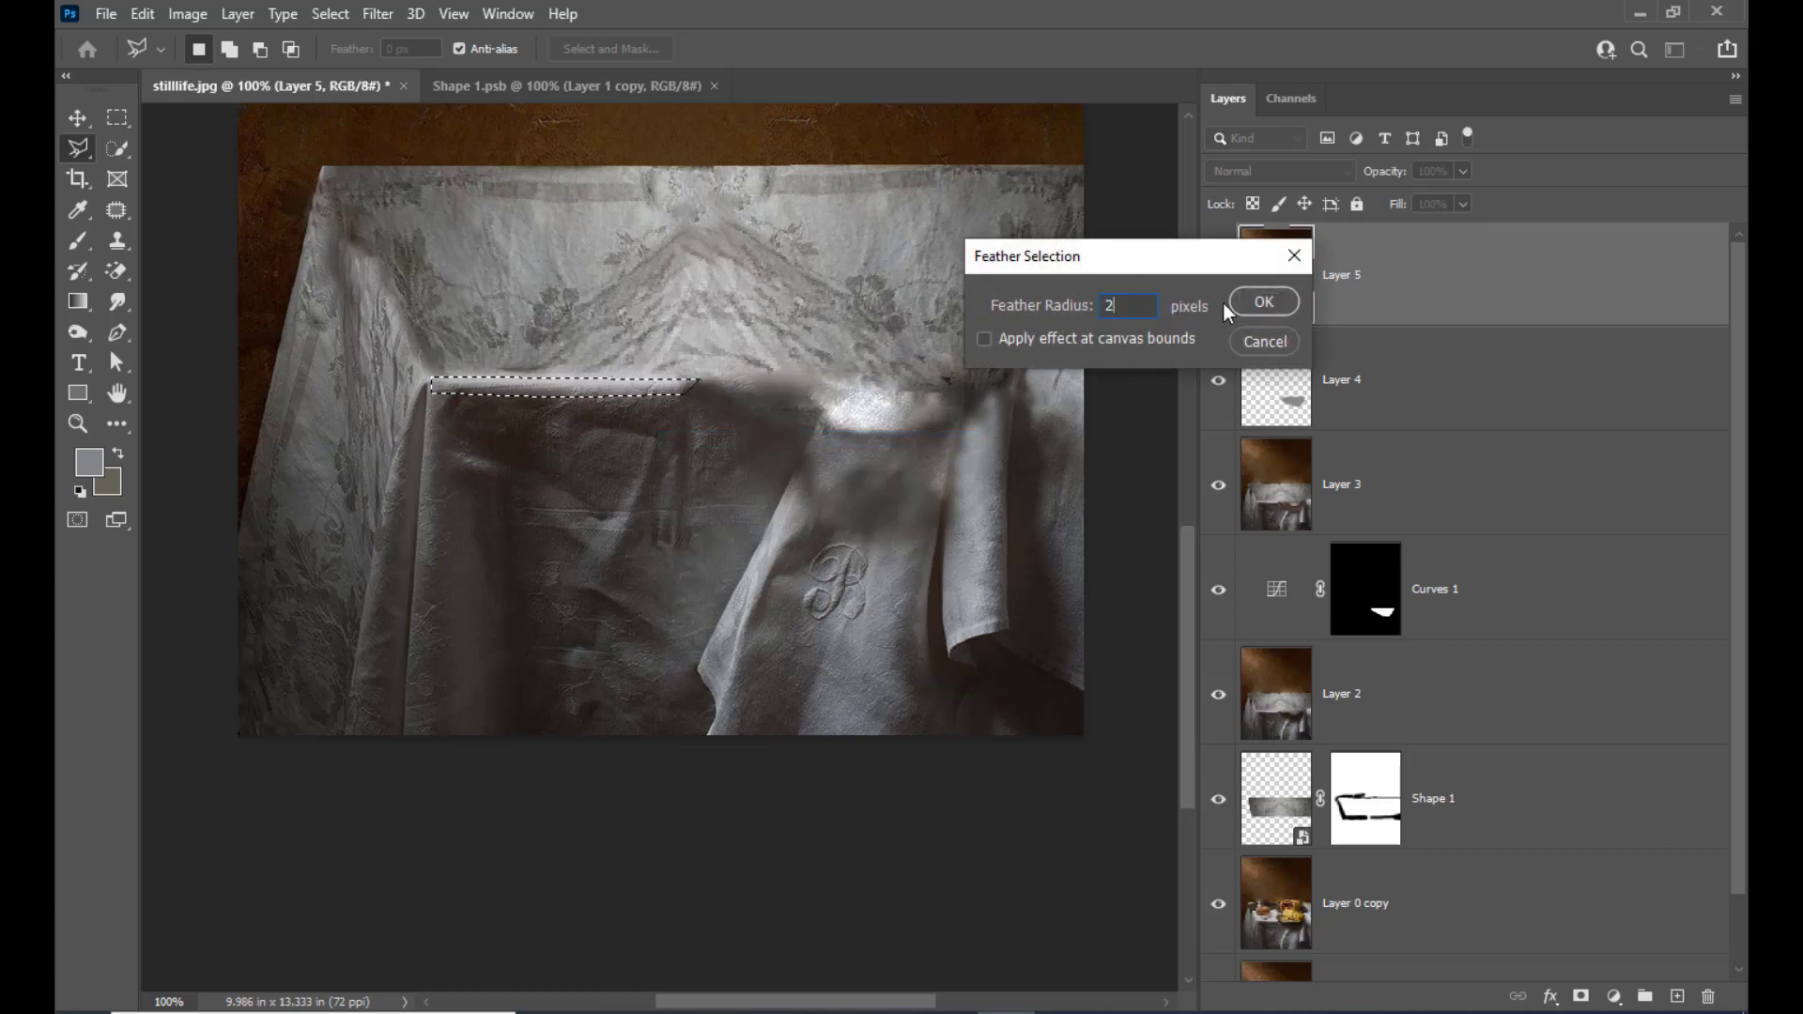
left_click(1265, 302)
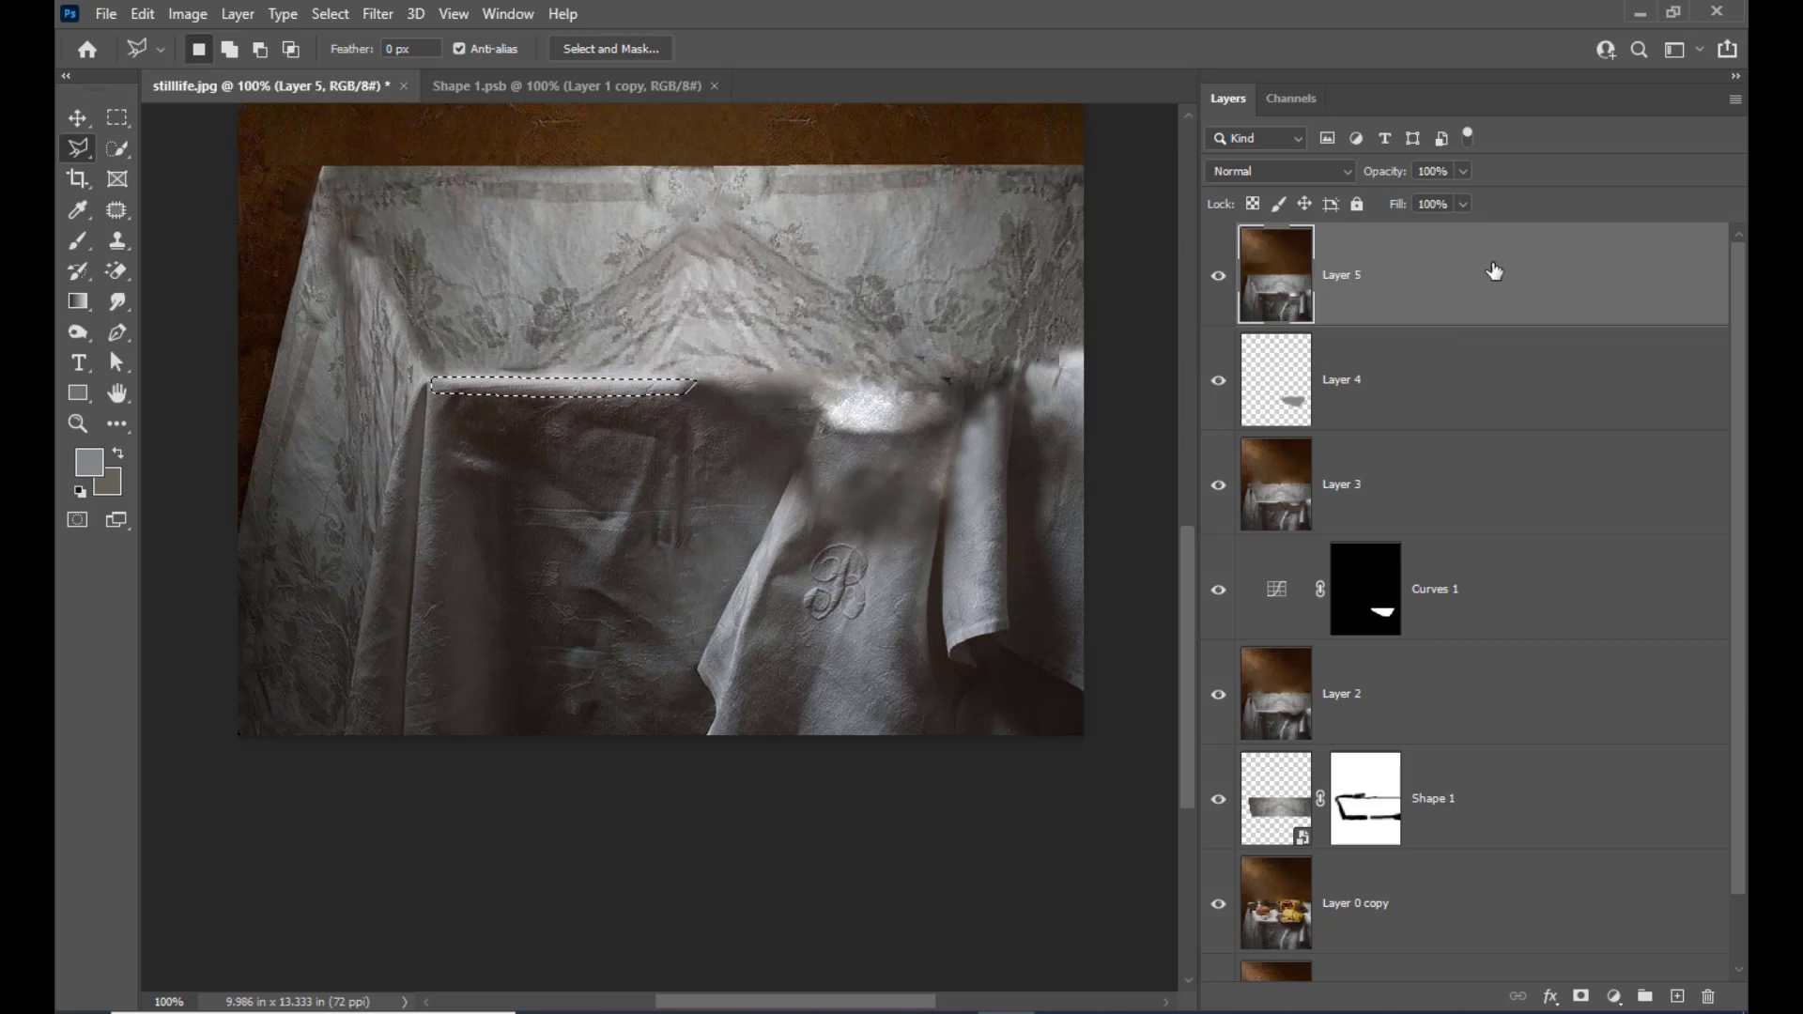
key("ctrl+j")
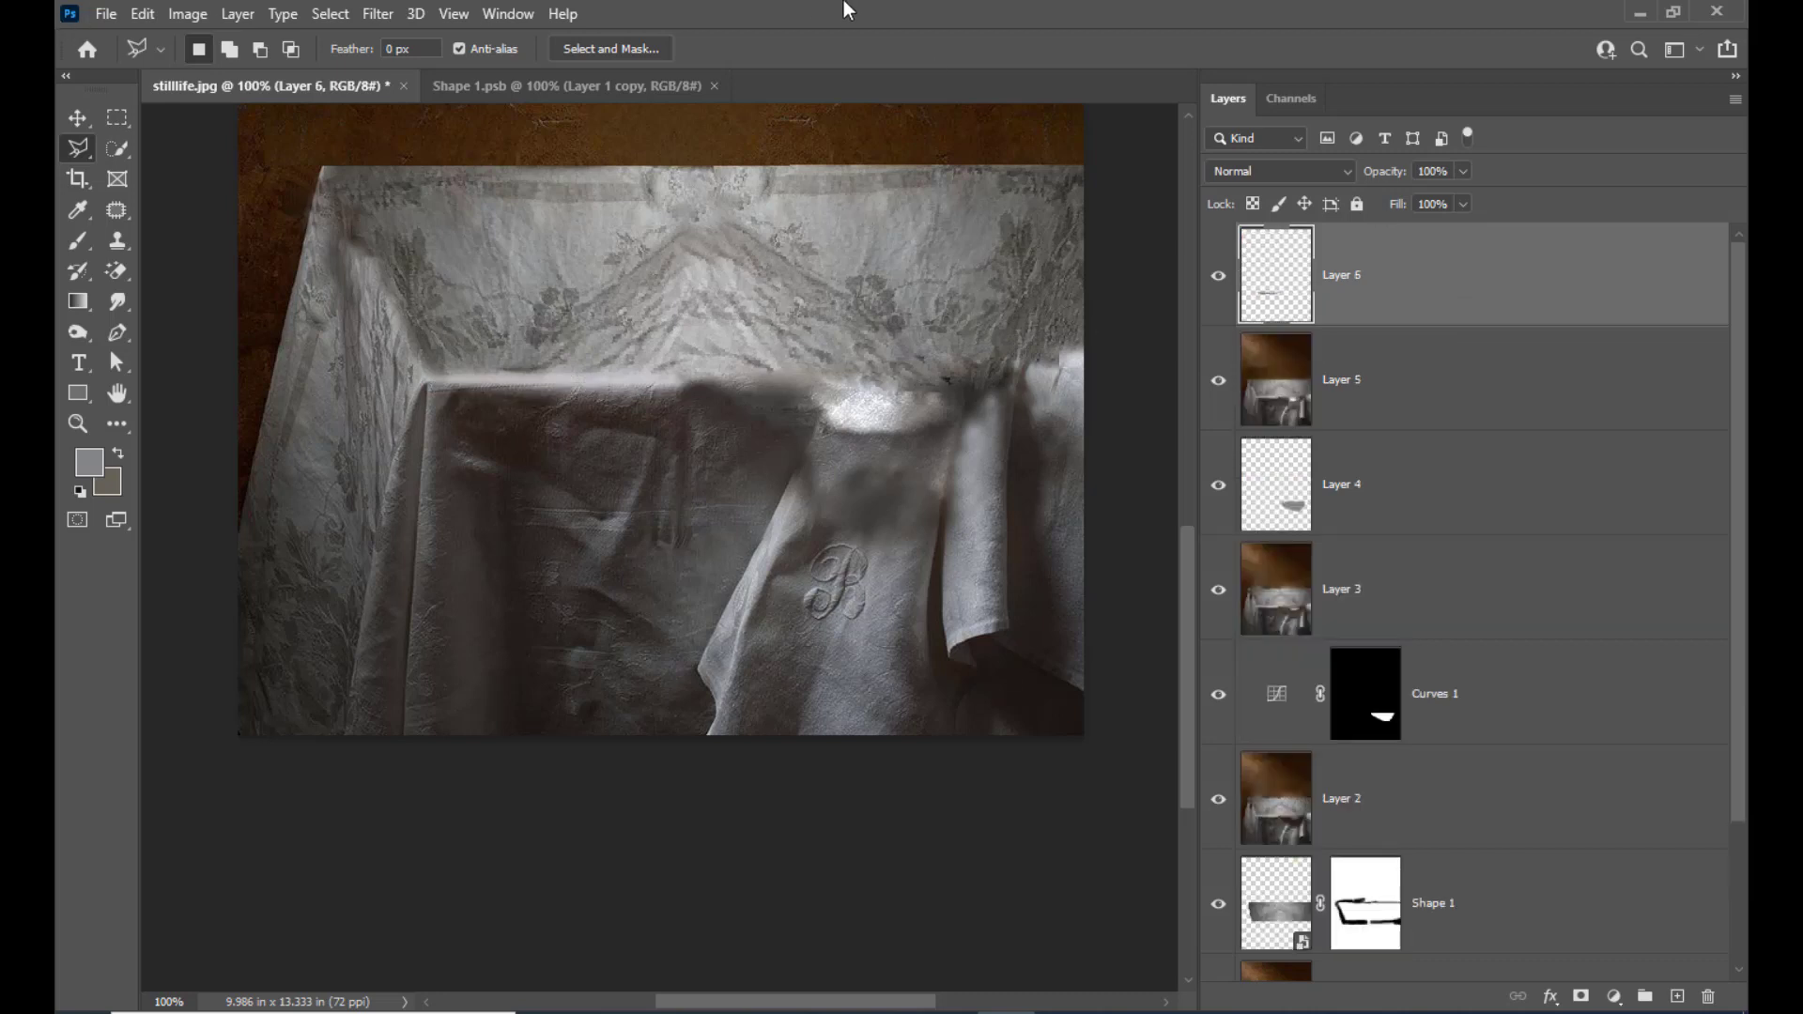
left_click(73, 118)
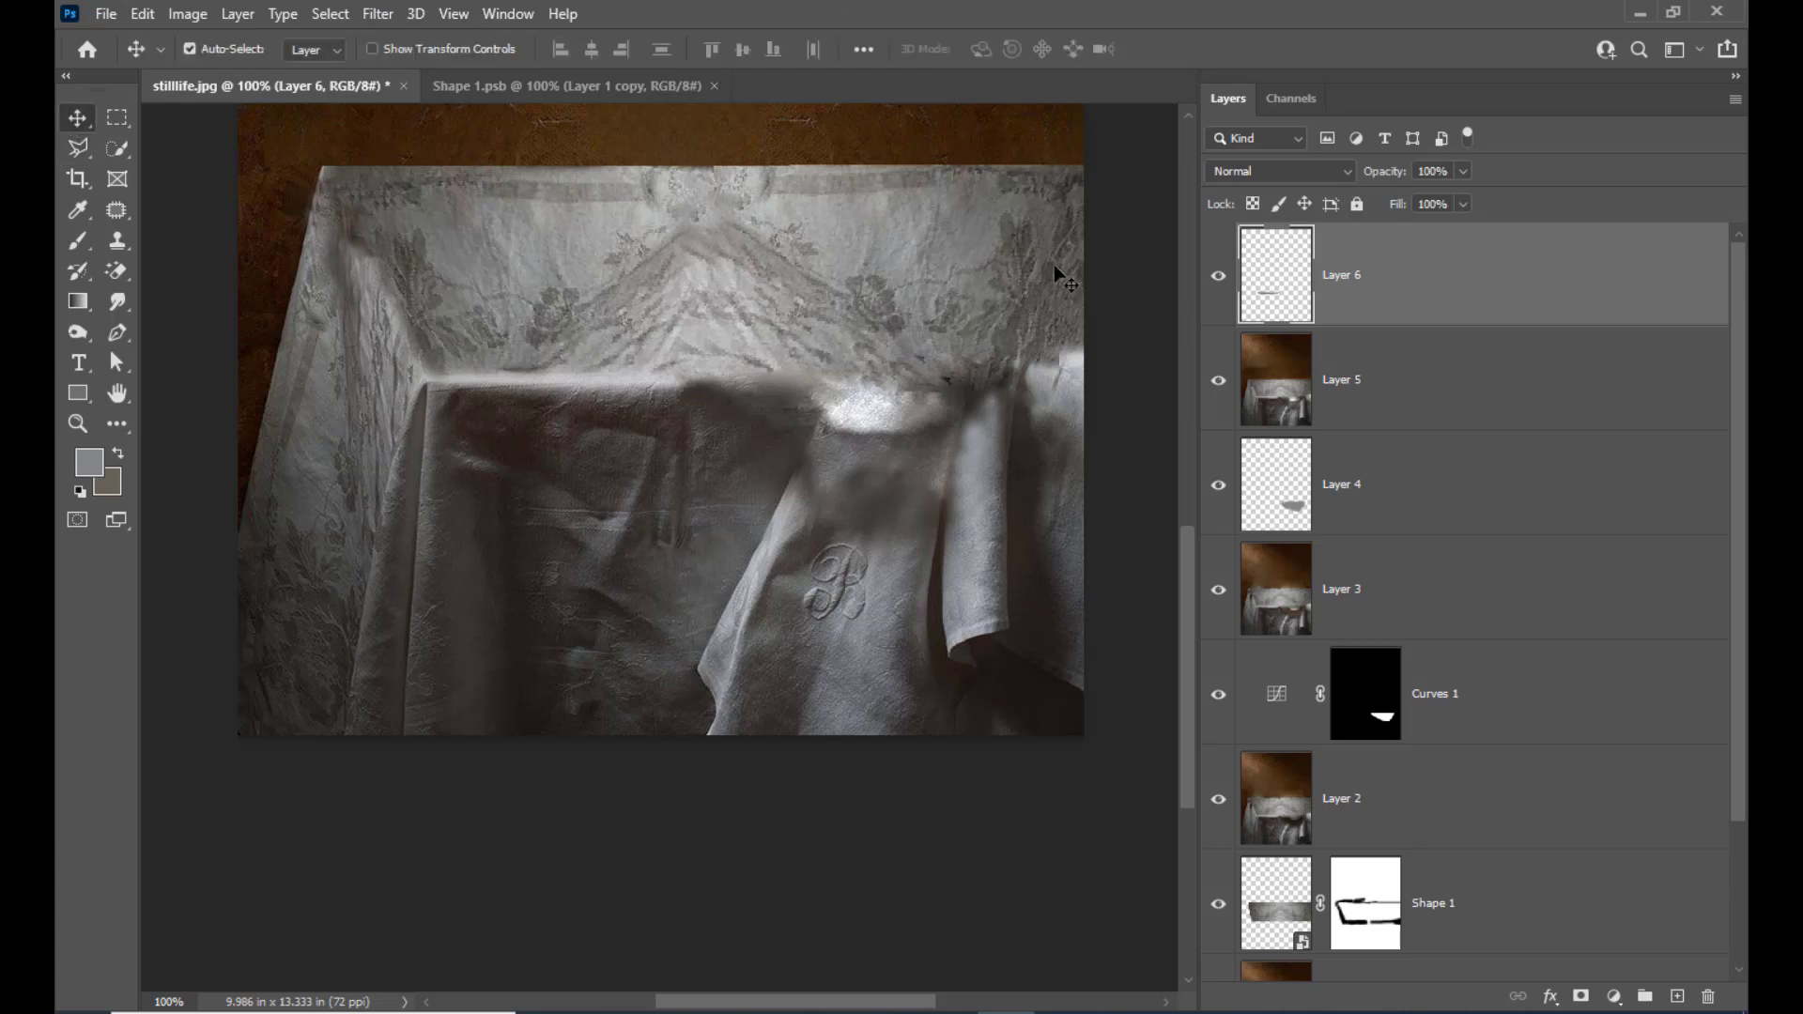
Move the copied table-edge strip along the blurred front edge and stretch its width to about 156% past the photo's border
key("shift+Right")
key("shift+Right")
key("shift+Right")
key("shift+Right")
key("shift+Right")
key("shift+Right")
key("shift+Right")
key("shift+Right")
key("shift+Right")
key("shift+Right")
key("shift+Right")
key("shift+Right")
key("shift+Right")
key("shift+Right")
key("shift+Right")
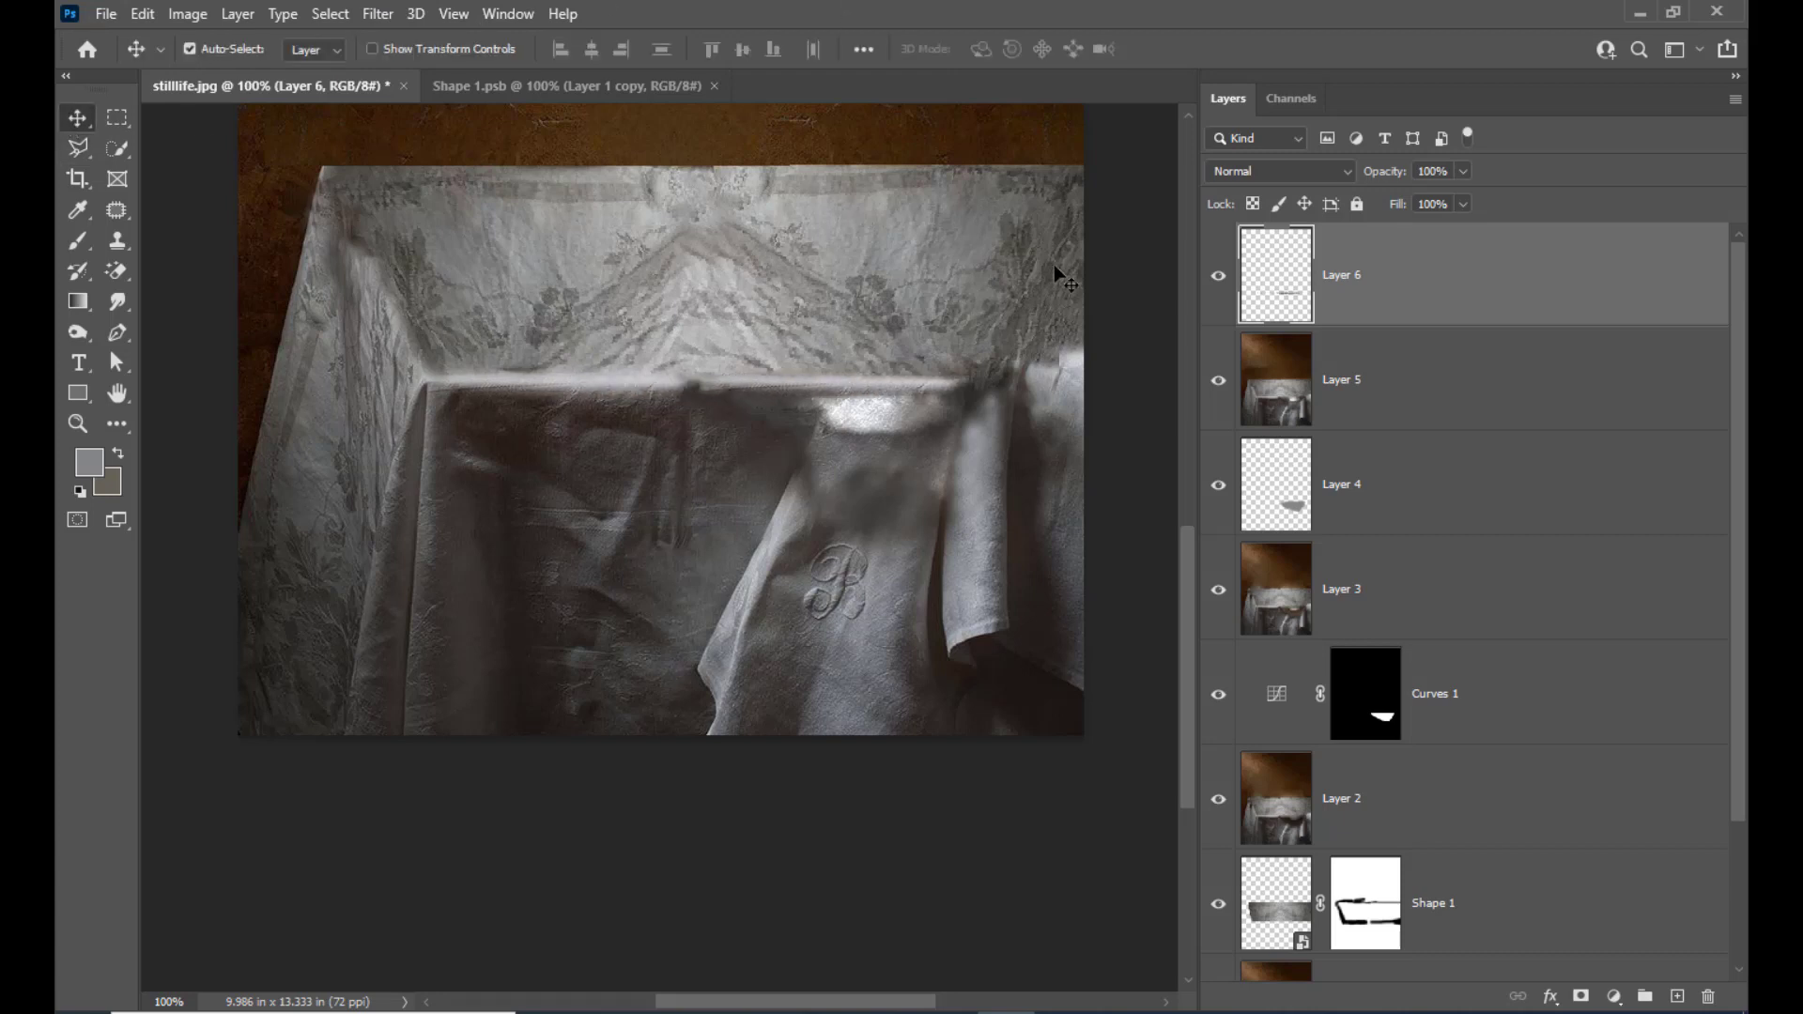
key("shift+Right")
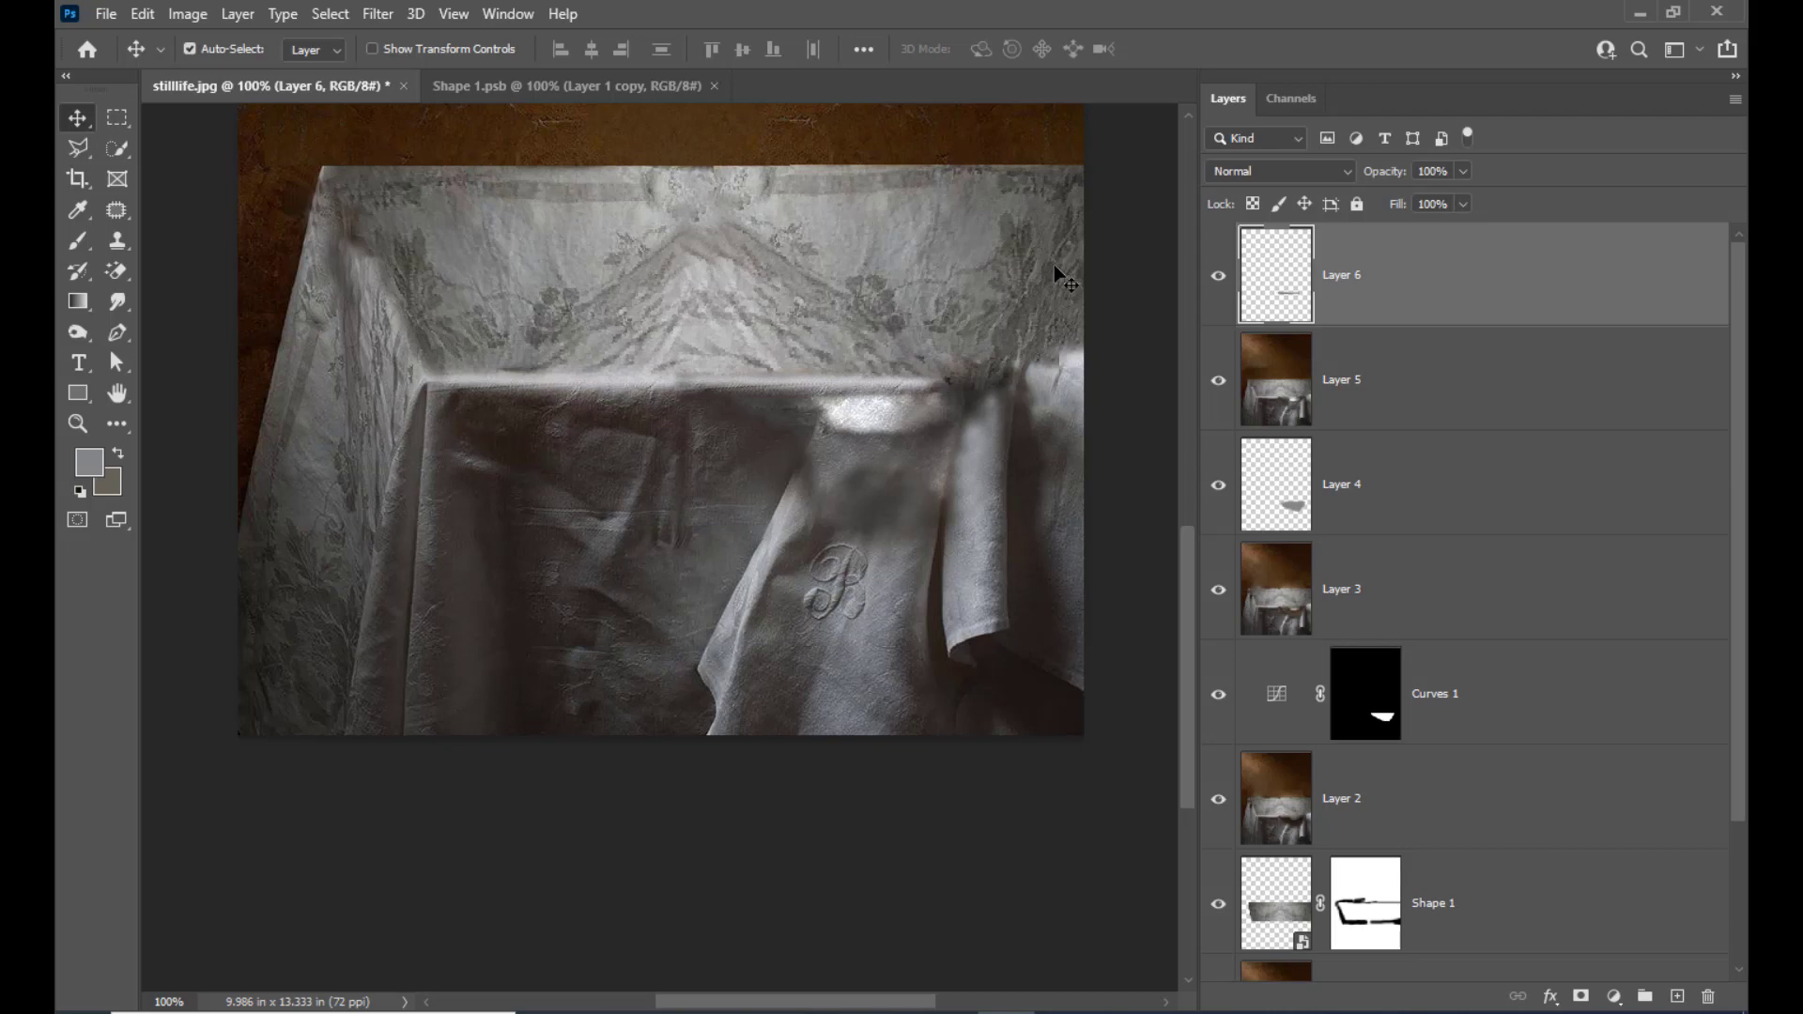
key("ctrl+t")
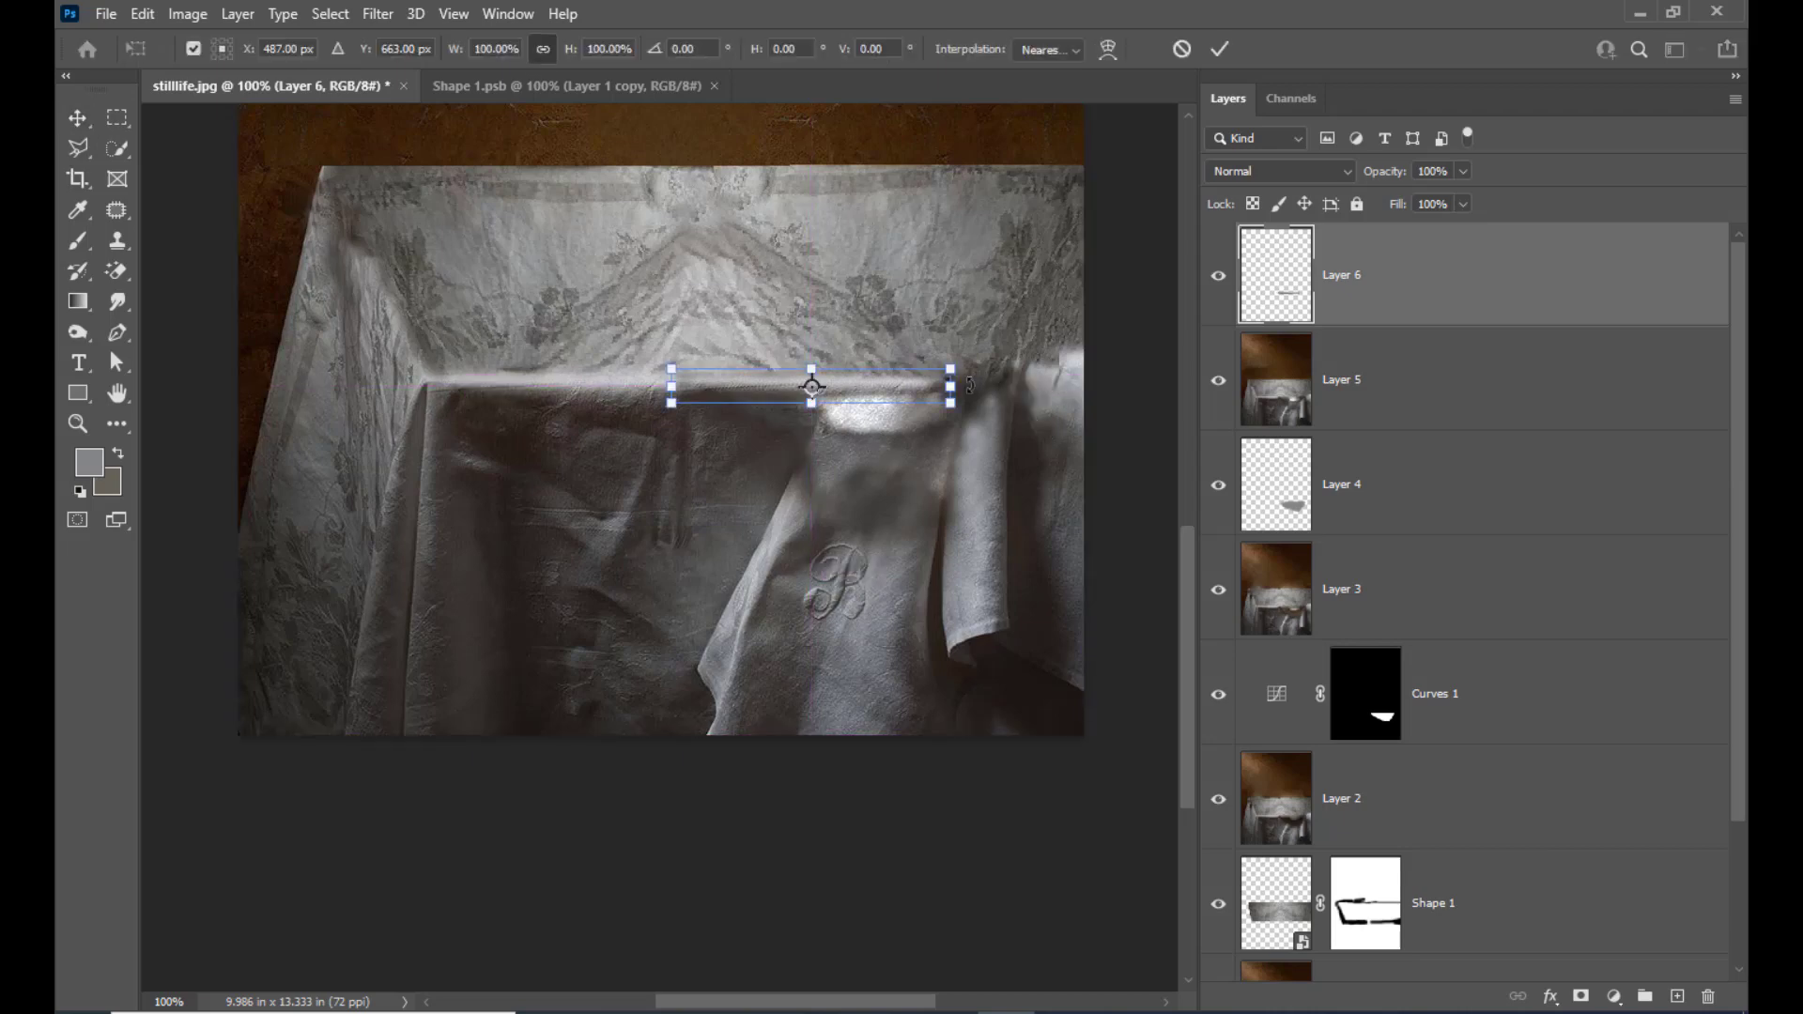
left_click_drag(958, 388, 1114, 380)
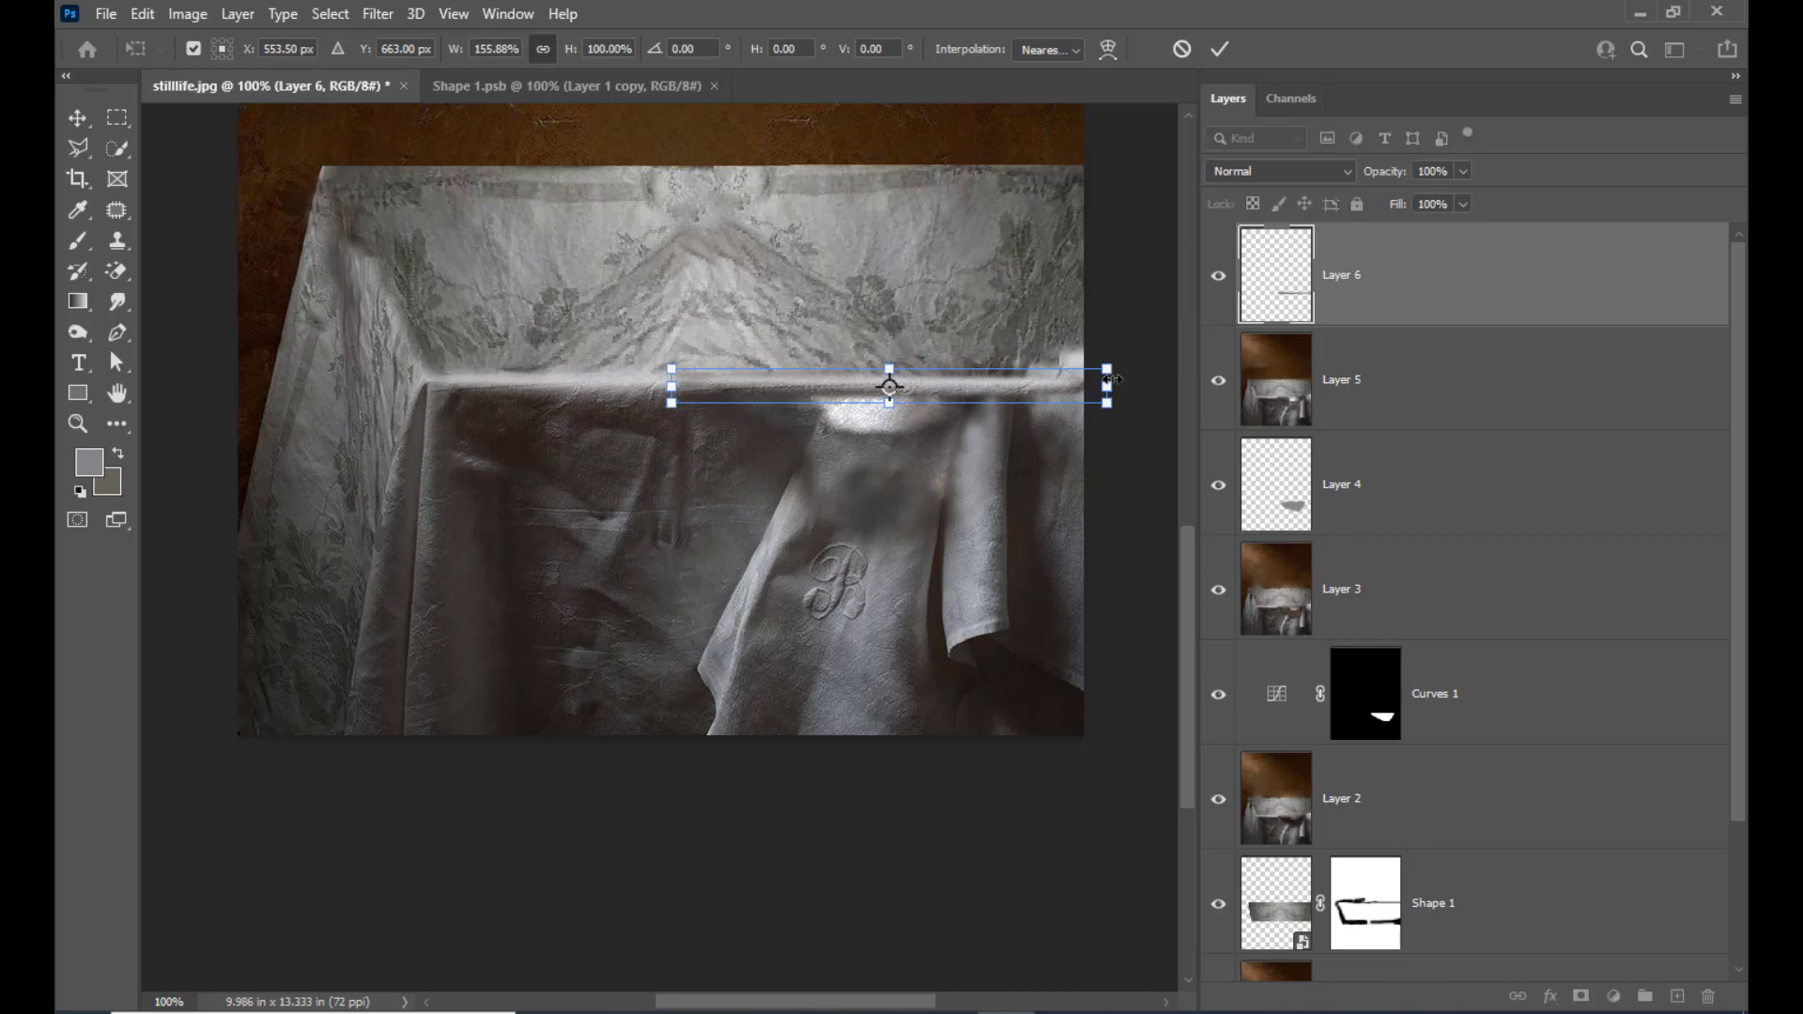
key("Return")
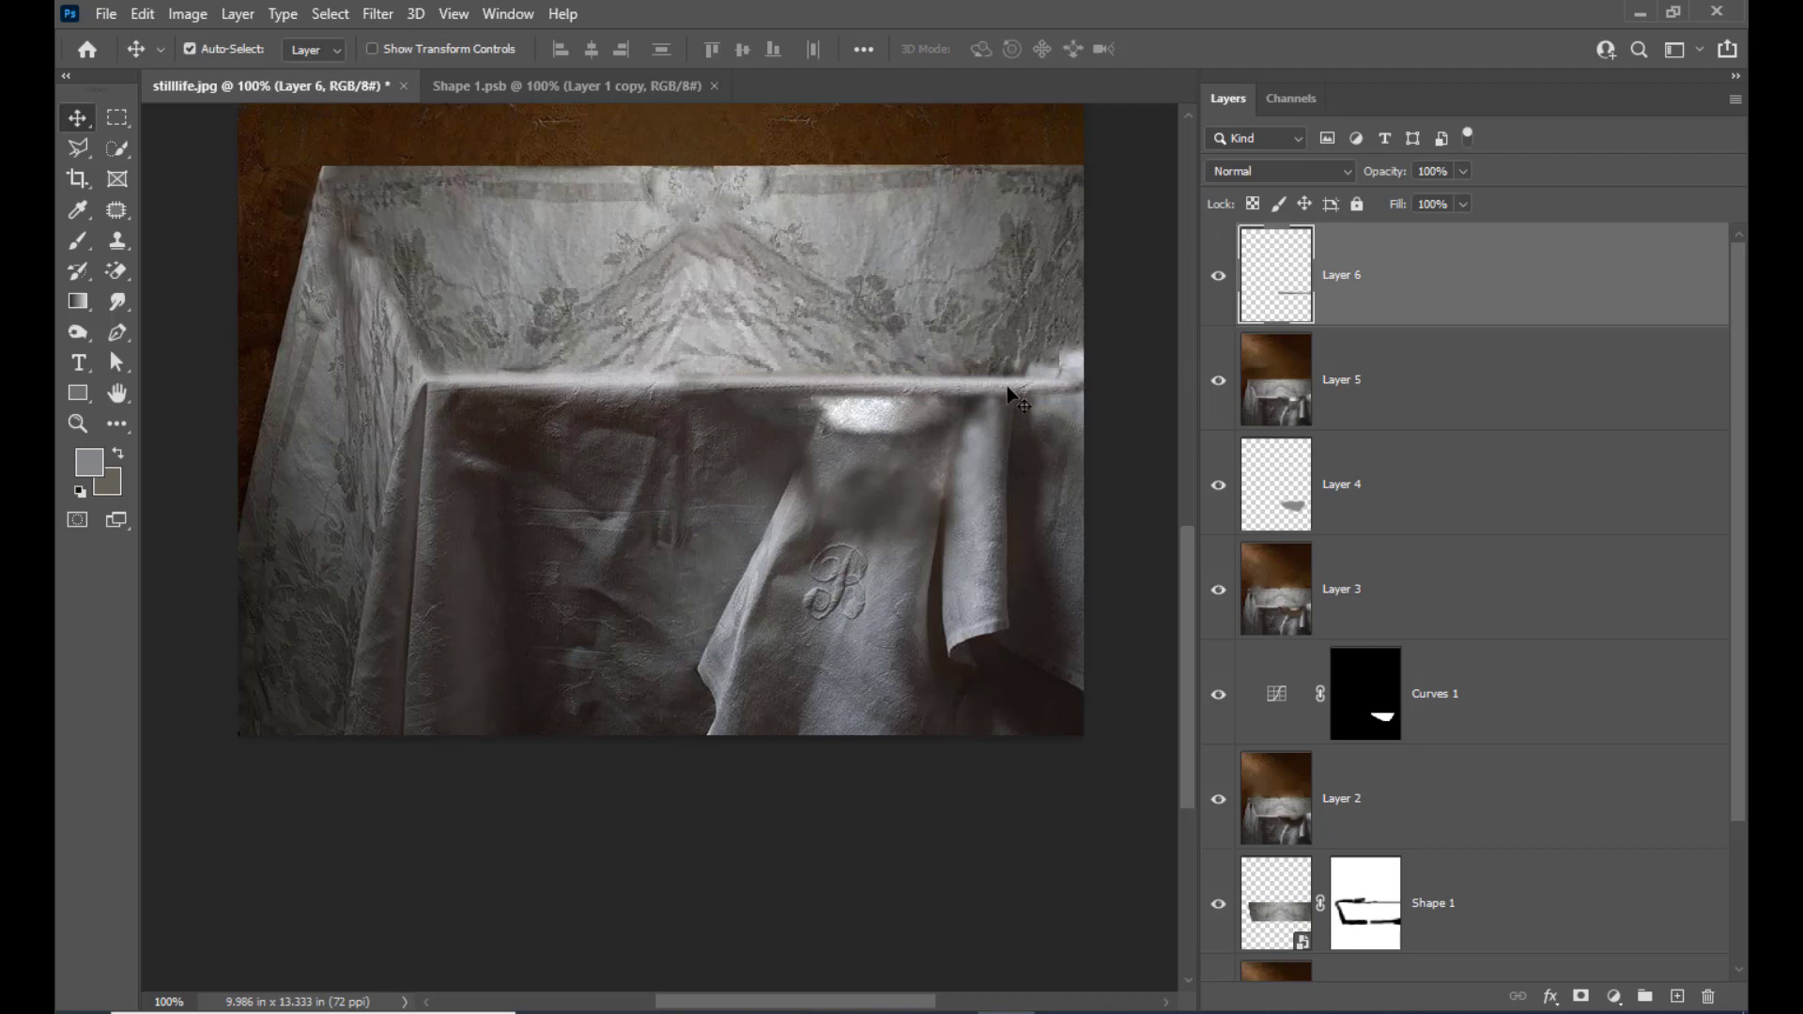
Flip the table-edge strip horizontally and scale it to about 108% so it overlaps the clean edge
key("ctrl+t")
right_click(978, 391)
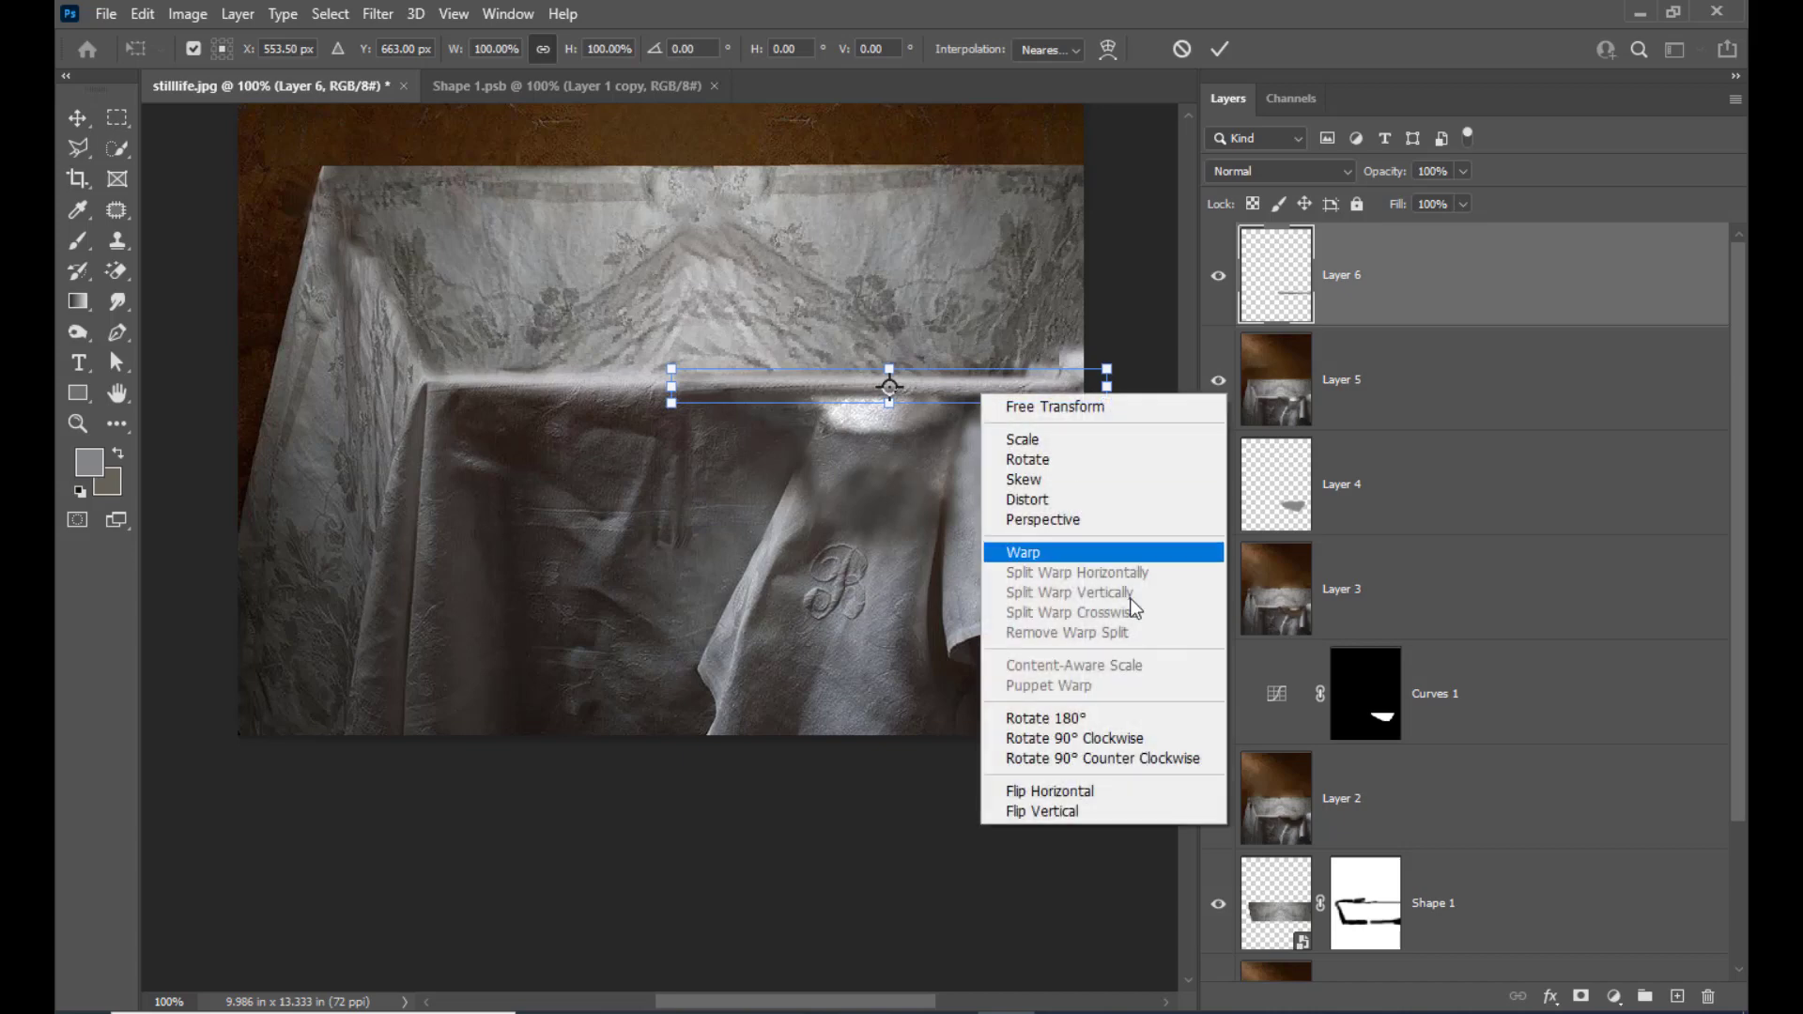
left_click(1078, 792)
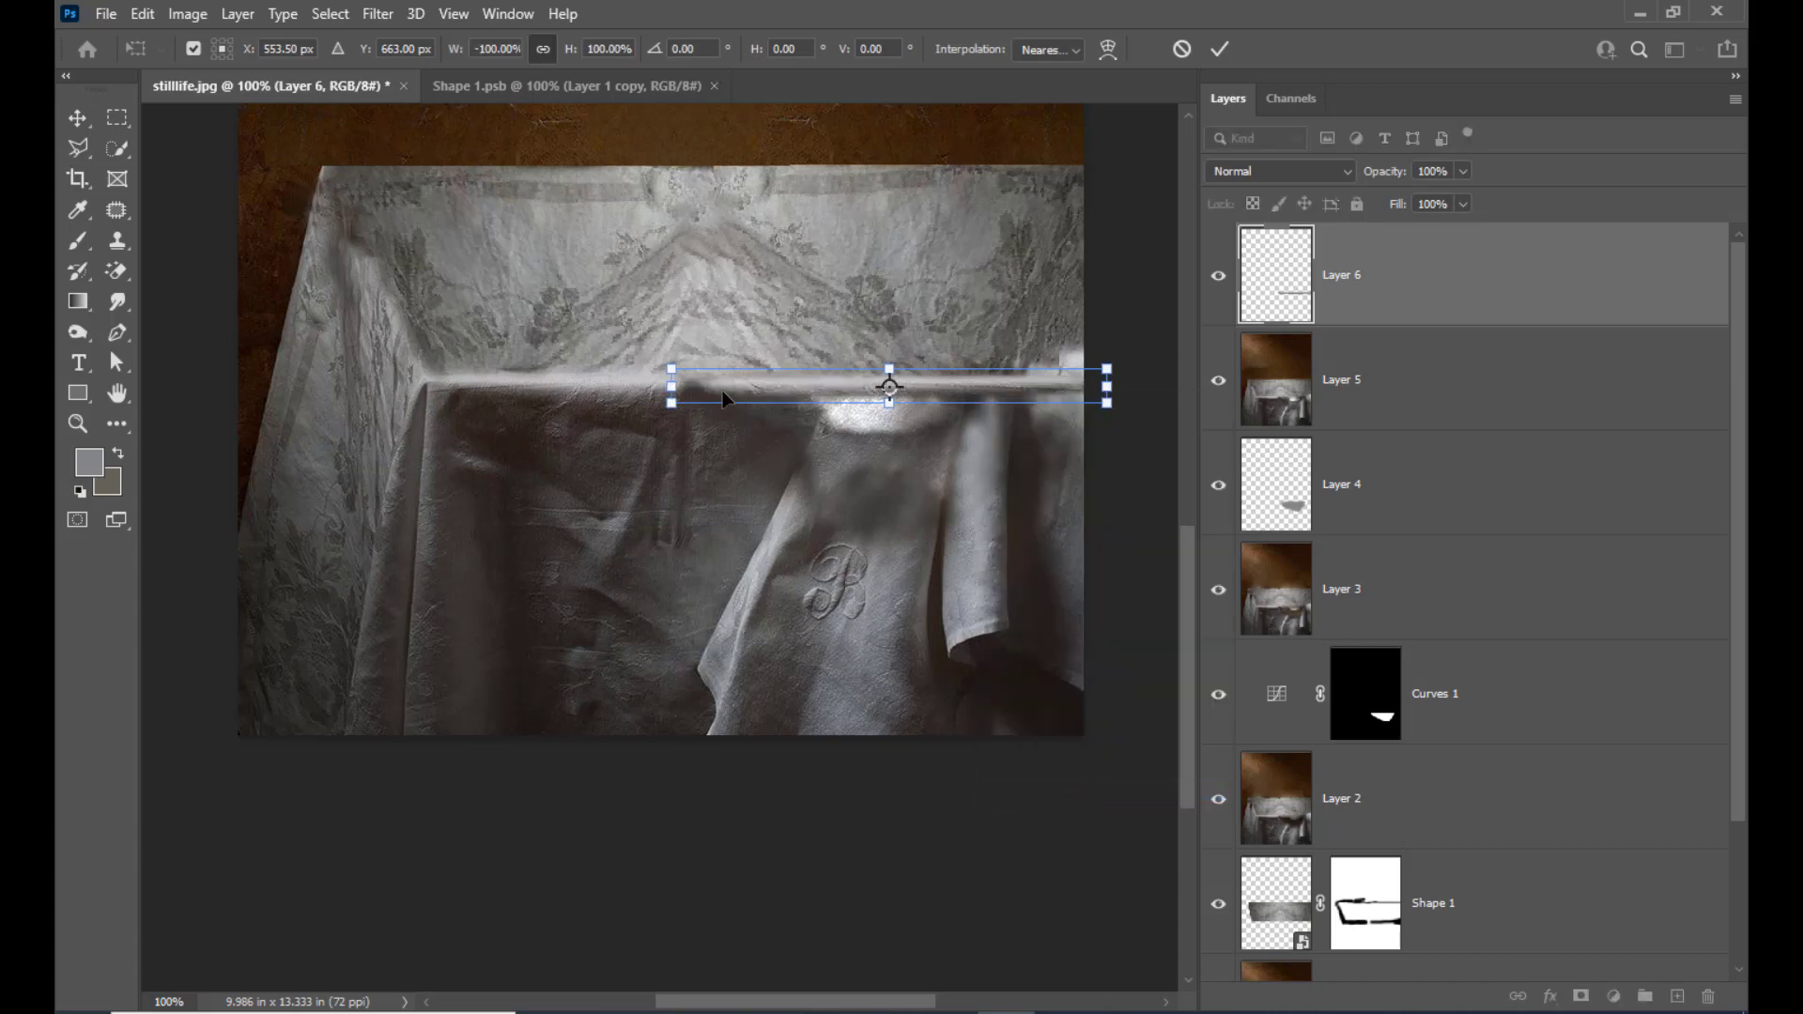
key("Return")
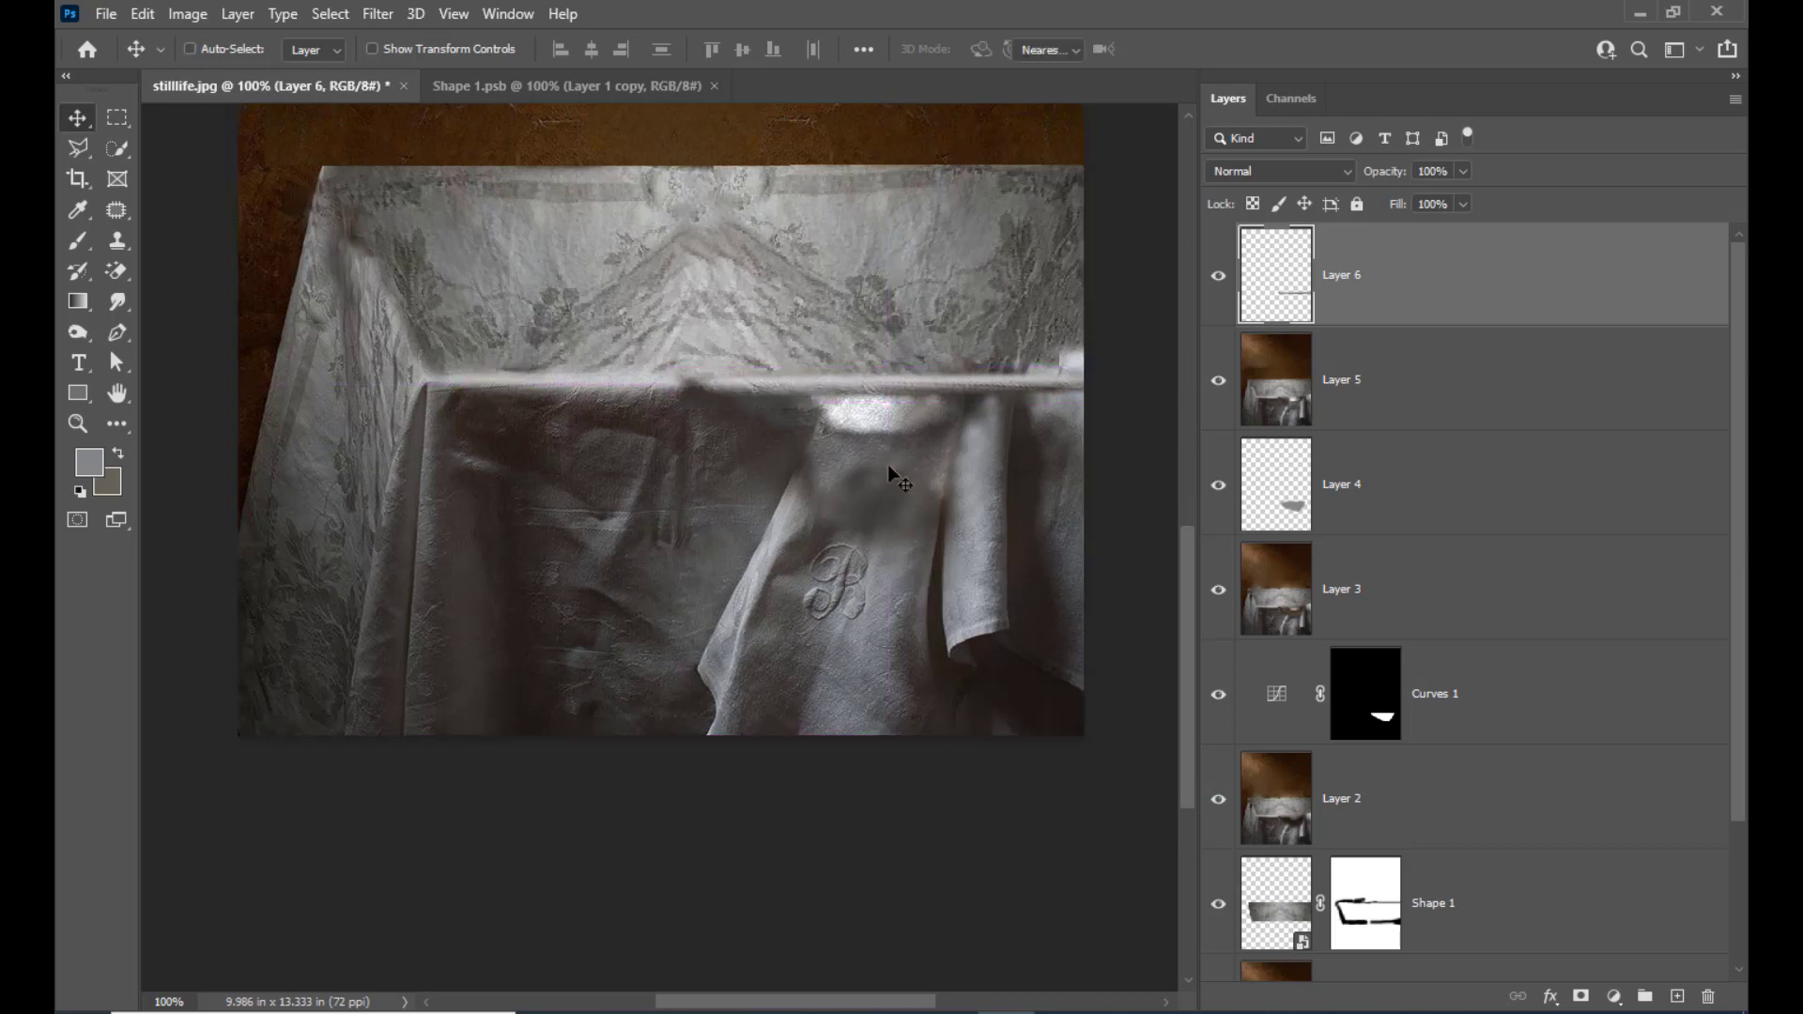
key("ctrl+t")
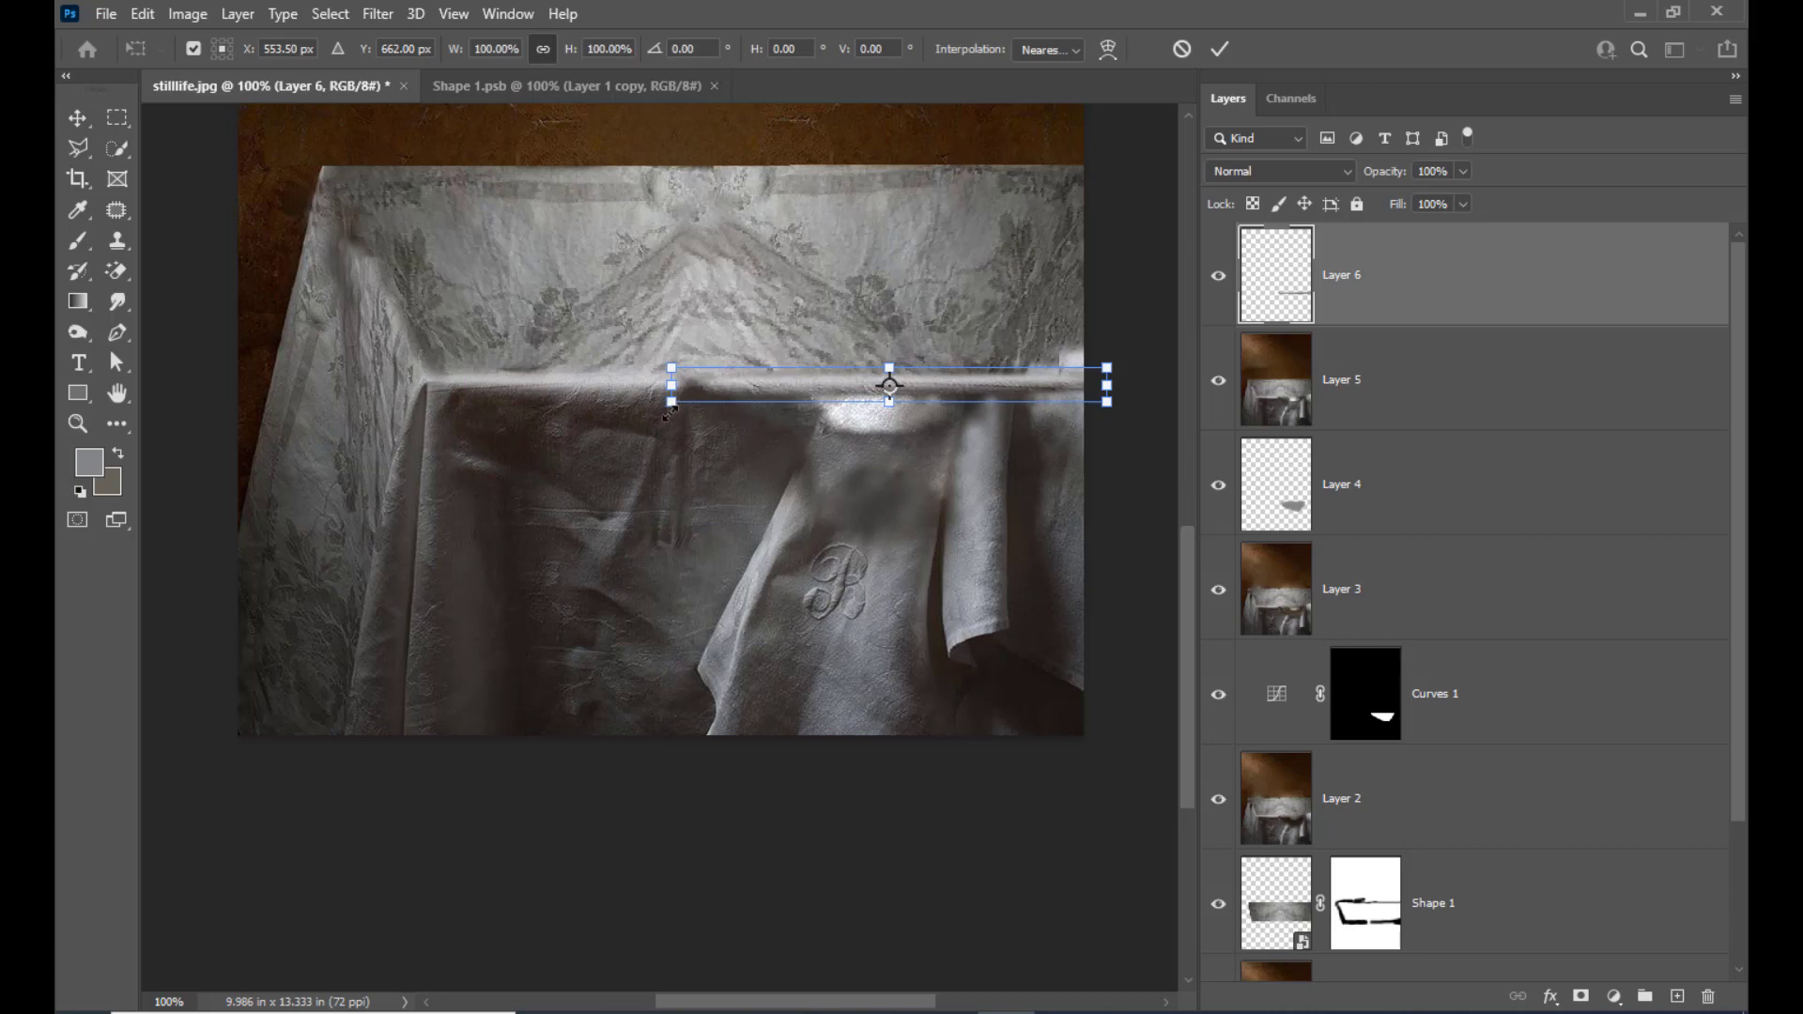
left_click_drag(668, 405, 636, 402)
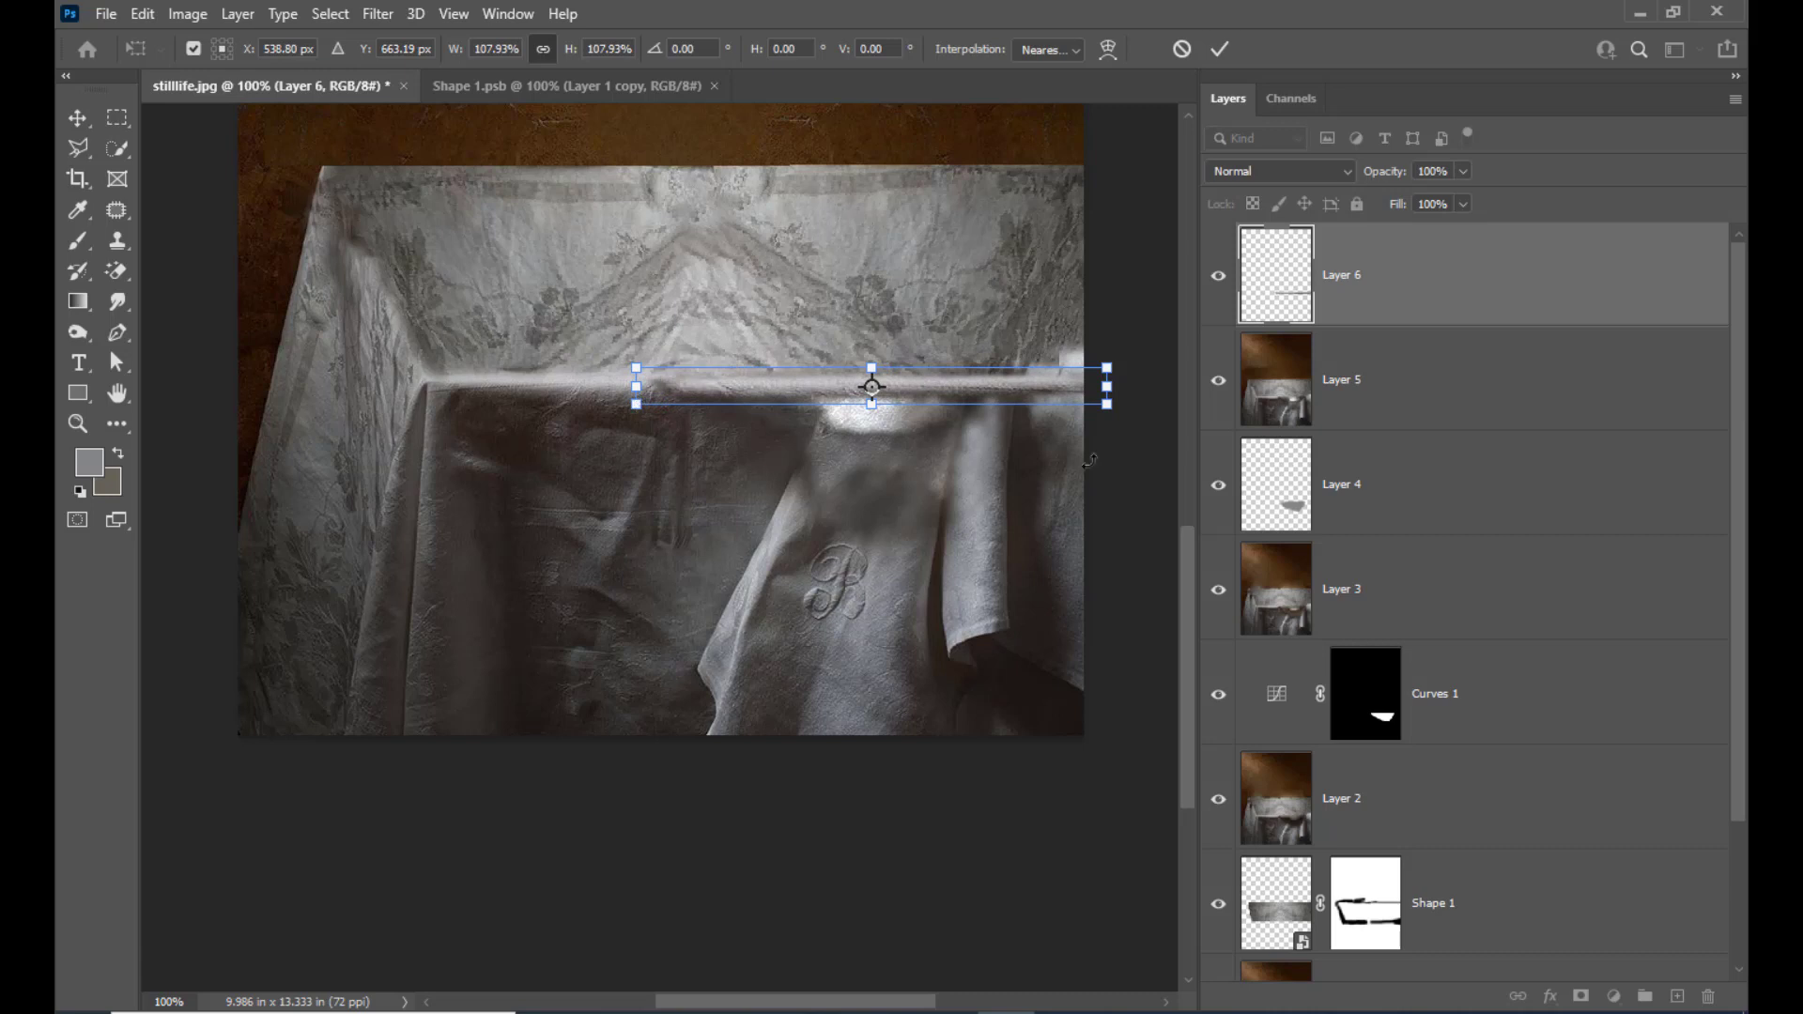
key("Return")
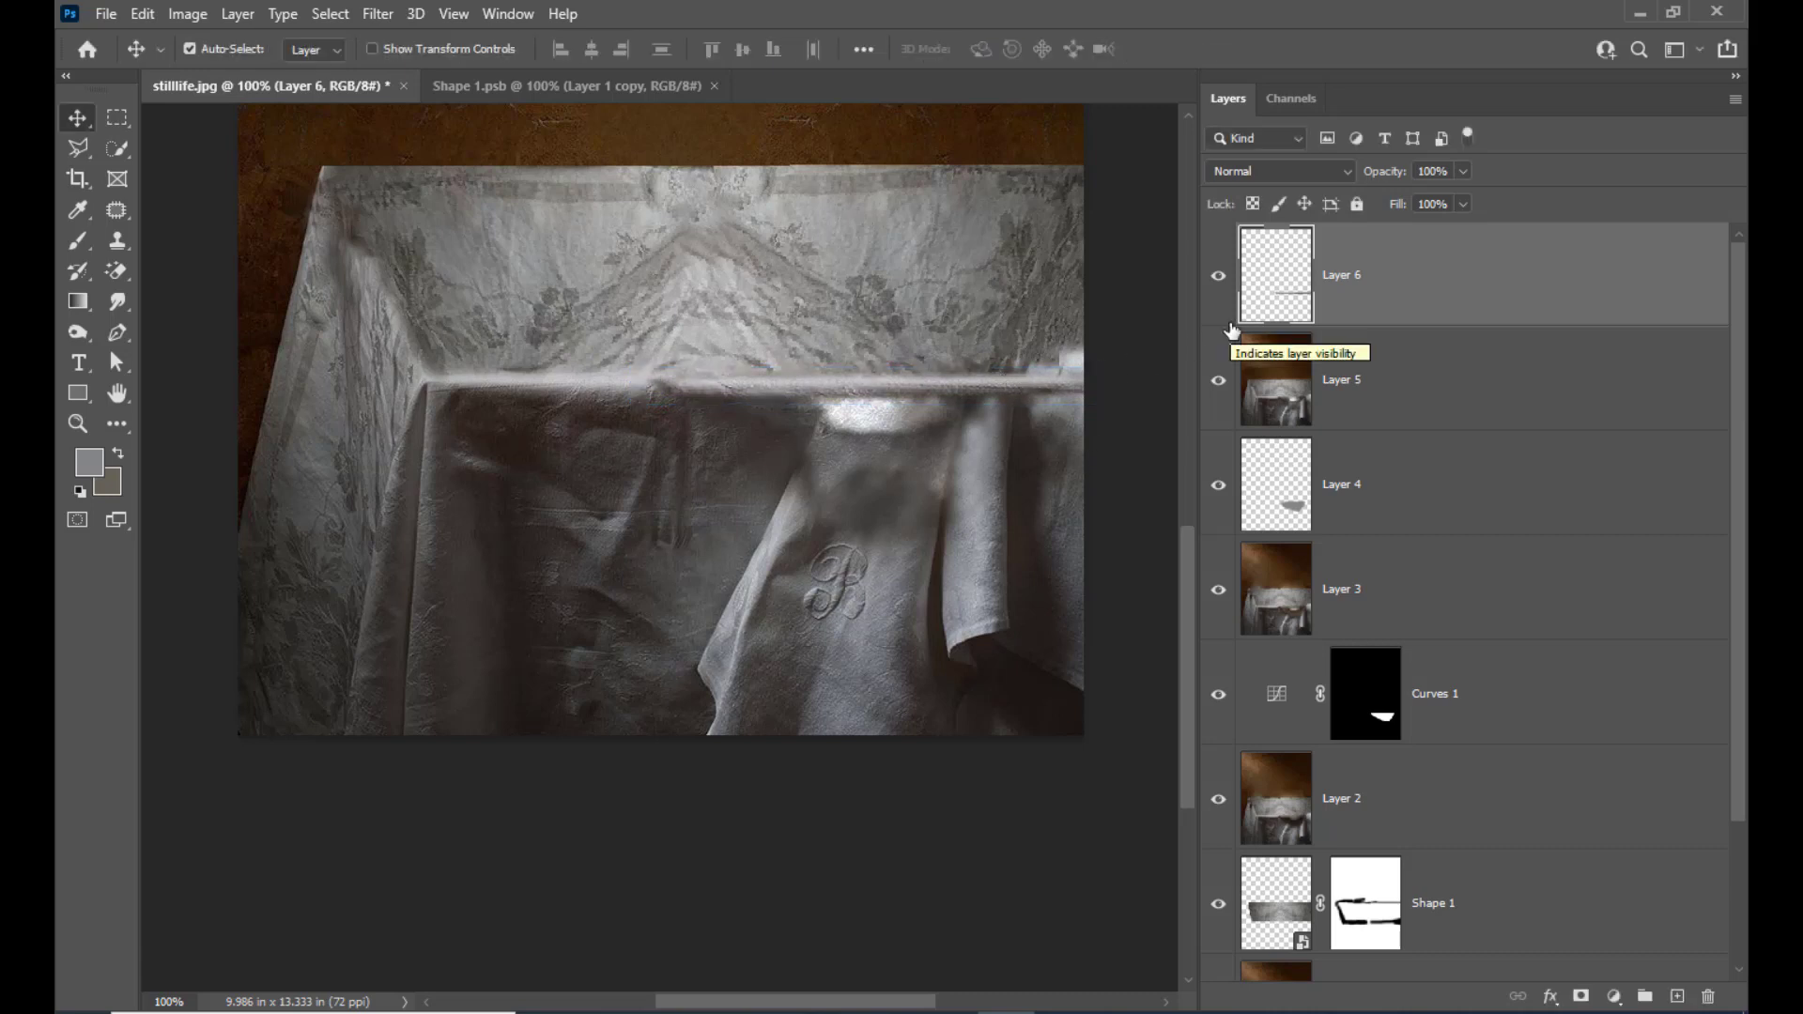
Merge the table-edge strip in Layer 6 with the retouched photo in Layer 5
left_click(1477, 385, "shift")
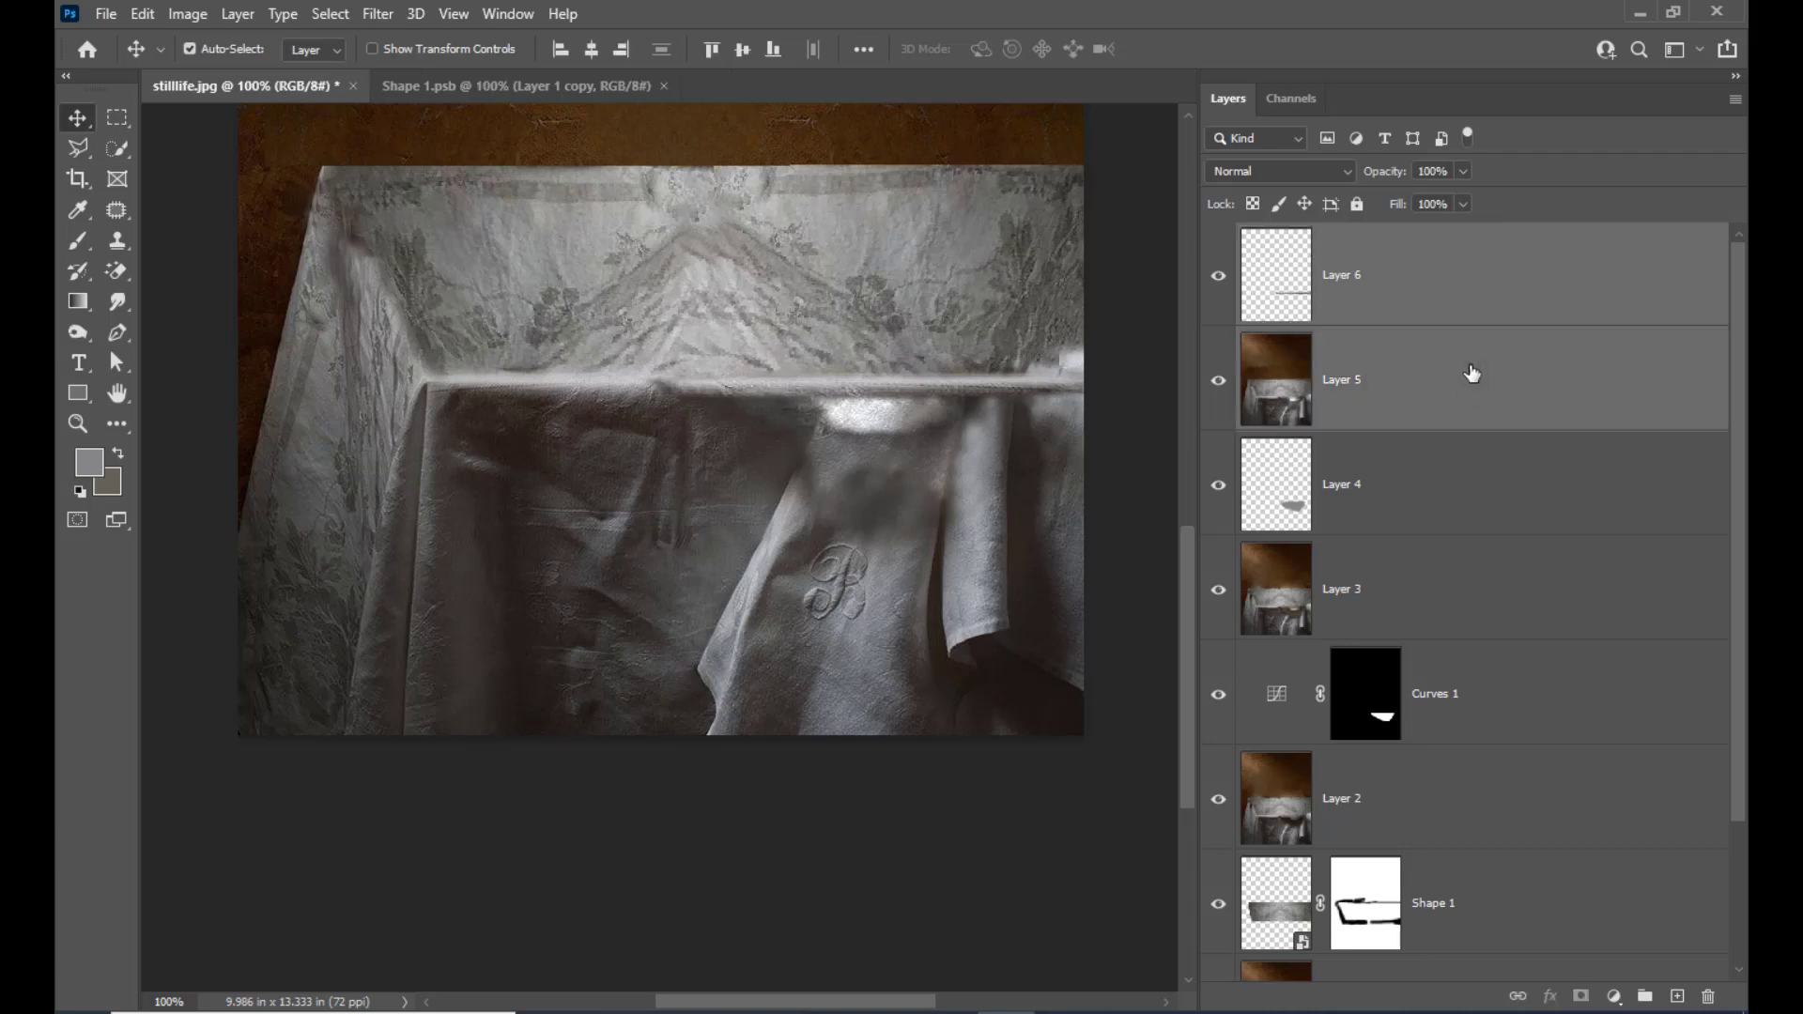
key("ctrl+e")
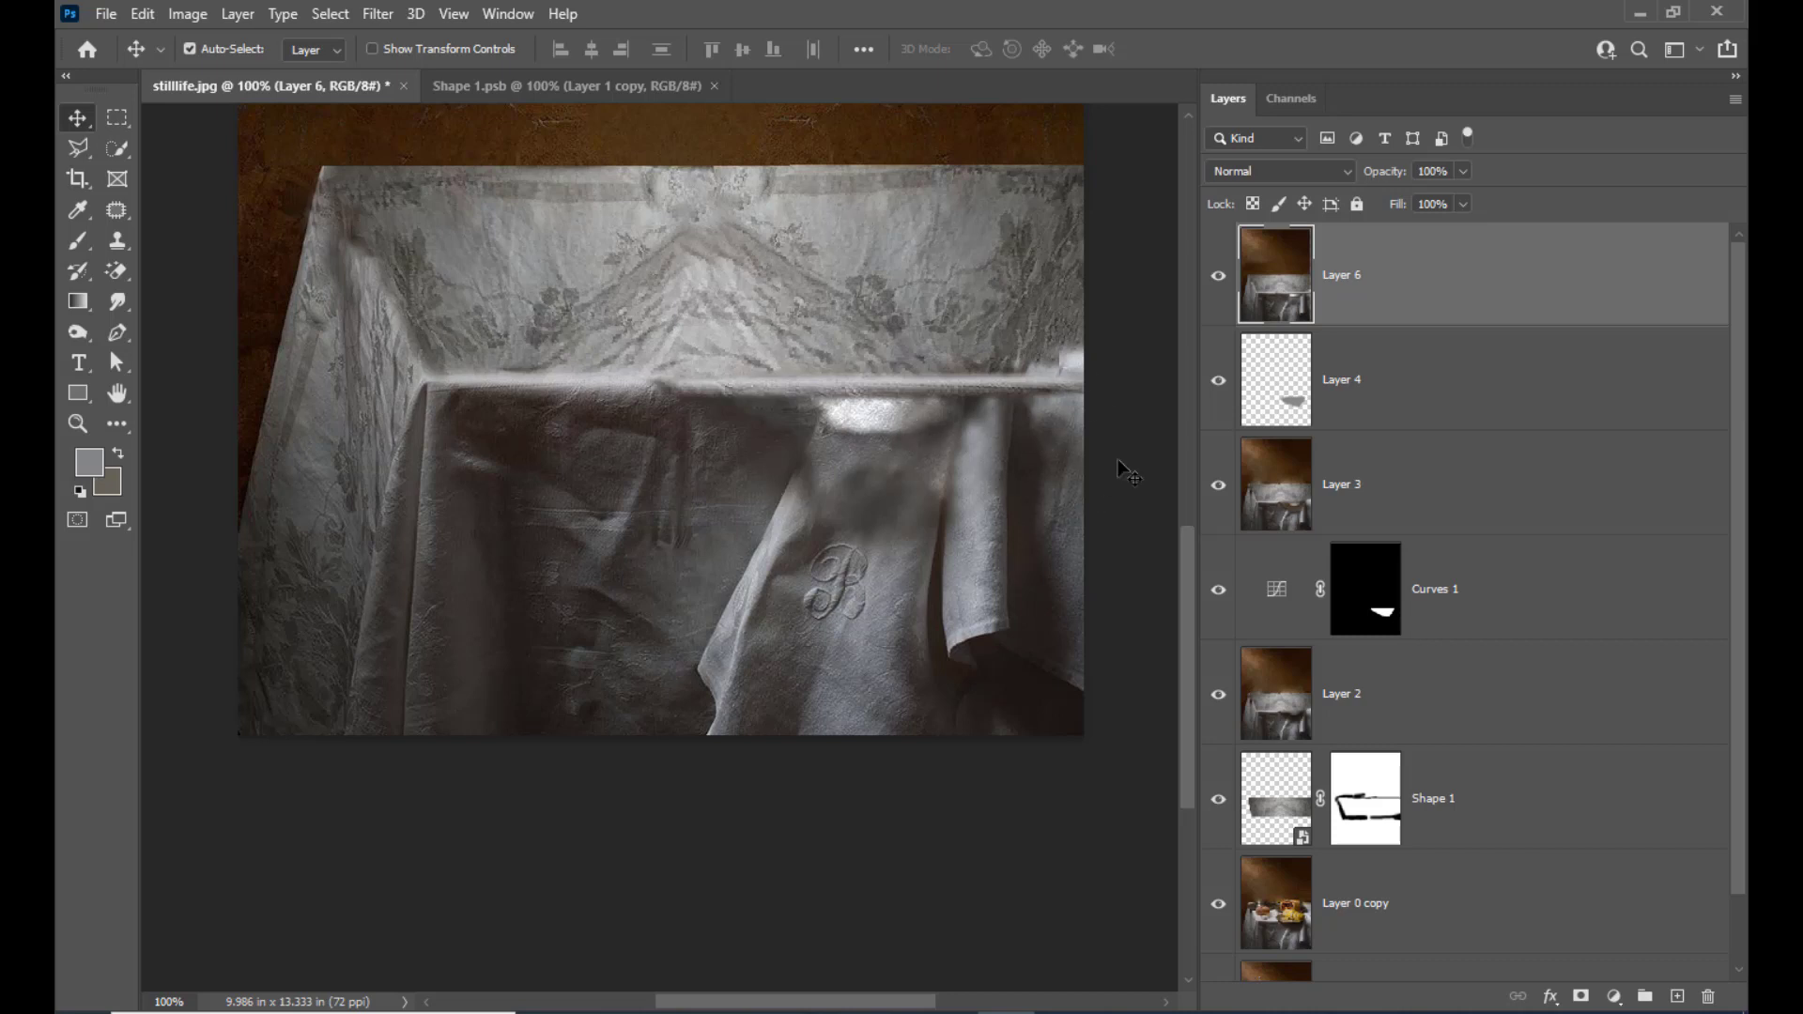
key("ctrl+z")
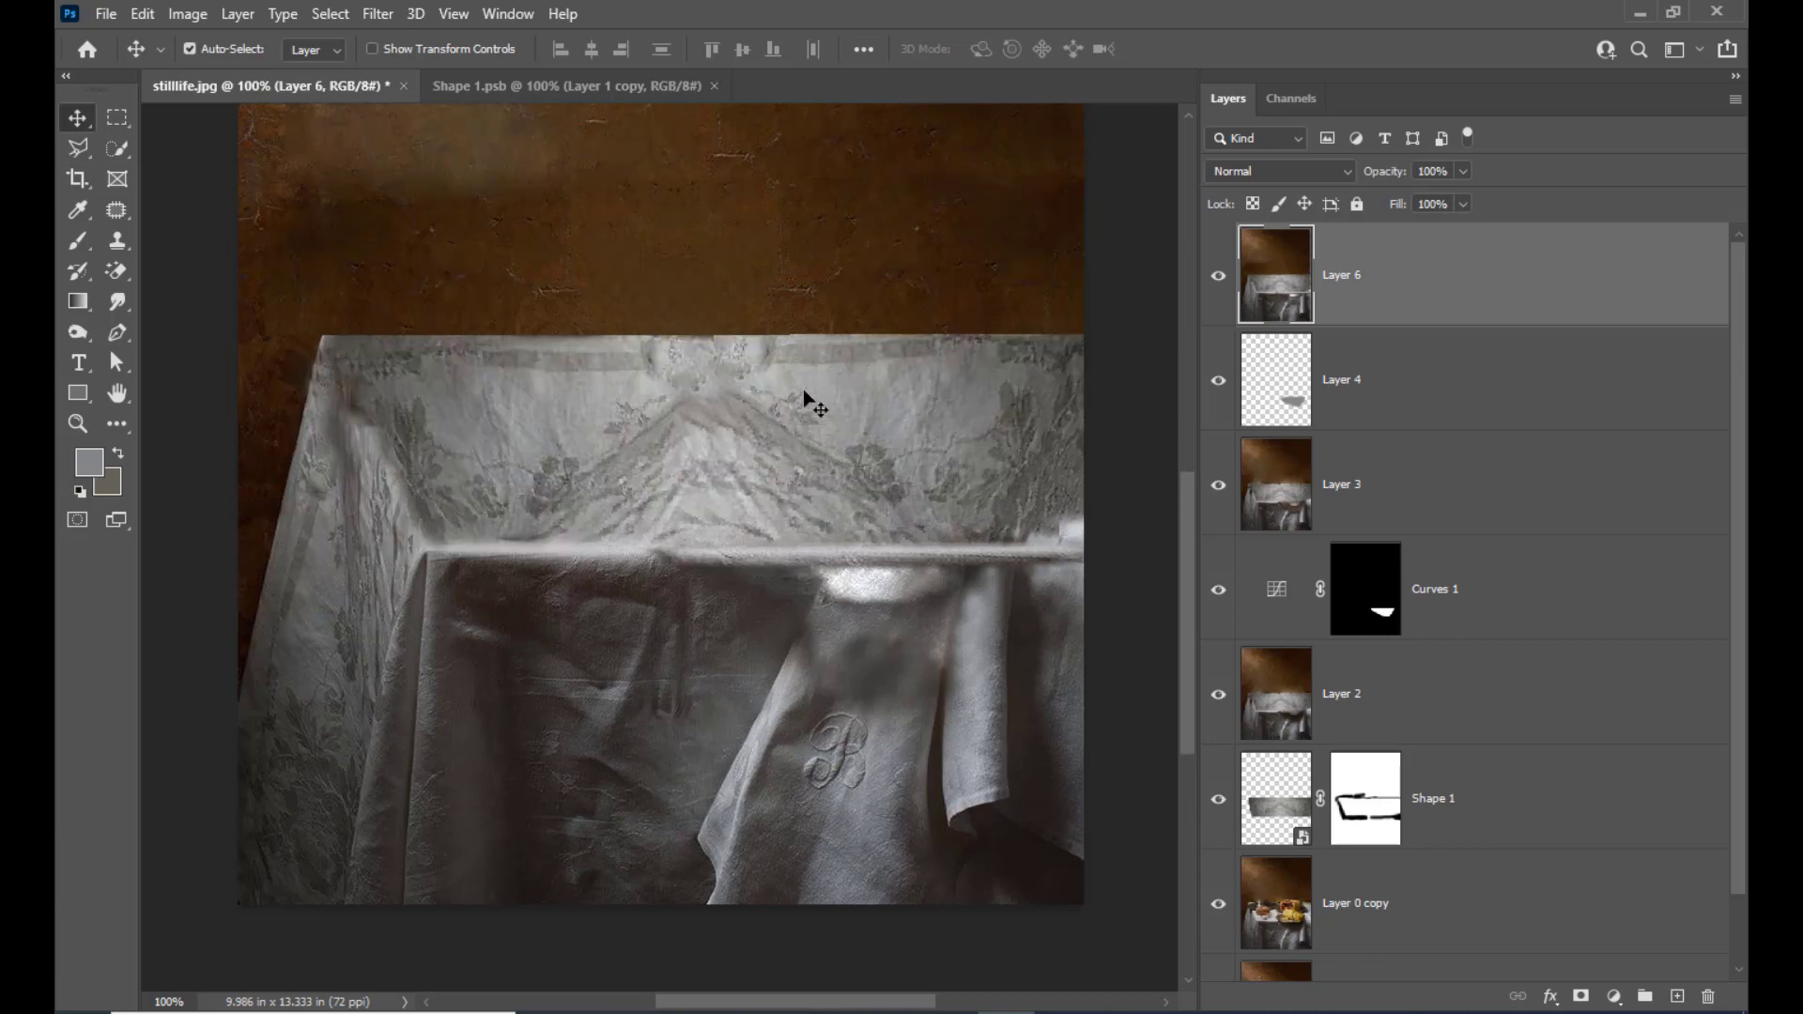
Patch the dark seam where the inserted strip meets the original table edge, using clean edge texture beside it
key("ctrl+plus")
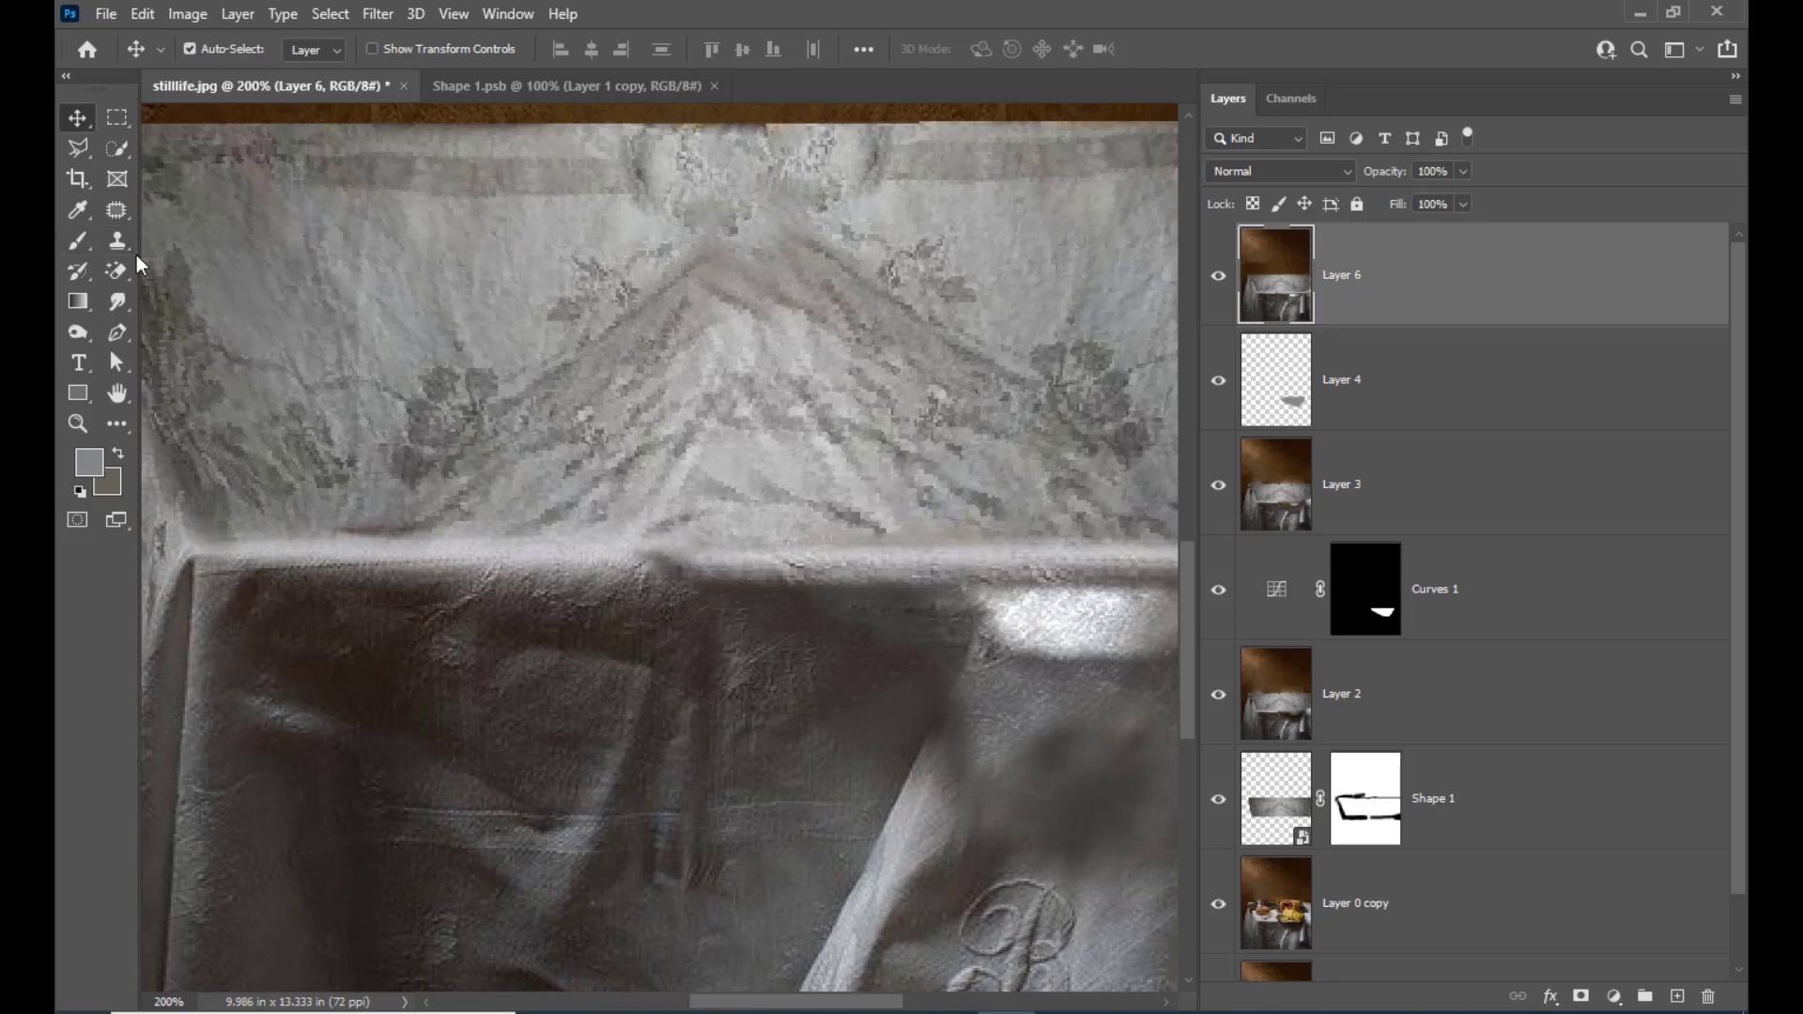
mouse_move(115, 213)
left_mouse_down()
mouse_move(179, 231)
mouse_move(188, 256)
left_mouse_up()
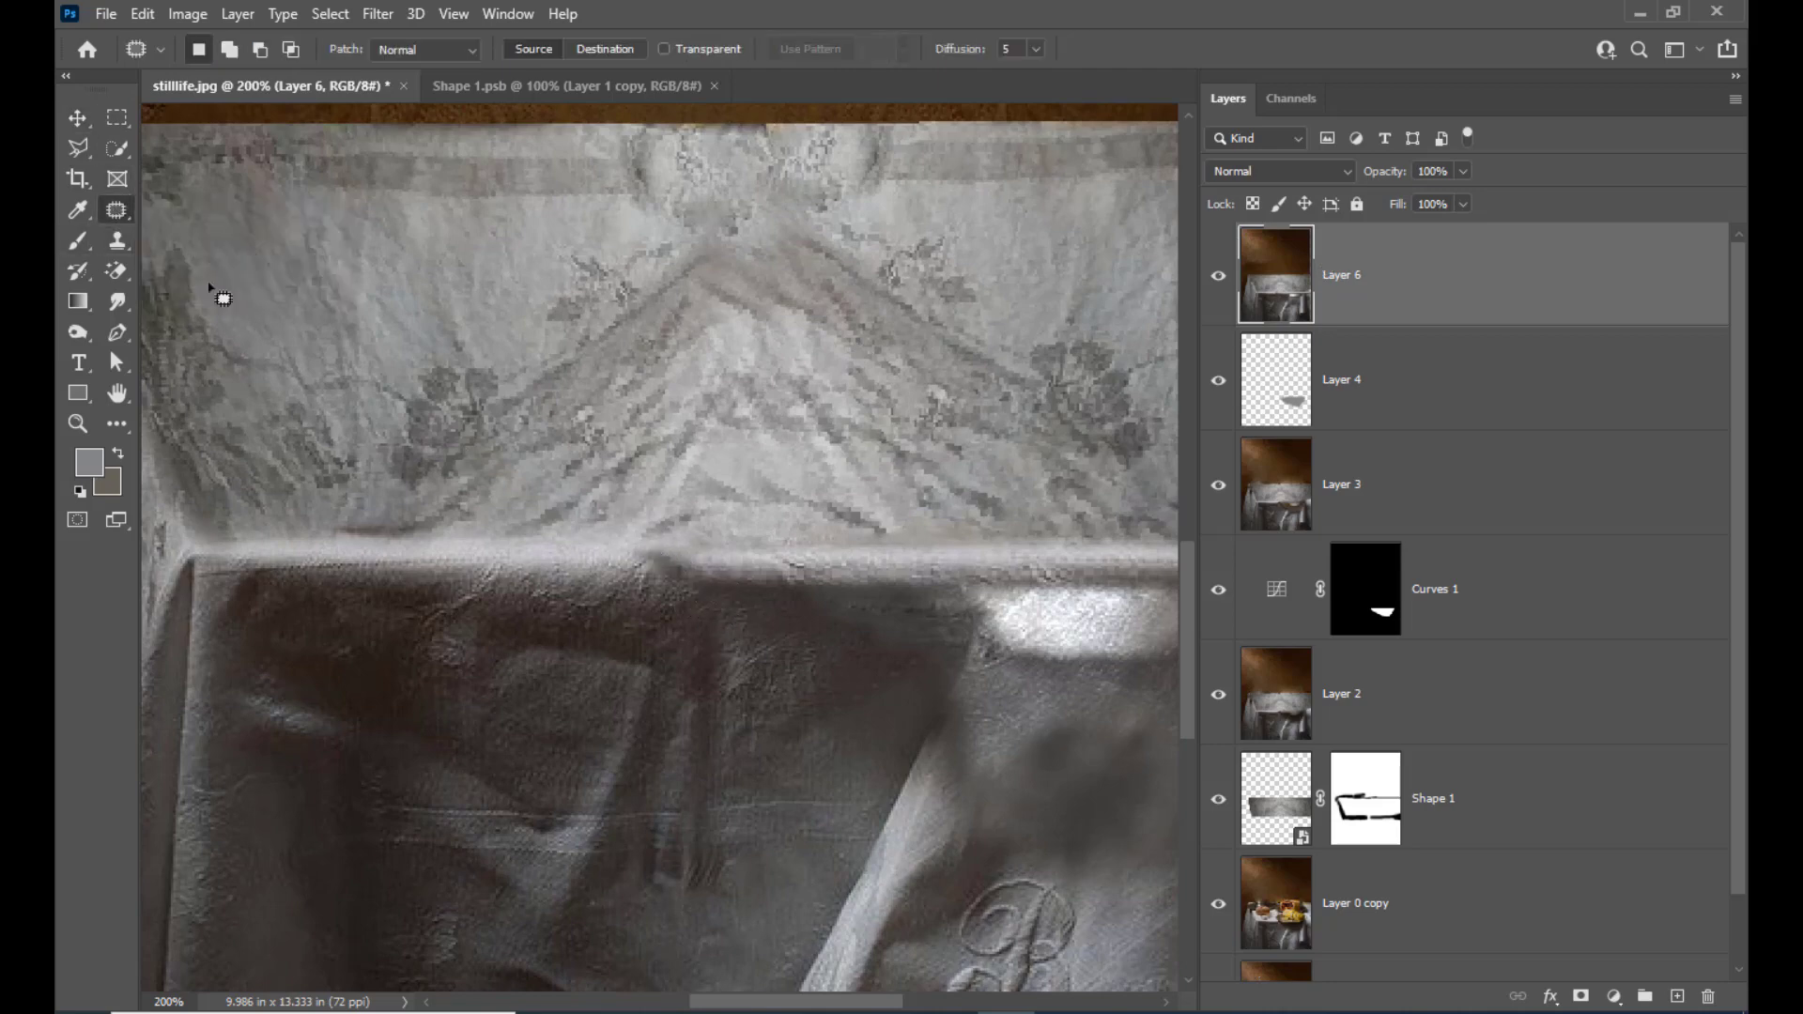
mouse_move(716, 595)
left_mouse_down()
mouse_move(652, 550)
mouse_move(646, 575)
mouse_move(683, 596)
mouse_move(610, 599)
left_mouse_up()
left_click(587, 613)
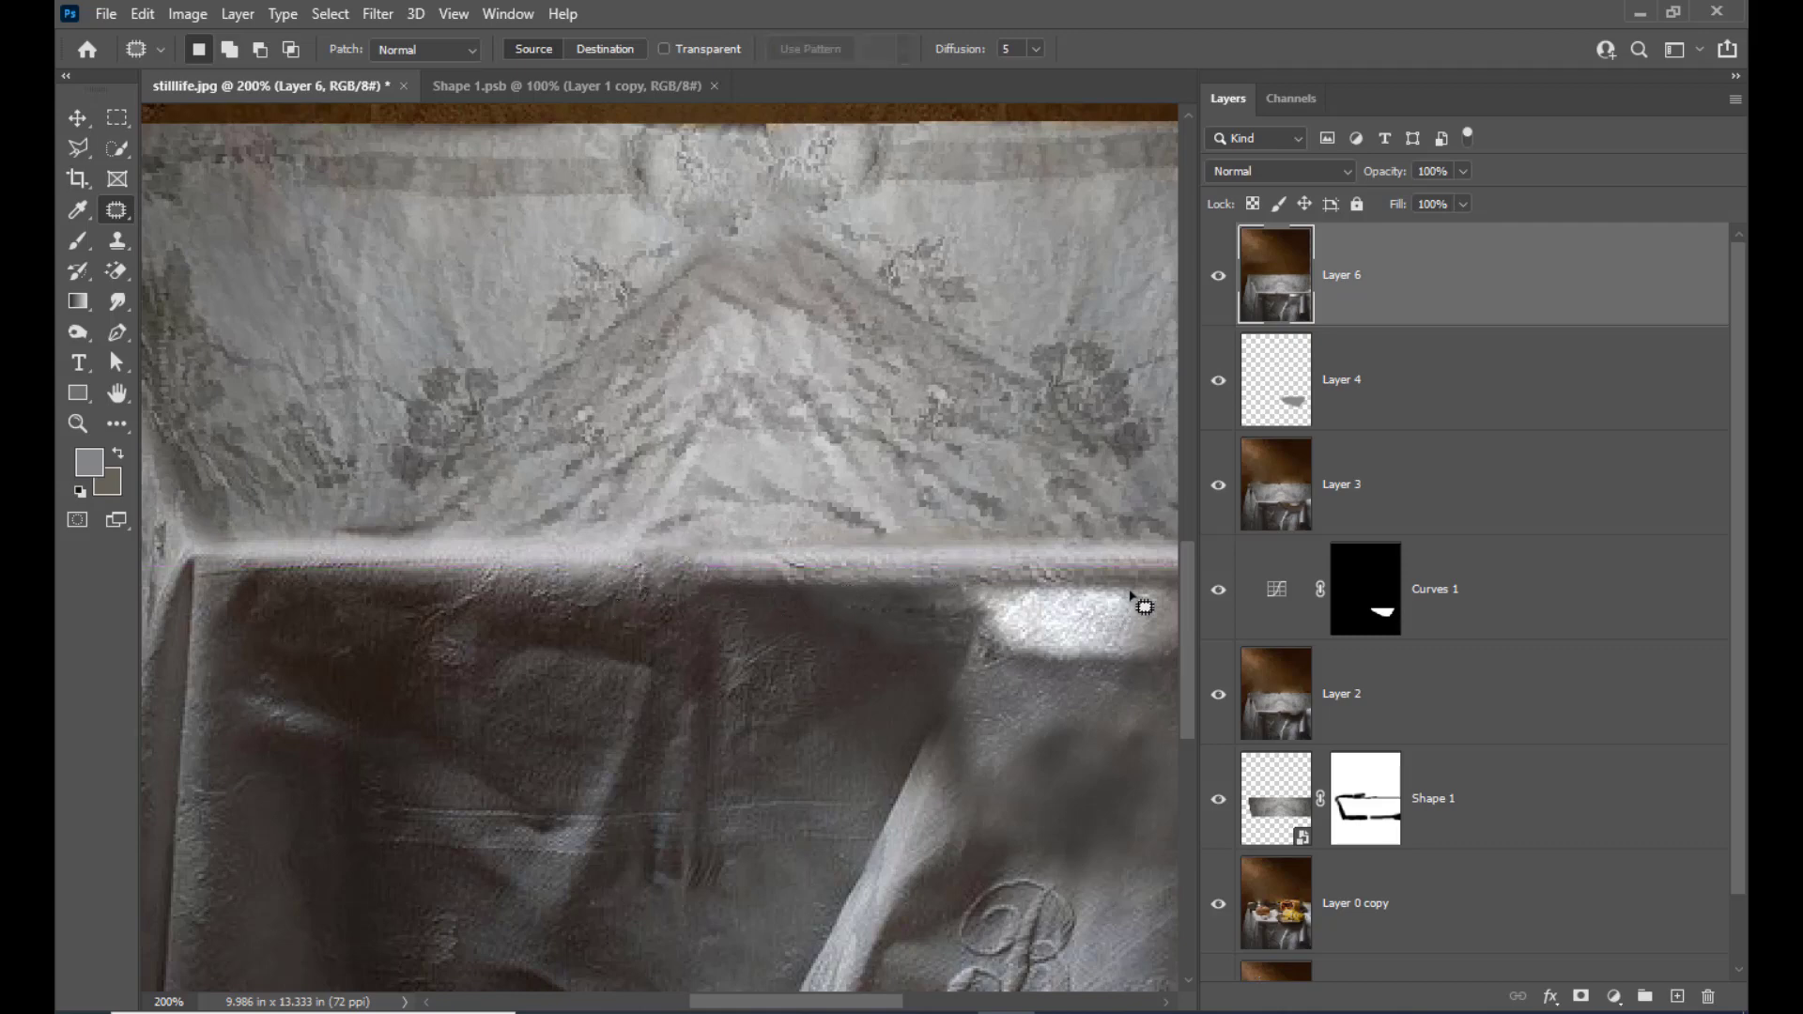
Patch the dark blotches just under the table edge beside the bright spot, above the hanging fold and near the photo's border
key("ctrl+minus")
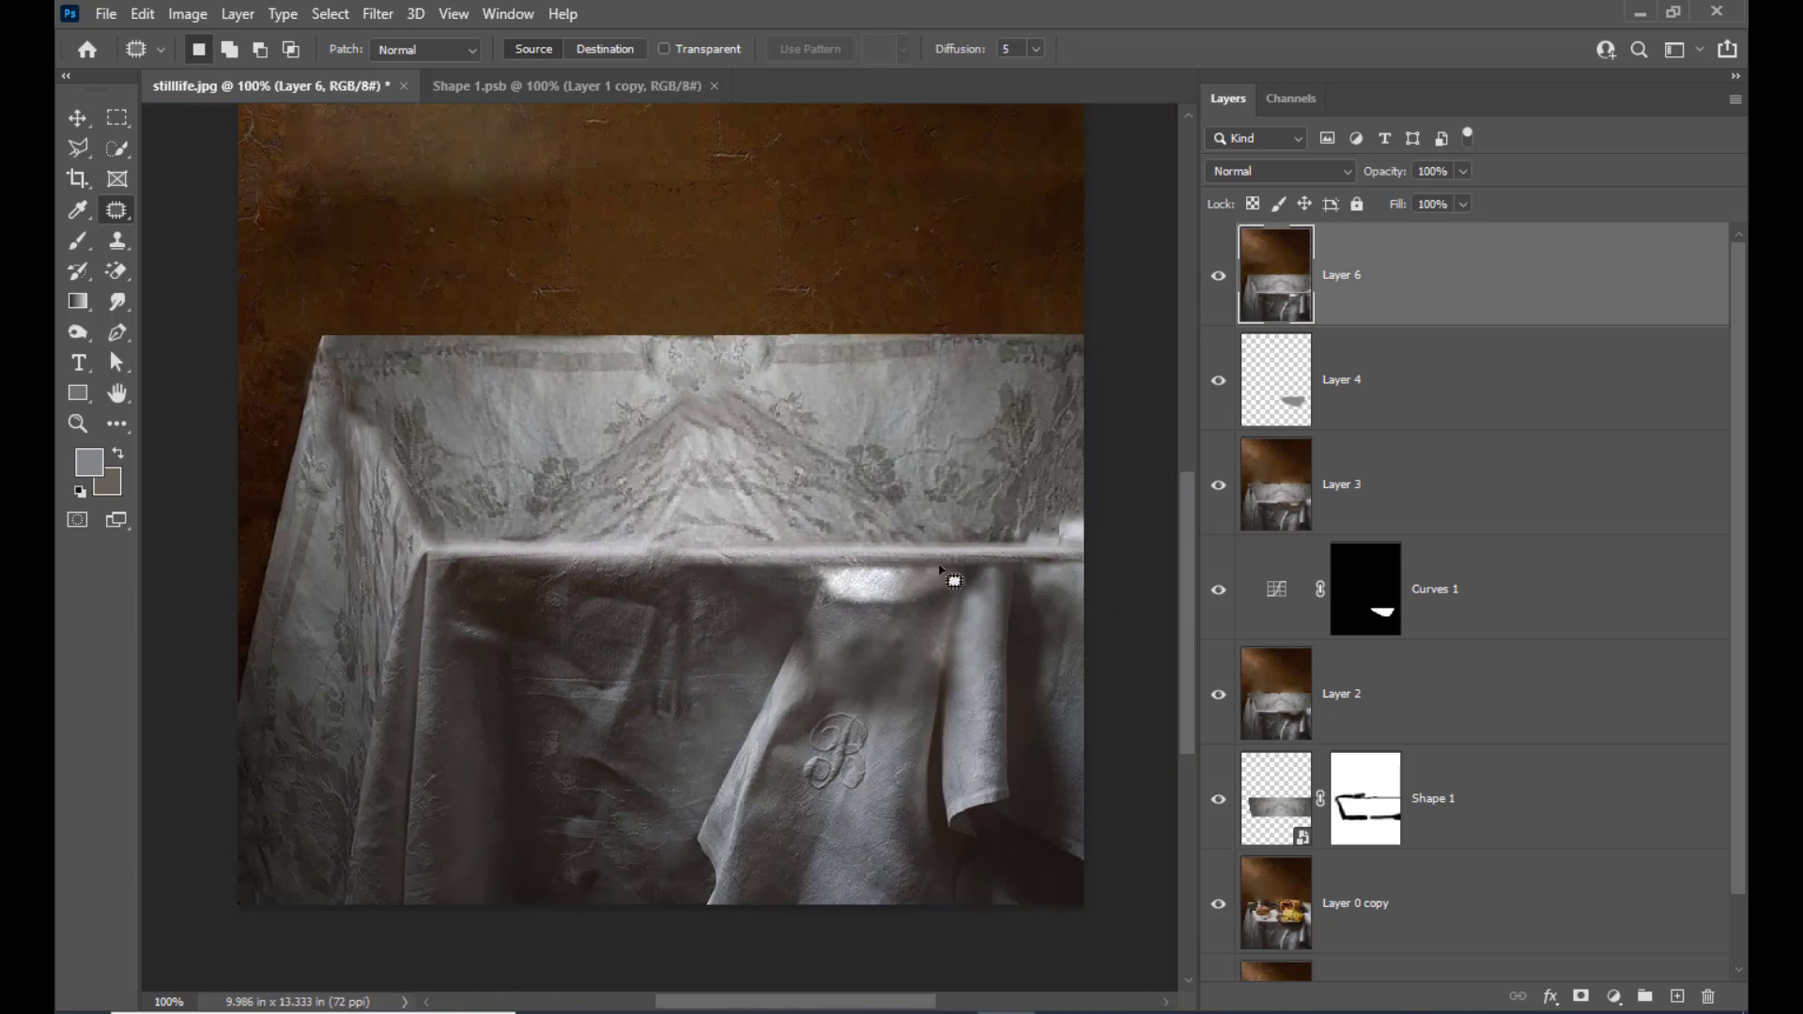
mouse_move(940, 567)
left_mouse_down()
mouse_move(812, 566)
mouse_move(944, 573)
left_mouse_up()
mouse_move(827, 579)
left_mouse_down()
mouse_move(781, 574)
mouse_move(829, 571)
left_mouse_up()
left_click_drag(826, 571, 772, 577)
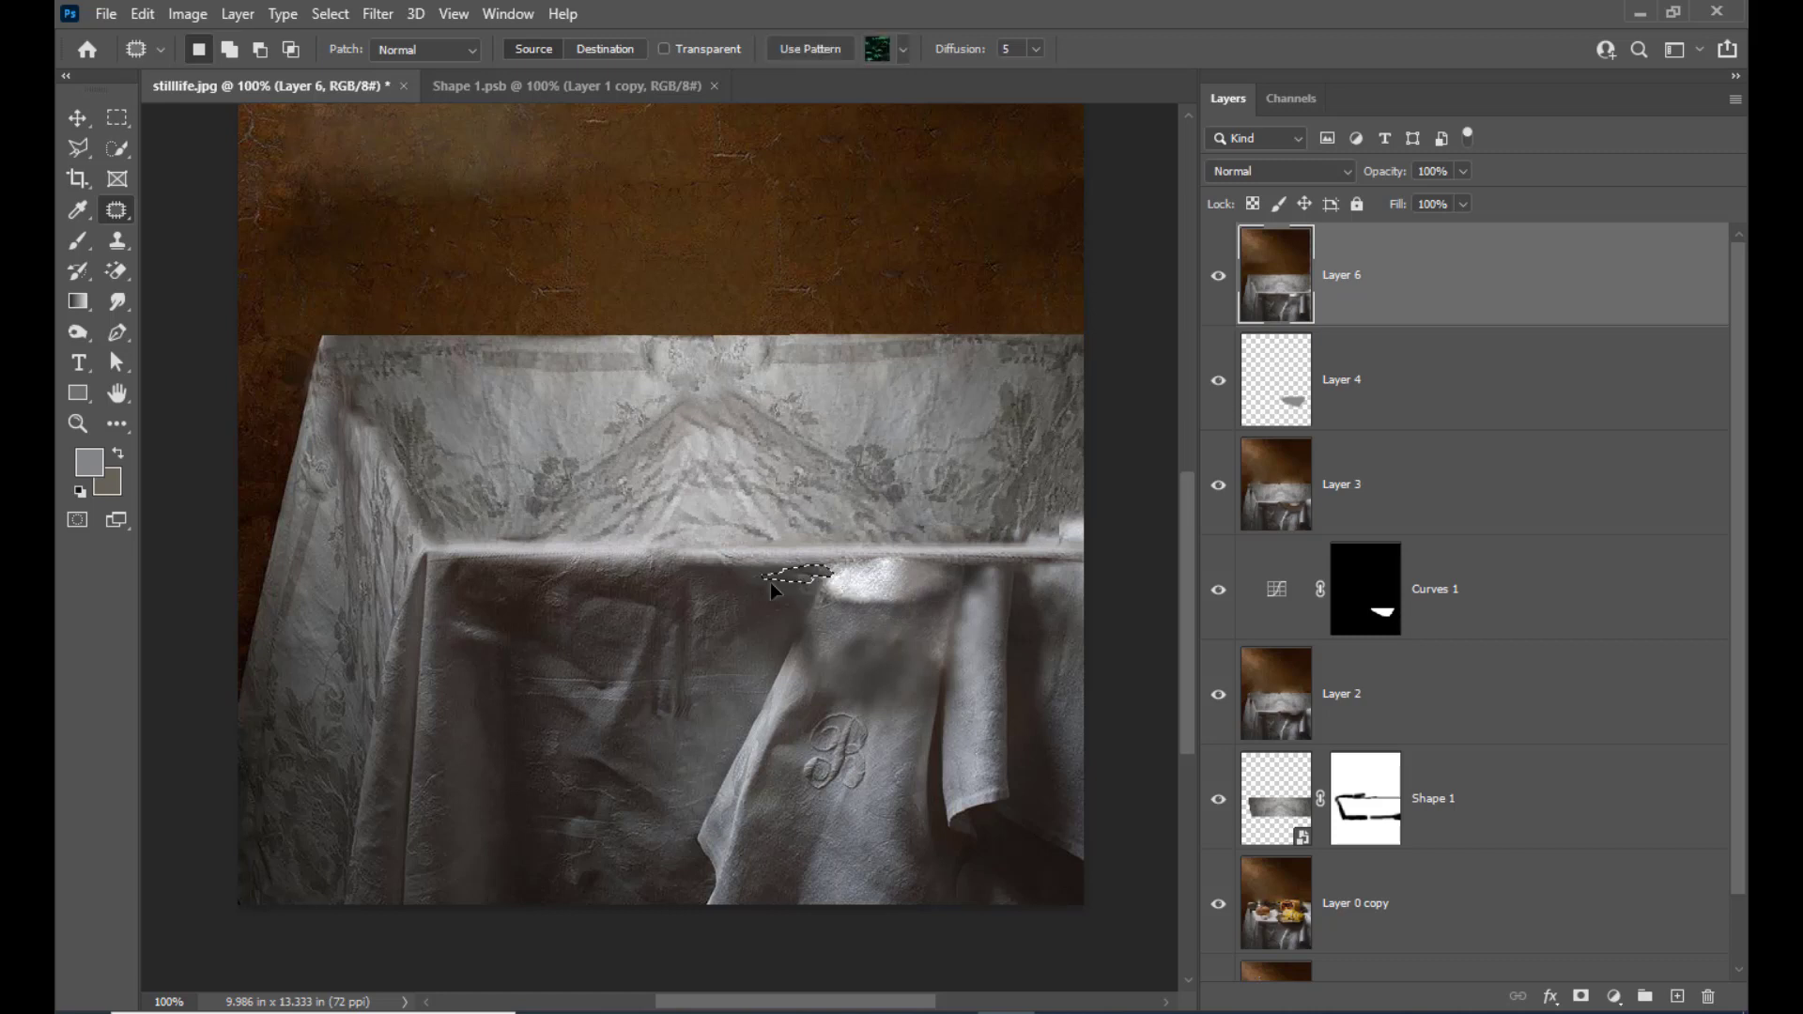
key("ctrl+d")
mouse_move(963, 567)
left_mouse_down()
mouse_move(988, 570)
mouse_move(956, 571)
mouse_move(979, 593)
left_mouse_up()
key("ctrl+d")
mouse_move(1087, 575)
left_mouse_down()
mouse_move(1034, 580)
mouse_move(1111, 583)
mouse_move(1070, 577)
mouse_move(1076, 601)
left_mouse_up()
key("ctrl+d")
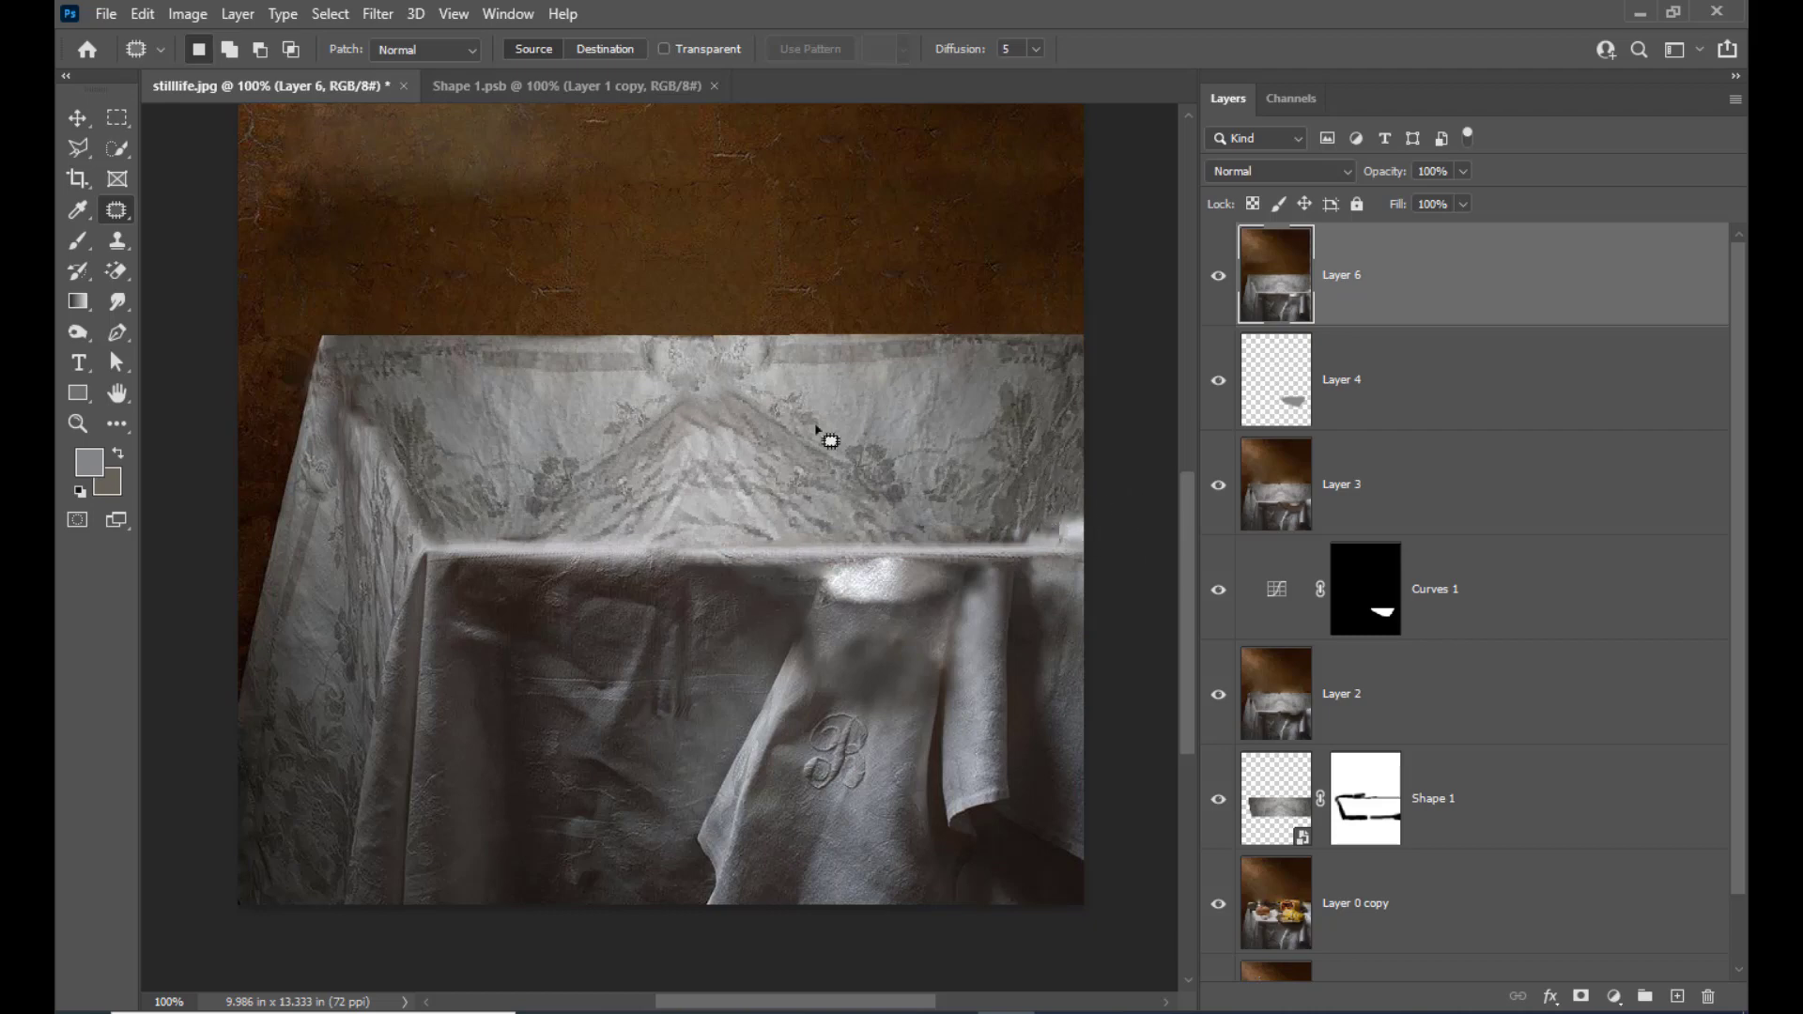
Clone patterned cloth over the bright leftover patch just above the table edge near the photo's border with the Clone Stamp
left_click(119, 238)
left_click(172, 243)
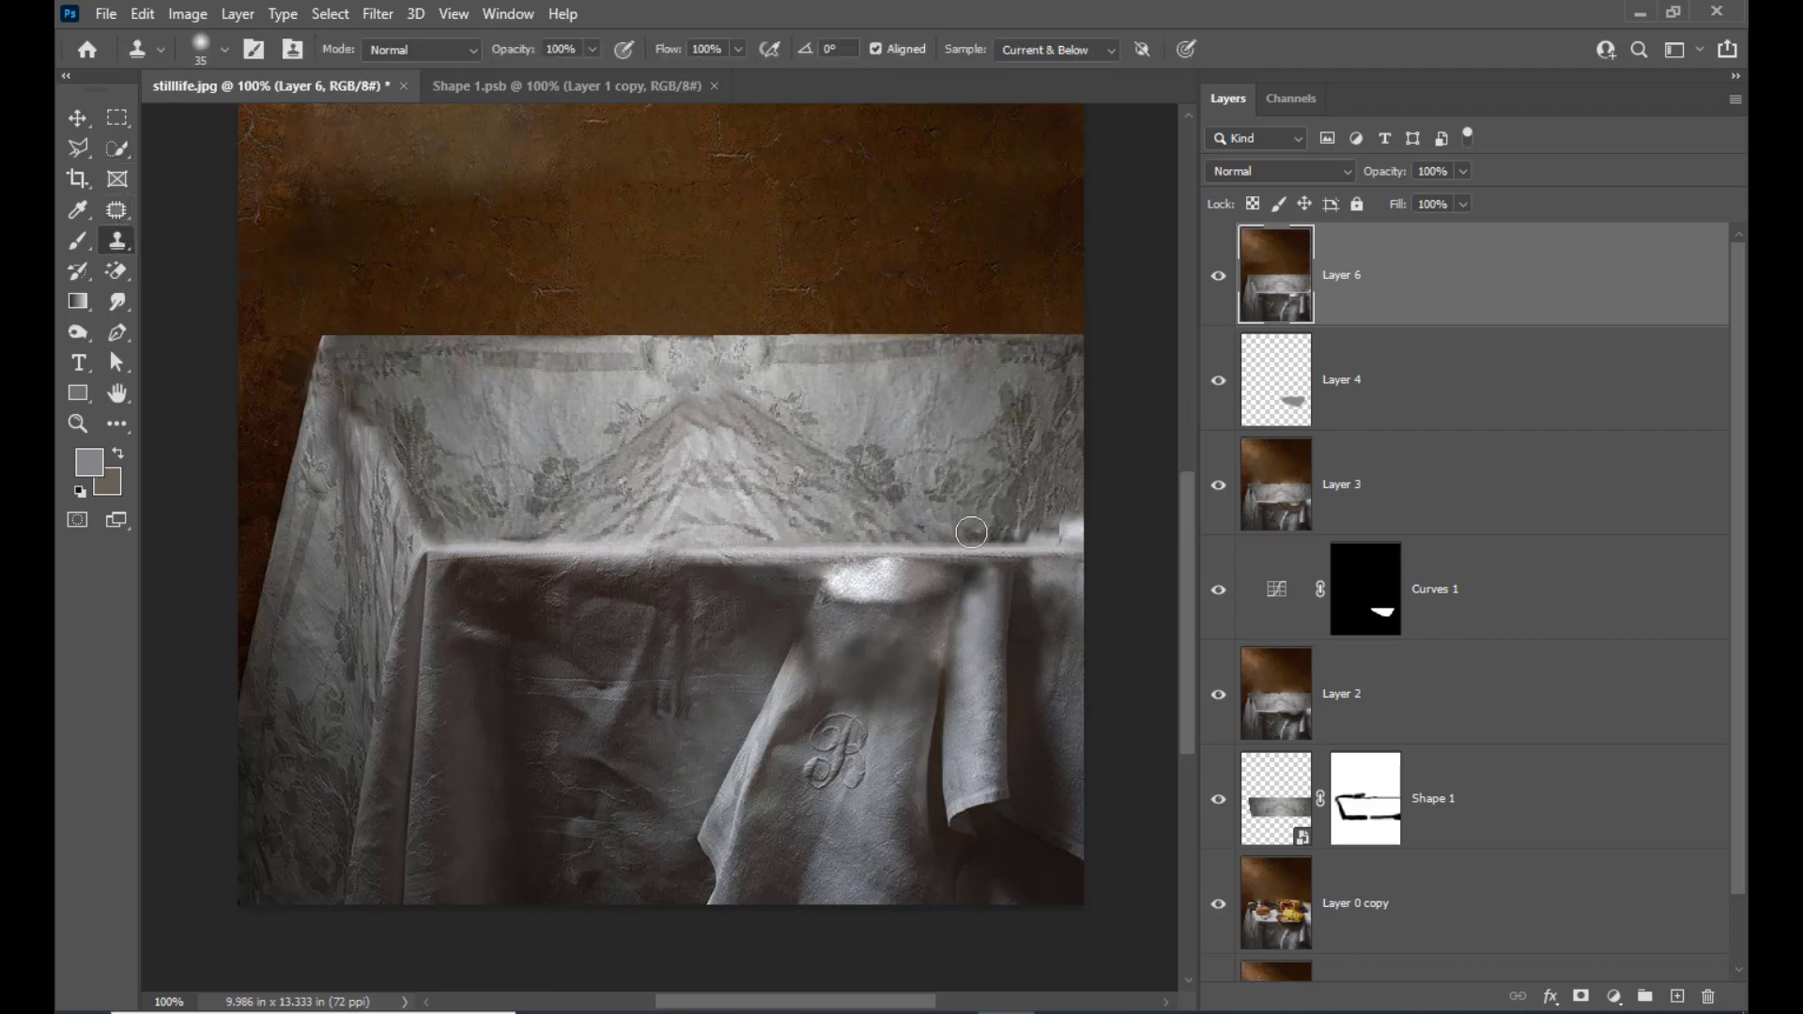
left_click(1057, 516, "alt")
left_click_drag(1066, 528, 1005, 527)
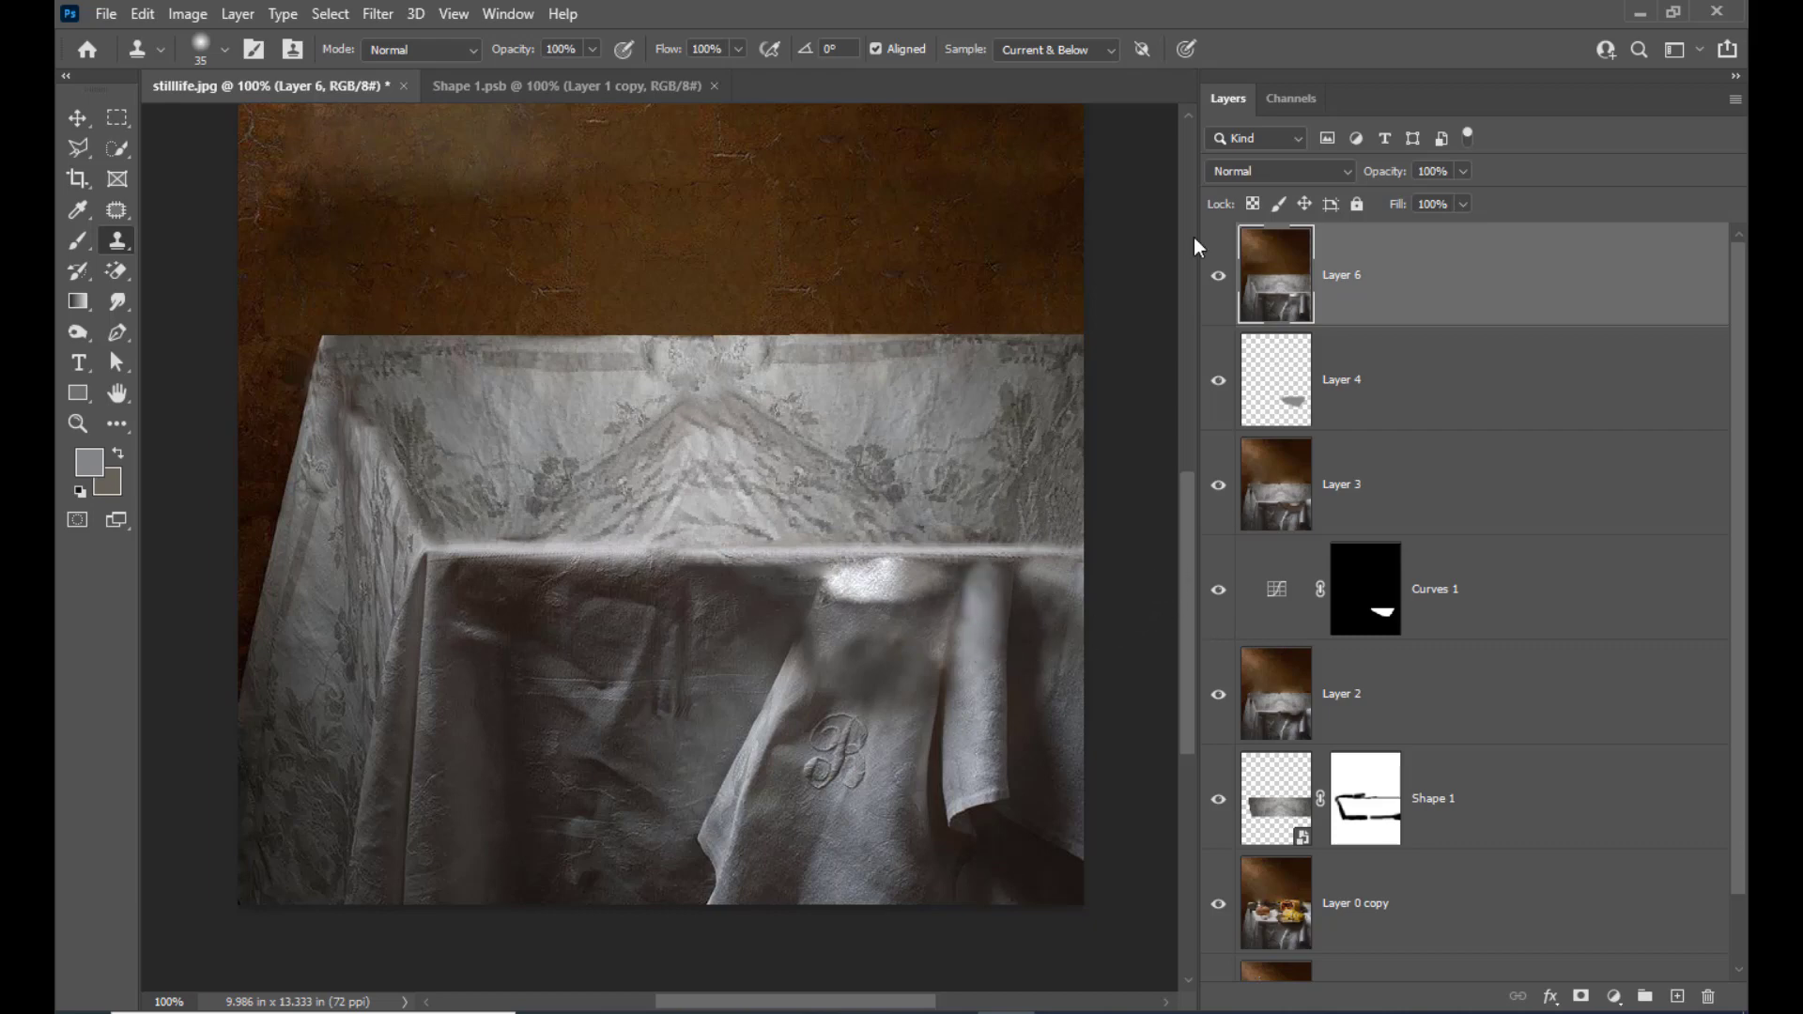
Outline a narrow strip of the monogrammed cloth's edge beside the hanging fold with the Lasso and copy it onto a new layer
scroll(1106, 524, "down", 2)
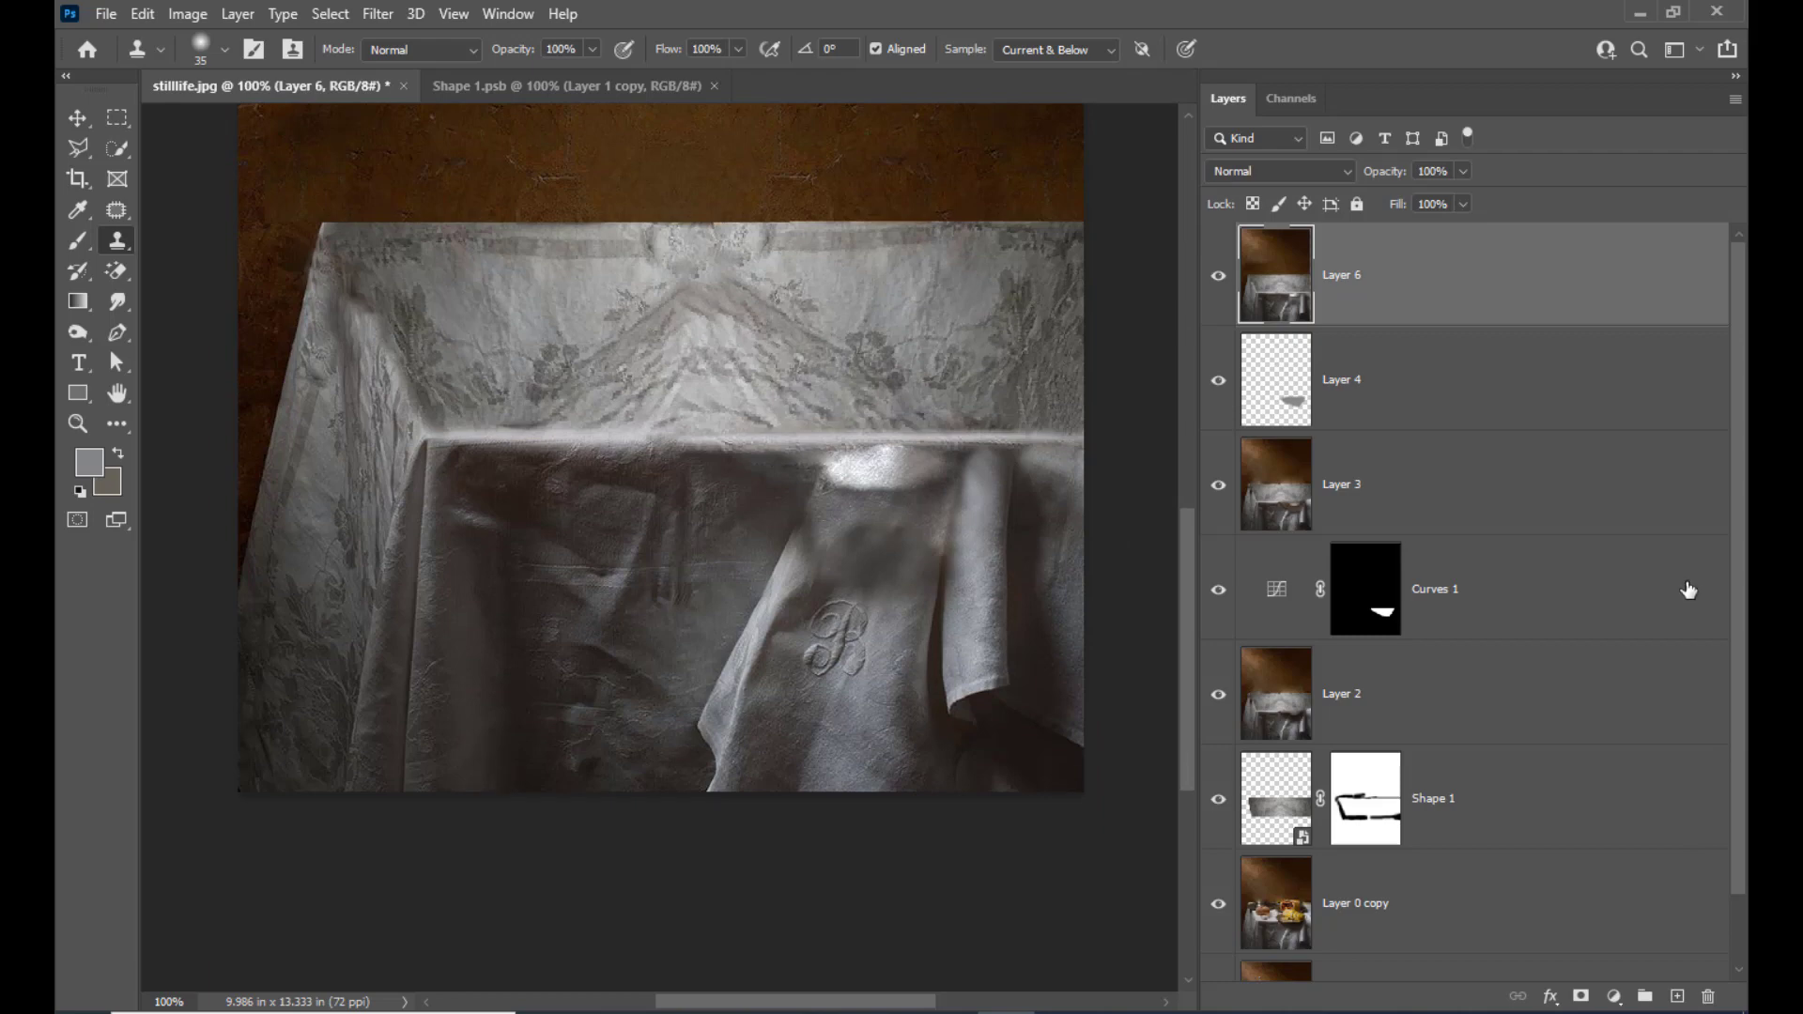
scroll(1087, 423, "down", 2)
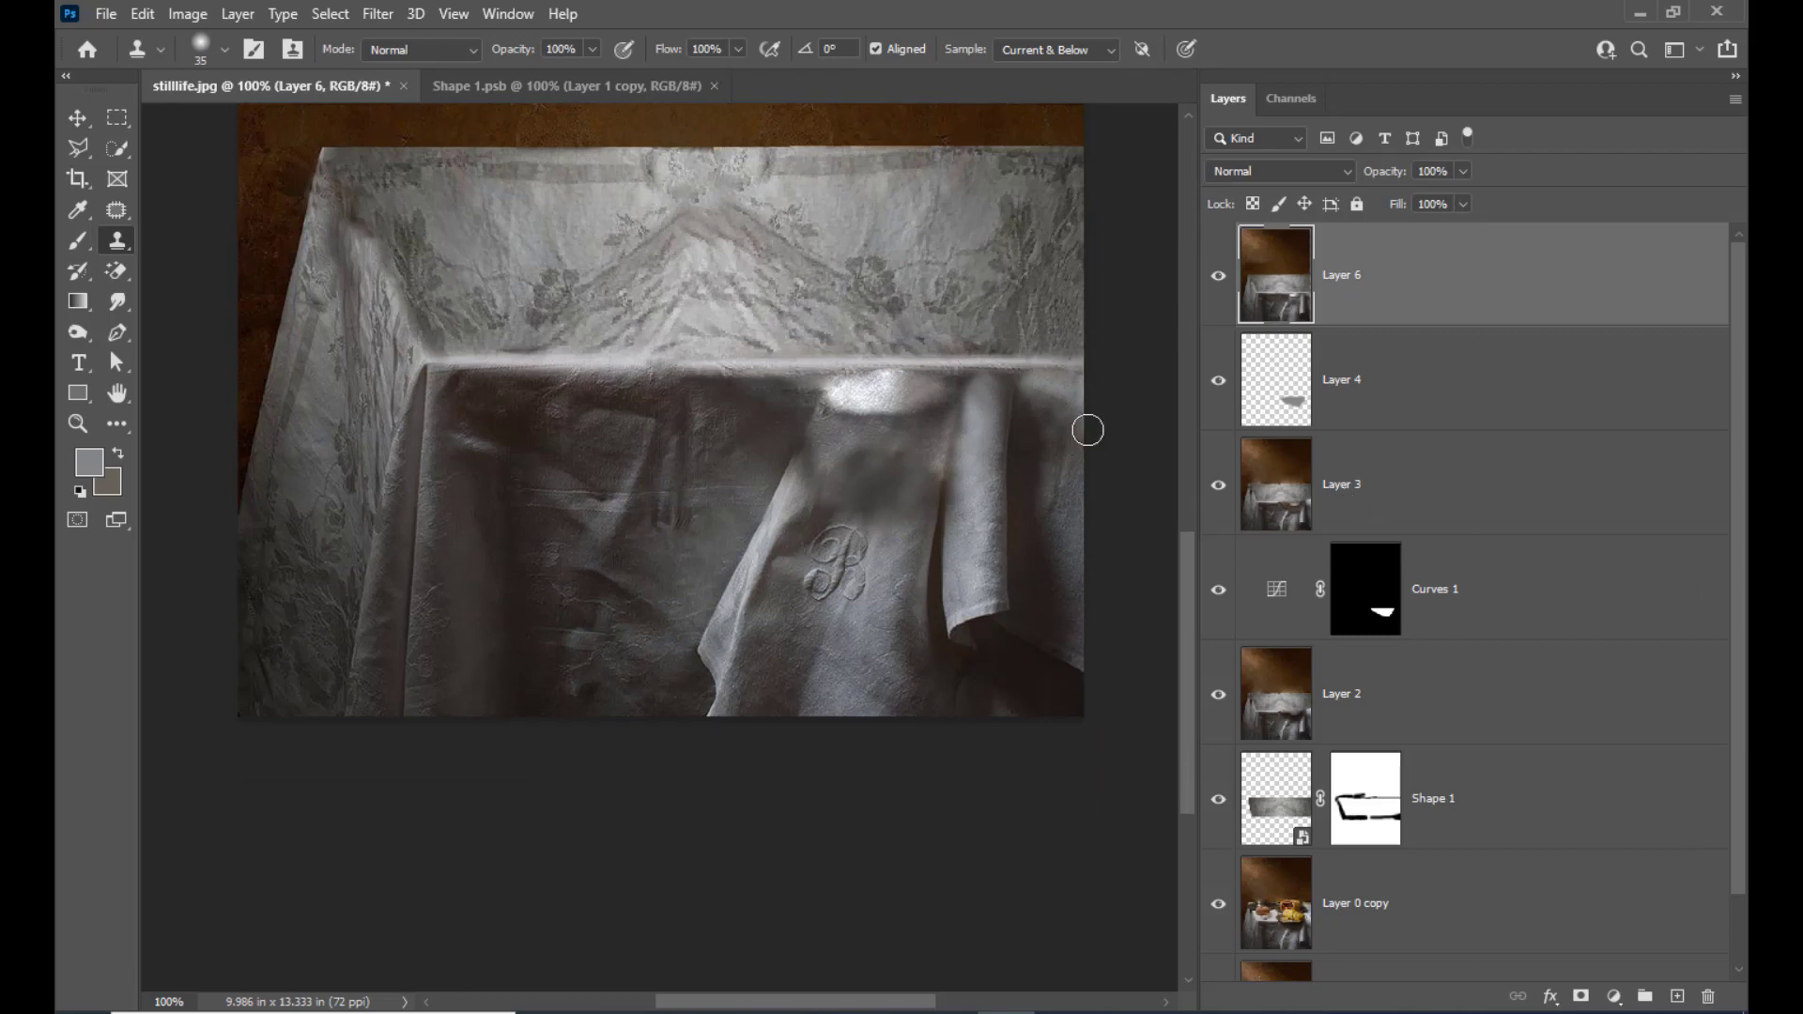
key("ctrl+plus")
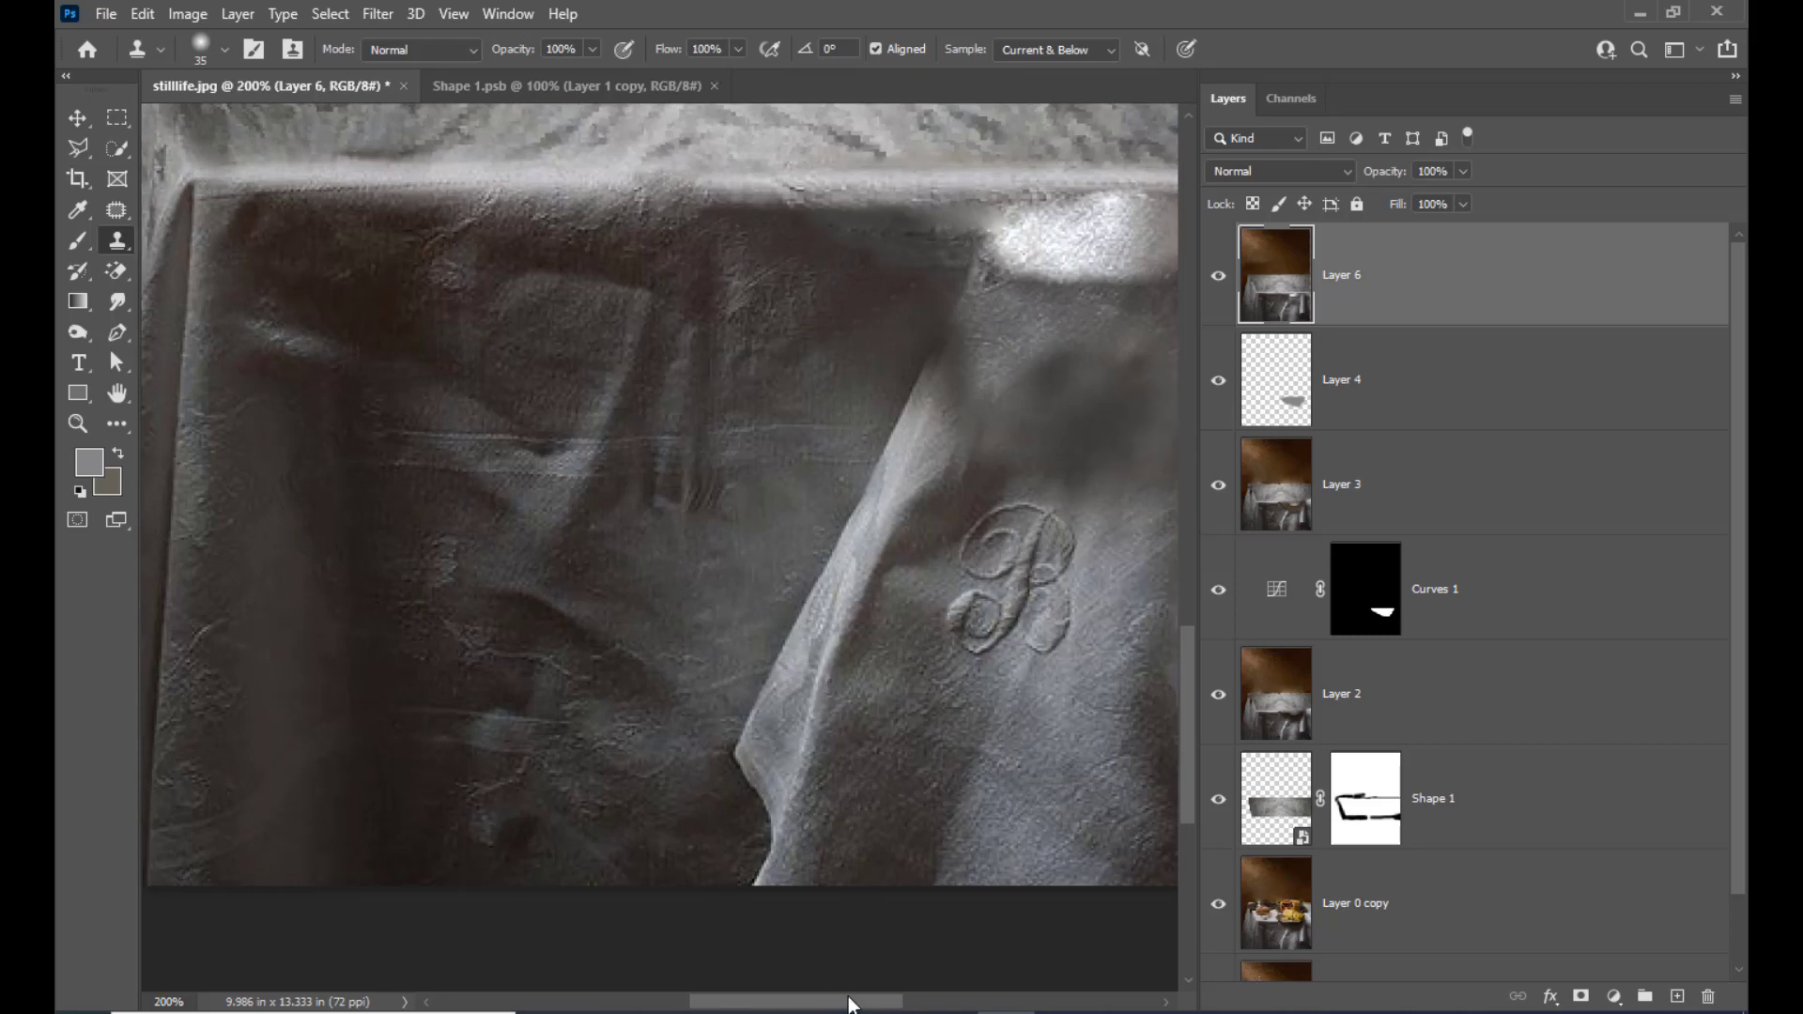
left_click_drag(849, 1001, 963, 1010)
key("ctrl+plus")
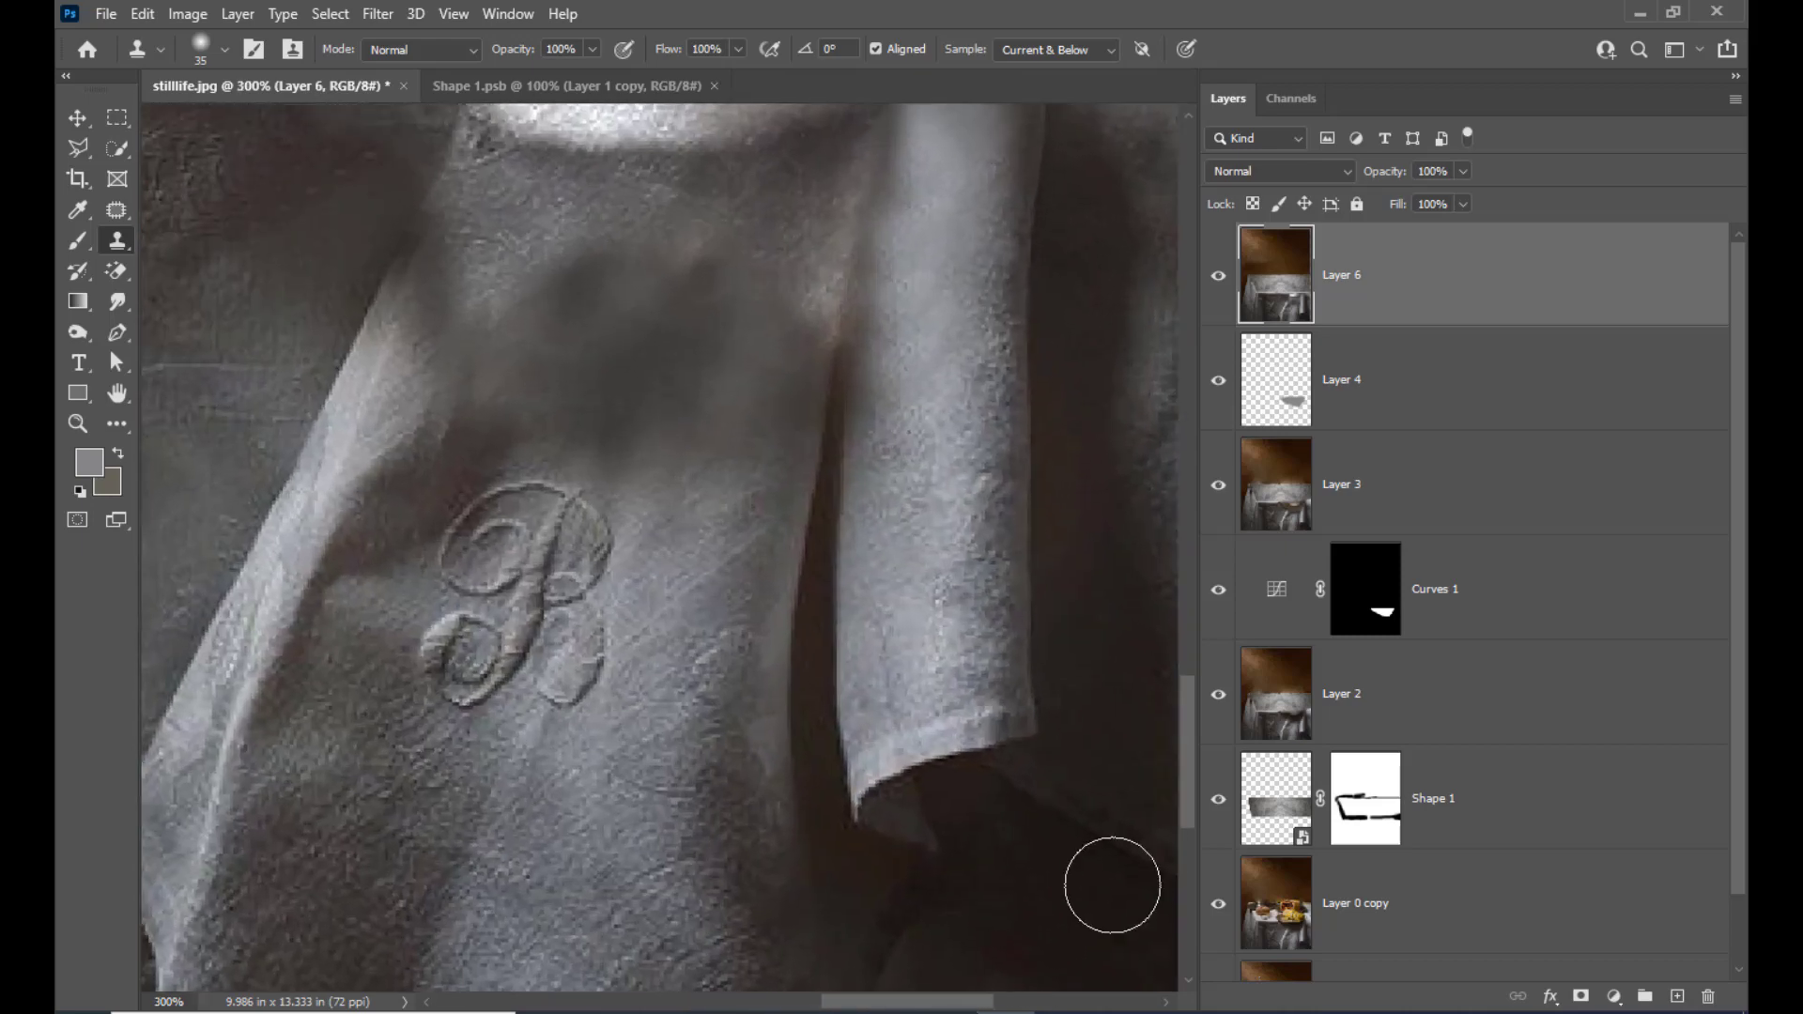
left_click(72, 151)
right_click(72, 151)
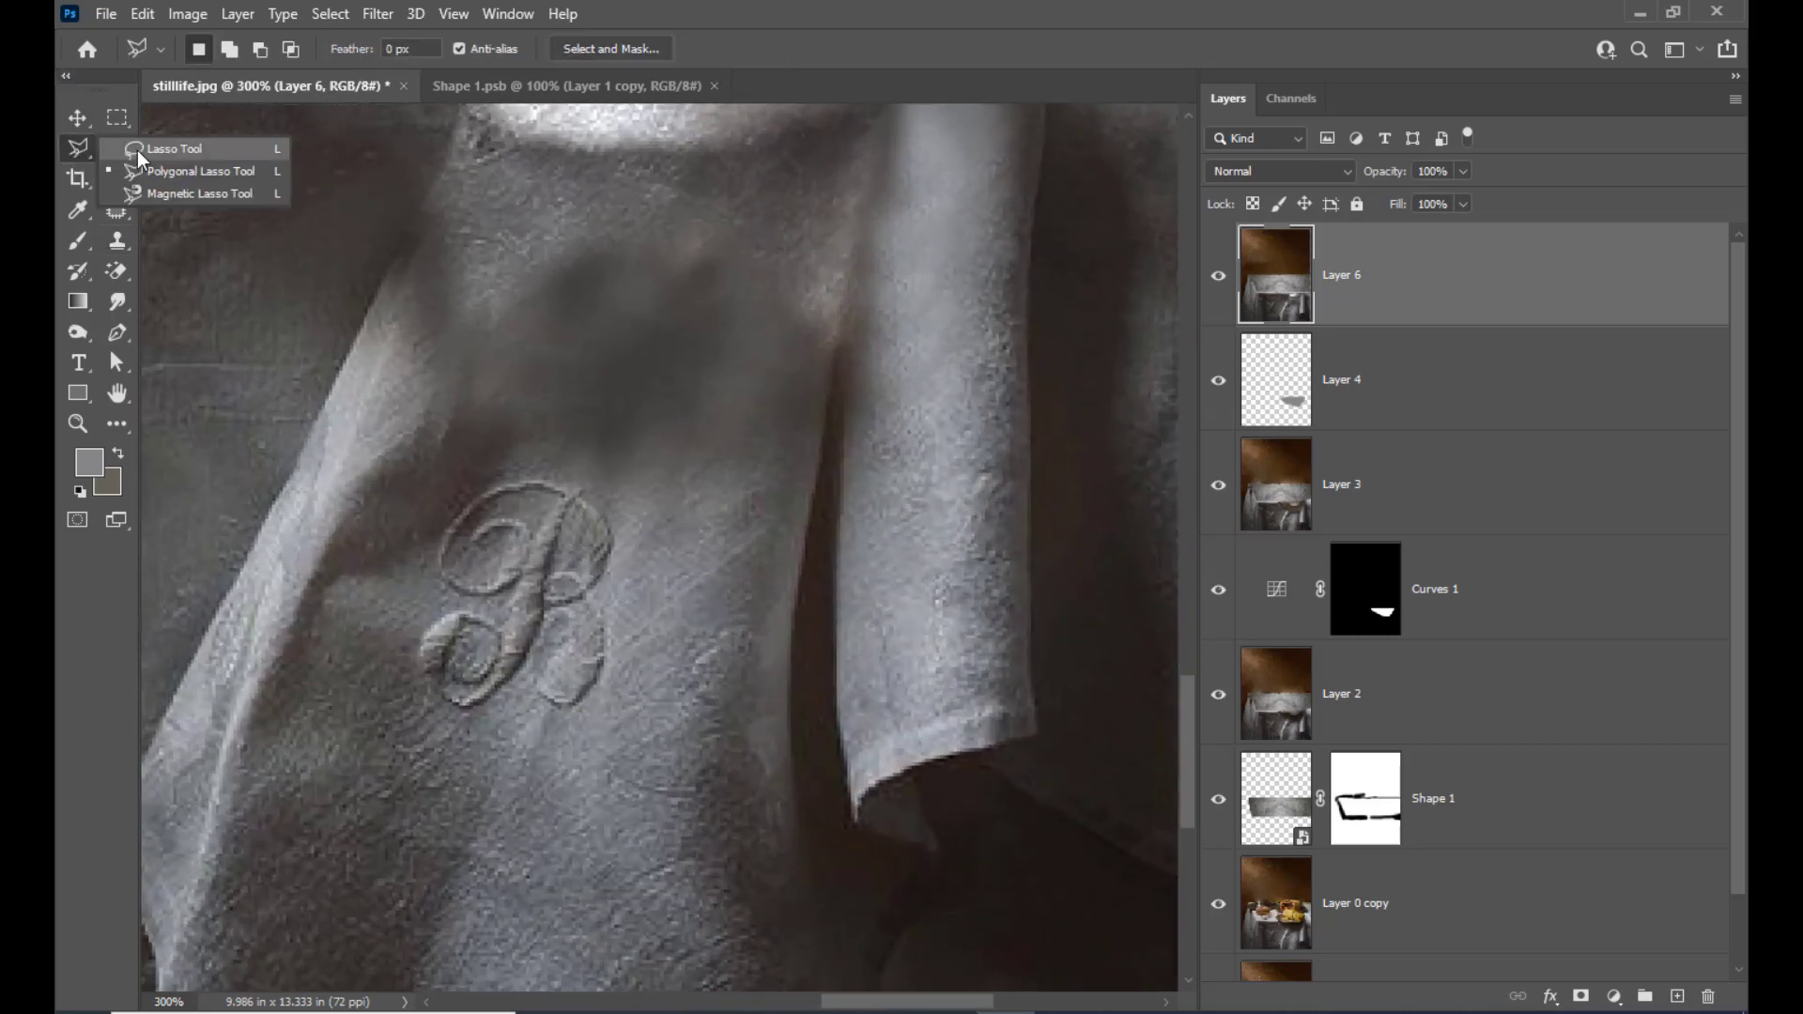
left_click(137, 151)
mouse_move(839, 370)
left_mouse_down()
mouse_move(797, 666)
mouse_move(770, 661)
left_mouse_up()
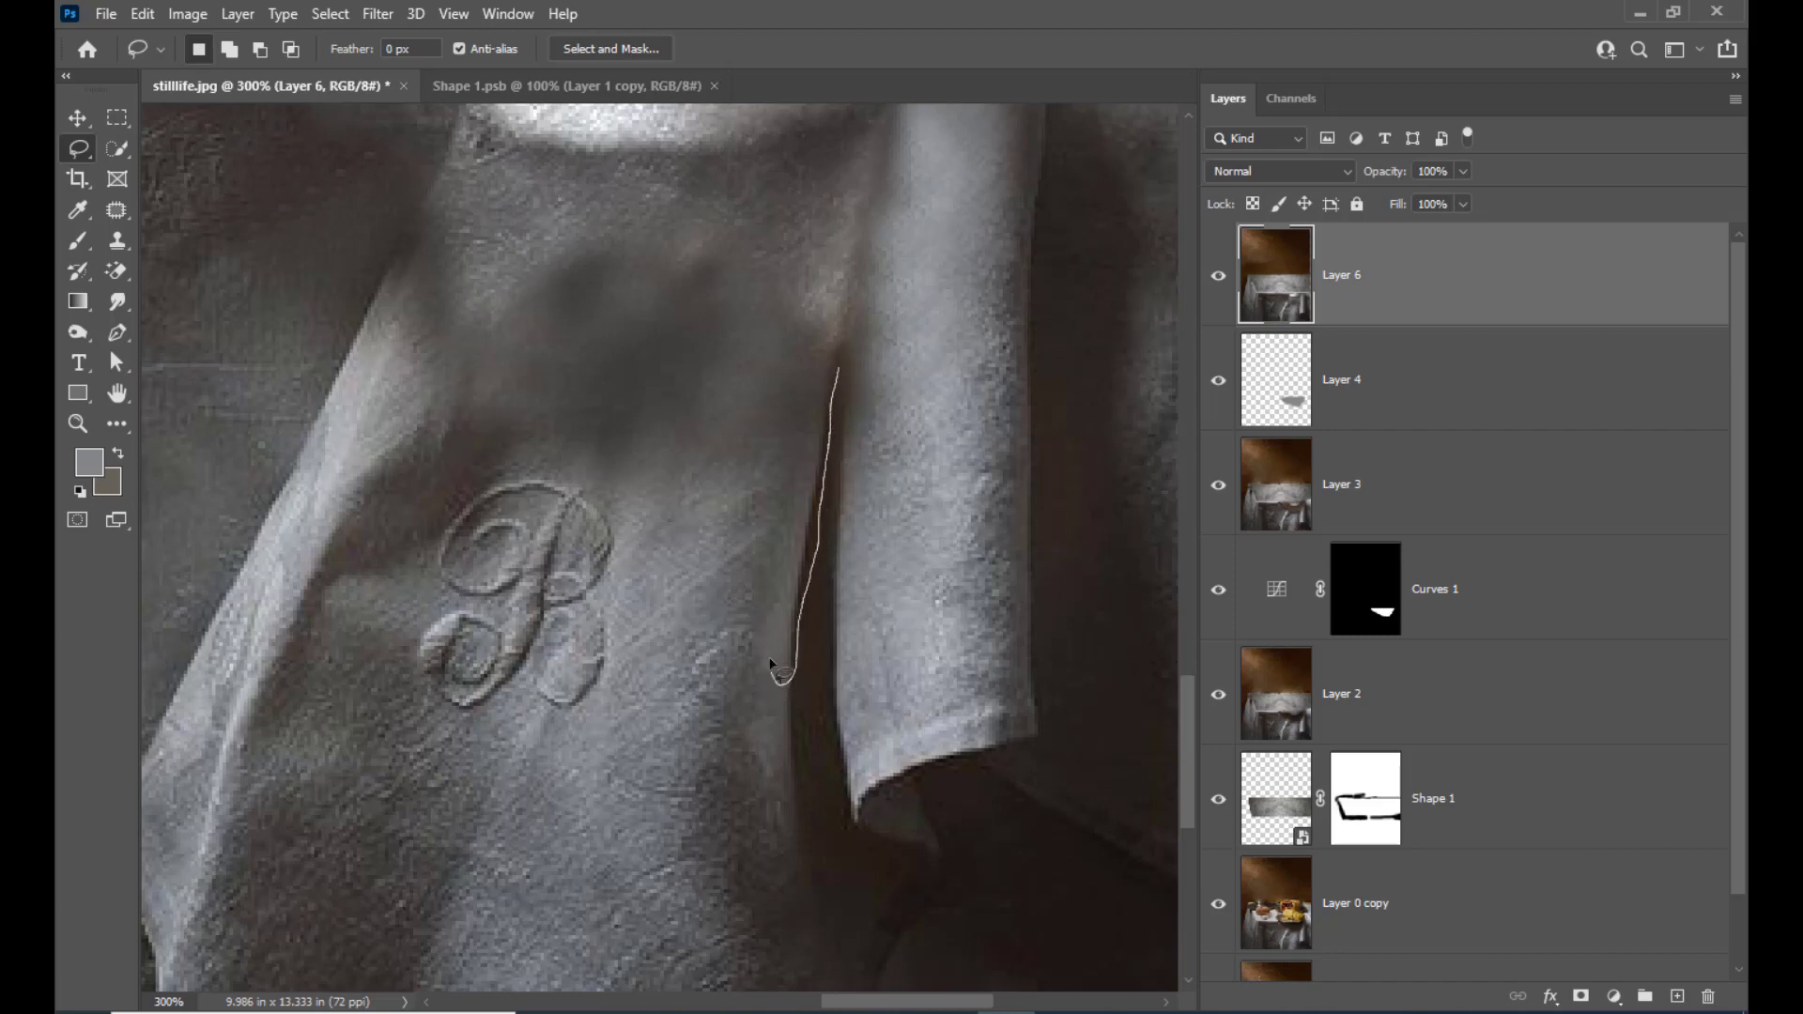
left_click_drag(783, 519, 827, 371)
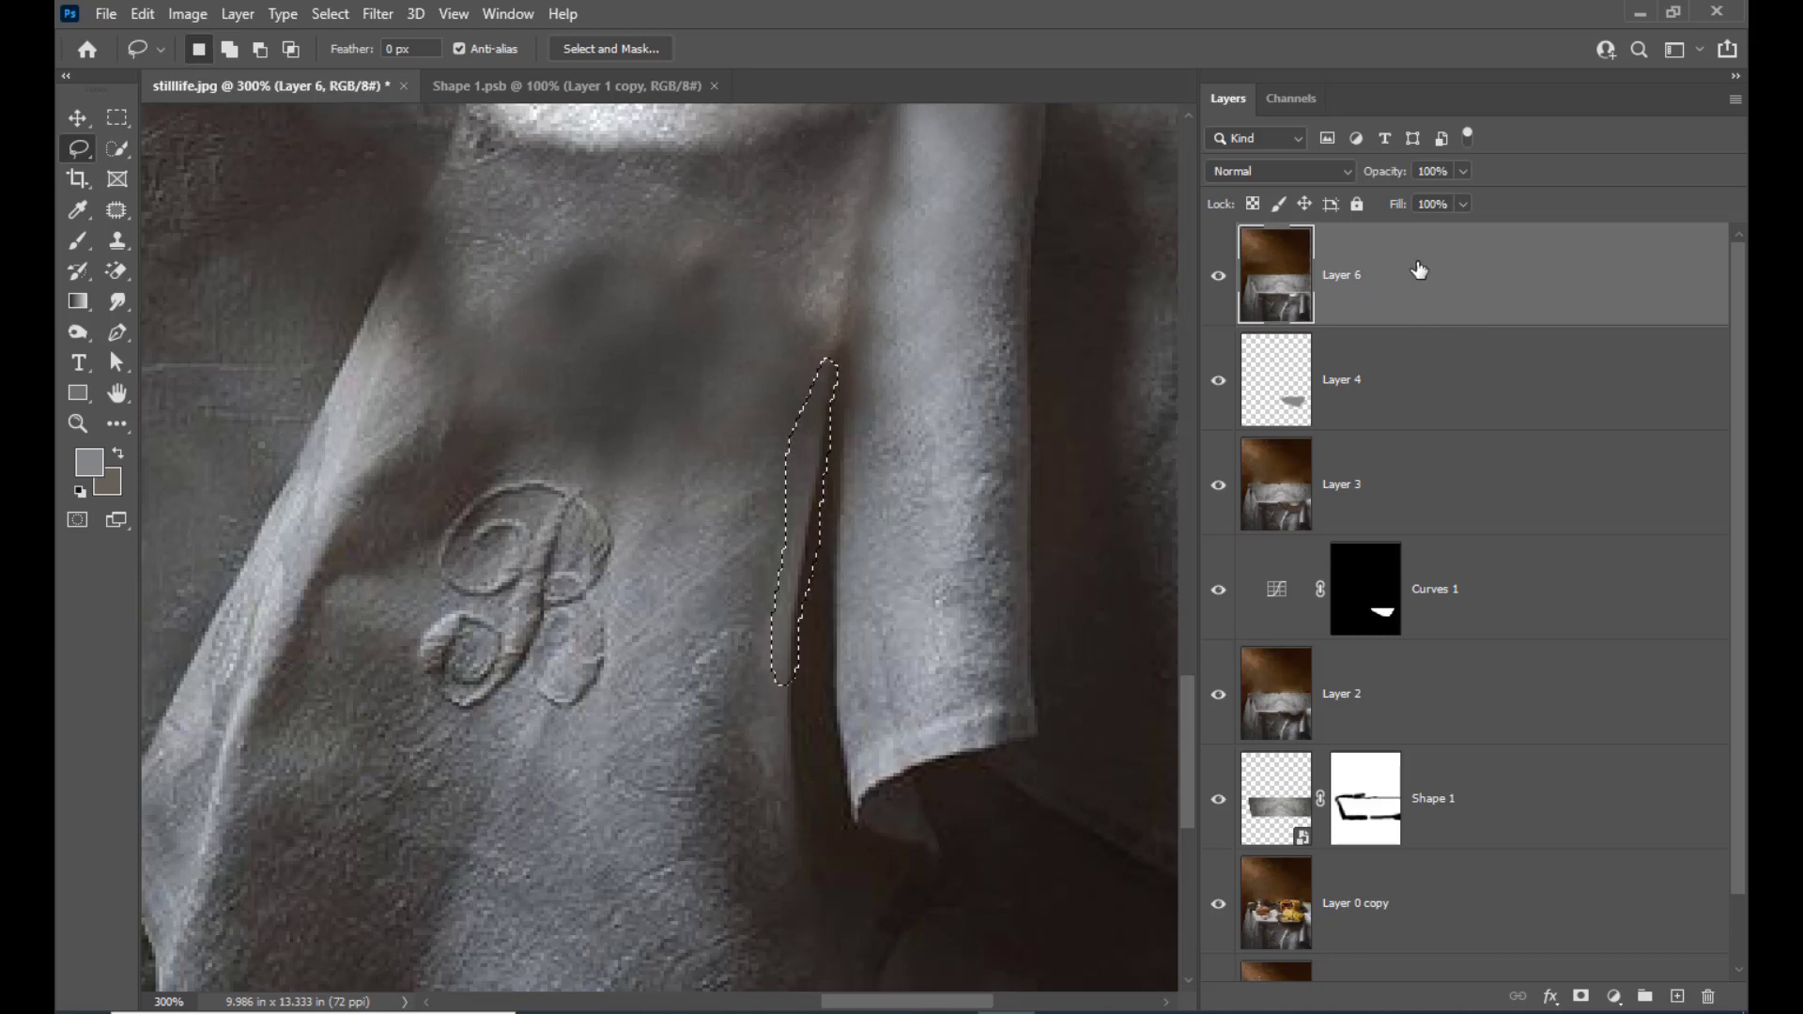
key("ctrl+j")
Move the copied cloth-edge strip up alongside the hanging fold to cover the blurred part of the monogrammed cloth's edge
scroll(1090, 272, "up", 3)
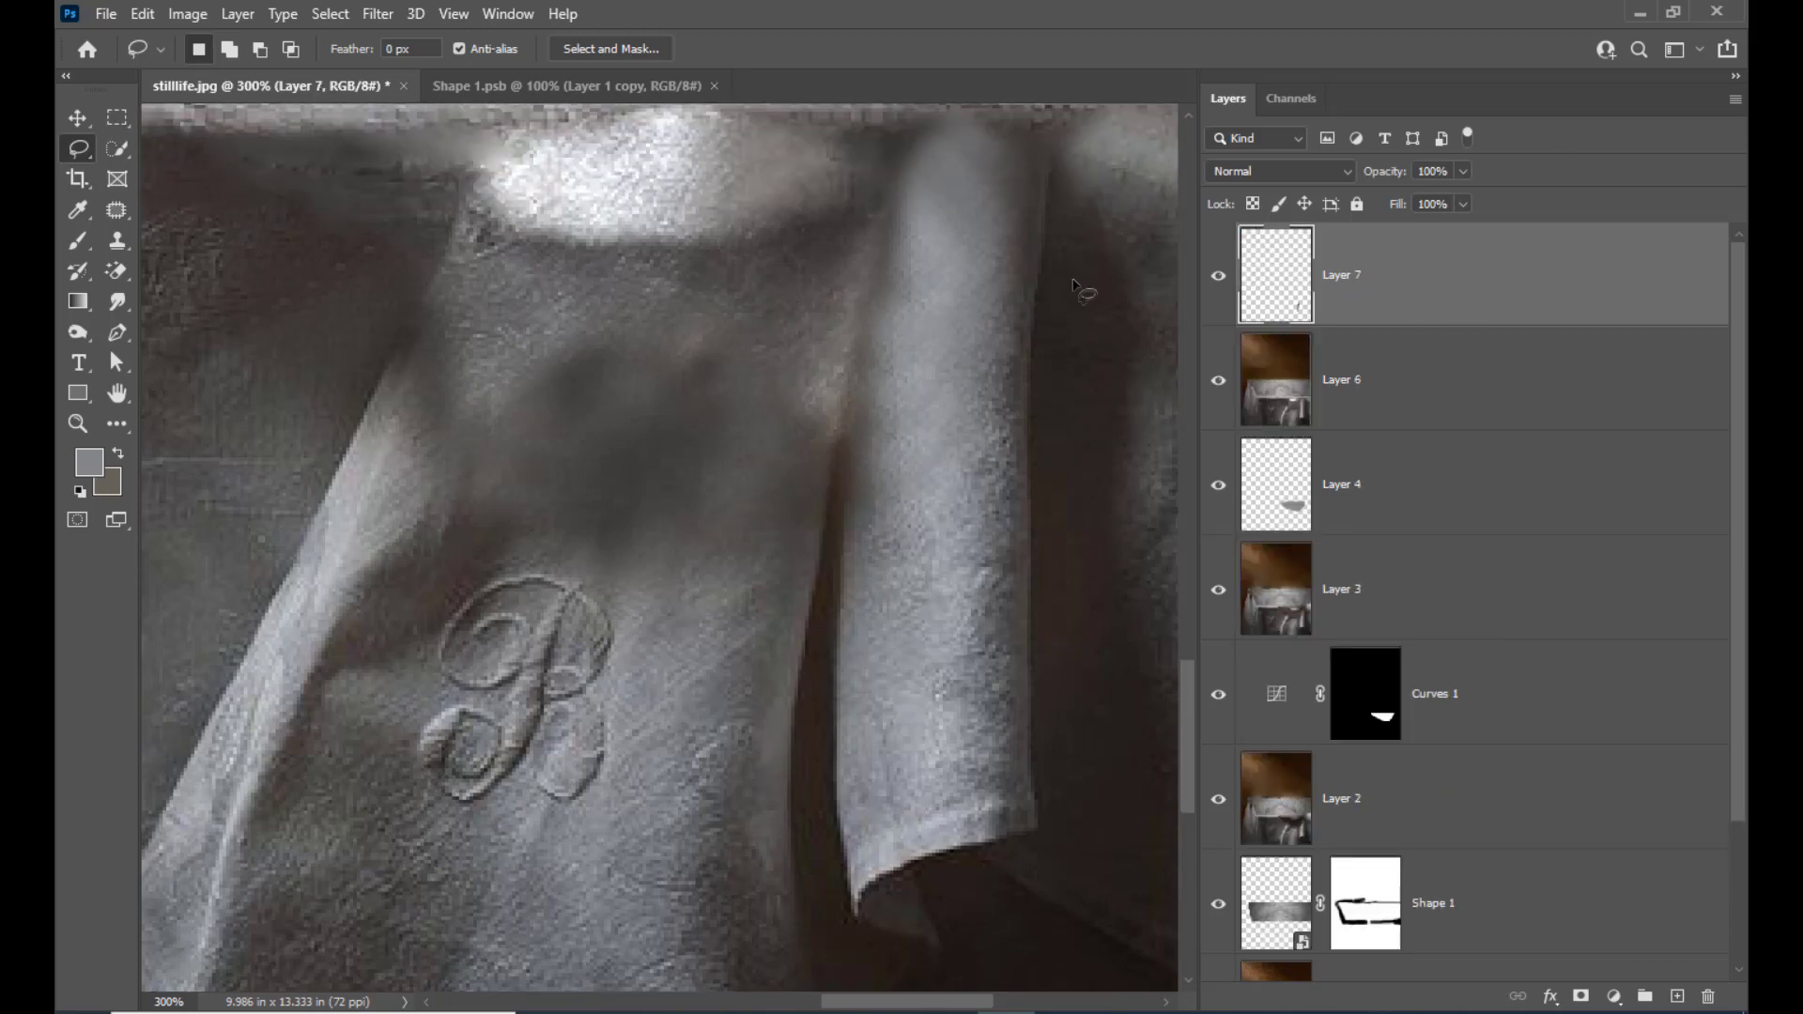
left_click(65, 116)
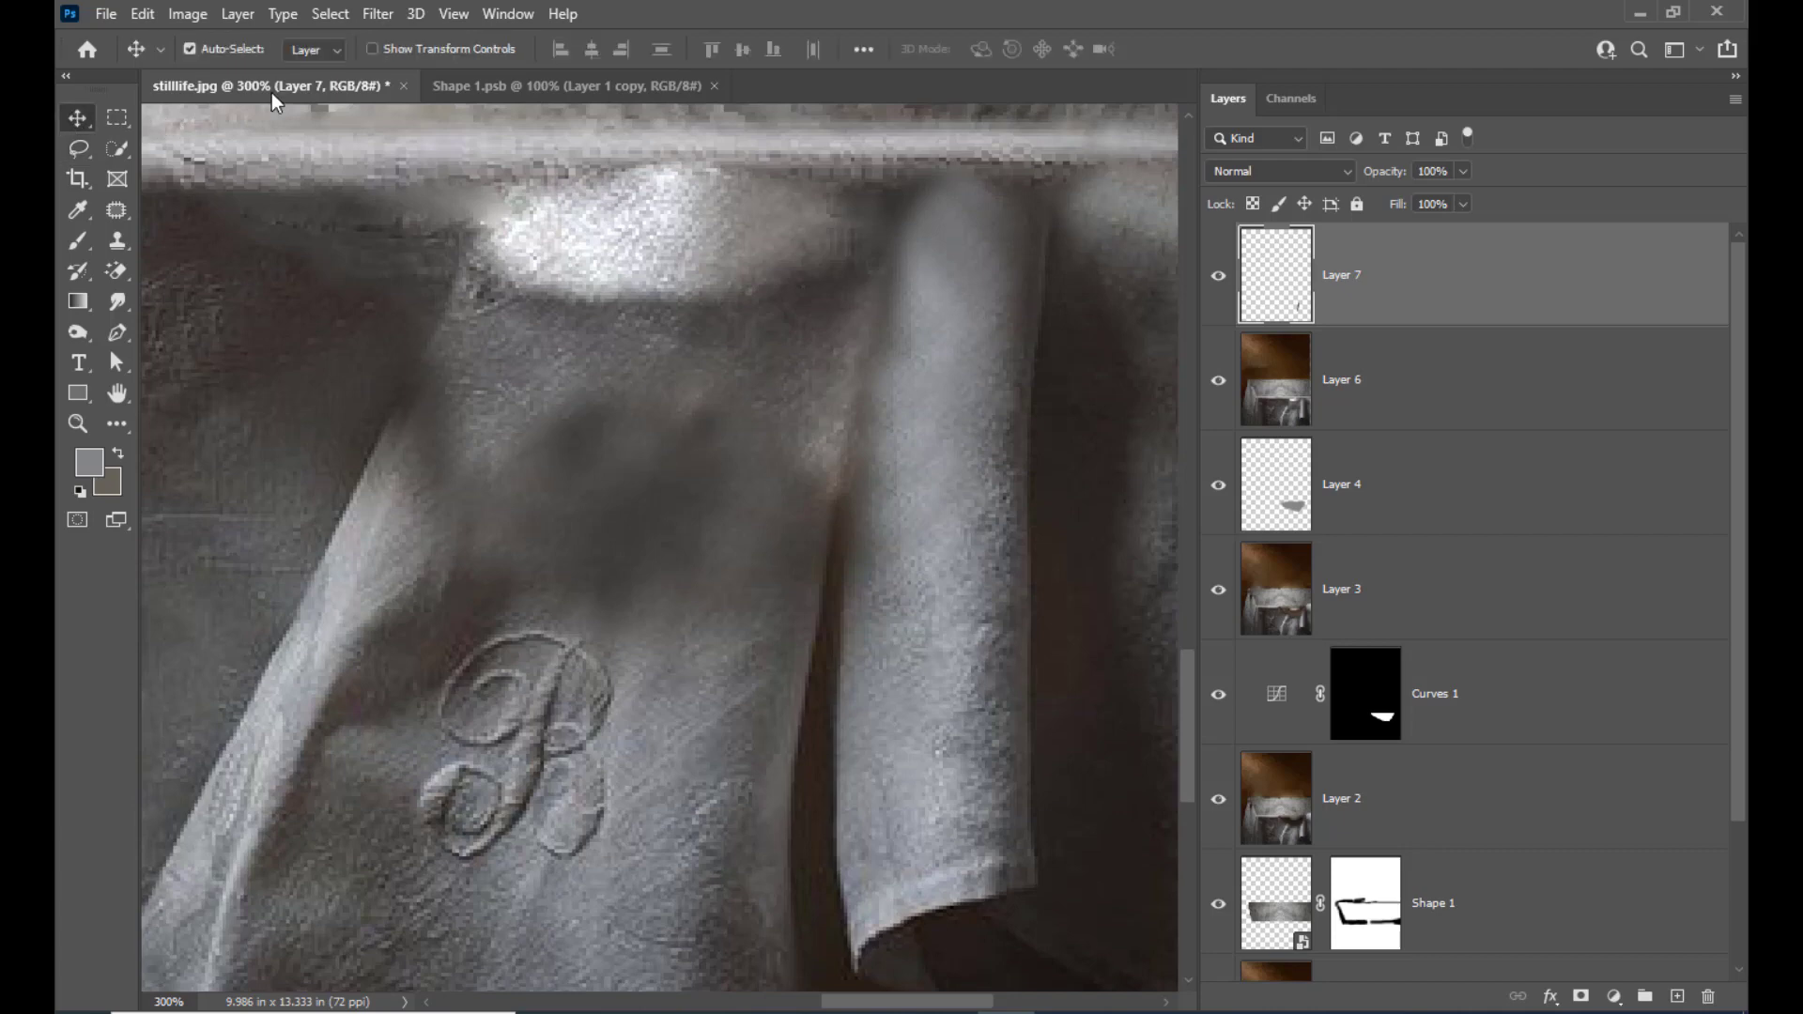
key("shift+Up")
key("shift+Right")
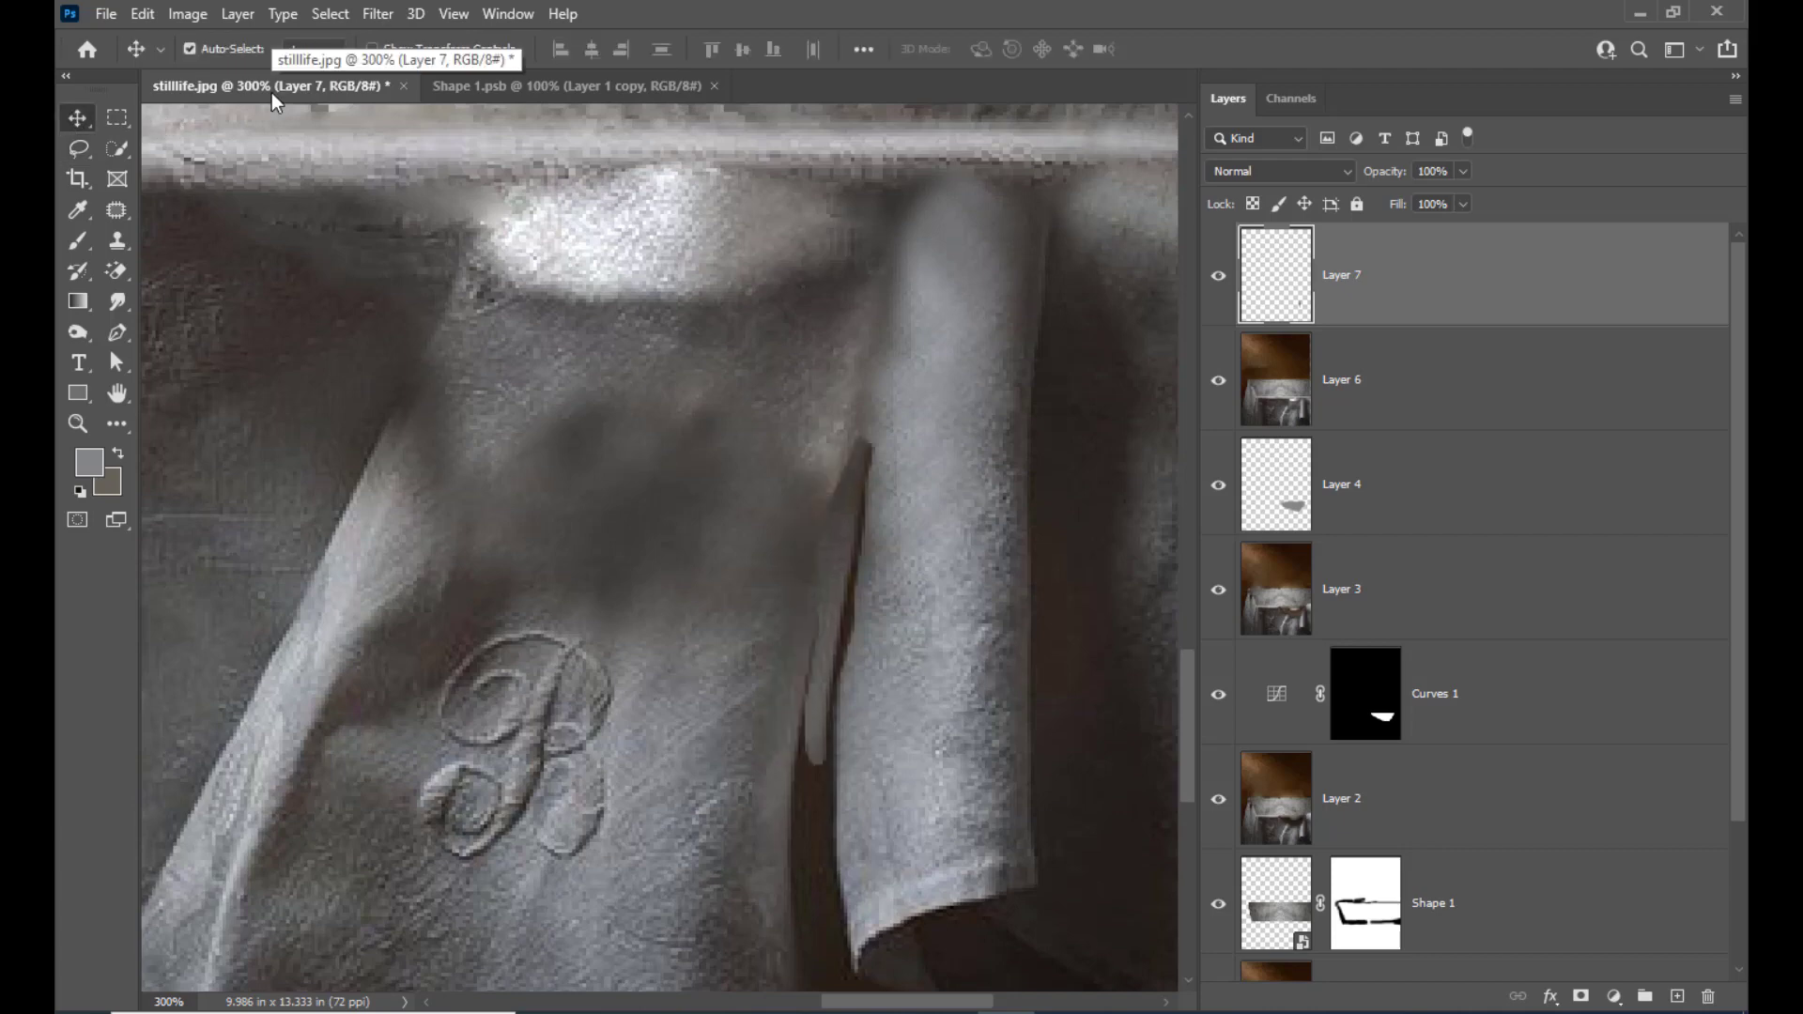
key("shift+Left")
key("Right")
key("Right")
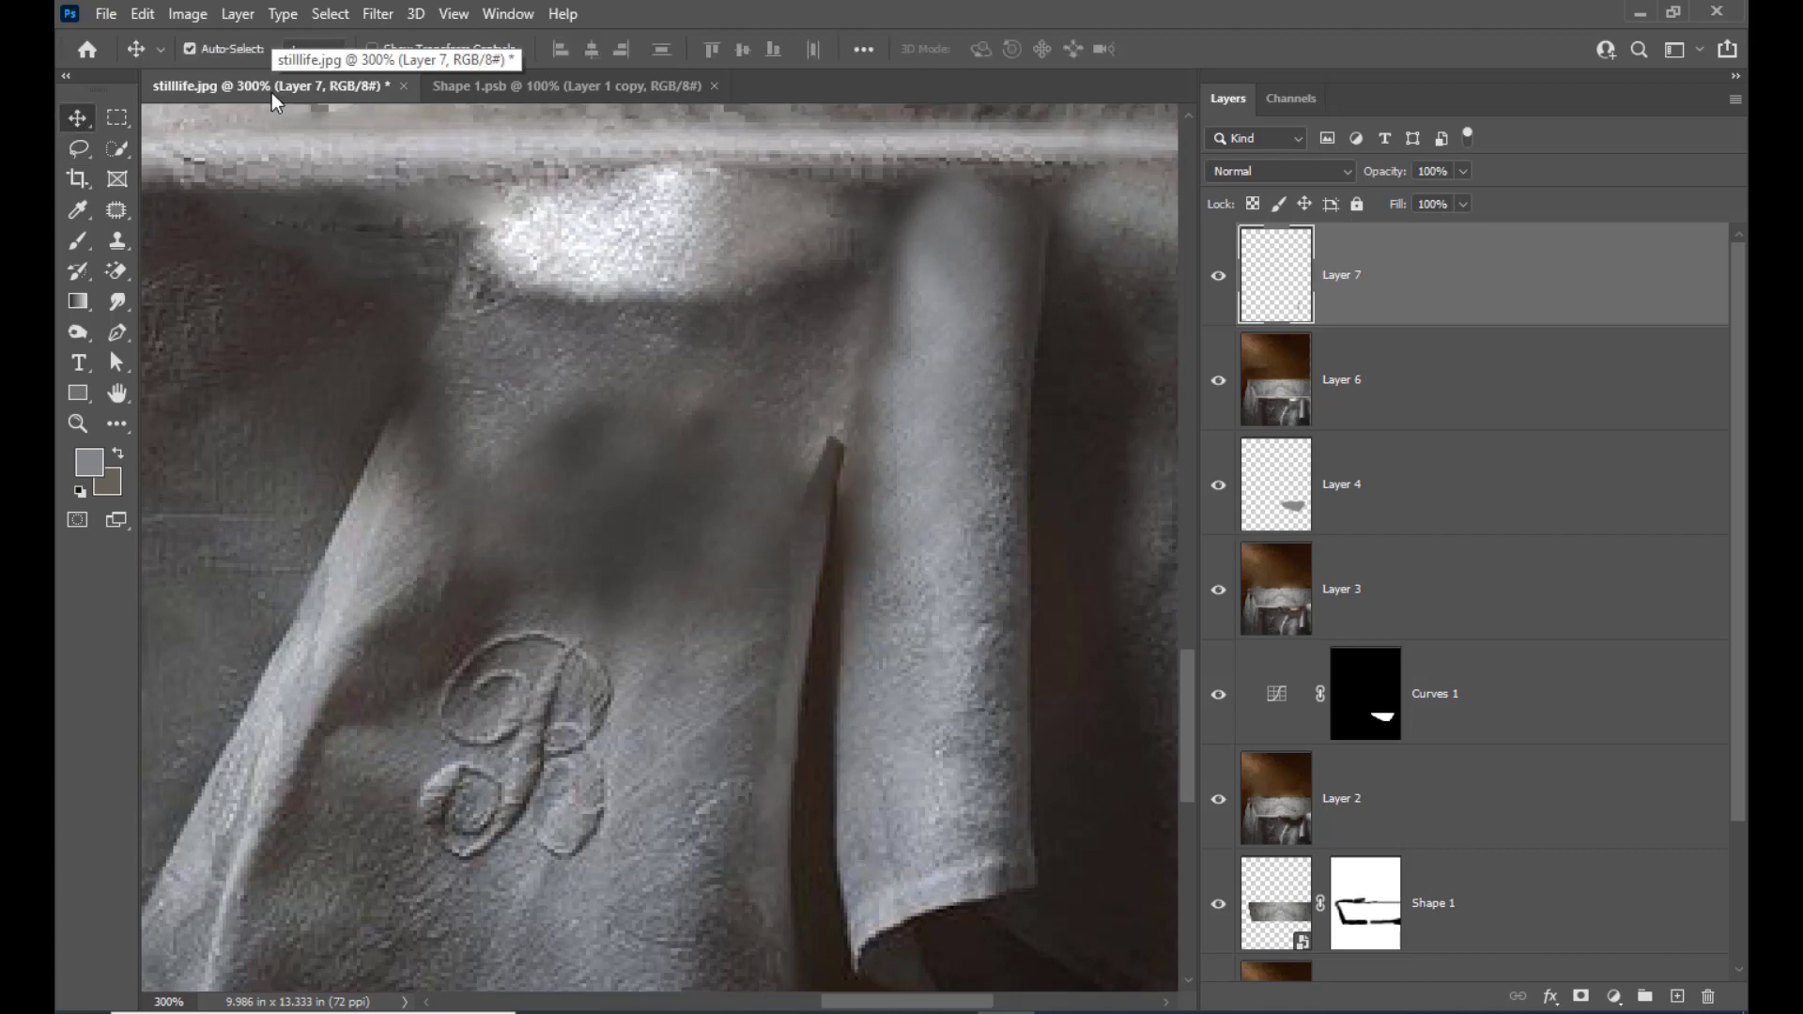
key("Up")
key("Up")
key("Up")
key("Up")
key("shift+Up")
key("shift+Up")
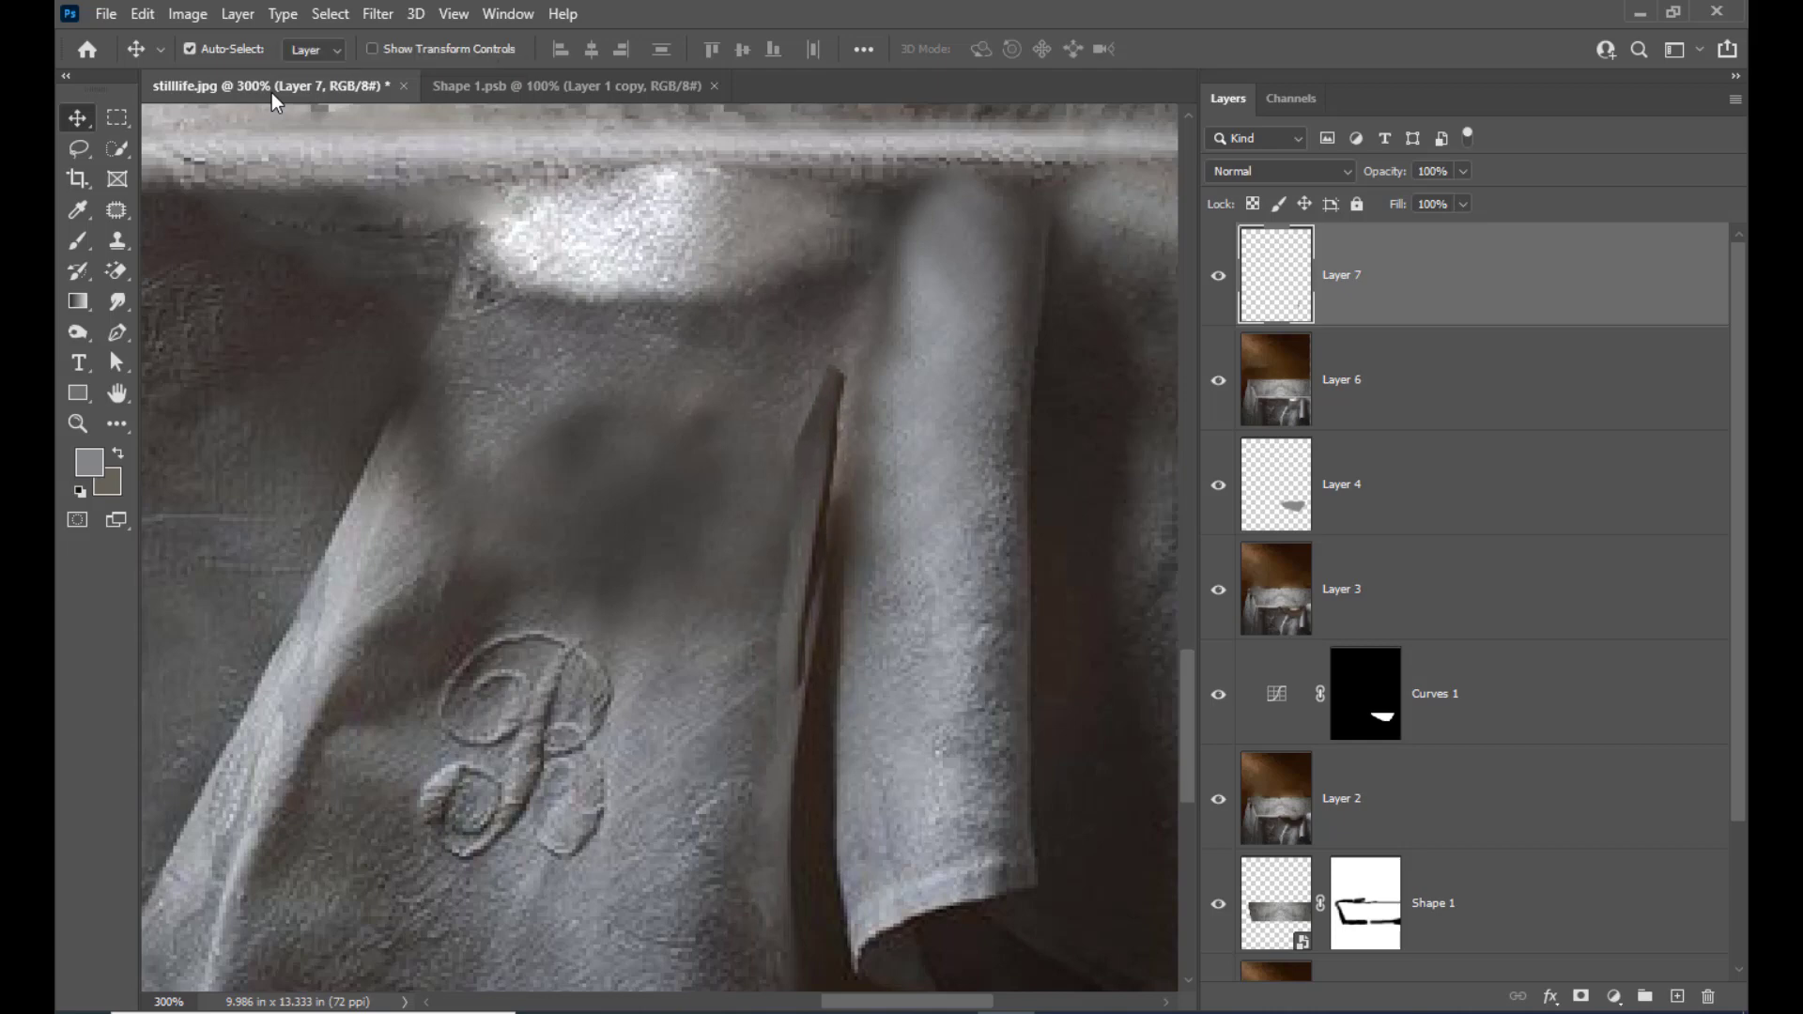
key("Right")
key("Right")
key("Right")
key("Right")
key("Right")
key("Right")
key("Right")
key("Right")
key("Up")
key("Up")
key("Up")
key("Up")
key("Up")
key("Up")
key("Up")
key("Up")
key("Up")
key("Up")
key("Up")
key("Up")
key("Up")
key("Up")
key("Up")
key("Up")
key("Up")
key("Up")
key("Up")
key("Up")
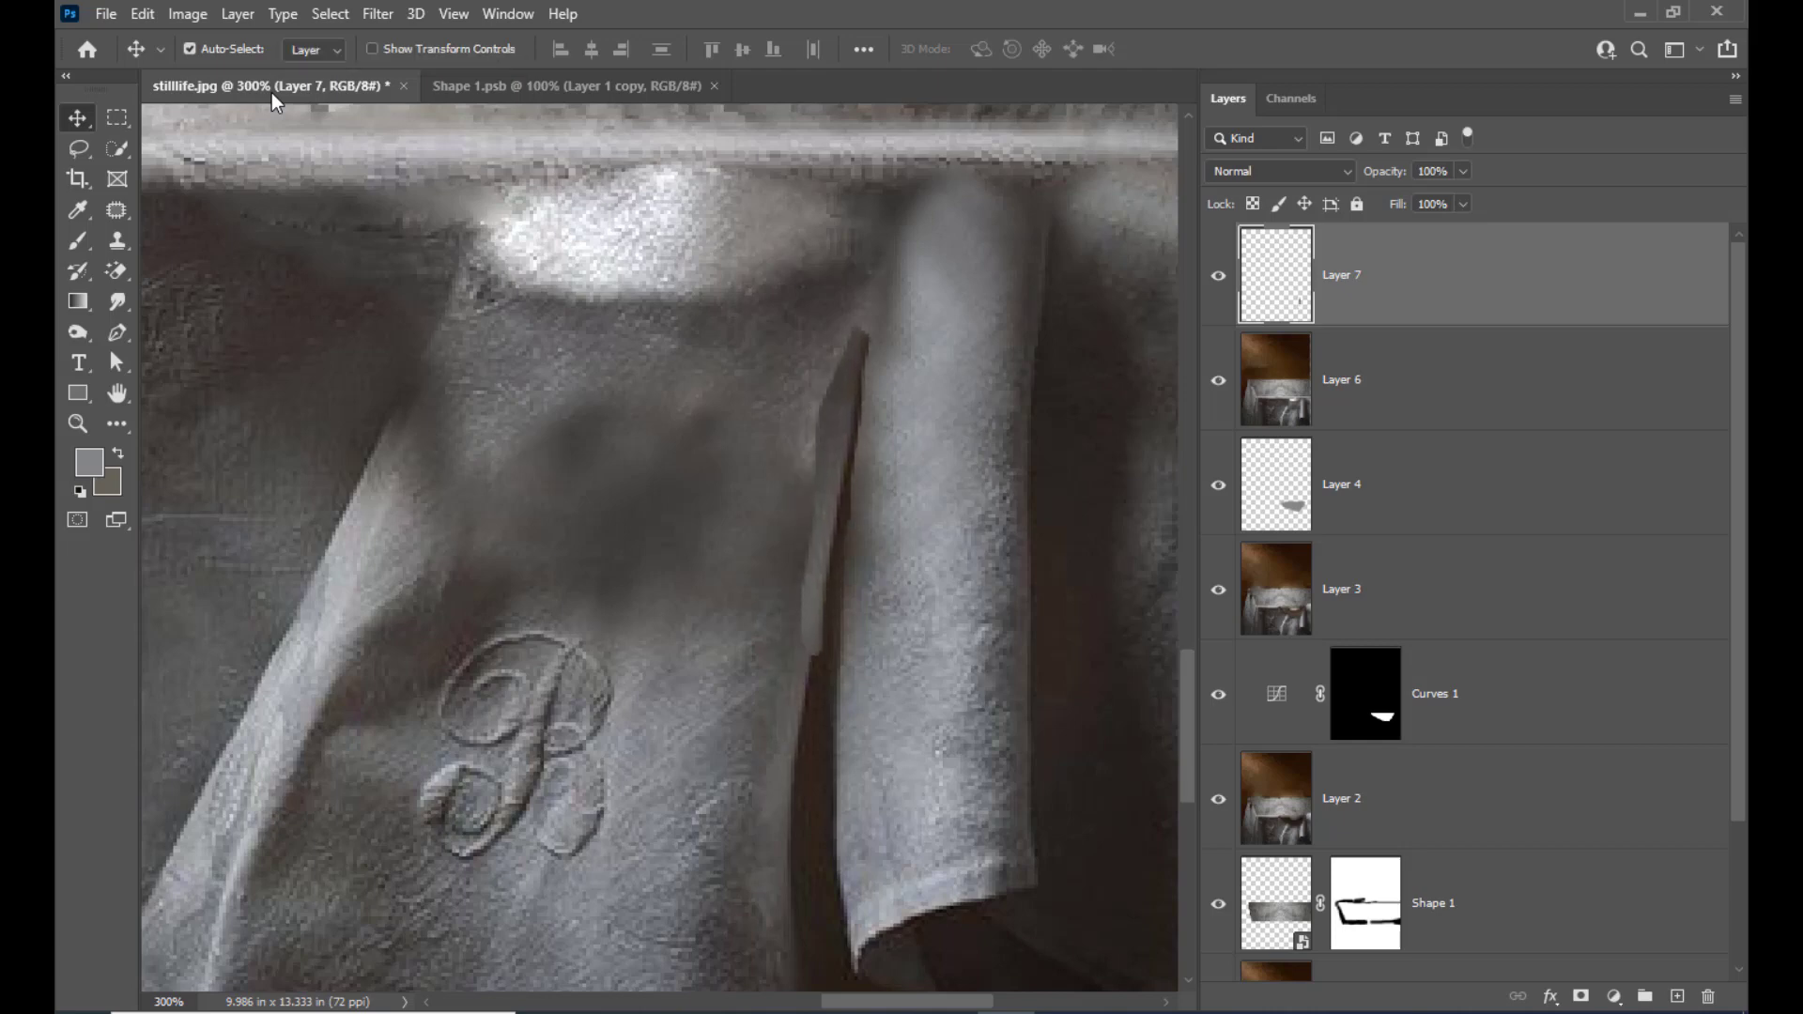
Delete the layer holding the copied strip of the monogrammed cloth's edge
key("Down")
key("Down")
key("Down")
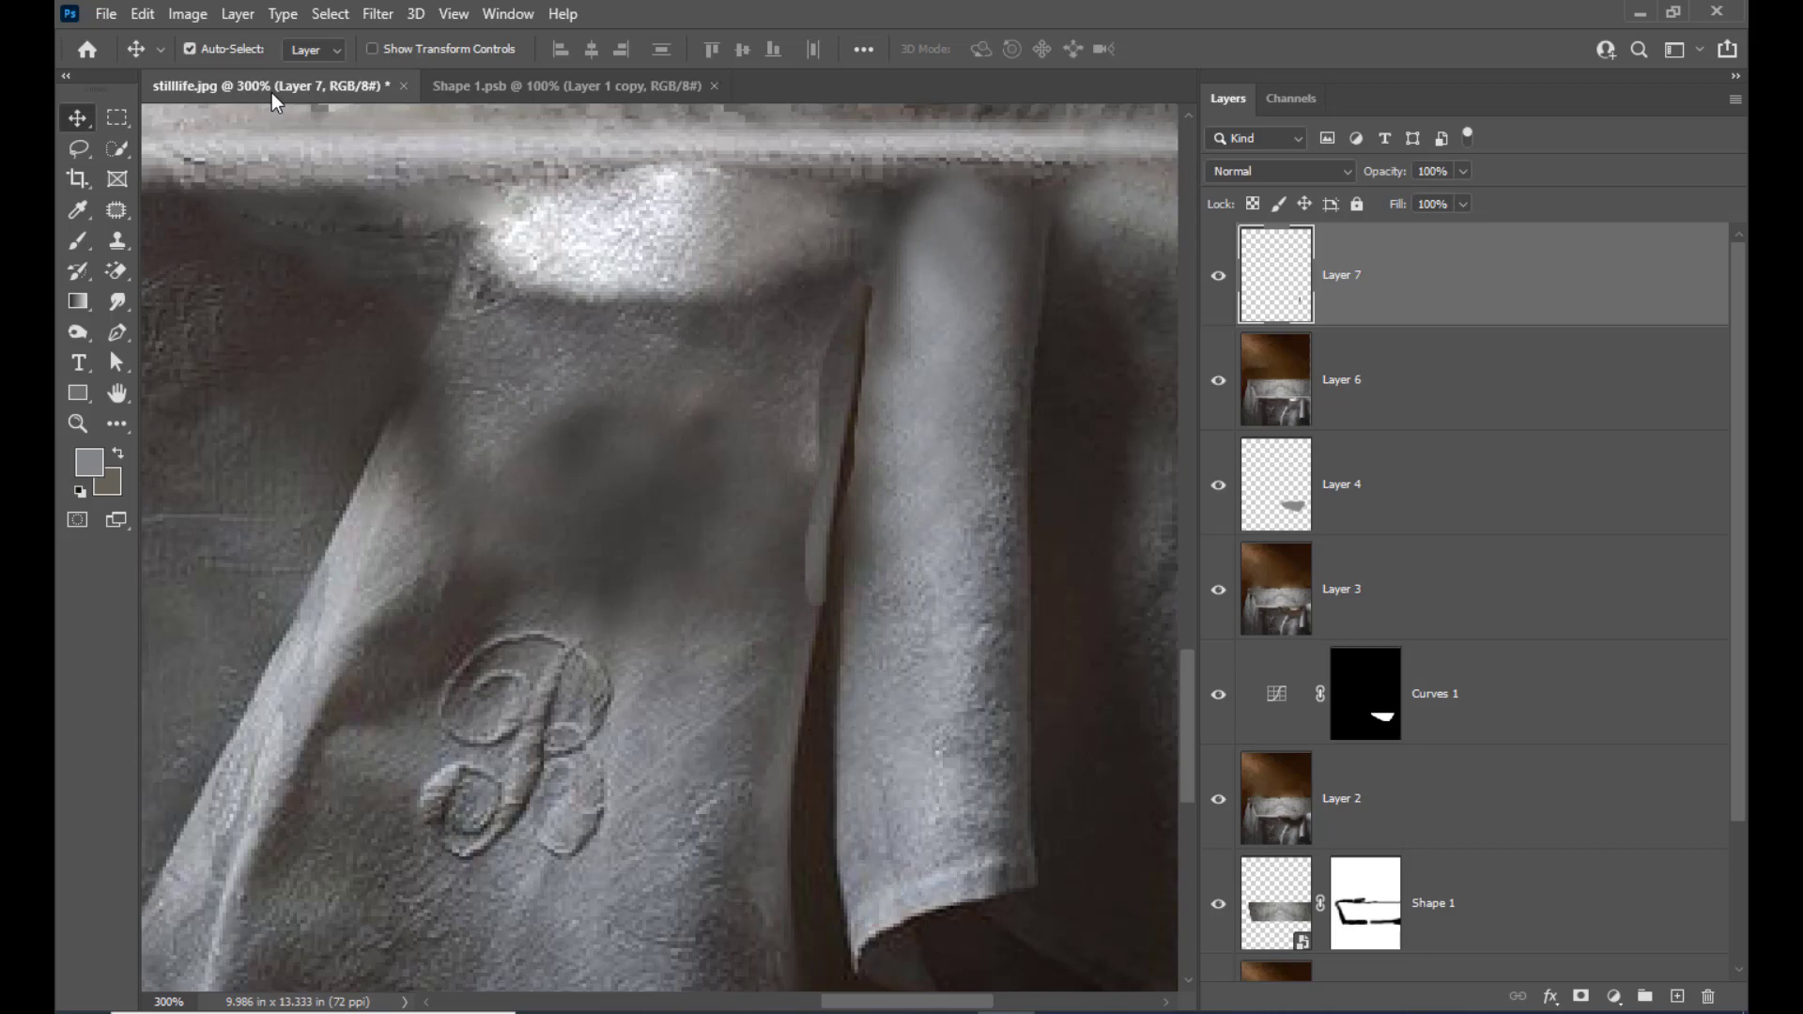
key("Down")
key("Left")
key("Delete")
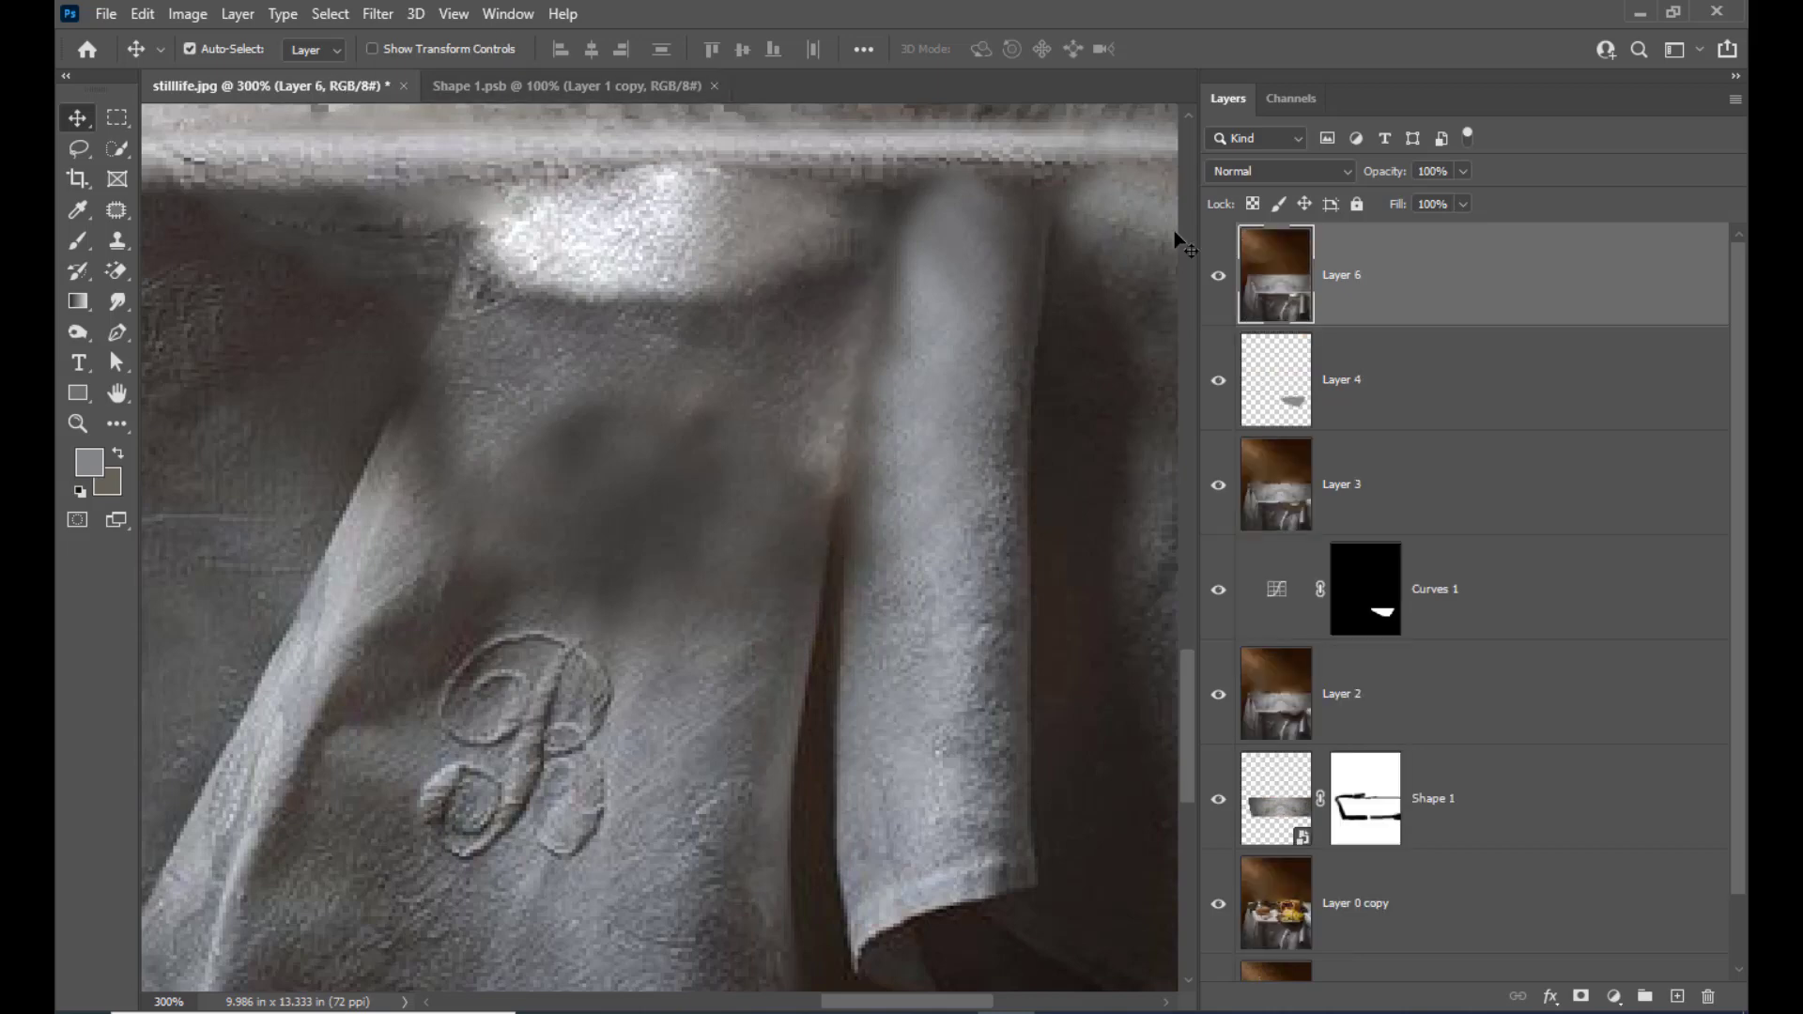
Outline a narrow strip along the monogrammed cloth's edge beside the hanging fold with the Lasso and feather the selection by 2 pixels
left_click(68, 155)
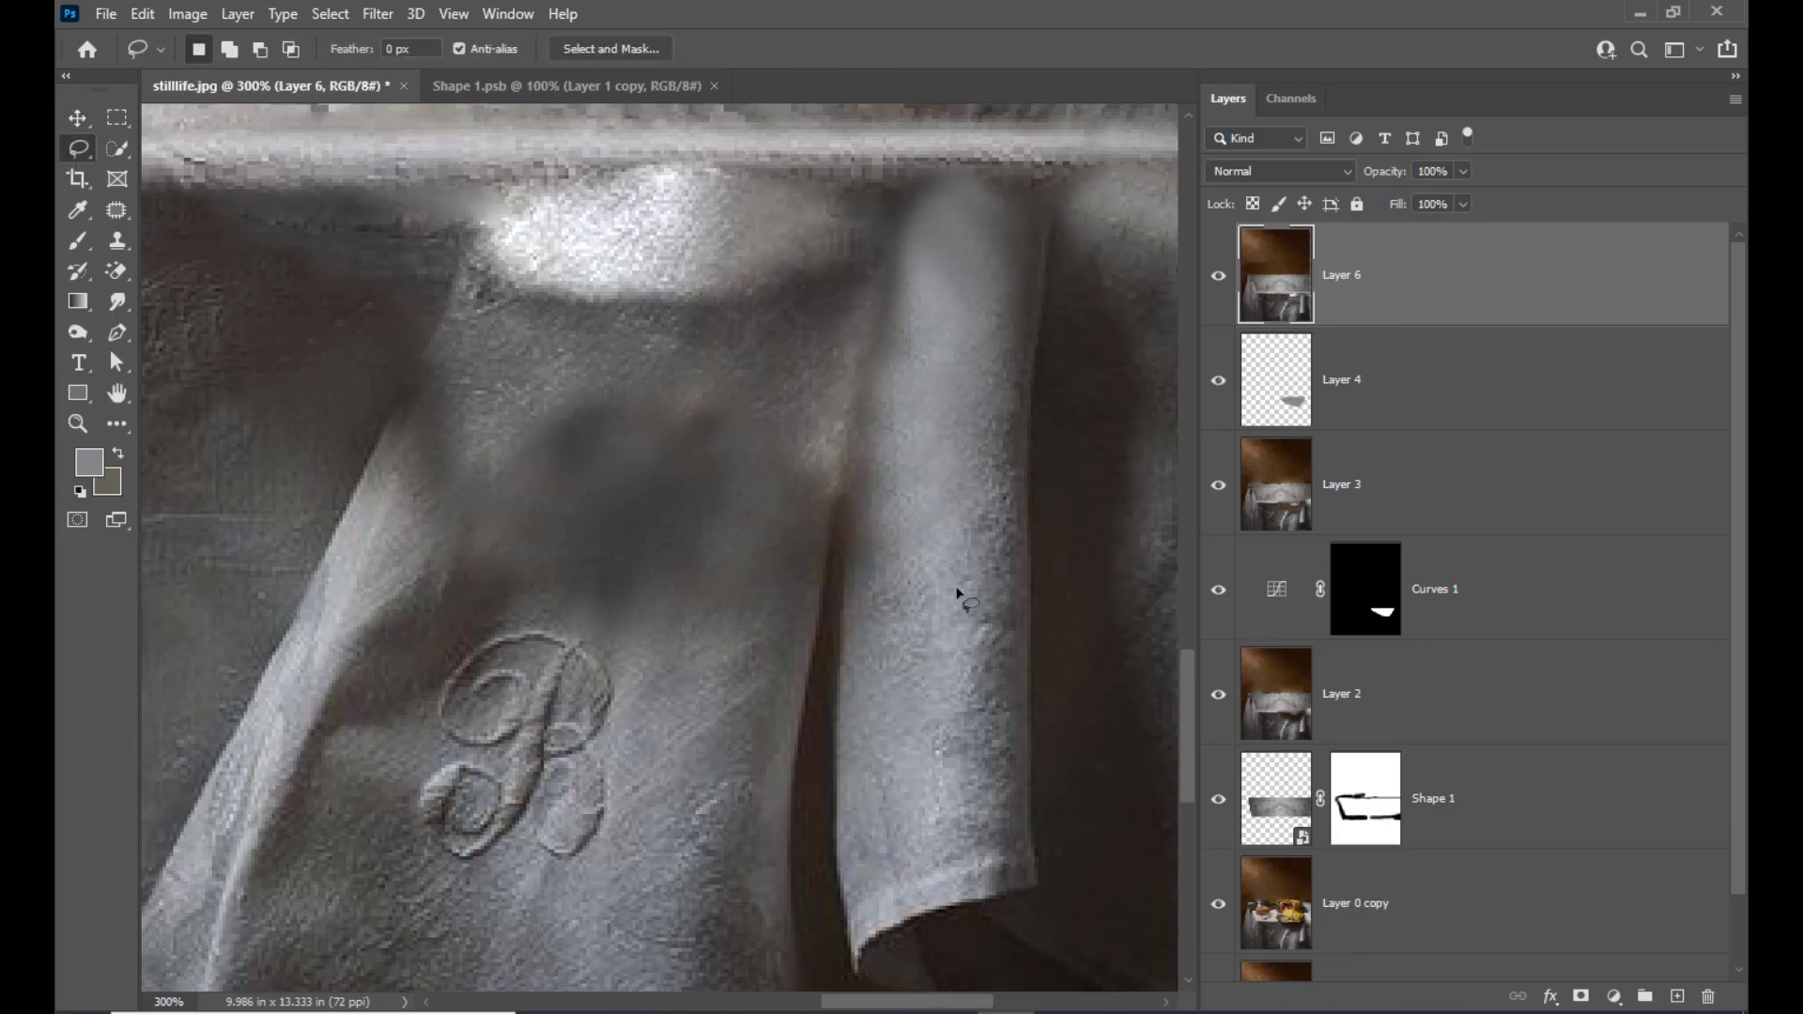
mouse_move(839, 513)
left_mouse_down()
mouse_move(798, 742)
mouse_move(785, 711)
left_mouse_up()
left_click_drag(793, 620, 842, 509)
right_click(809, 533)
left_click(902, 590)
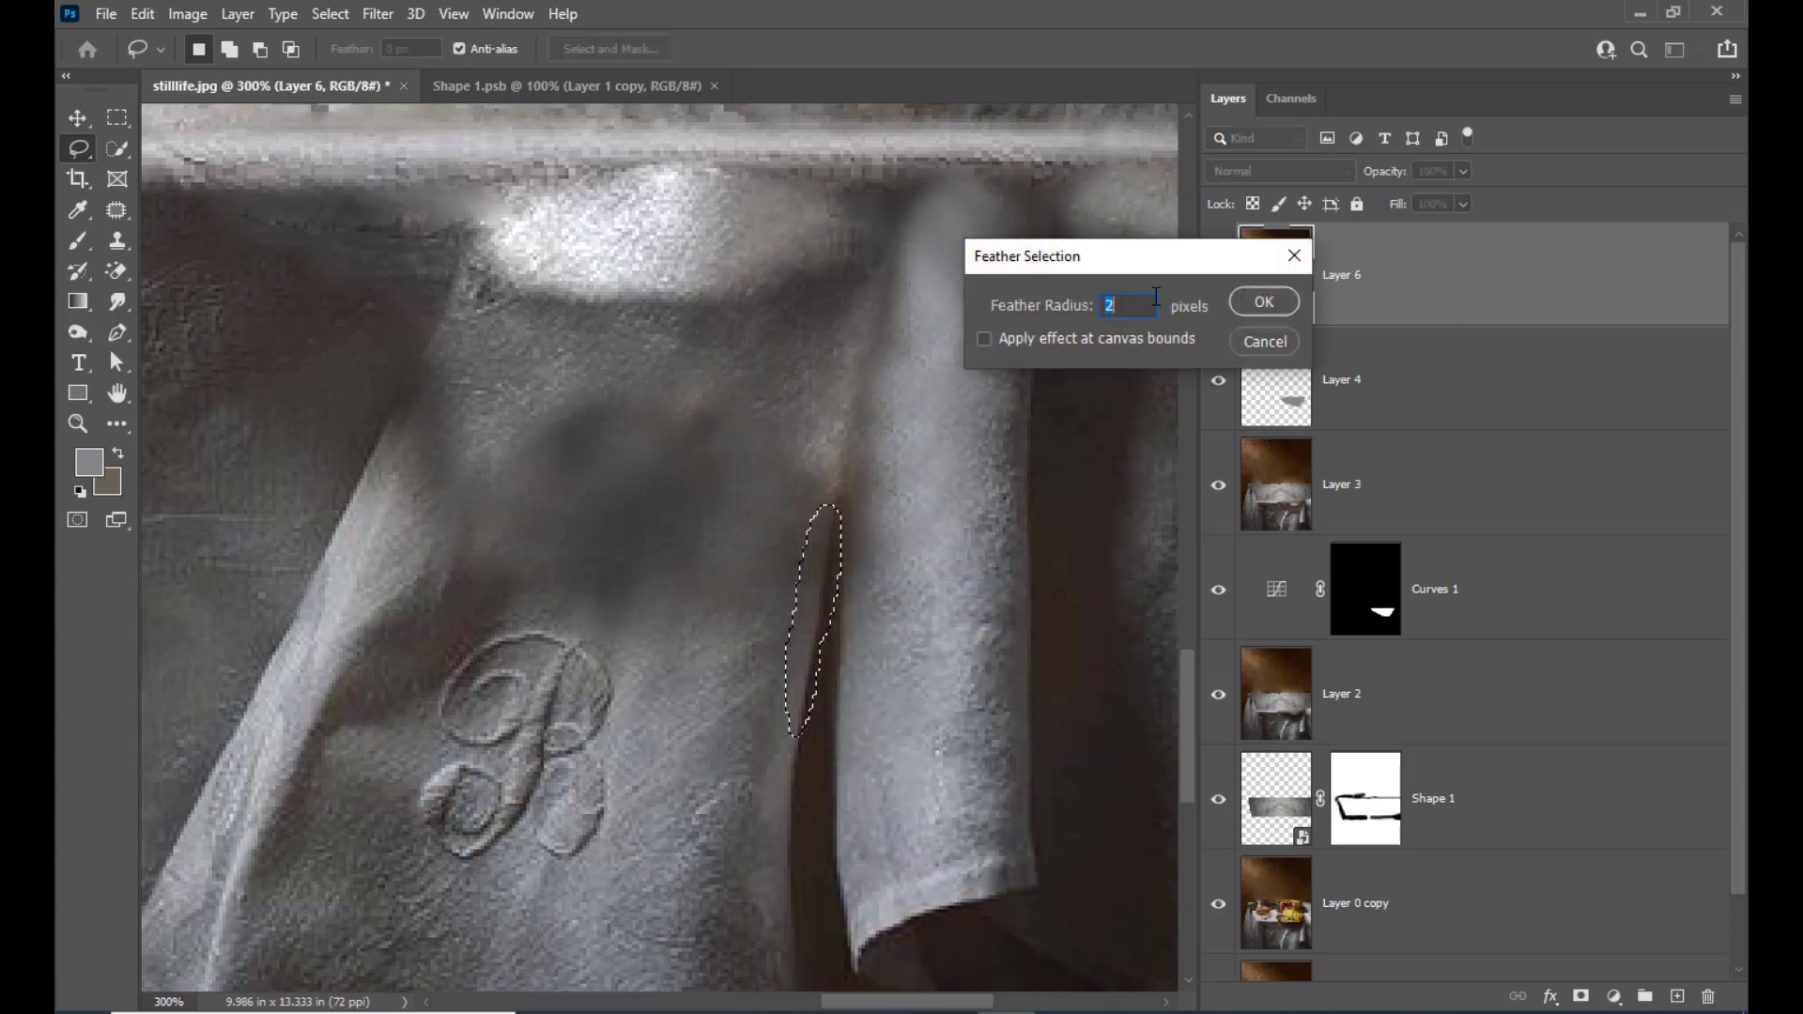
left_click(1272, 299)
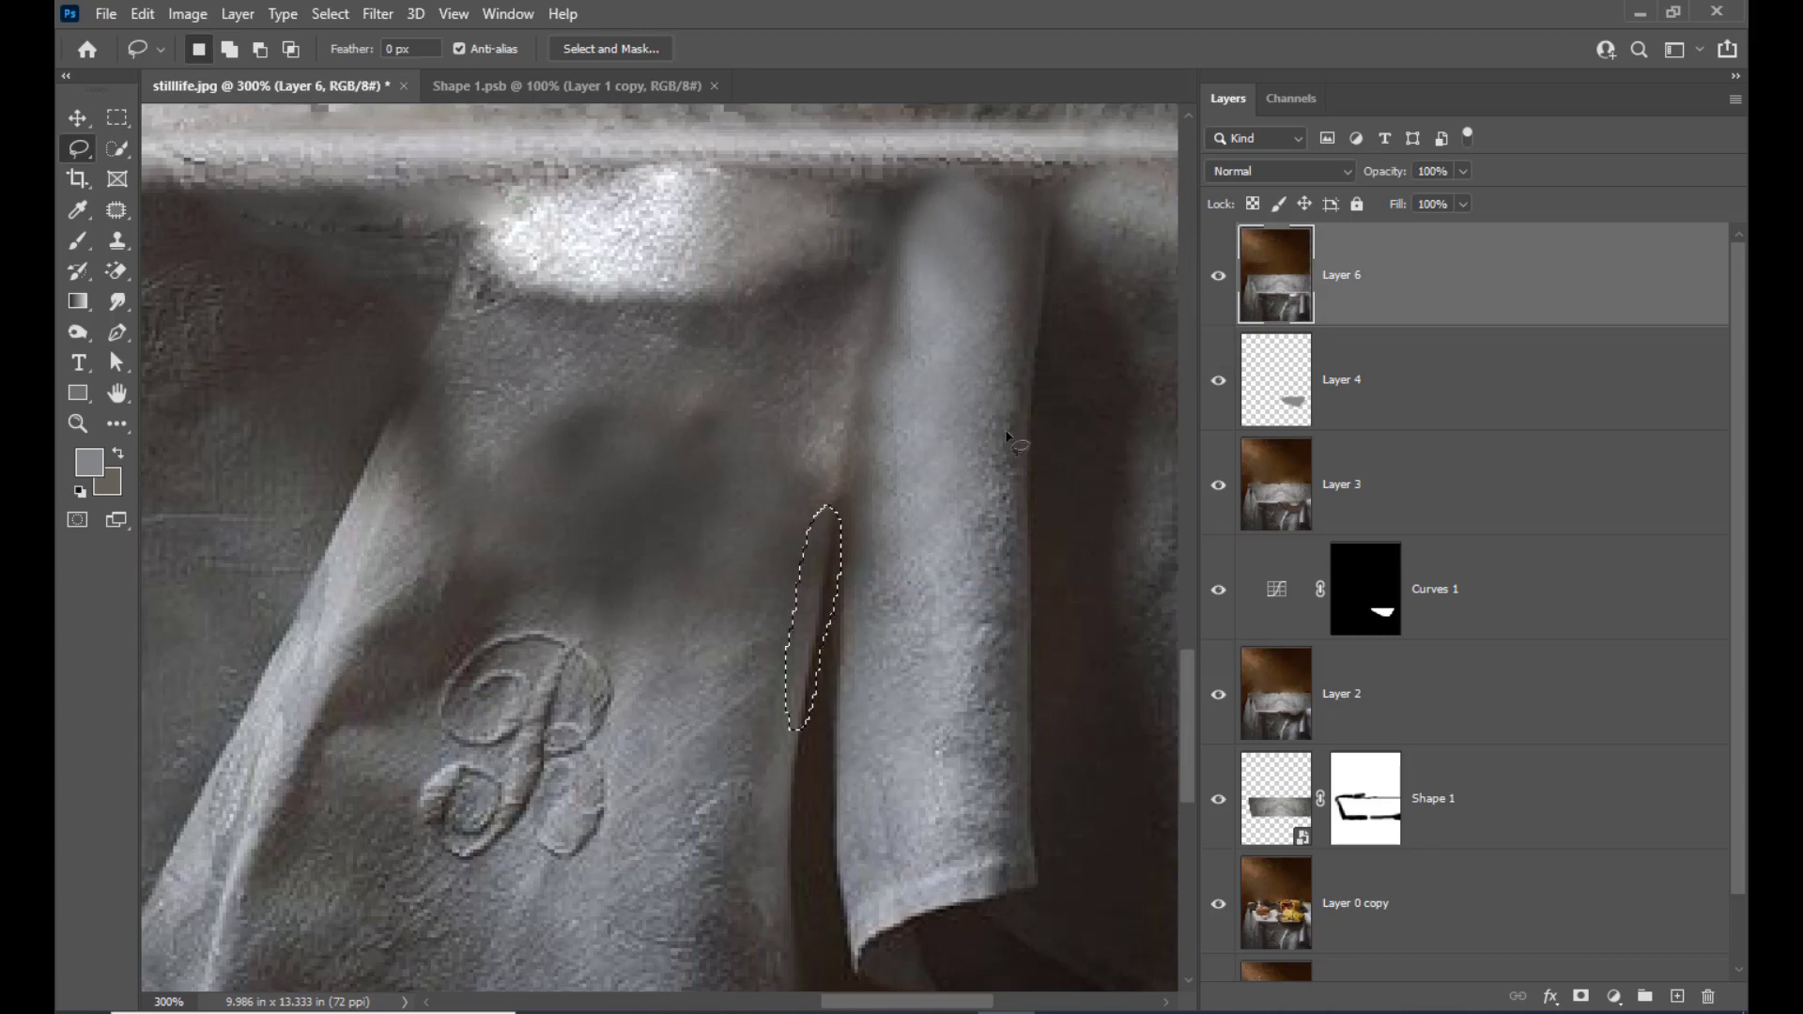
Feather the cloth-edge selection again by 5 pixels and copy it onto a new layer
right_click(813, 548)
left_click(883, 595)
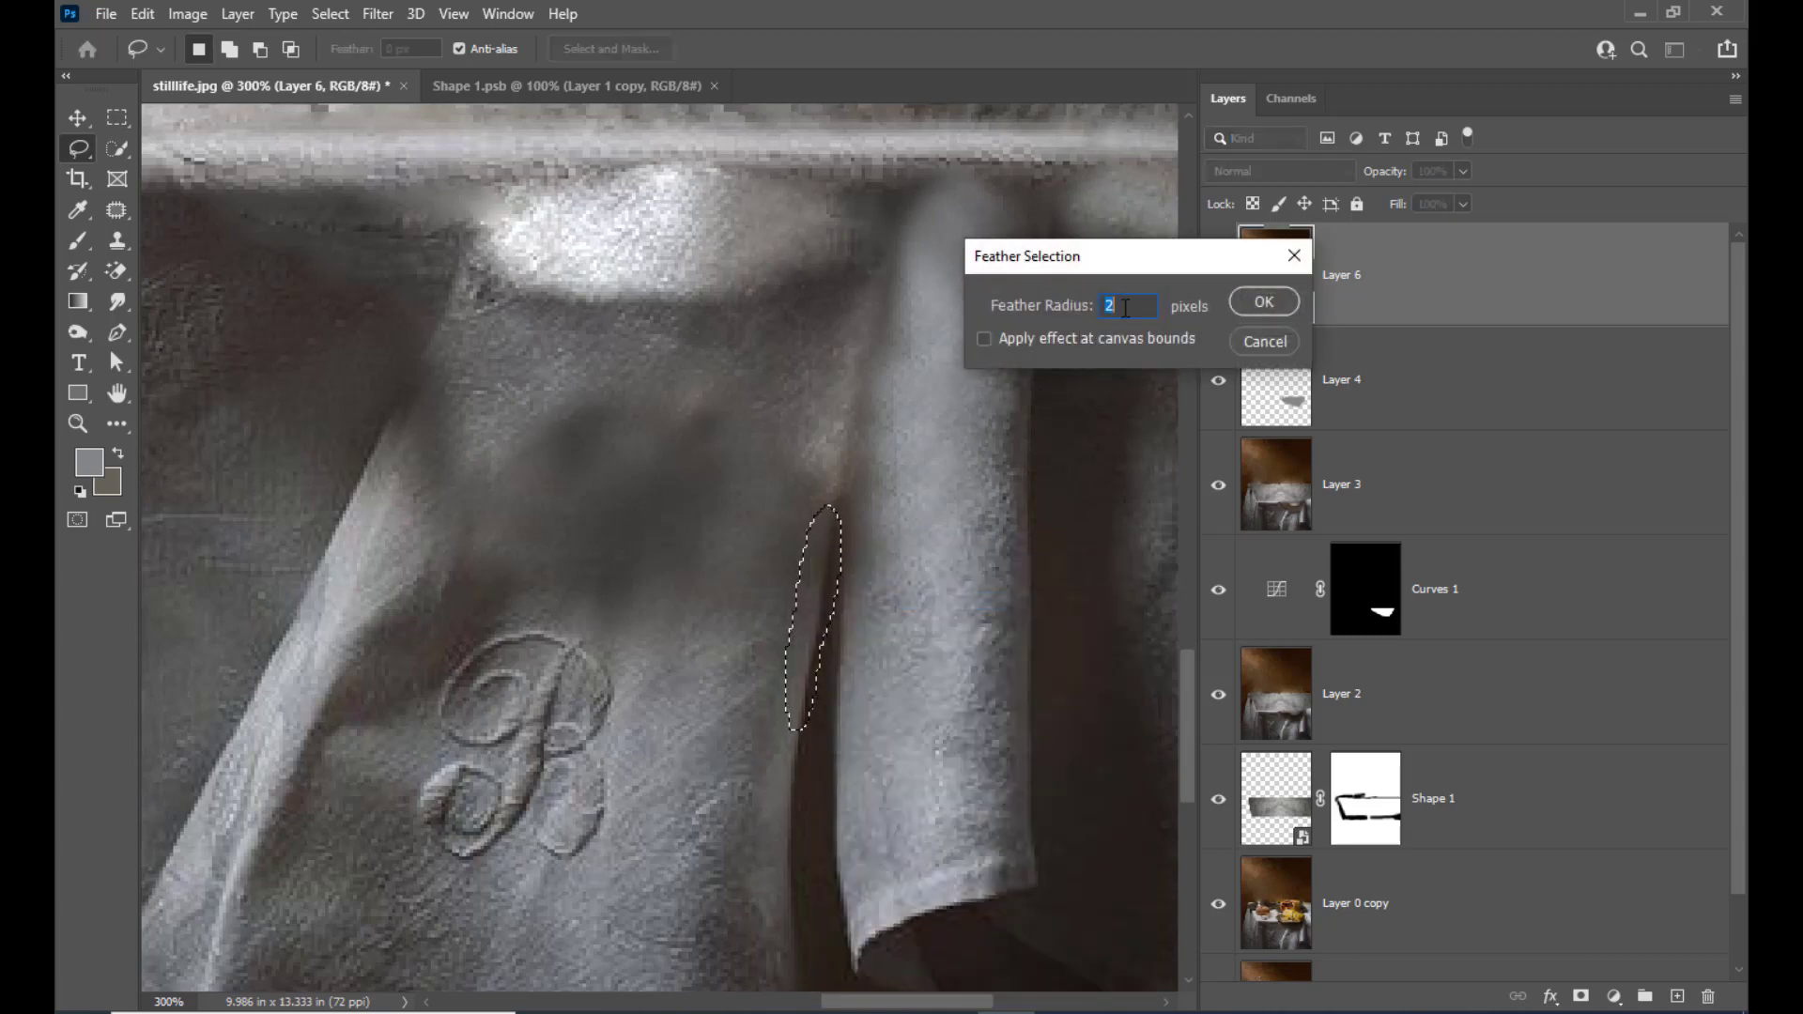
type("5")
left_click(1264, 302)
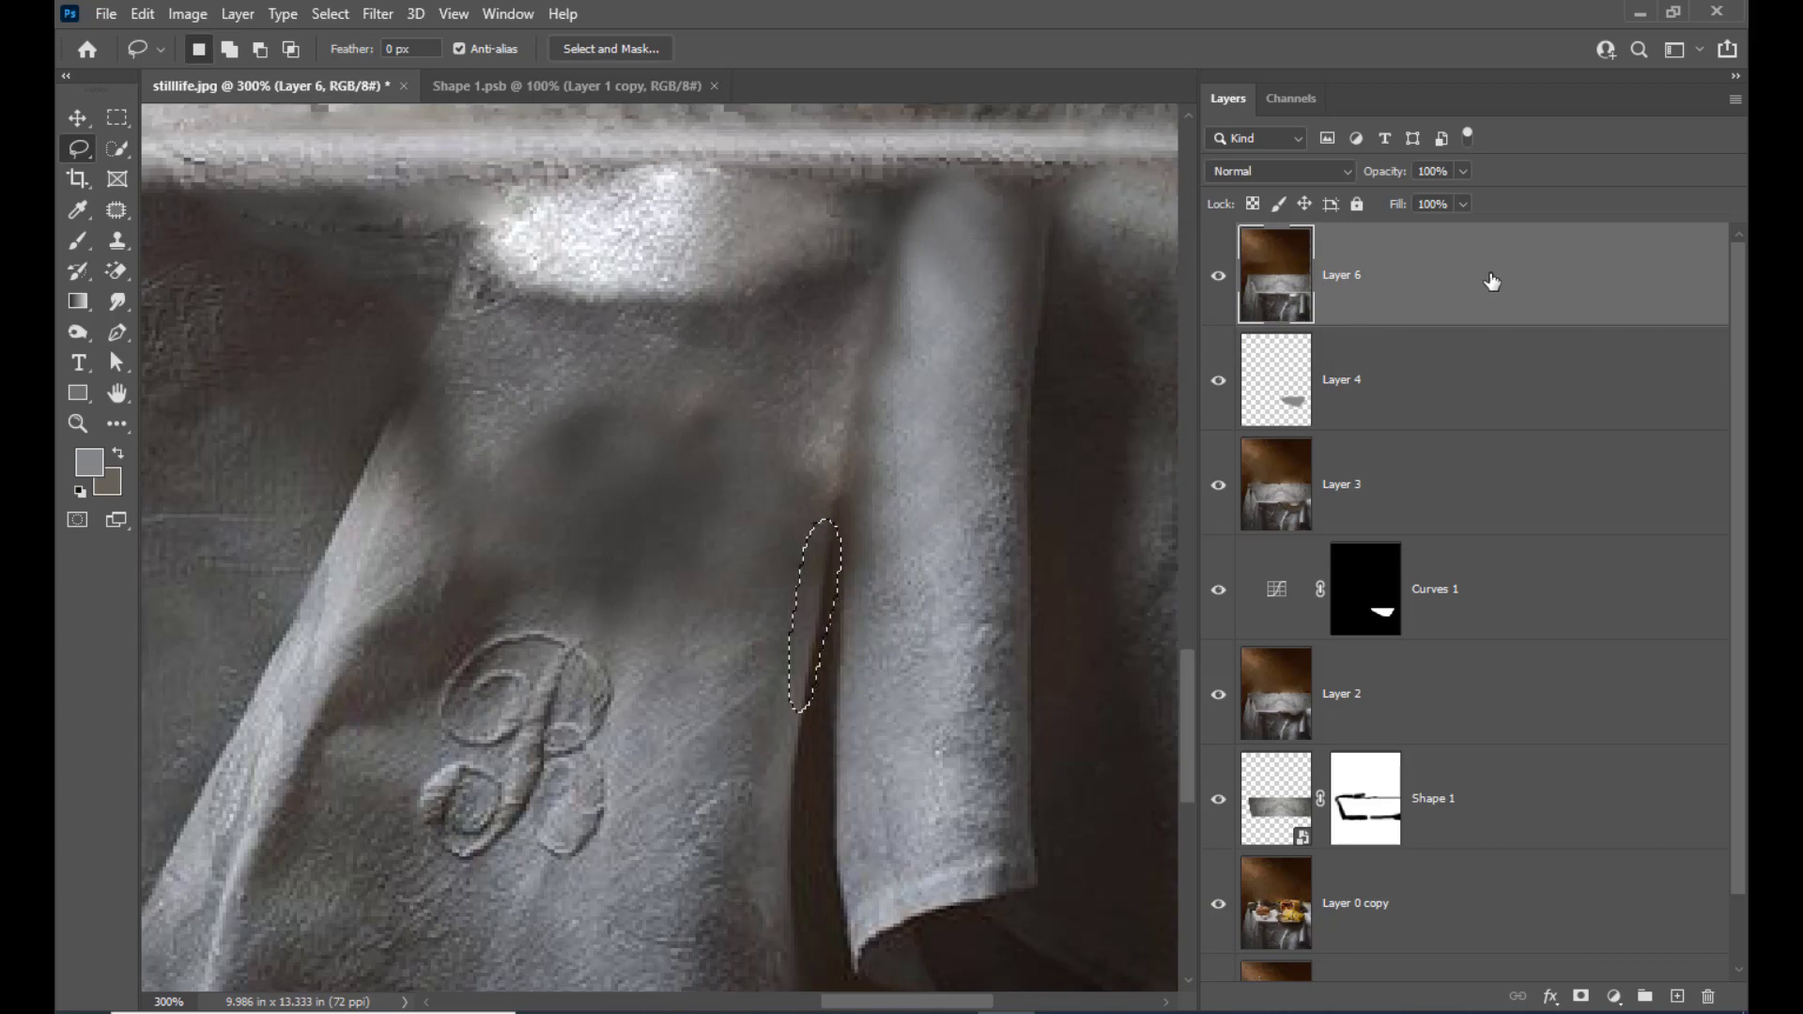
key("ctrl+j")
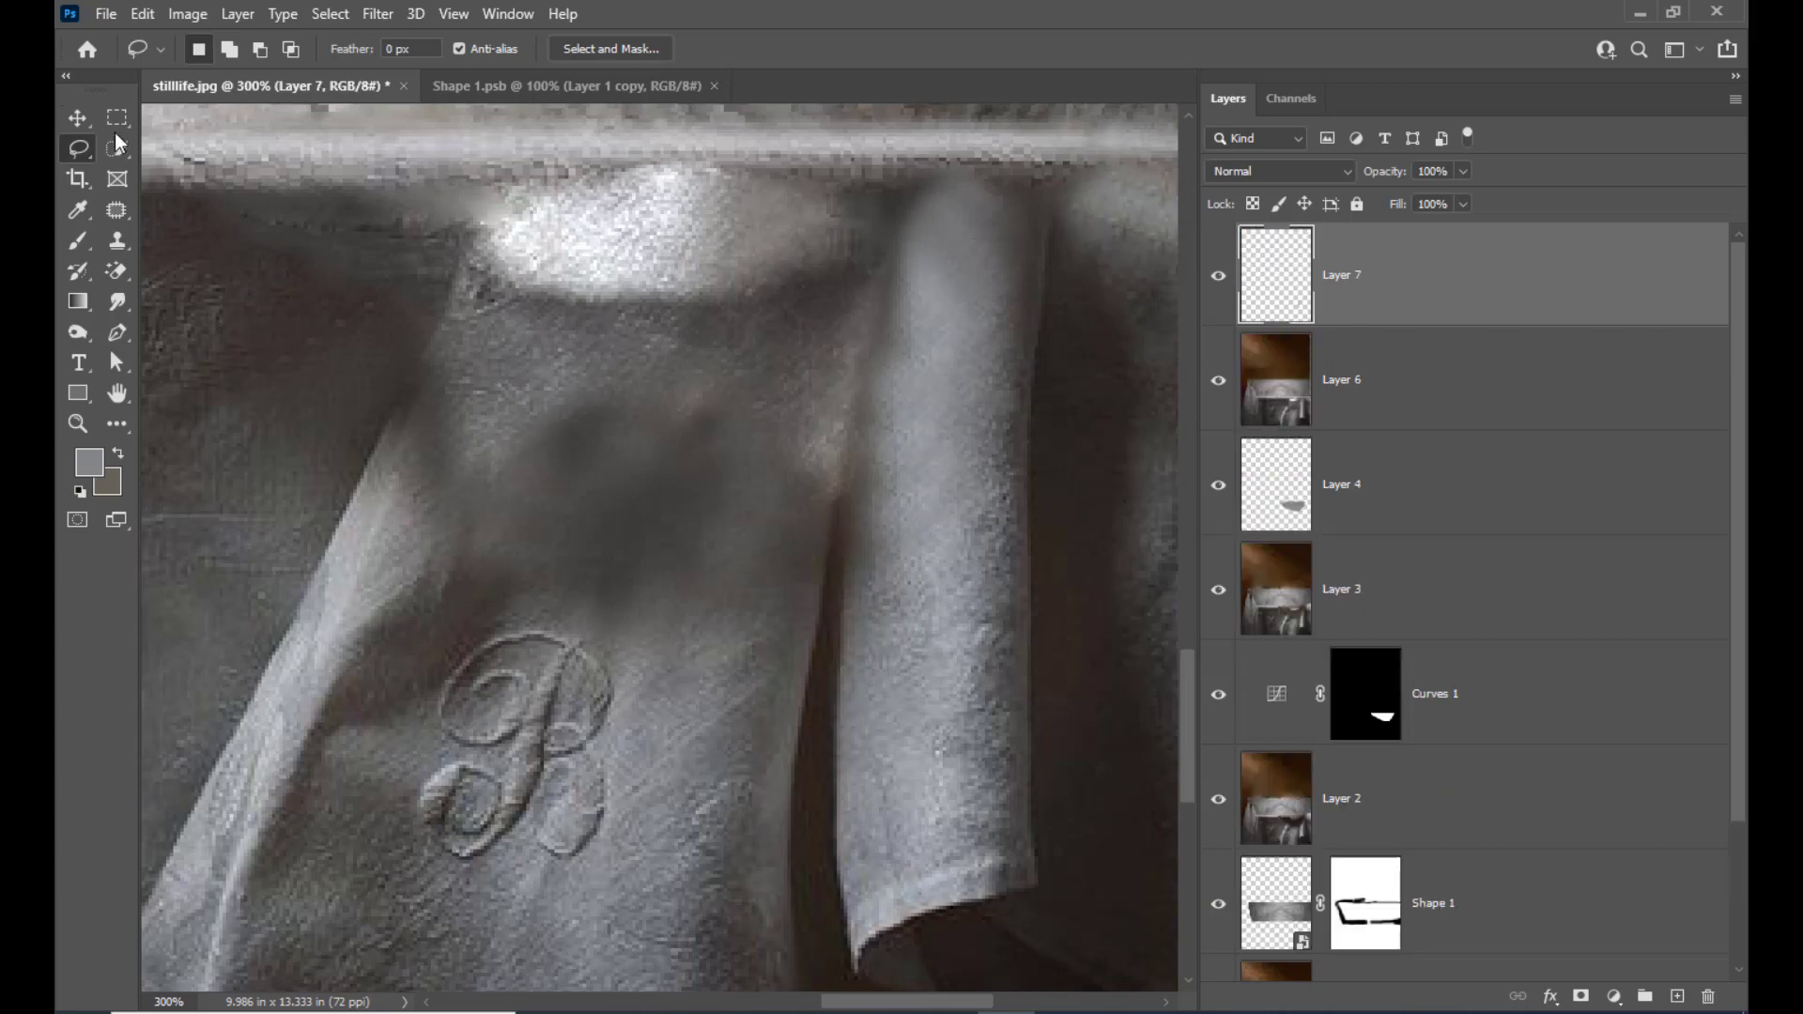
Move the feathered cloth-edge strip up beside the hanging fold to cover the blurred part of the monogrammed cloth's edge
left_click(78, 118)
key("shift+Up")
key("shift+Up")
key("shift+Up")
key("shift+Up")
key("shift+Up")
key("shift+Up")
key("shift+Up")
key("shift+Up")
key("shift+Up")
key("shift+Up")
key("shift+Up")
key("shift+Up")
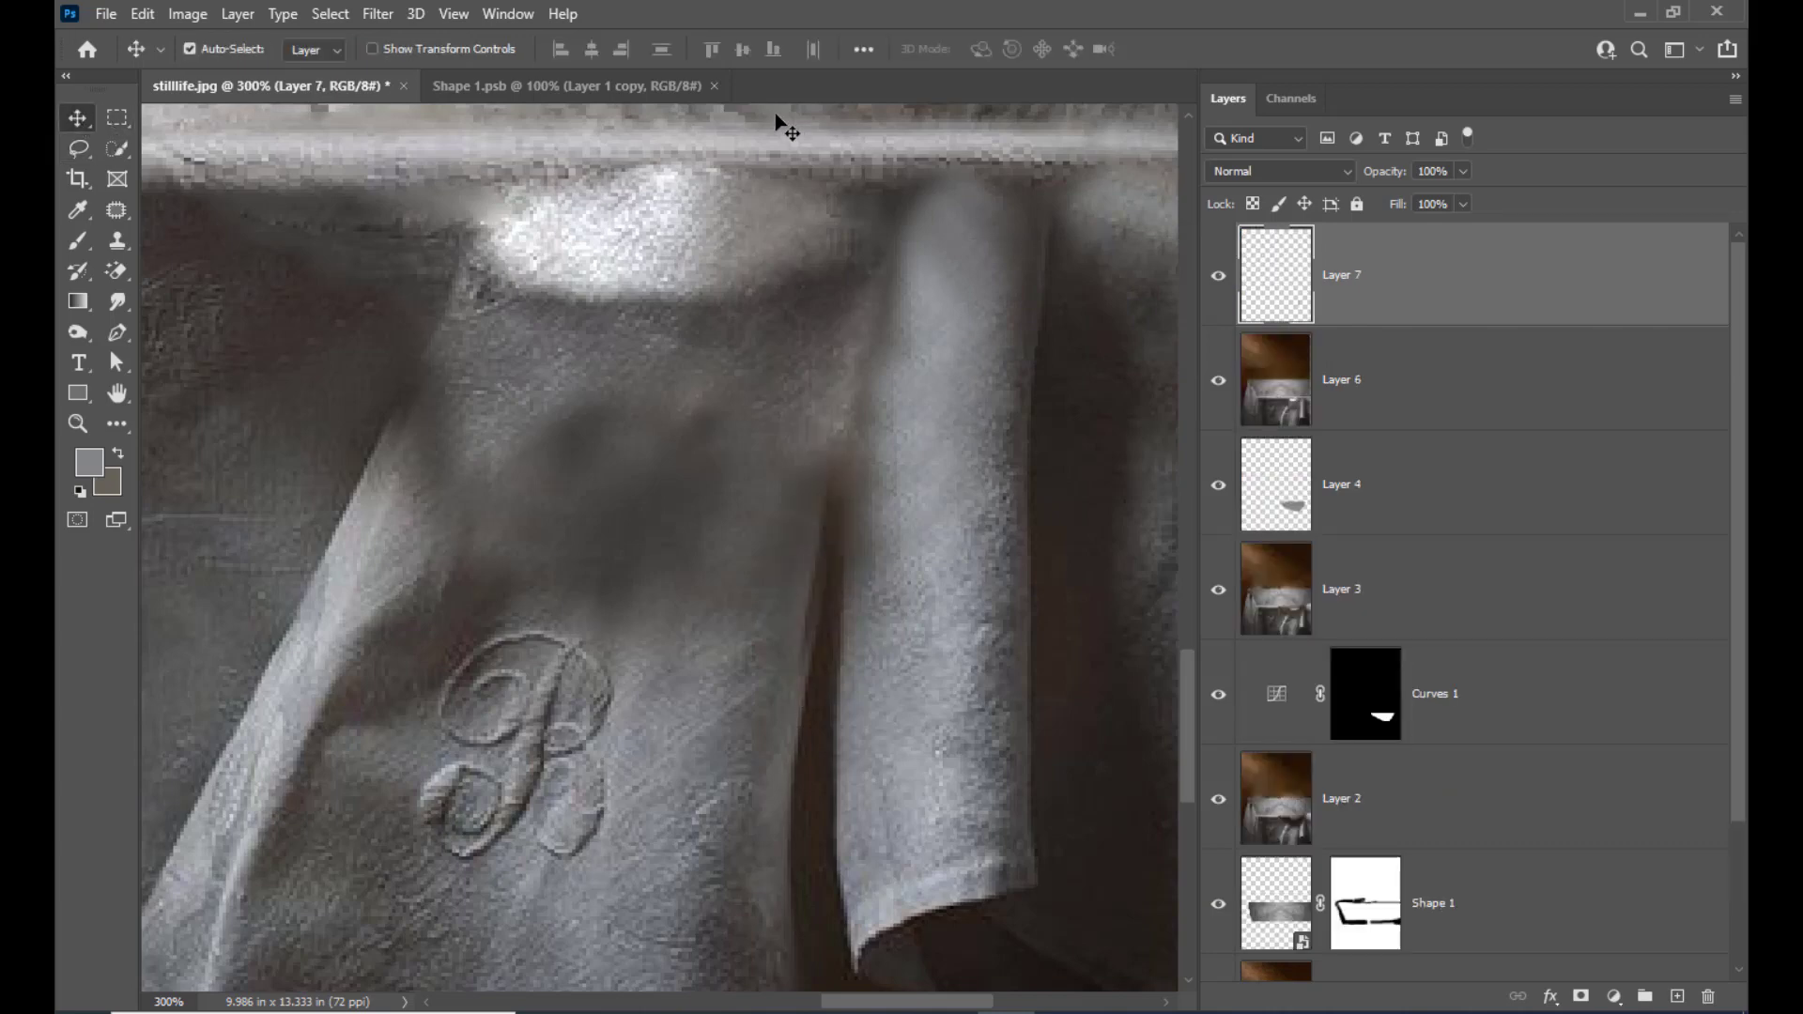
key("shift+Right")
key("shift+Right")
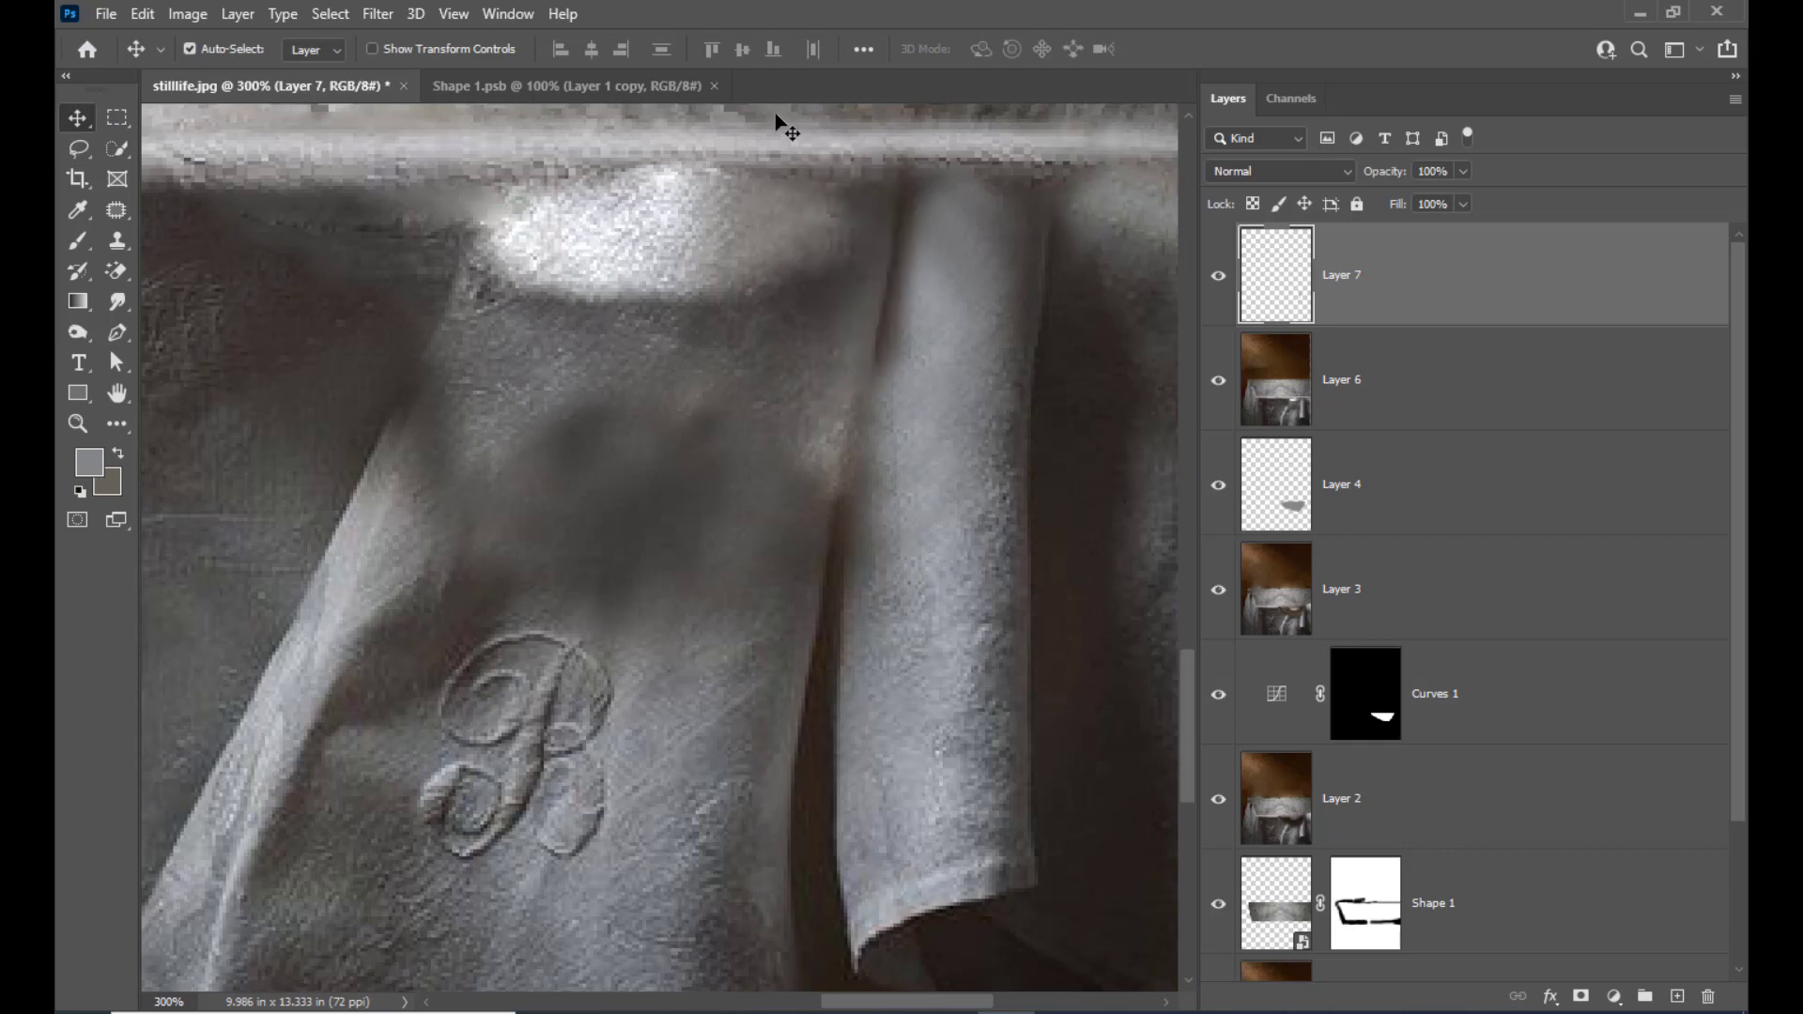
key("shift+Down")
key("shift+Down")
key("shift+Down")
key("shift+Left")
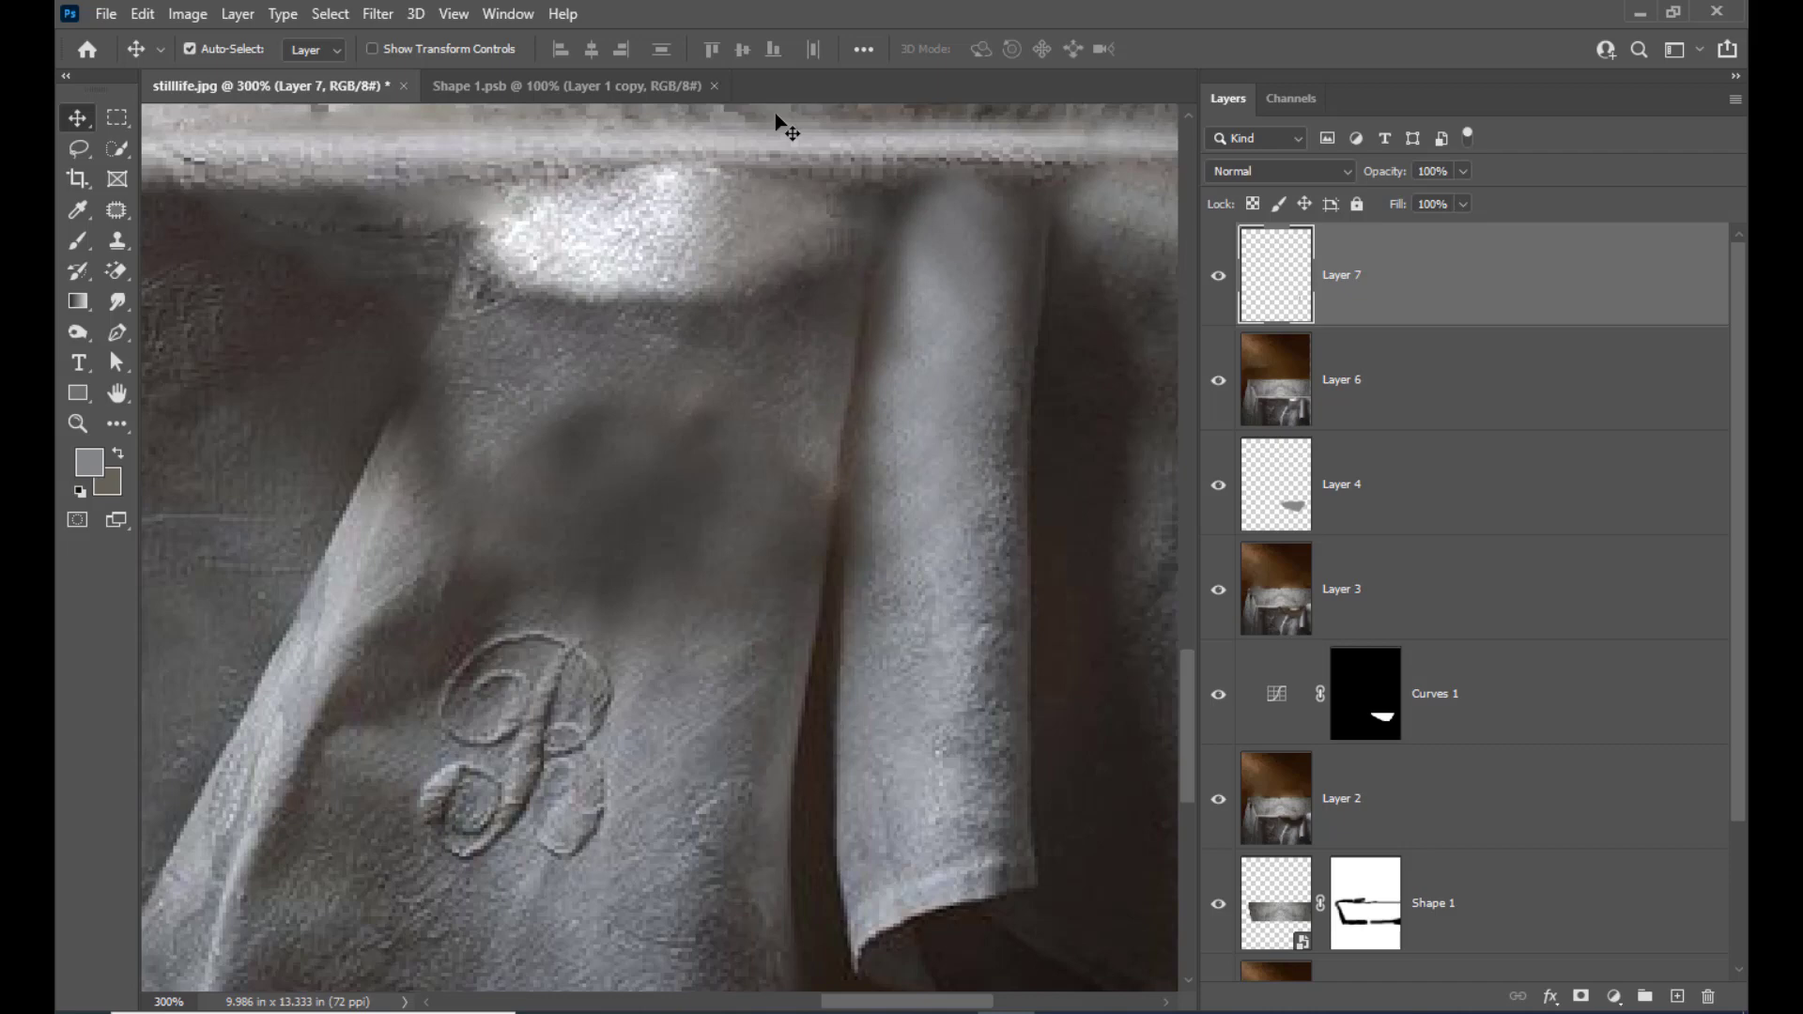
key("Left")
key("Left")
Merge the cloth-edge strip with Layer 6, the retouched photo layer below it
scroll(482, 472, "up", 2)
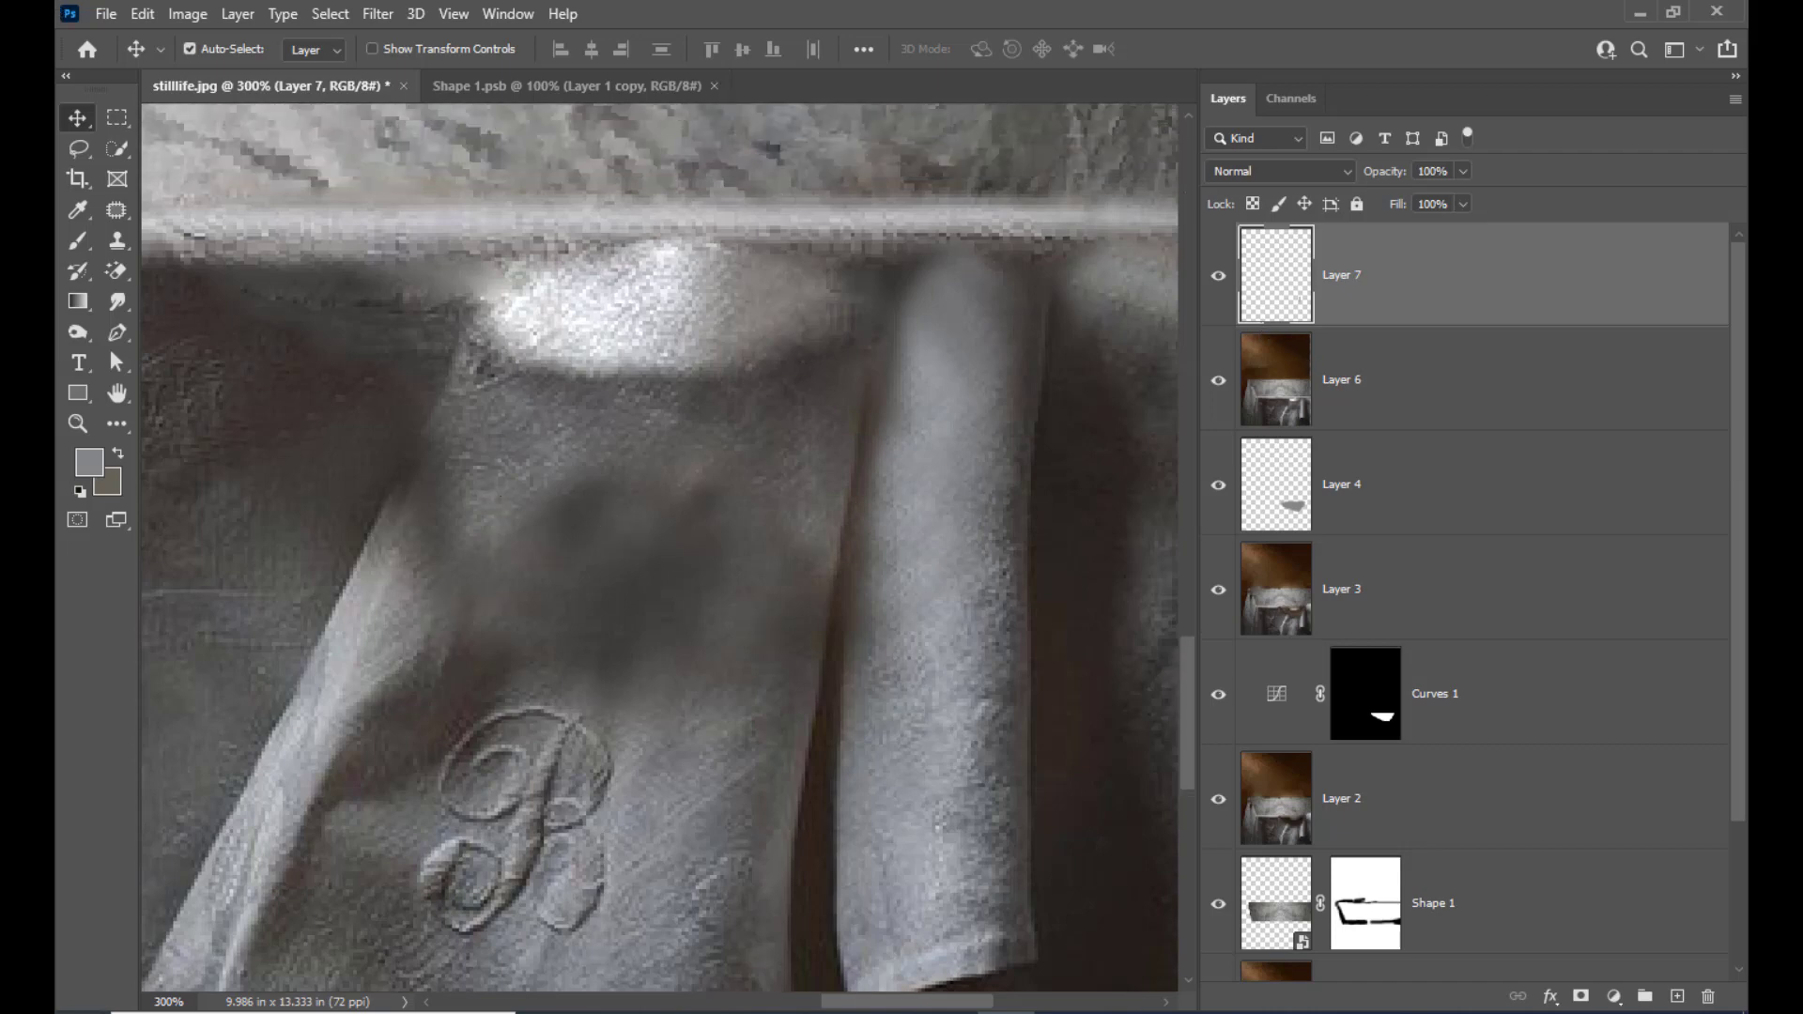
left_click(1358, 385, "shift")
key("ctrl+e")
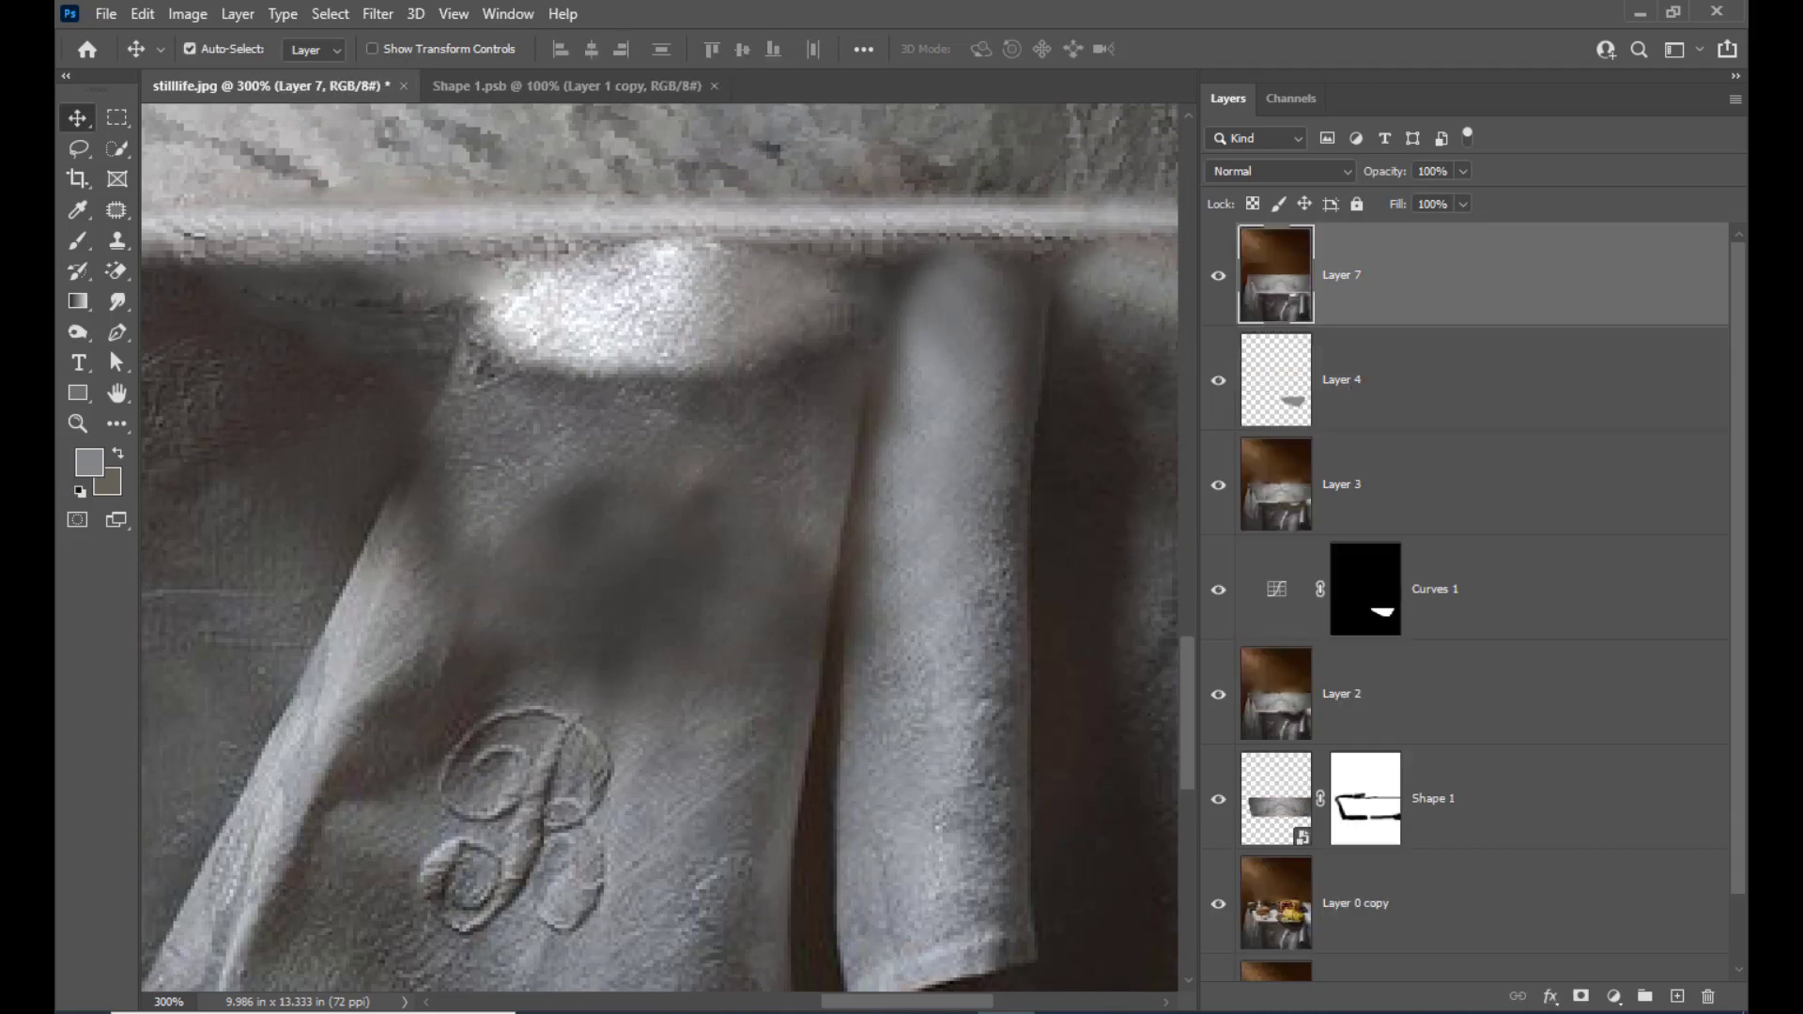
Outline a narrow strip of the monogrammed cloth's slanted outer edge with the Lasso, feather it and copy it onto a new layer
scroll(795, 391, "up", 1)
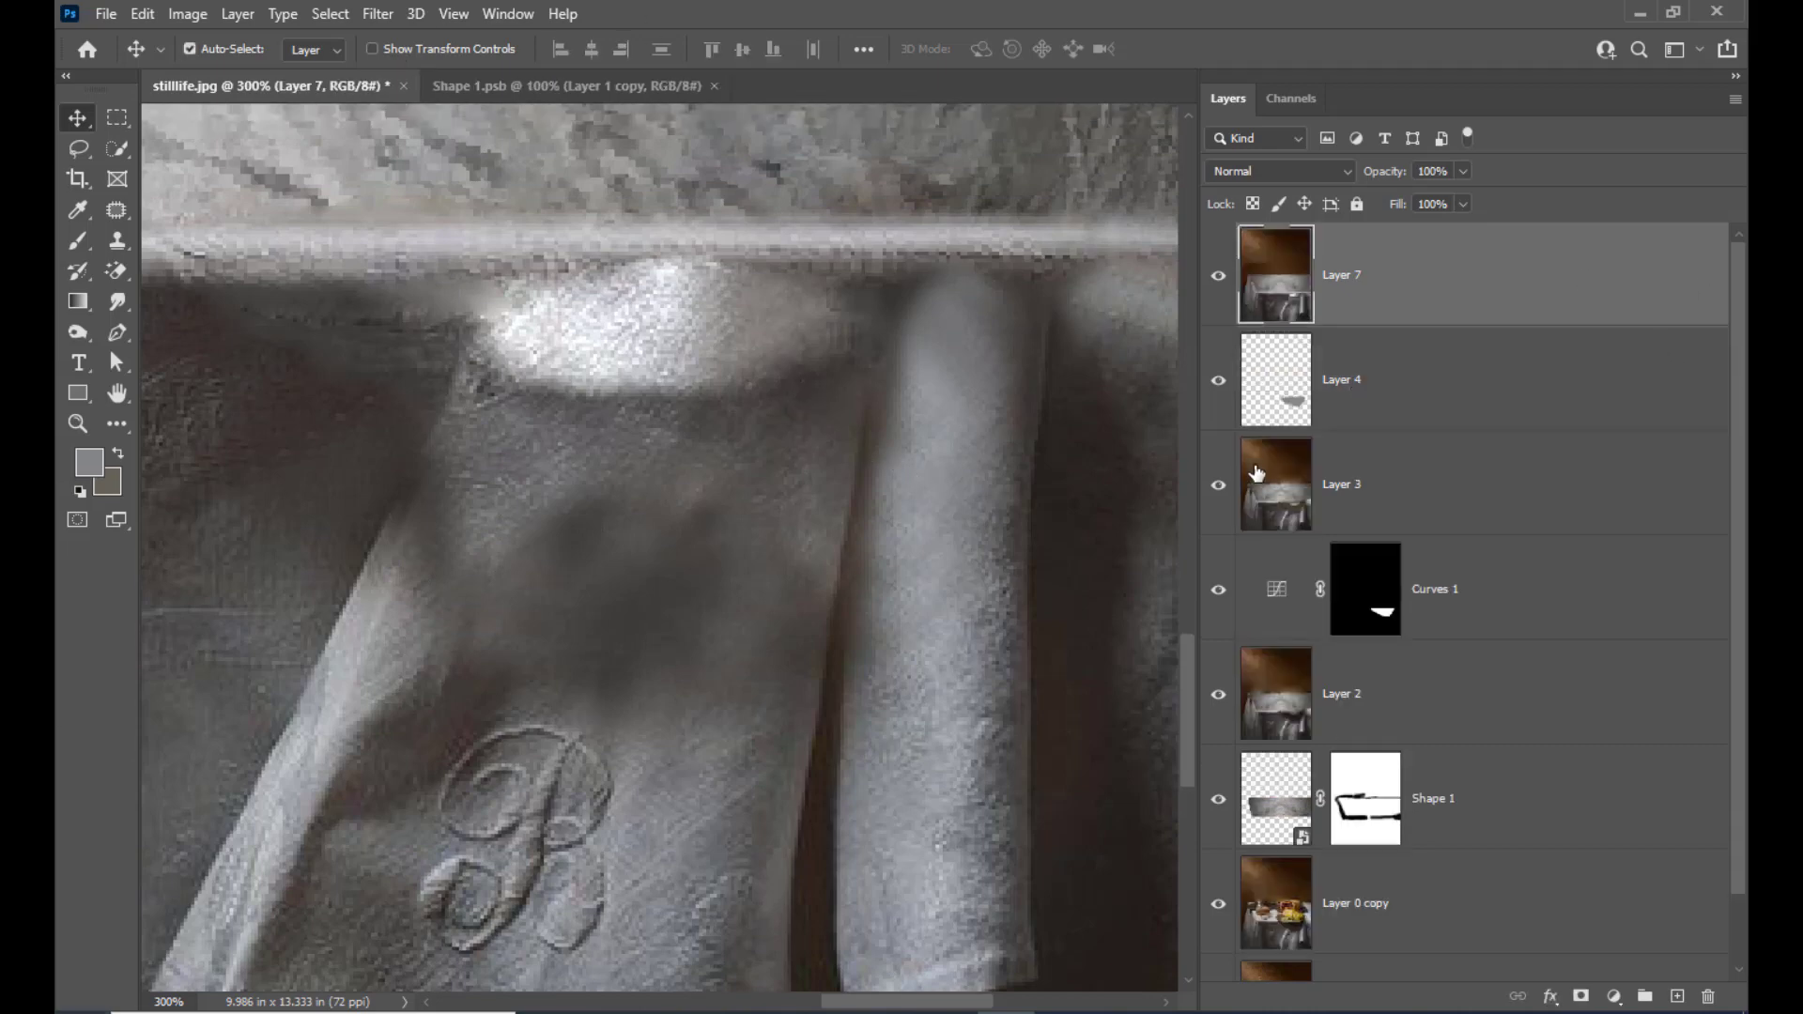
key("ctrl+minus")
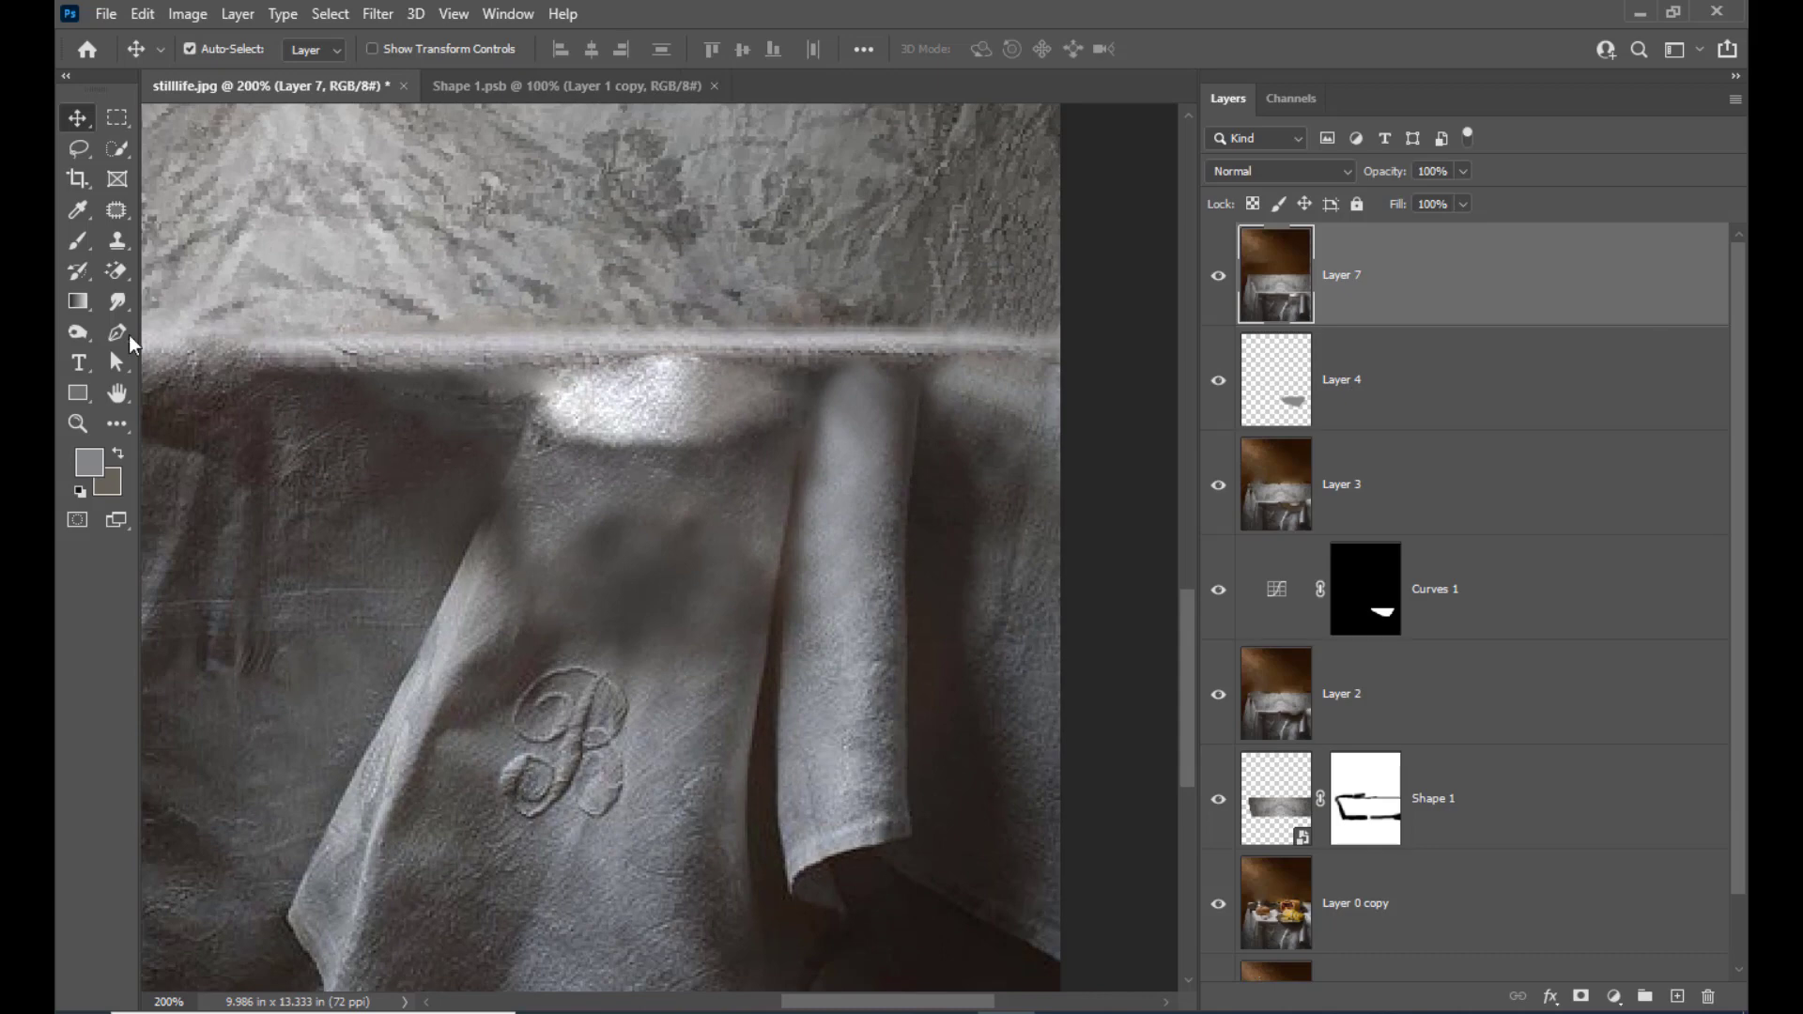
left_click(78, 148)
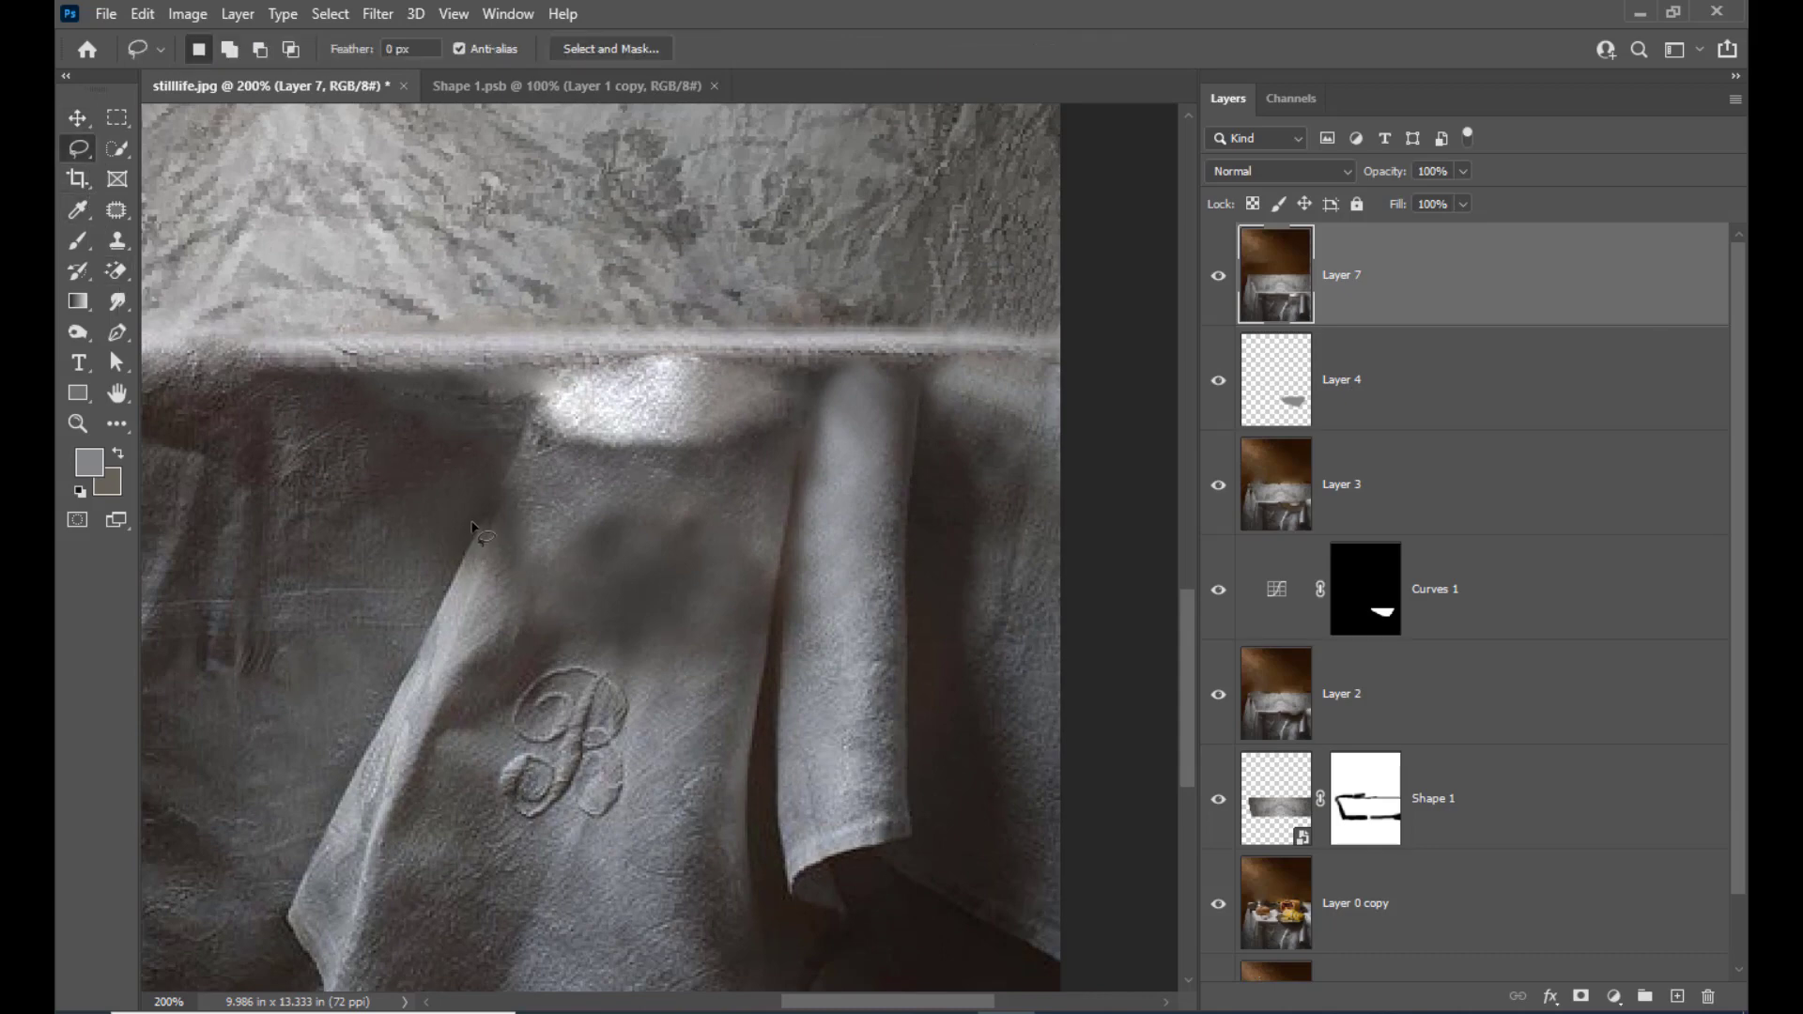
mouse_move(478, 560)
left_mouse_down()
mouse_move(418, 666)
mouse_move(476, 519)
left_mouse_up()
right_click(470, 563)
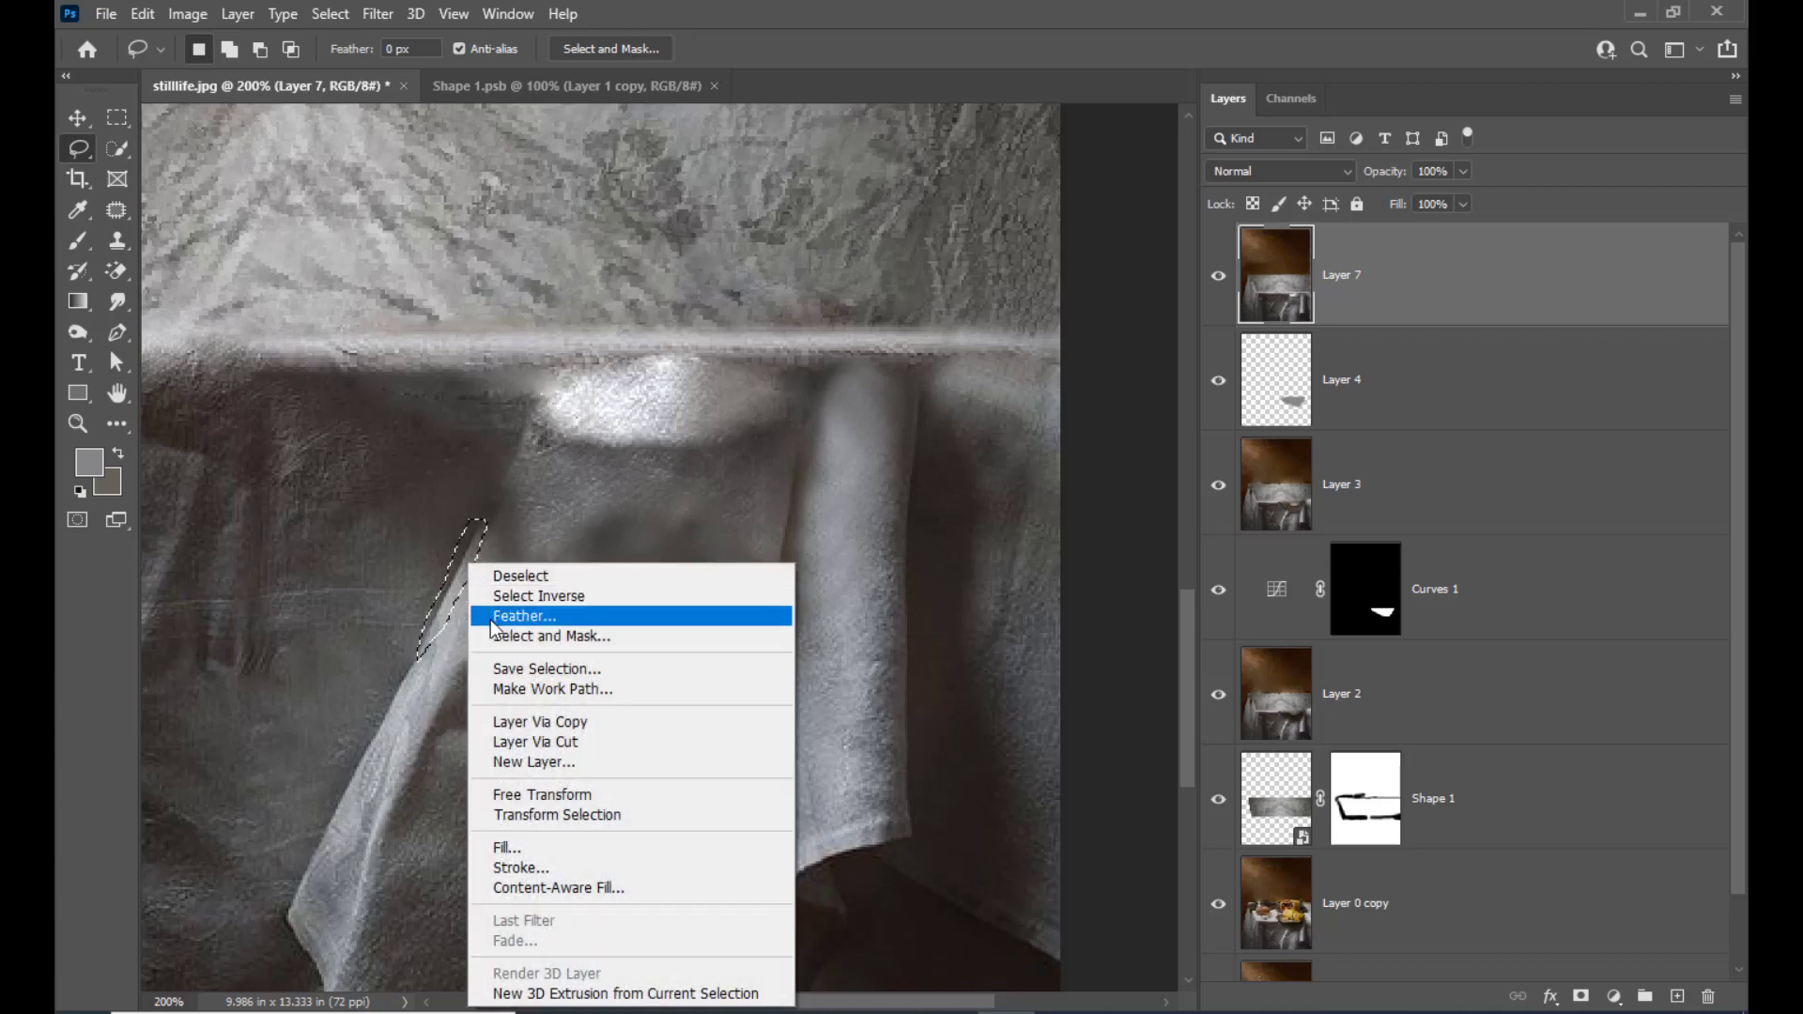
left_click(496, 617)
left_click(1287, 297)
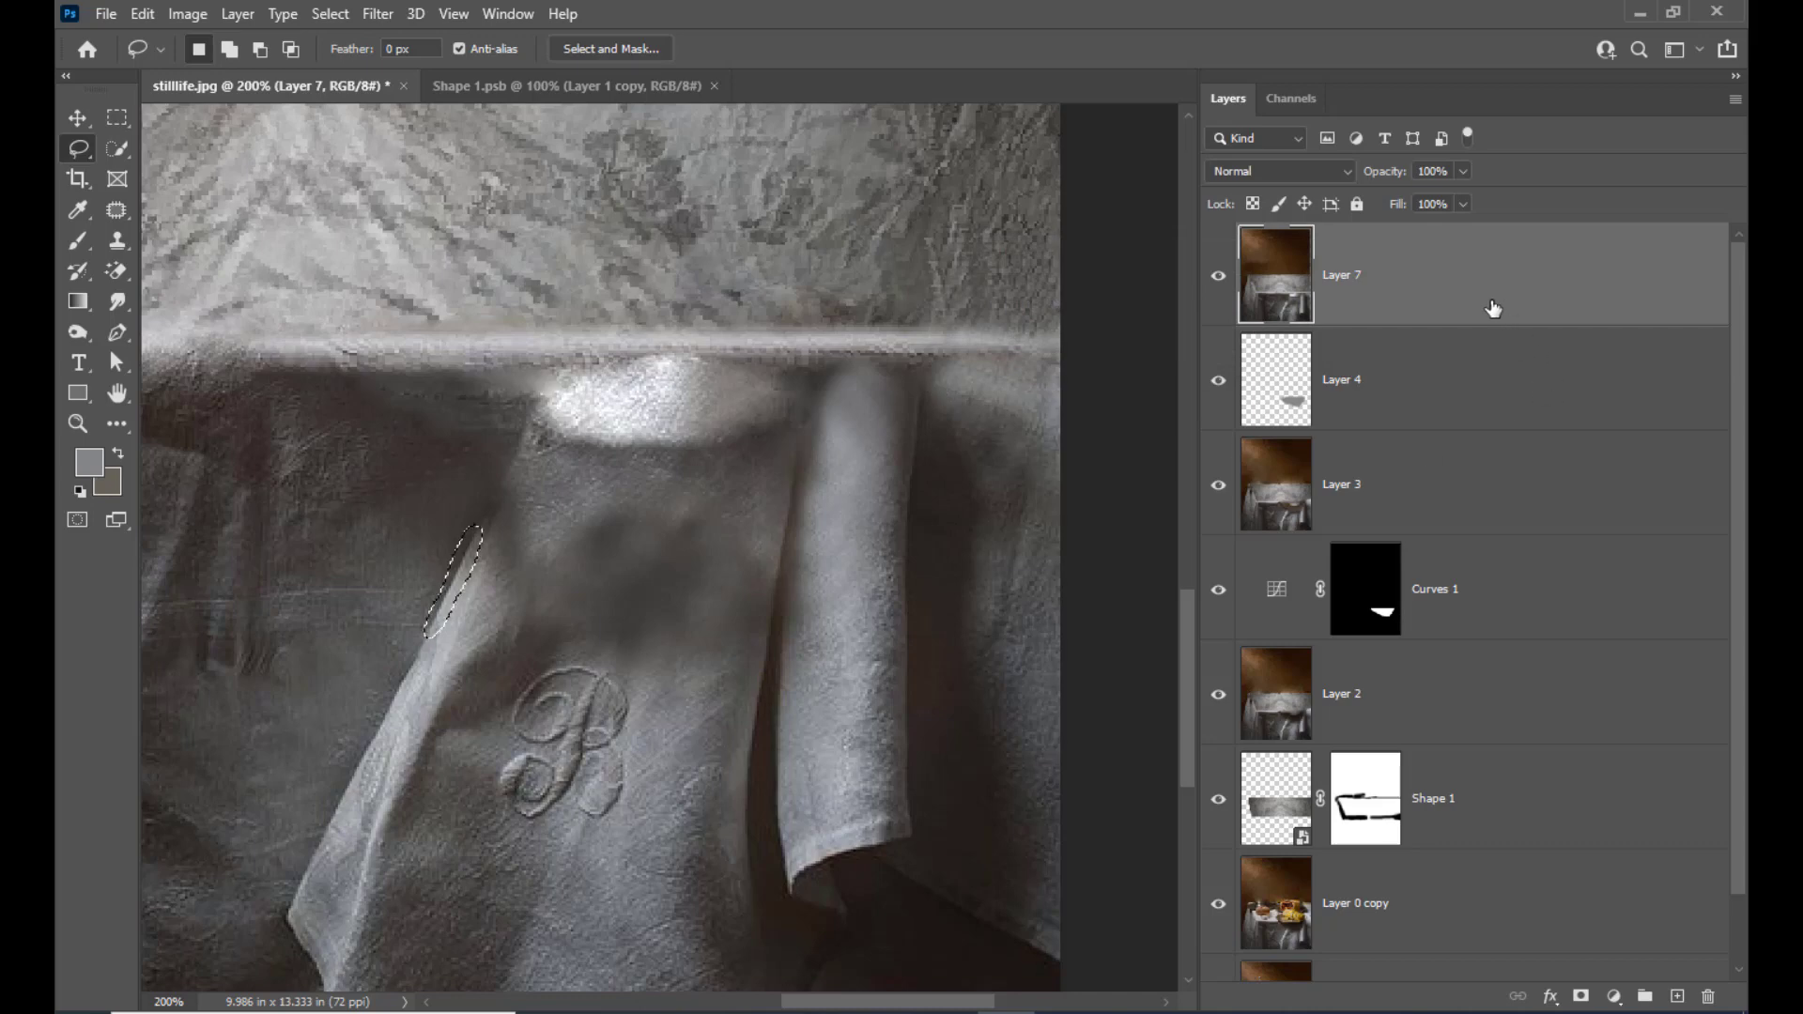
key("ctrl+j")
Move the copied strip up along the slope to continue the monogrammed cloth's slanted edge towards the bright spot
left_click(78, 118)
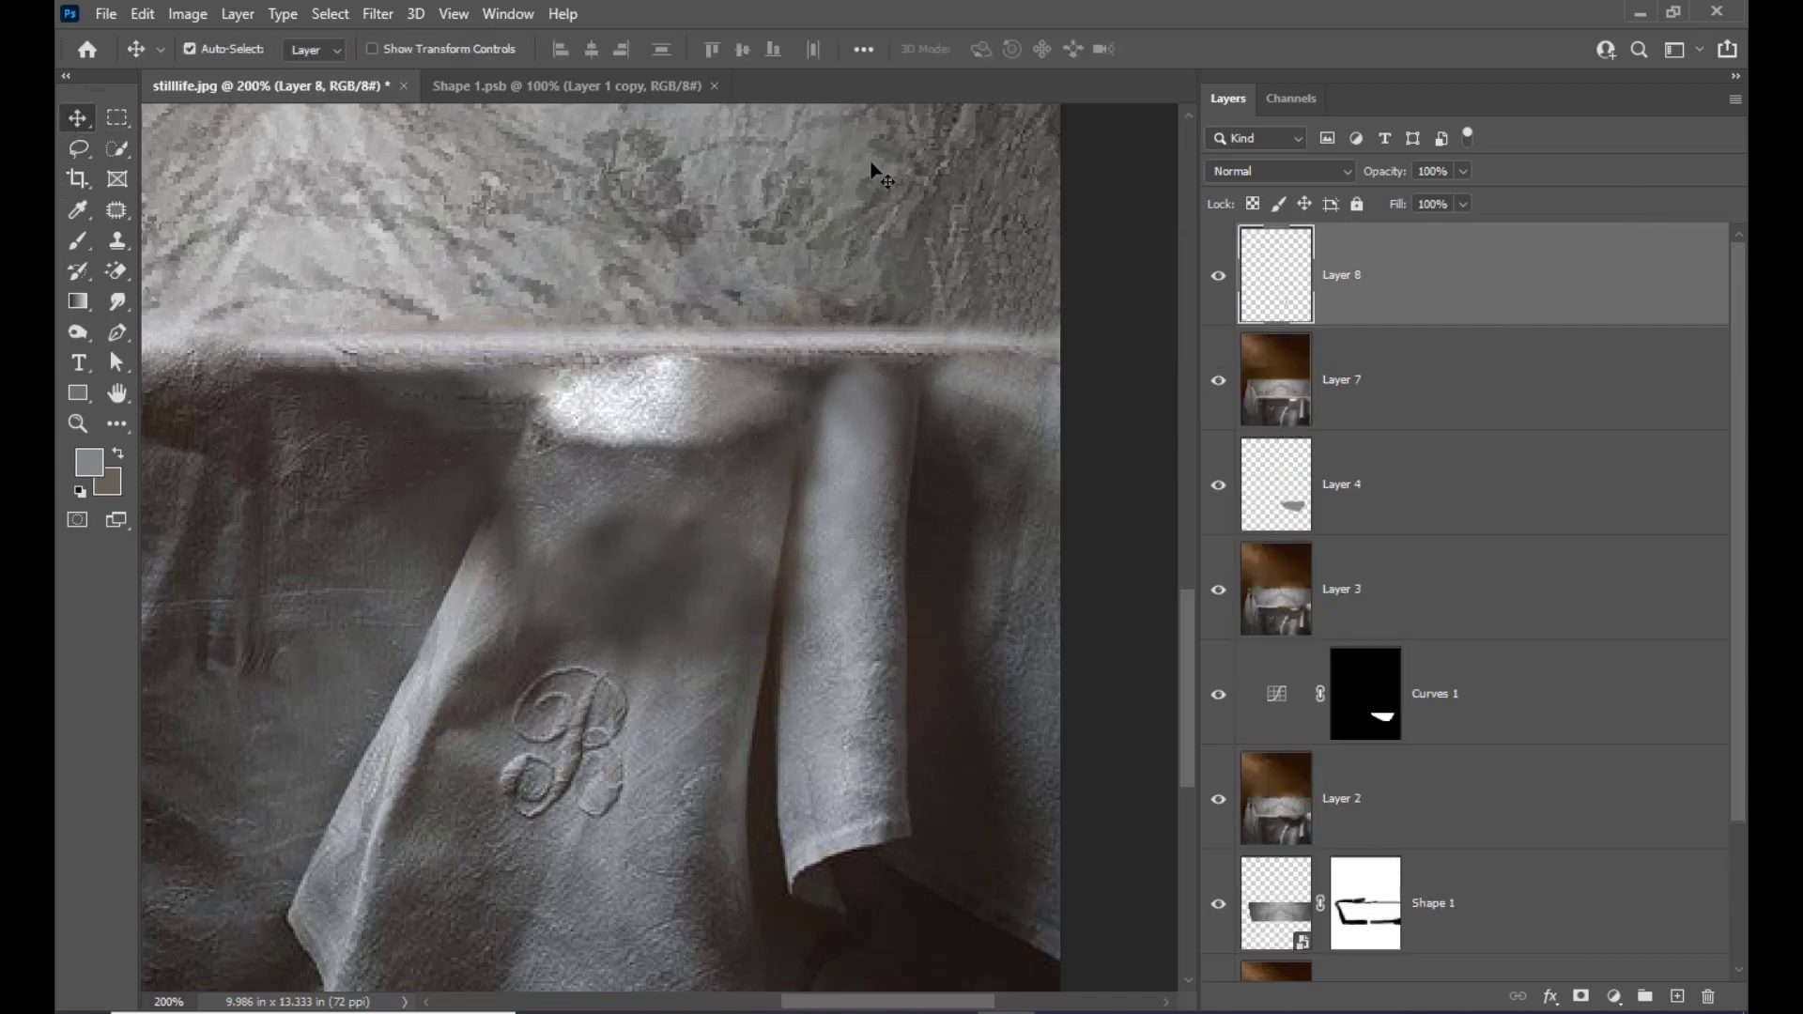
key("shift+Up")
key("shift+Right")
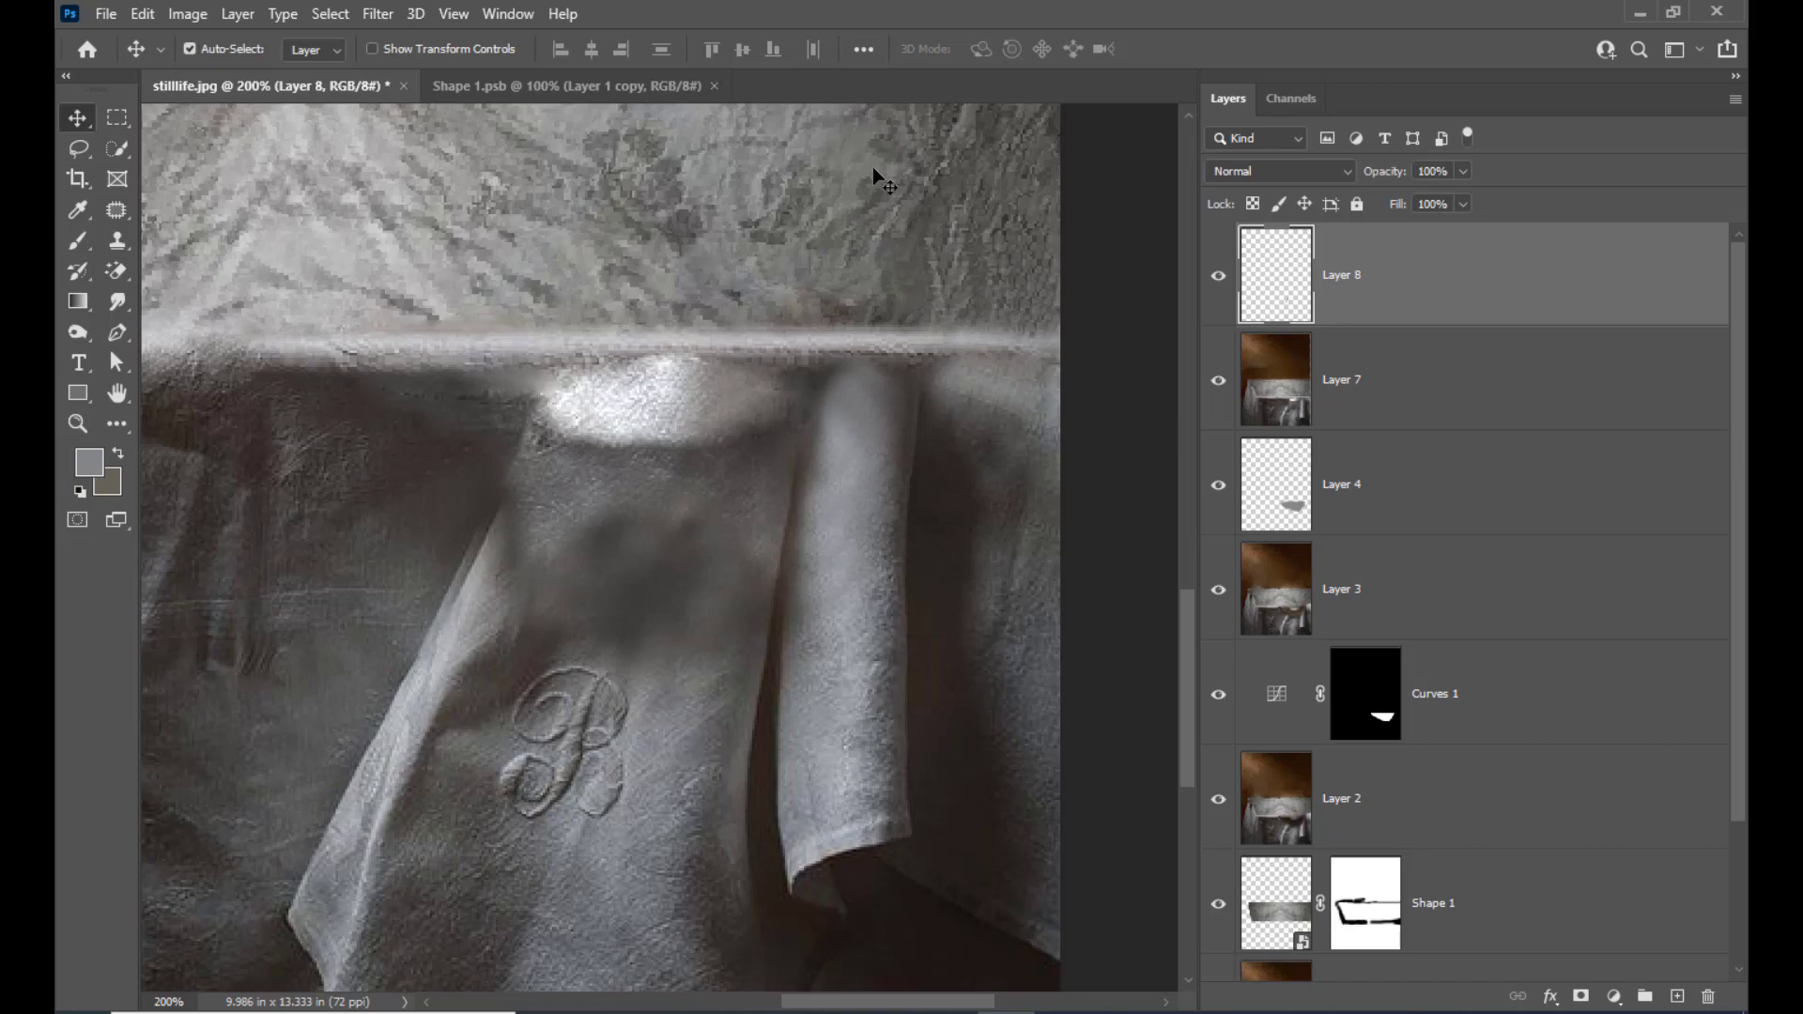
key("Left")
key("shift+Left")
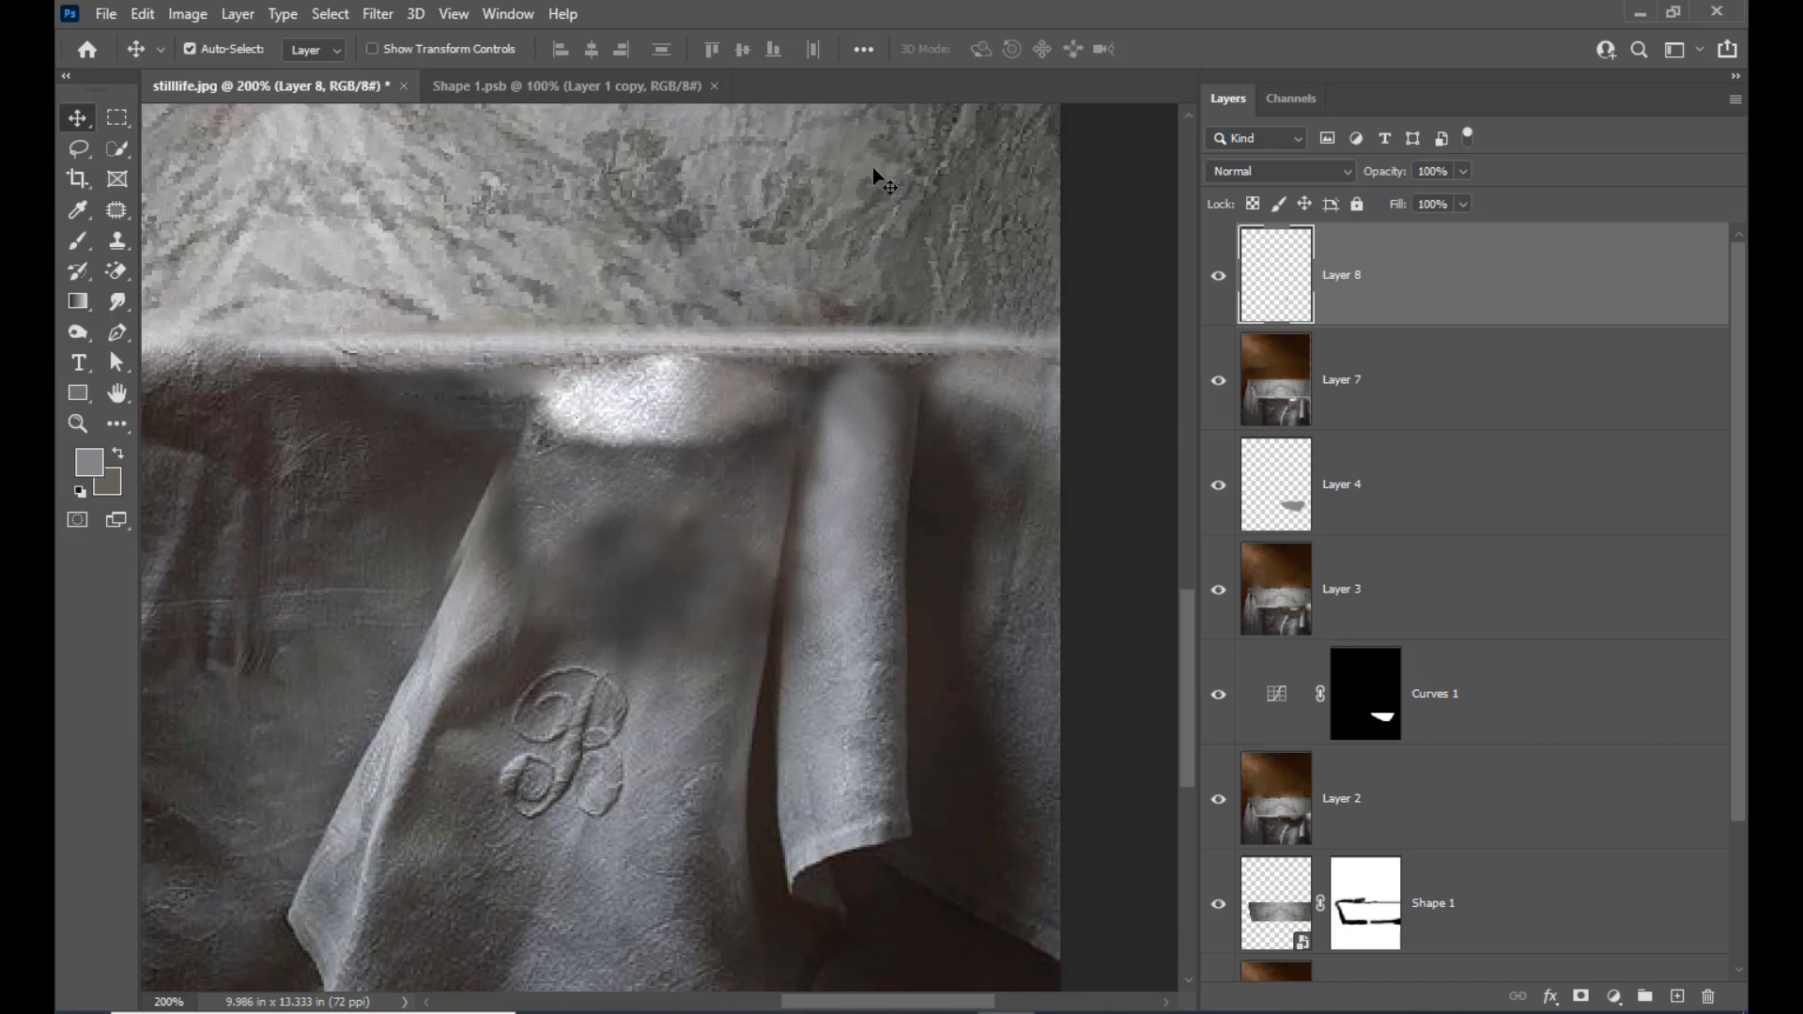
key("shift+Up")
key("Right")
key("Right")
key("Right")
key("Right")
key("Right")
key("Right")
key("Right")
key("Right")
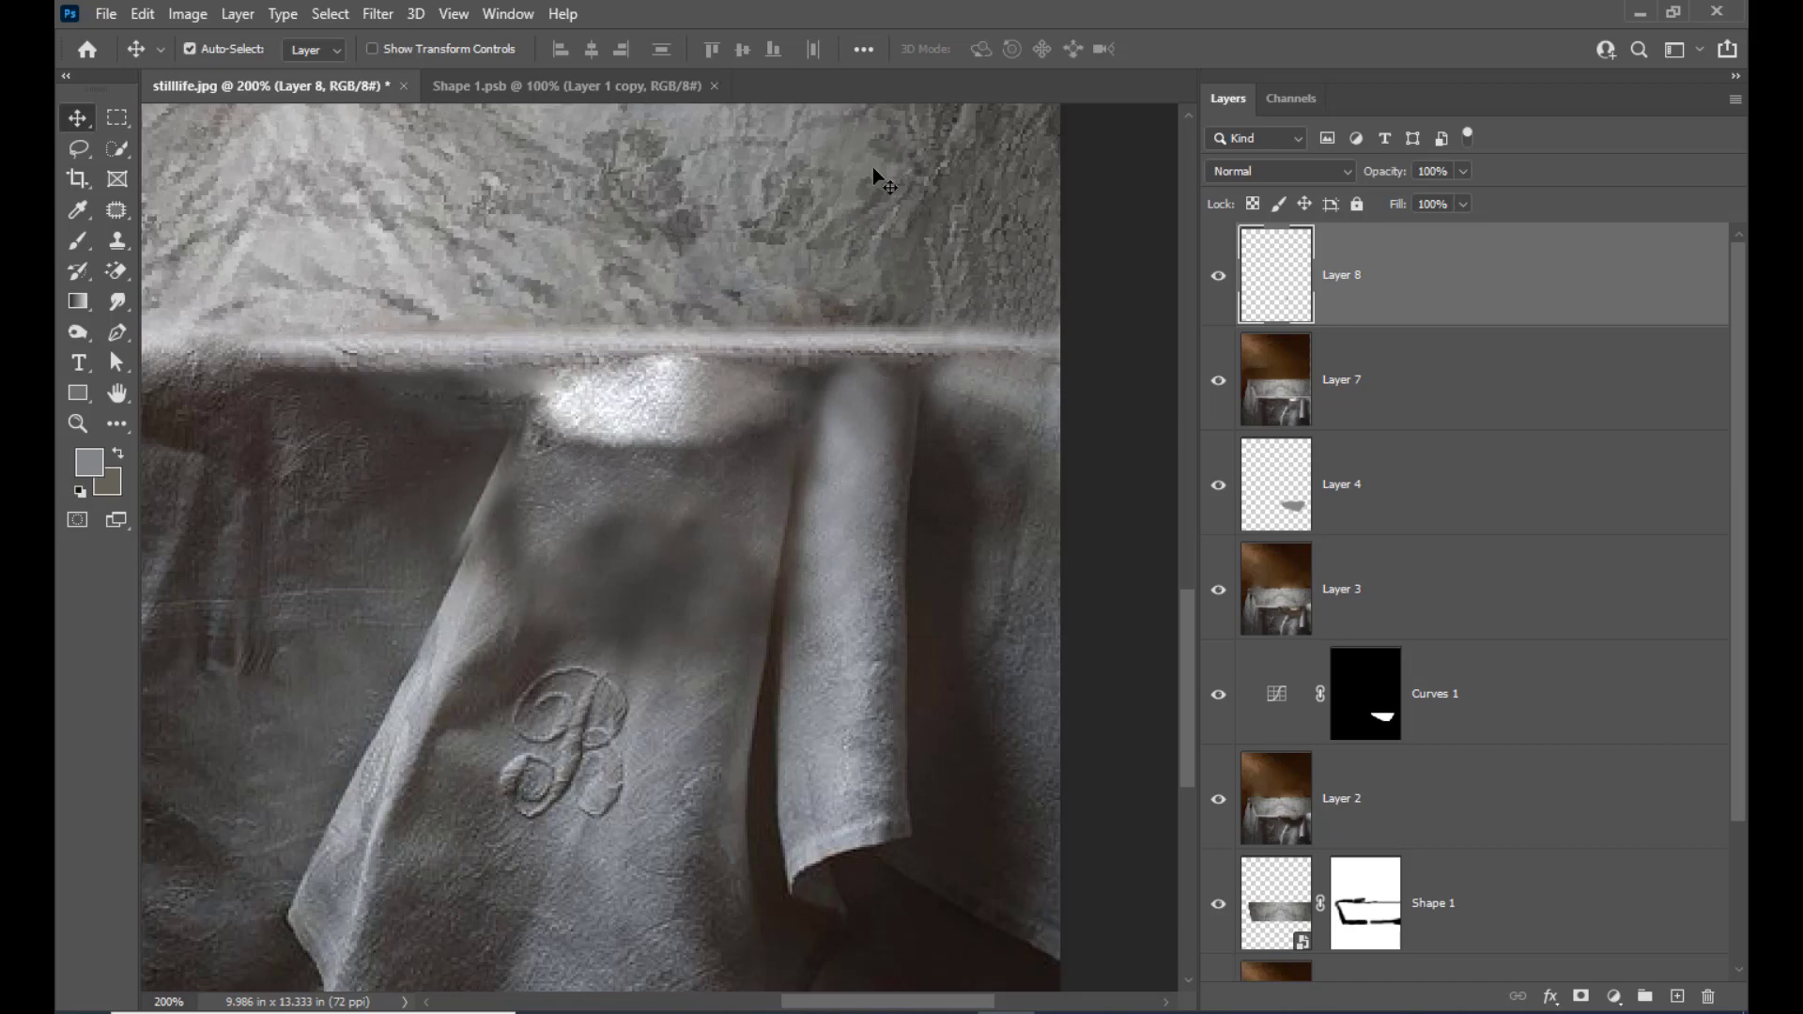
key("Right")
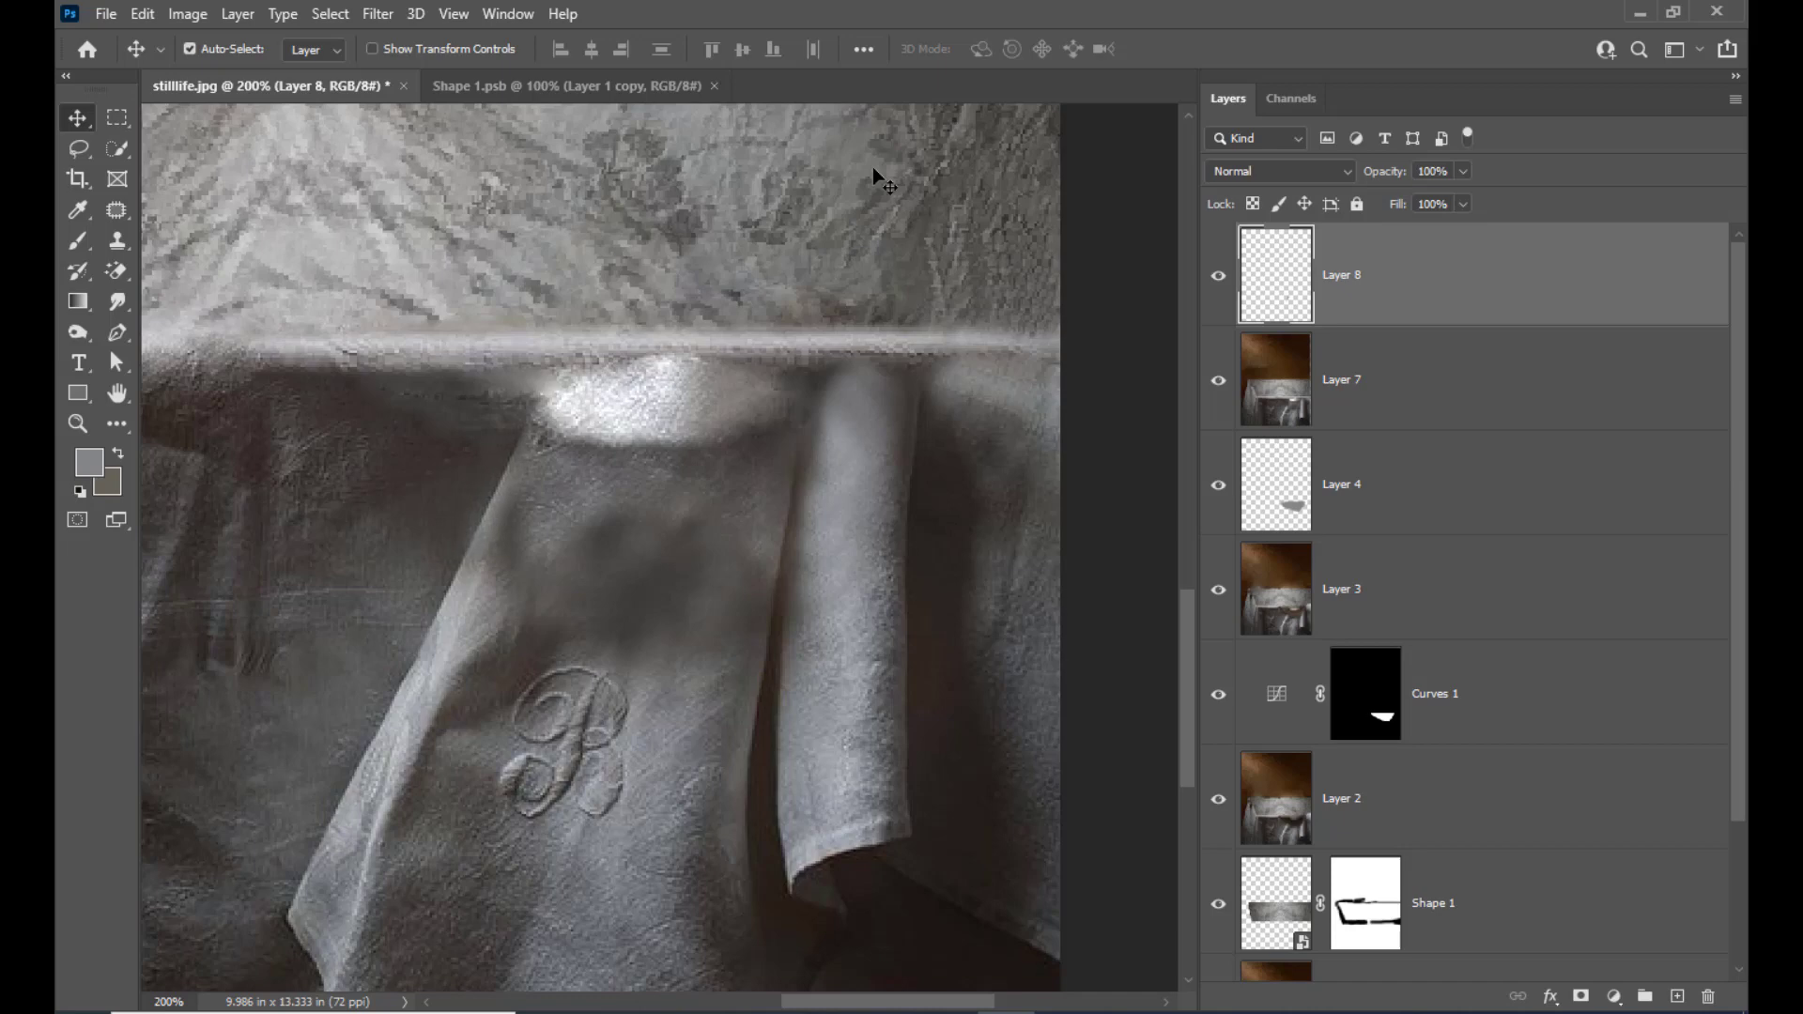
key("Right")
key("Left")
key("Right")
Examine the rebuilt cloth edges up close and against the whole photo
scroll(795, 197, "down", 1)
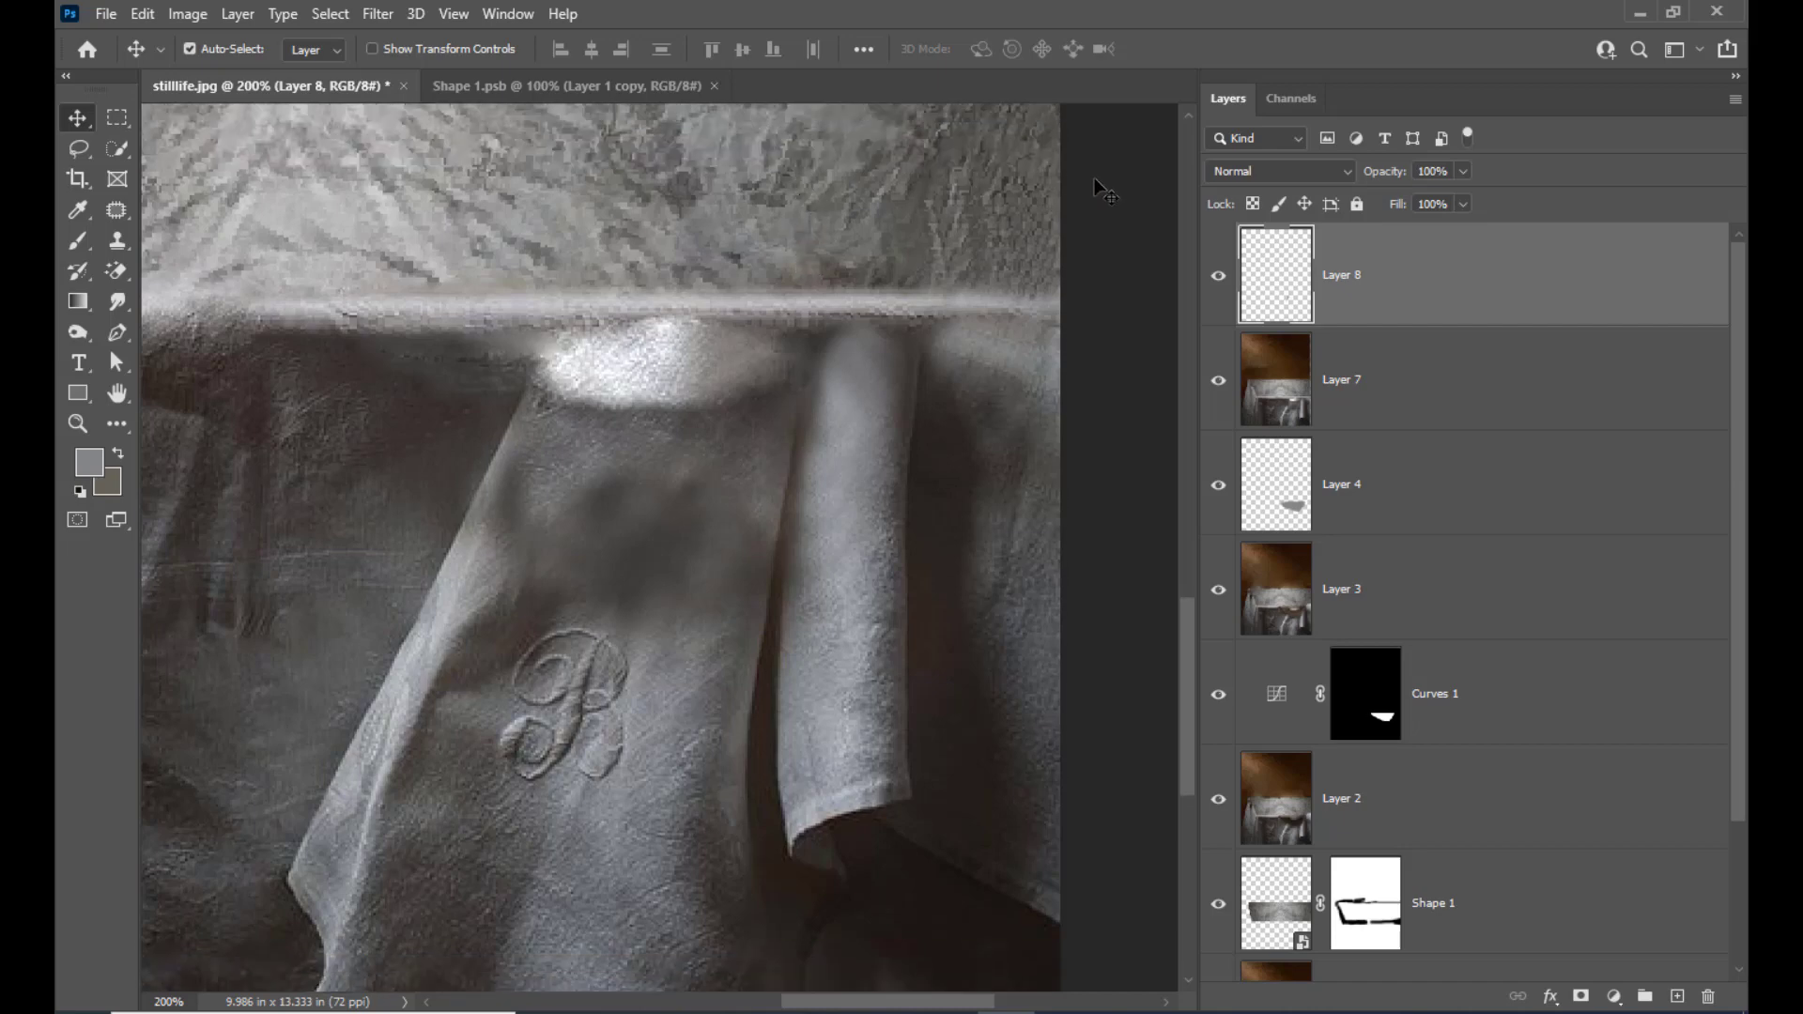
scroll(1066, 212, "up", 2)
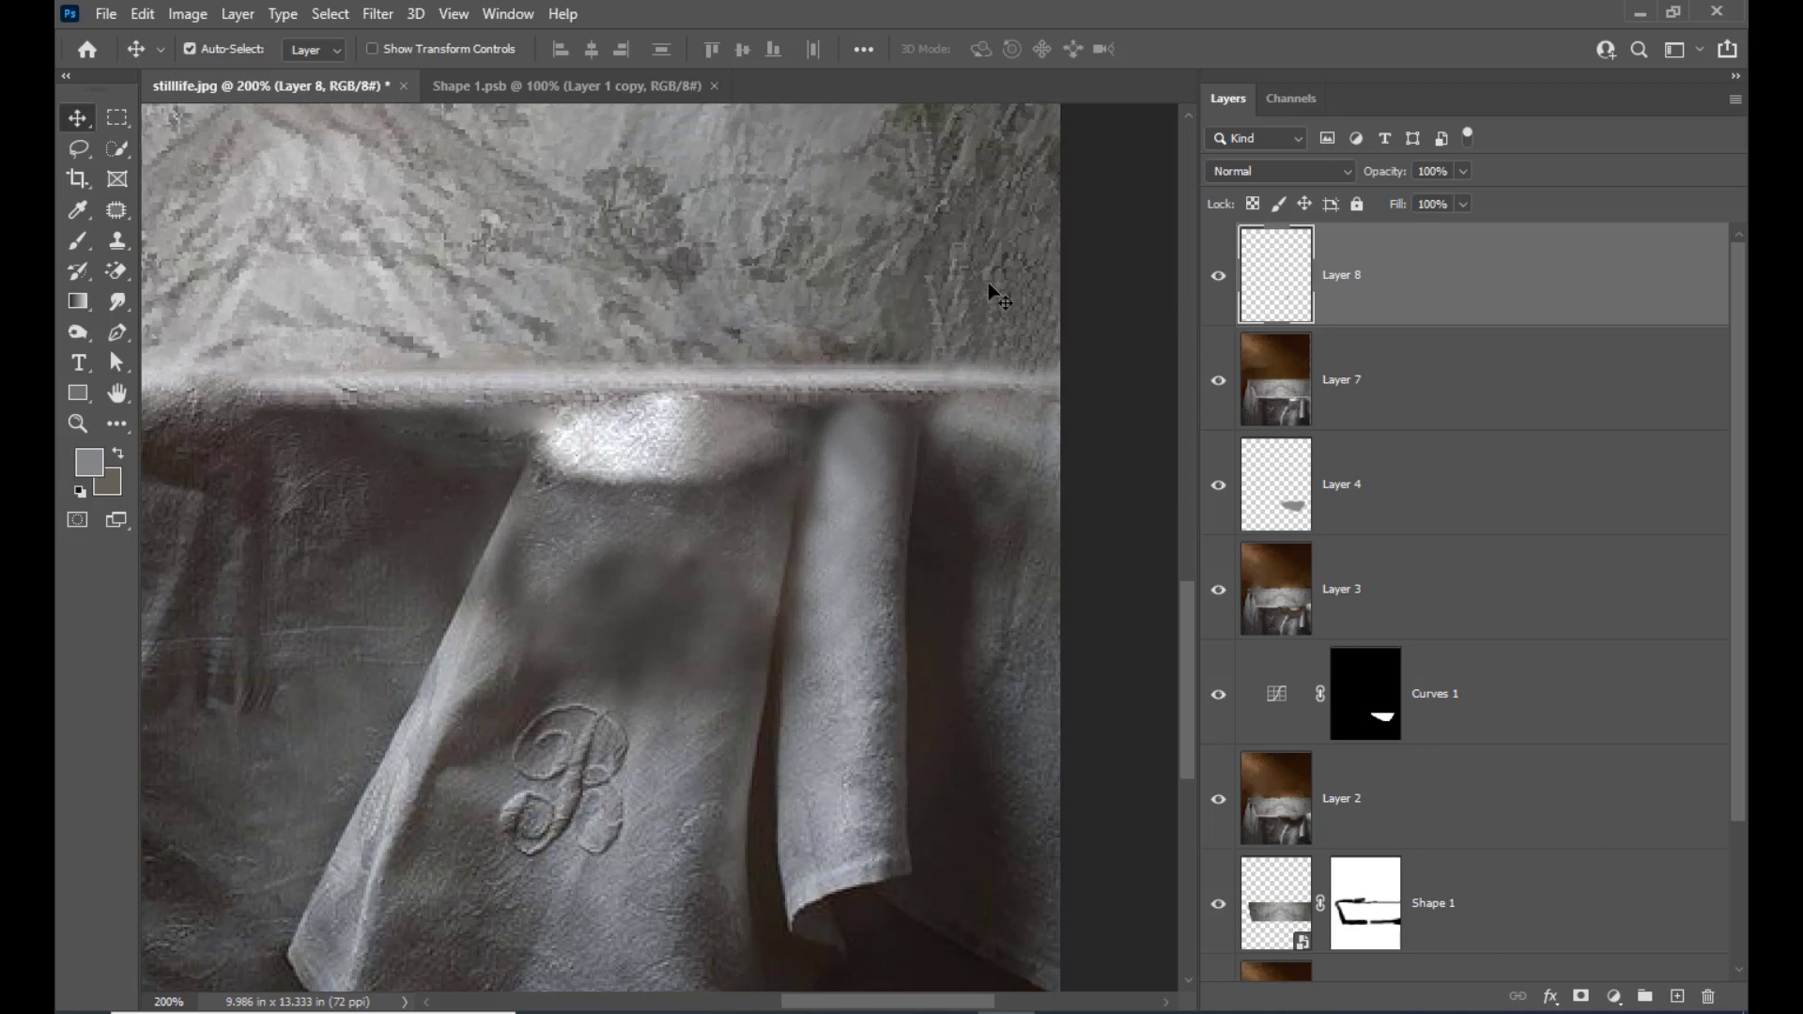
key("ctrl+minus")
key("ctrl+minus")
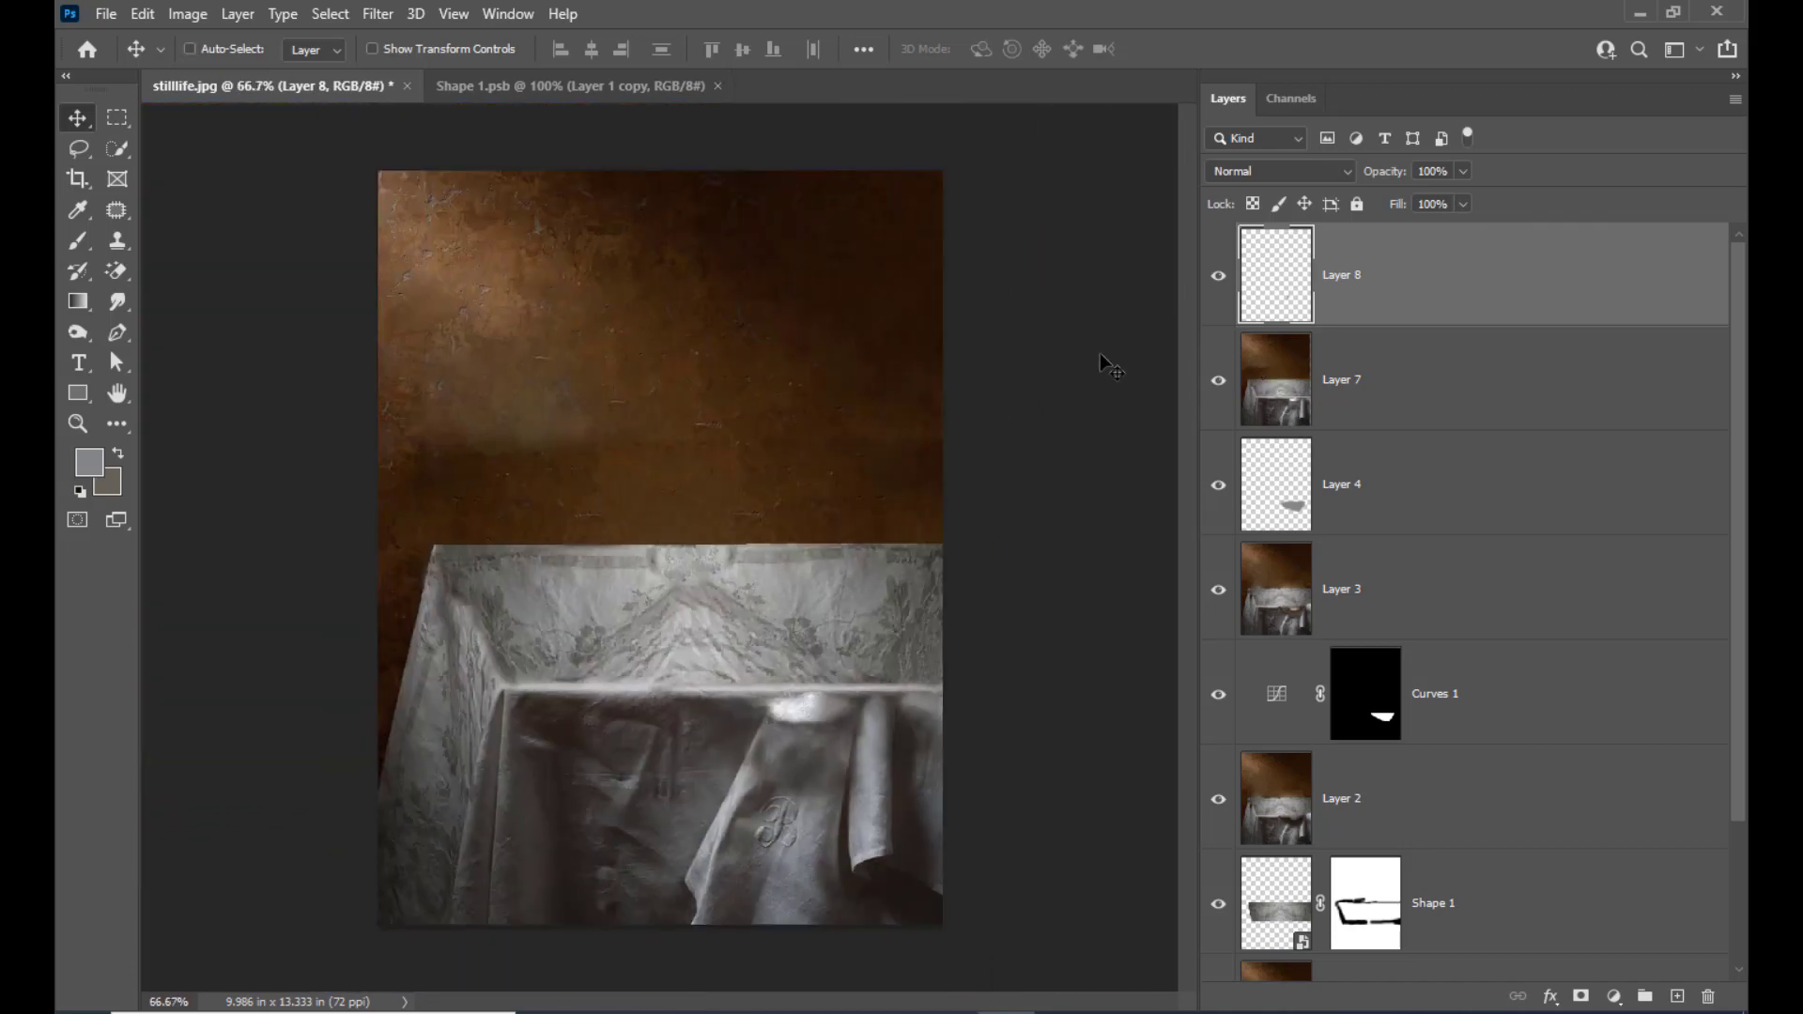
key("ctrl+plus")
scroll(581, 554, "down", 3)
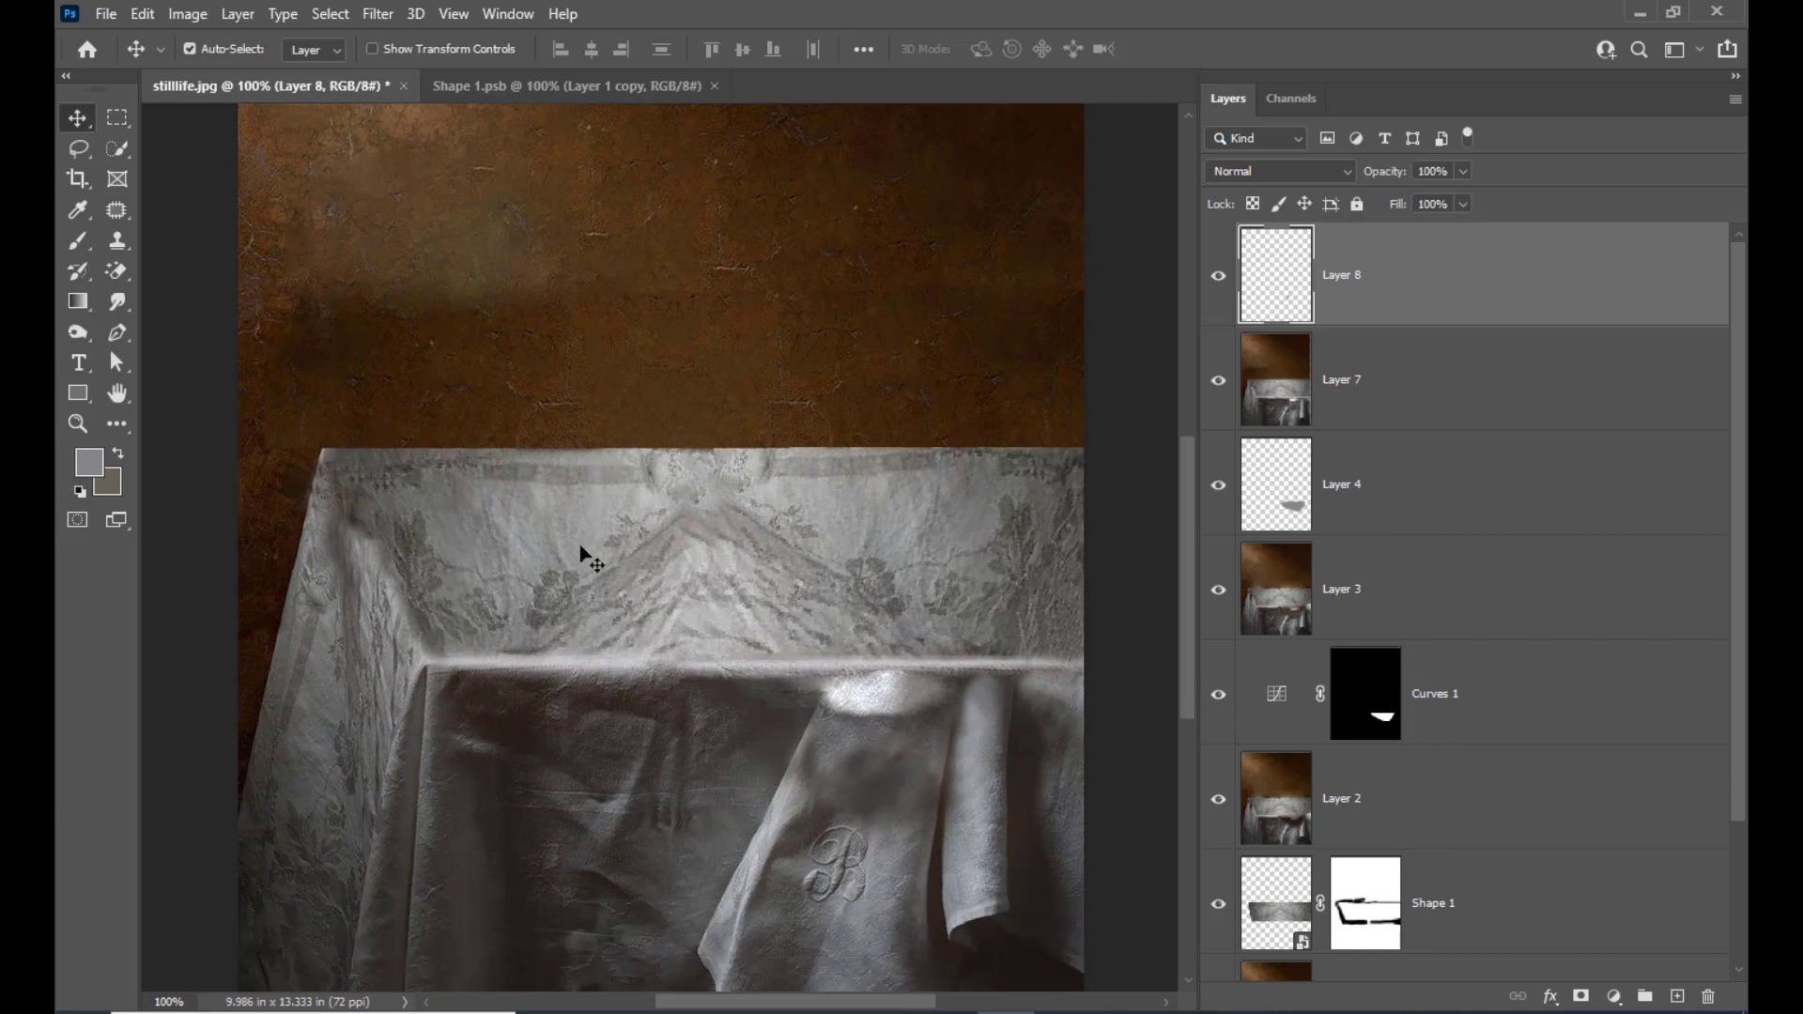
key("ctrl")
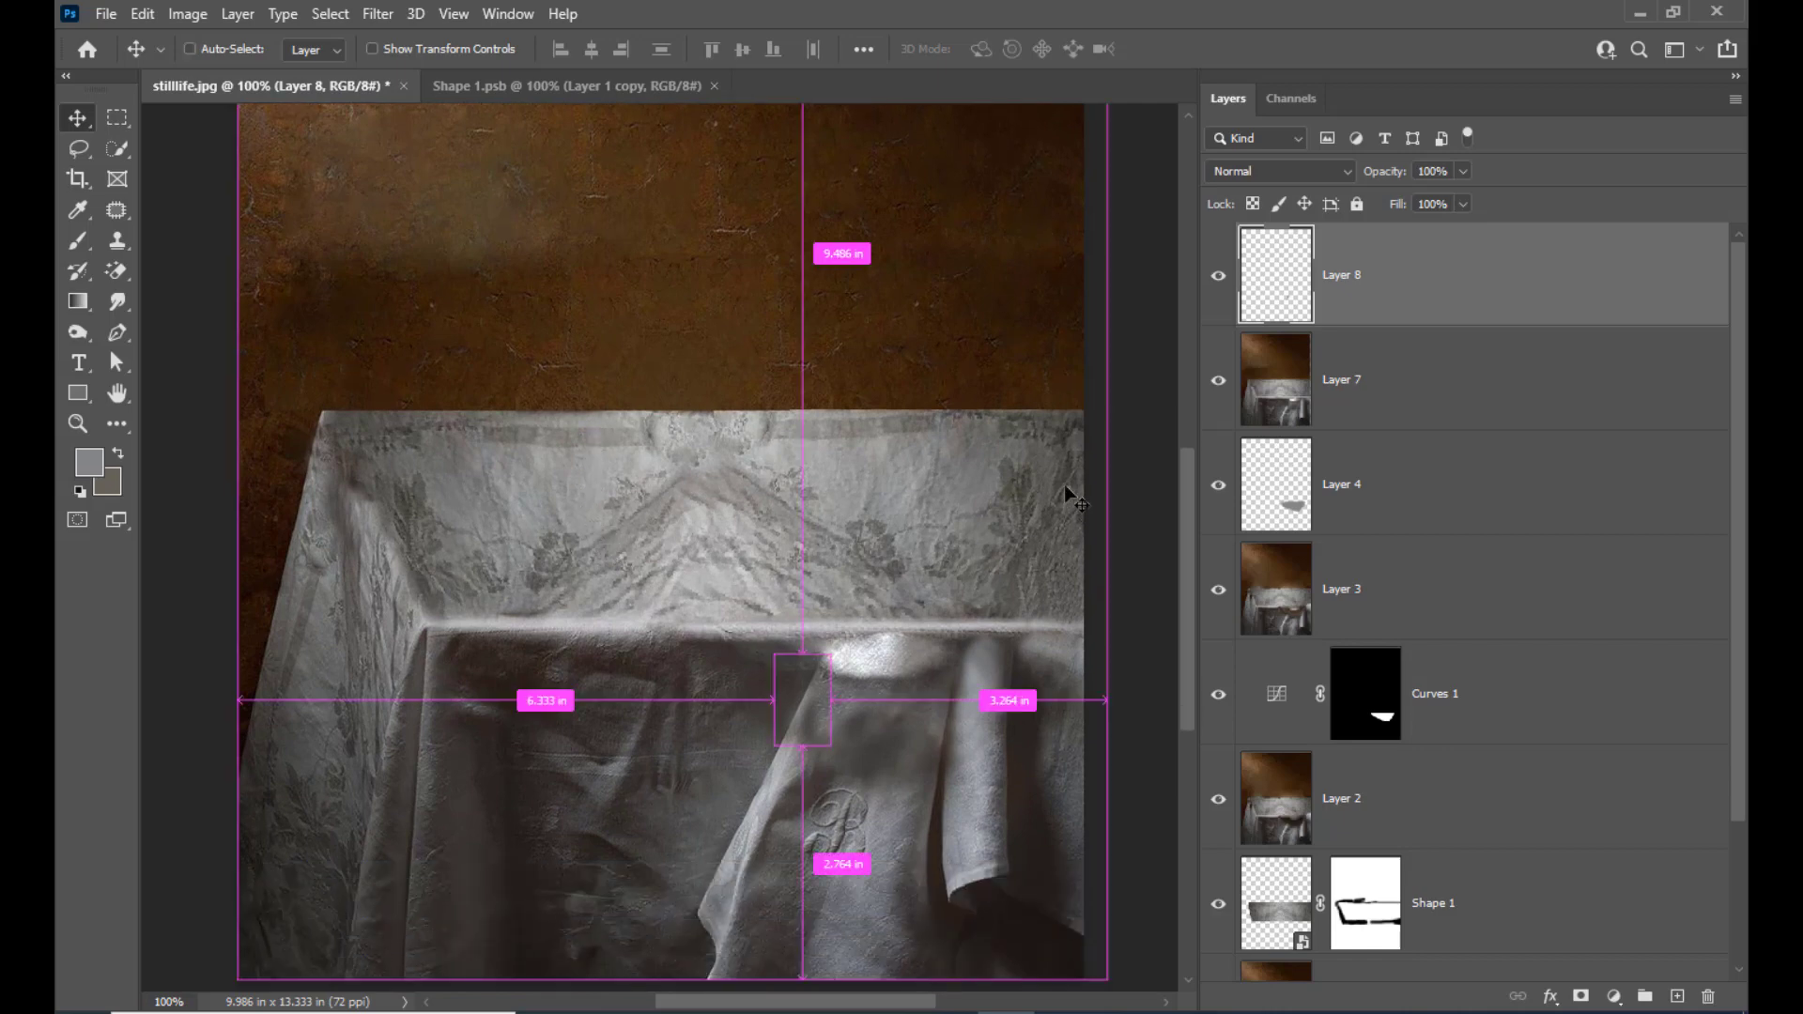
key("ctrl+minus")
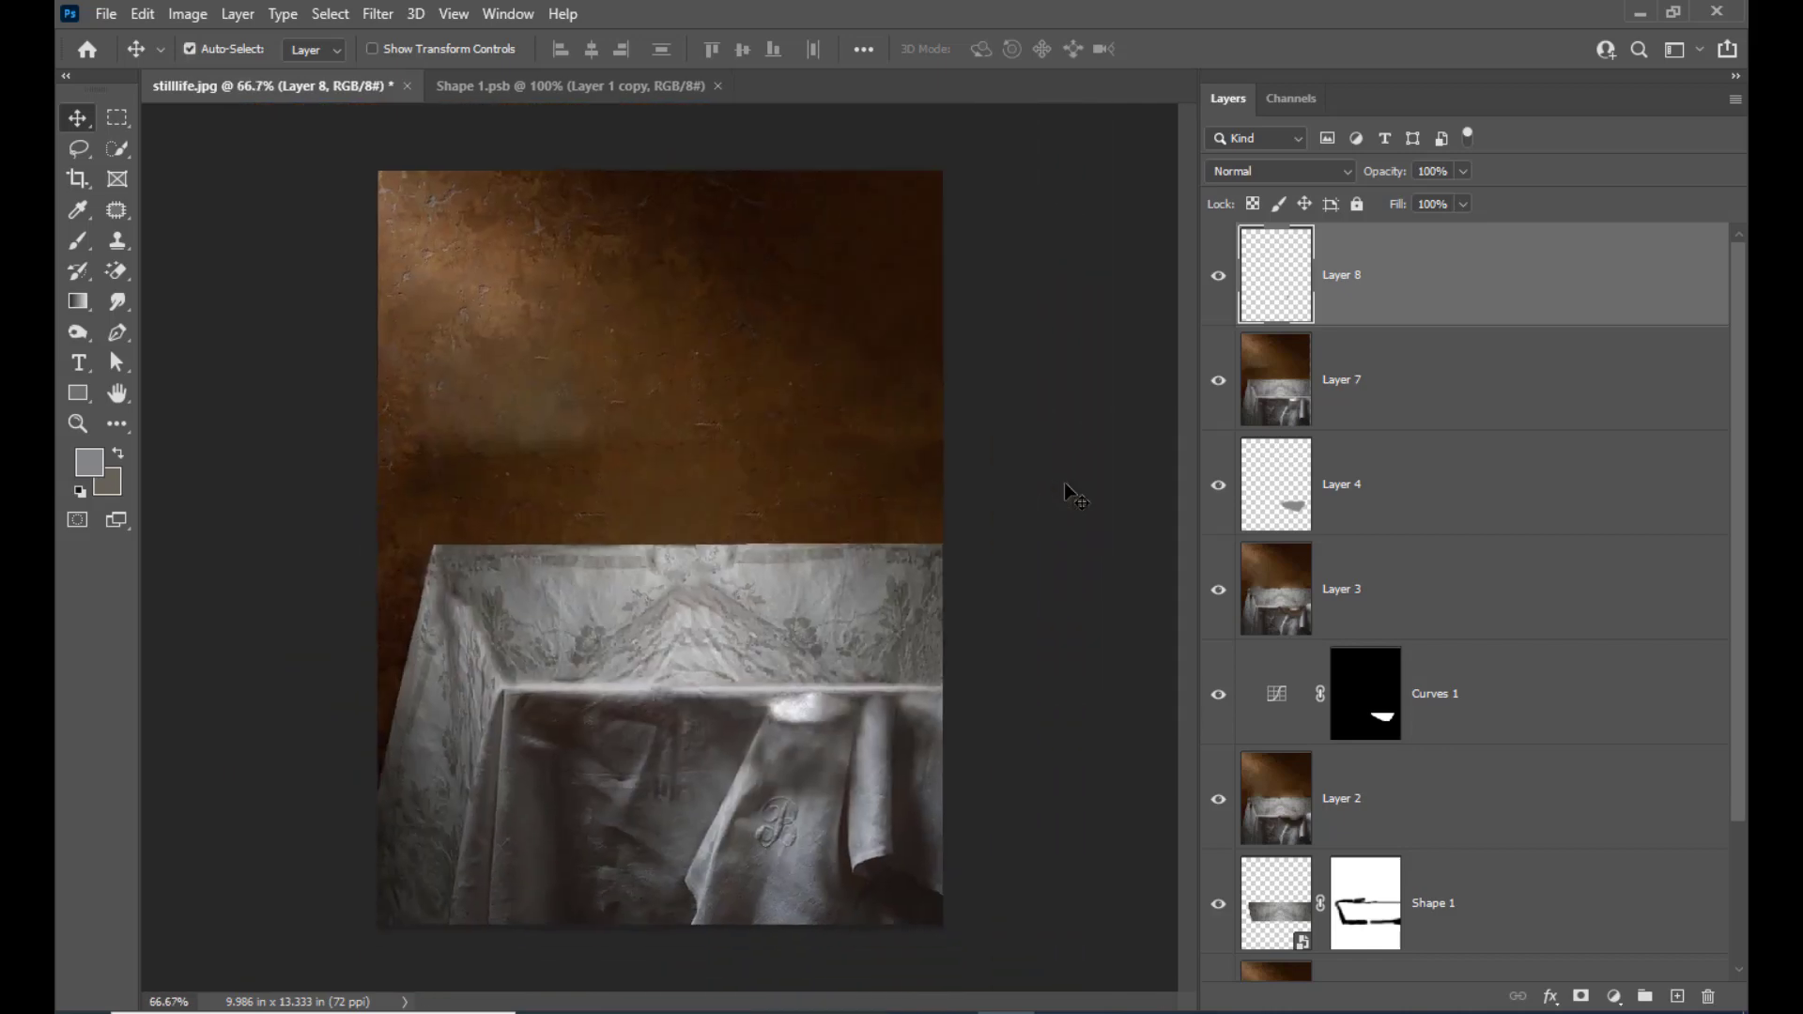
Merge the slanted-edge strip on Layer 8 with the retouched photo on Layer 7
left_click(1471, 378)
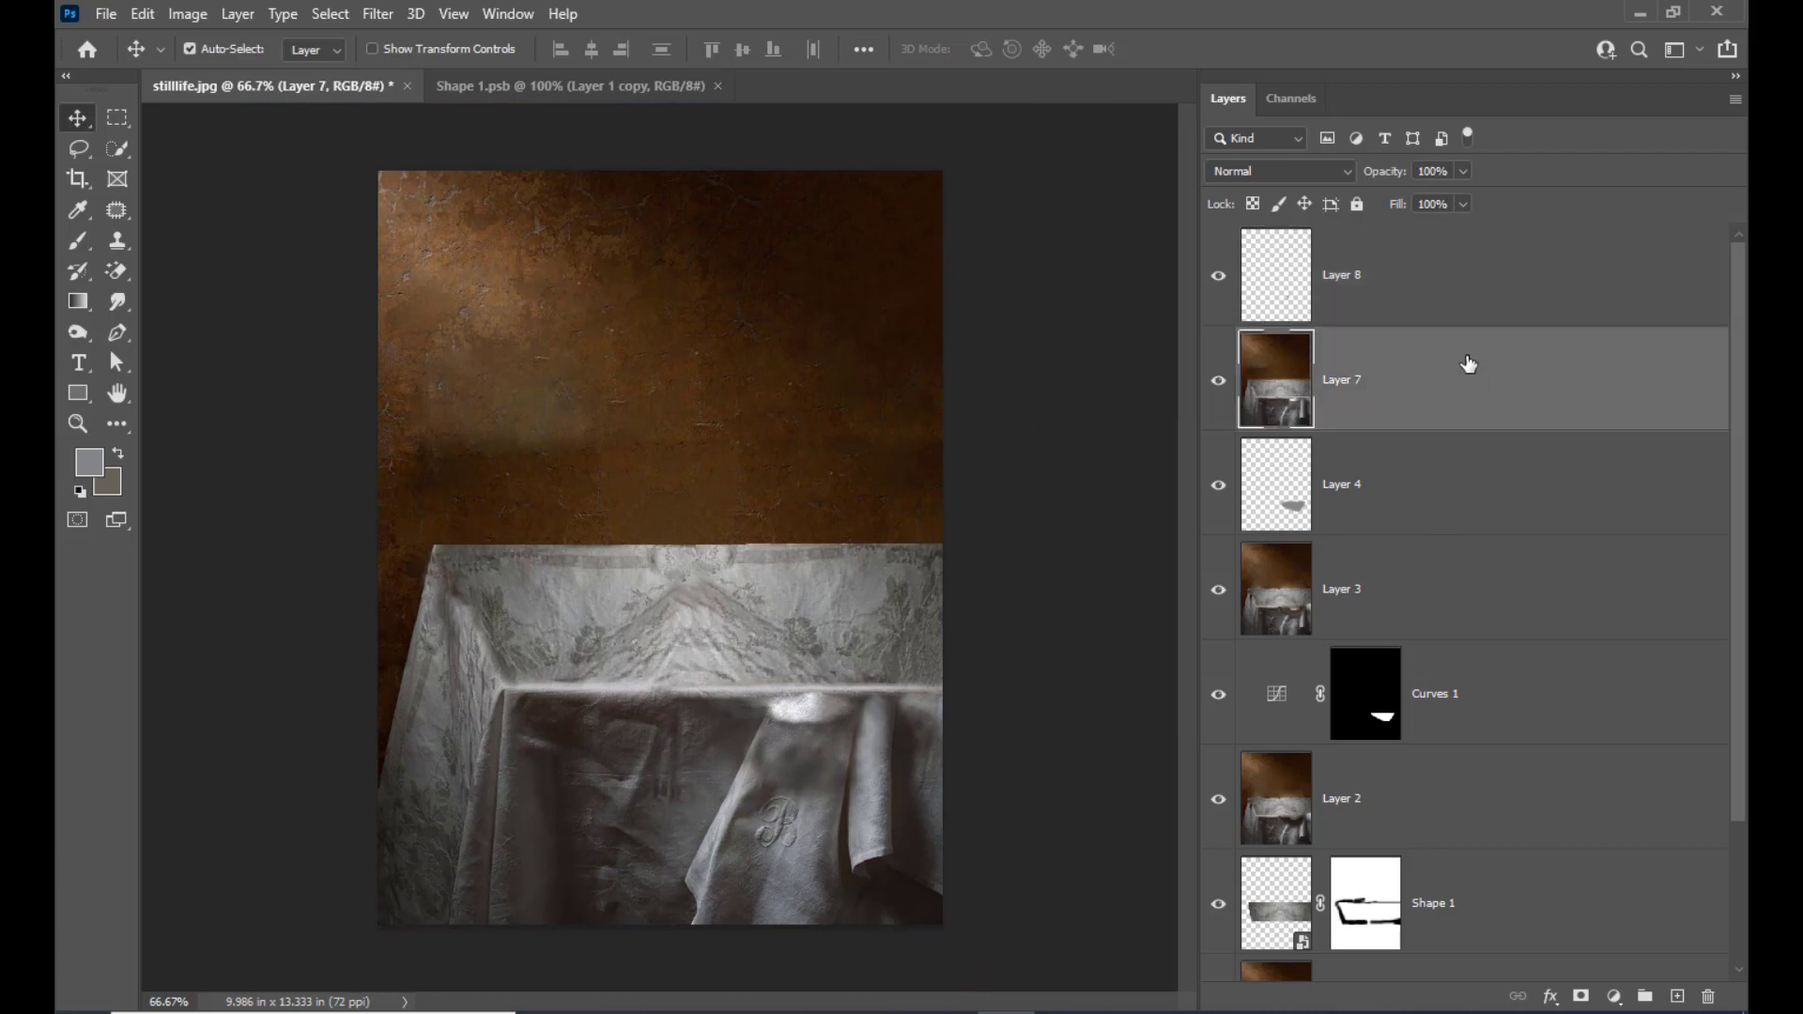
left_click(1475, 274, "ctrl")
key("ctrl+e")
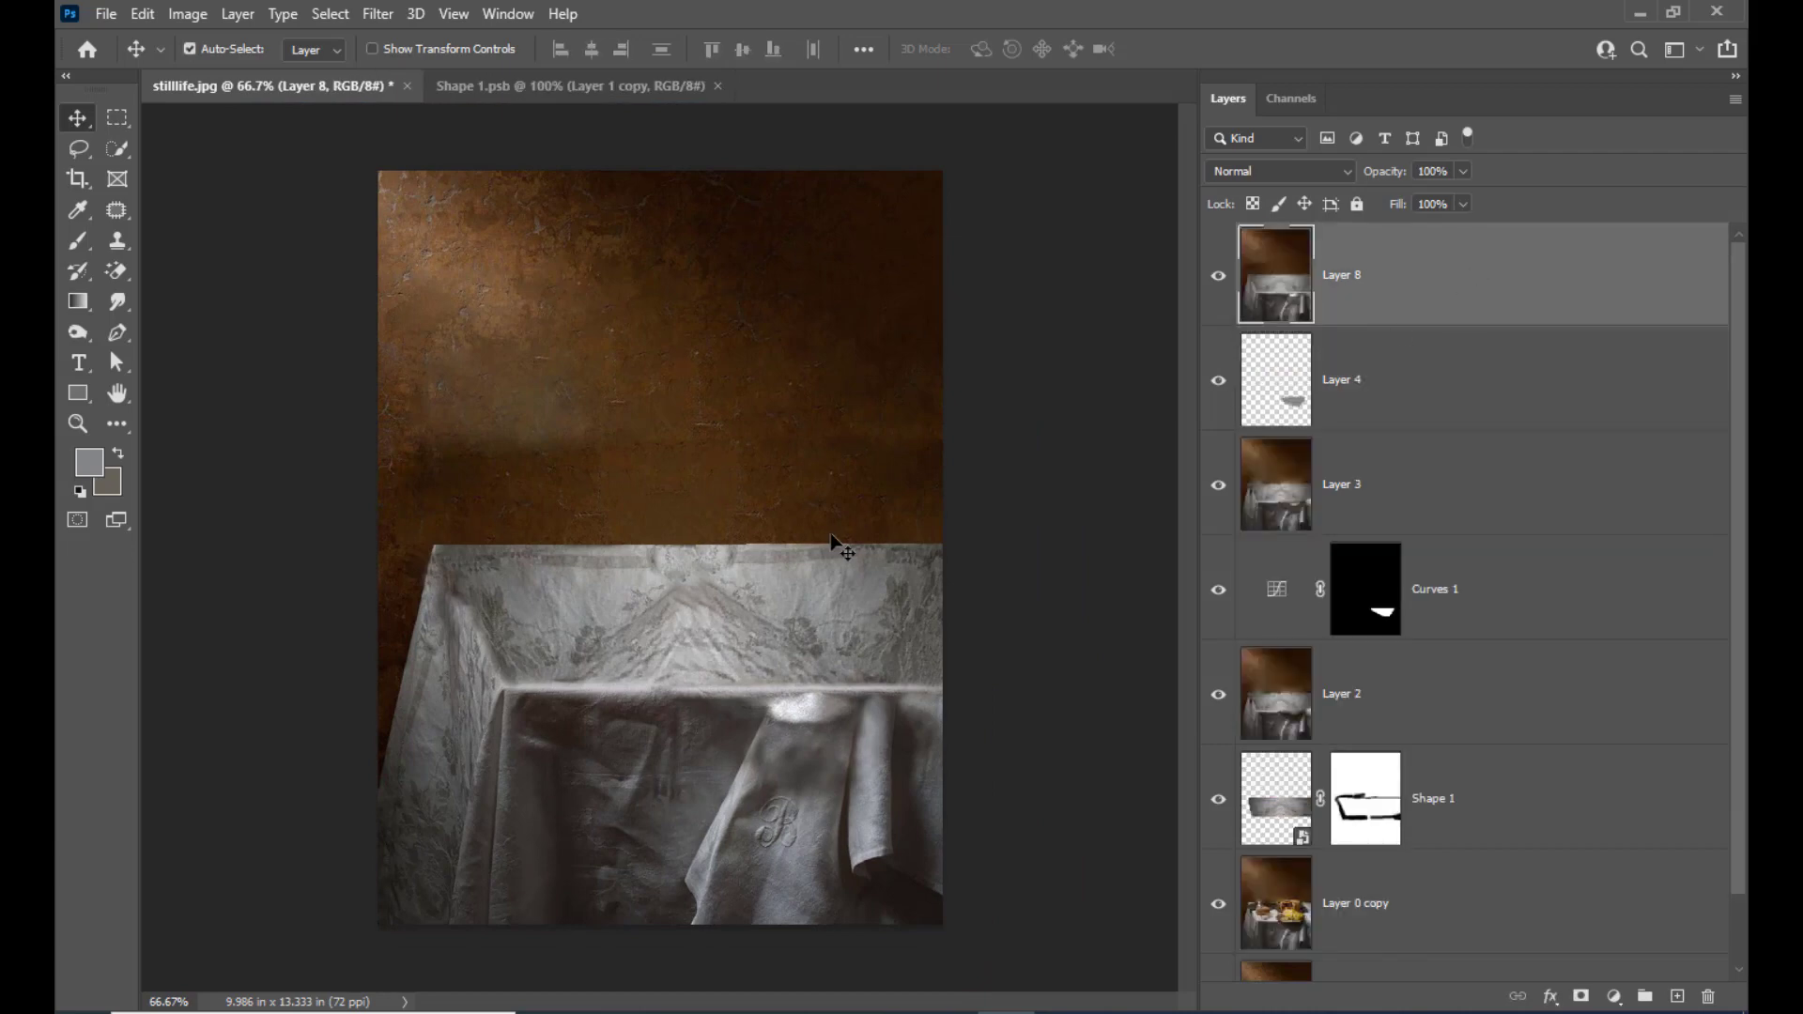
key("ctrl+plus")
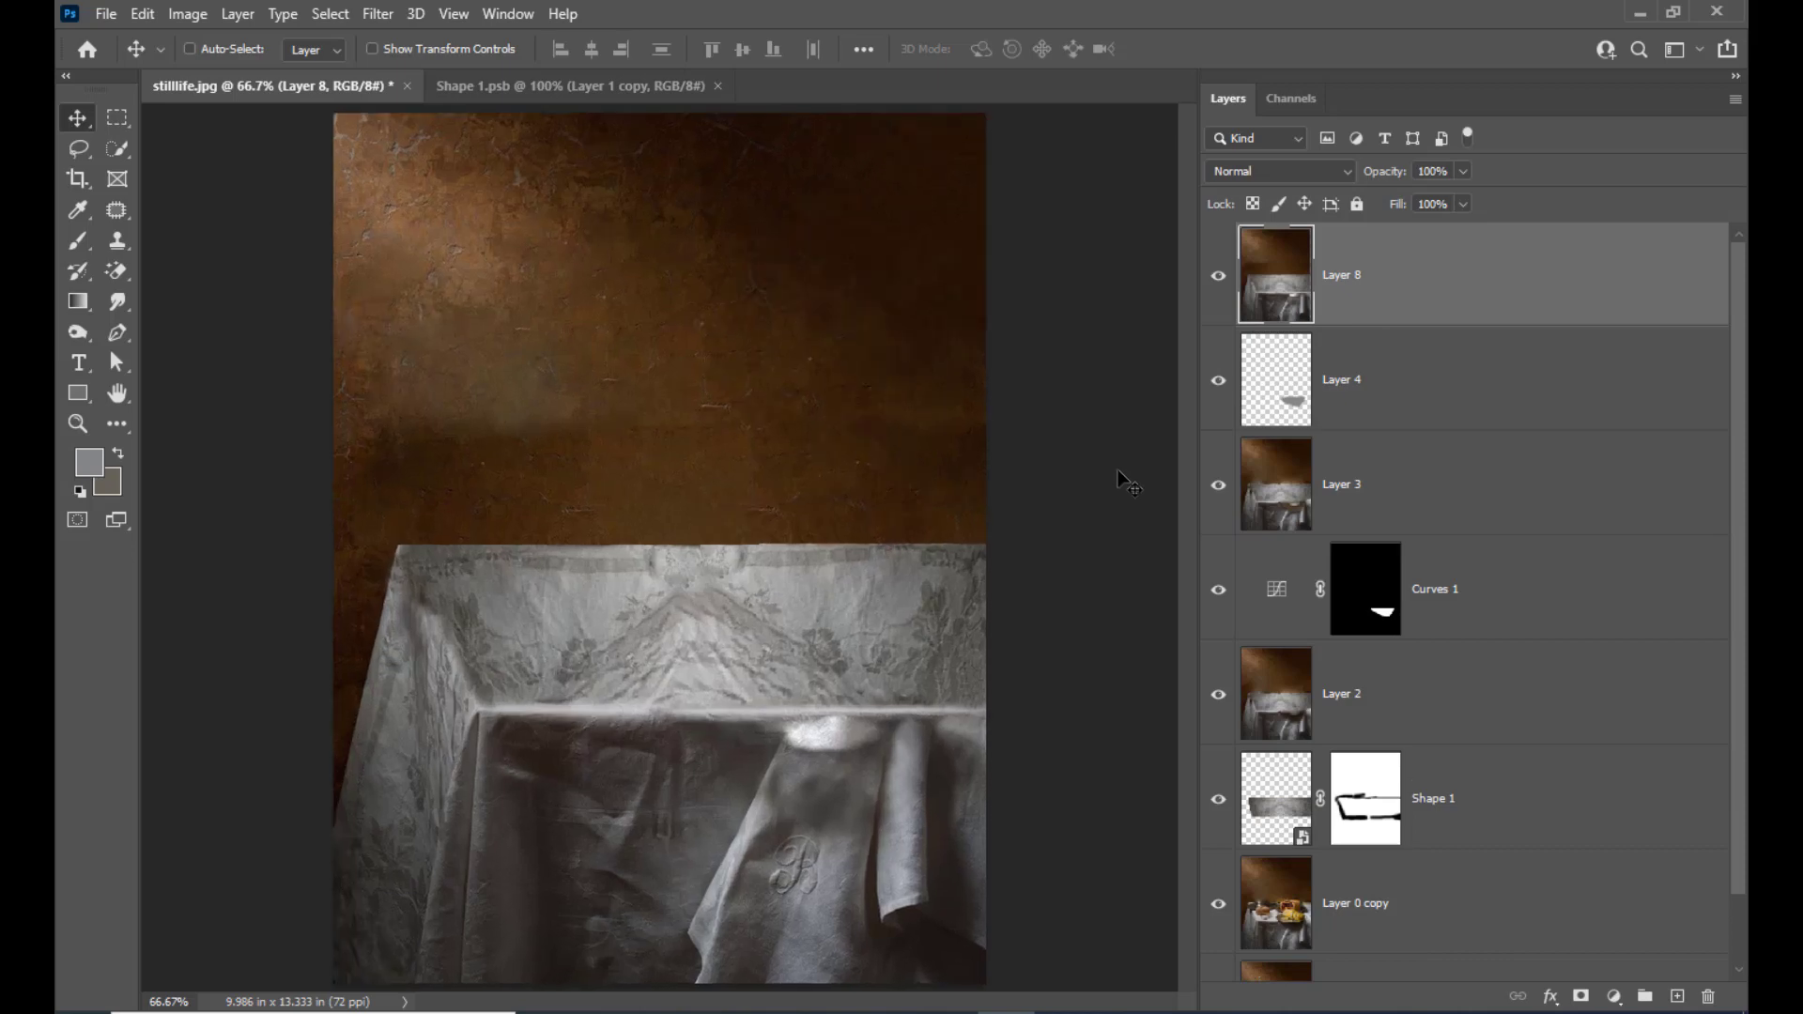
key("ctrl+minus")
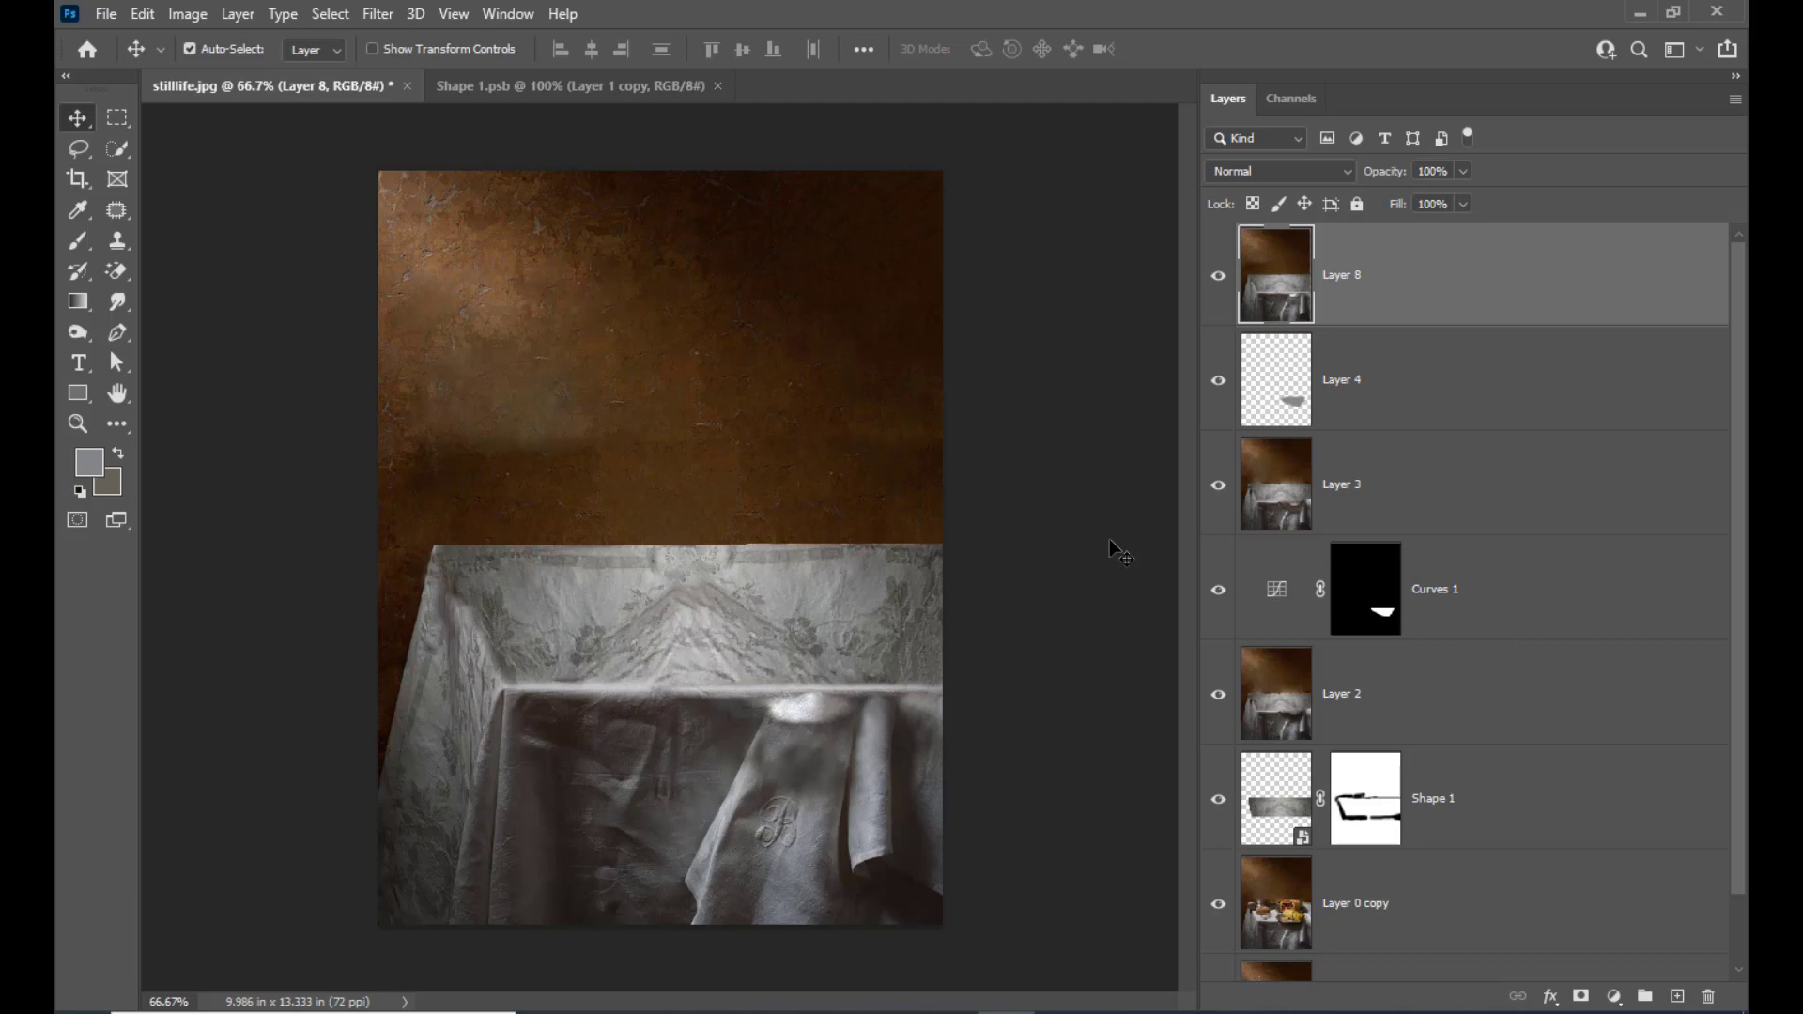
key("ctrl+plus")
scroll(1109, 538, "down", 3)
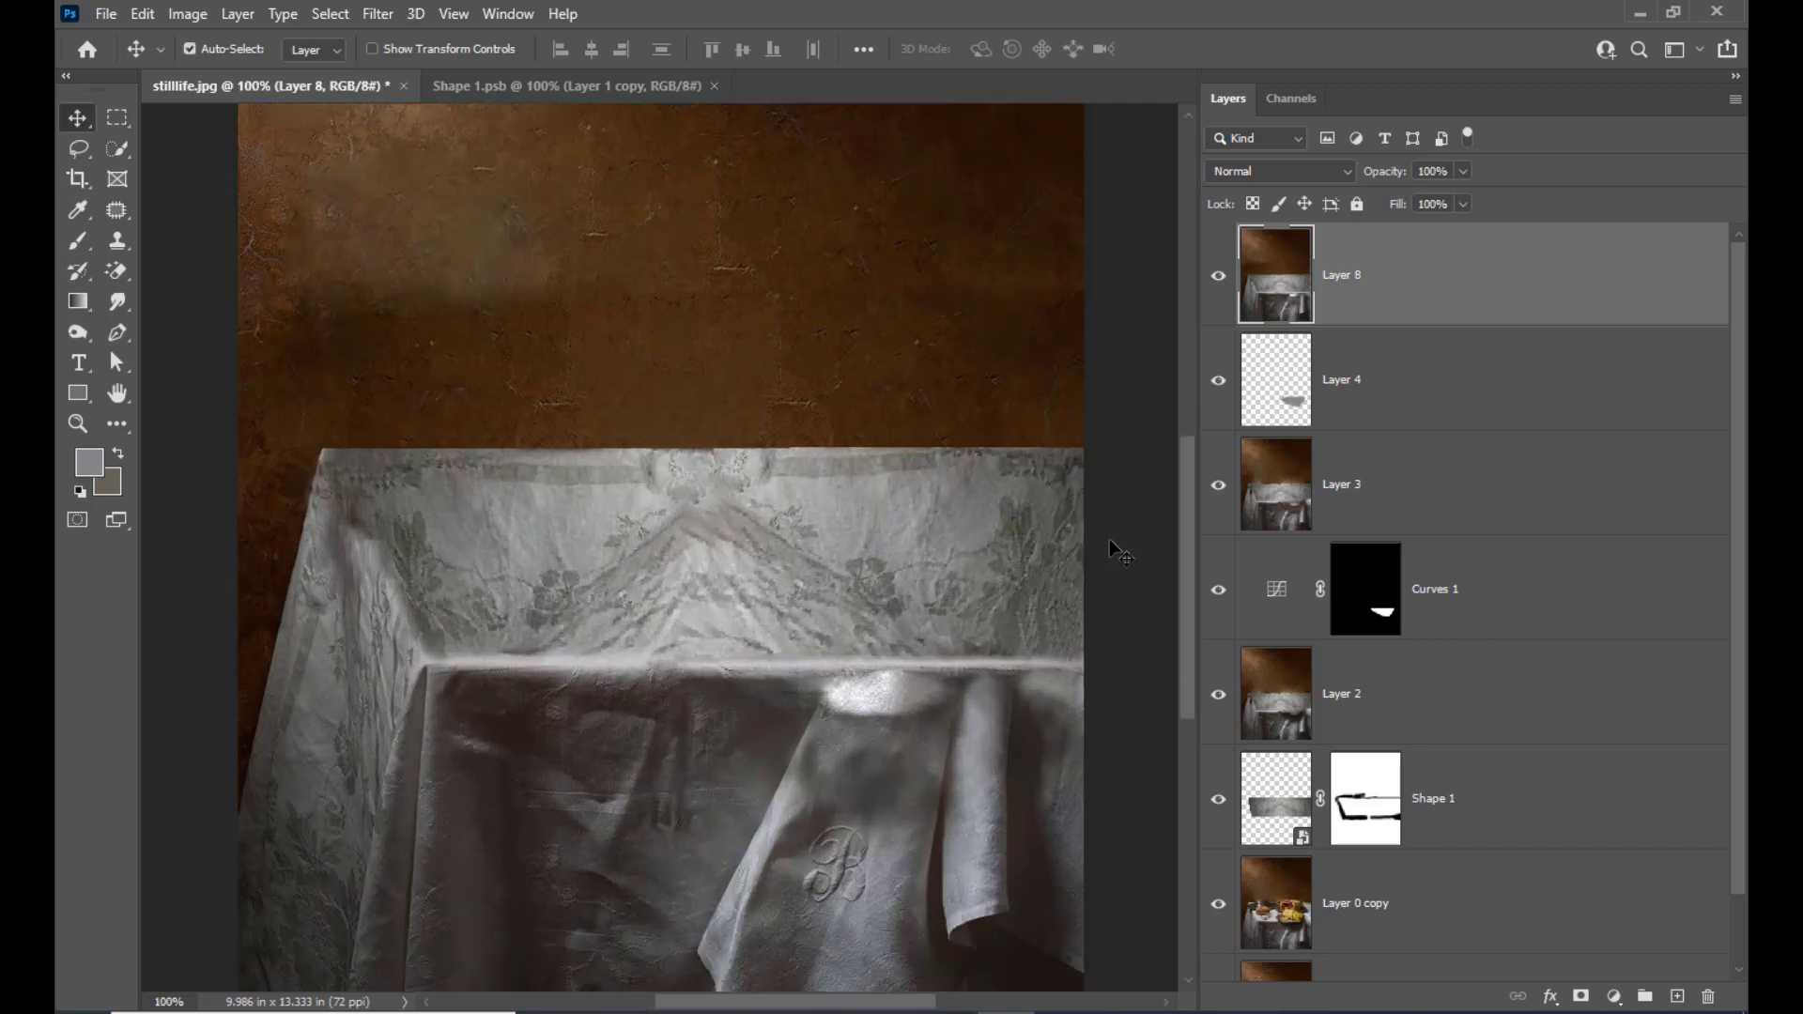
scroll(1110, 540, "down", 1)
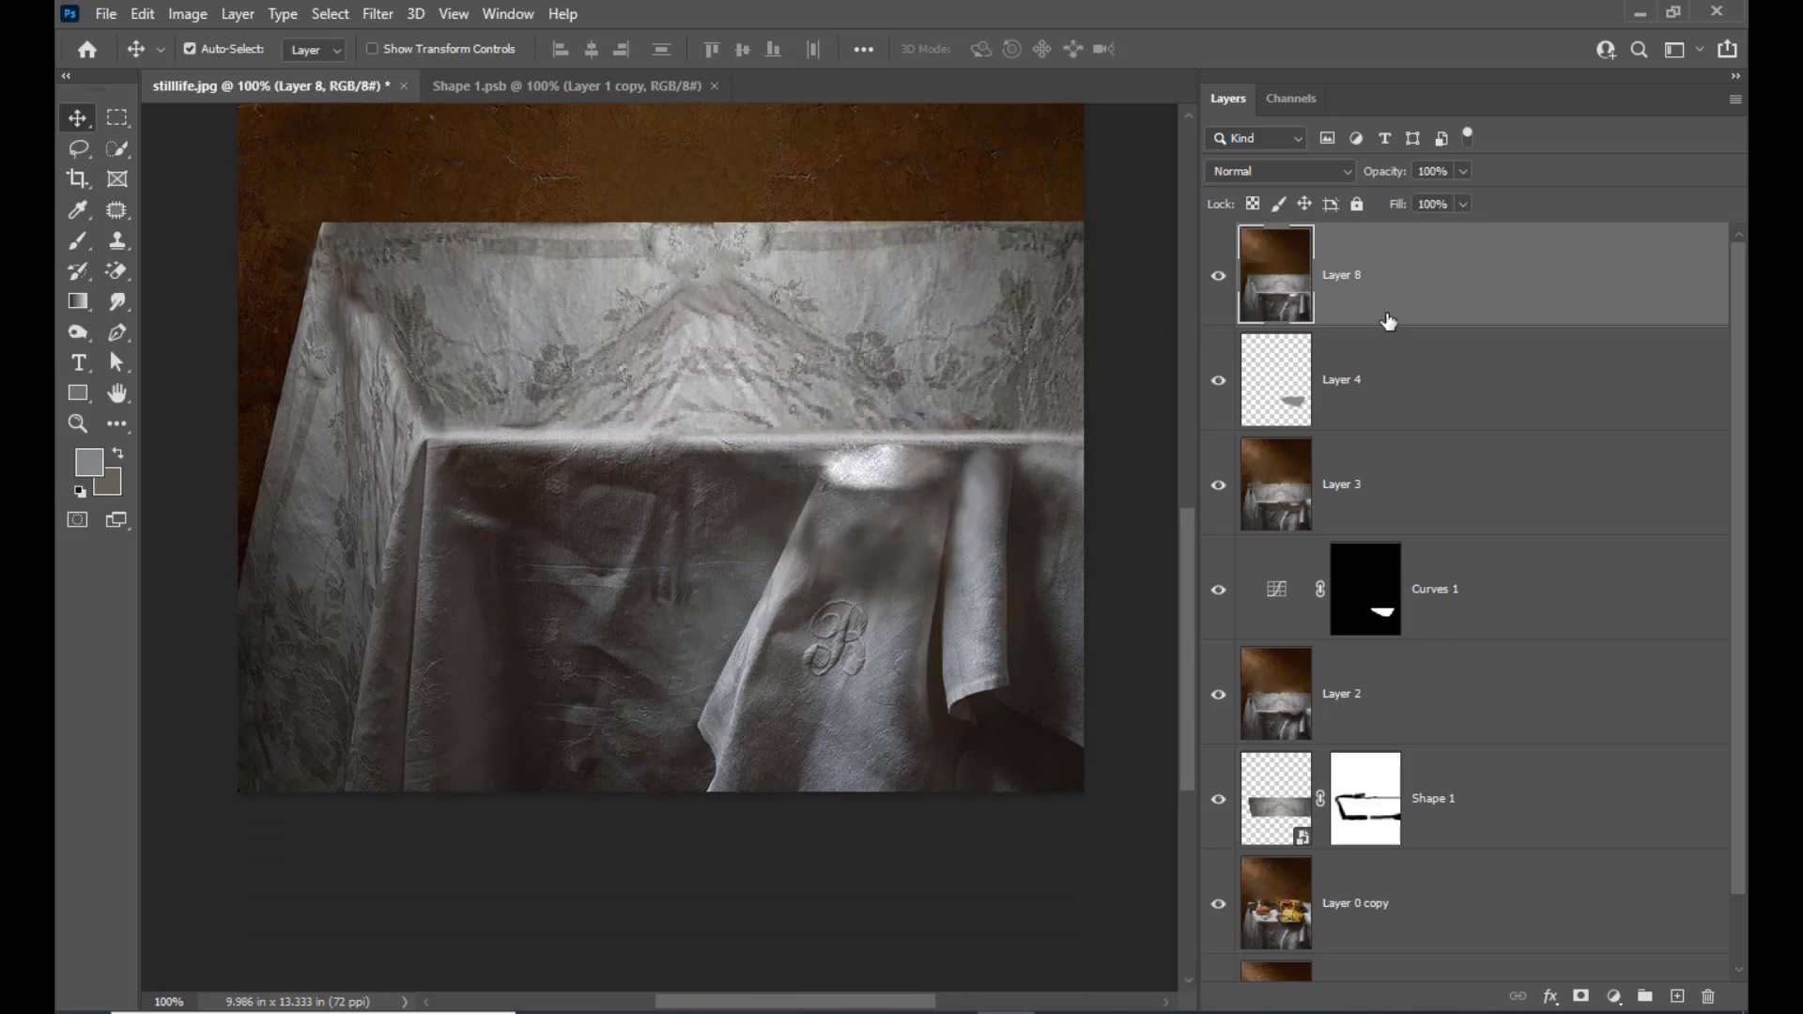
Clone cloth texture over the bright spot at the top of the monogrammed cloth with a 45 px Clone Stamp
left_click(117, 246)
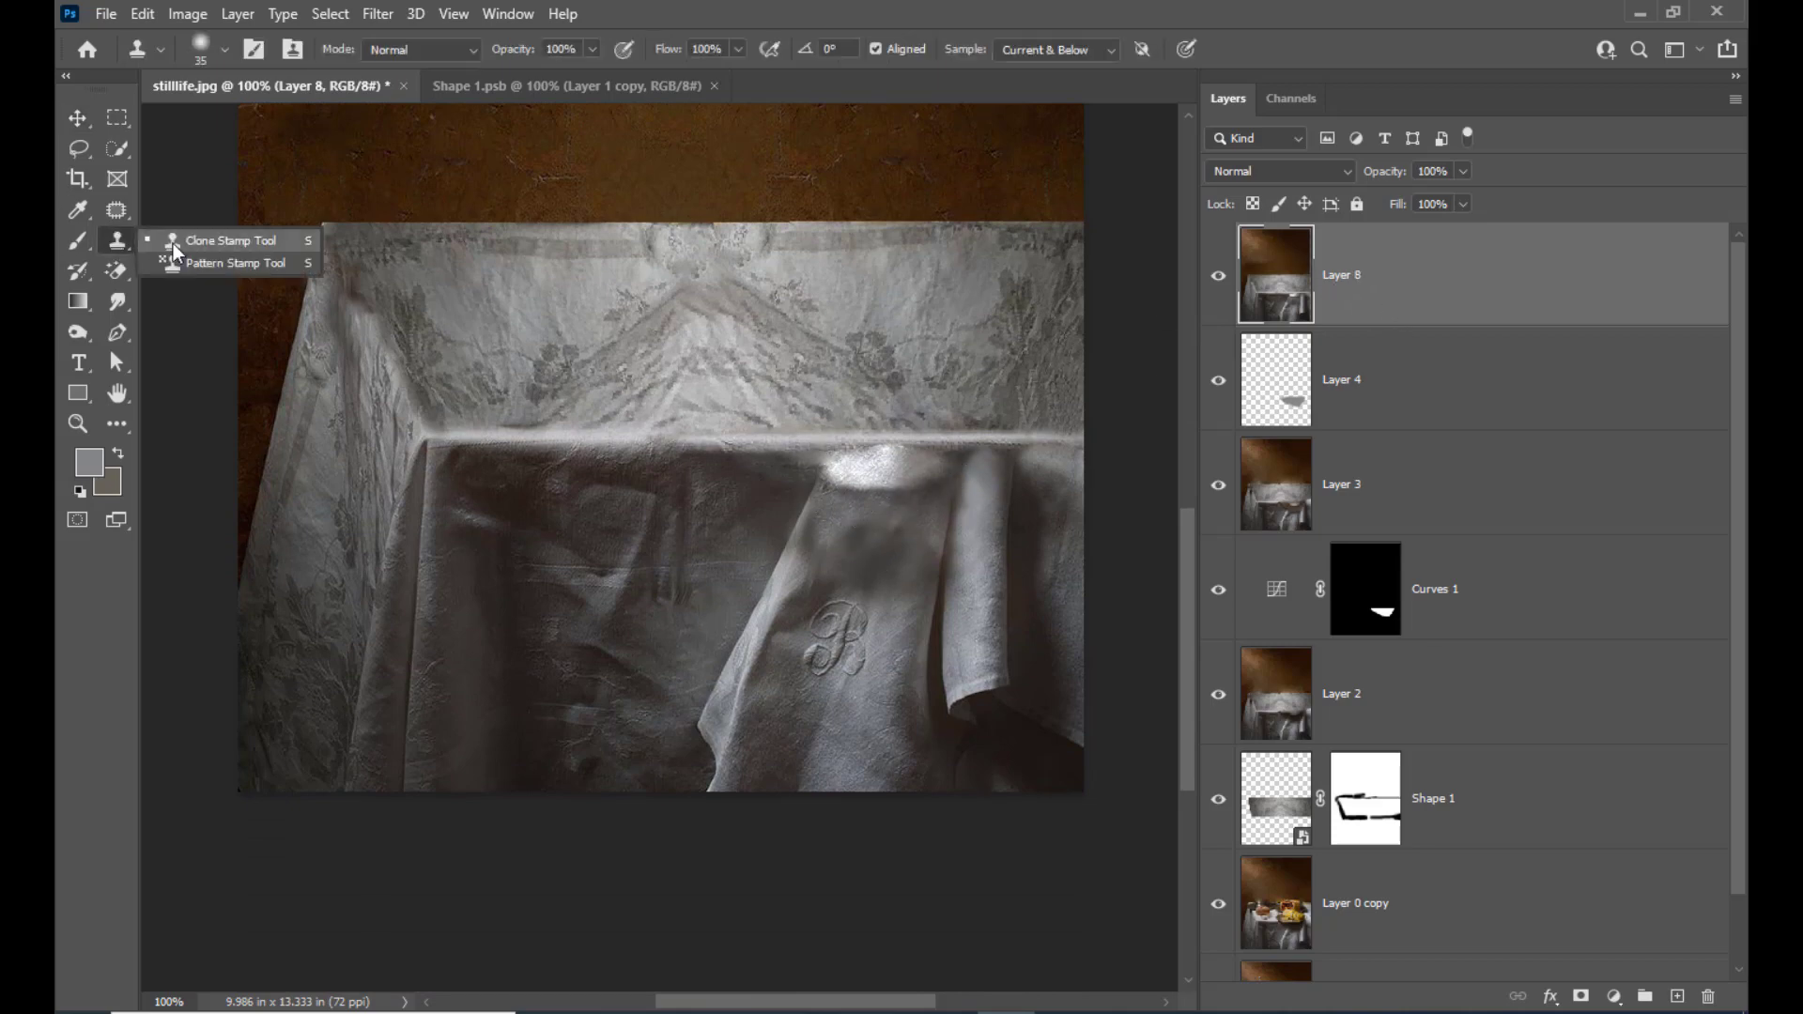
key("bracketright")
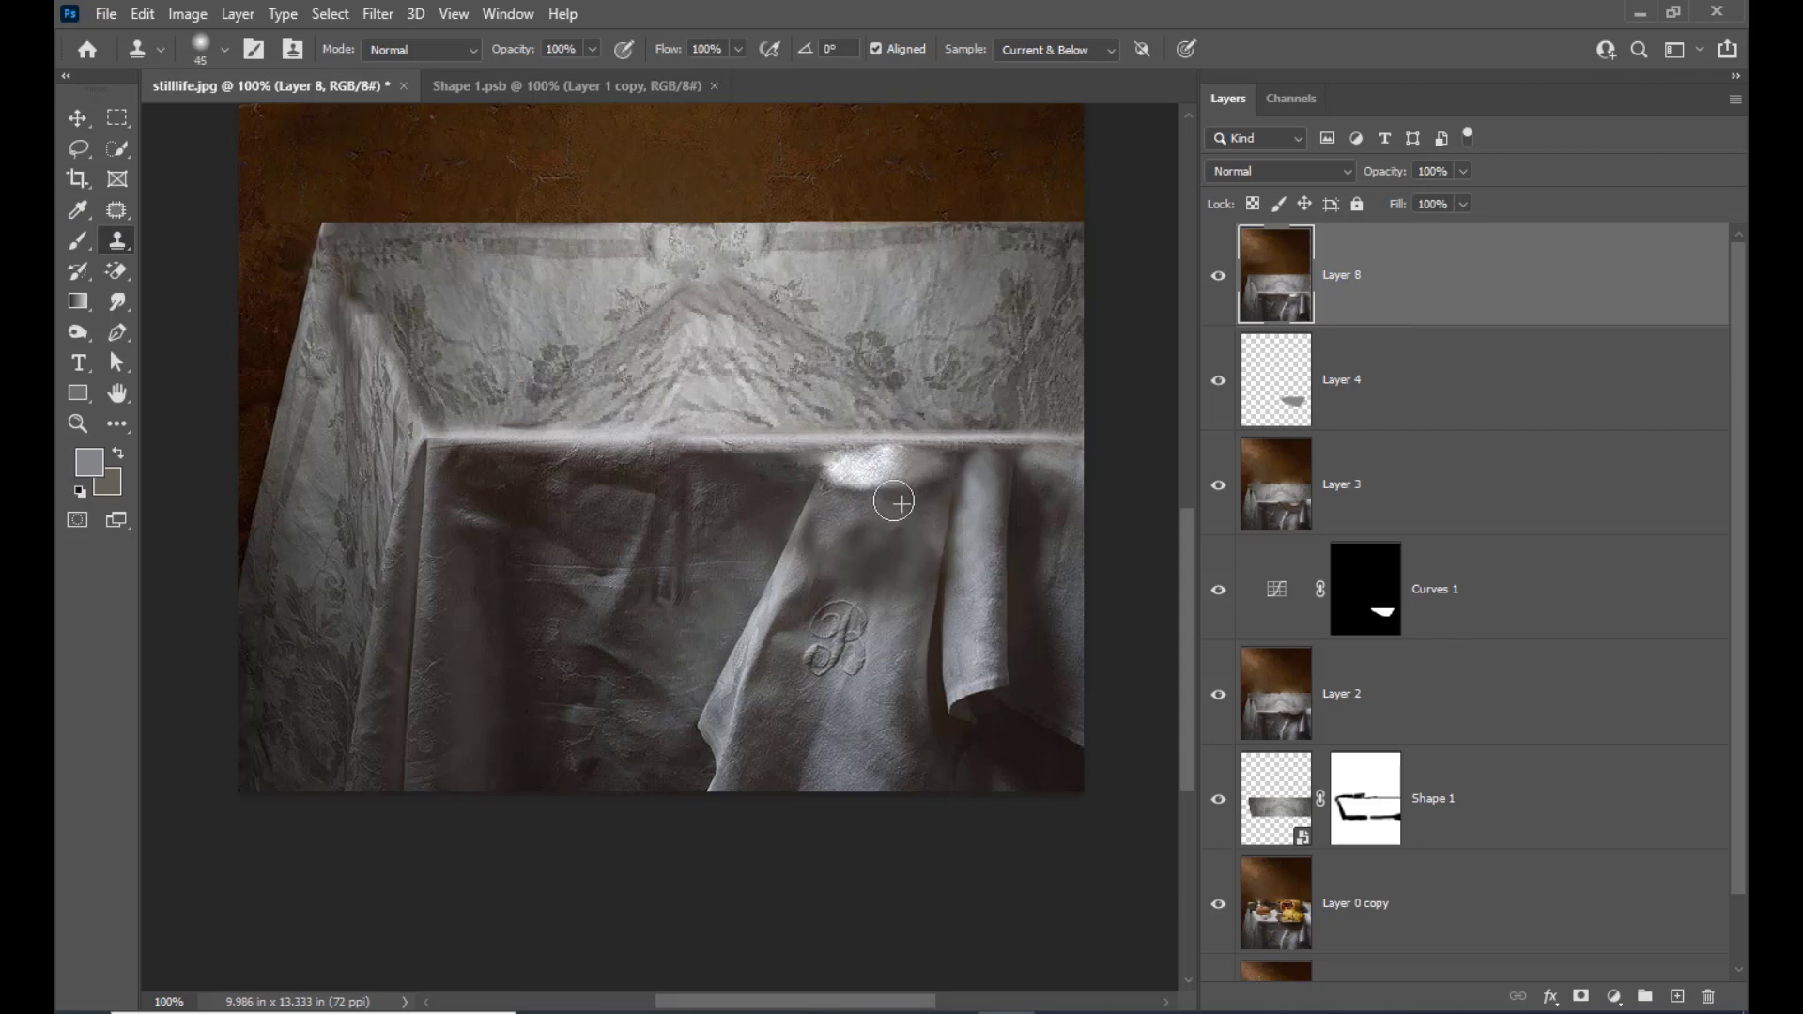
left_click(879, 476, "alt")
mouse_move(862, 488)
left_mouse_down()
mouse_move(896, 510)
mouse_move(873, 502)
mouse_move(941, 495)
mouse_move(848, 500)
mouse_move(848, 481)
mouse_move(857, 503)
mouse_move(969, 505)
mouse_move(843, 478)
left_mouse_up()
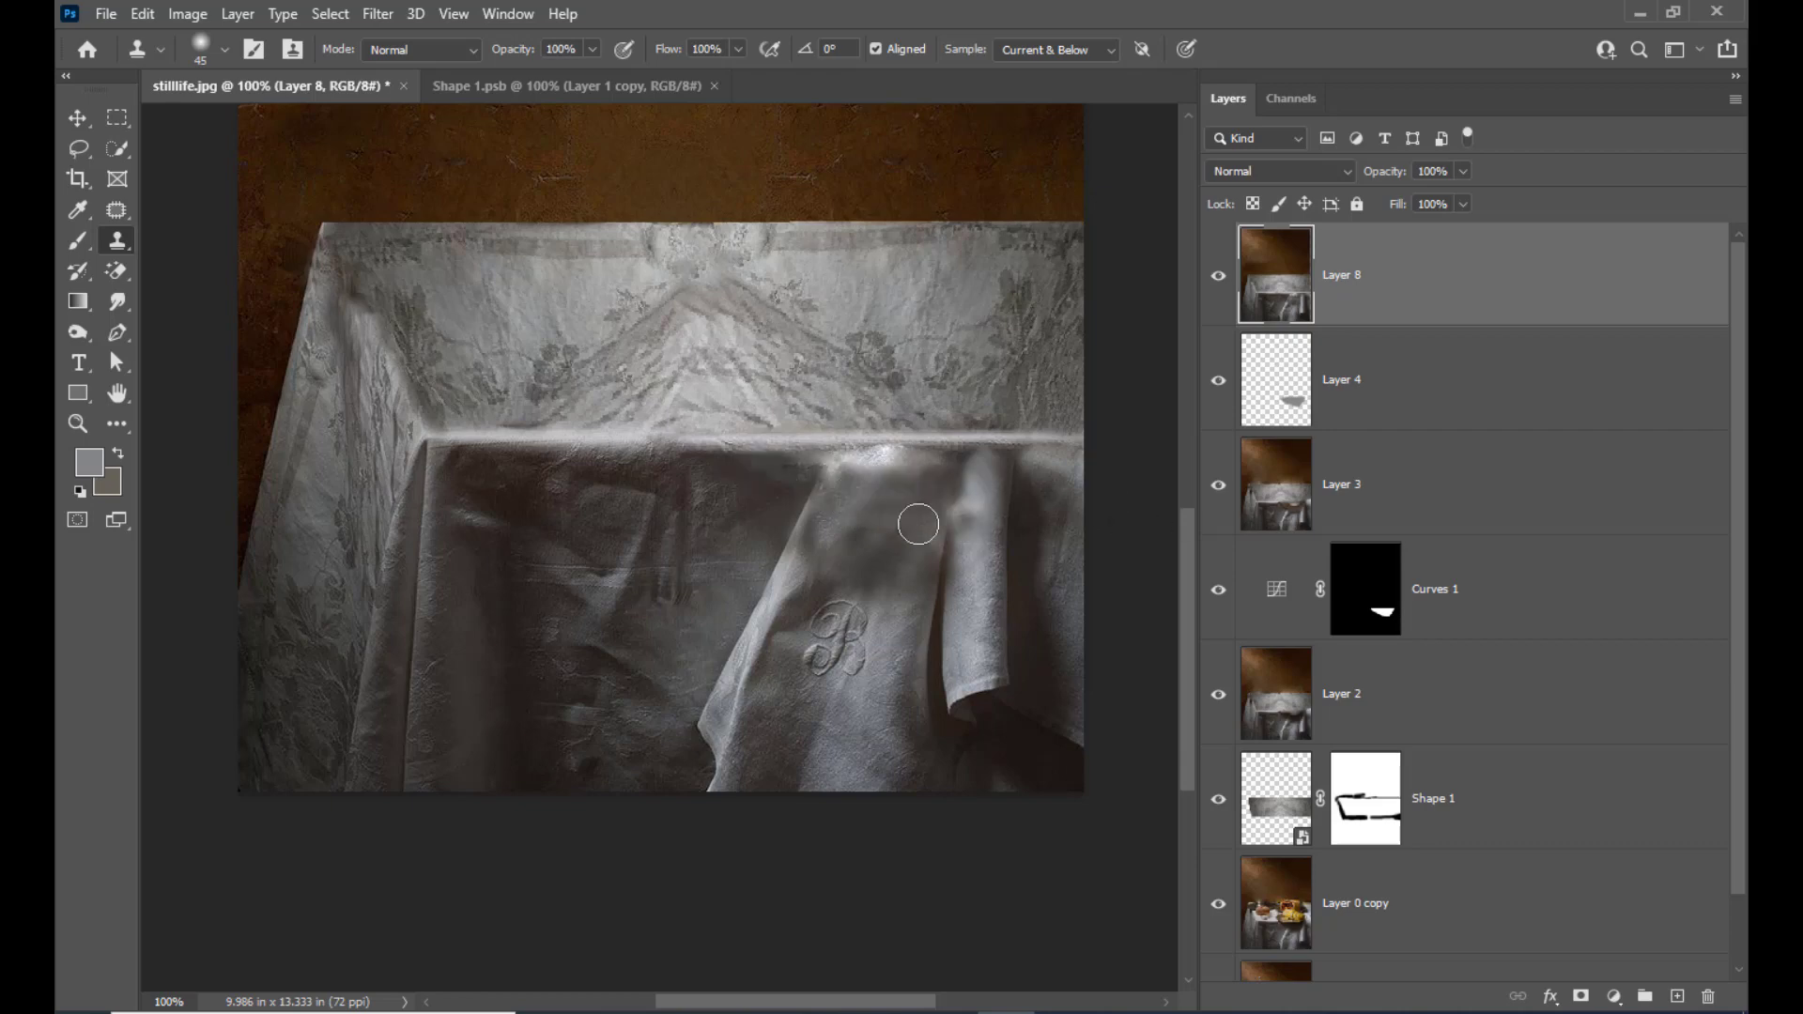
Soften the cloned area at the top of the monogrammed cloth with the Blur tool at 40 px
left_click(122, 303)
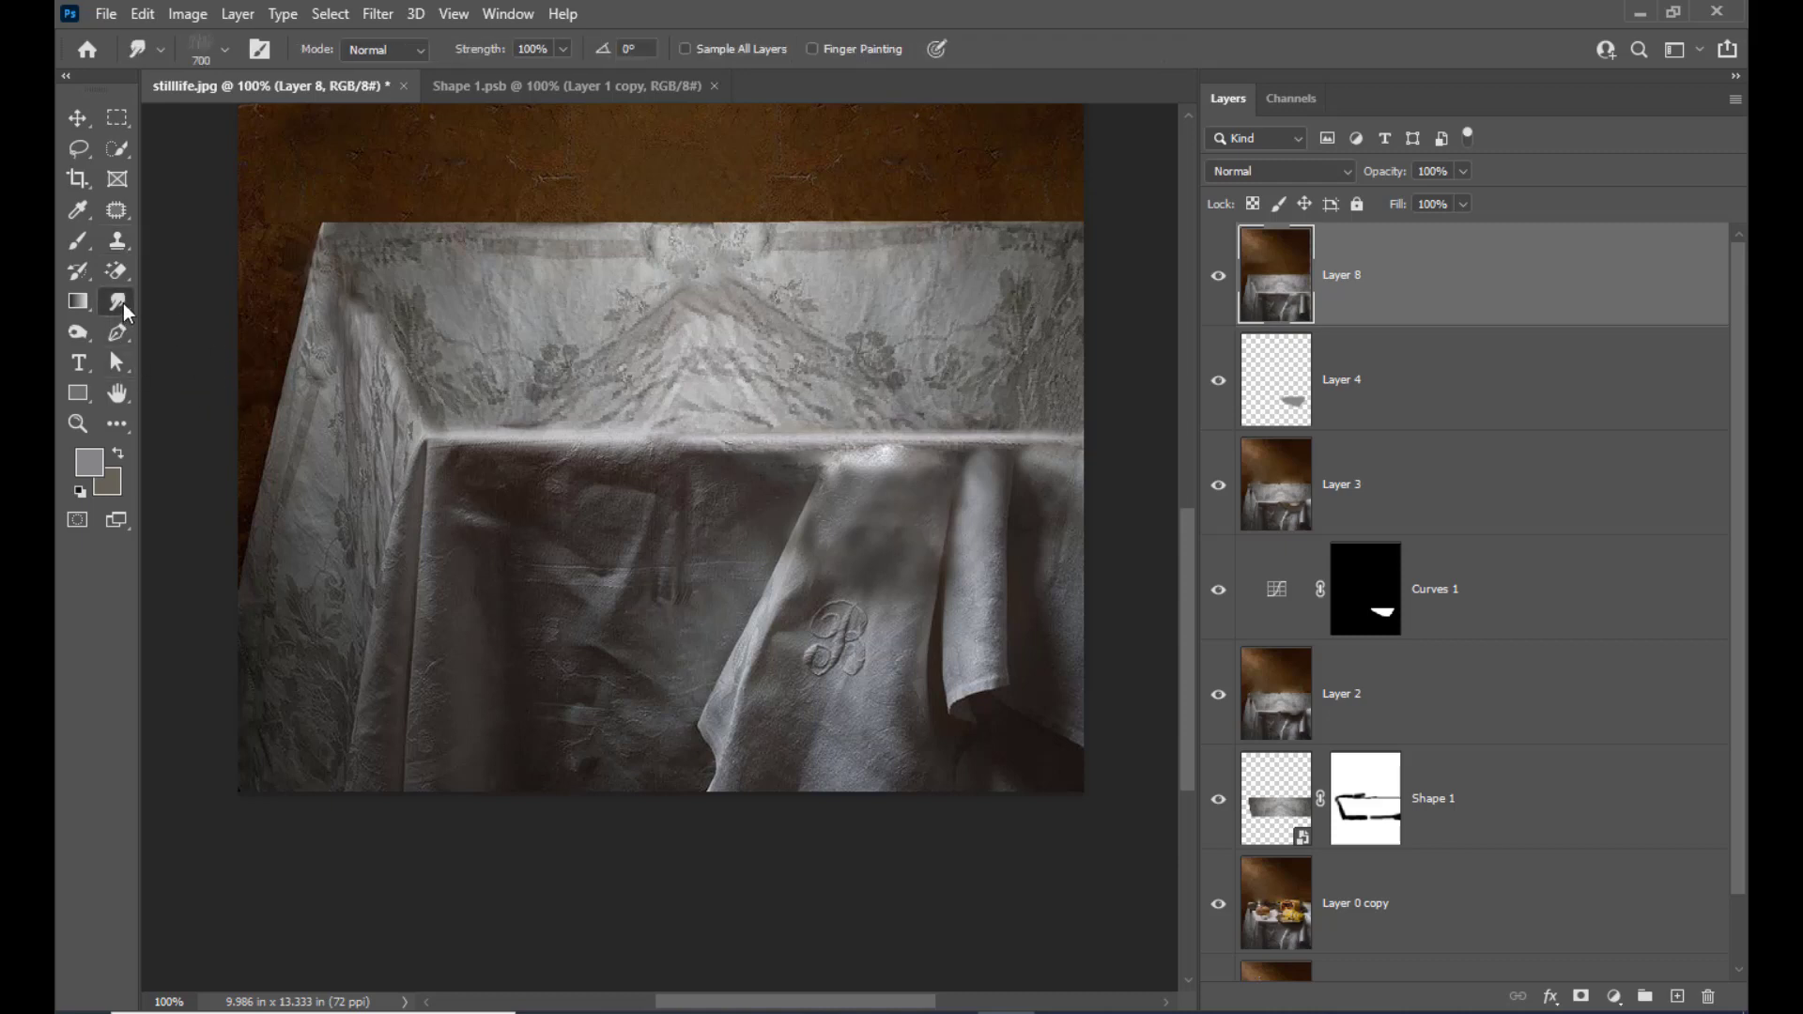
right_click(123, 302)
left_click(164, 299)
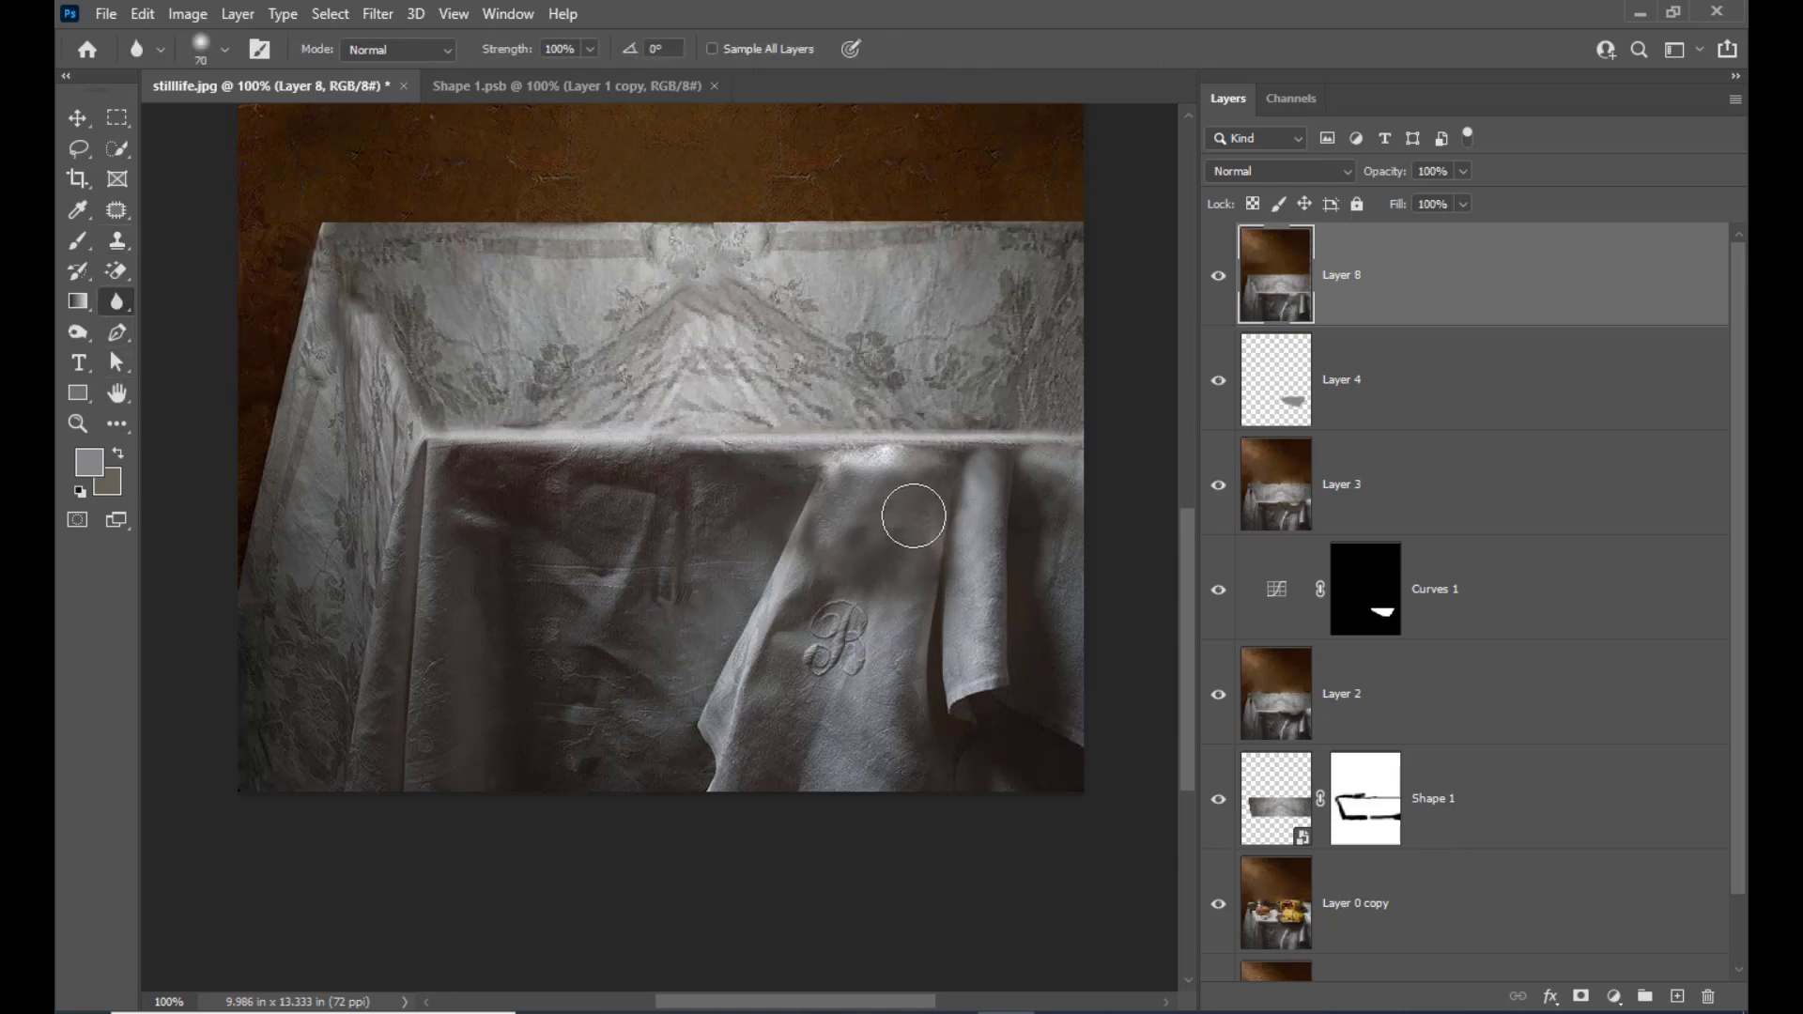
key("bracketleft")
key("bracketleft")
key("bracketleft")
scroll(957, 559, "up", 2)
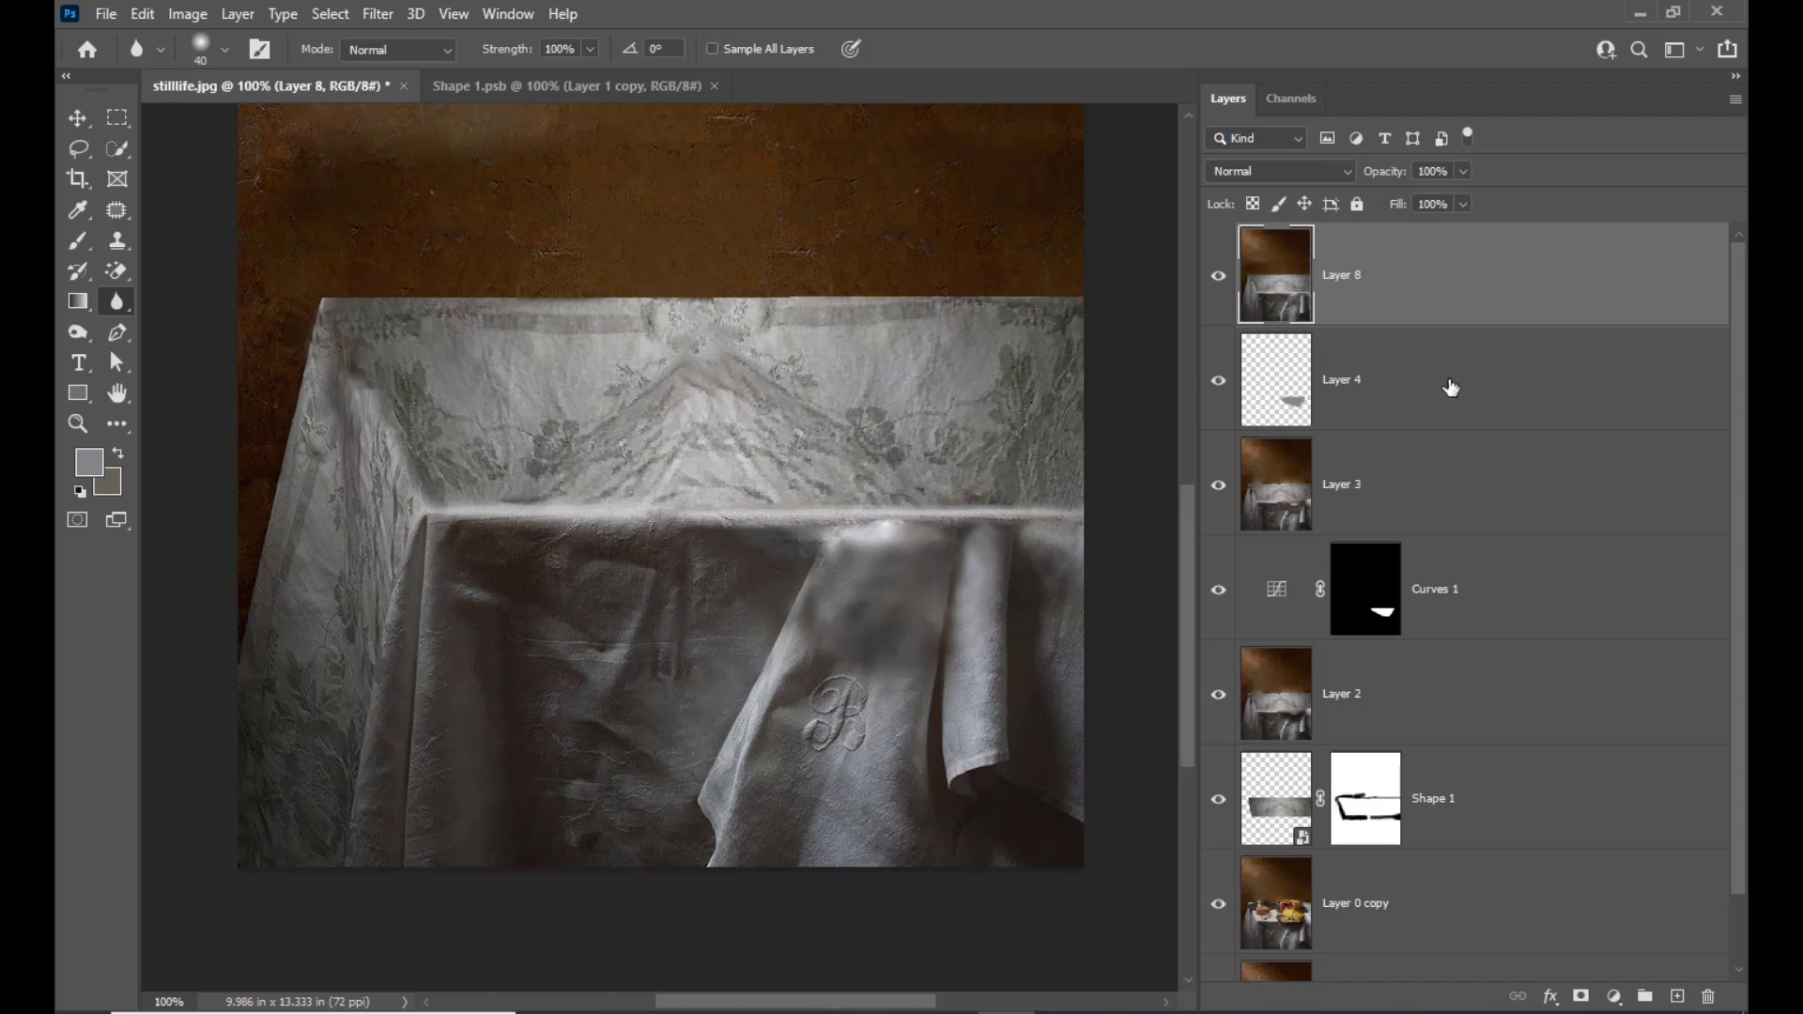
Outline a patch of clean cloth below the monogram with the Lasso
scroll(1212, 395, "down", 1)
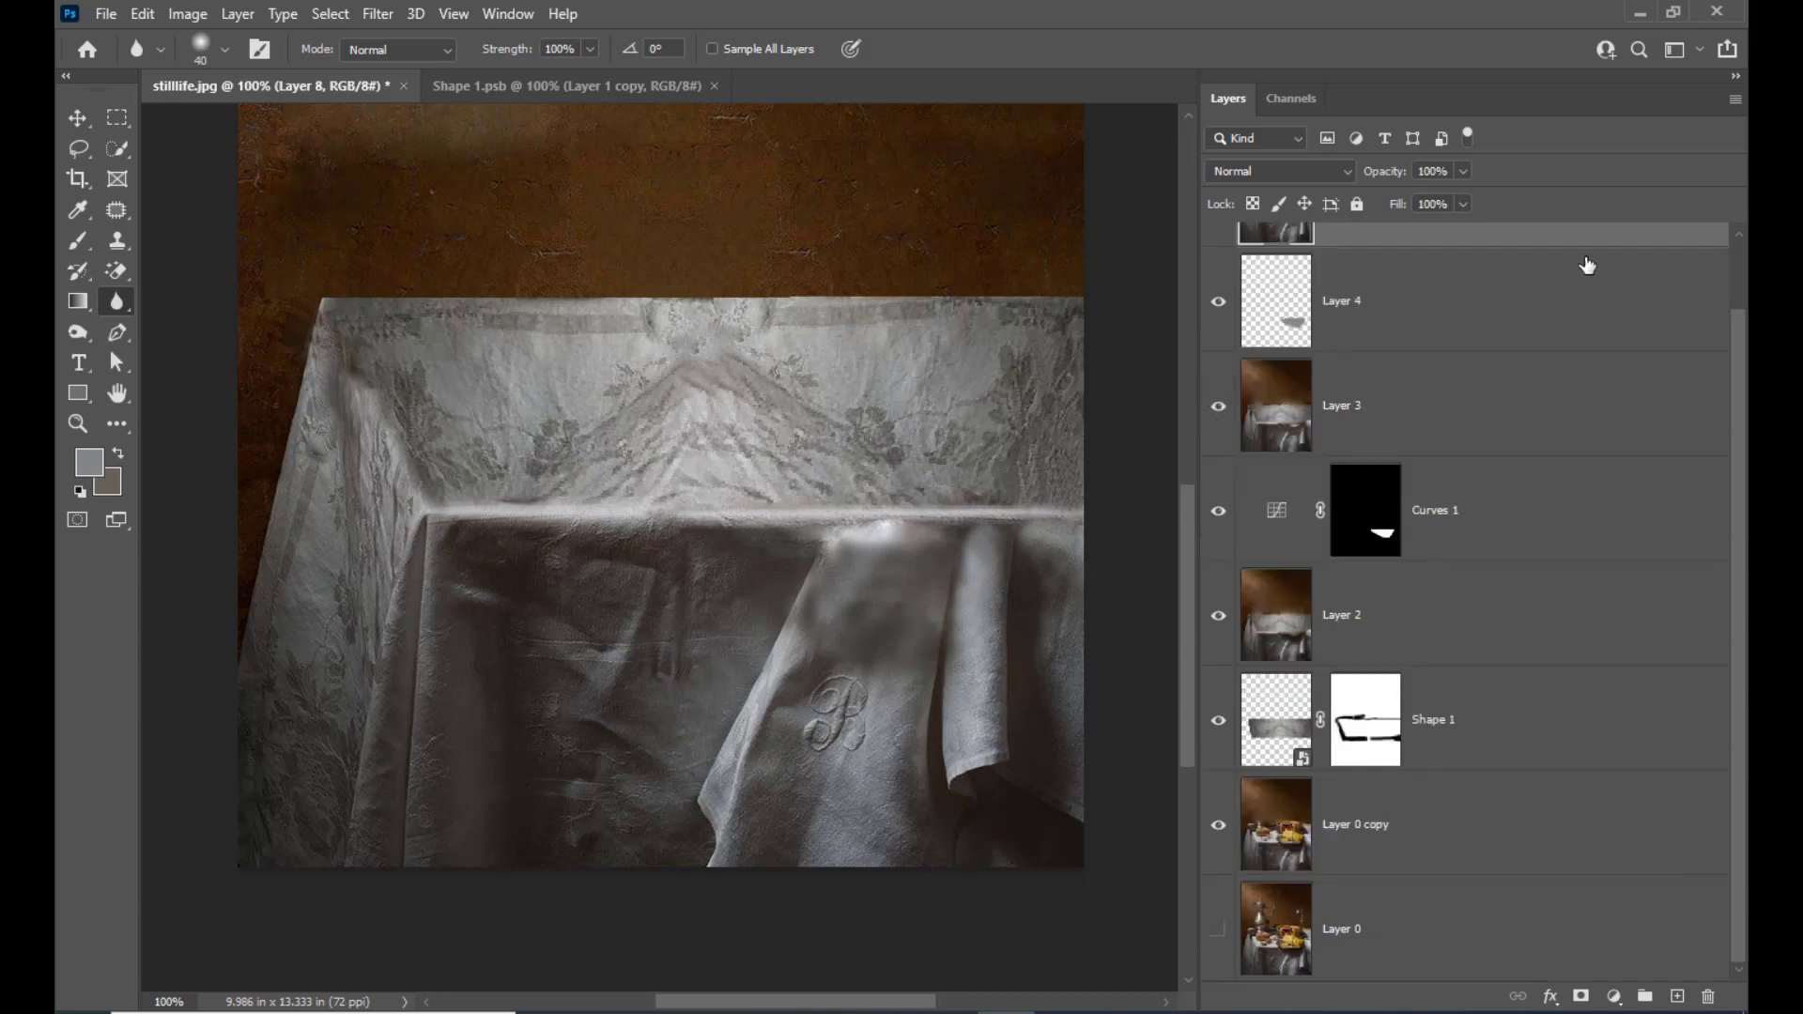
scroll(1506, 303, "up", 1)
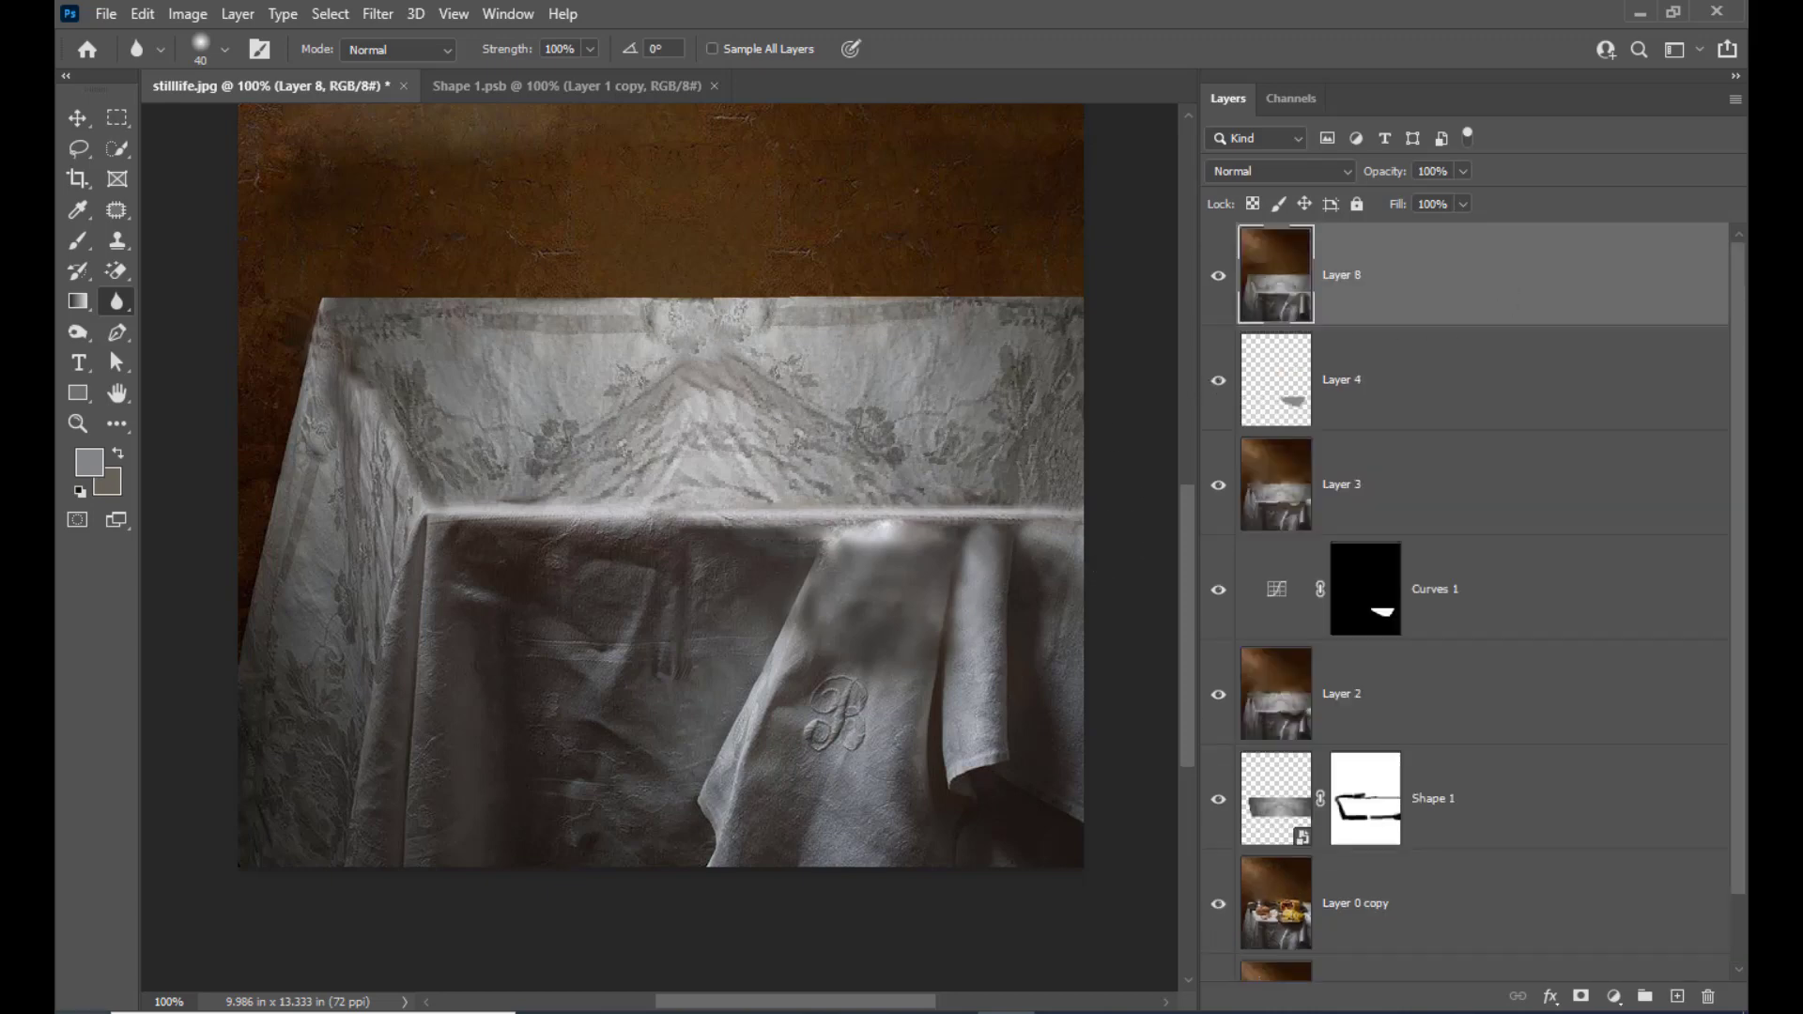
scroll(407, 460, "down", 3)
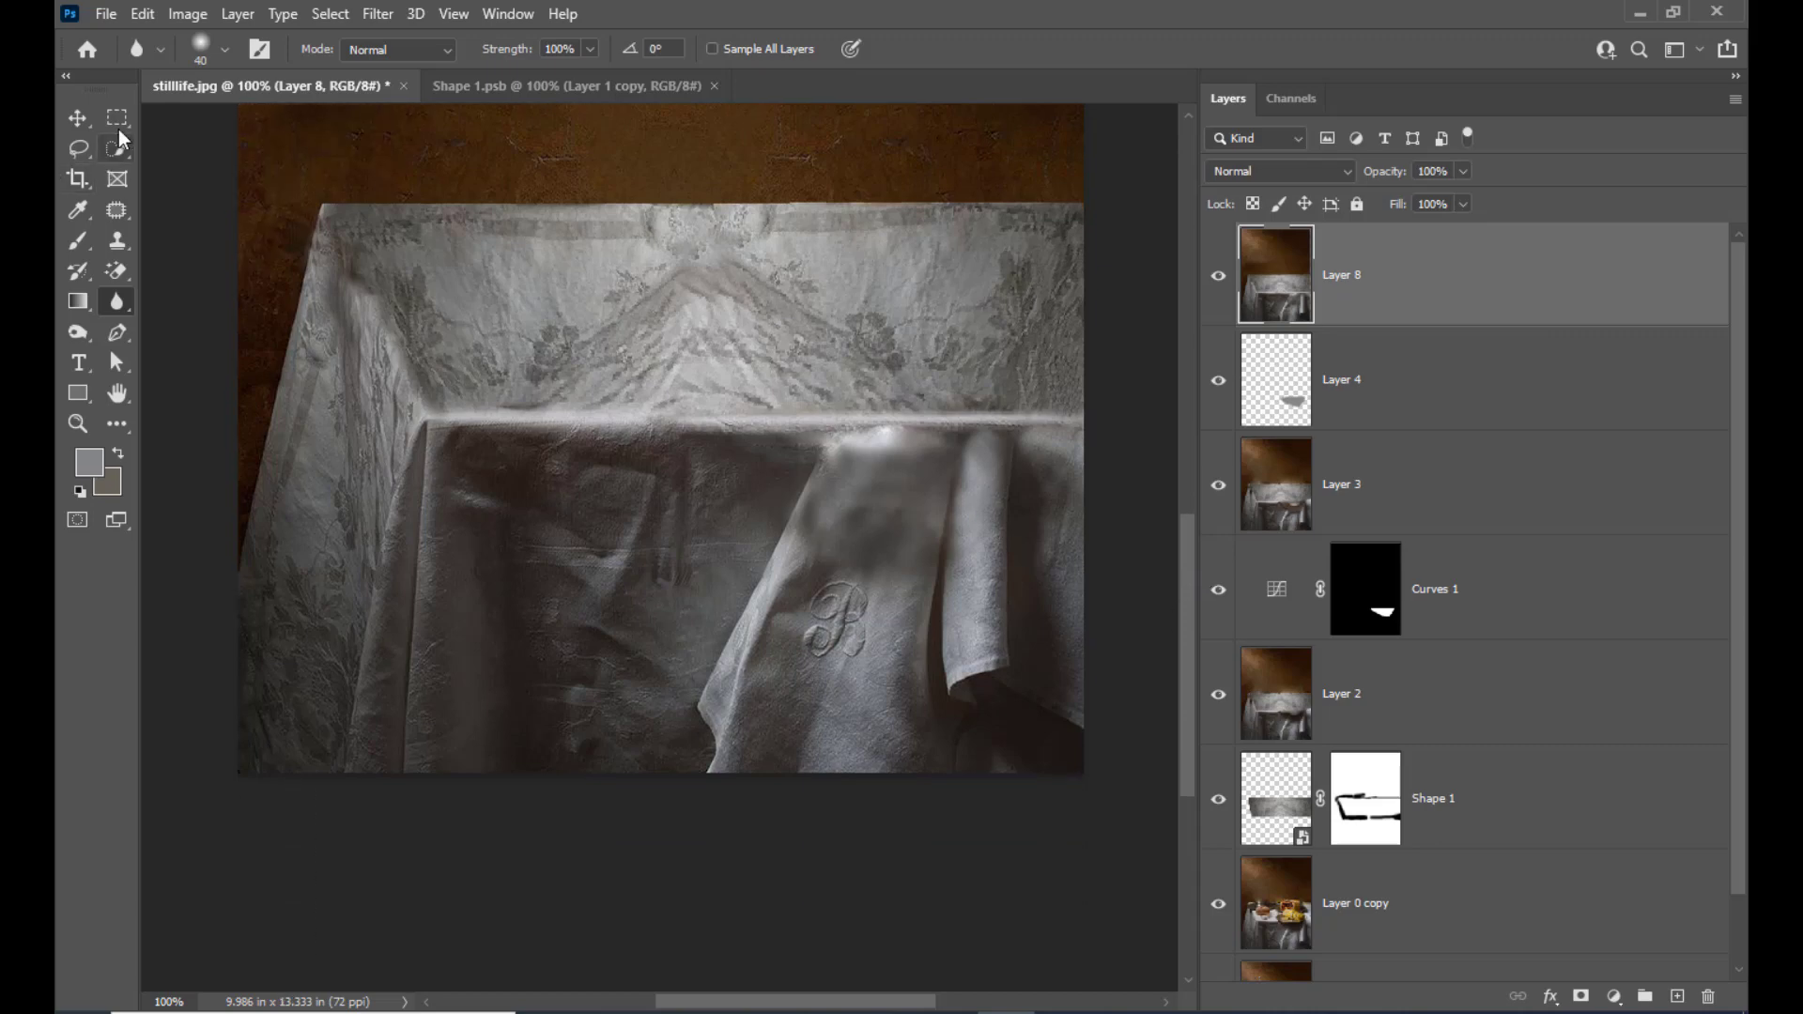
left_click(79, 149)
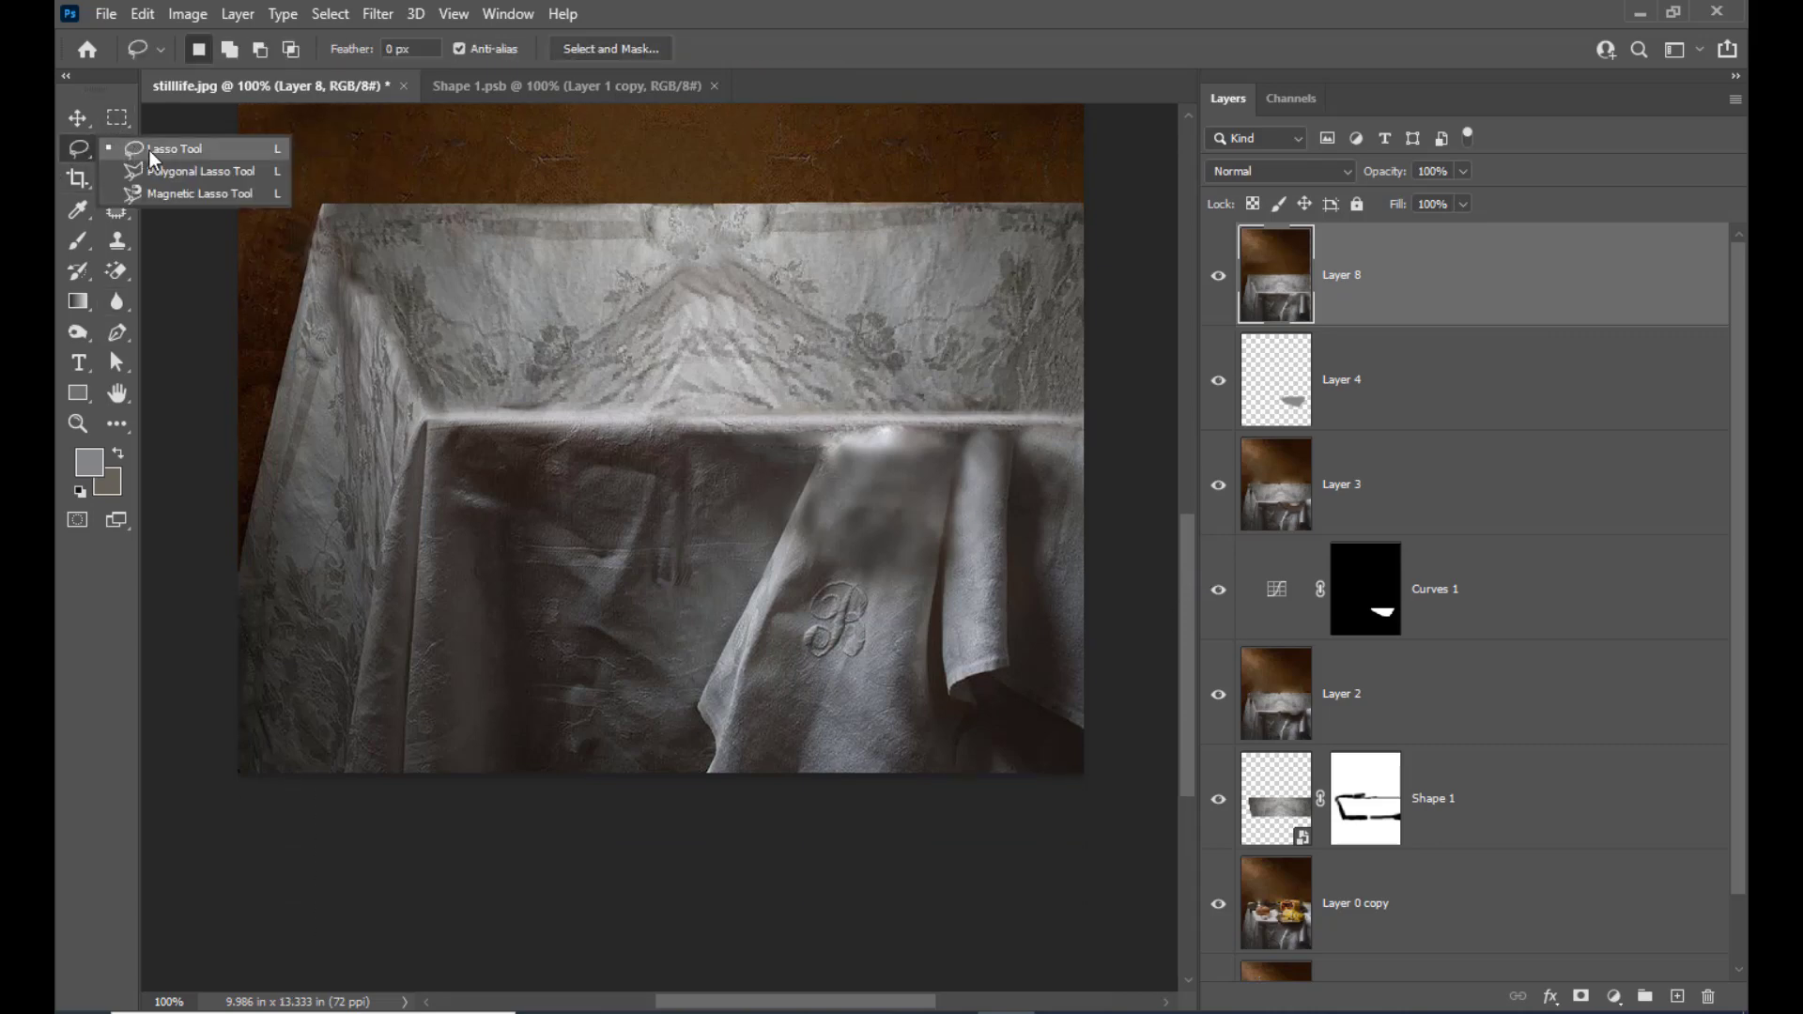
left_click(150, 150)
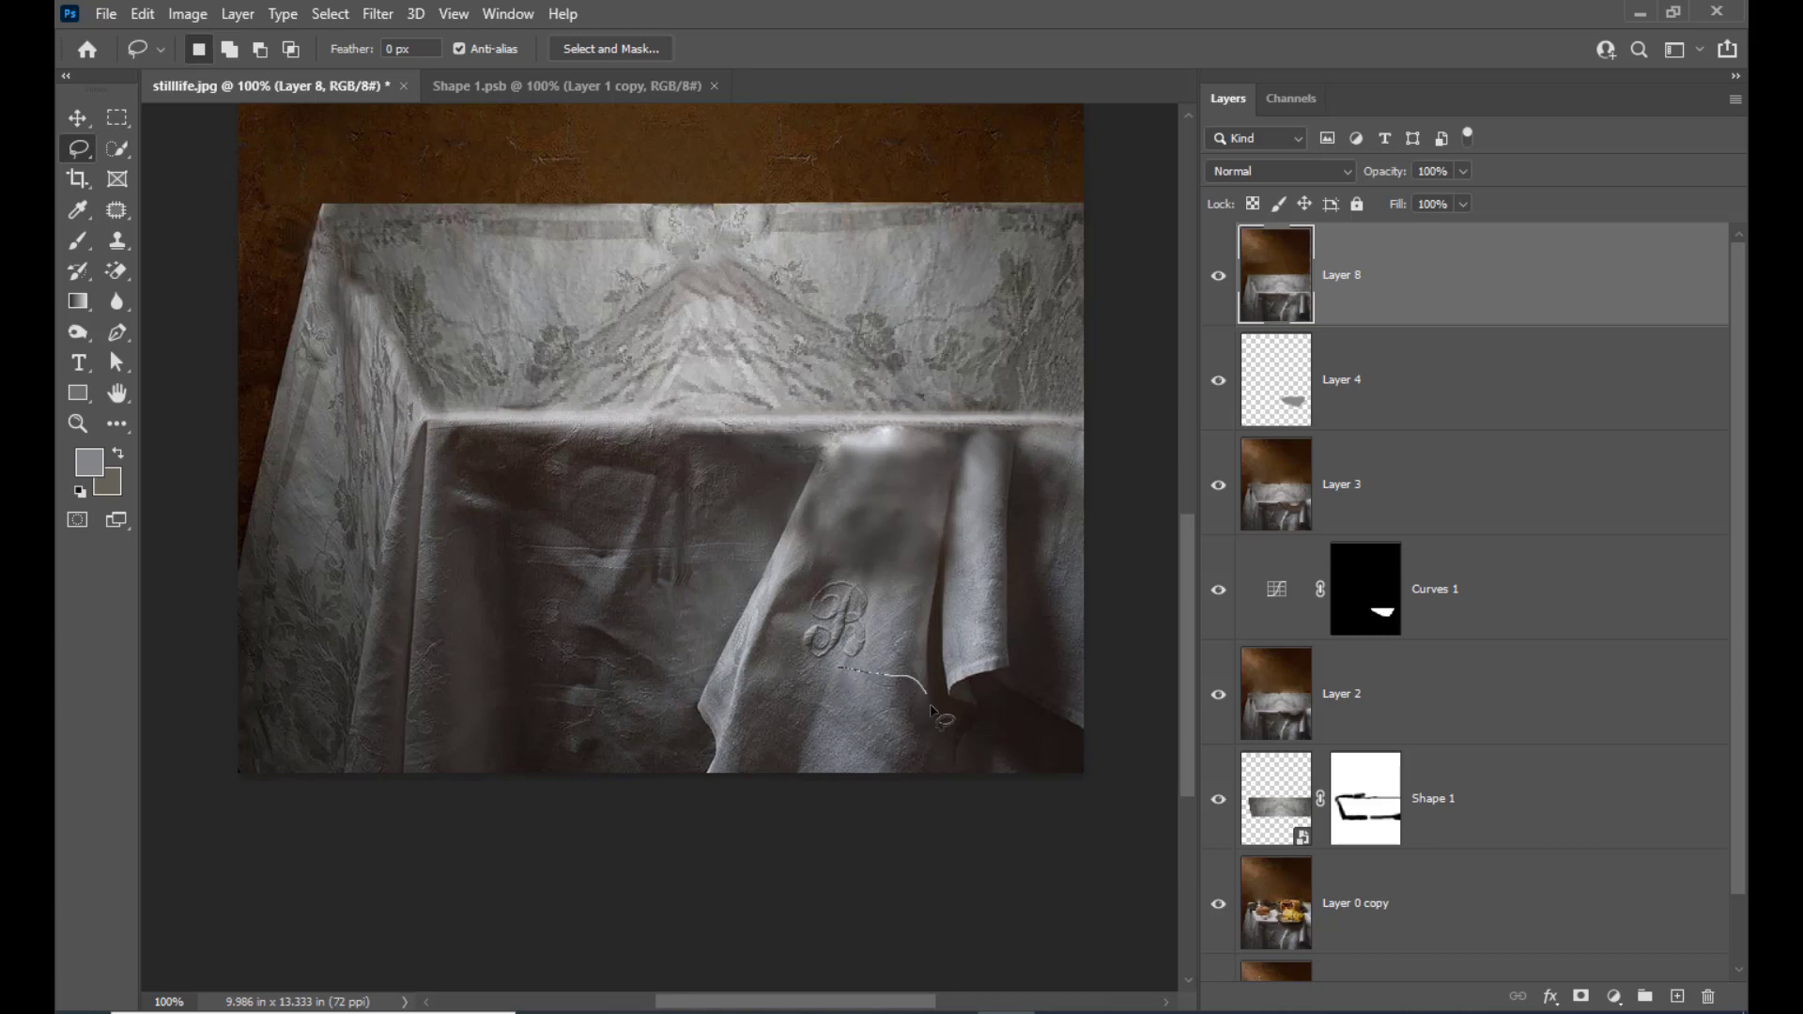
mouse_move(940, 759)
left_mouse_down()
mouse_move(801, 770)
mouse_move(844, 670)
left_mouse_up()
key("m")
right_click(857, 708)
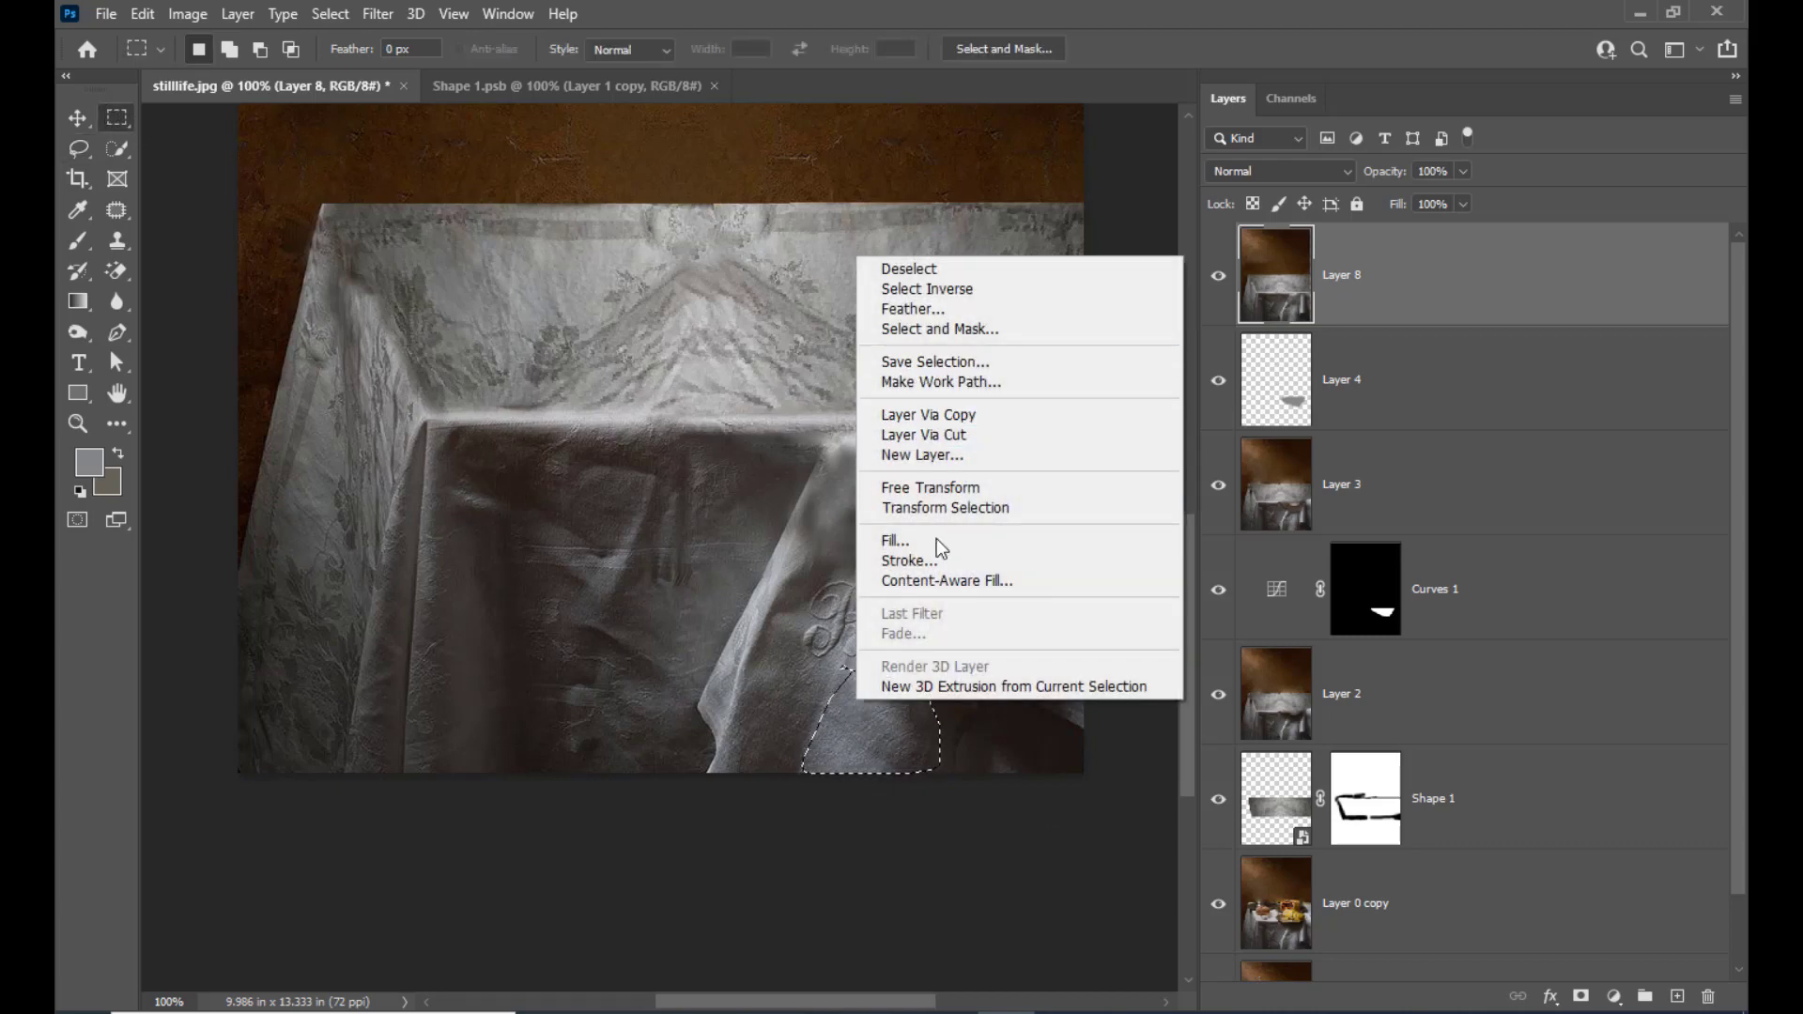
left_click(1124, 30)
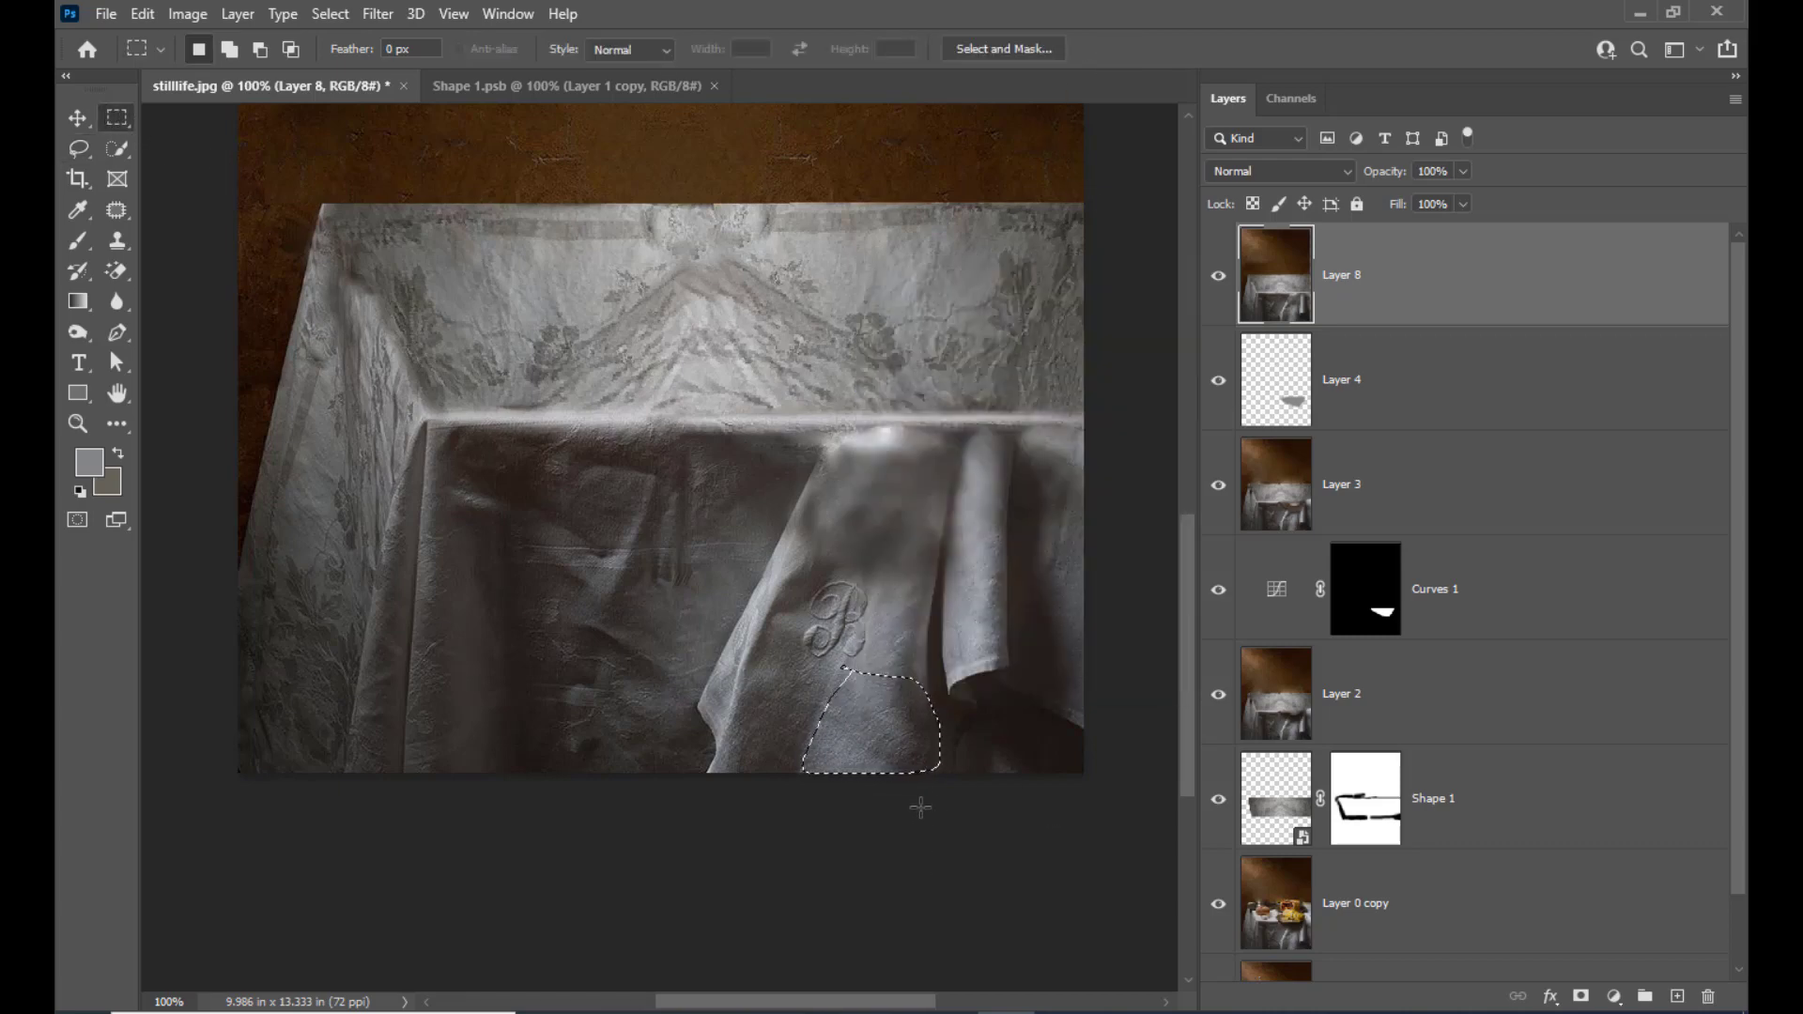
Feather the selection by 6 pixels and copy the cloth patch onto a new layer
right_click(904, 725)
left_click(1009, 327)
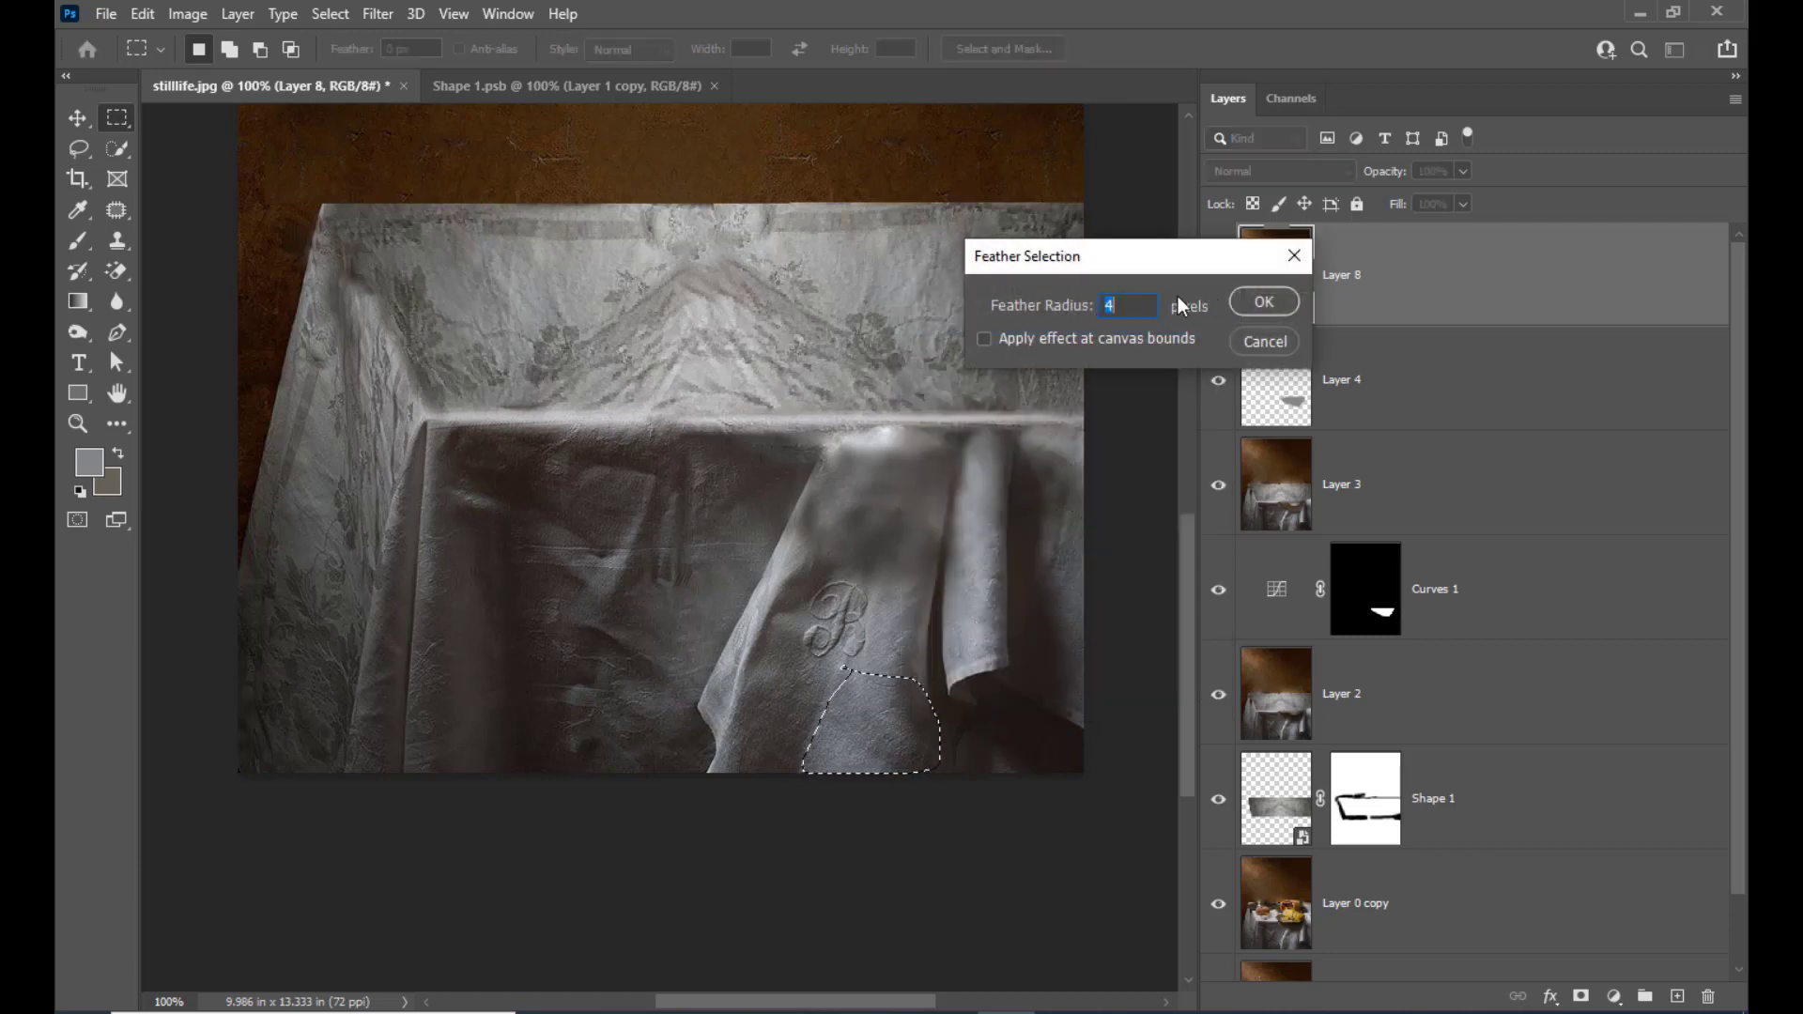
type("6")
left_click(1254, 310)
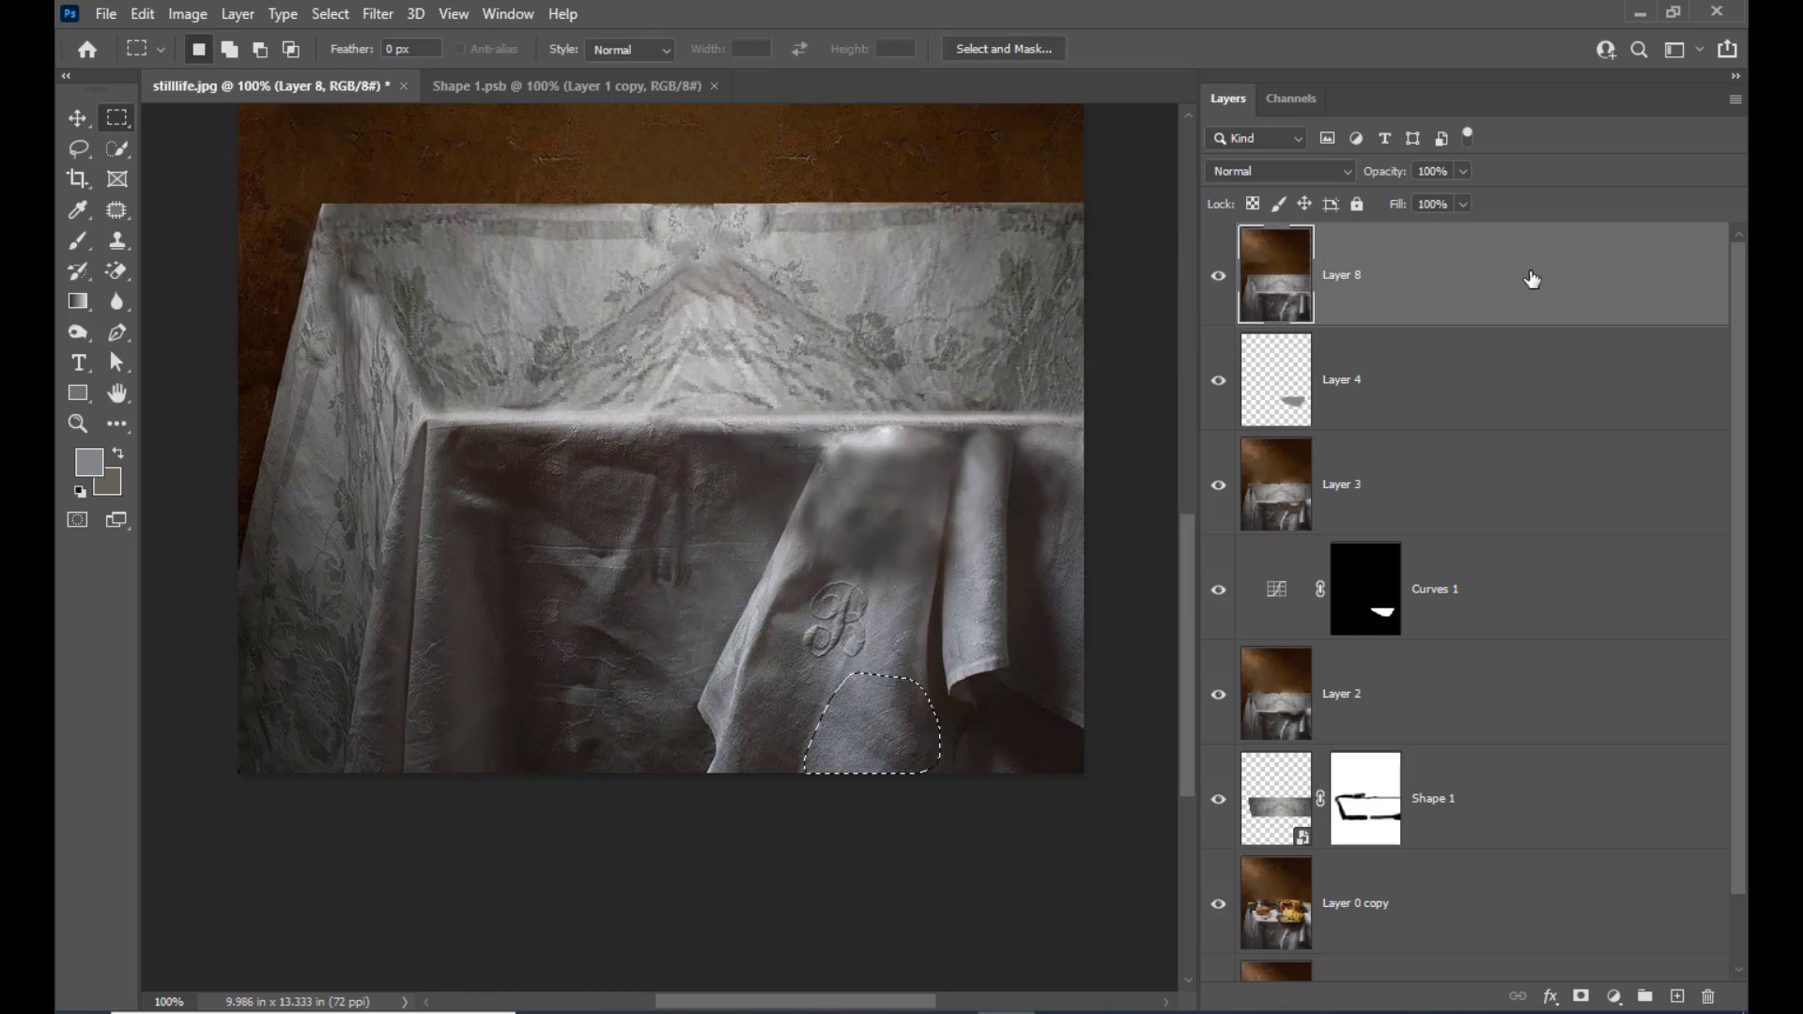
key("ctrl+j")
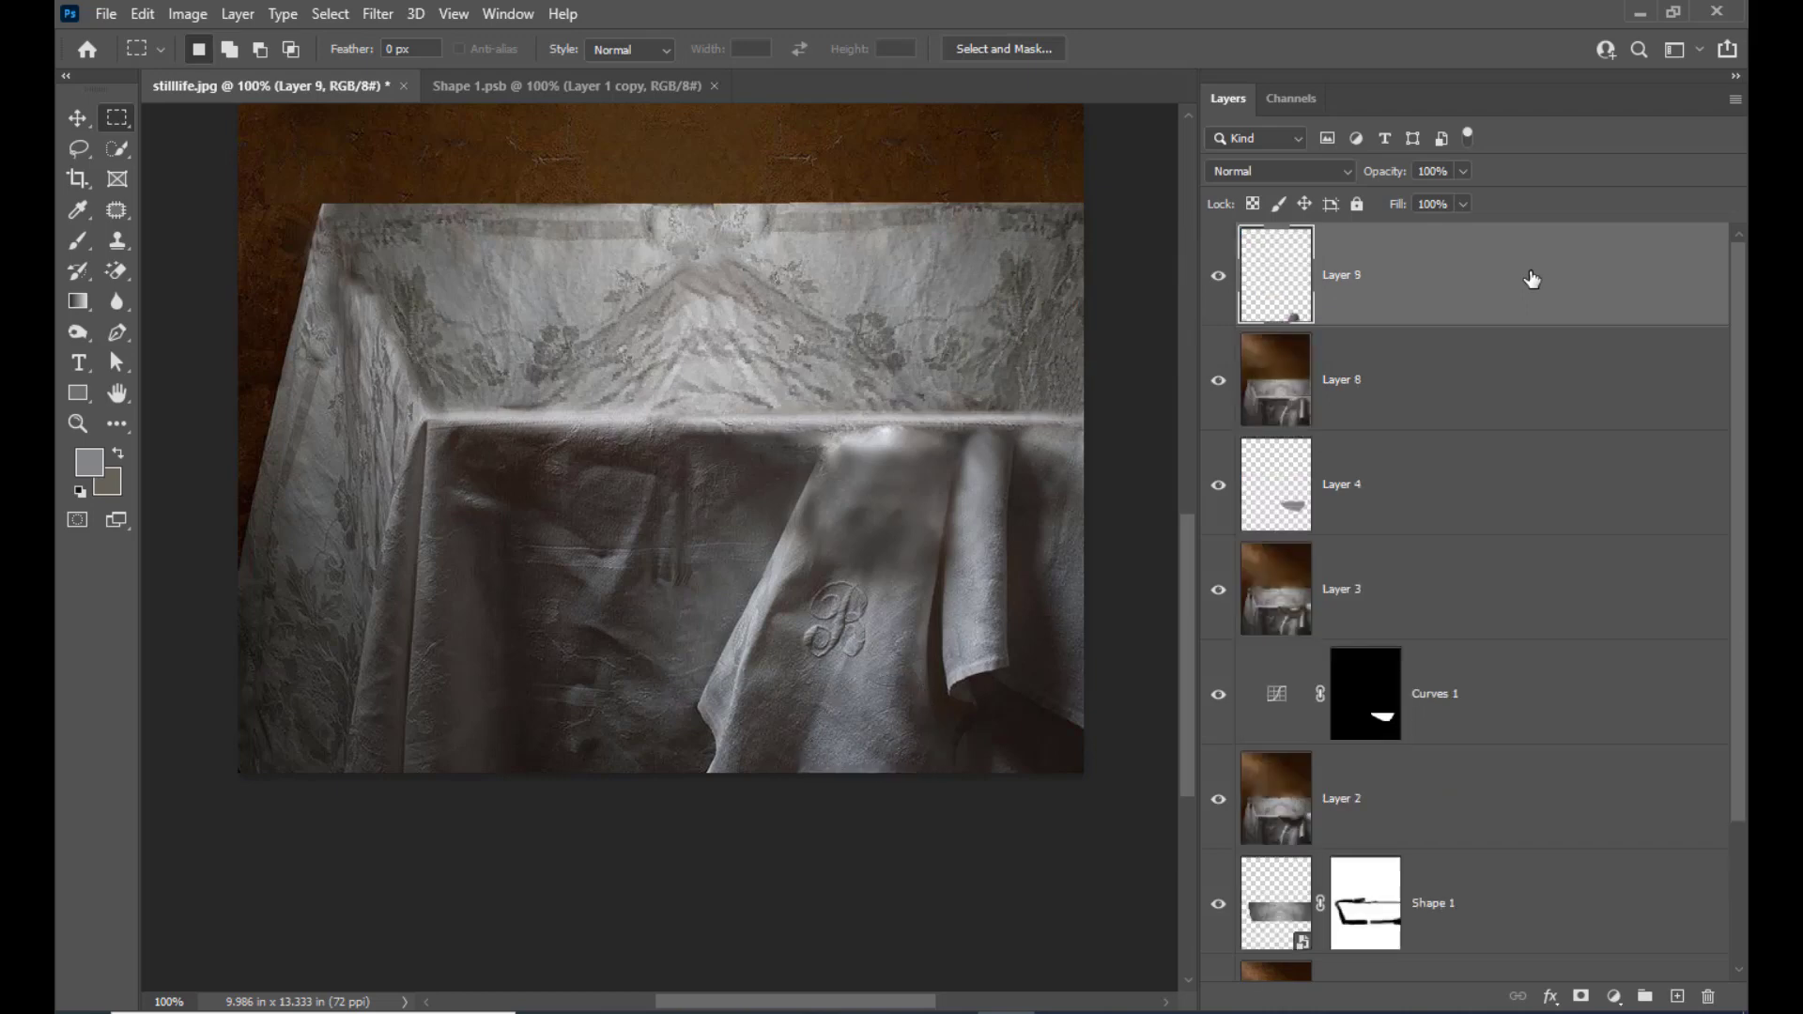
Move the copied patch over the blurred area above the monogram, rotate it about 9° and stretch it slightly to fit
left_click(78, 121)
left_click_drag(882, 723, 892, 483)
key("ctrl+t")
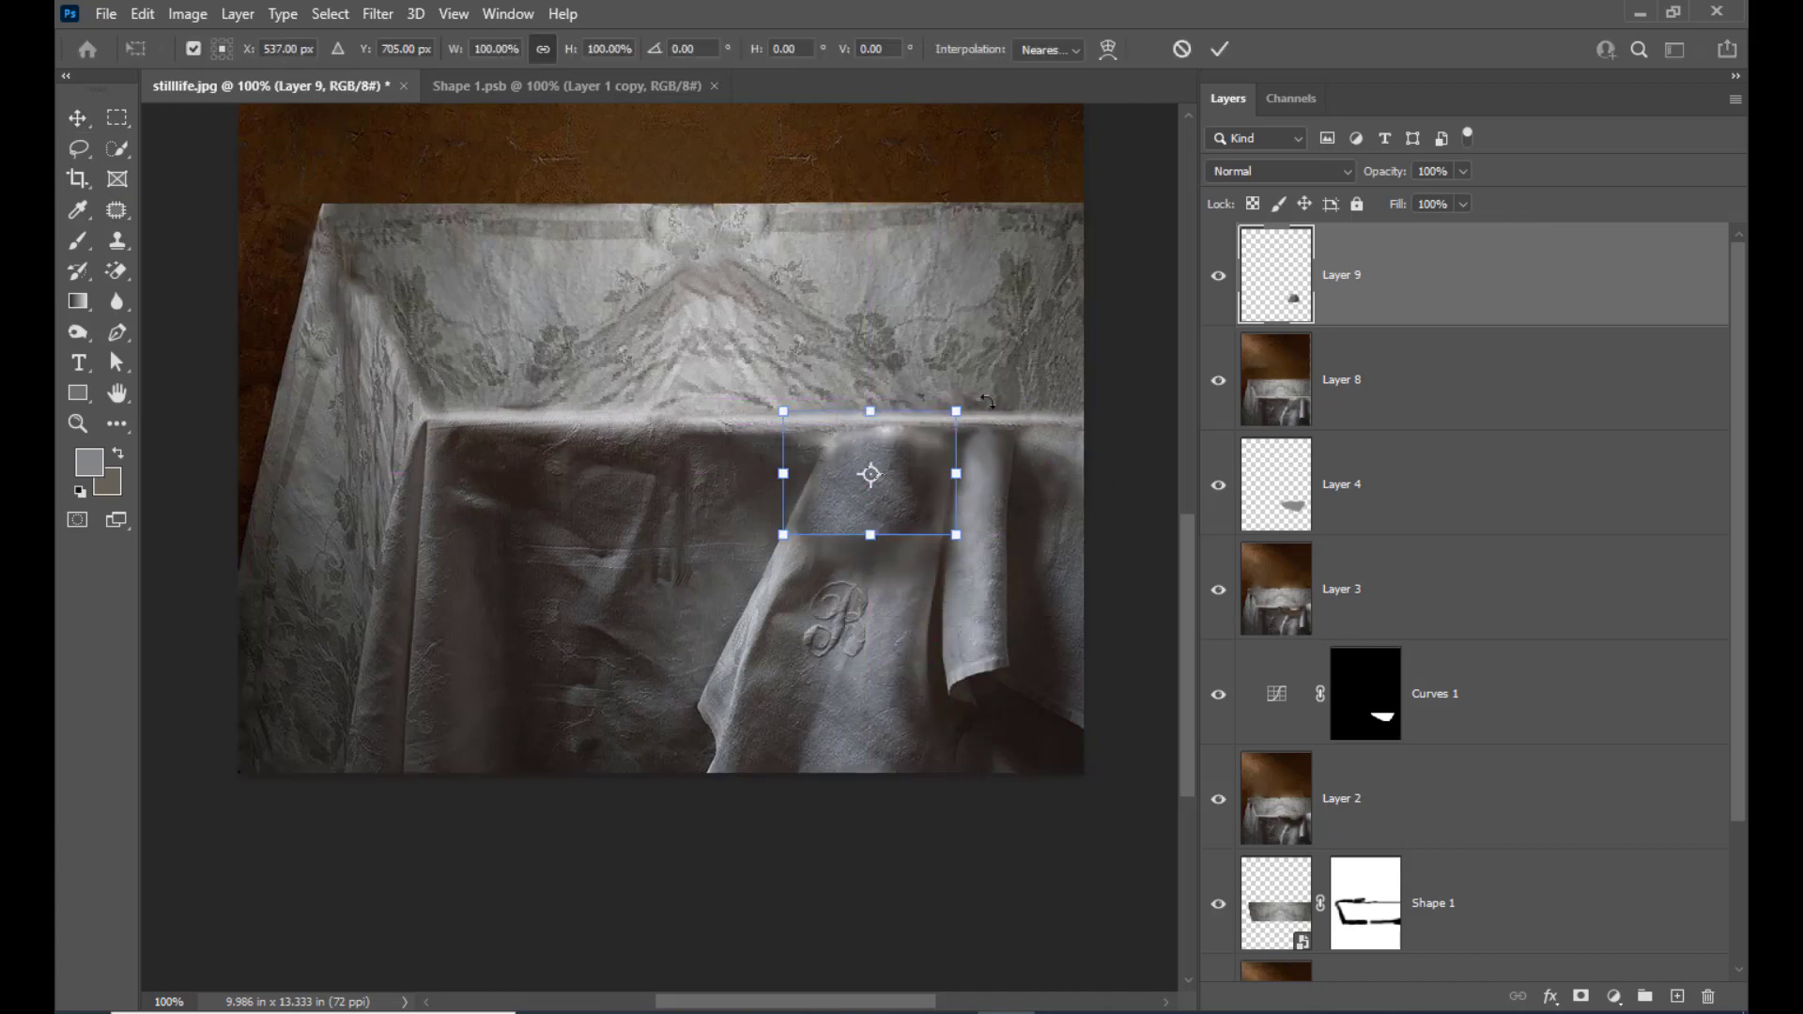
left_click_drag(986, 401, 803, 470)
left_click_drag(937, 509, 969, 491)
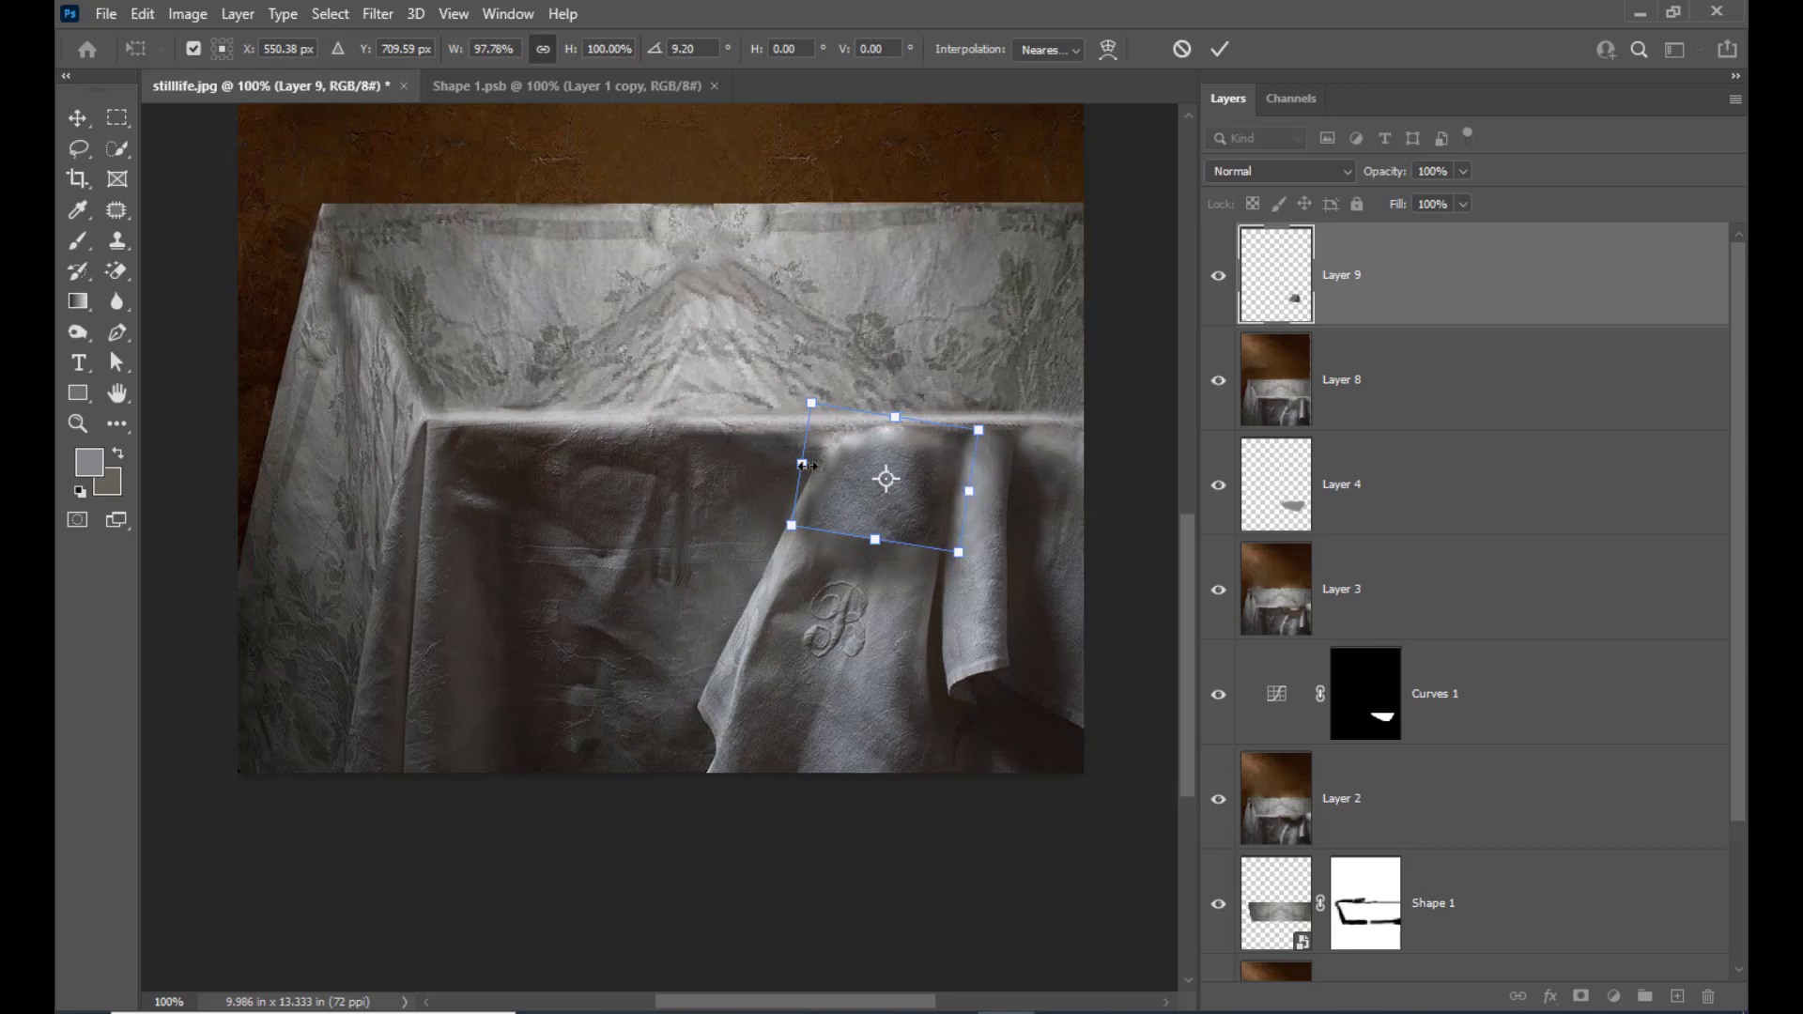
left_click_drag(806, 464, 797, 464)
left_click_drag(927, 453, 930, 450)
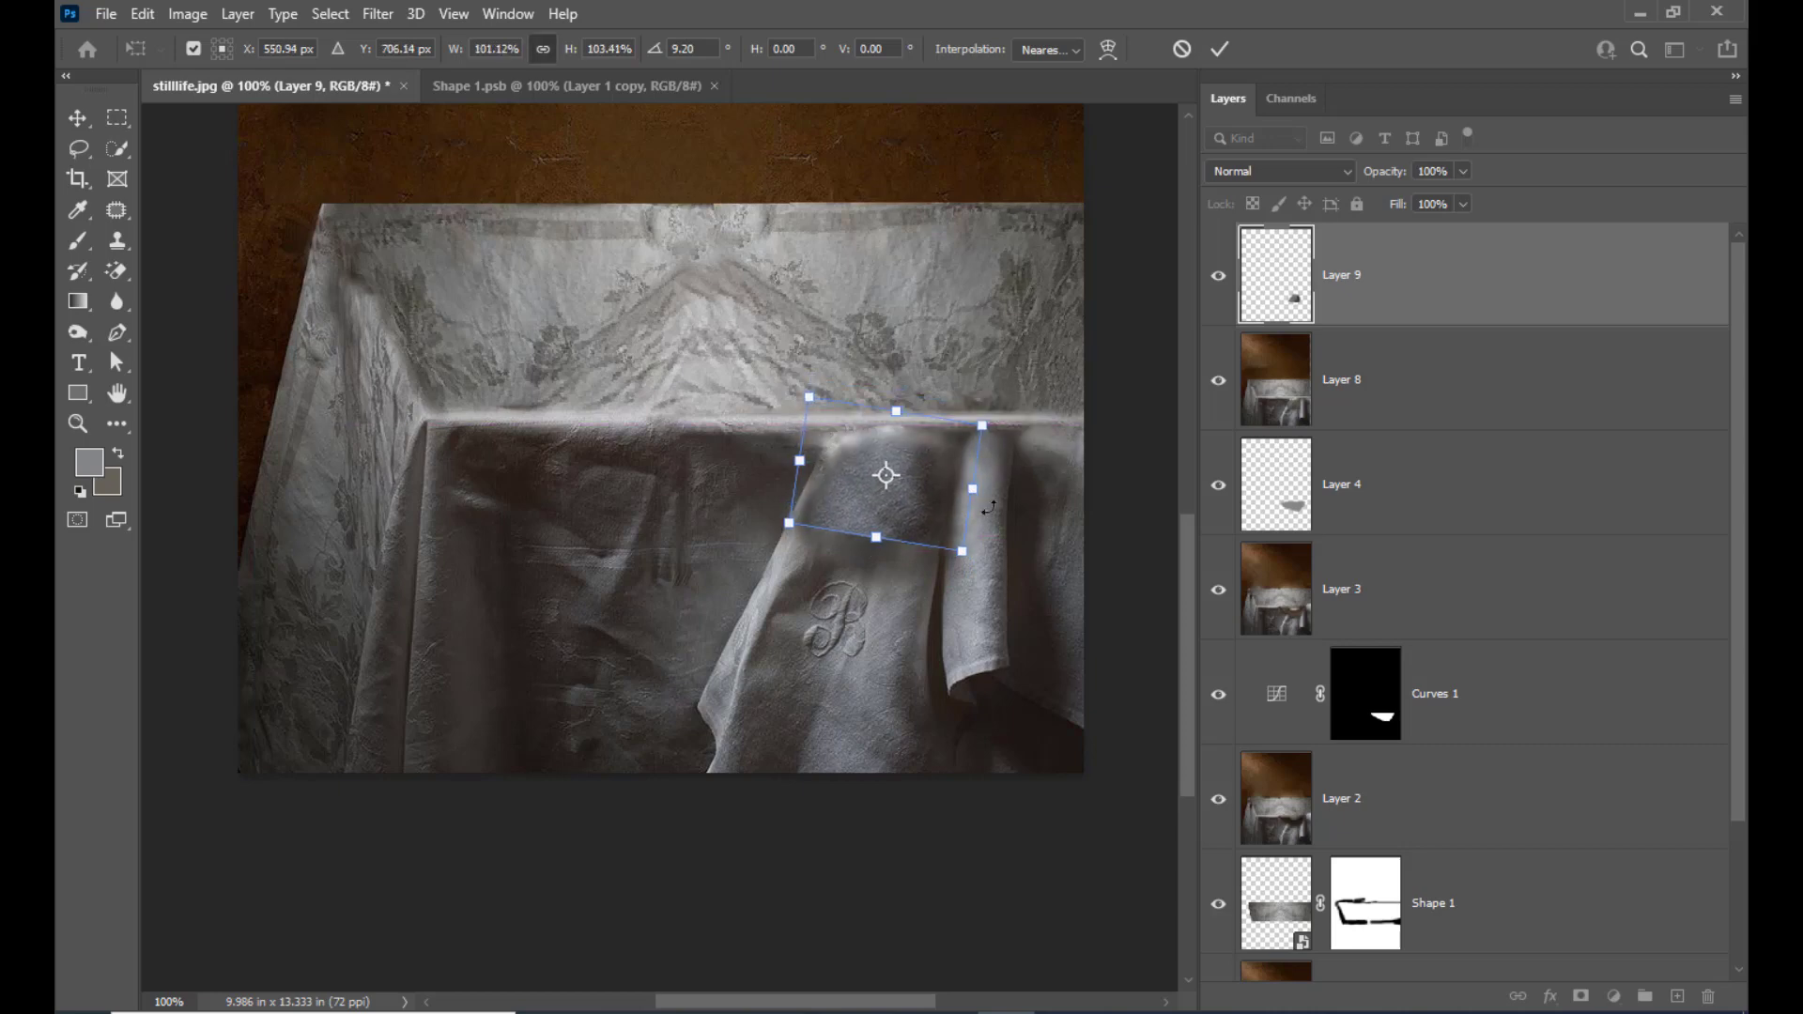
key("Return")
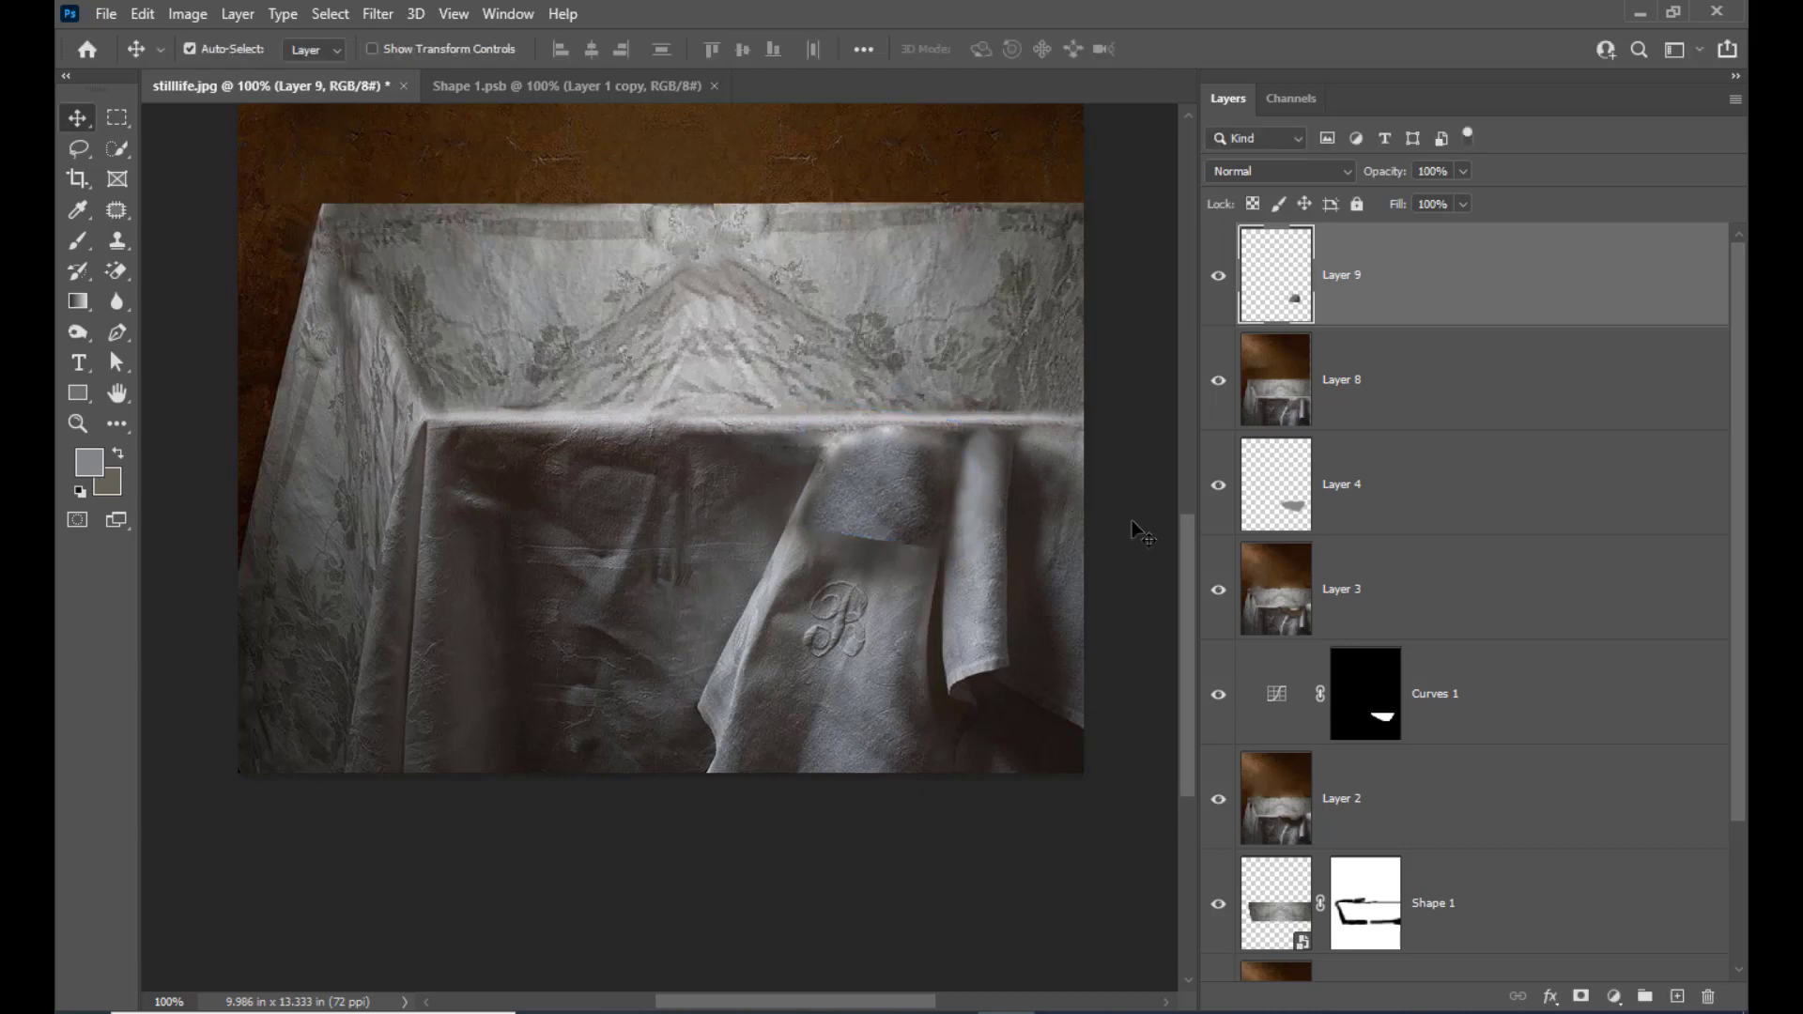
Try the Screen blend mode on the copied cloth patch
left_click(1306, 173)
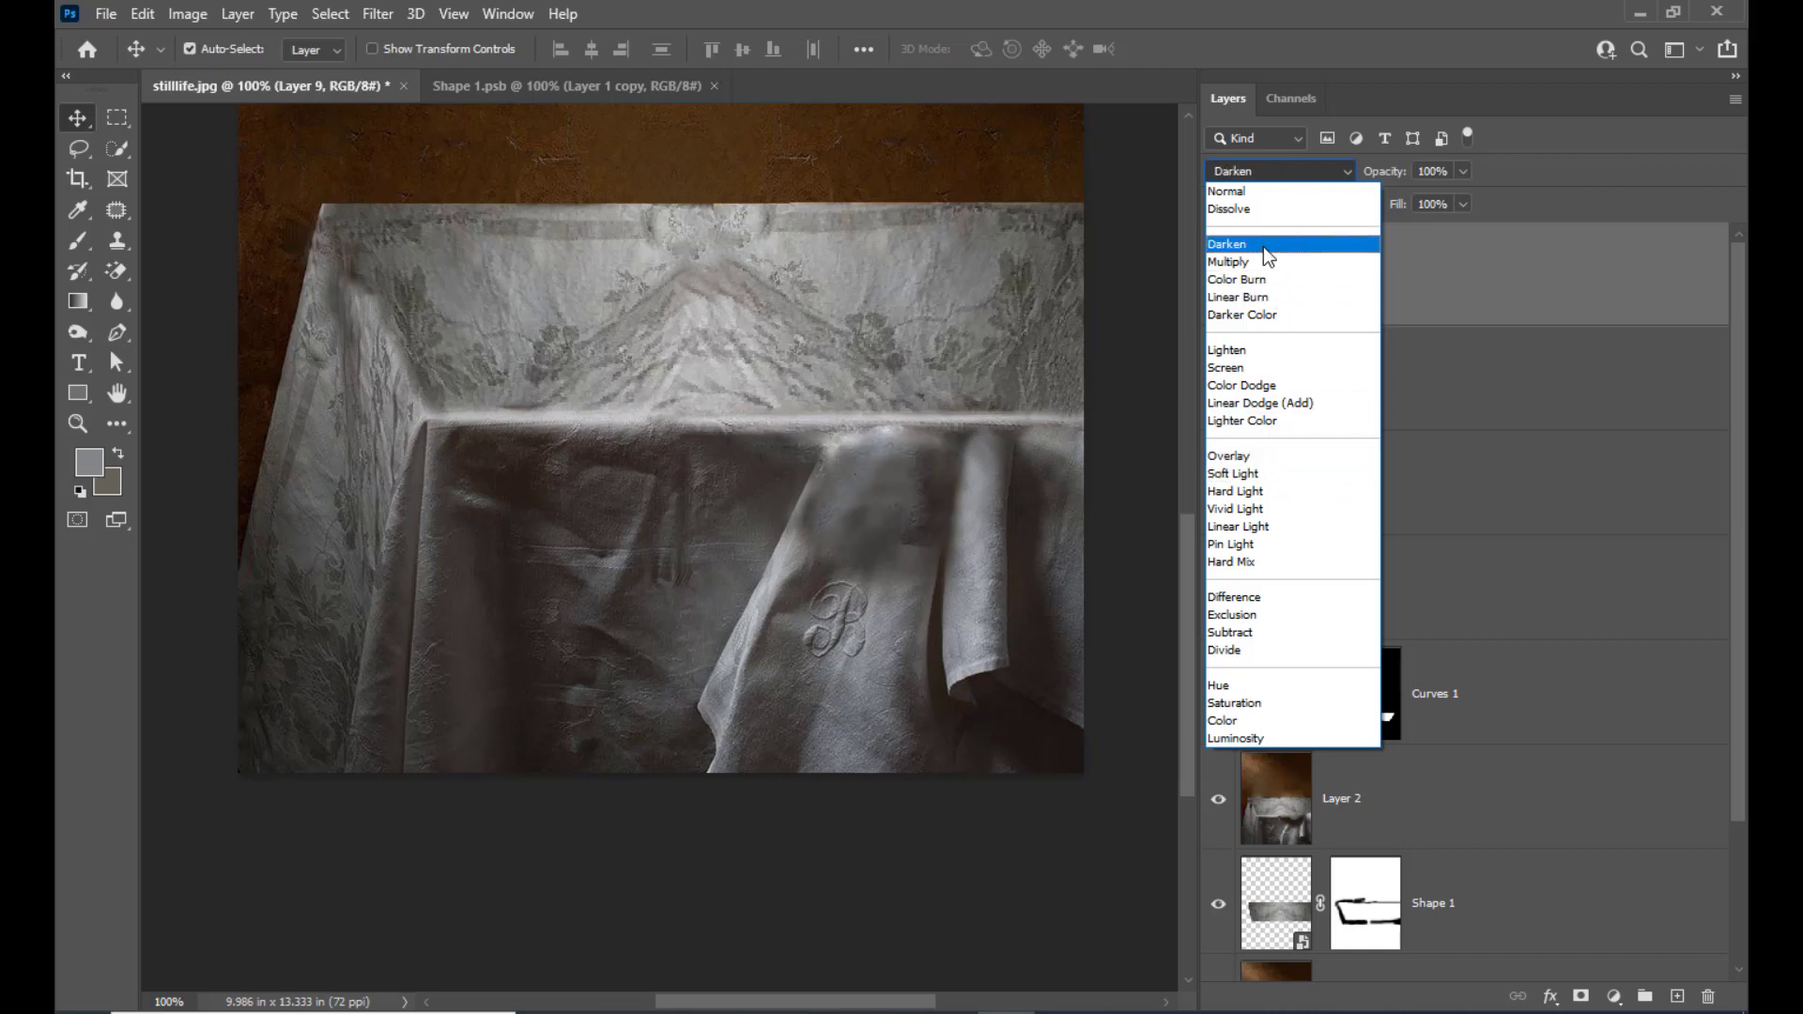
left_click(1247, 367)
left_click(1247, 367)
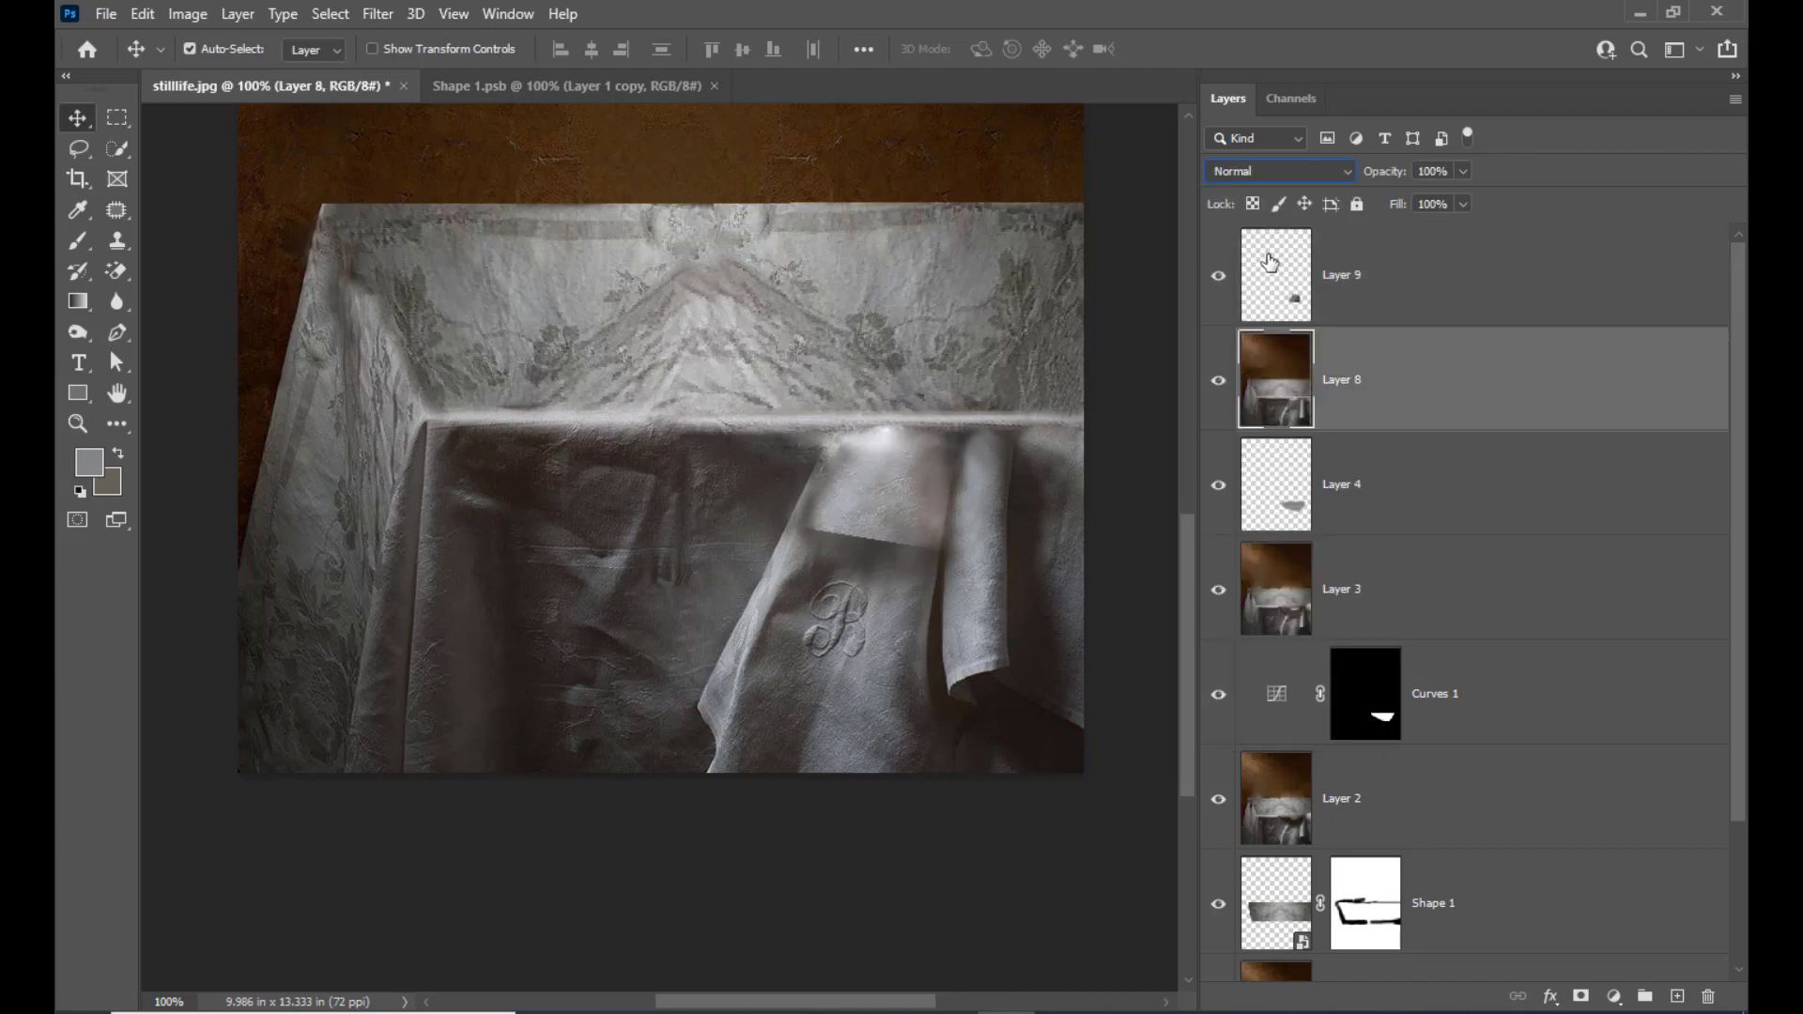
Set the cloth patch on Layer 9 to the Lighten blend mode and merge it with the retouched photo on Layer 8
left_click(1352, 293)
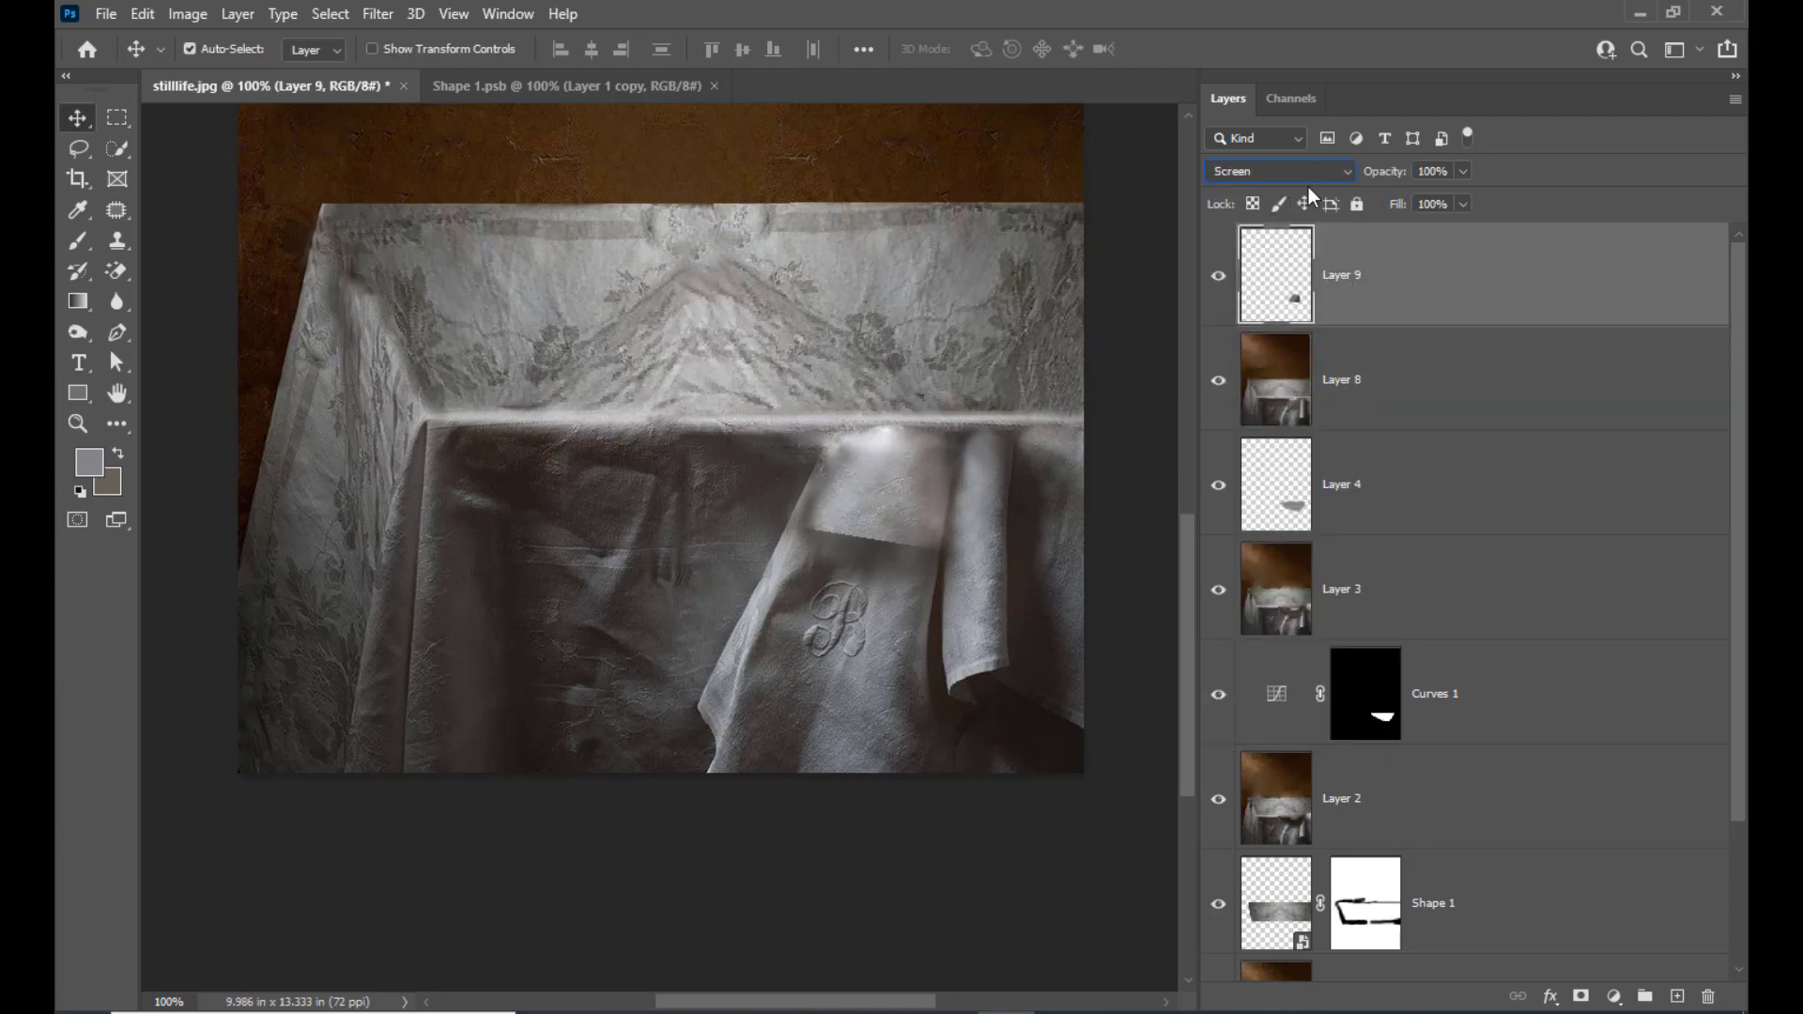
left_click(1306, 172)
left_click(1282, 354)
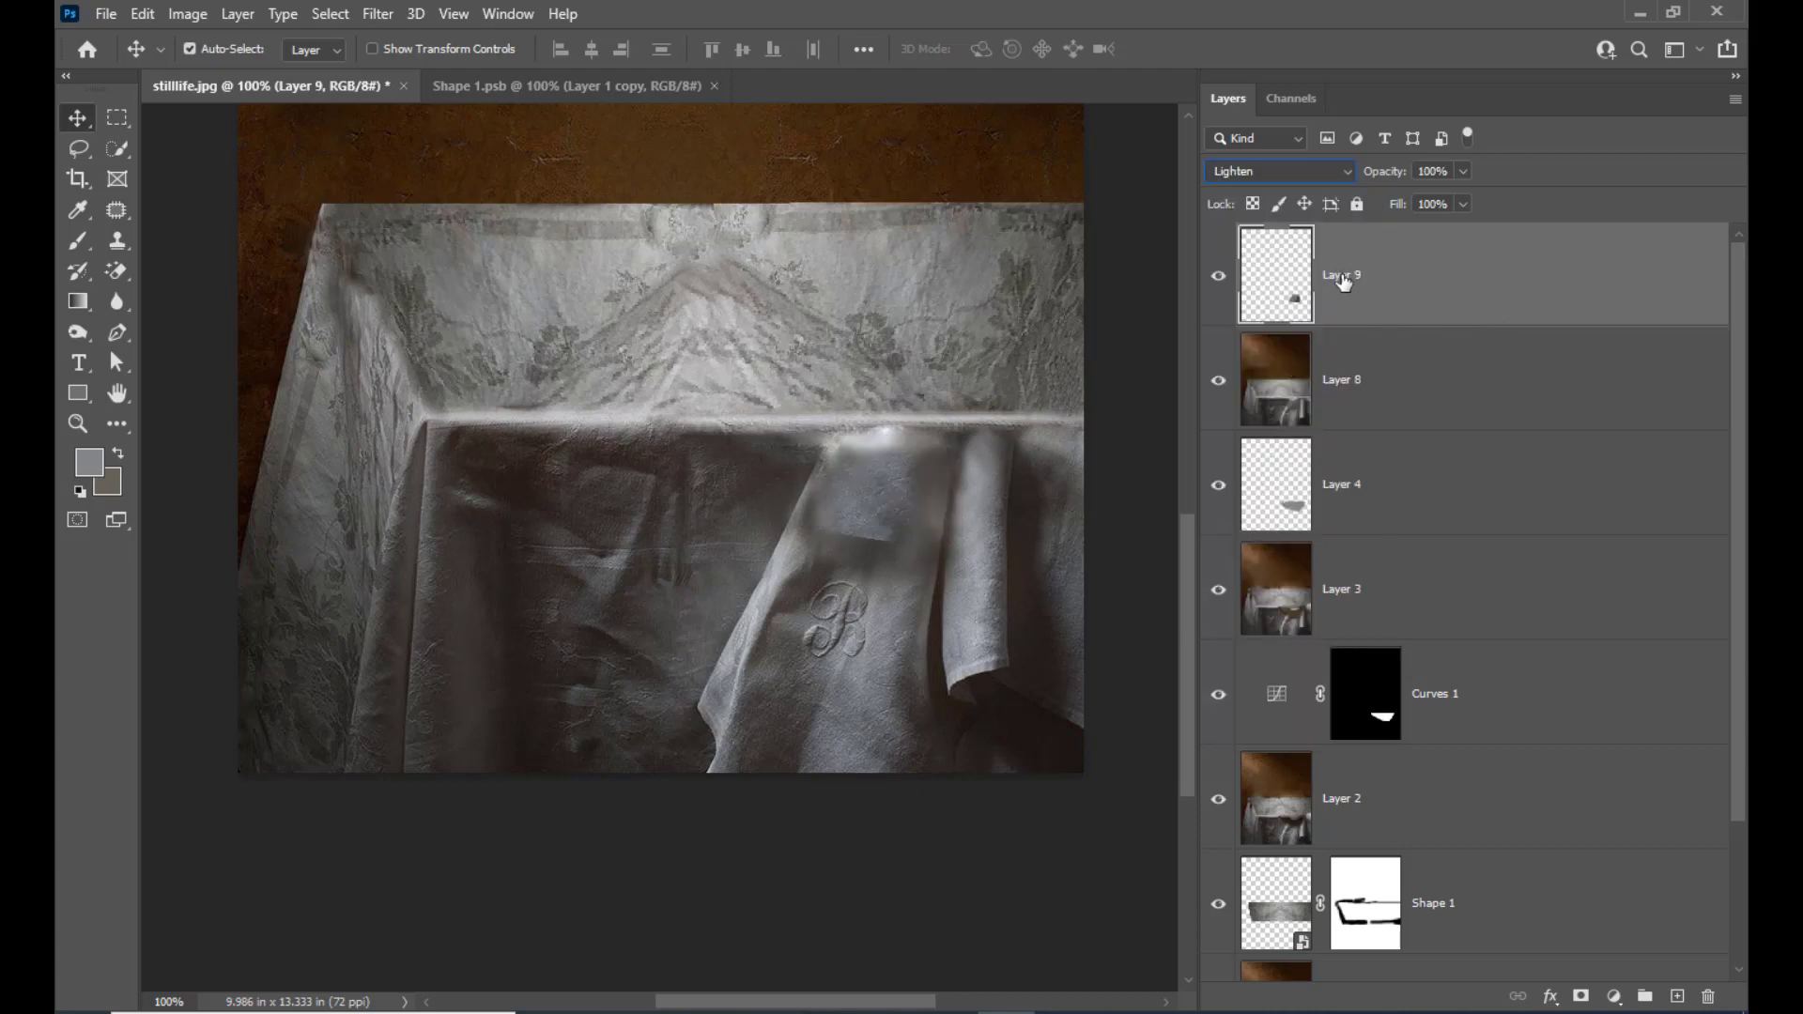
left_click(1473, 391, "shift")
key("ctrl+e")
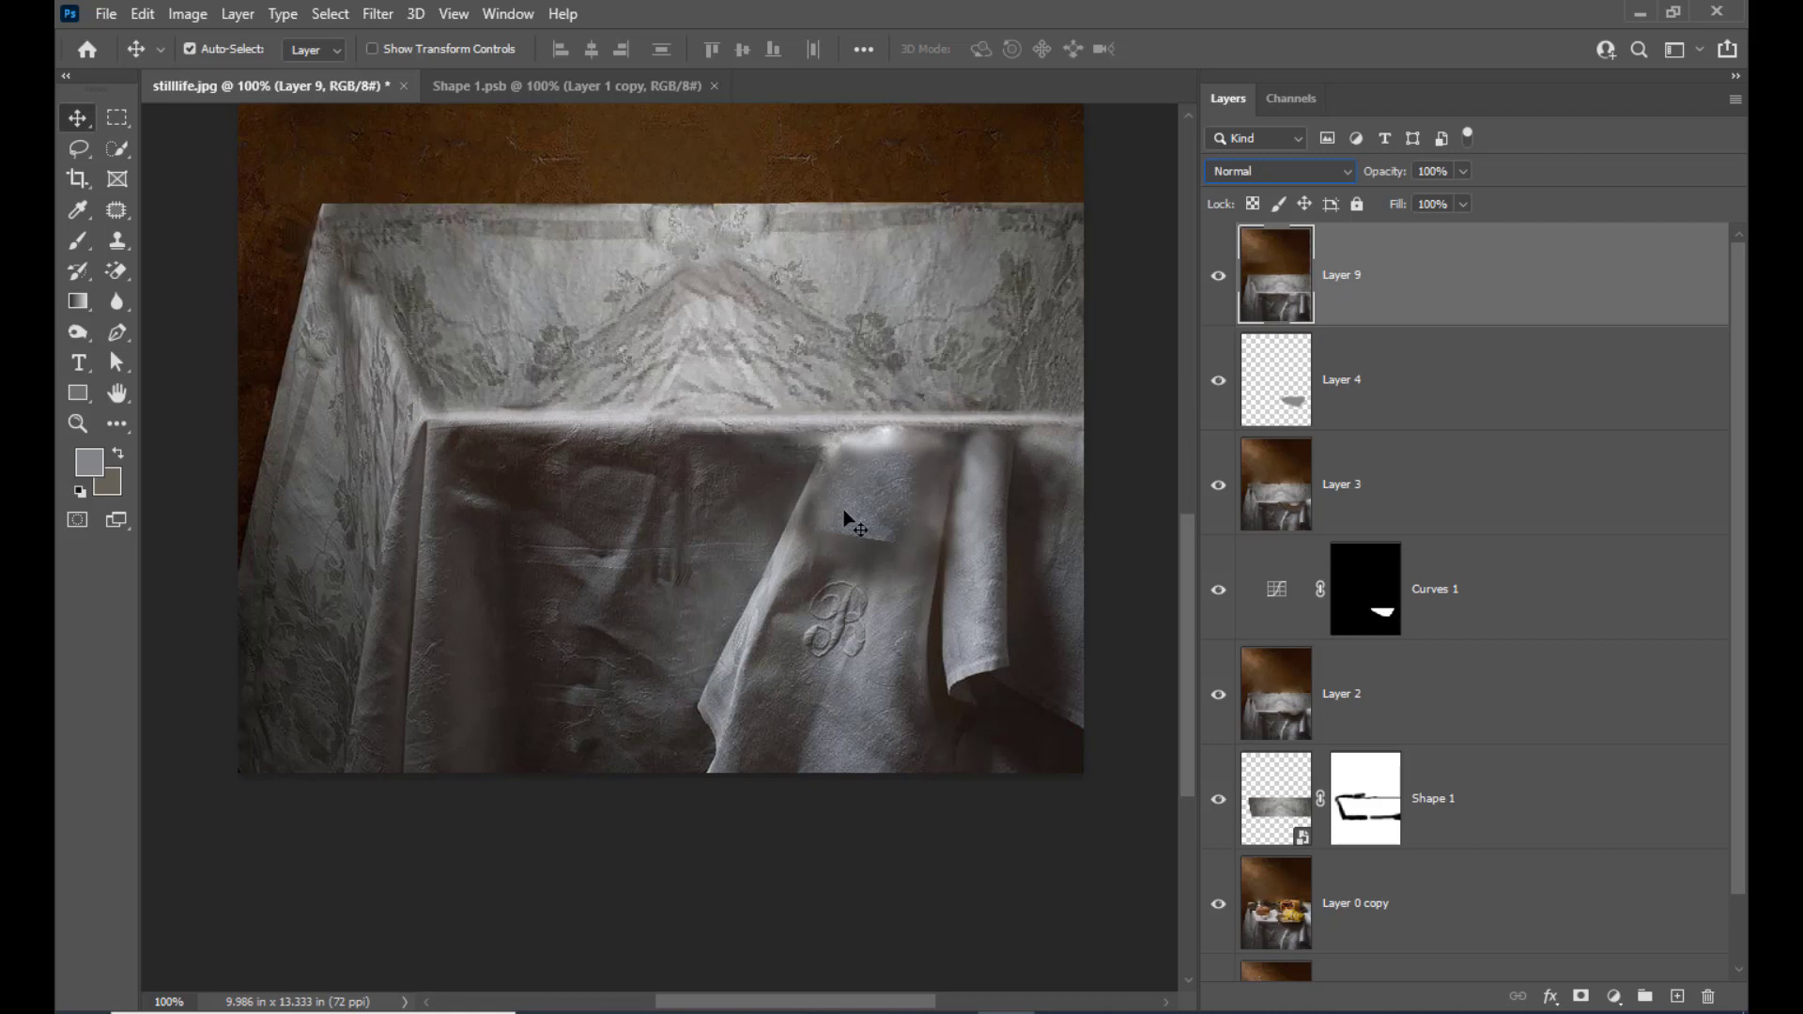
Clone cloth texture over the merged patch's hard lower edge above the monogram with the Clone Stamp
left_click(117, 241)
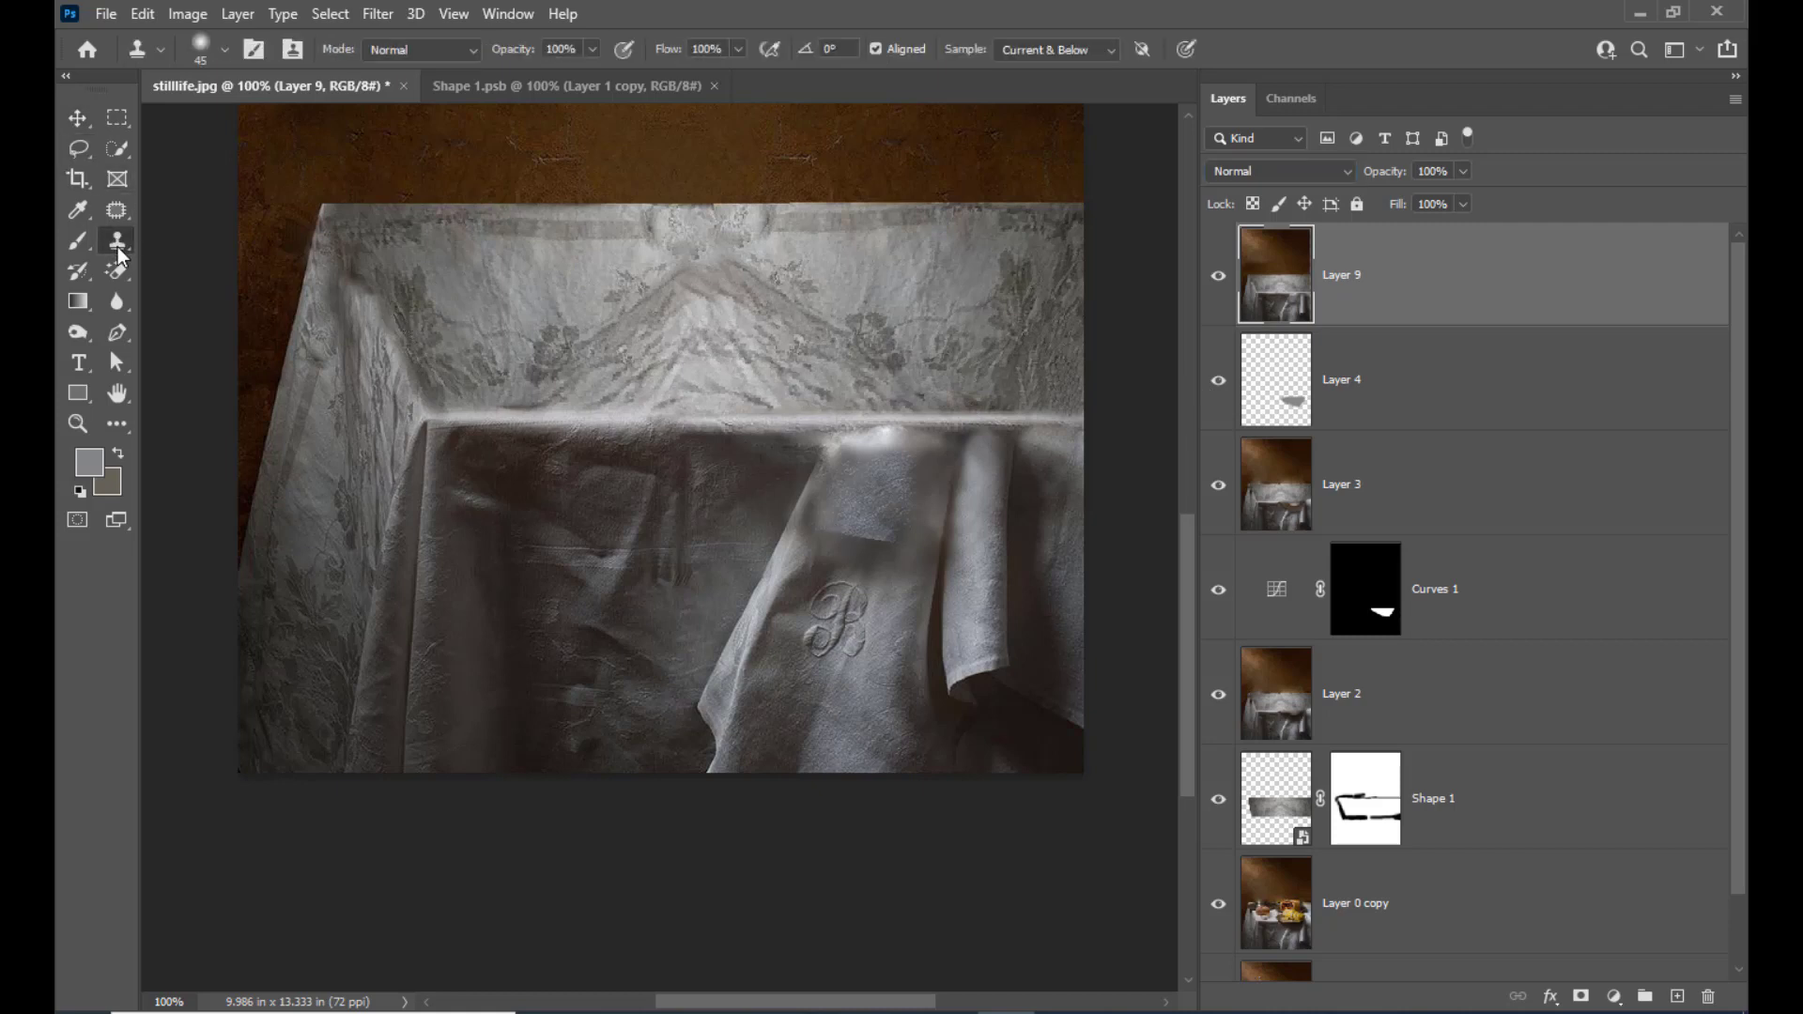
left_click(162, 248)
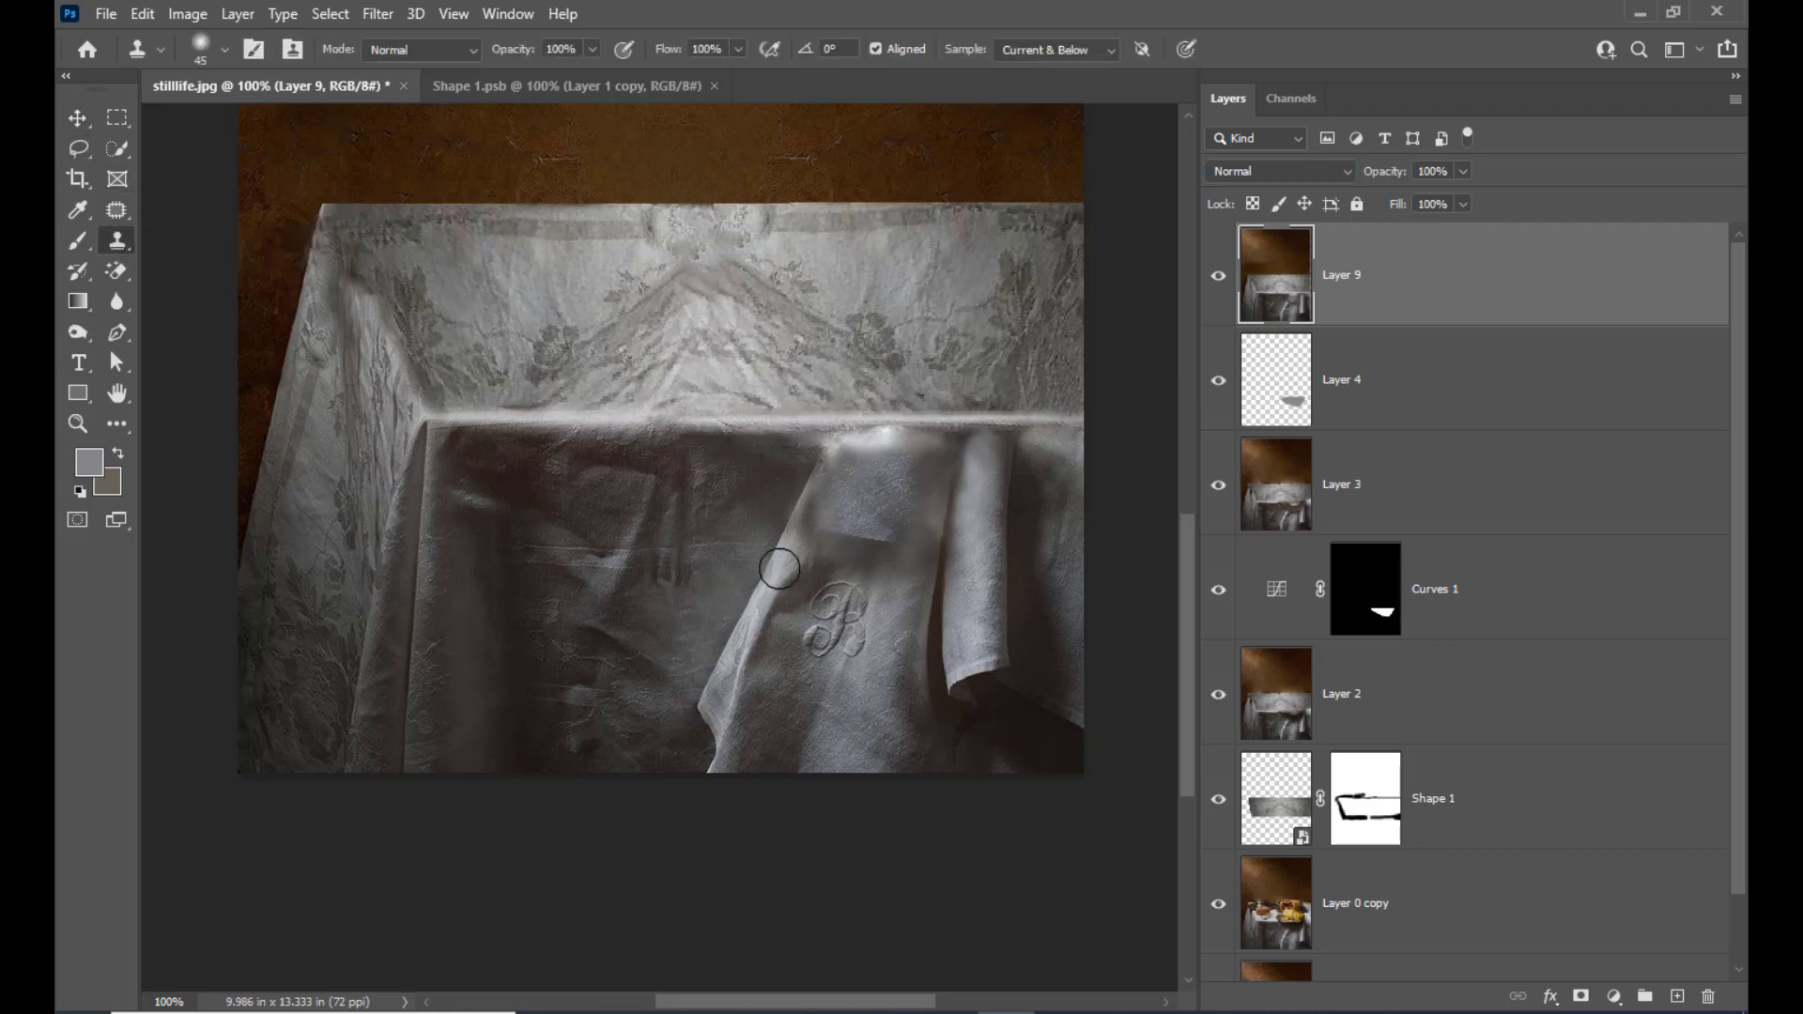
left_click(874, 558, "alt")
mouse_move(833, 543)
left_mouse_down()
mouse_move(886, 554)
mouse_move(841, 540)
mouse_move(986, 562)
mouse_move(880, 533)
left_mouse_up()
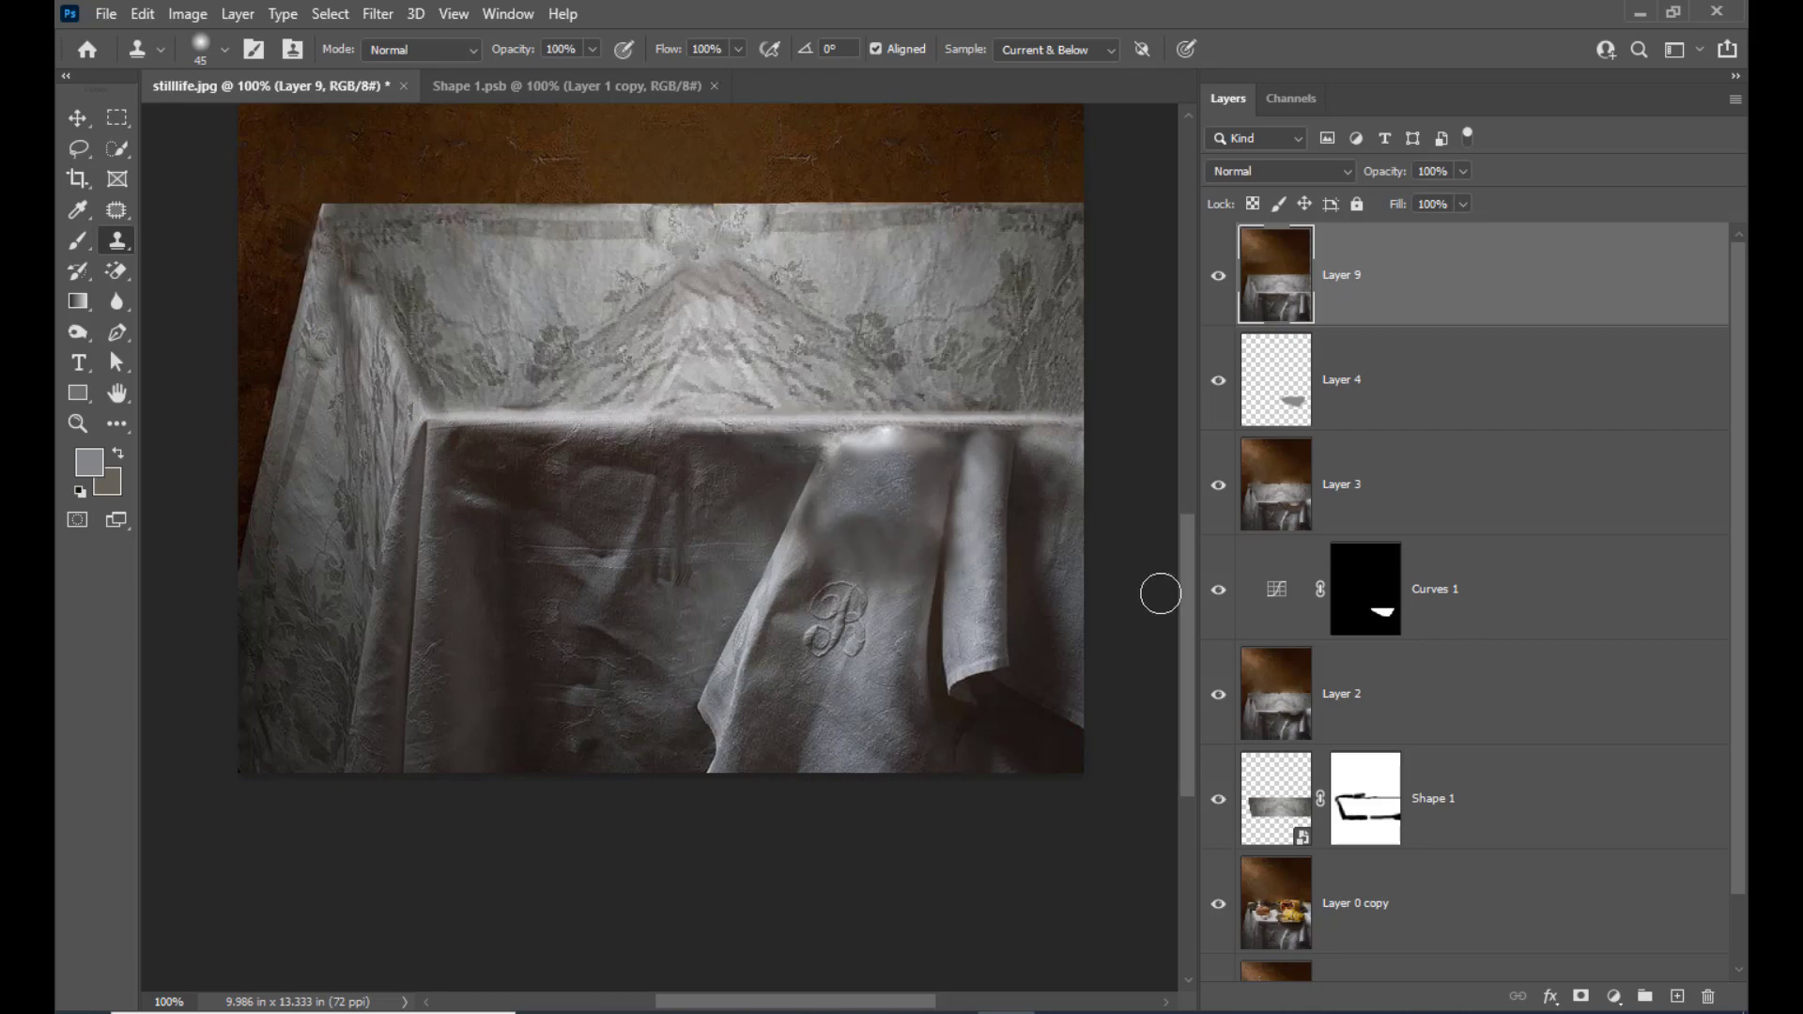
Try further cloning over the cloth above the monogram and beside the neighbouring fold, and undo those strokes
left_click(898, 540, "alt")
left_click_drag(853, 518, 903, 553)
left_click(962, 555)
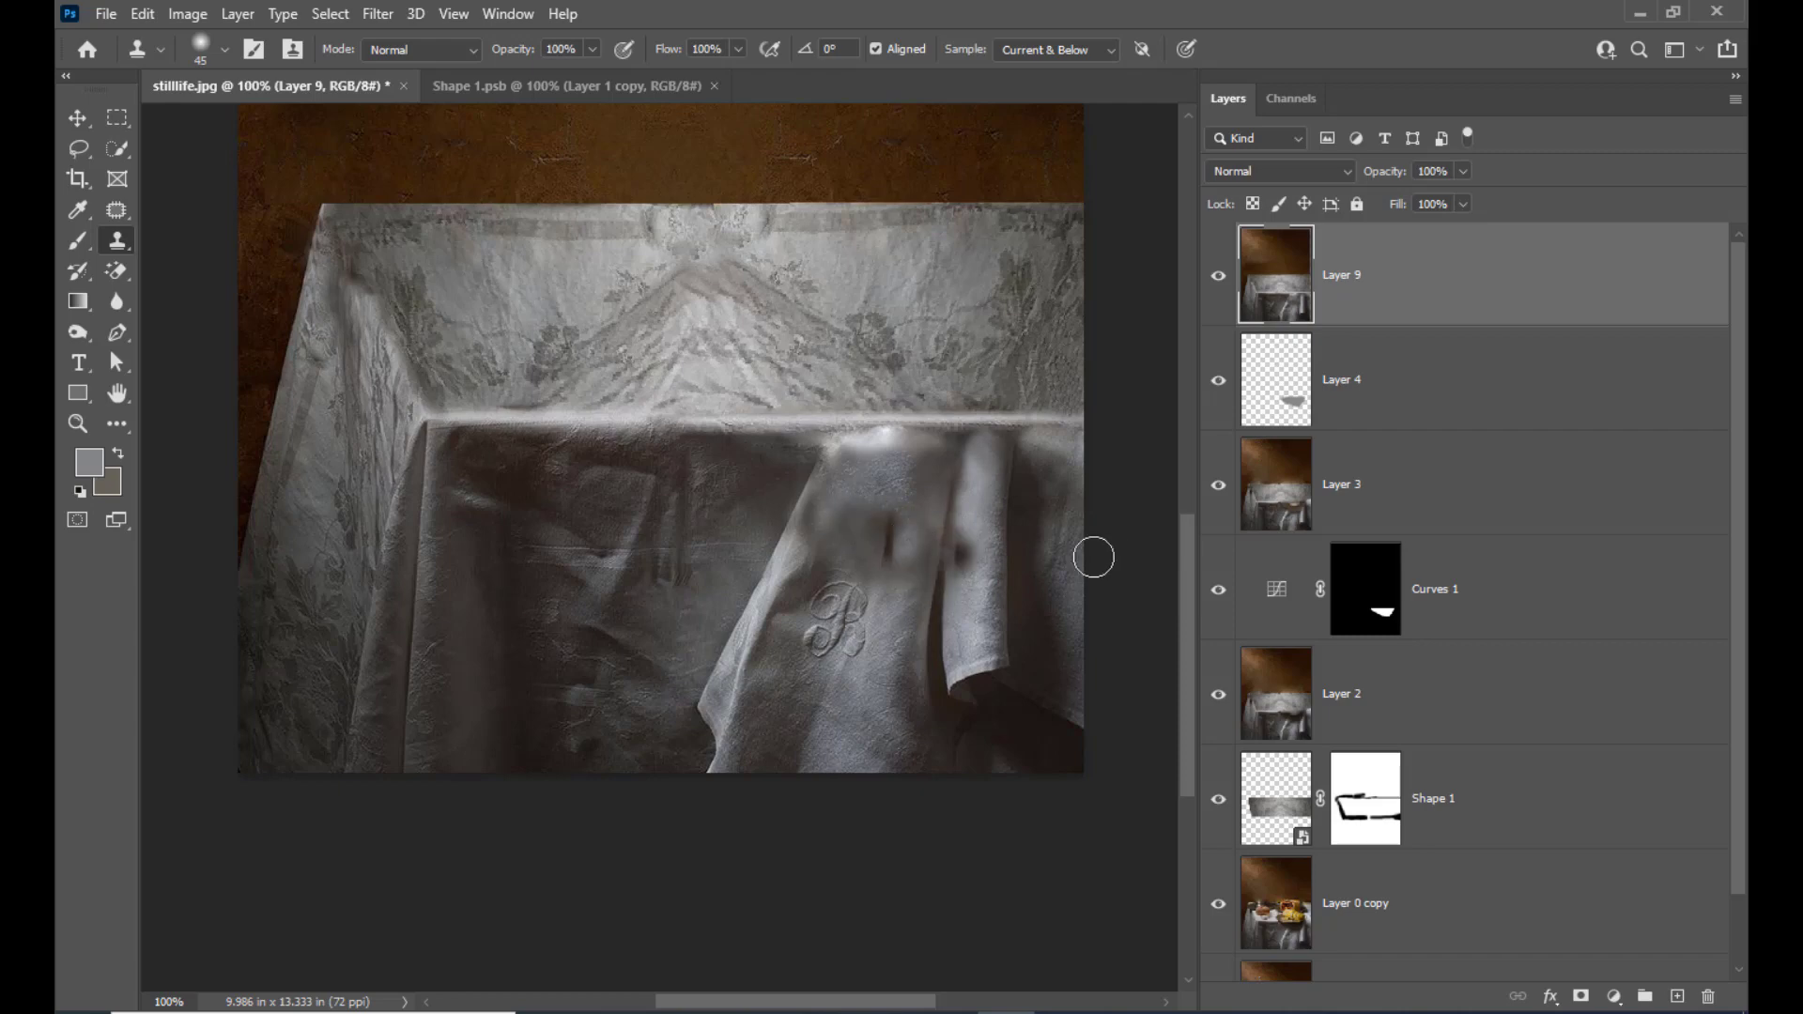
key("ctrl+z")
key("ctrl+z")
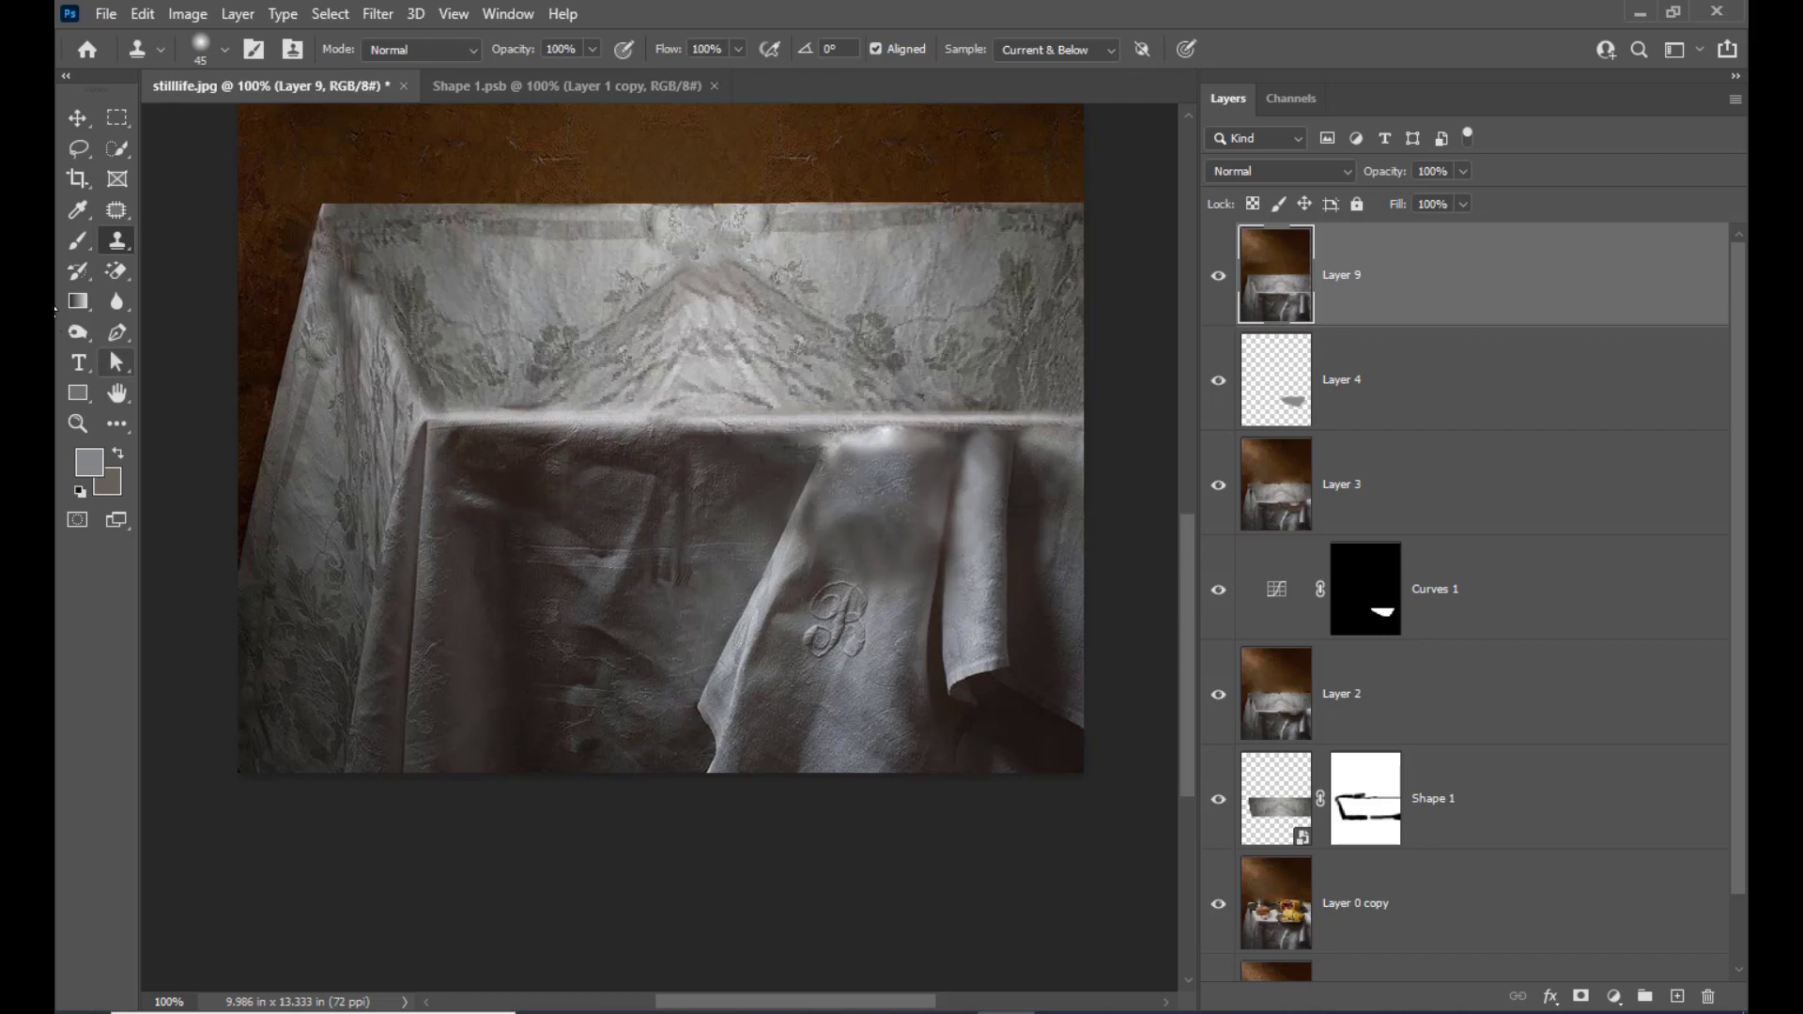
Soften the cloned transition above the monogram with the Blur tool
left_click_drag(116, 302, 158, 308)
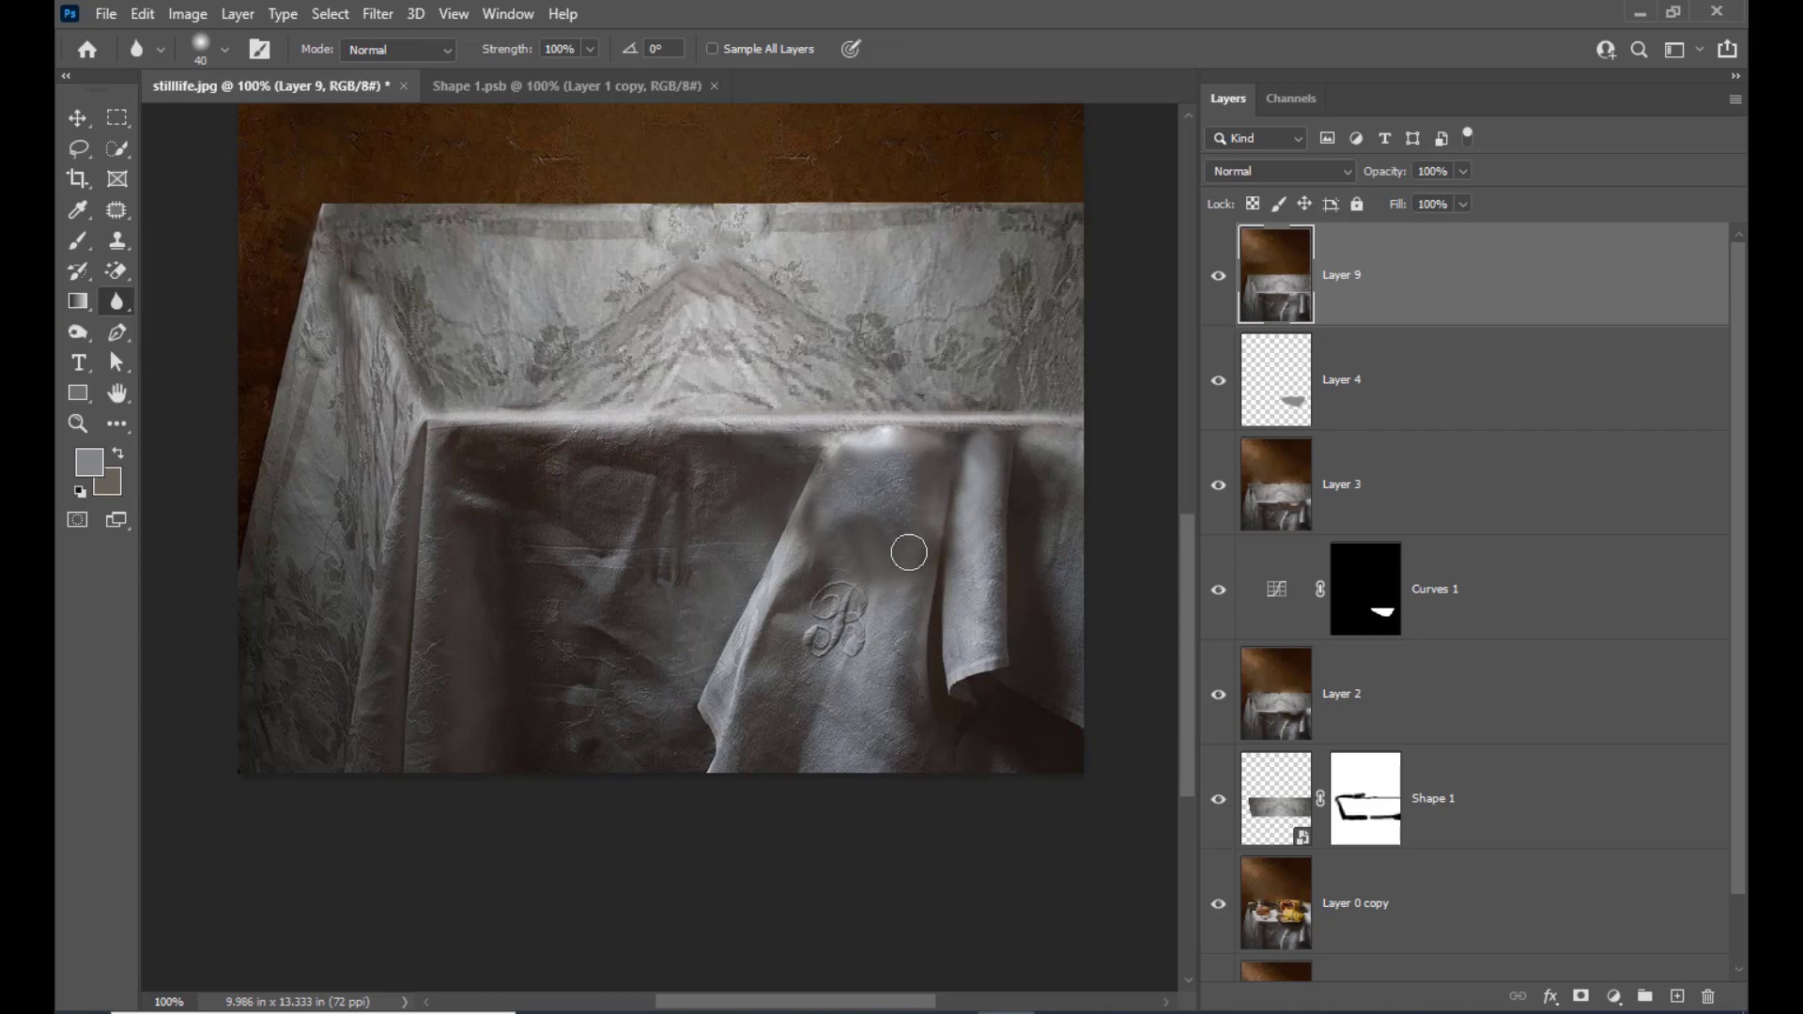
mouse_move(853, 526)
left_mouse_down()
mouse_move(888, 547)
mouse_move(907, 510)
mouse_move(890, 588)
mouse_move(913, 543)
mouse_move(853, 588)
mouse_move(816, 536)
left_mouse_up()
Patch the dark-edged blurred area on the wall's left side with cleaner wall texture using the Patch tool
scroll(555, 221, "up", 8)
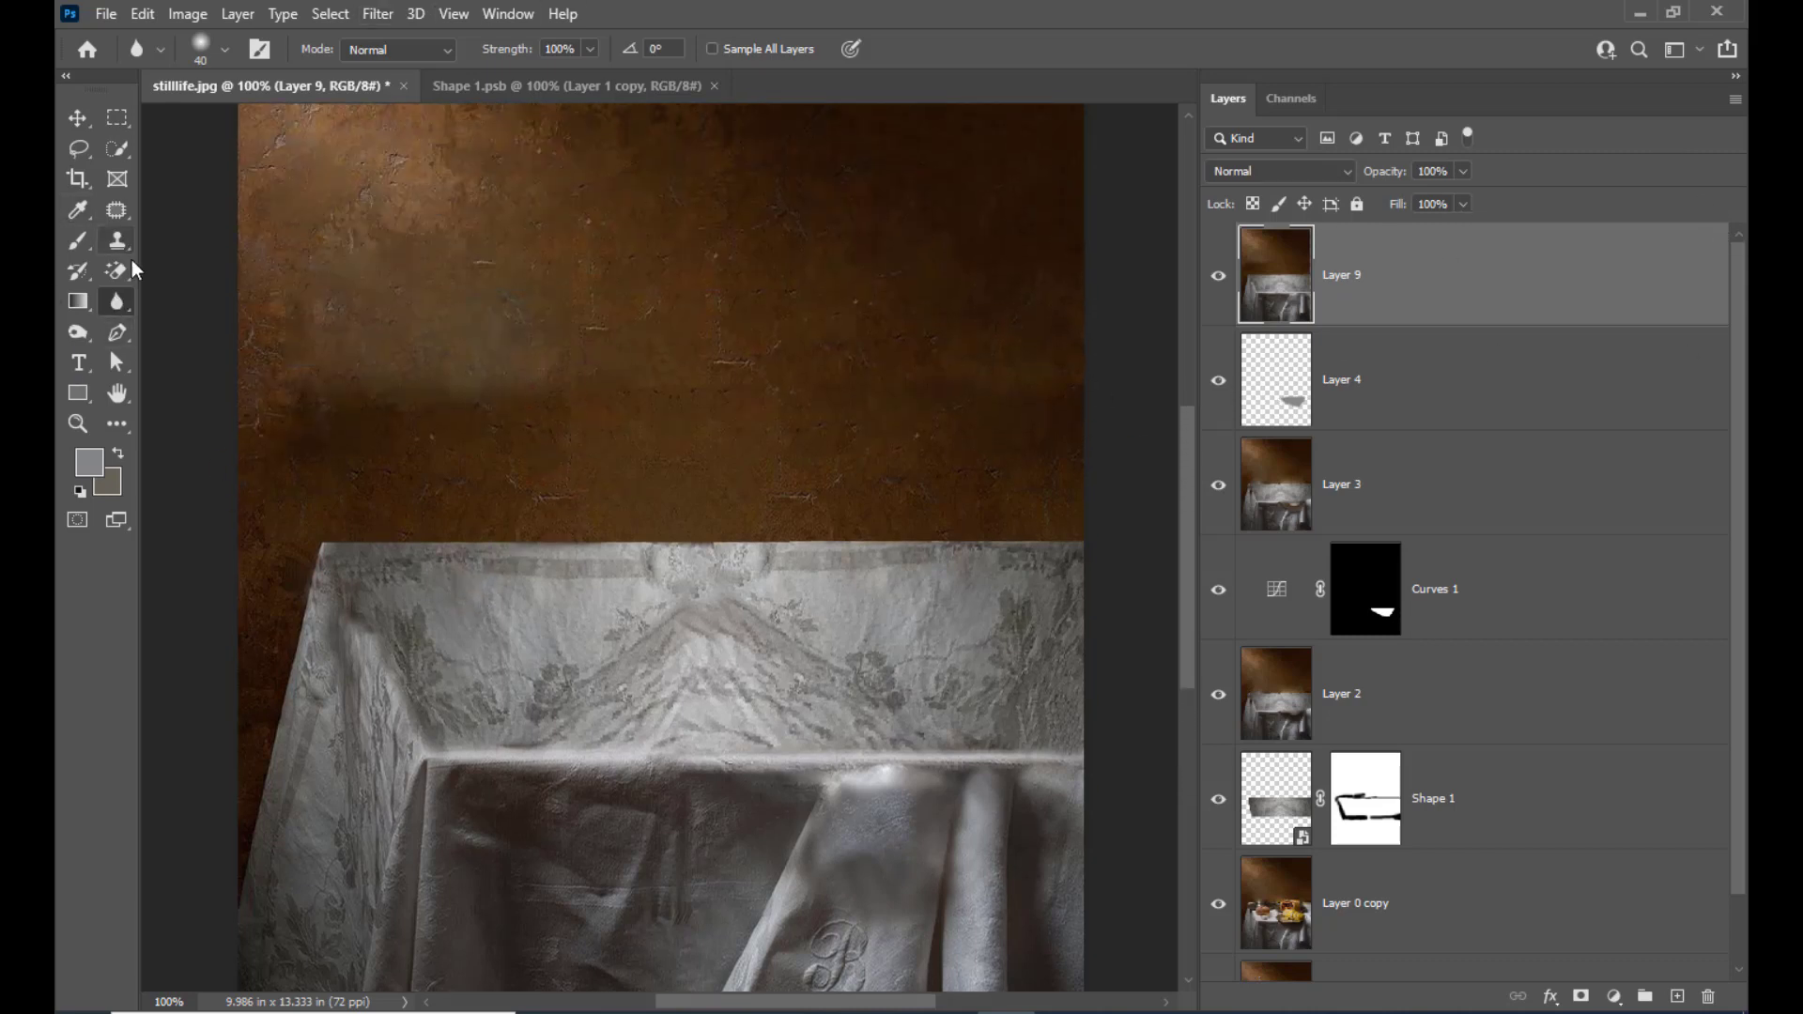
right_click(116, 216)
left_click(188, 251)
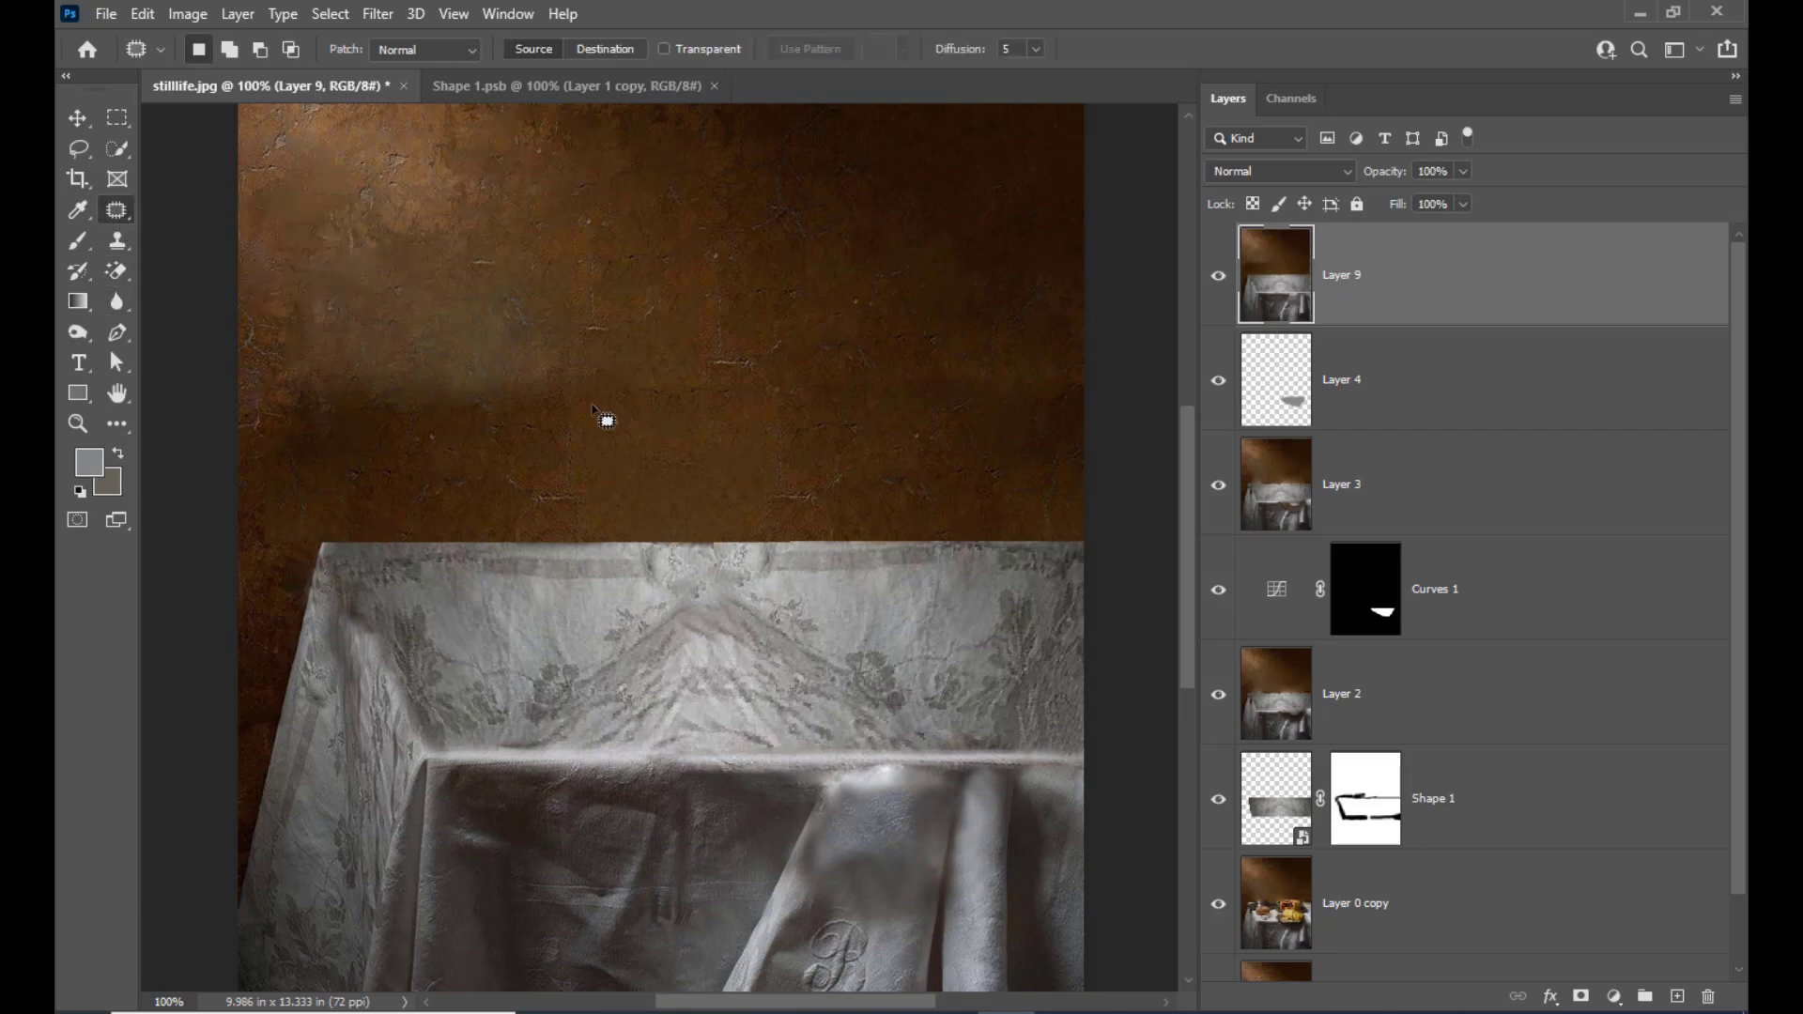
mouse_move(493, 377)
left_mouse_down()
mouse_move(359, 395)
mouse_move(326, 378)
mouse_move(269, 414)
mouse_move(298, 485)
mouse_move(369, 500)
mouse_move(413, 478)
mouse_move(488, 253)
left_mouse_up()
key("ctrl+d")
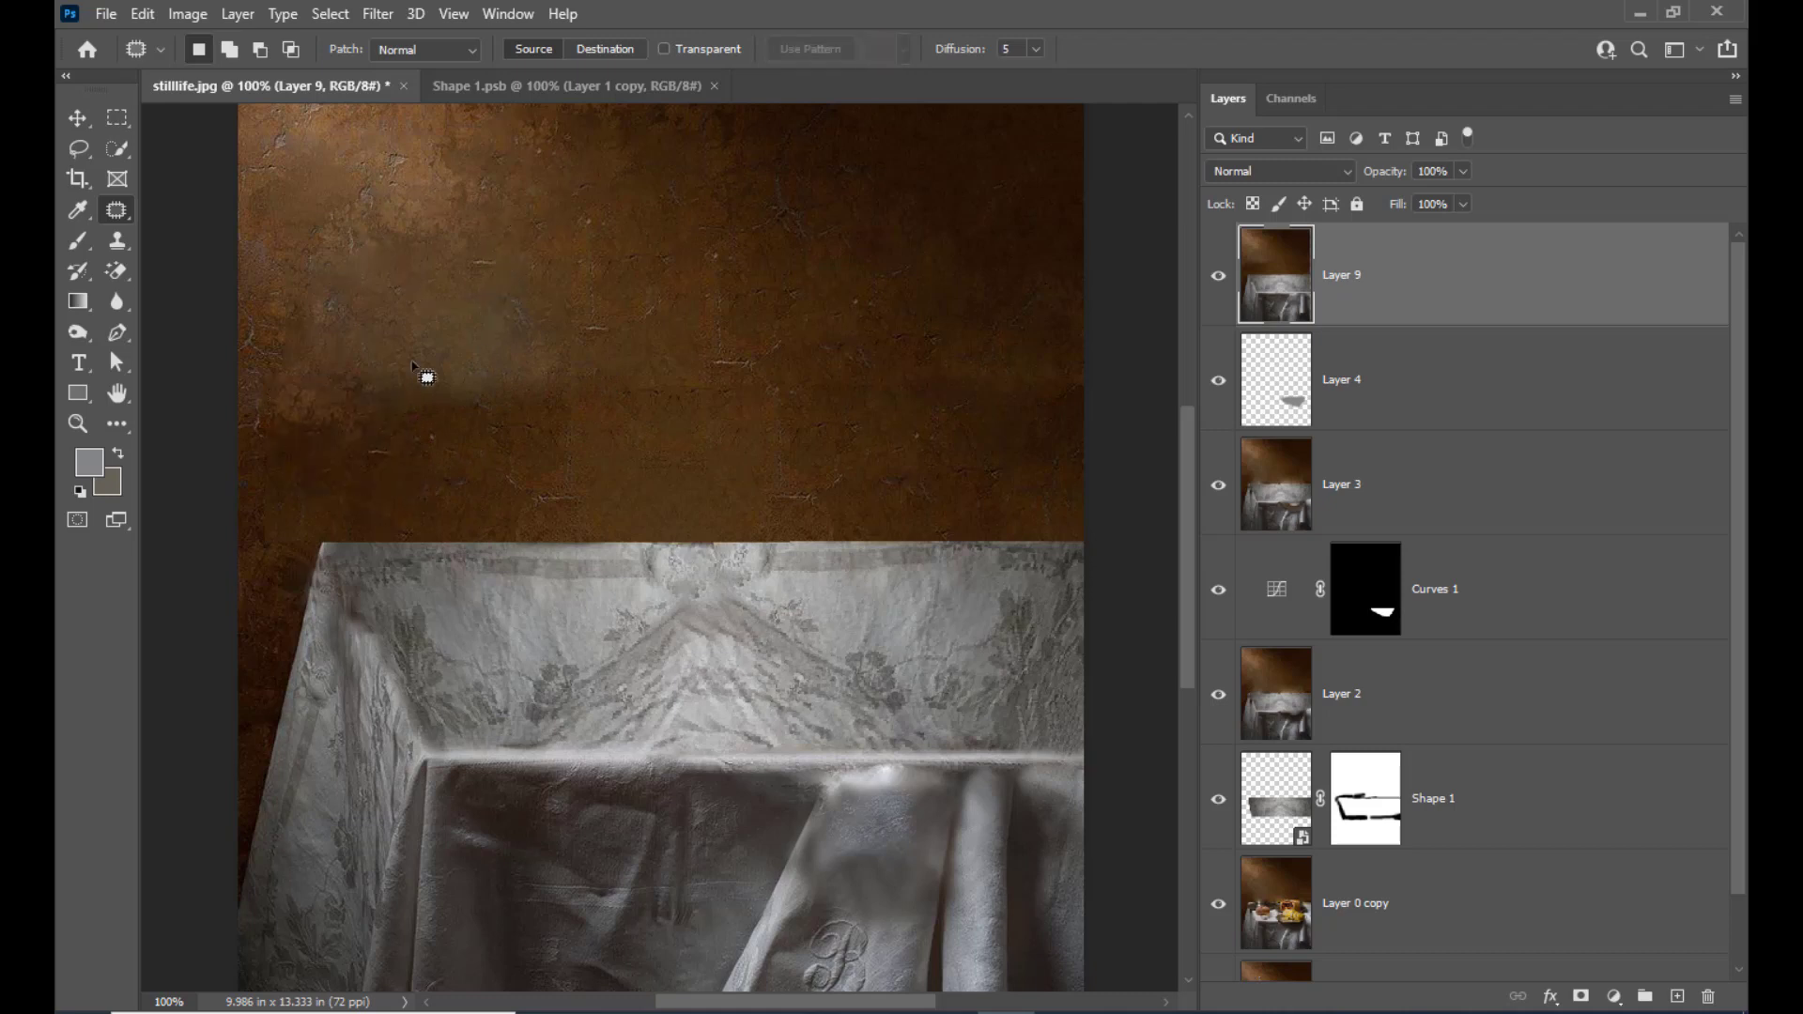
Patch the uneven areas on the wall's right side, out to the photo's edge, with nearby wall texture using the Patch tool
scroll(864, 394, "up", 2)
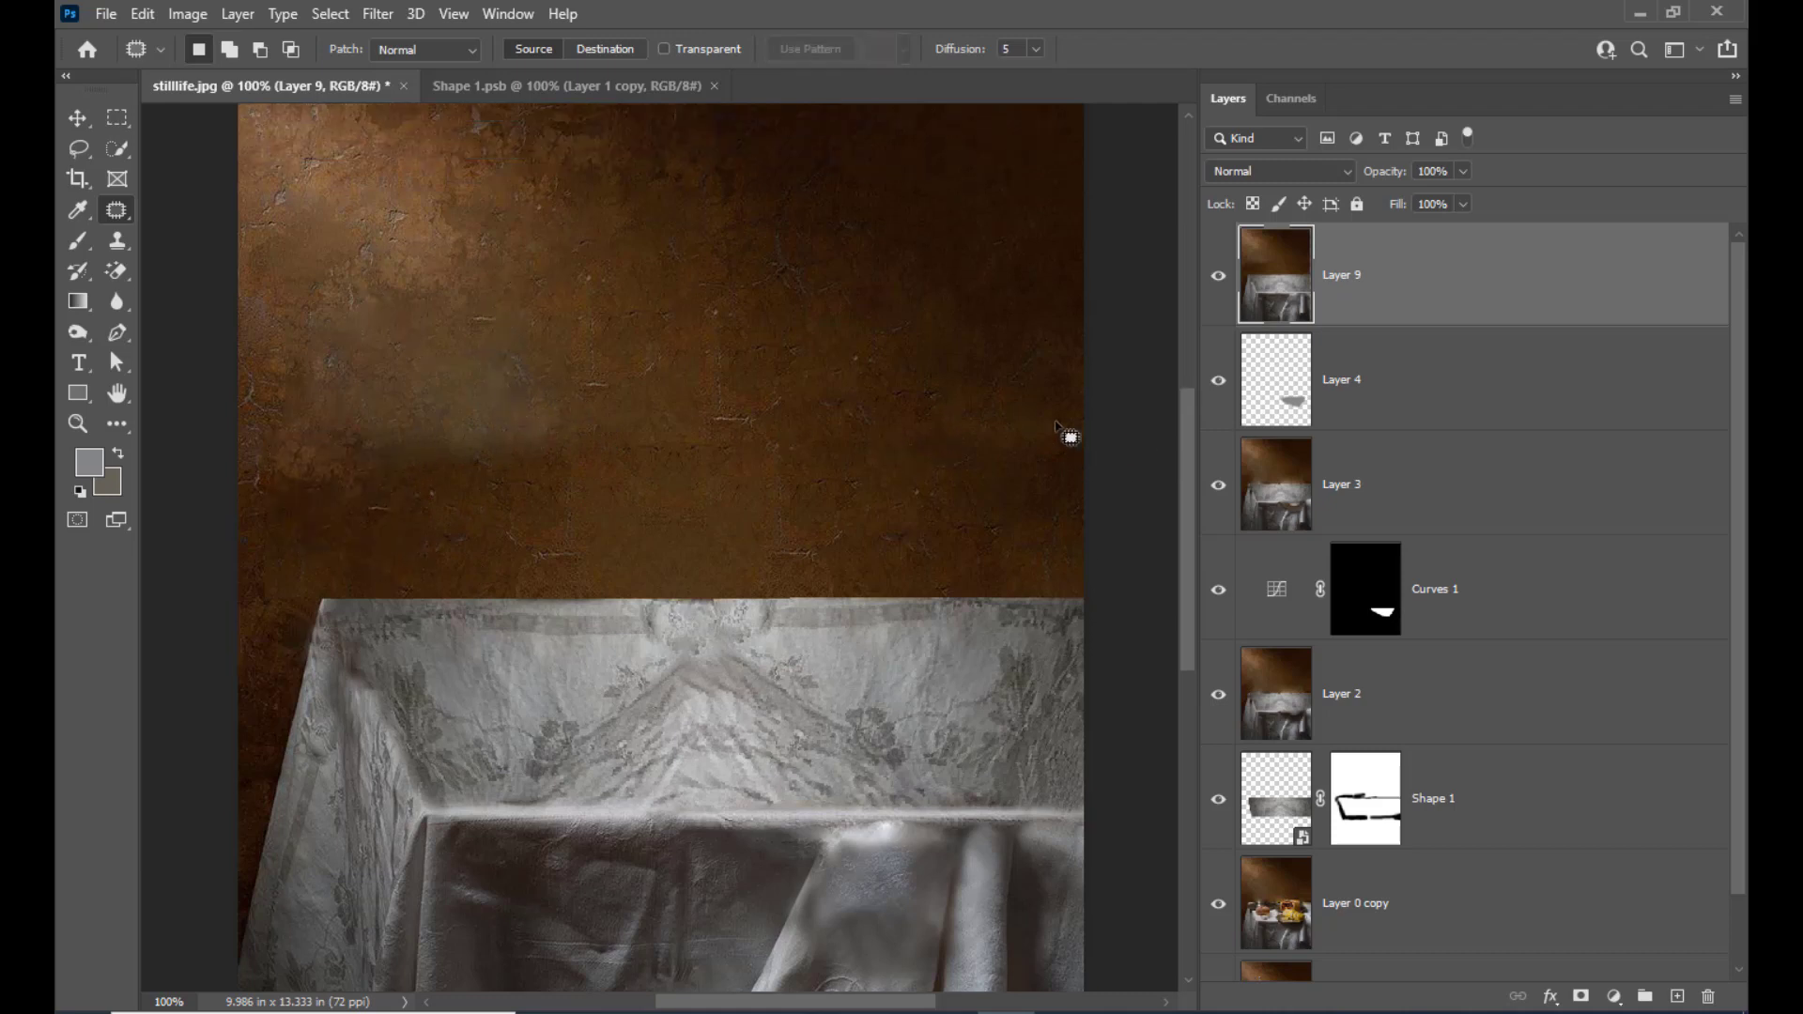
mouse_move(917, 406)
left_mouse_down()
mouse_move(1037, 415)
mouse_move(911, 476)
mouse_move(880, 348)
left_mouse_up()
key("ctrl+d")
mouse_move(1078, 430)
left_mouse_down()
mouse_move(1024, 533)
mouse_move(1059, 458)
left_mouse_up()
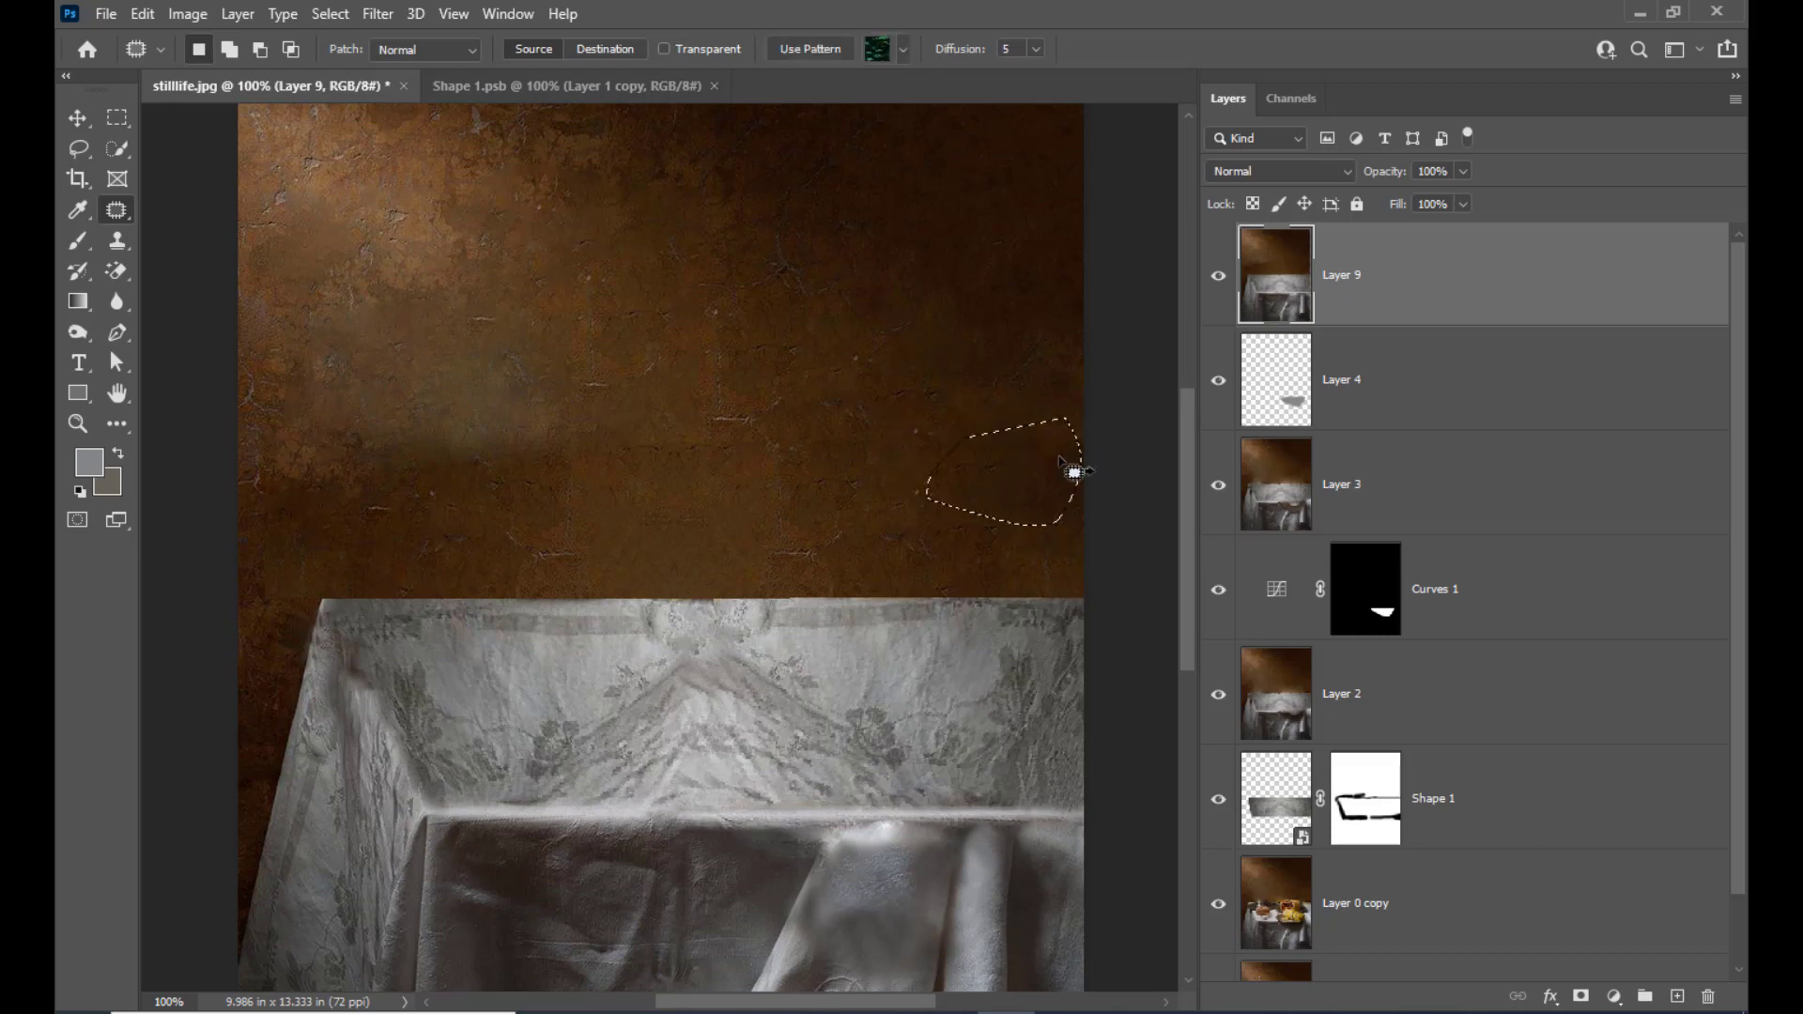
key("ctrl+d")
scroll(799, 348, "down", 4)
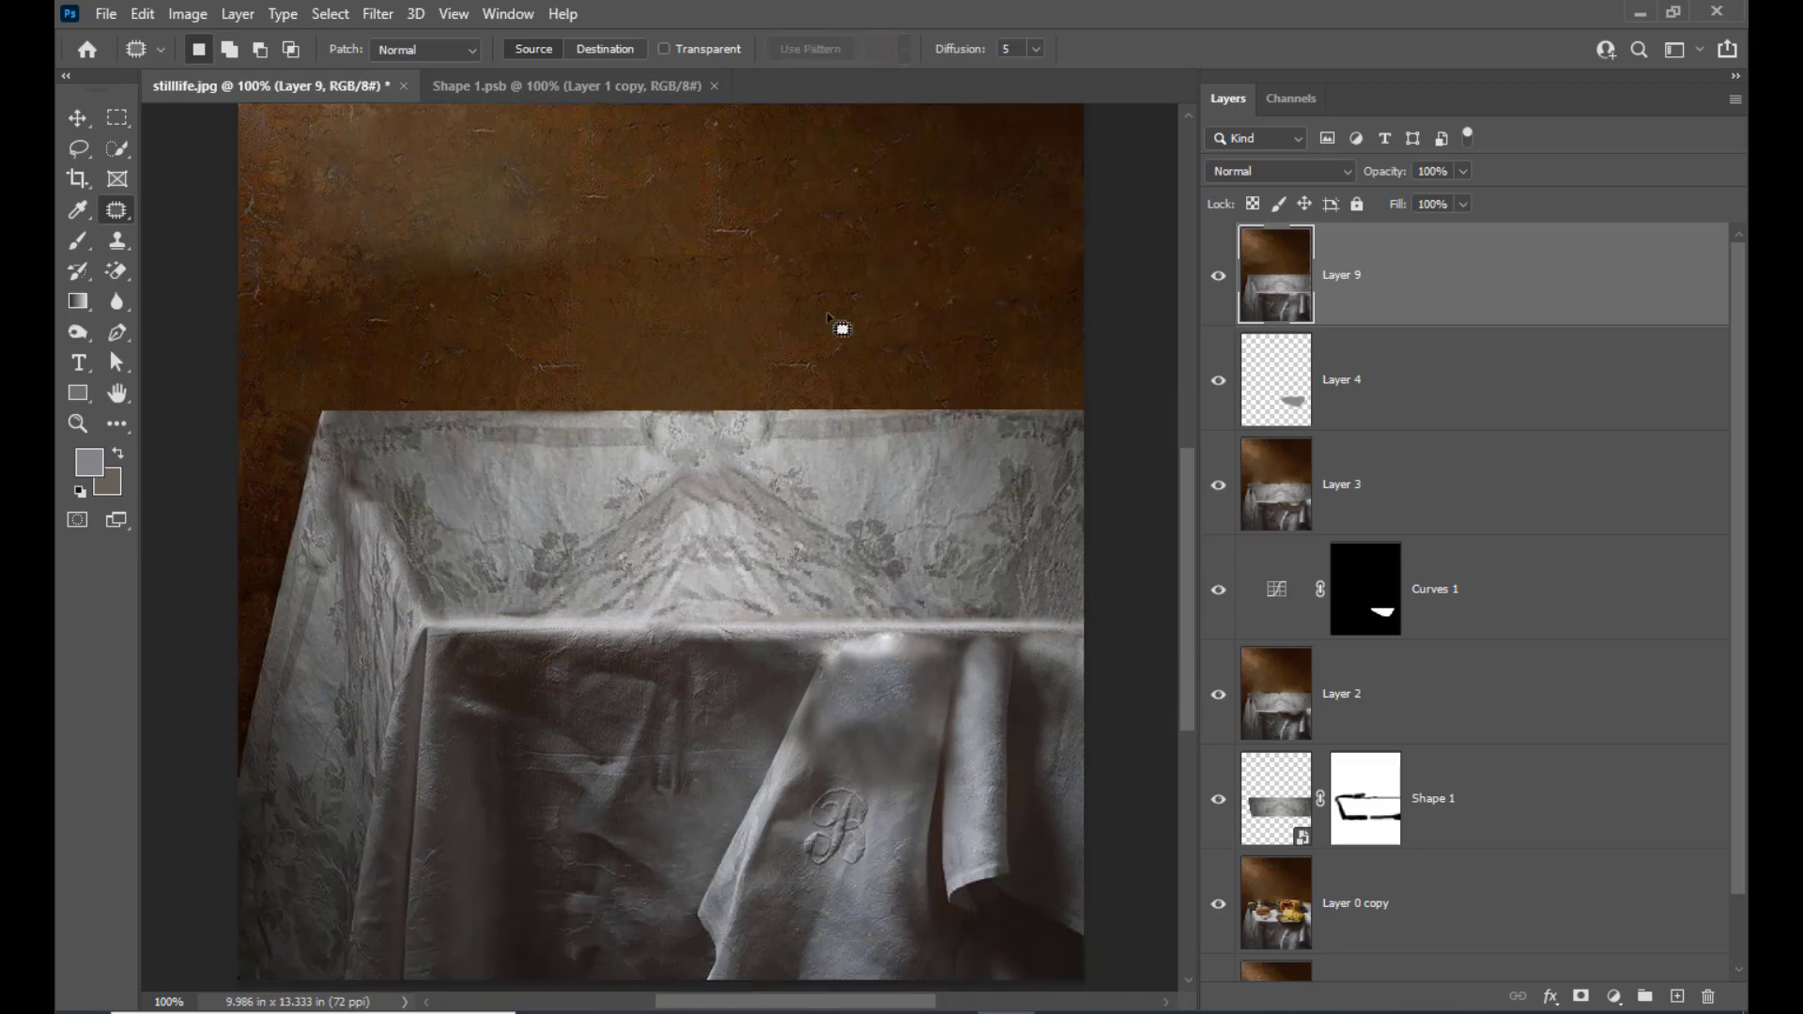
Patch the dark smudge along the tablecloth's upper-left corner fold with cleaner cloth from beside it
scroll(844, 334, "down", 2)
scroll(846, 332, "up", 1)
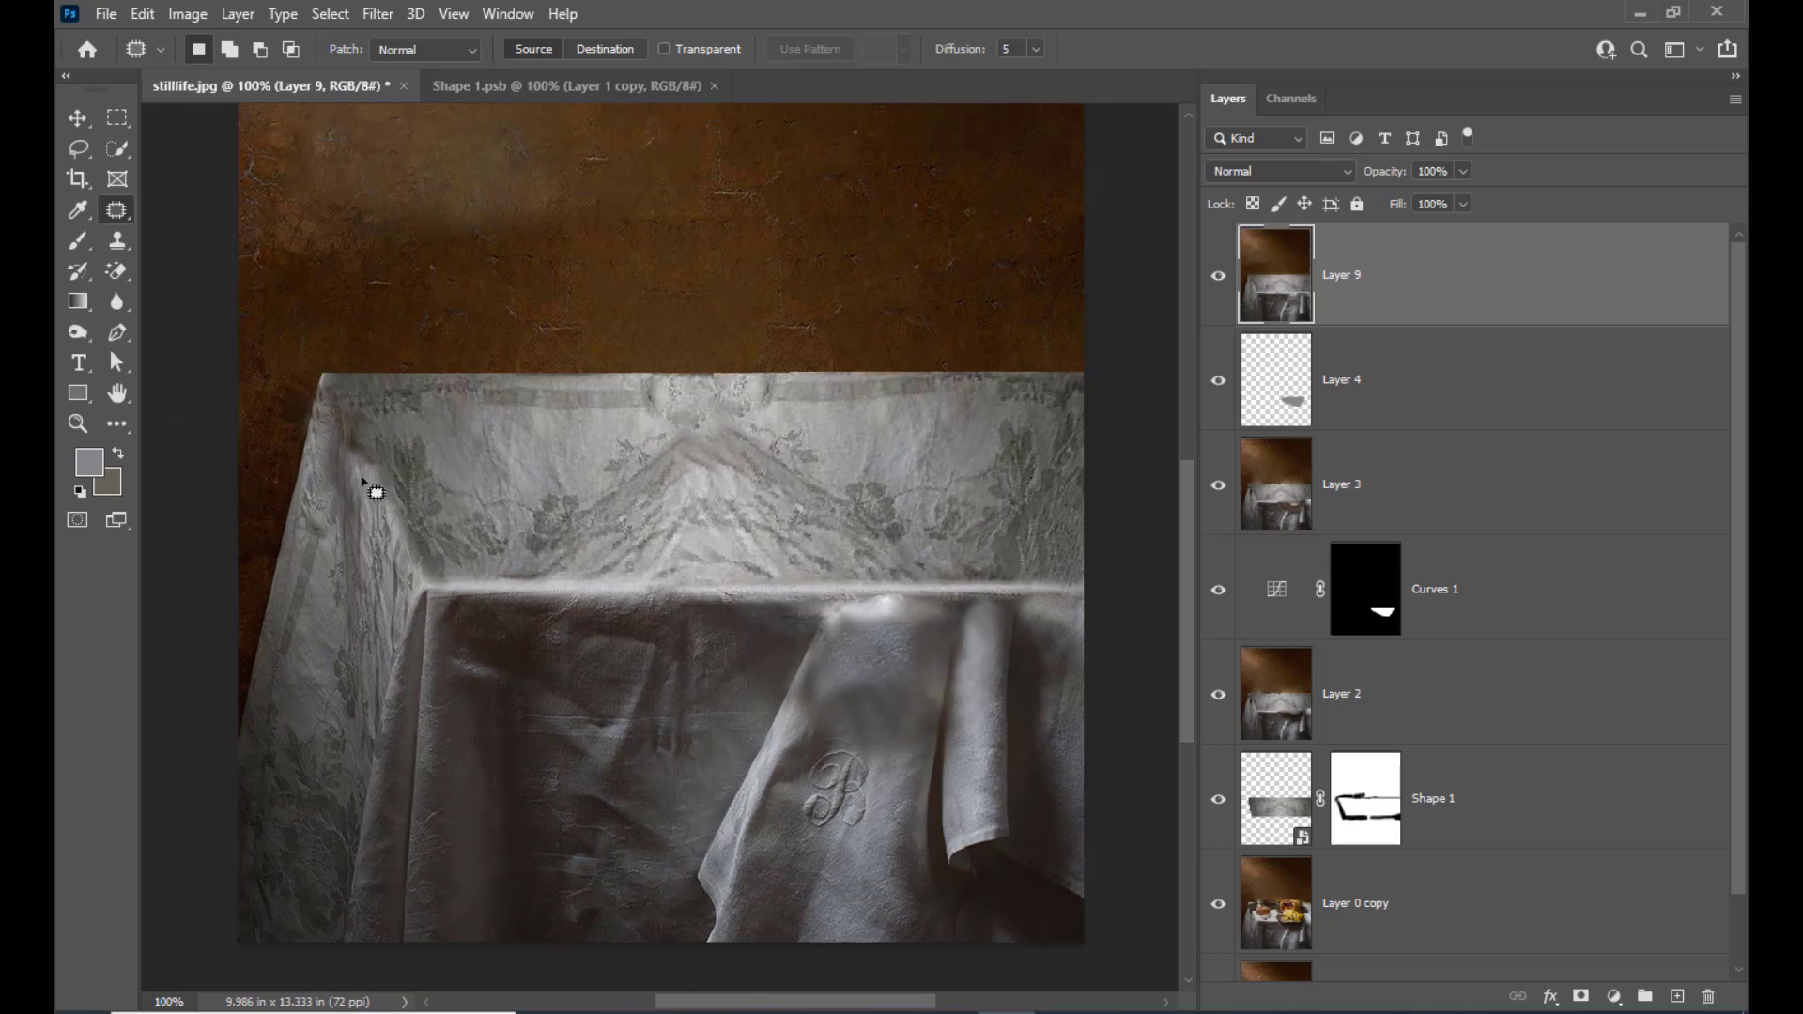
mouse_move(349, 419)
left_mouse_down()
mouse_move(366, 461)
mouse_move(412, 485)
mouse_move(395, 440)
mouse_move(358, 463)
mouse_move(386, 483)
mouse_move(410, 435)
mouse_move(391, 419)
mouse_move(374, 435)
mouse_move(404, 413)
left_mouse_up()
key("ctrl+d")
key("ctrl+d")
left_click(820, 417)
left_click(497, 434)
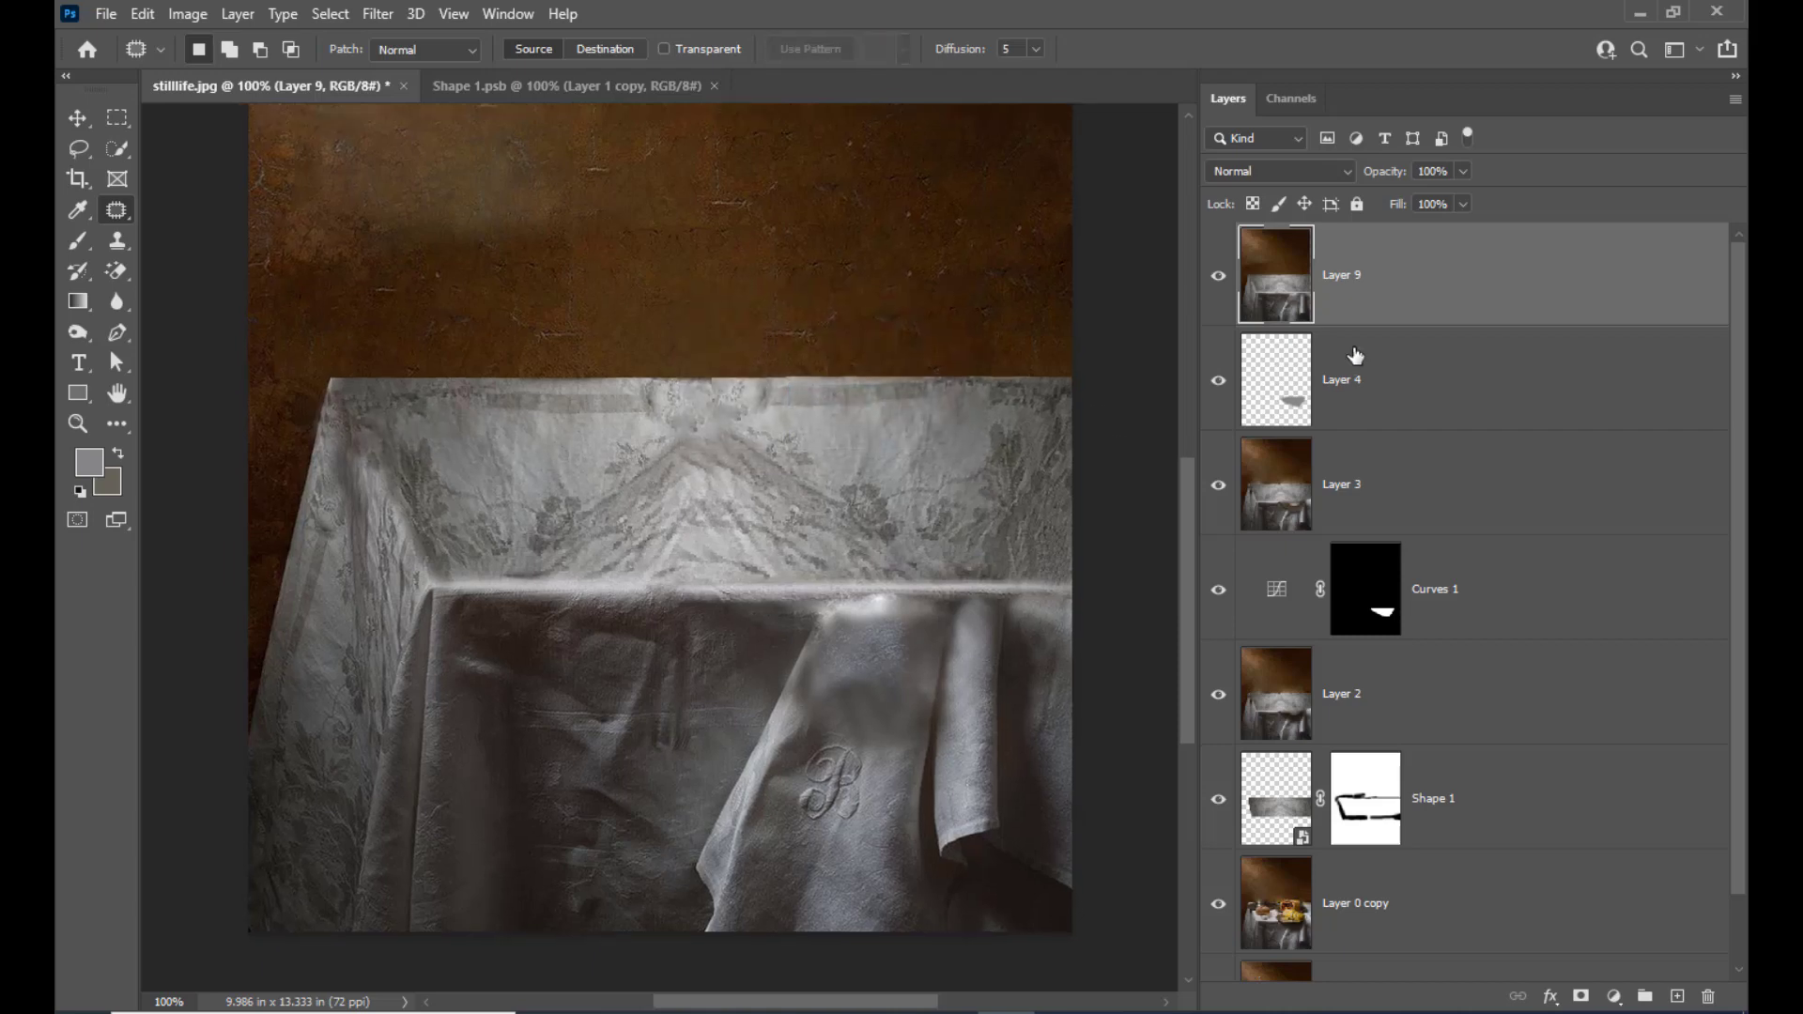
Patch the hazy area left of the wall's centre with texture from the wall beside it
key("ctrl+minus")
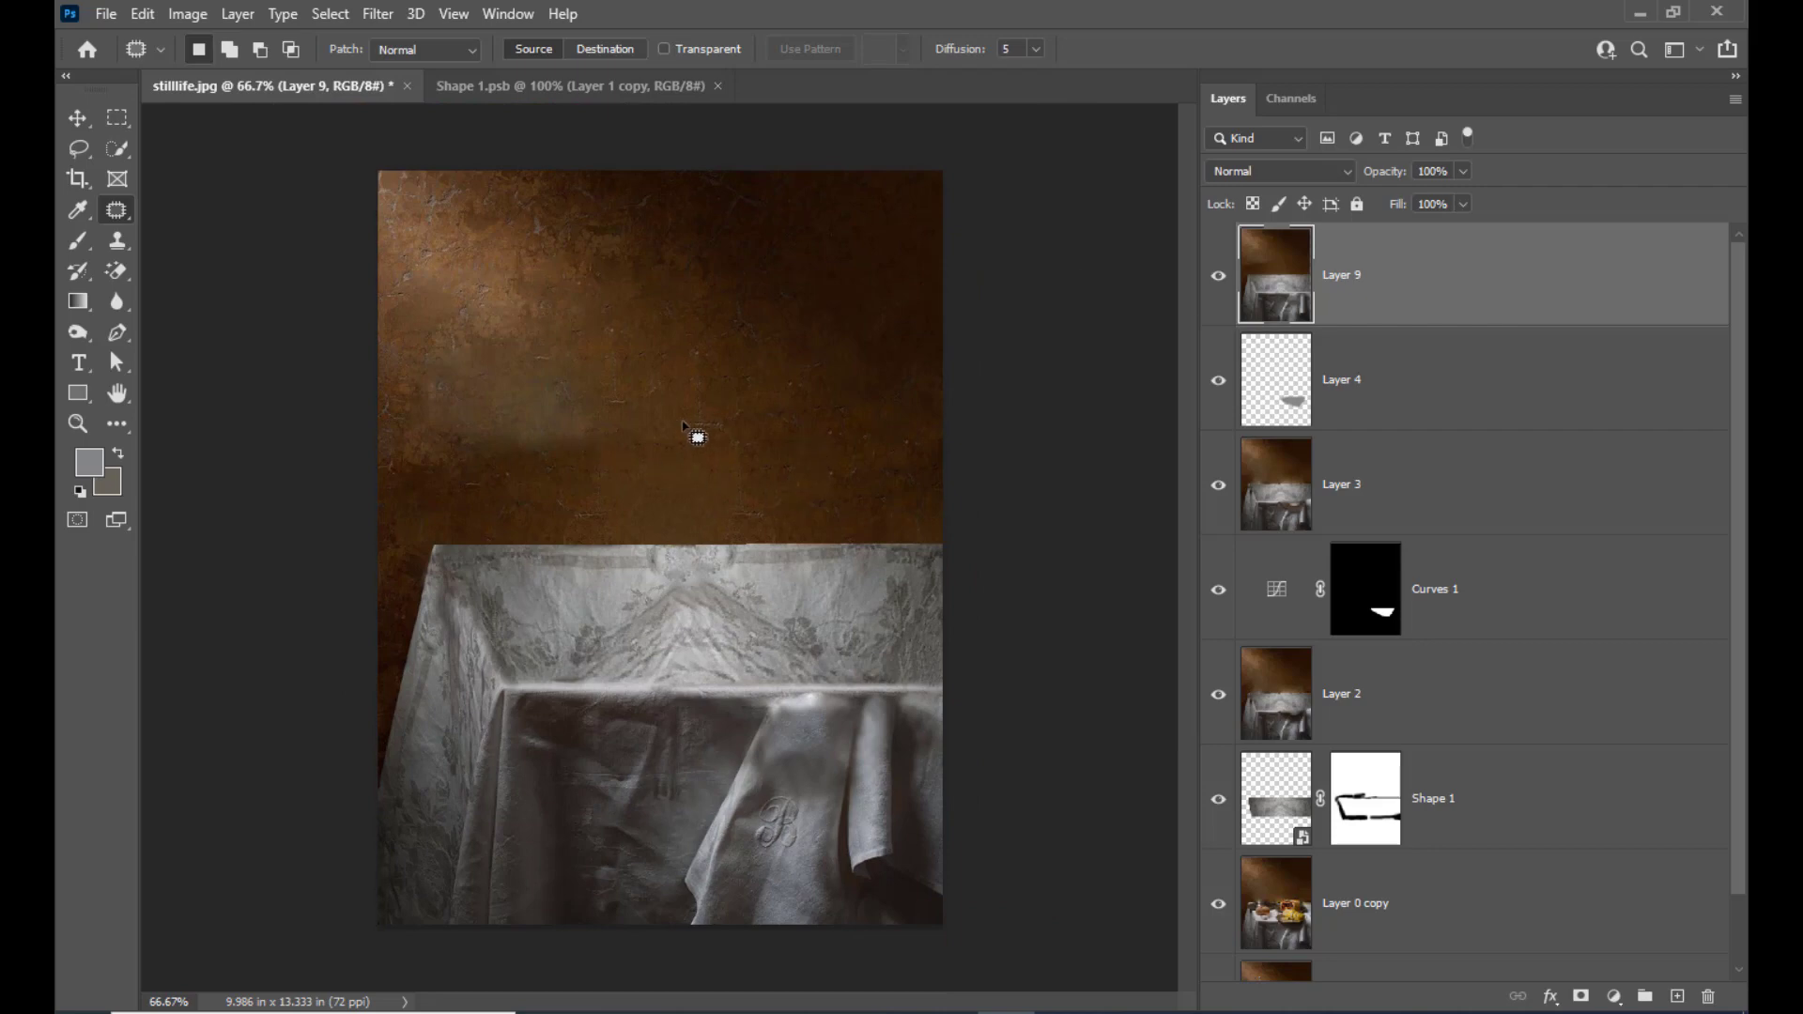
mouse_move(573, 404)
left_mouse_down()
mouse_move(615, 455)
mouse_move(499, 434)
mouse_move(666, 376)
left_mouse_up()
left_click(669, 373)
Add a Curves adjustment layer that lifts the RGB midtones to brighten the photo, and invert its mask to black
left_click(1614, 997)
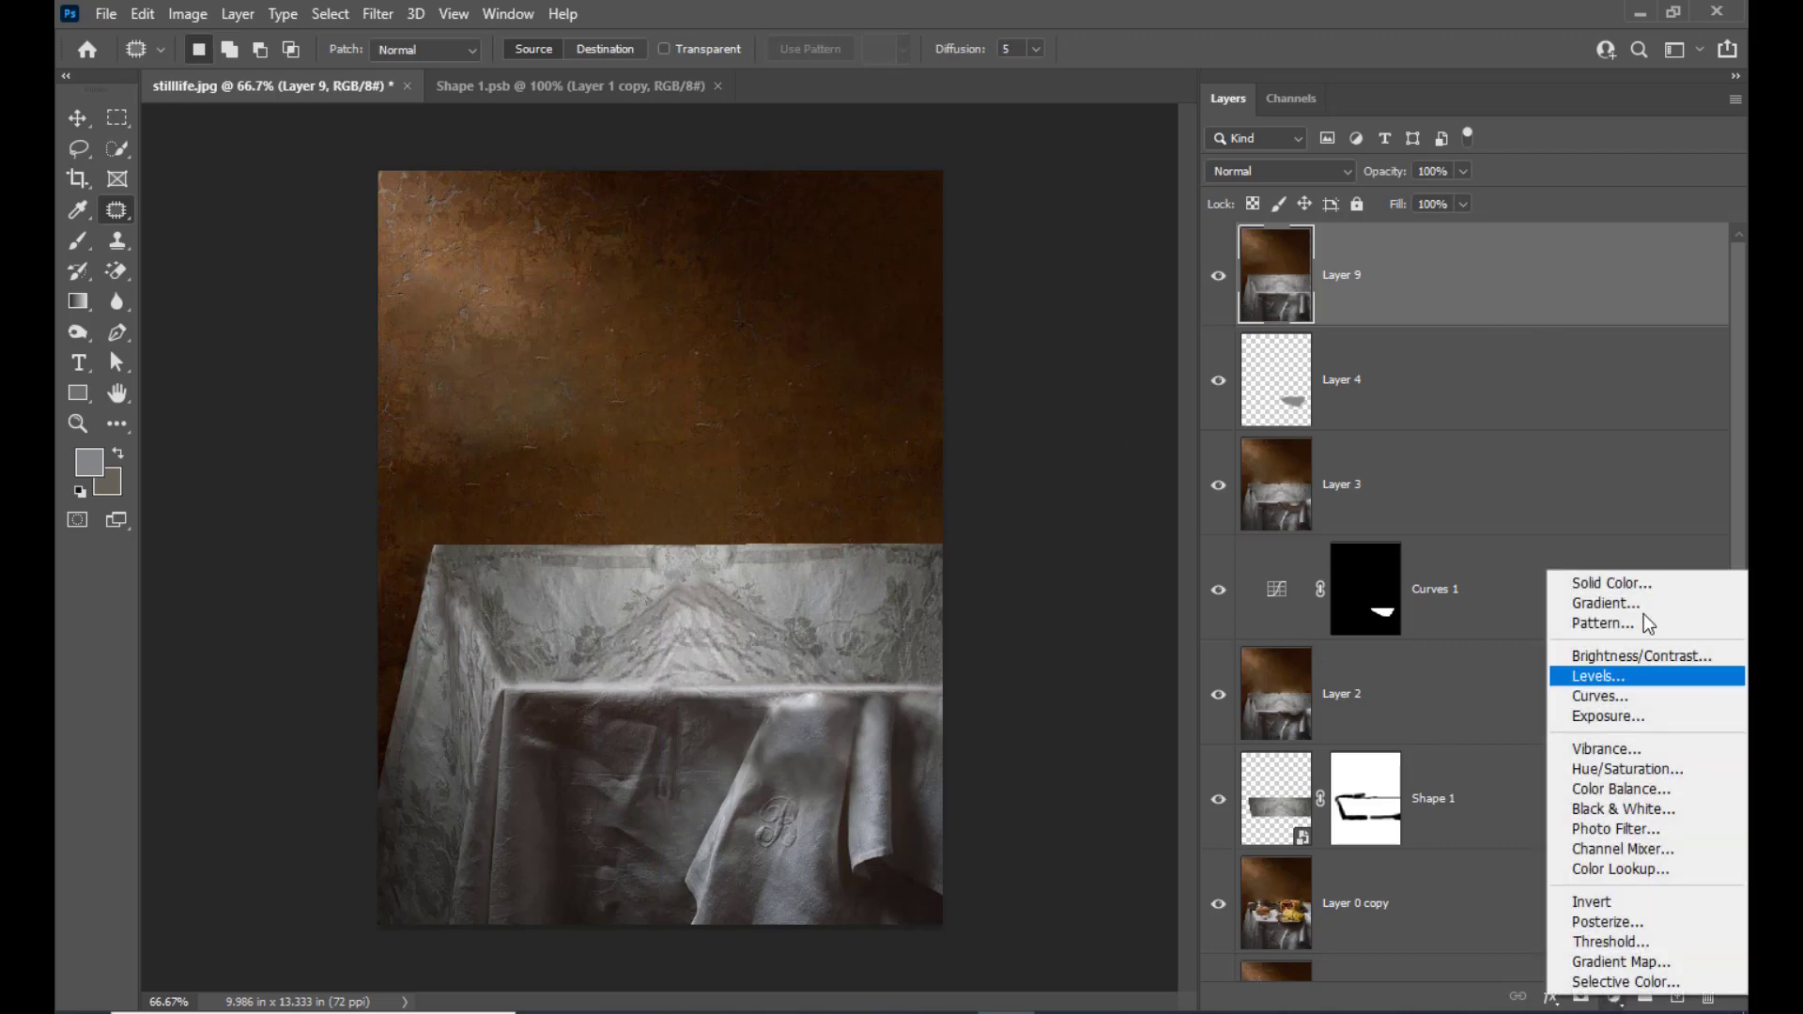
left_click(1634, 697)
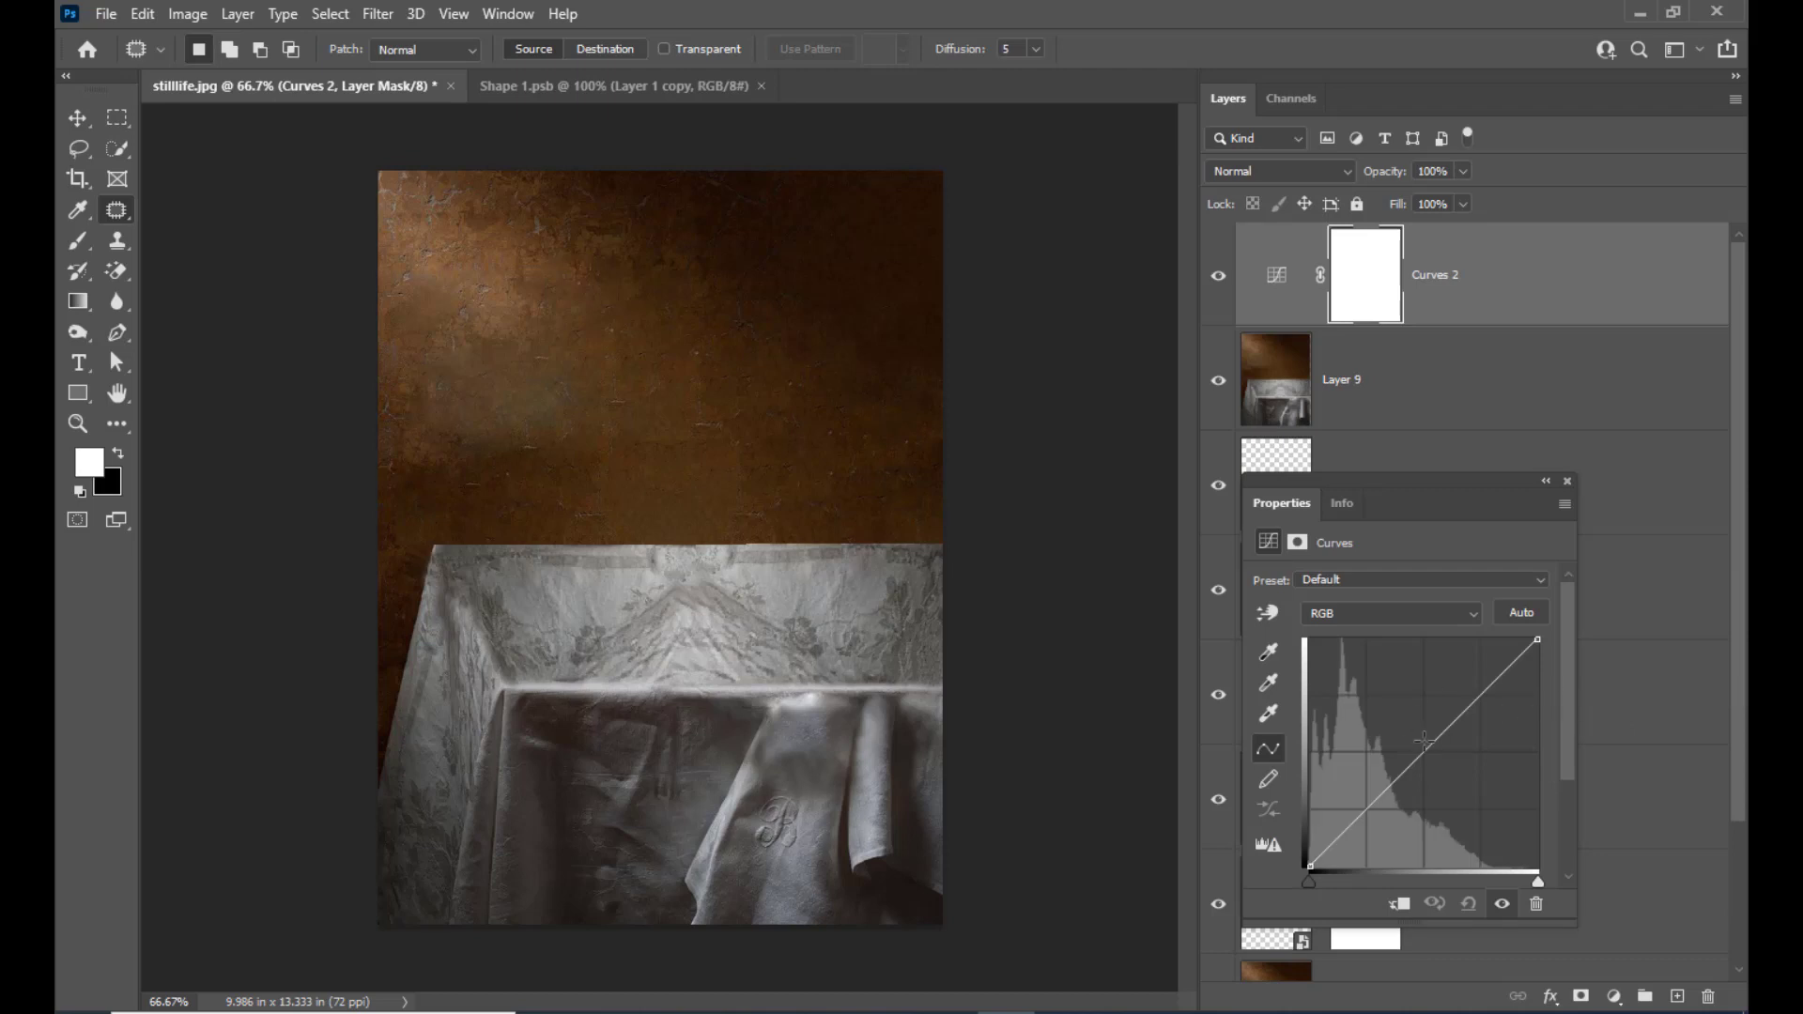
left_click_drag(1429, 741, 1415, 722)
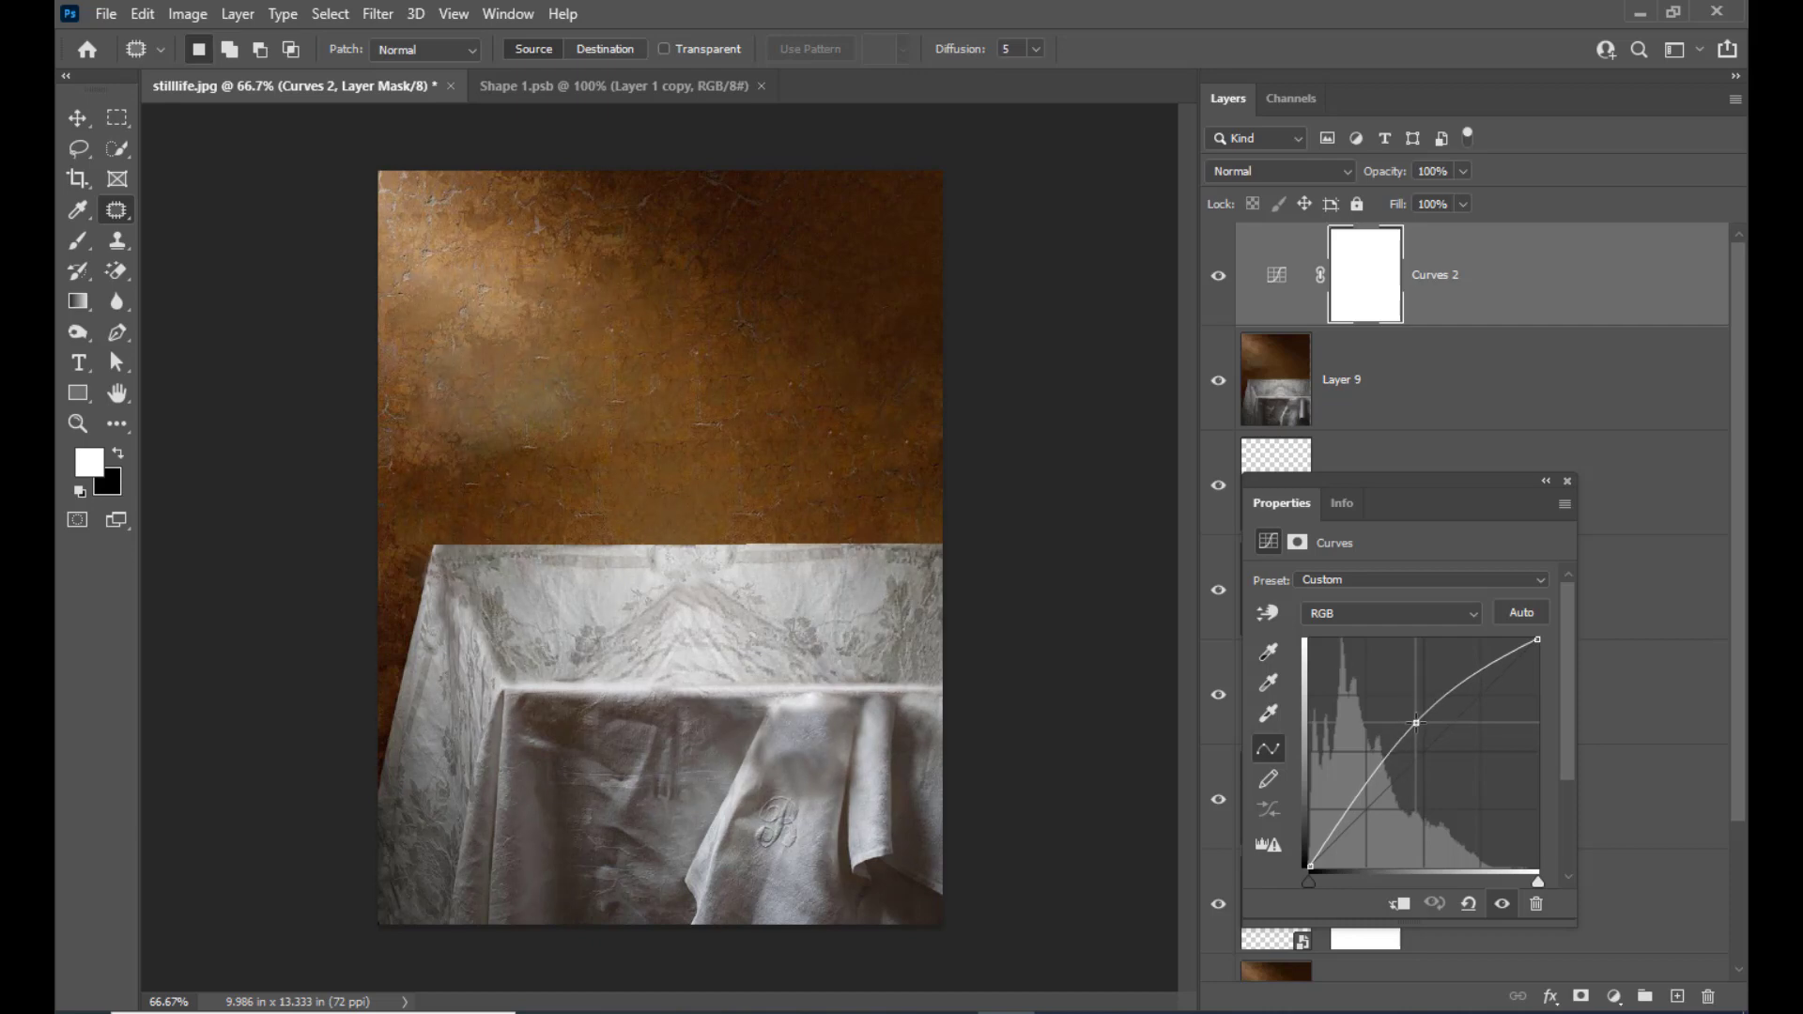
left_click_drag(1415, 723, 1423, 724)
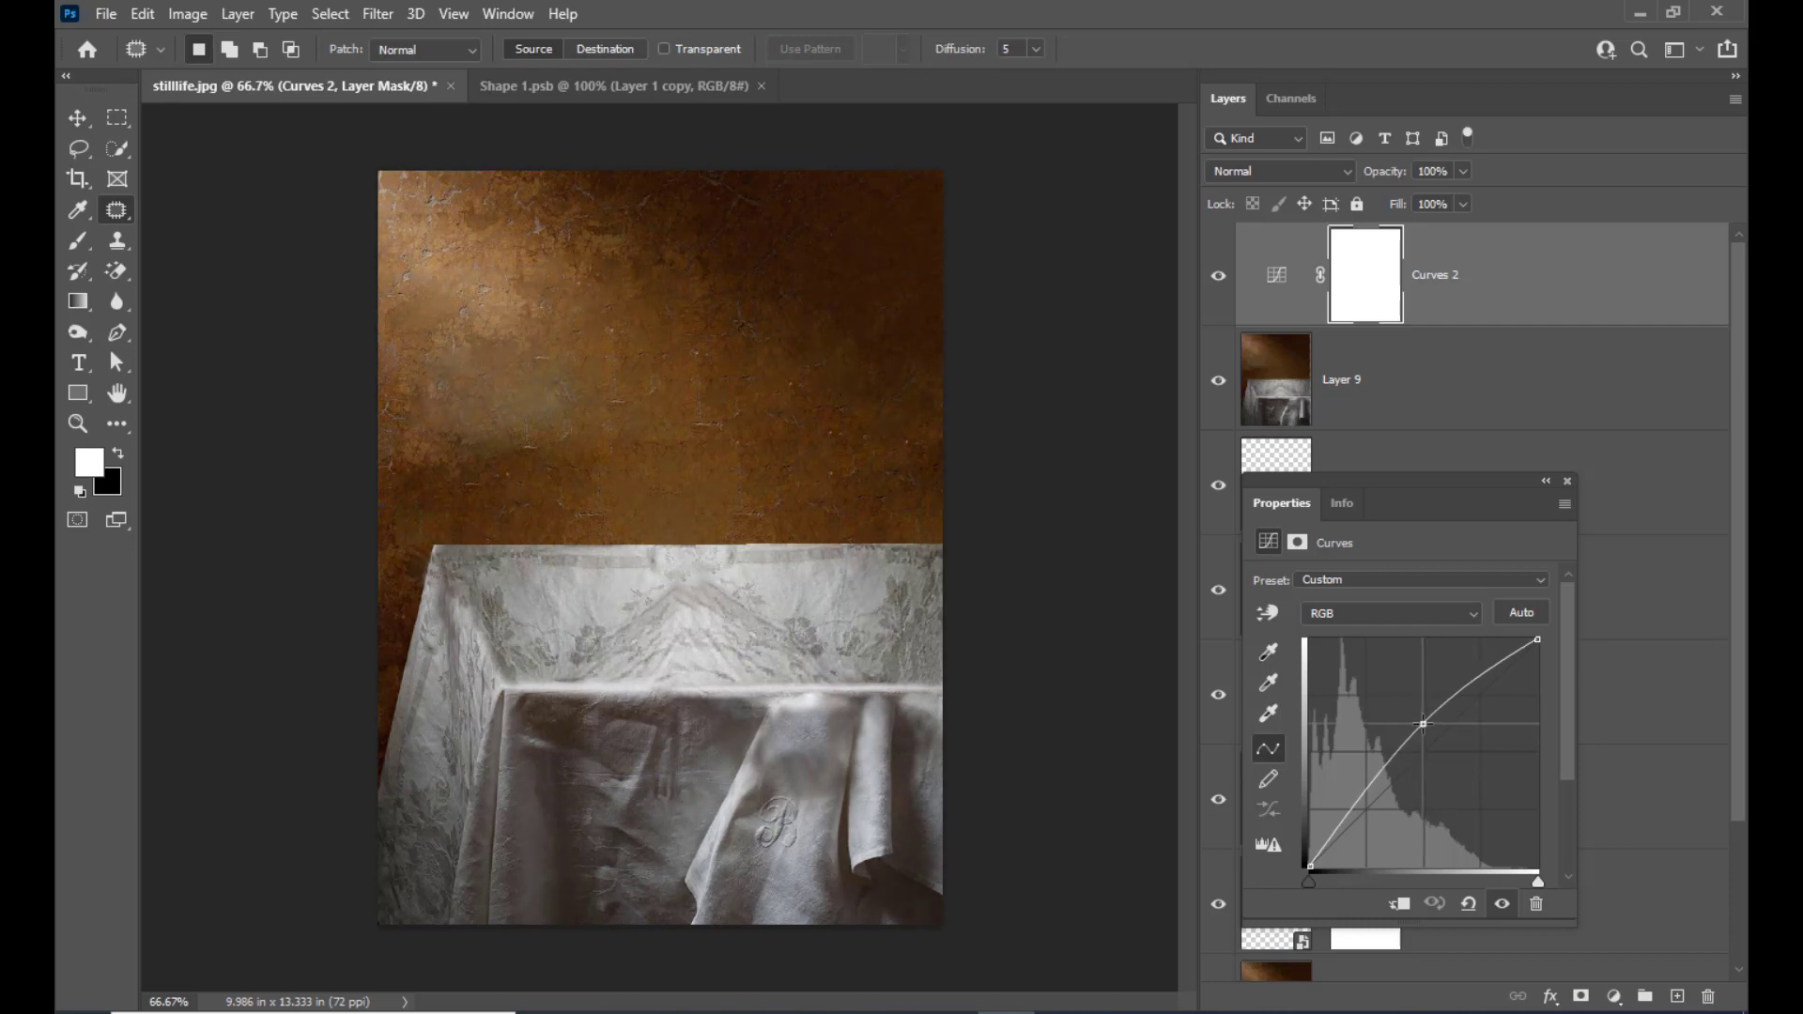
left_click(1568, 481)
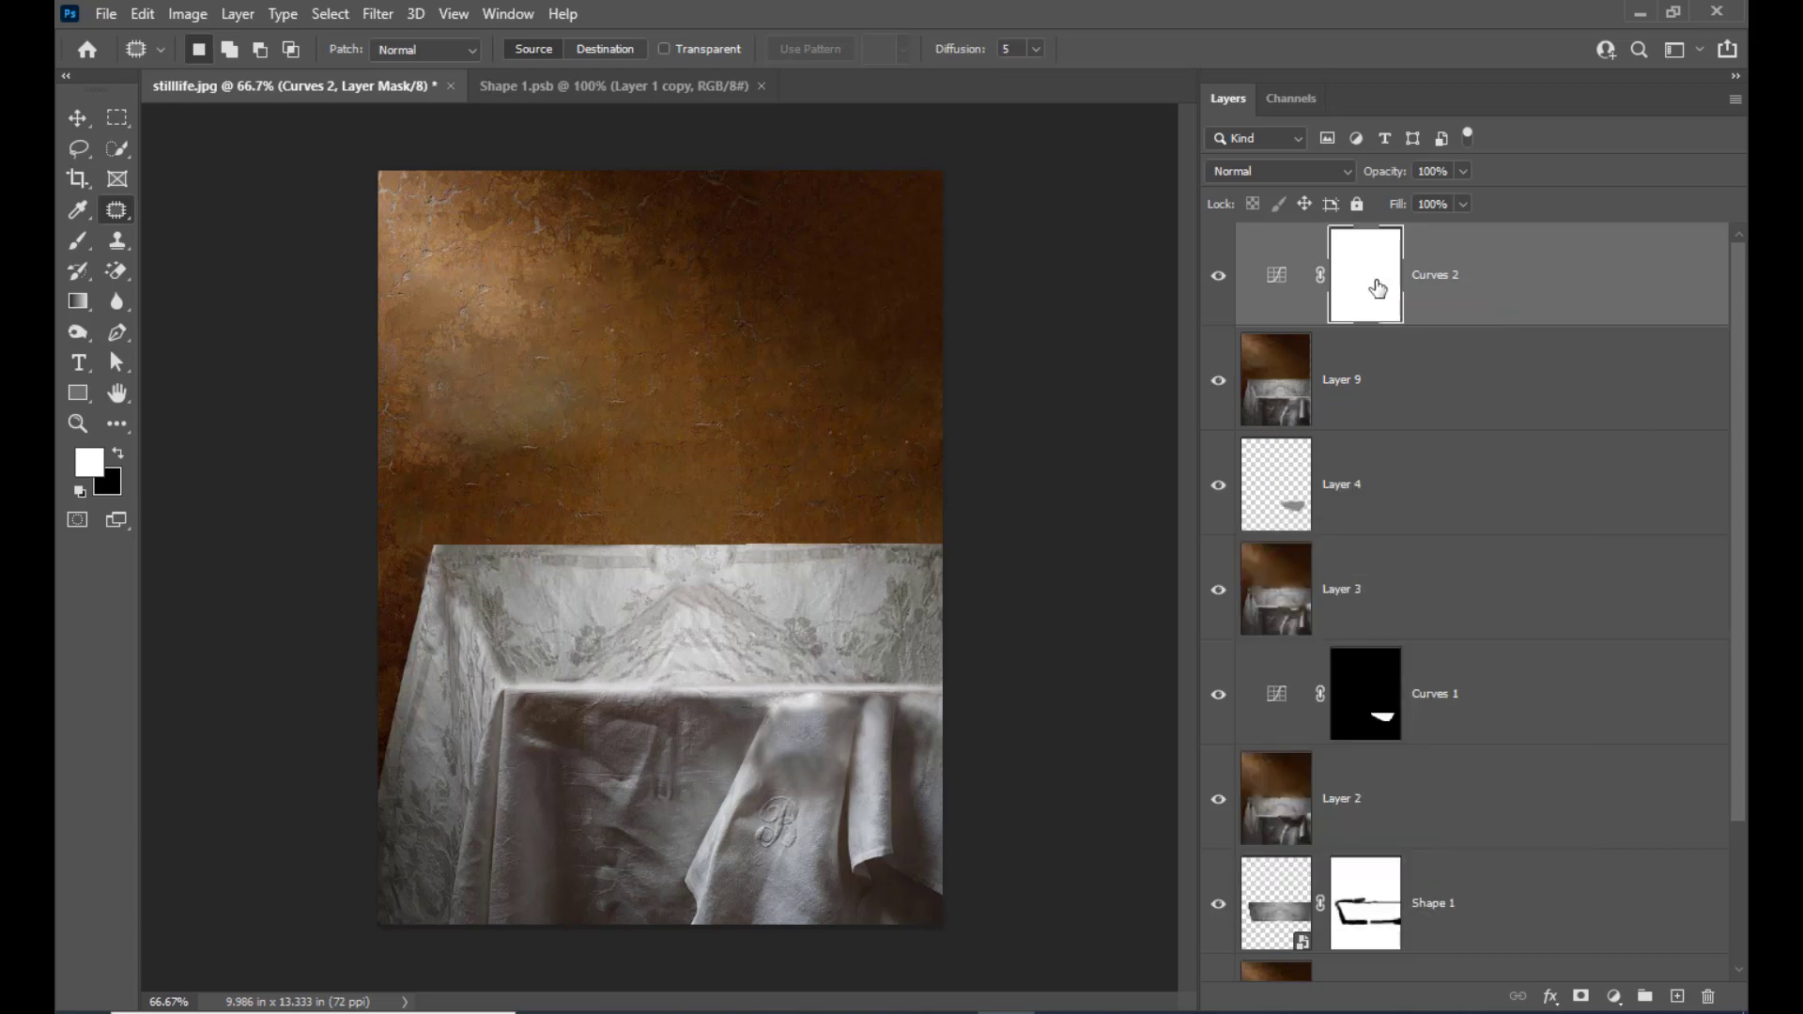
key("ctrl+i")
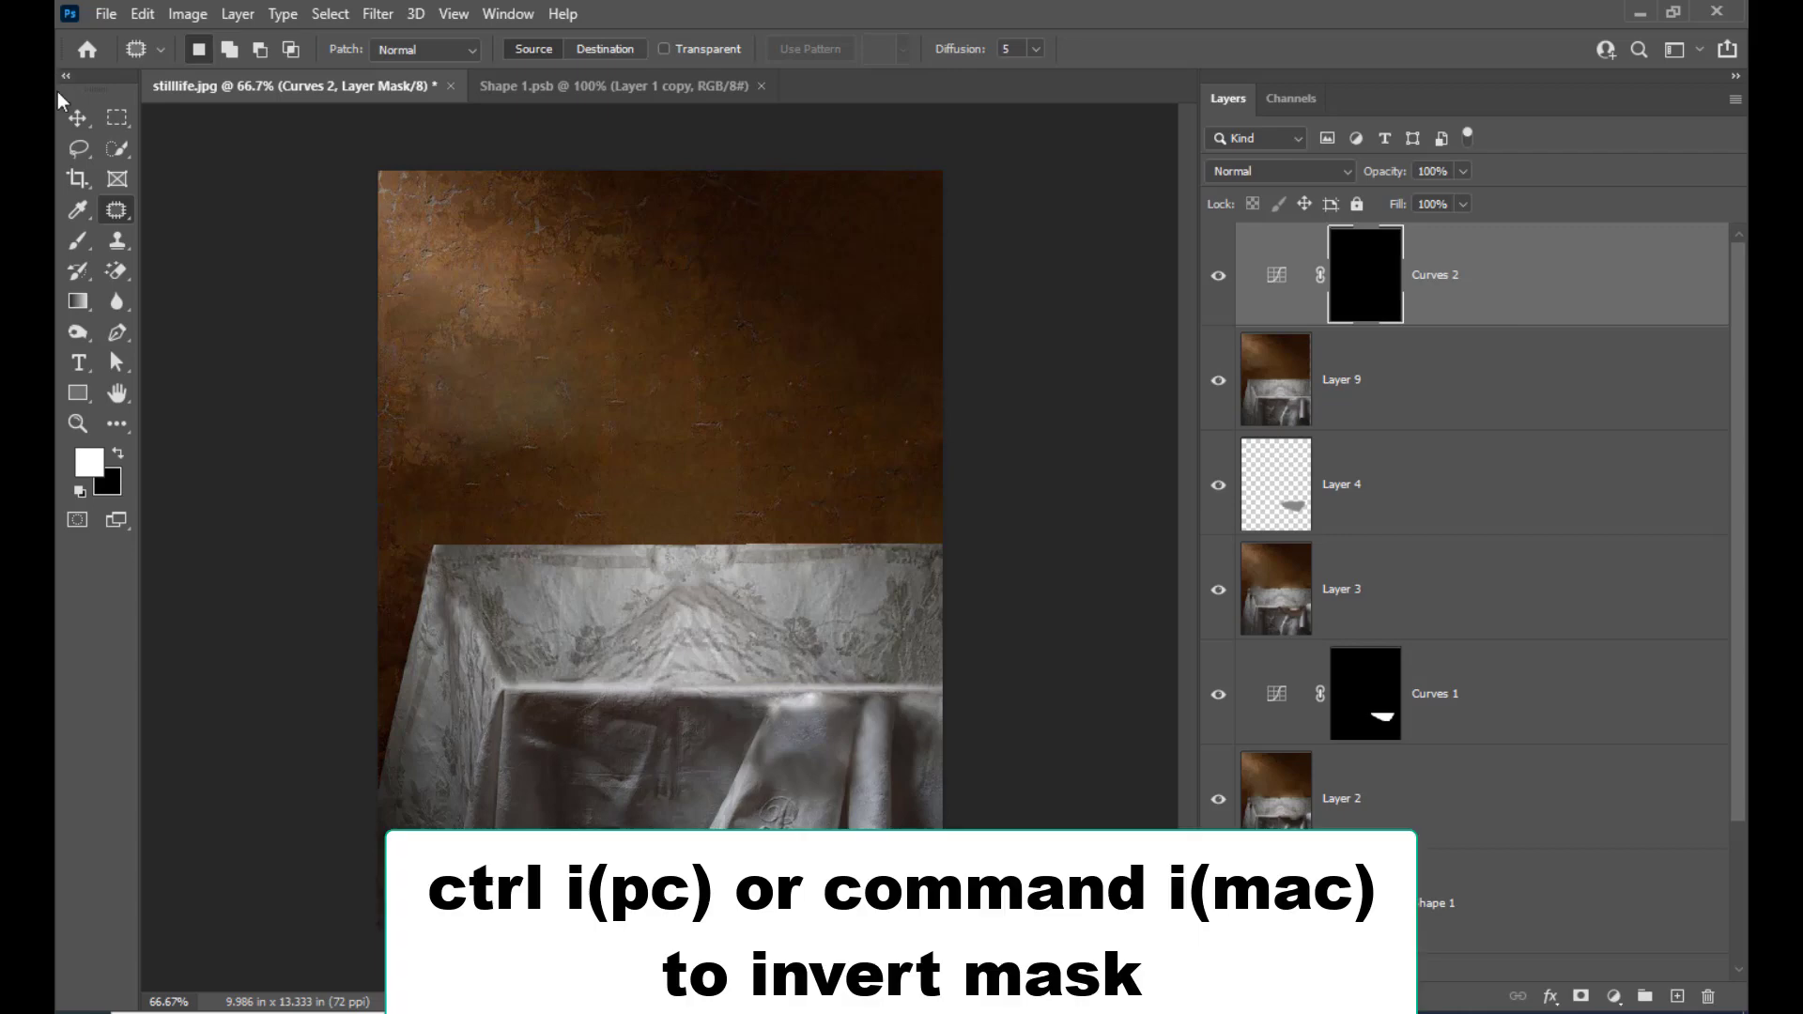
Paint white on the Curves mask with a soft 250-pixel brush to brighten the tabletop and the hanging cloth folds
left_click(83, 244)
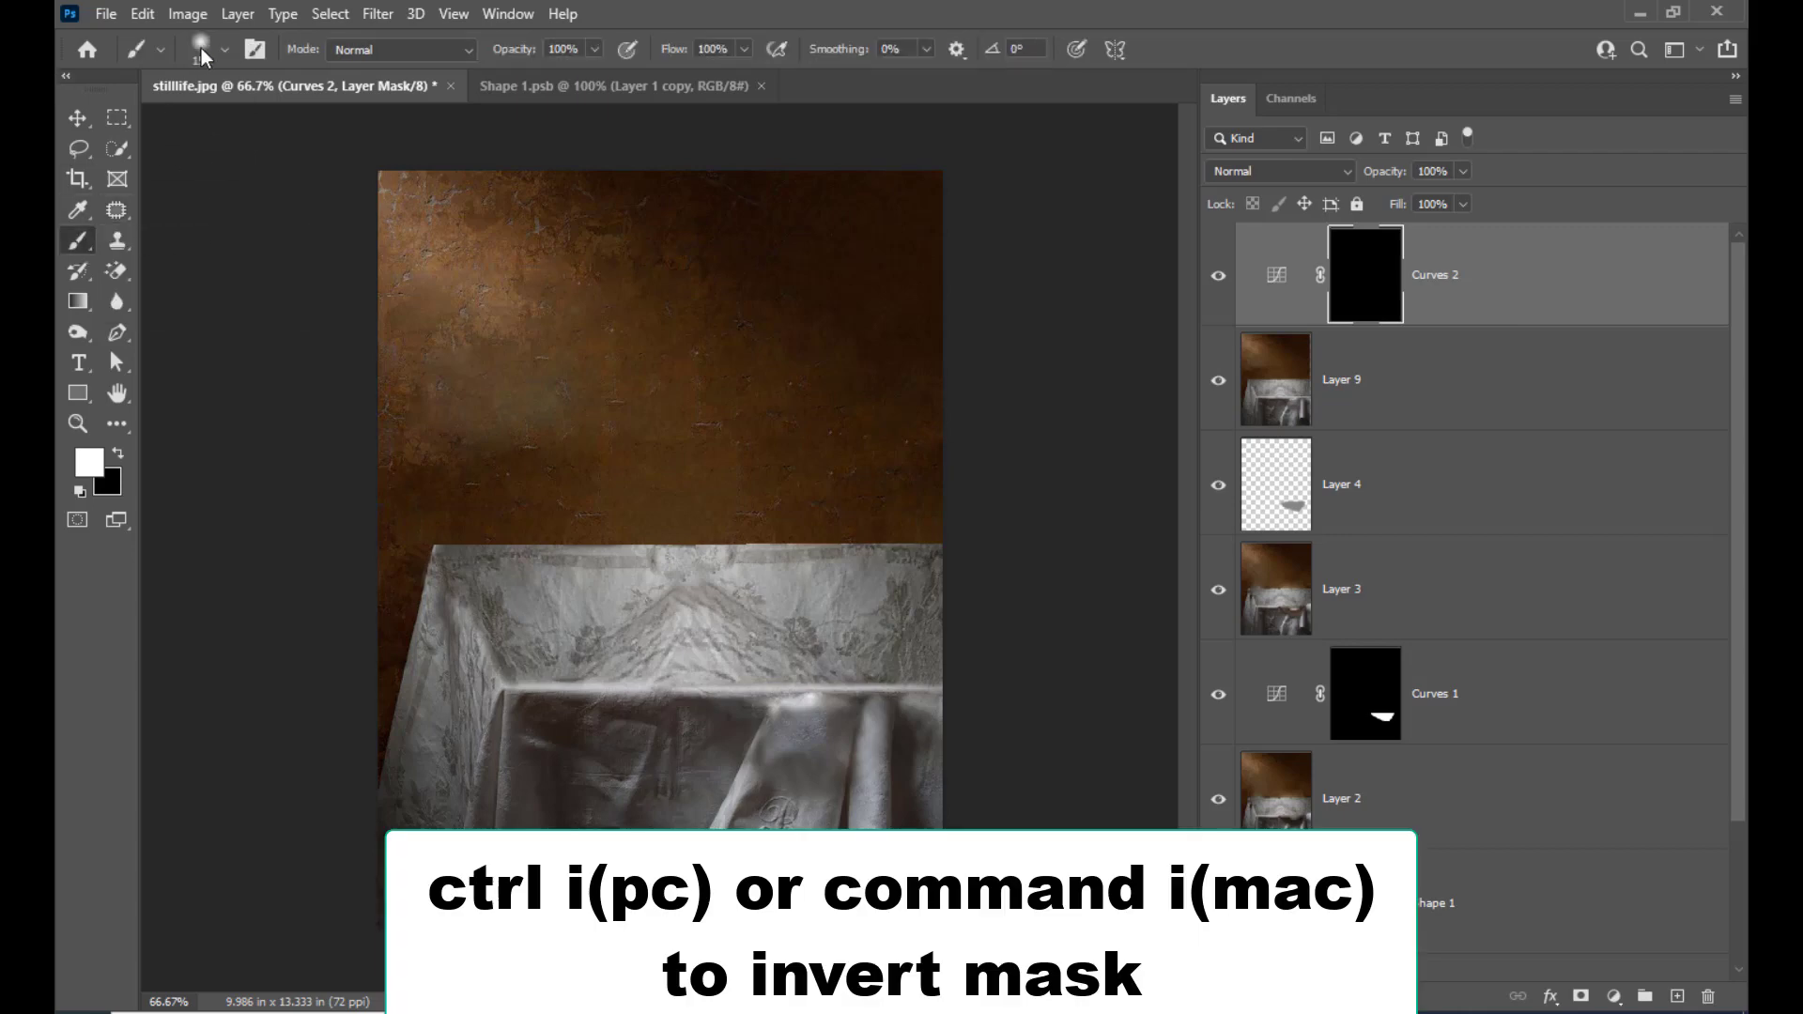
left_click(201, 49)
left_click(768, 16)
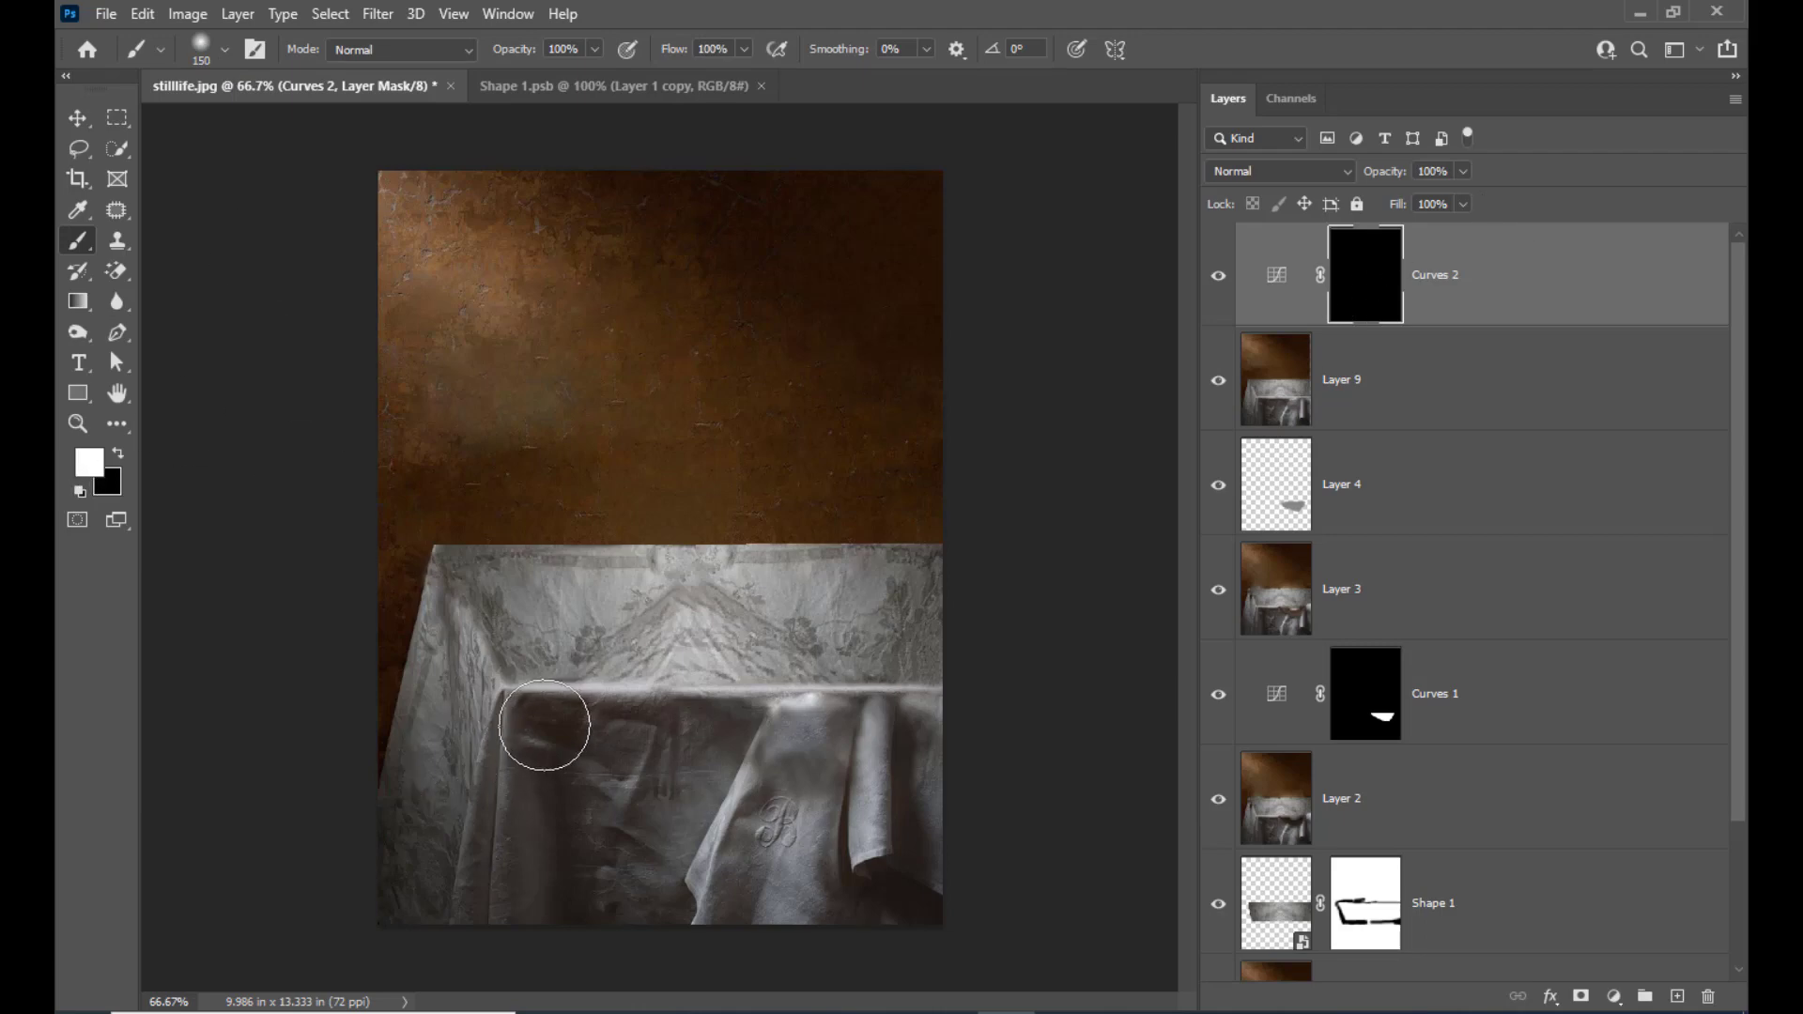
key("bracketright")
key("bracketright")
mouse_move(506, 655)
left_mouse_down()
mouse_move(721, 669)
mouse_move(865, 644)
left_mouse_up()
left_click_drag(805, 698, 787, 750)
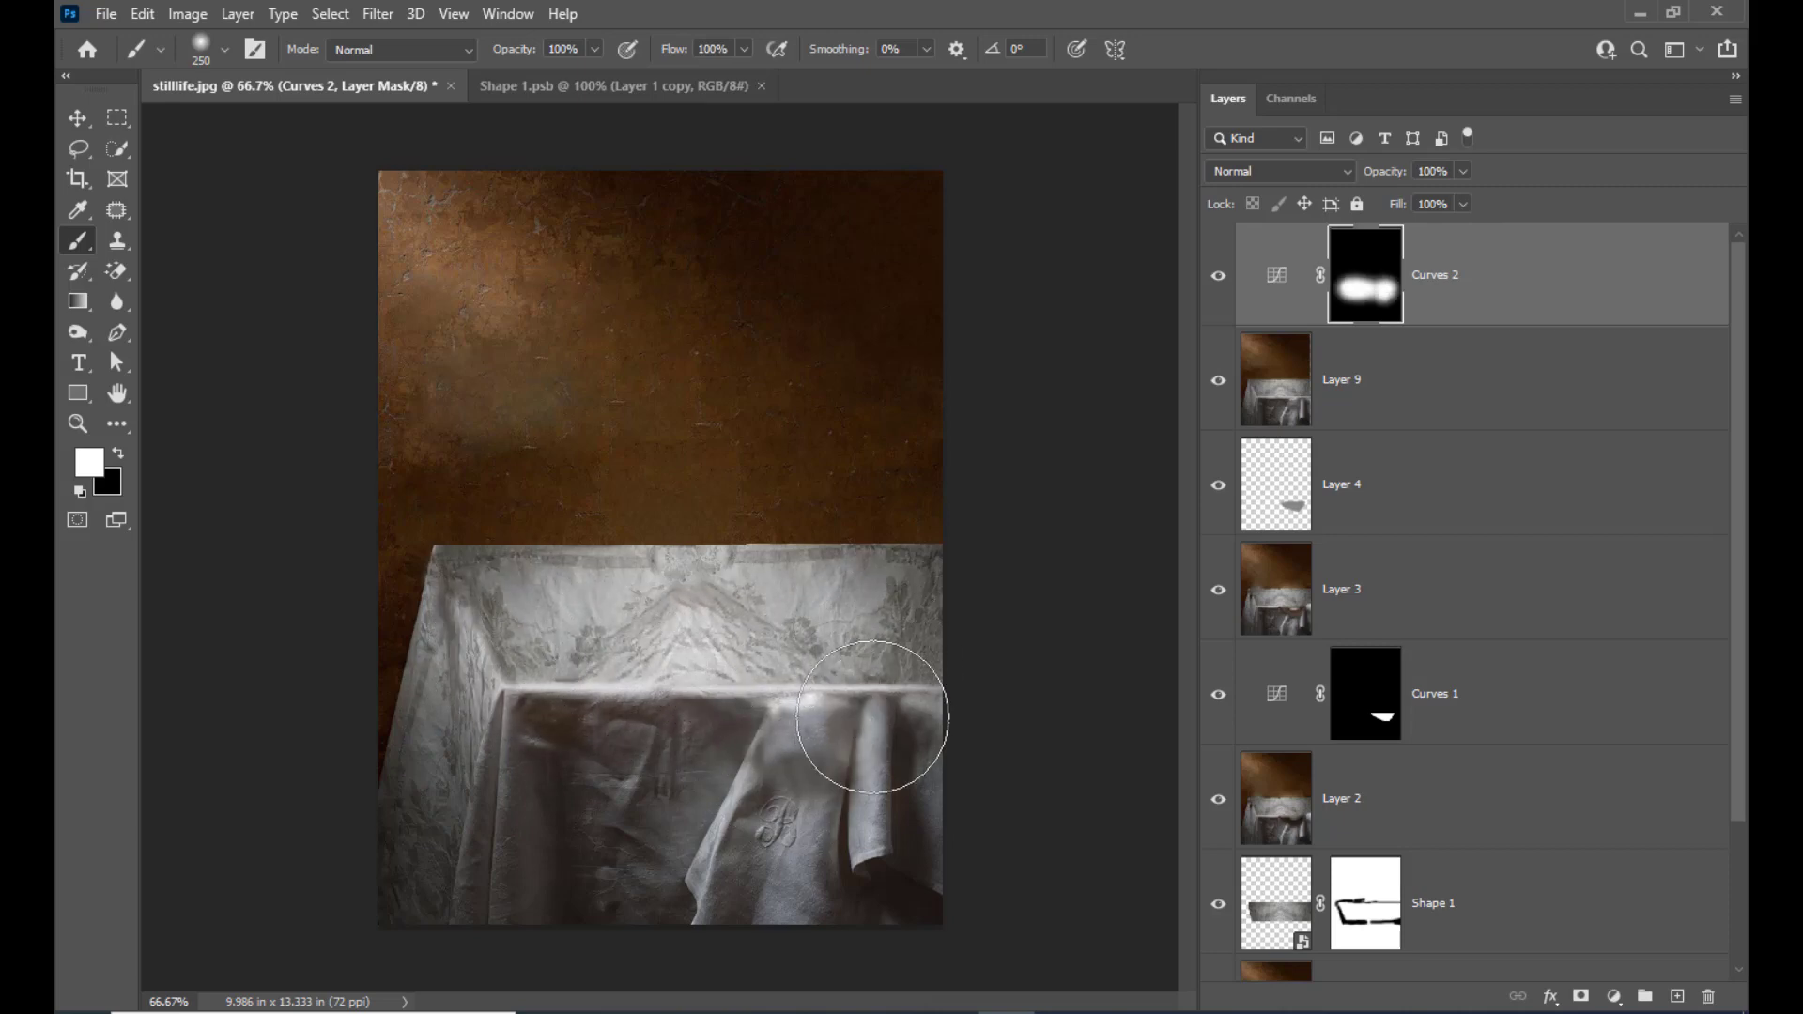
left_click(890, 674)
left_click_drag(836, 619, 831, 653)
mouse_move(532, 669)
left_mouse_down()
mouse_move(528, 767)
mouse_move(478, 874)
mouse_move(513, 845)
mouse_move(495, 802)
mouse_move(461, 921)
mouse_move(660, 854)
left_mouse_up()
mouse_move(837, 756)
left_mouse_down()
mouse_move(803, 861)
mouse_move(807, 761)
mouse_move(798, 878)
mouse_move(918, 825)
left_mouse_up()
left_click_drag(663, 842, 604, 865)
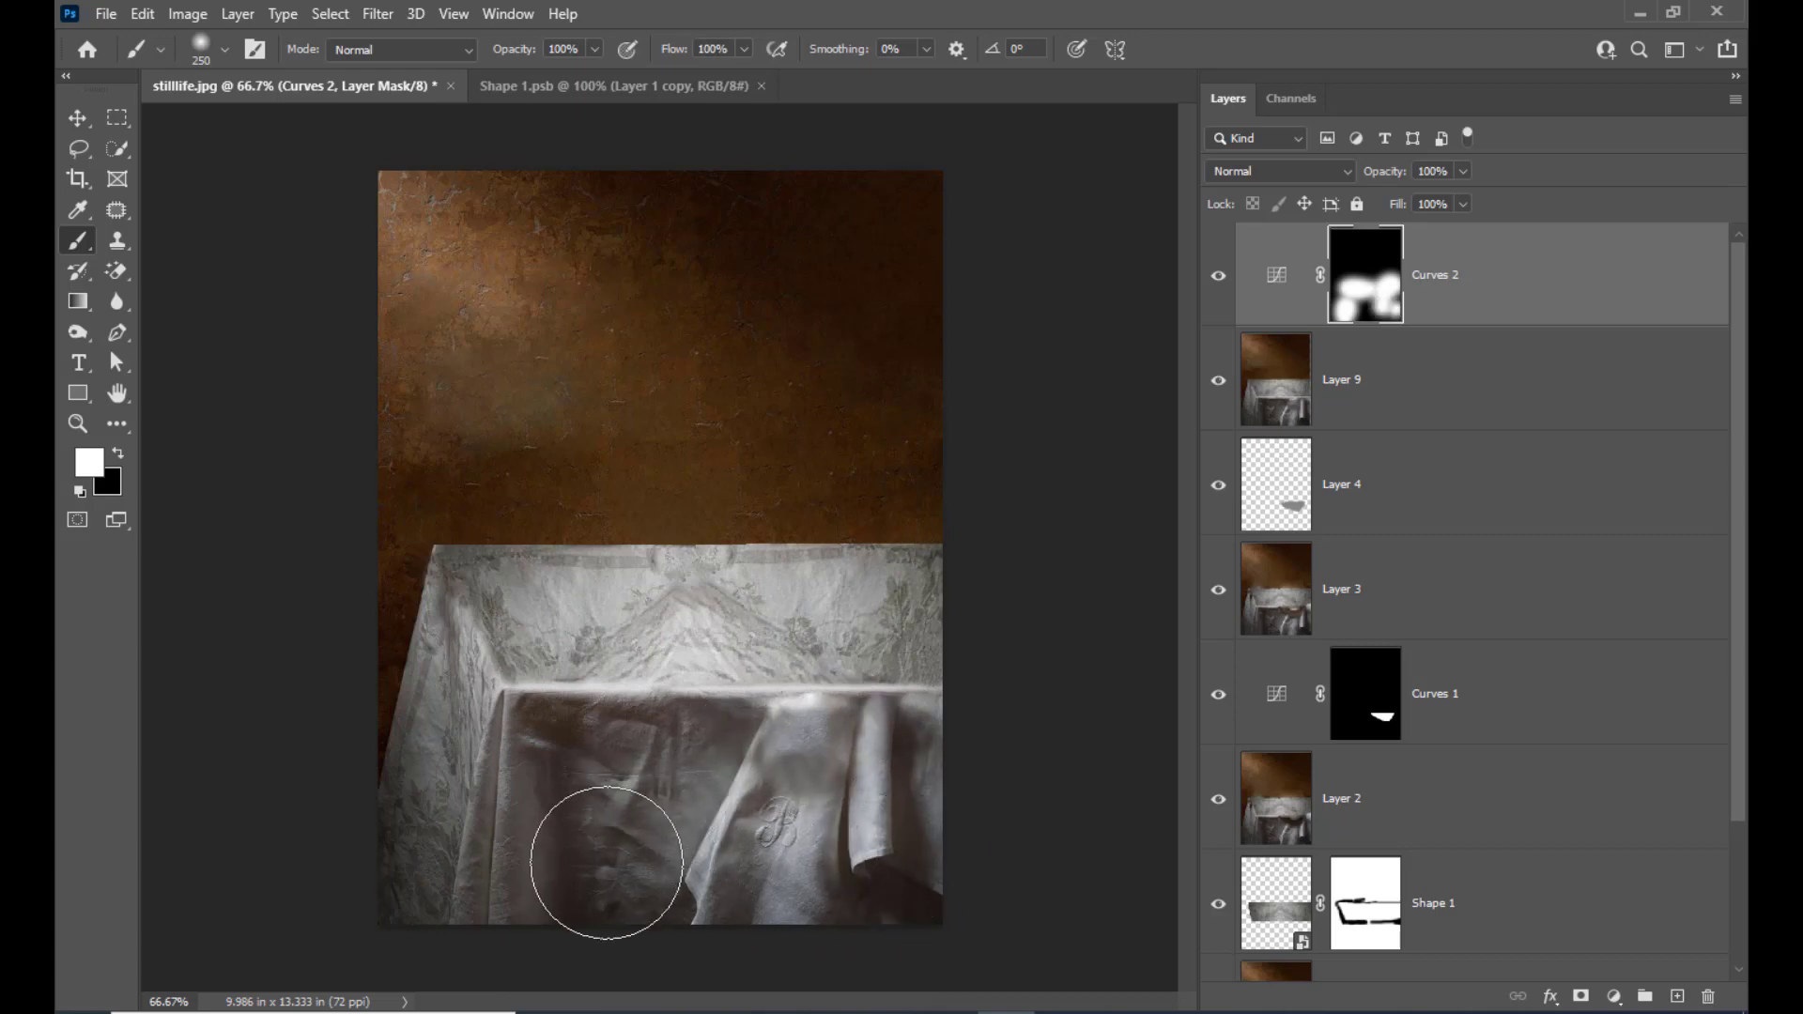
left_click_drag(431, 685, 616, 839)
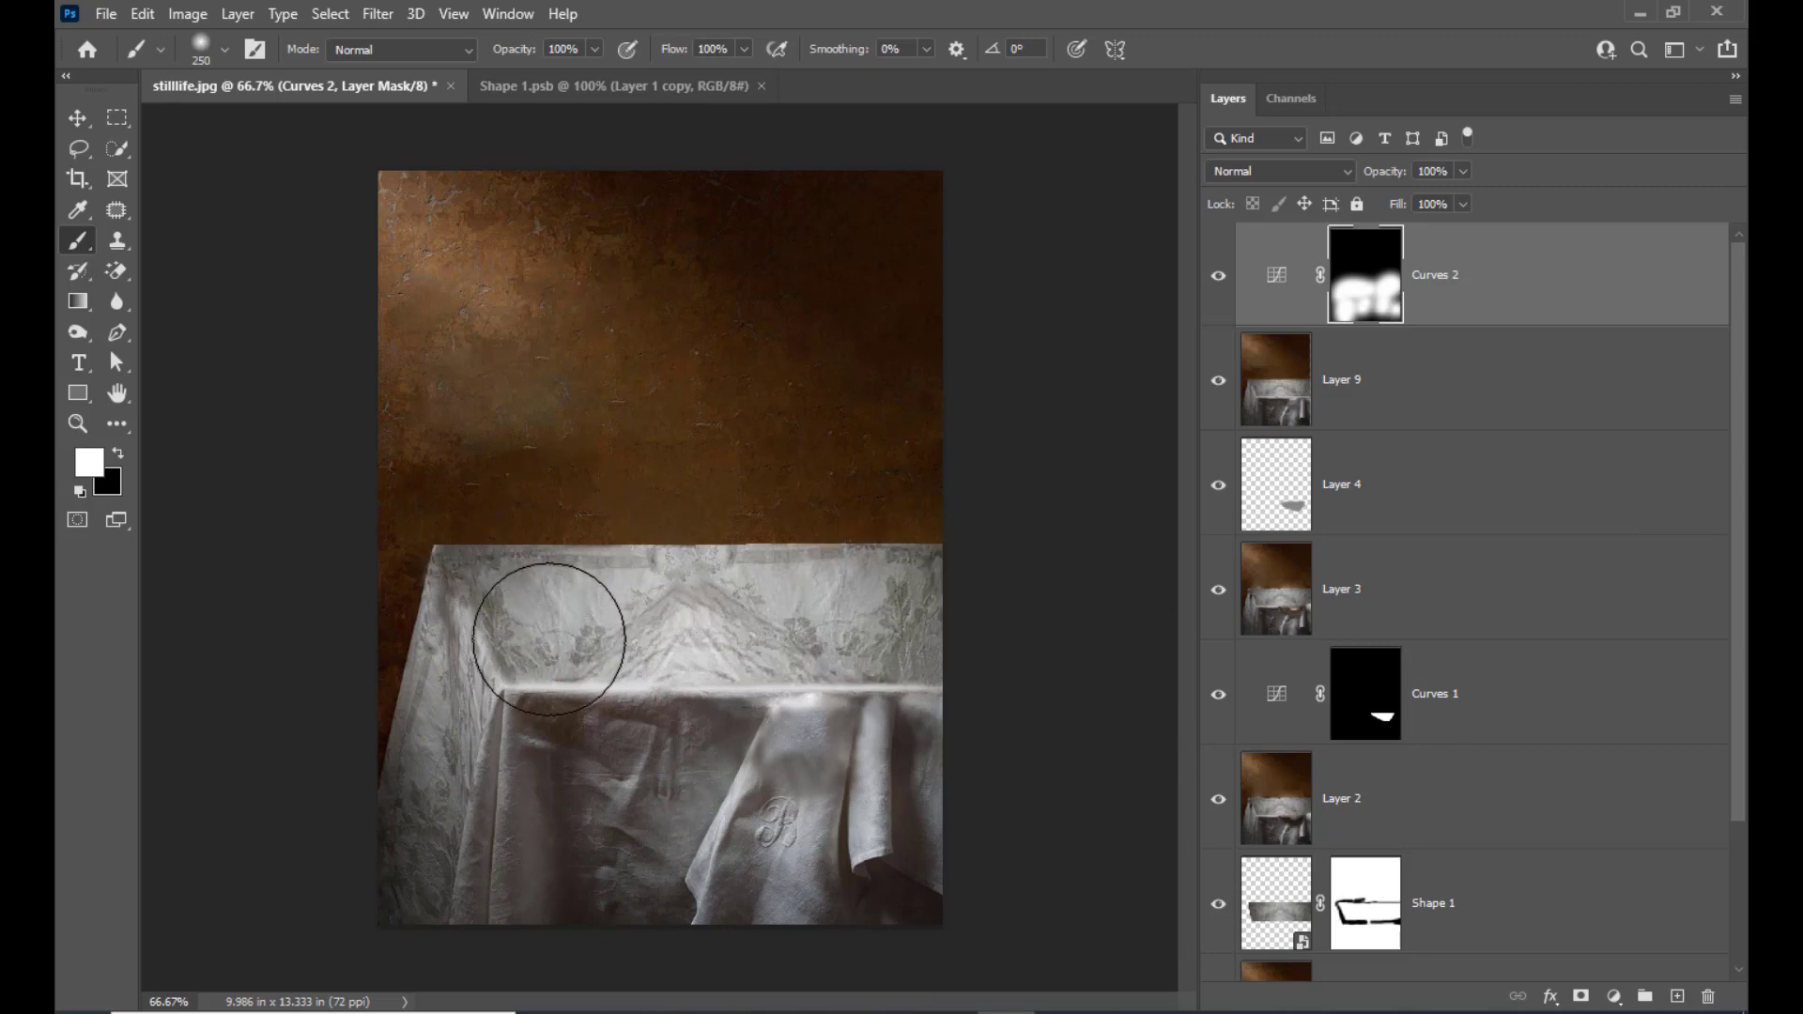
Reduce the brush to 125 pixels and paint the mask white over the remaining dark cloth left of the monogram
key("bracketleft")
key("bracketleft")
key("bracketleft")
key("bracketleft")
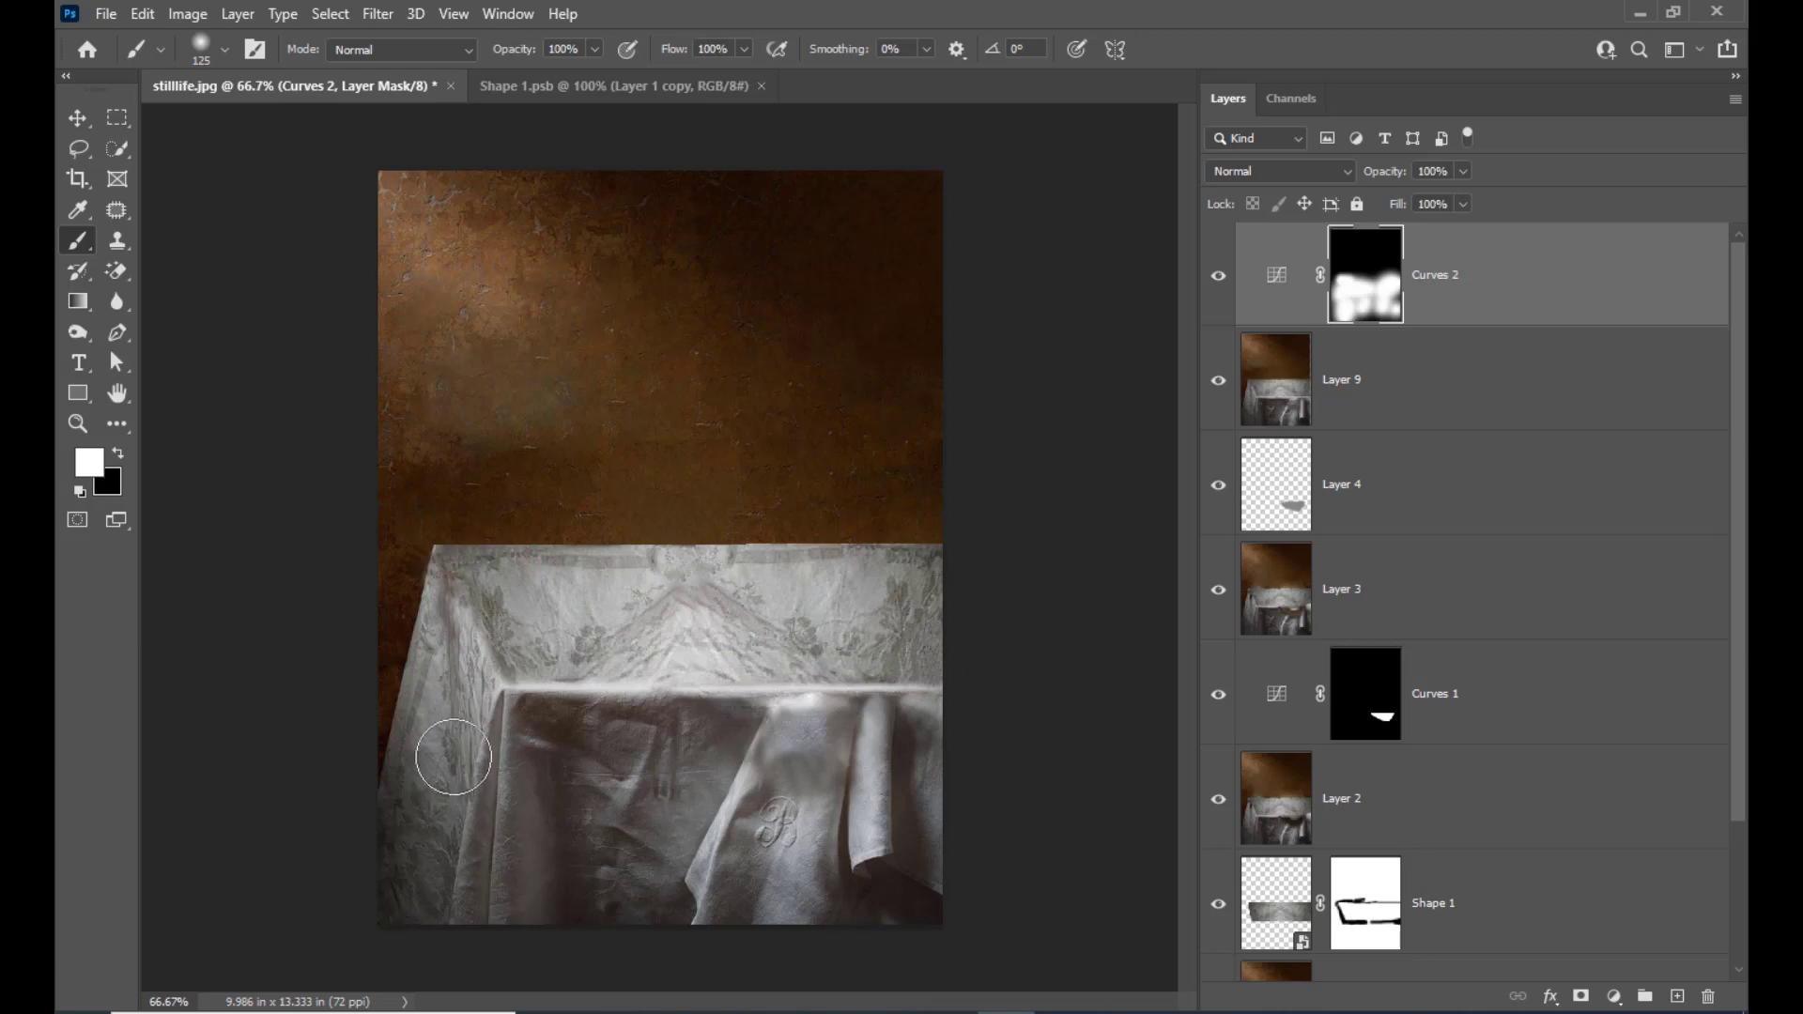
left_click_drag(615, 888, 686, 791)
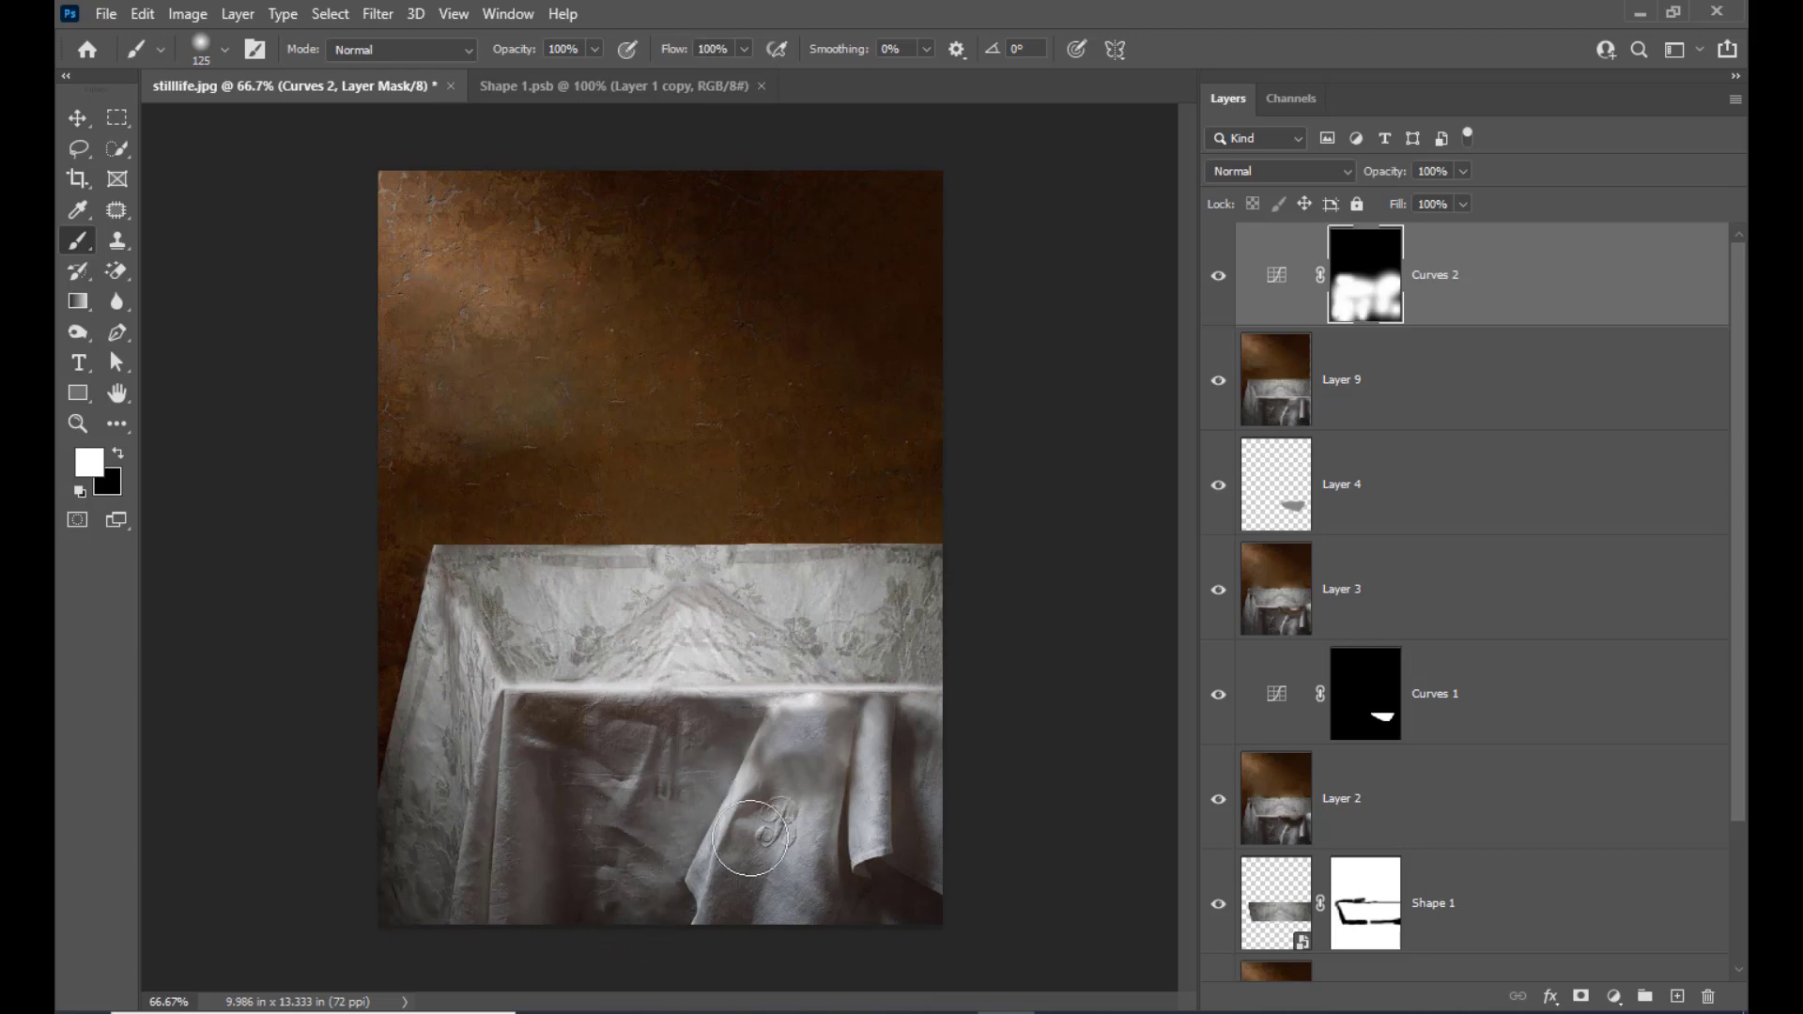